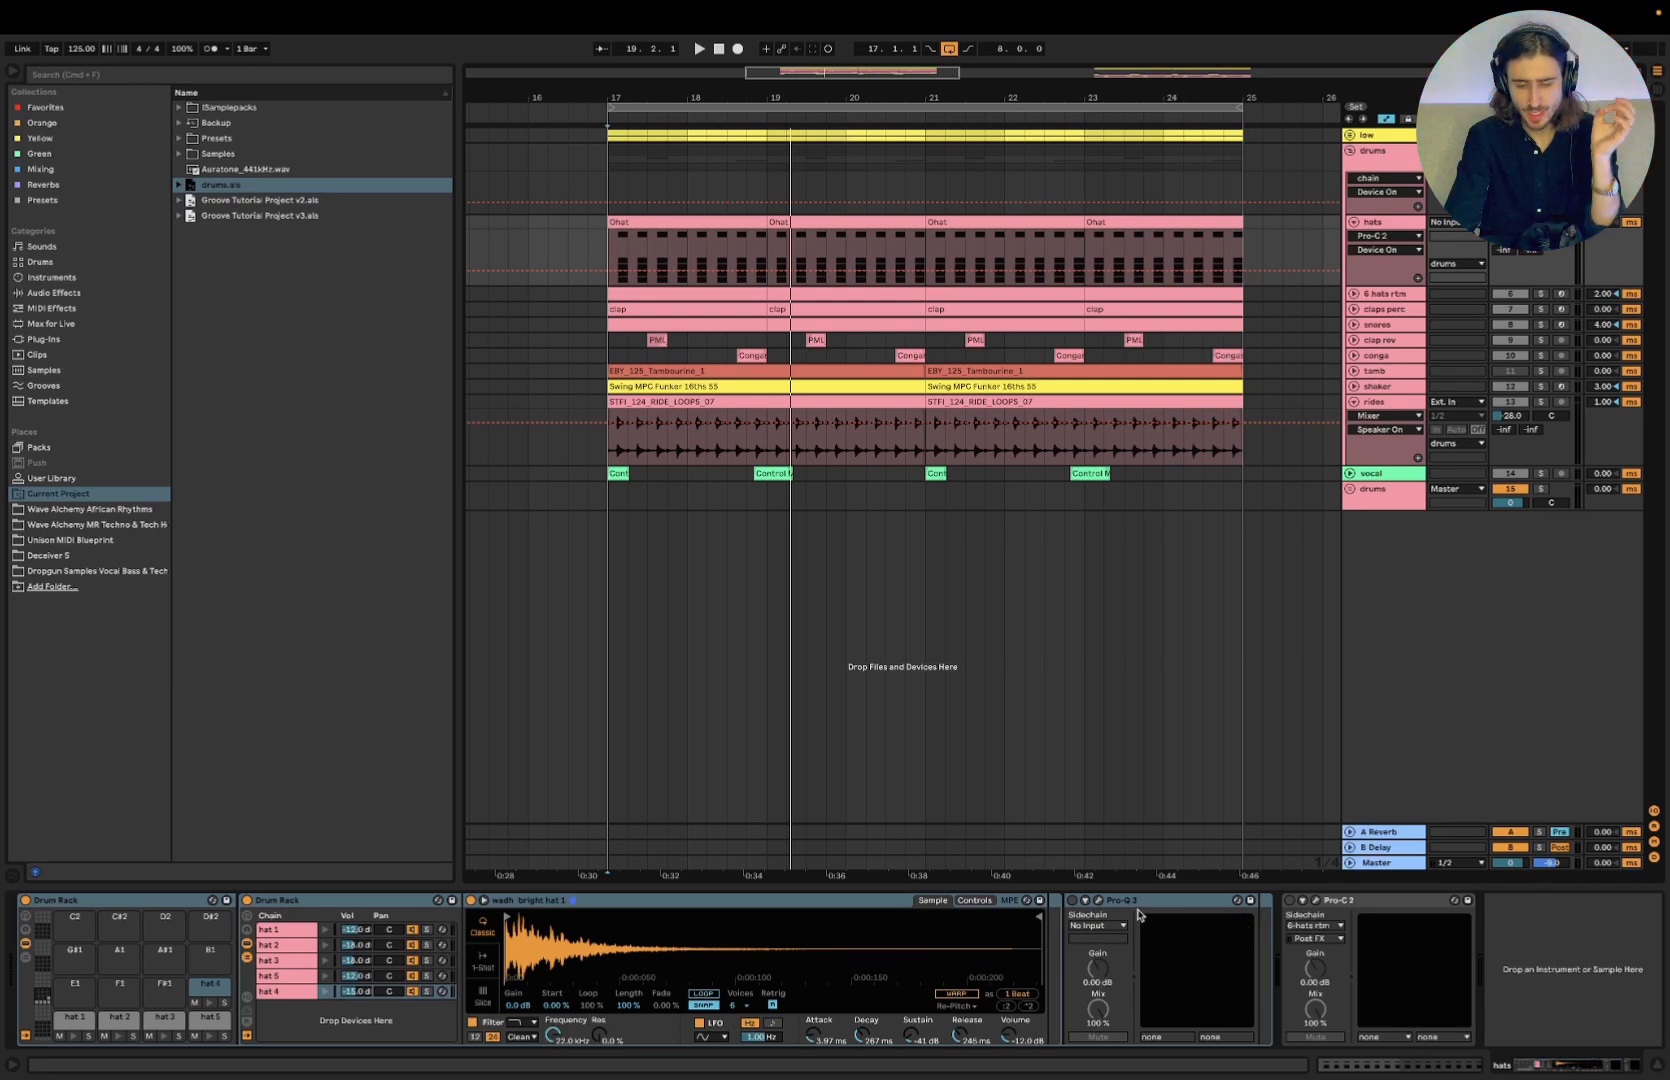
Turn on Realphones on the Master track and set its monitoring environment to Mix Check
click(1378, 862)
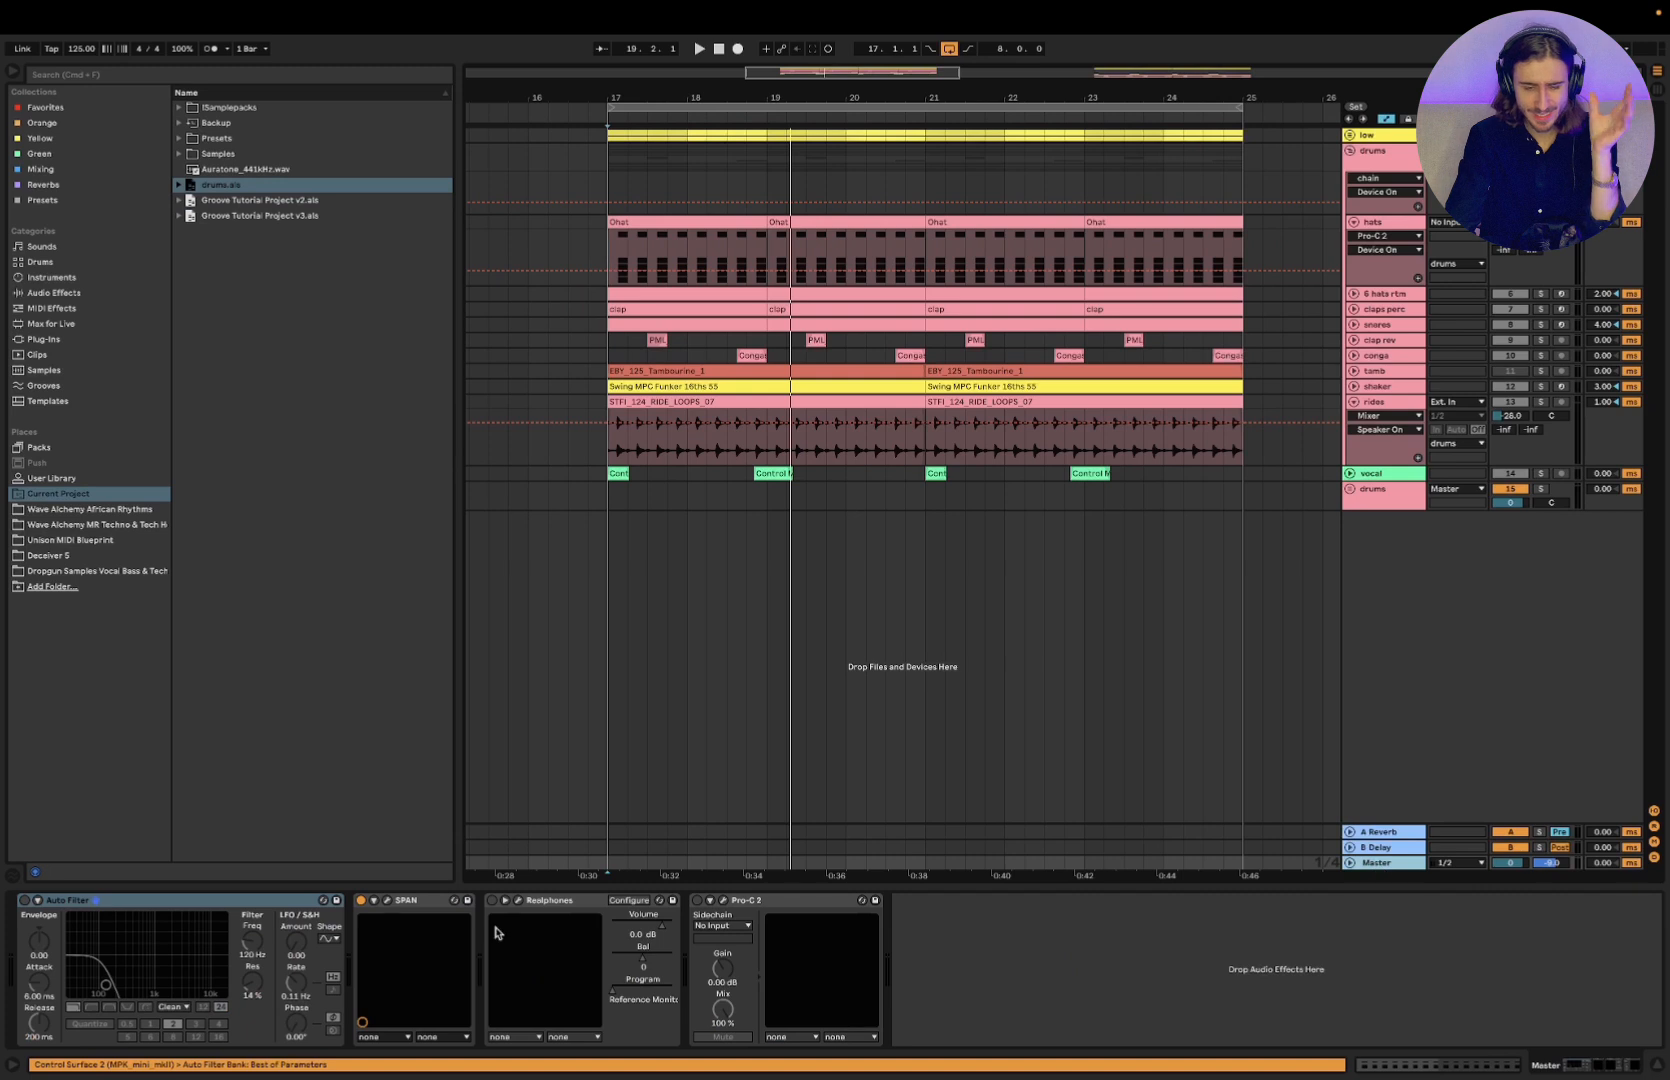
click(520, 901)
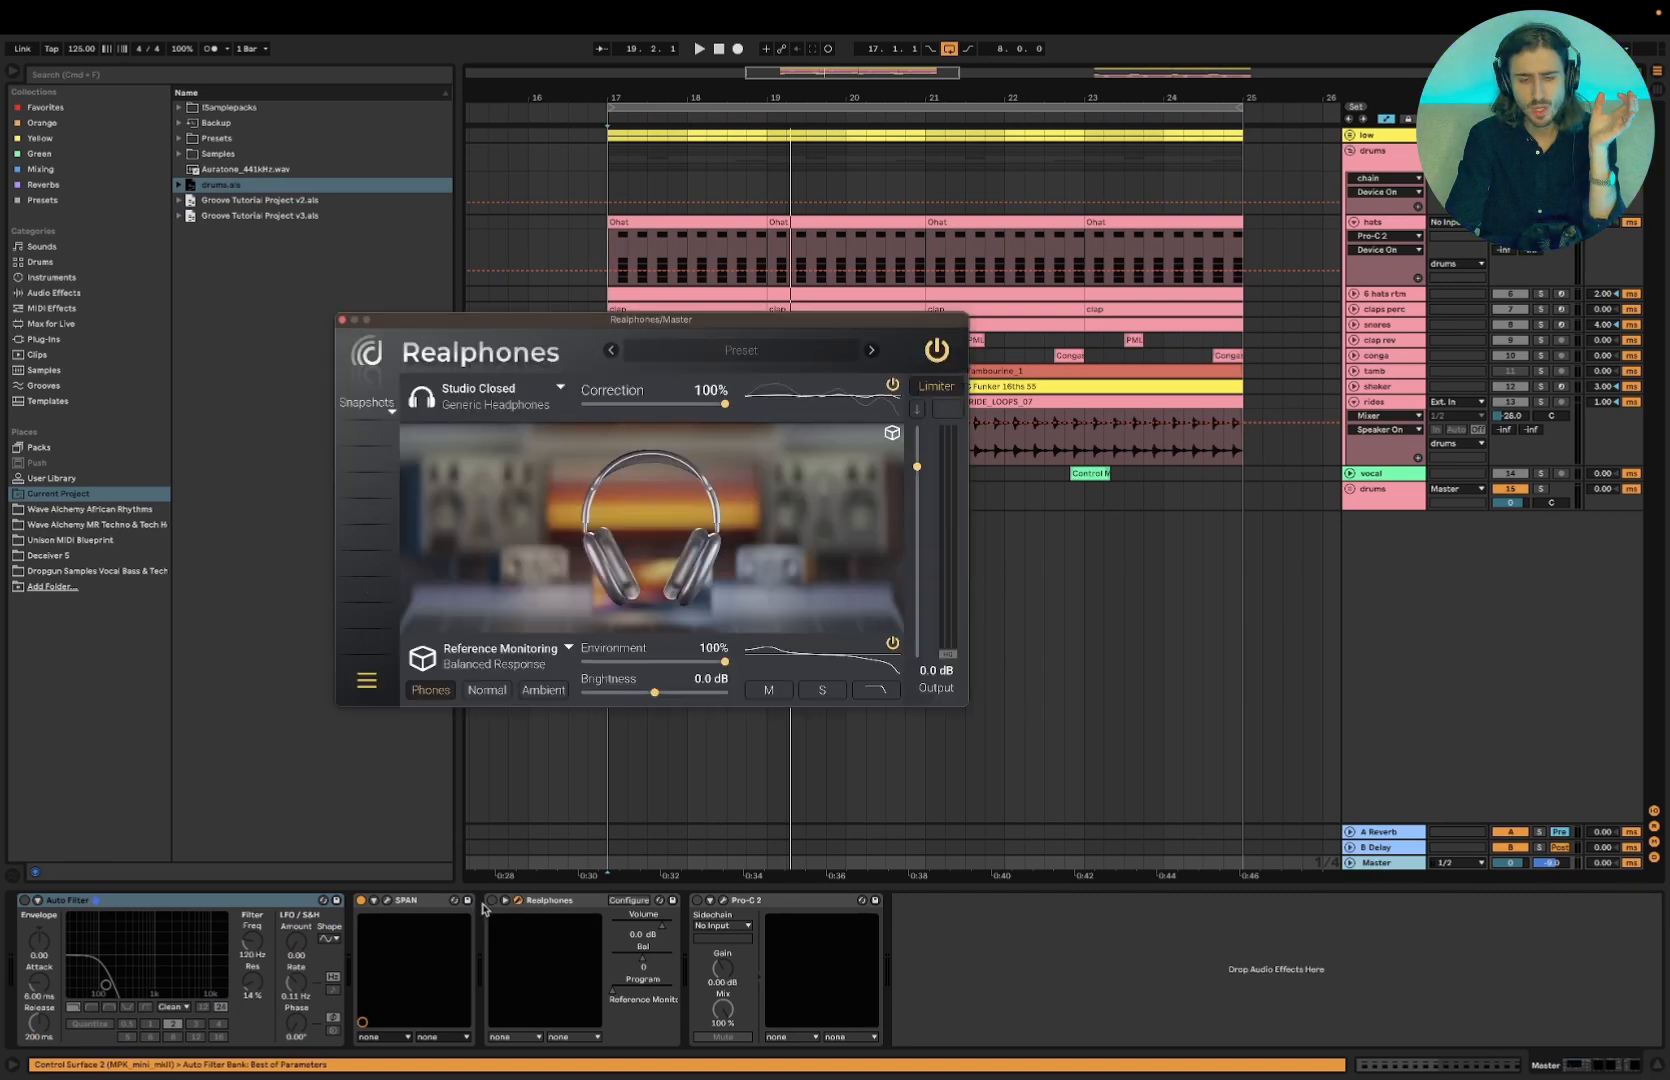
click(492, 658)
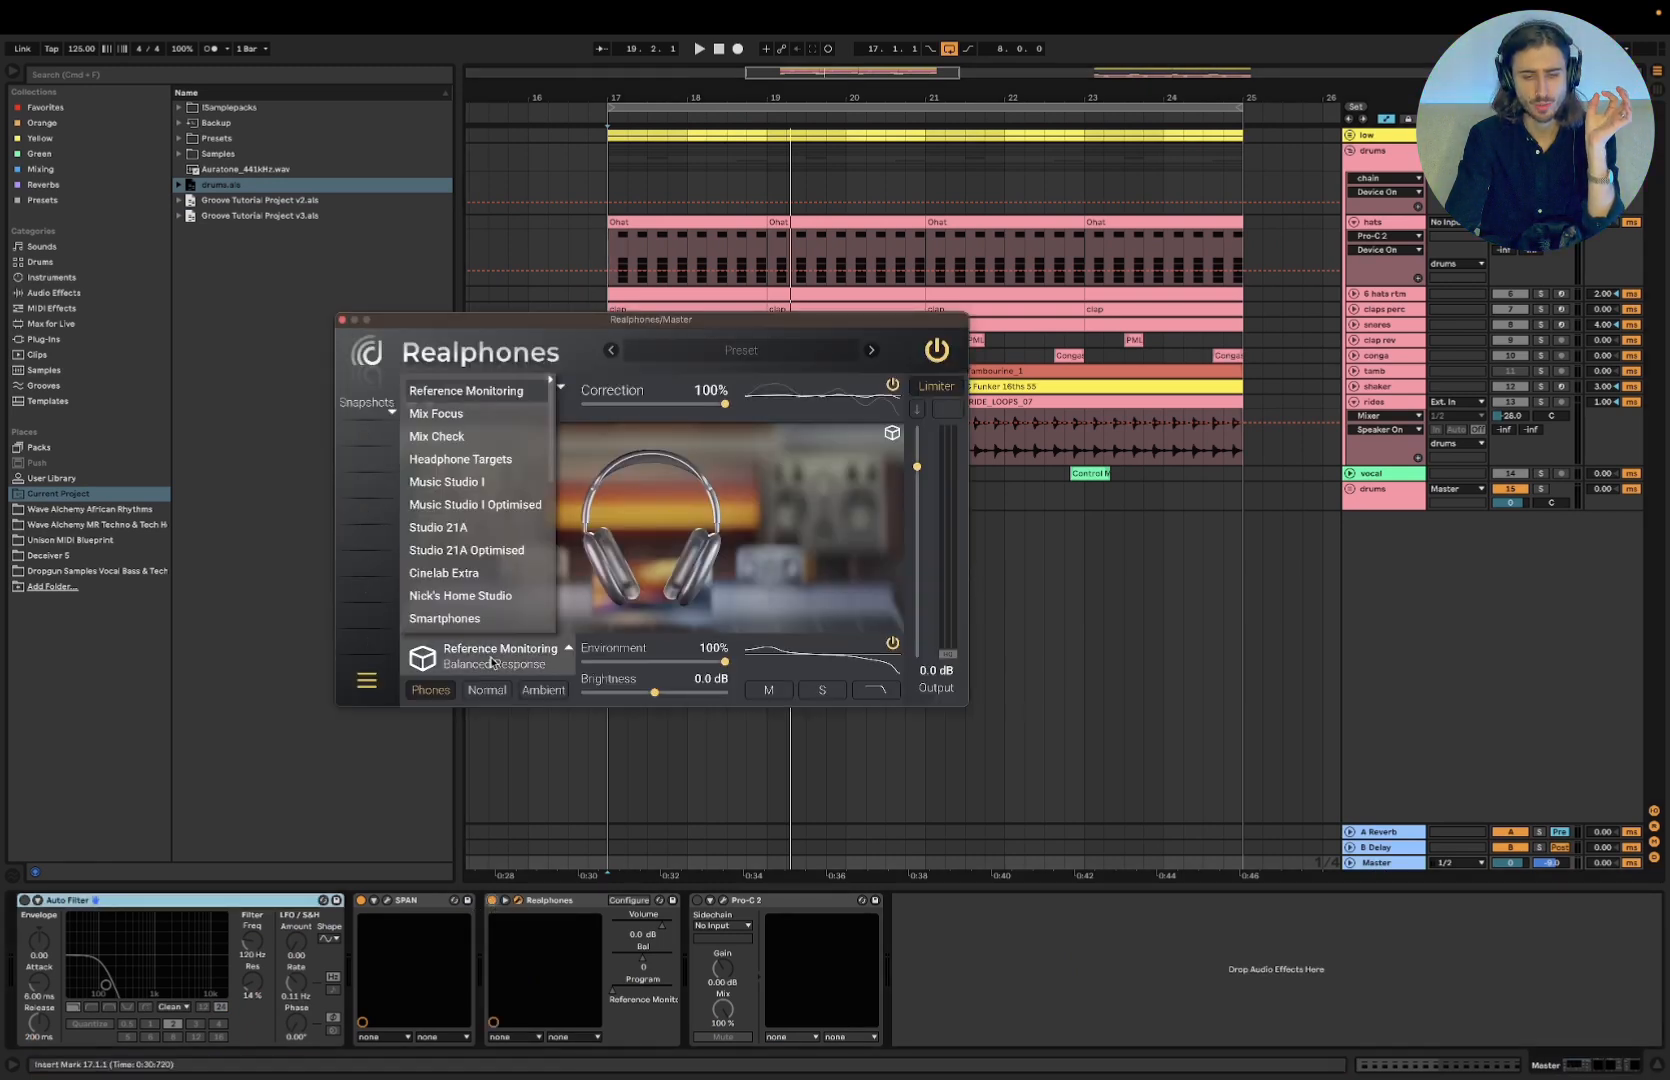
click(463, 438)
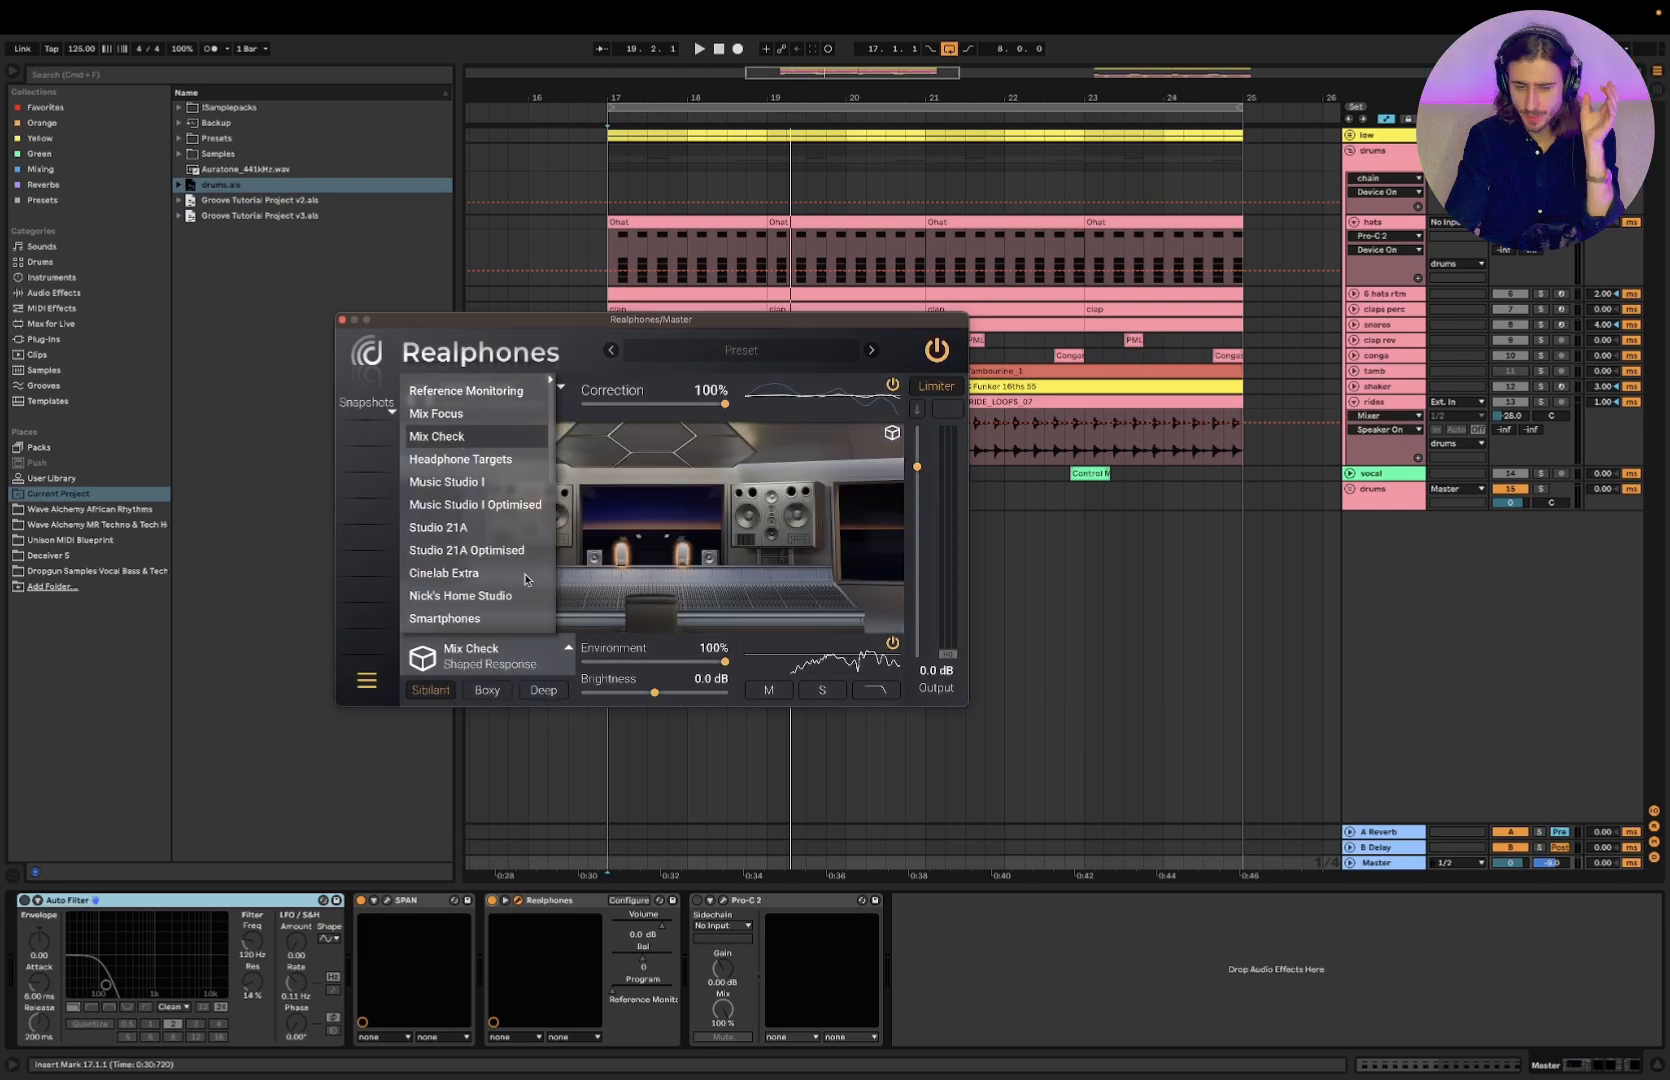
click(342, 320)
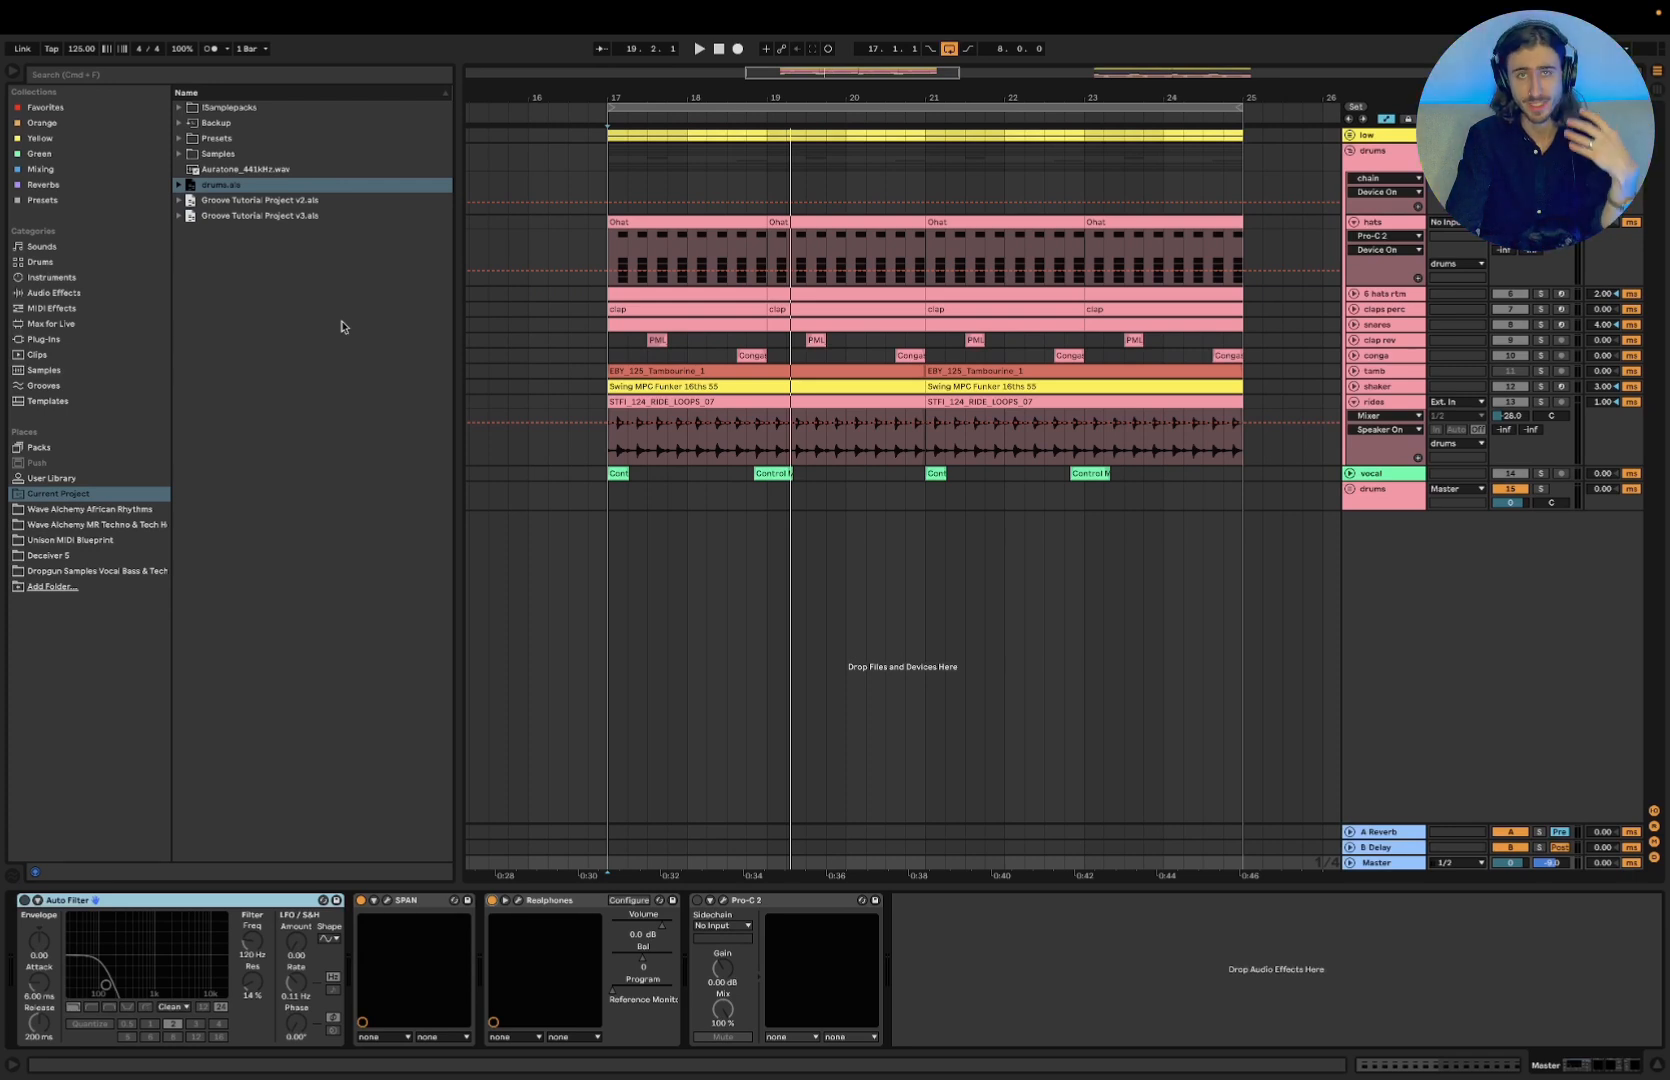
Play the hats from bar 17, and turn on and open the Pro-Q 3 on that track
click(600, 253)
key(space)
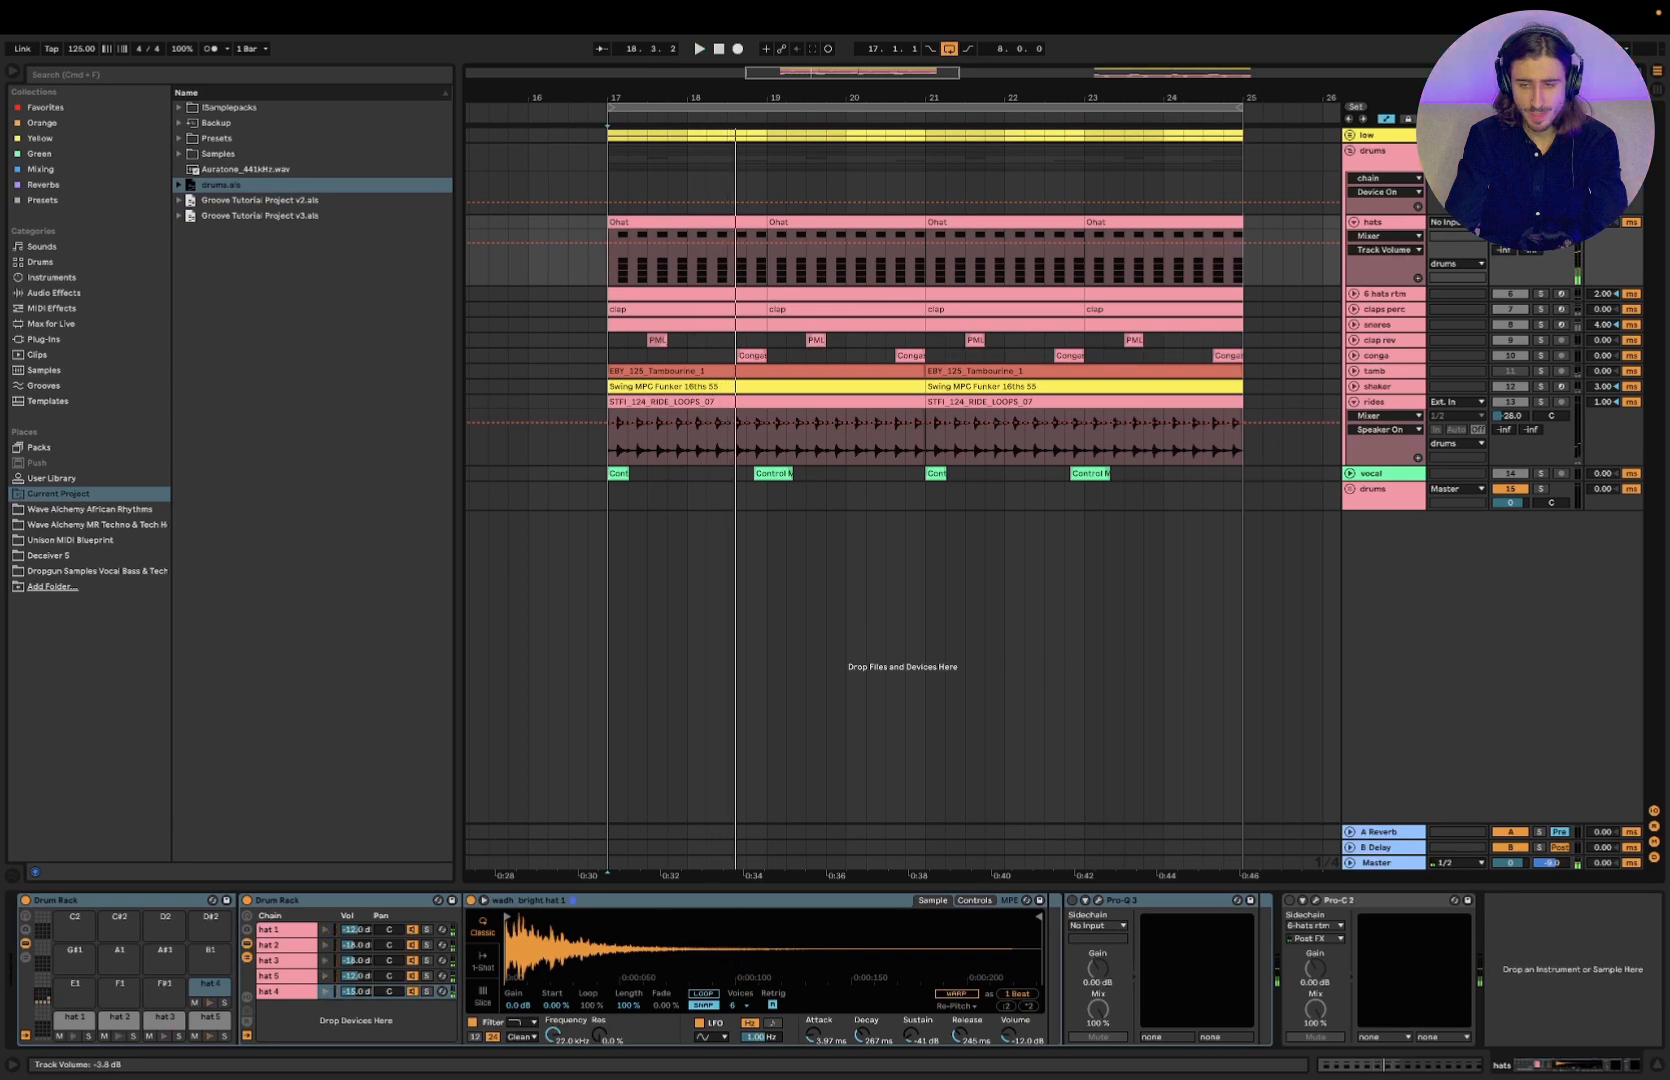
click(1071, 902)
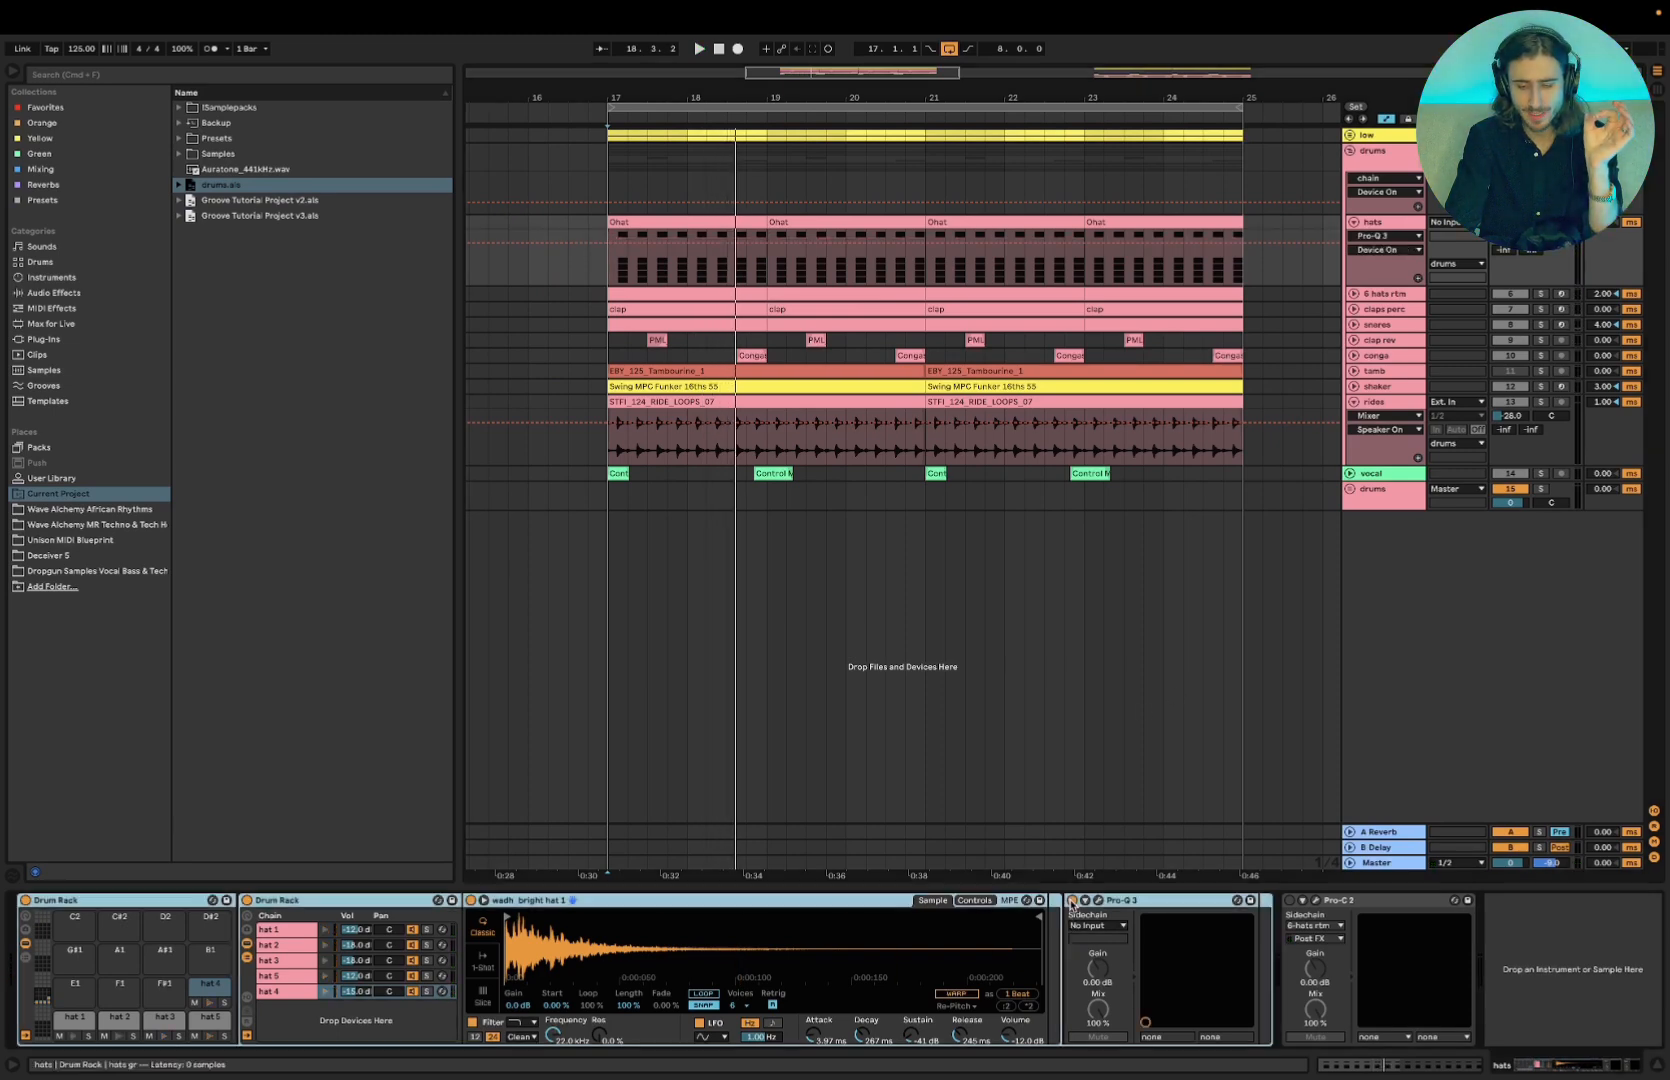
click(1096, 901)
mouse_move(1104, 468)
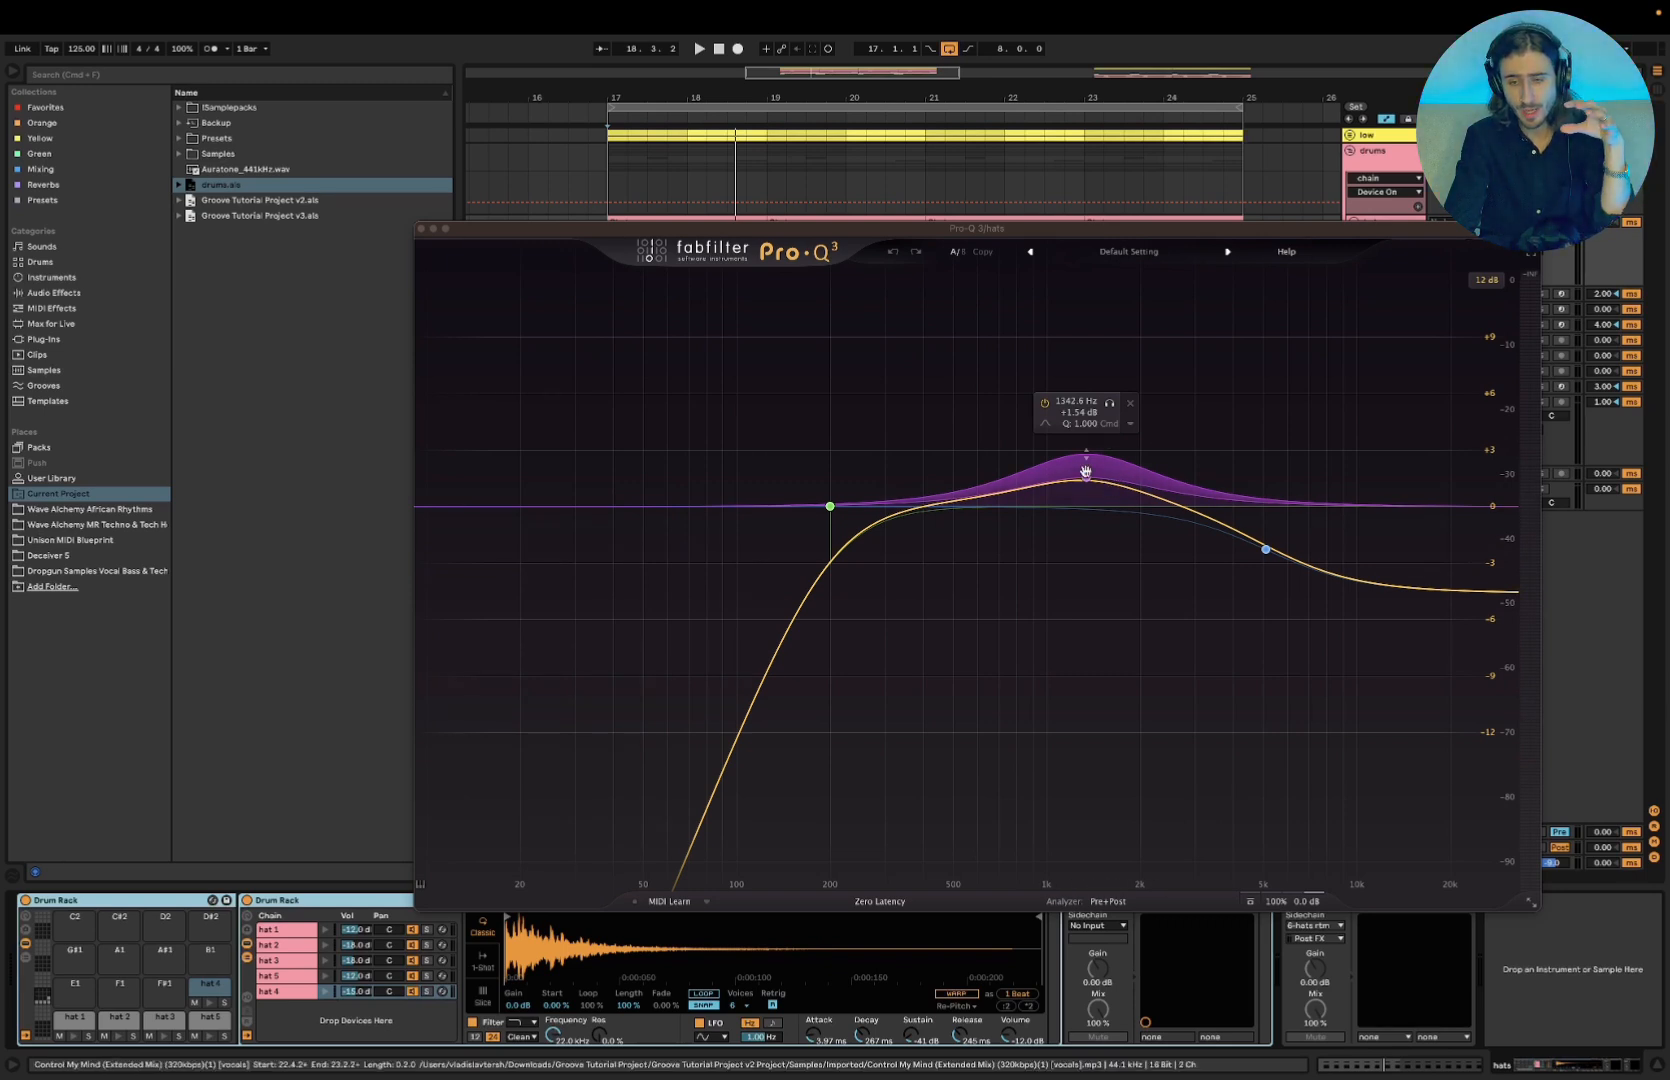
mouse_move(1300, 560)
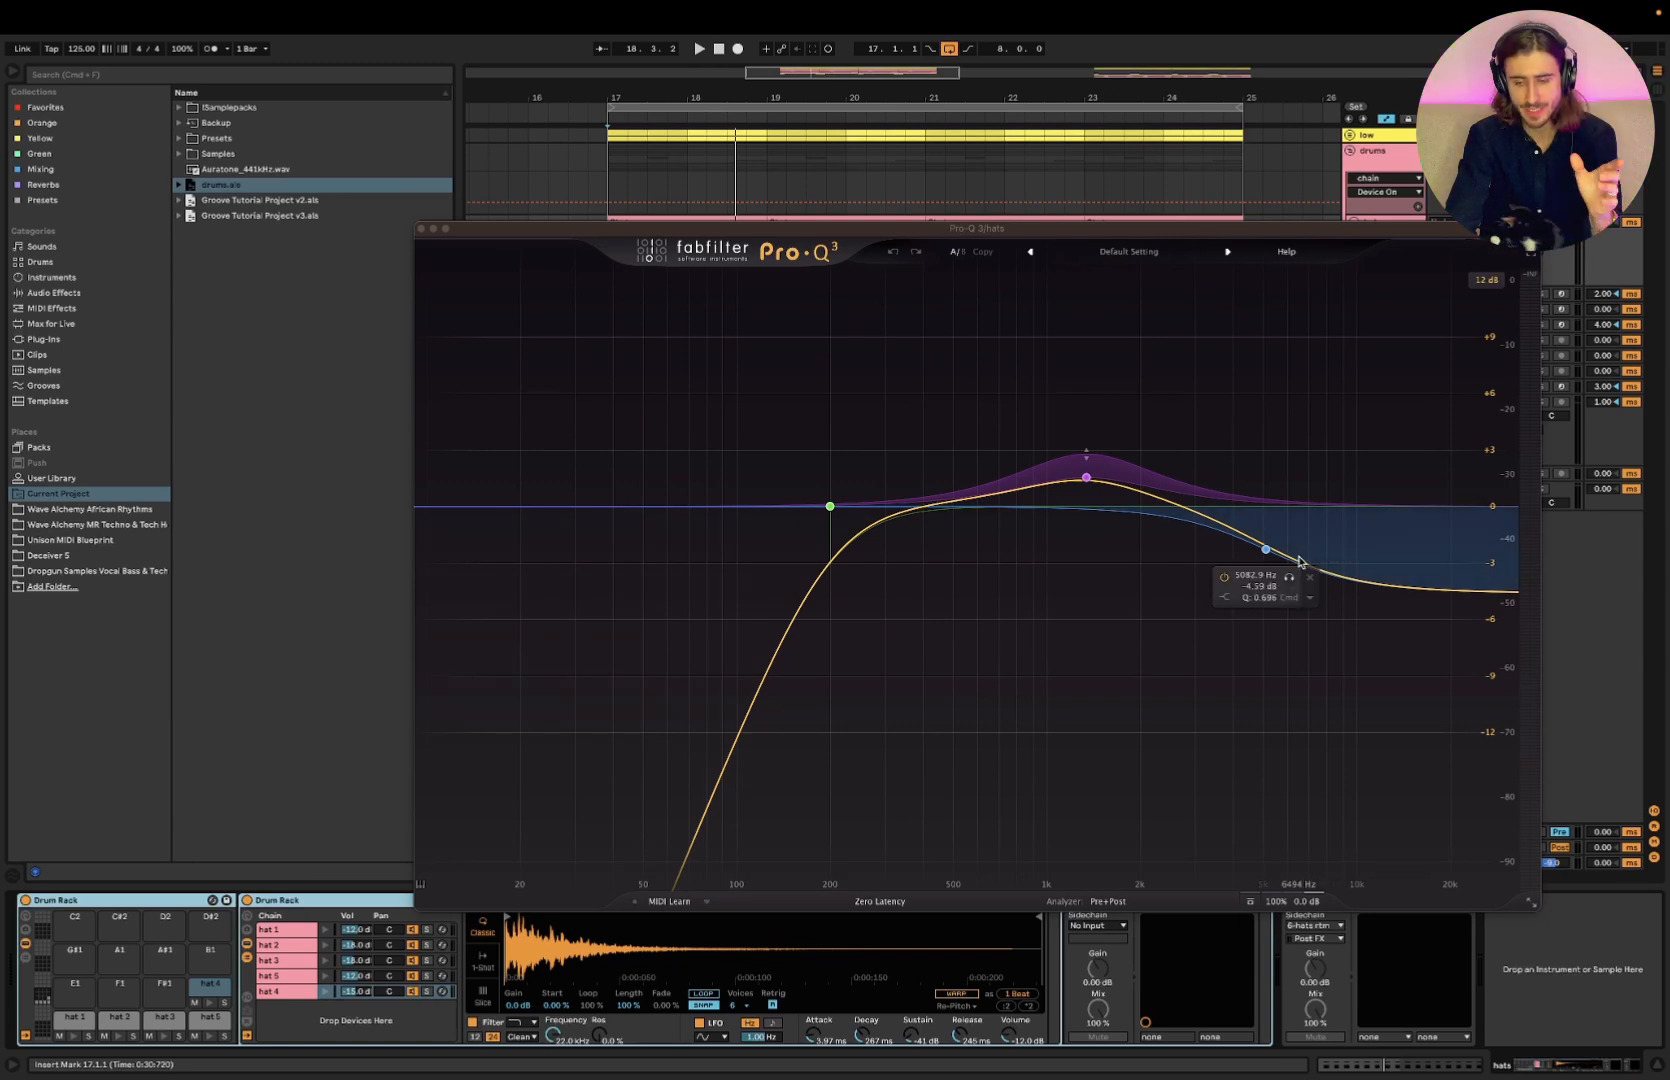
Compare the hats with Pro-Q 3 bypassed and active during playback, and close the plug-in
key(space)
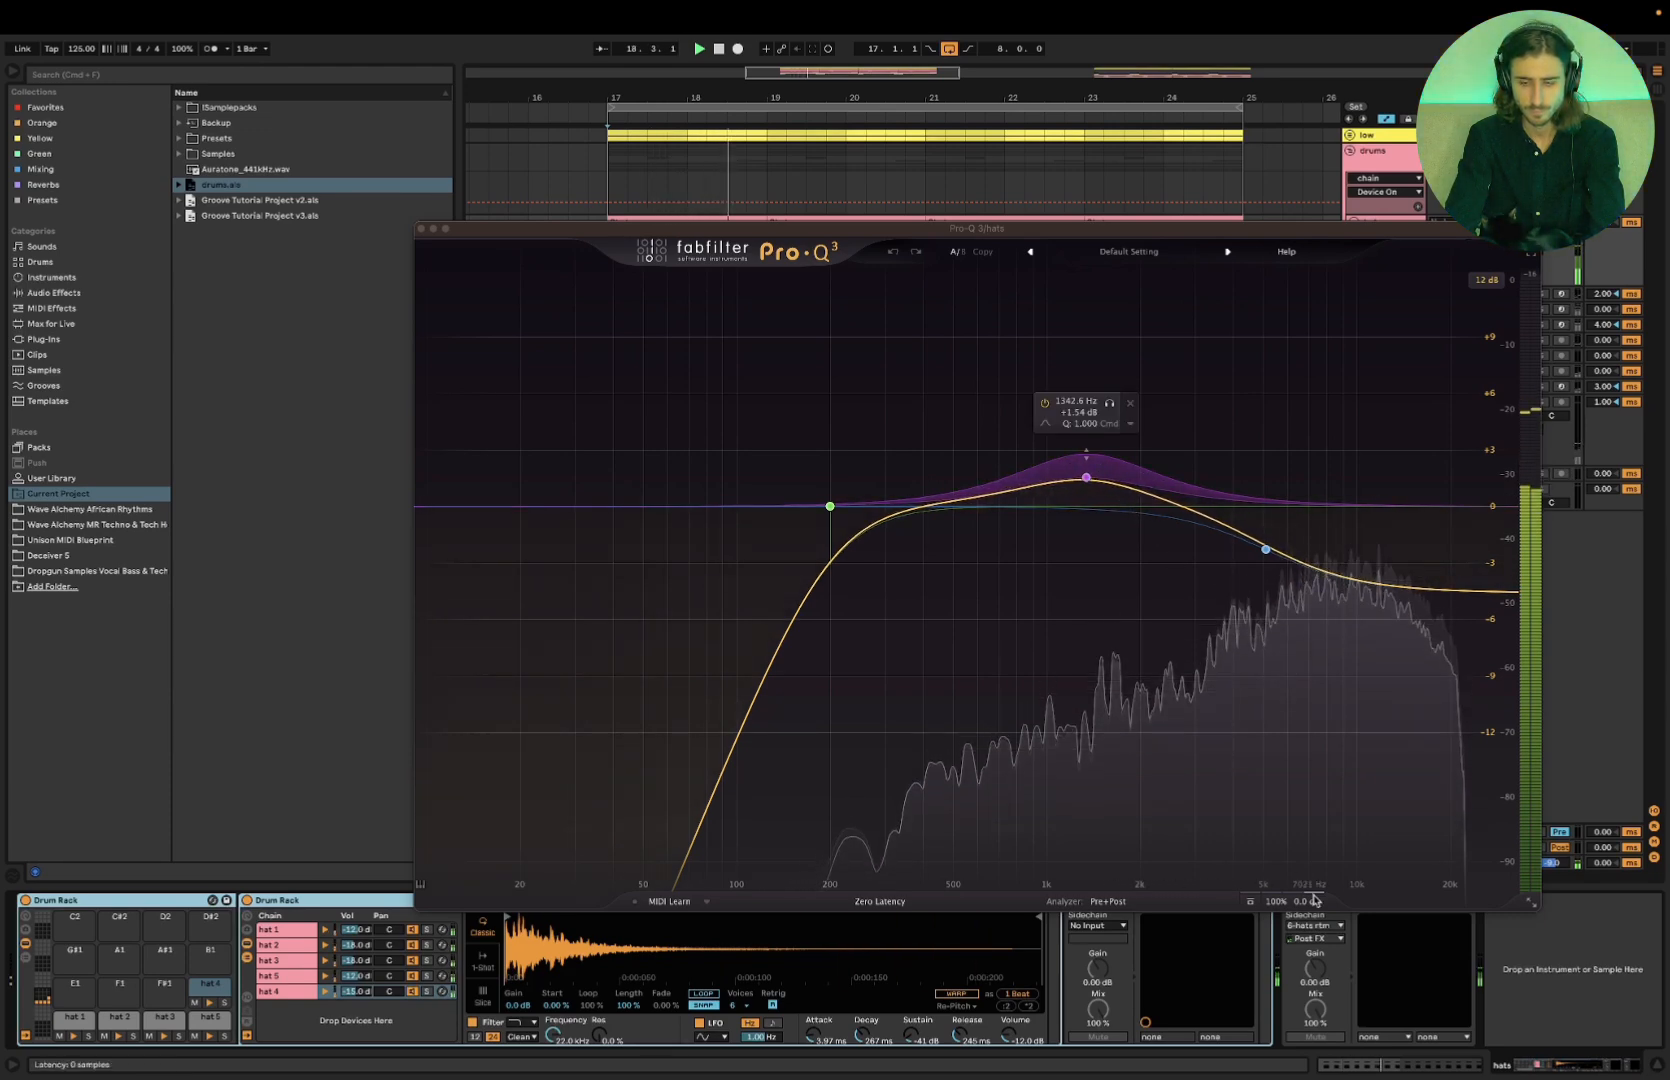
click(1249, 902)
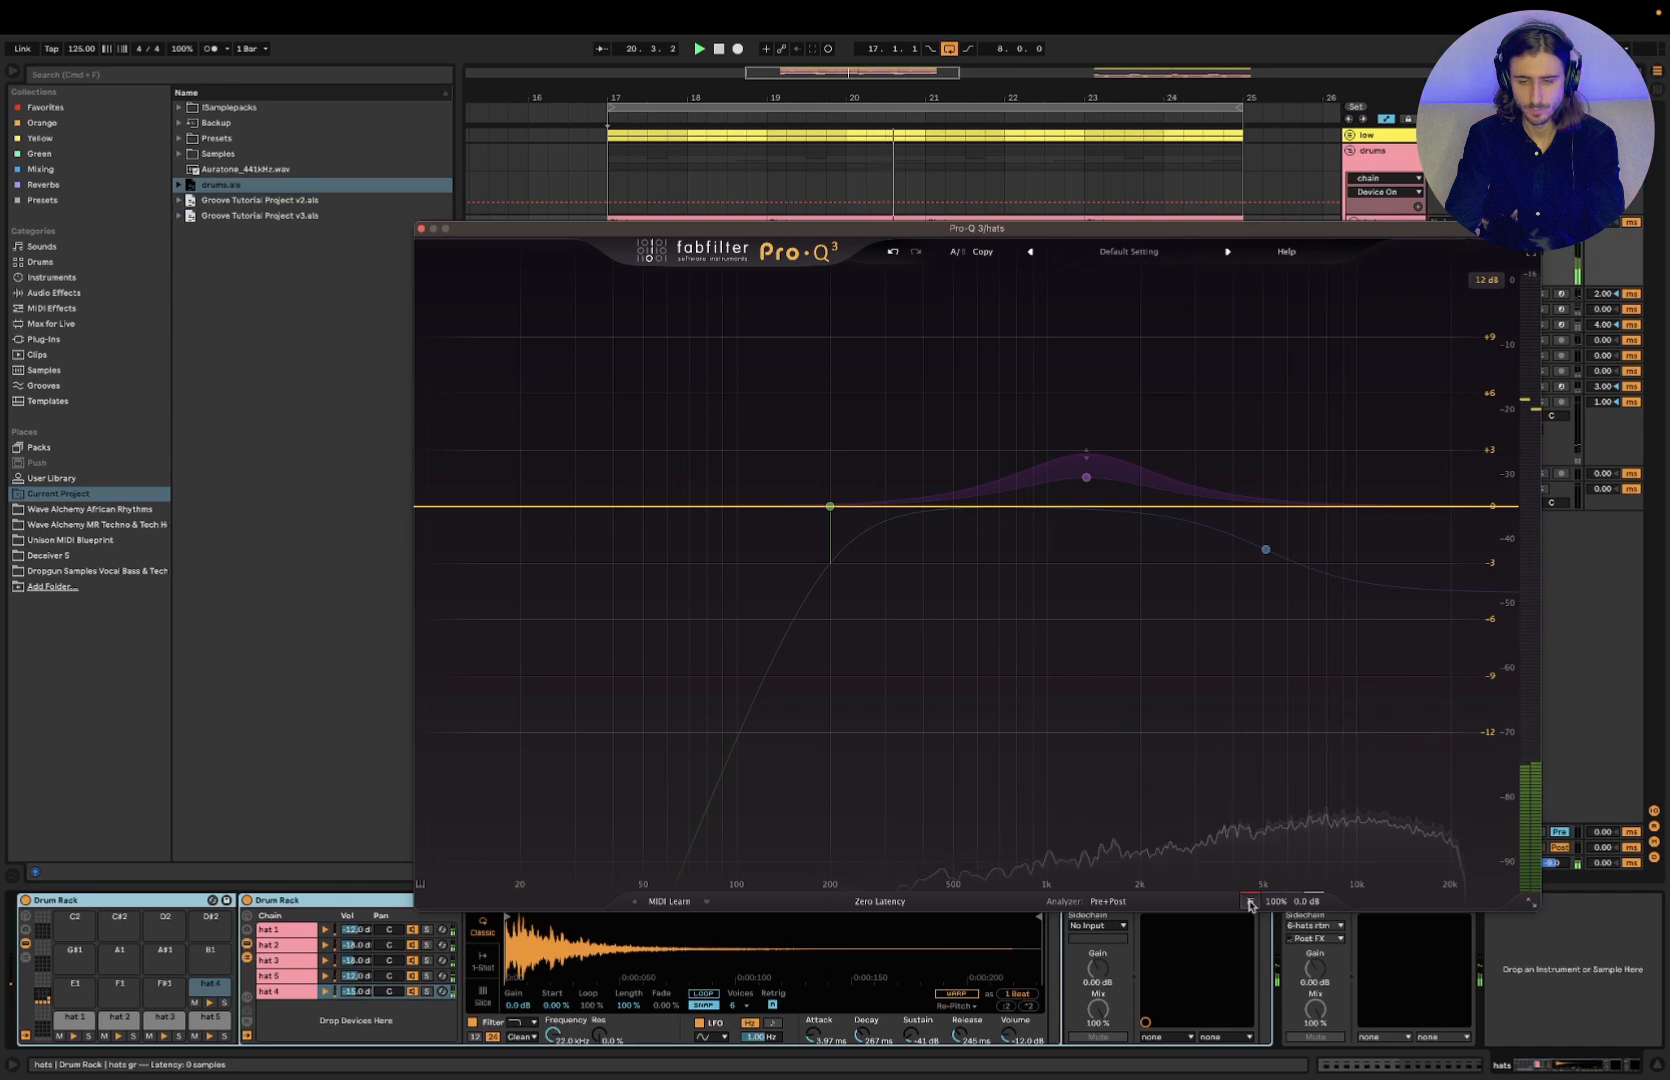
click(1249, 902)
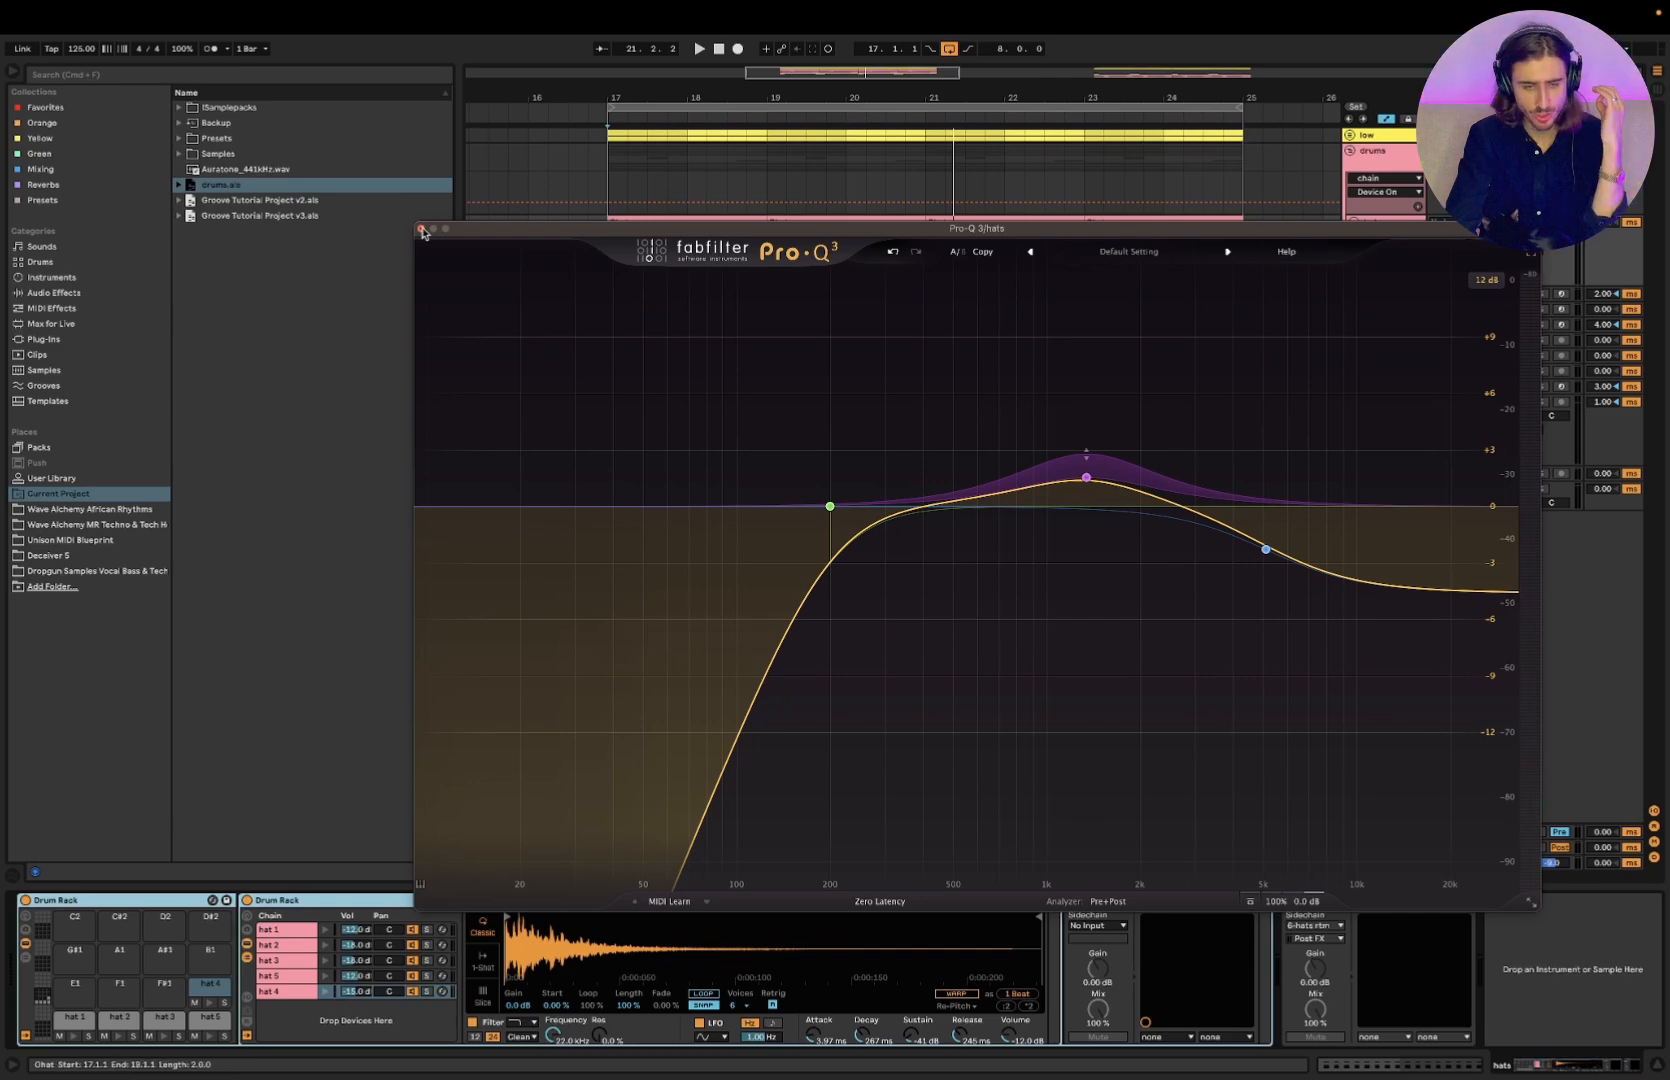
click(421, 229)
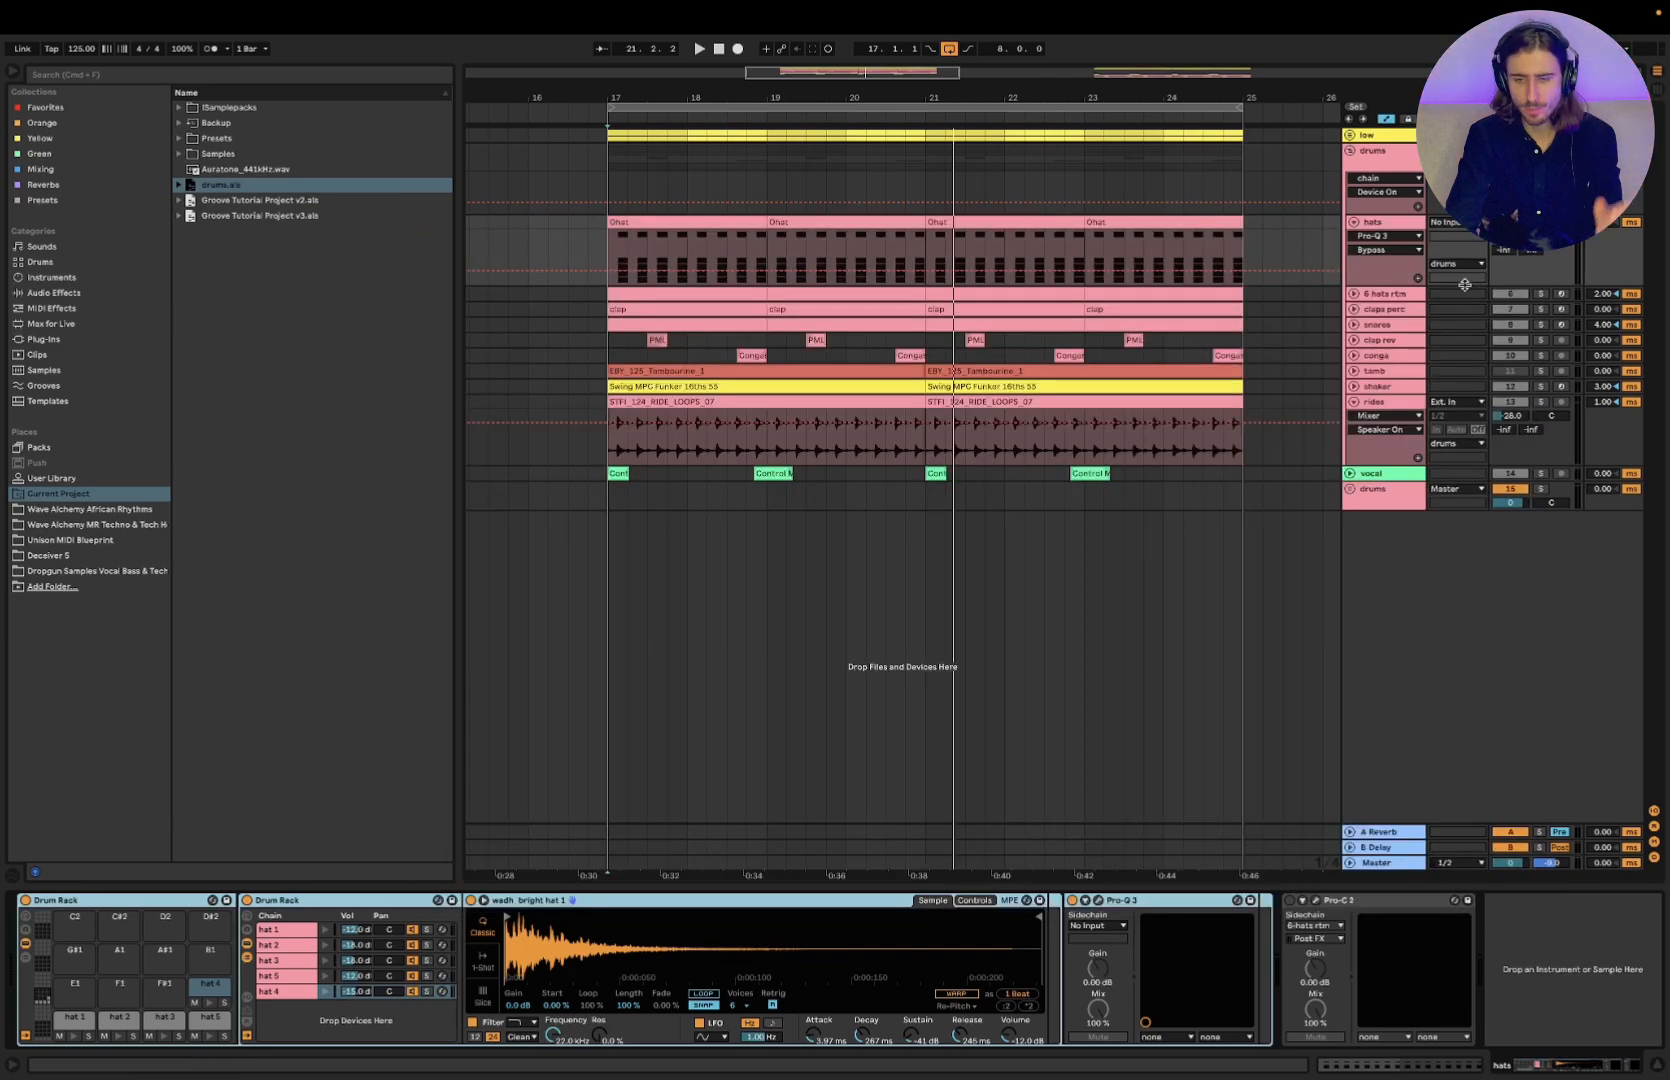
Unfold the 6 hats rtm and snares tracks and show the snares device chain
click(1354, 293)
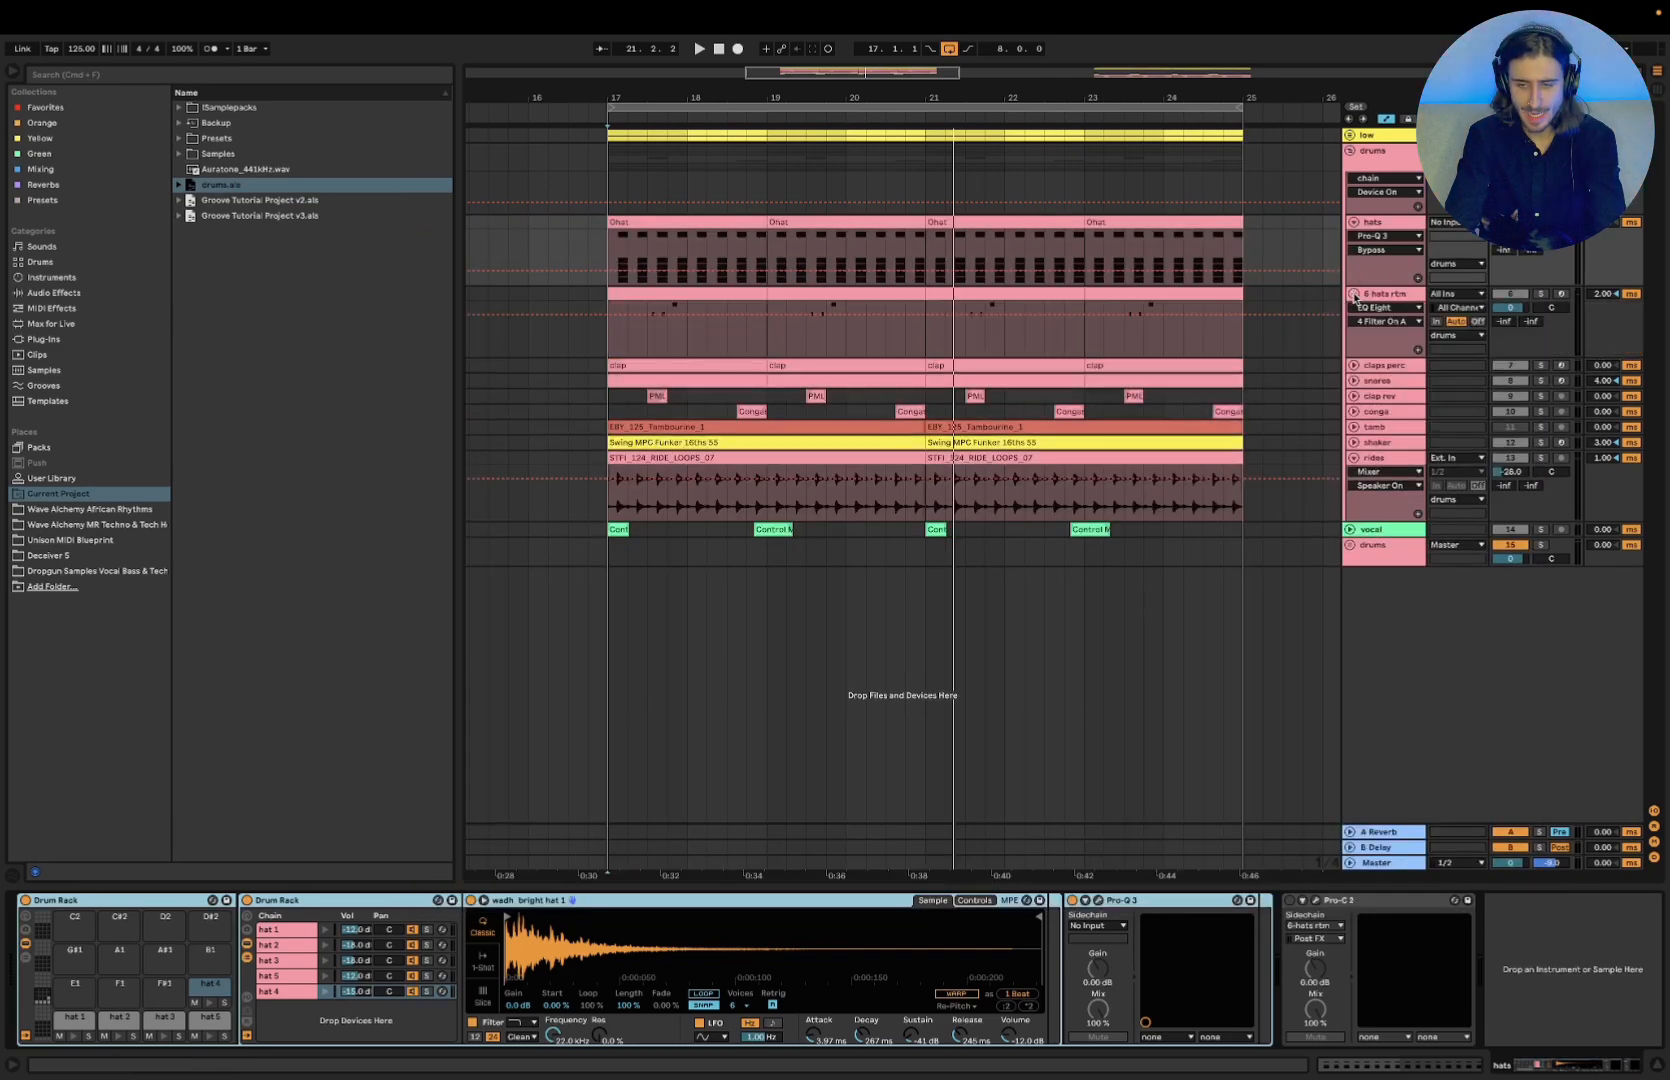
click(1354, 381)
click(1388, 386)
click(1538, 686)
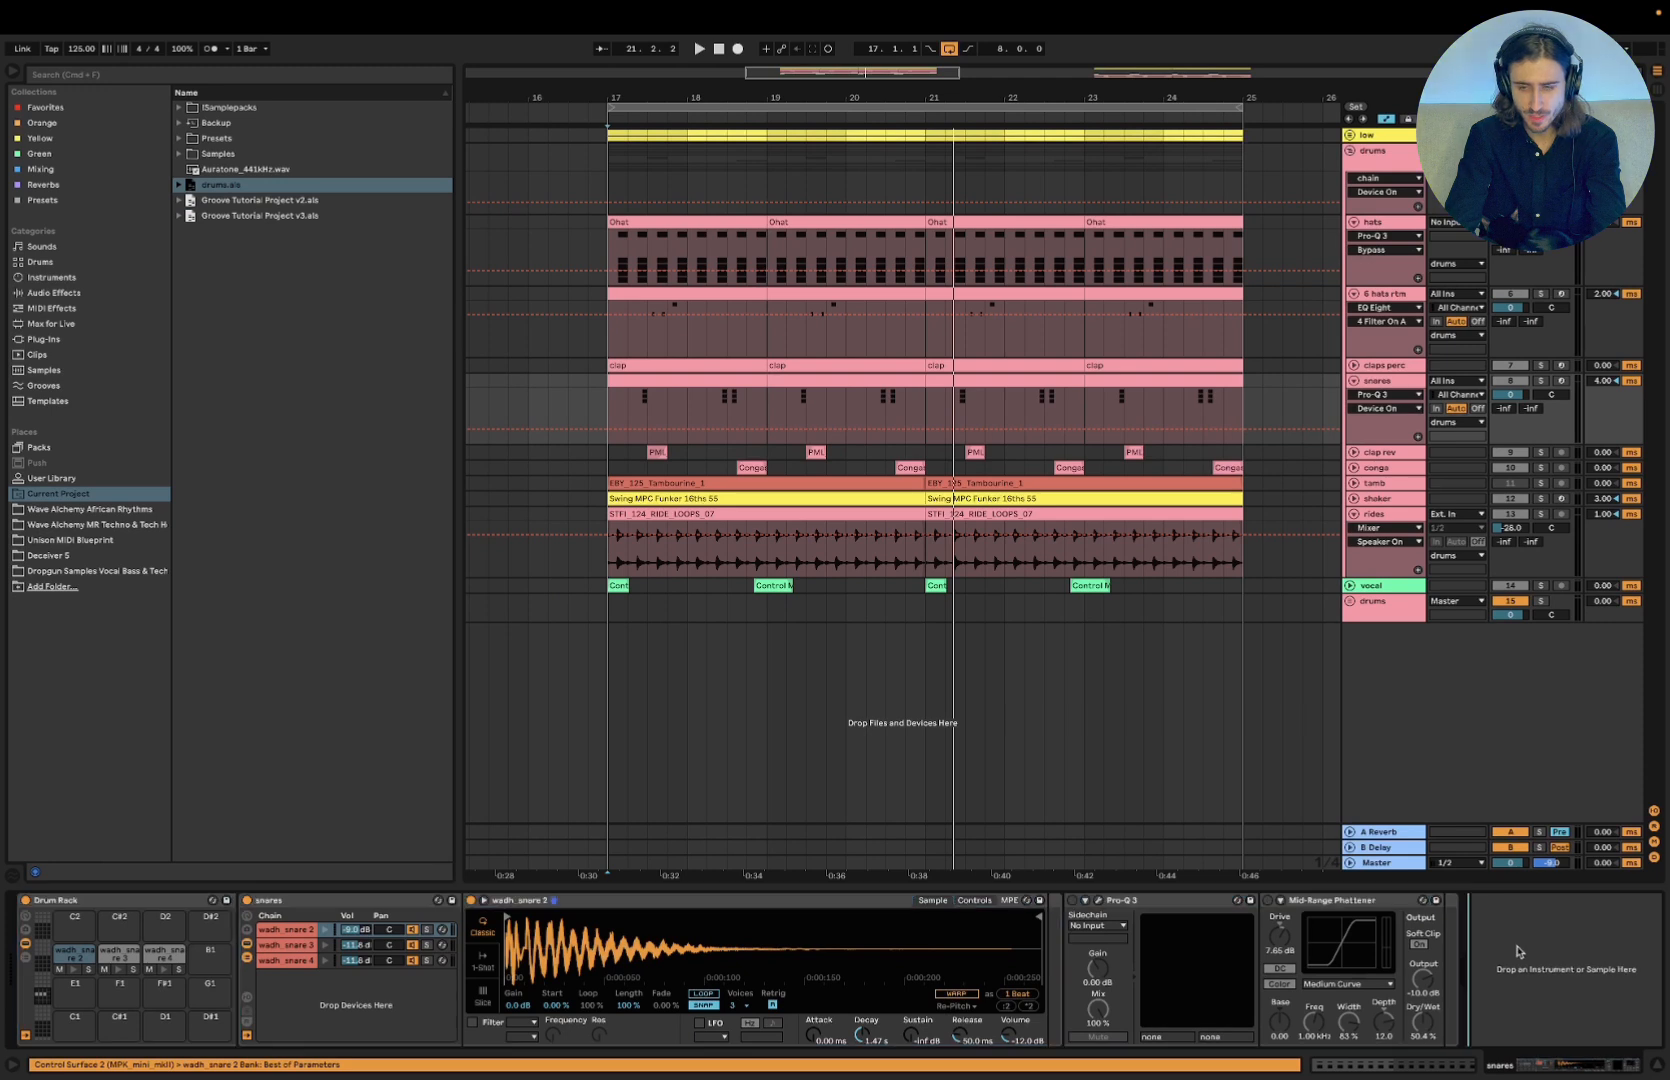
Solo the snares track and play it from bar 17
click(1541, 381)
click(614, 409)
key(space)
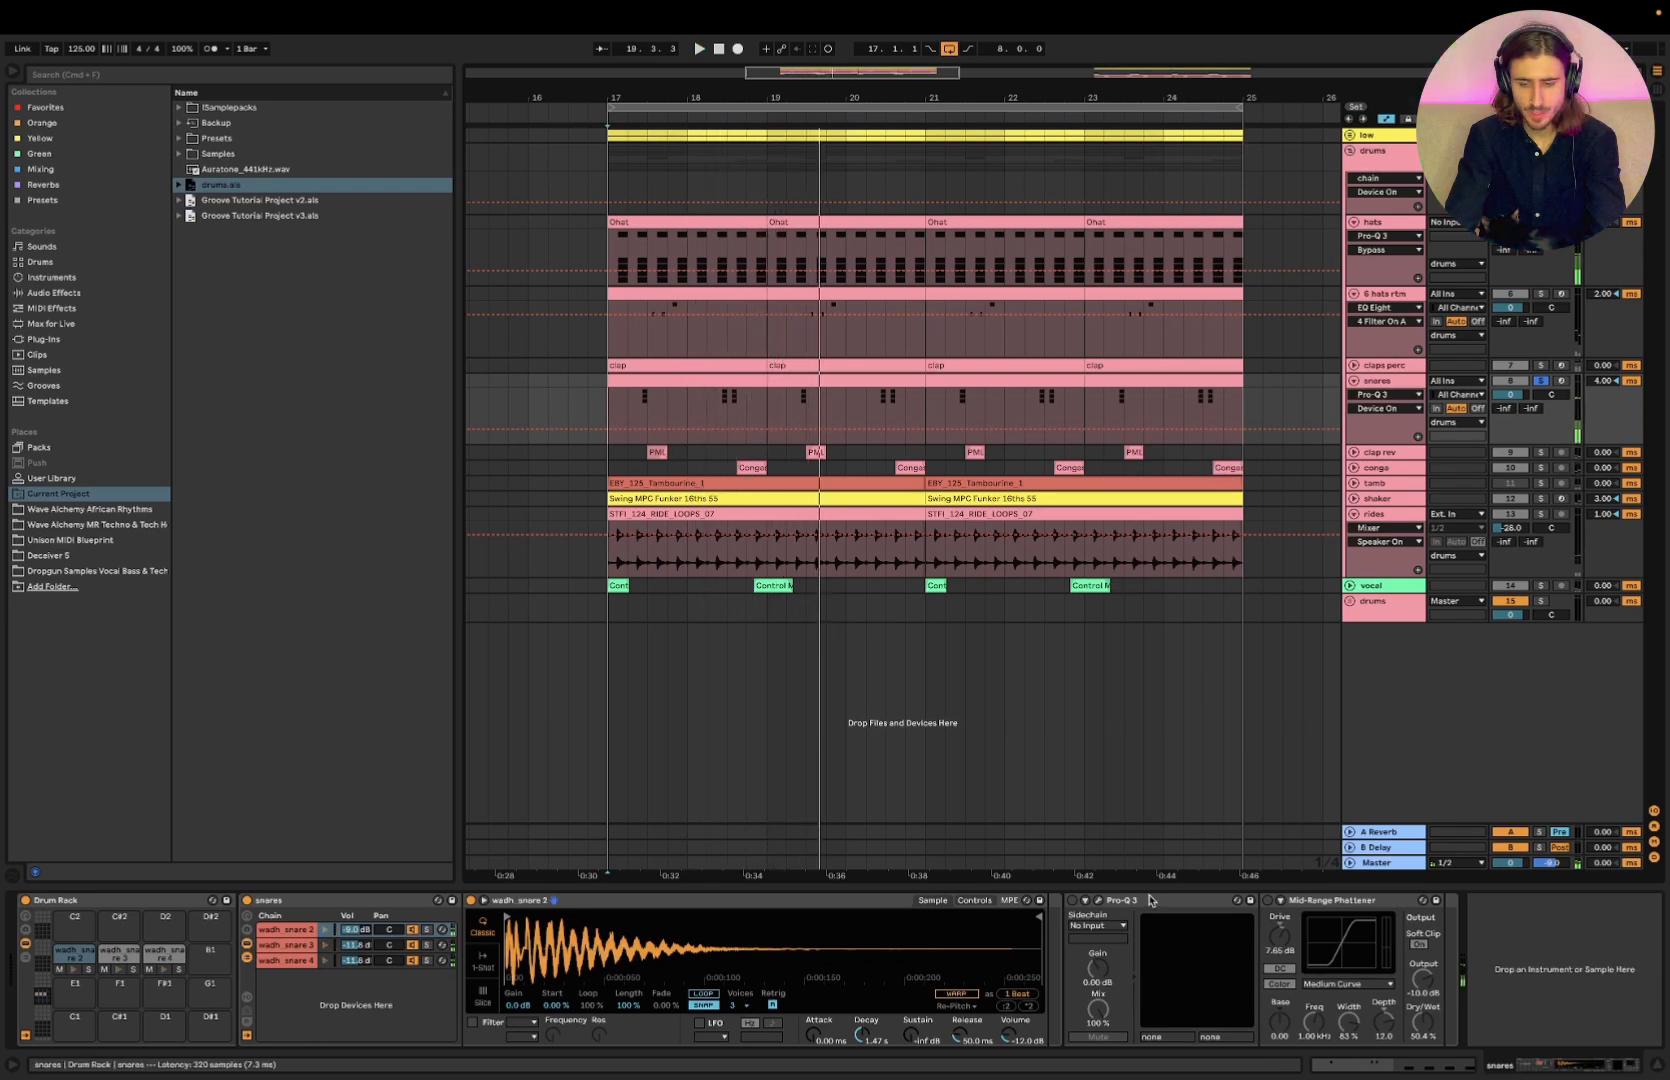
Turn on the Pro-Q 3 on the snares track and open its EQ window over the arrangement
click(1073, 905)
click(1098, 901)
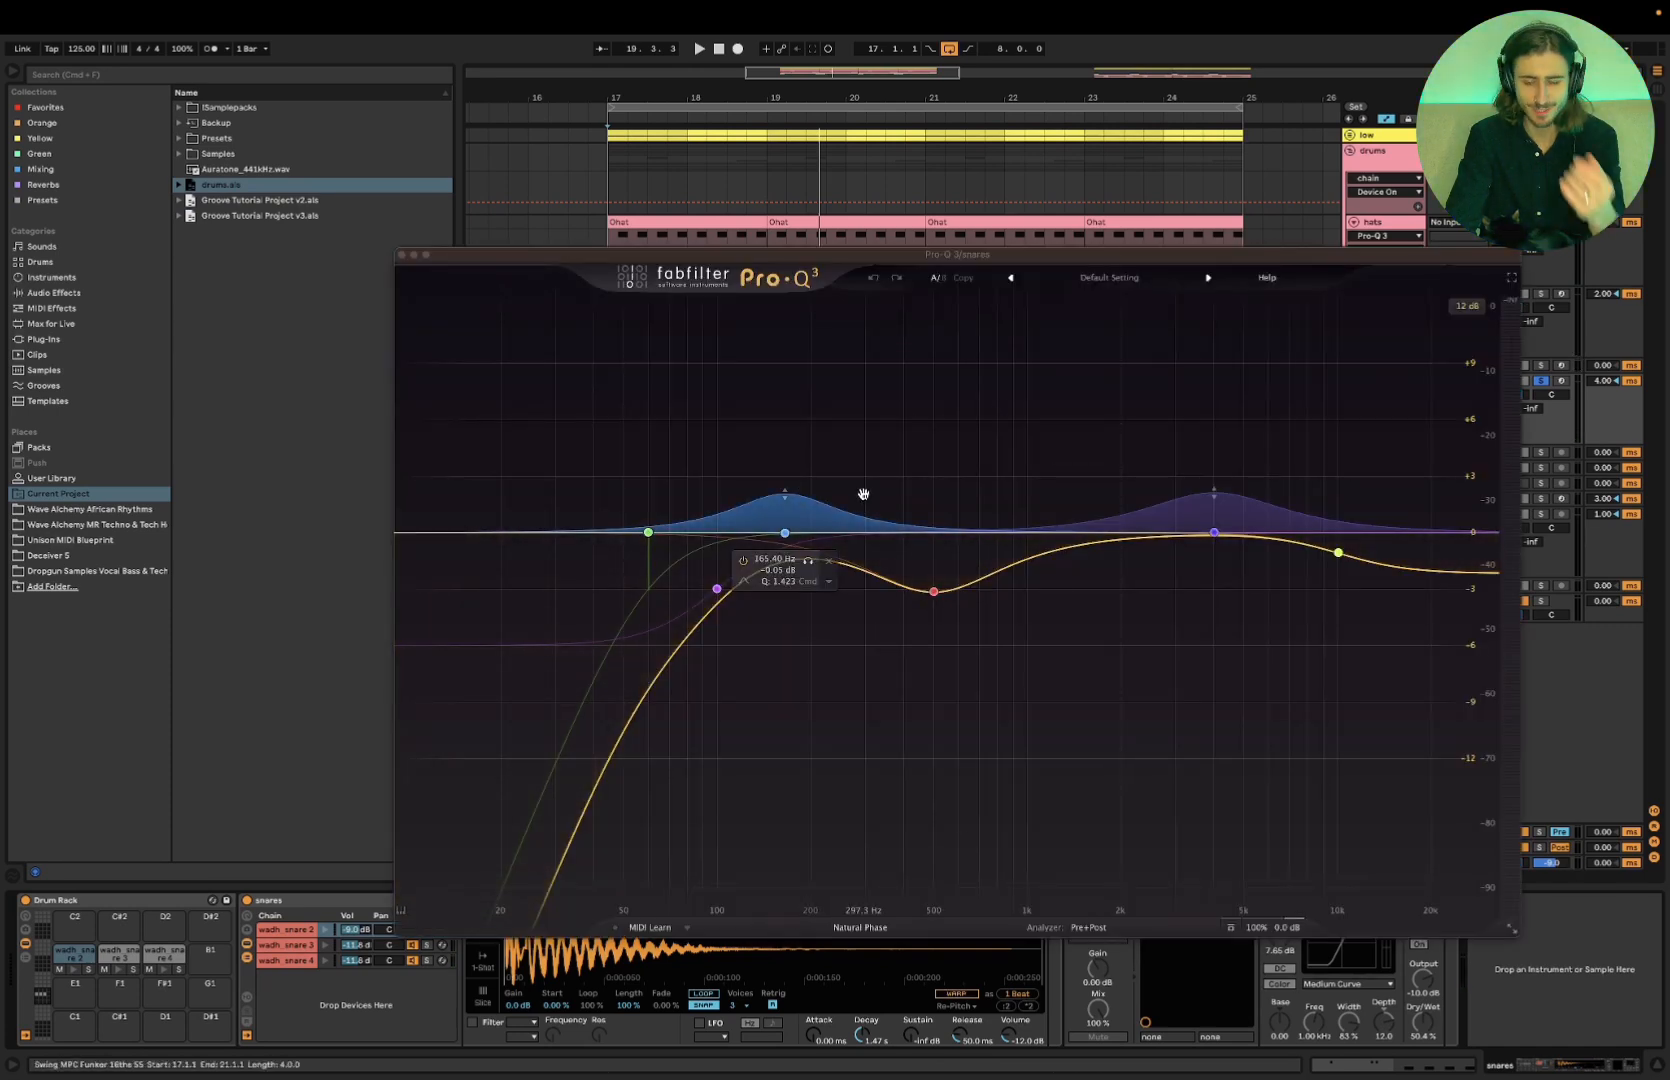
drag(1325, 254, 1320, 312)
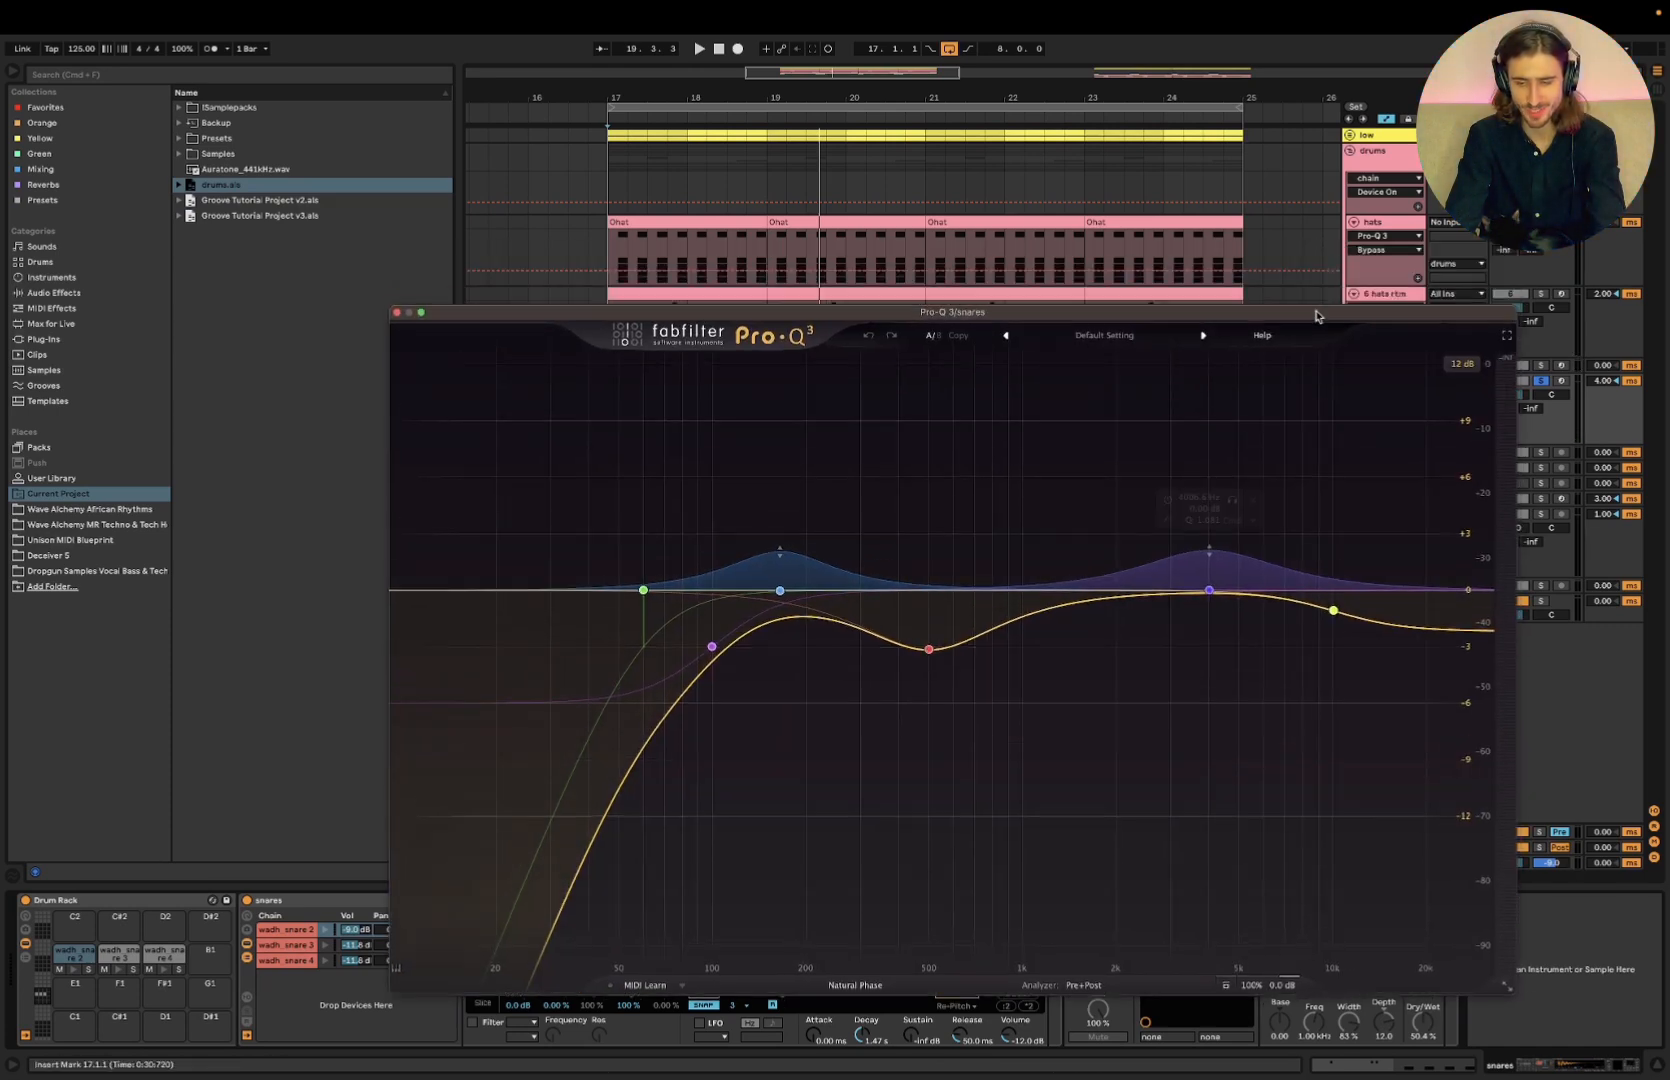
click(1540, 381)
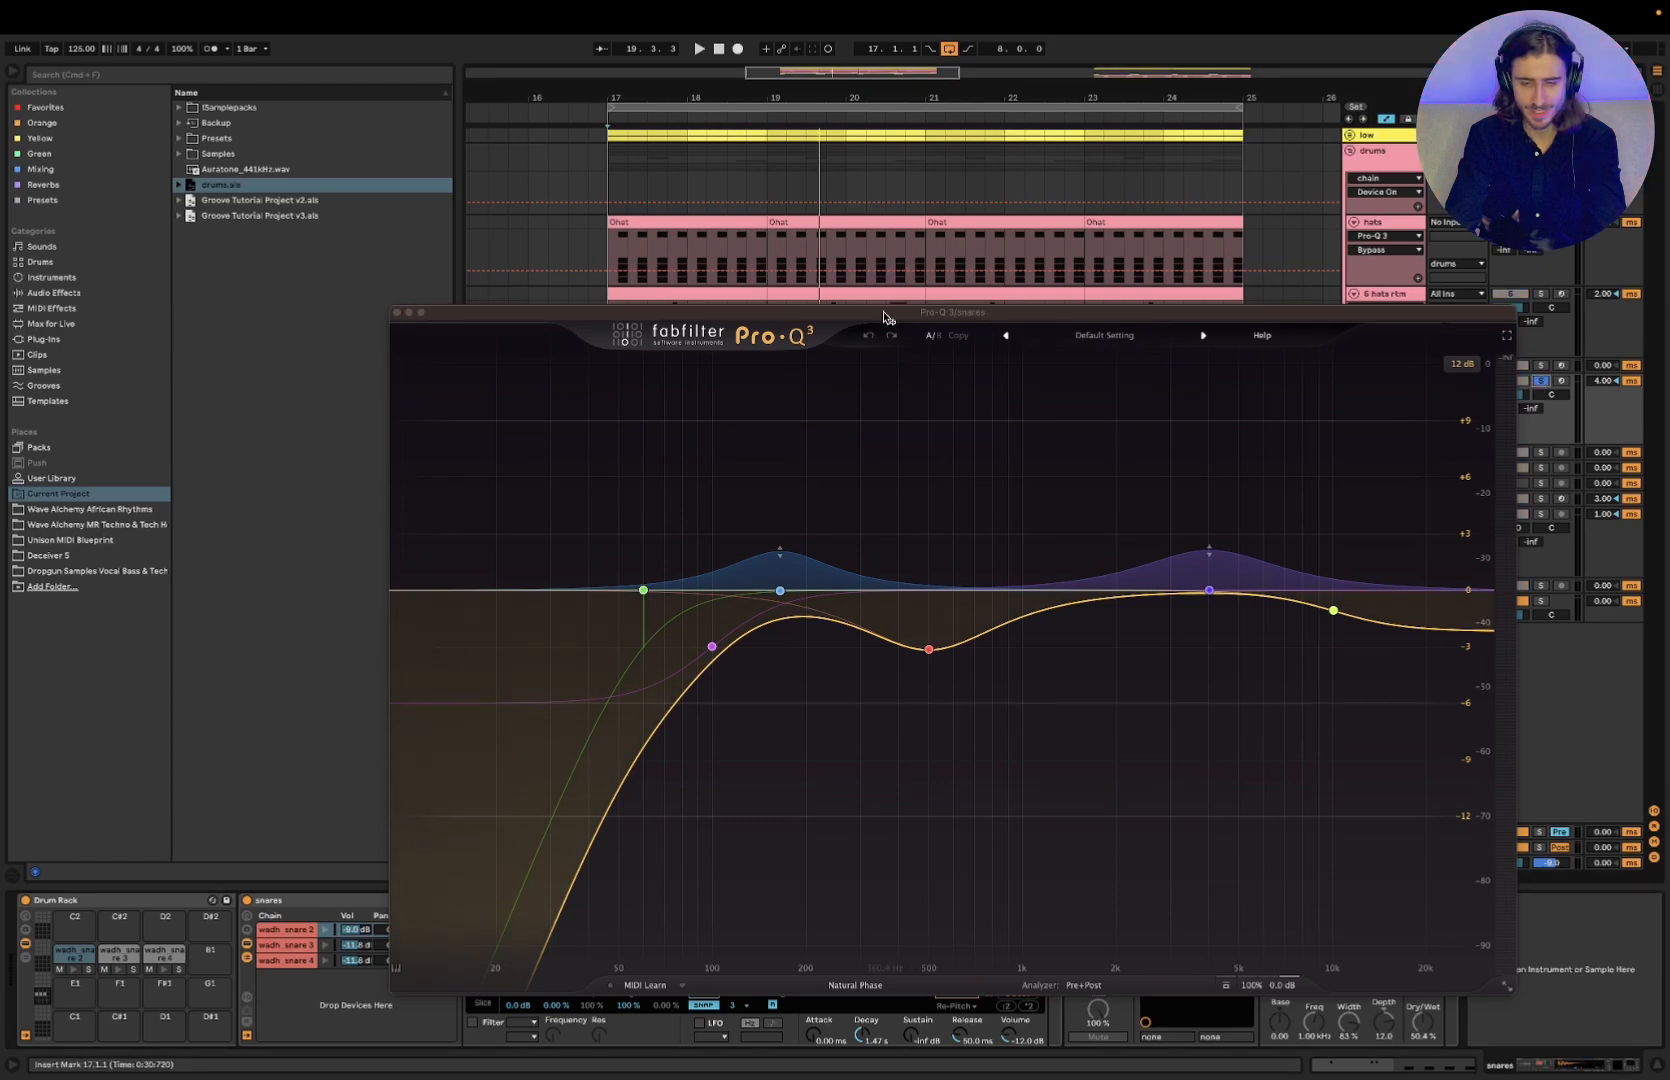
drag(884, 318, 841, 232)
Play the loop from bar 17, switching to the low track and back to the snares EQ
key(space)
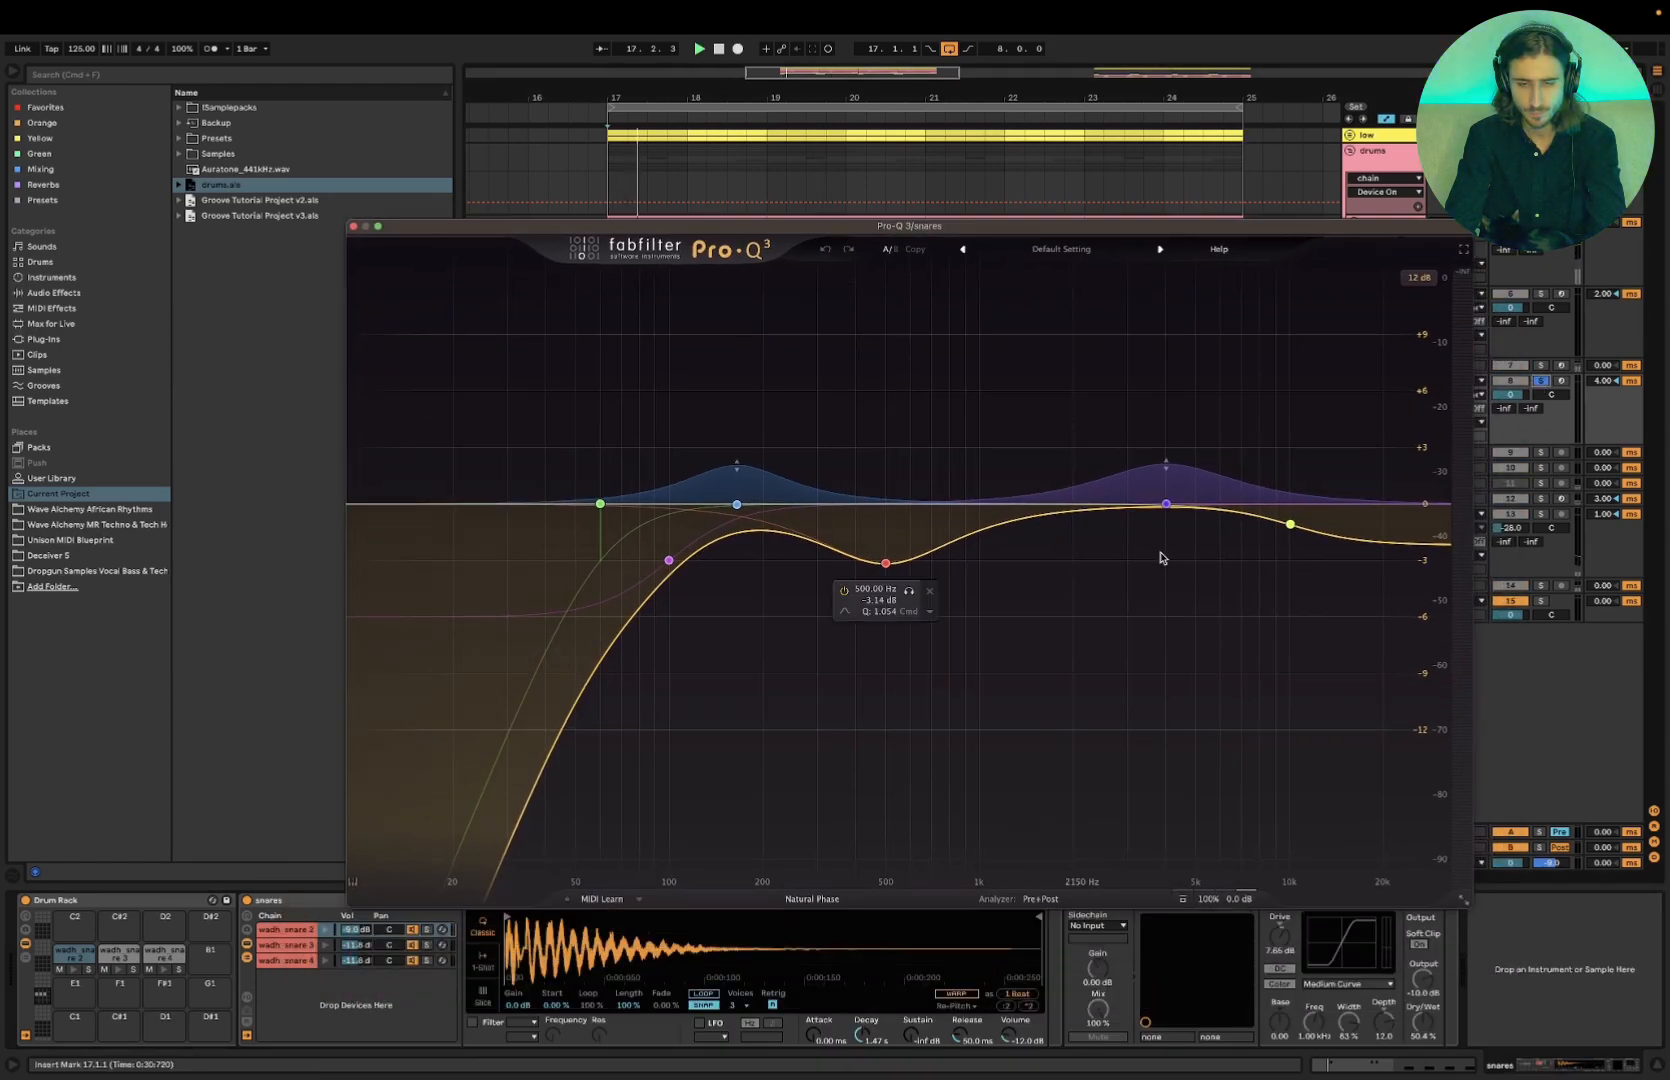
super+click(1541, 135)
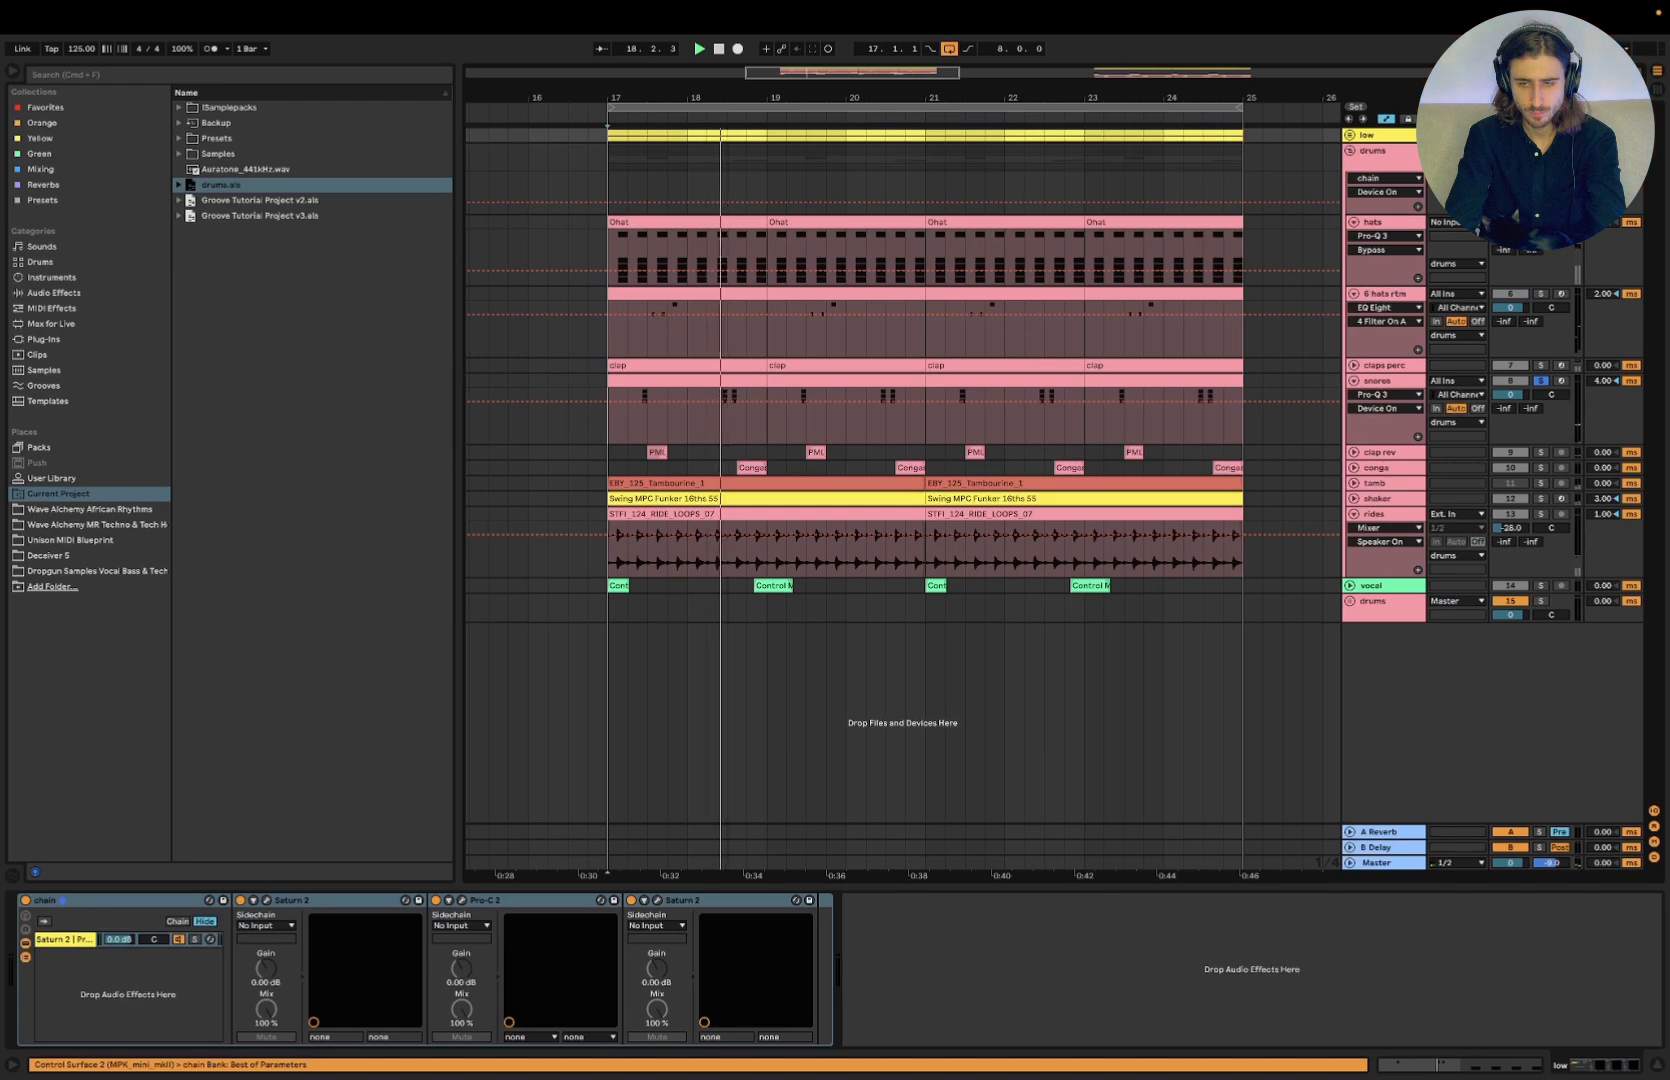
key(space)
key(space)
click(1401, 381)
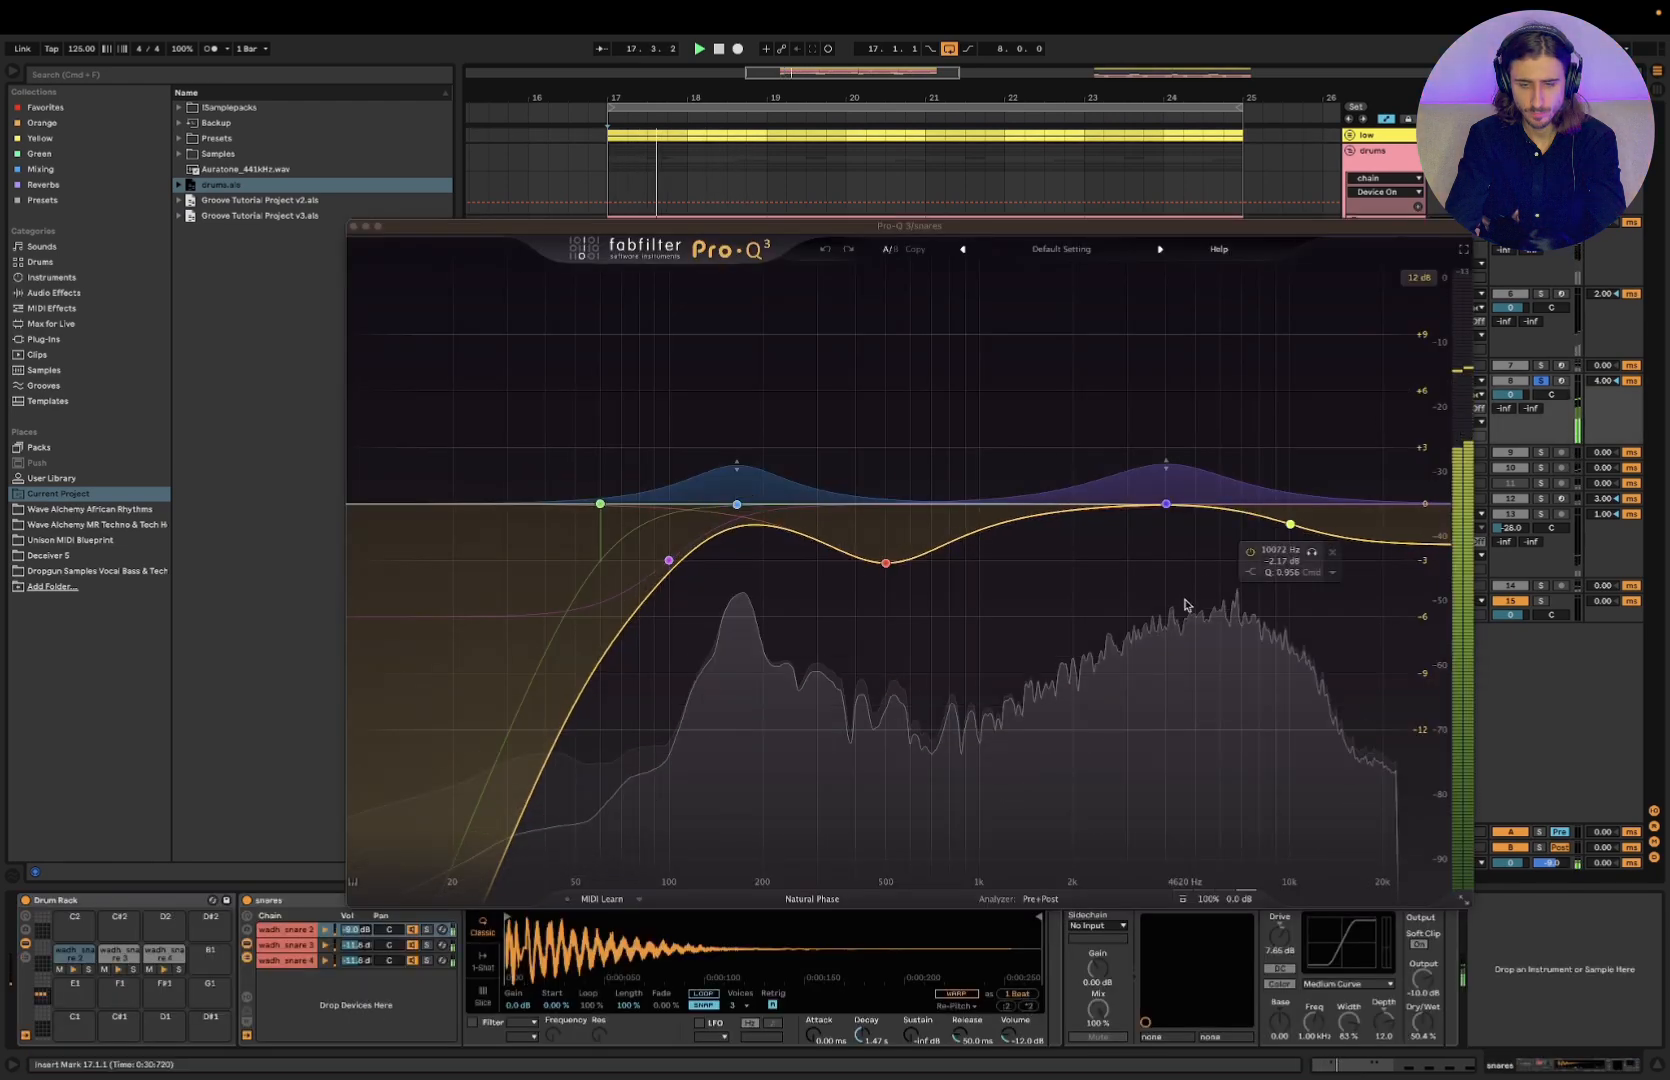
Compare the snares with the Pro-Q 3 bypassed and active during playback
key(space)
click(1183, 900)
key(space)
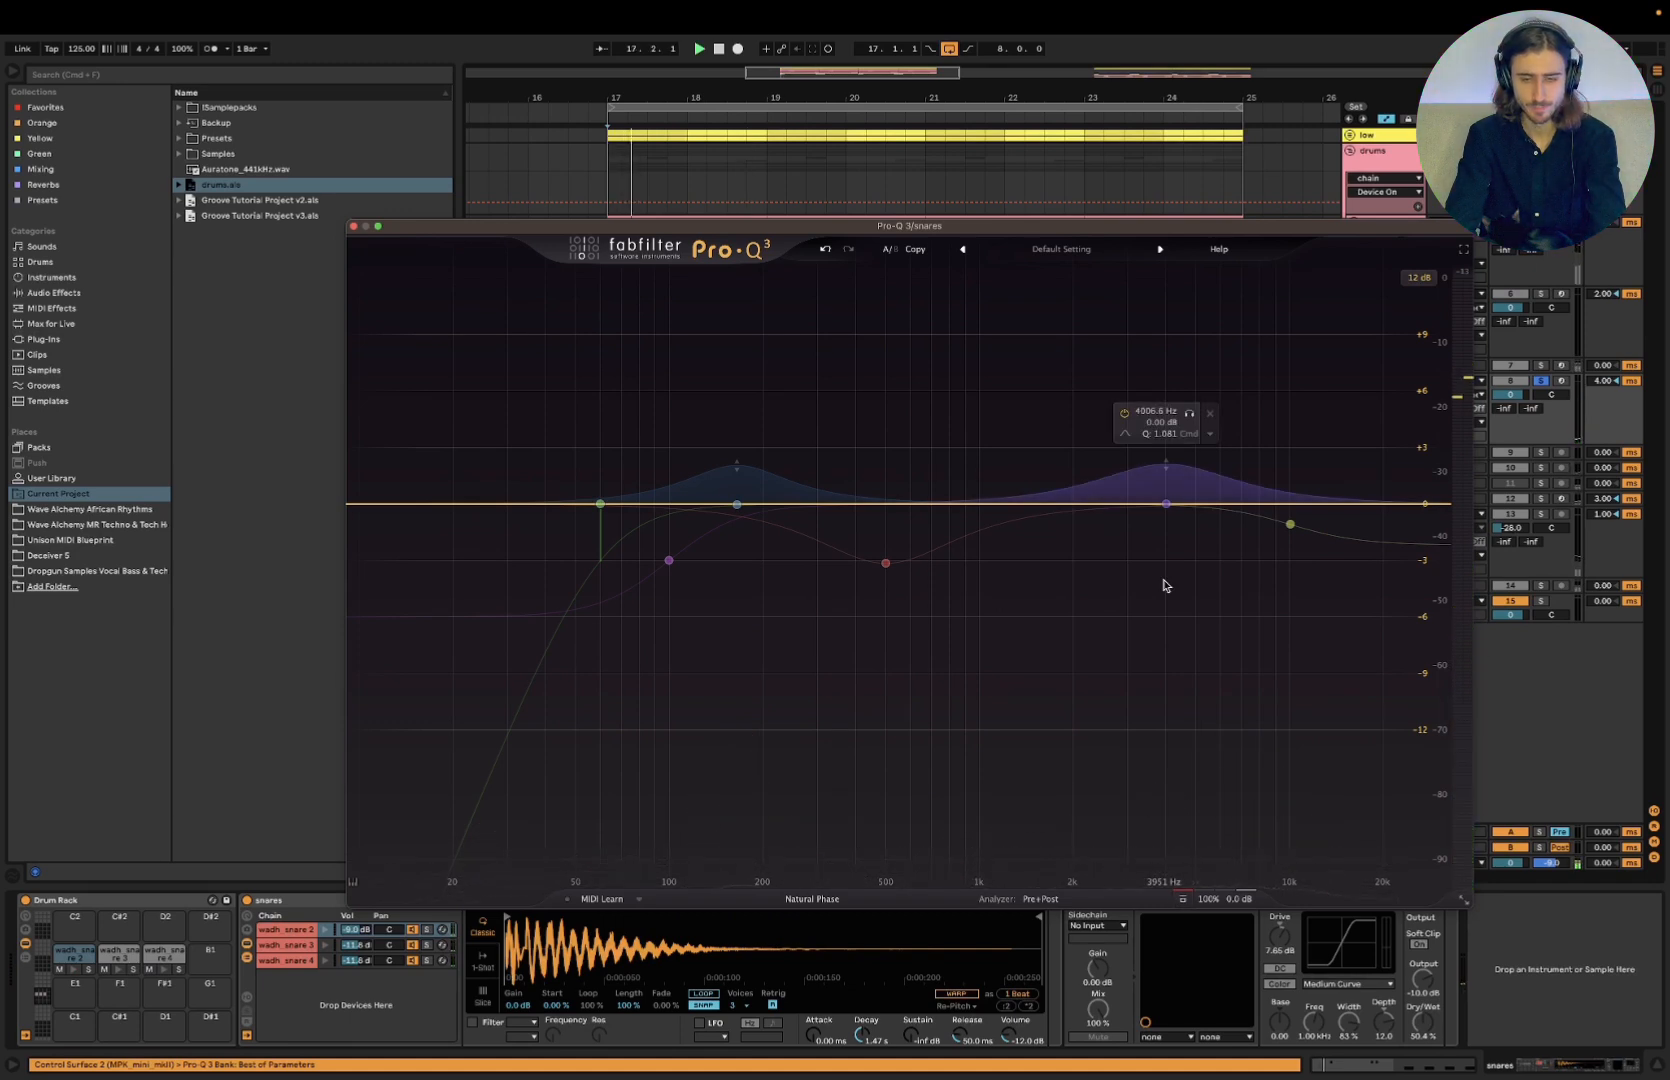
click(1183, 900)
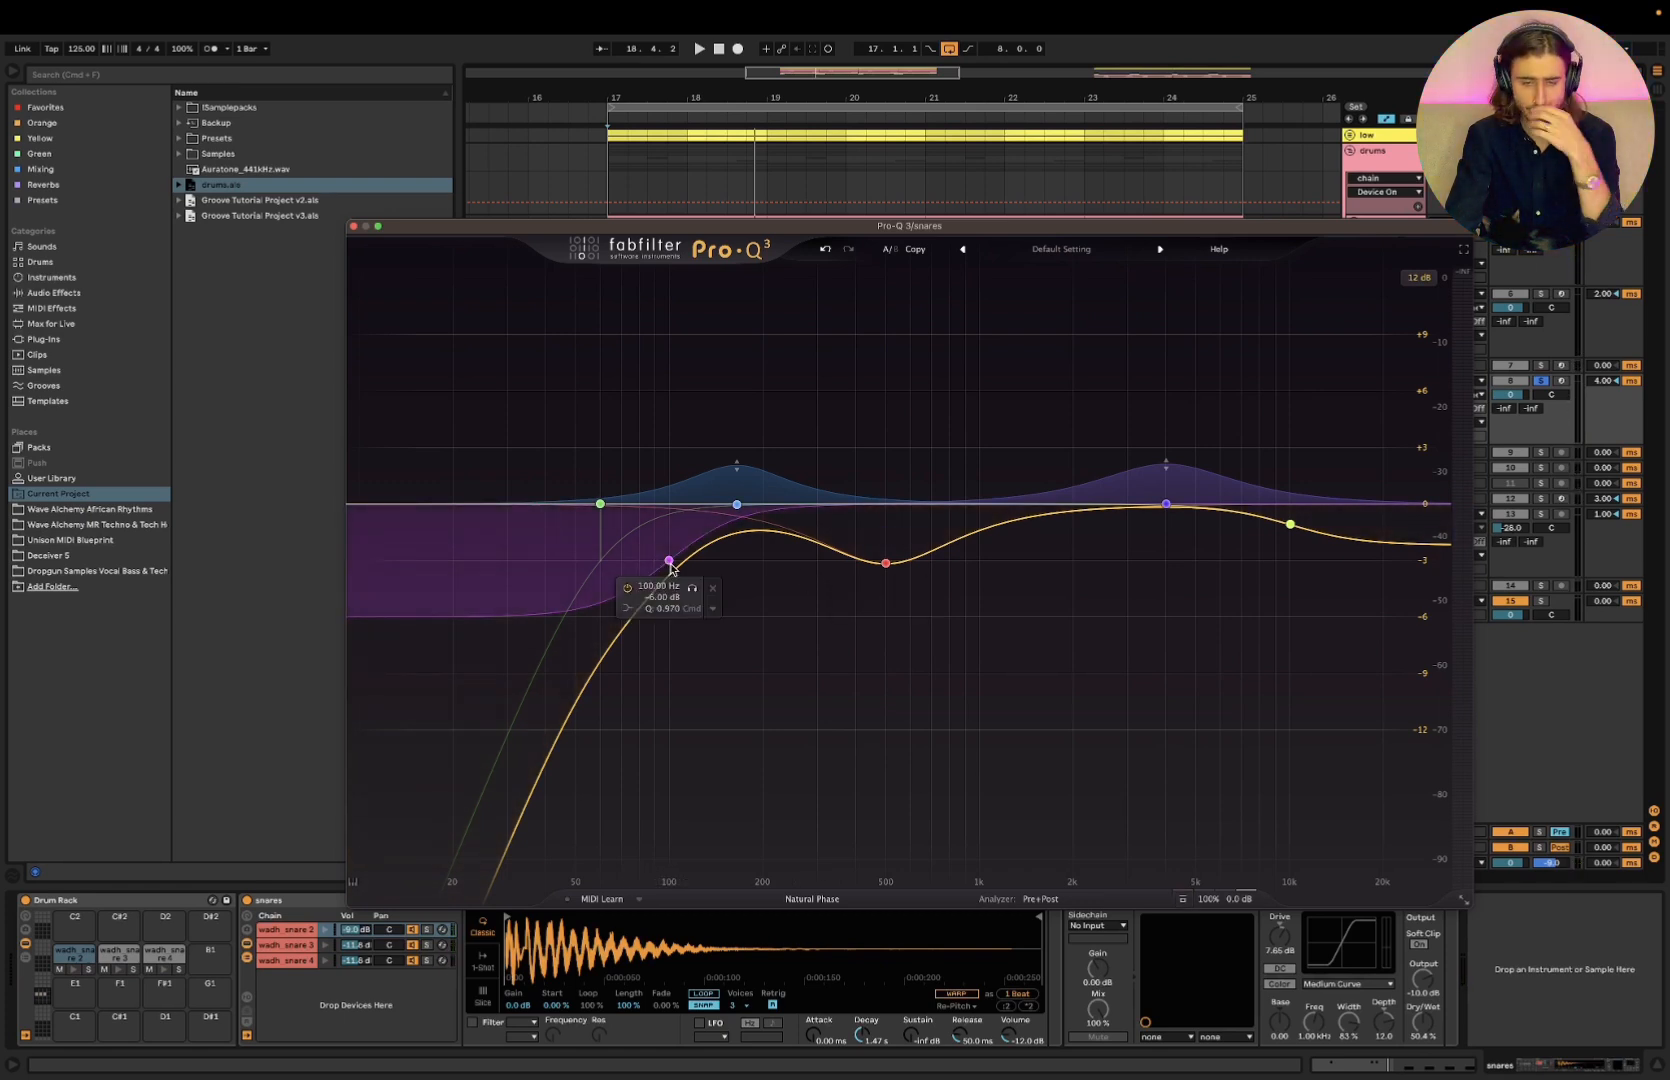
Audition the snares EQ's 165 Hz and 500 Hz bands in isolation, one after the other
click(759, 533)
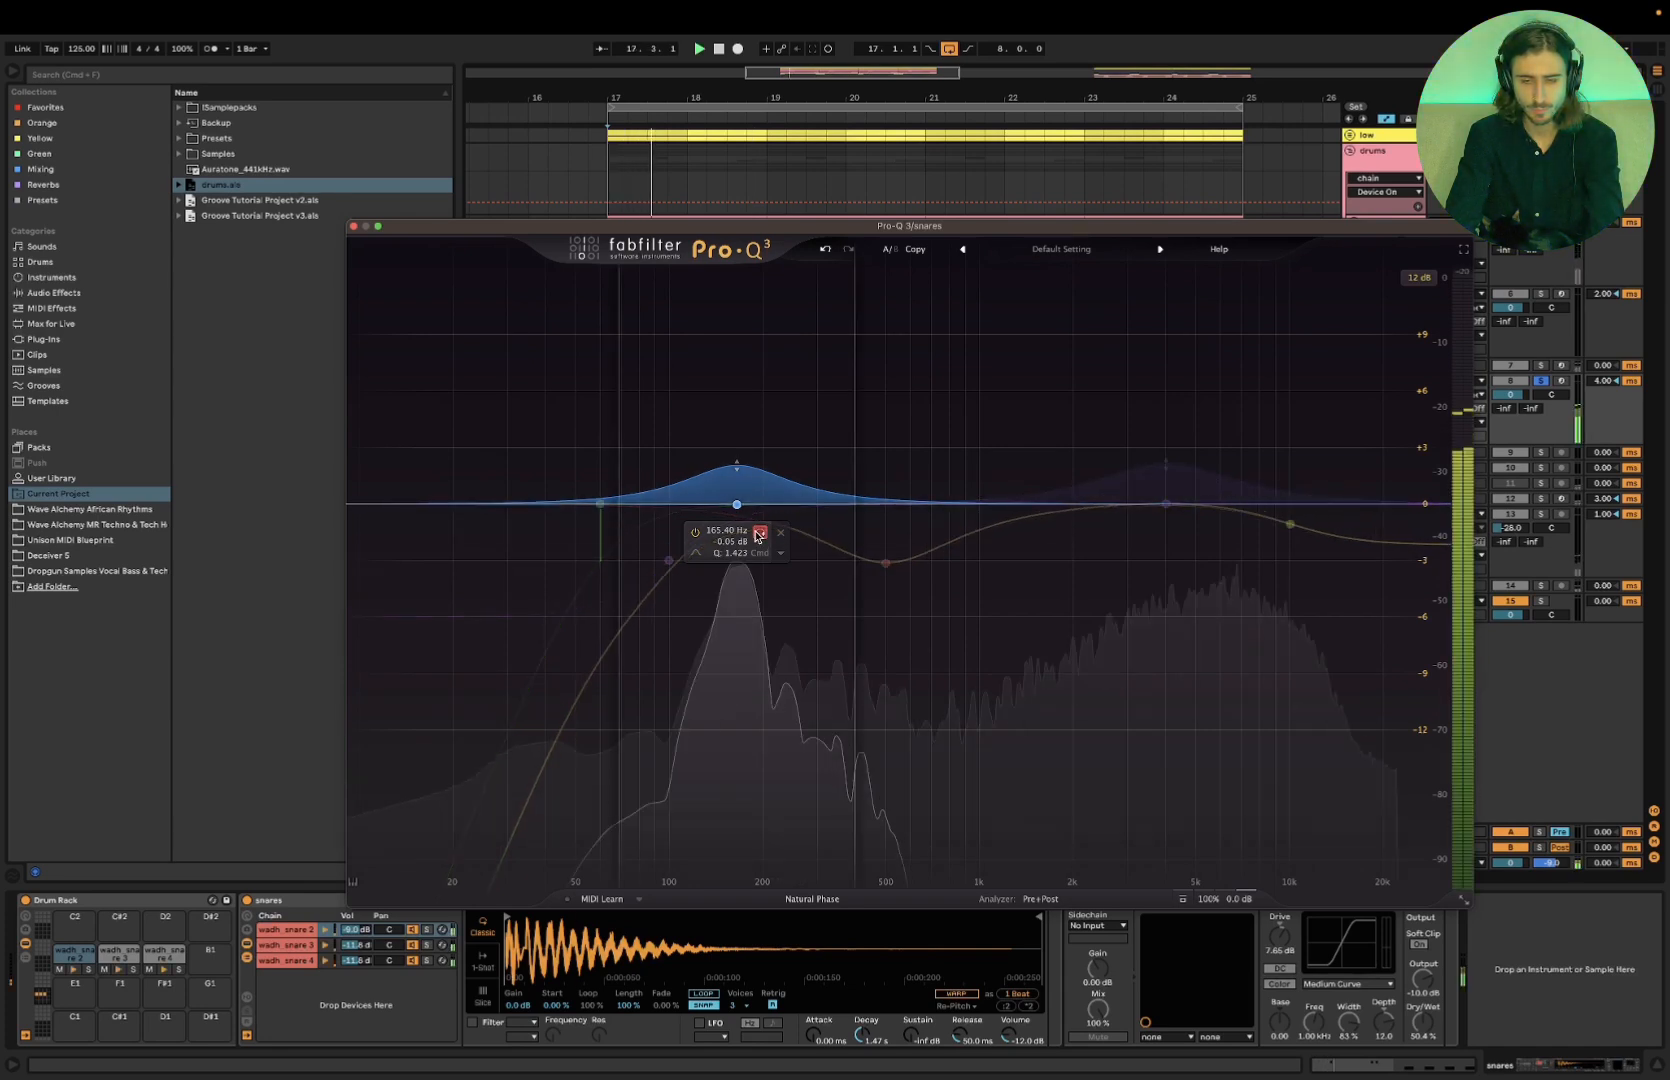
click(759, 533)
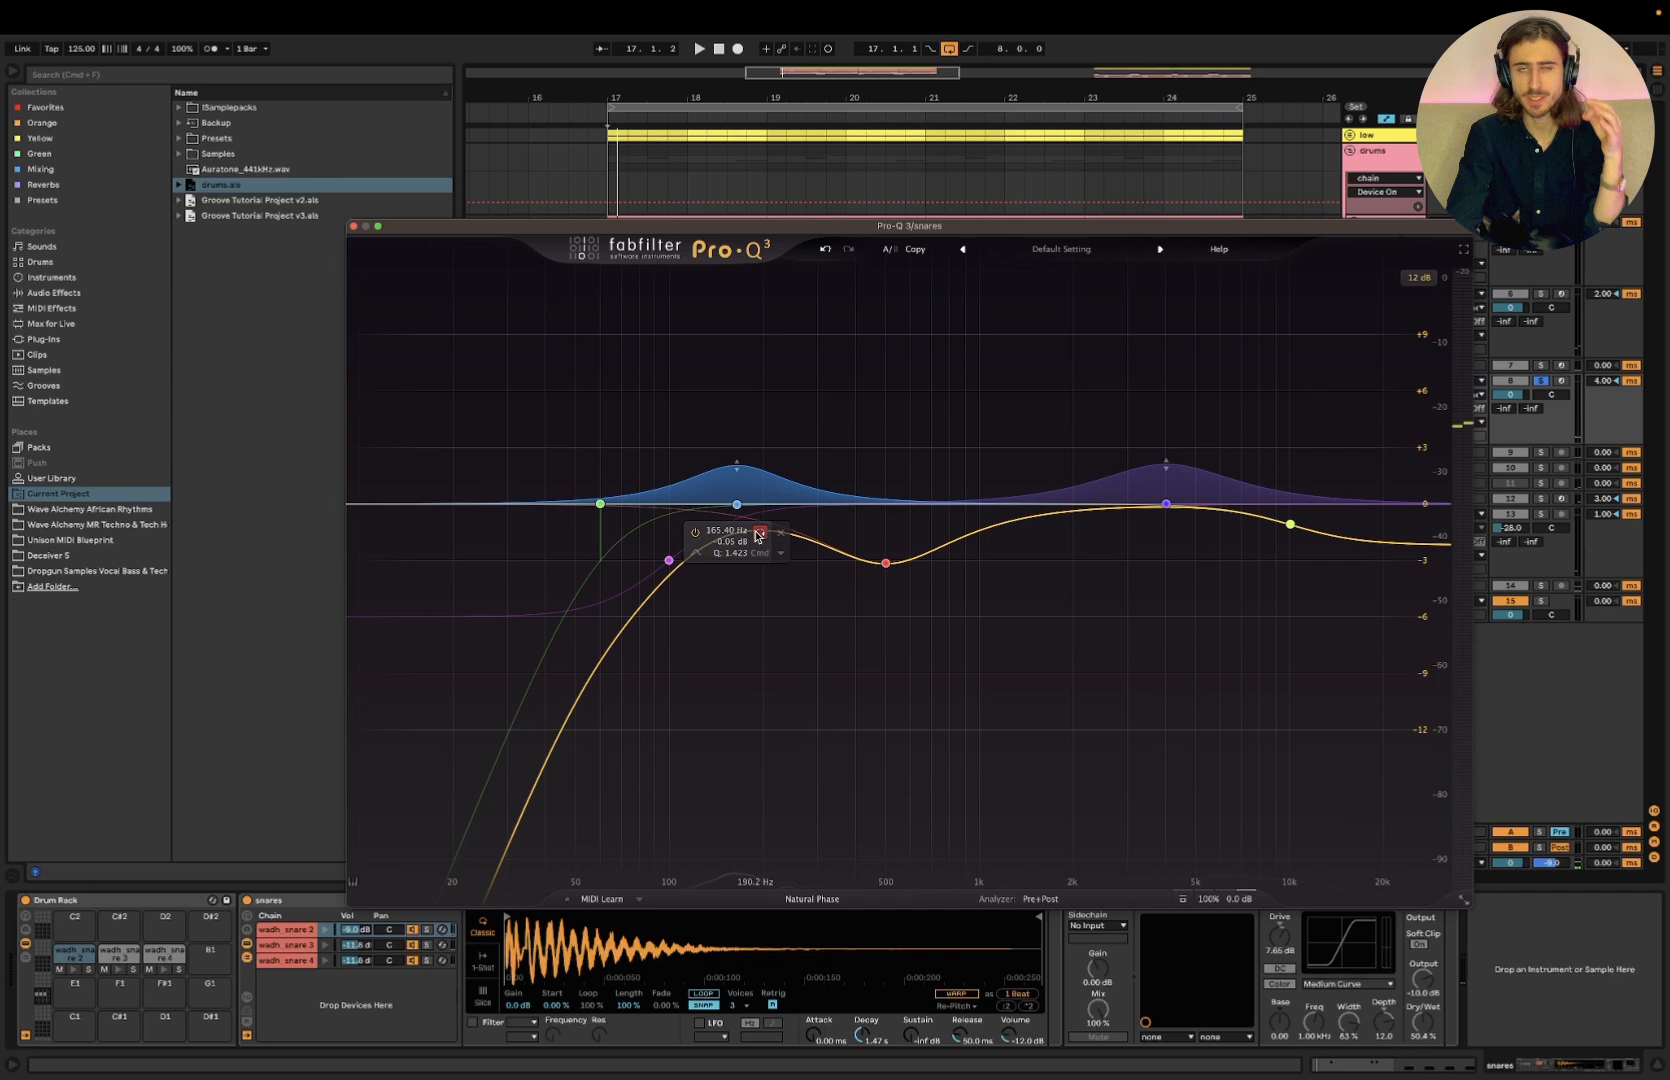
click(910, 592)
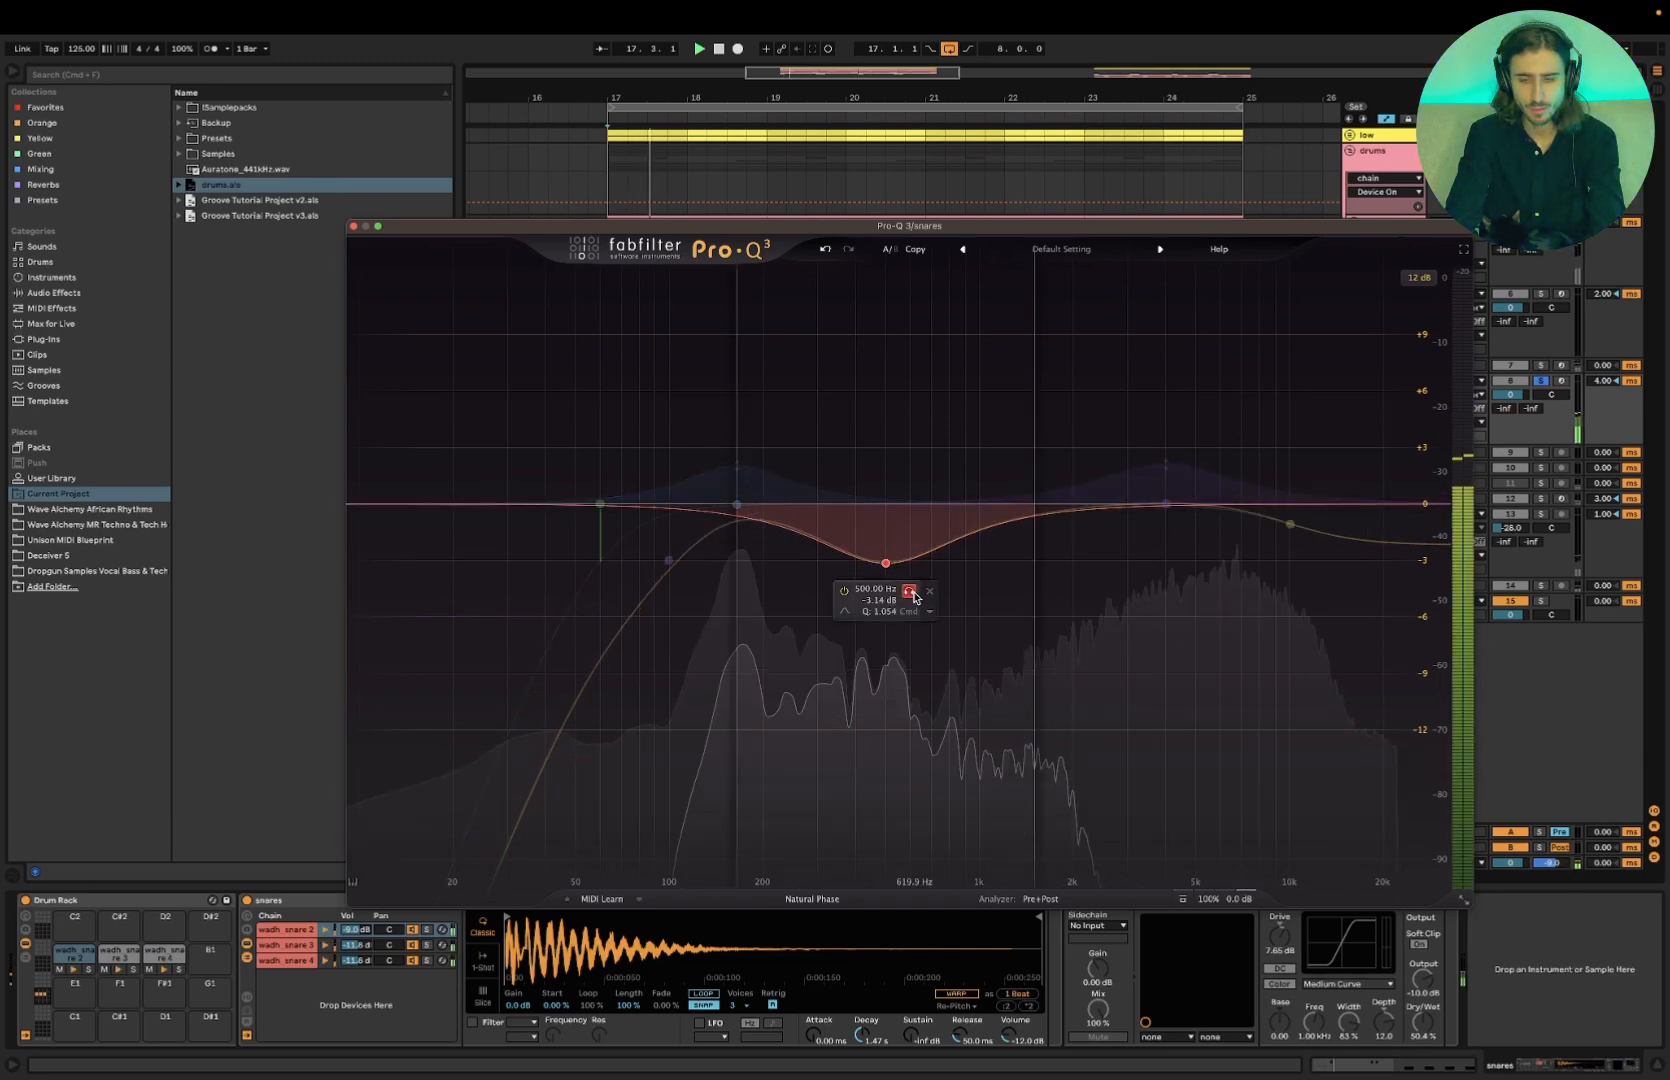
click(910, 592)
Try boosting the snares EQ's 500 Hz band to about +6 dB, and undo the change
drag(886, 564, 885, 389)
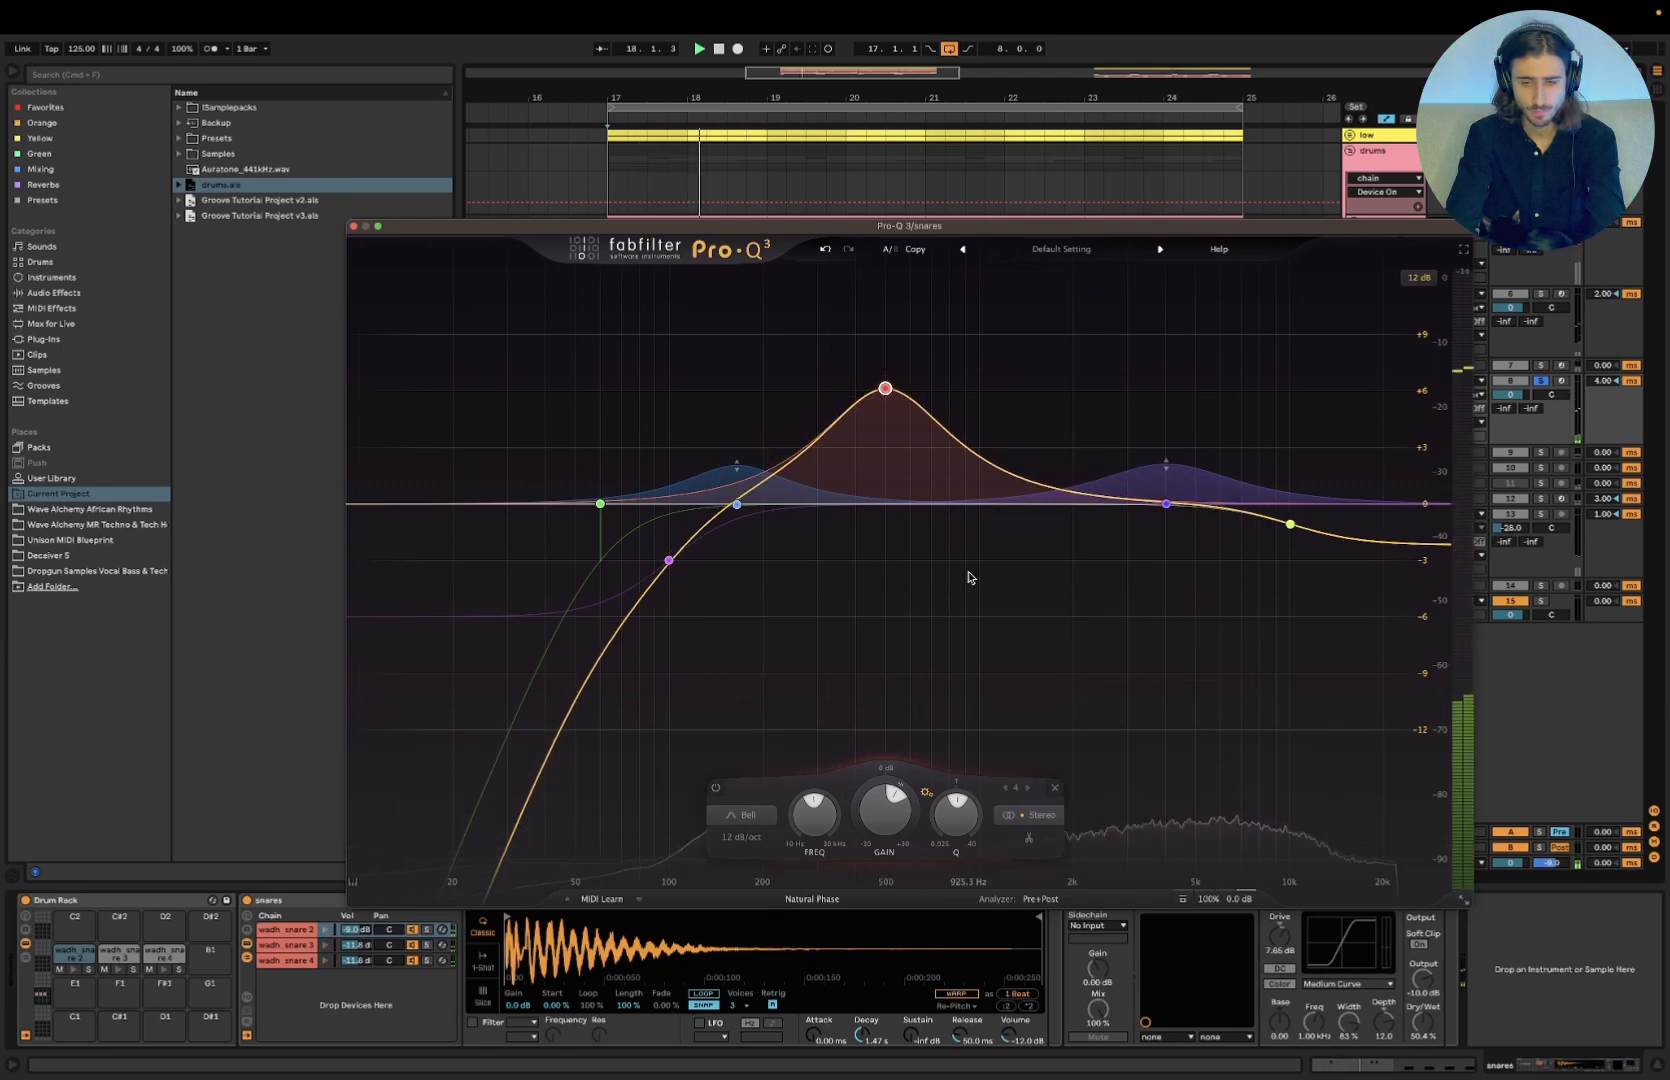
click(826, 250)
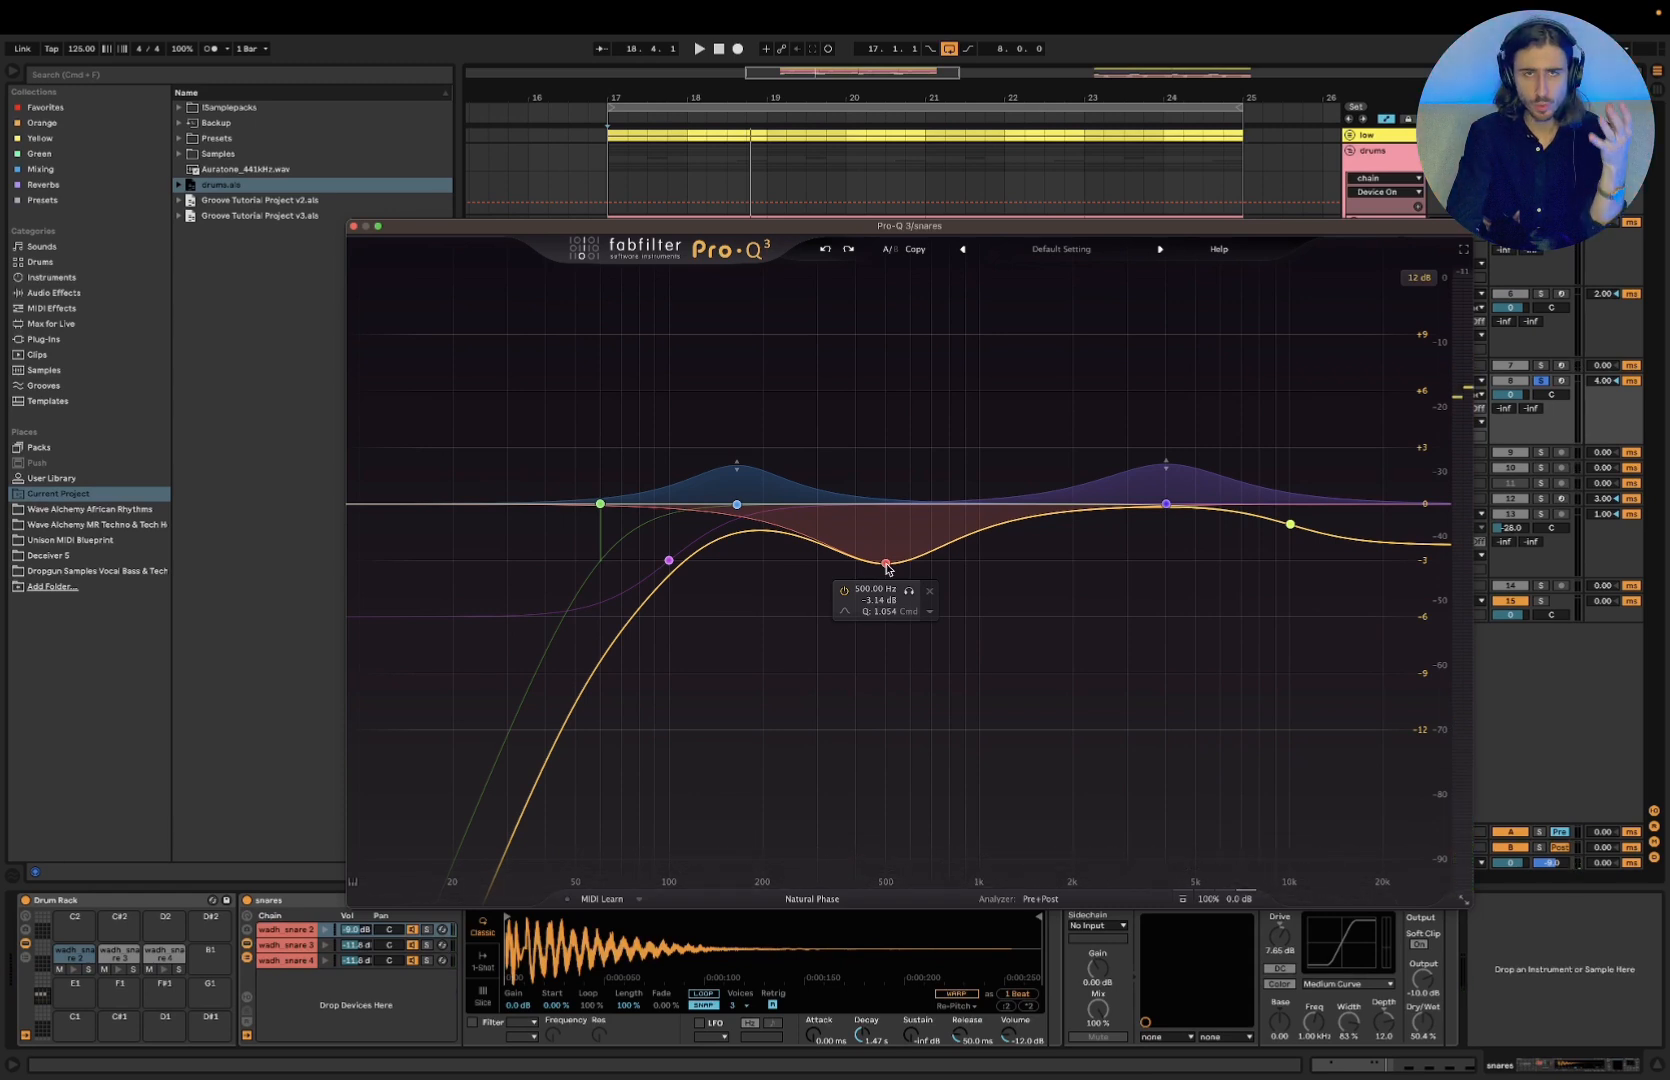
Try about +2 dB at 500 Hz and a dynamic range of about -3 dB at 4 kHz, and undo both
drag(887, 566, 890, 470)
key(space)
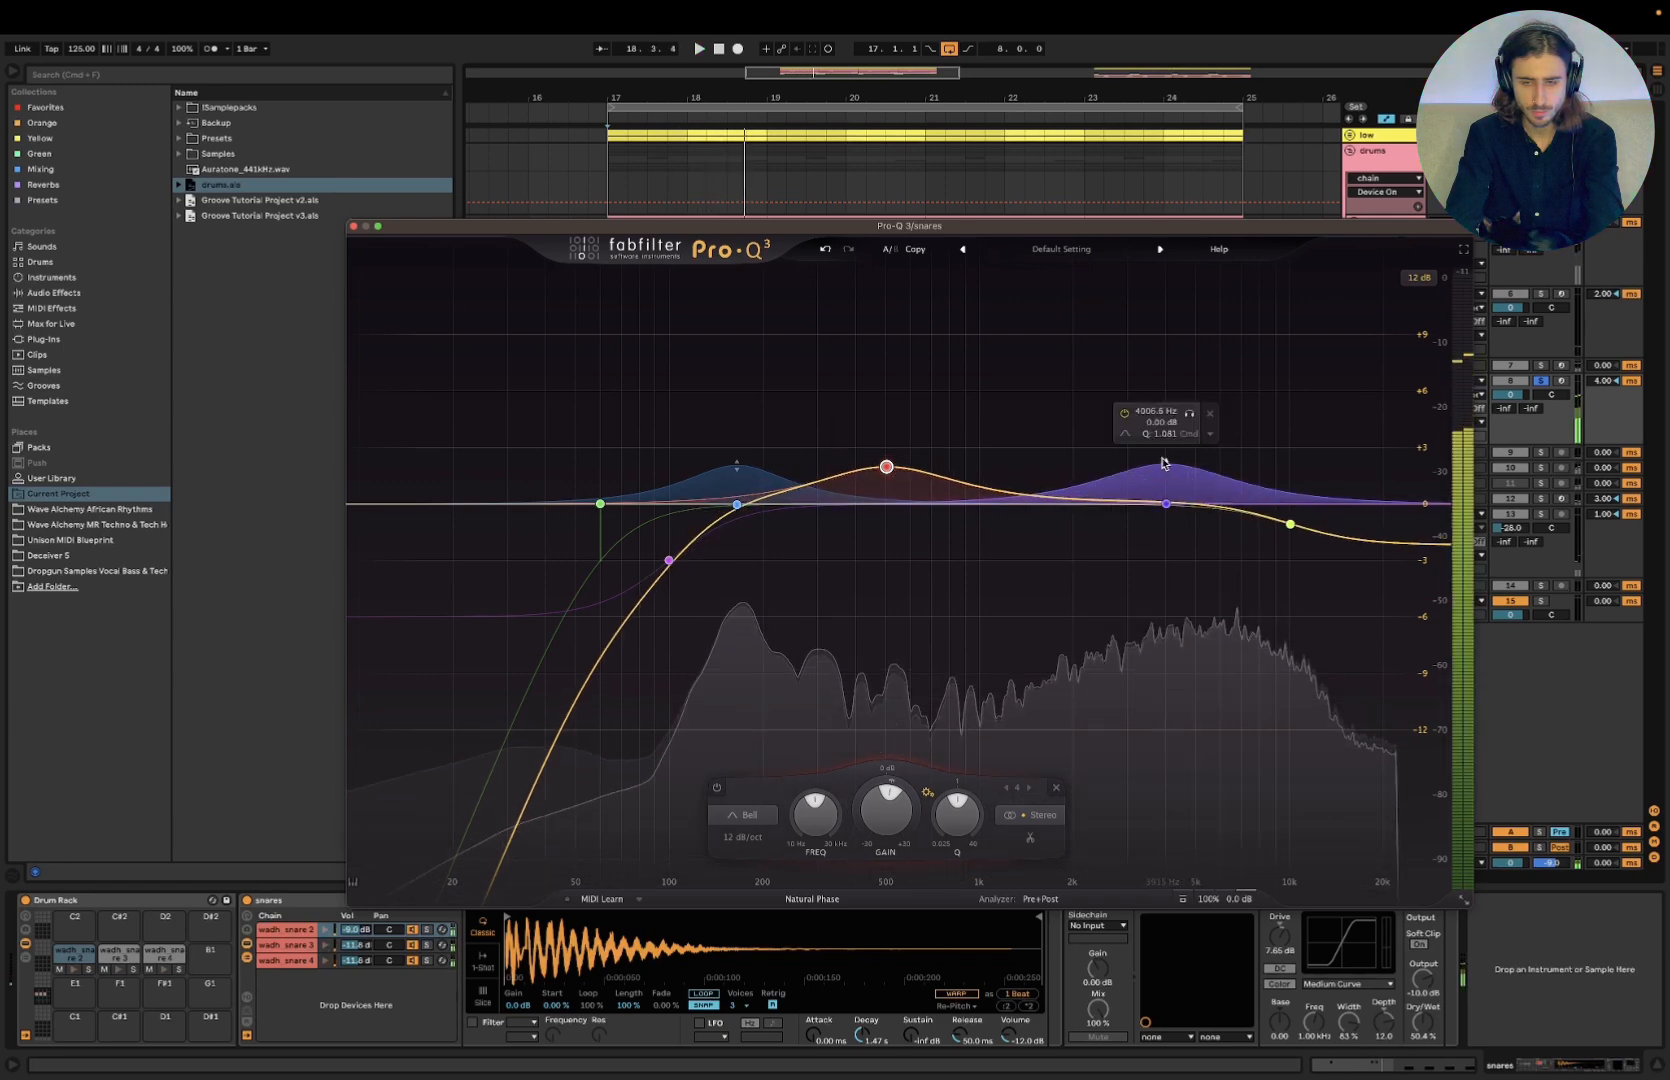
drag(1162, 463, 1172, 553)
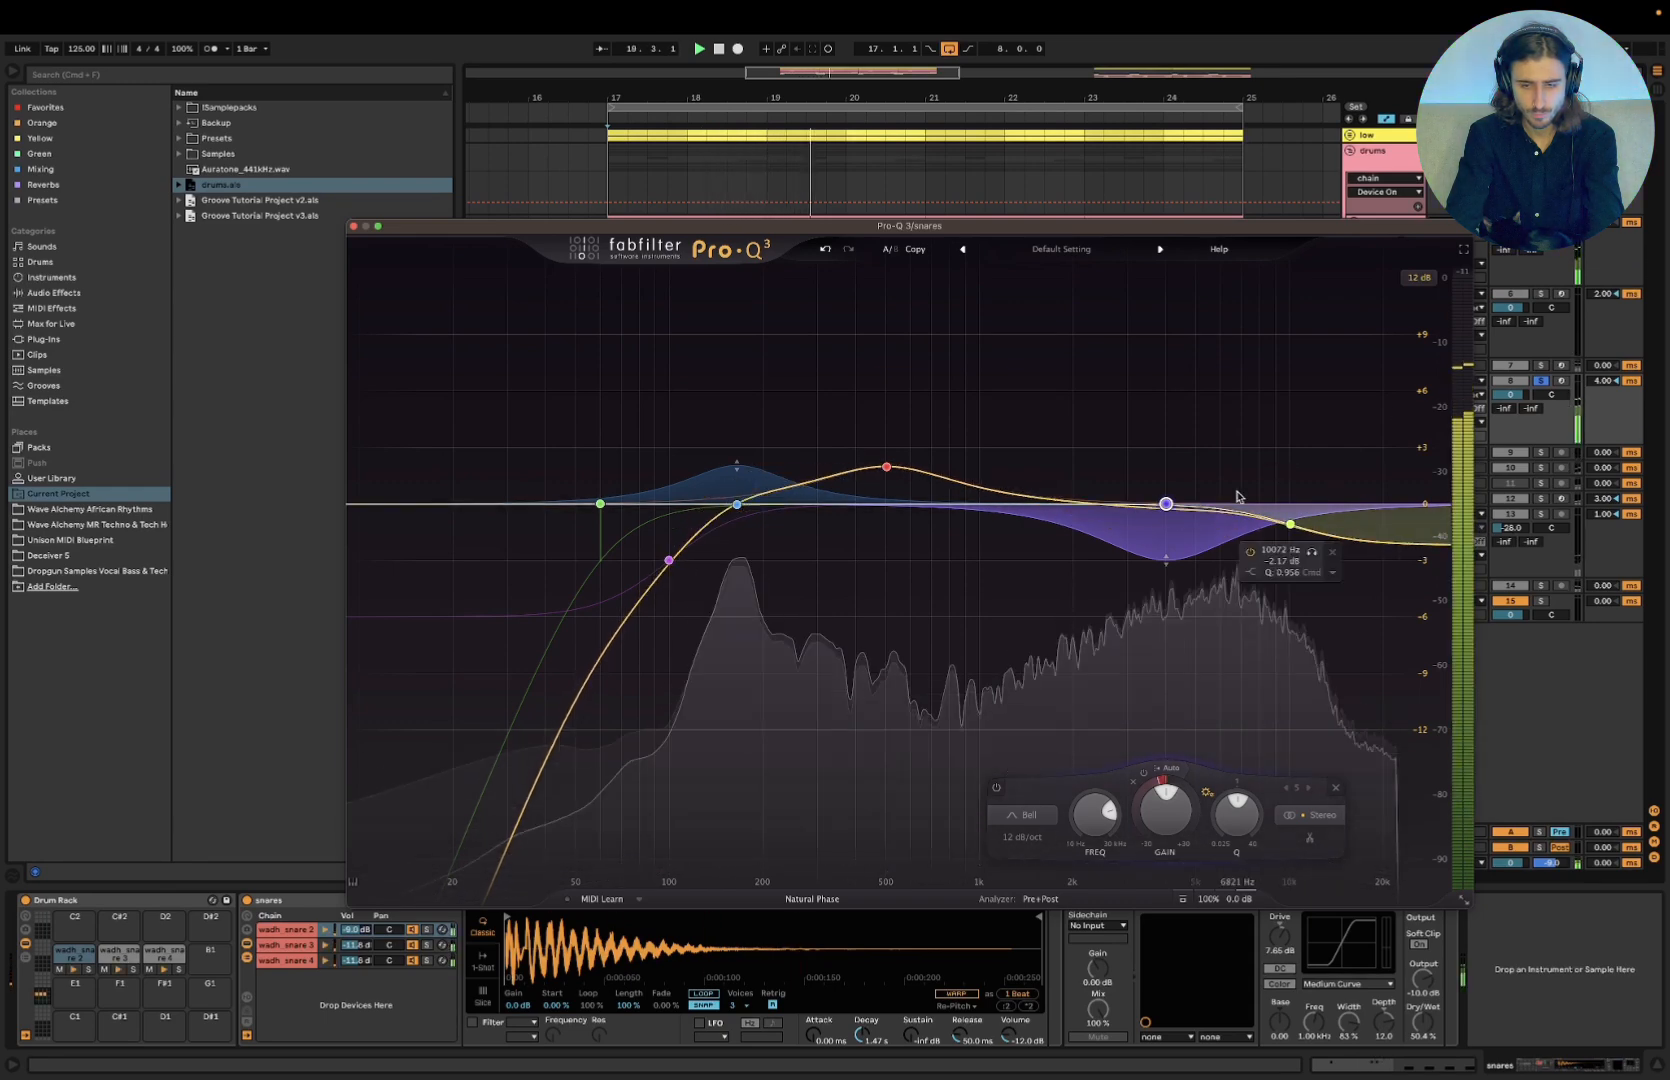
click(826, 254)
key(space)
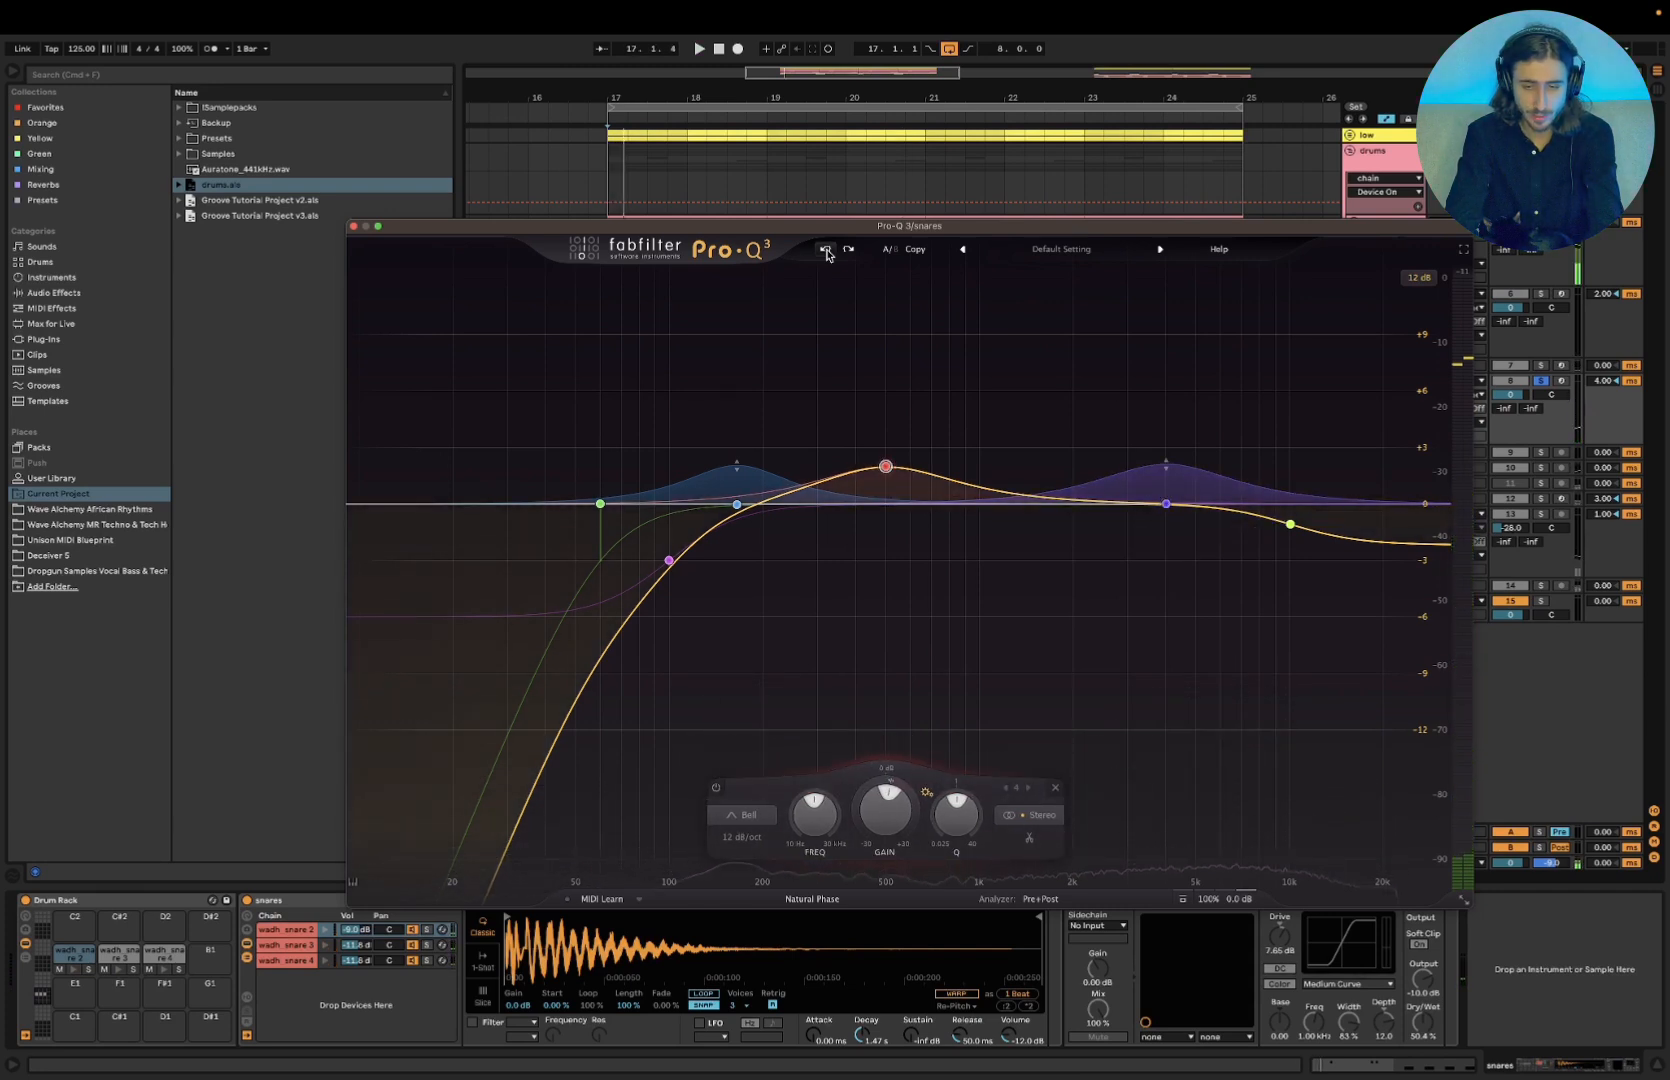
click(826, 254)
Raise the gain of the snares EQ's 500 Hz band to about +3 dB during playback
click(886, 562)
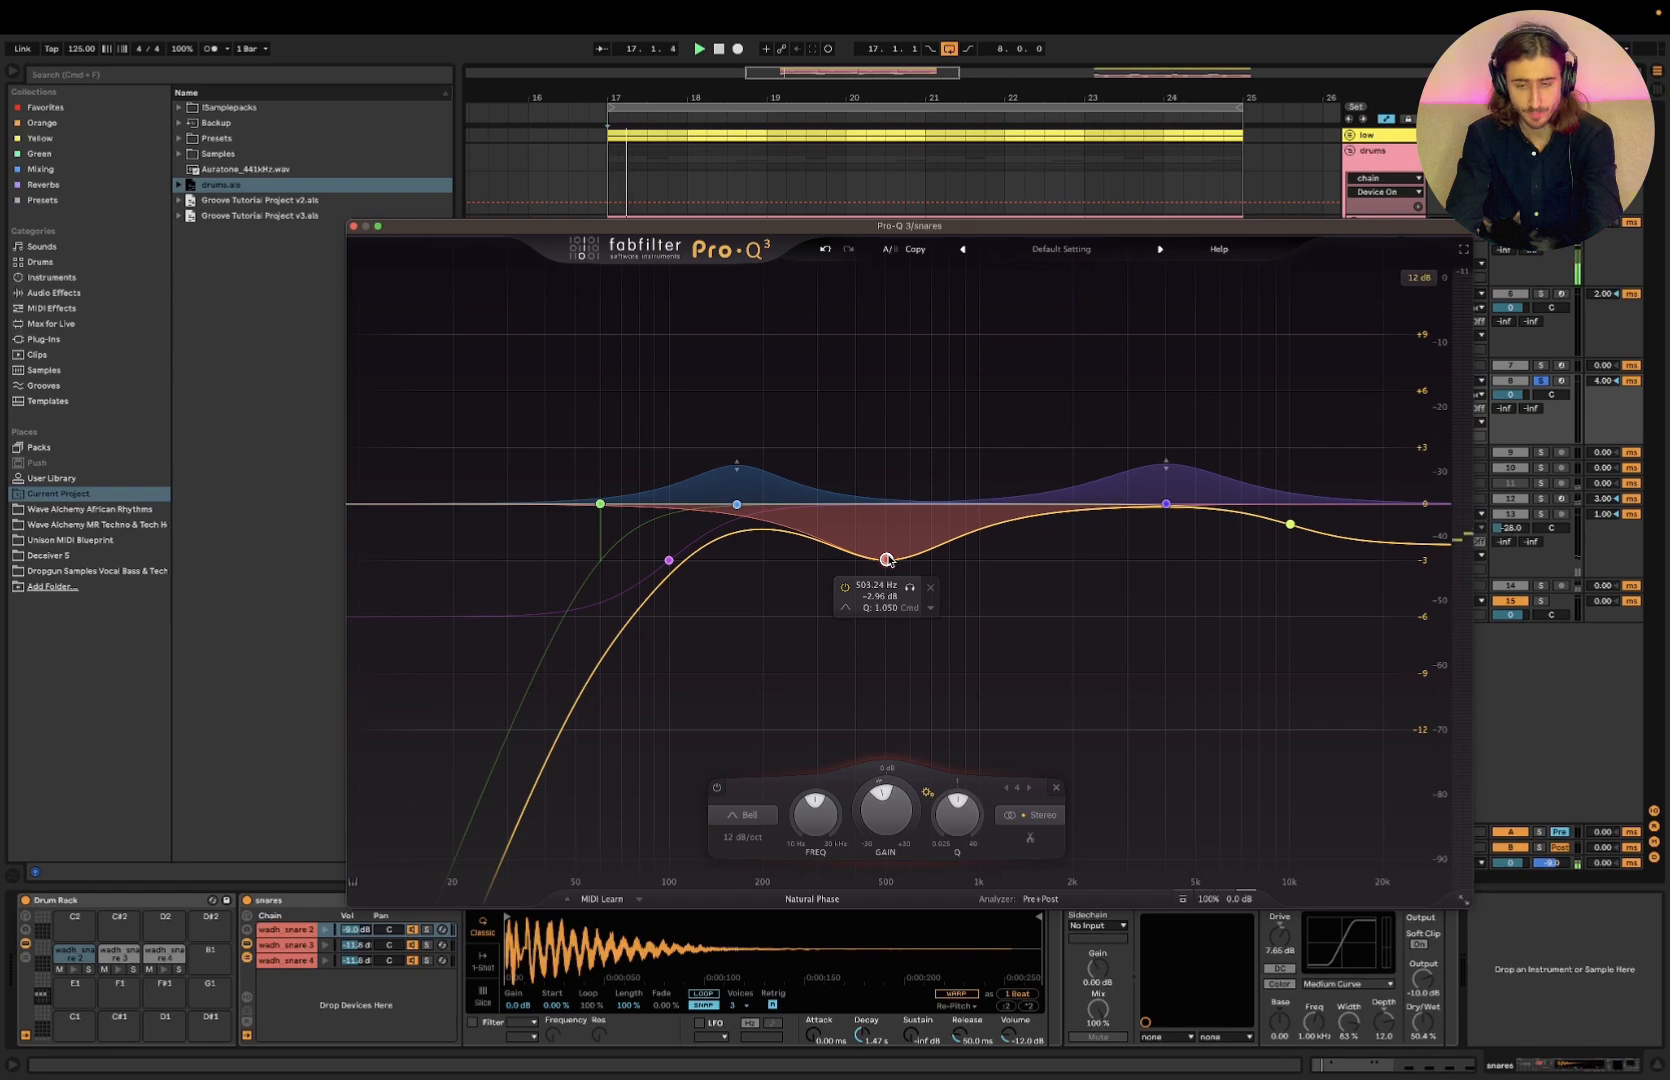
key(space)
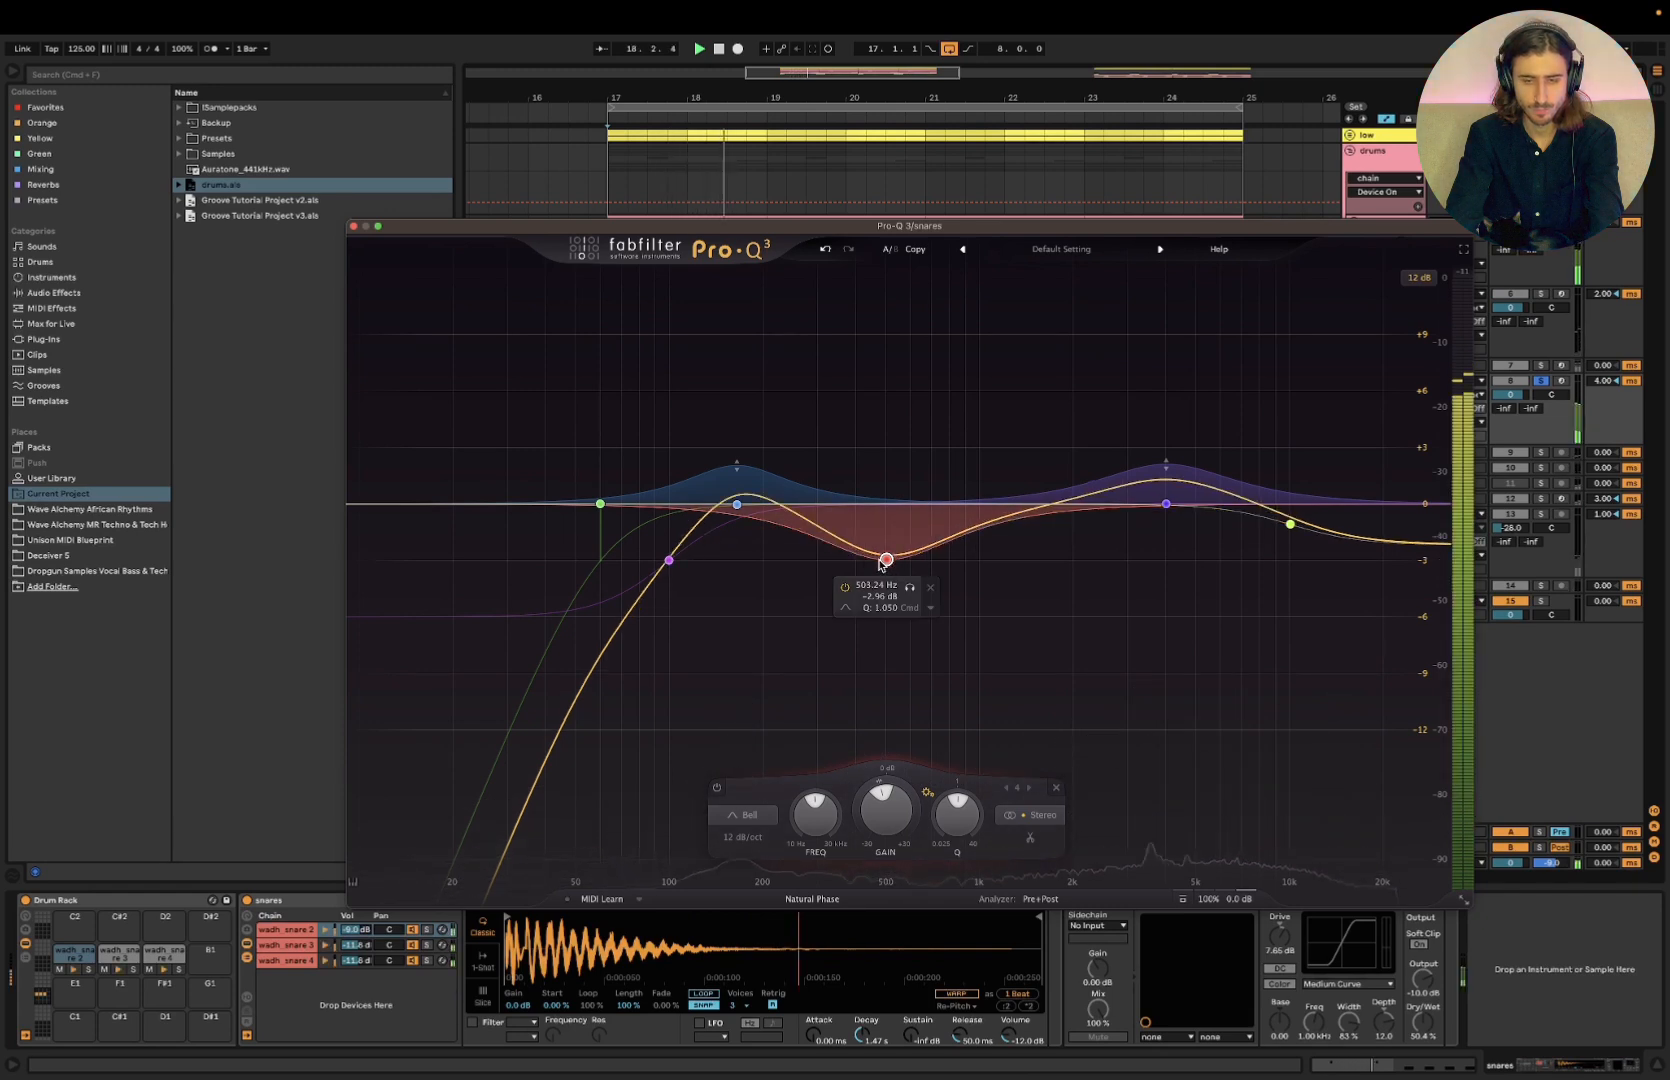
drag(880, 565, 885, 452)
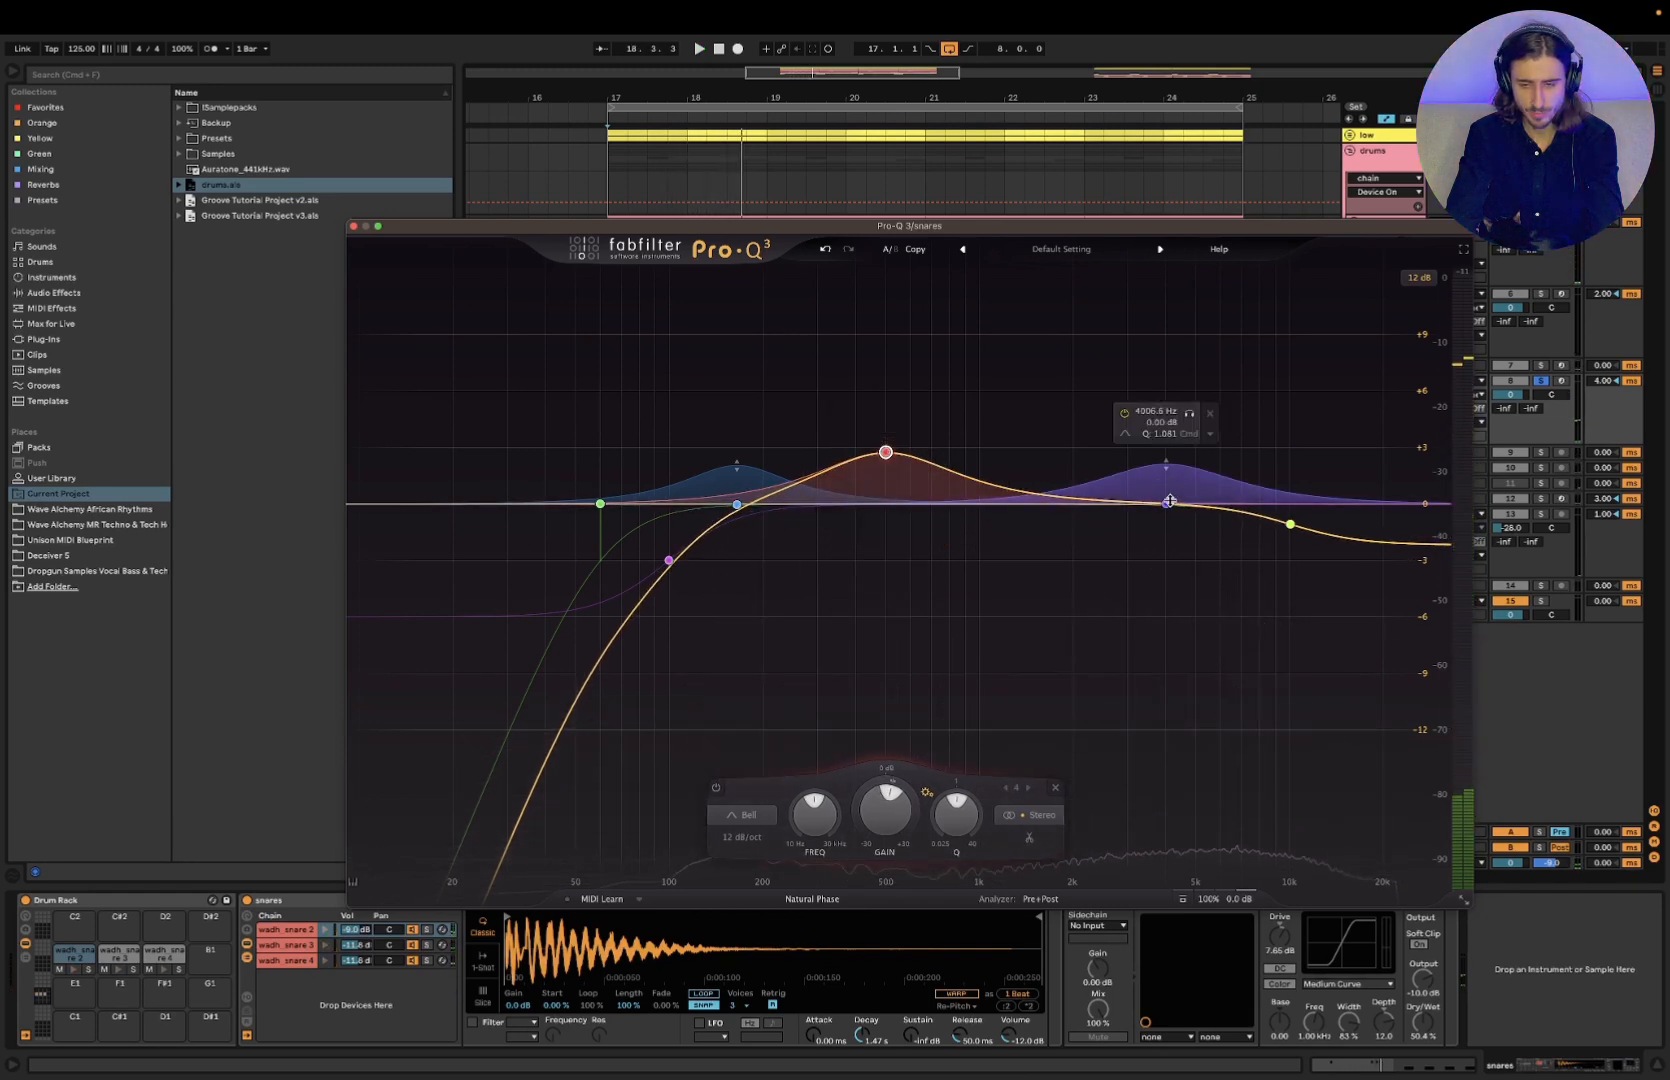
Try a dynamic range of about -3 dB at 4 kHz and about +2.5 dB at 500 Hz, and undo the changes
drag(1169, 502, 1172, 552)
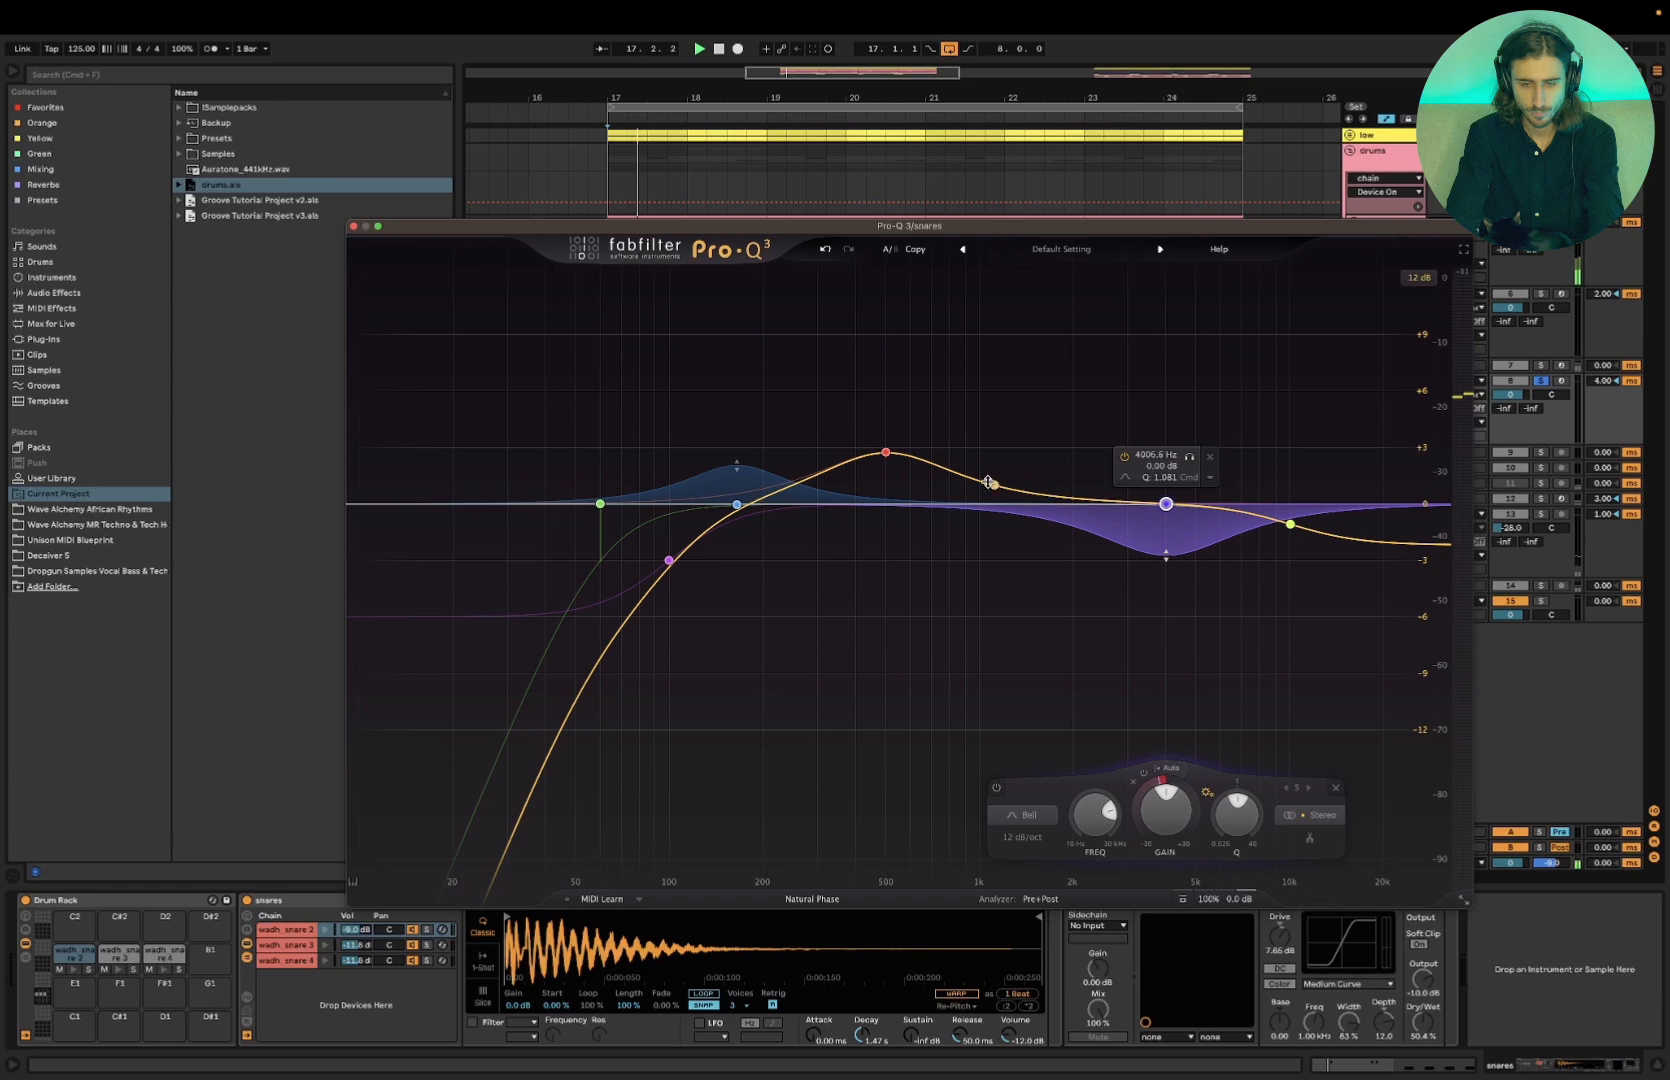
drag(885, 453, 884, 457)
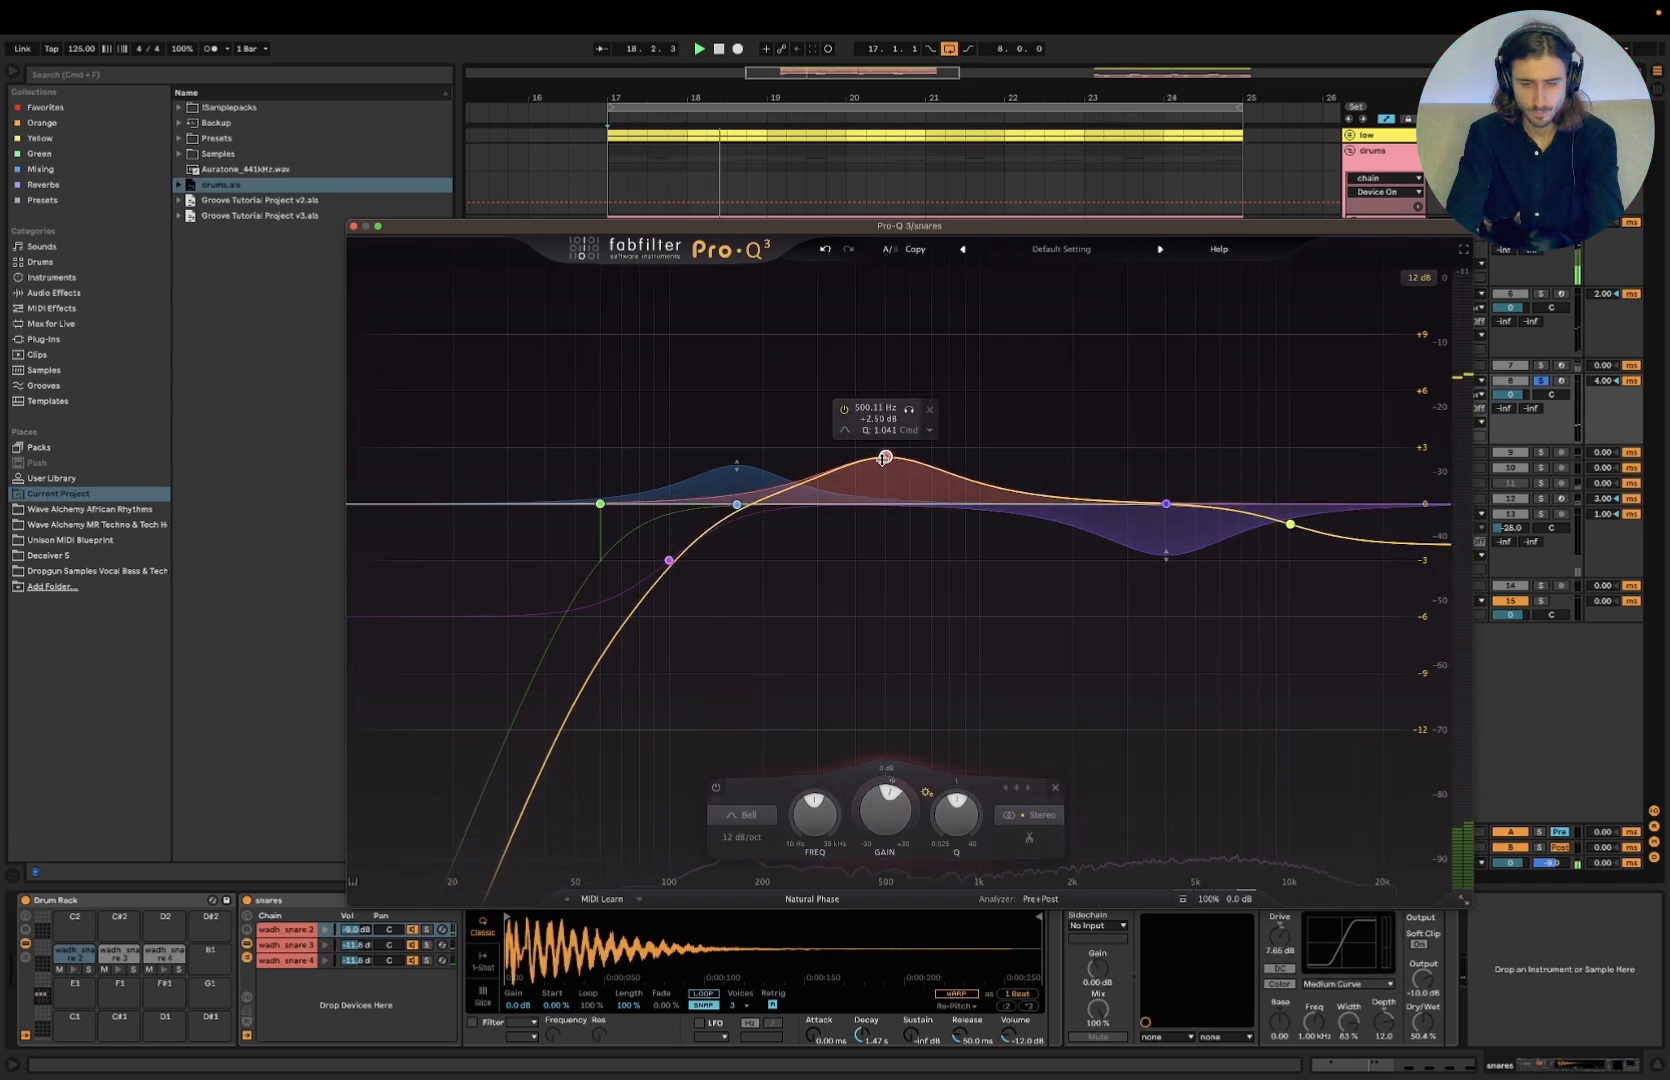
click(826, 249)
click(826, 249)
click(826, 249)
click(826, 249)
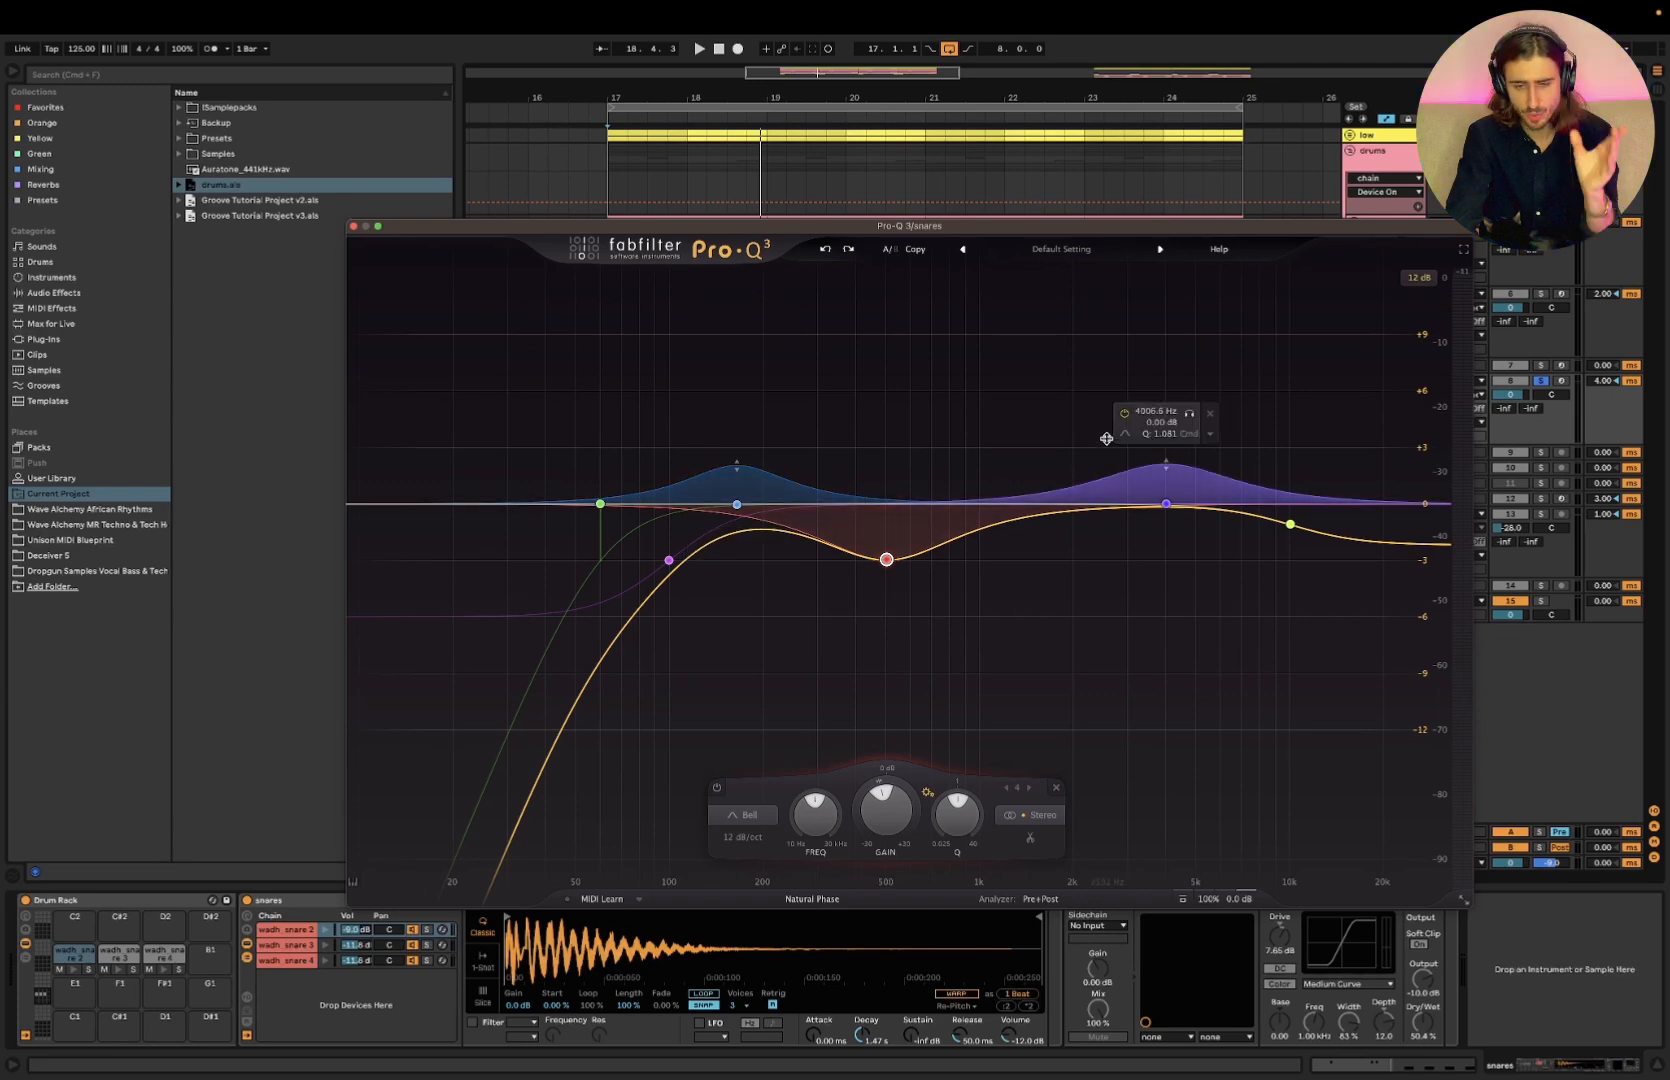
Close the snares EQ, then solo the shaker track and play the loop with its device chain in view
click(355, 227)
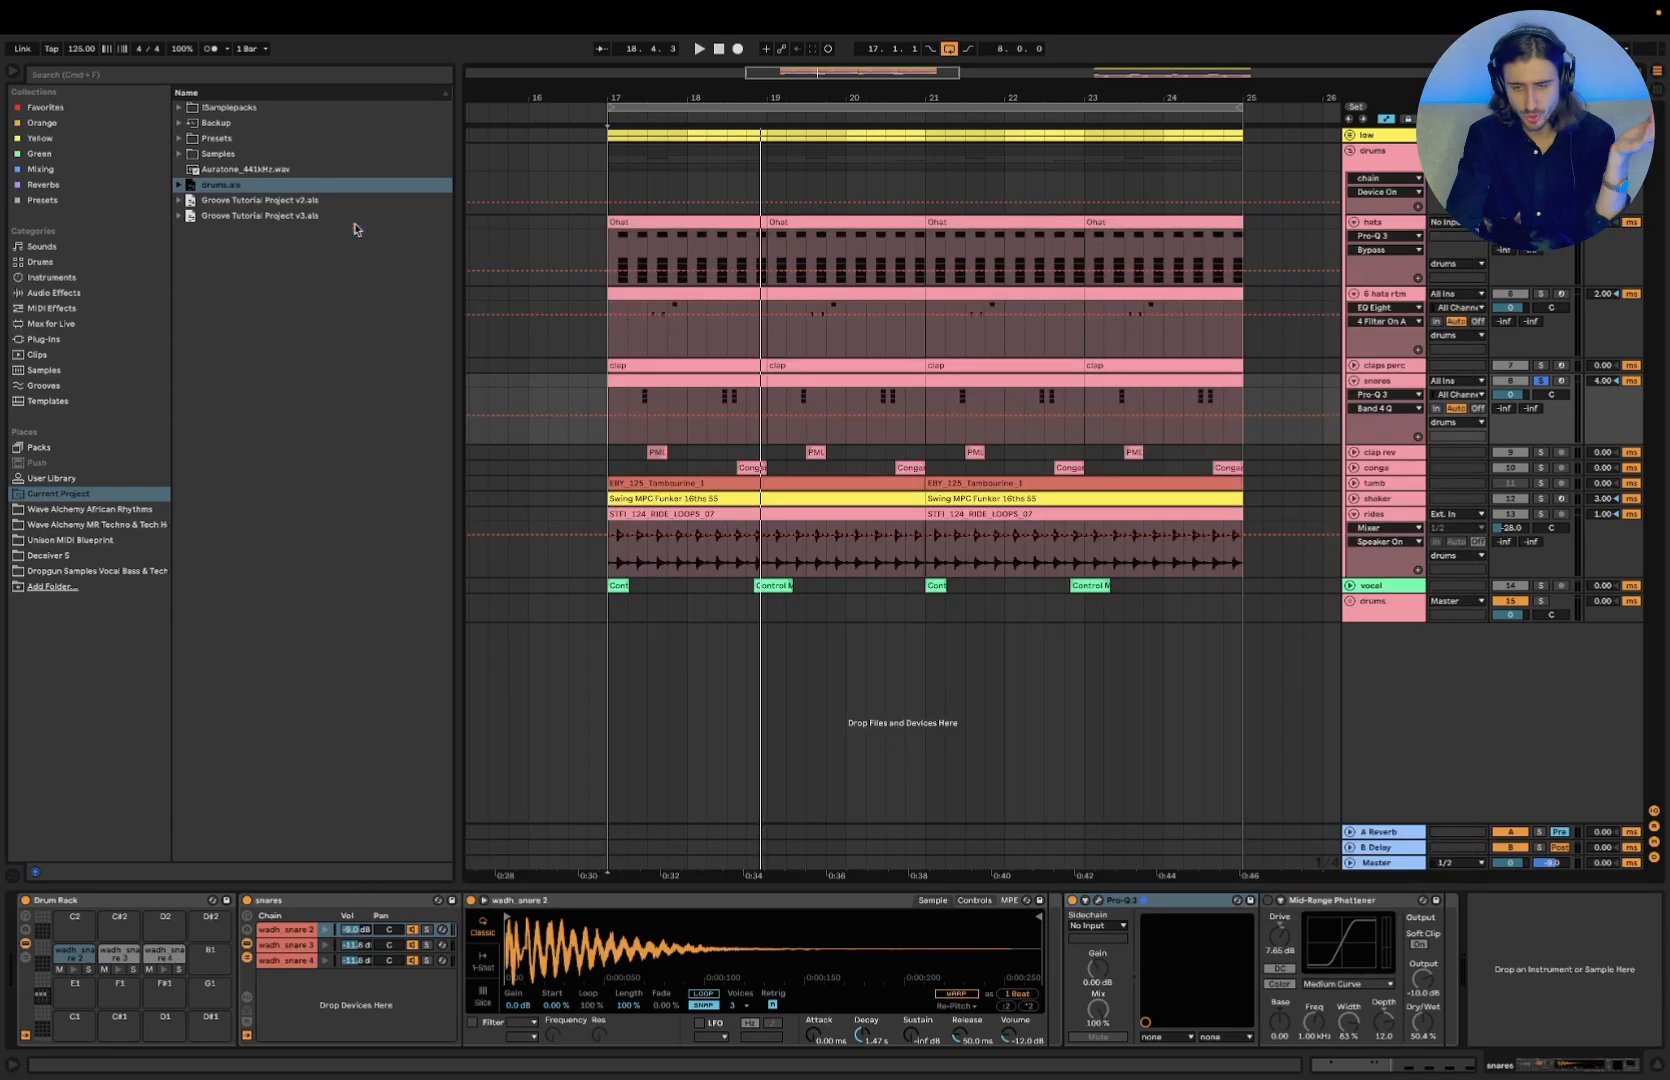
click(1366, 499)
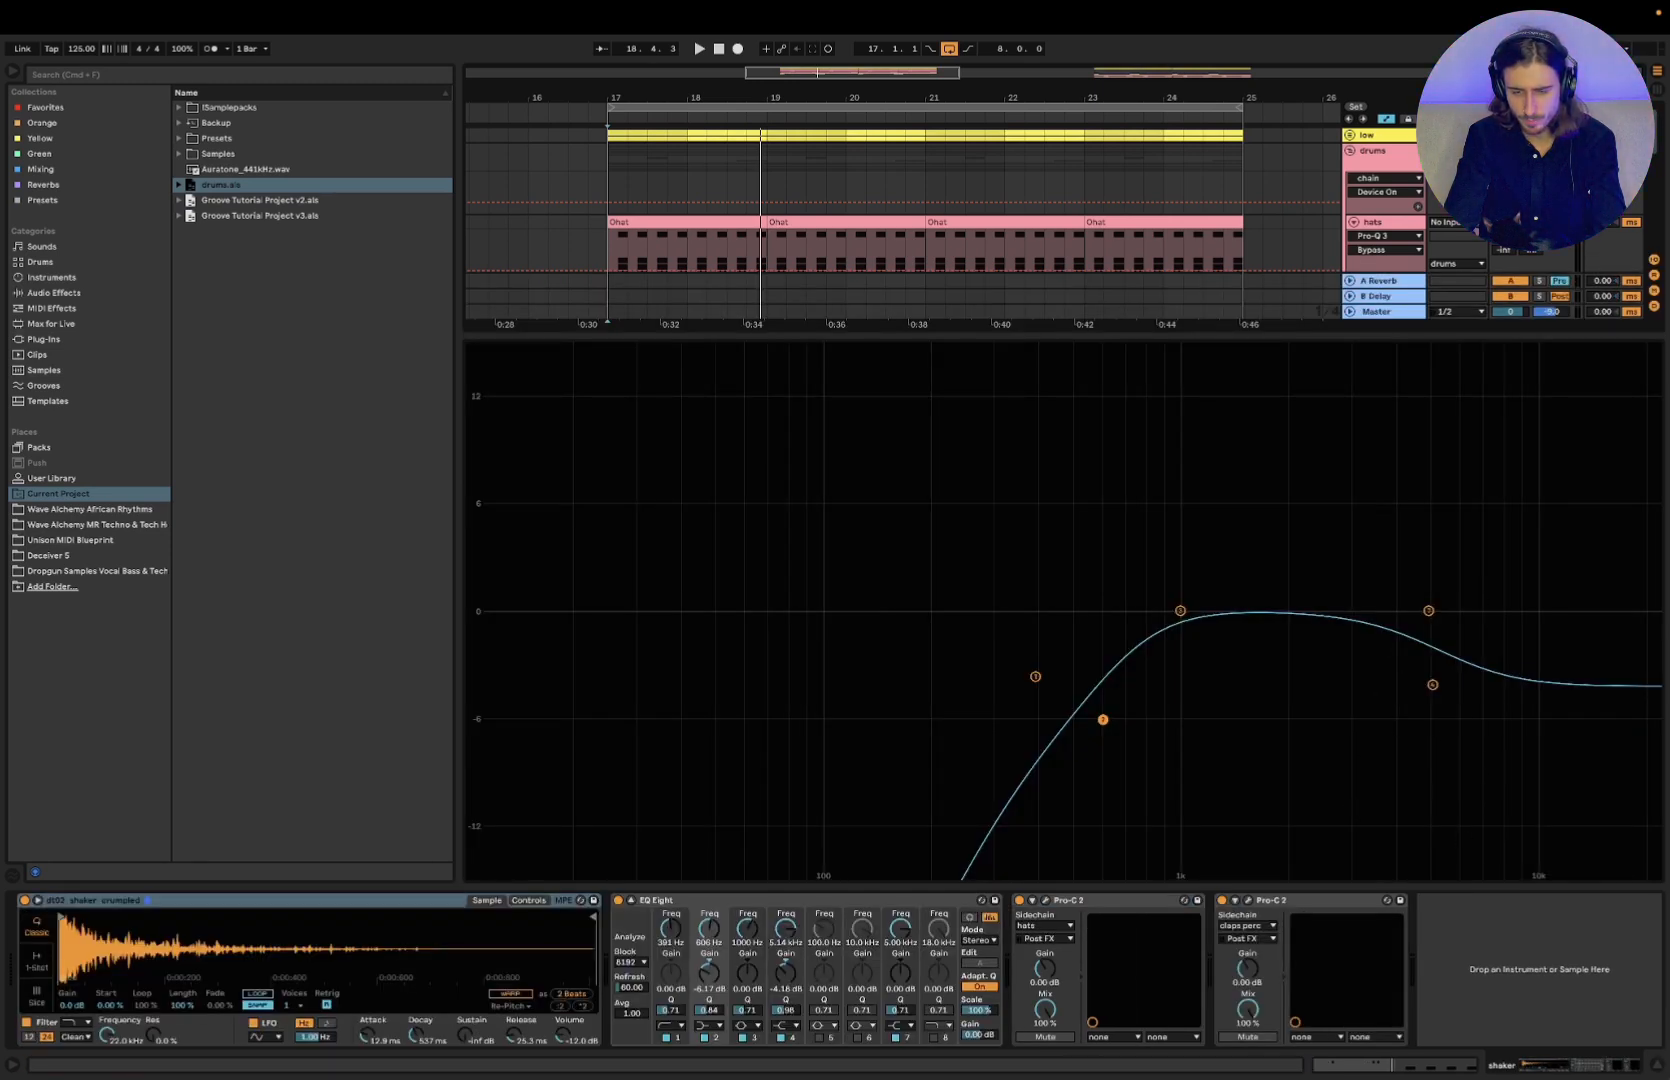
click(1655, 1066)
key(space)
click(1540, 498)
double_click(1390, 500)
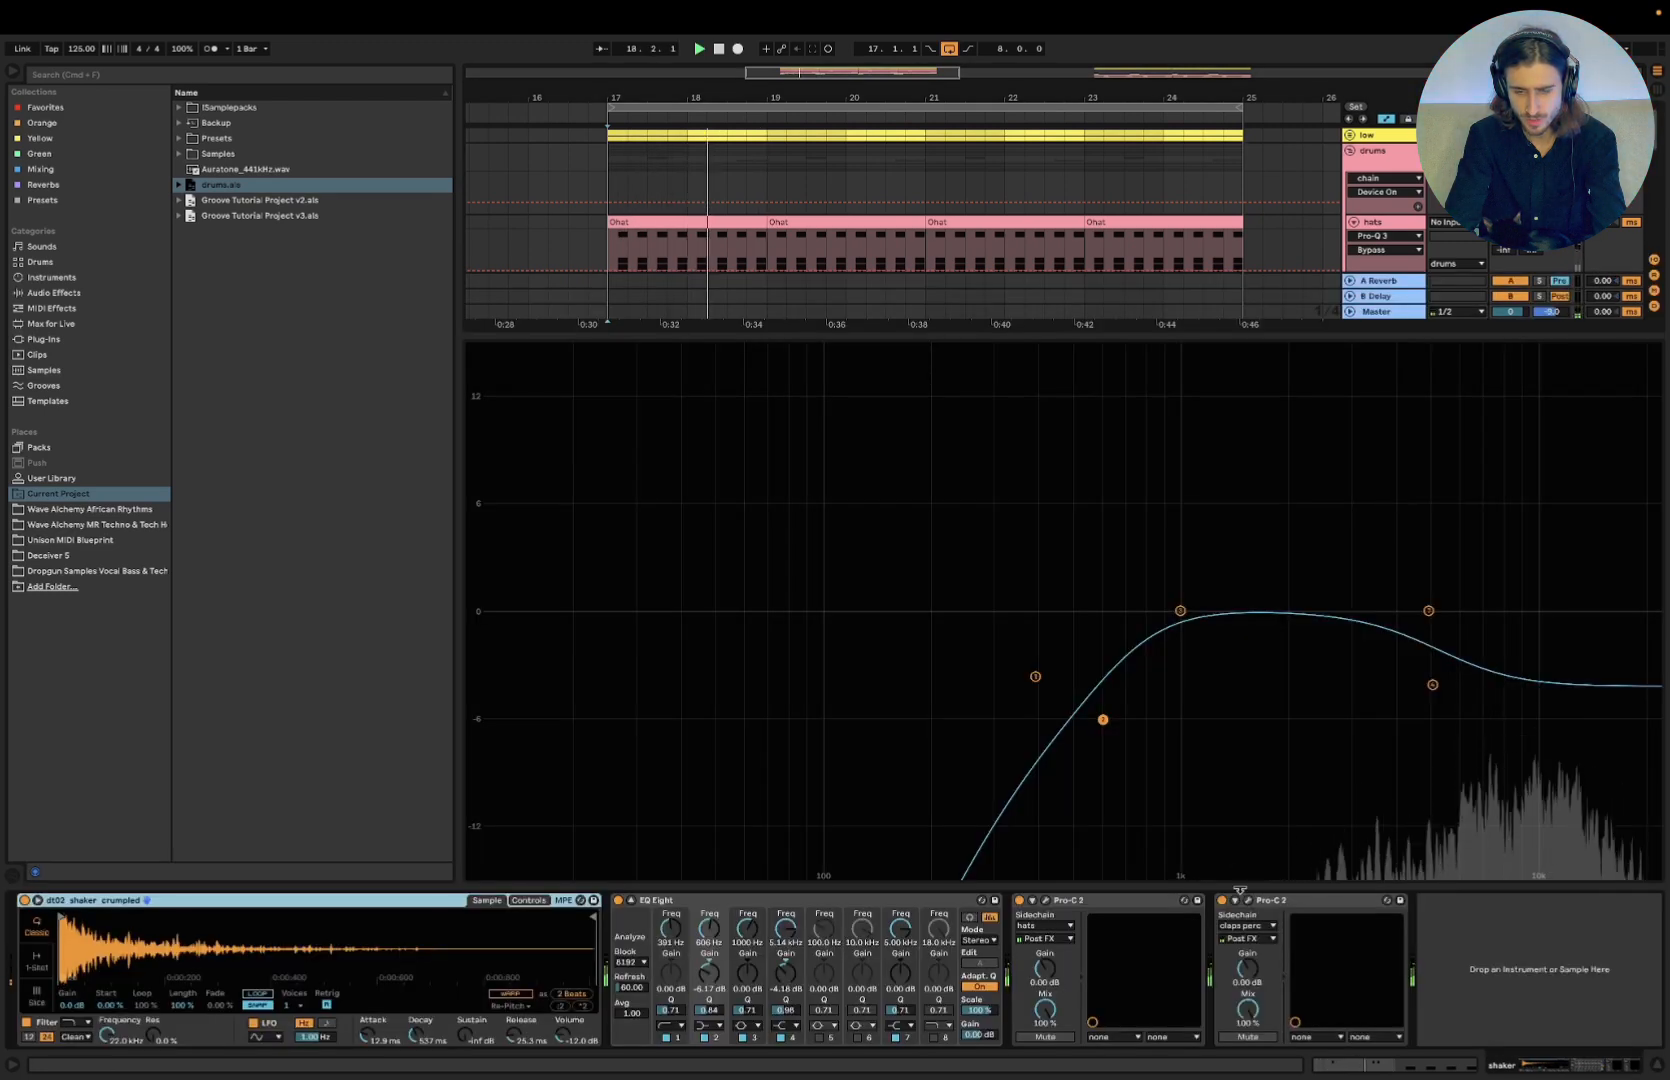
Compare the shaker with its EQ Eight bypassed and active, and hide the device chain
click(618, 901)
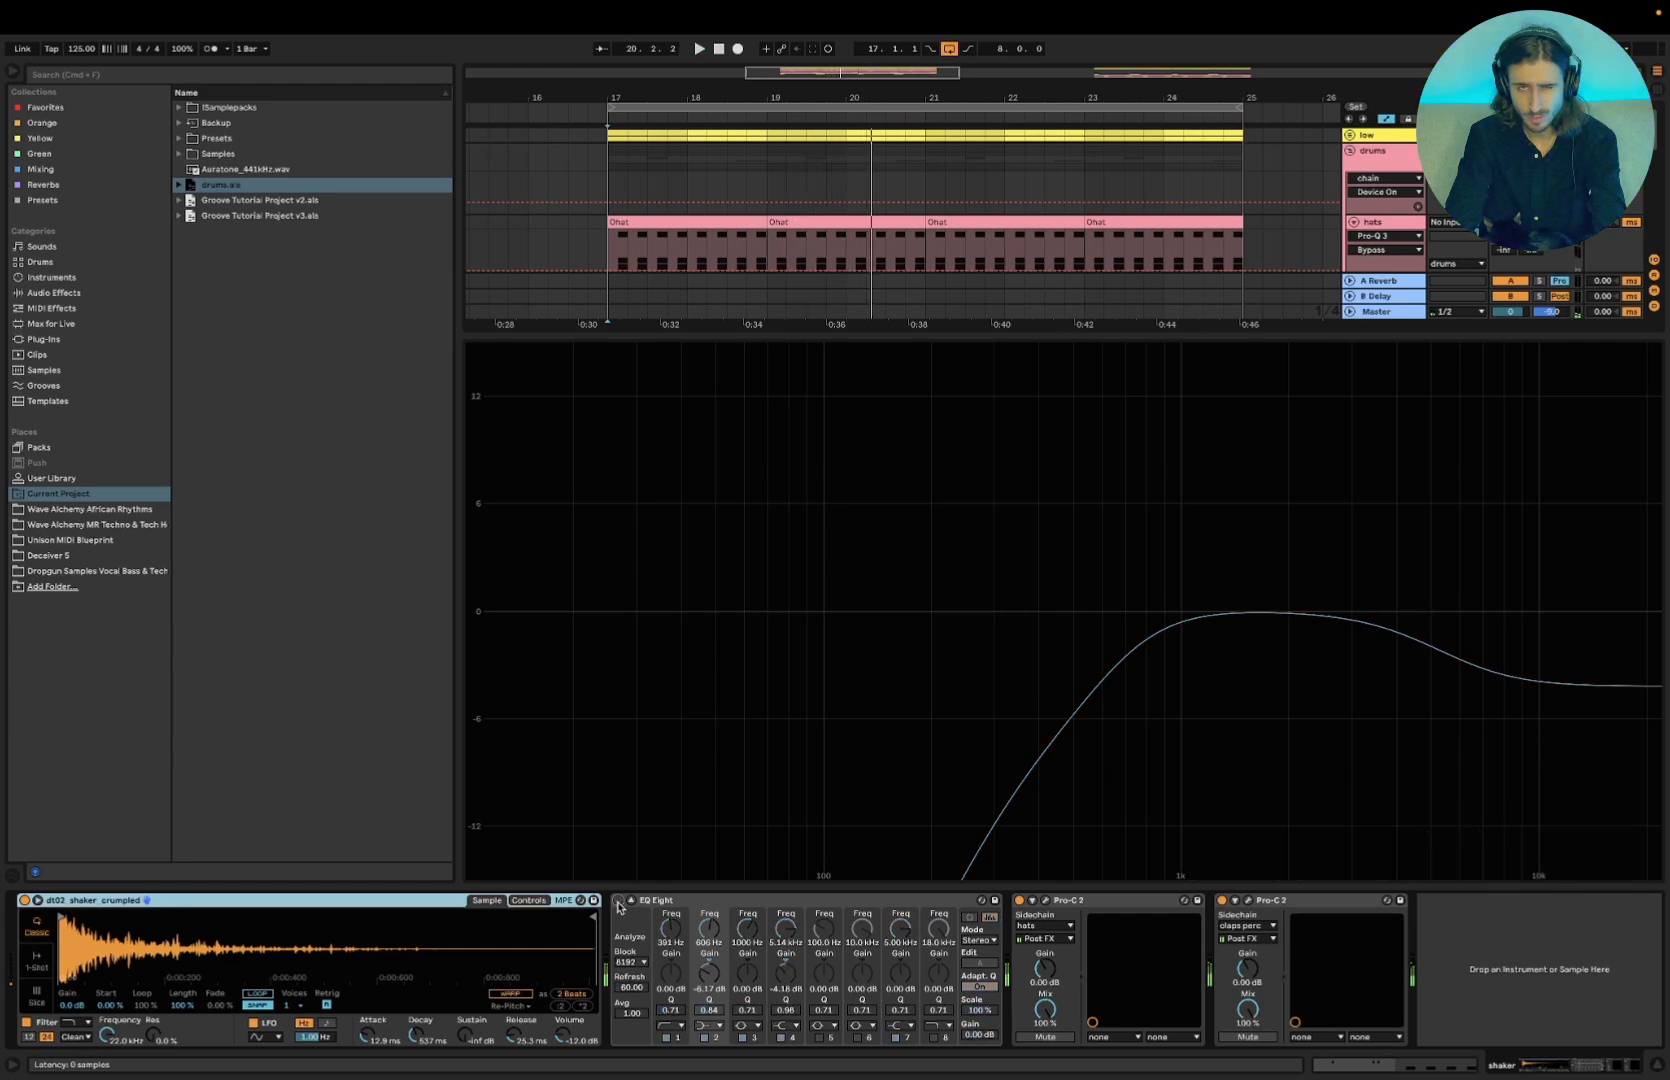
click(618, 901)
click(1656, 1065)
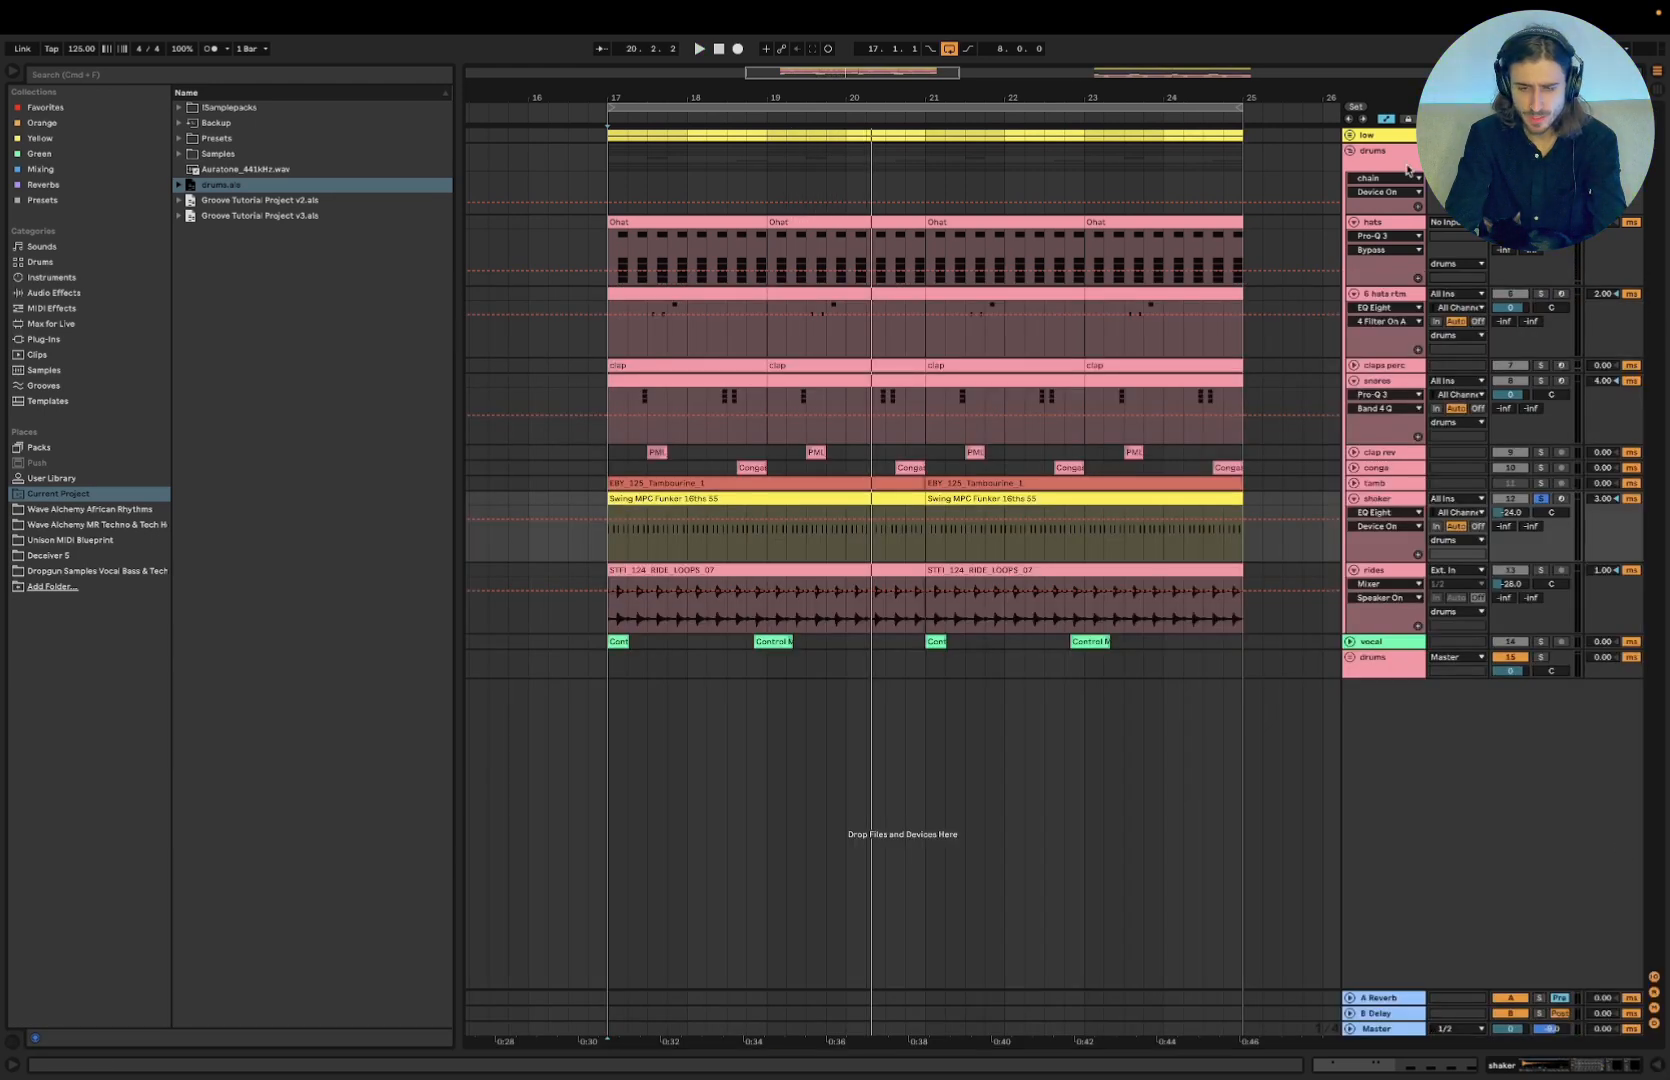
Switch to the Keynote presentation, play the "Individual VS Group EQ" and "Group EQ Example" slides, and return to Ableton Live
key(super+Tab)
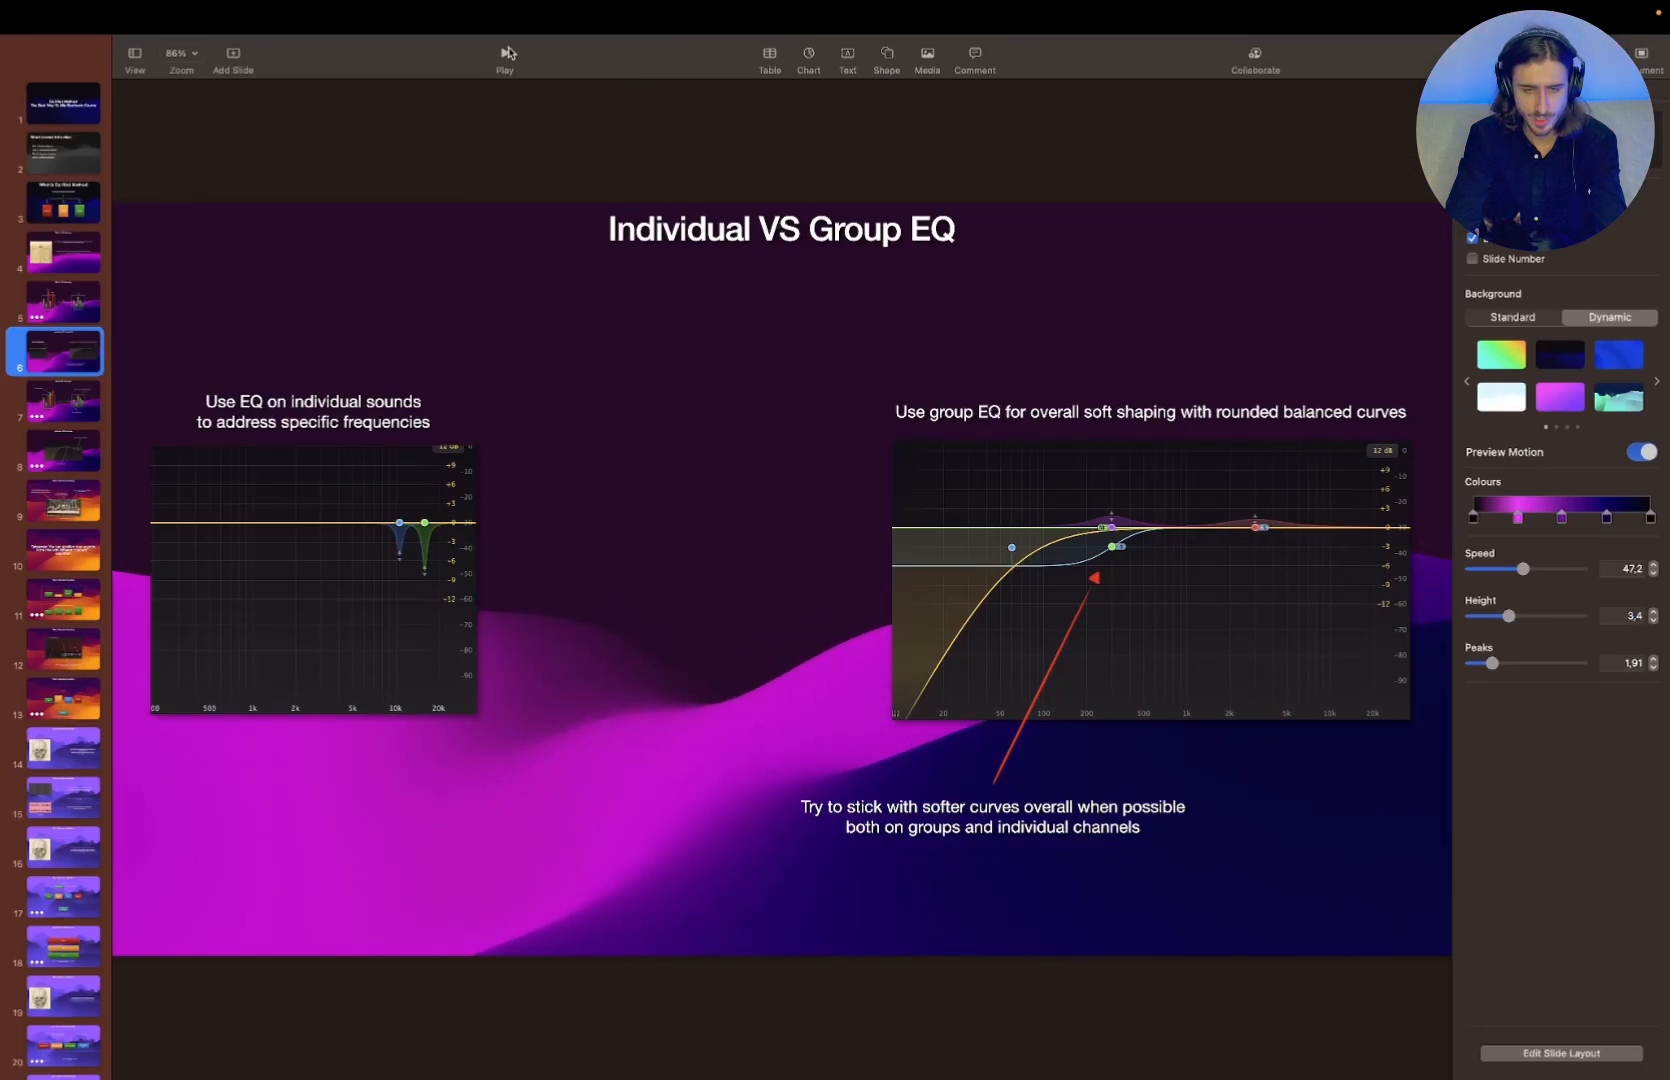
click(505, 55)
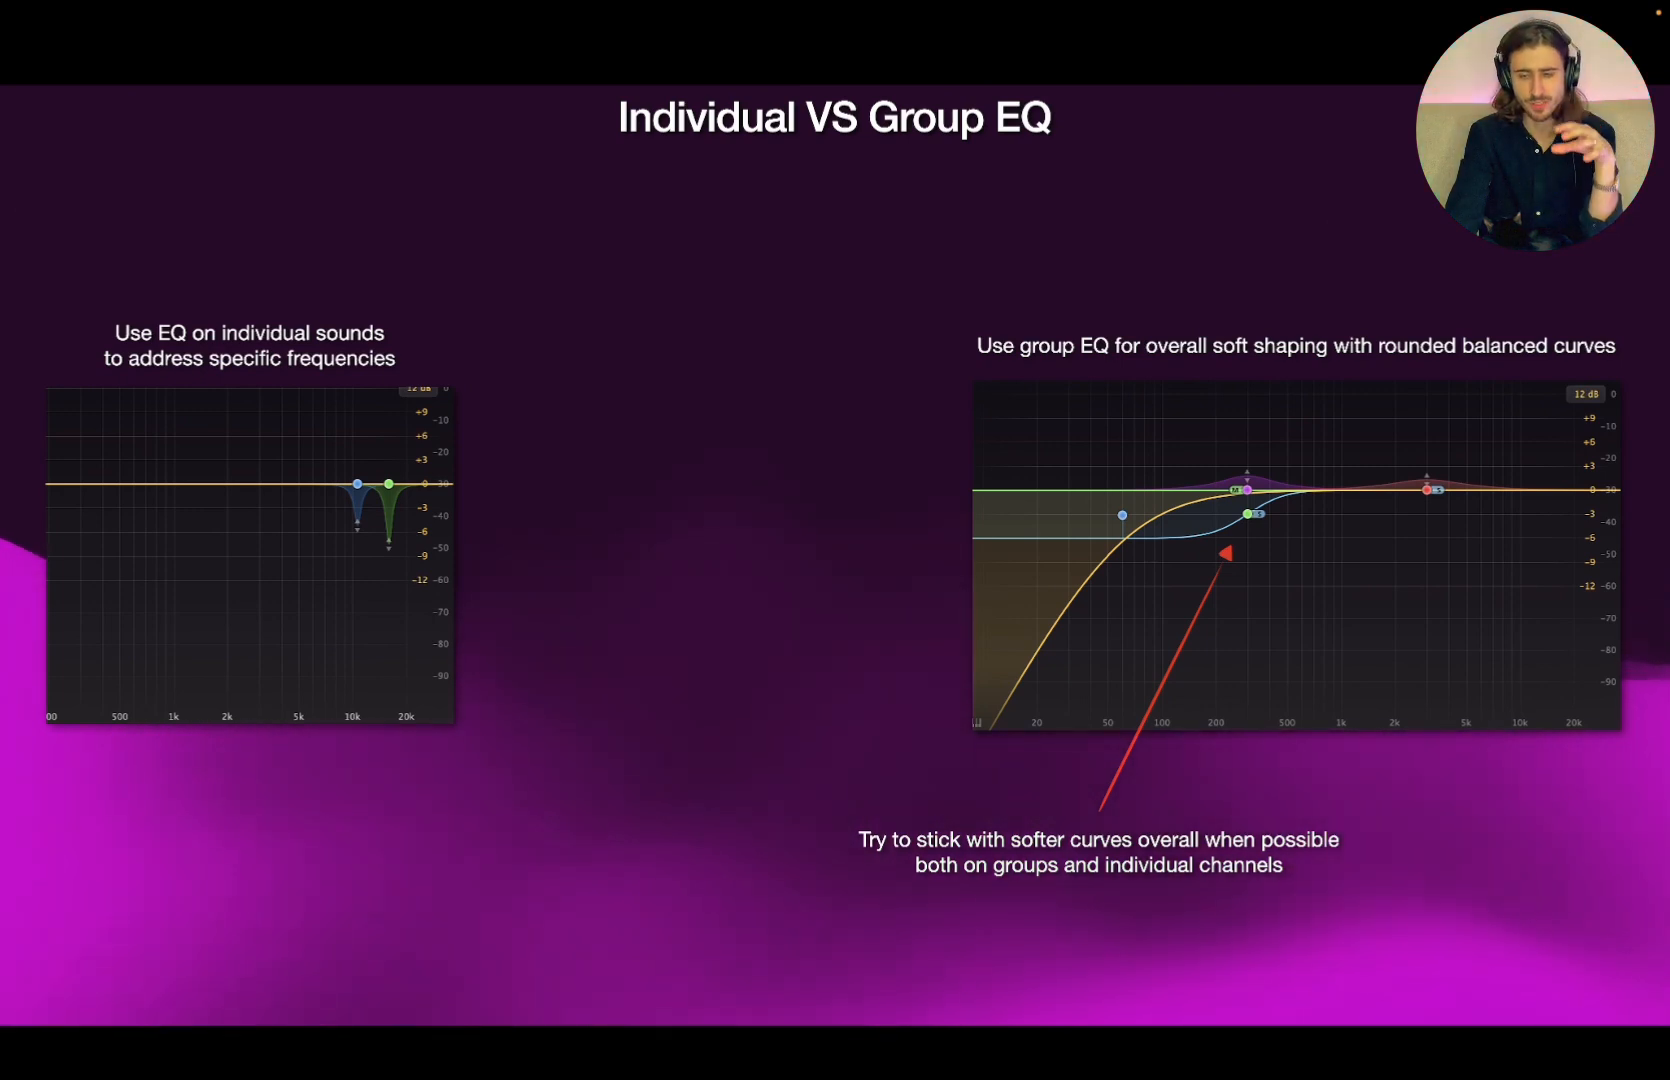
key(Right)
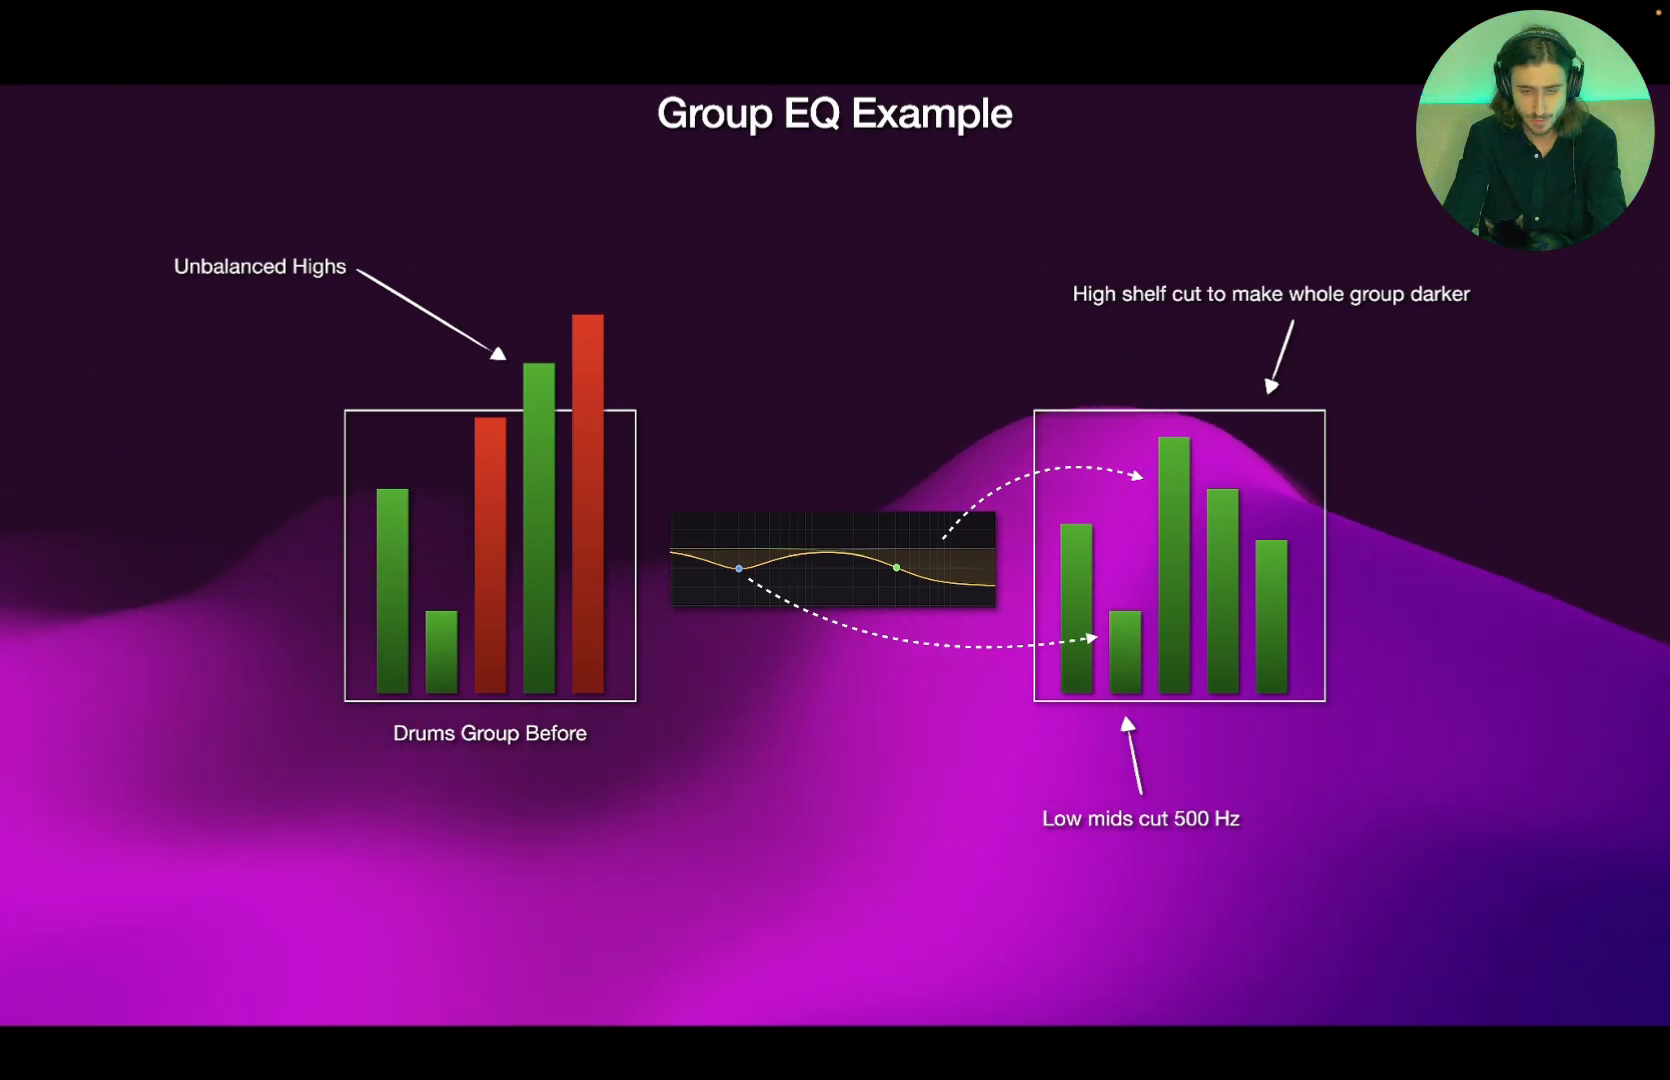
key(Escape)
key(super+Tab)
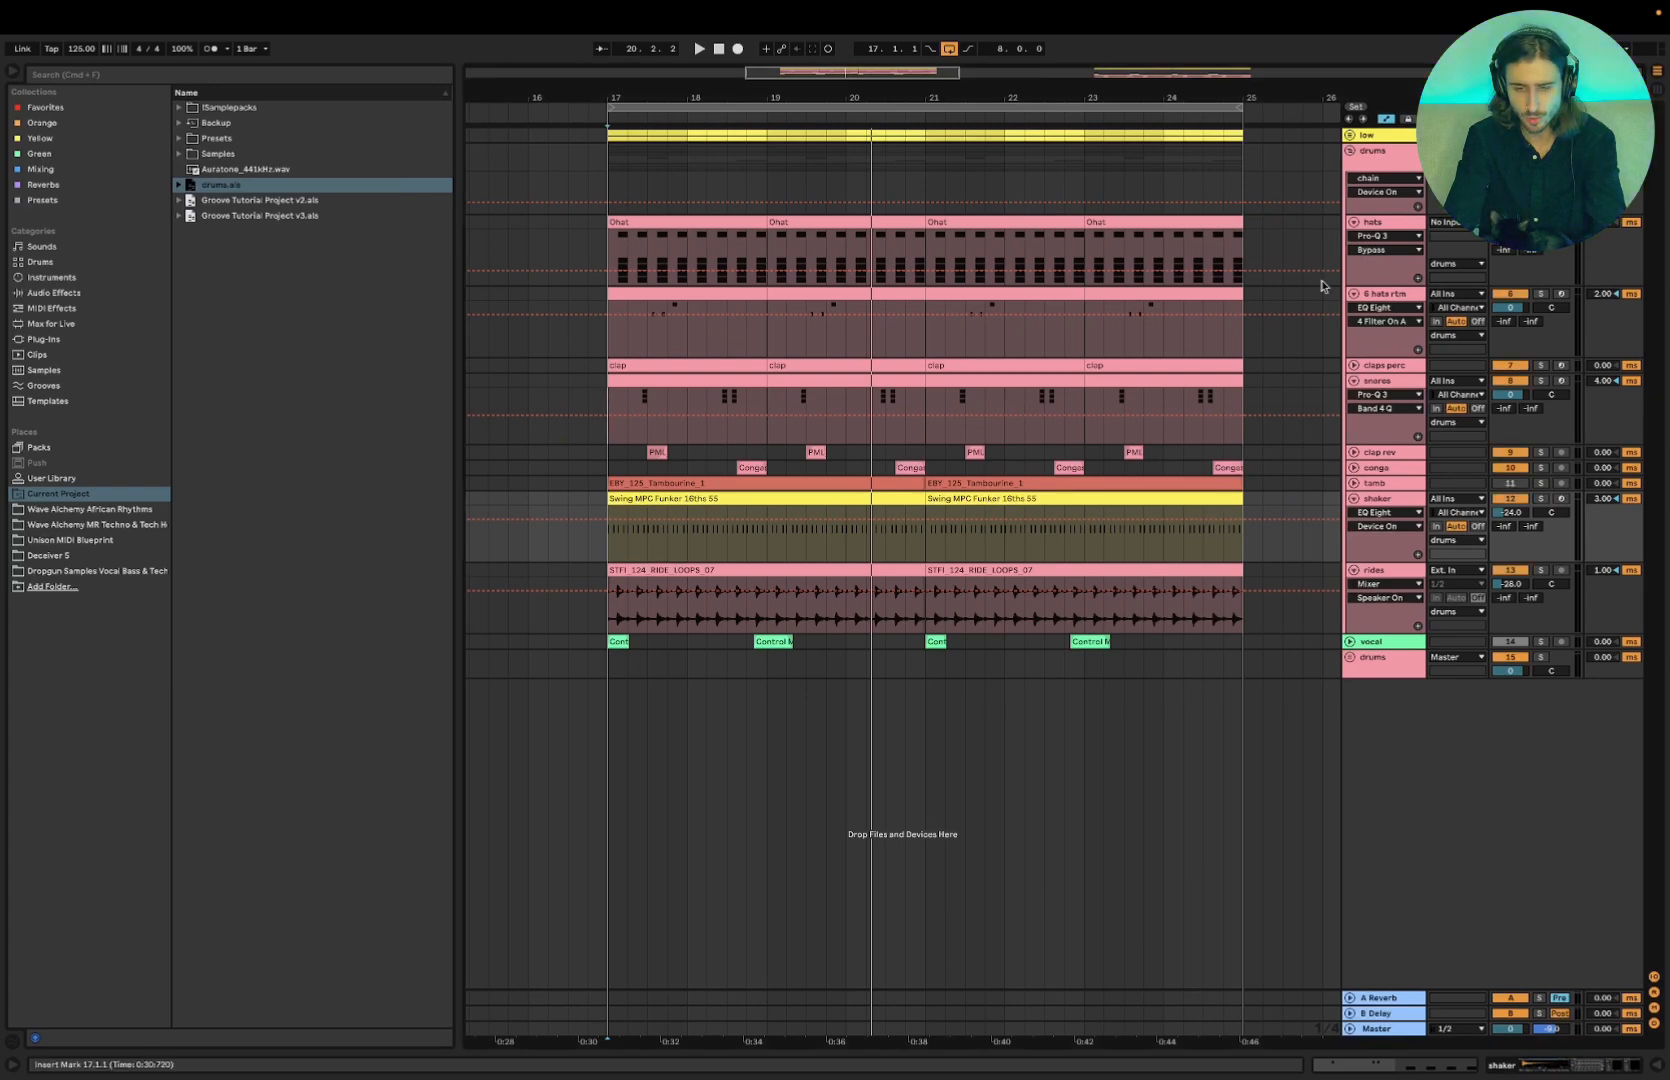
Fold the drums group and deactivate the devices in its chain from Saturn 2 through the final Pro-C 2
click(1351, 152)
double_click(1349, 208)
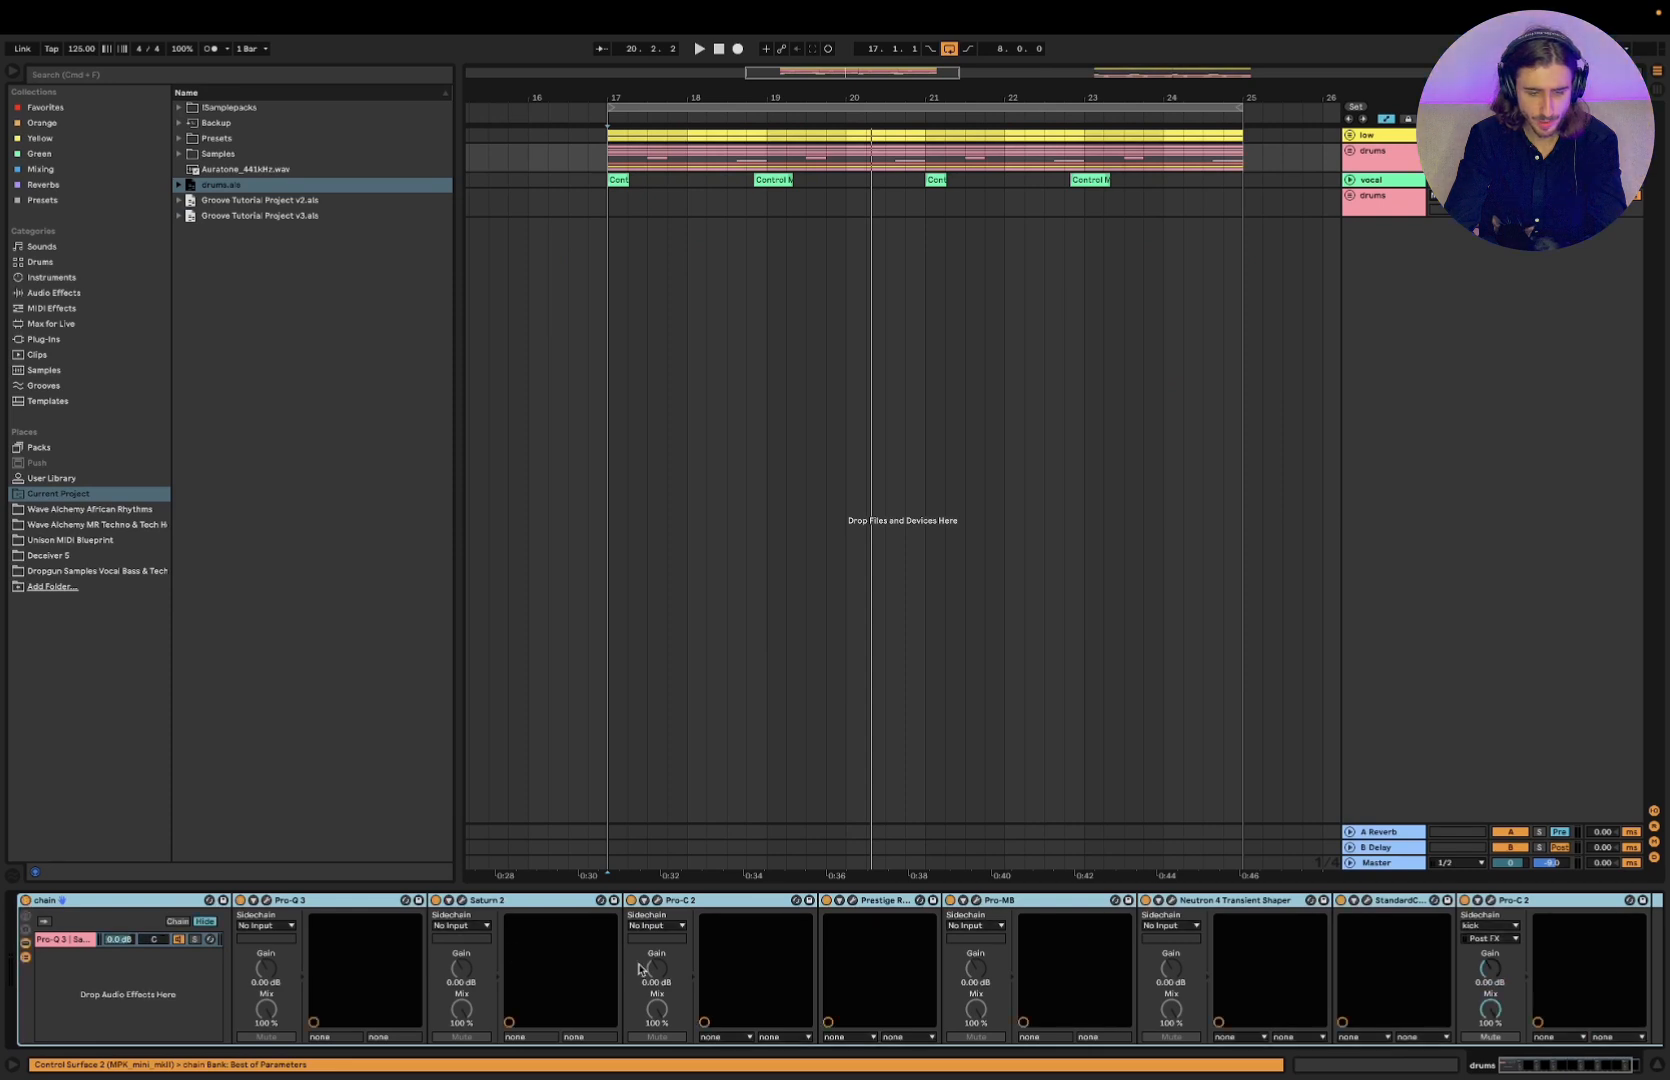
click(583, 931)
shift+click(1542, 915)
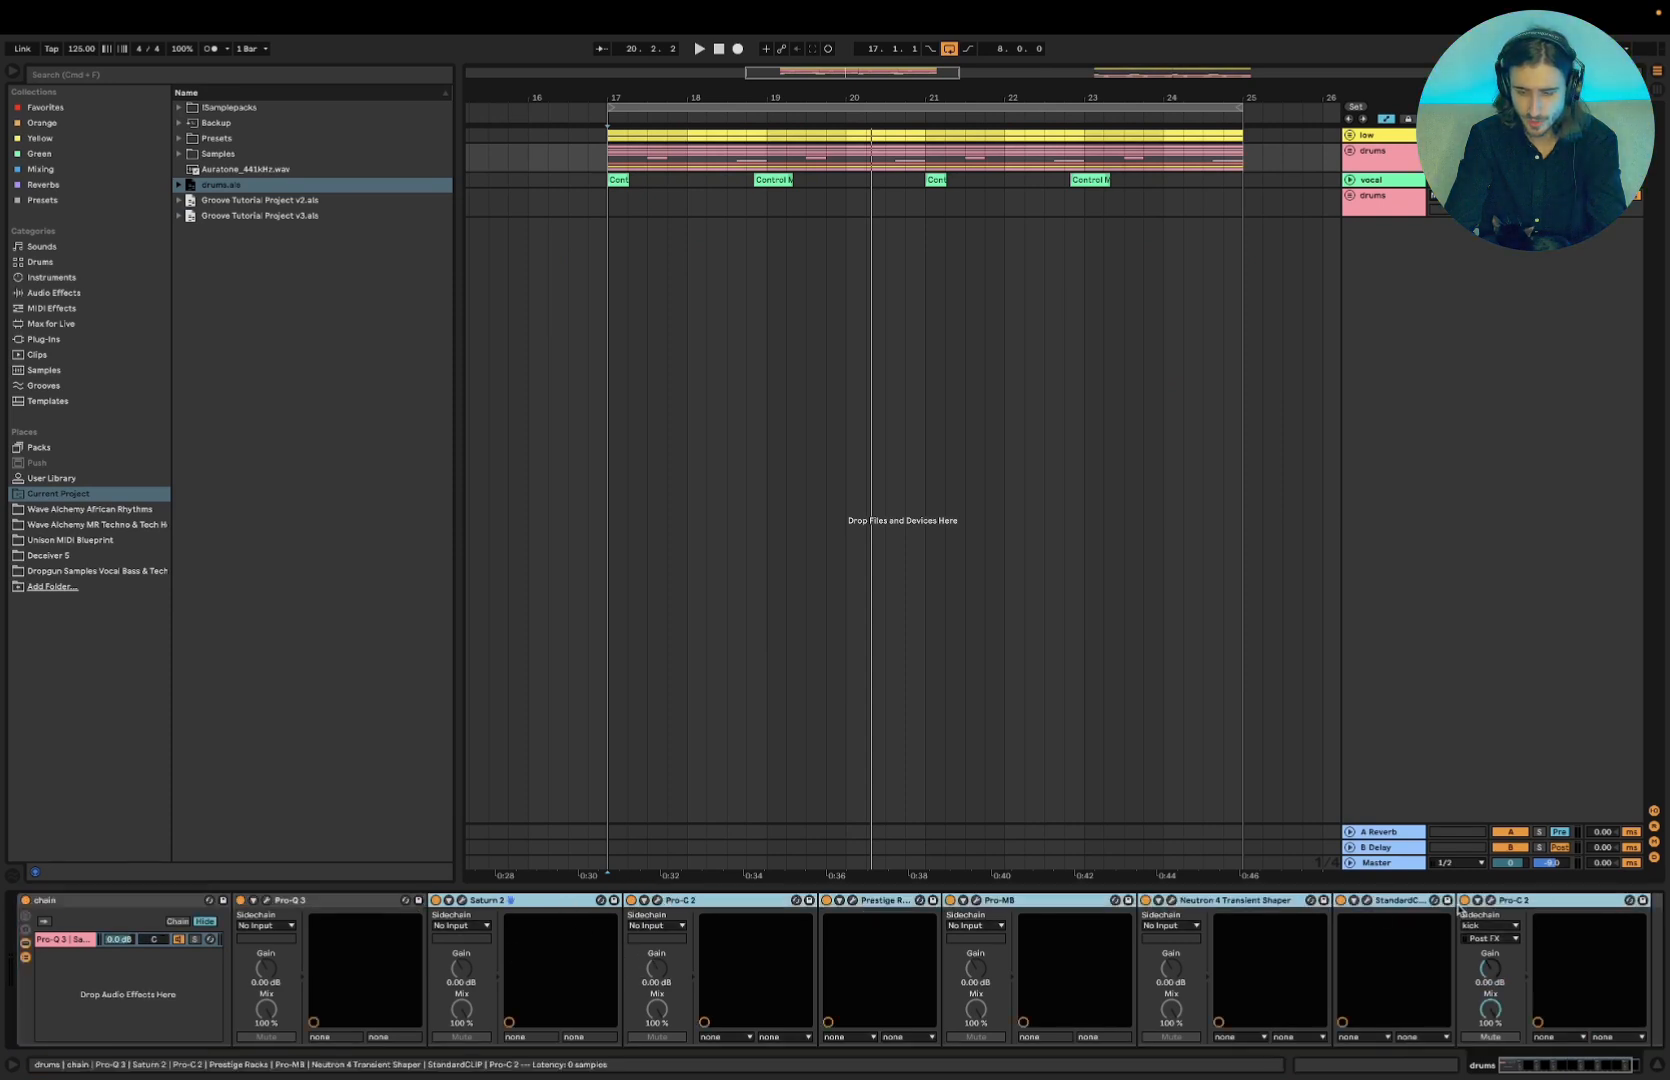
Open the drums group's Pro-Q 3 and bypass it during playback, moving its window clear of the device chain
click(265, 901)
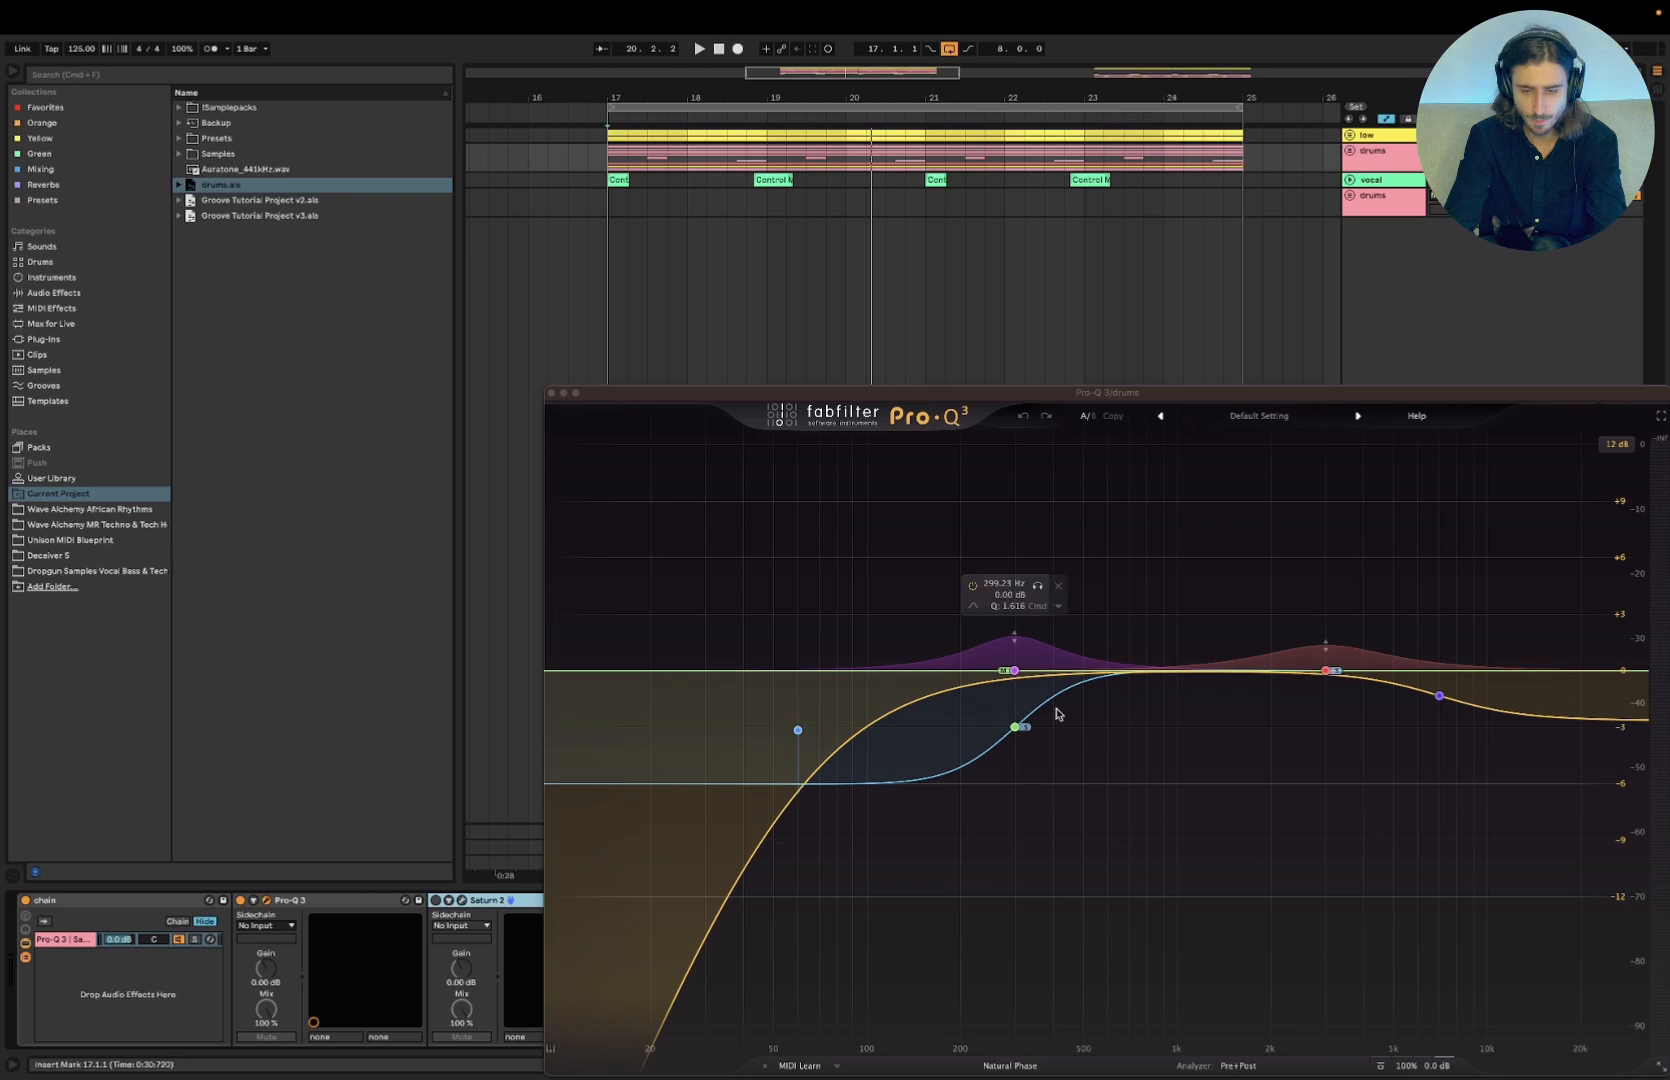
drag(922, 397, 753, 251)
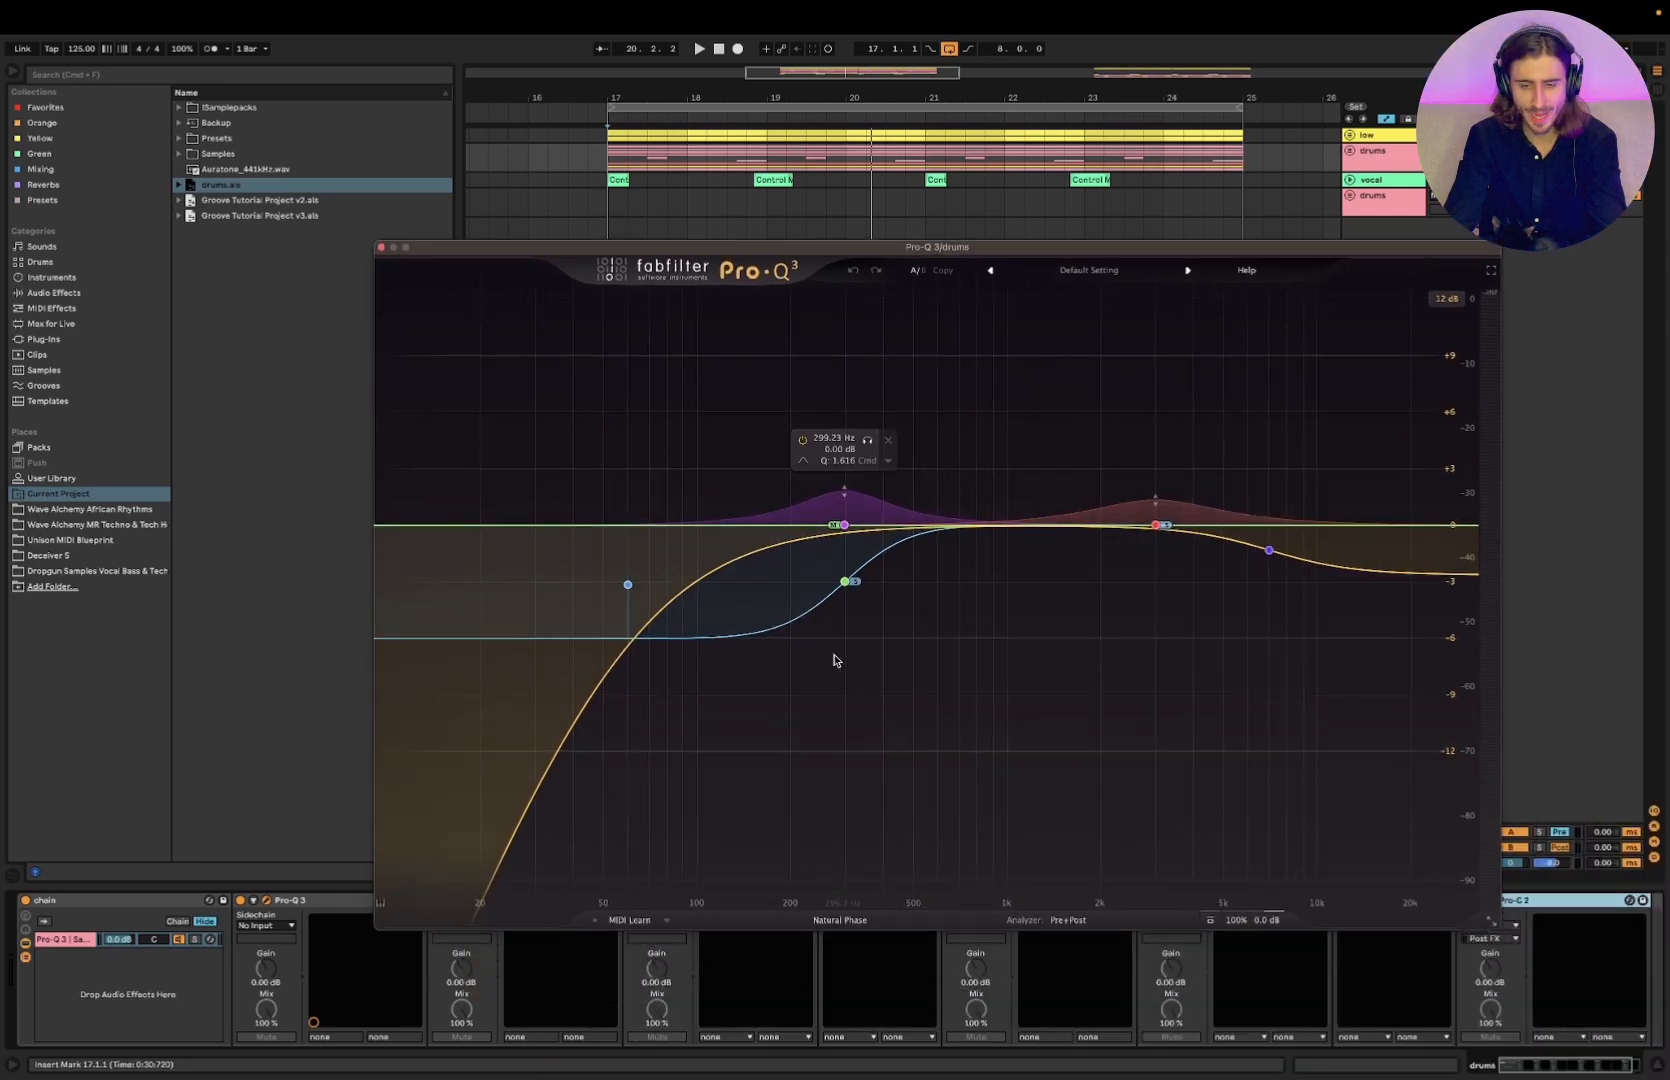
key(space)
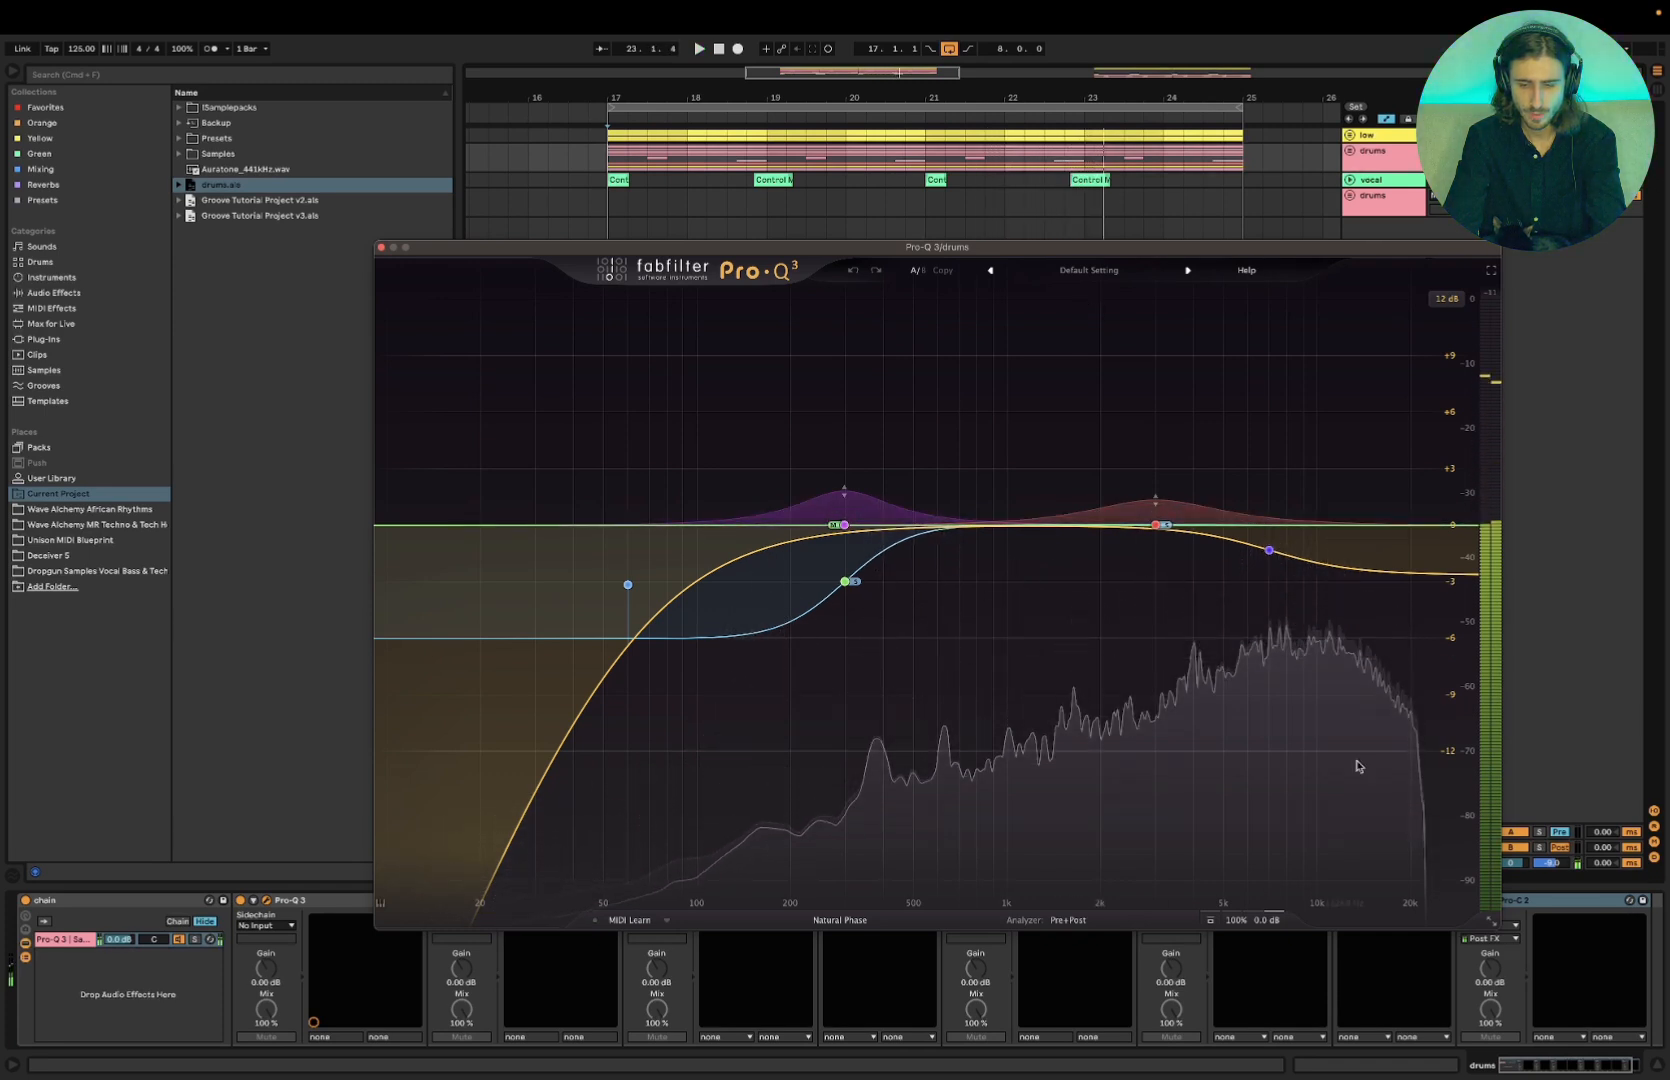
click(1212, 920)
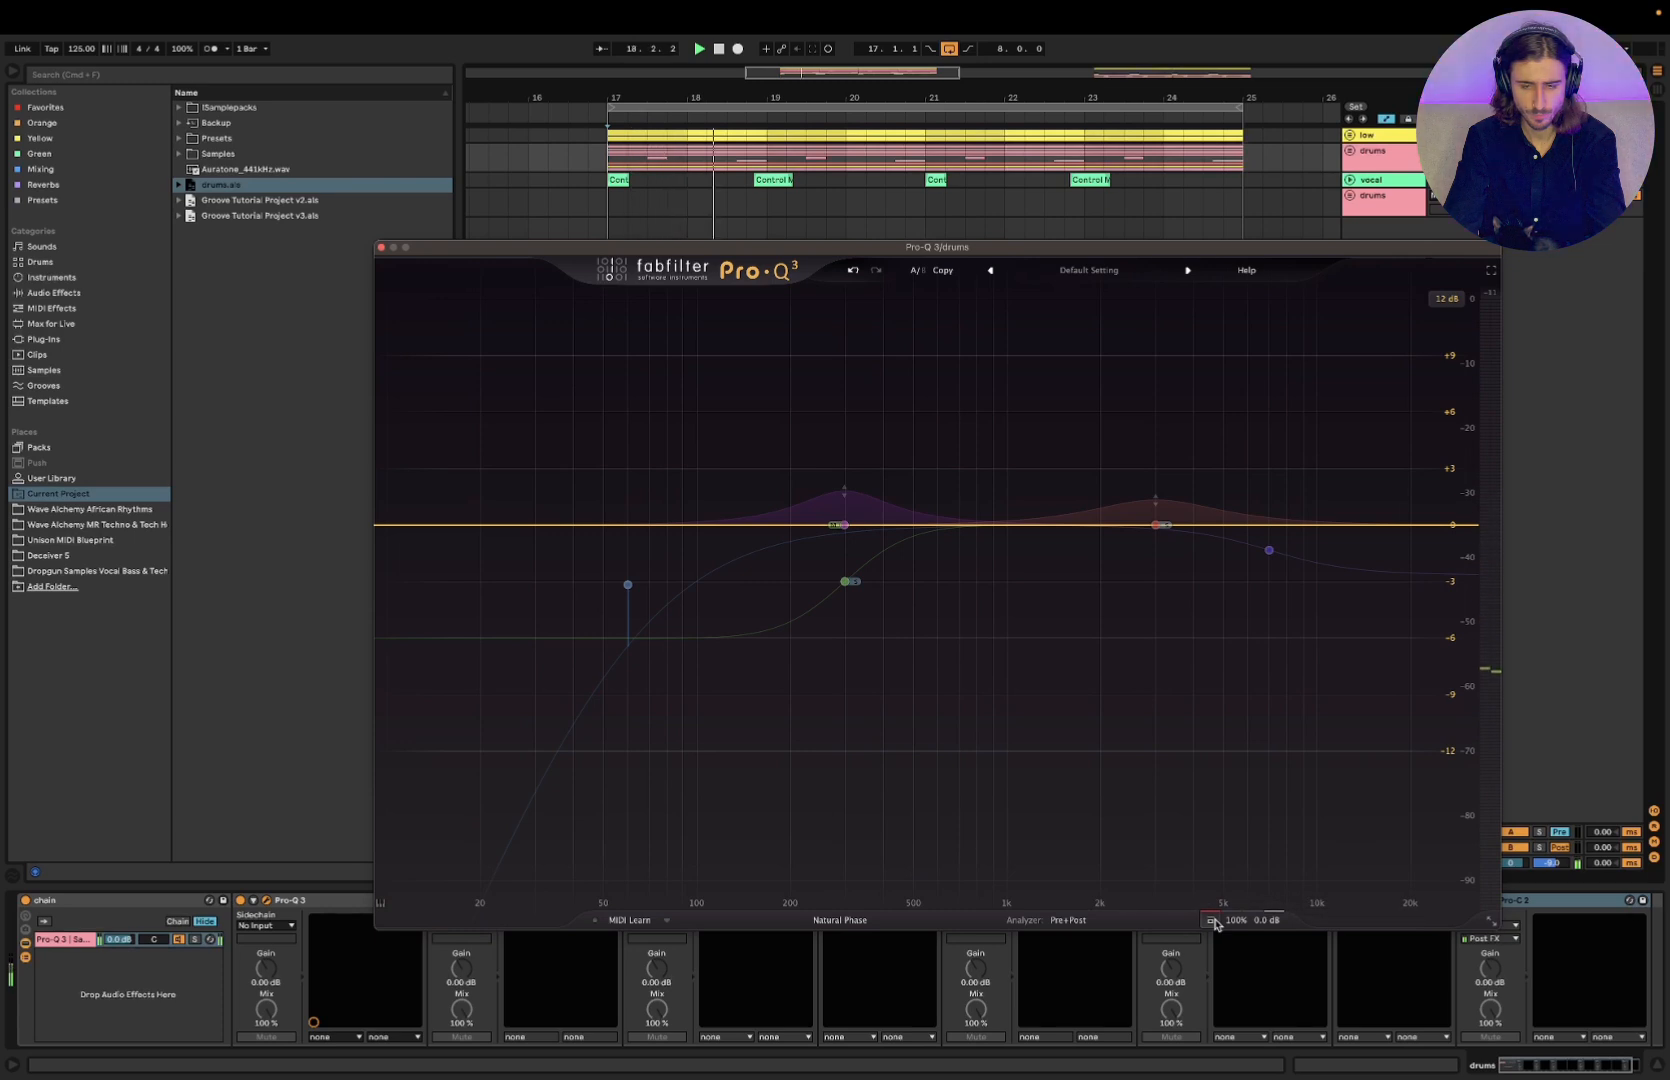
drag(943, 252, 853, 158)
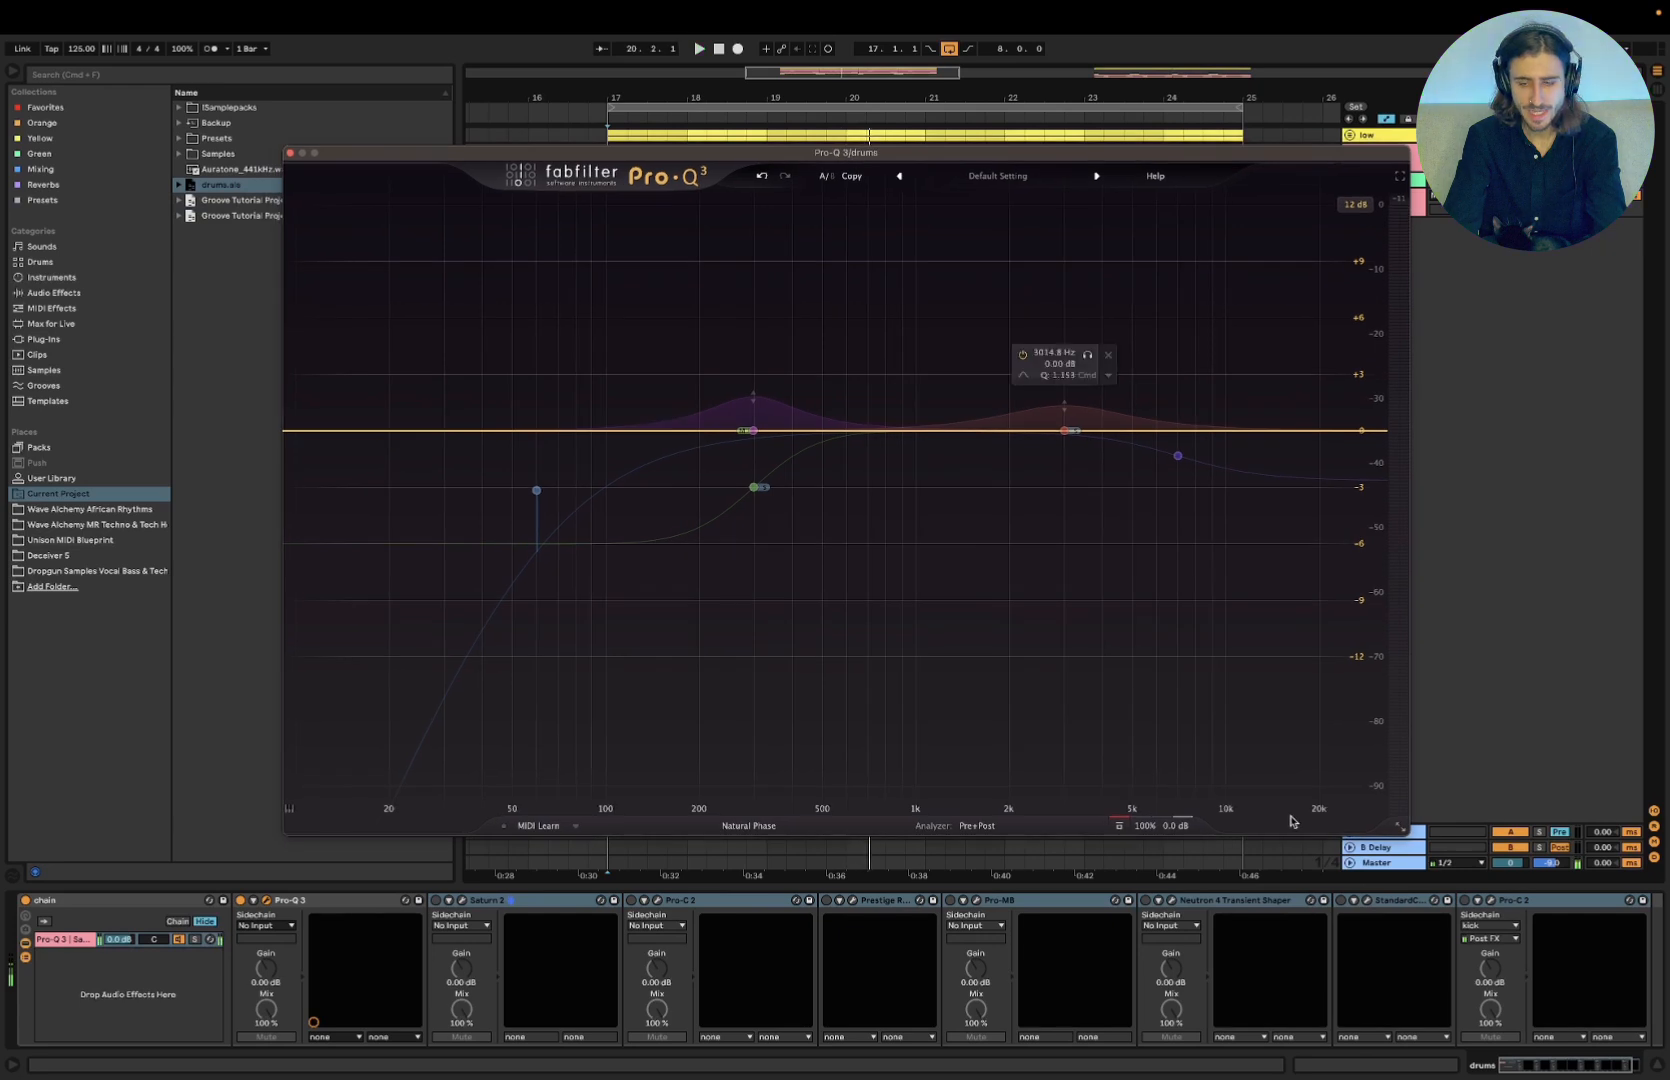
Switch on Realphones on the Master track and set its environment to Mix Focus
click(1378, 862)
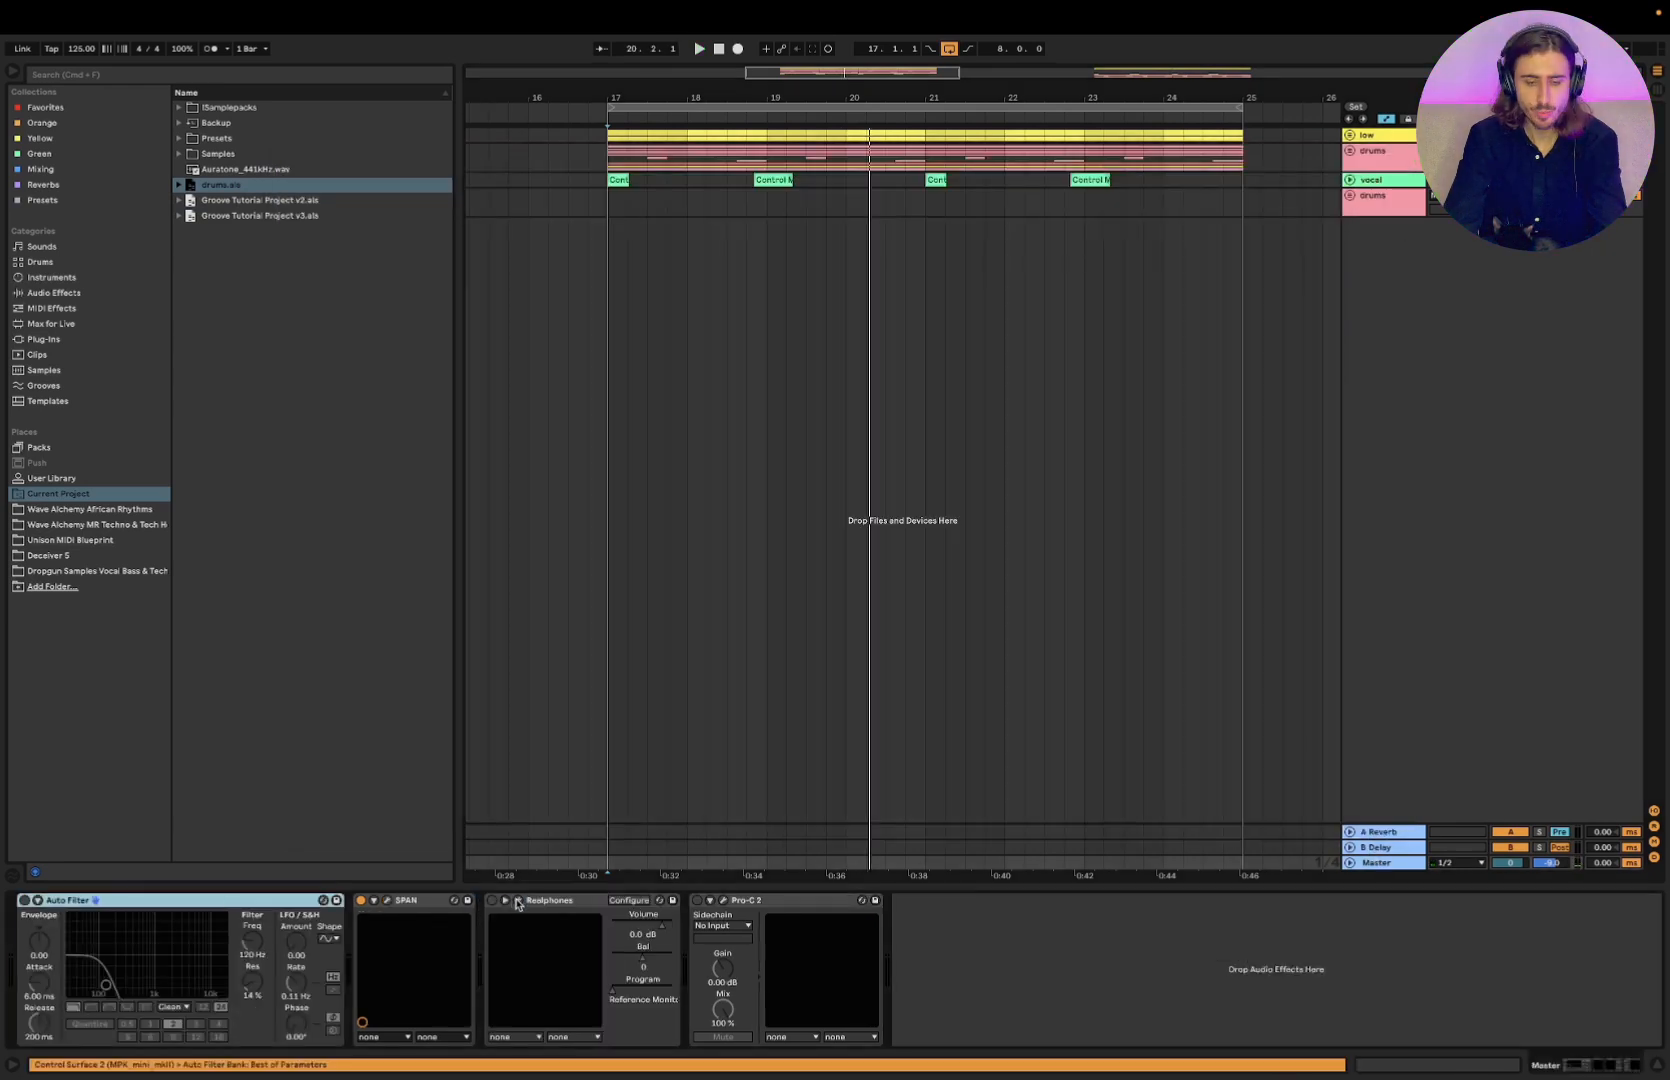
click(518, 904)
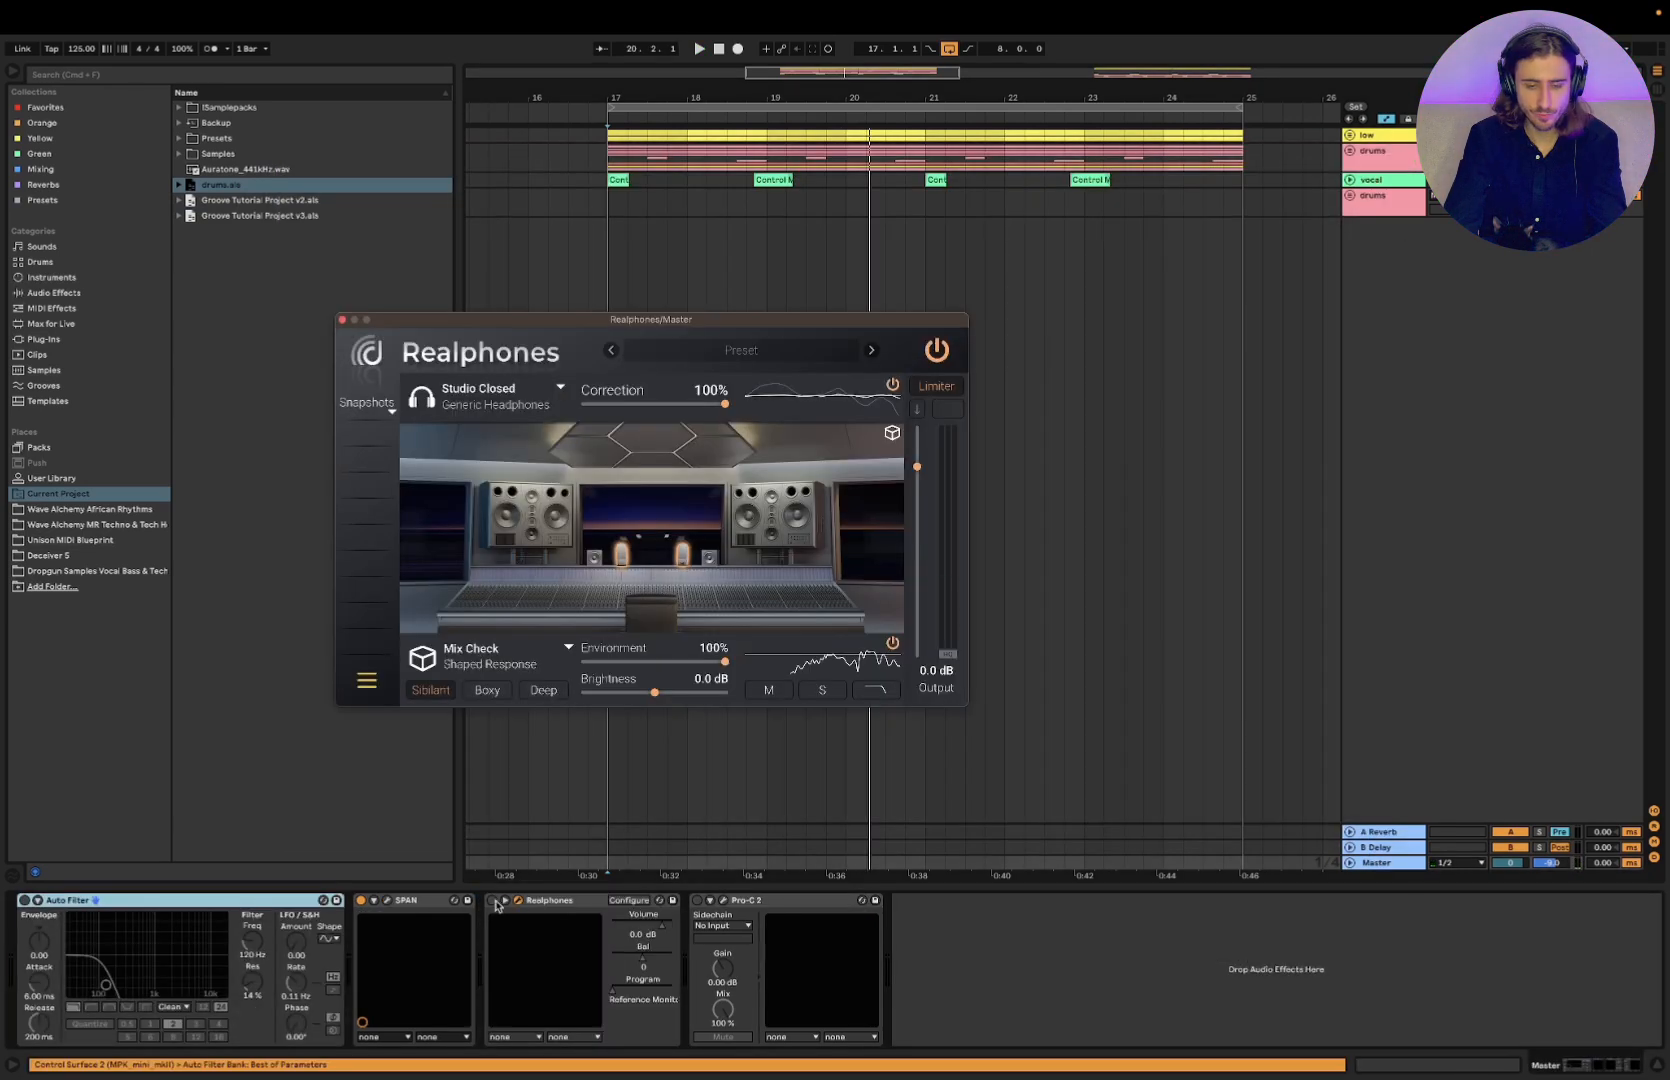
click(478, 660)
click(457, 413)
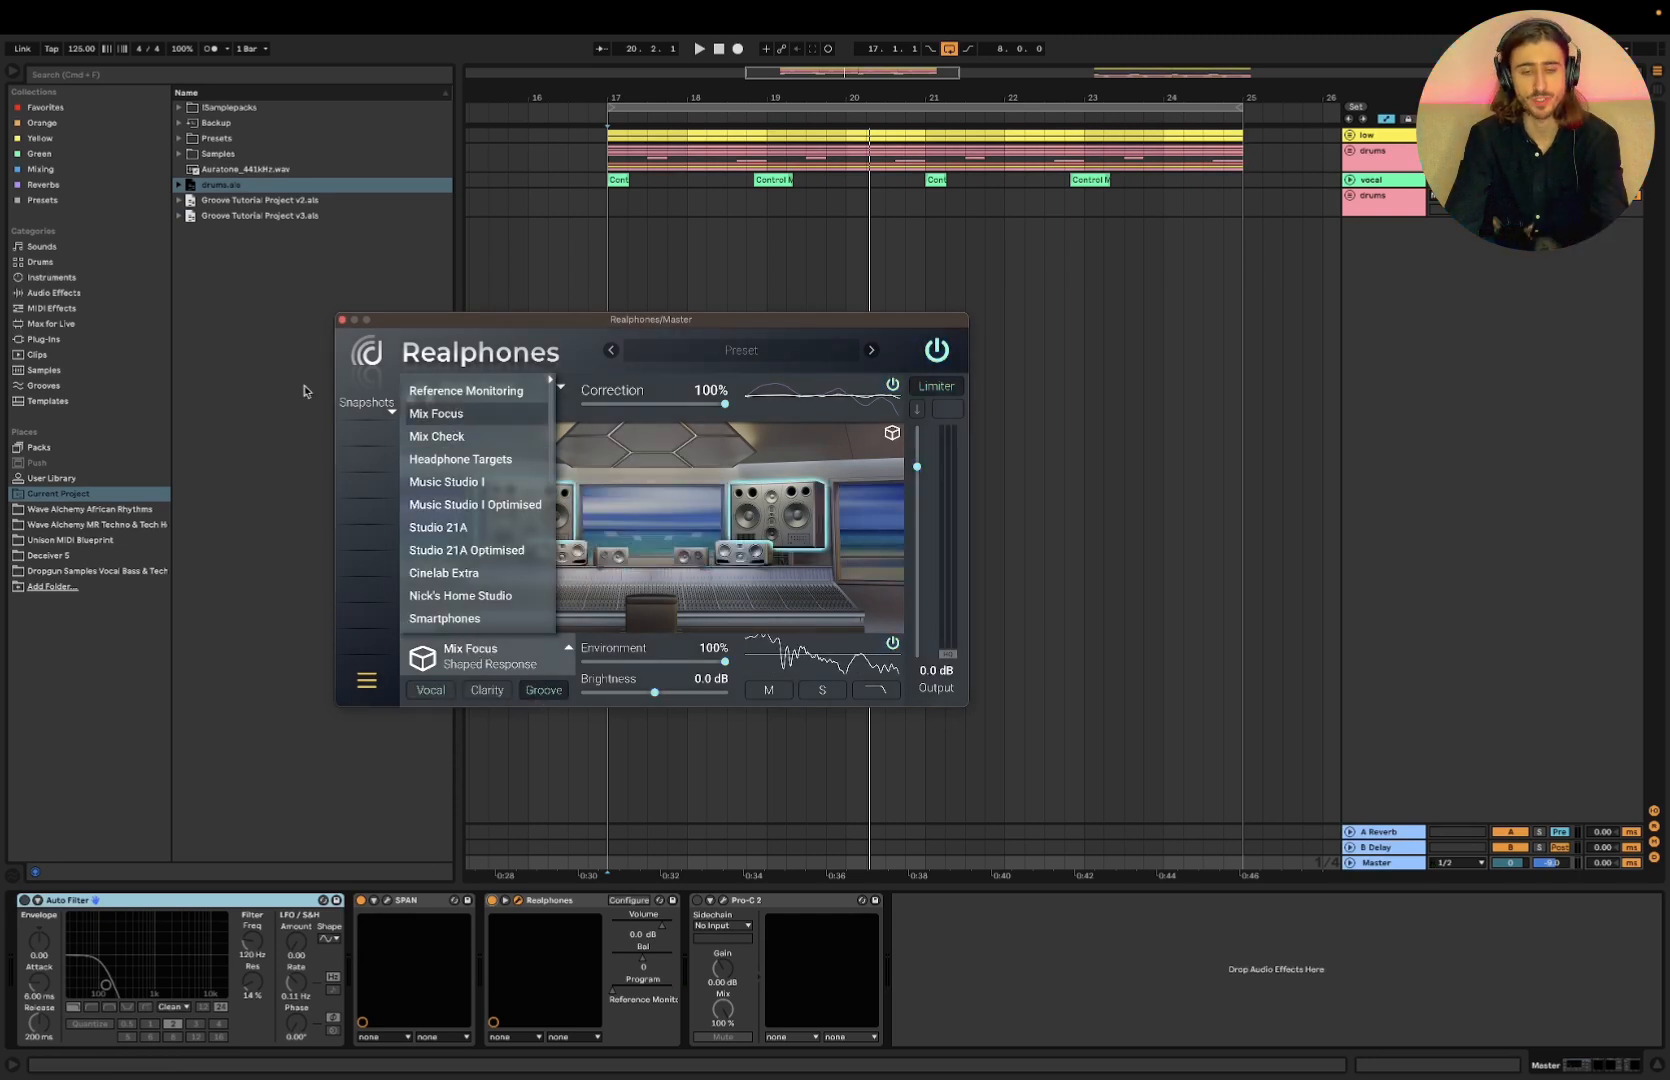
click(342, 320)
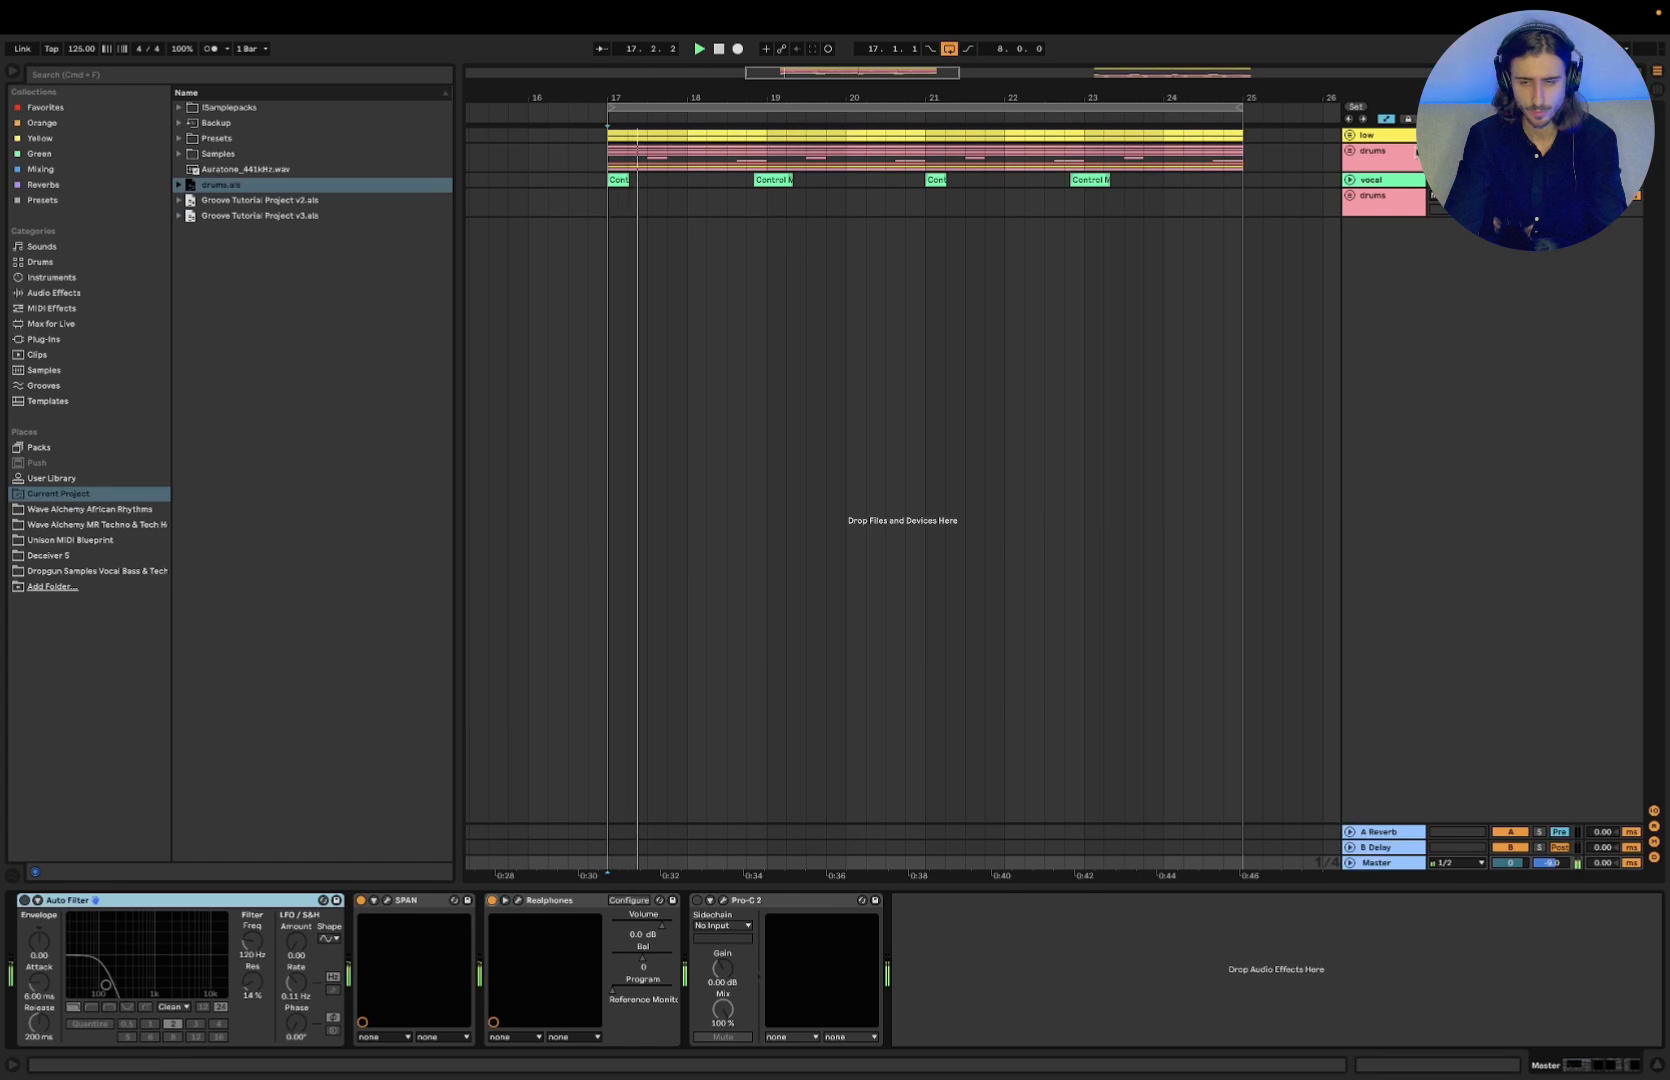
Reactivate the drums group's Pro-Q 3 during playback and listen to the equalised loop
click(1406, 155)
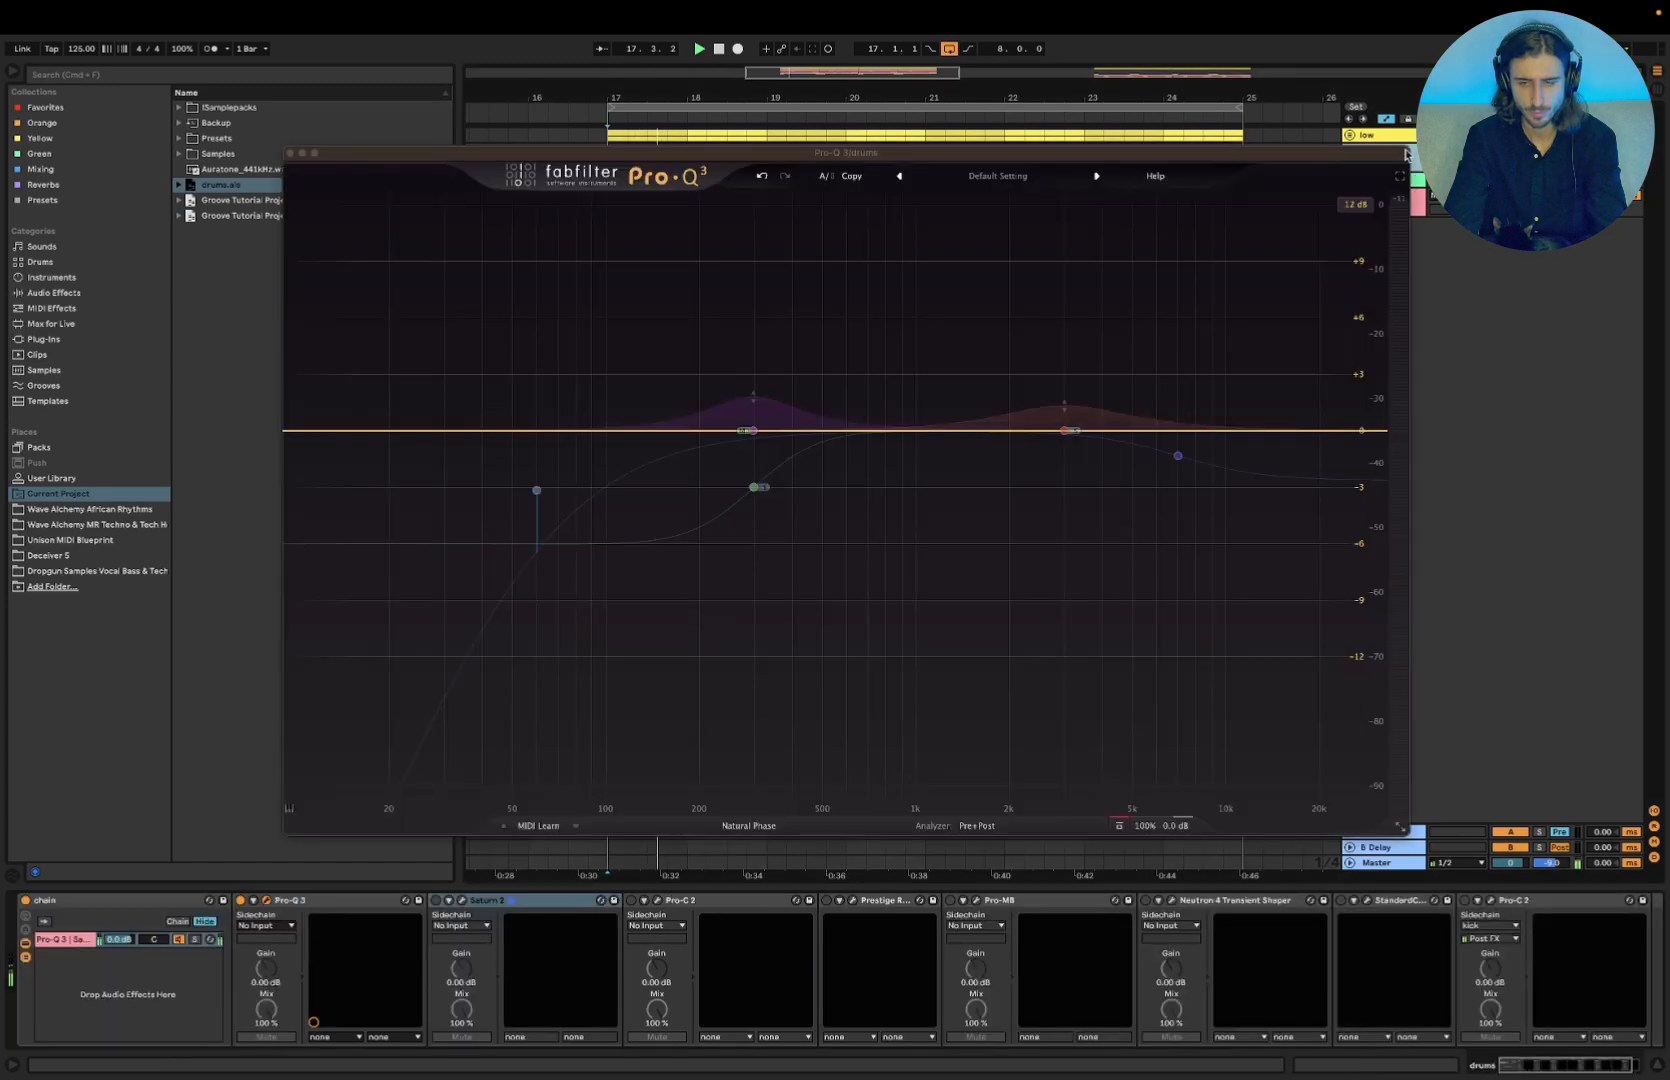
click(1120, 831)
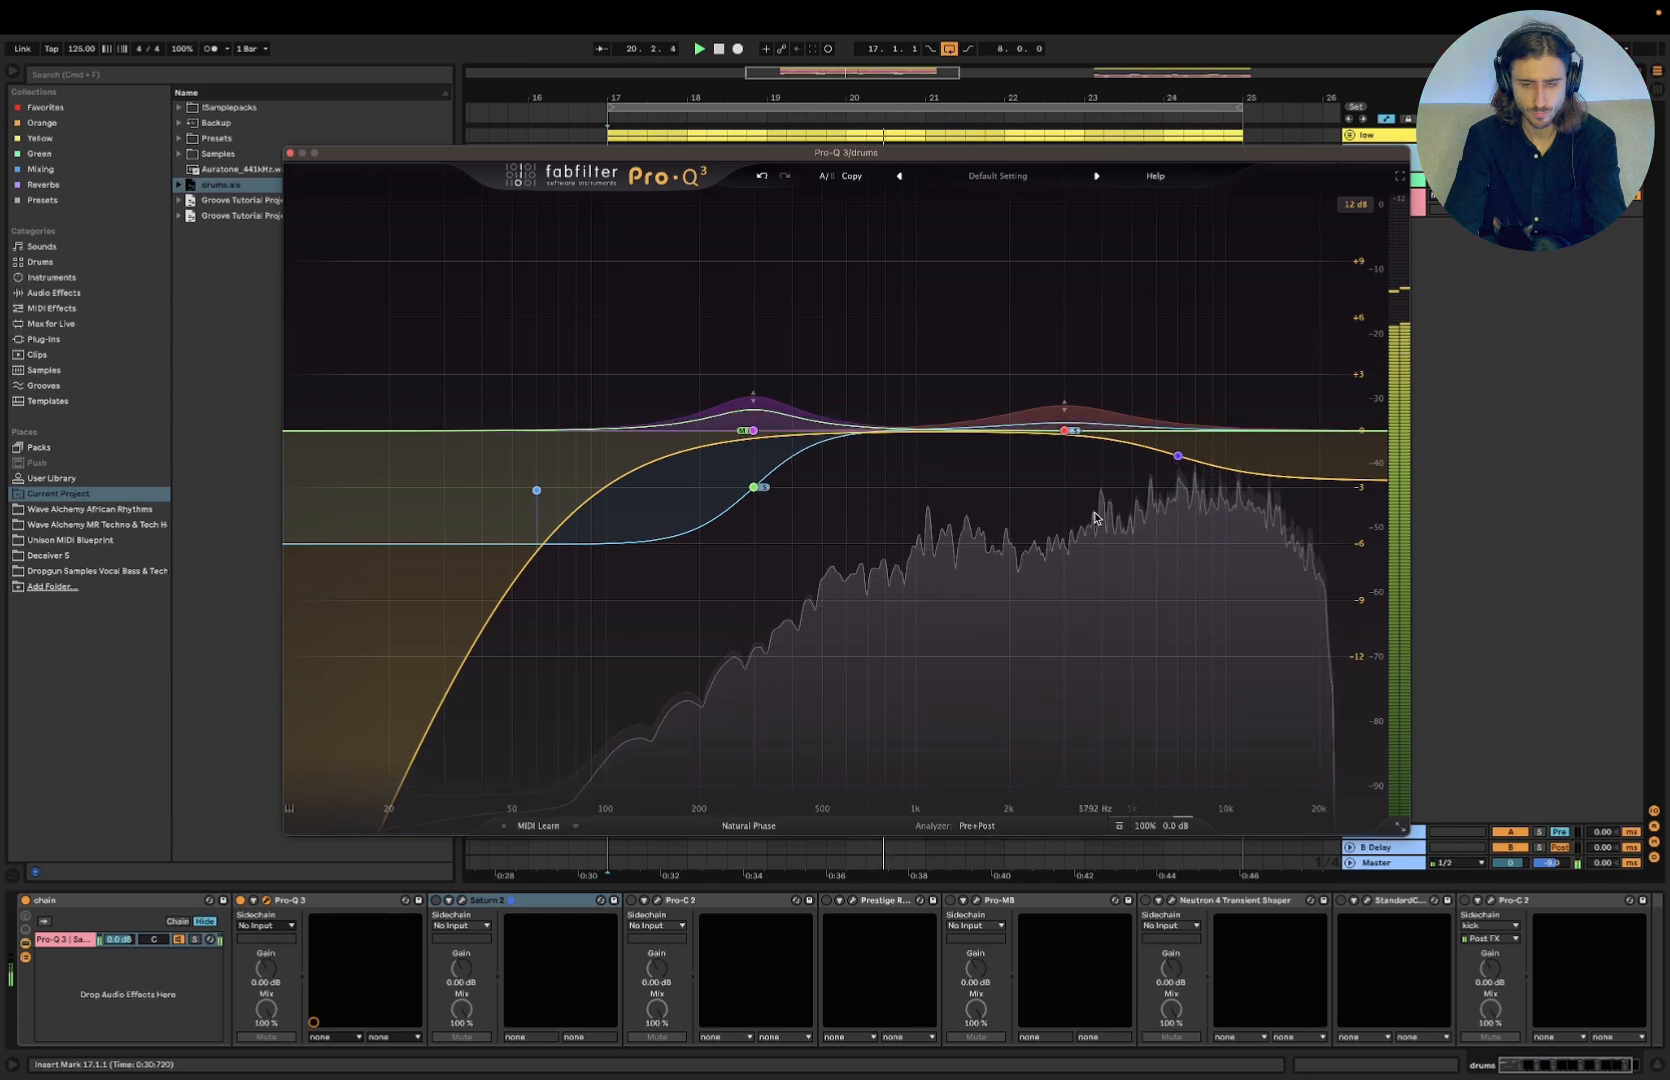
key(space)
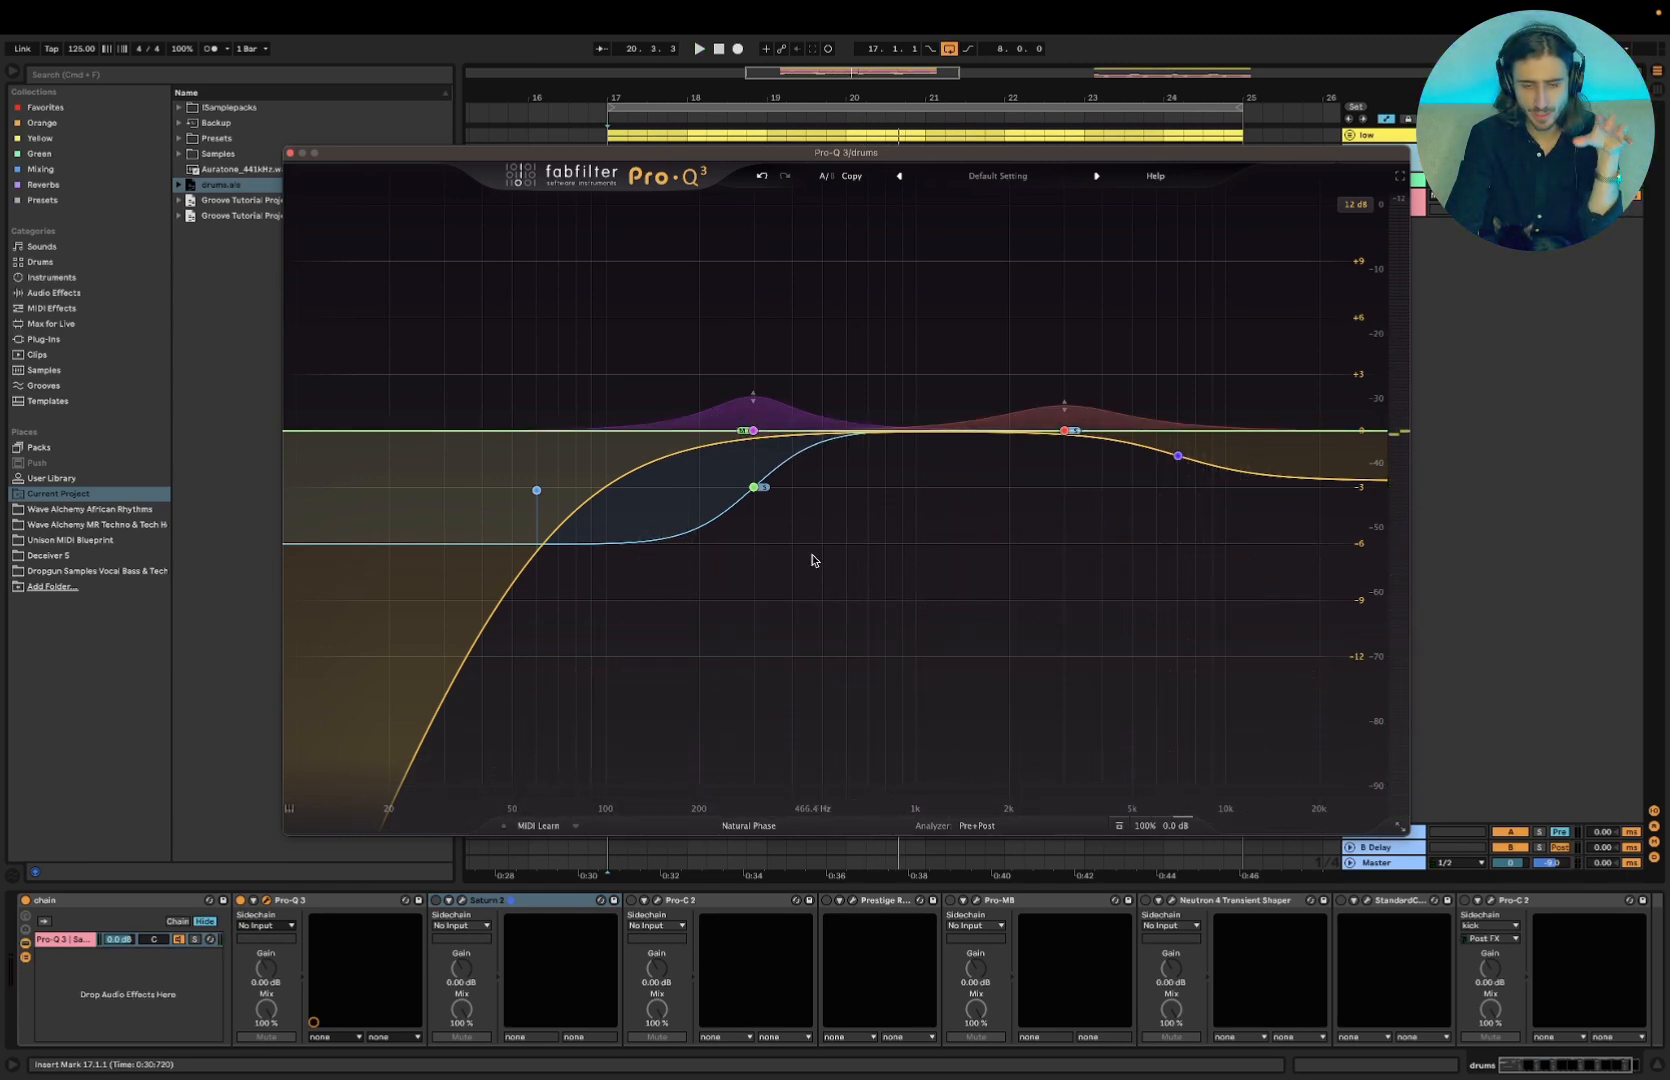
Isolate the drums EQ's 300 Hz side low shelf and its mid bell near 299 Hz, one after the other
click(776, 517)
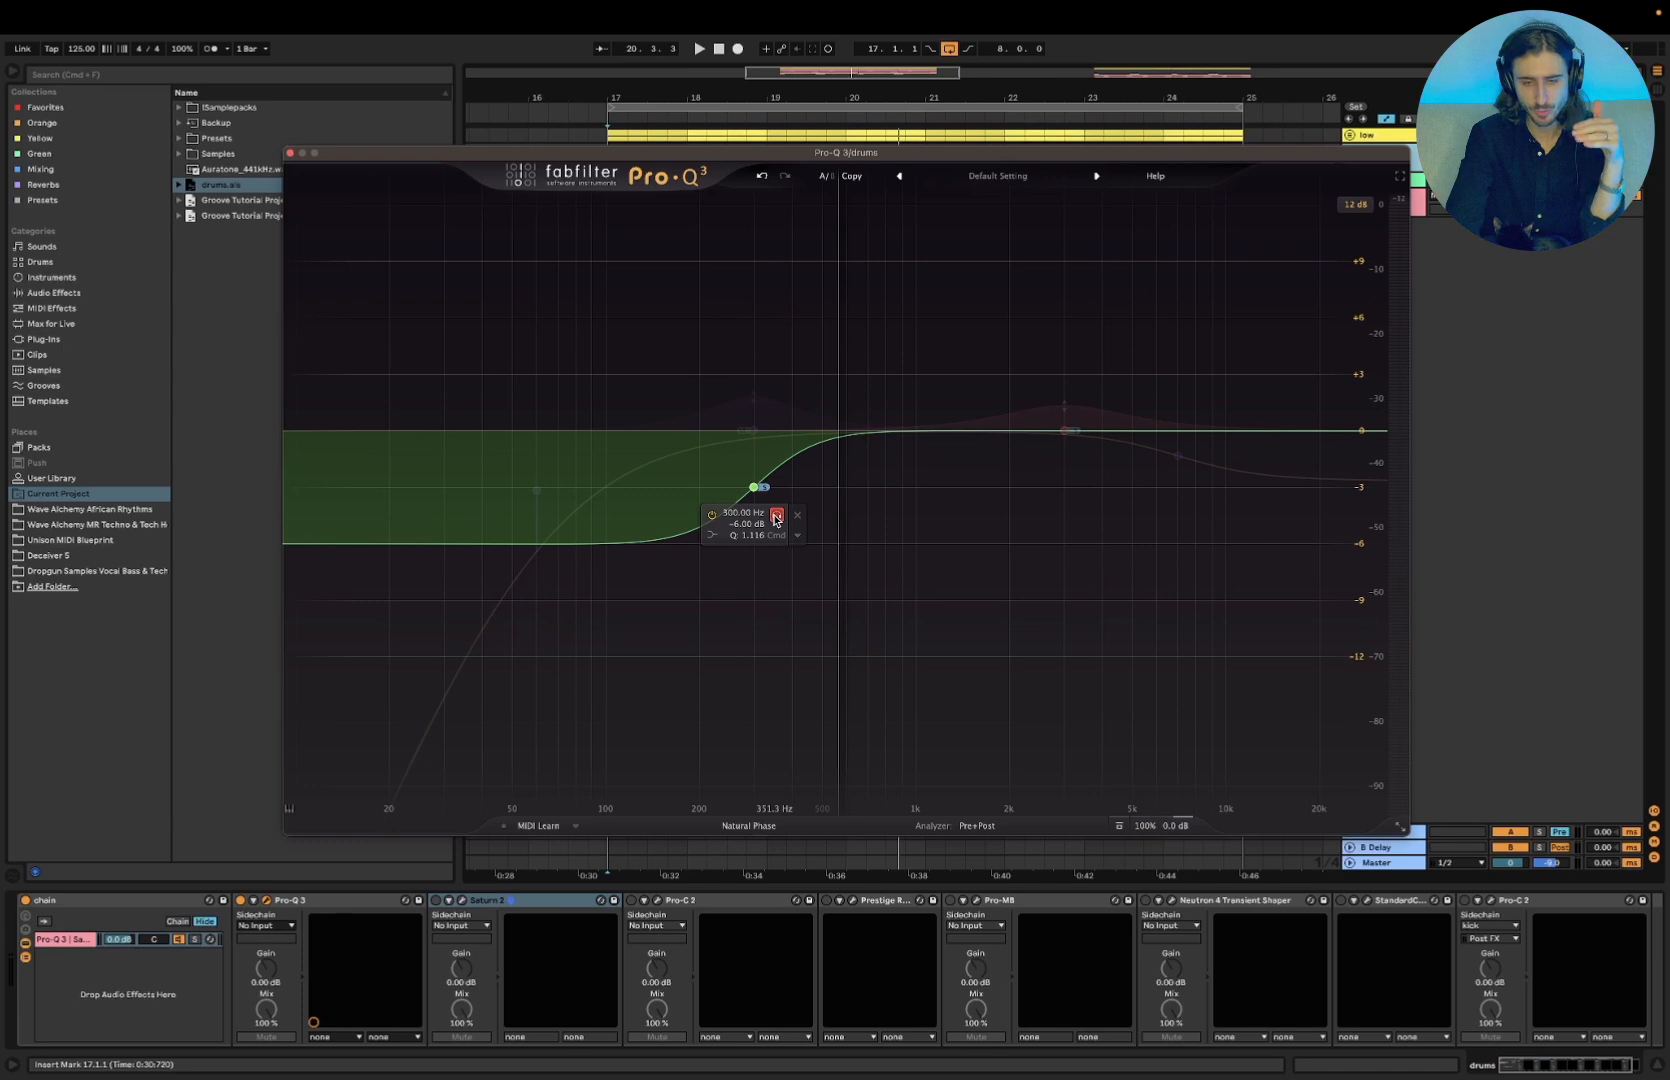
click(776, 517)
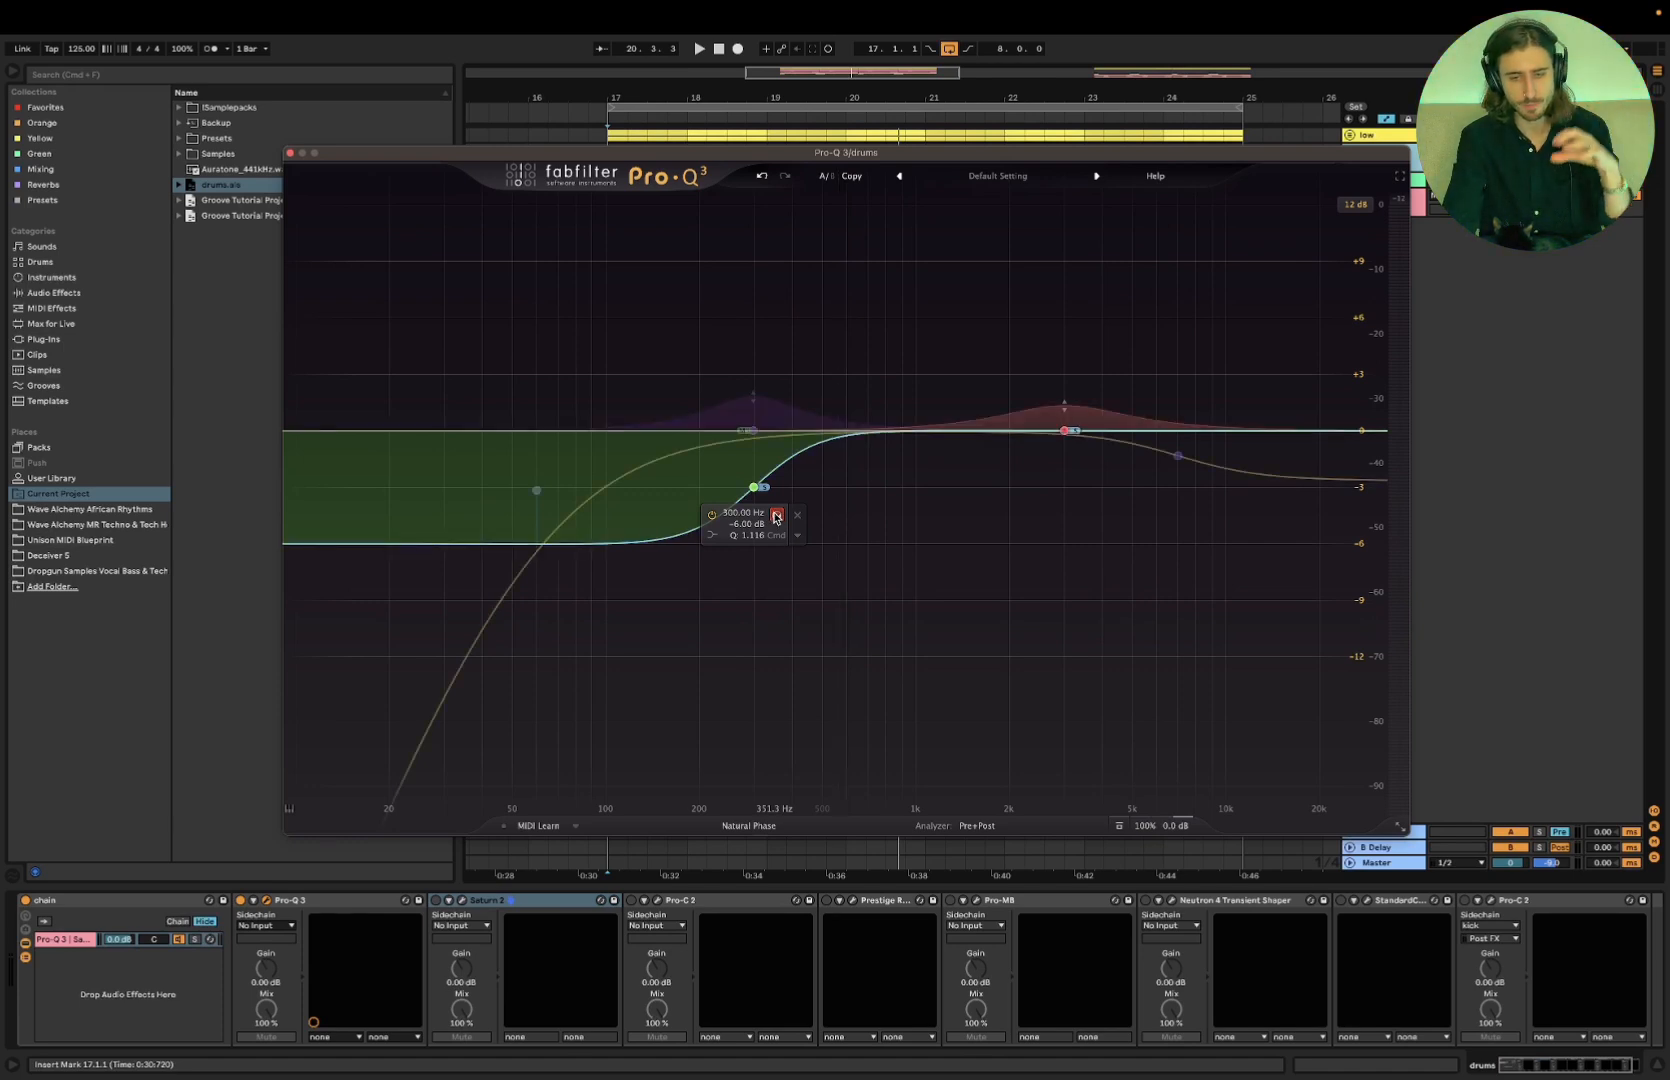
click(777, 345)
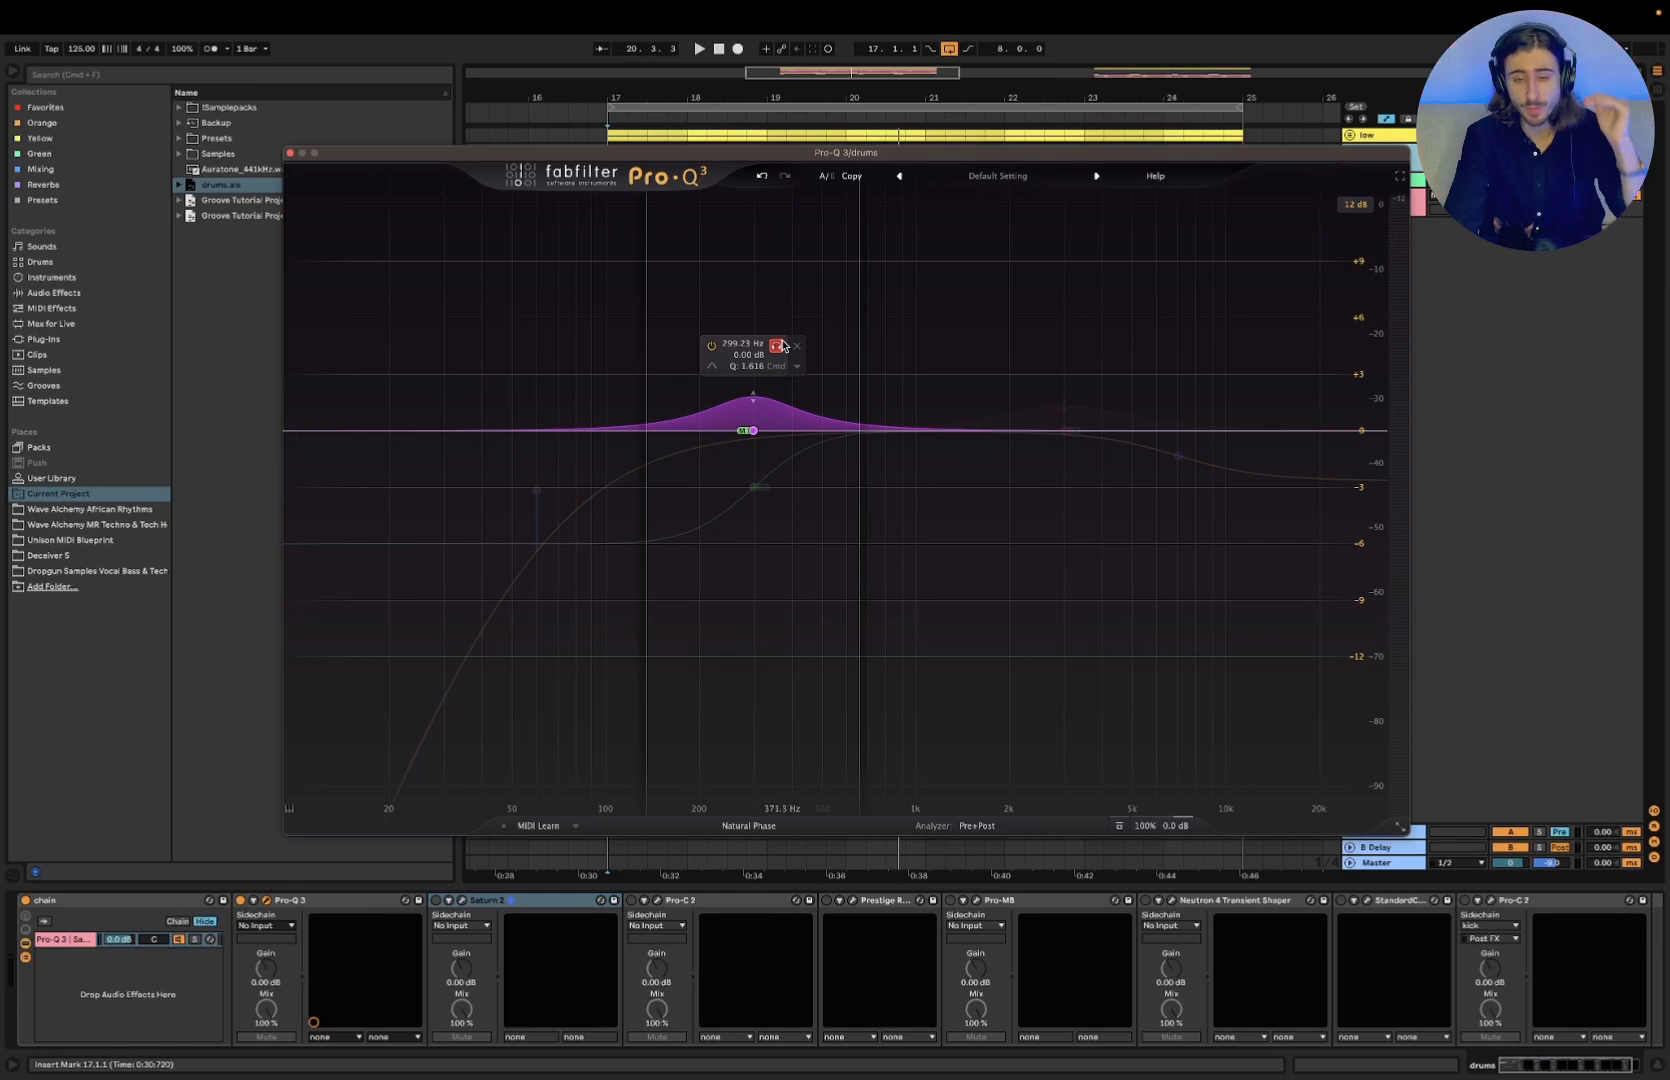
click(778, 345)
click(778, 347)
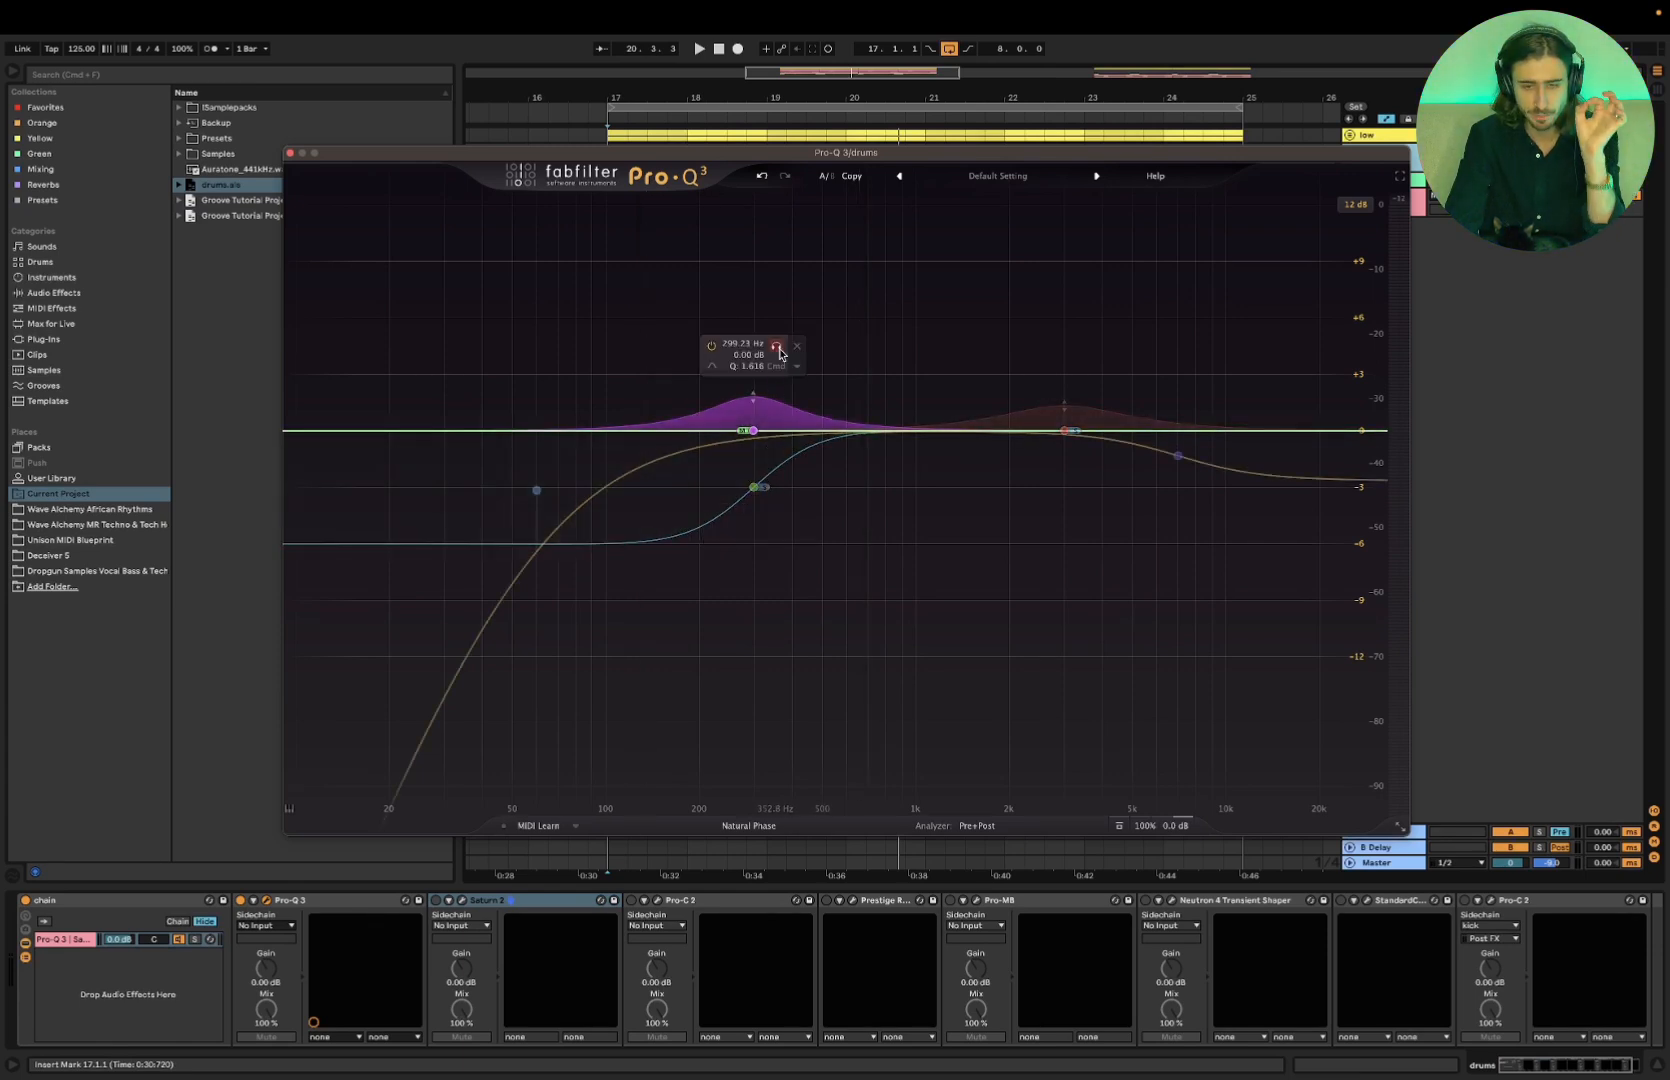
click(778, 348)
During playback, lower the drums EQ's 300 Hz side low shelf to about -11.7 dB, then bring it back up to about -5.8 dB
key(space)
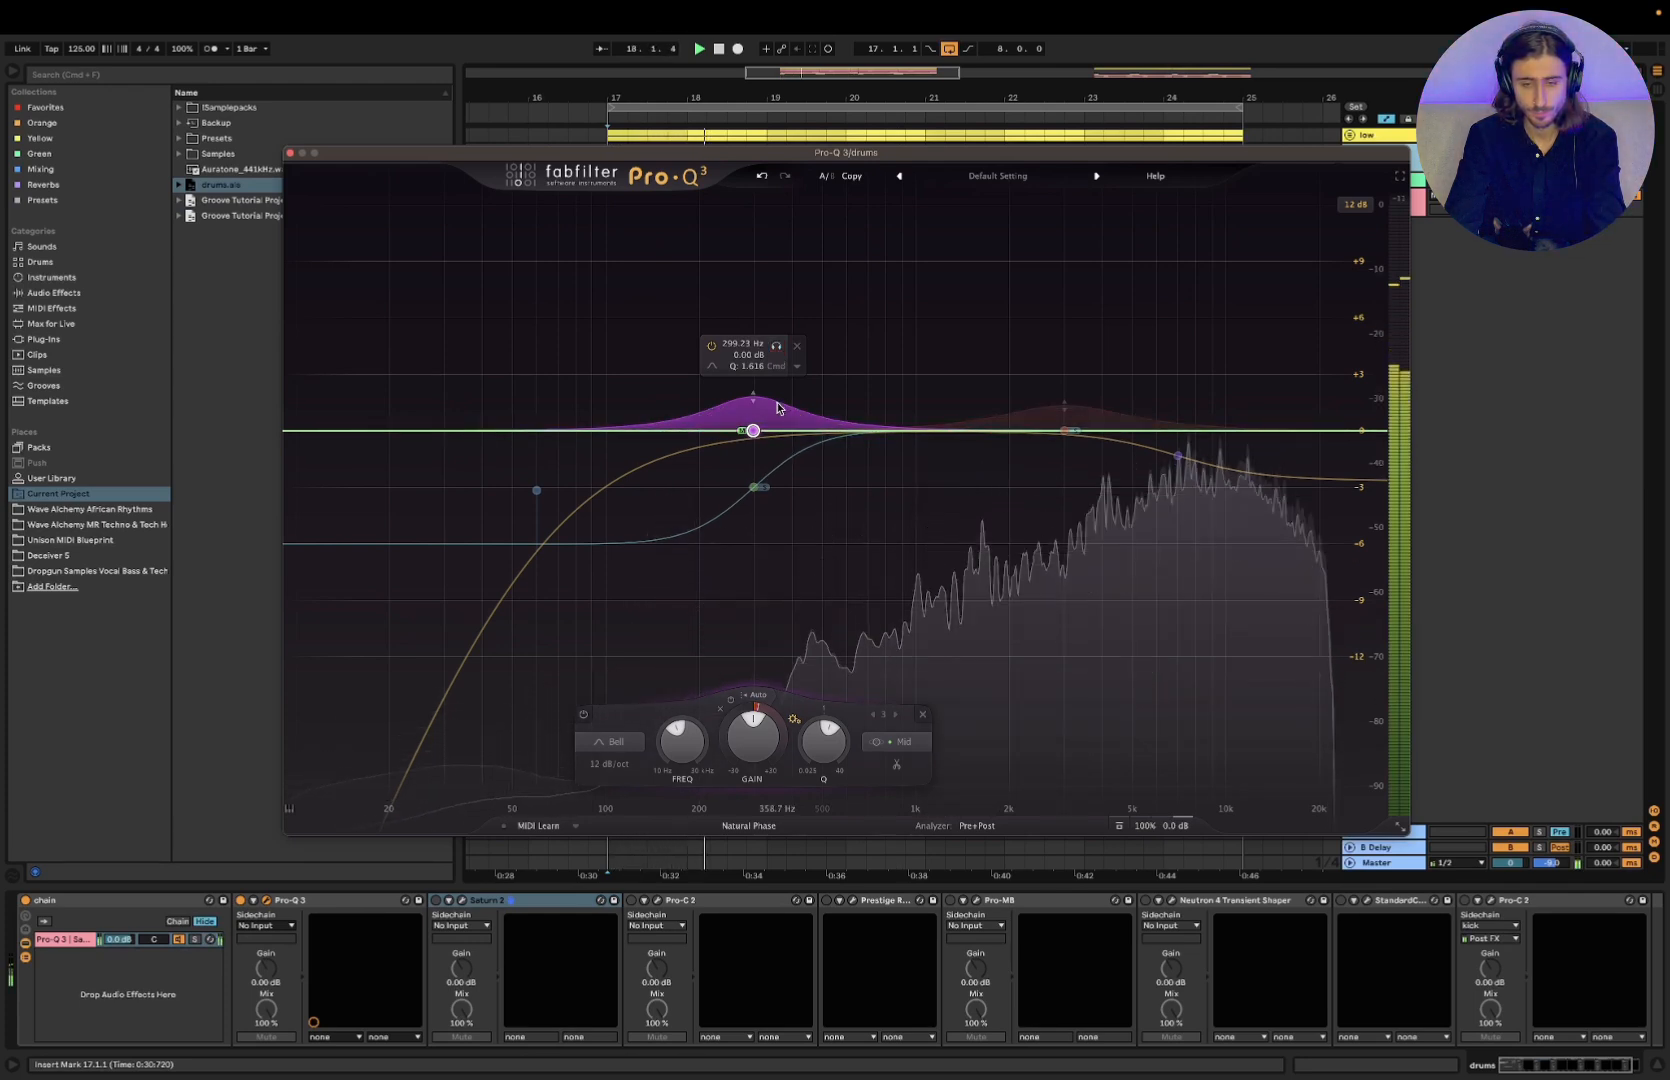
click(753, 487)
scroll(742, 737, down, 5)
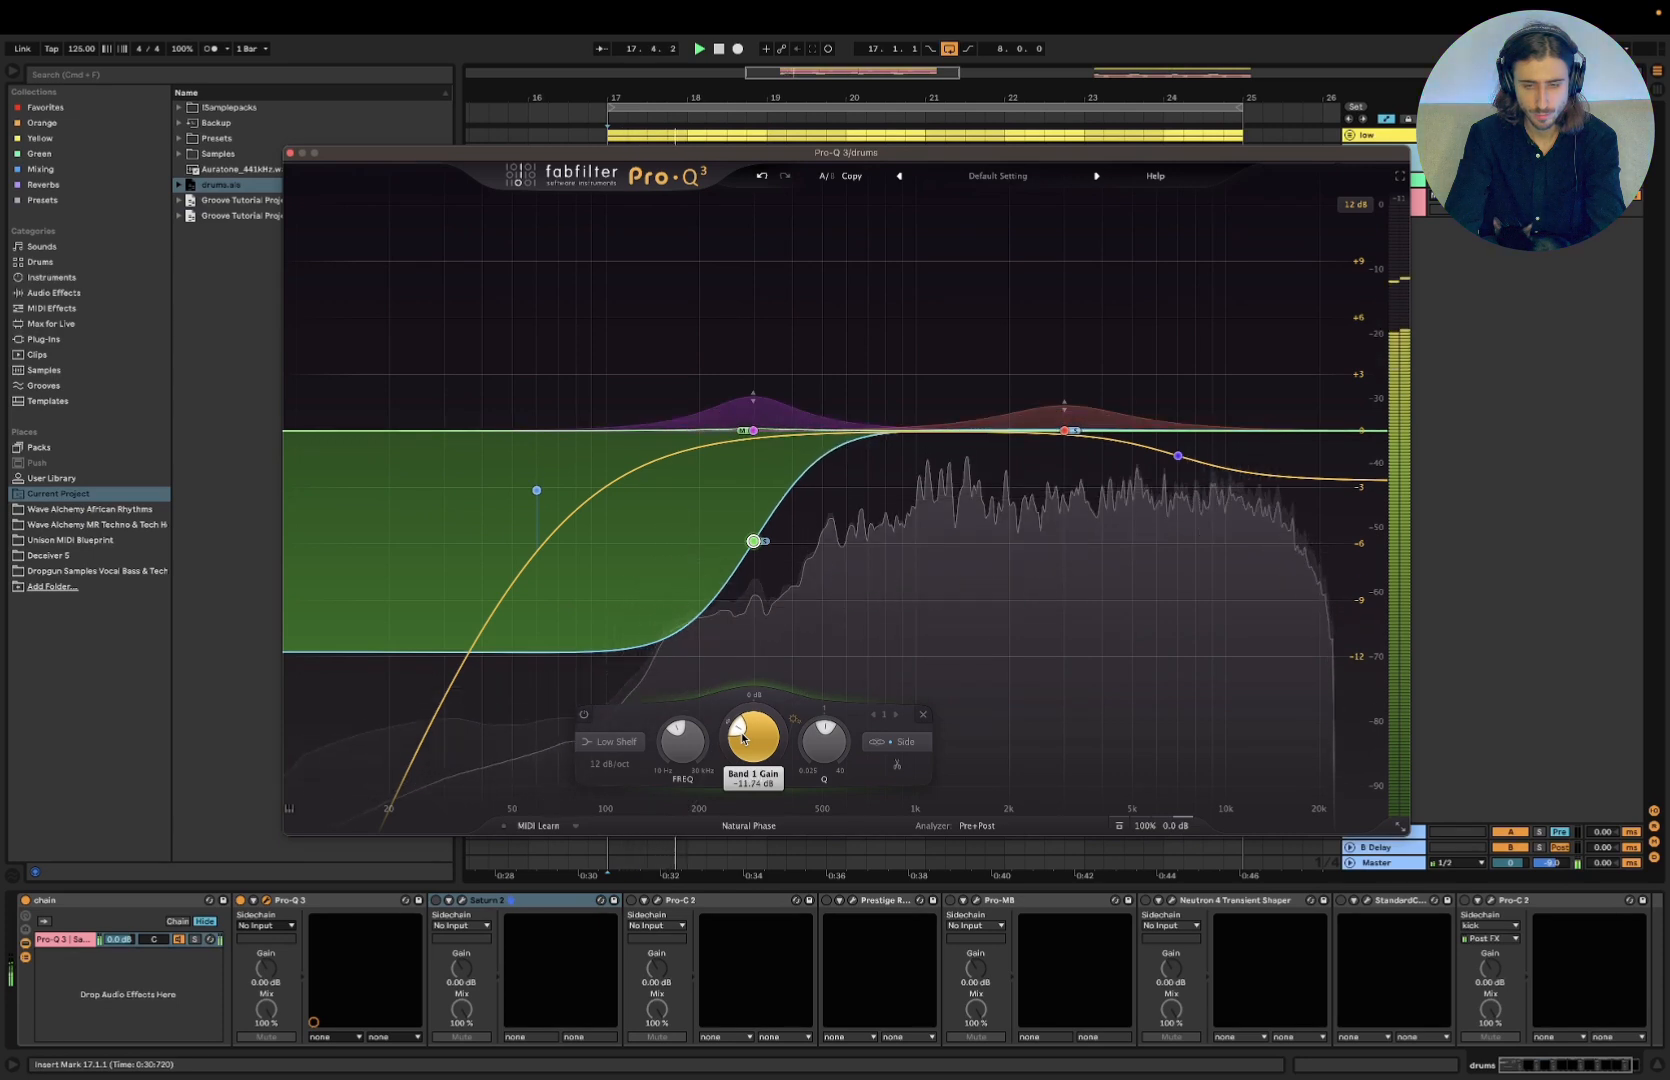
scroll(740, 737, up, 5)
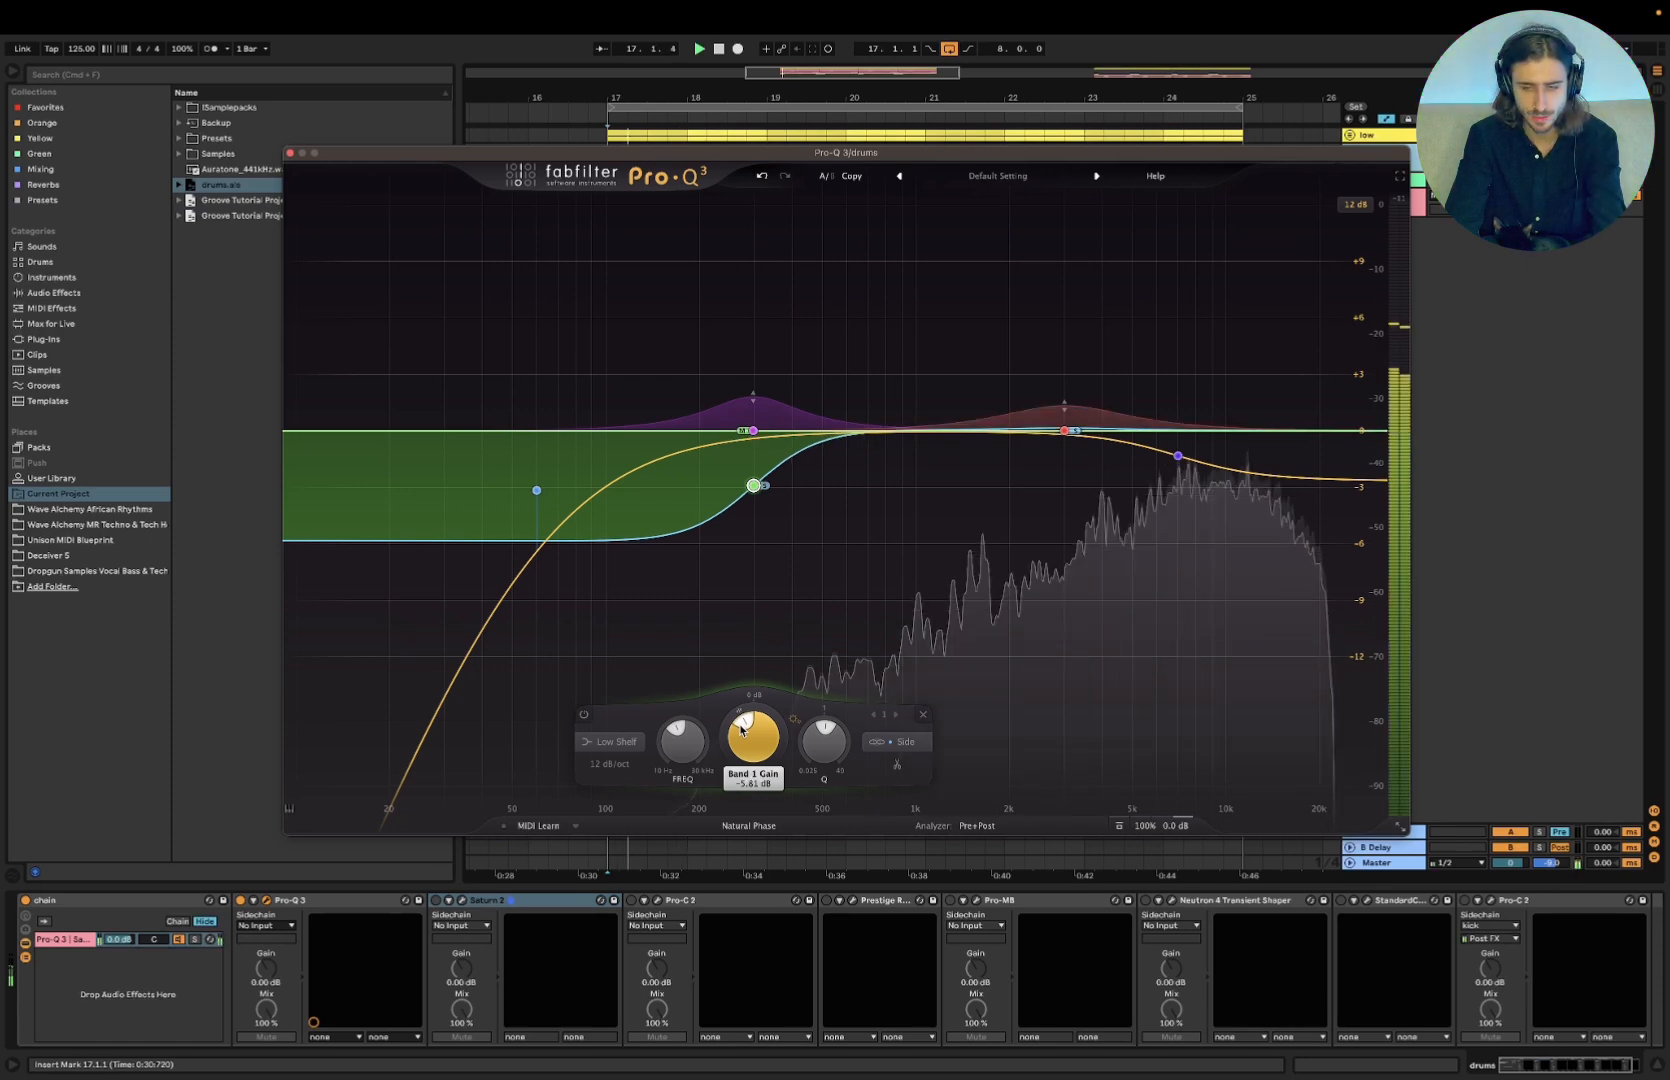
Audition the drums EQ's 7 kHz high shelf in isolation
click(1201, 485)
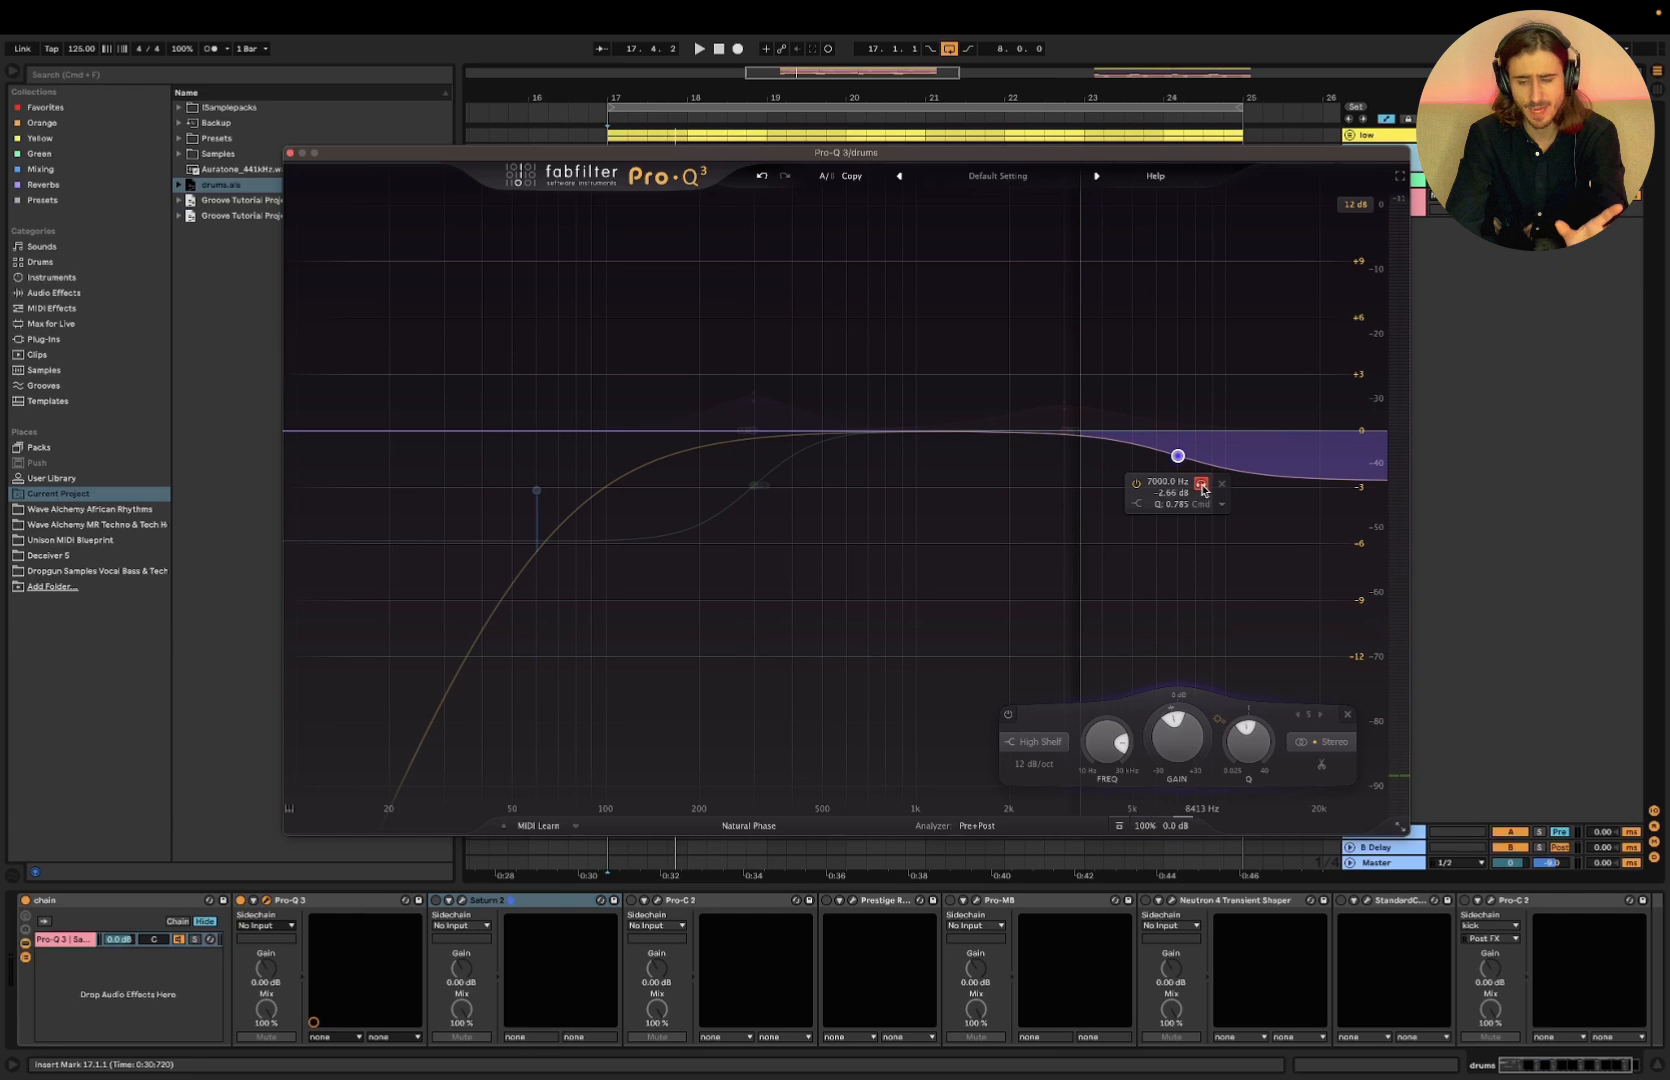
click(1202, 485)
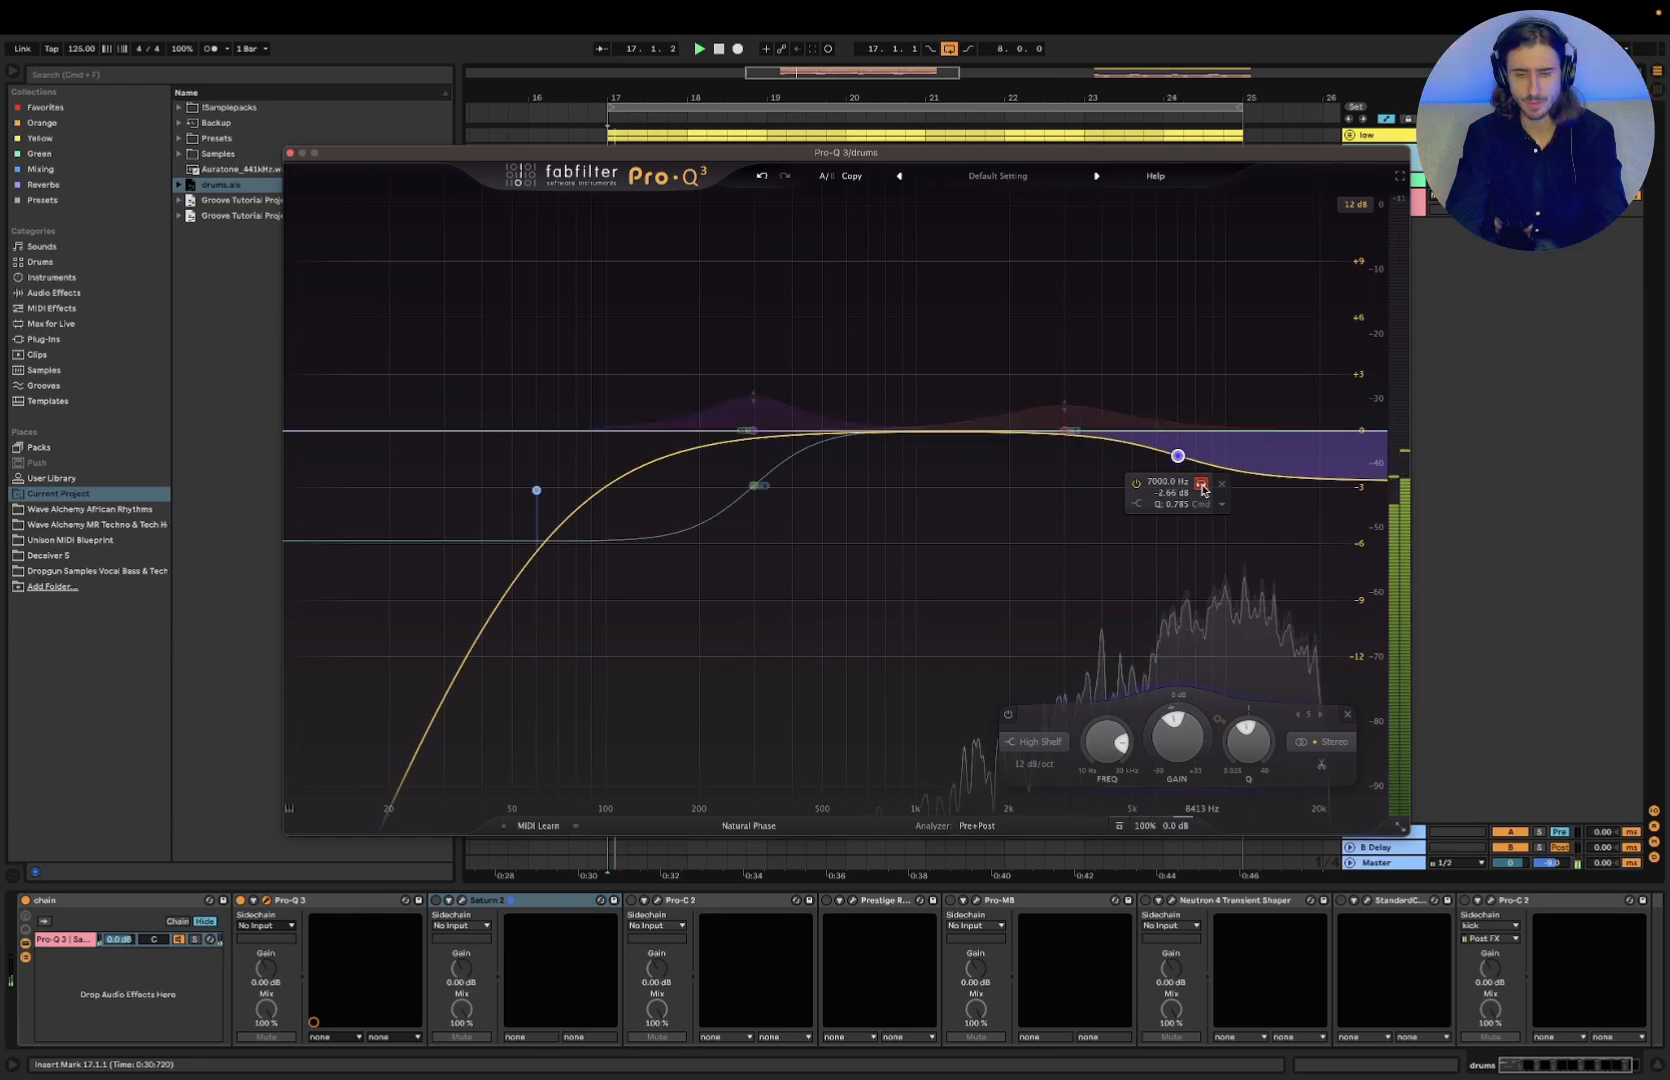
During playback, alternate the drums EQ's dynamic bell near 3 kHz between mid and side processing, leaving it on Mid
click(1064, 431)
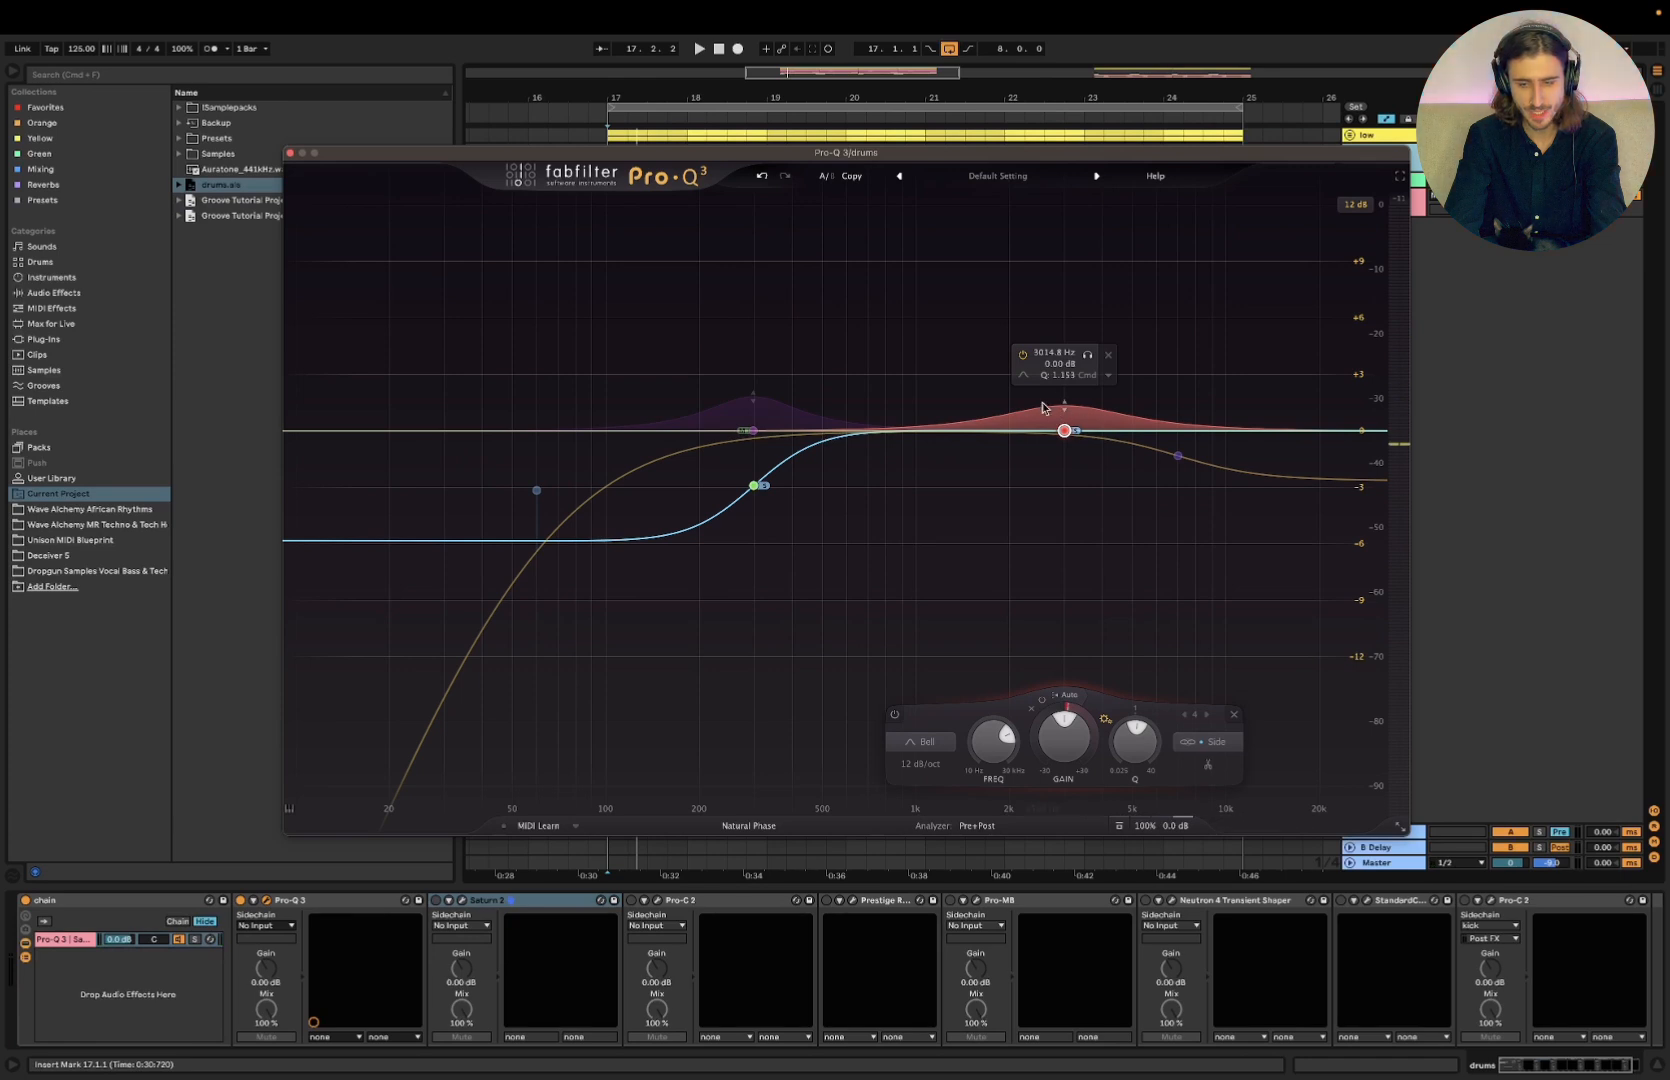
click(1210, 742)
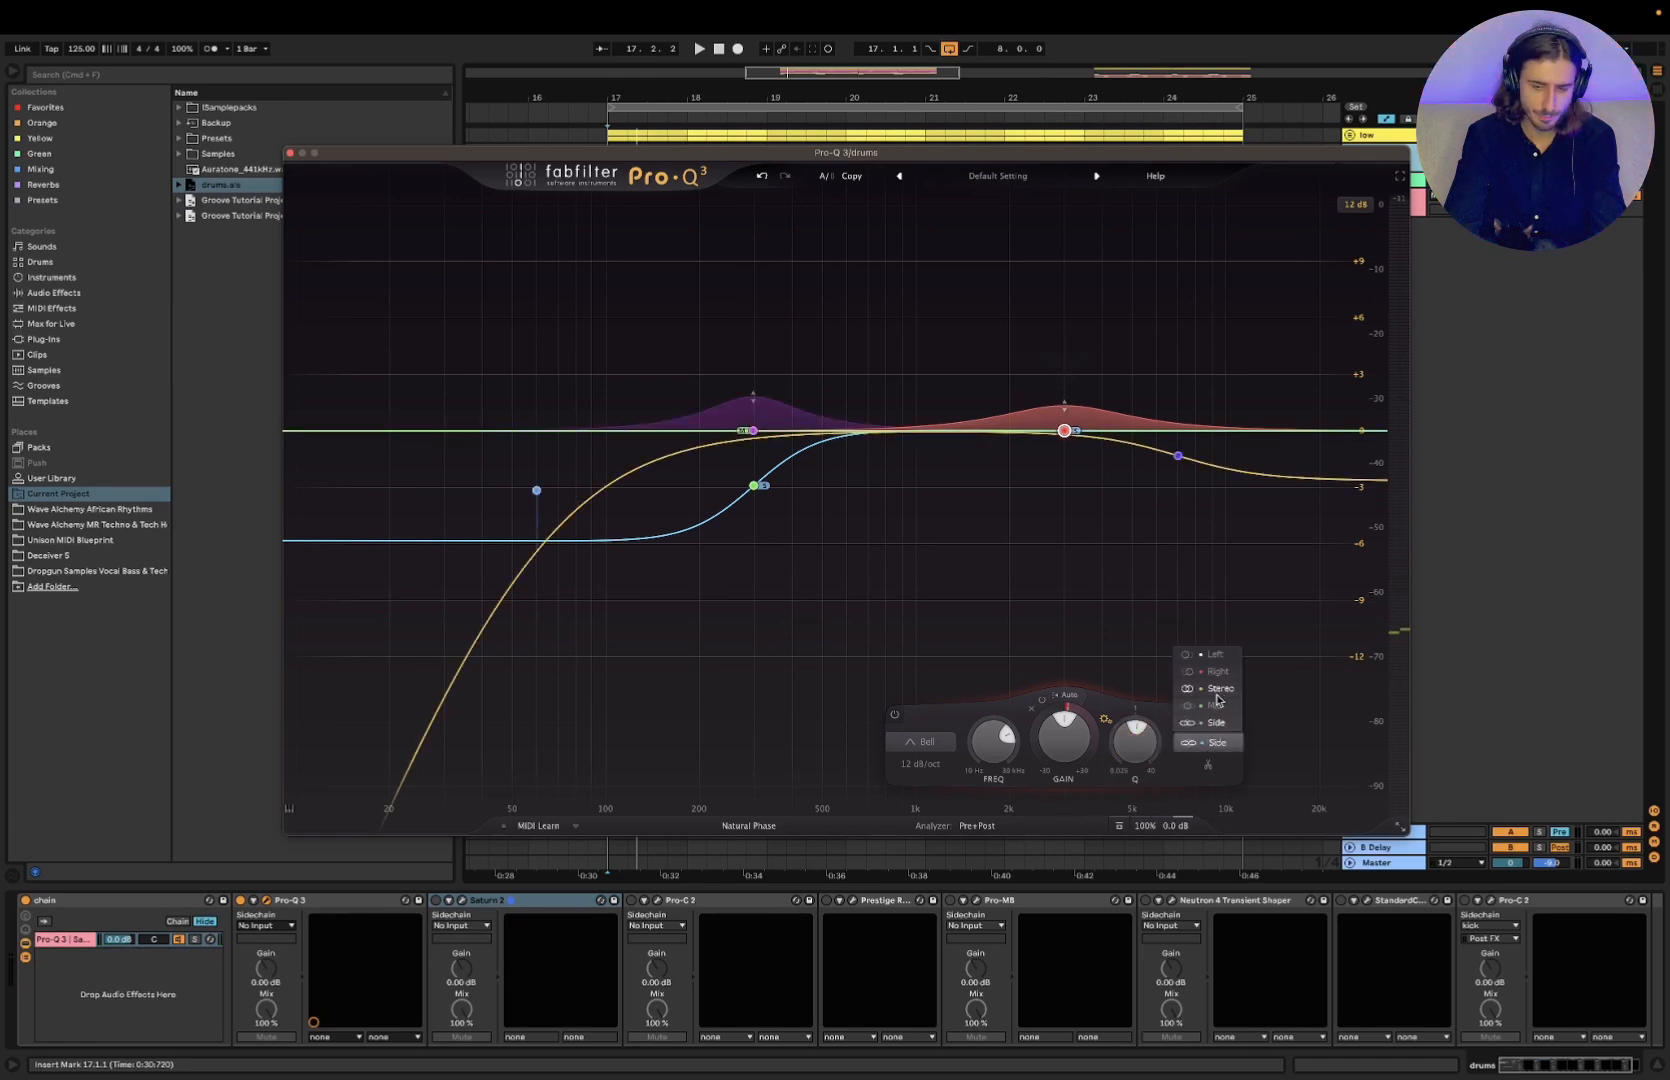
click(1217, 703)
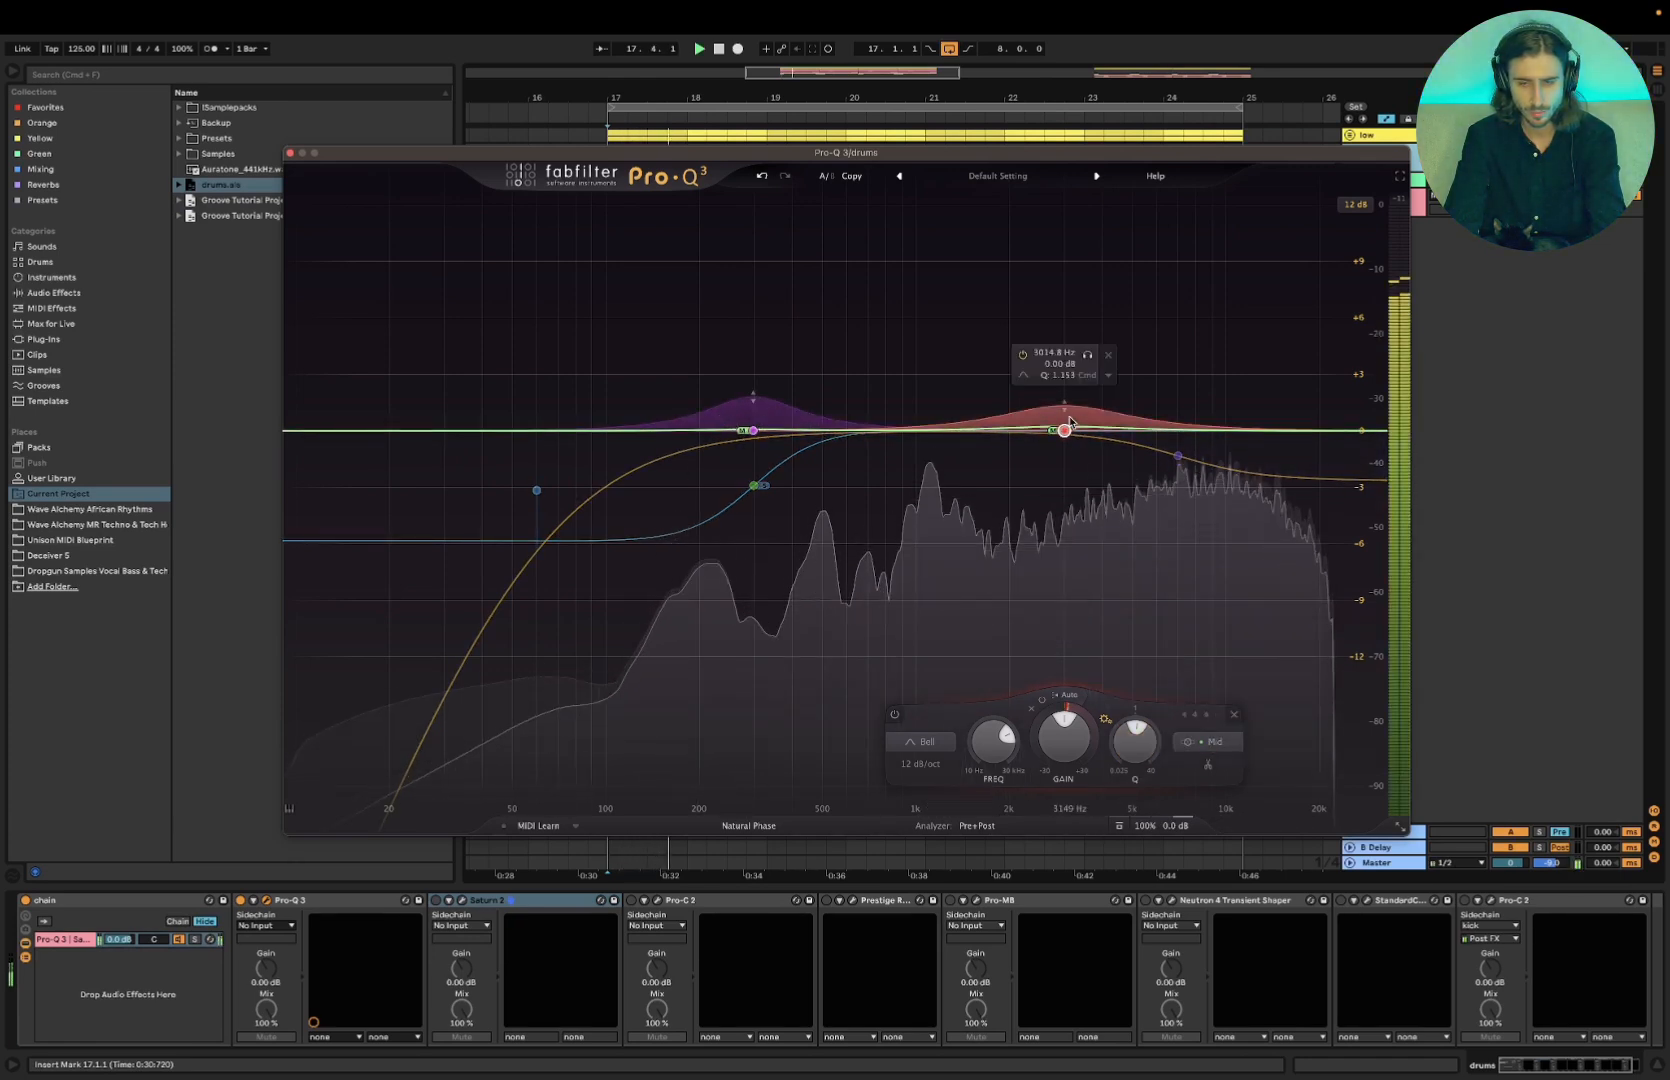
click(1211, 742)
click(1211, 726)
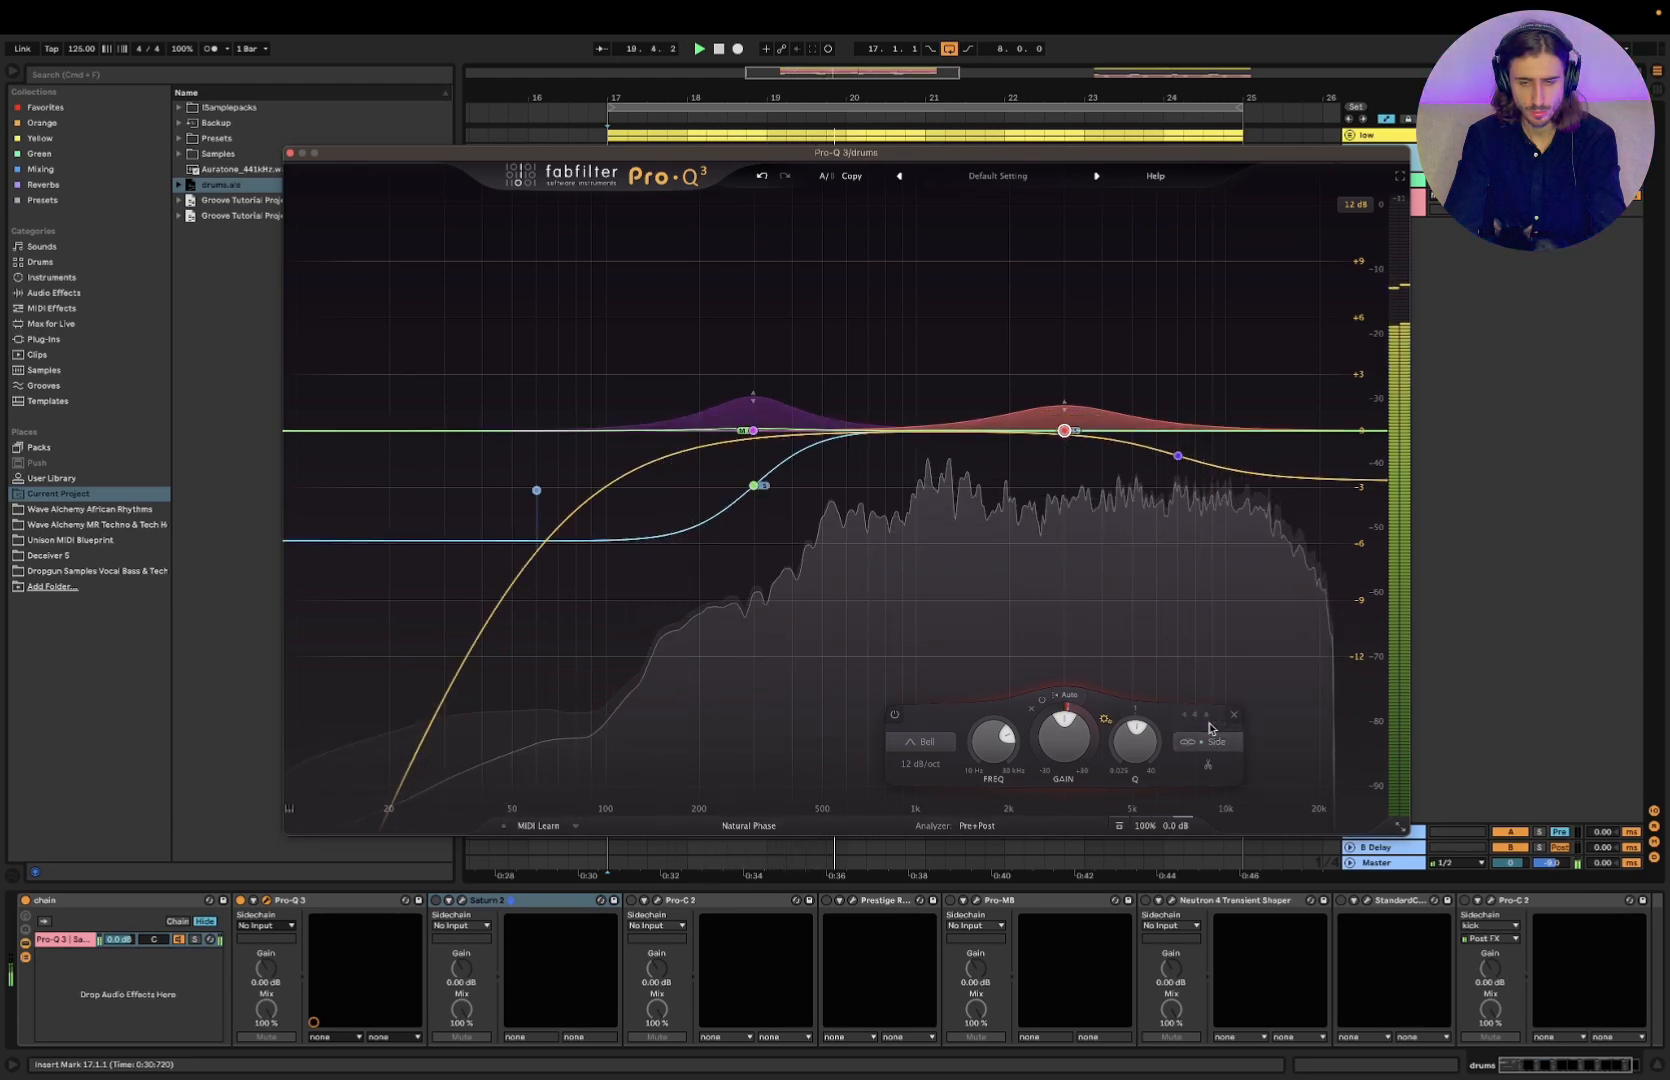
click(1214, 741)
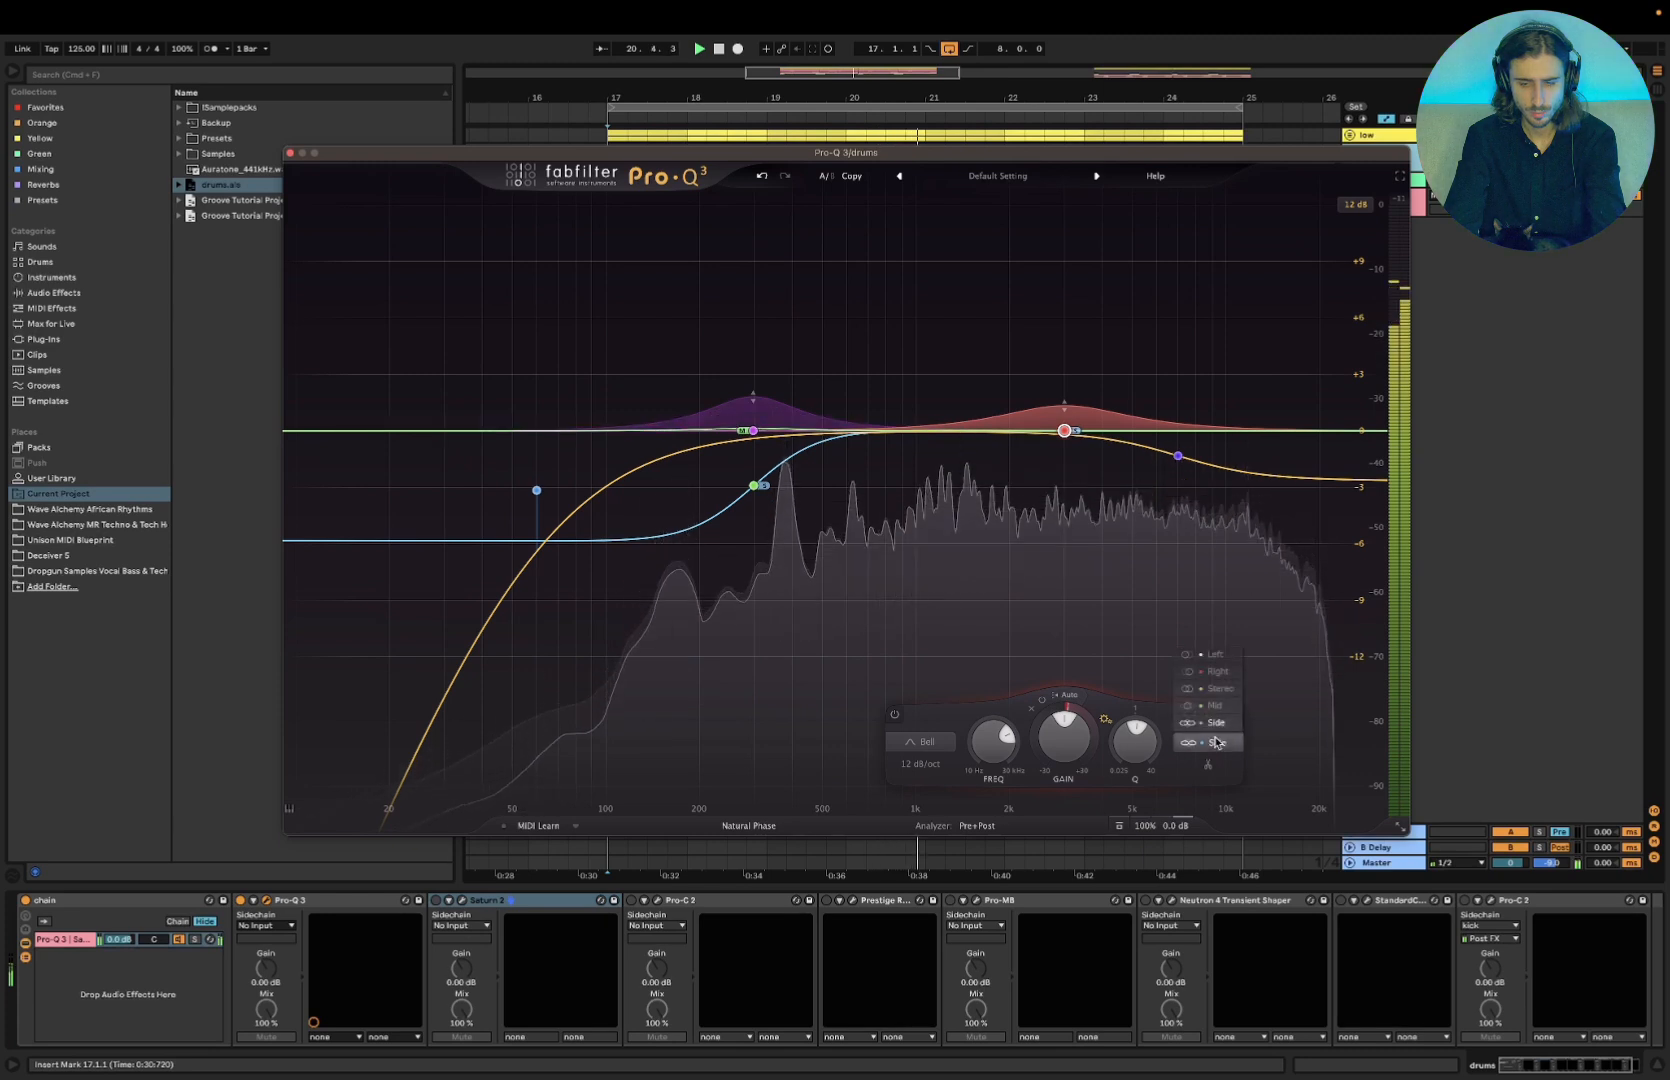
click(1214, 705)
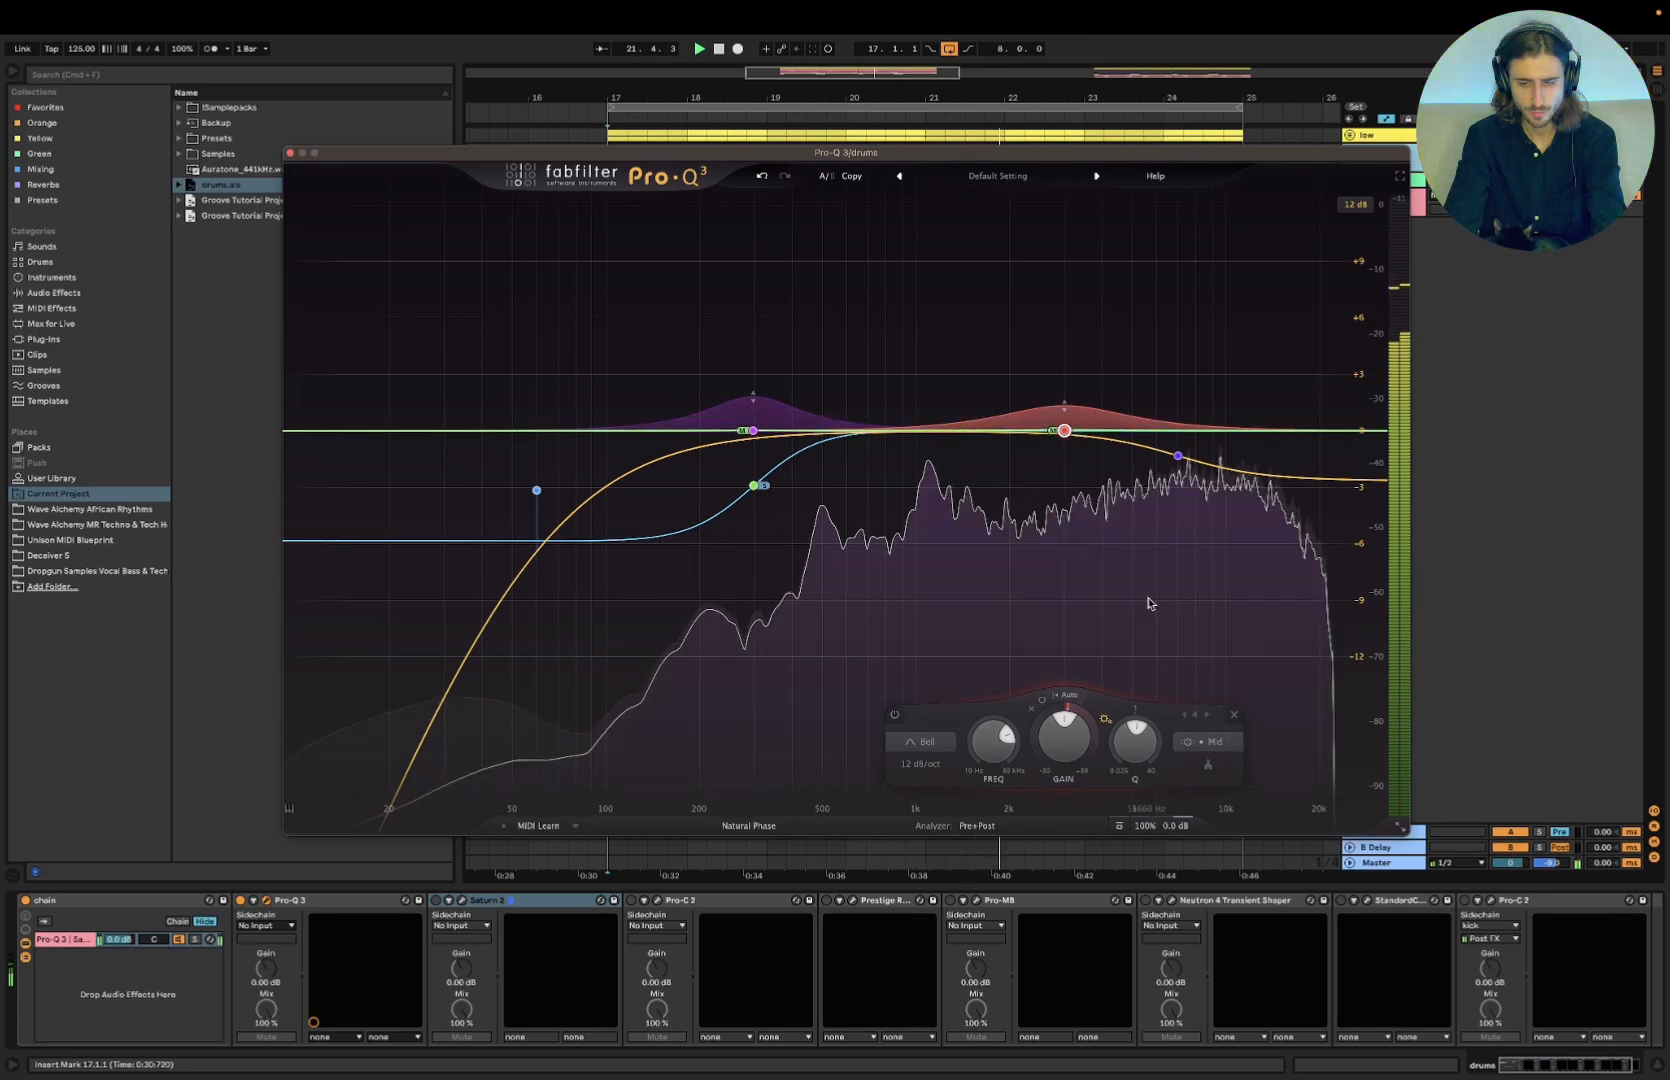
mouse_move(1065, 410)
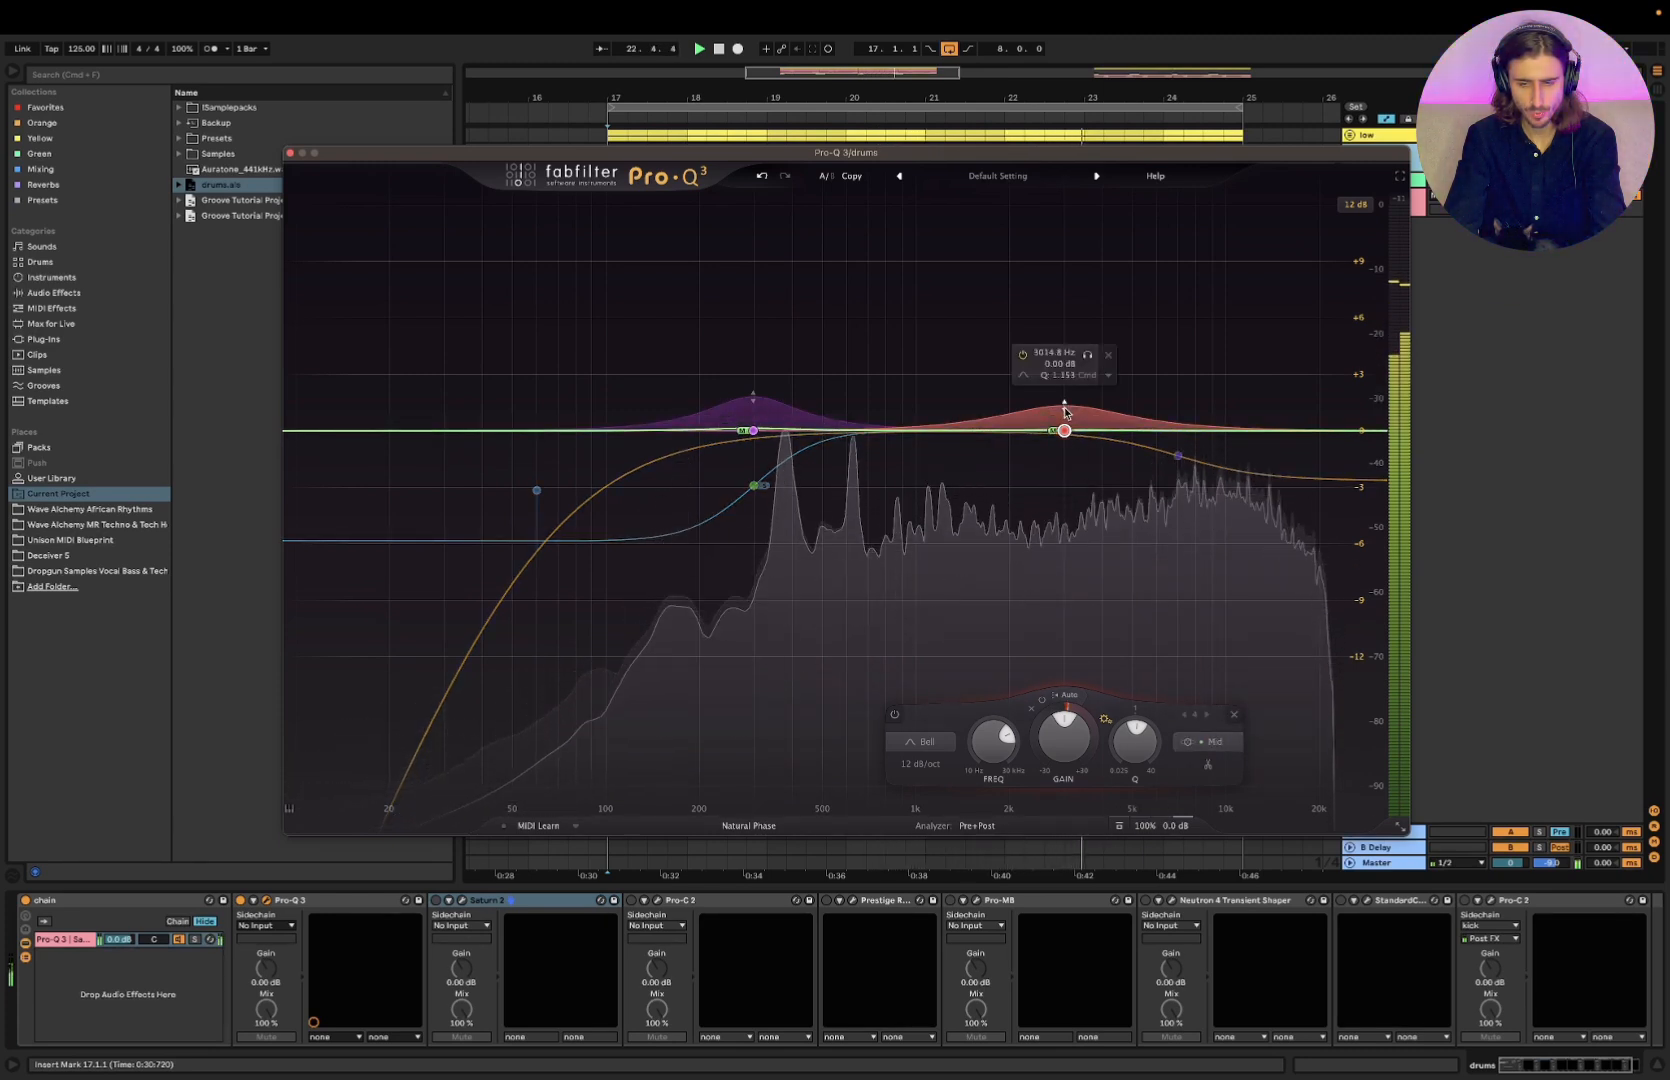
key(space)
mouse_move(1137, 728)
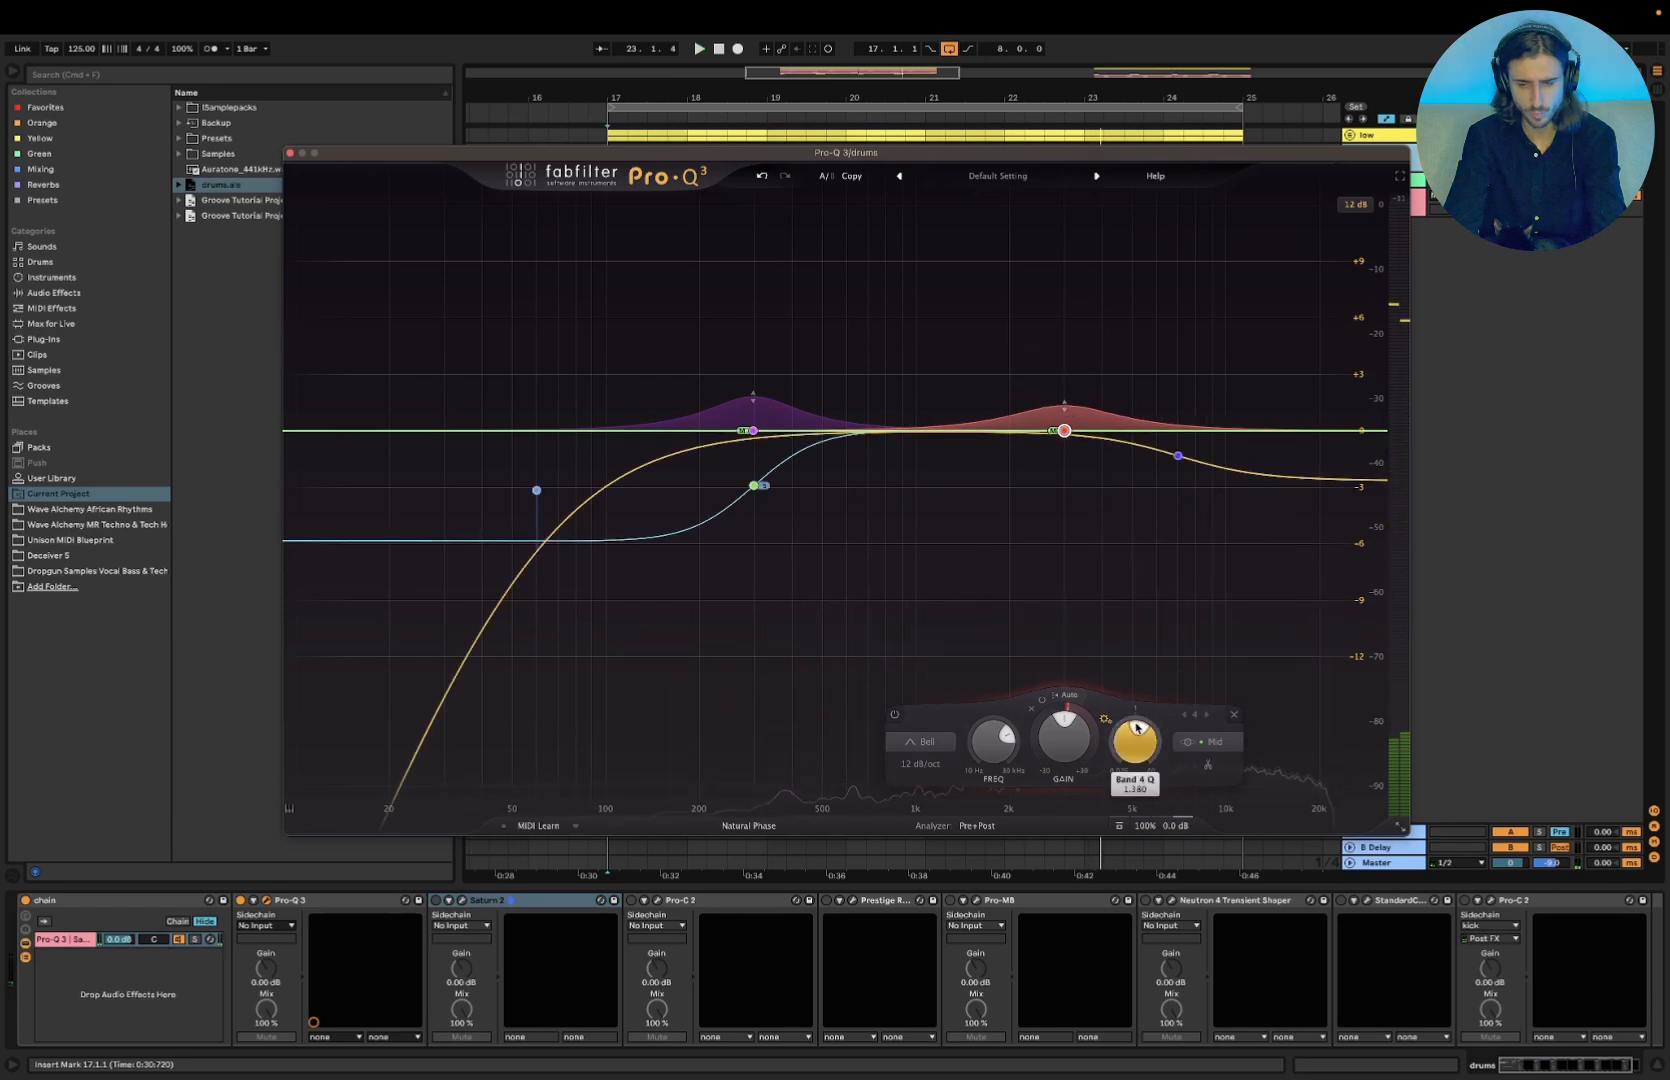
Raise the drums EQ's 7 kHz high shelf very slightly during playback, and close the EQ window
key(space)
mouse_move(1180, 459)
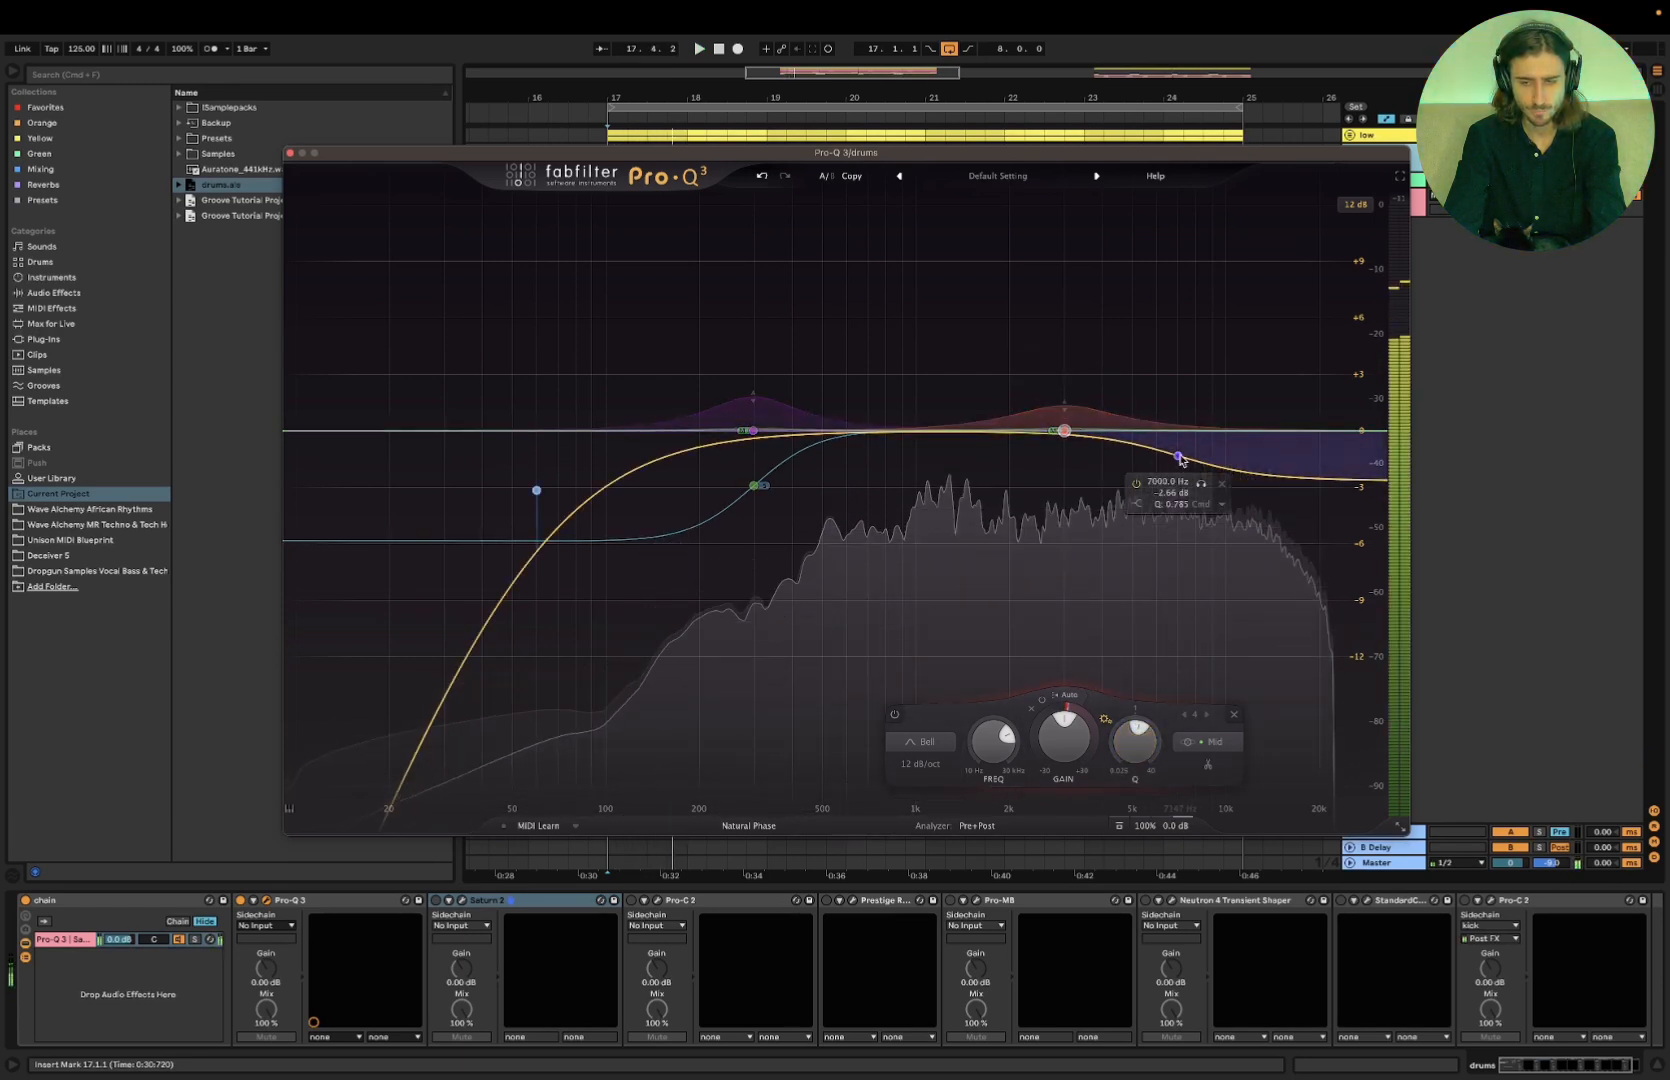
drag(1180, 459, 1179, 455)
key(space)
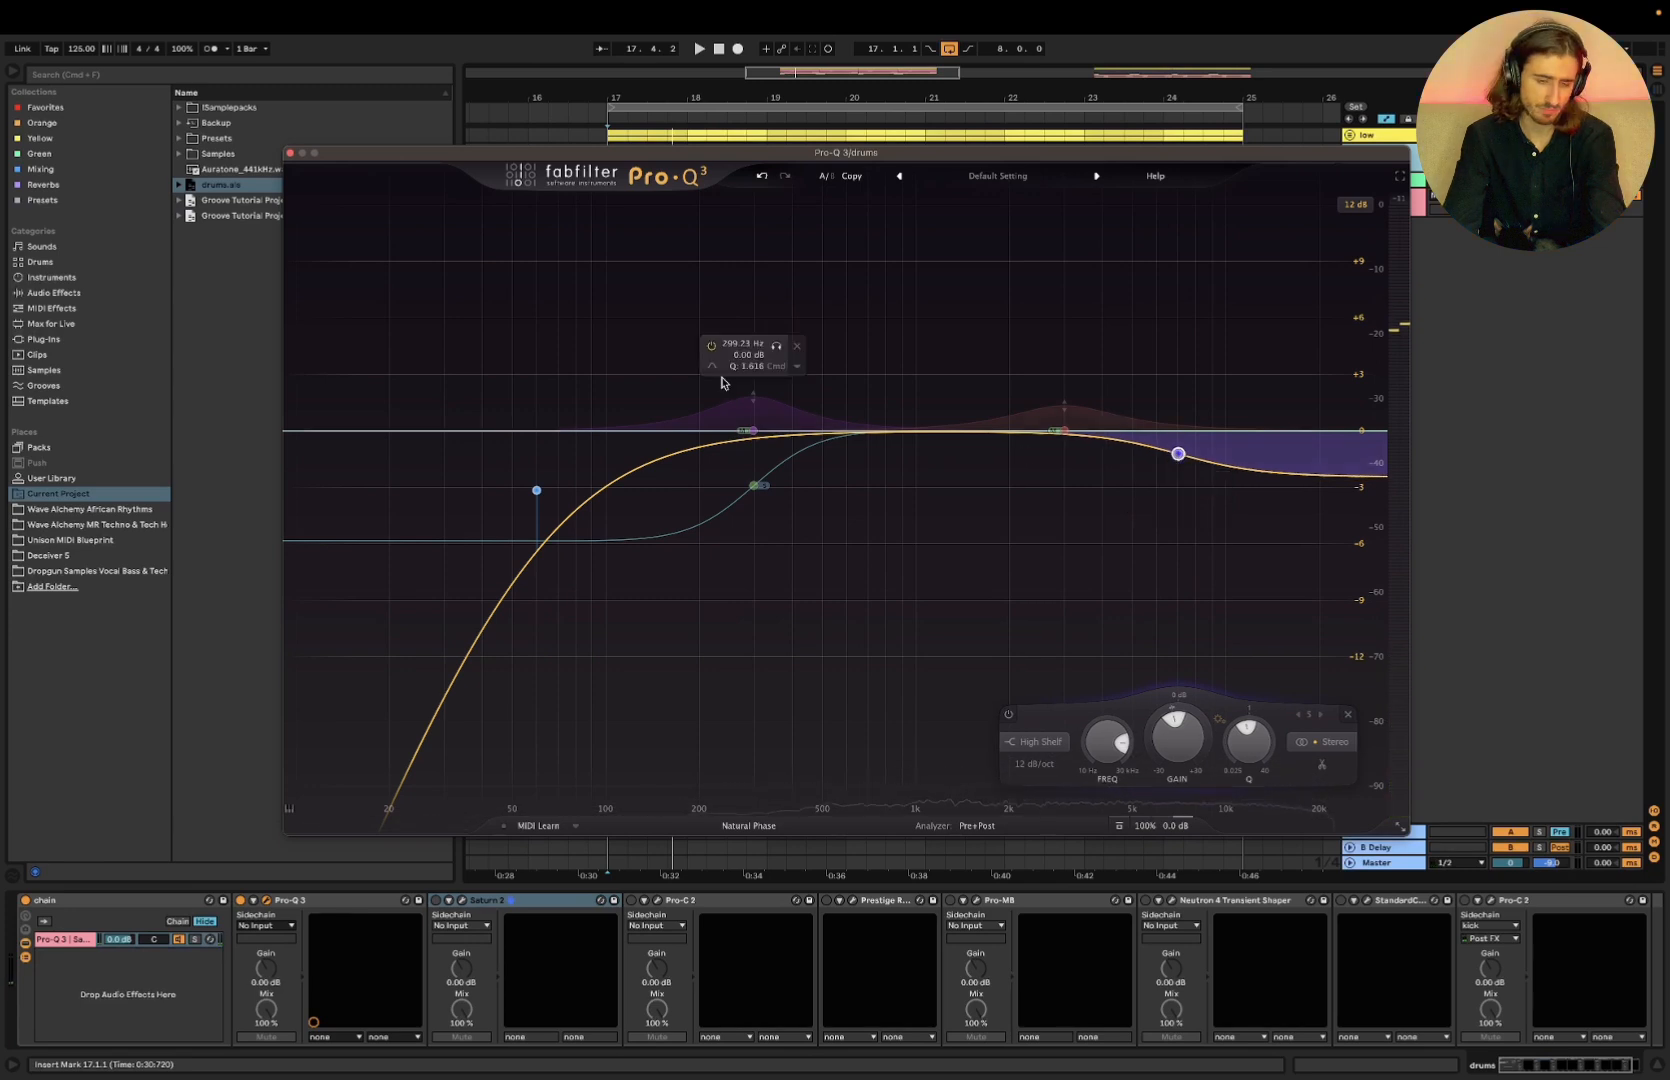
click(290, 152)
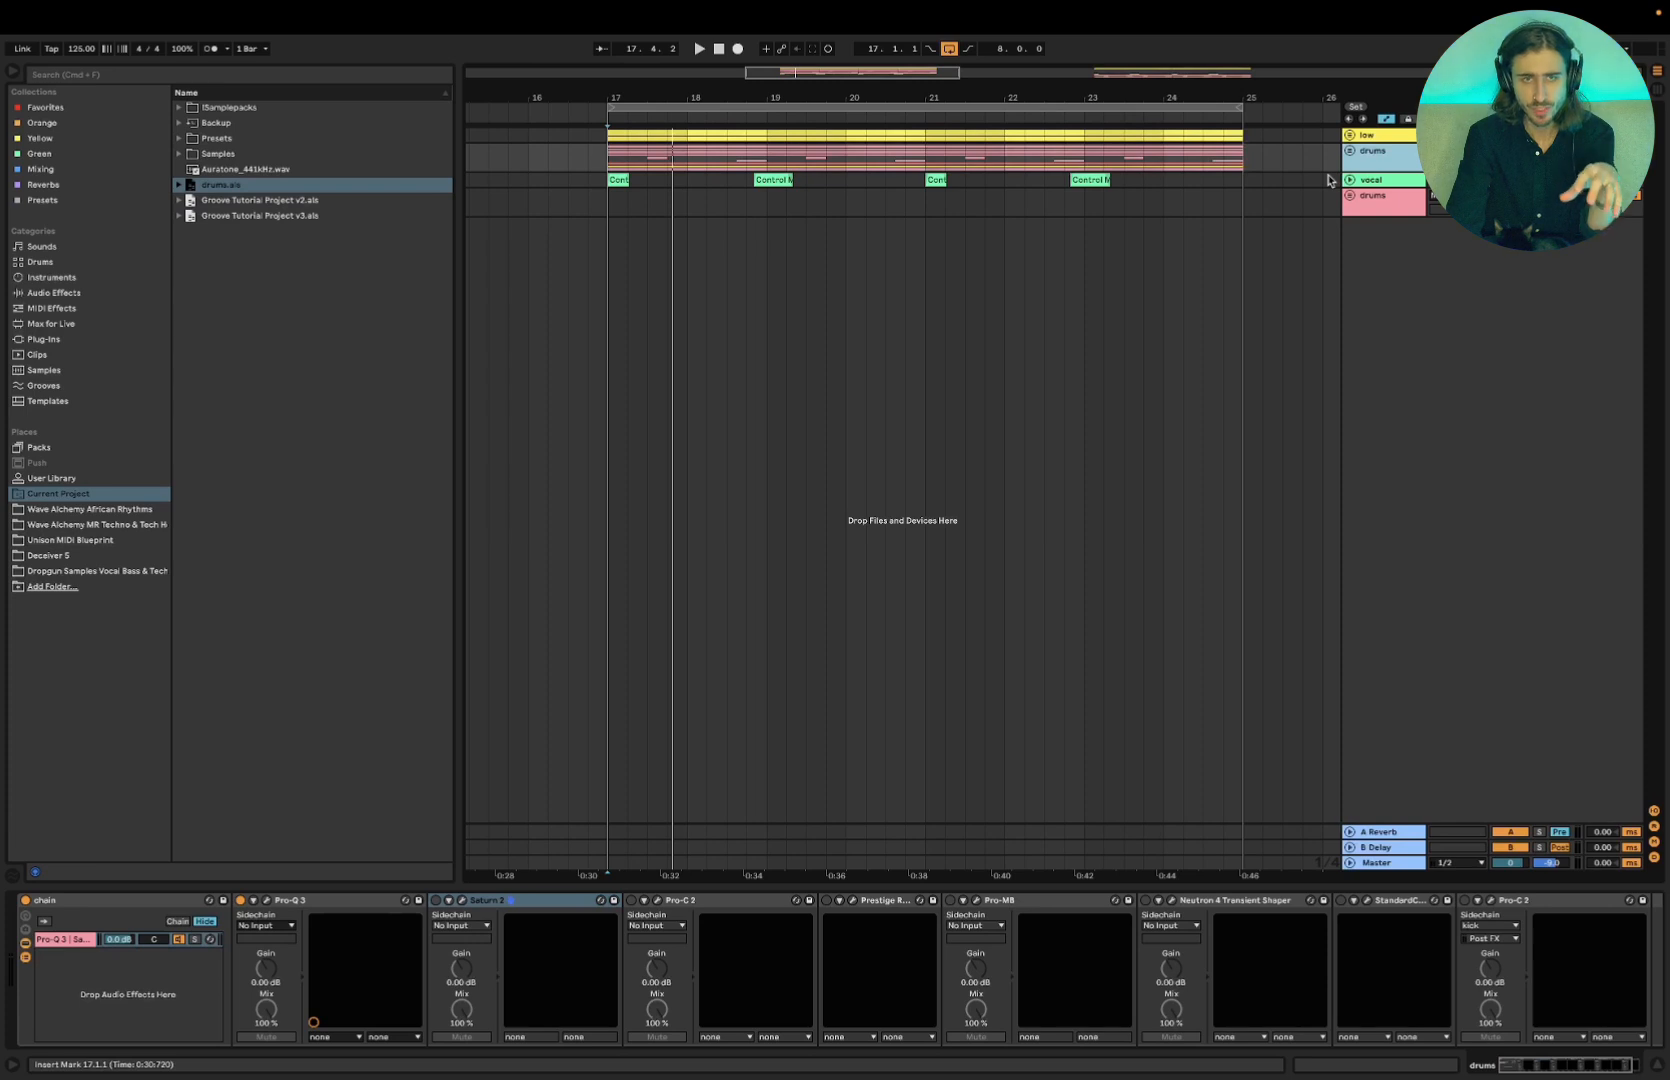
Unfold the drums group, expand and solo the tamb track, and open its Pro-Q 3 clear of the track controls
click(1348, 152)
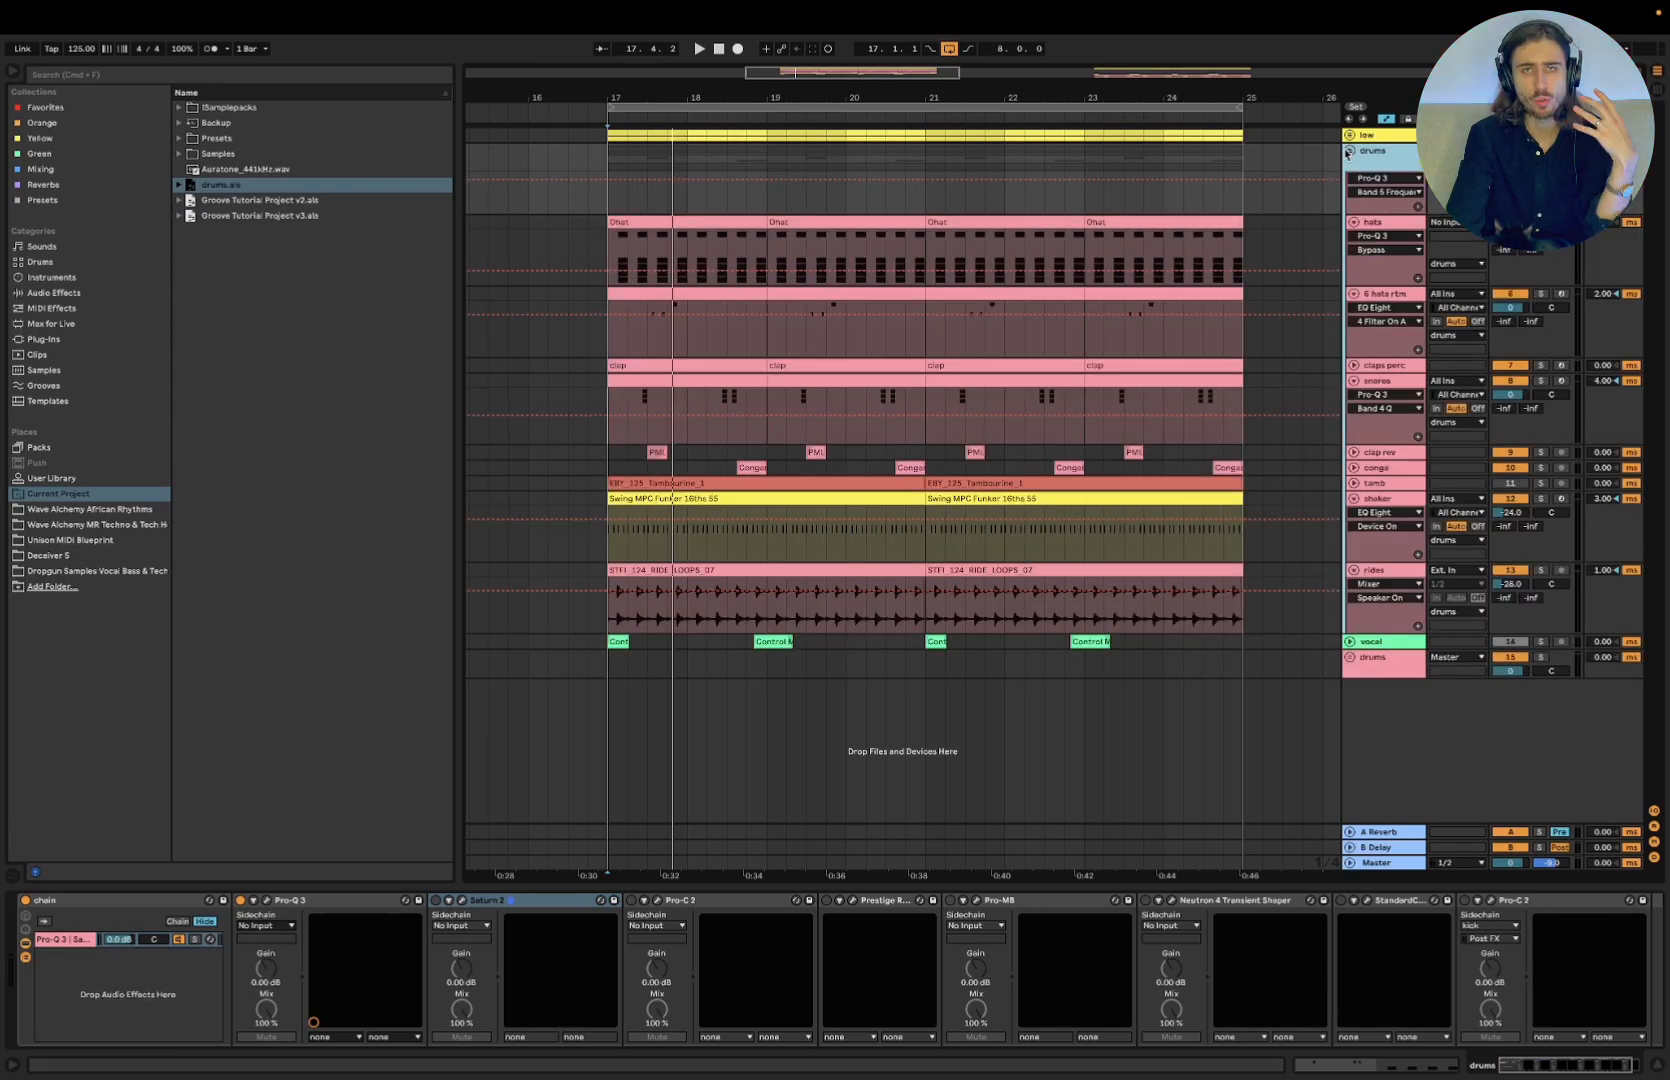
click(1393, 486)
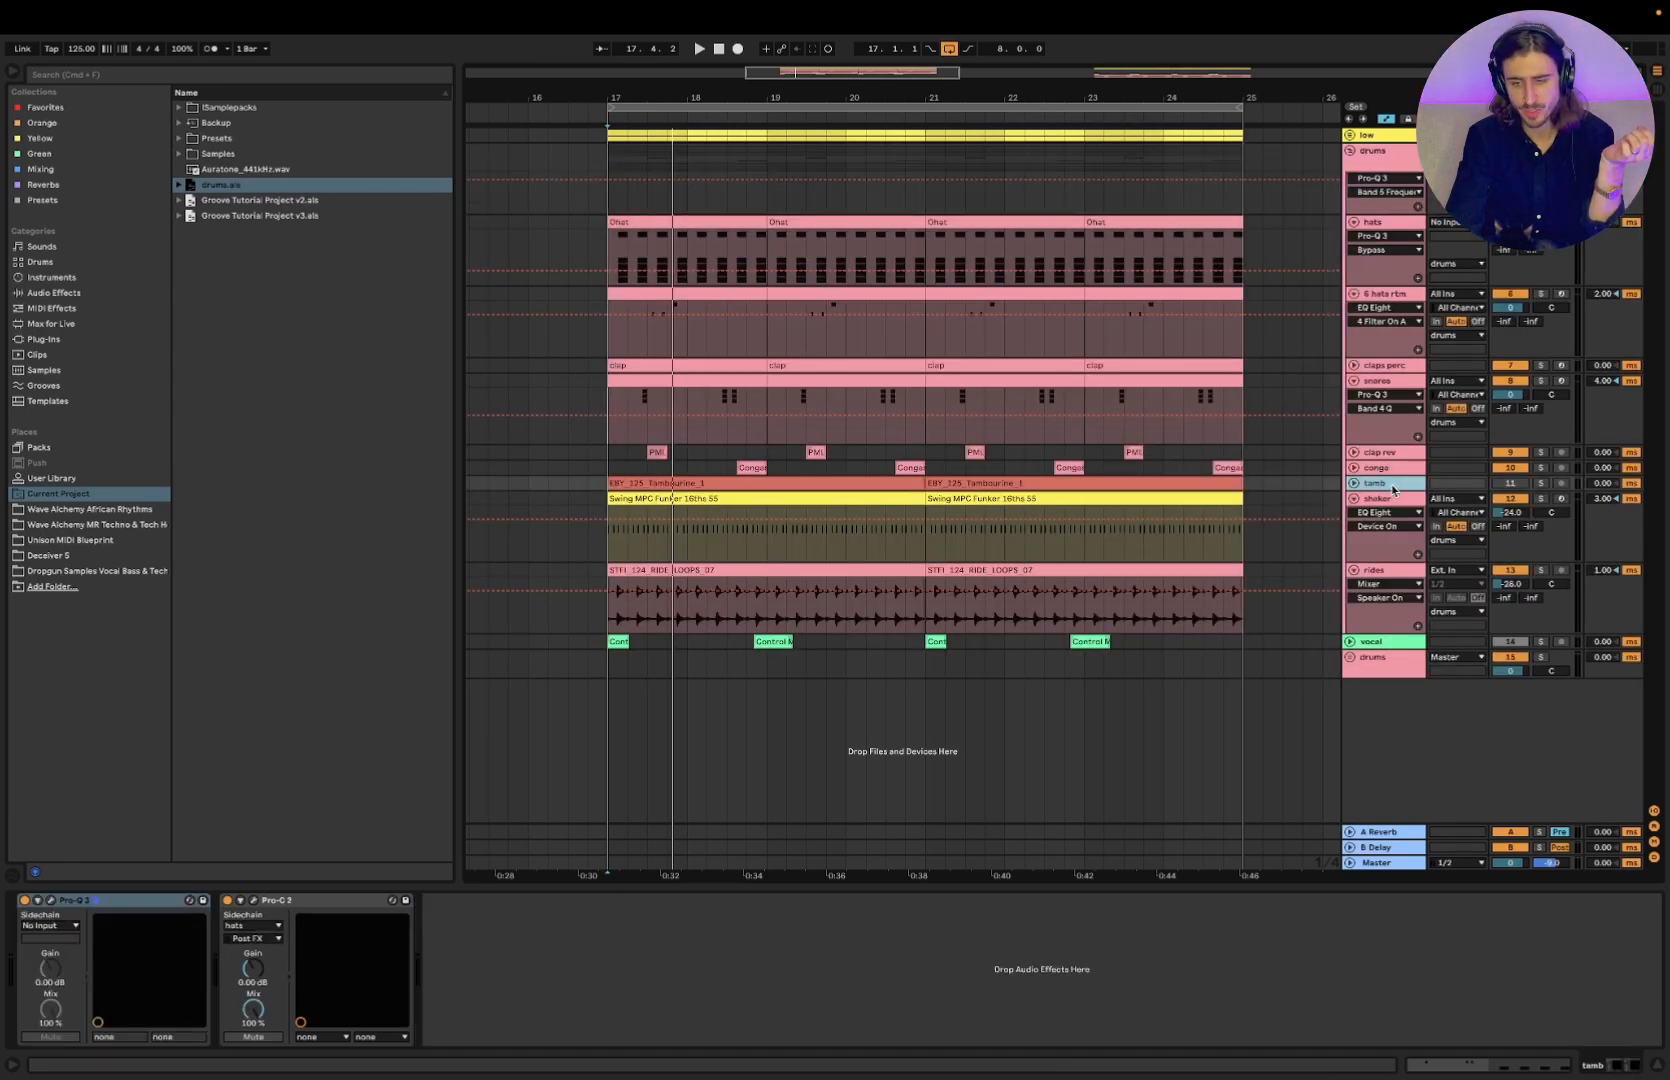
click(1354, 484)
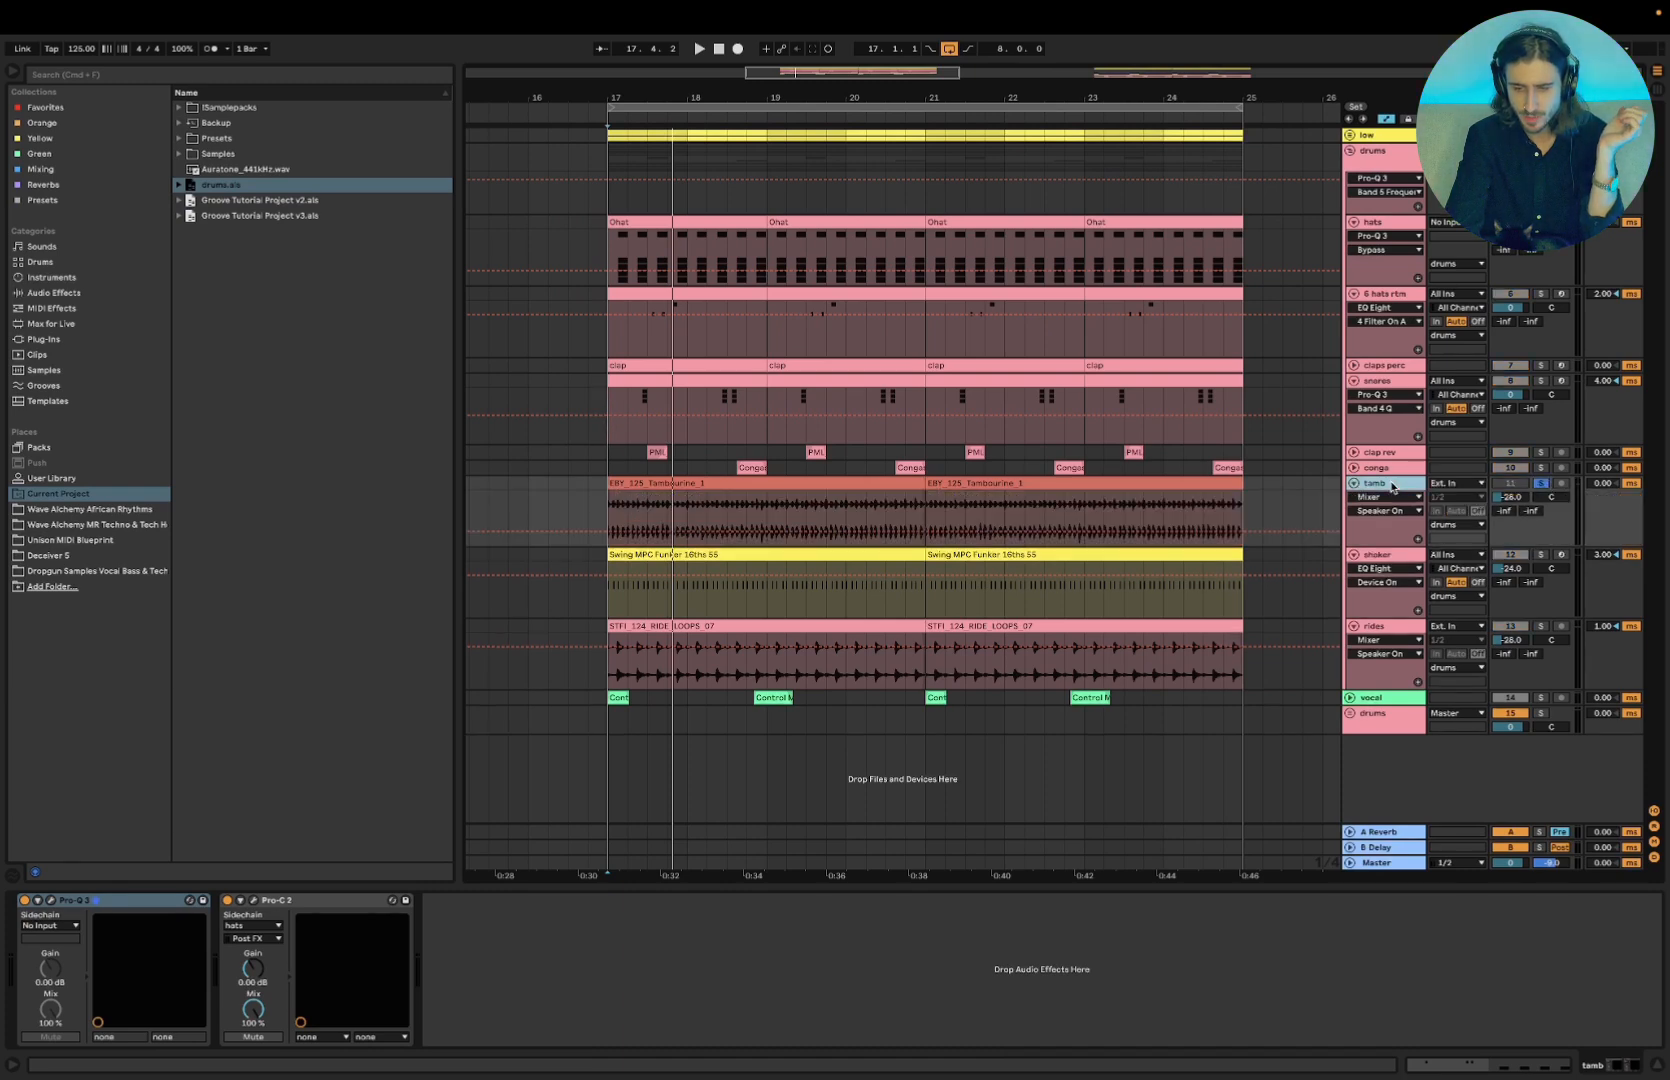
click(49, 901)
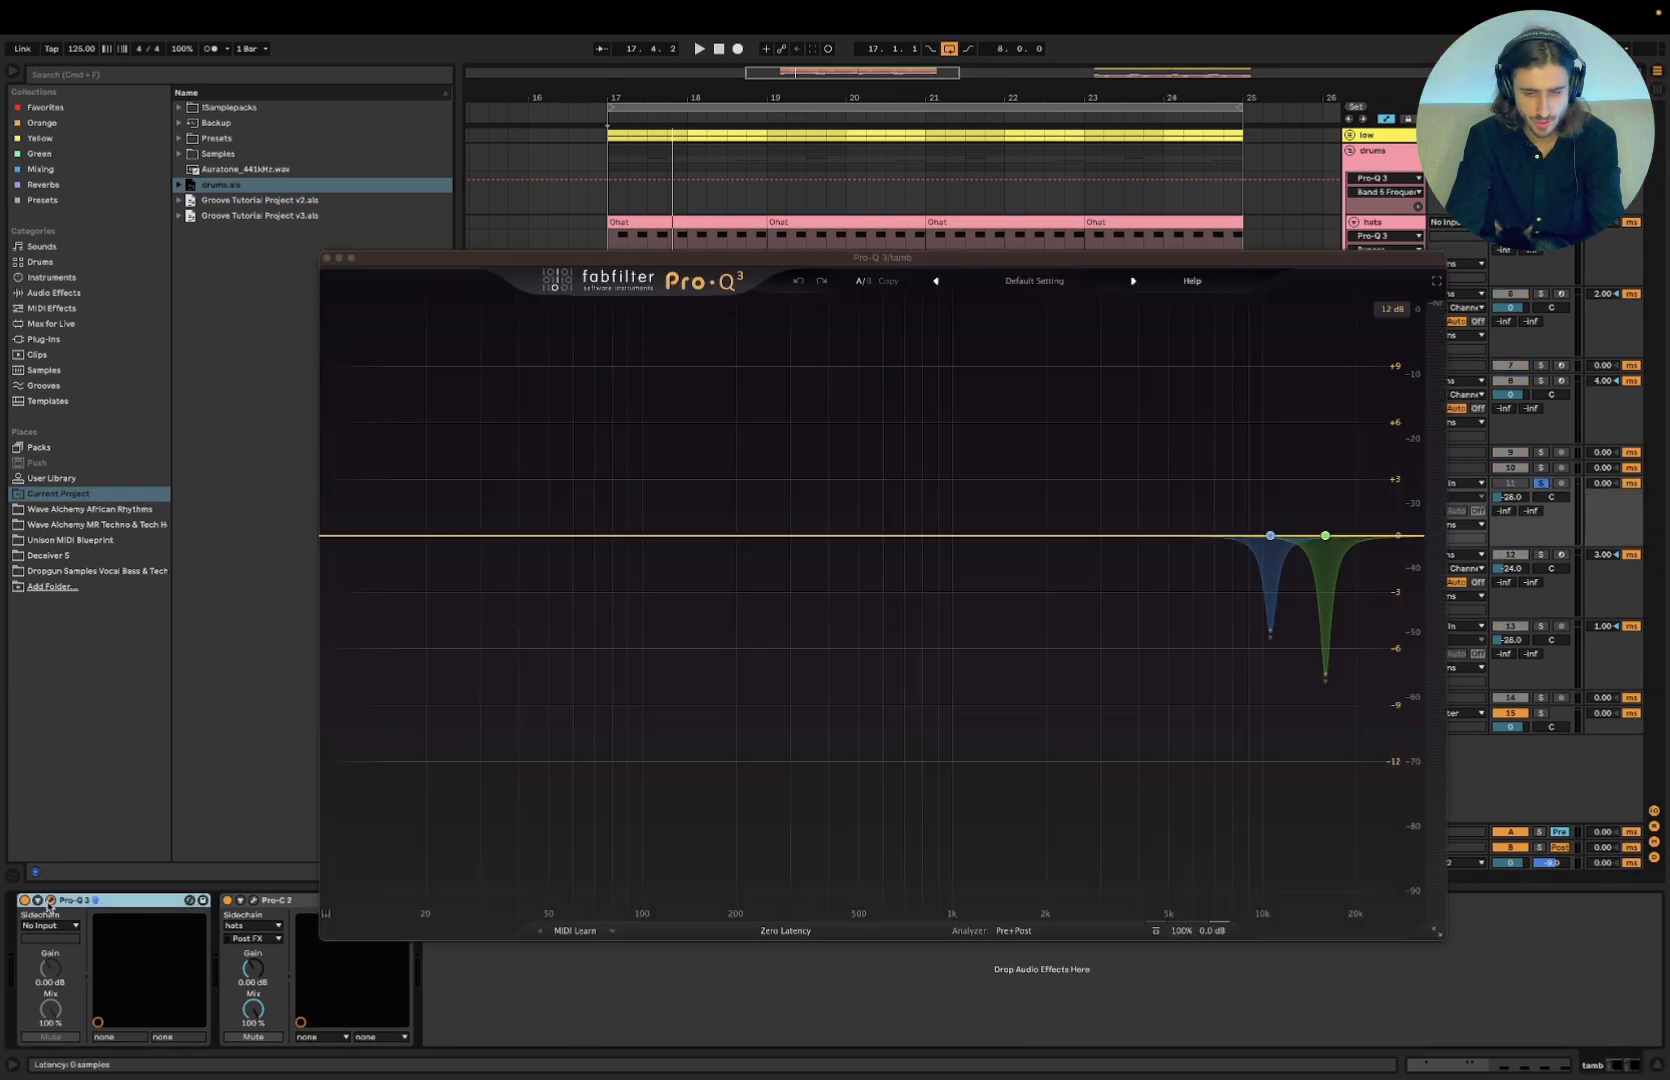
drag(1231, 259, 1070, 258)
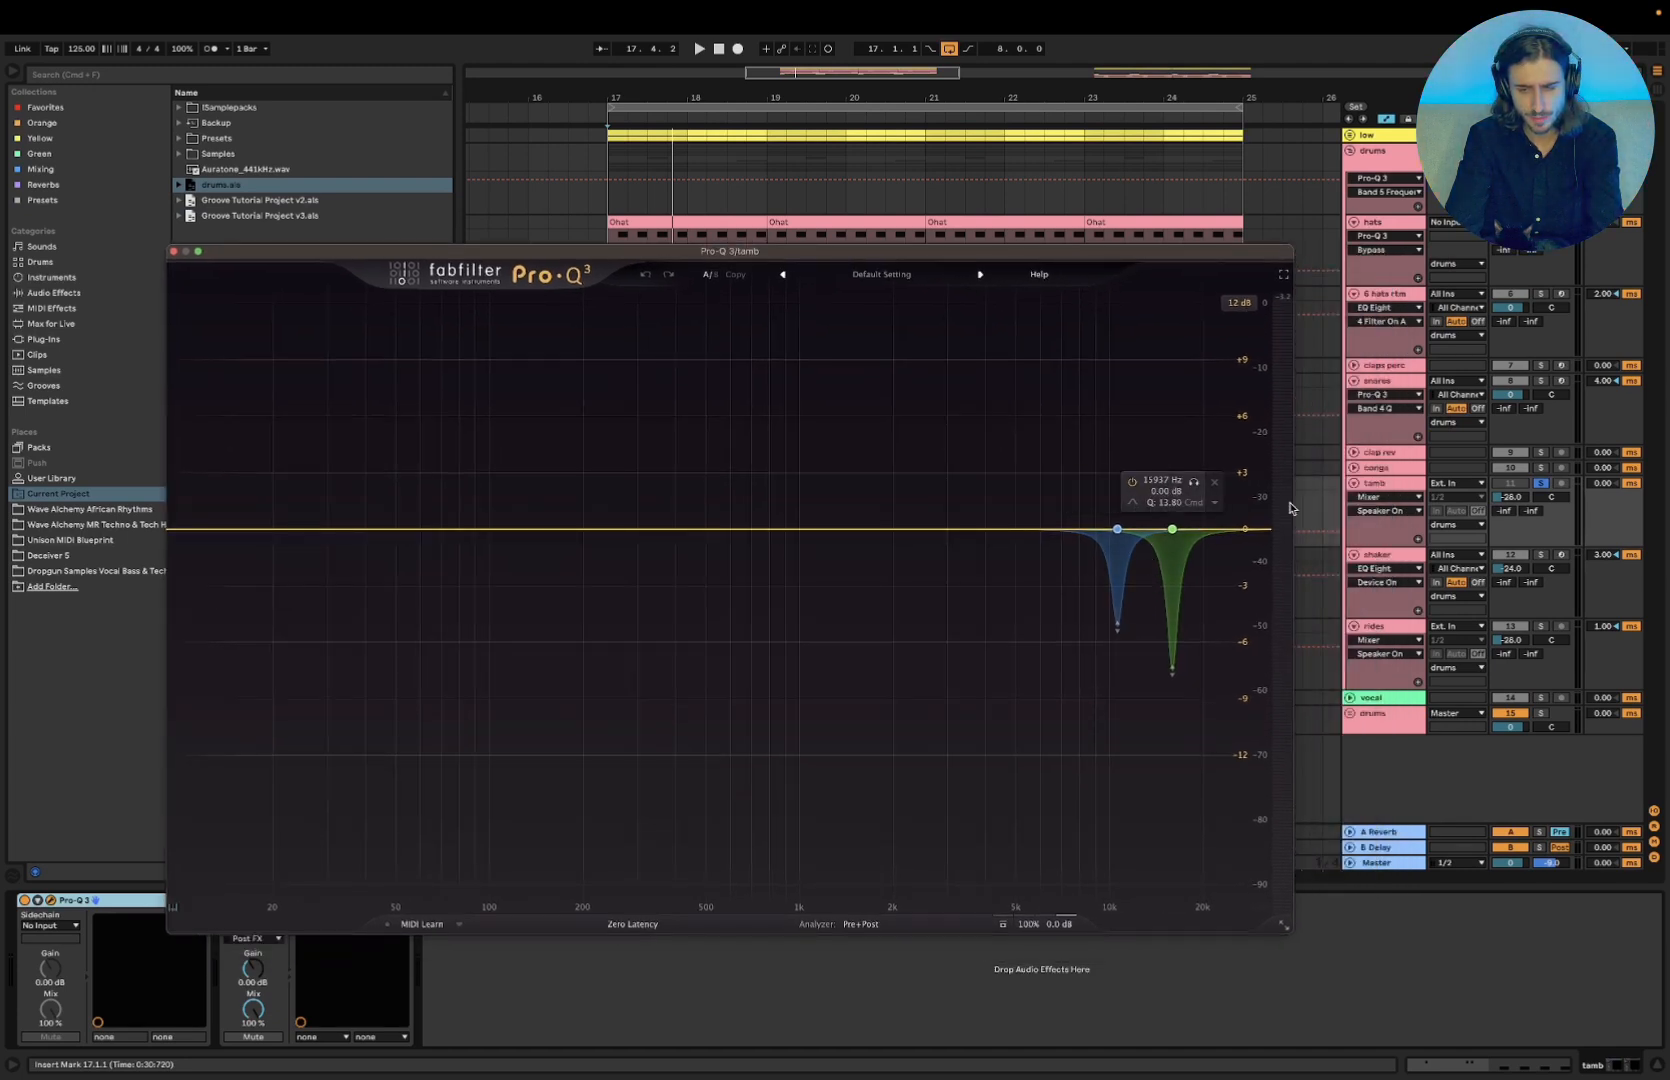
Compare the soloed tambourine loop with its Pro-Q 3 active and bypassed, leaving the EQ active, and close its window
key(space)
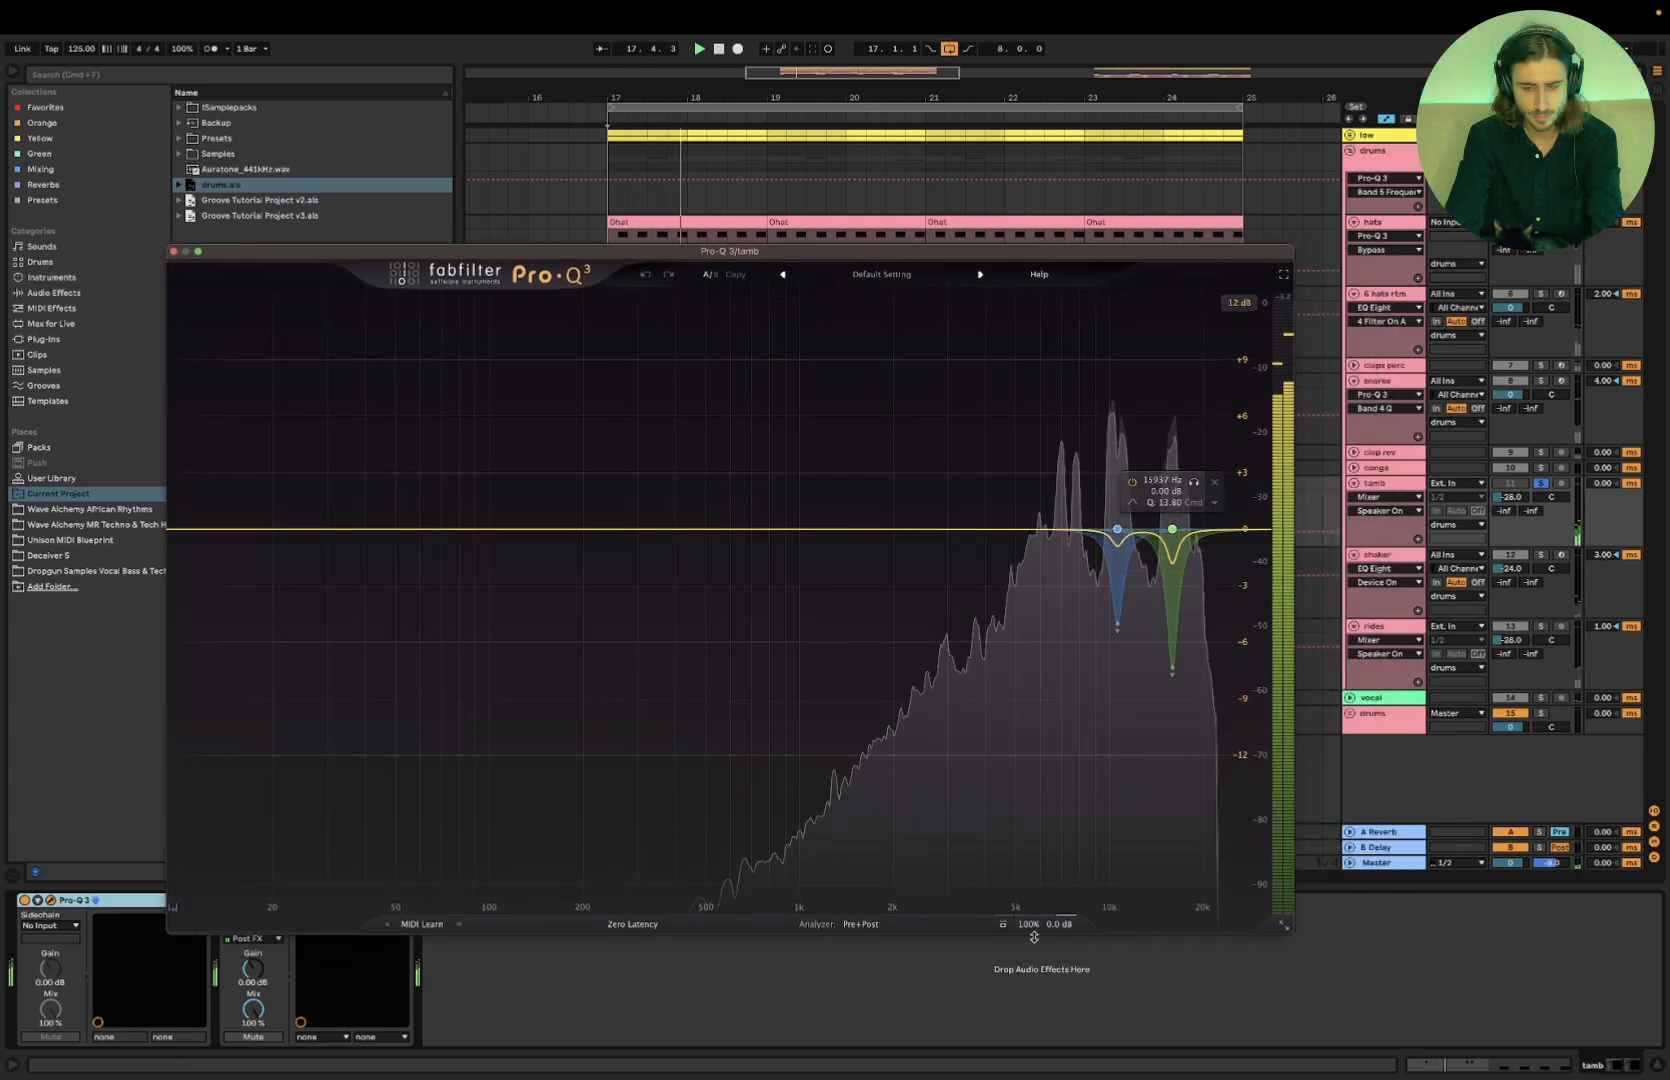
click(1001, 925)
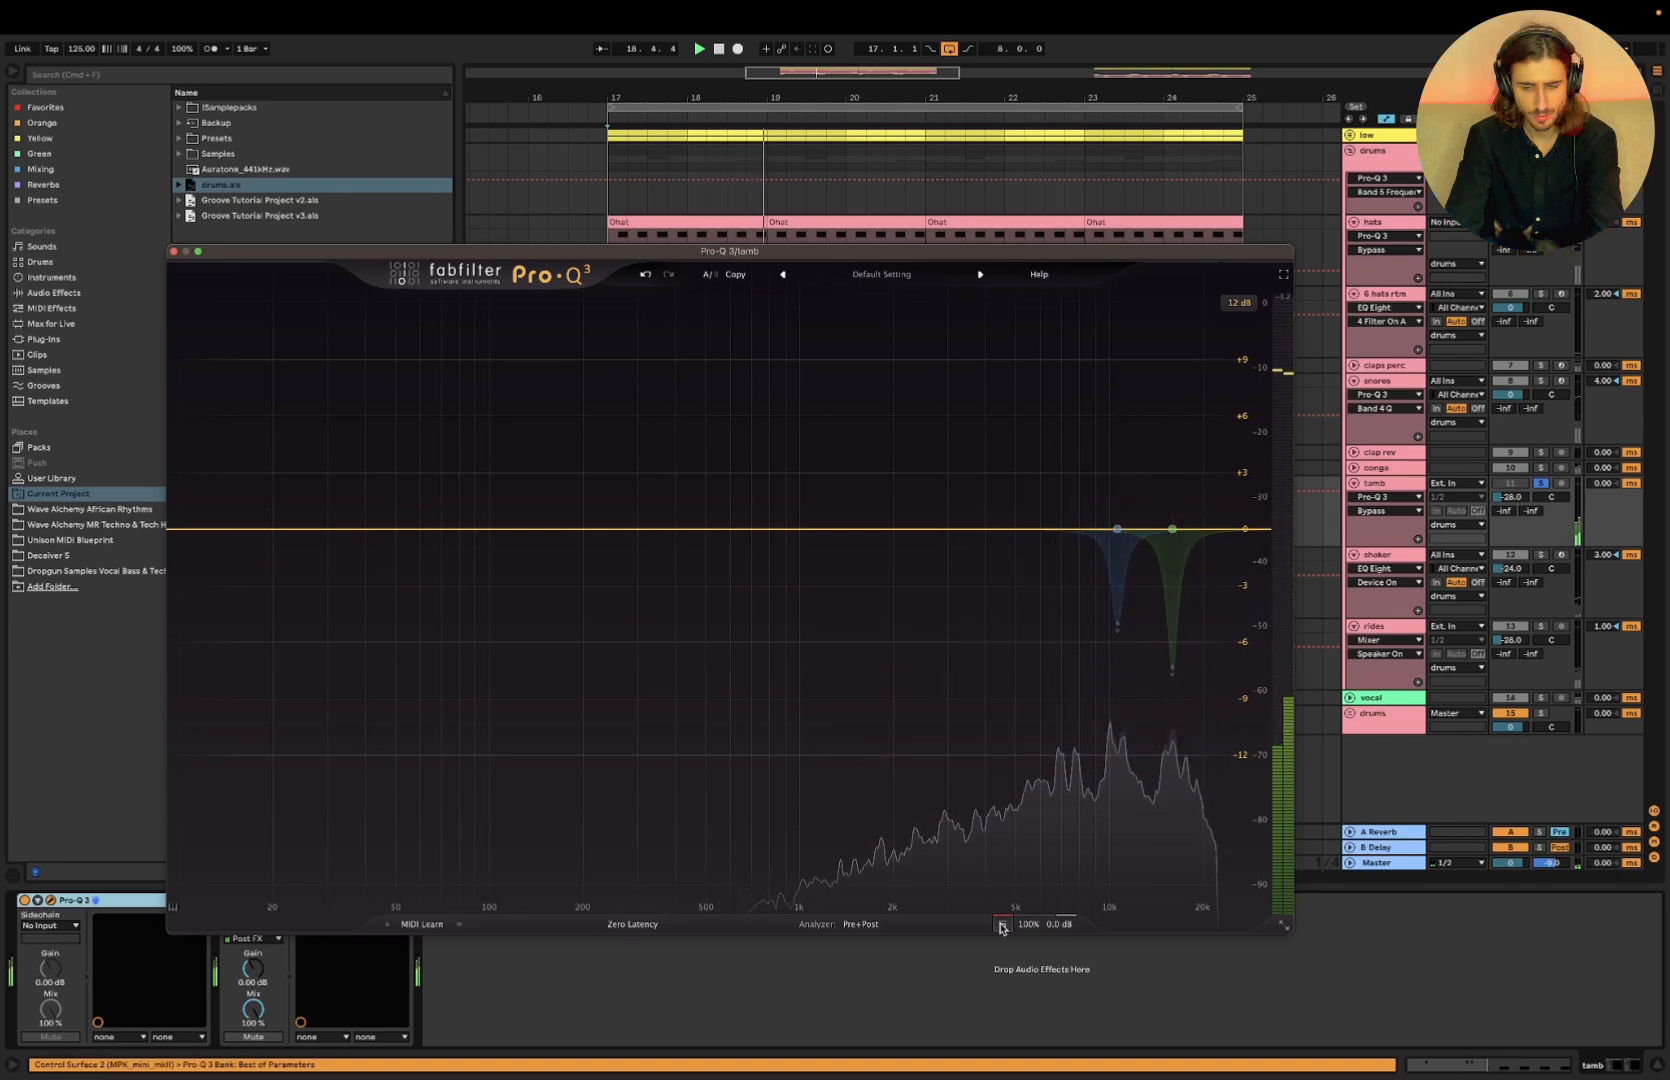
click(1001, 925)
key(space)
key(space)
key(space)
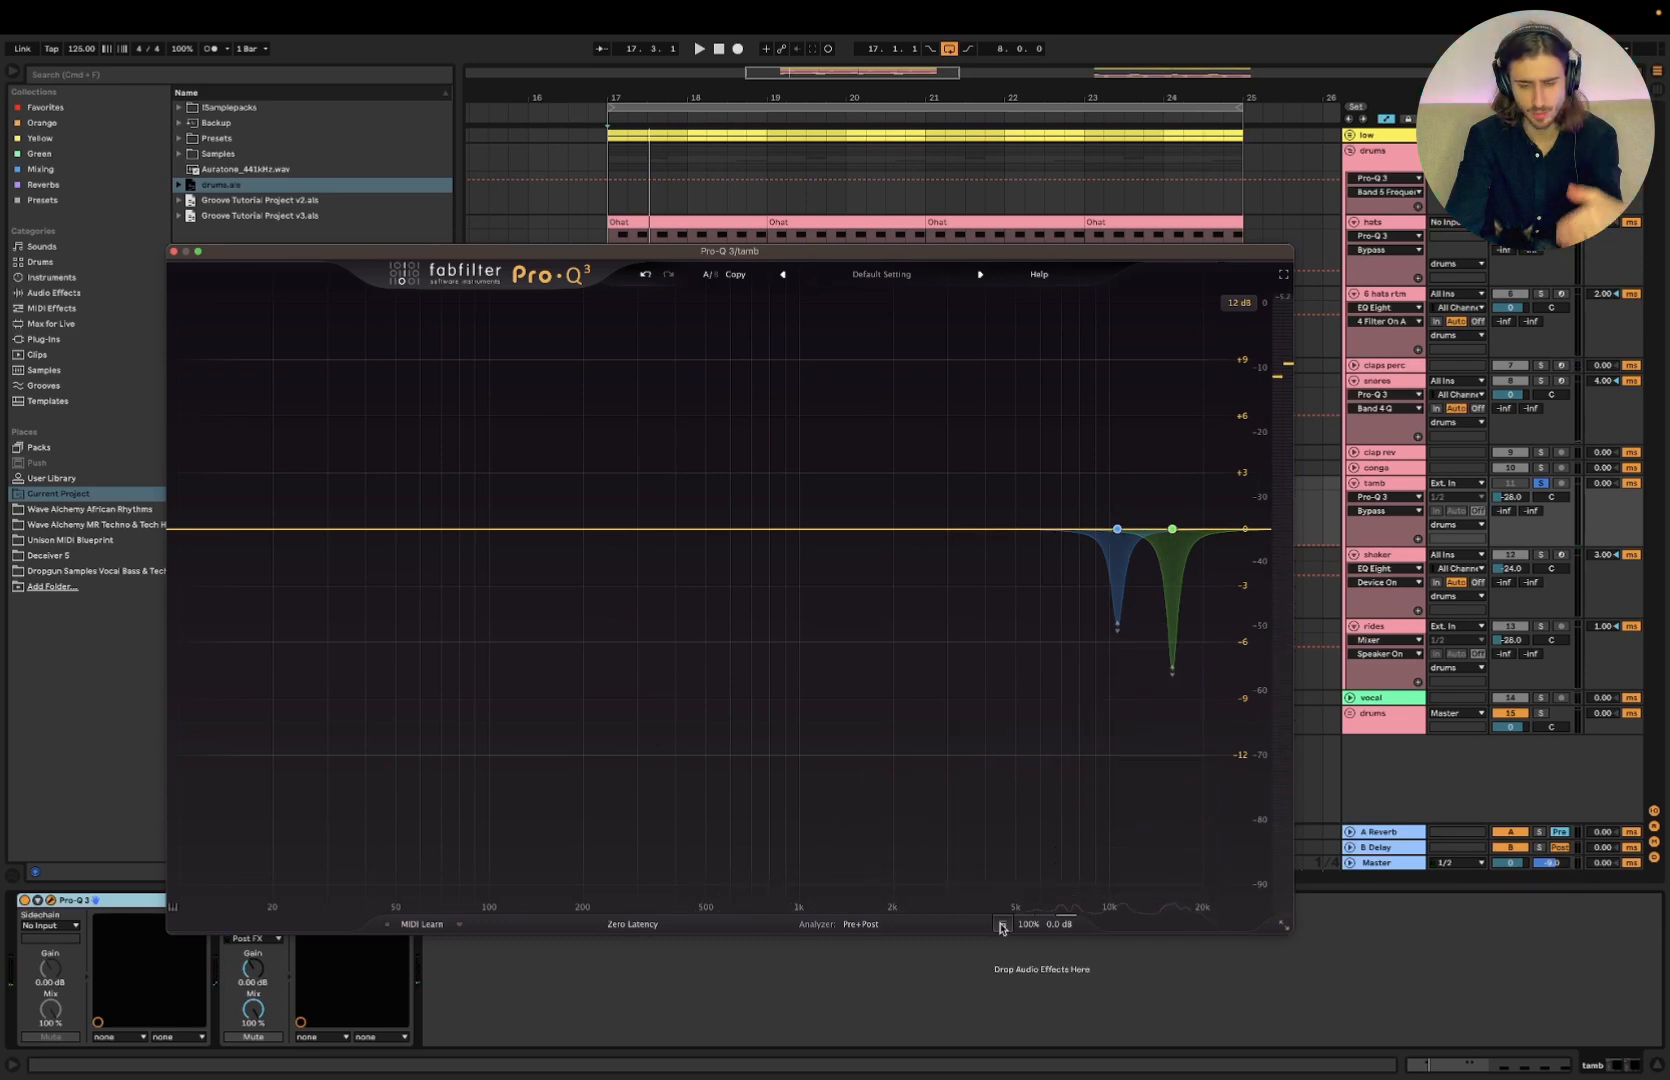
click(174, 252)
Switch to Keynote, present the "Individual EQ Example" slide, and exit the slideshow
key(super+Tab)
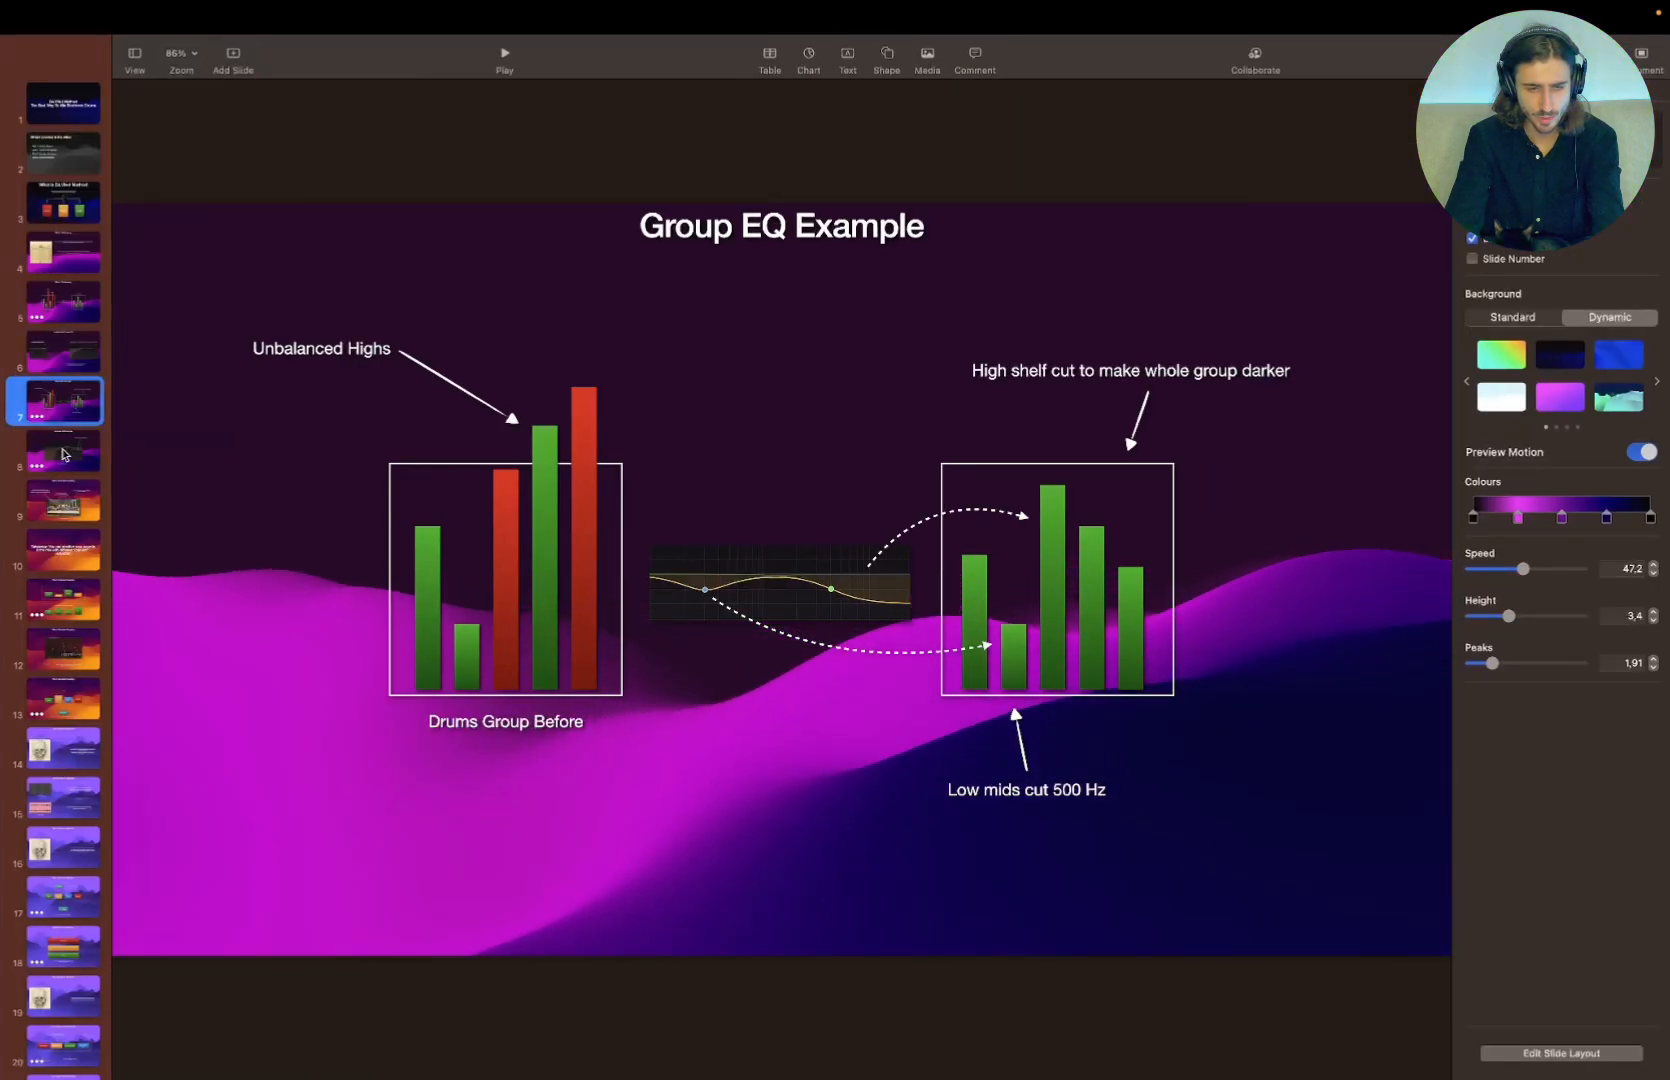
click(62, 454)
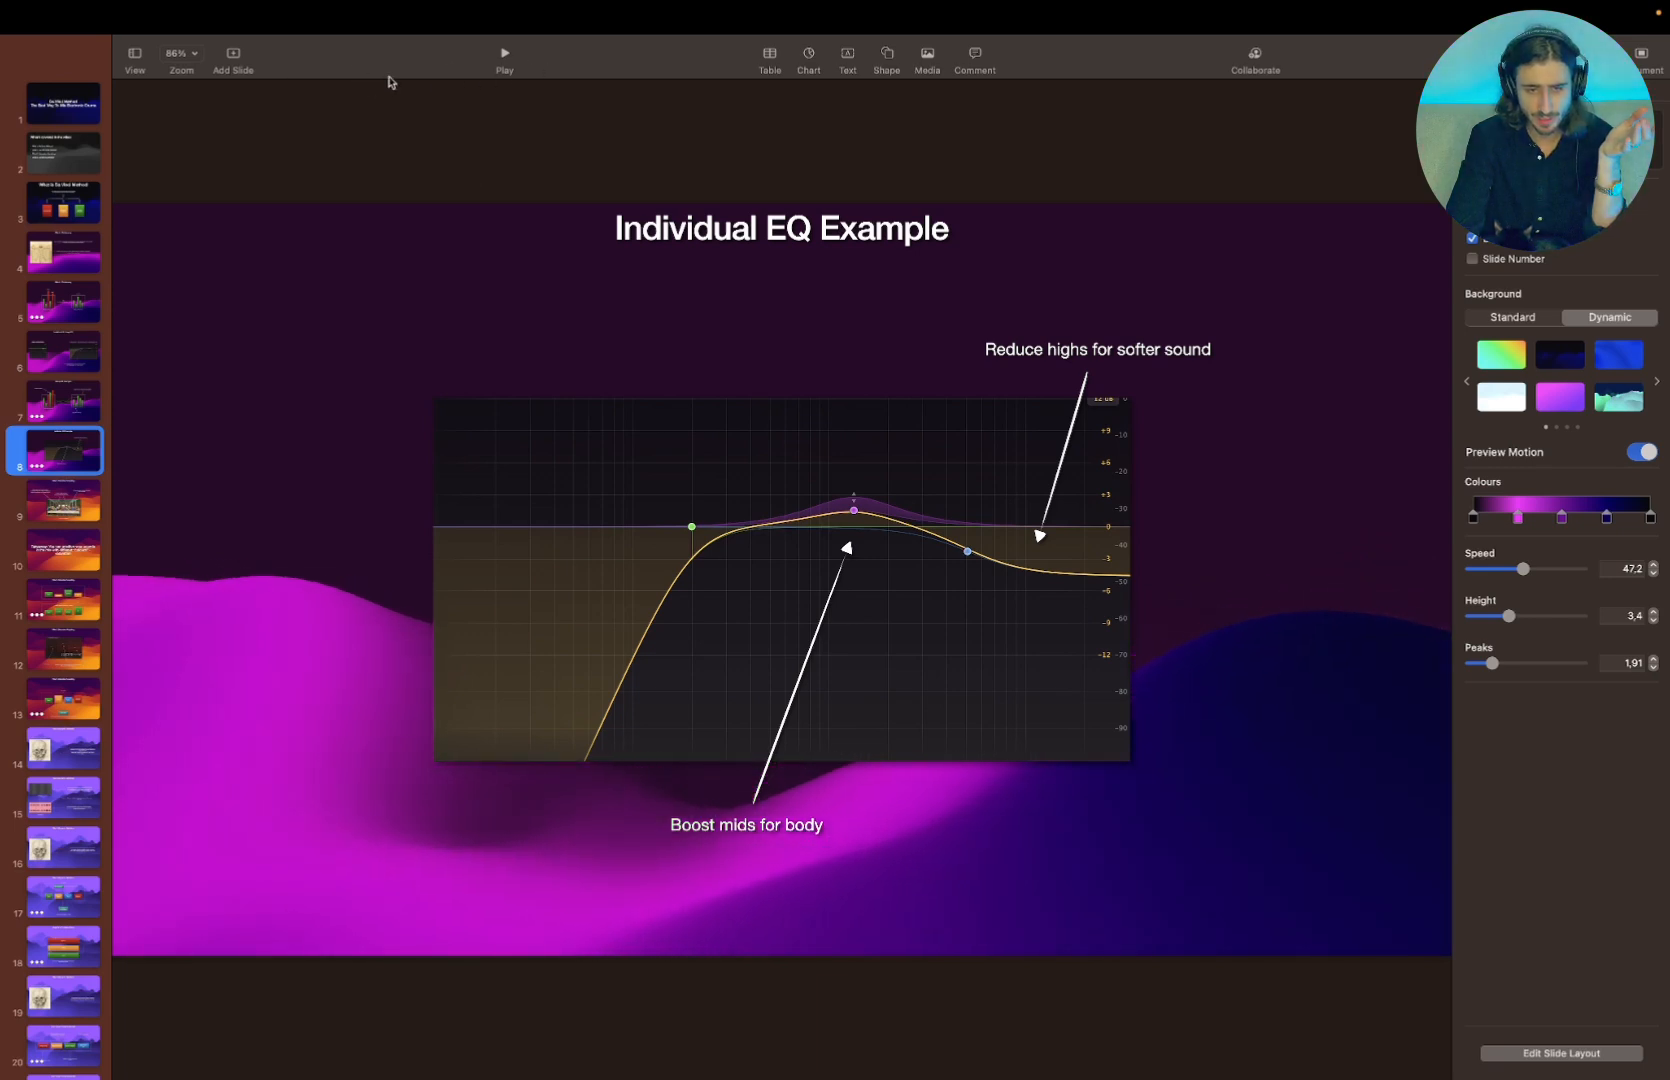
click(505, 58)
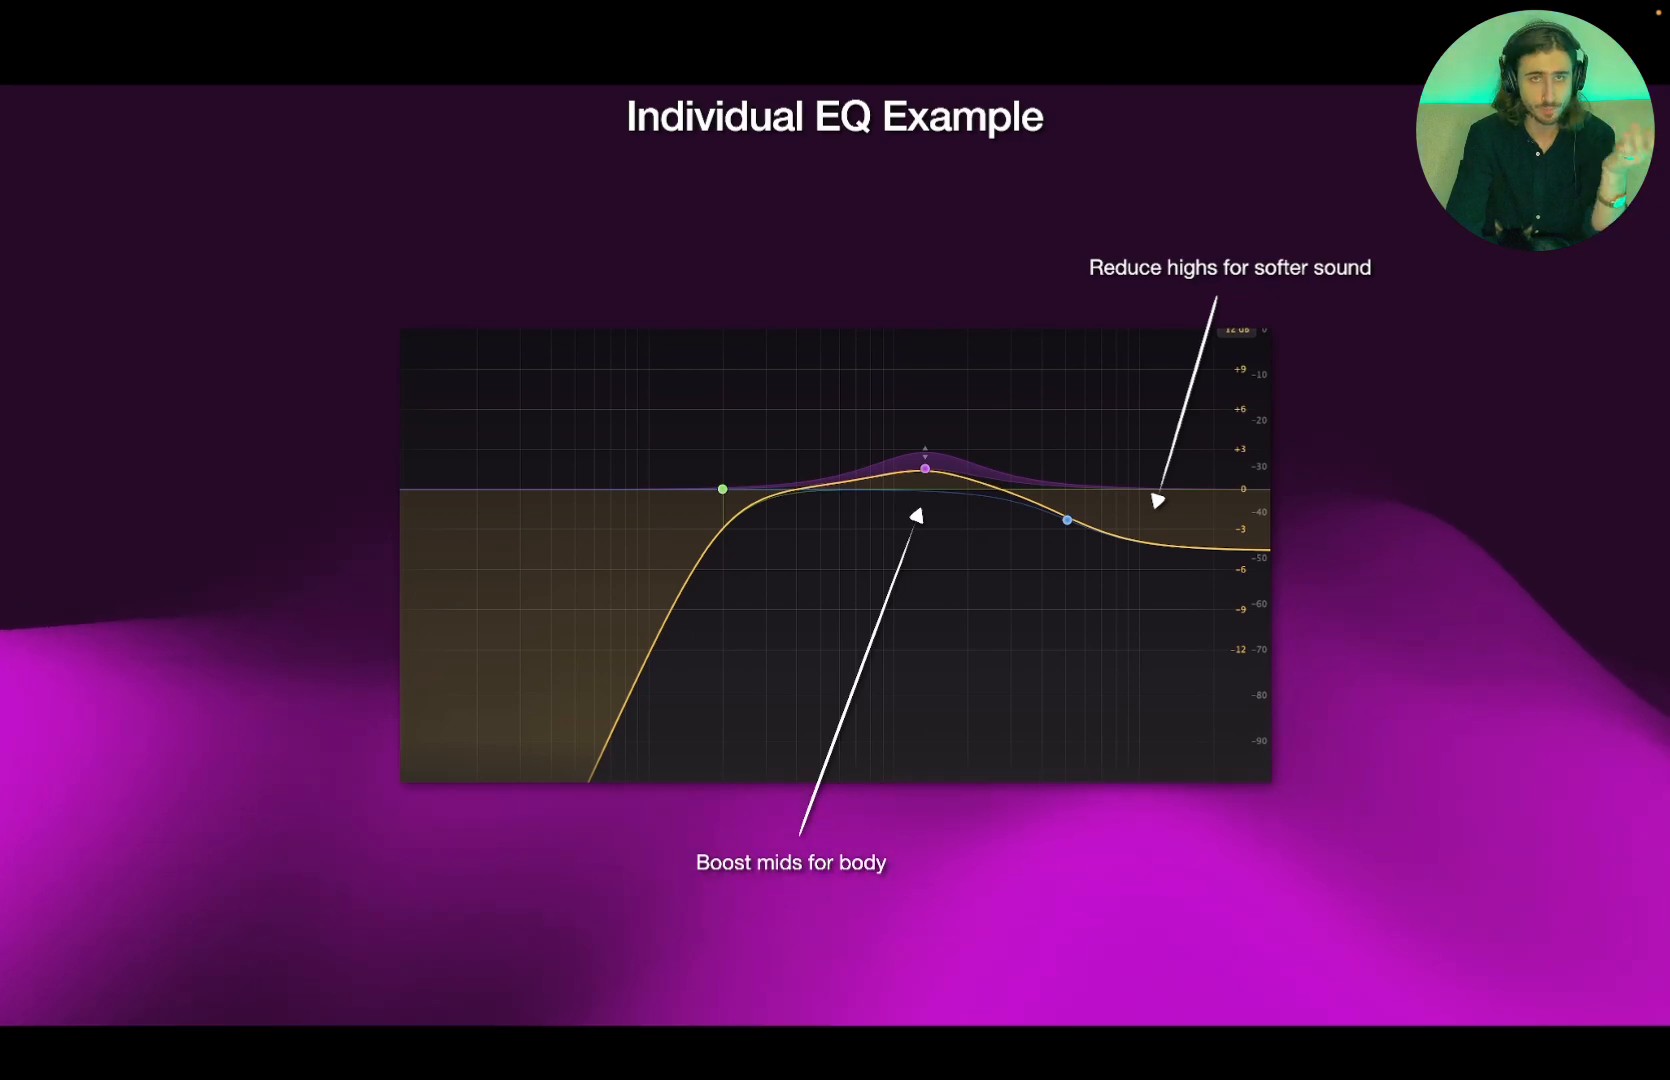
key(Escape)
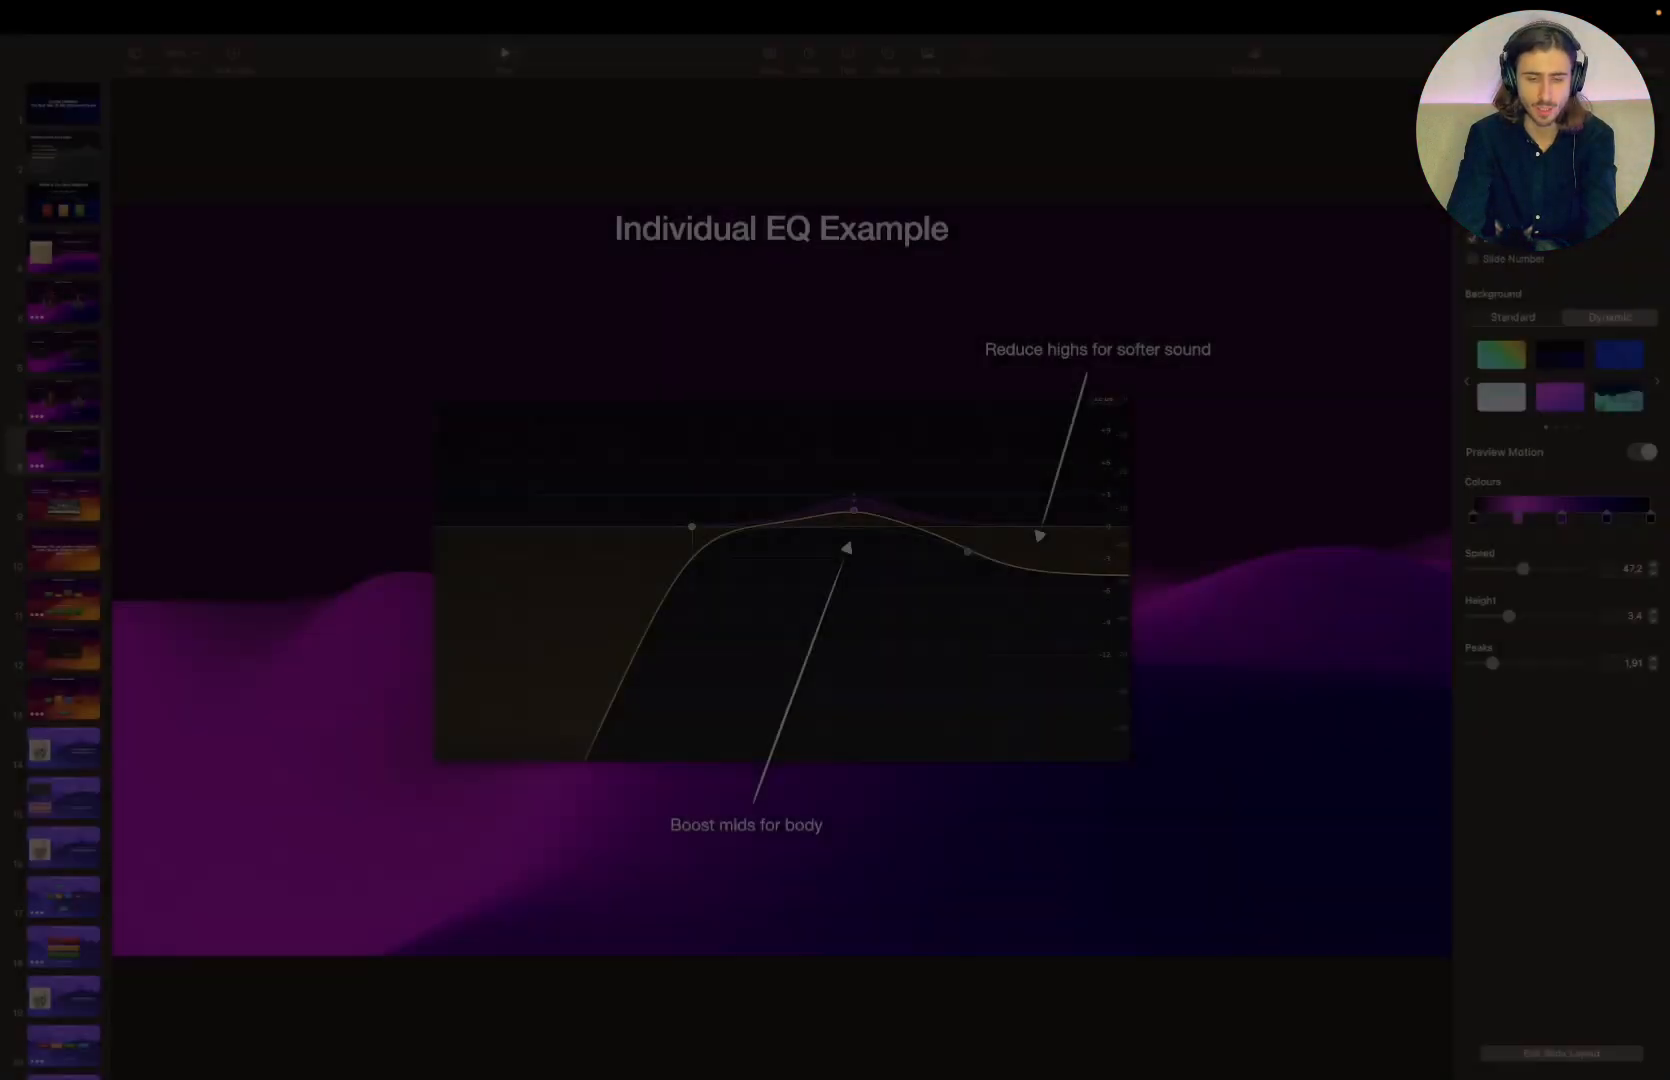
Switch back to Ableton Live, open Realphones on the Master track and choose its Clarity monitoring mode
key(super+Tab)
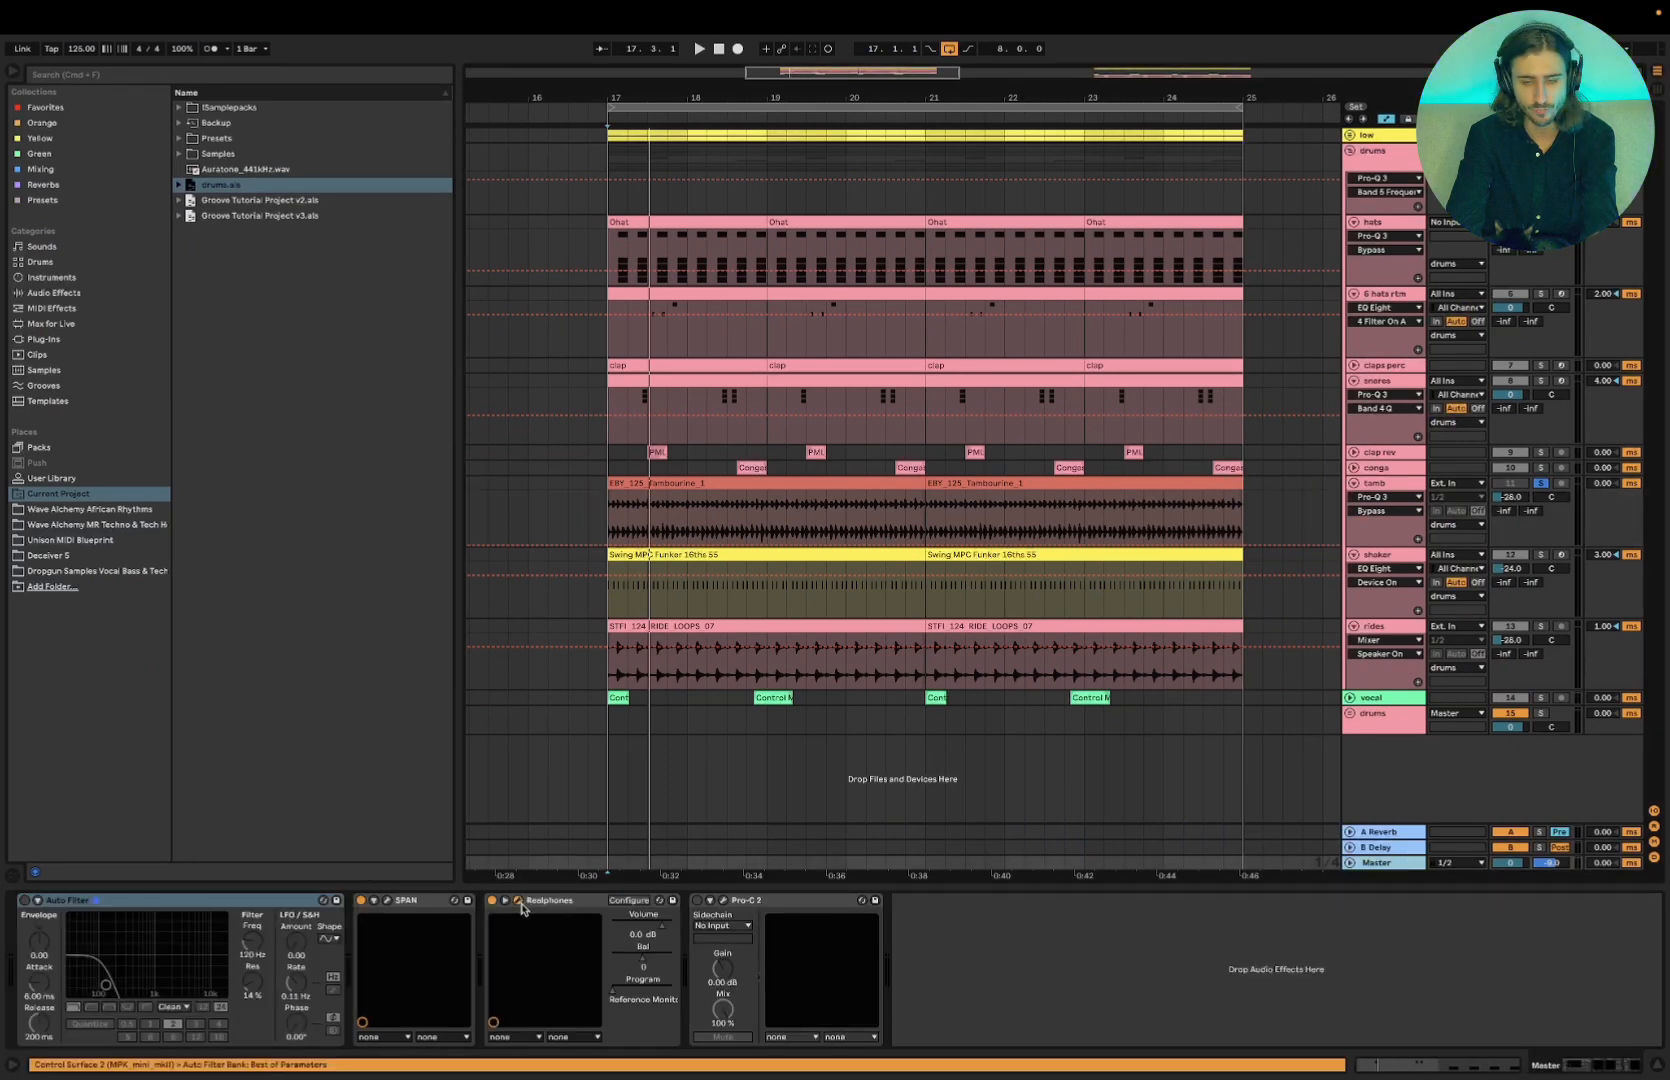
click(520, 902)
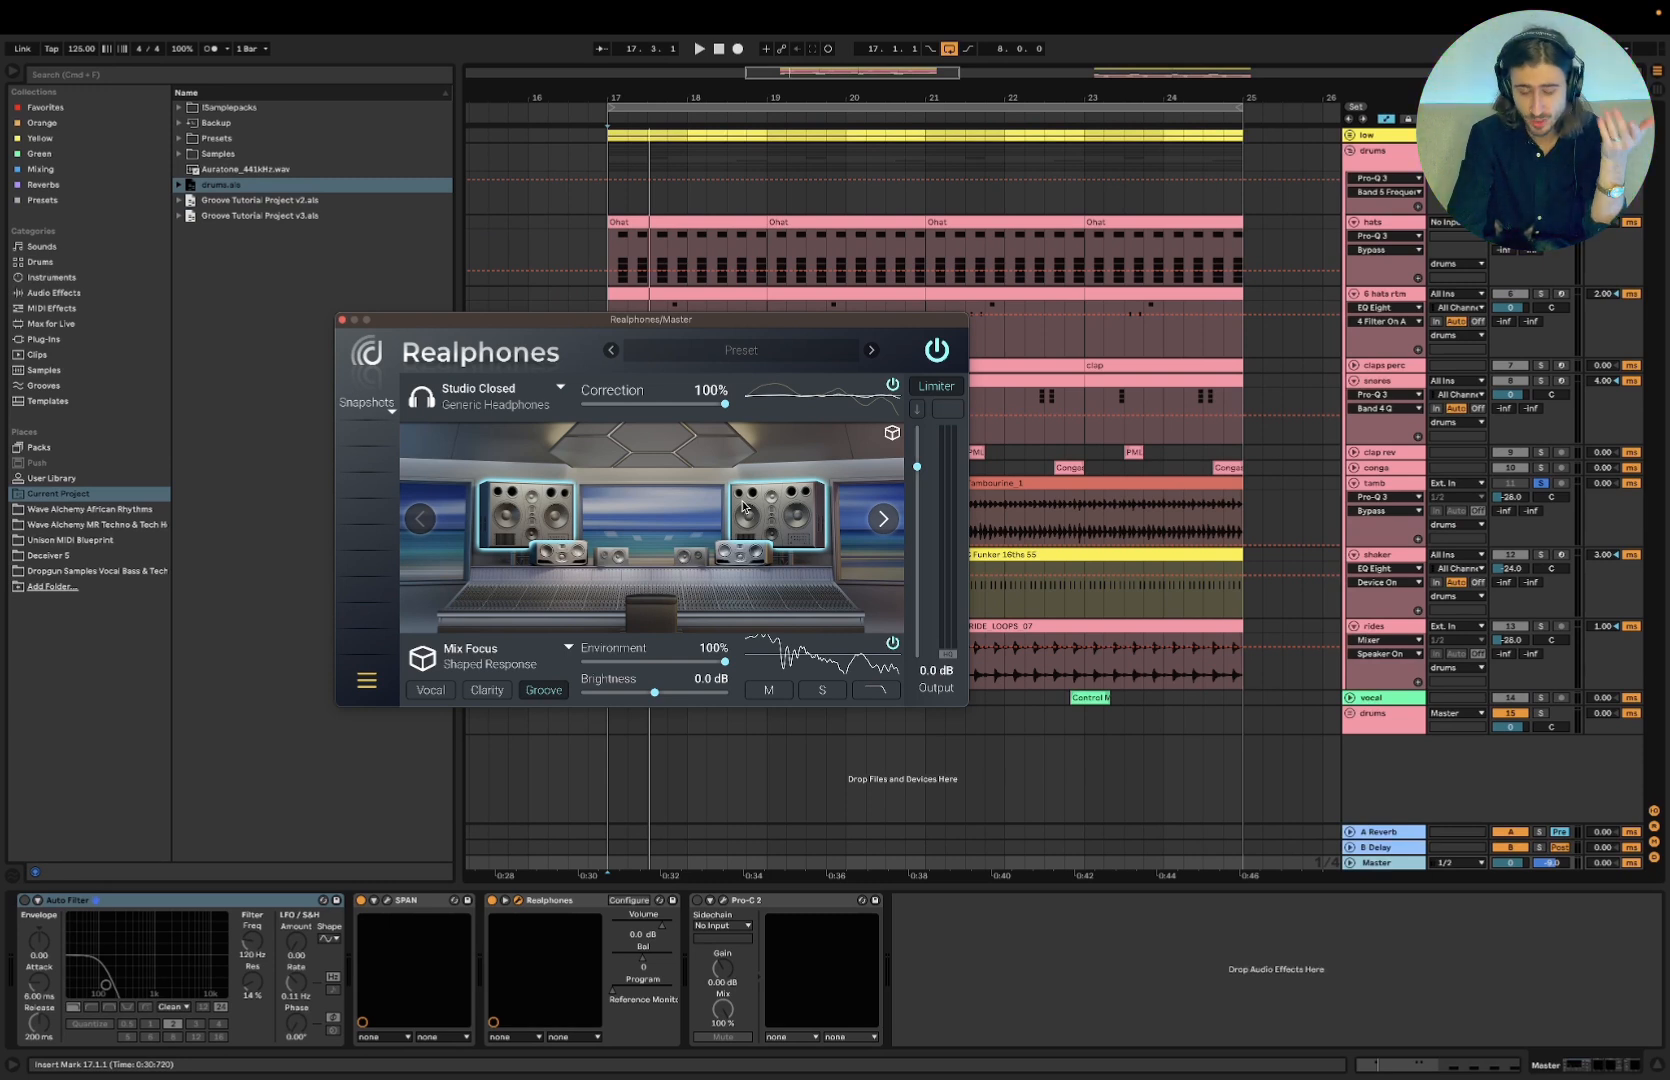
click(477, 690)
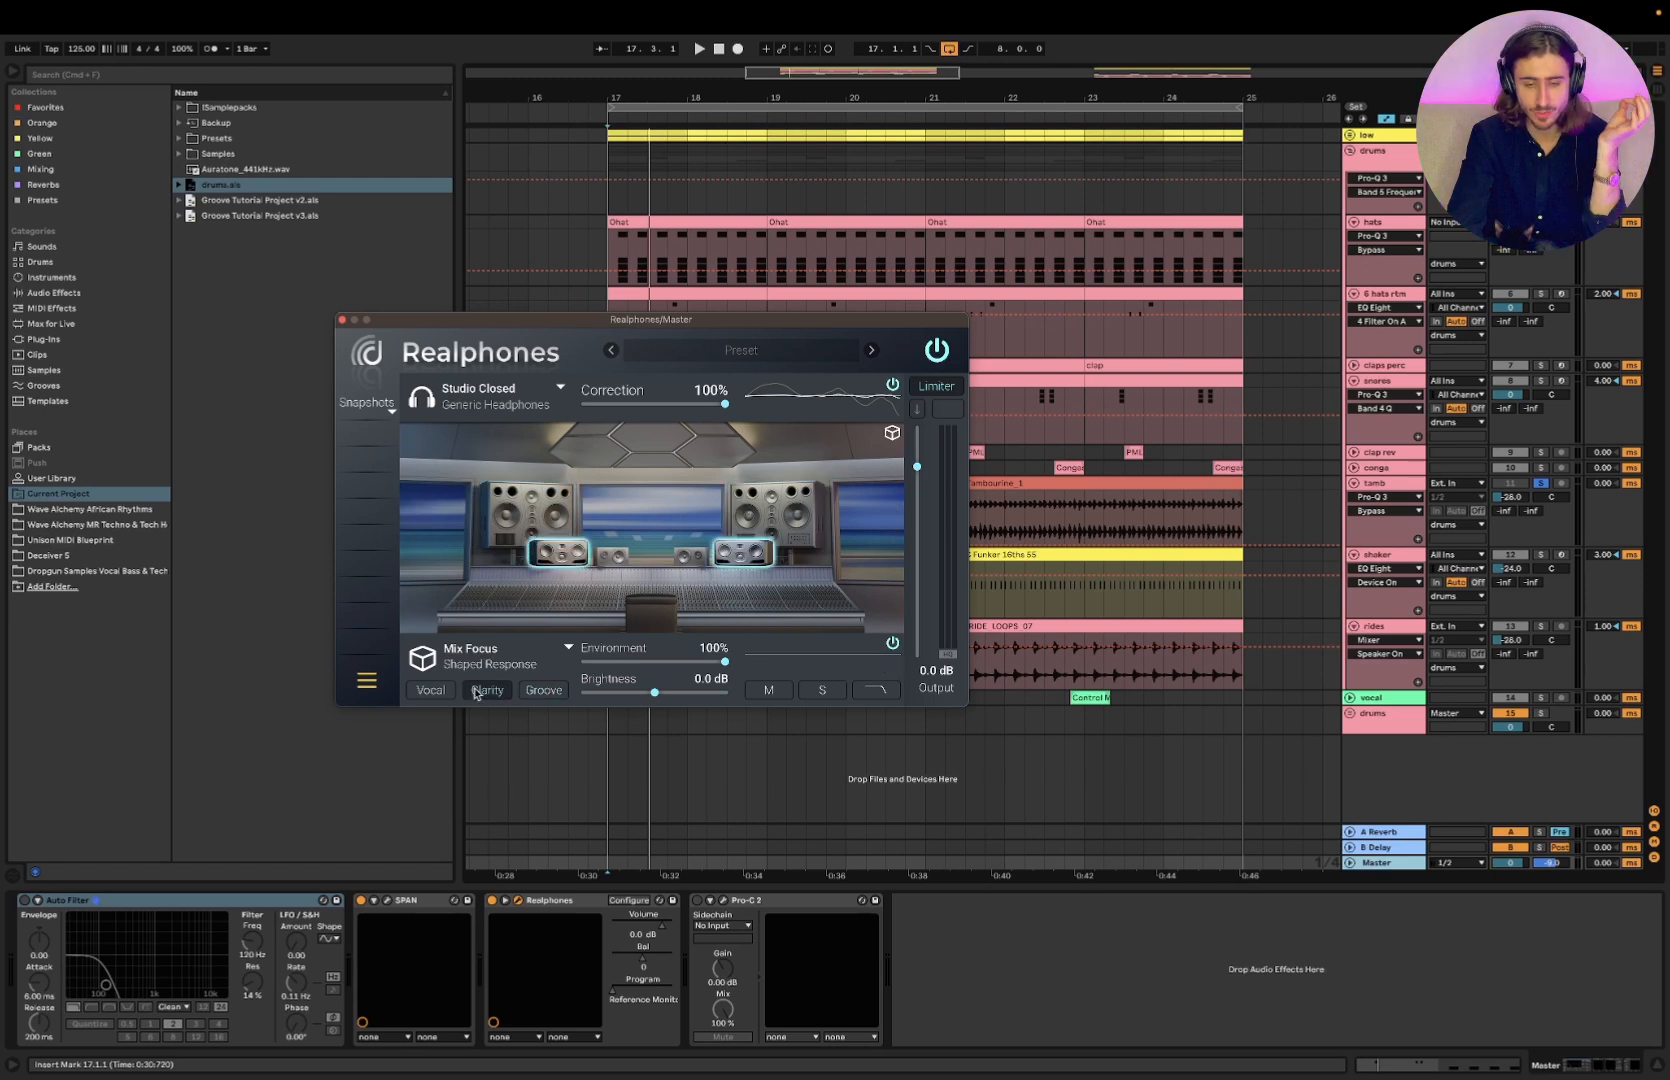
Unsolo the tamb track and collapse the drums group, playing the full loop through Realphones on the Master track
click(1540, 484)
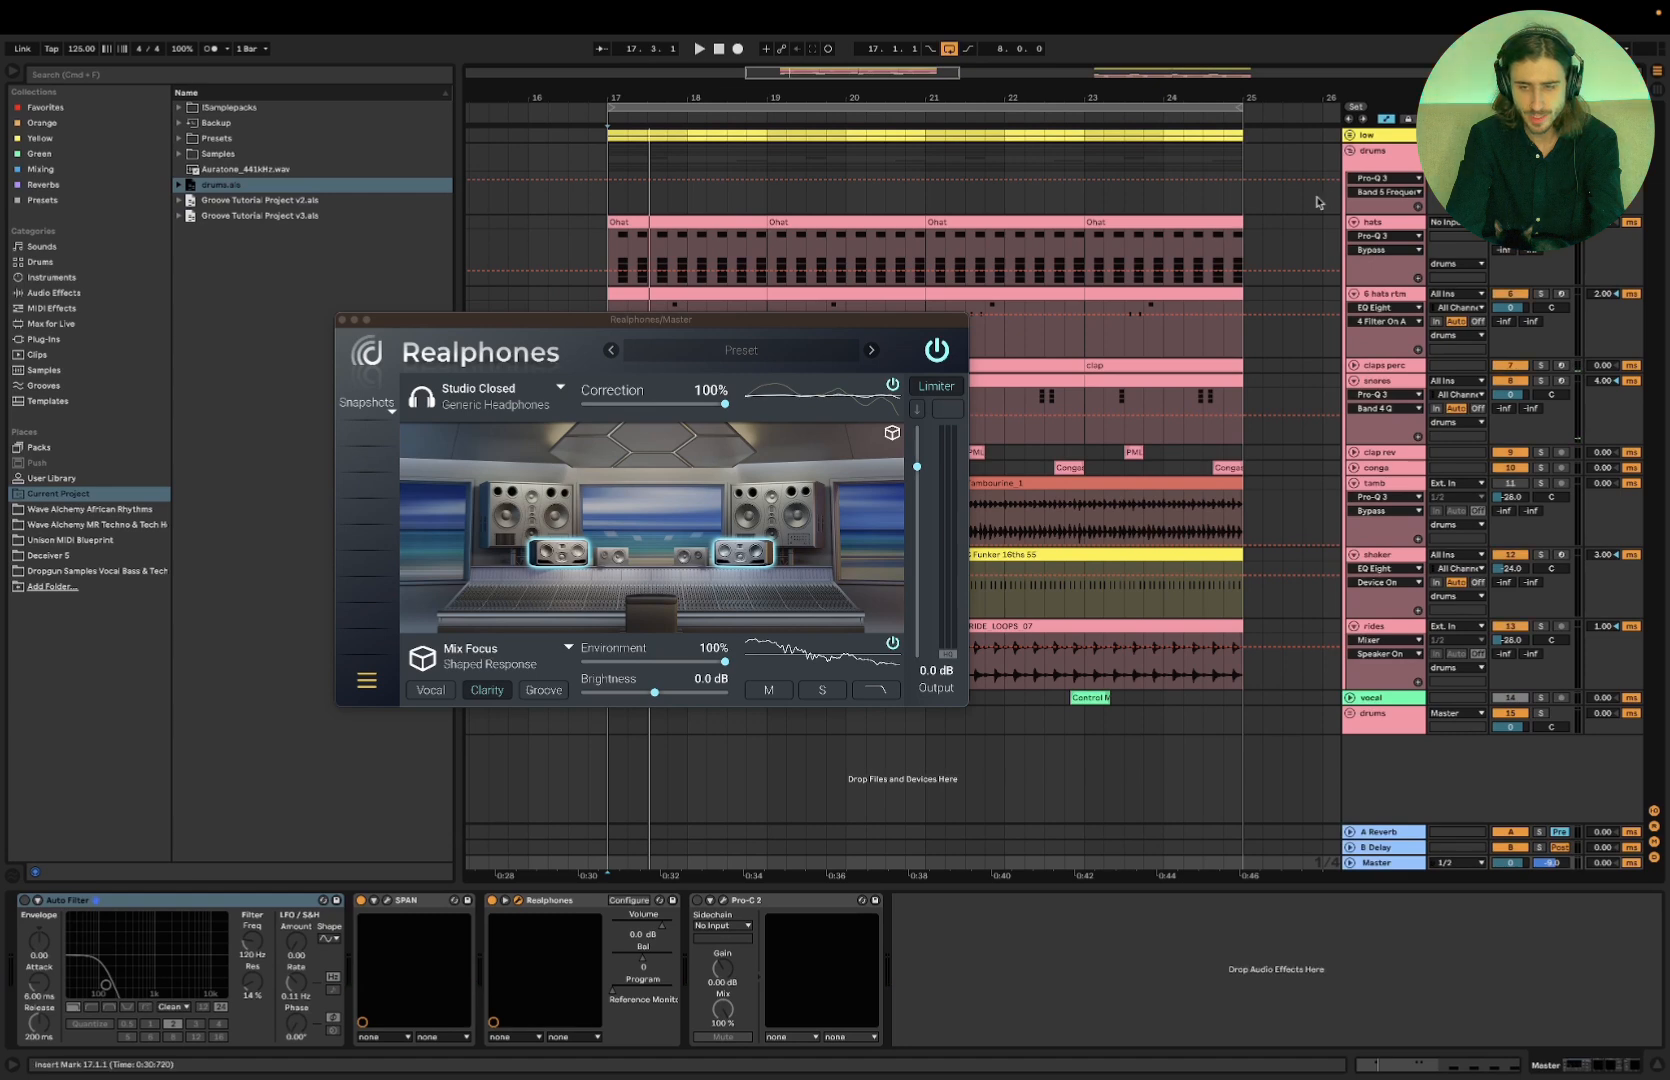
click(1350, 151)
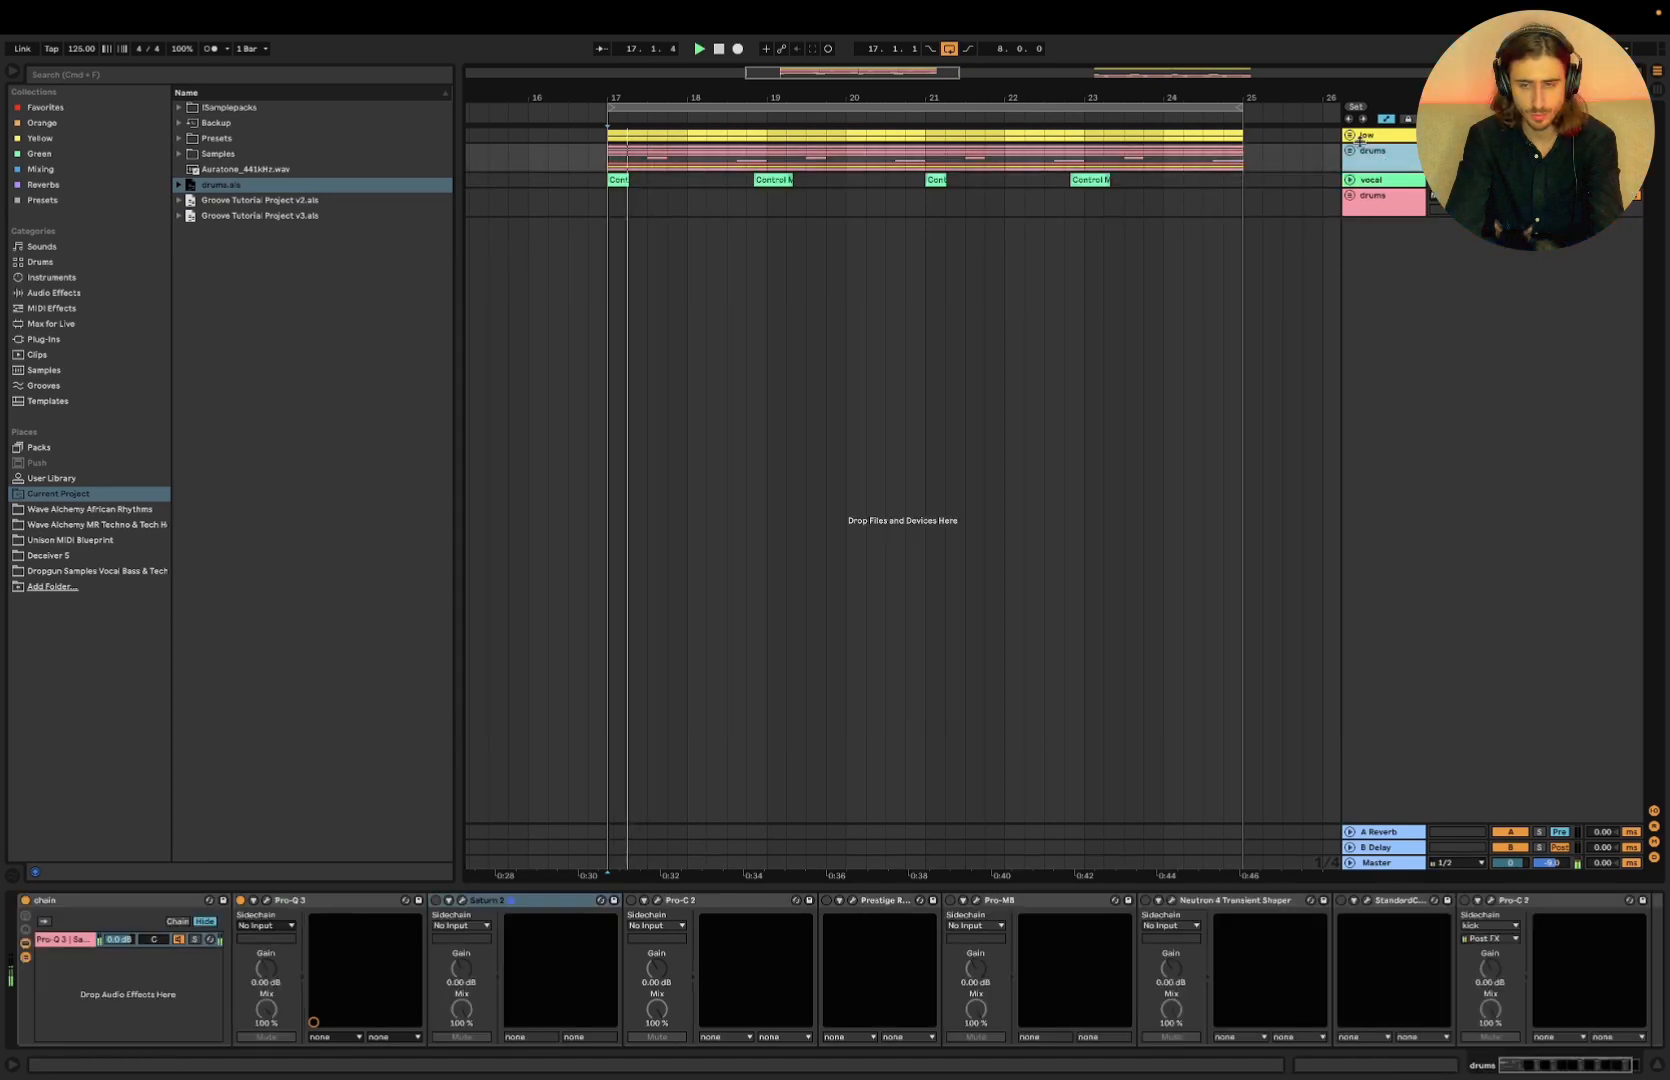
click(1381, 134)
click(1398, 866)
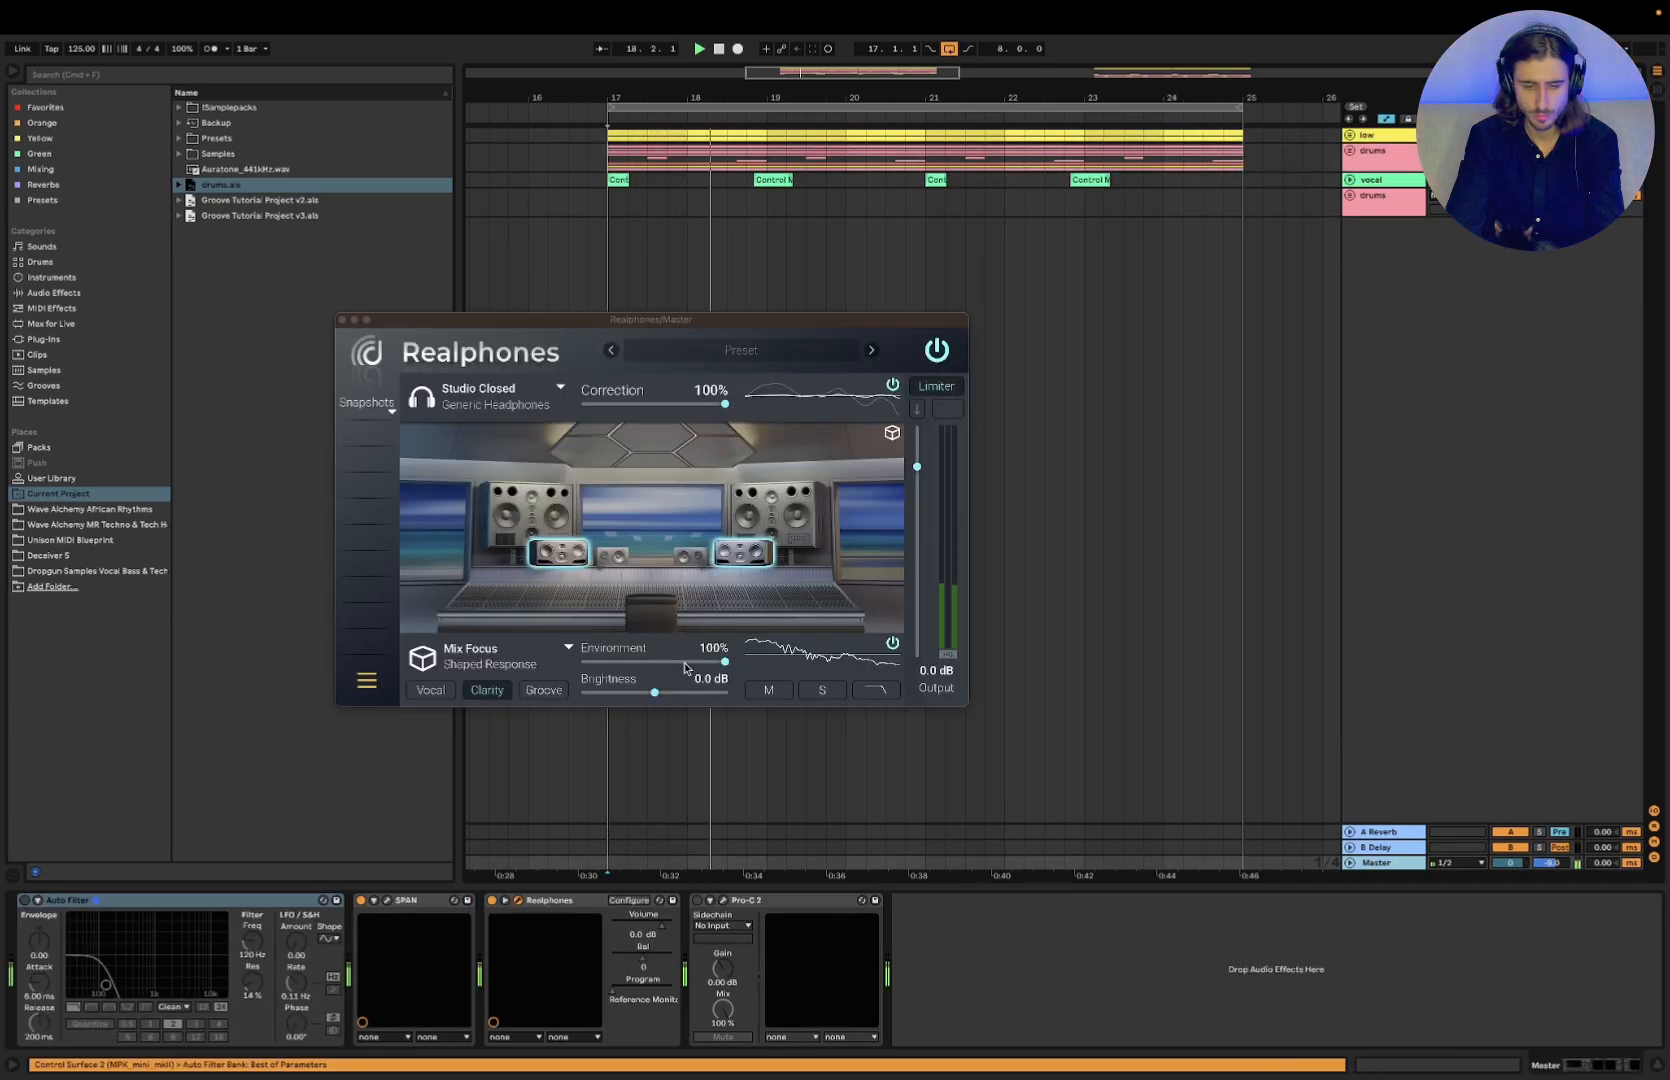
Open the drums group's Pro-Q 3, compare the loop with and without its bypass during playback, and close it
click(1387, 151)
key(space)
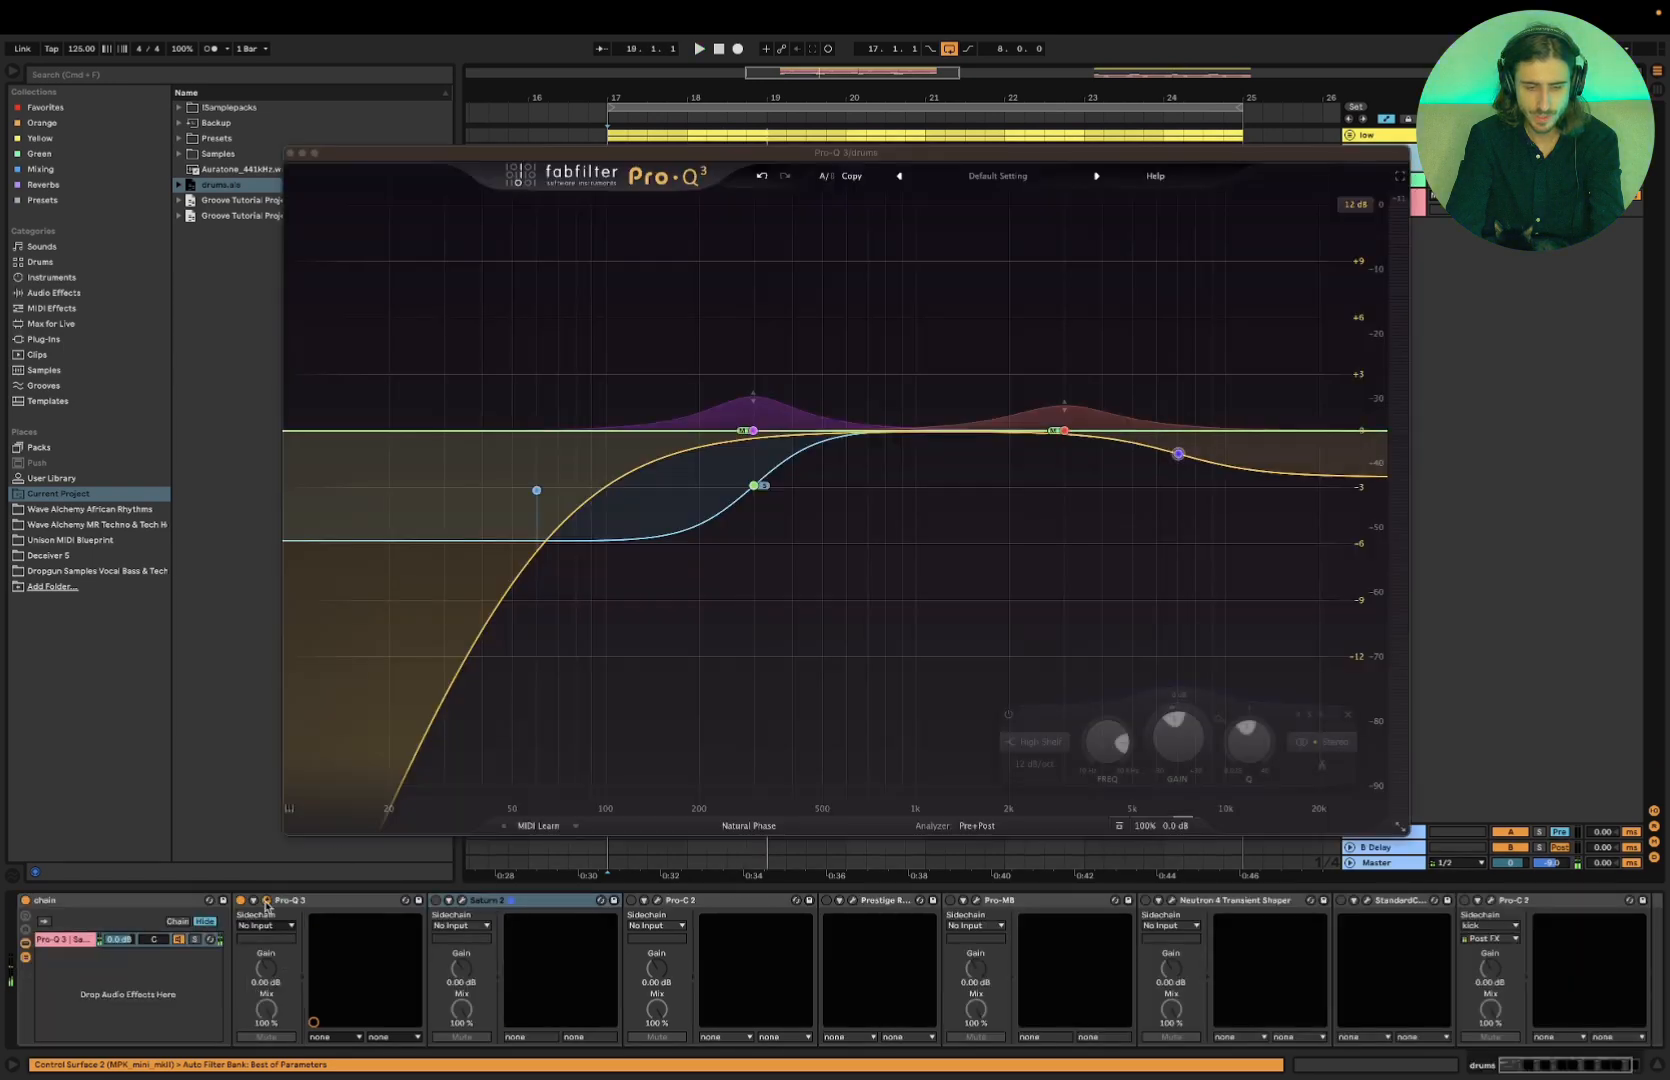
key(space)
click(1119, 826)
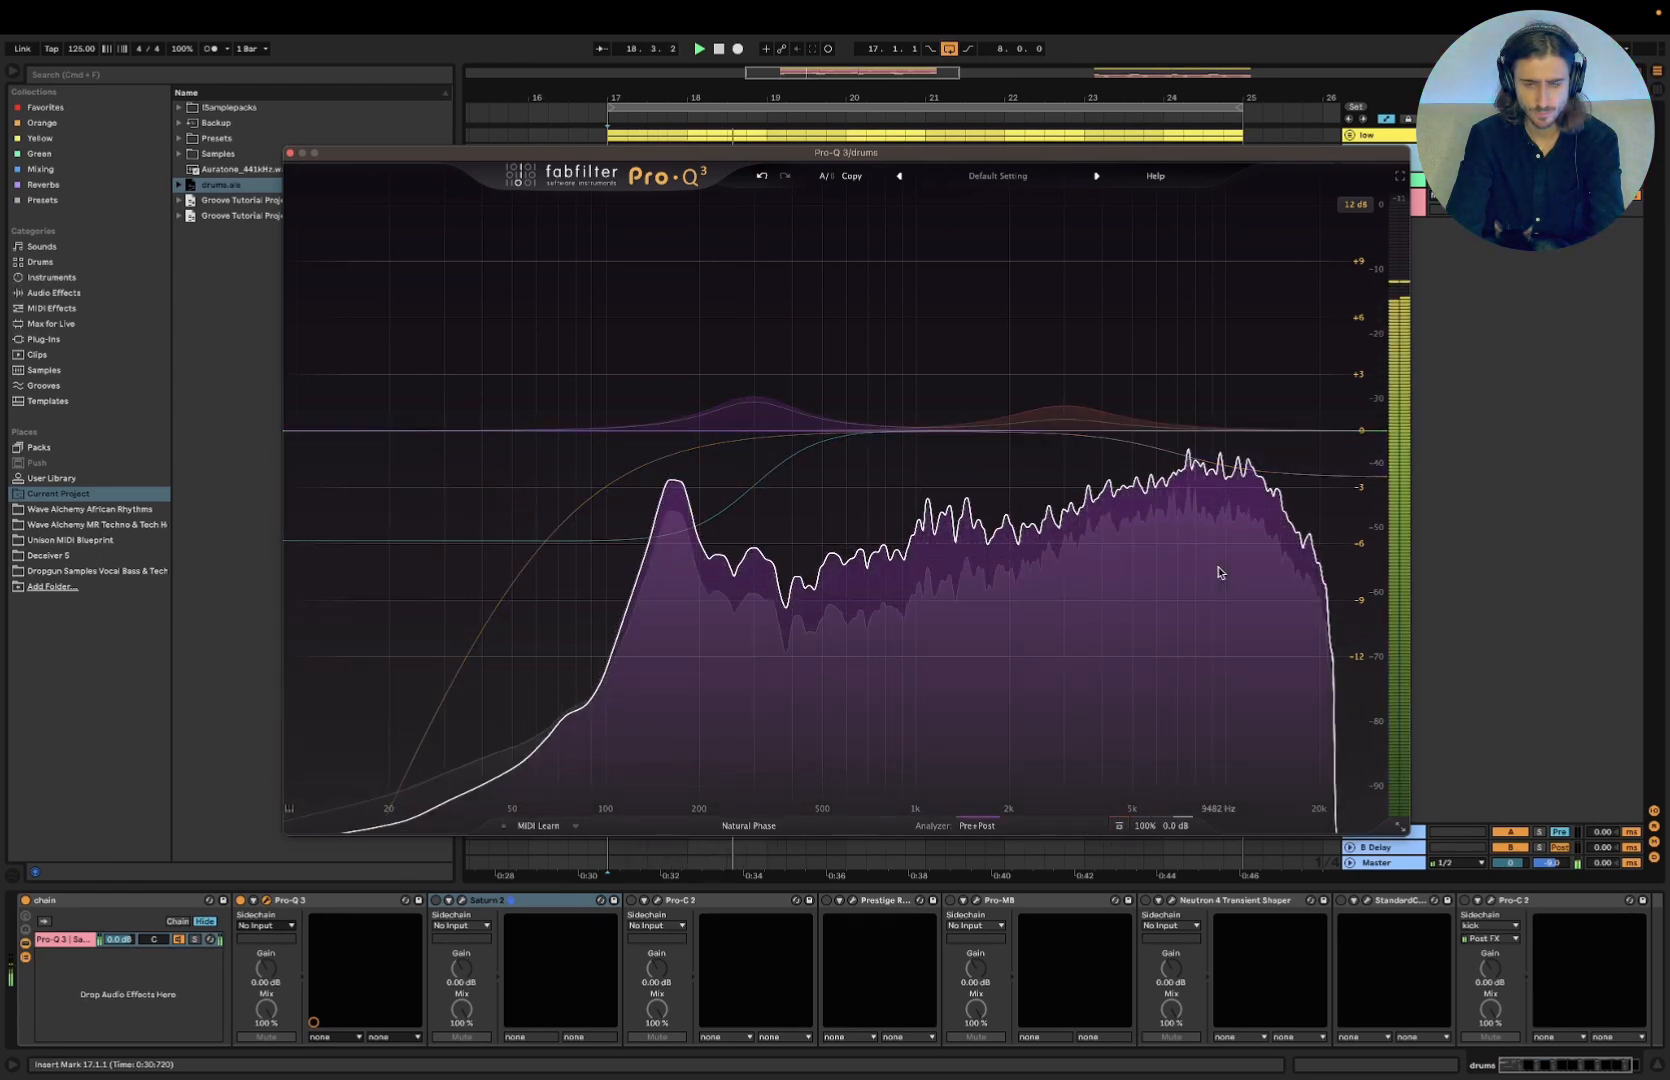
click(290, 153)
Switch to Keynote, revisit the "Pillar 1: EQ Harmony" slide, and present "Pillar 2: Saturation Sculpting" as a slideshow
key(super+Tab)
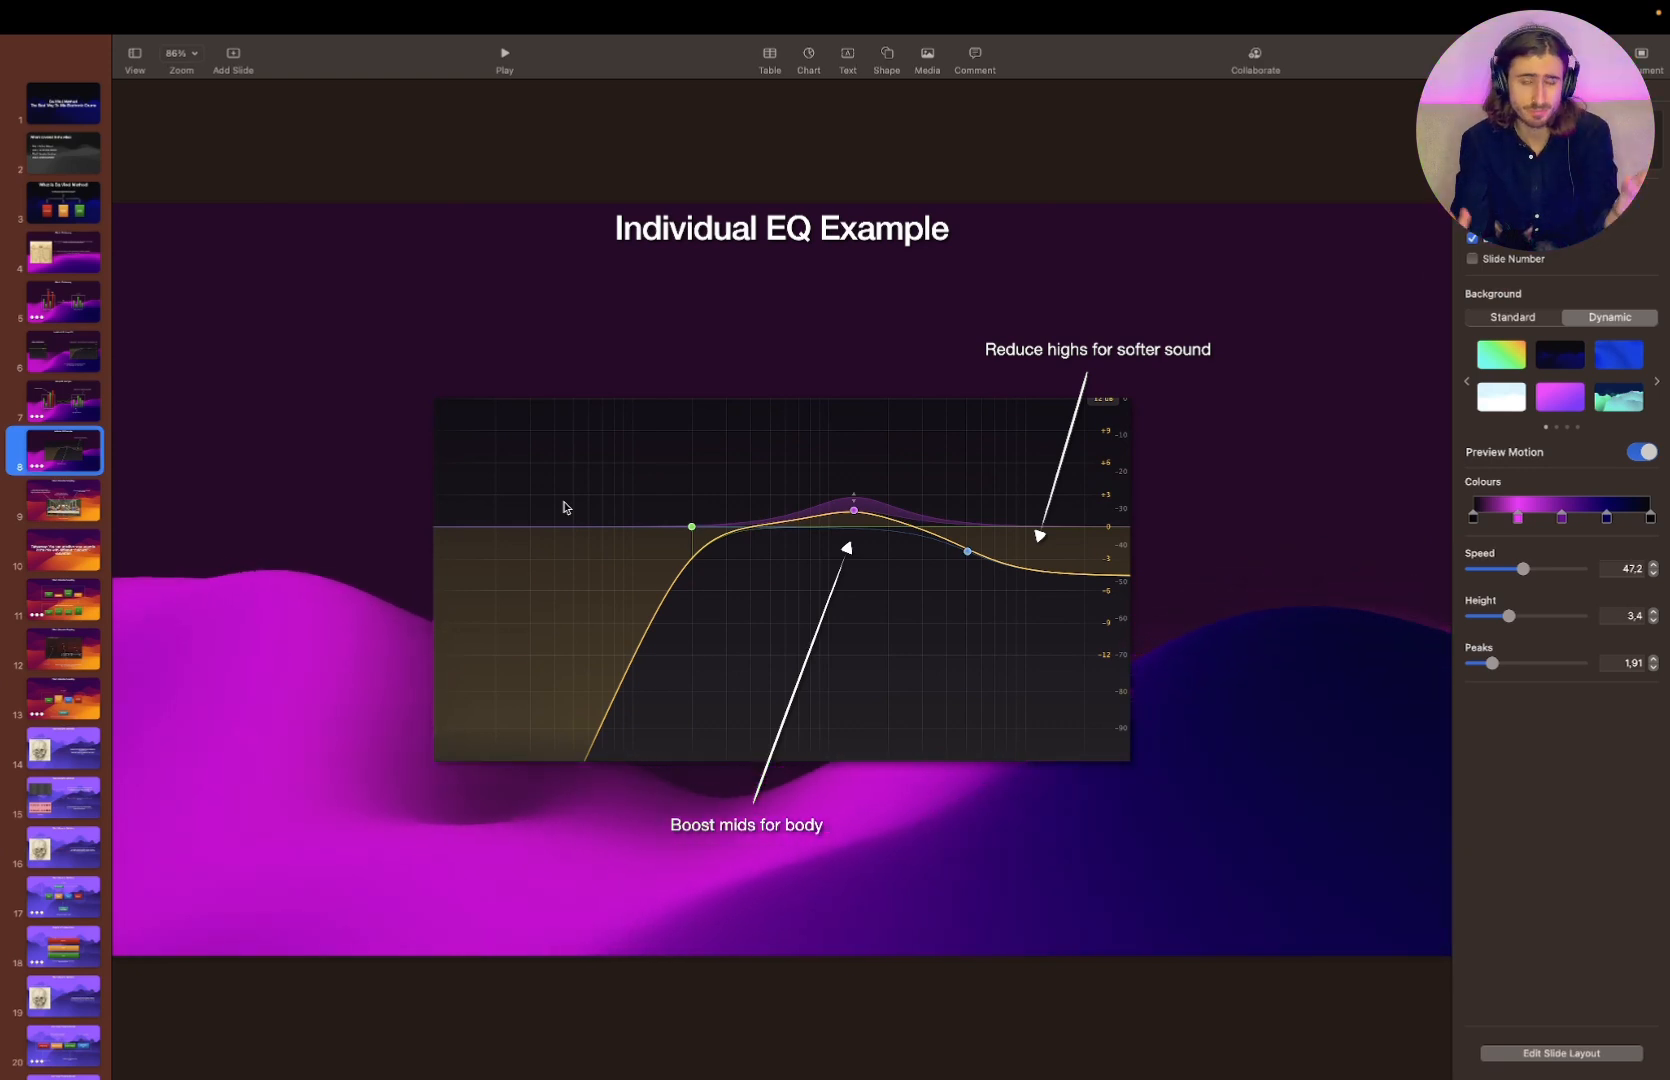
click(63, 252)
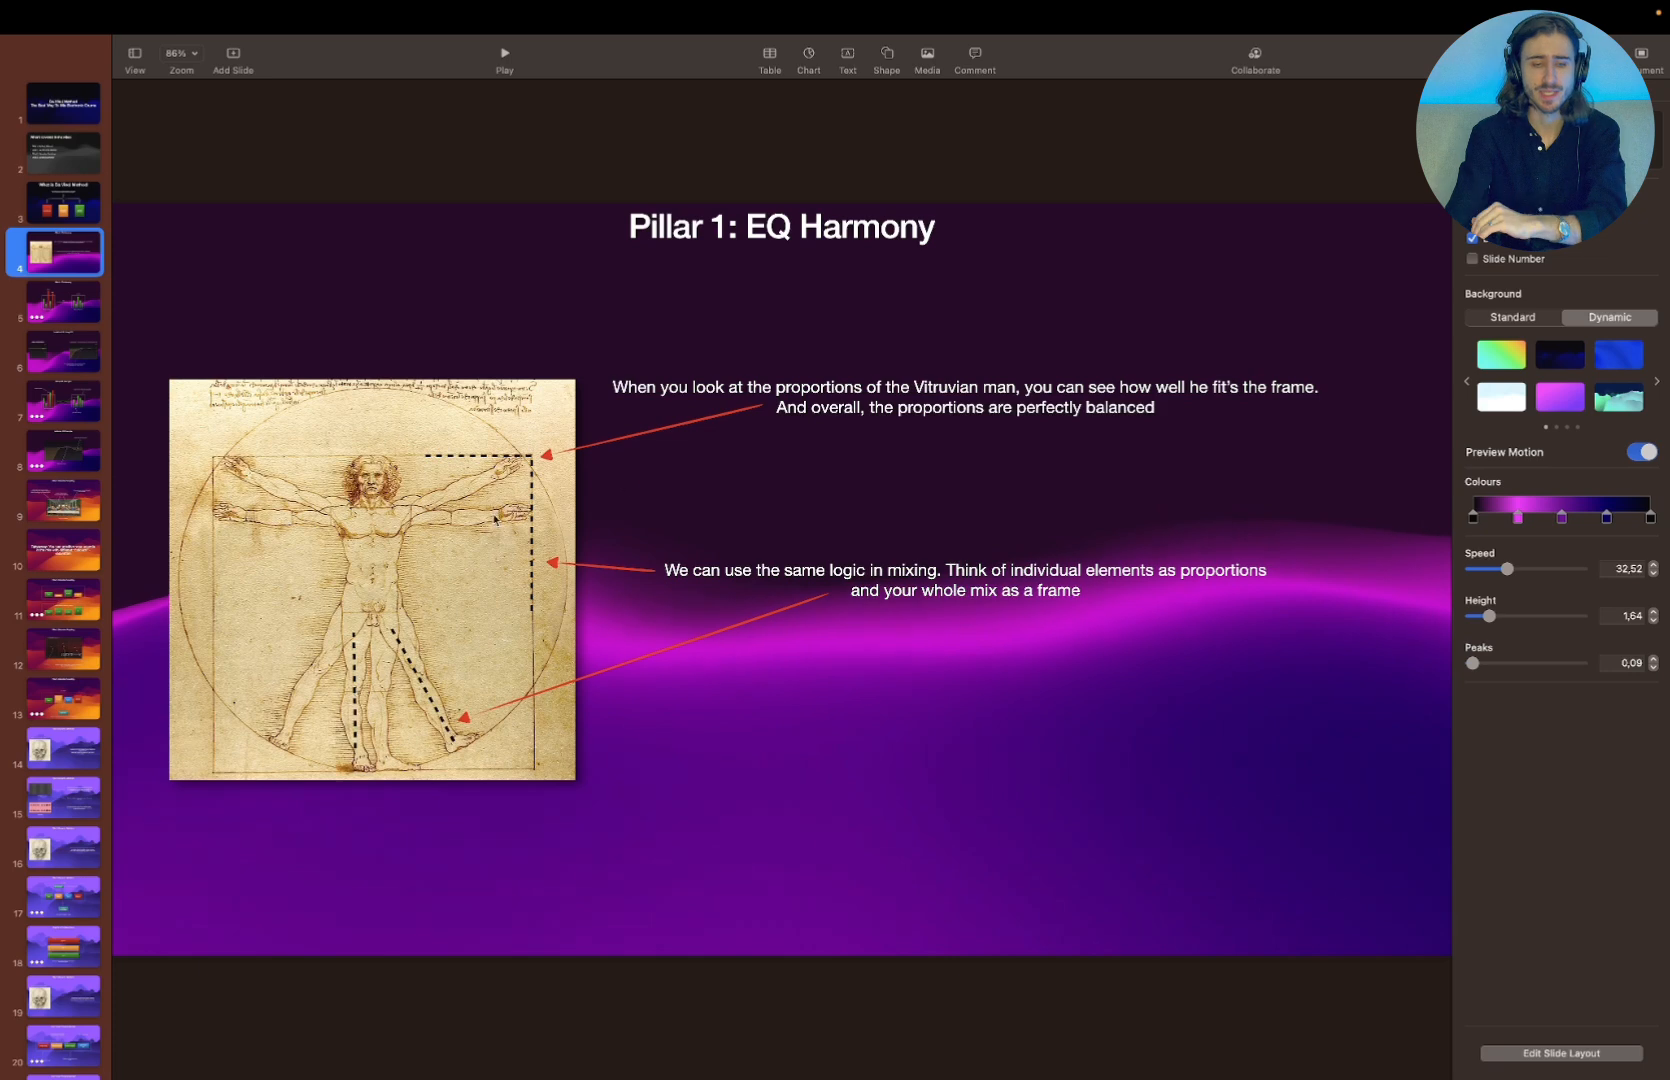
click(61, 508)
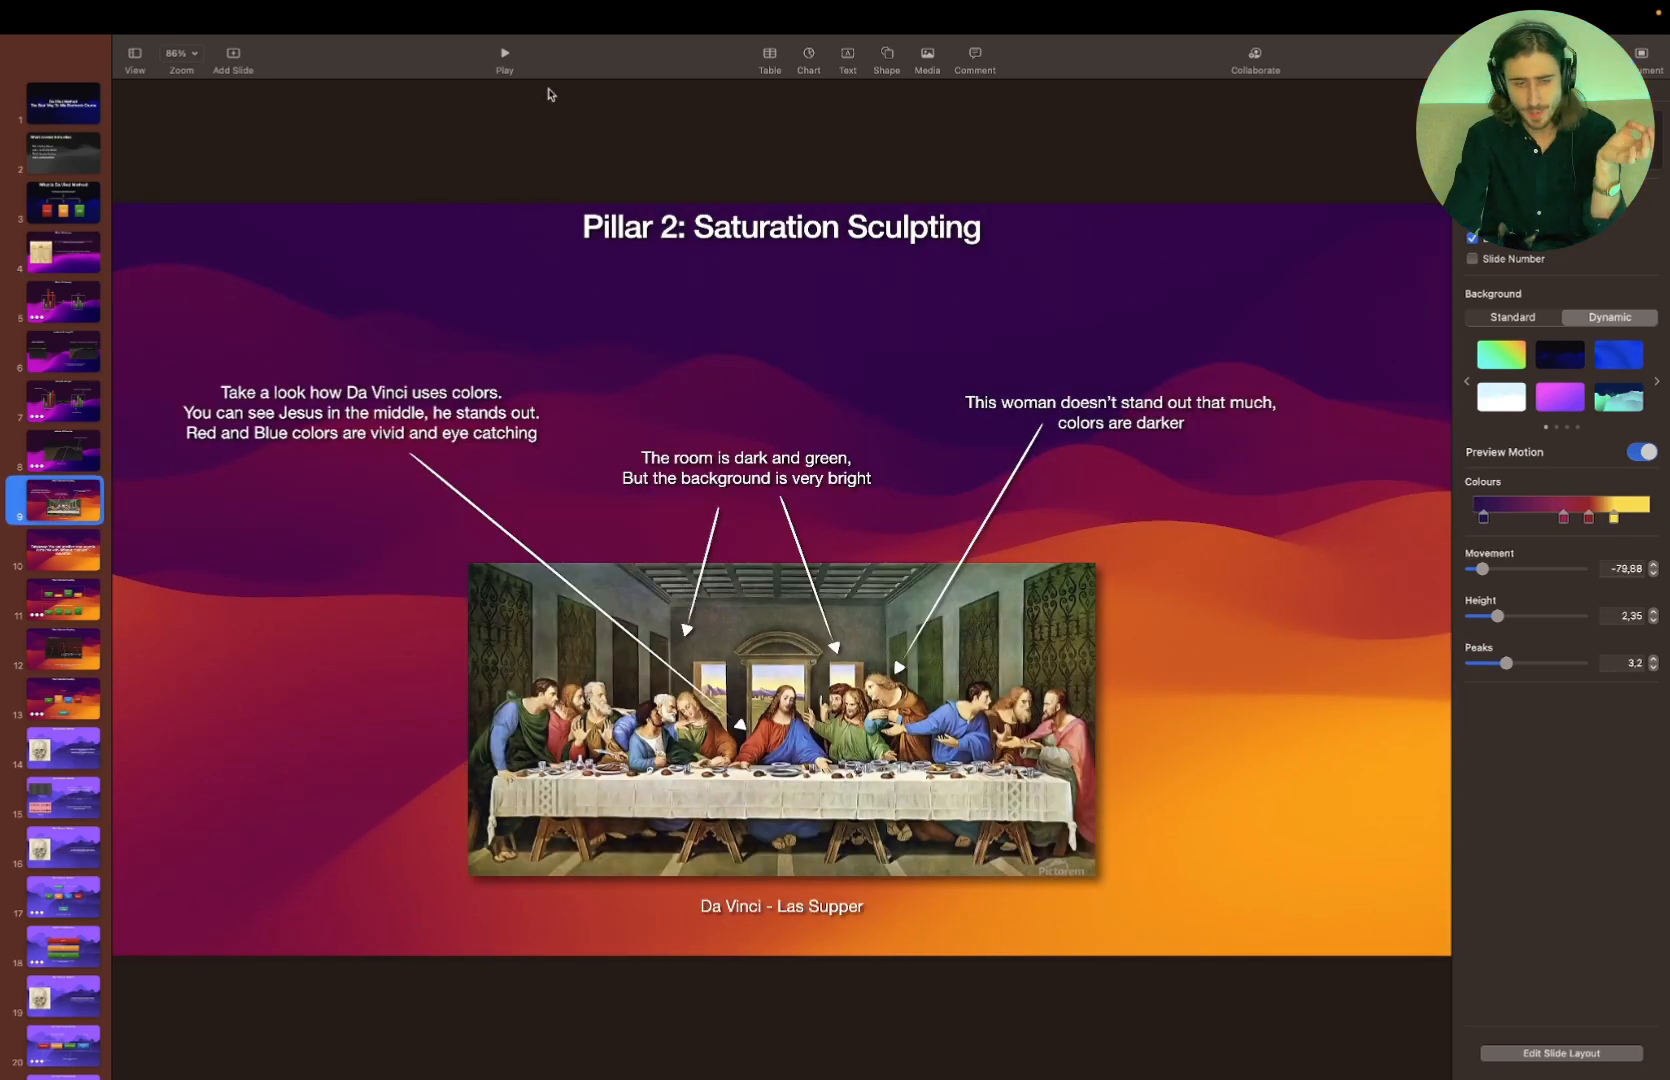
click(505, 60)
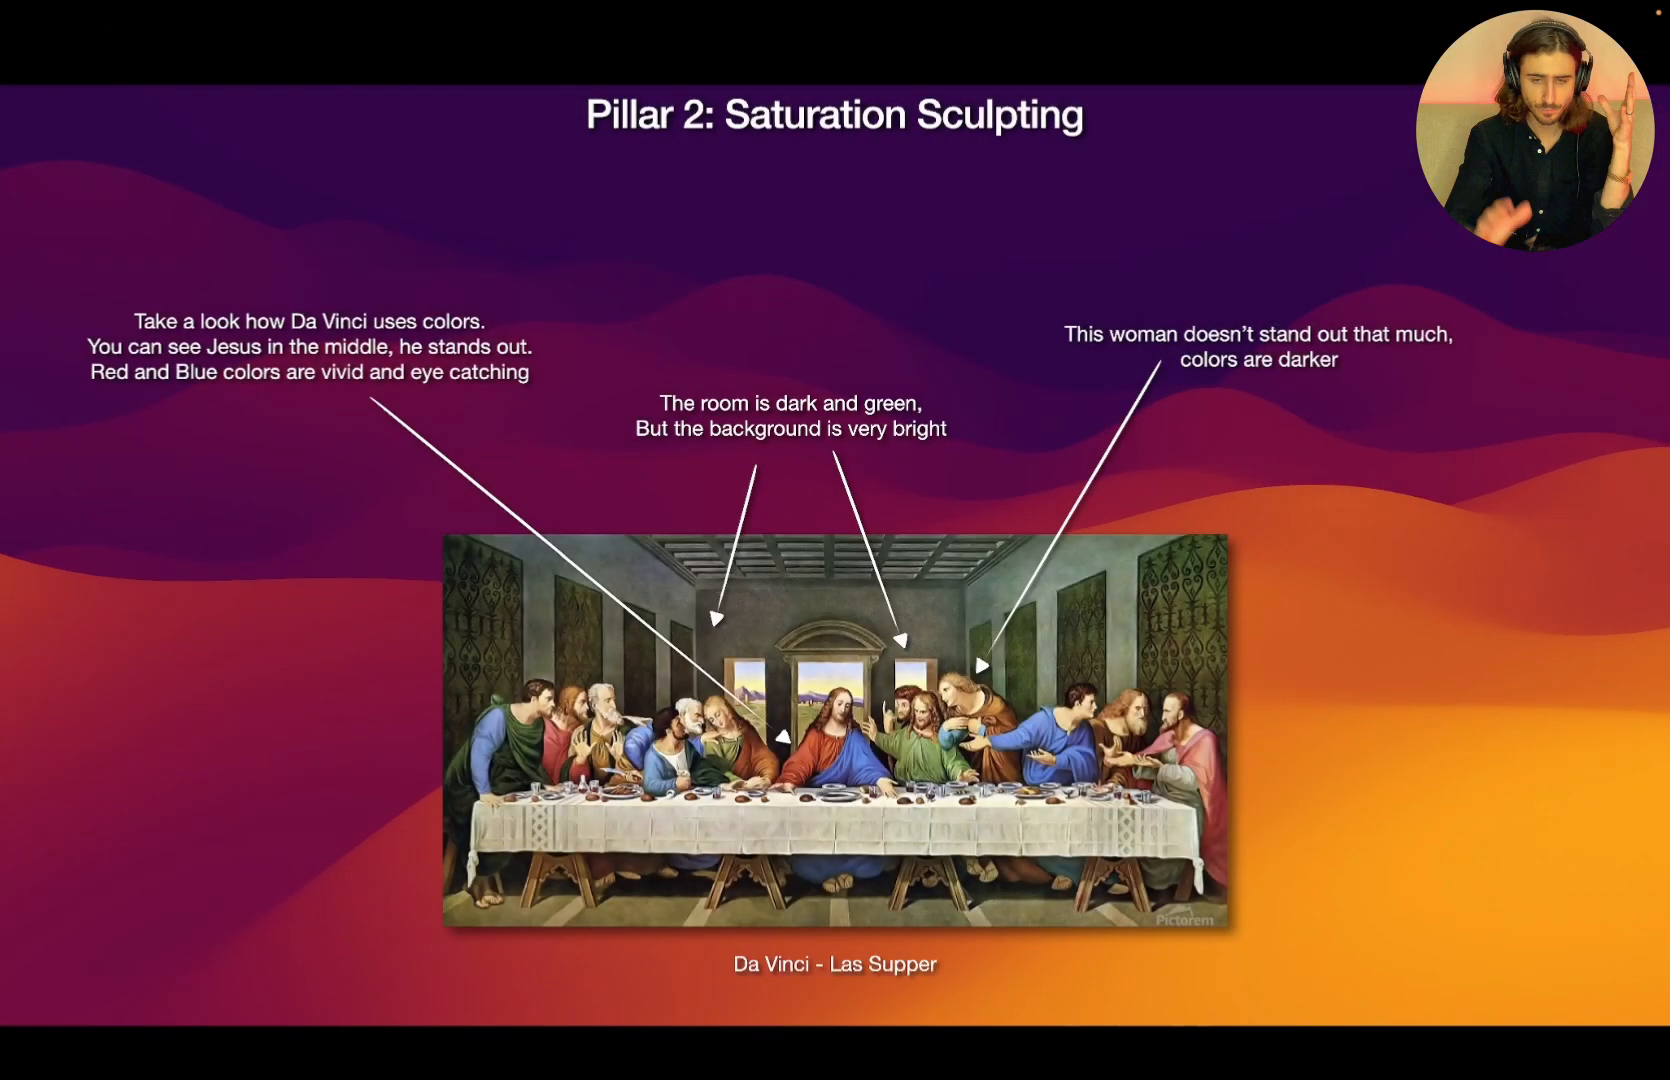
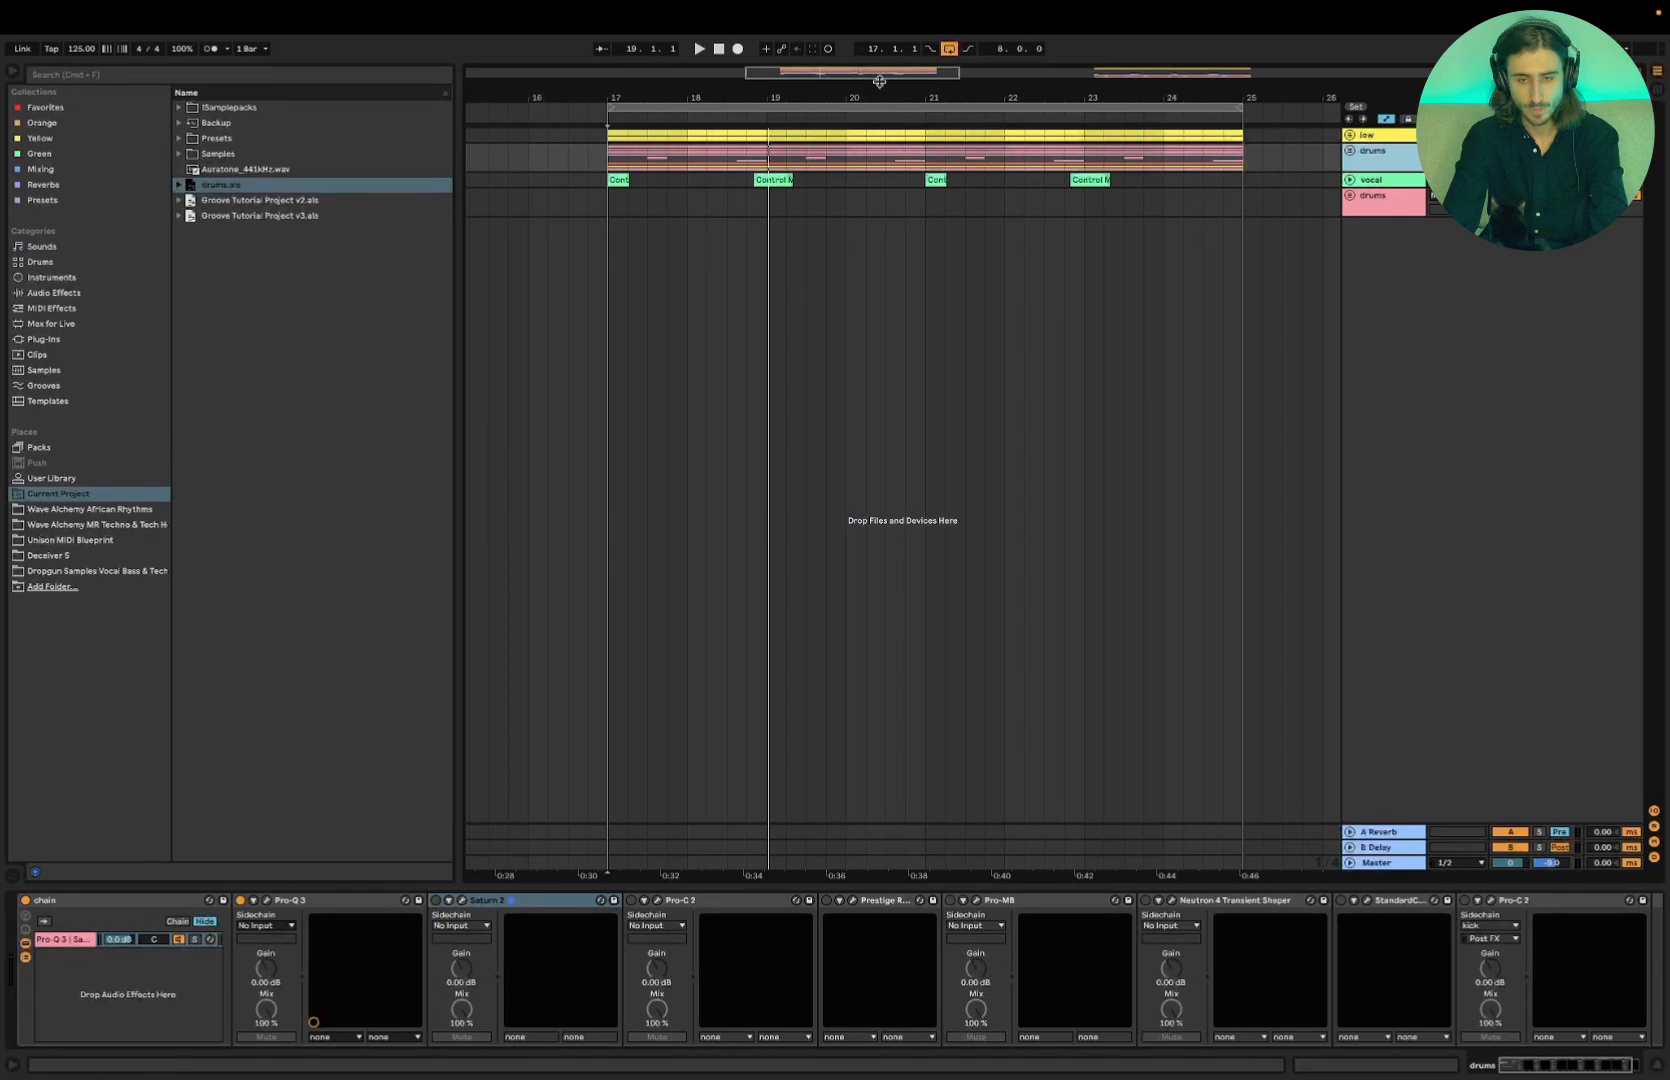
Place the insert mark at bar 17 on the drums group, then enable and open its Saturn 2
click(611, 162)
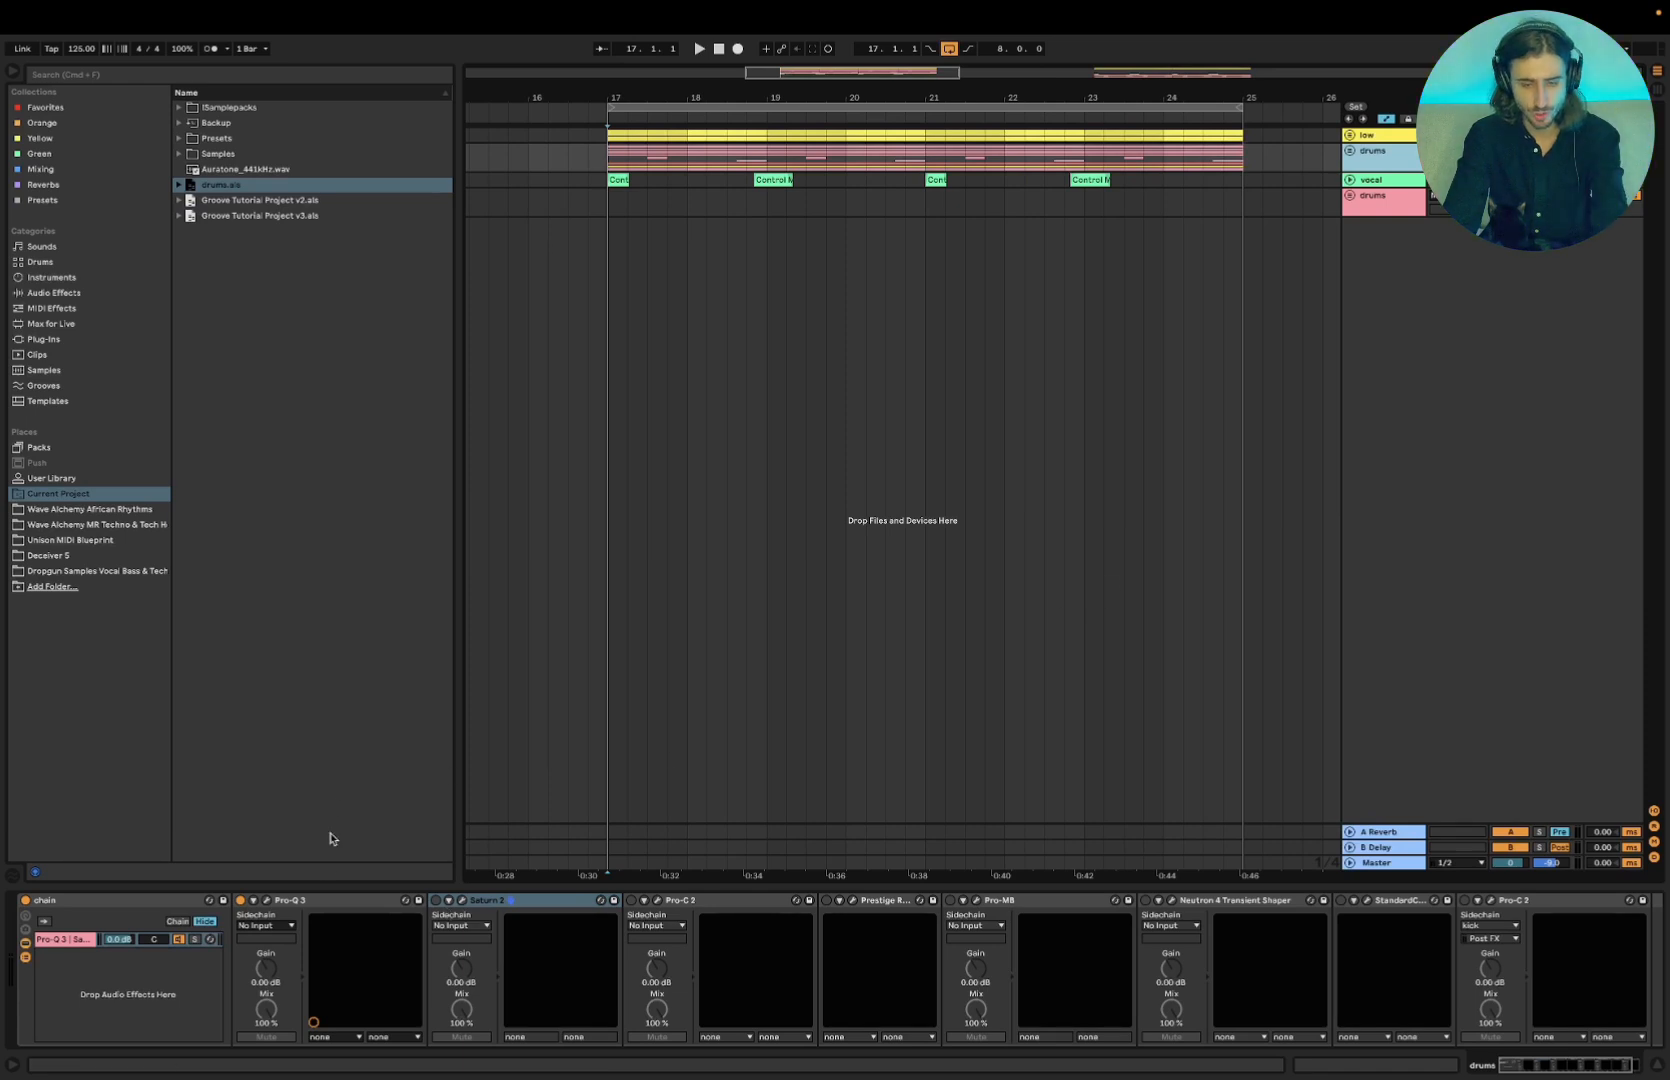
click(460, 902)
click(461, 901)
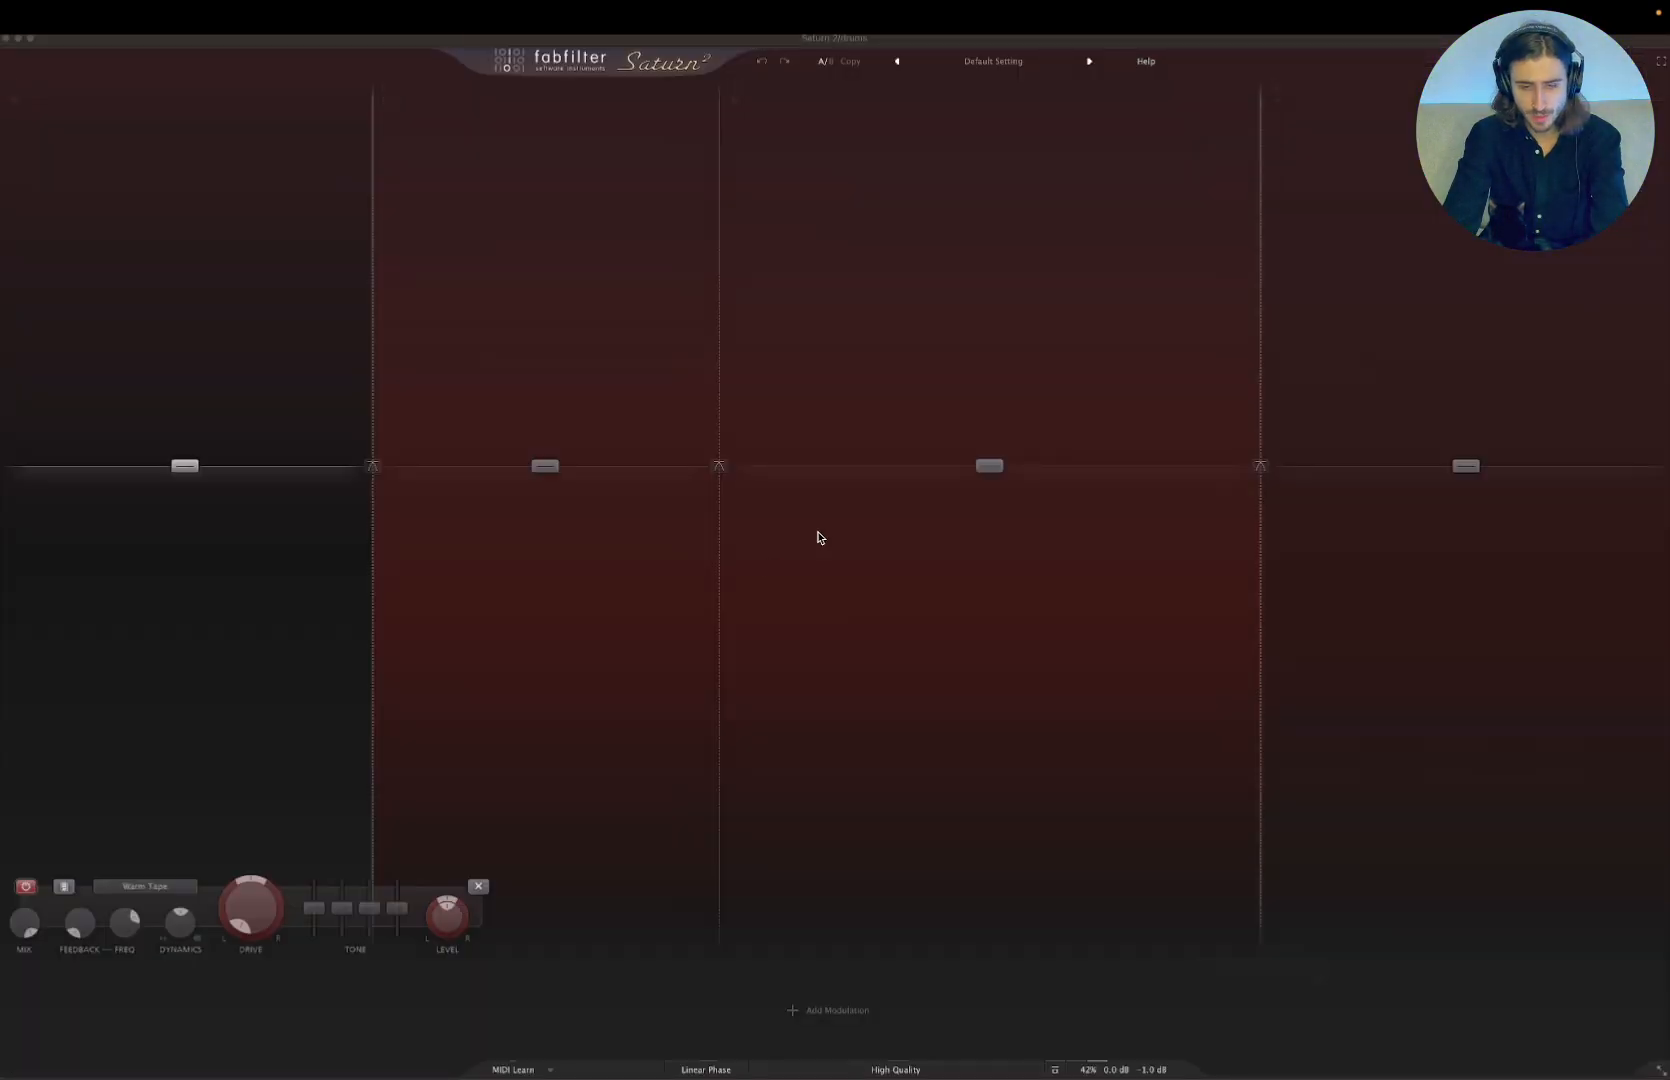
Resize the Saturn 2 window to Large and move it over the arrangement, and set its global mix to 100%
click(1660, 1068)
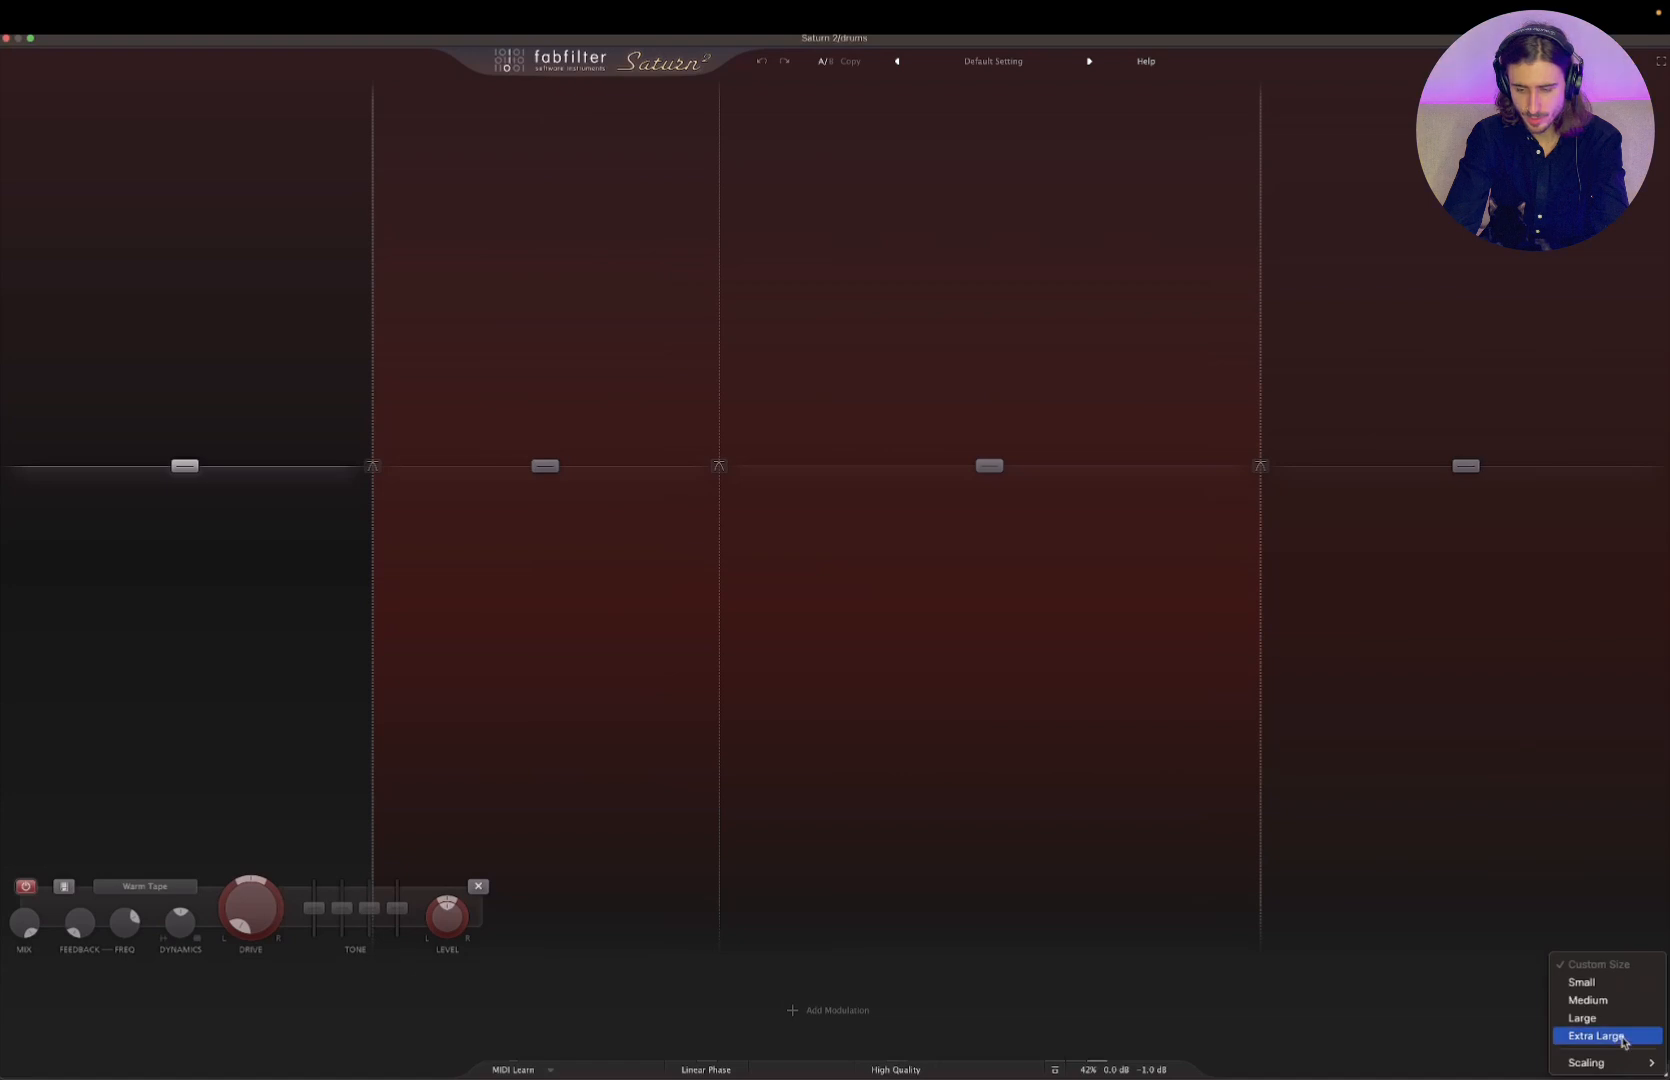
click(1608, 1020)
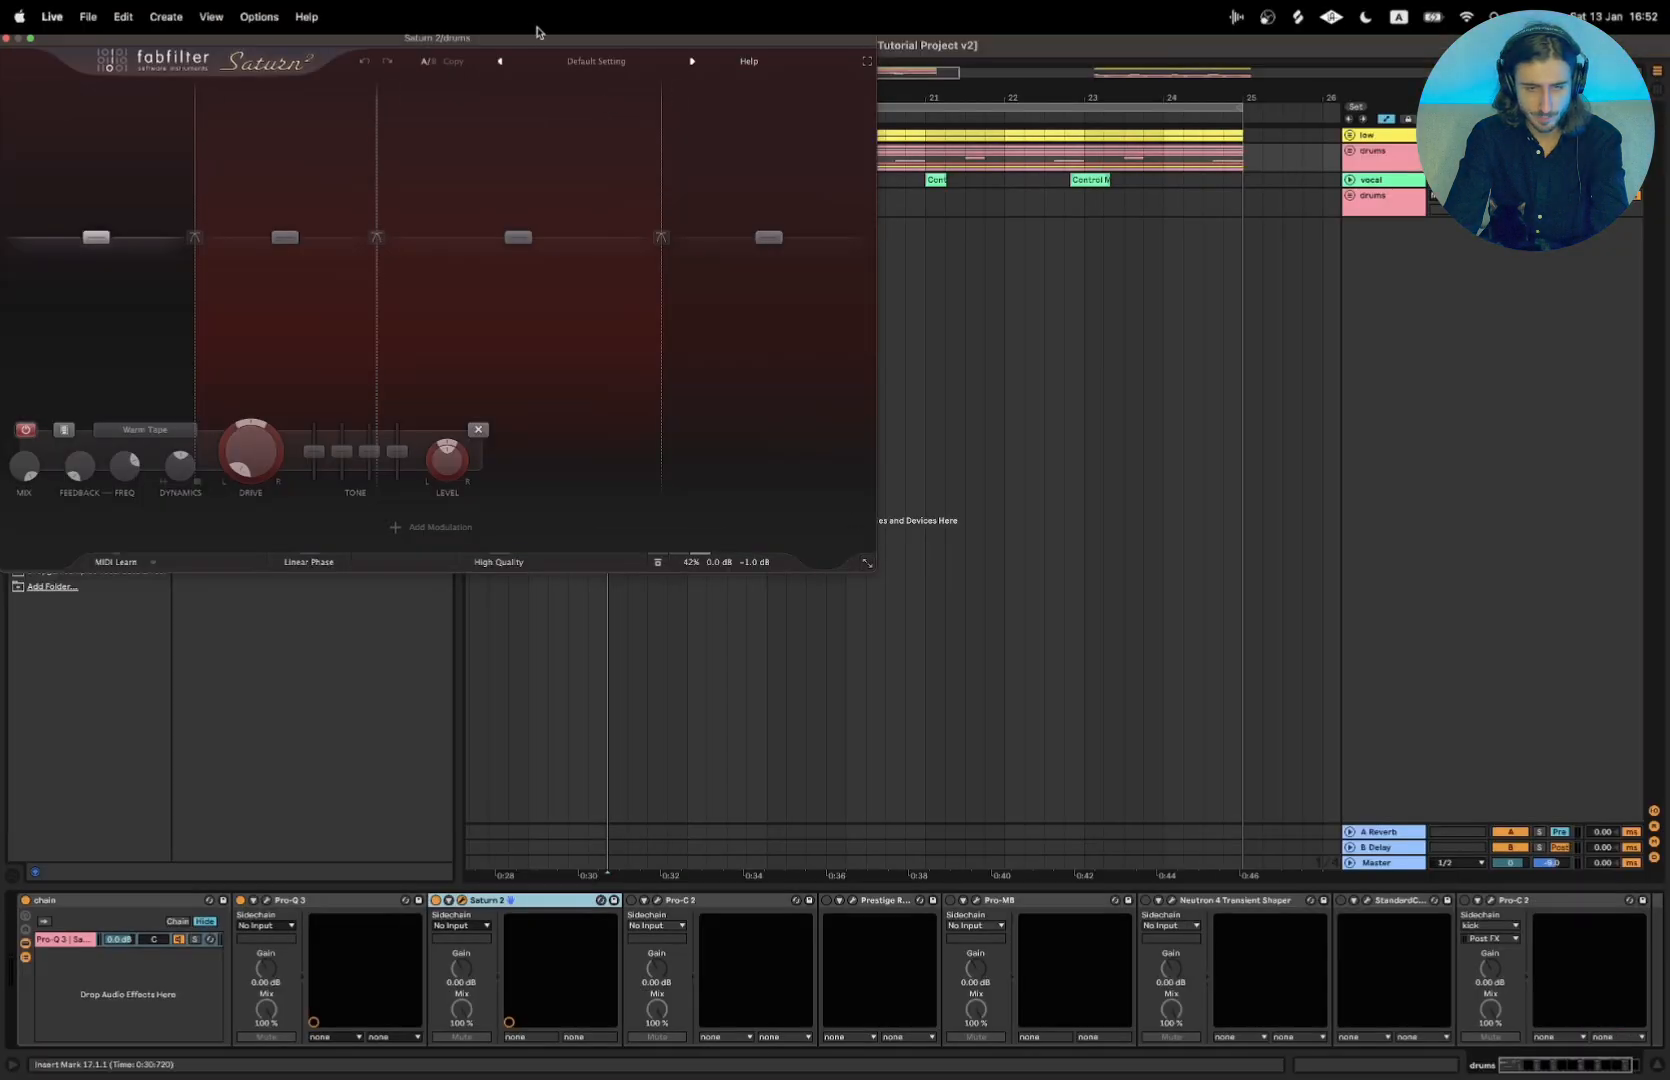
drag(534, 45, 969, 269)
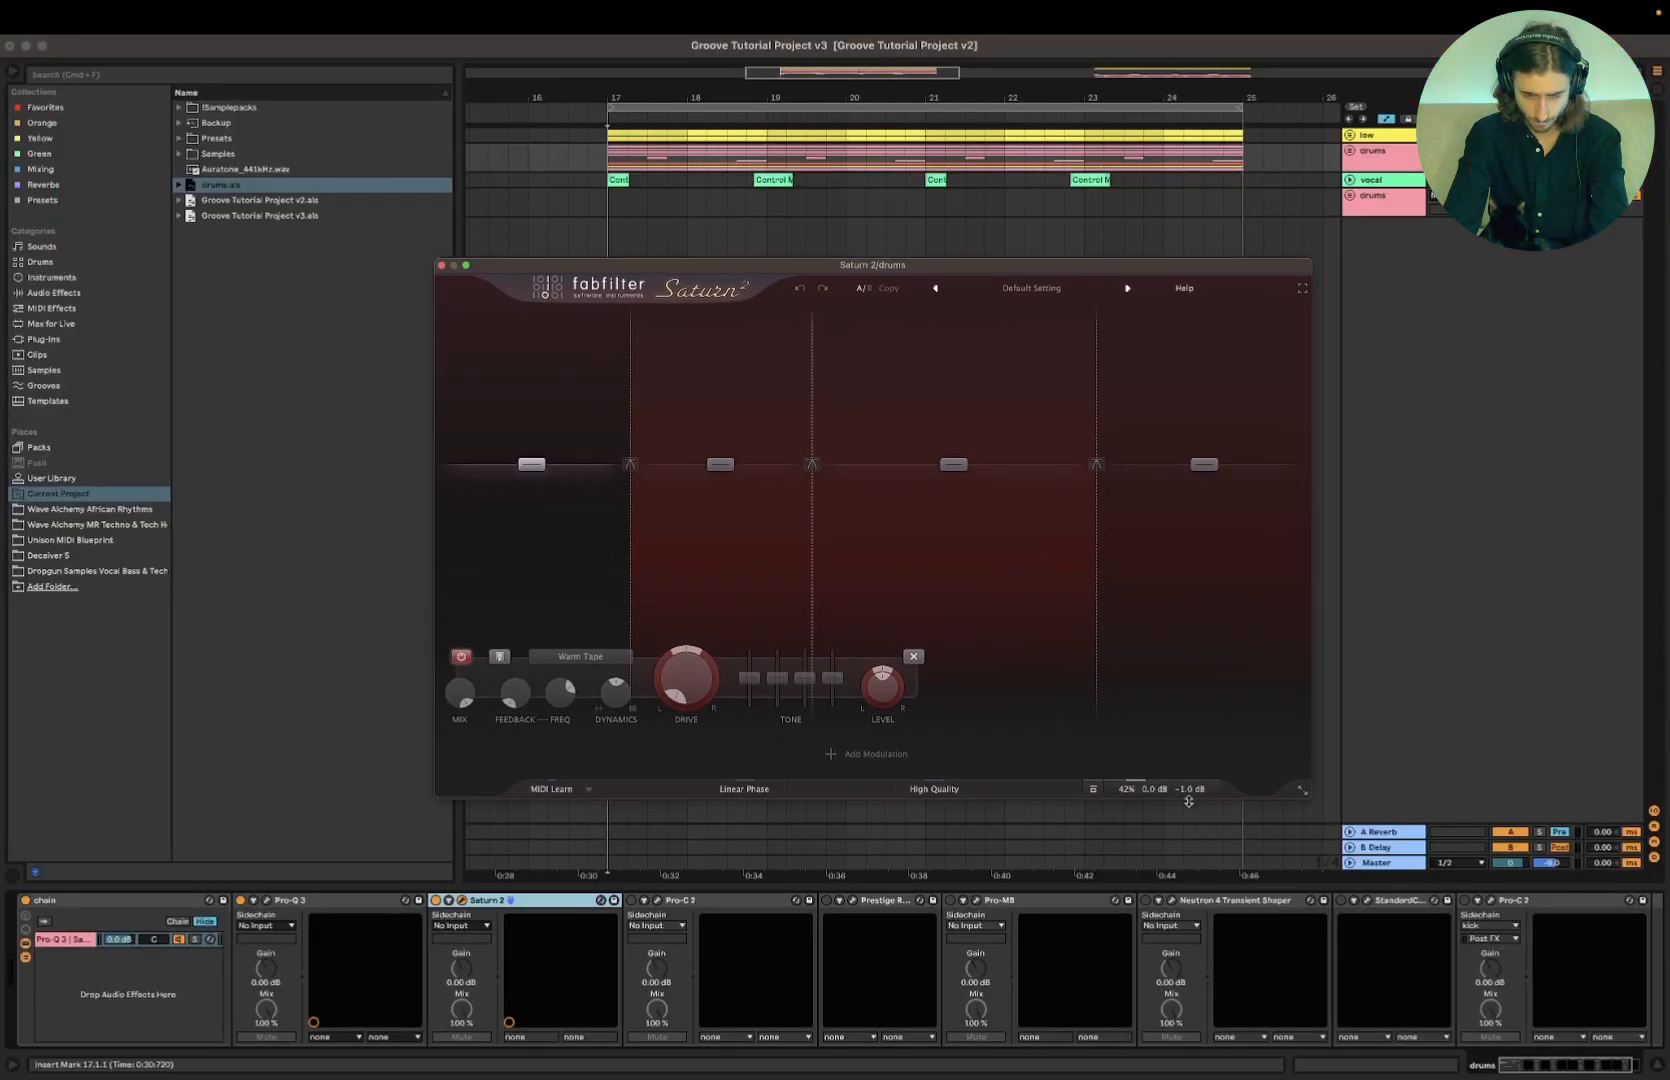
mouse_move(1170, 792)
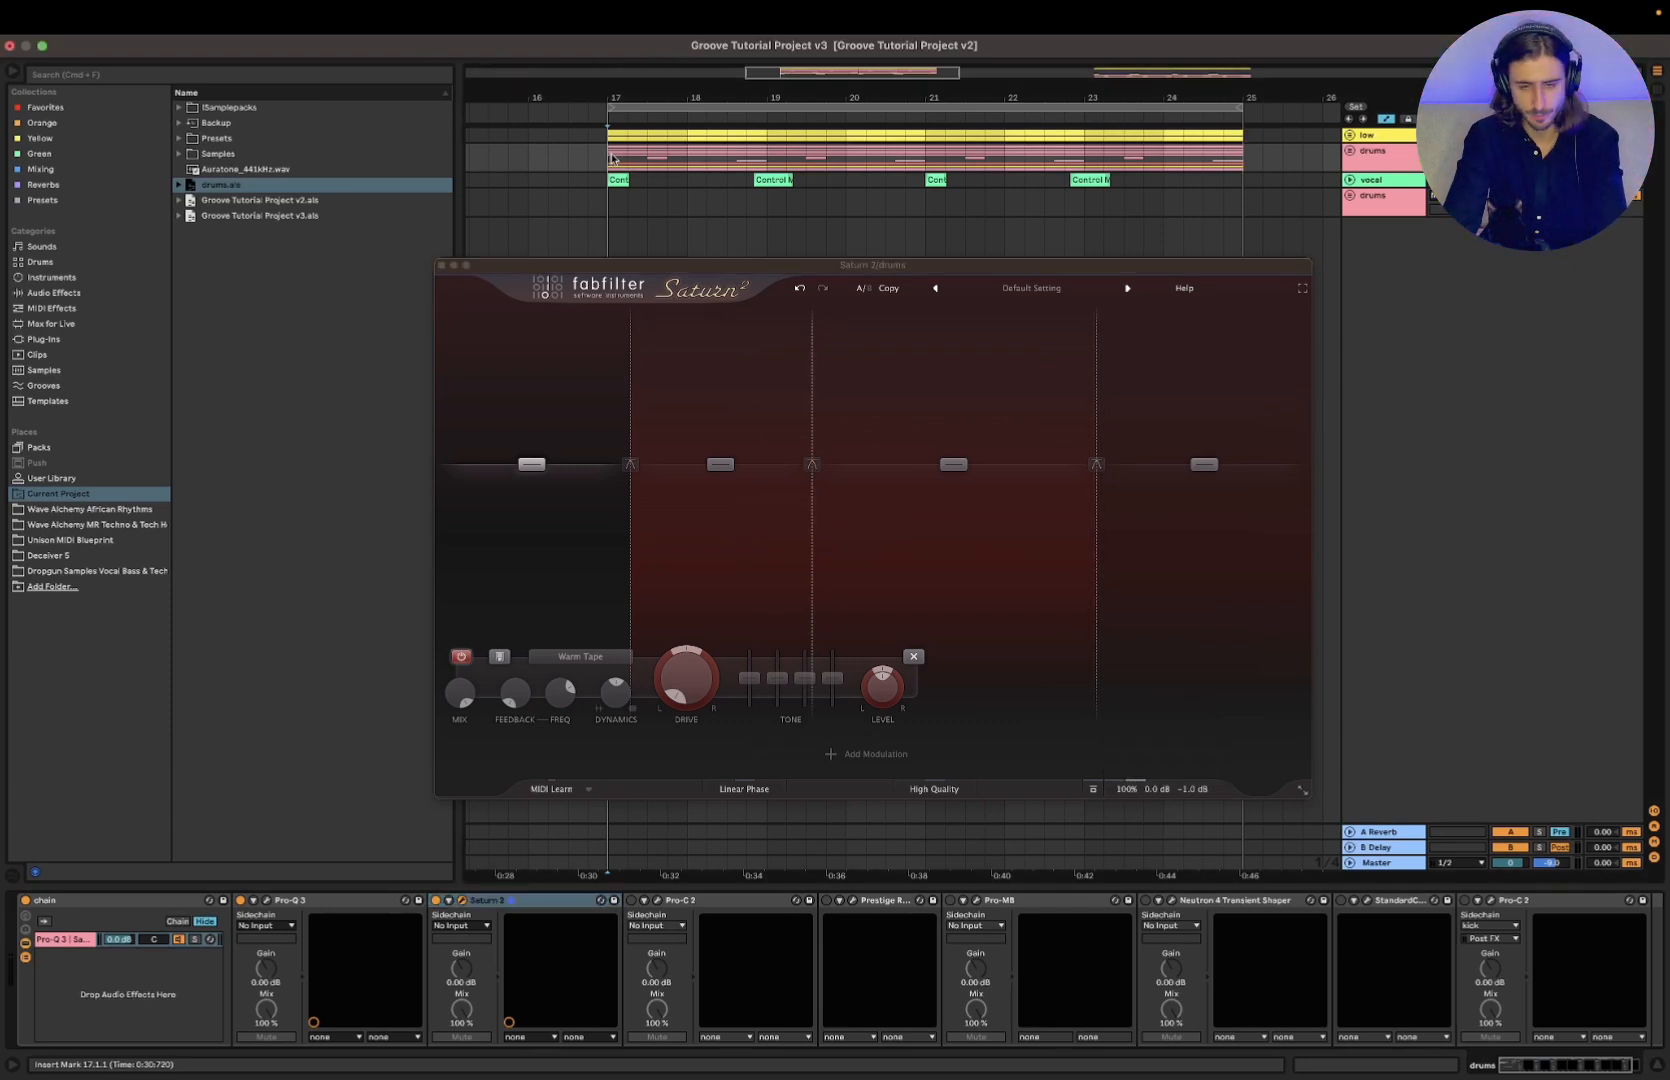
Play the loop while checking Realphones on the Master track, and return to the drums group's Saturn 2
key(space)
click(1403, 864)
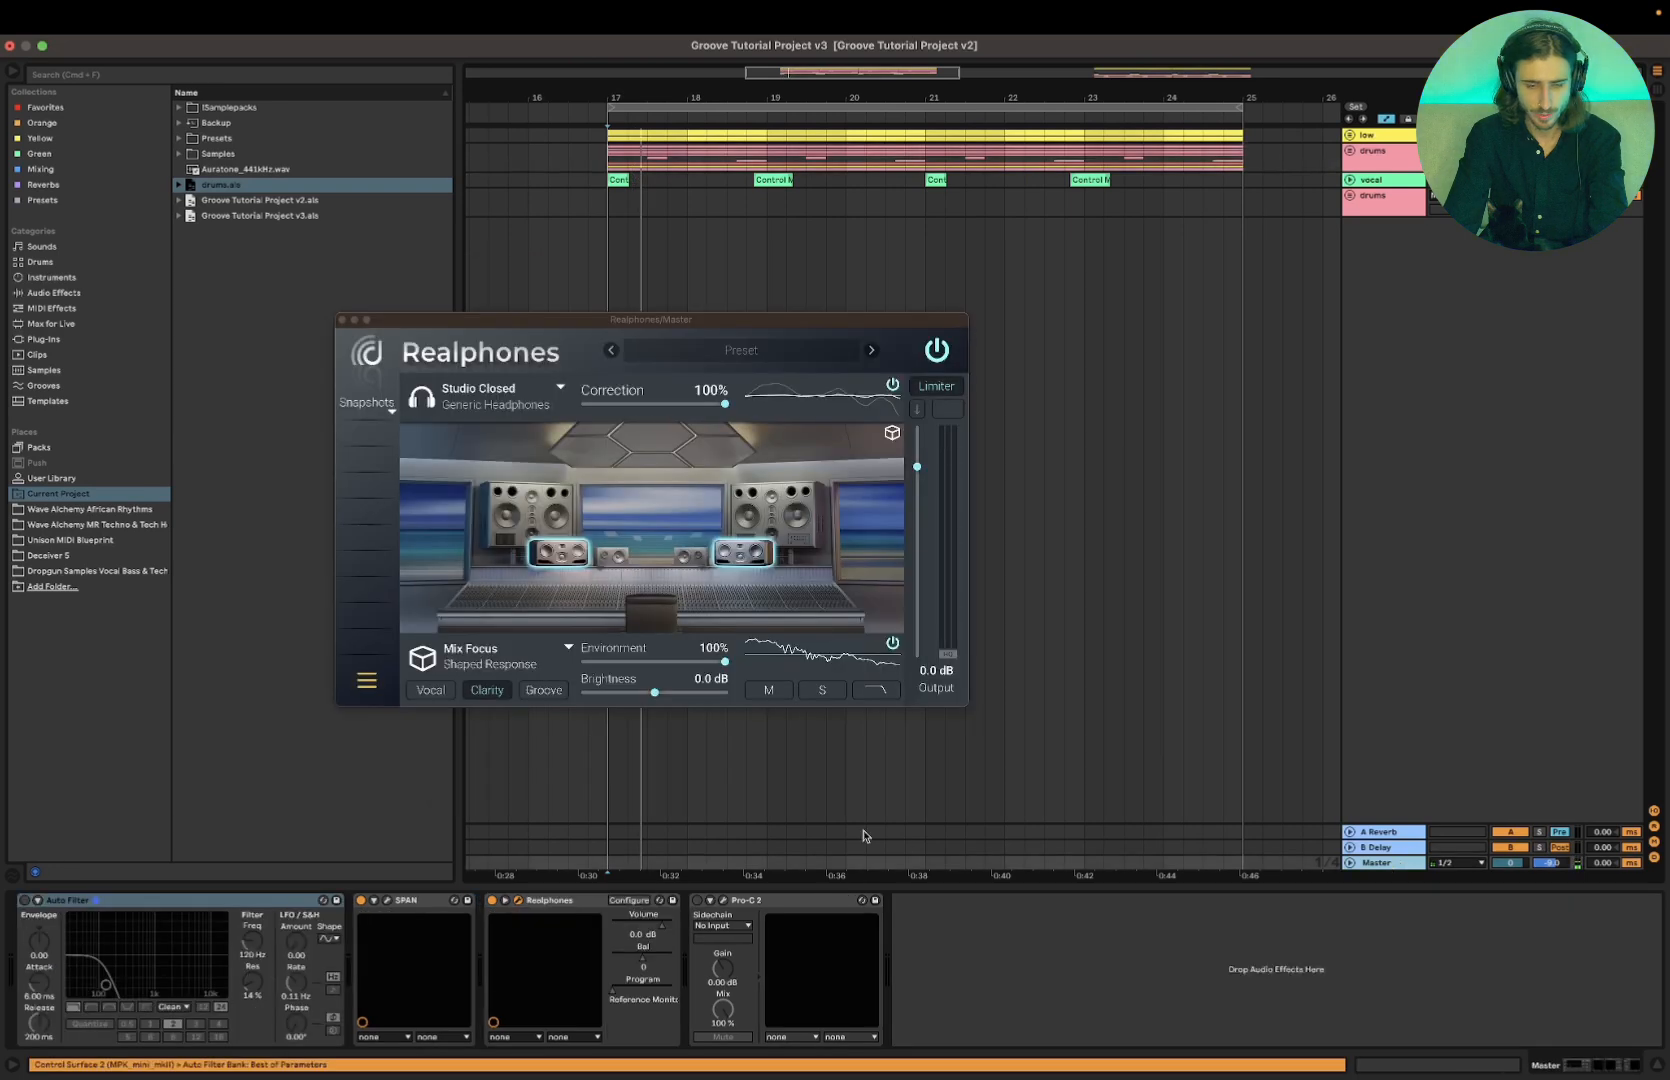
click(1408, 162)
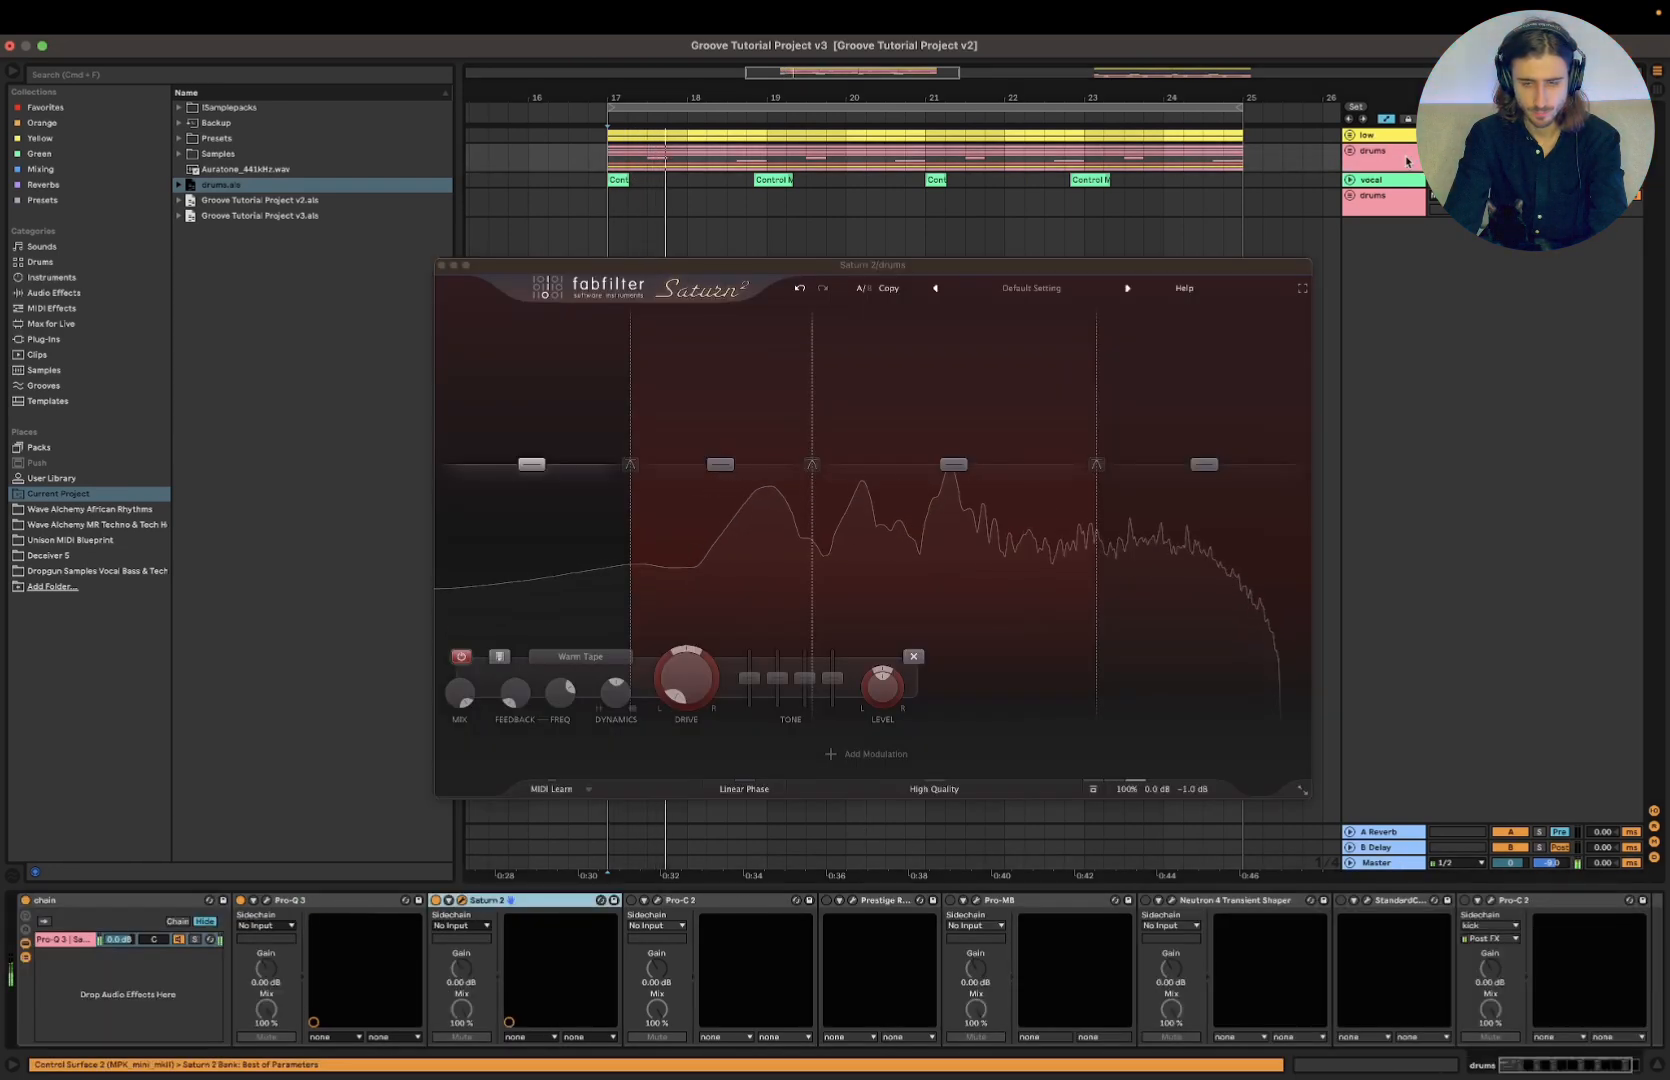
key(space)
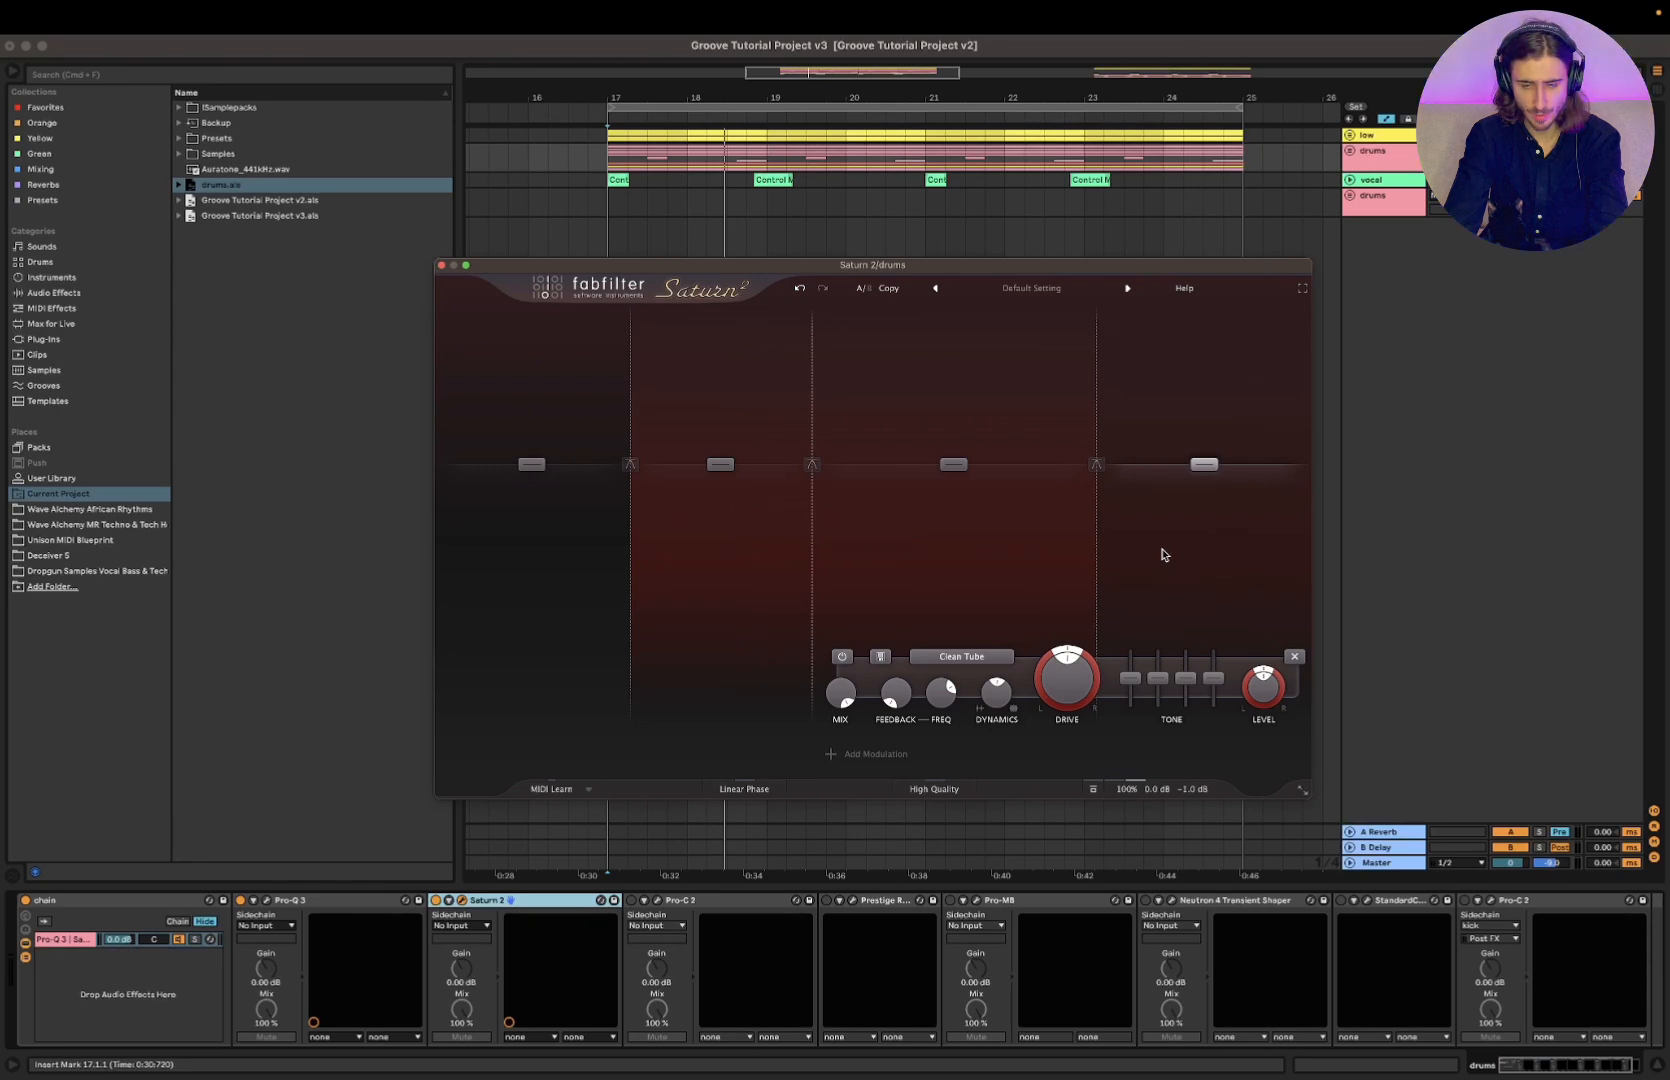
Bypass bands 4, 2 and 3 of the drums group's Saturn 2
click(850, 658)
click(975, 586)
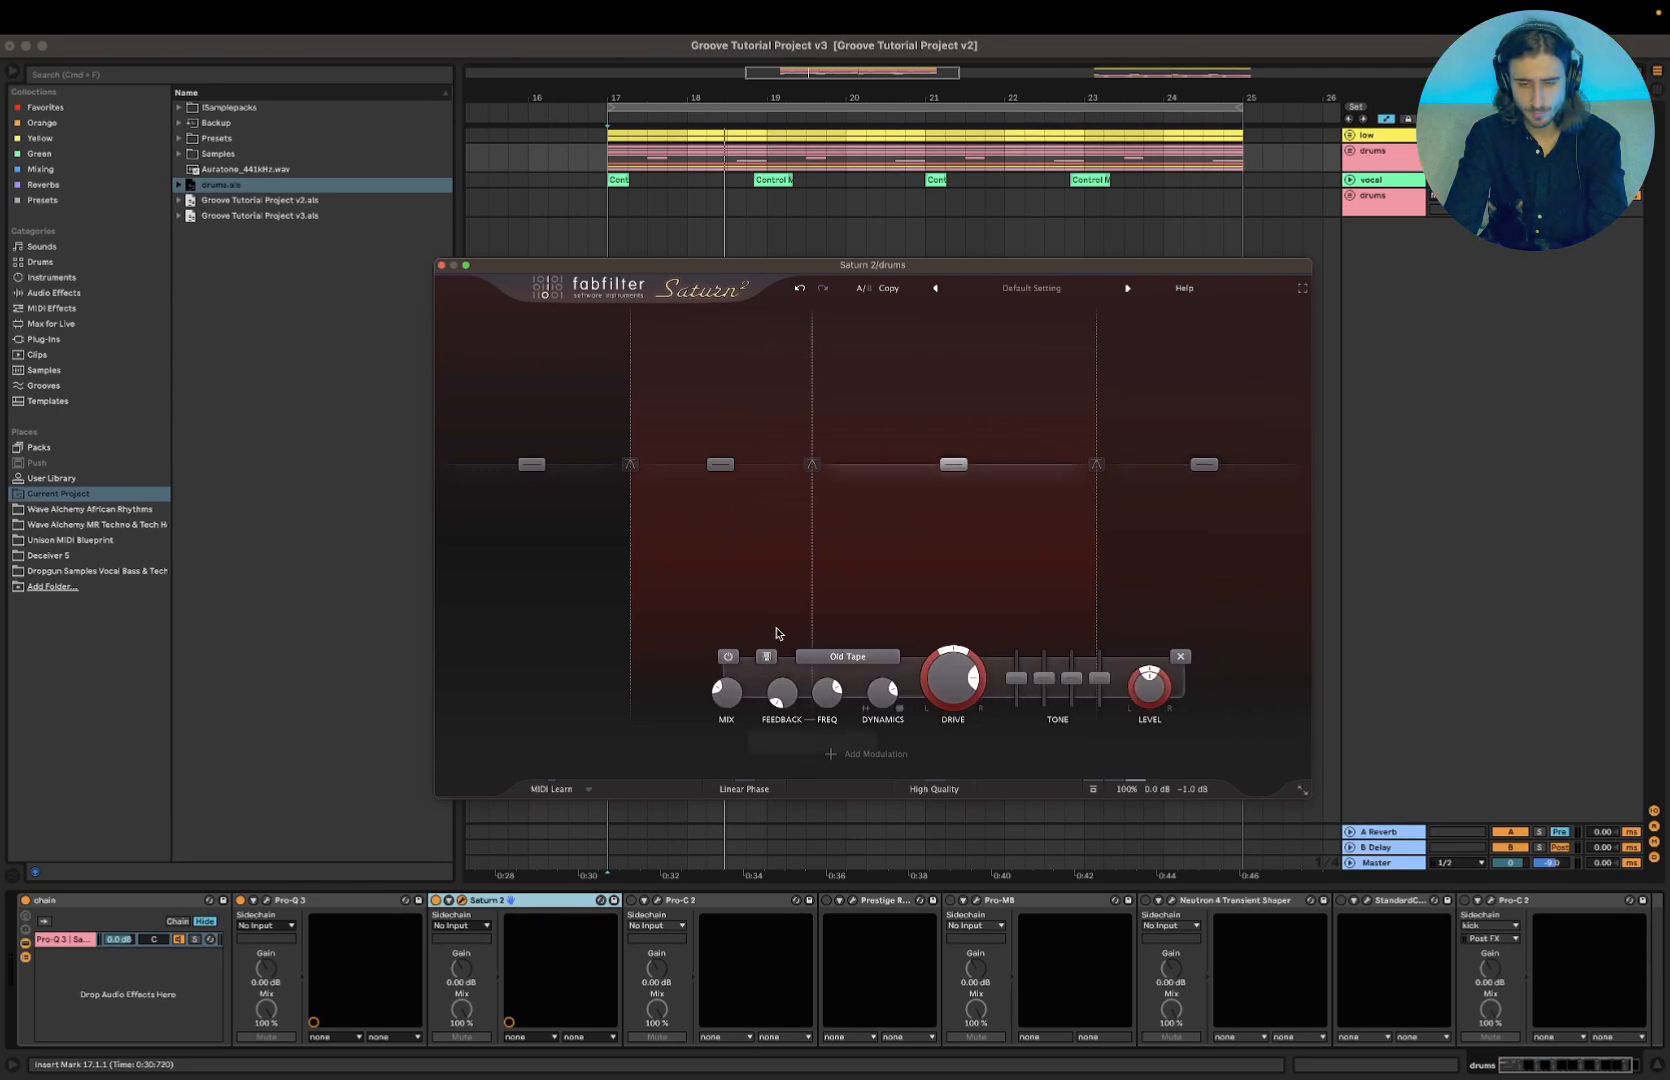
click(733, 586)
click(495, 656)
click(977, 596)
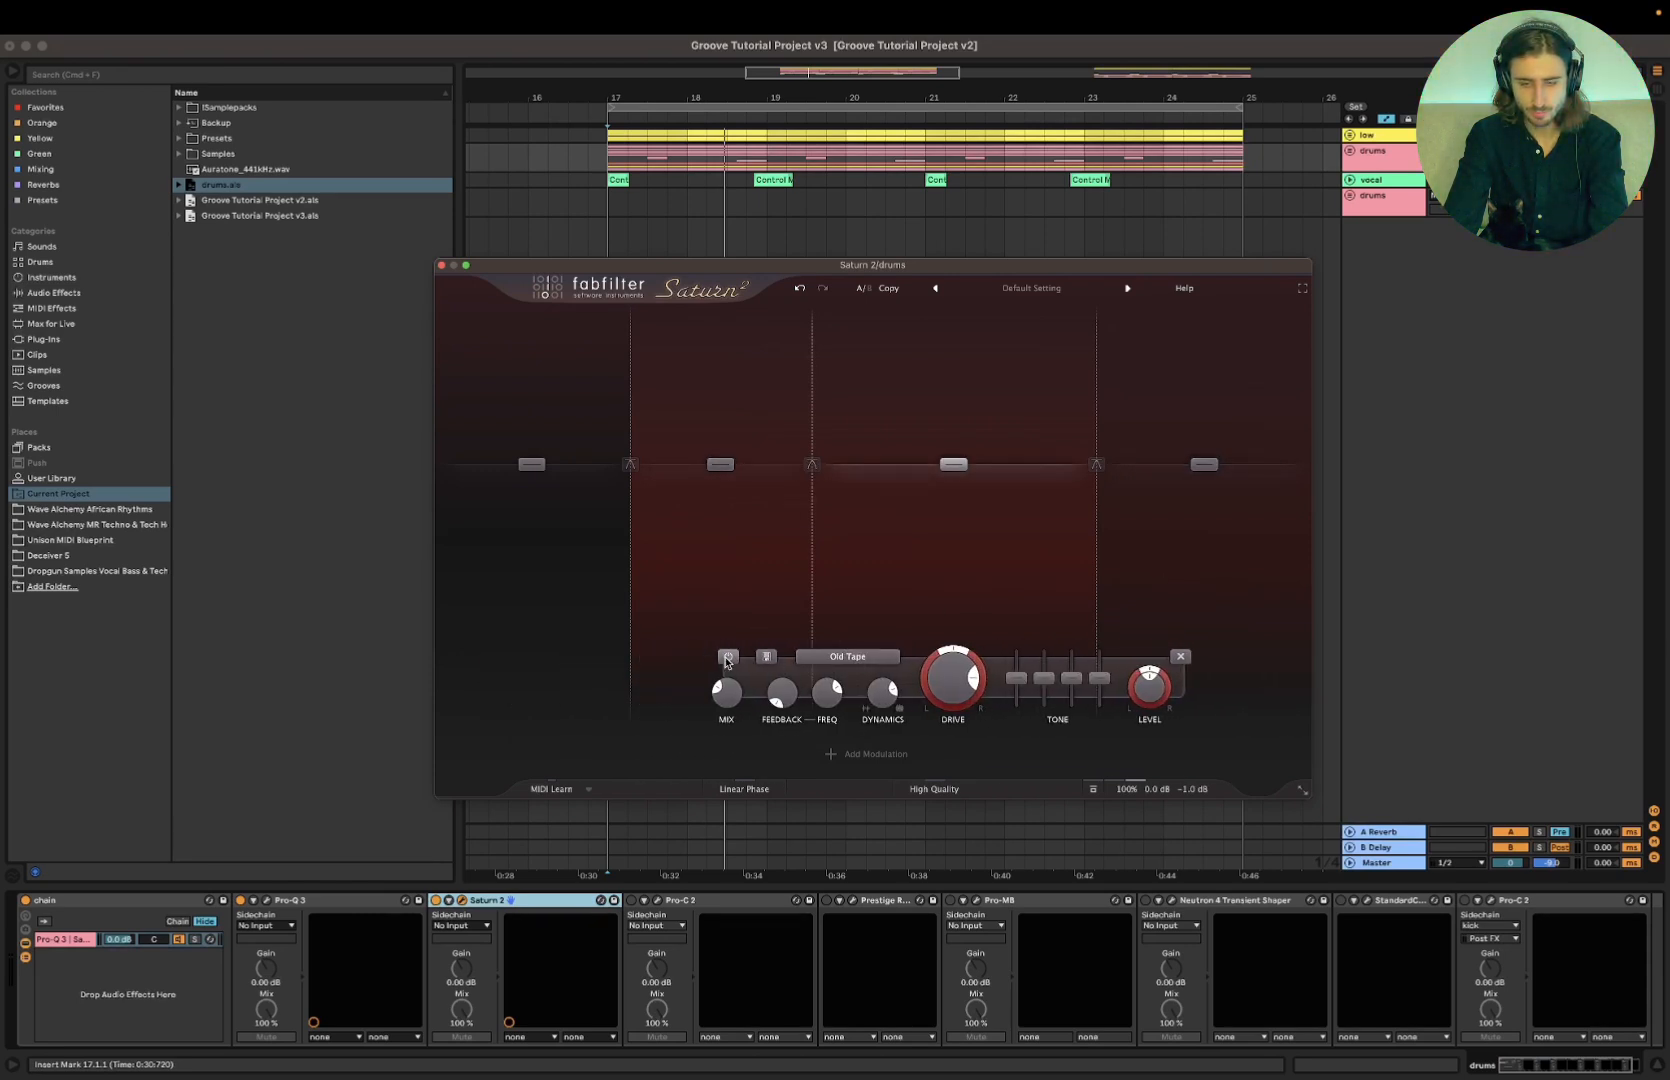
click(727, 656)
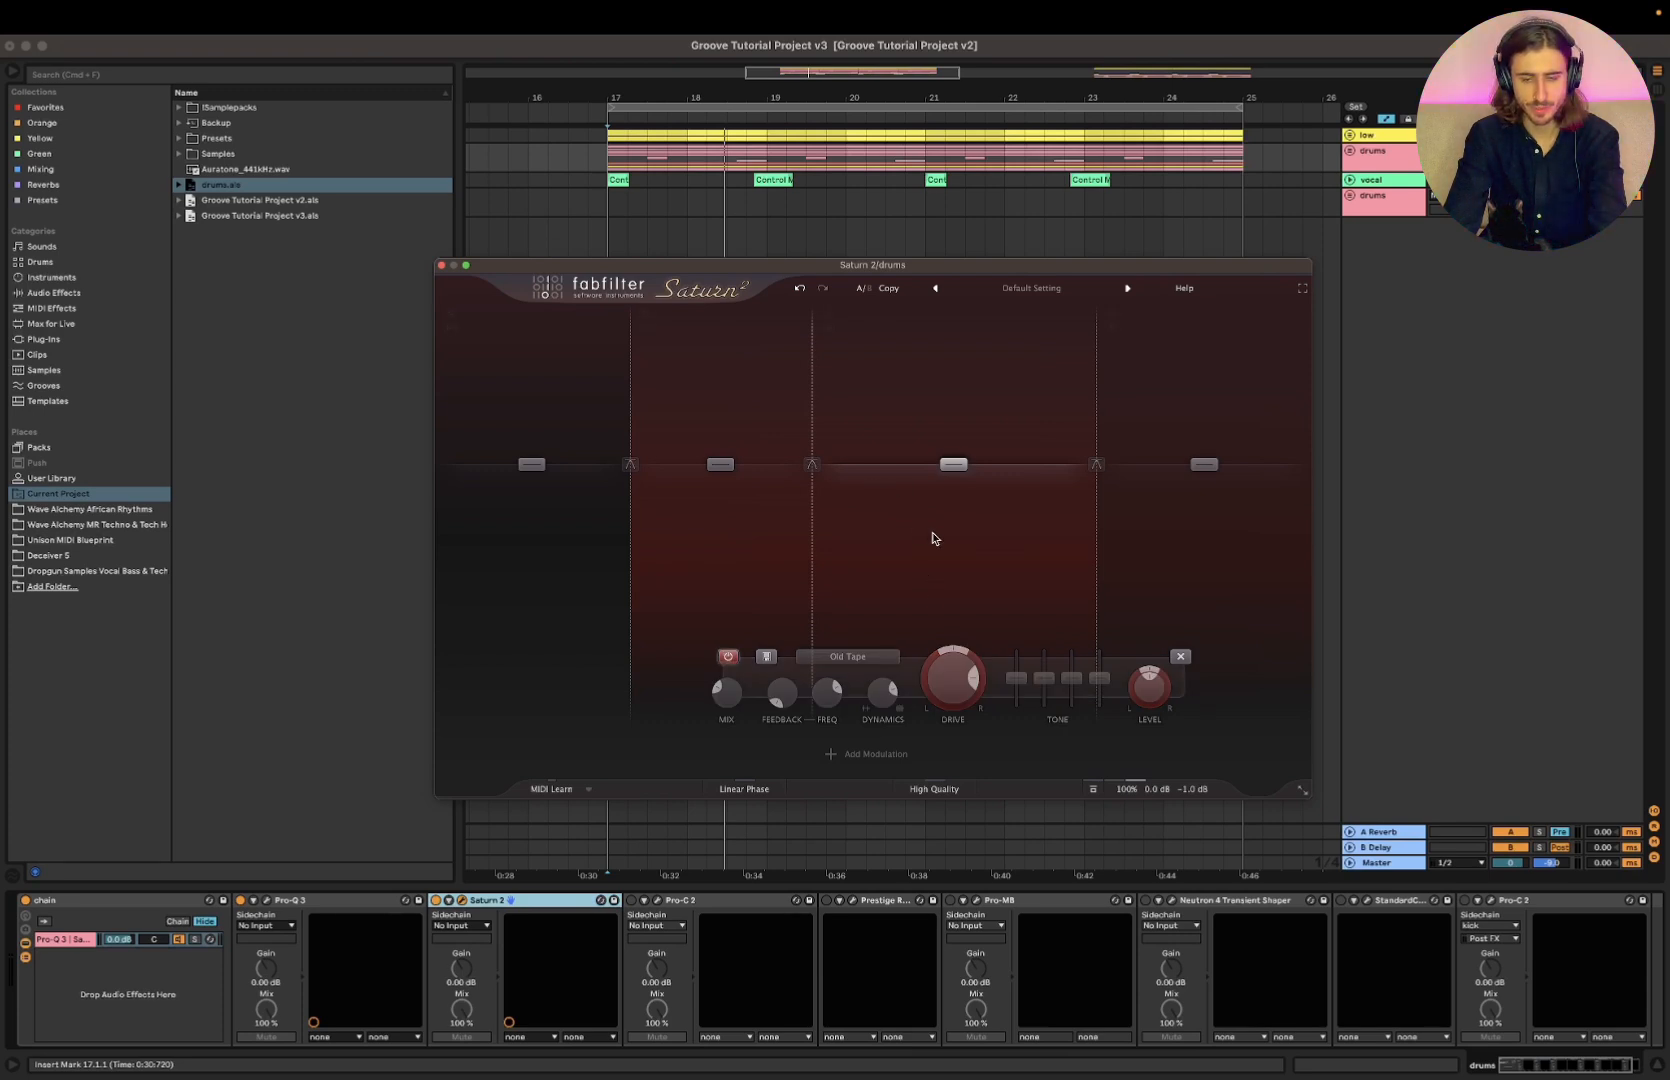
Re-enable and solo band 3 in Saturn 2 during loop playback, choosing Old Tape as its saturation style
key(space)
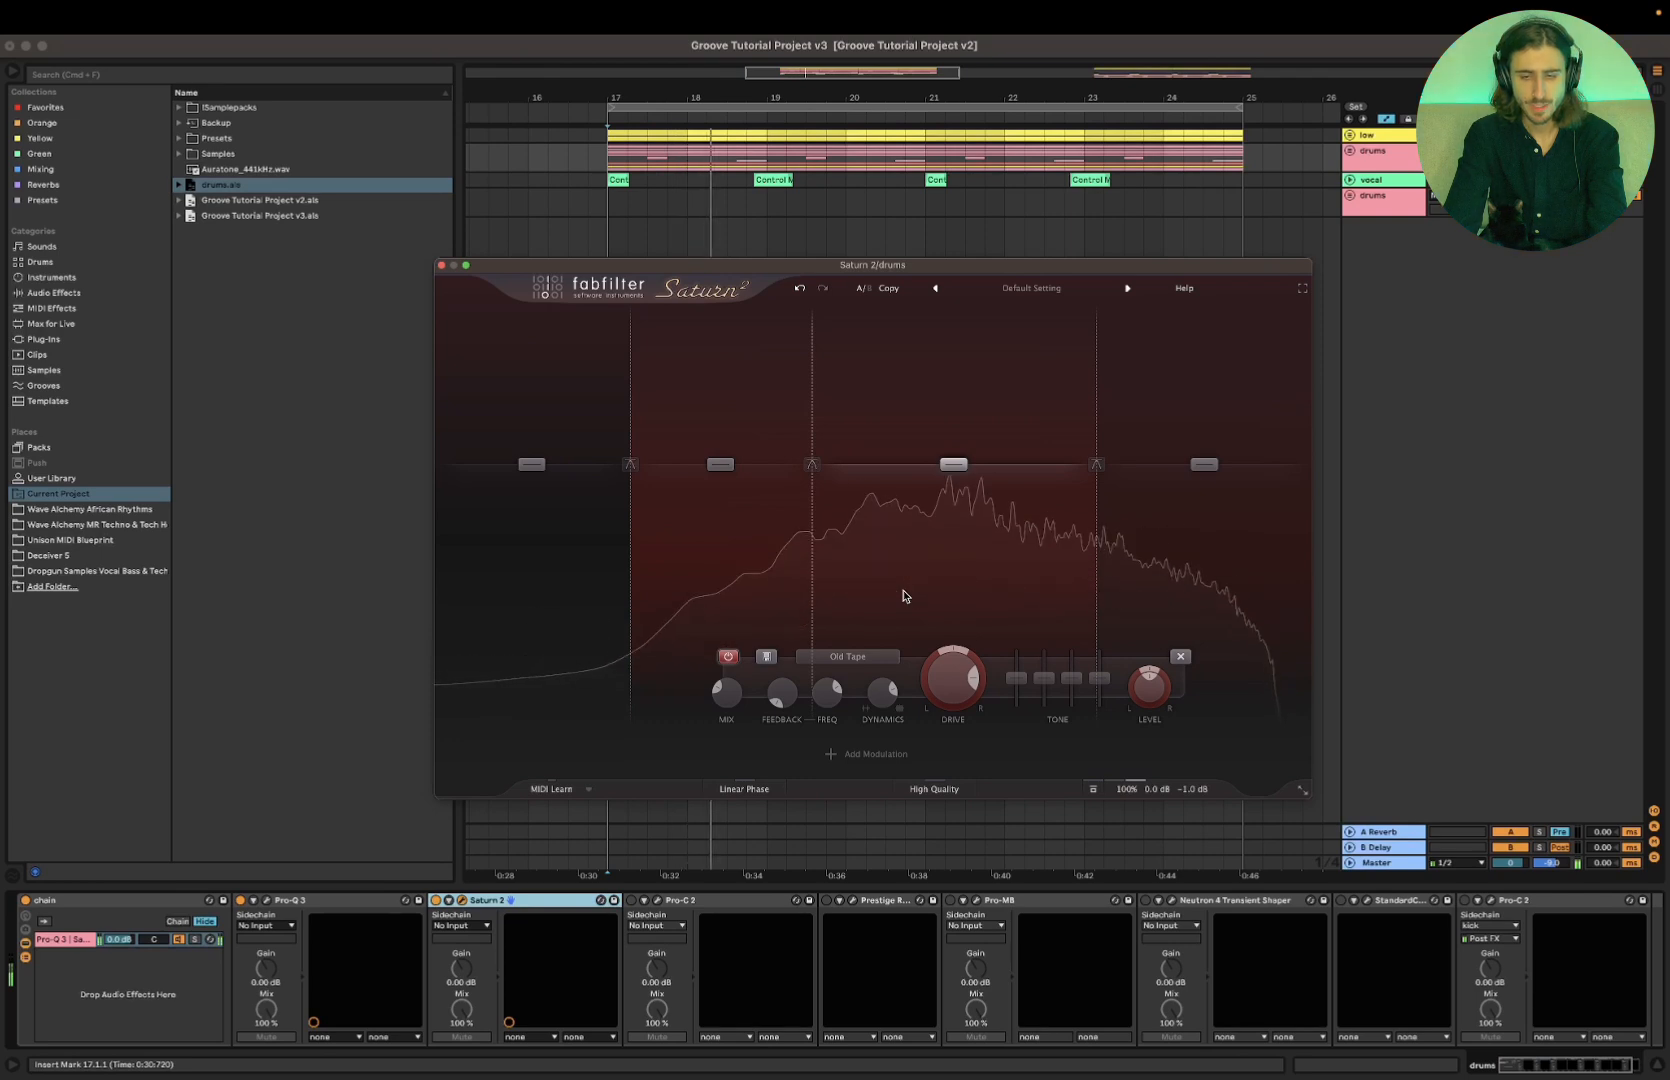
click(729, 657)
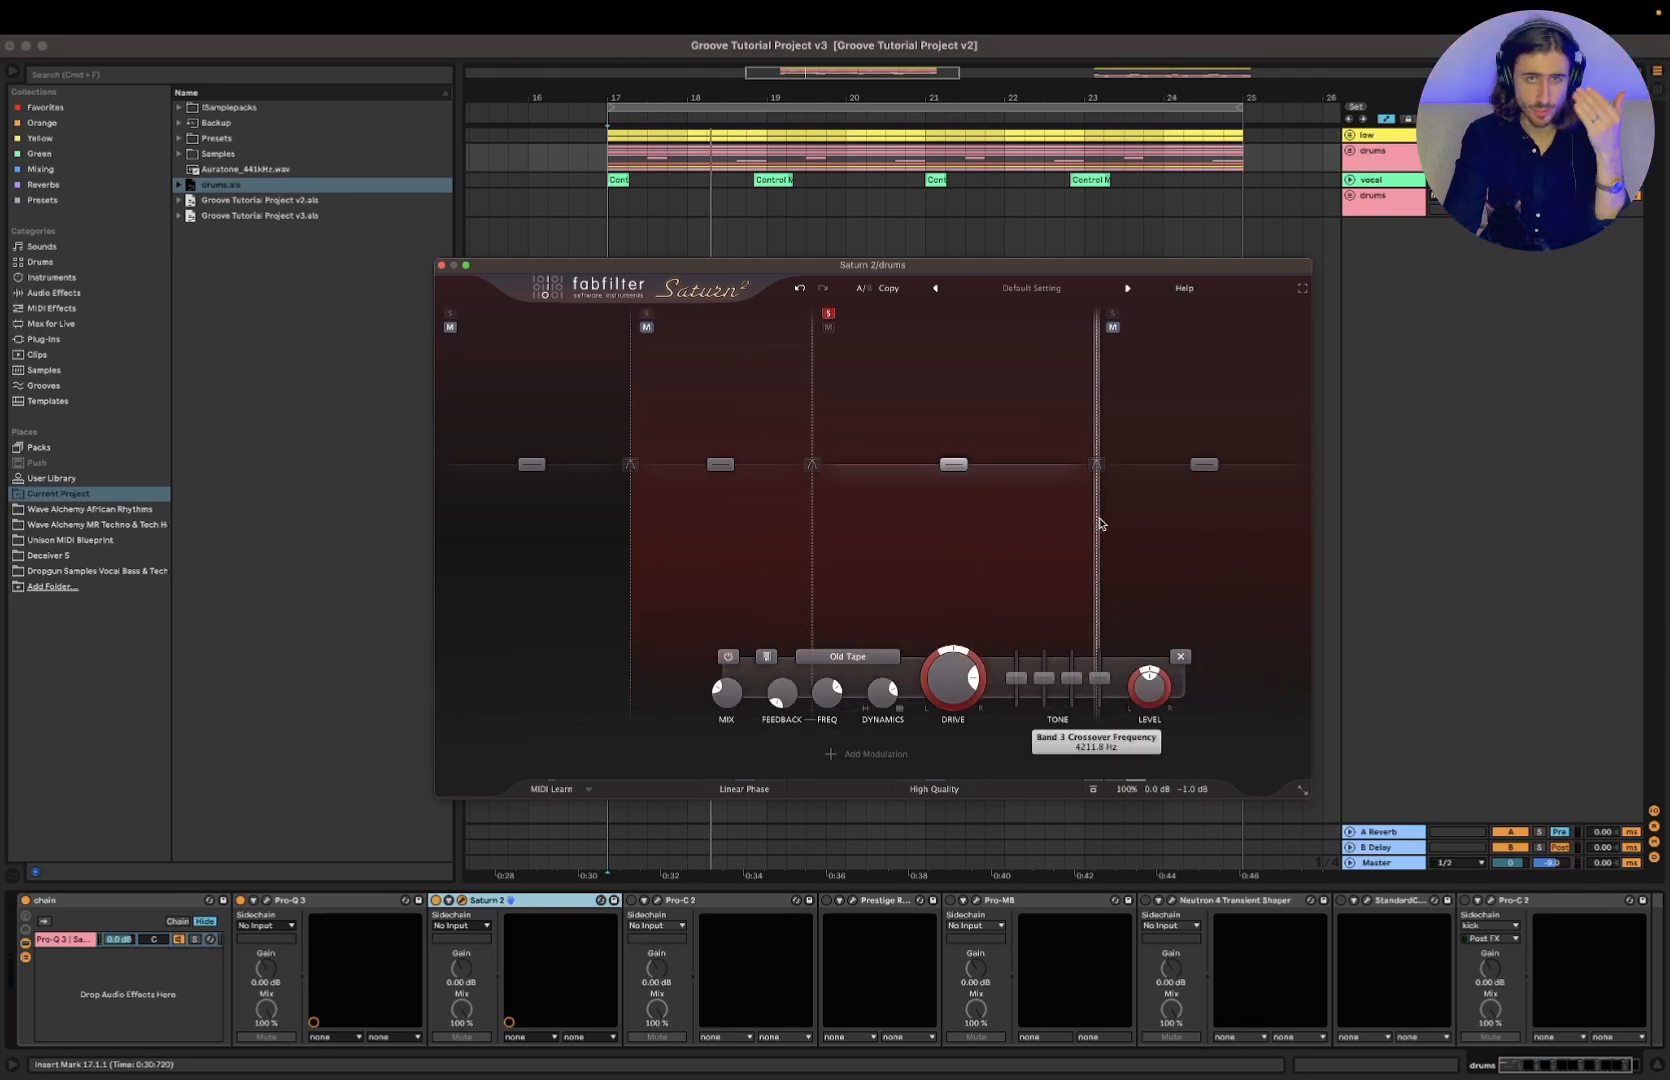
mouse_move(1099, 522)
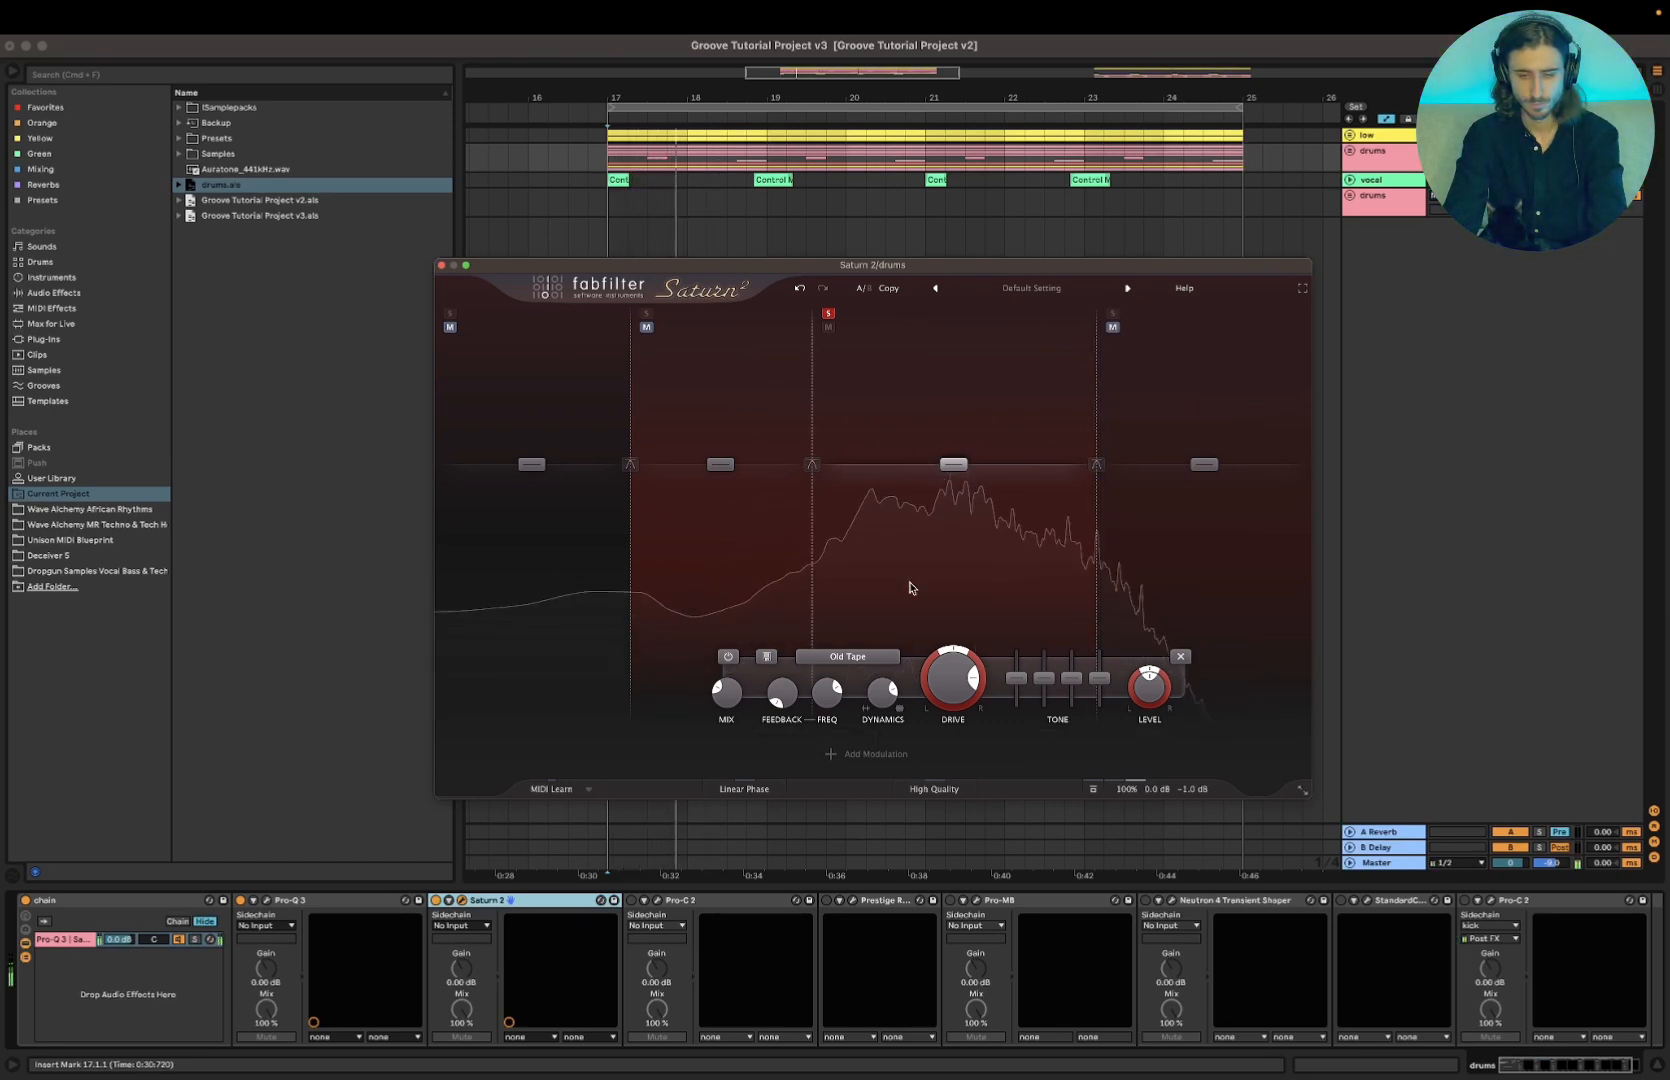
click(842, 659)
mouse_move(880, 696)
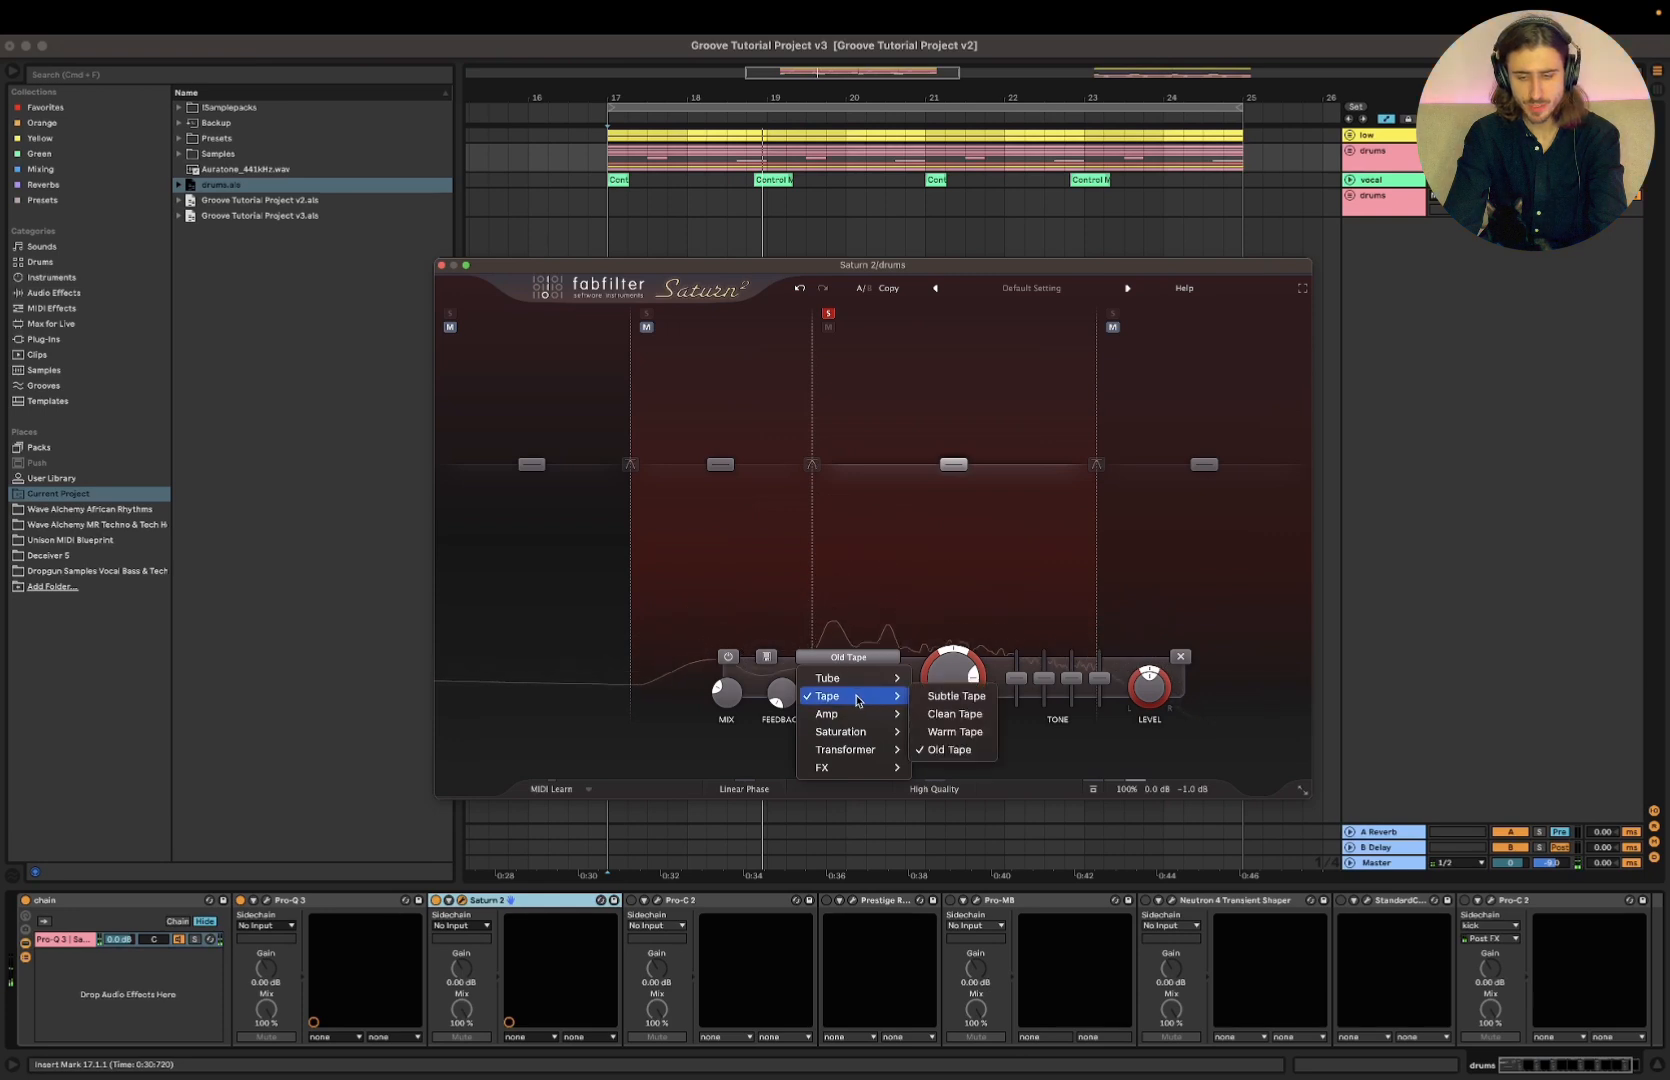
click(949, 752)
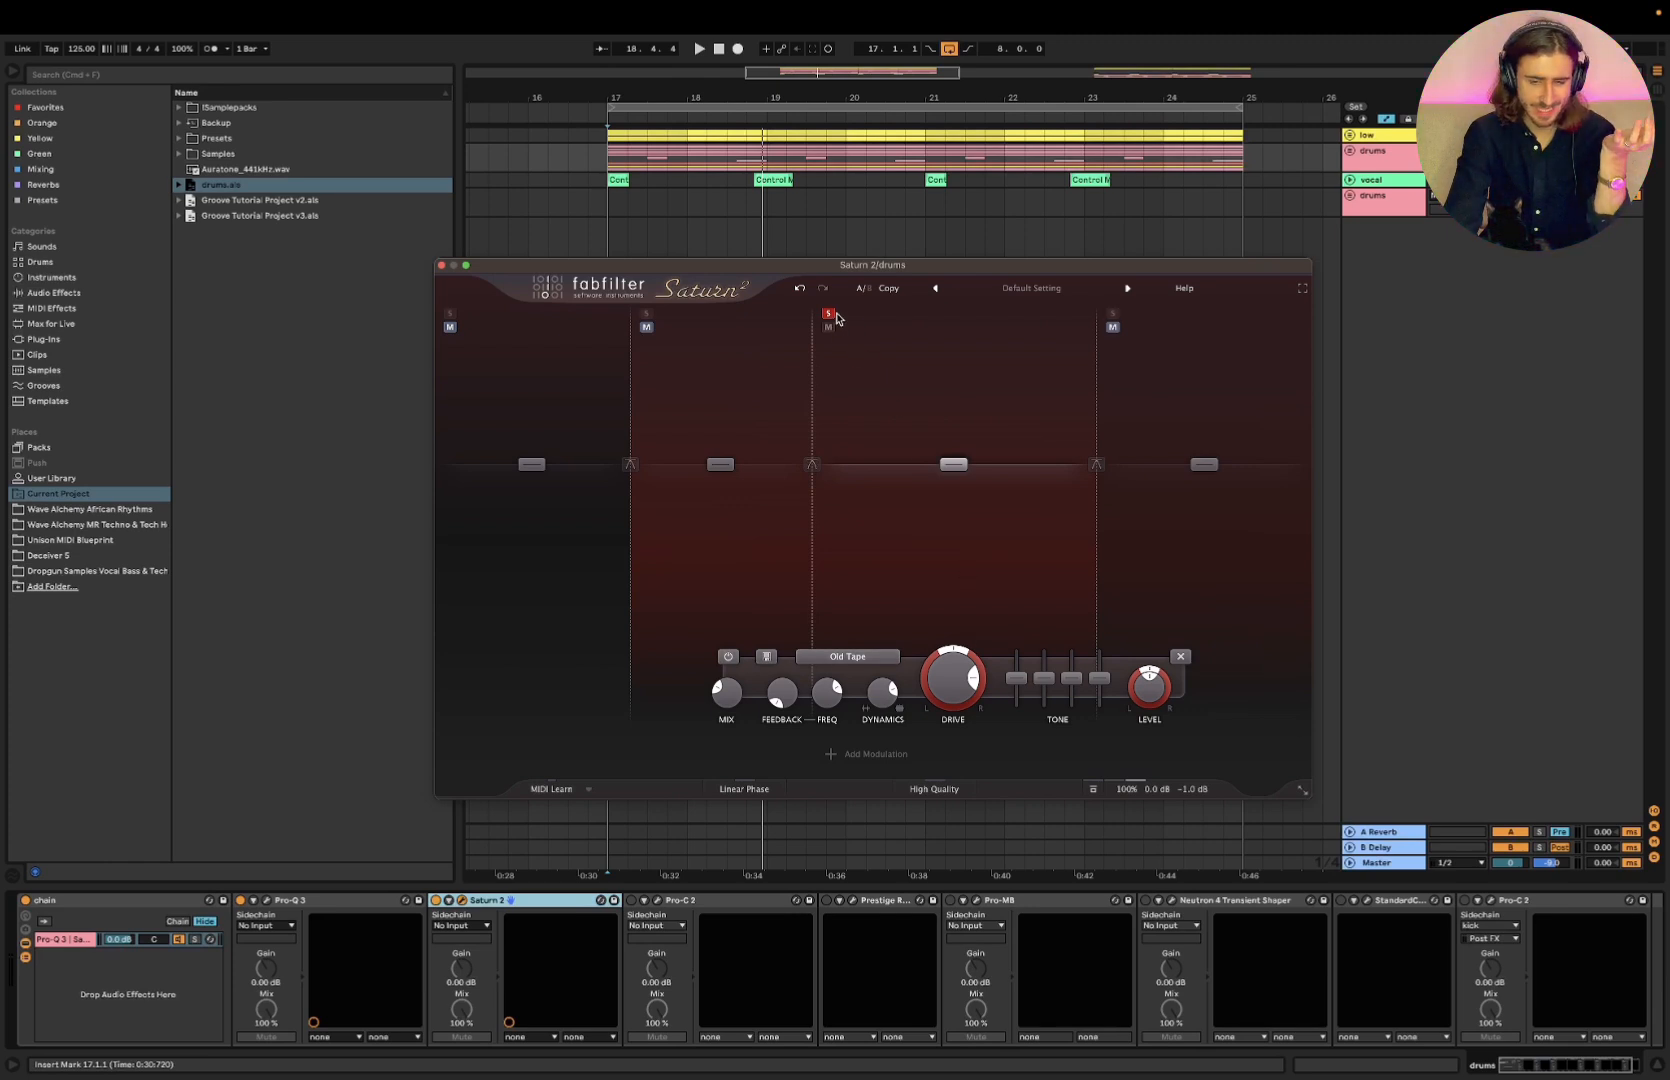
Unsolo band 3 and compare the playing loop with and without the band's Old Tape saturation
key(space)
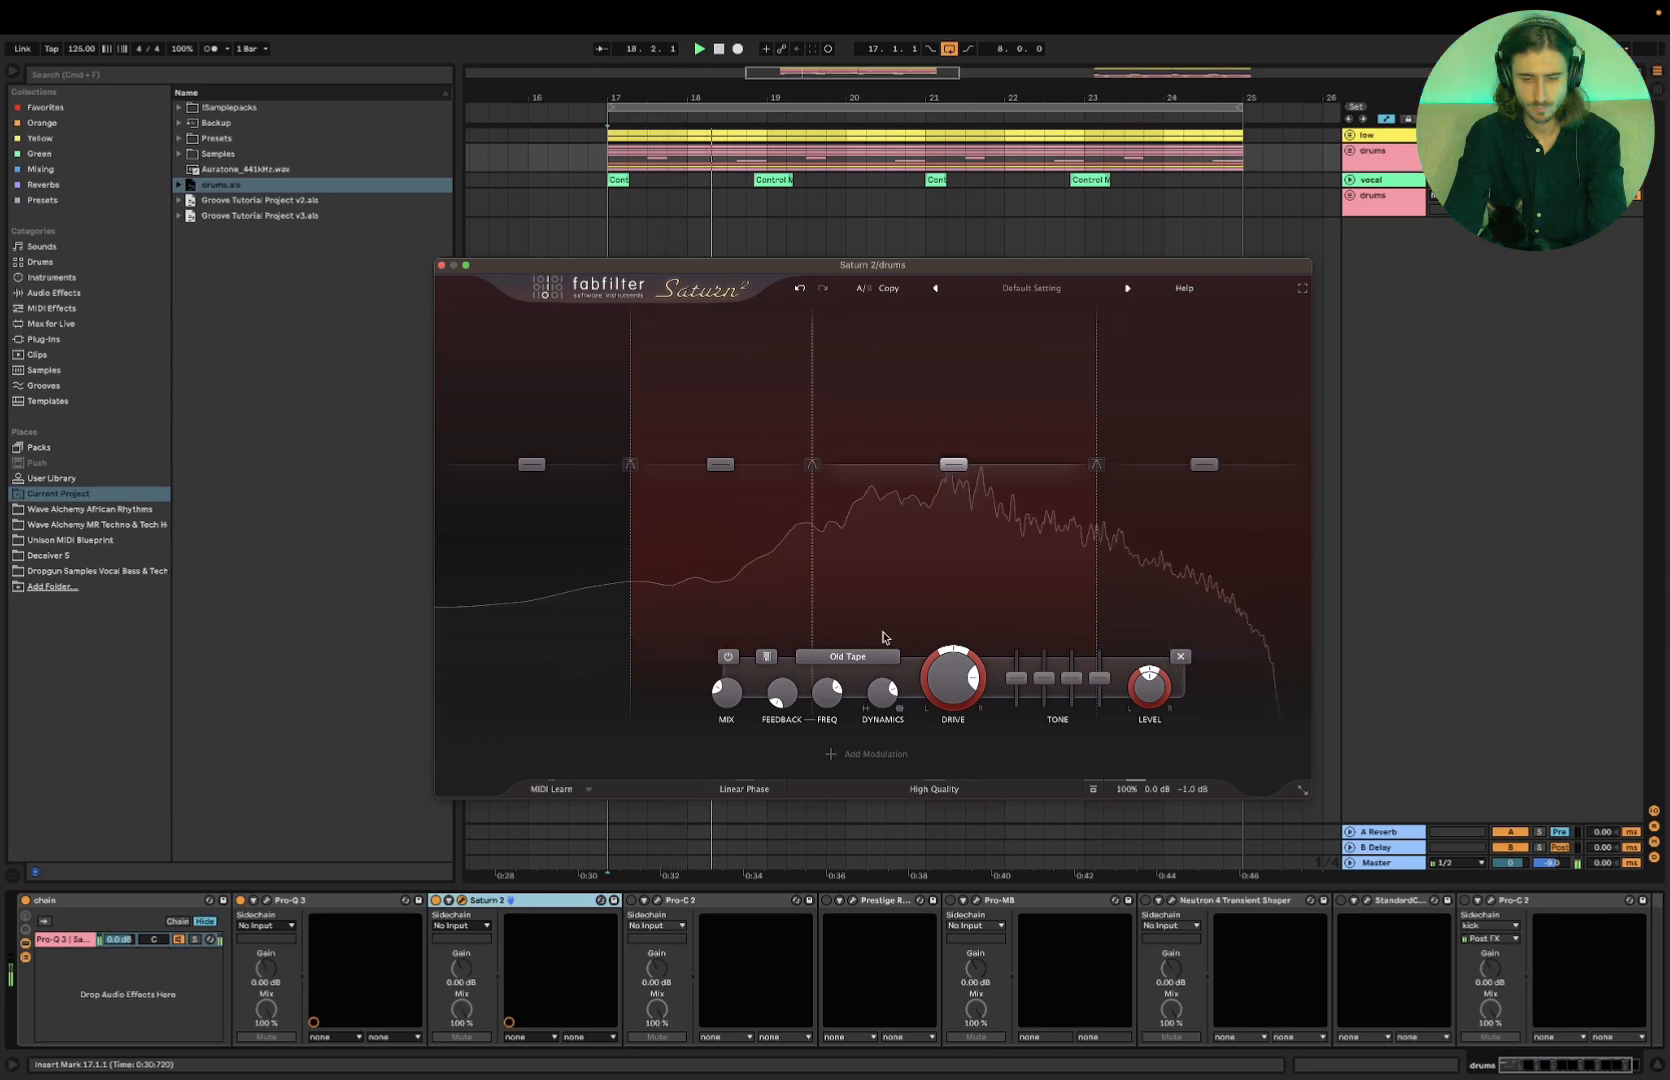
click(728, 657)
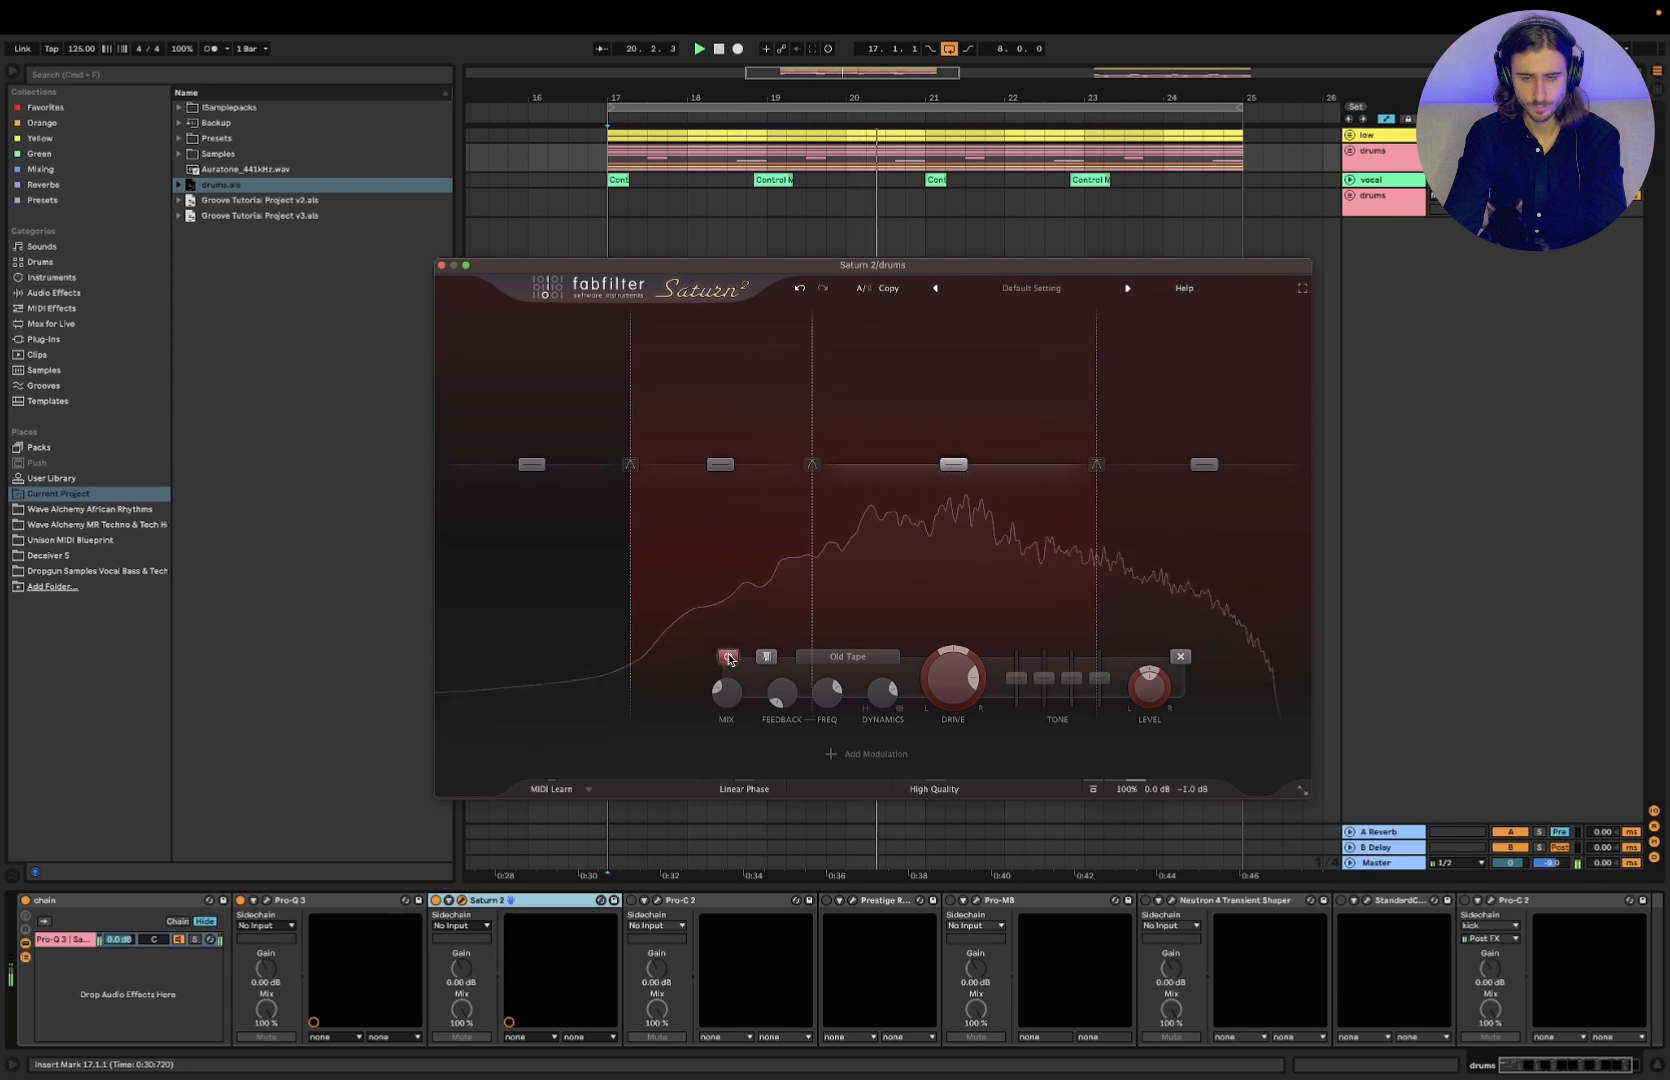
click(728, 657)
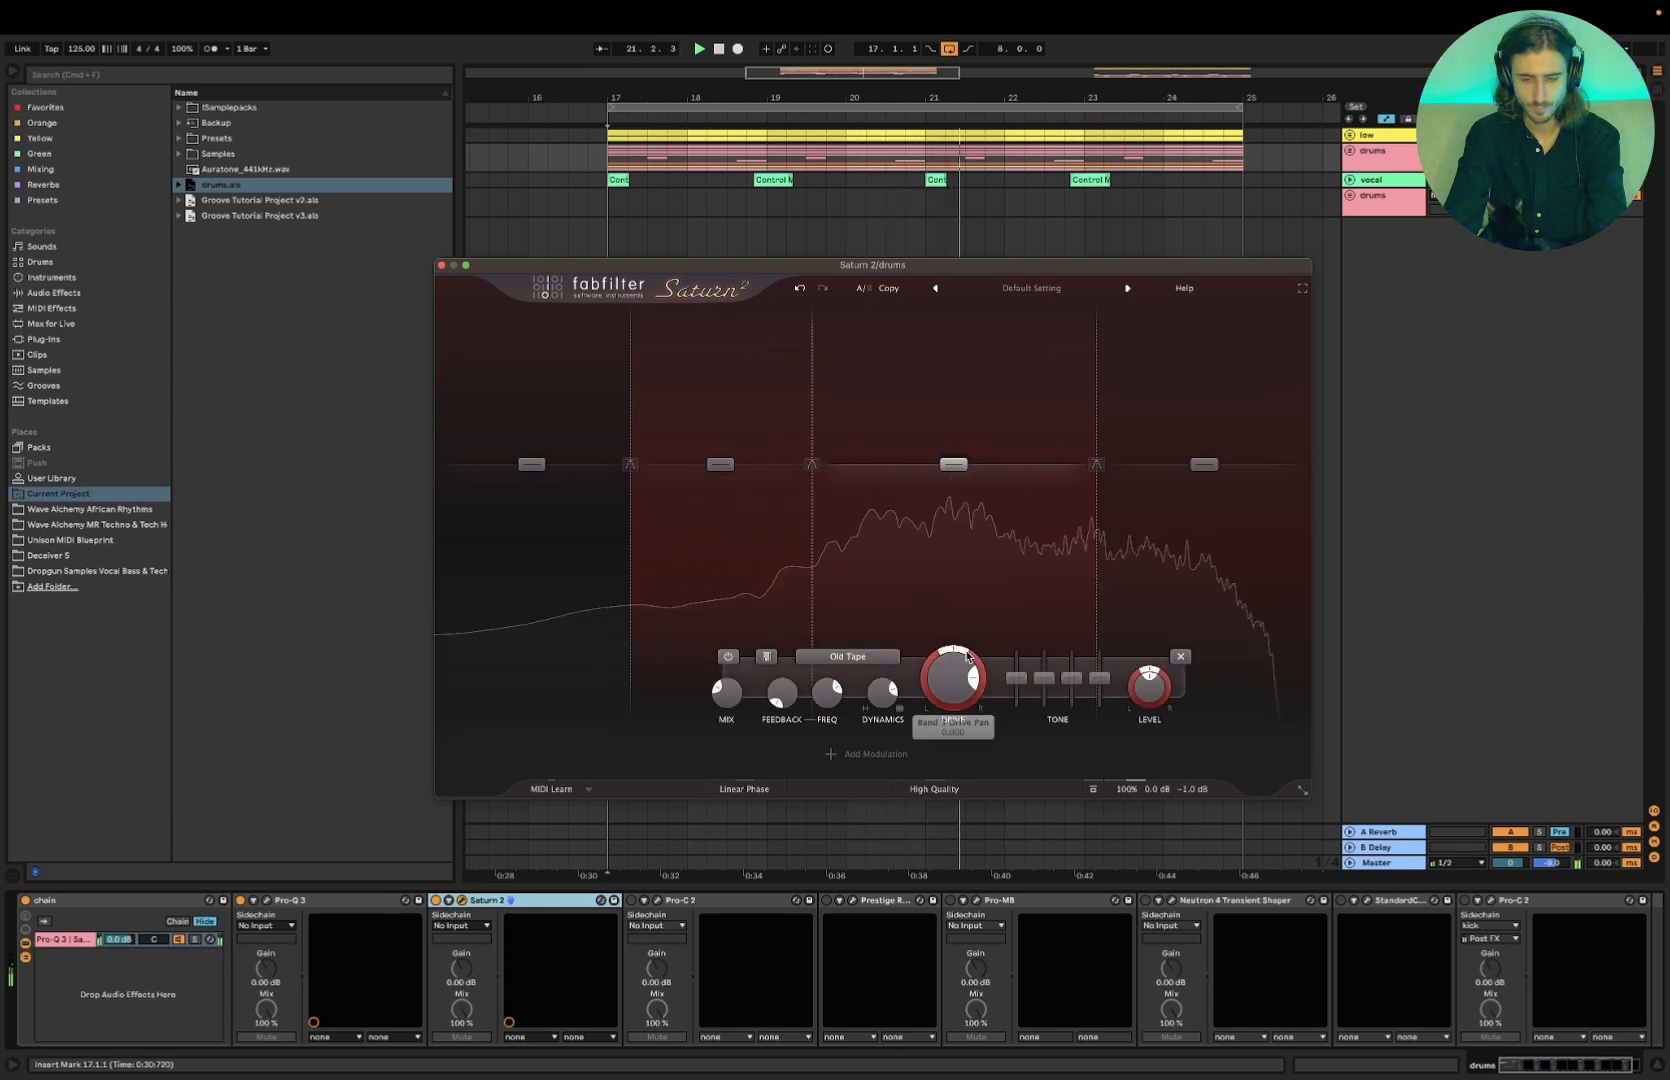
key(space)
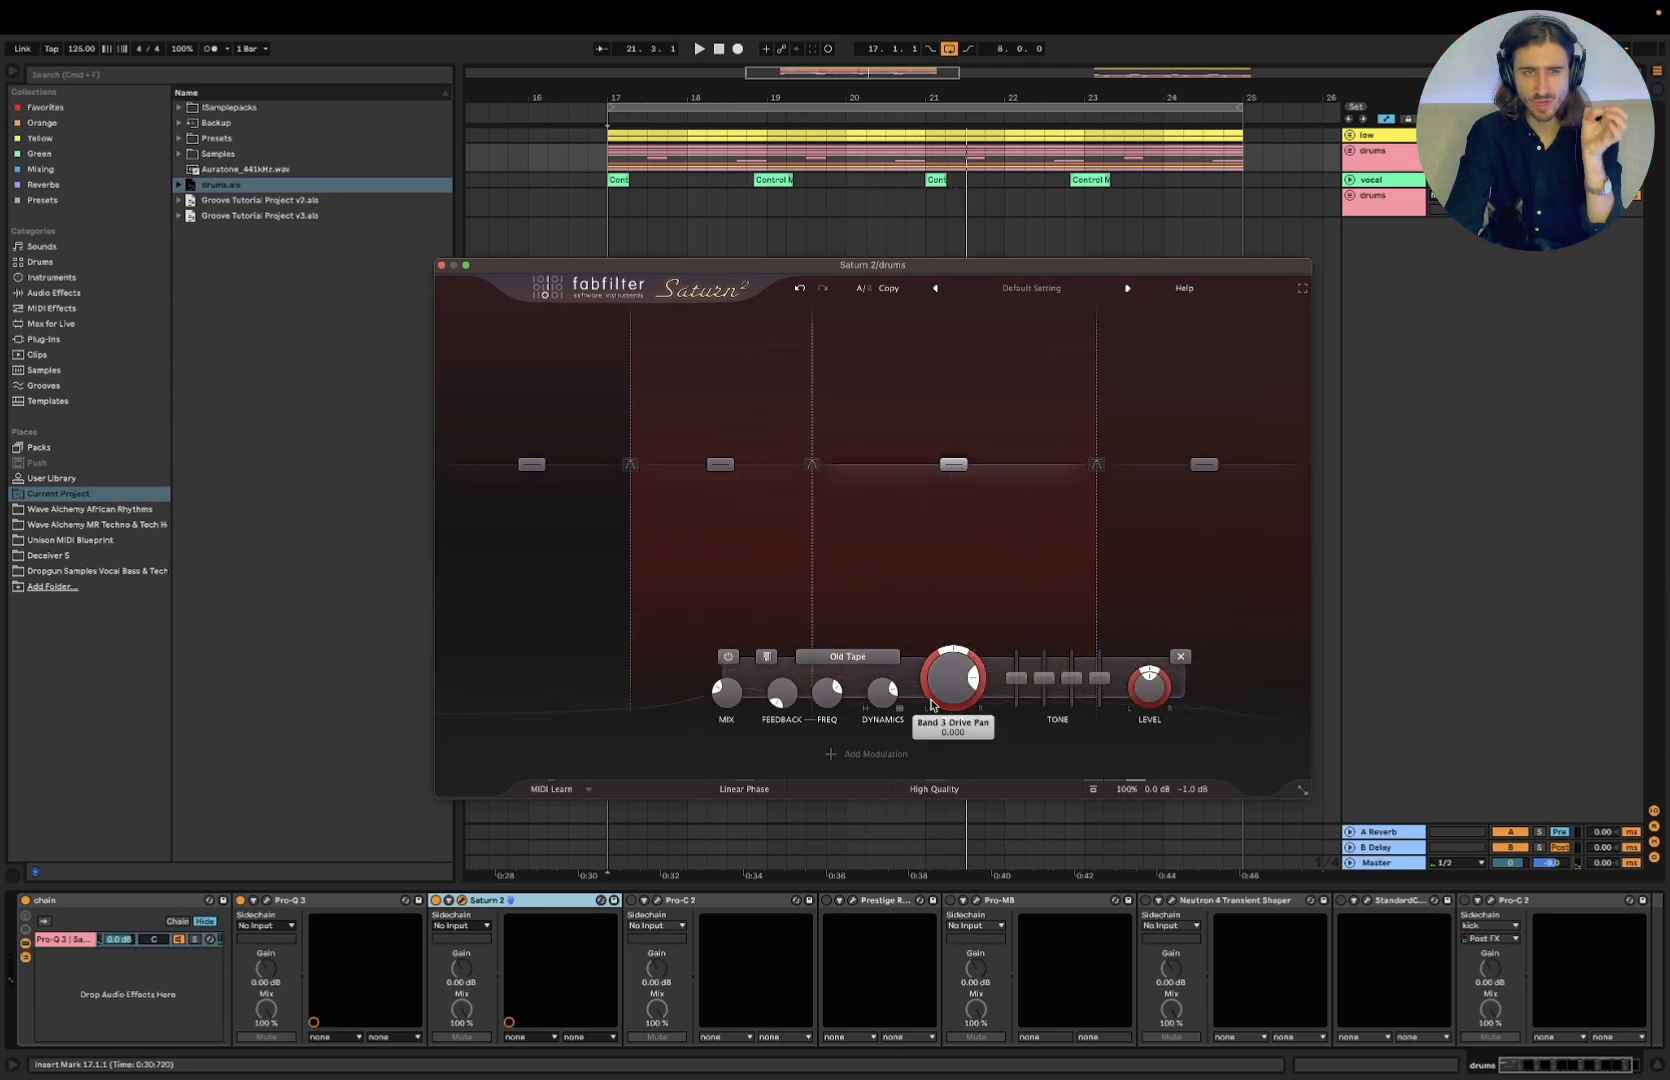
Play the loop while examining the Dynamics and Drive controls of band 3
mouse_move(931, 704)
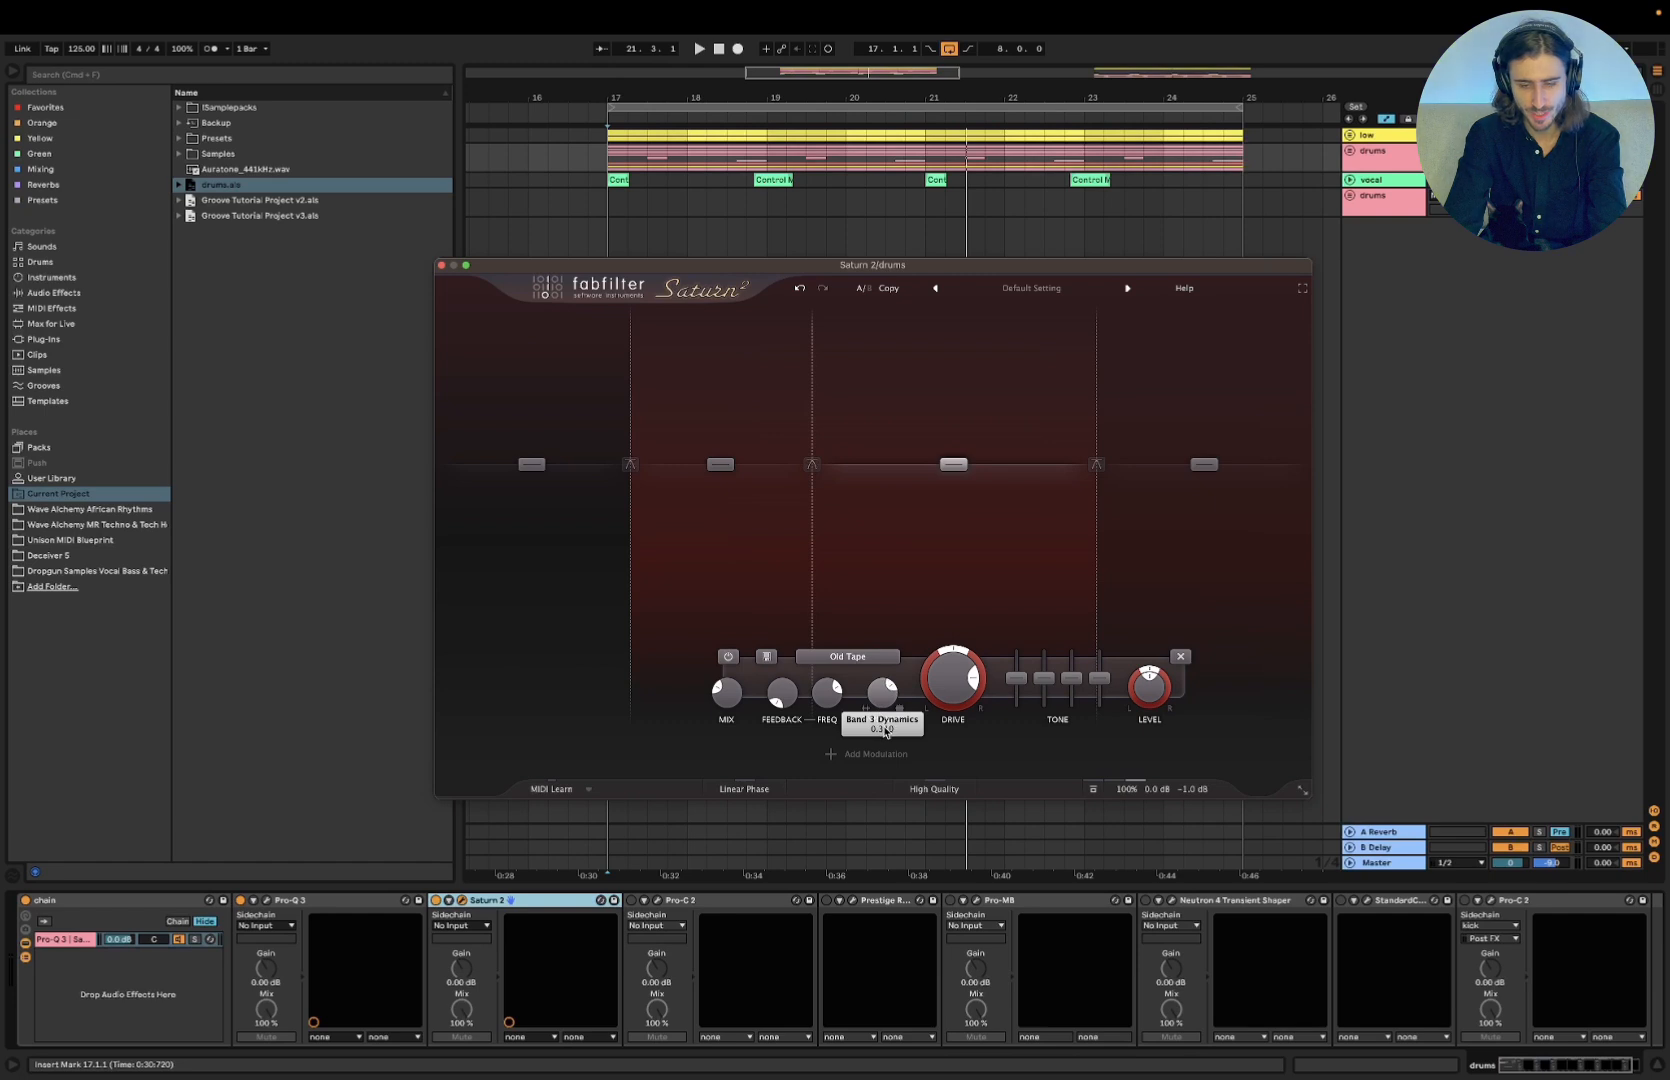
key(space)
drag(883, 731, 960, 671)
key(space)
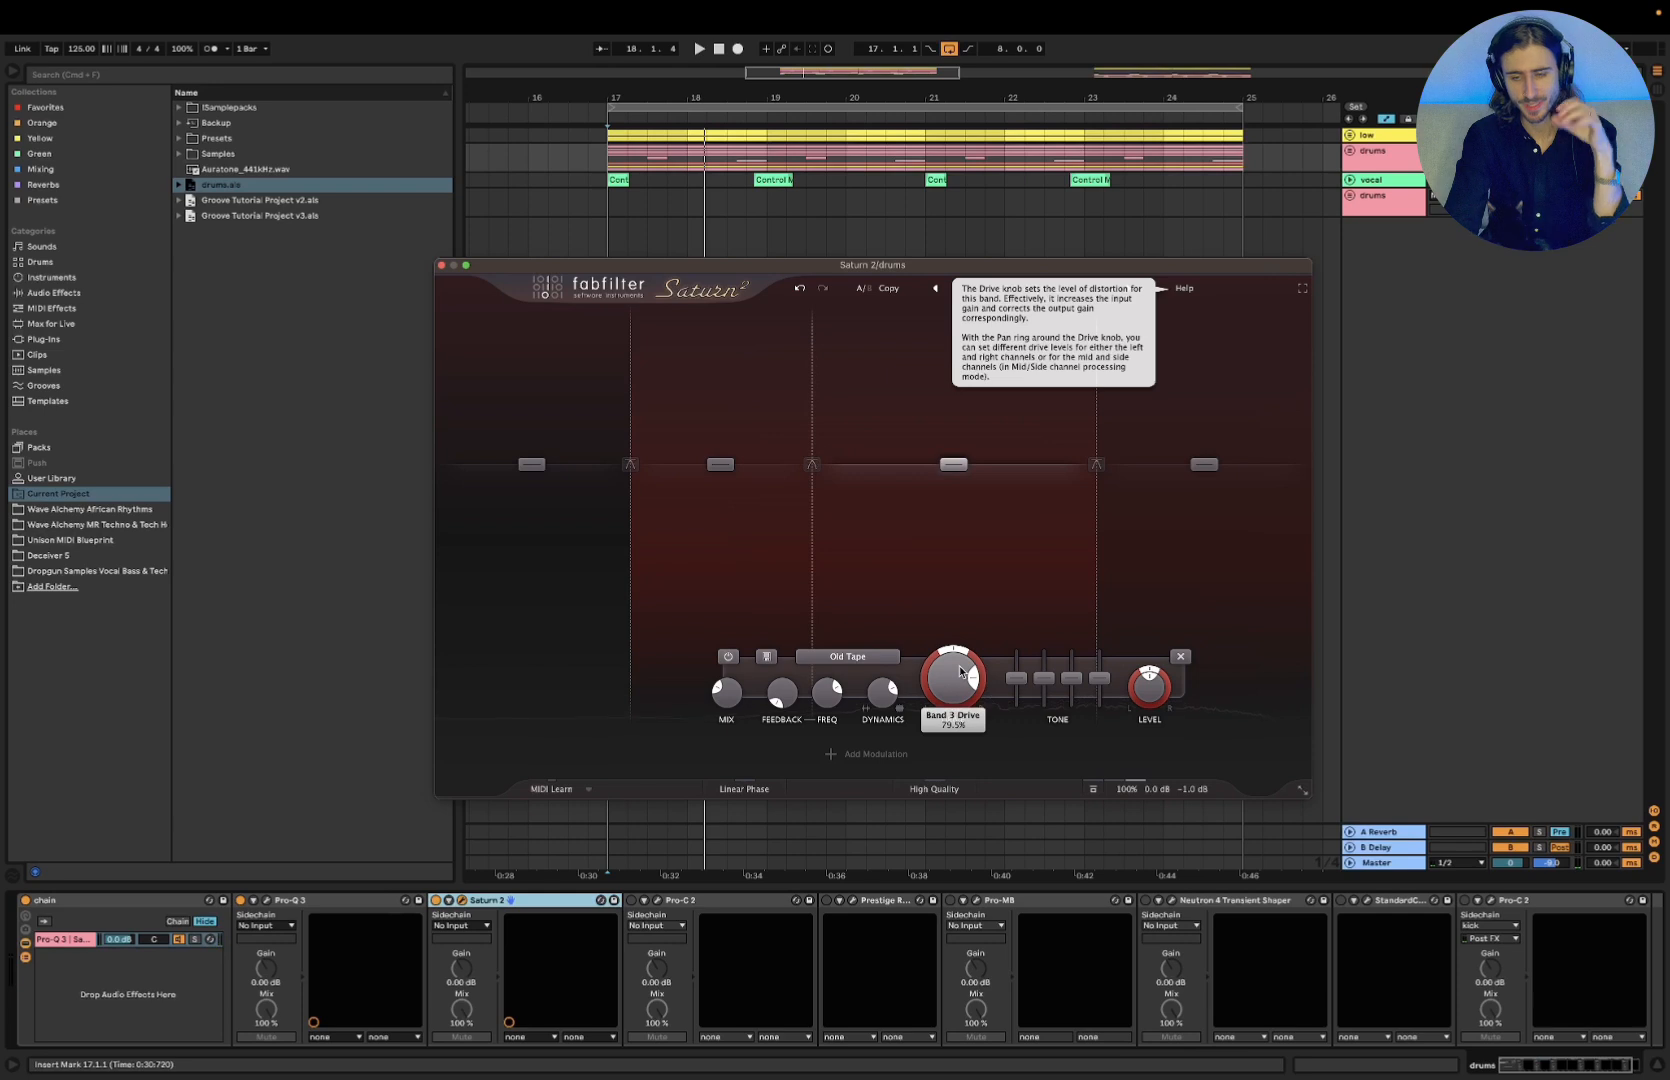
Re-enable the Clean Tube saturation on band 4 and set its Drive to 60.8% while the loop plays
click(1219, 548)
click(842, 663)
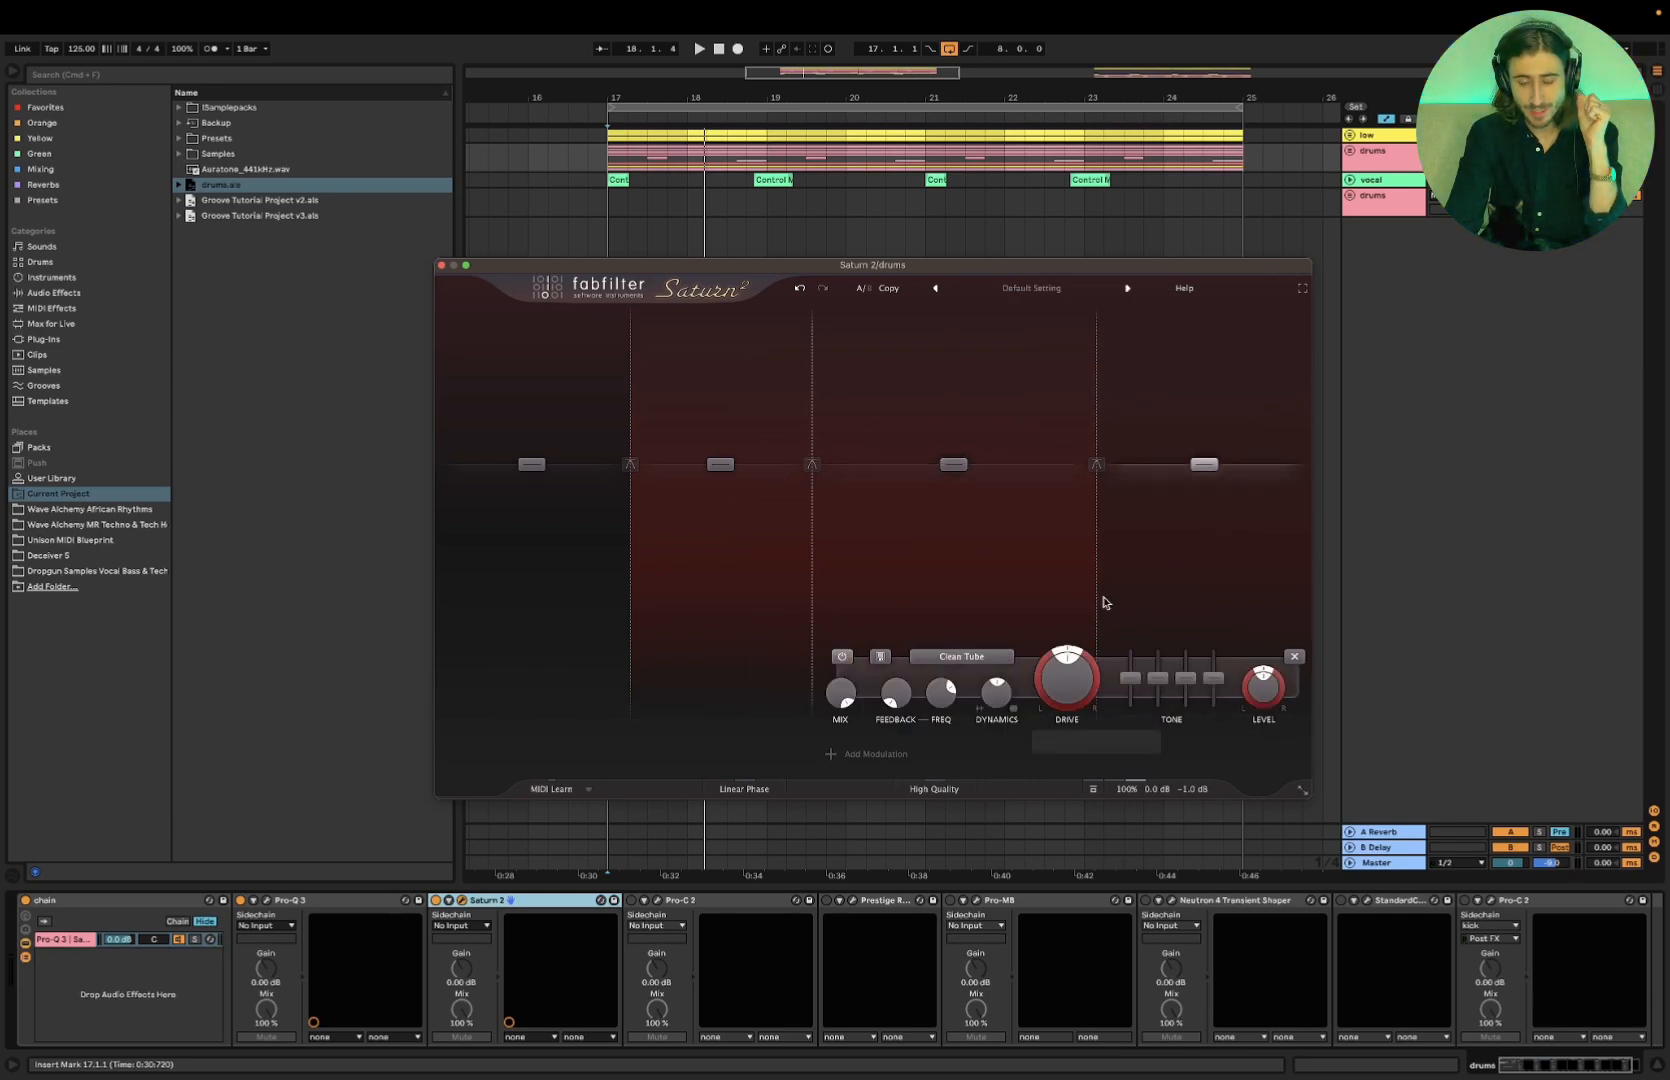
mouse_move(1087, 687)
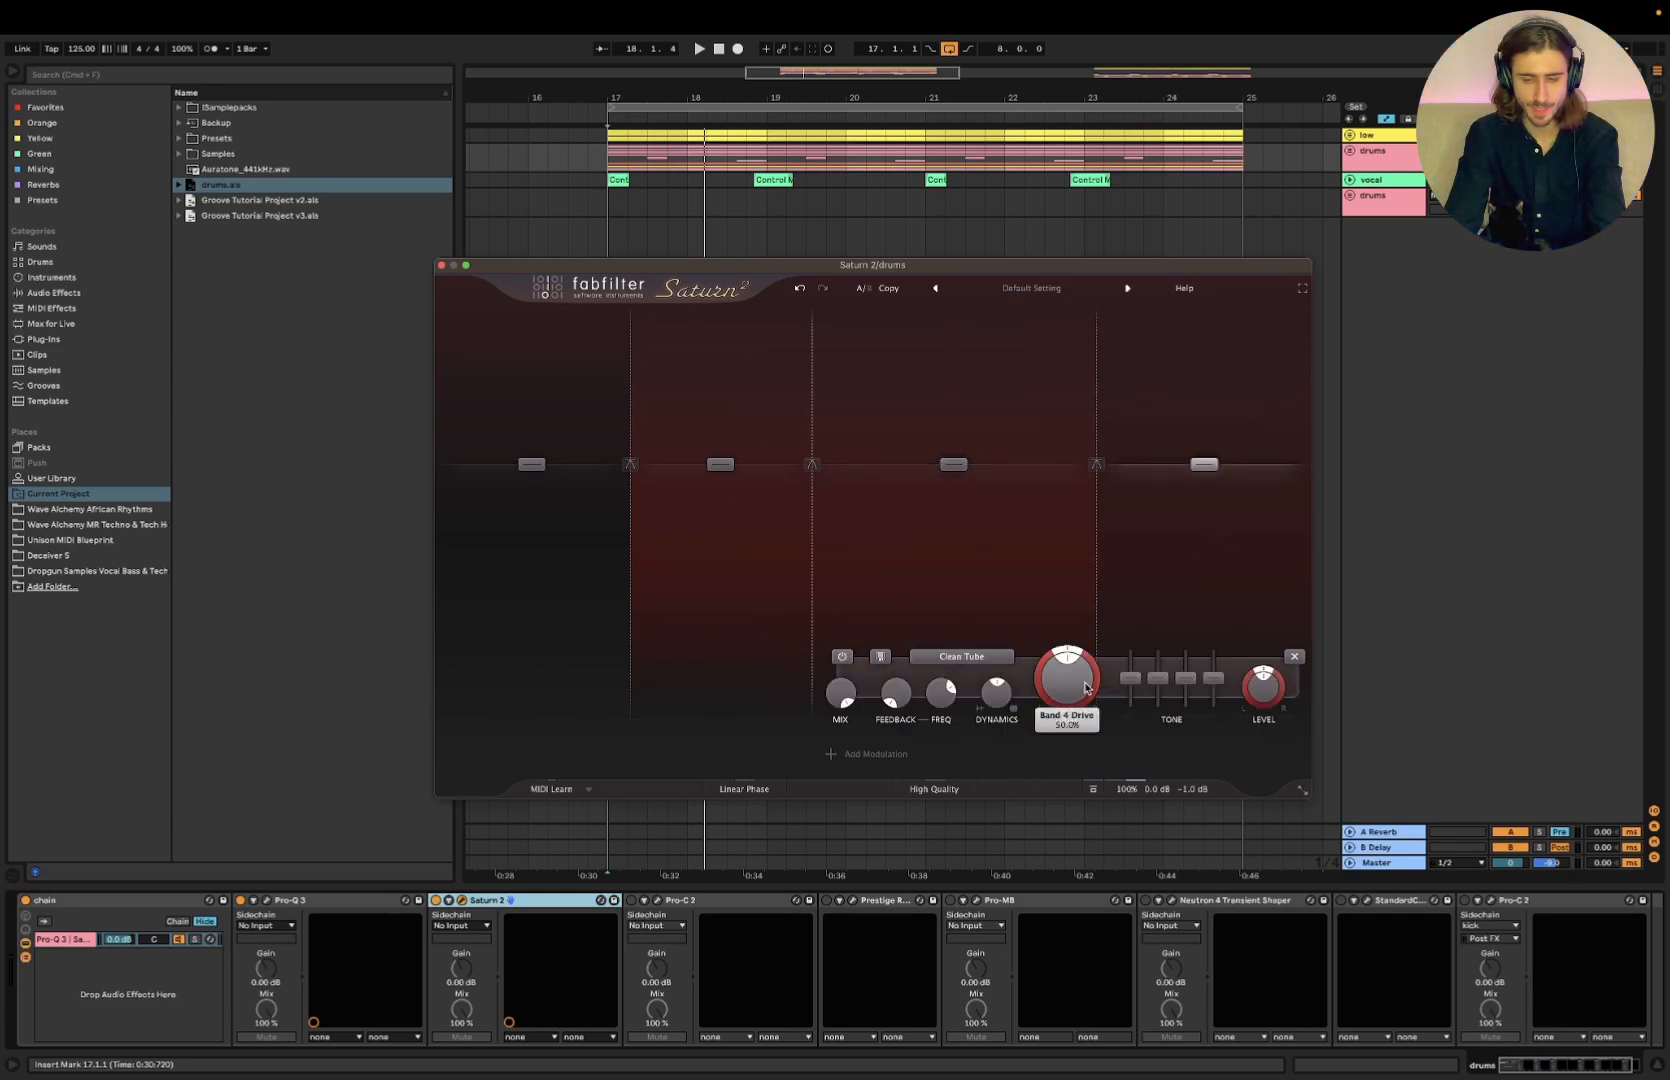
key(space)
drag(1074, 690, 1075, 638)
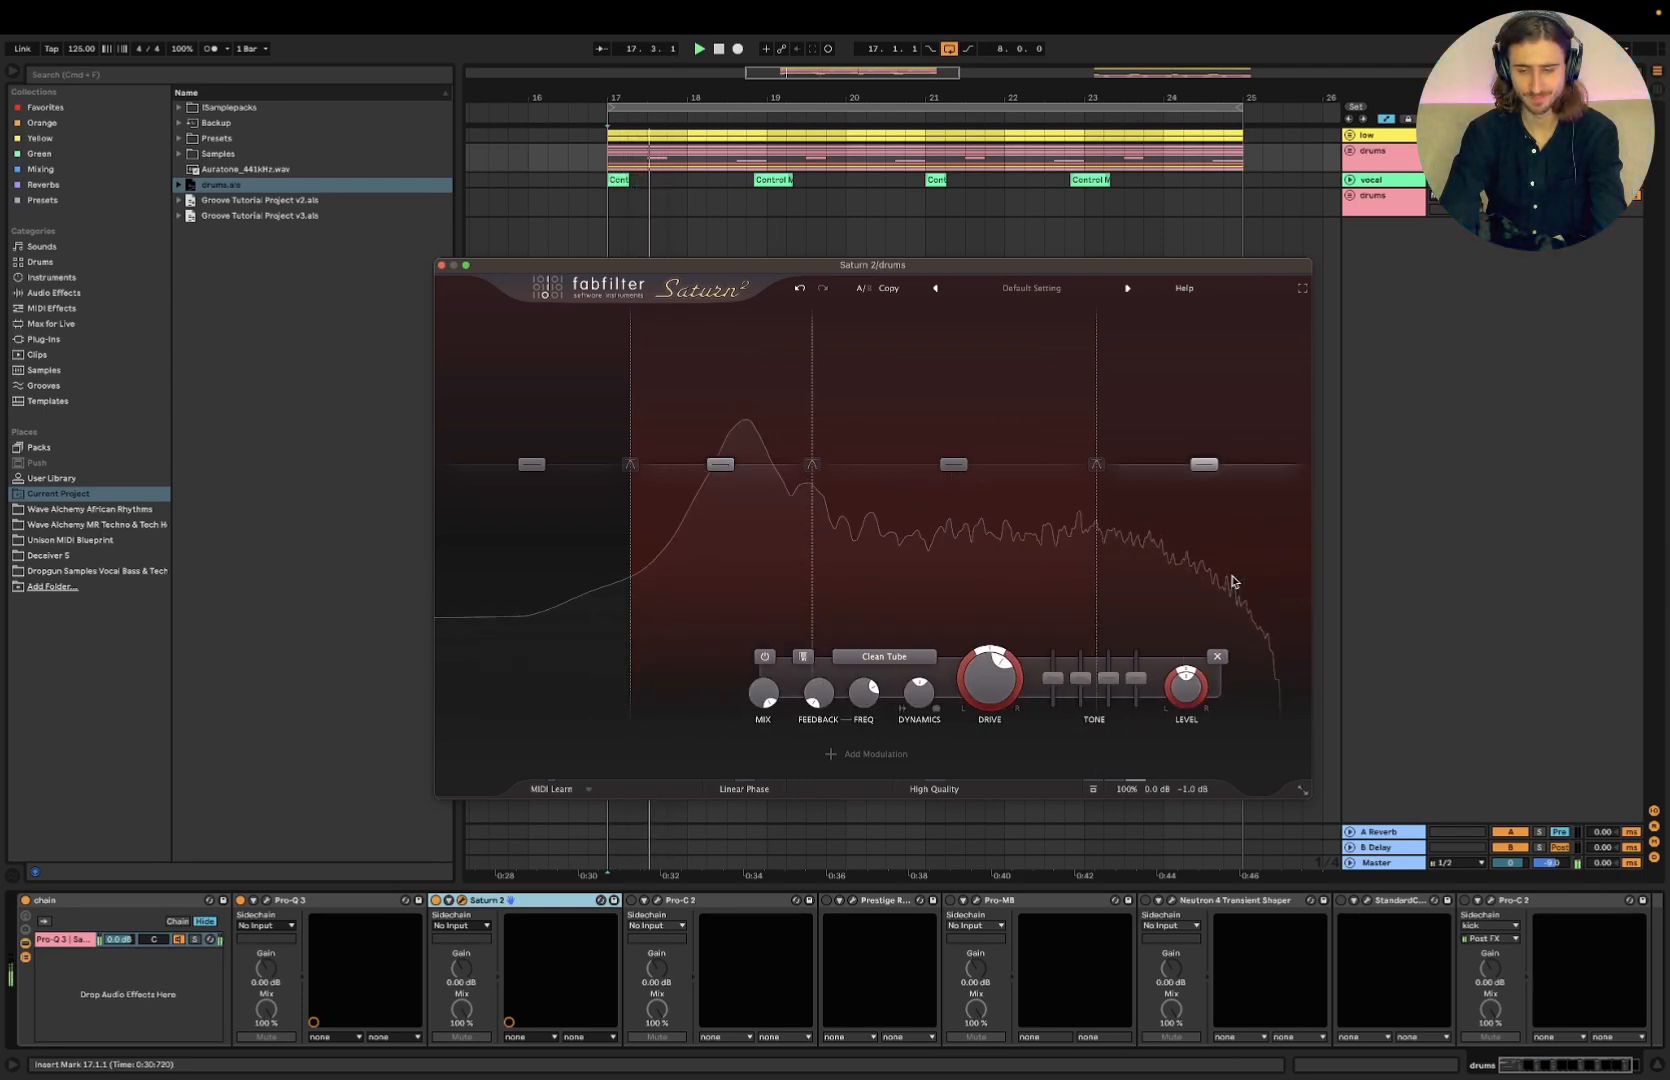
mouse_move(1069, 697)
drag(1069, 697, 1092, 810)
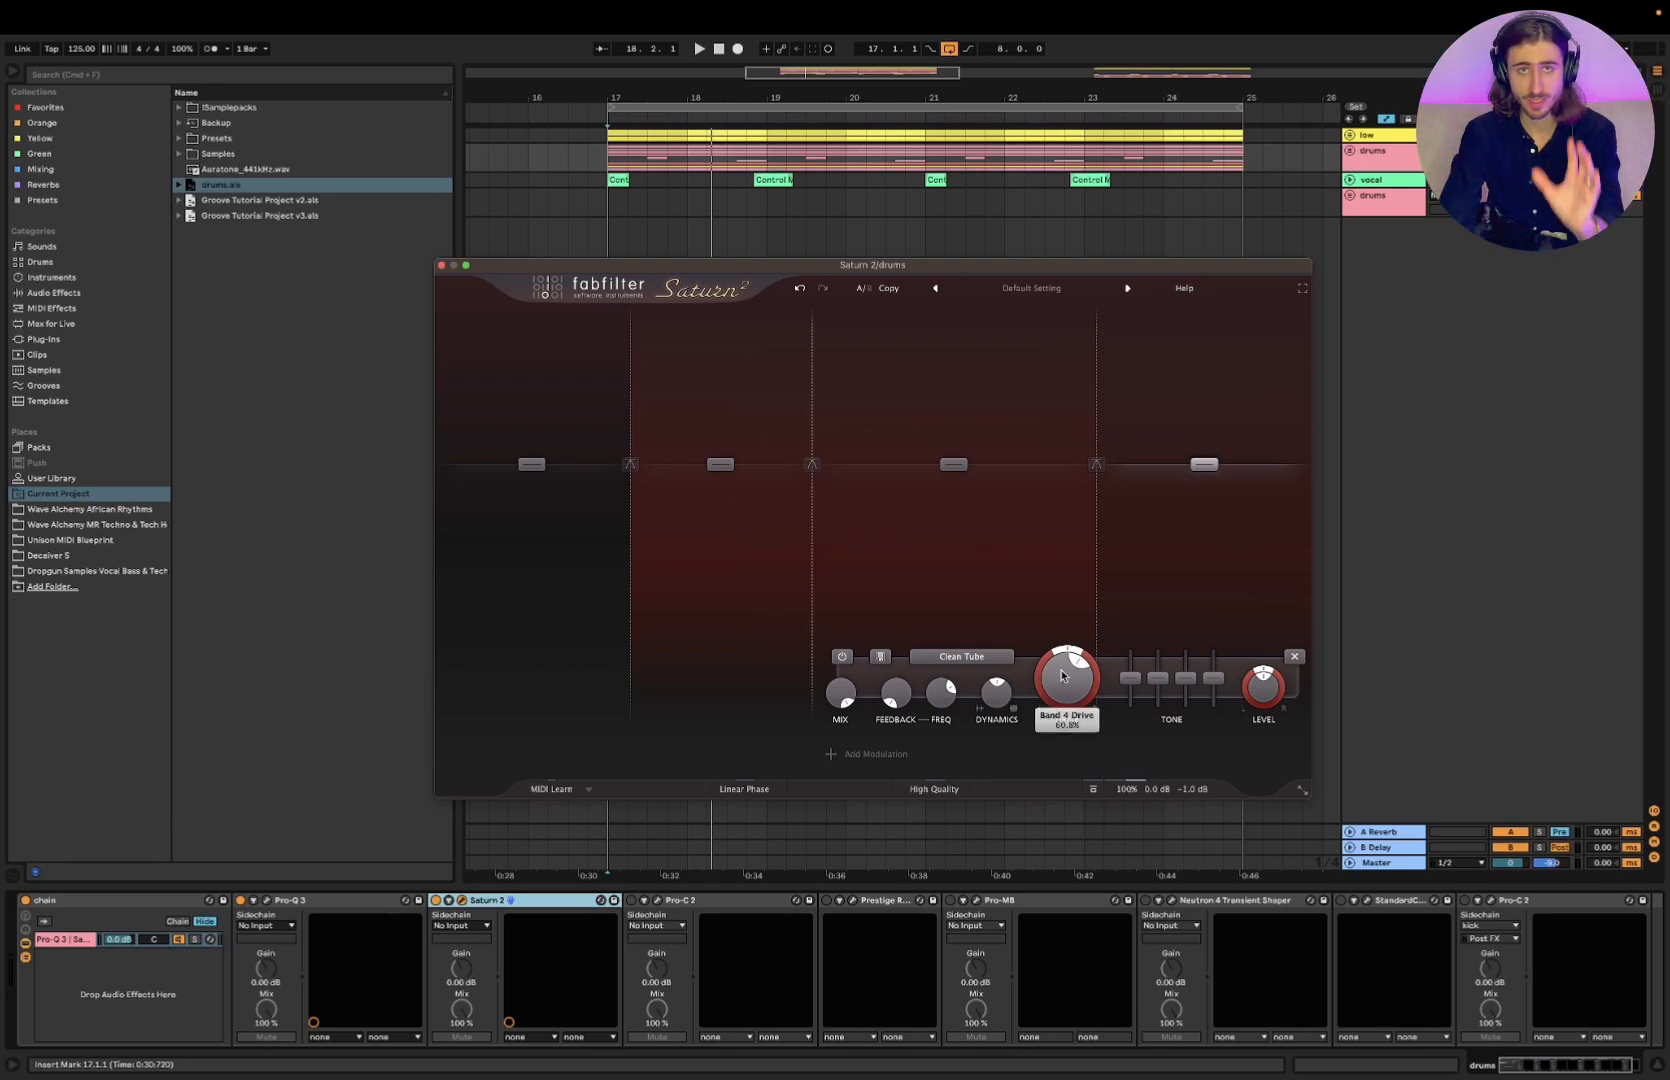
Re-enable the Clean Tube saturation on band 2, solo the band briefly, and play the full loop with it
key(space)
click(710, 588)
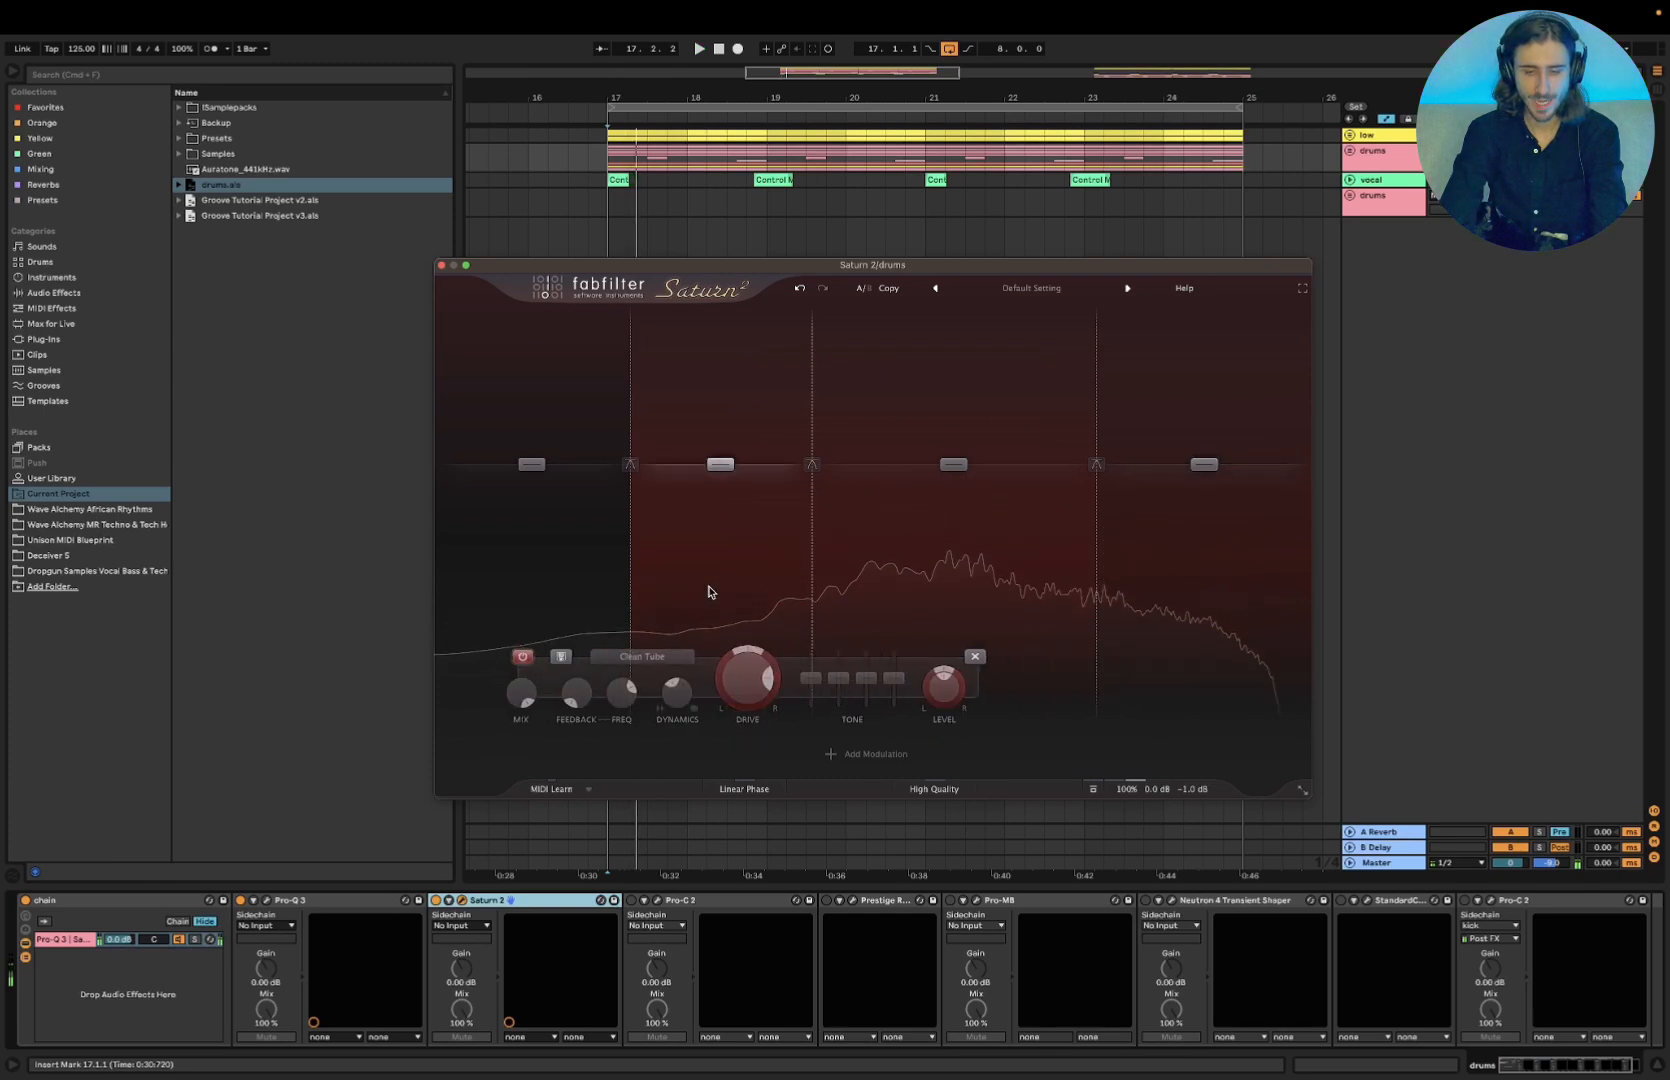
click(493, 658)
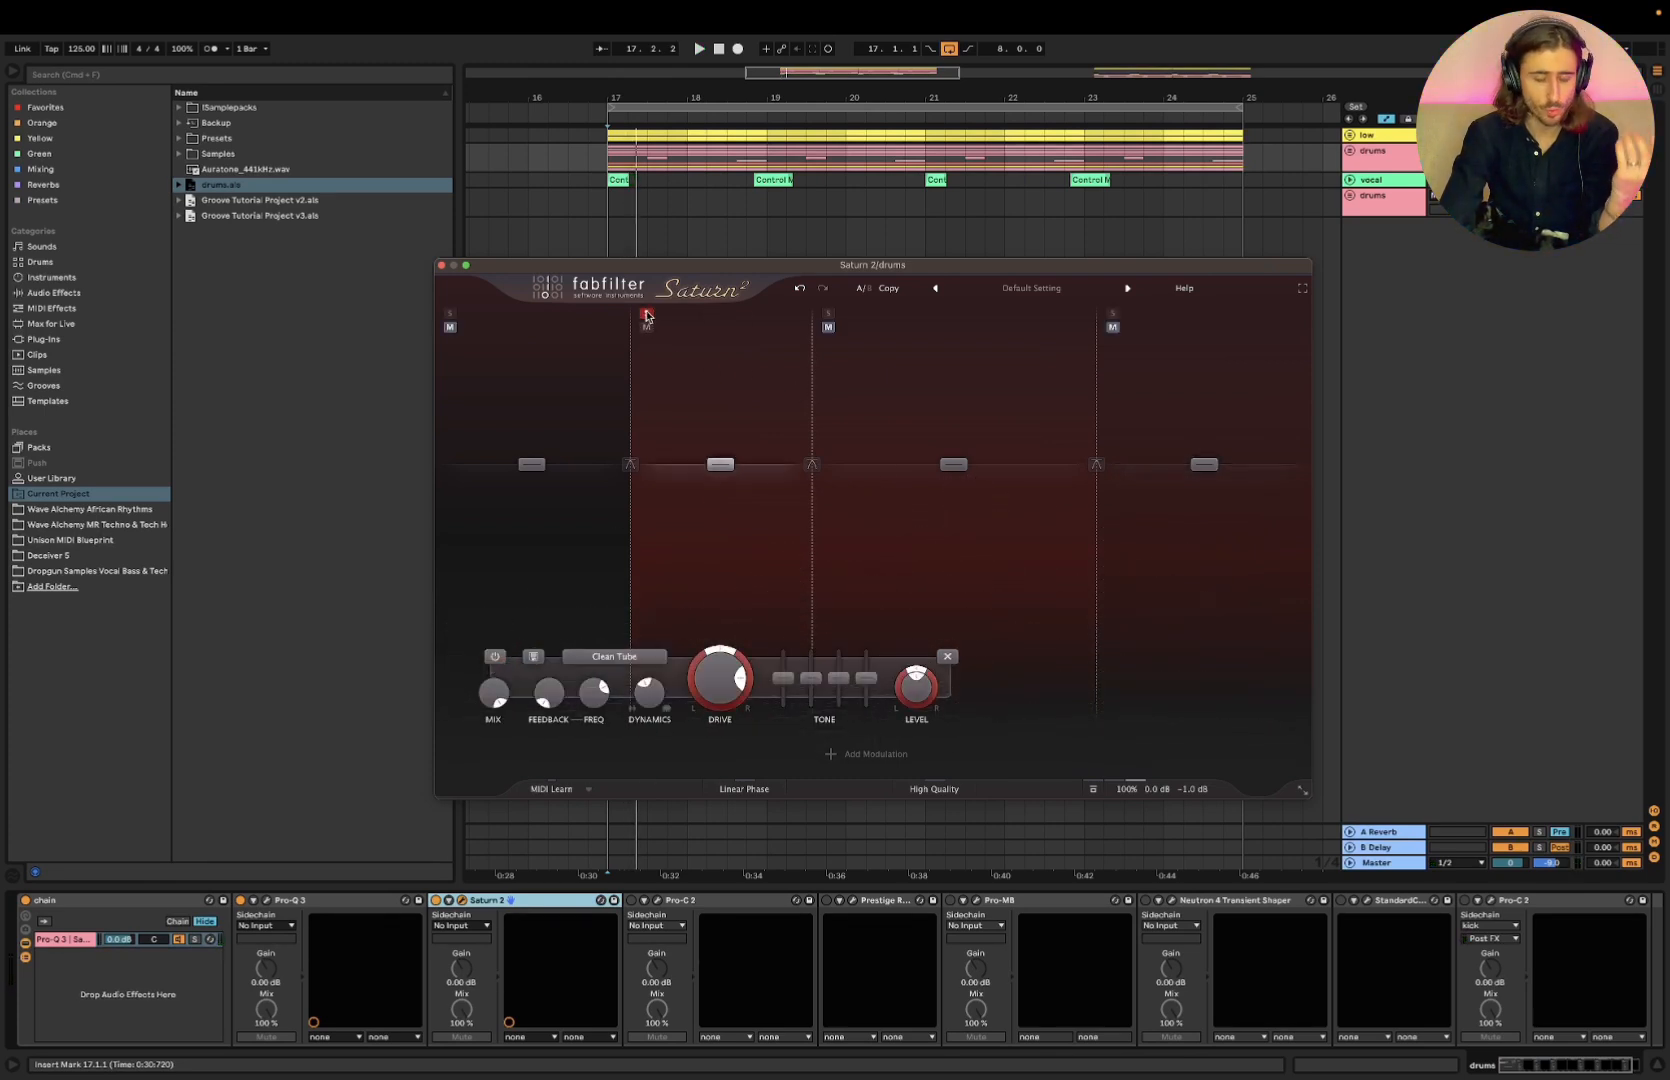
key(space)
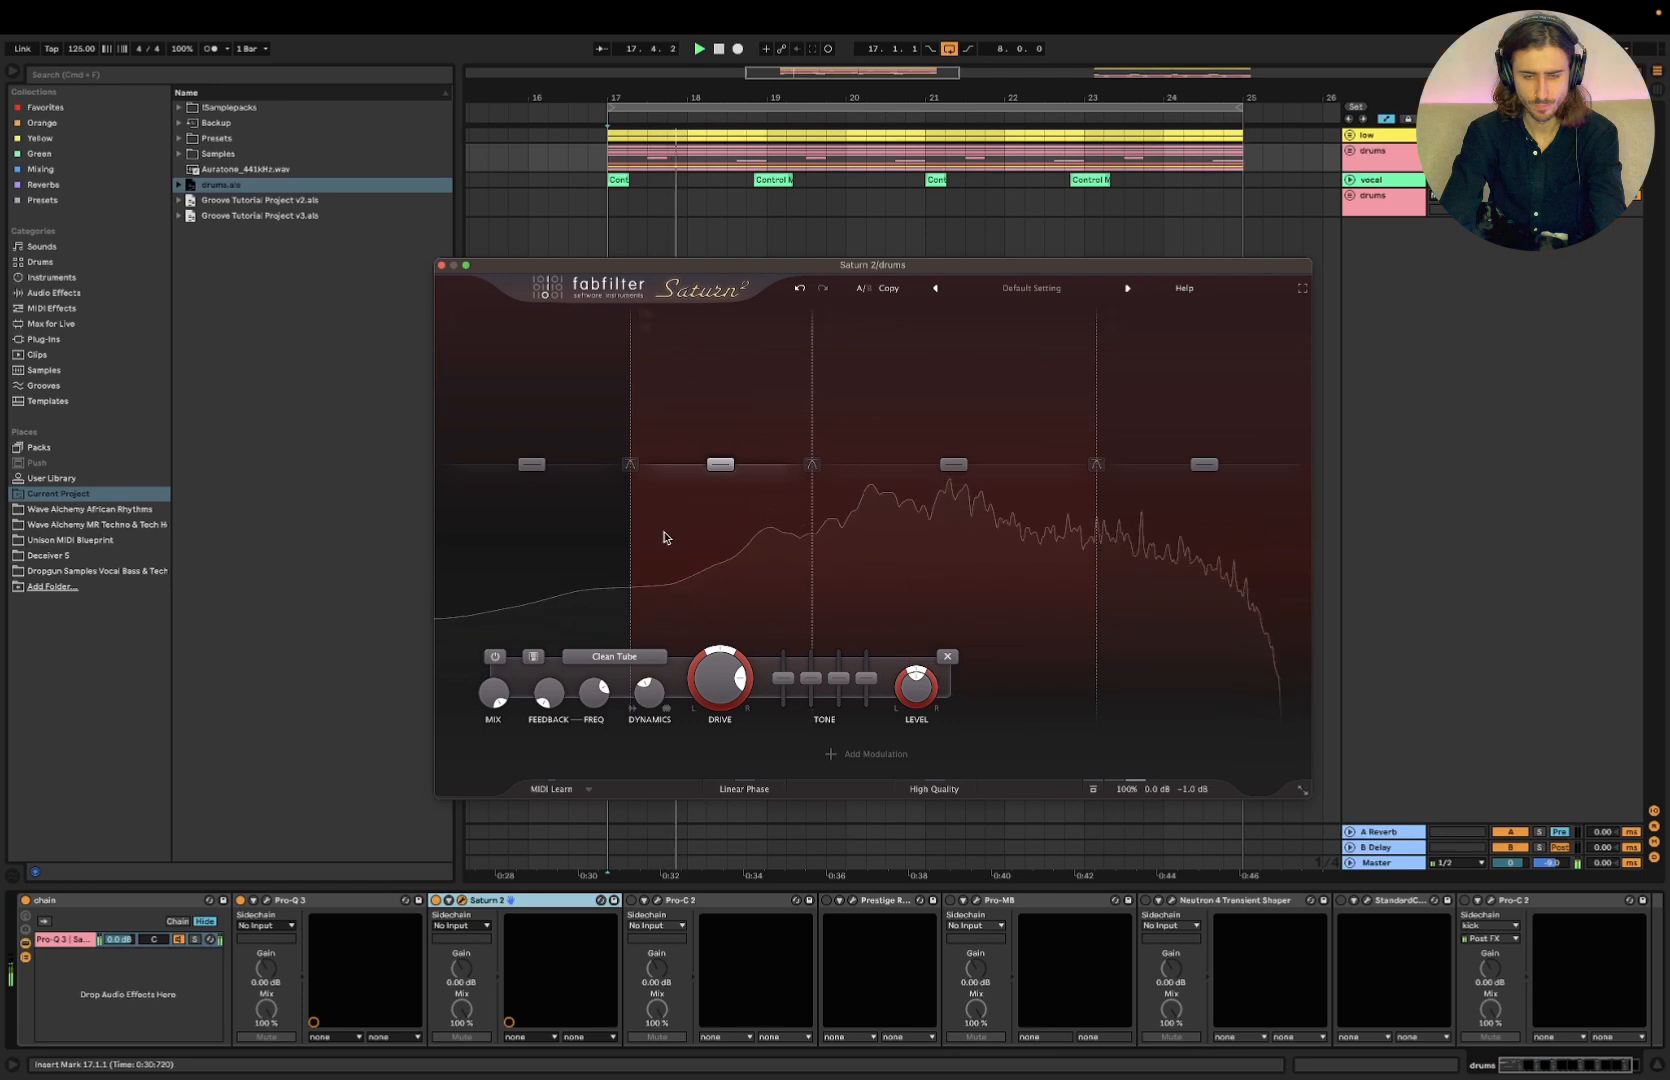
Raise band 2's Dynamics and sweep its Drive from 0% to 83.2% while the loop plays
mouse_move(654, 692)
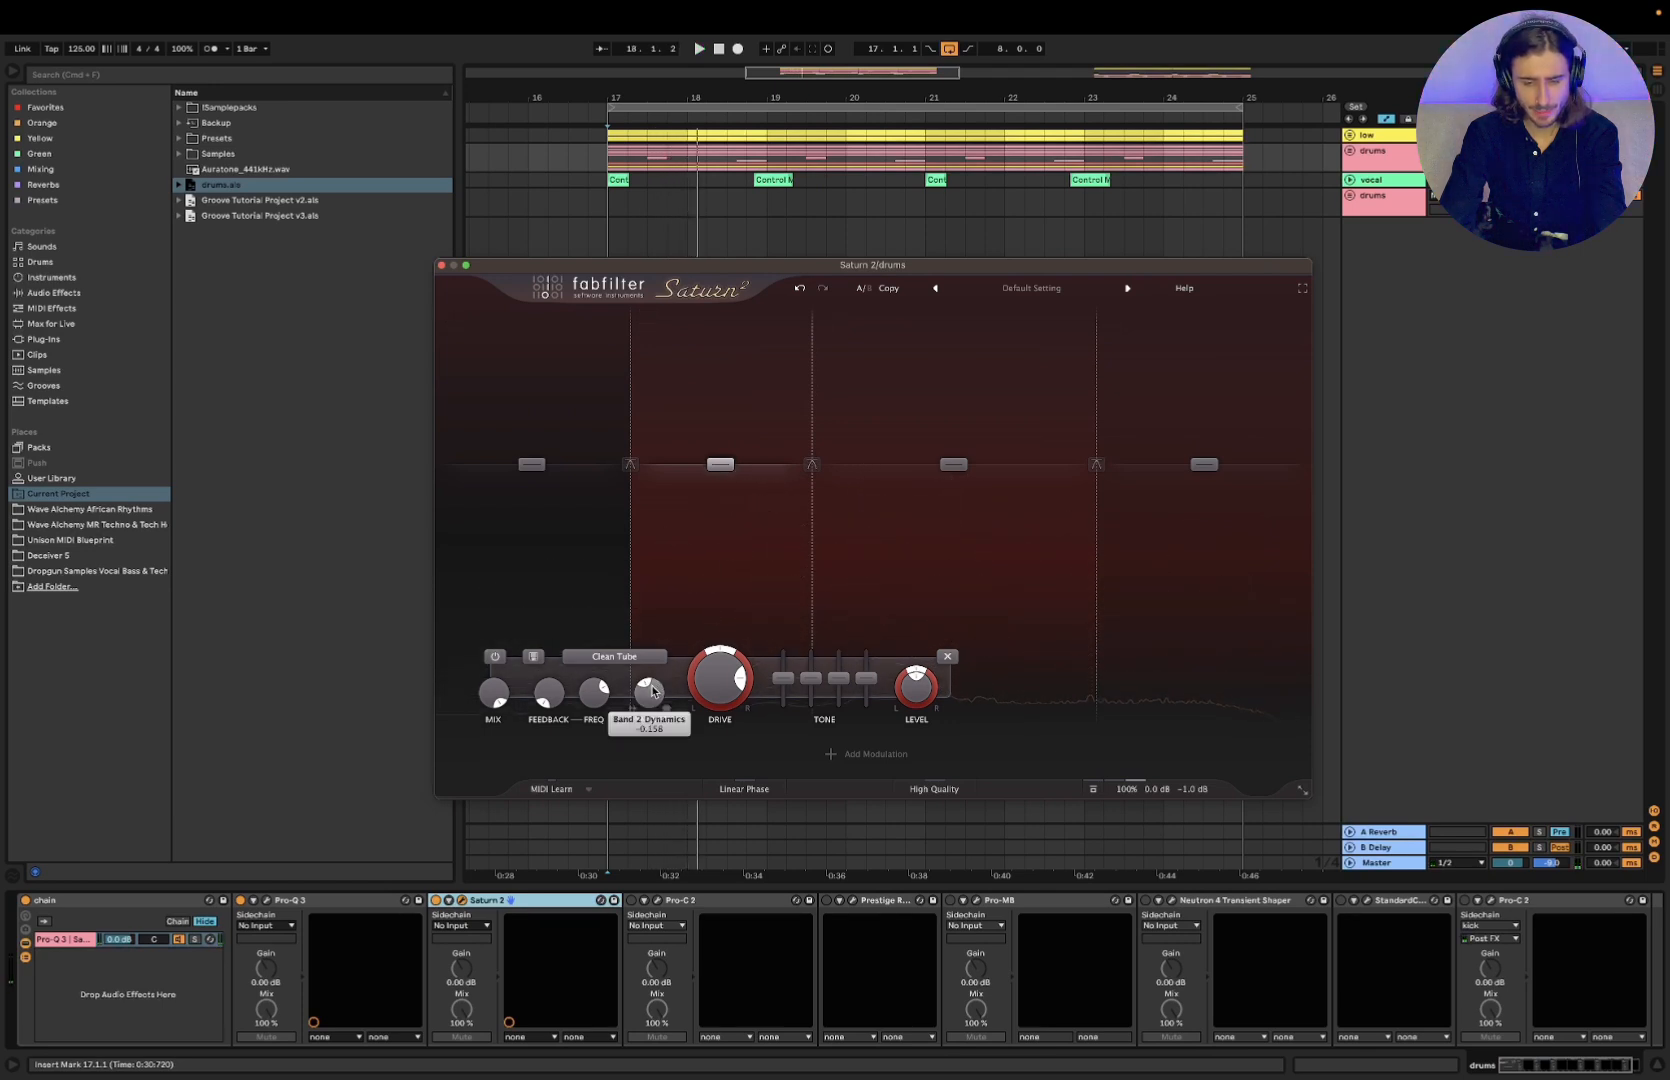
key(space)
drag(651, 691, 669, 626)
mouse_move(720, 671)
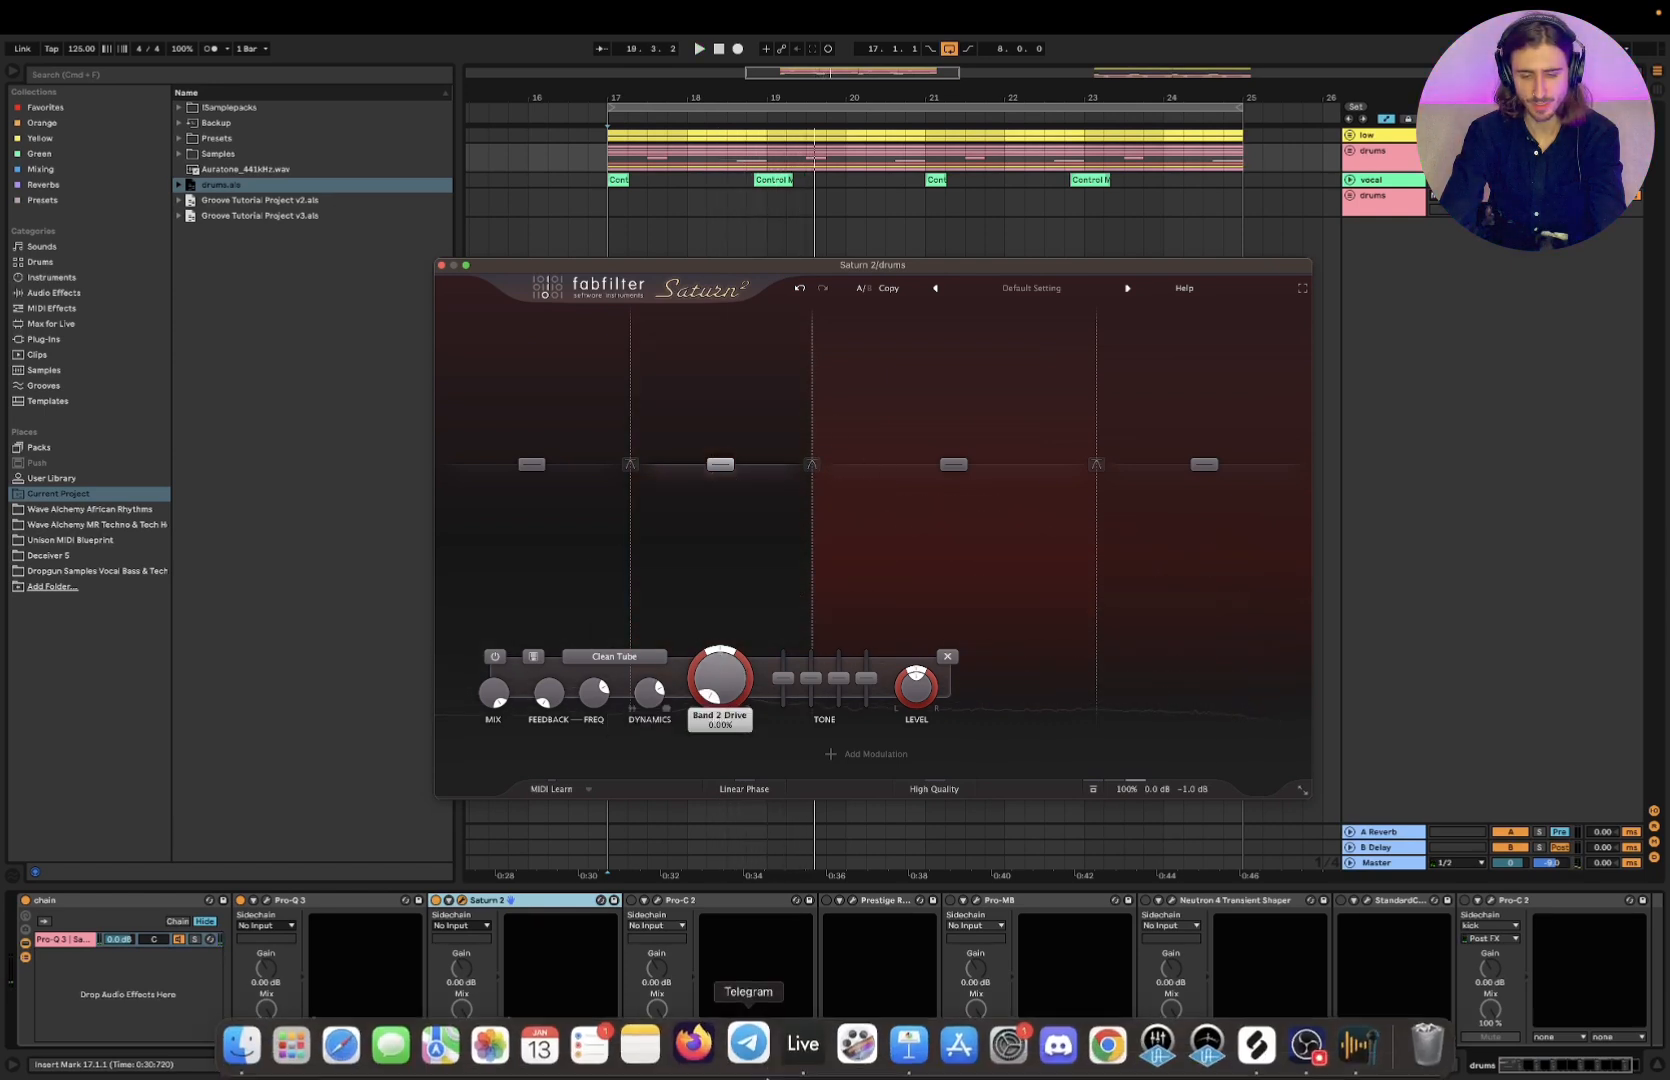
key(space)
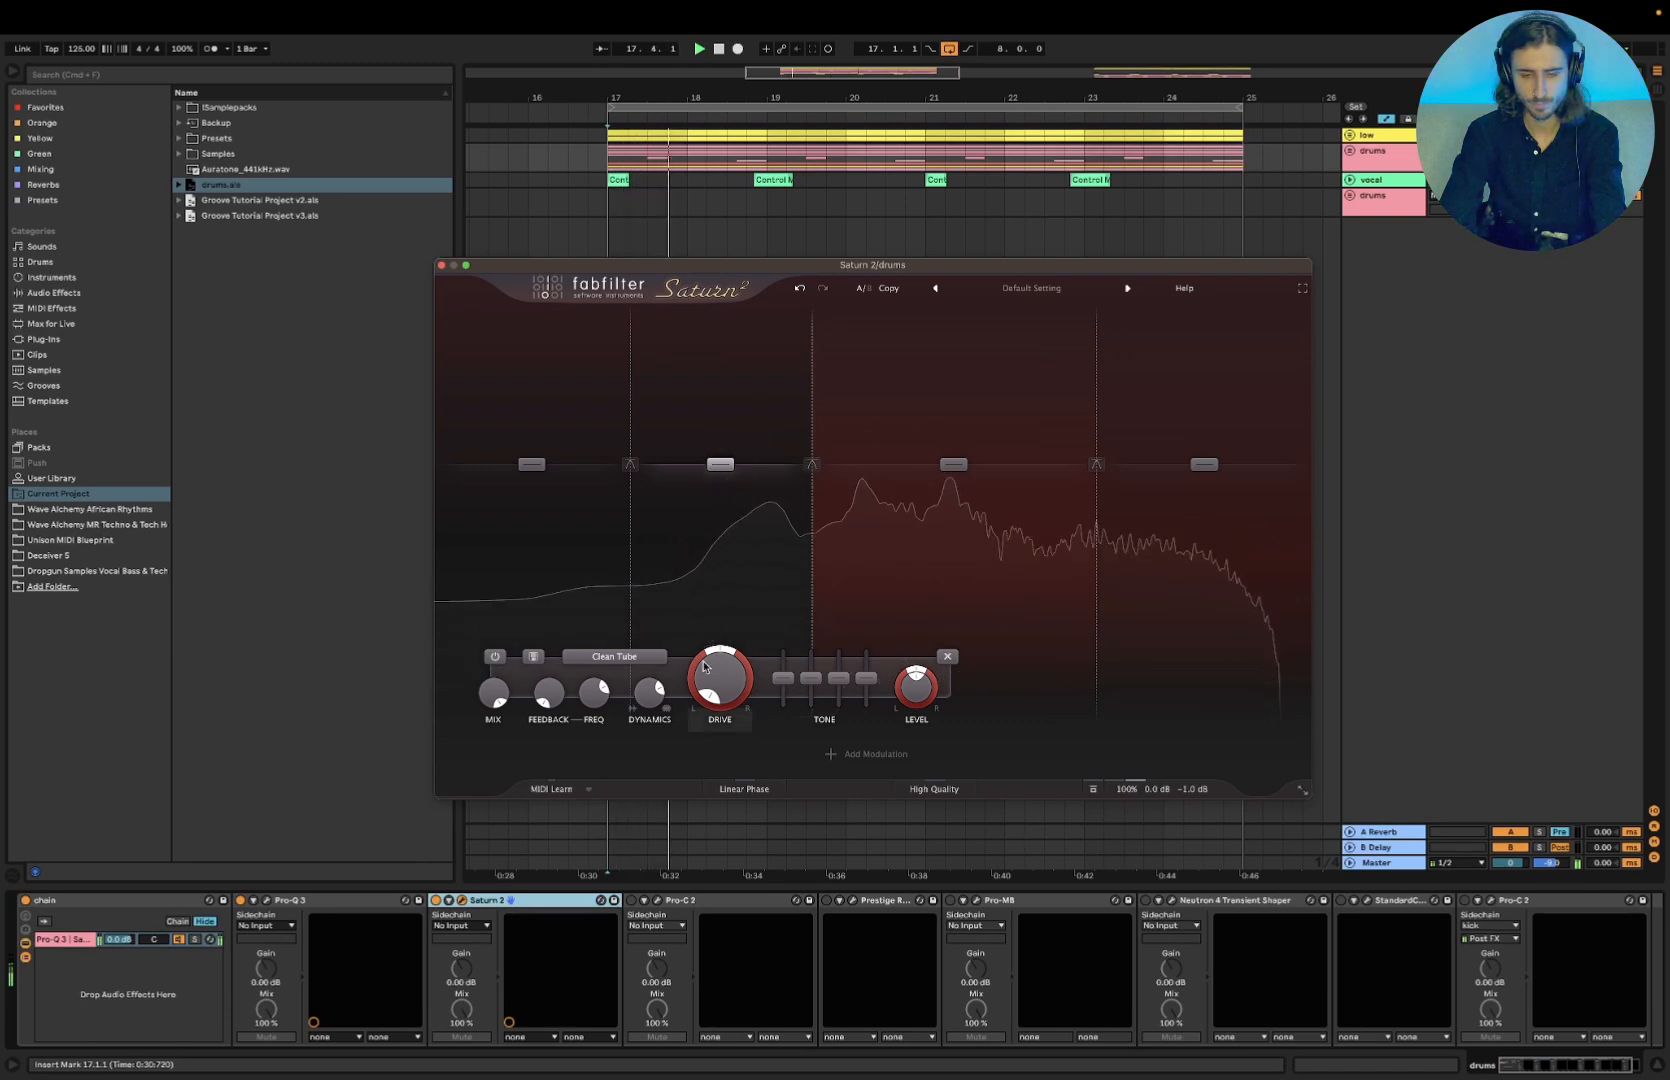
drag(720, 672, 775, 425)
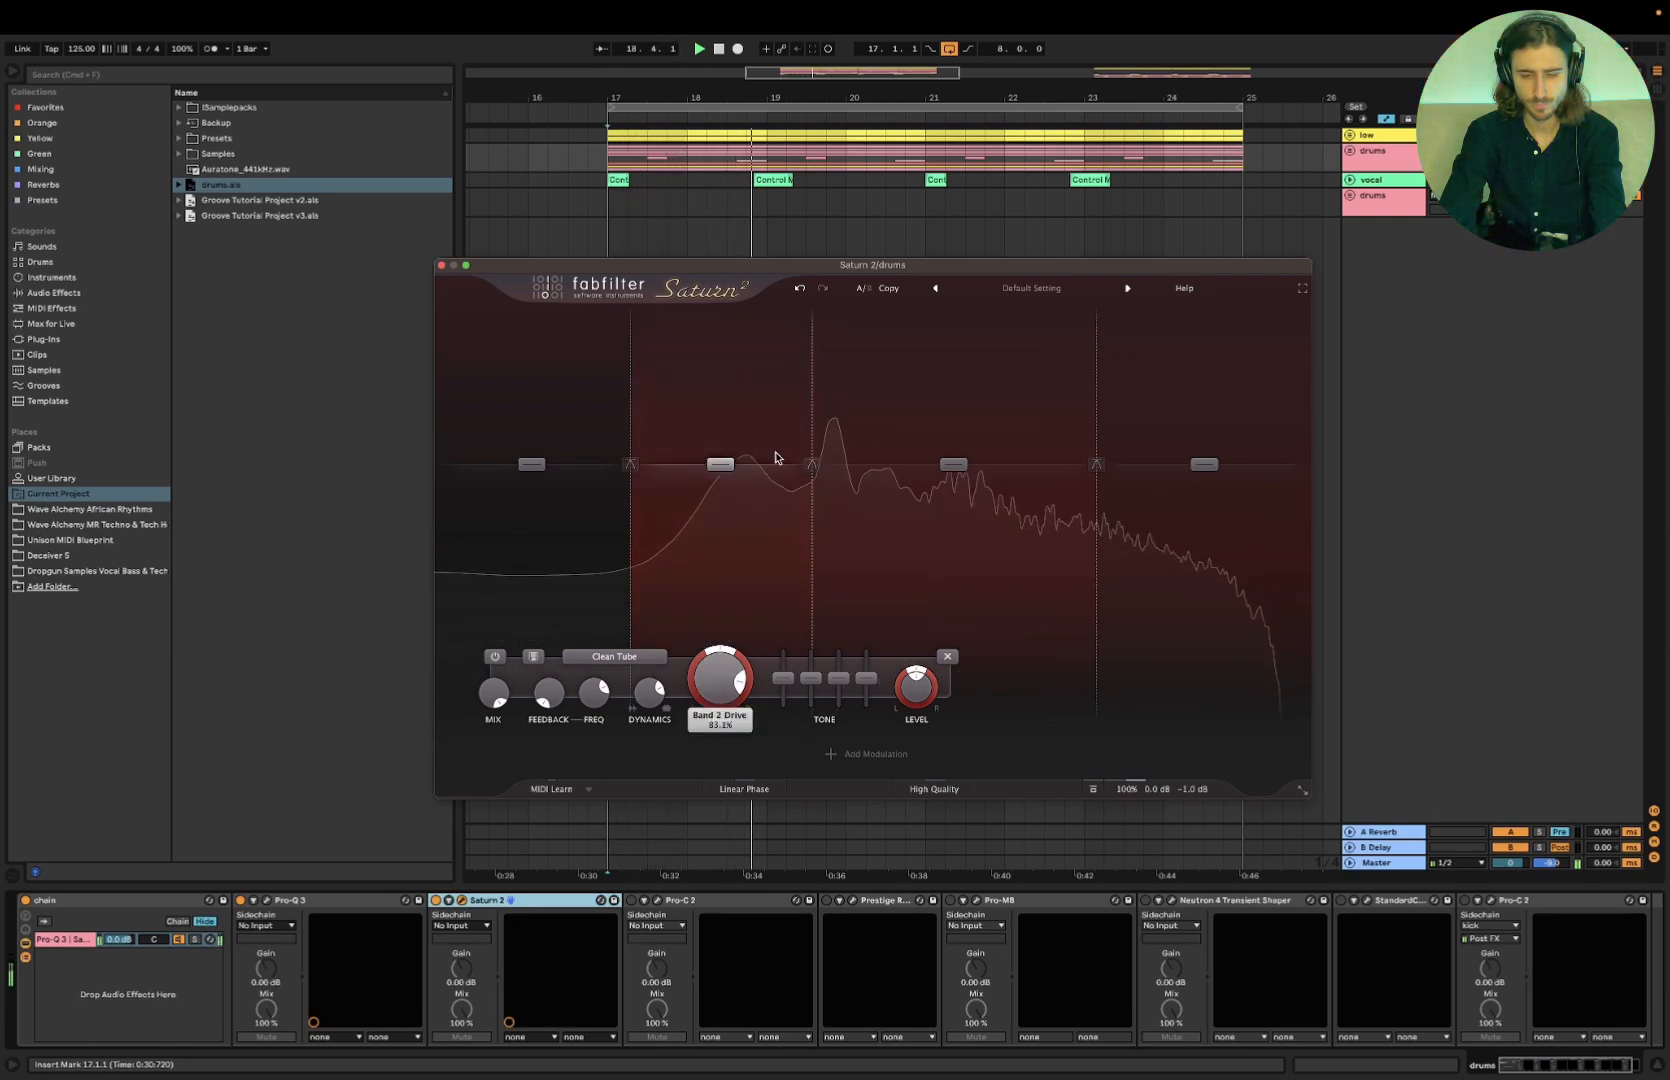
Change band 2's saturation type to Warm Transformer and set its Drive to about 79.9% while the loop plays
key(space)
click(614, 656)
mouse_move(615, 749)
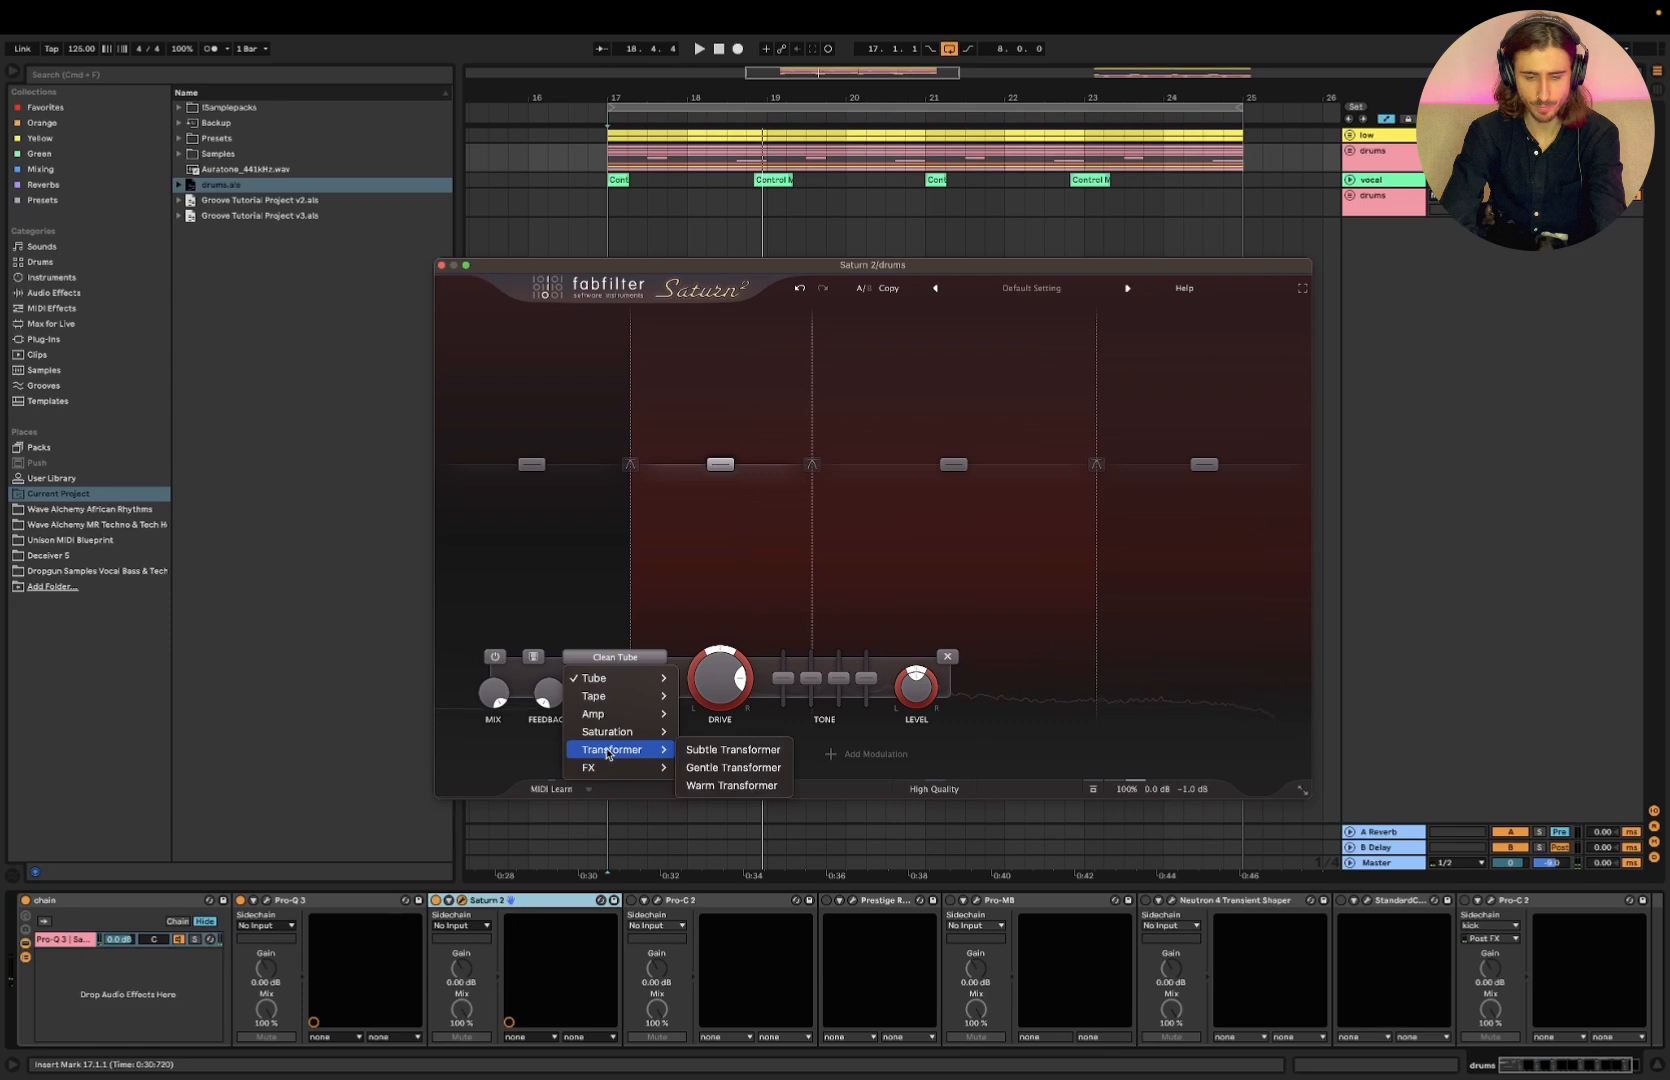
click(727, 786)
key(space)
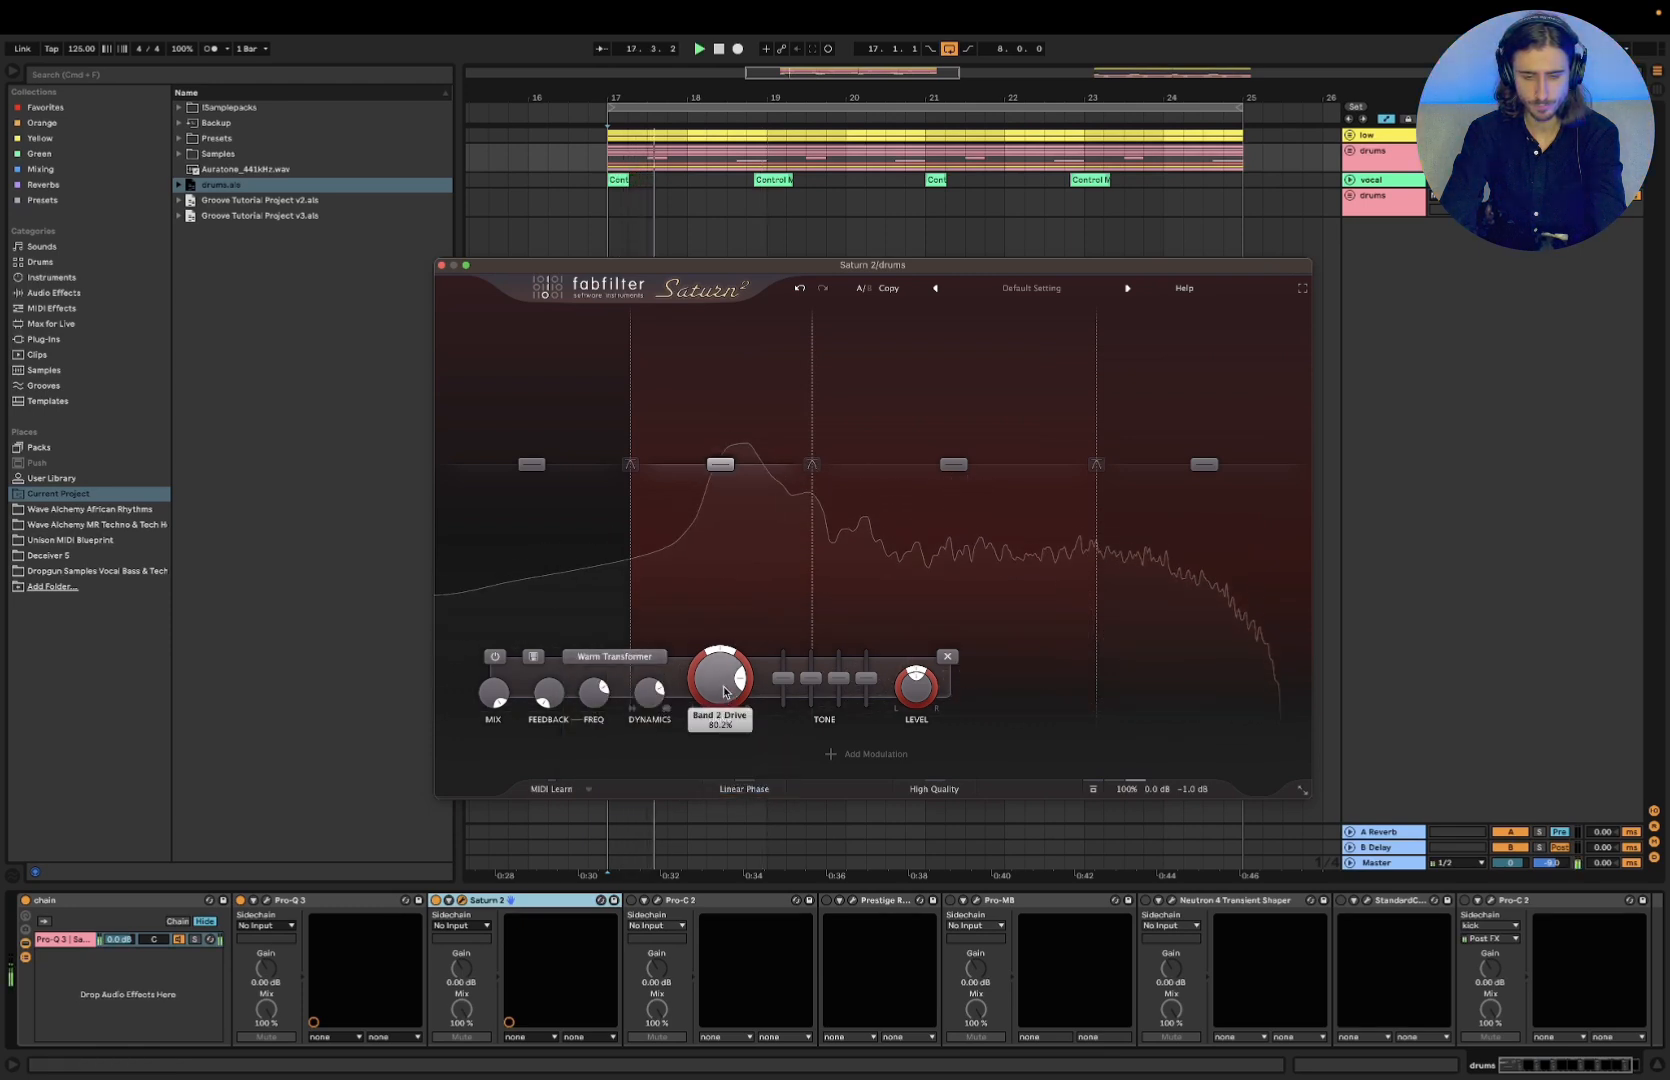
drag(725, 697, 725, 689)
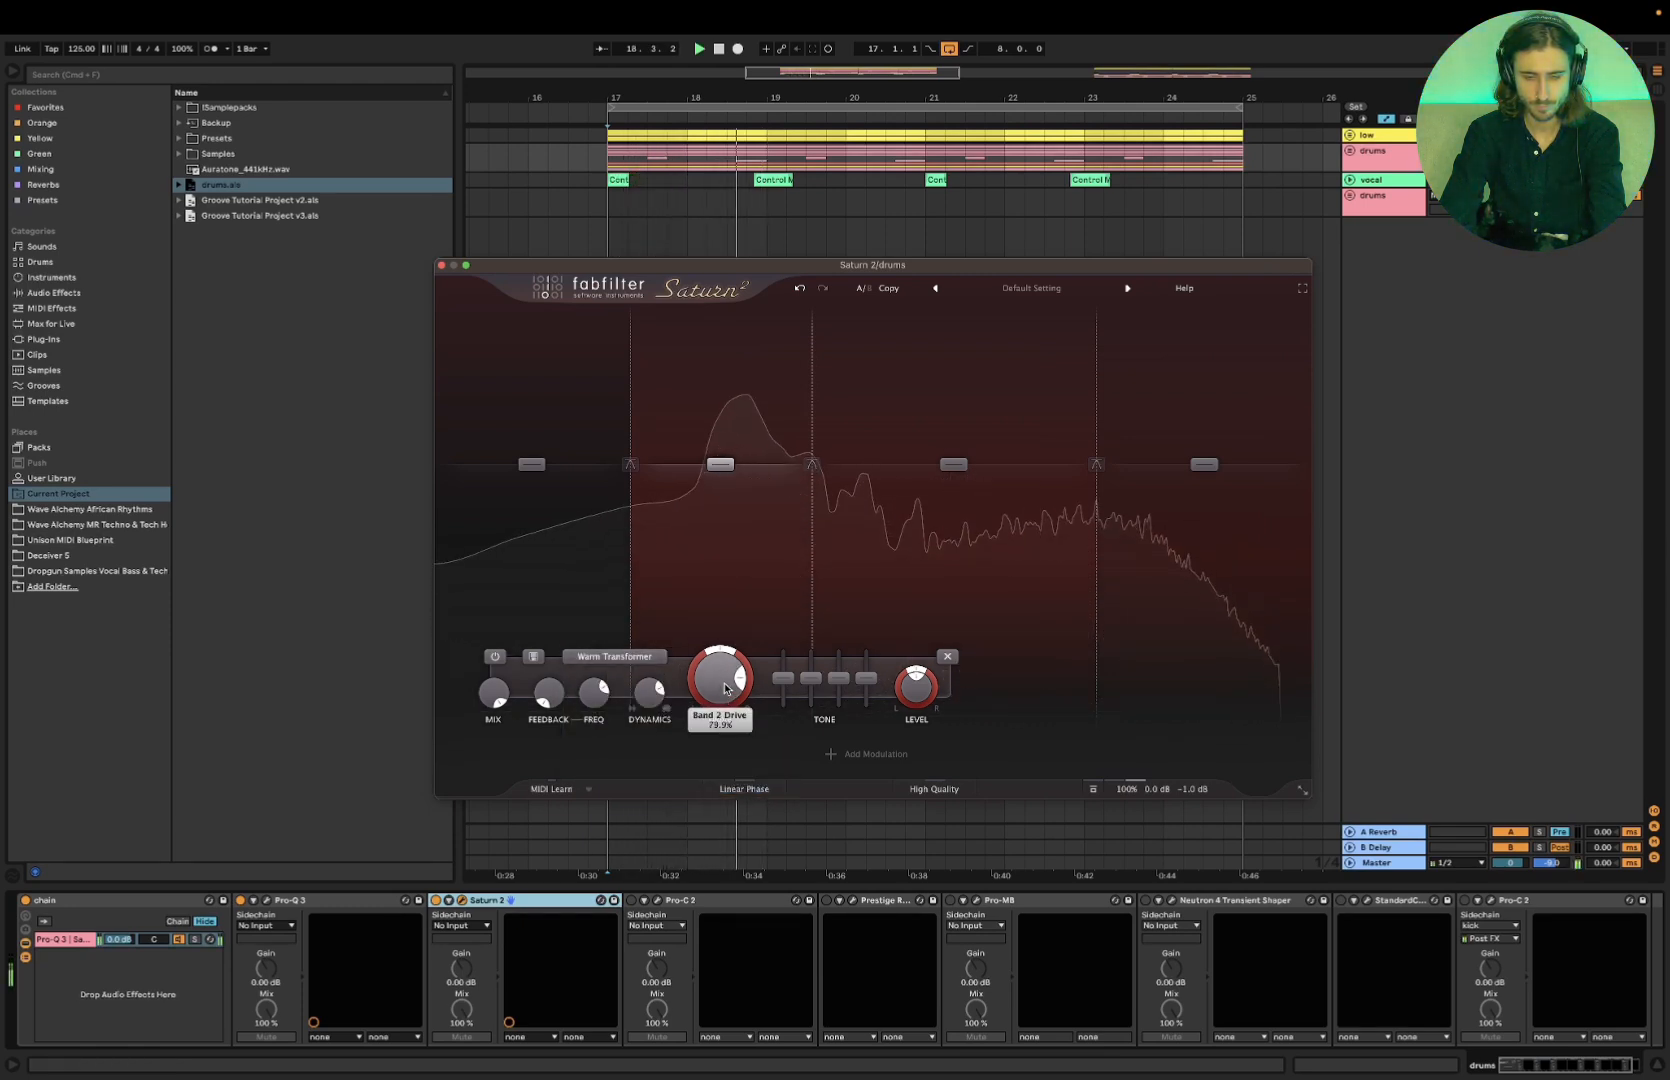
key(space)
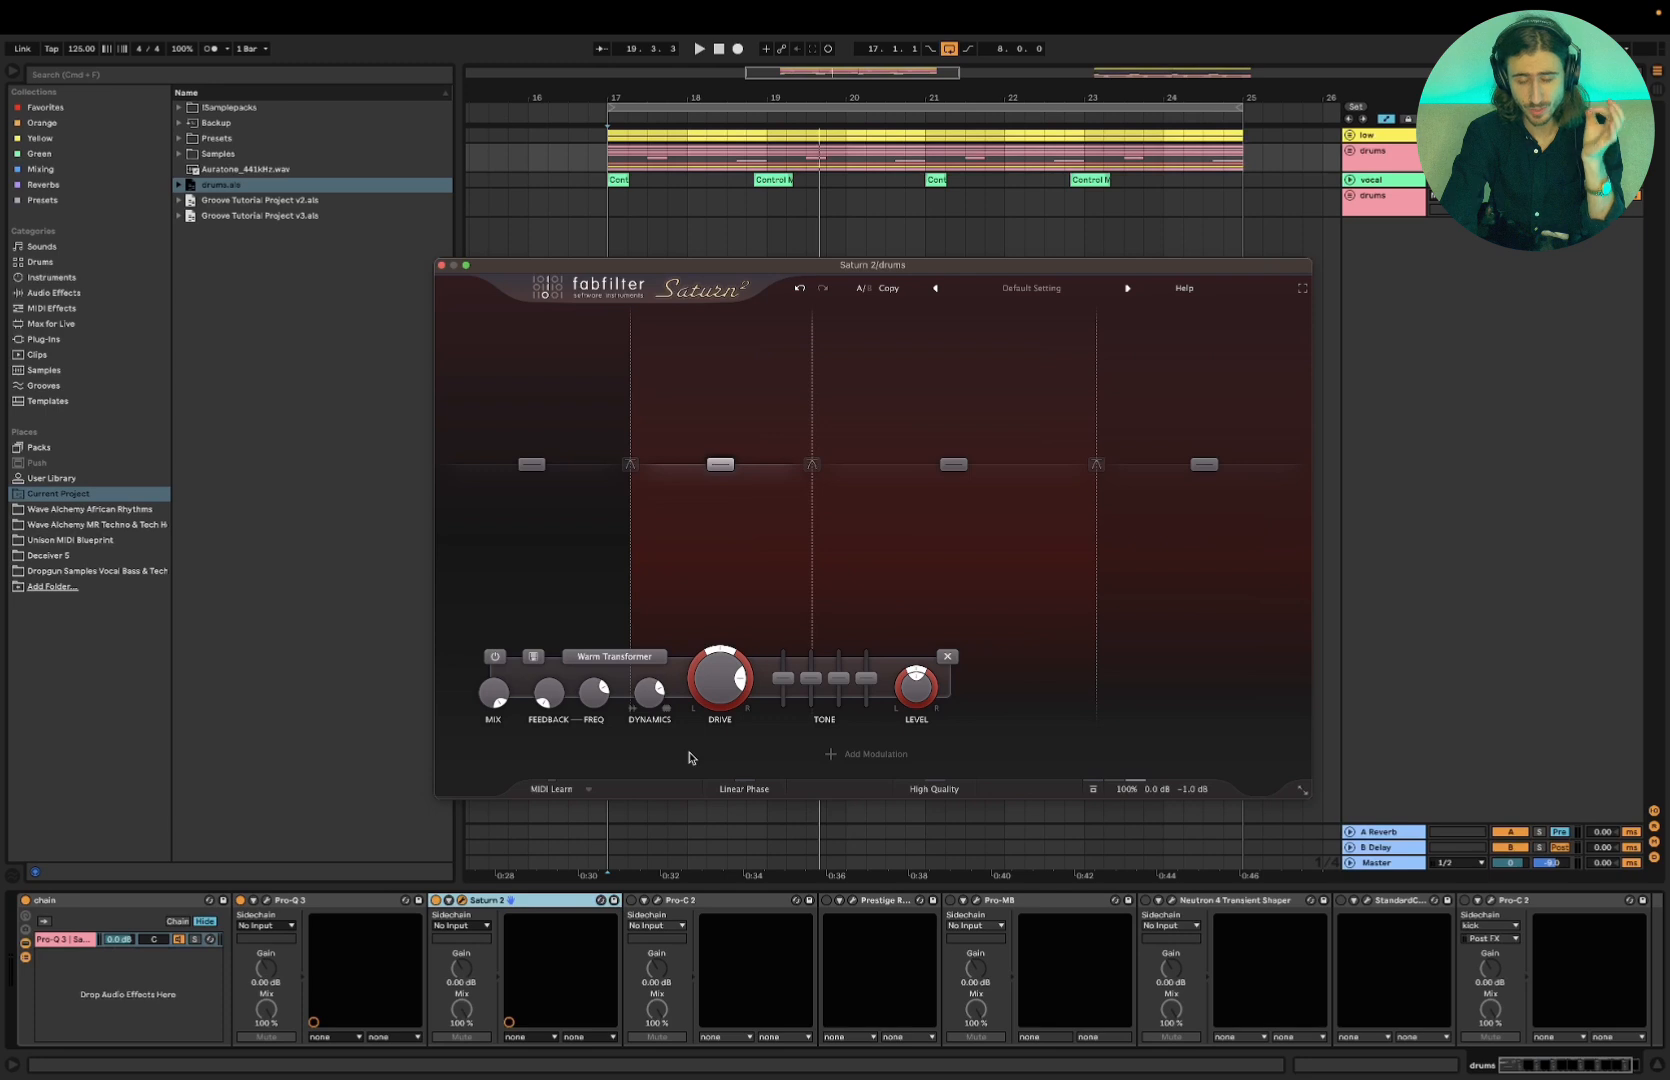
Lower band 2's Dynamics to its centre position while the loop plays
mouse_move(645, 703)
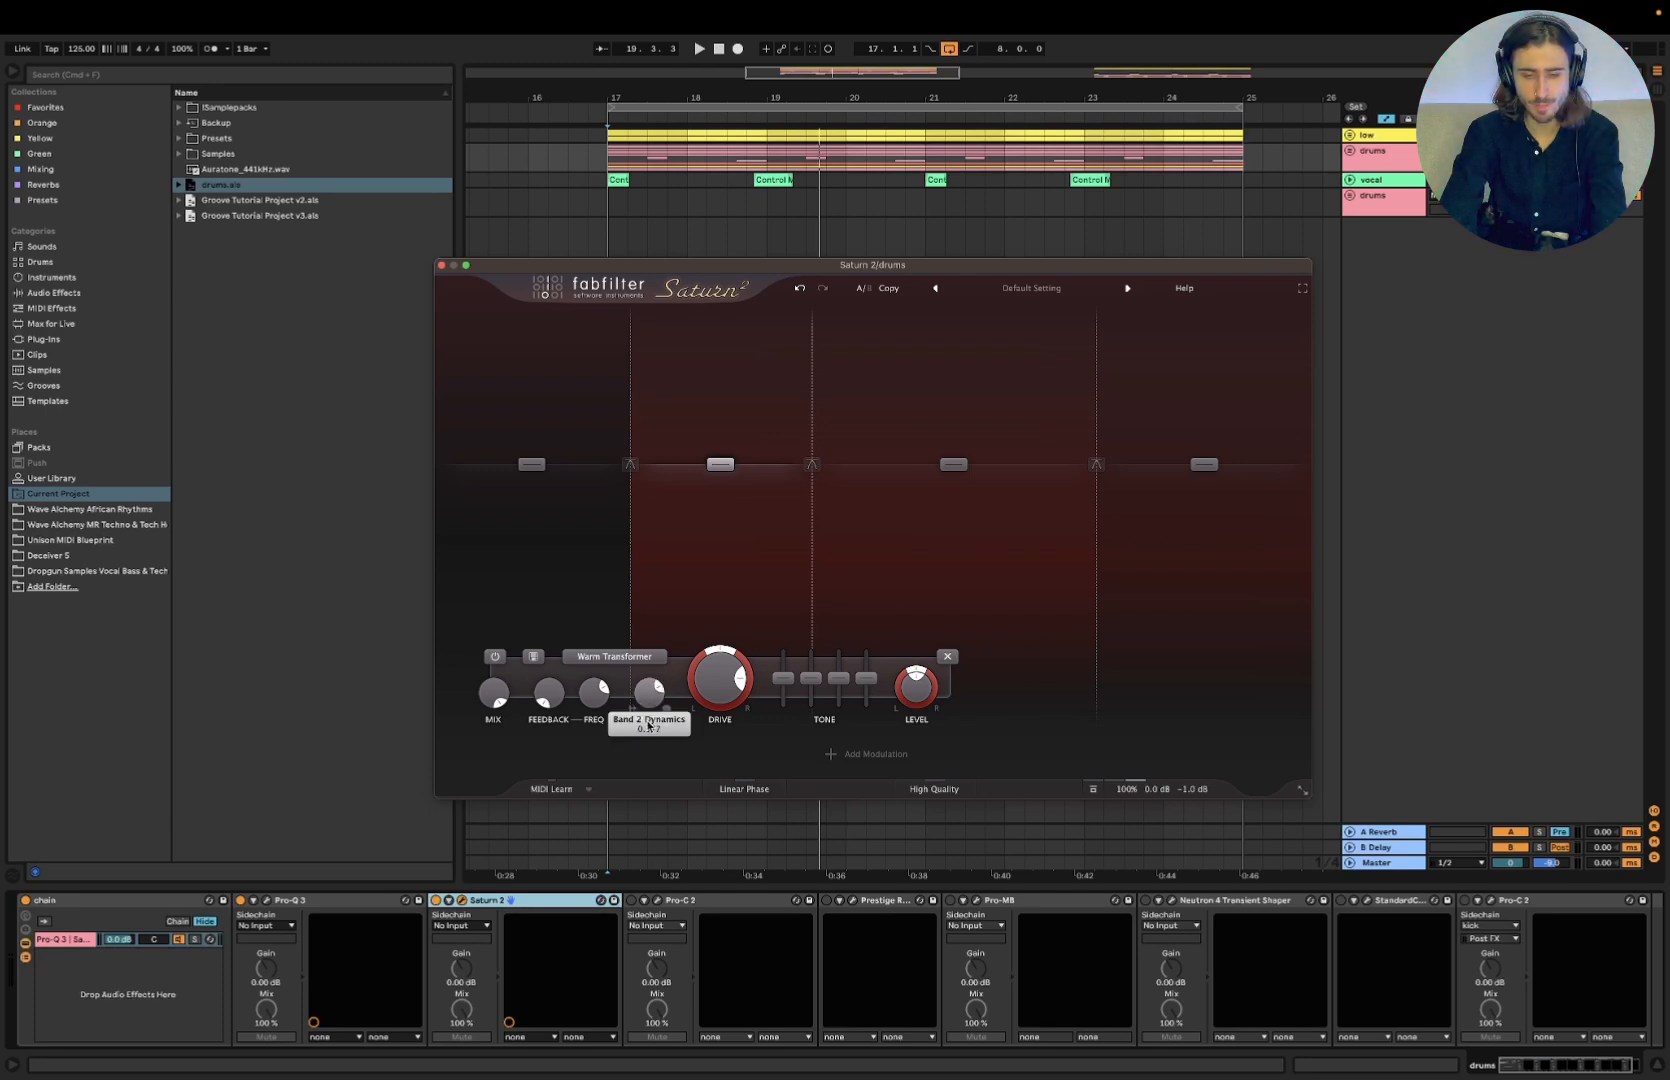
key(space)
drag(648, 745, 655, 787)
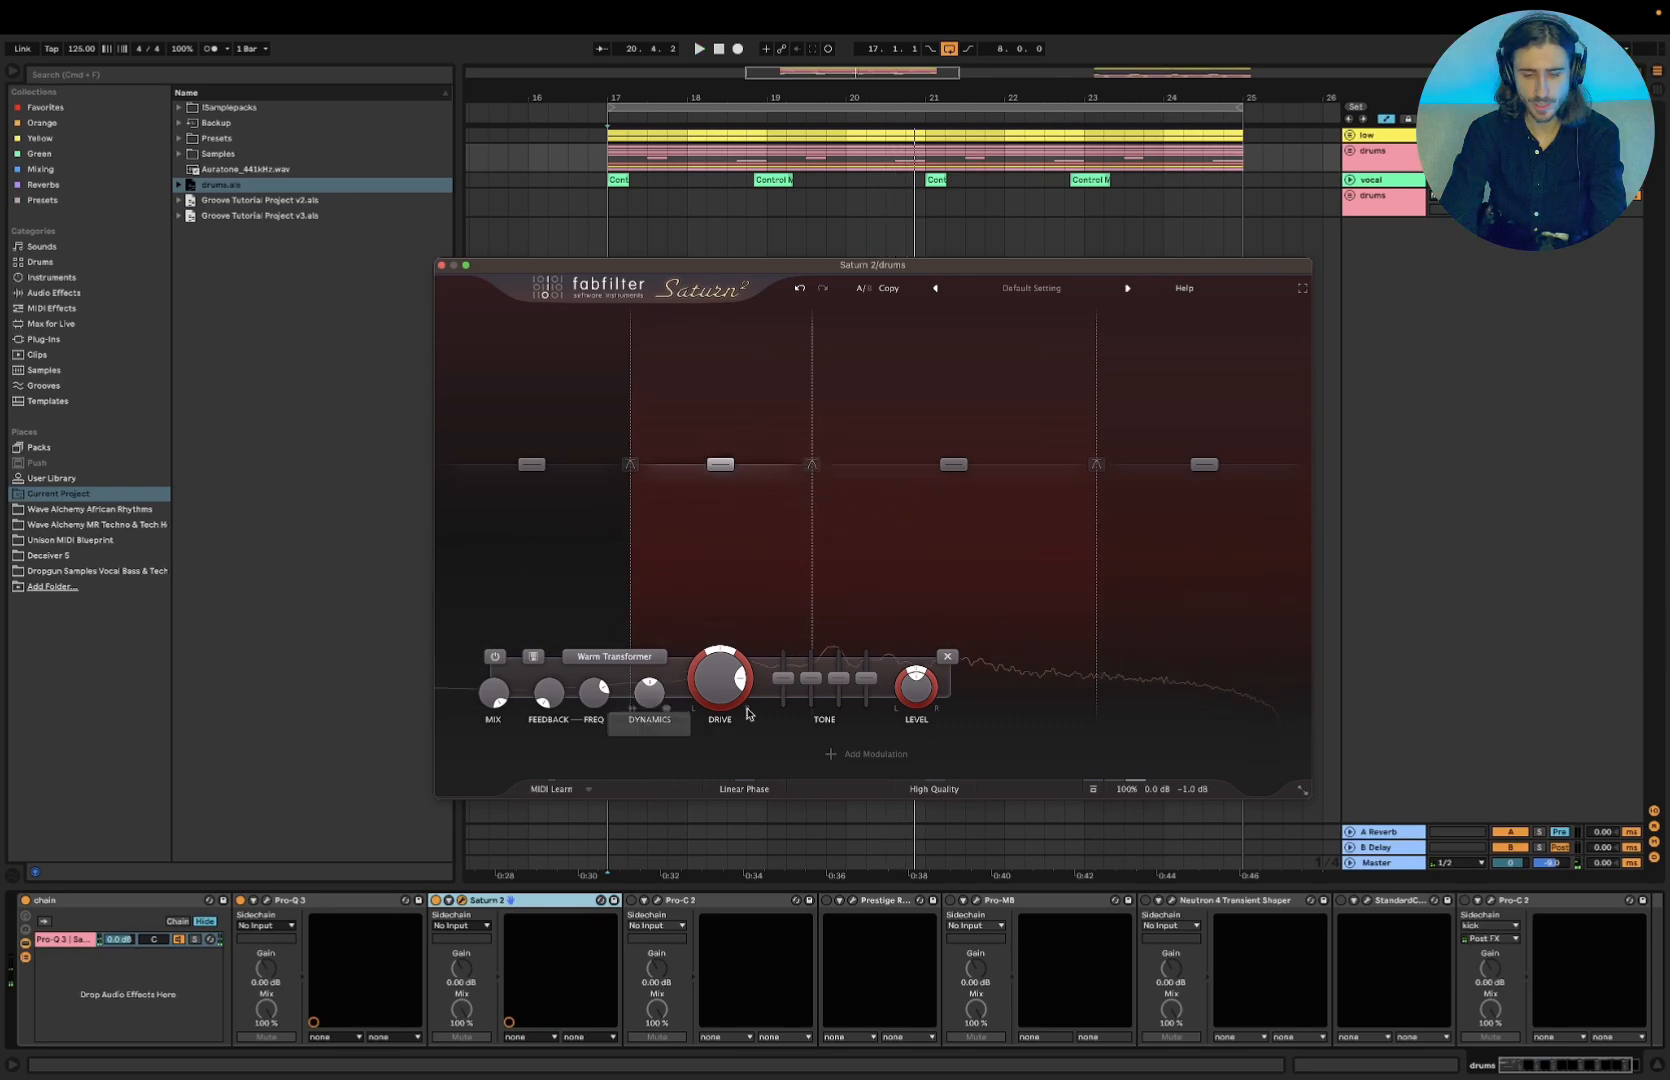
Switch to Keynote to review slide 11 on reshaping frequency response with saturation, and return to Ableton Live
key(super+Tab)
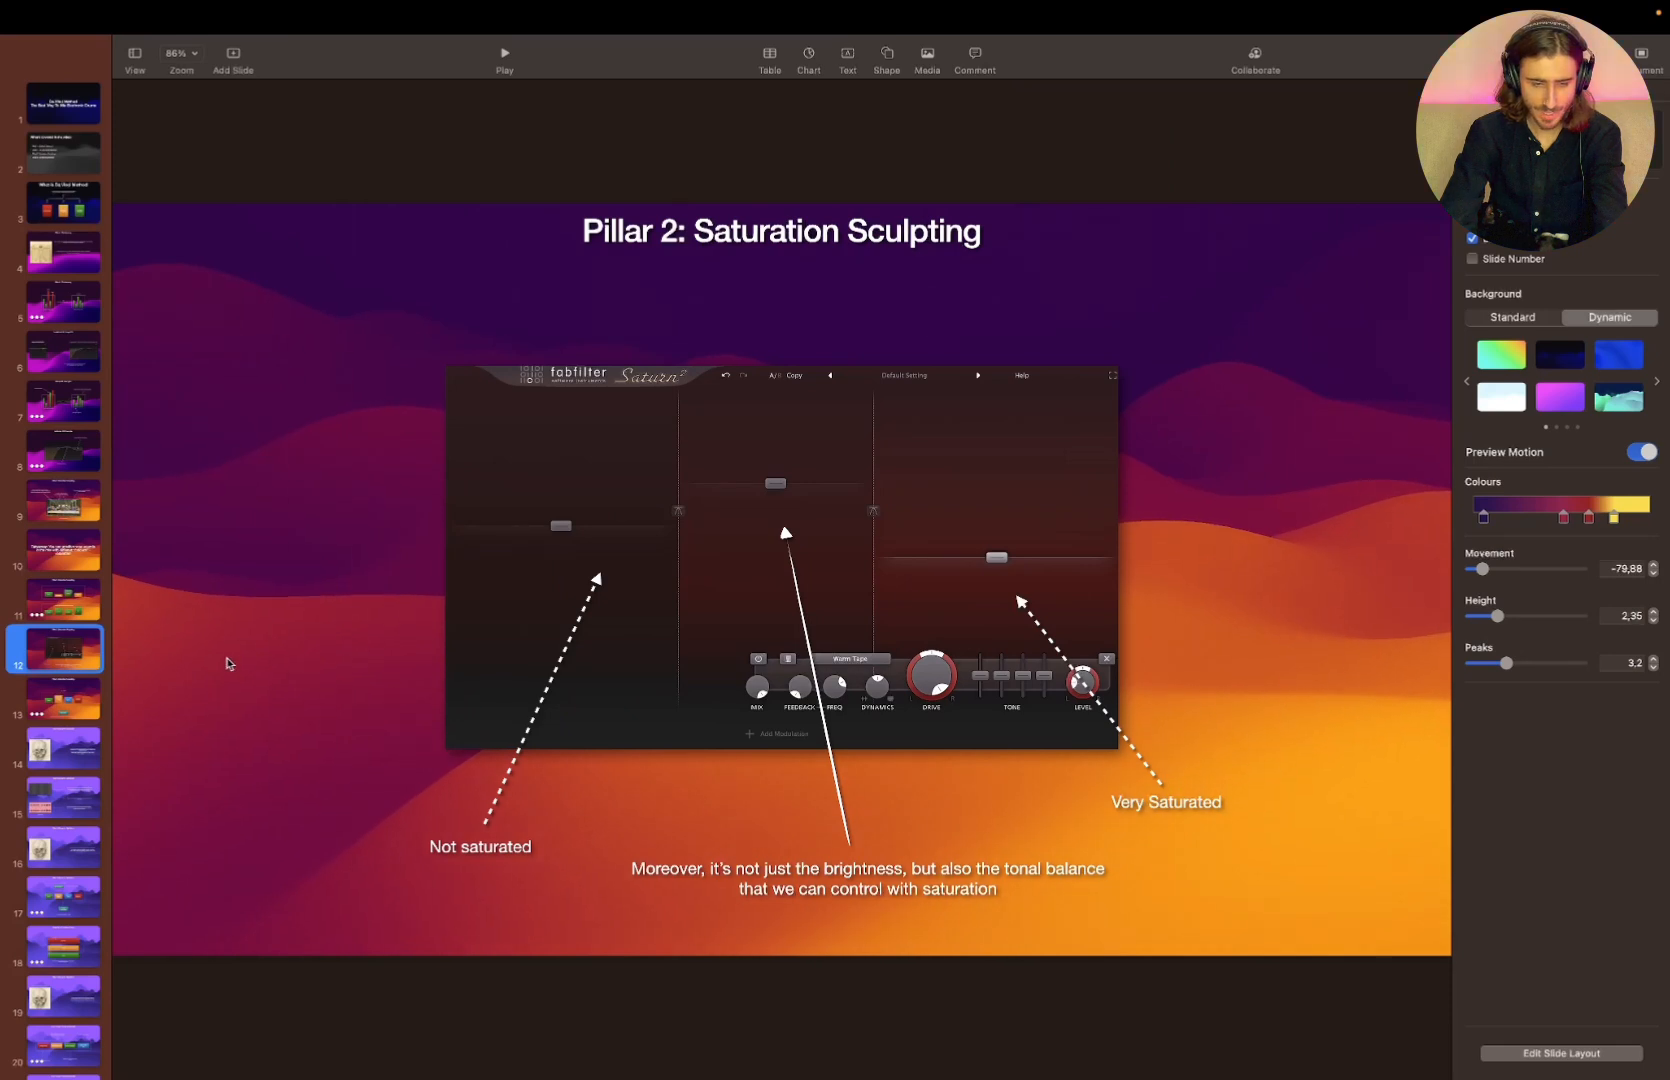
click(83, 610)
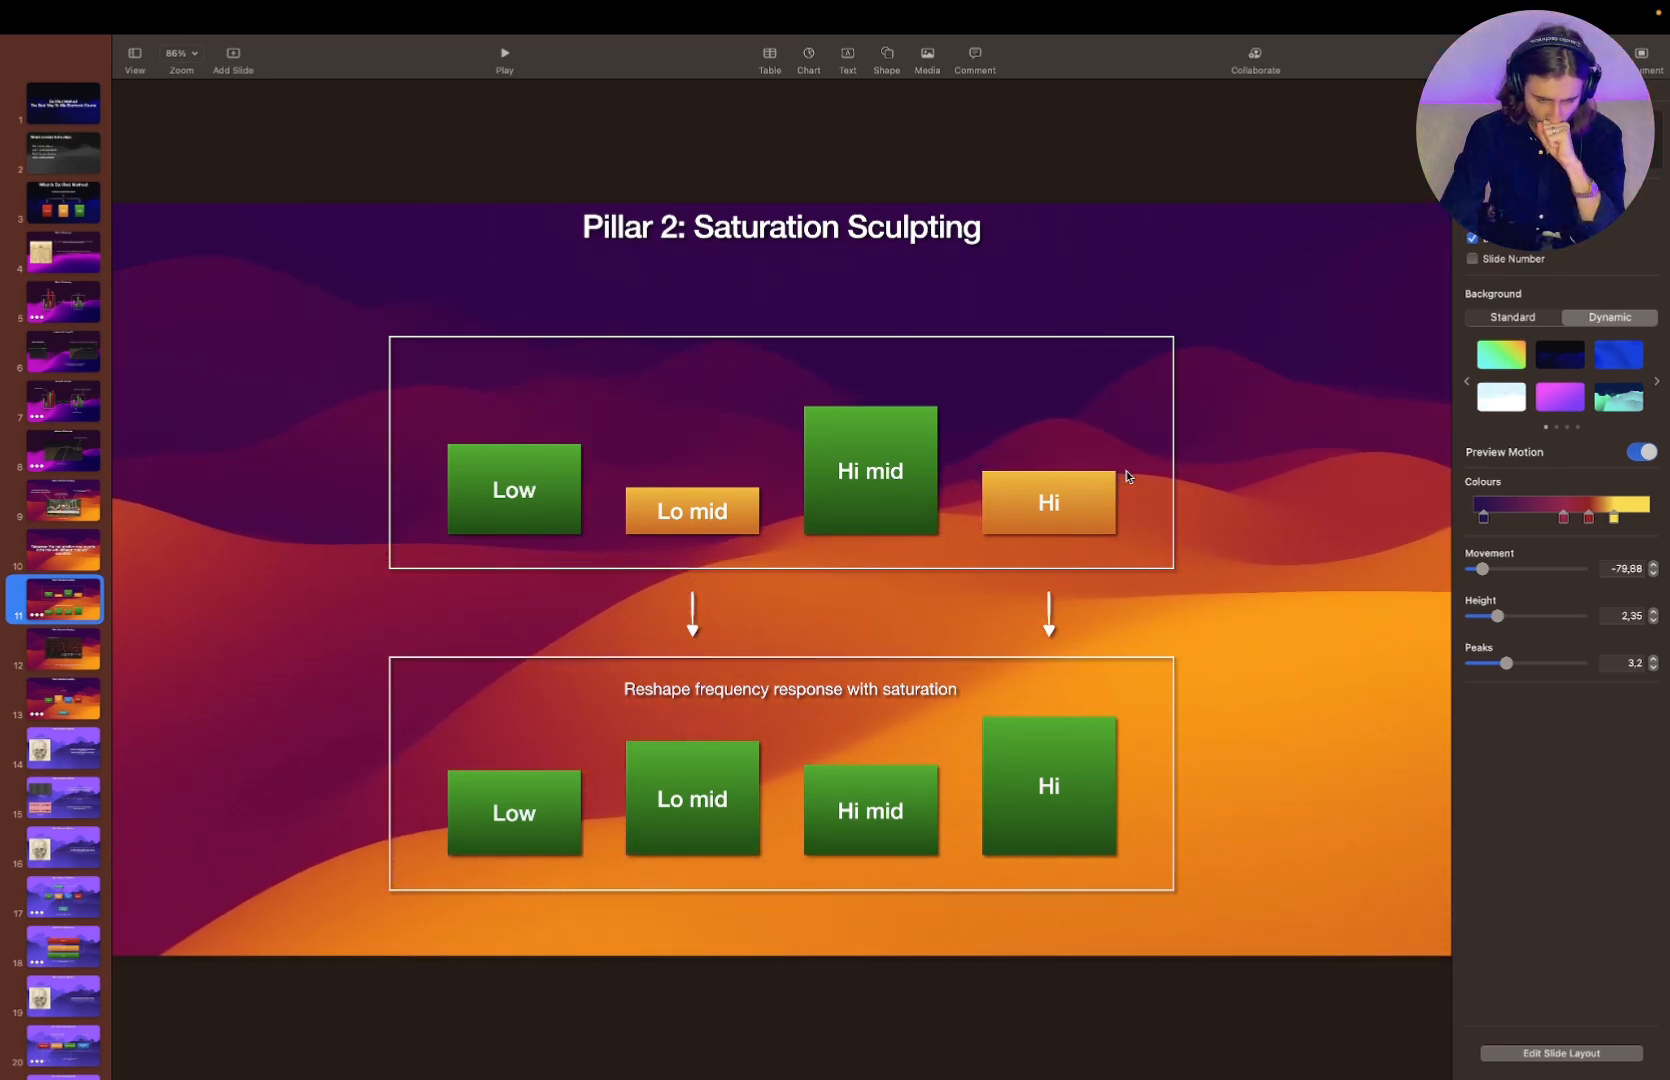
key(super+Tab)
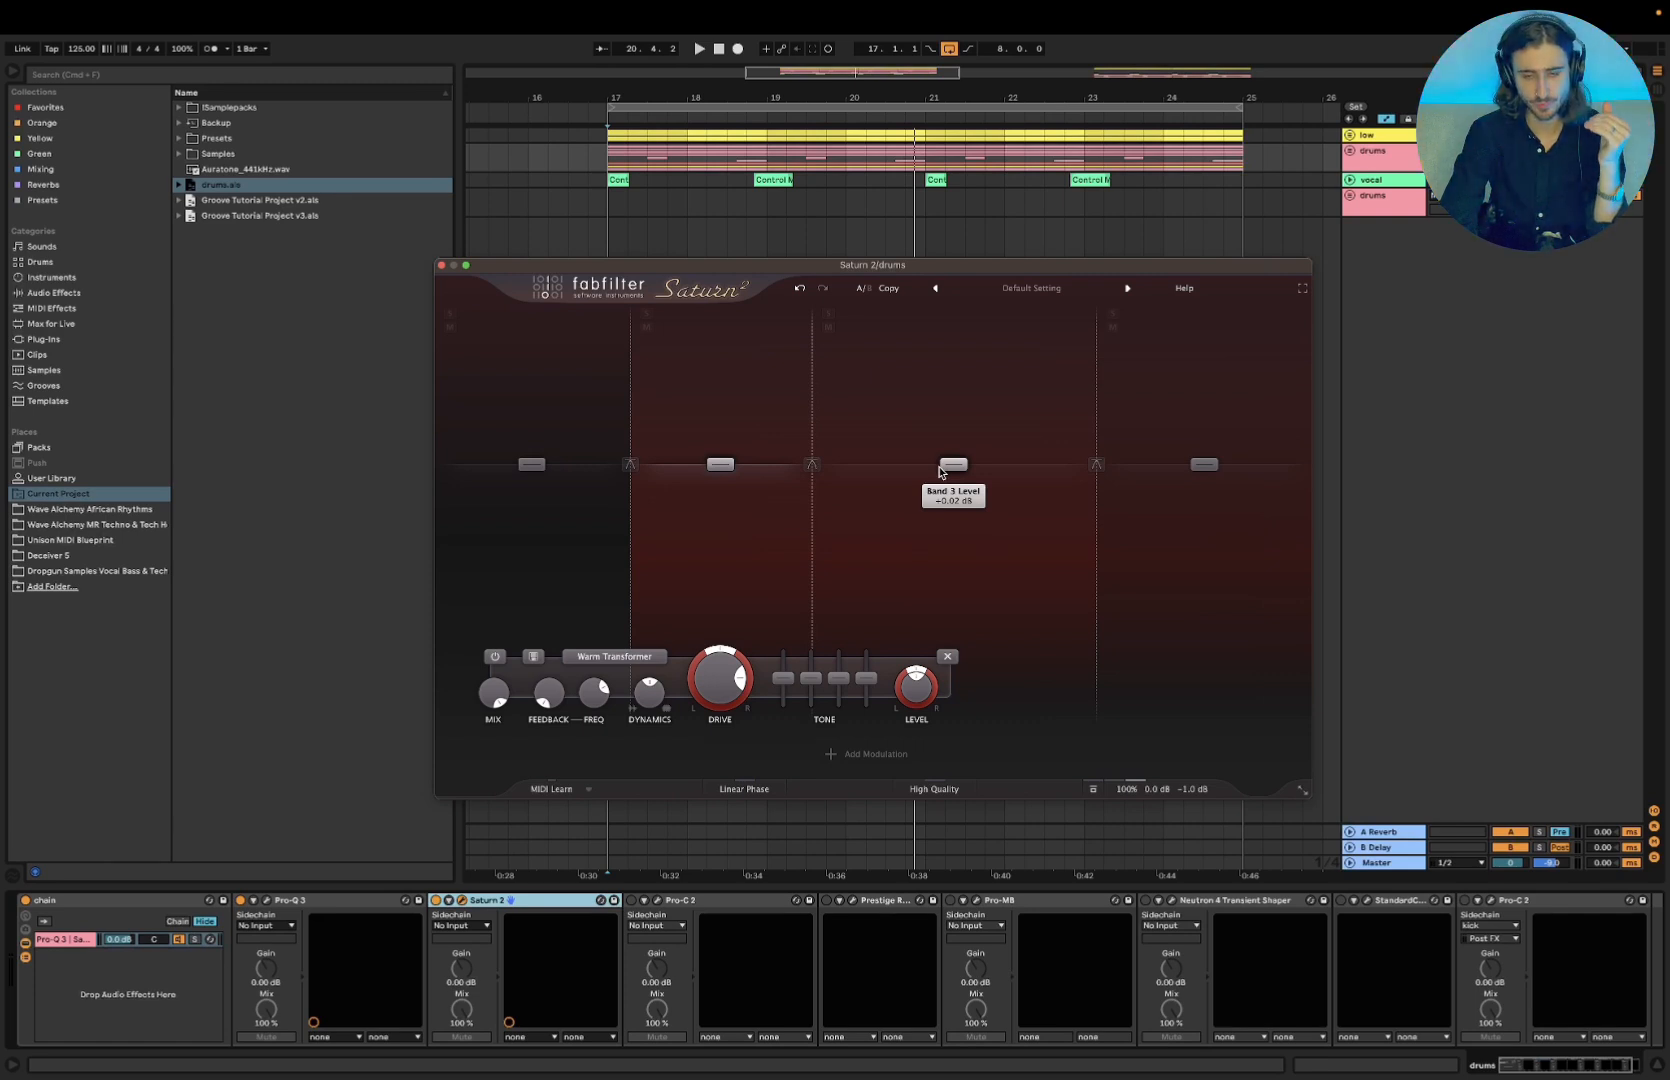
Try lowering band 3's level to -3.14 dB while the loop plays, and undo the change
key(space)
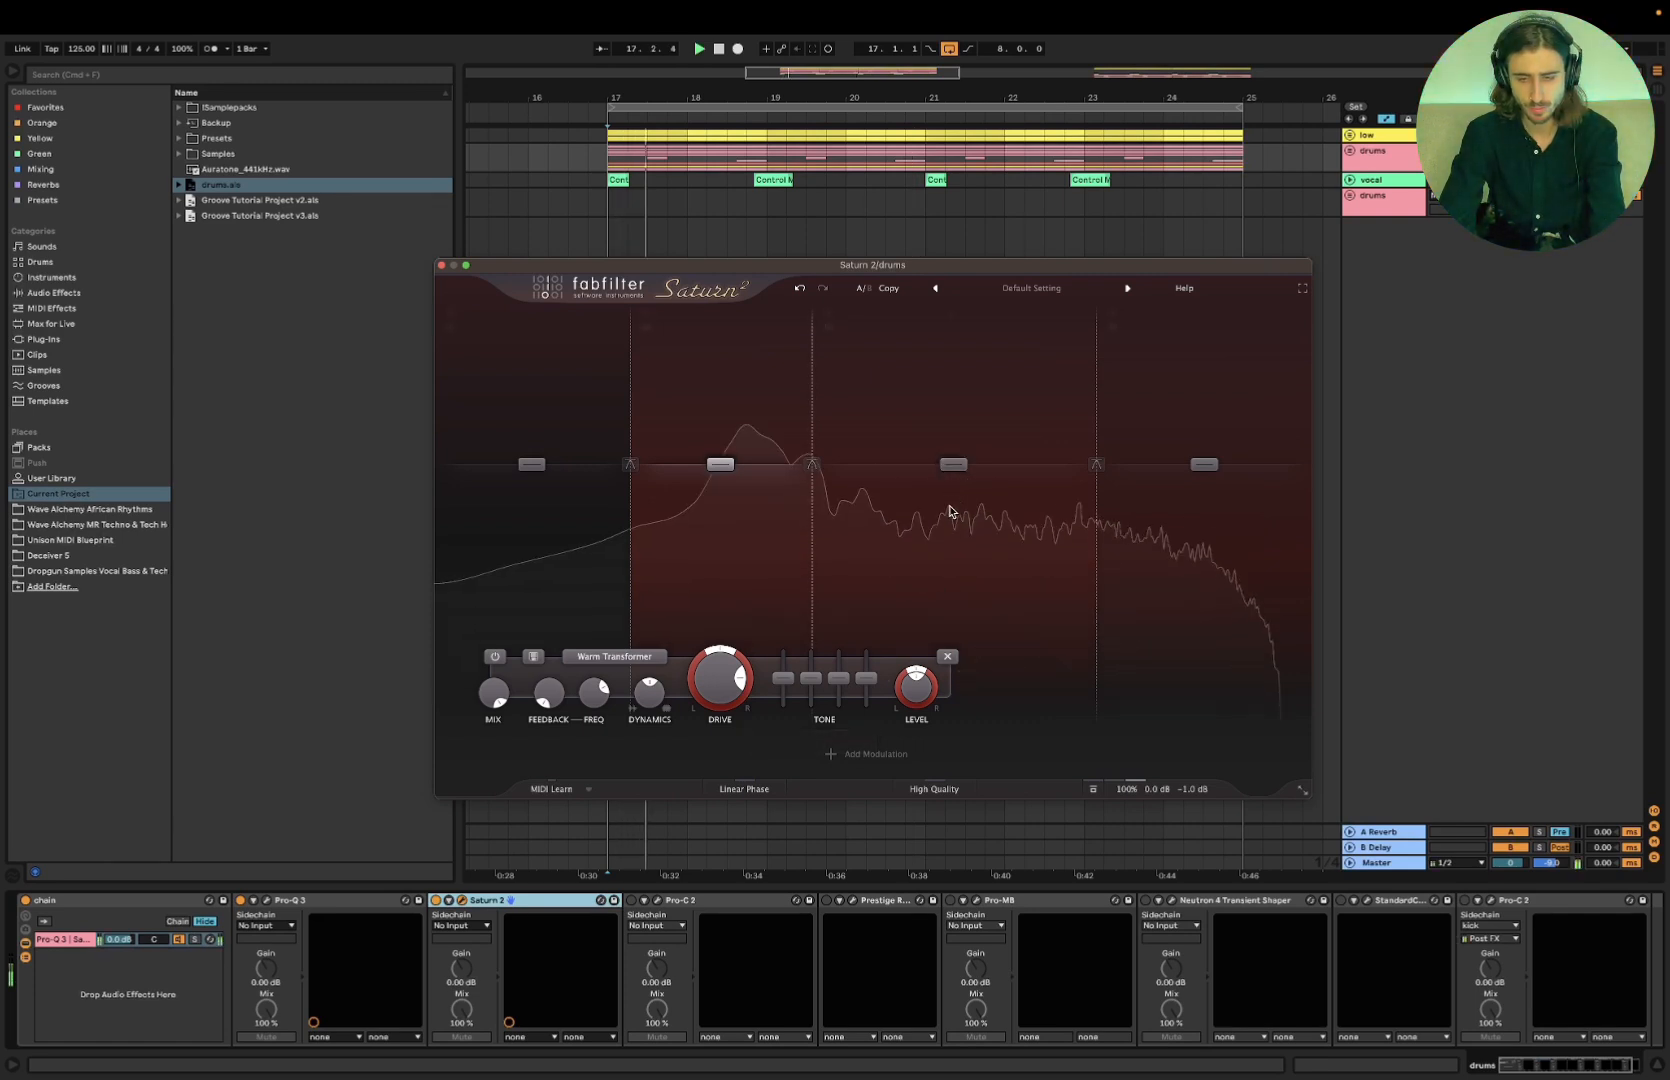
drag(952, 474, 951, 485)
key(space)
key(space)
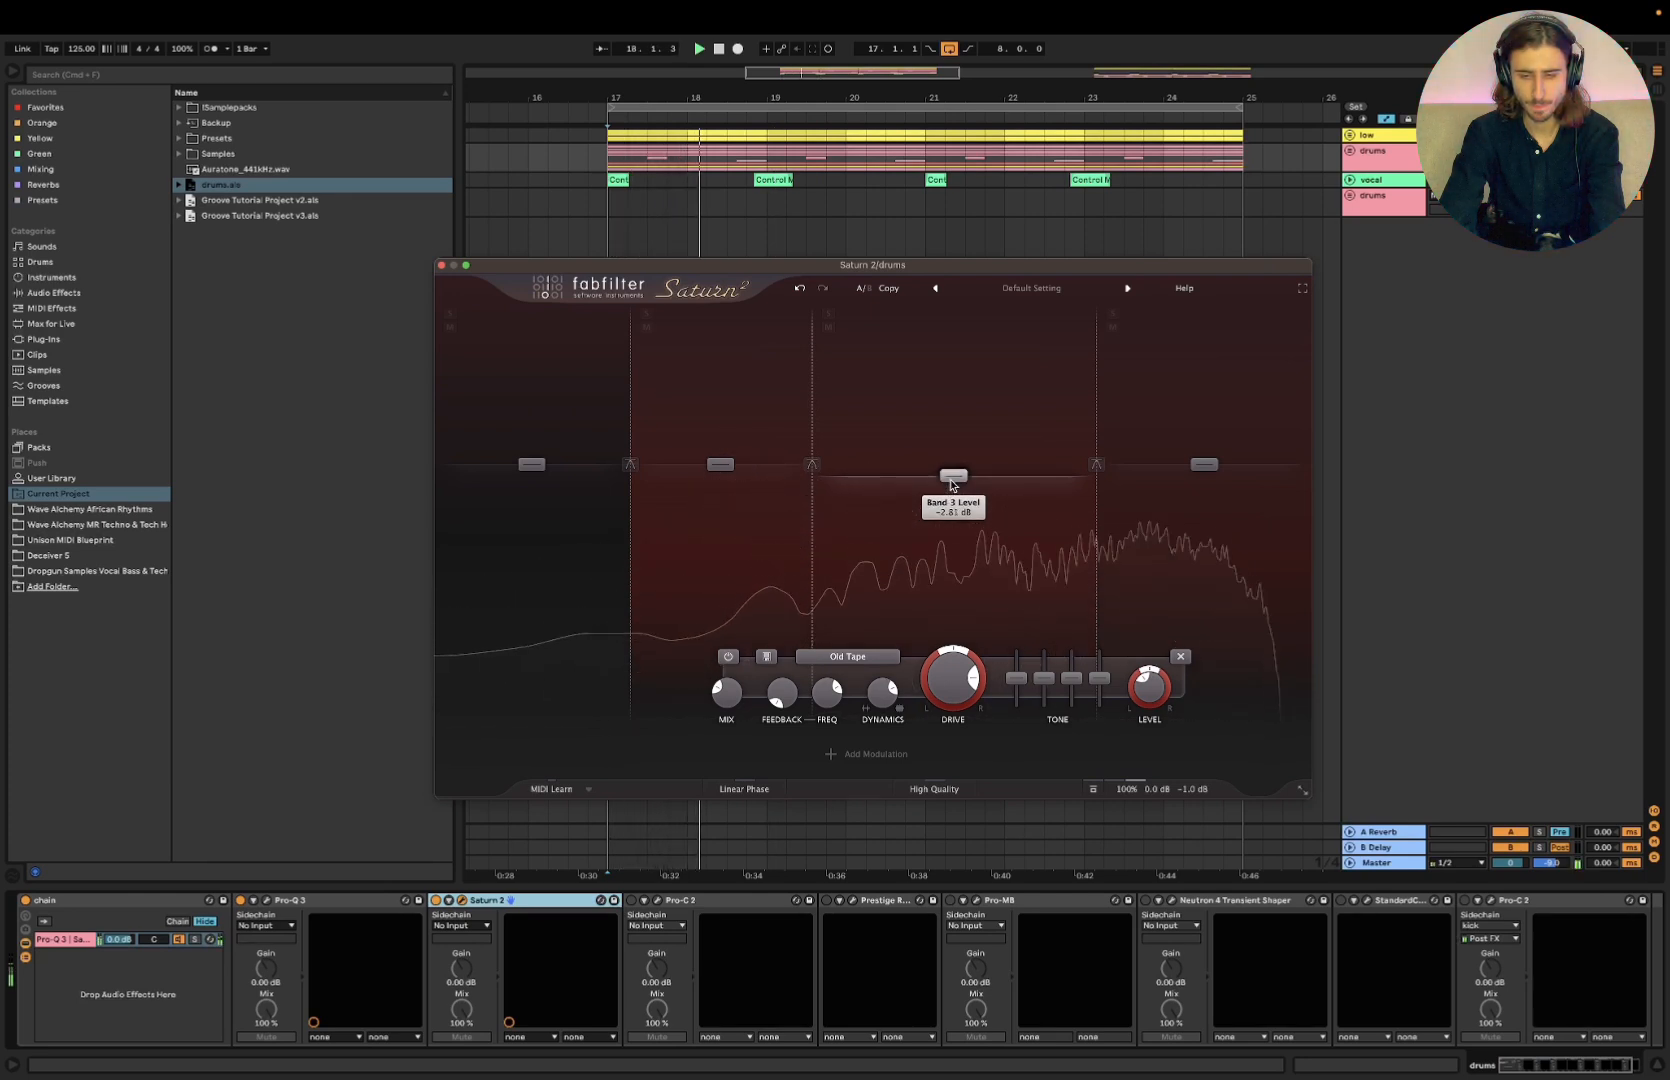
mouse_move(951, 486)
mouse_down()
mouse_move(948, 447)
mouse_move(953, 487)
mouse_up()
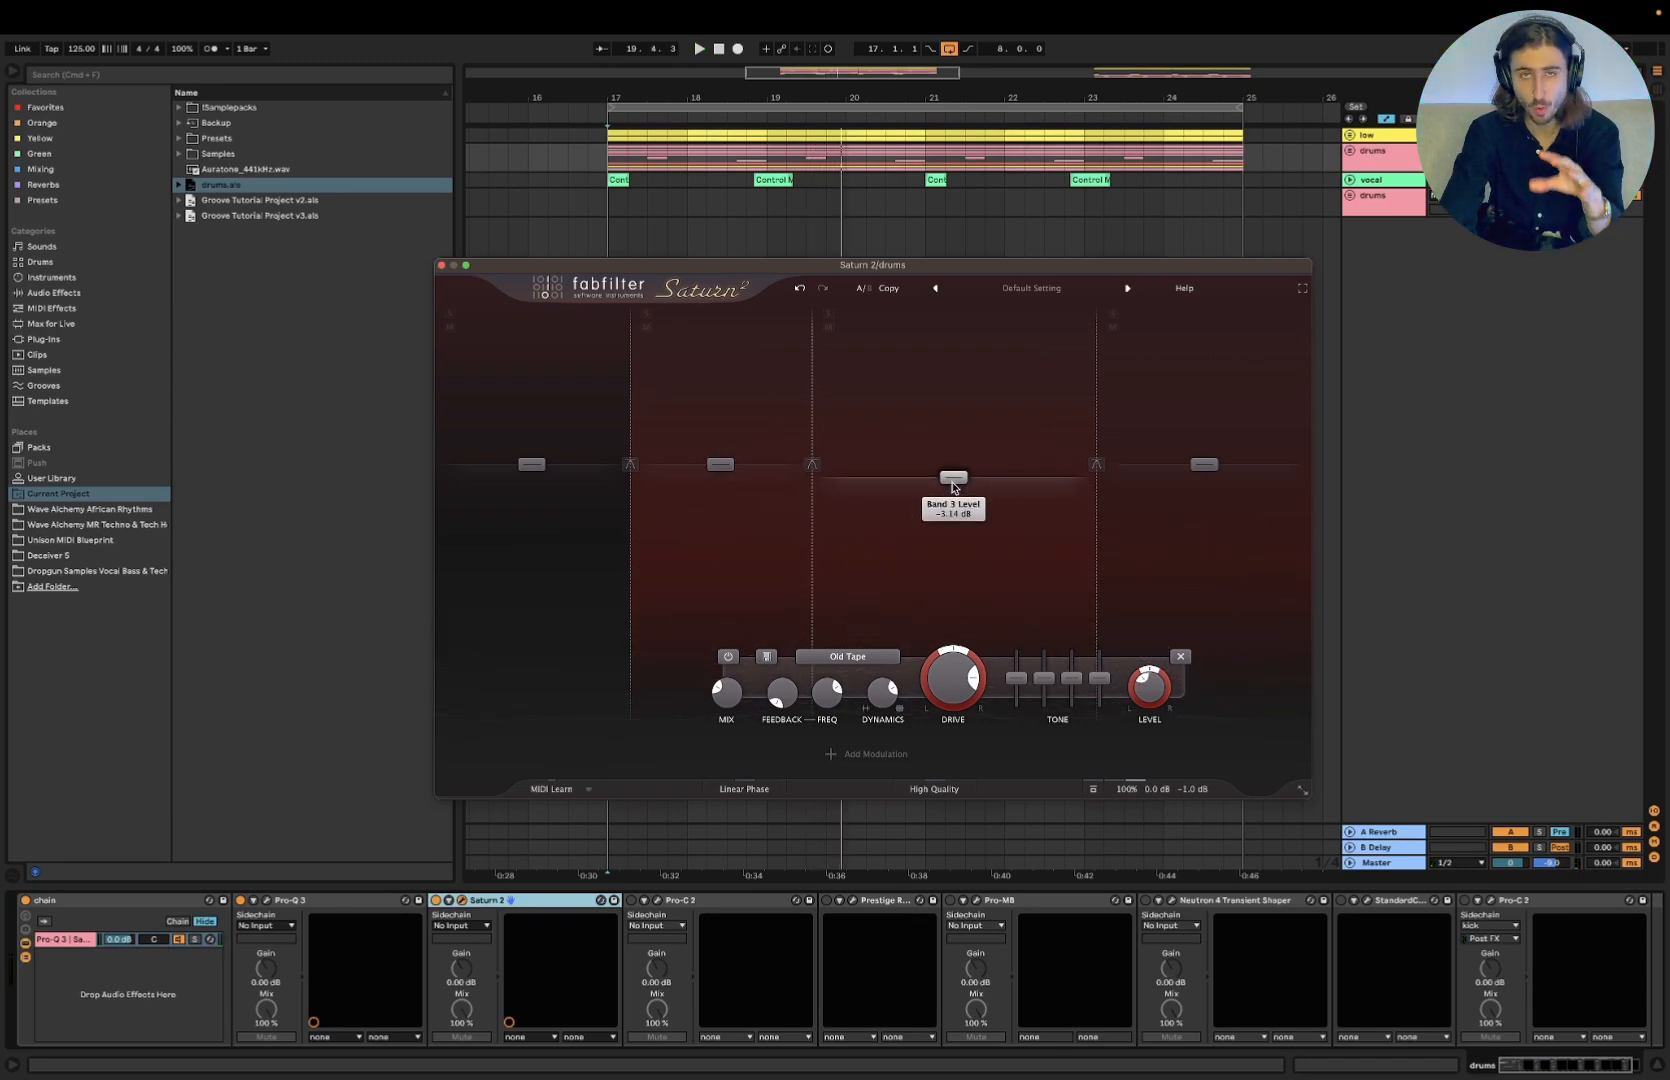
click(799, 289)
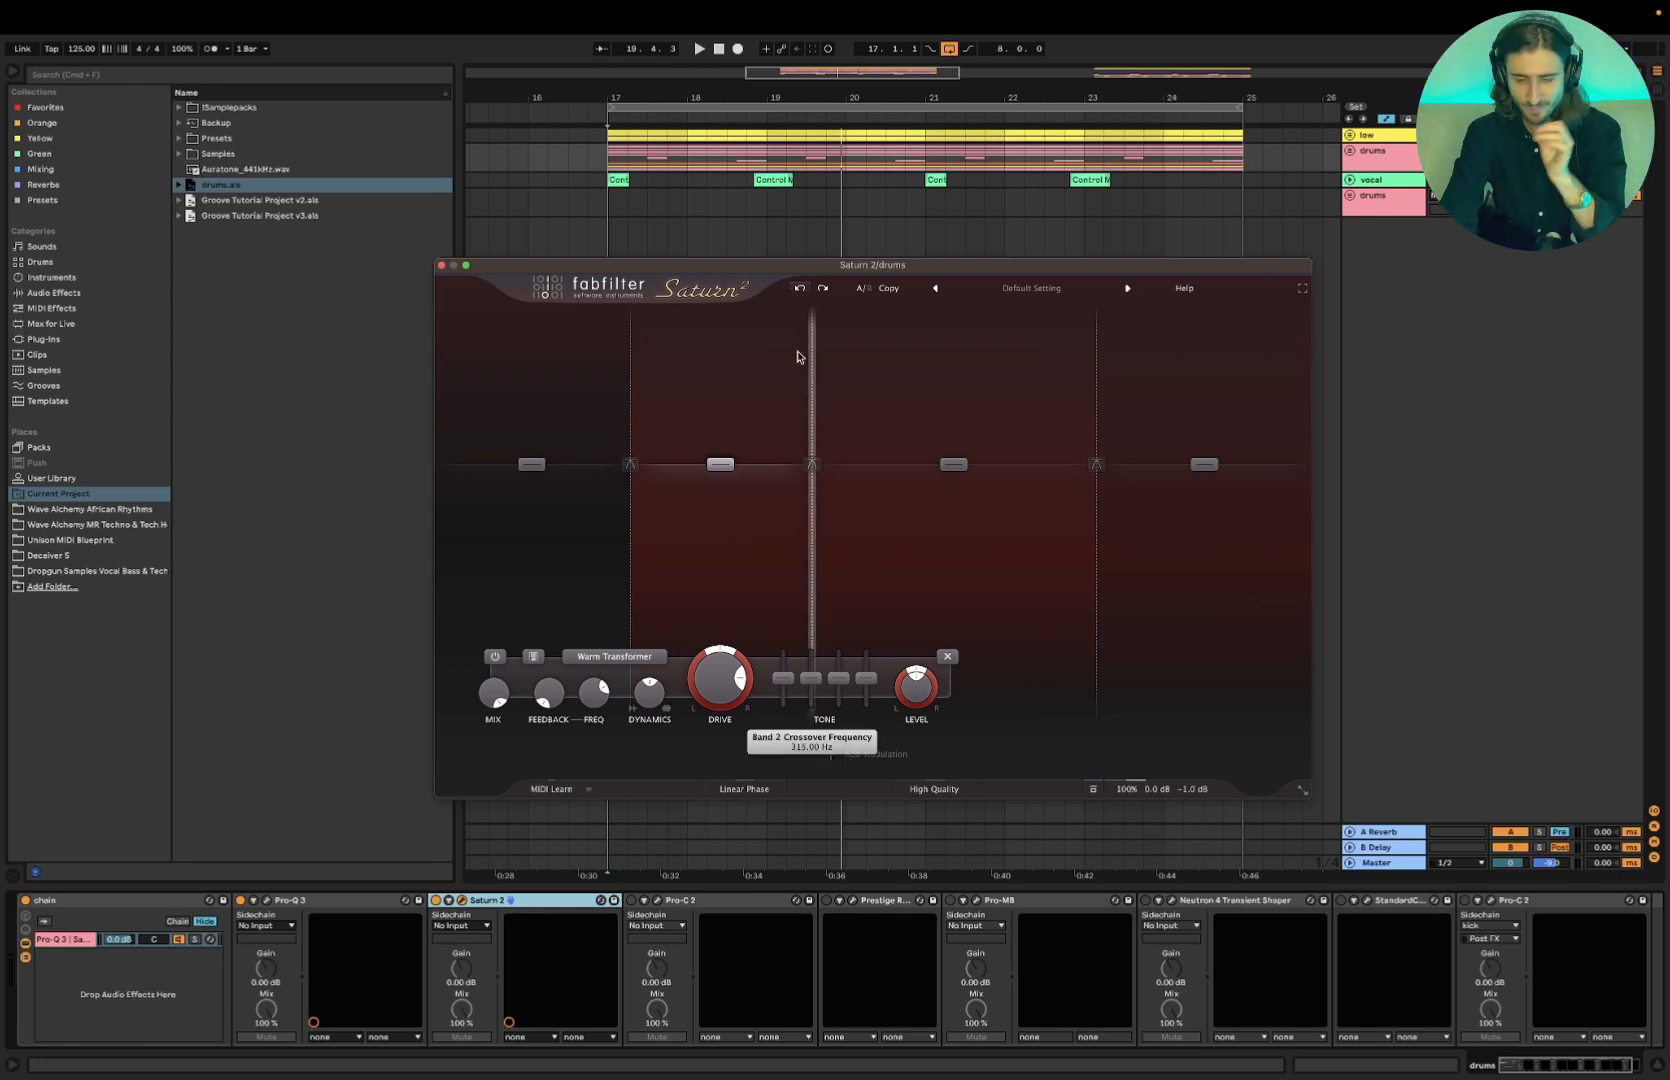
Try lowering band 2's level to -4.36 dB during playback, and undo the change
mouse_move(725, 466)
mouse_down()
mouse_move(727, 439)
mouse_move(733, 483)
mouse_up()
key(space)
key(space)
key(space)
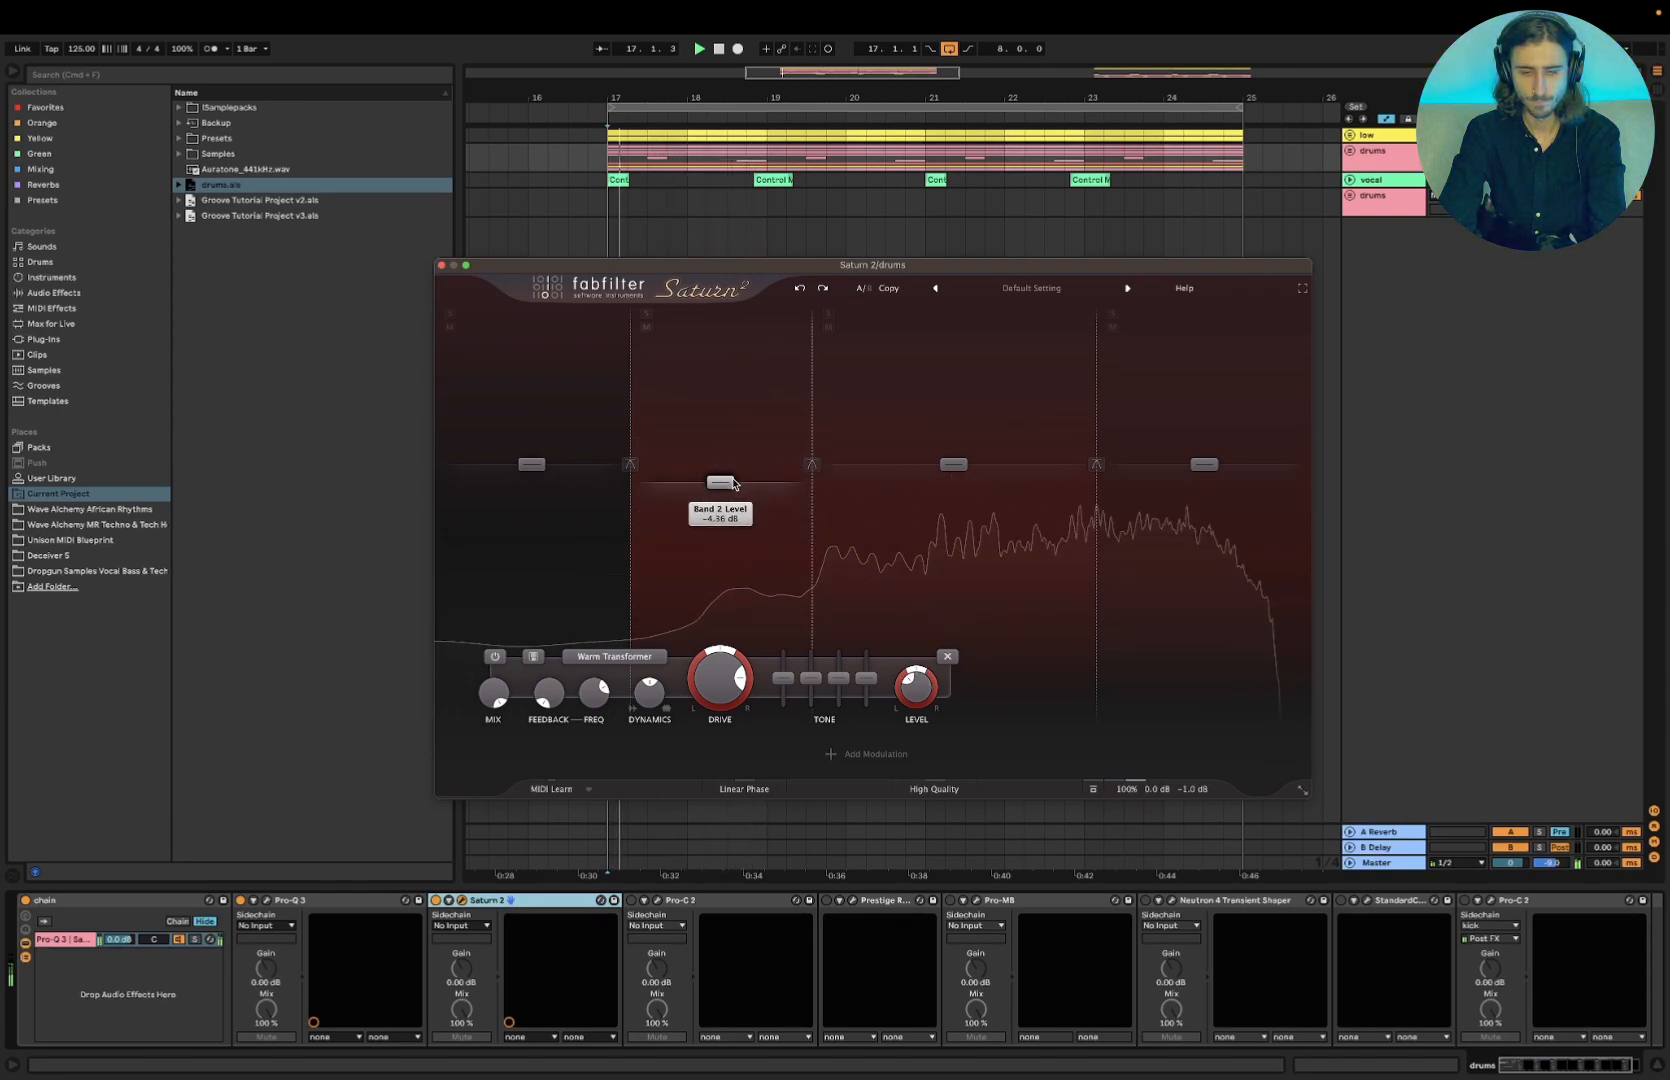
key(space)
click(800, 289)
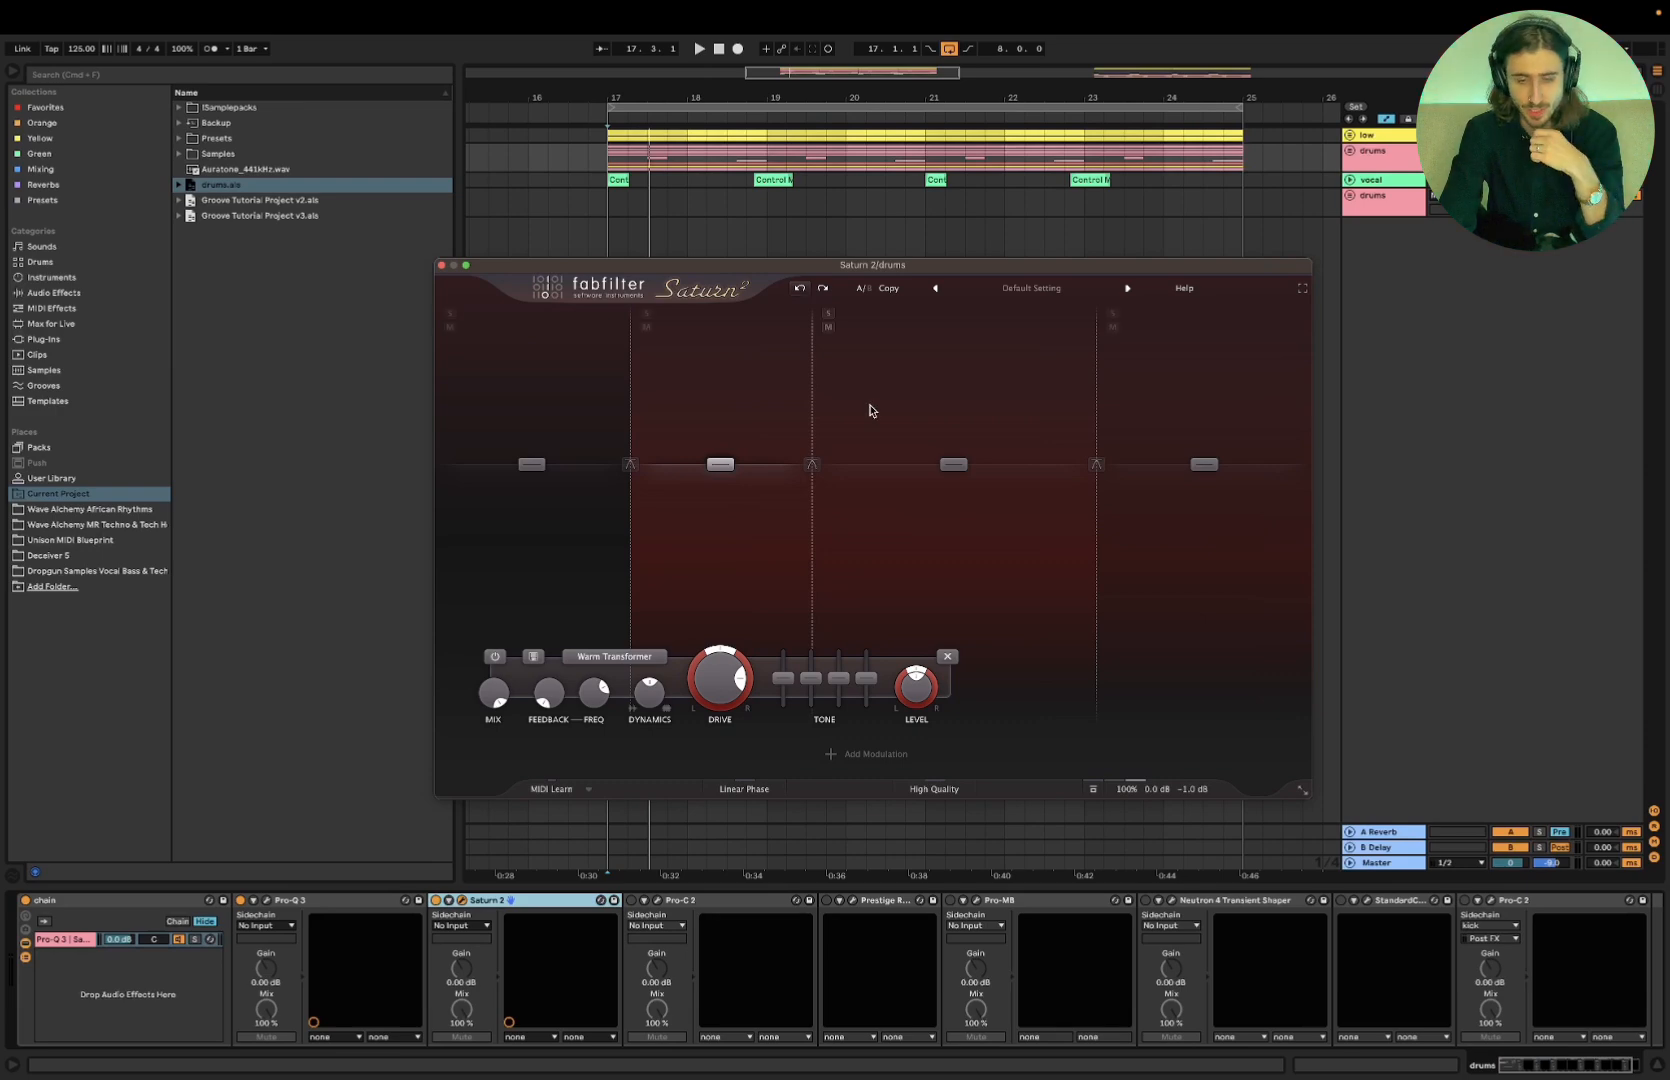
Close the Saturn 2 window and switch to Keynote to present slides 12 and 13 on saturation sculpting
click(442, 265)
key(super+Tab)
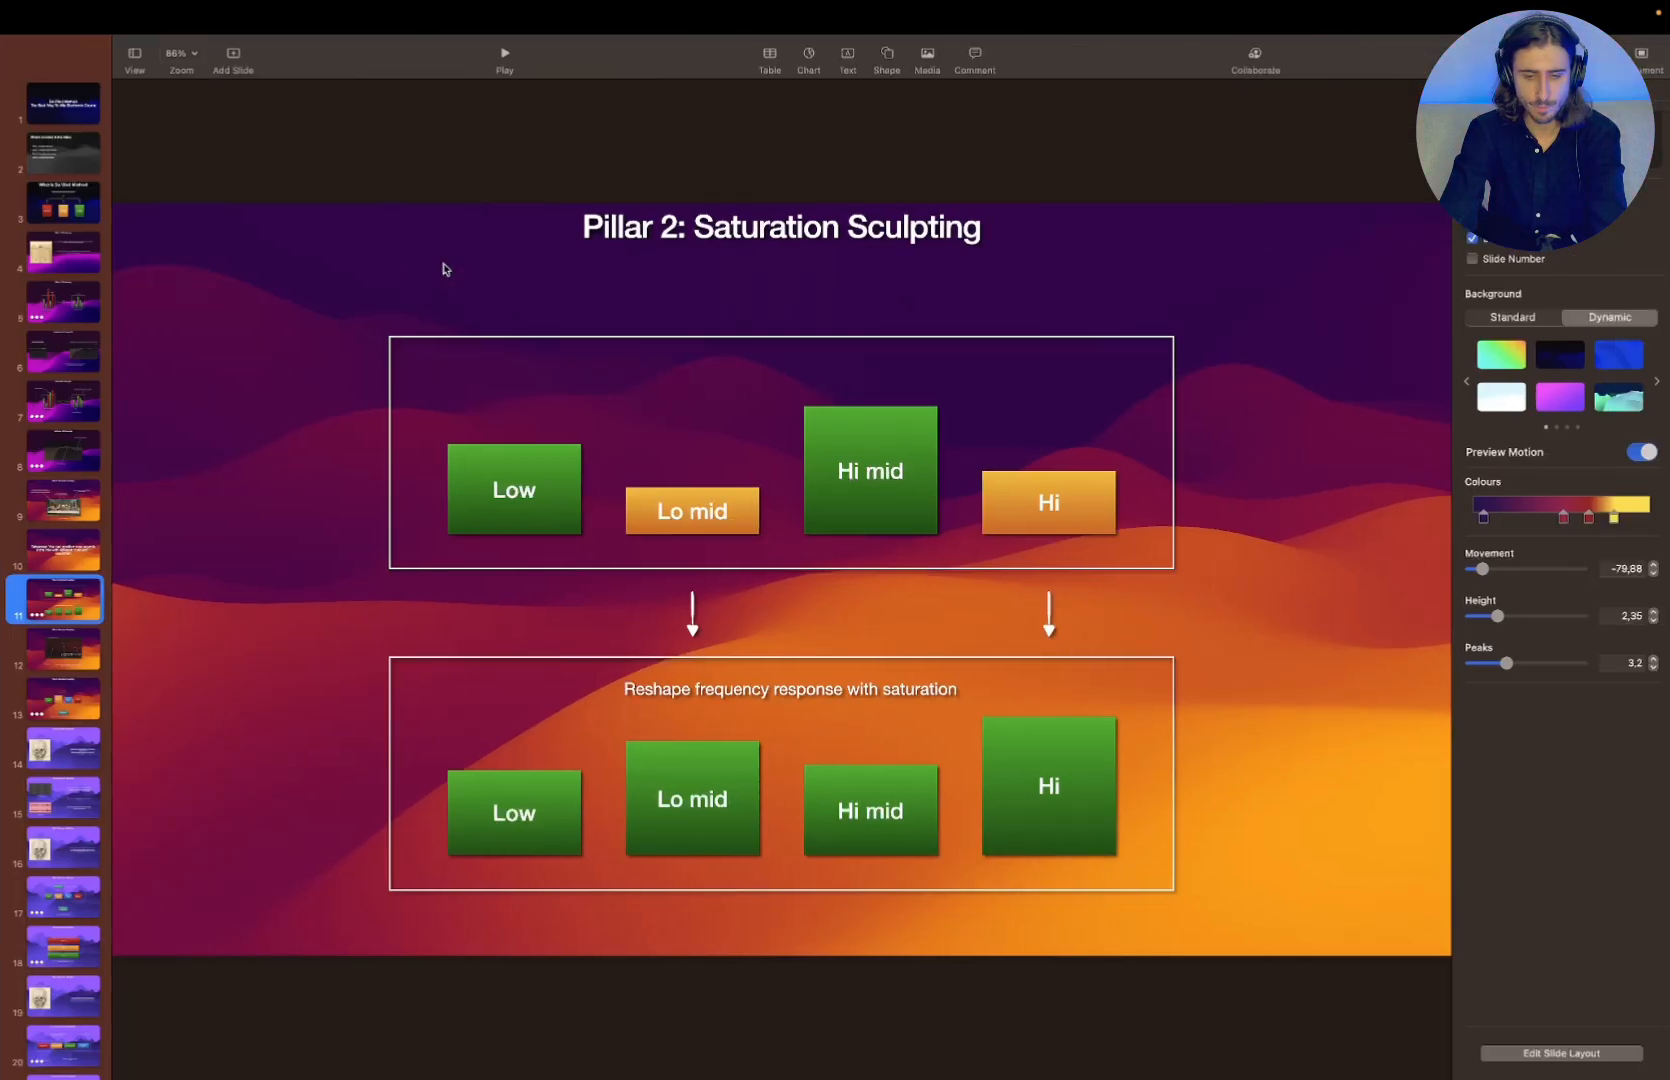
click(80, 650)
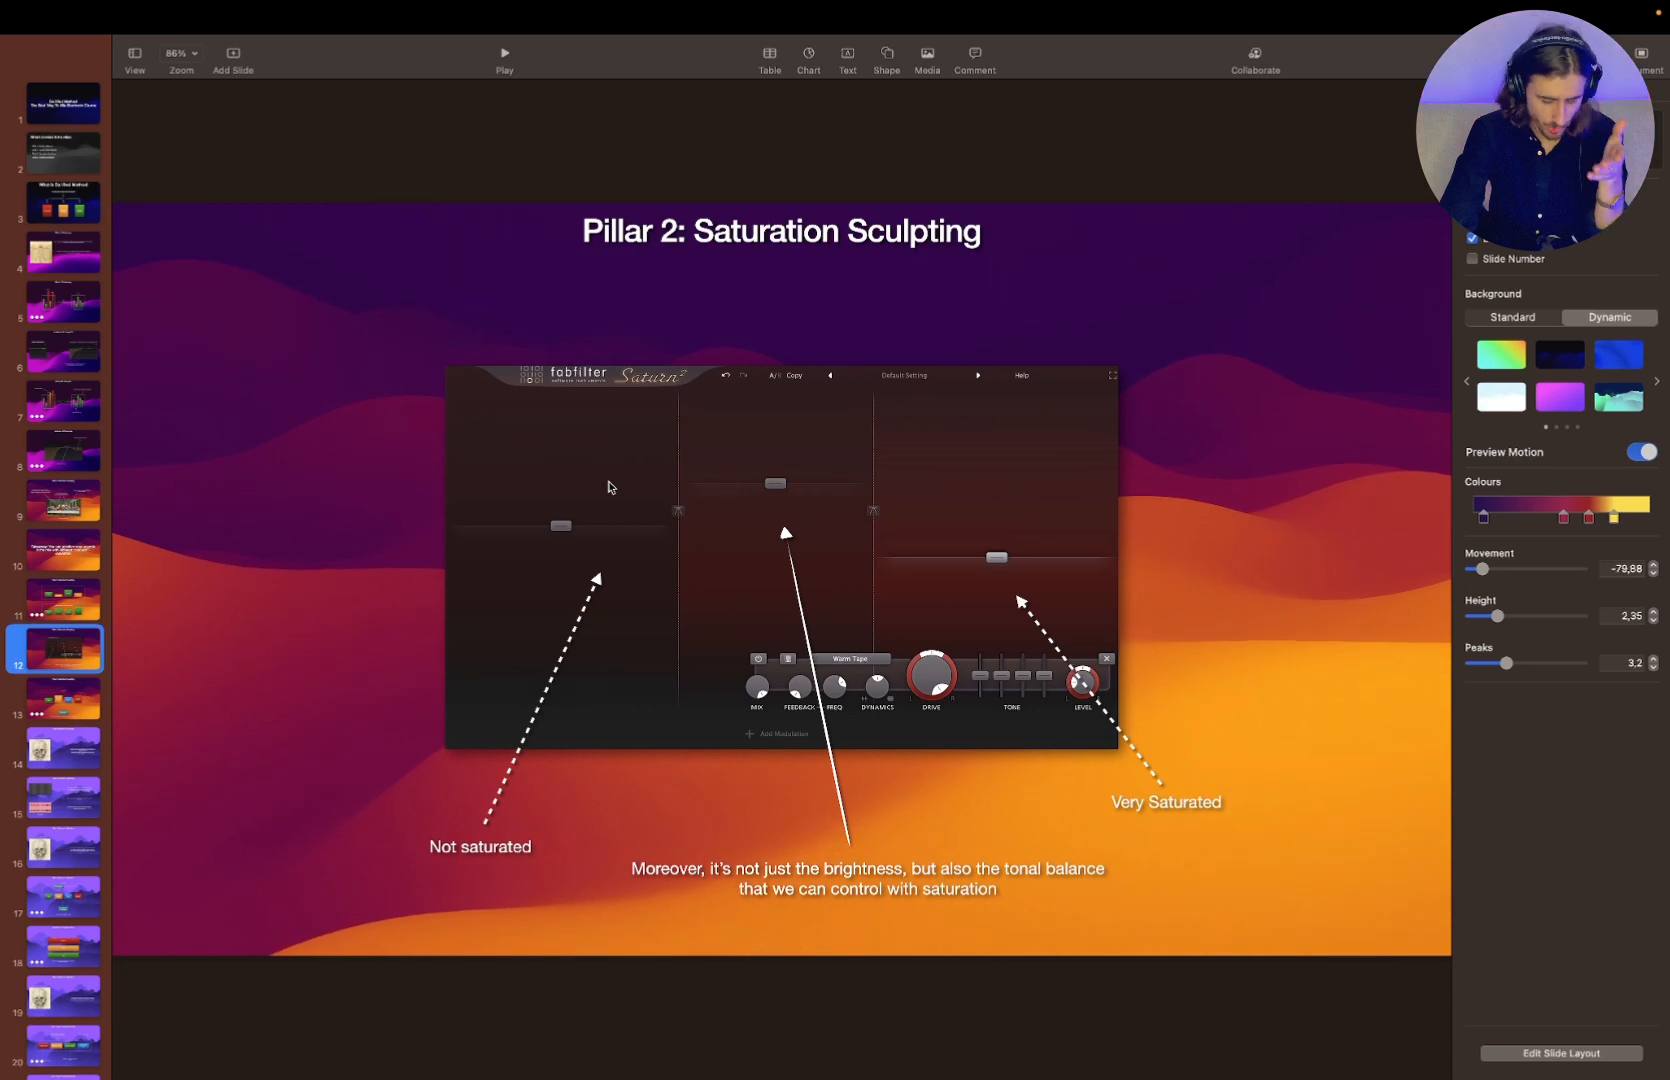
key(Down)
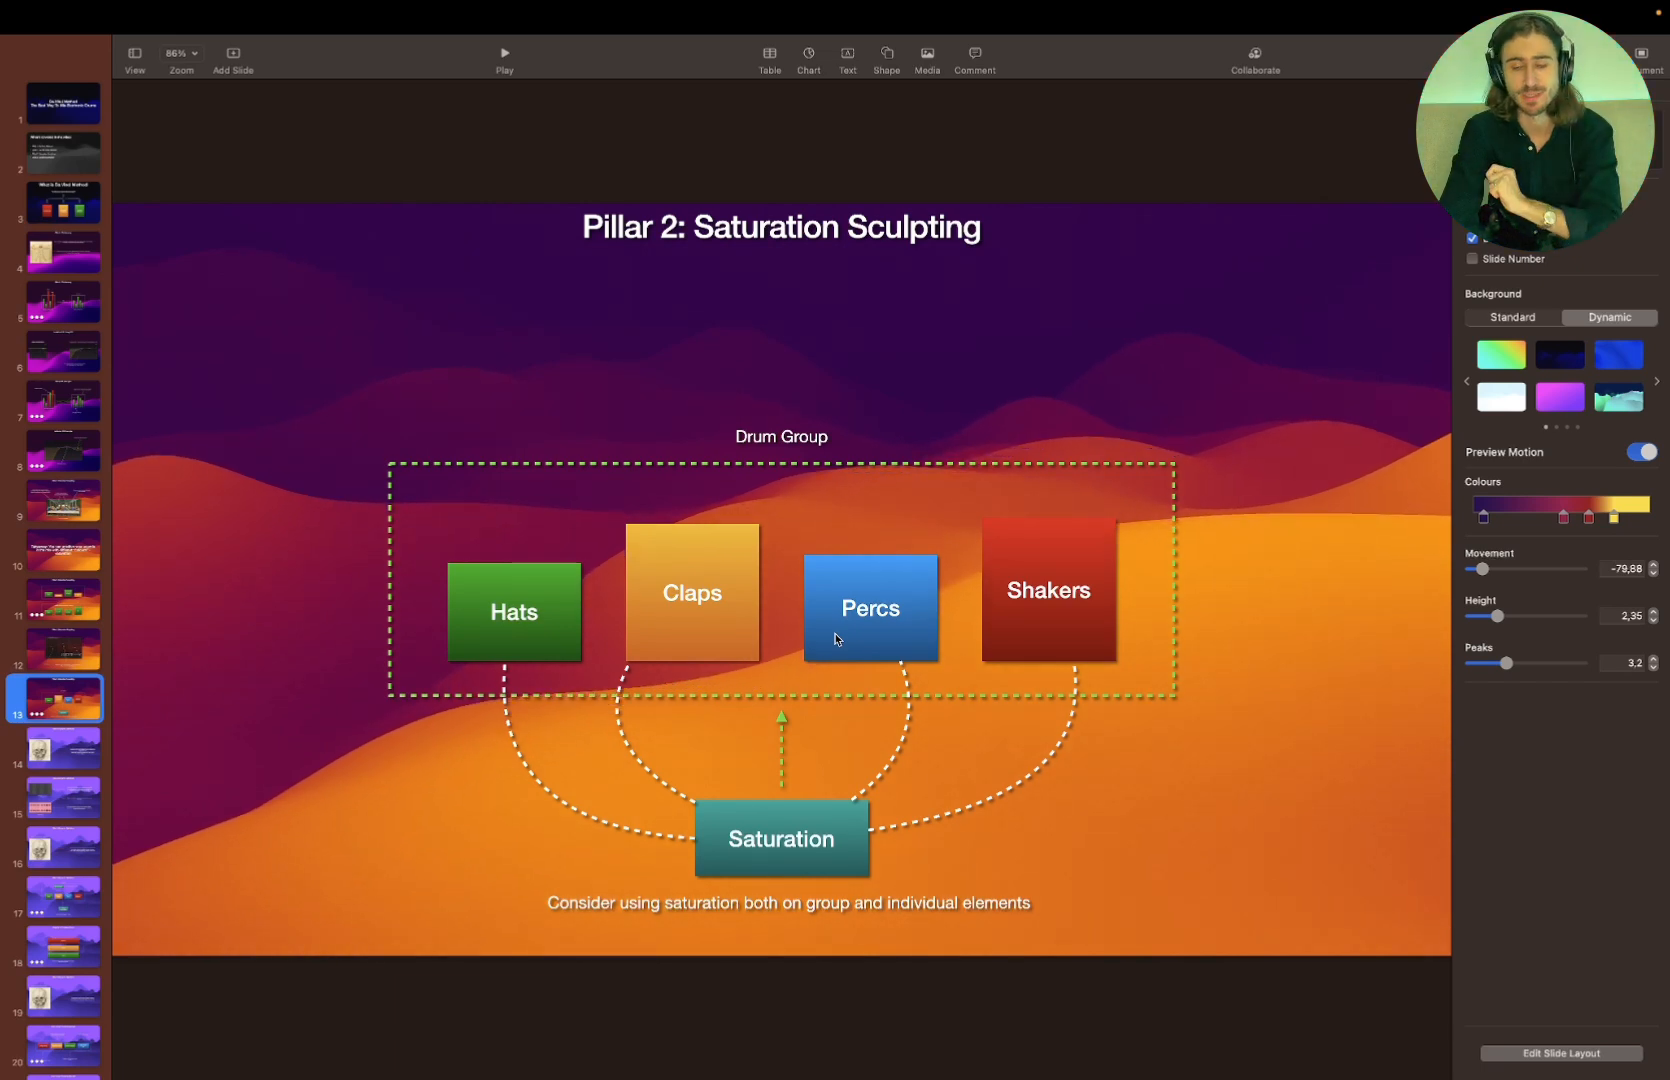
Return to Ableton Live, unfold the drums group, solo the snares track and enable its Mid-Range Phattener device
key(super+Tab)
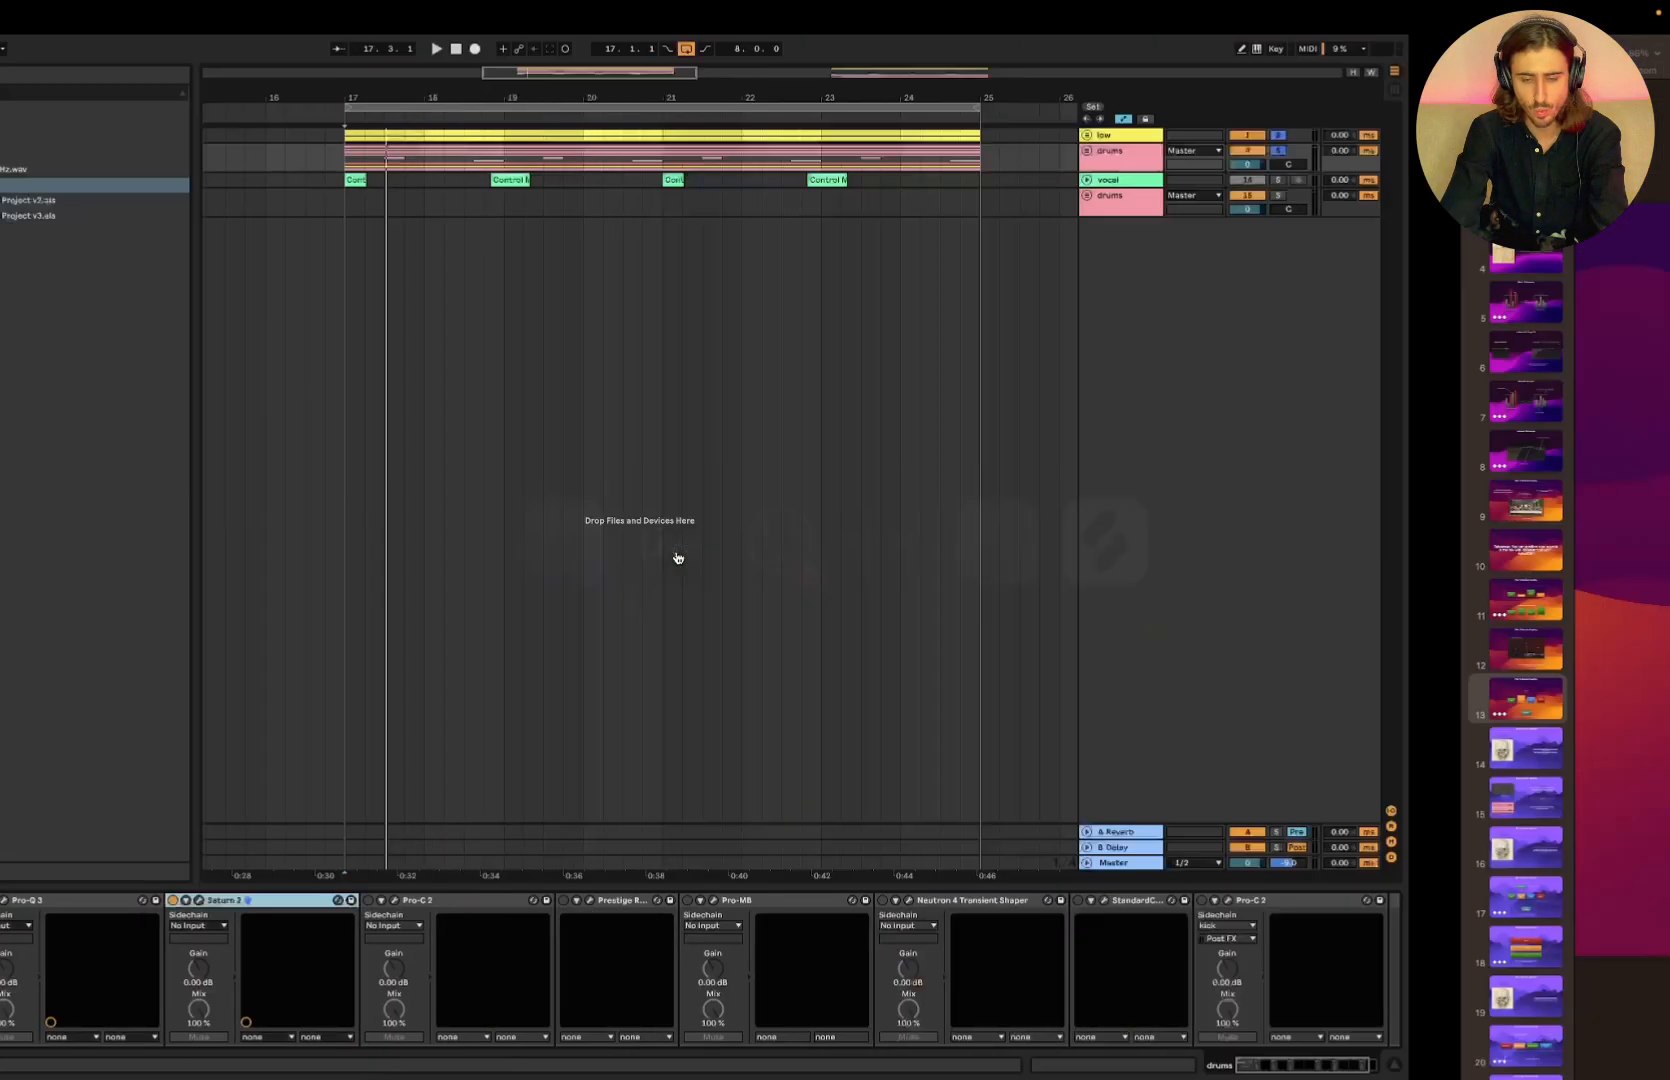
click(1349, 151)
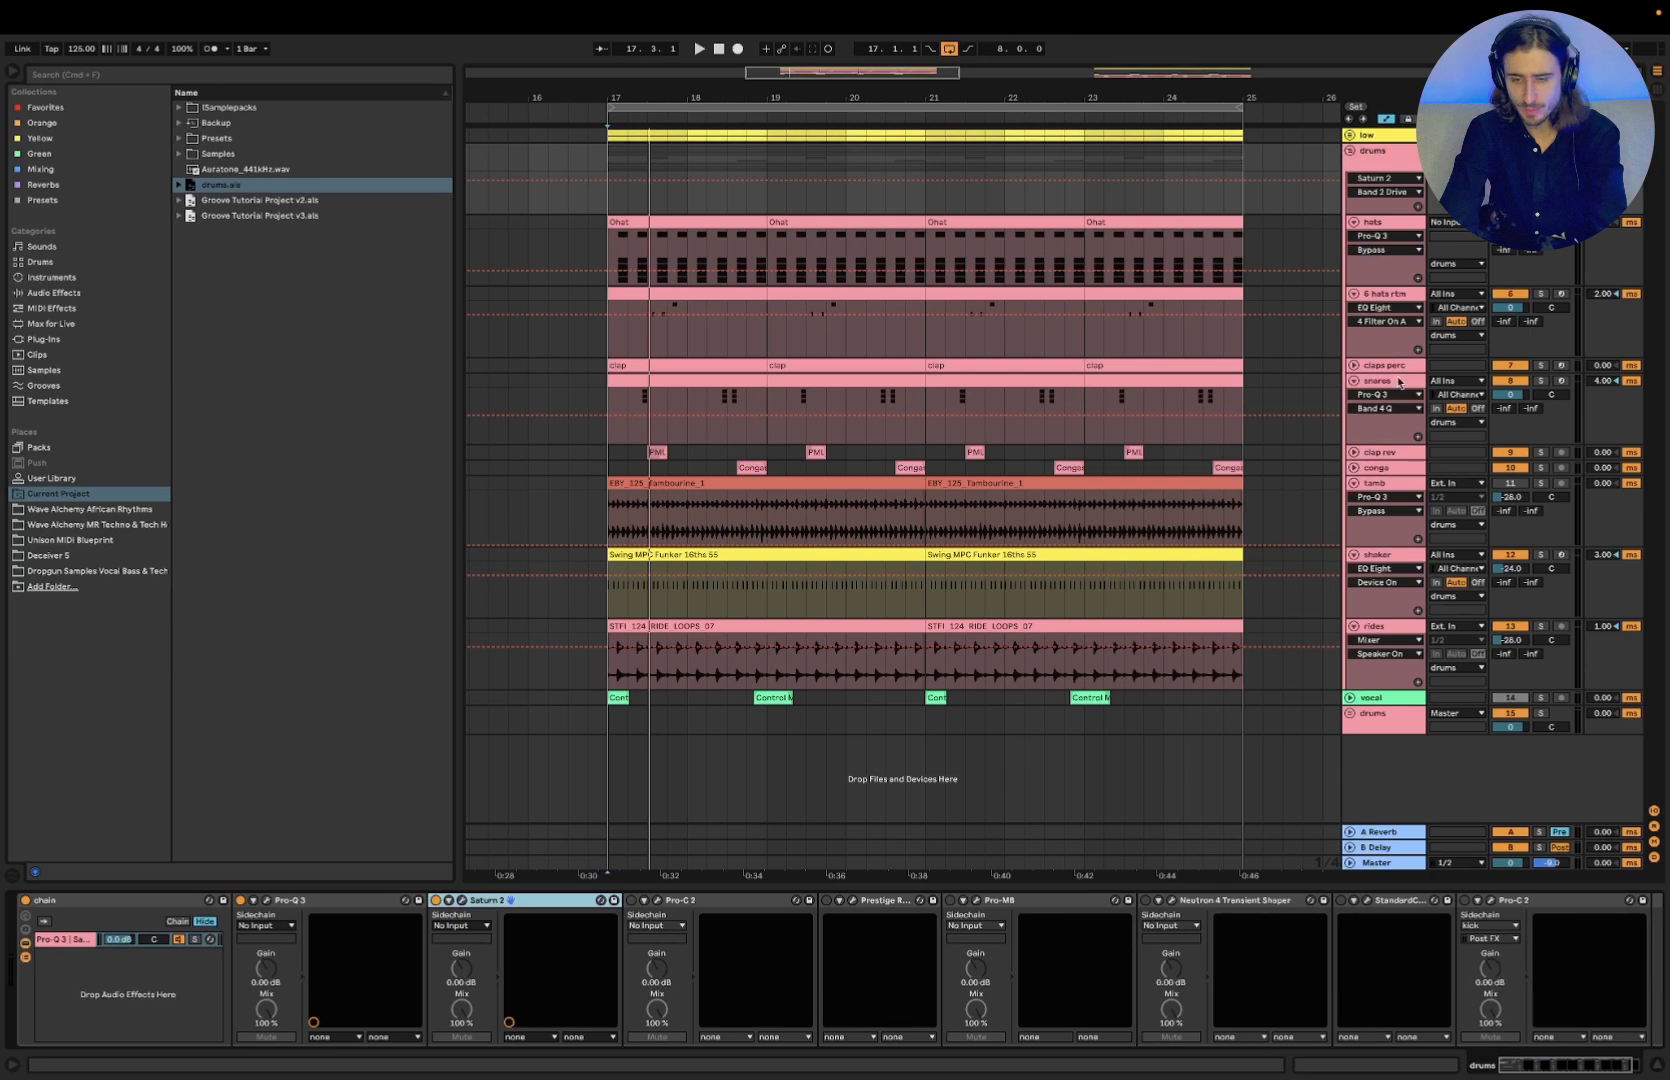
click(1543, 381)
click(1406, 385)
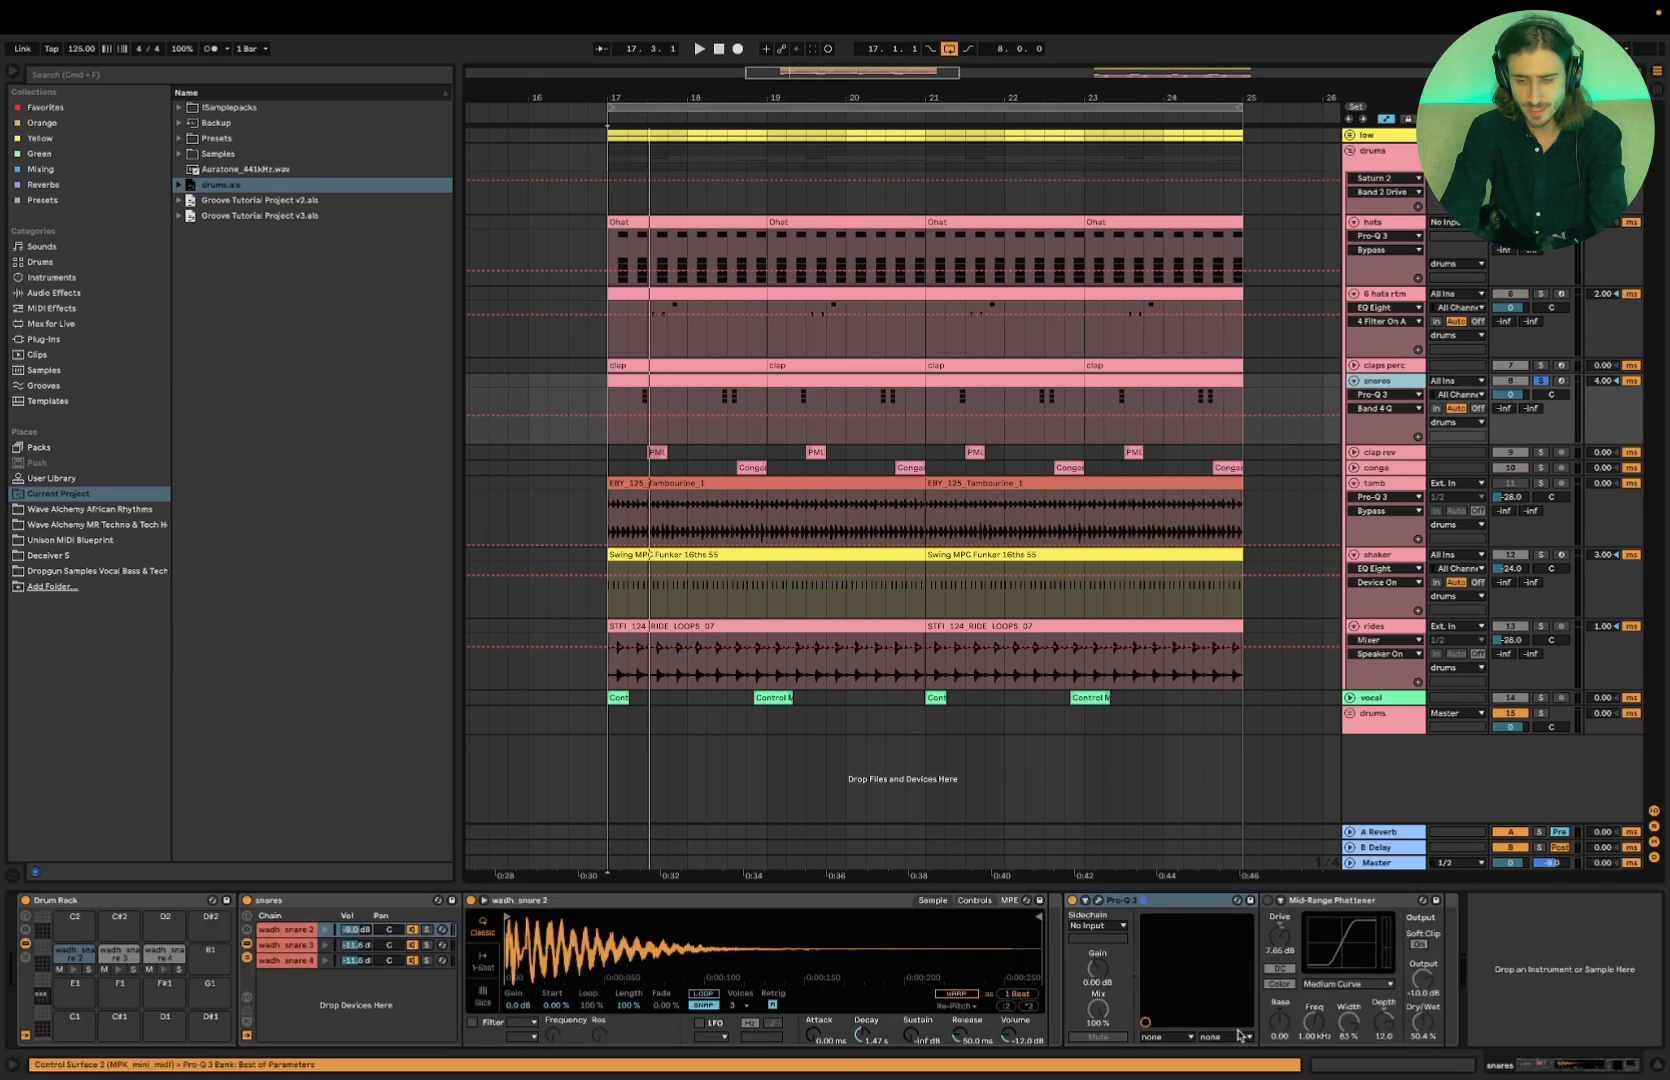
click(1320, 902)
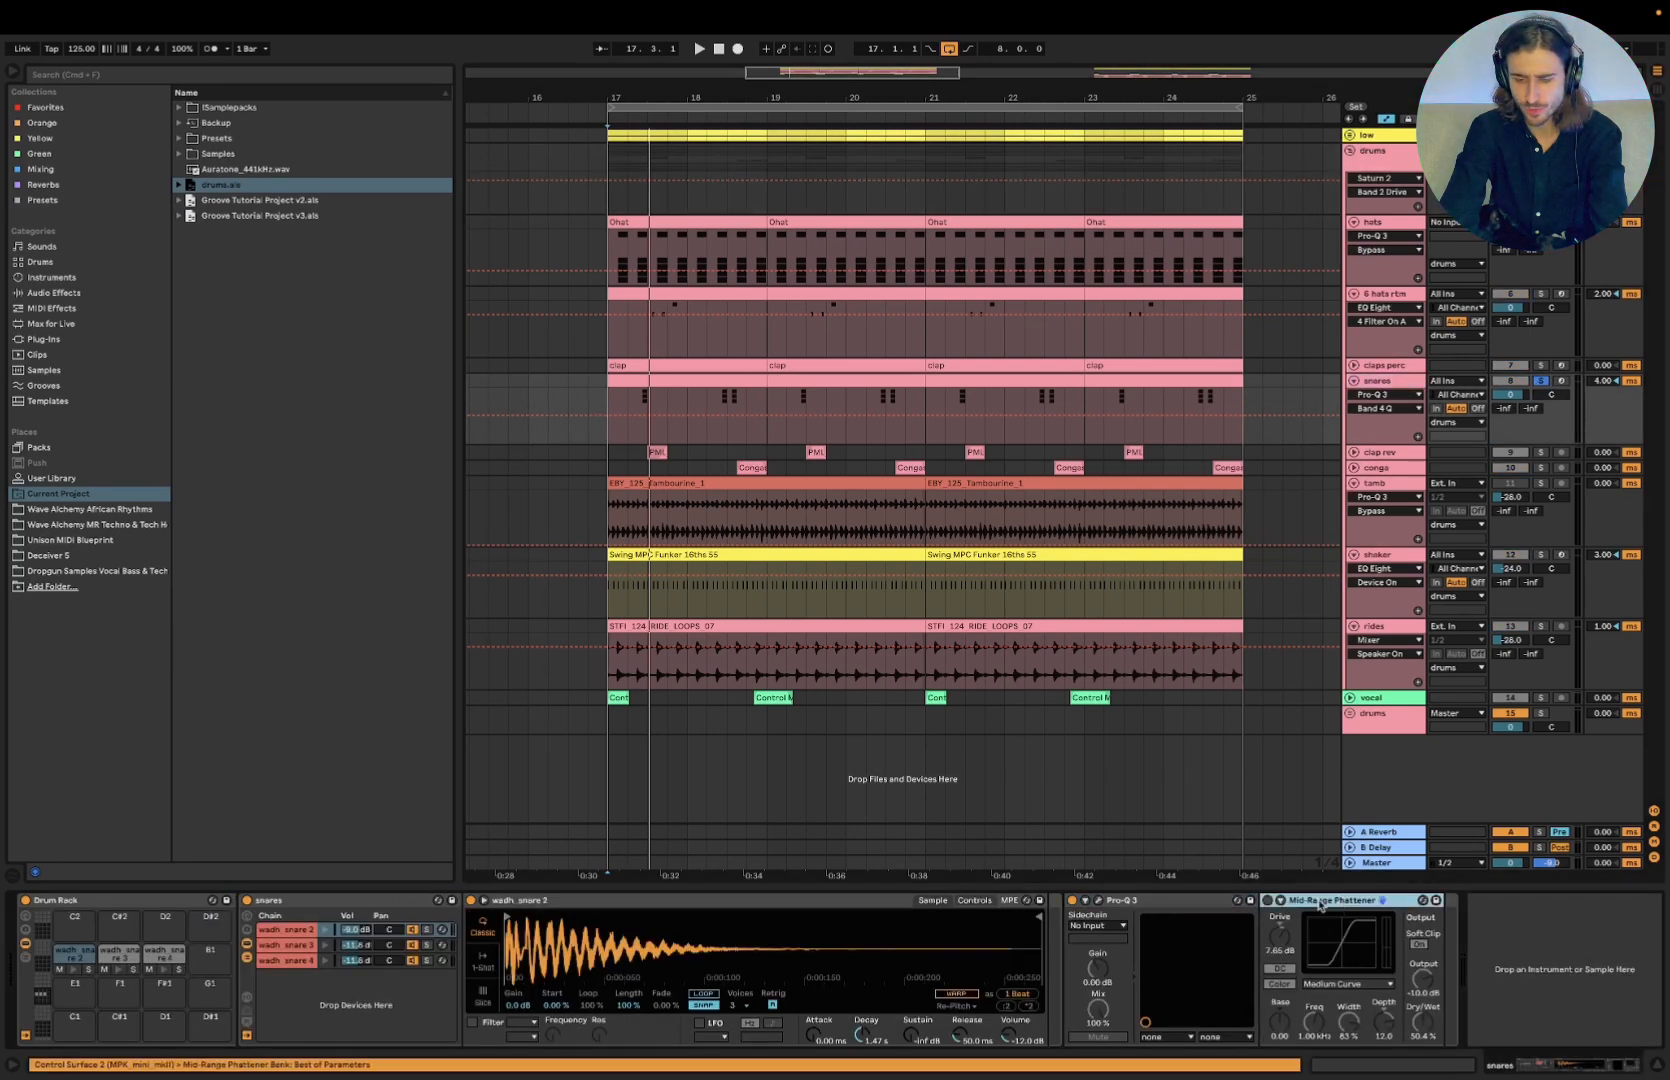
click(1267, 901)
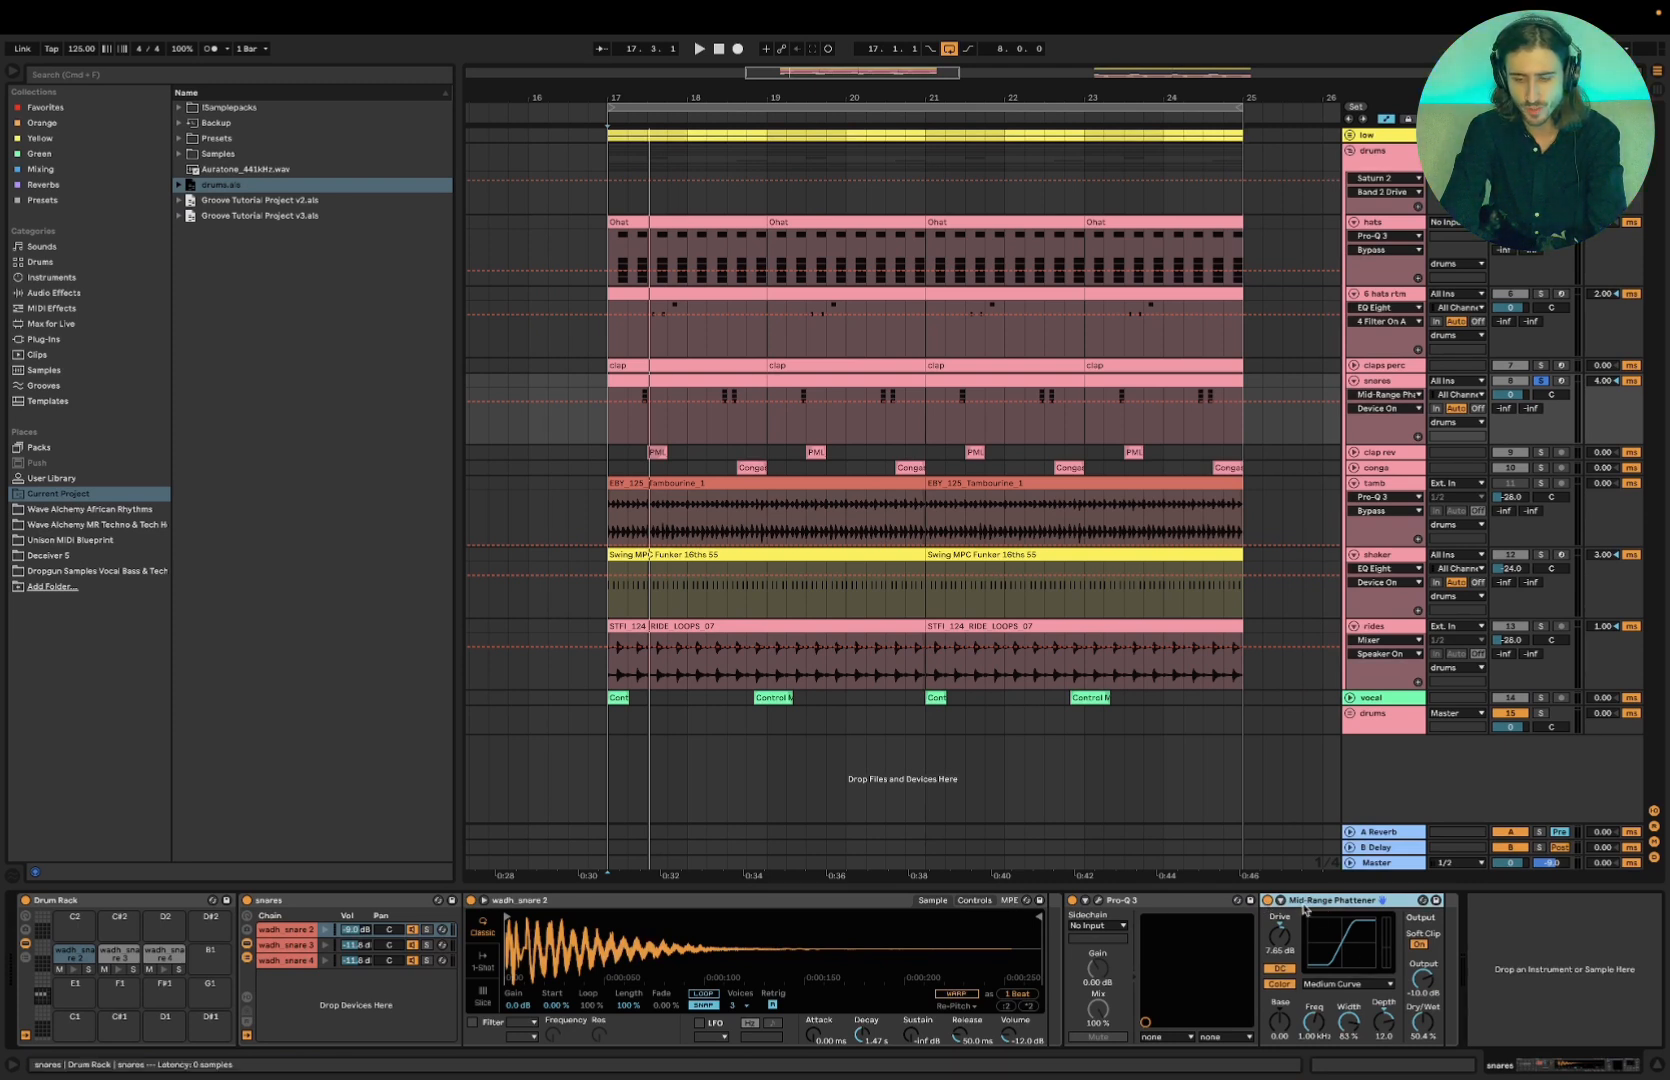
Play the soloed snares and compare them with the Mid-Range Phattener bypassed and enabled, starting from 18.2.1
key(space)
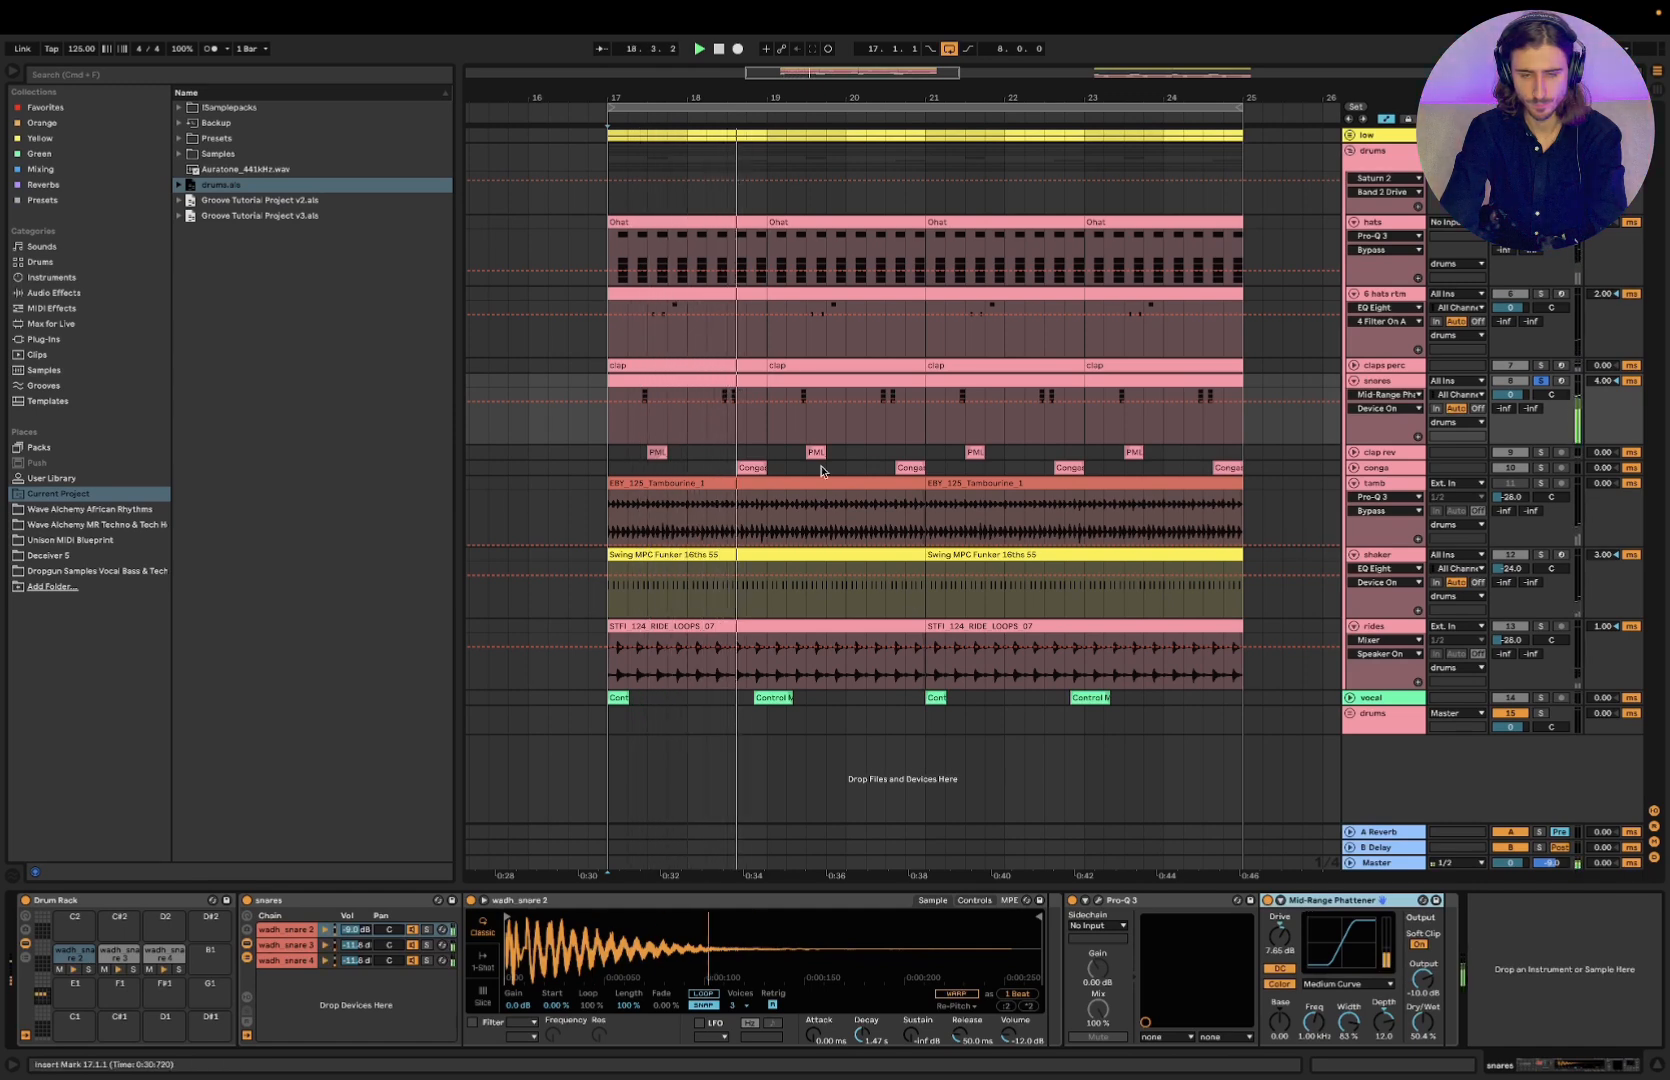
scroll(789, 452, up, 3)
key(space)
click(616, 420)
click(1270, 900)
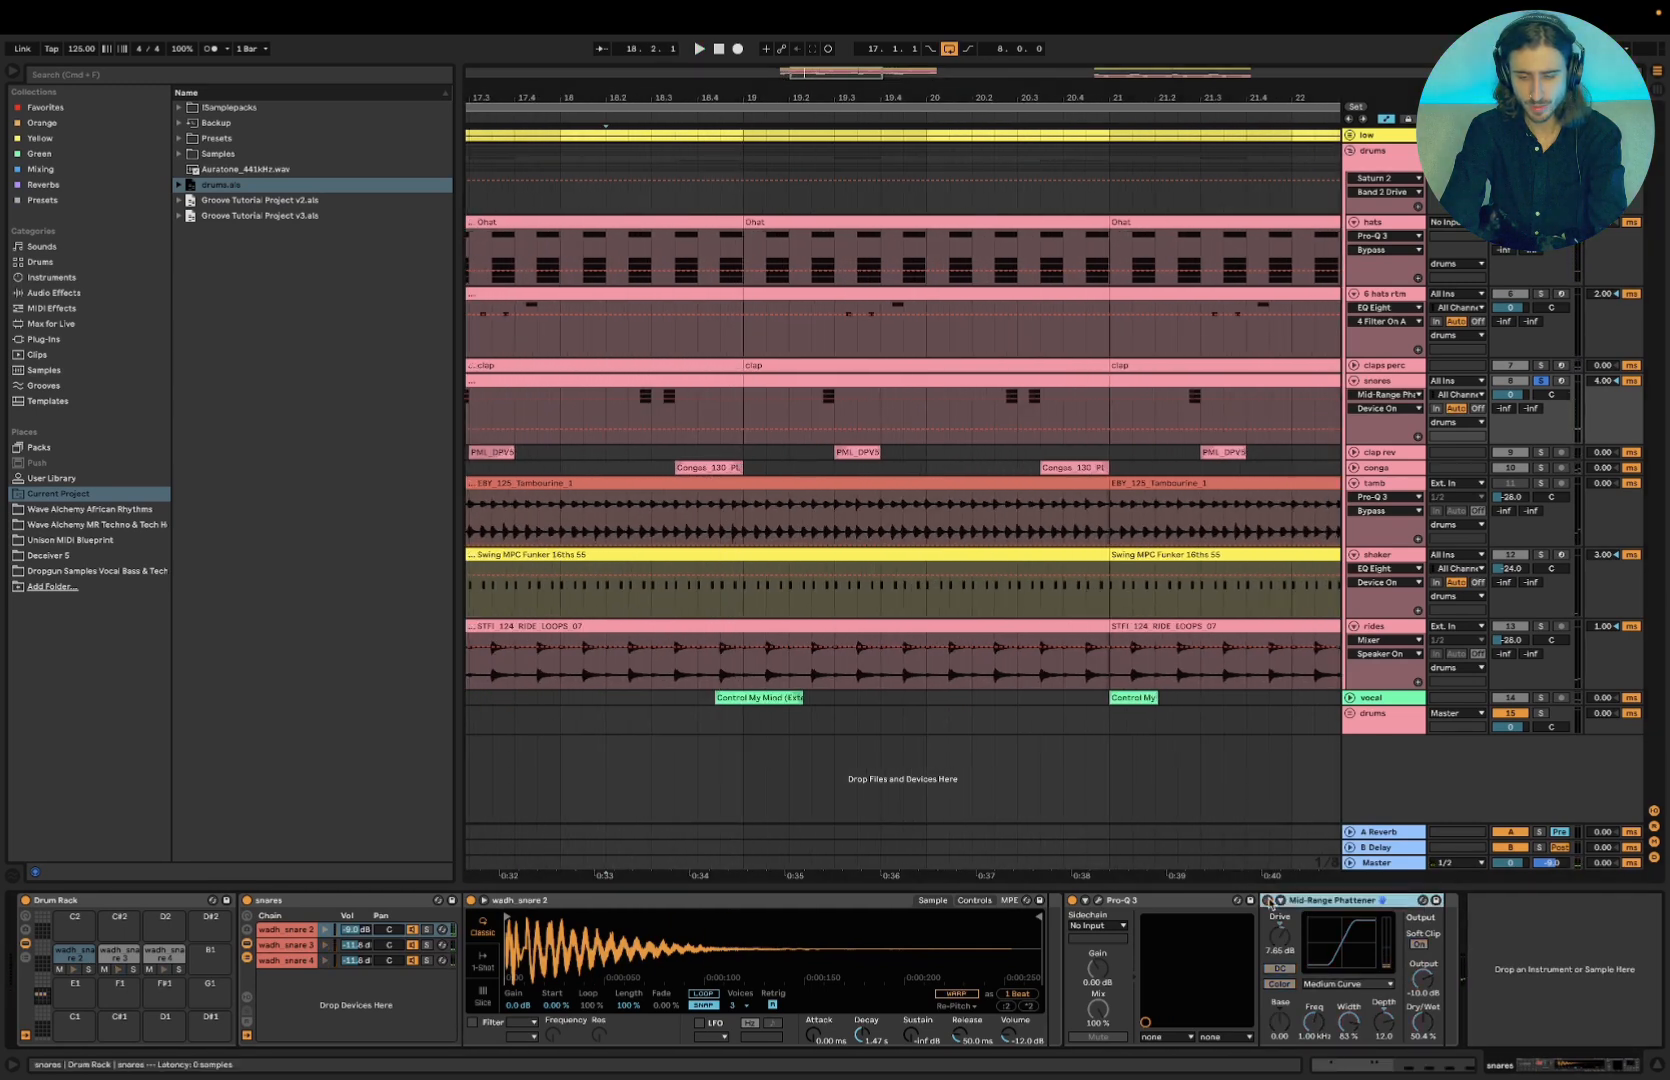
key(space)
key(space)
click(1269, 900)
key(space)
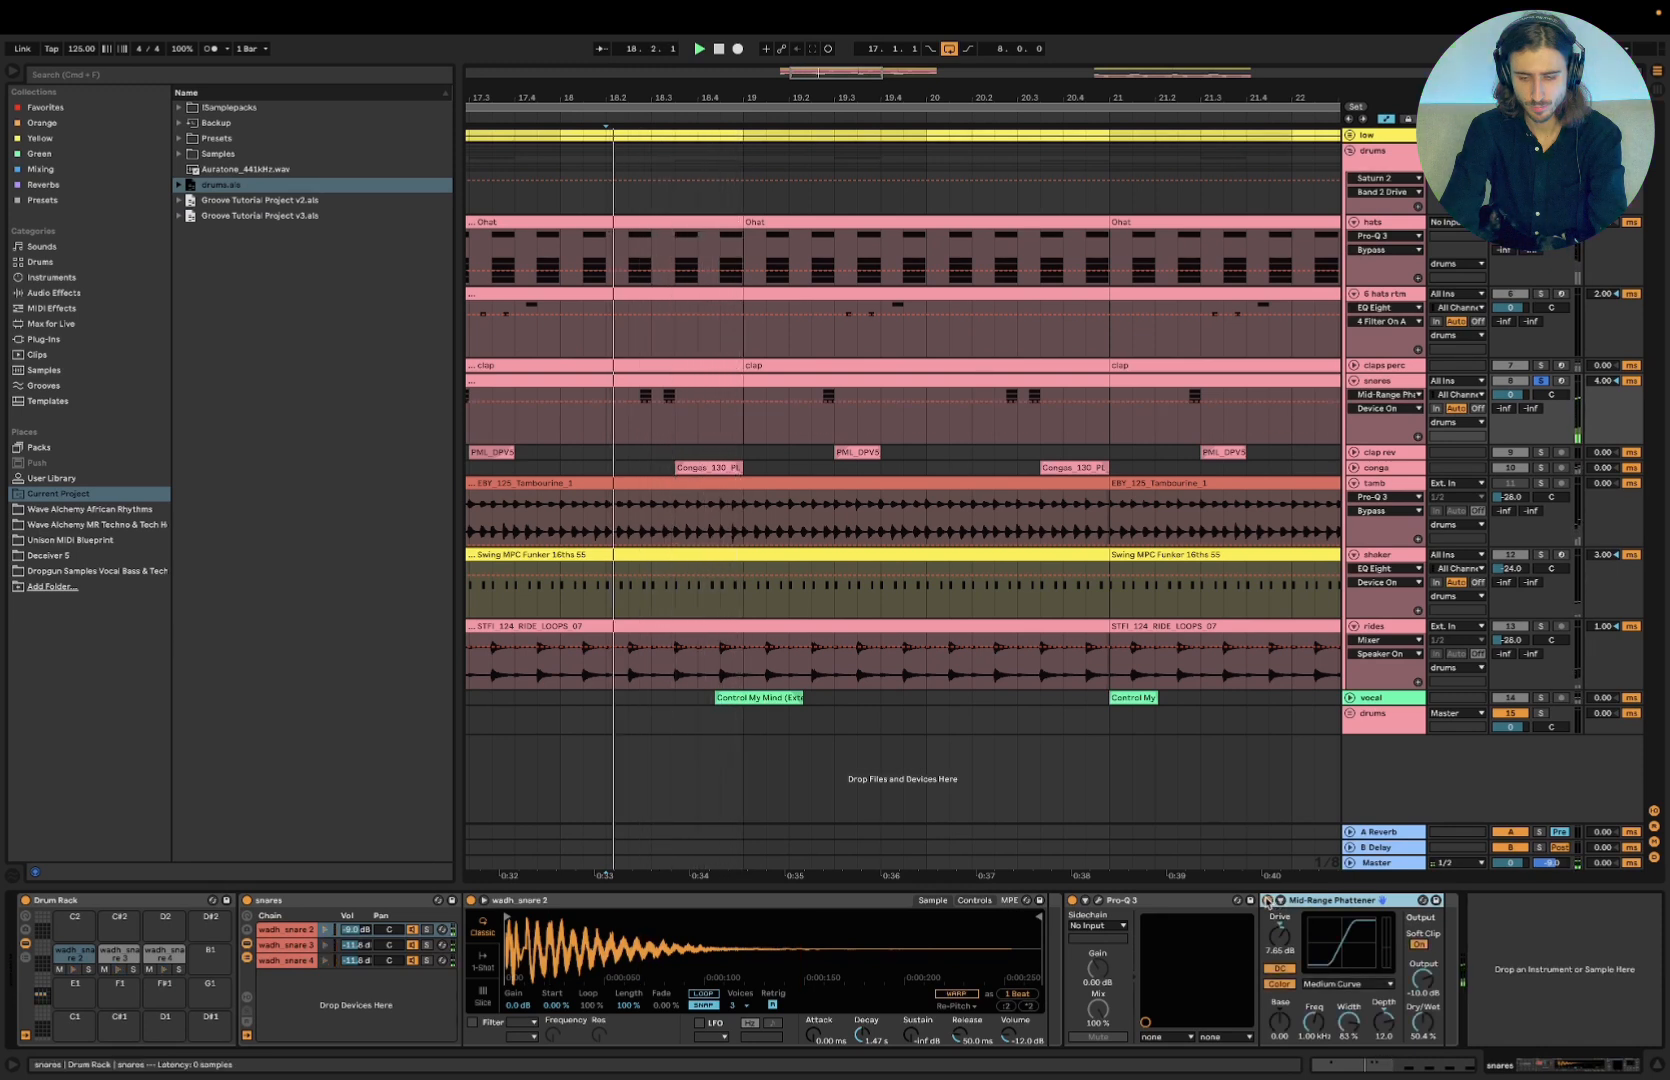
key(space)
Set the Mid-Range Phattener's Drive to 12.0 dB and its Output to -18.3 dB while auditioning the snares
click(1421, 981)
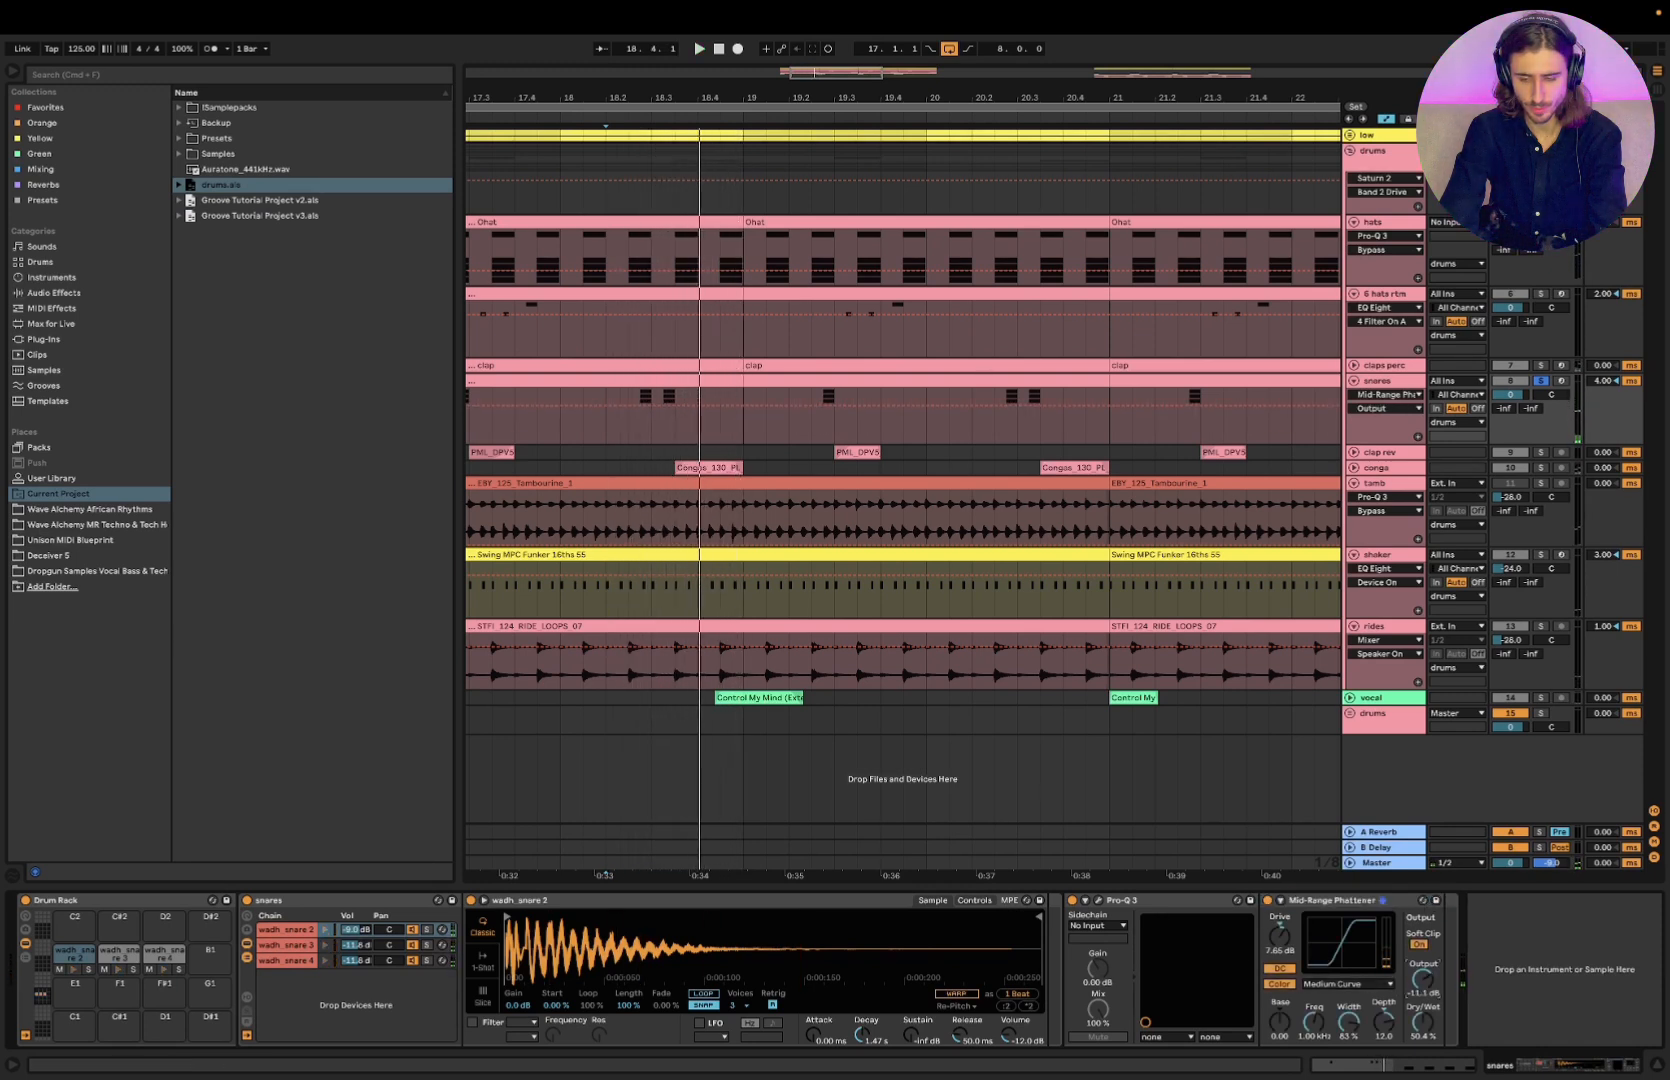
key(space)
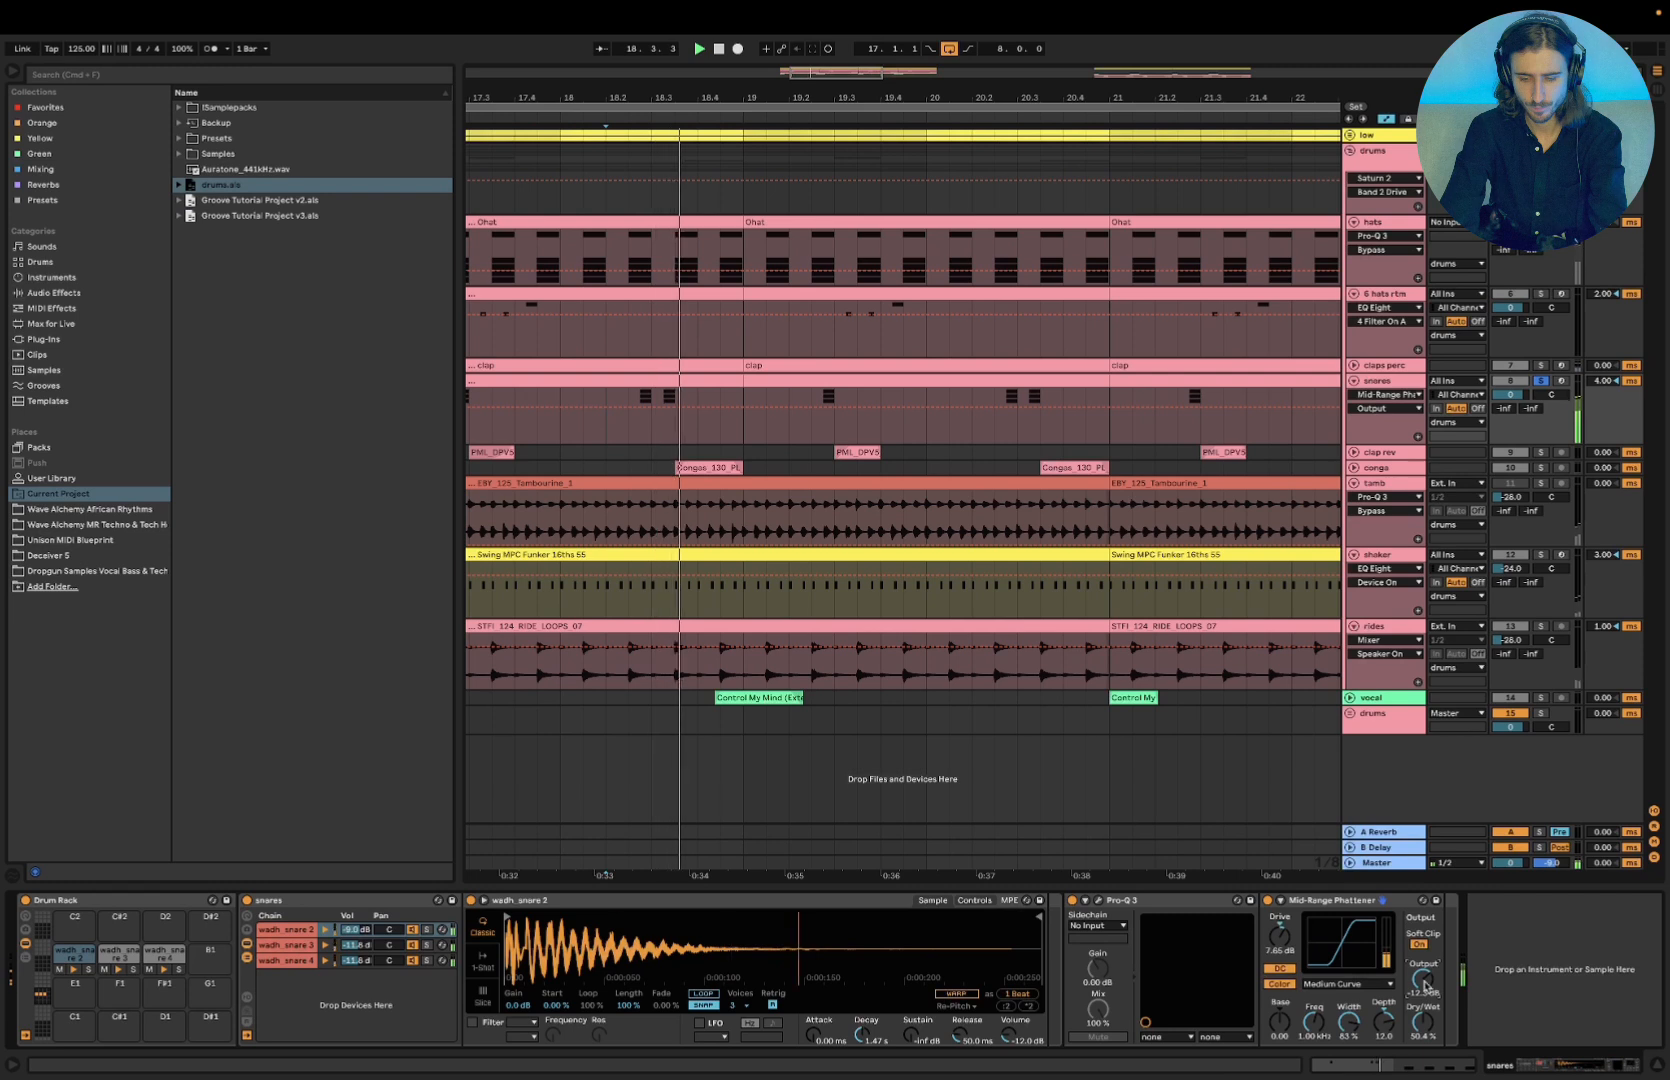
key(space)
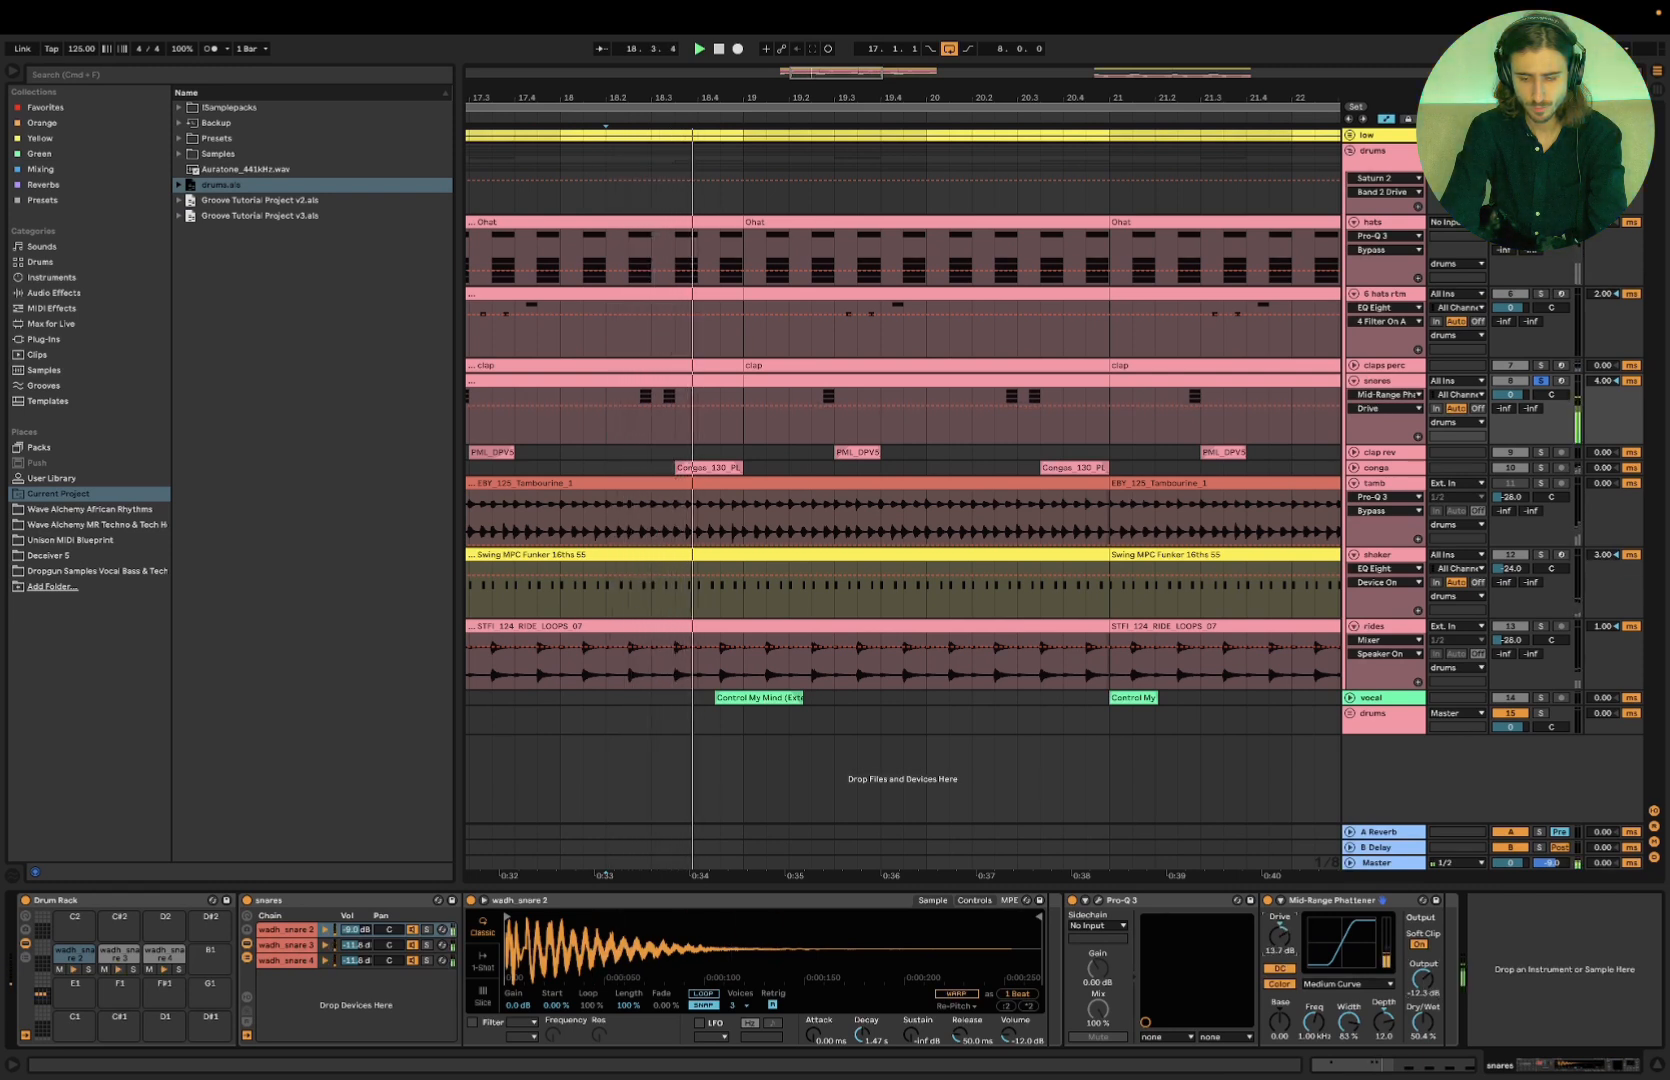
key(space)
key(space)
key(space)
key(space)
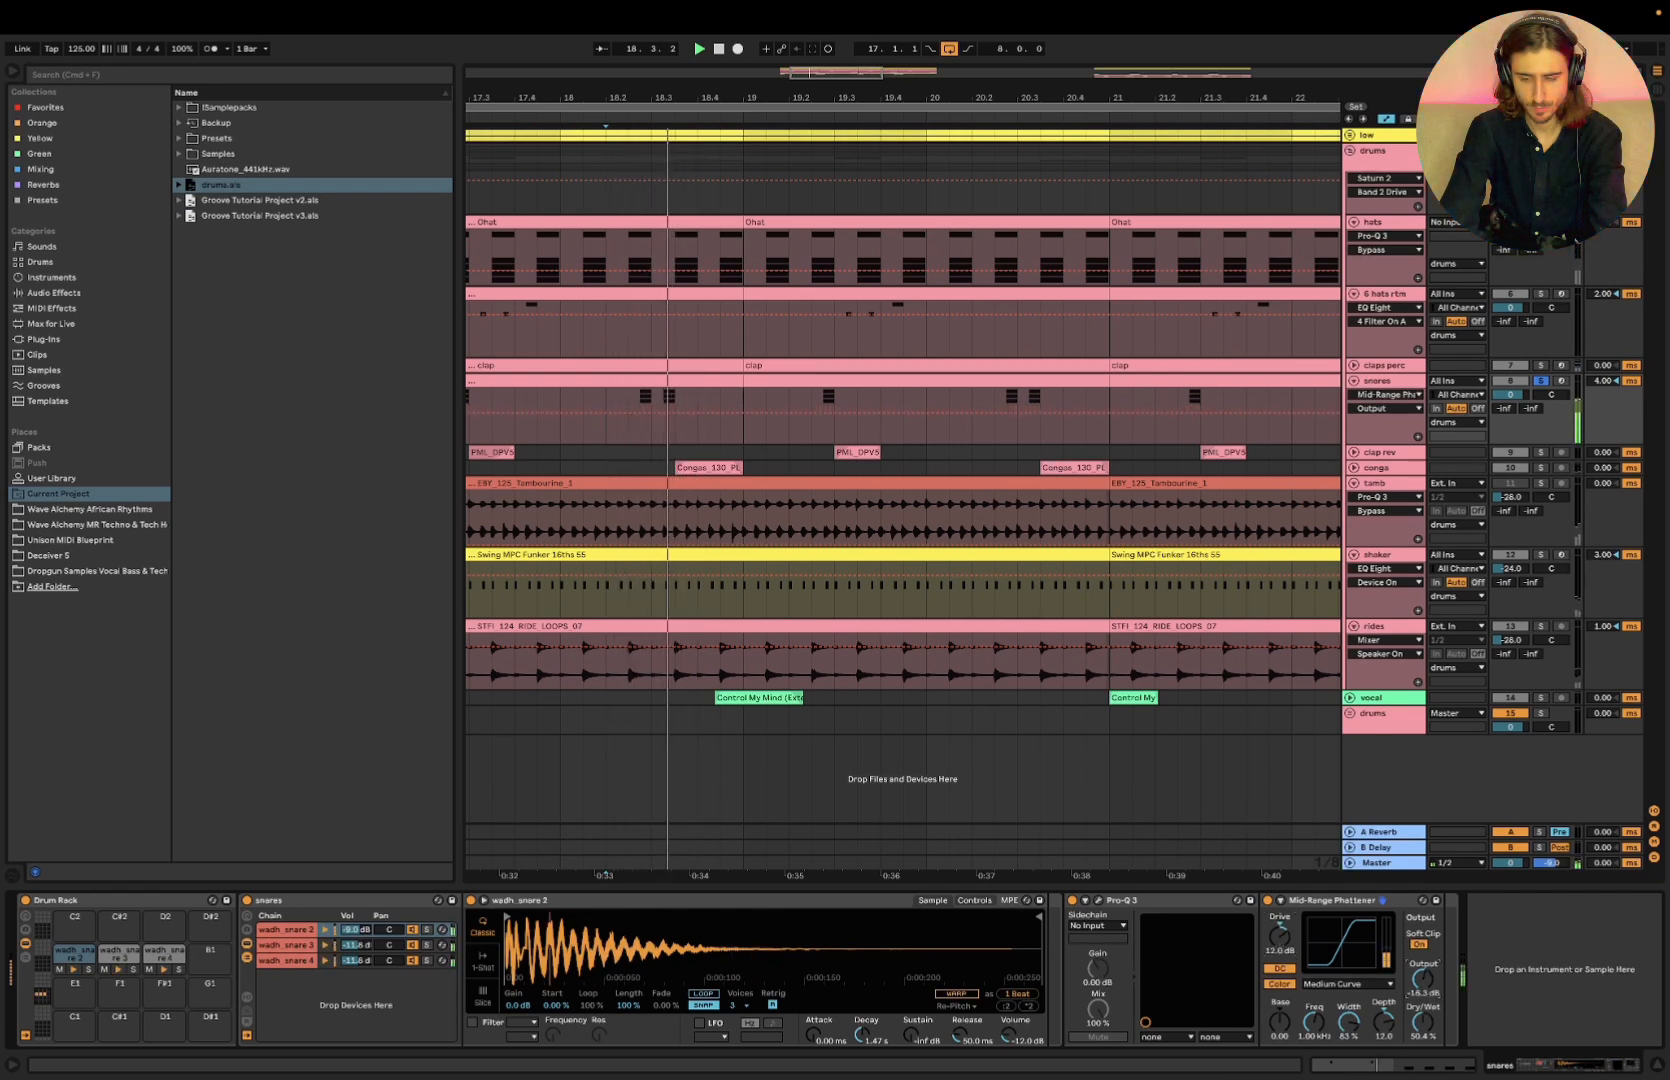
key(space)
key(space)
drag(1426, 985, 1426, 1008)
key(space)
key(space)
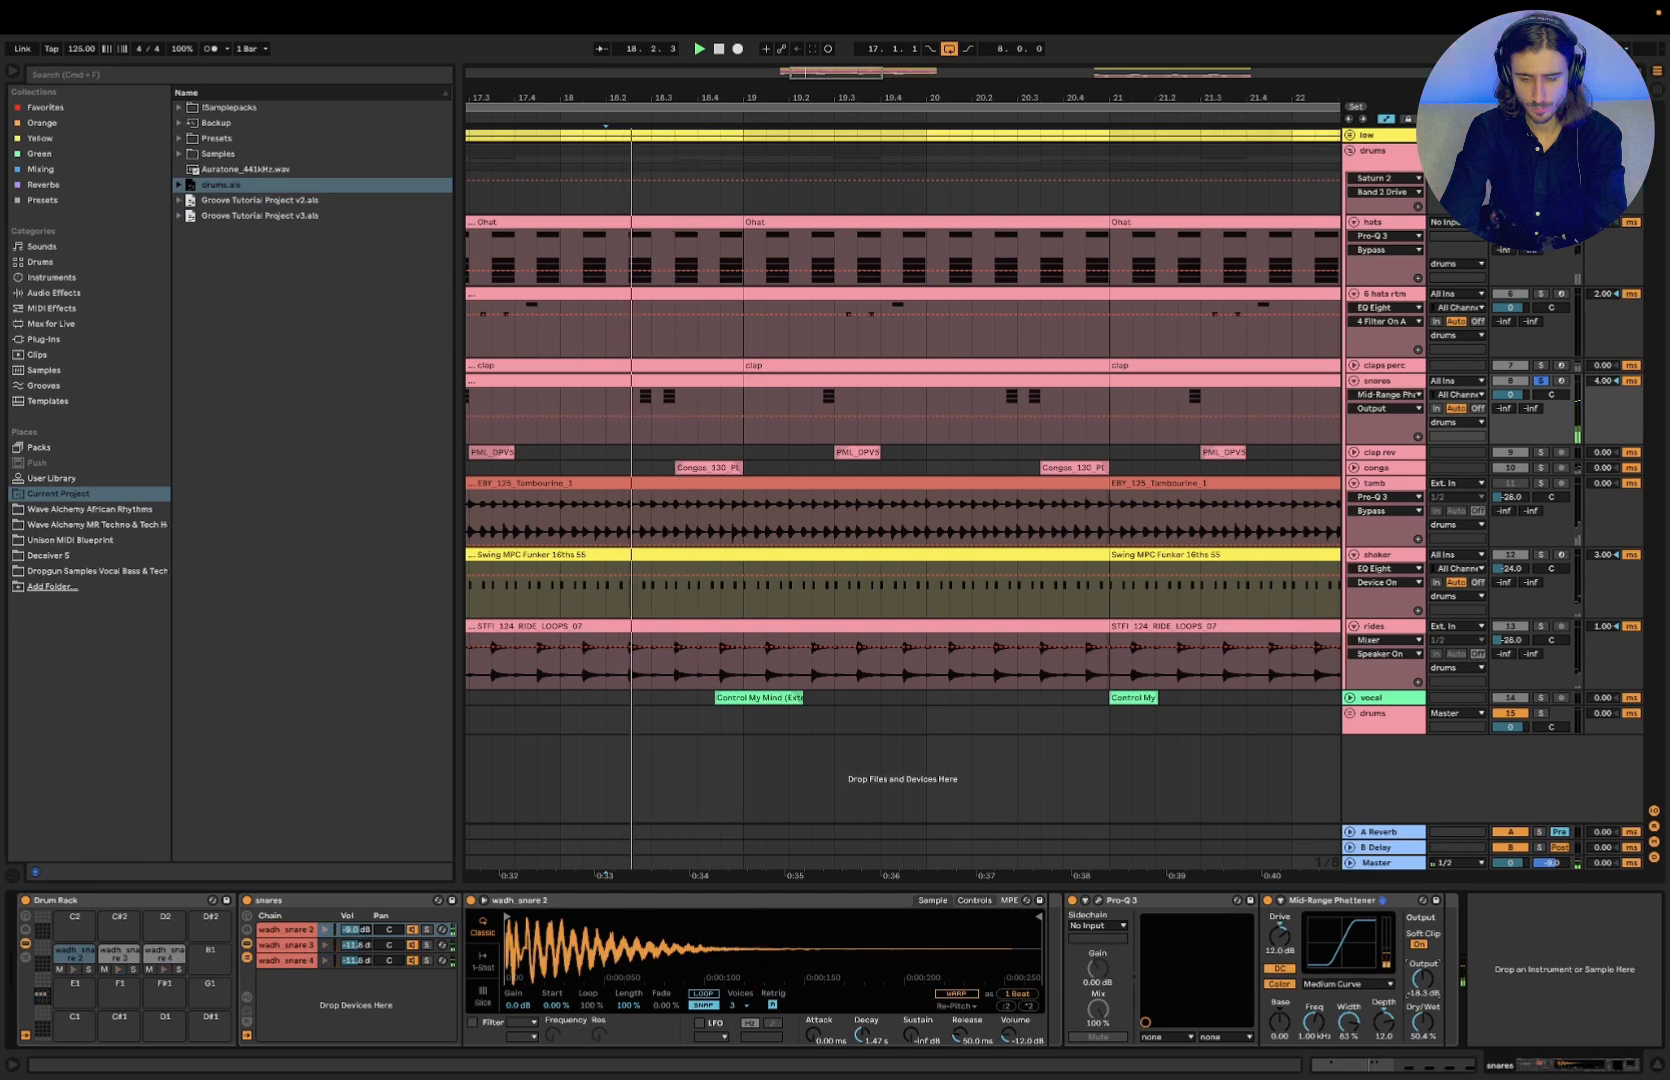
Toggle the Mid-Range Phattener off and on to compare the snares with the stronger drive
key(space)
key(space)
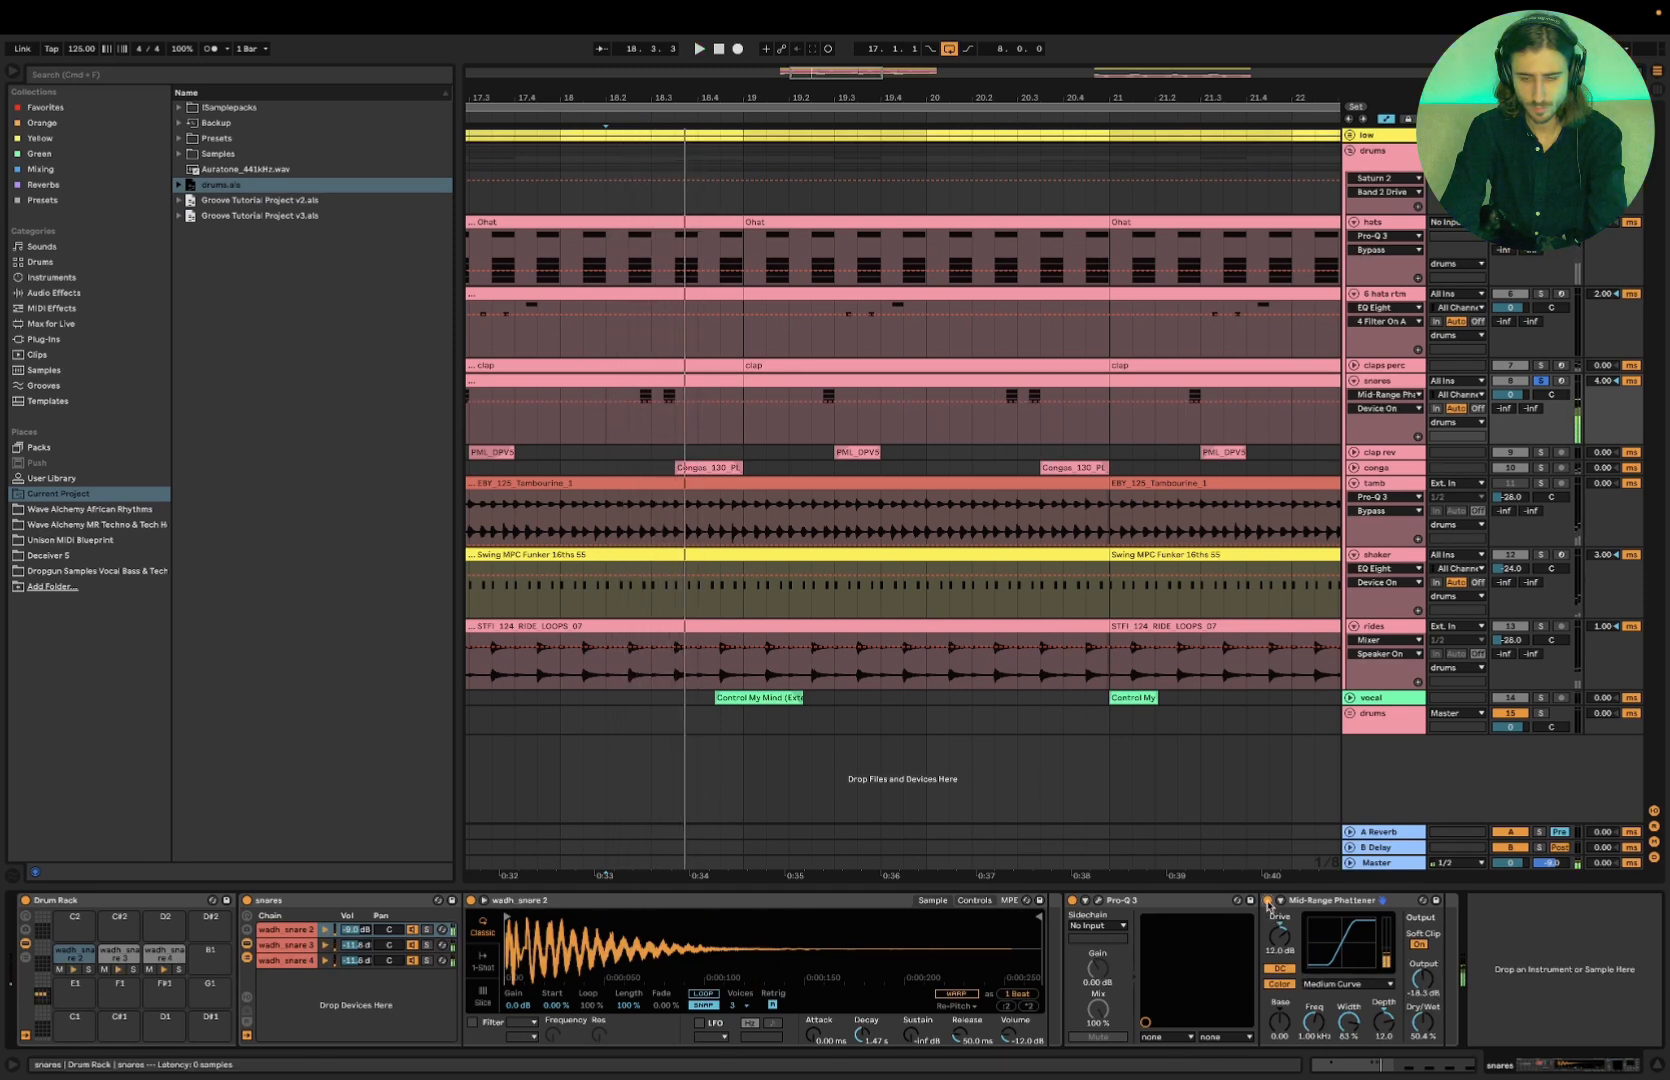
key(space)
key(space)
click(1267, 900)
key(space)
key(space)
click(1267, 901)
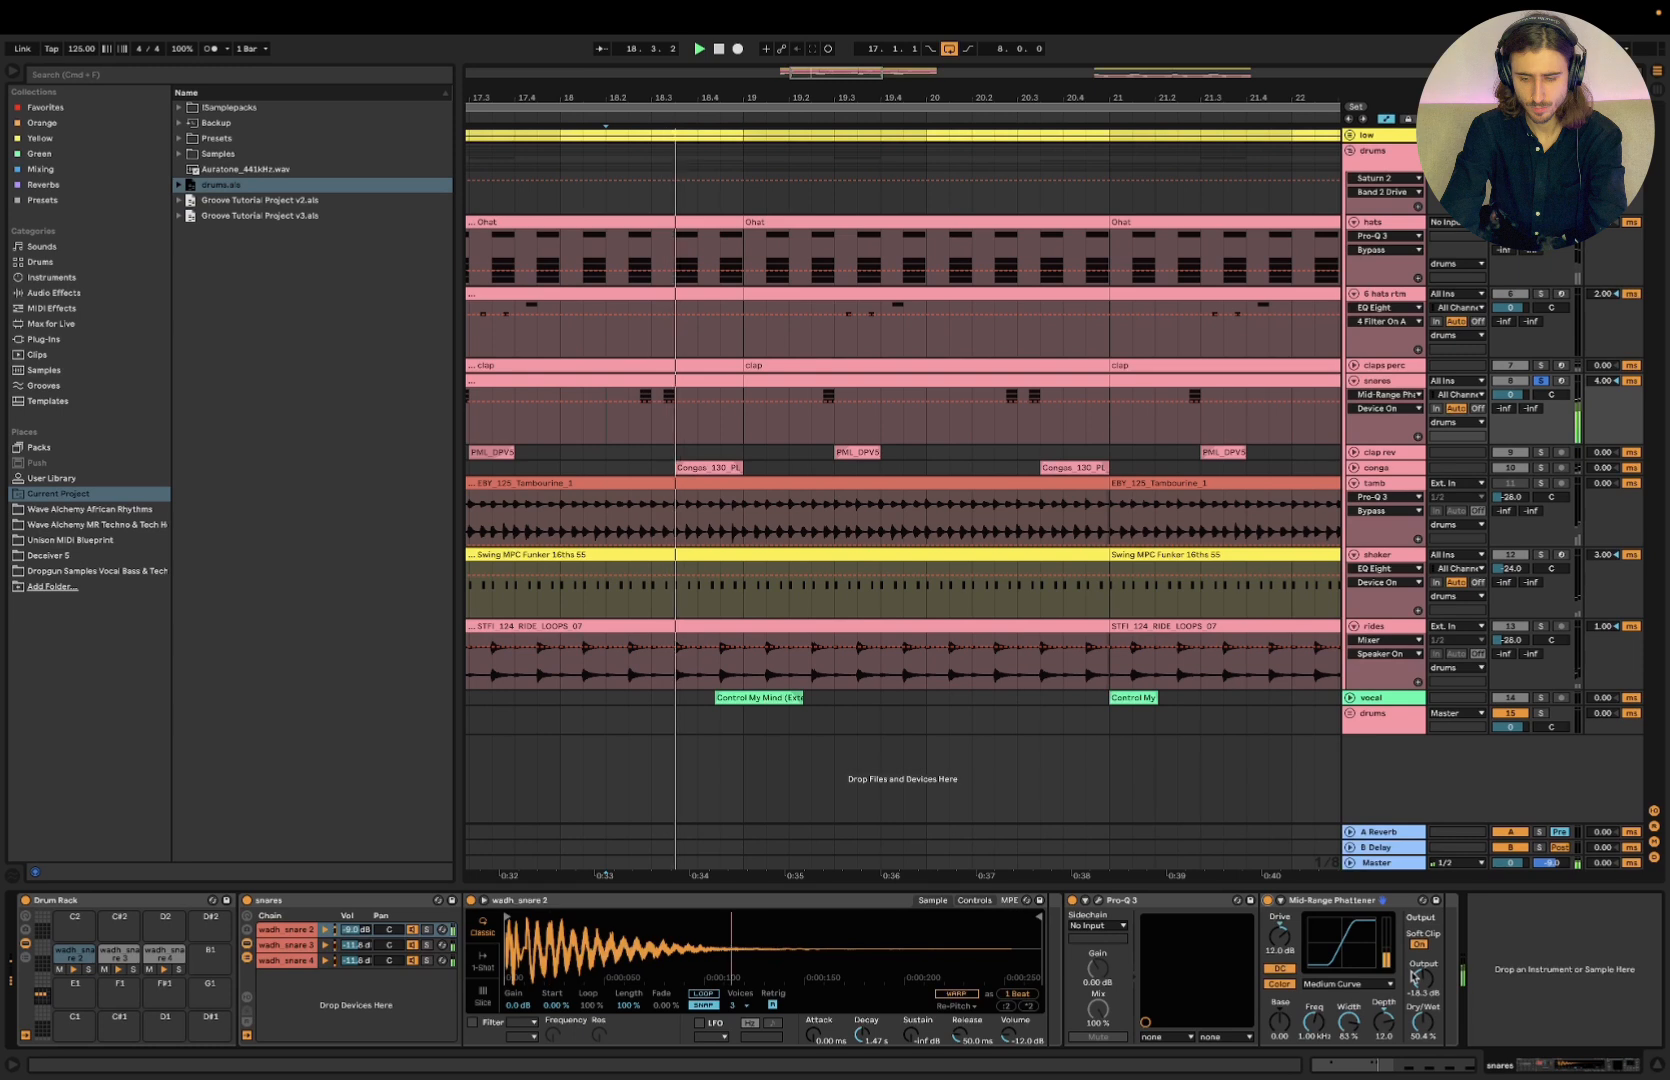
Raise the Mid-Range Phattener's Output to -14.9 dB on the snares track
key(space)
click(1415, 978)
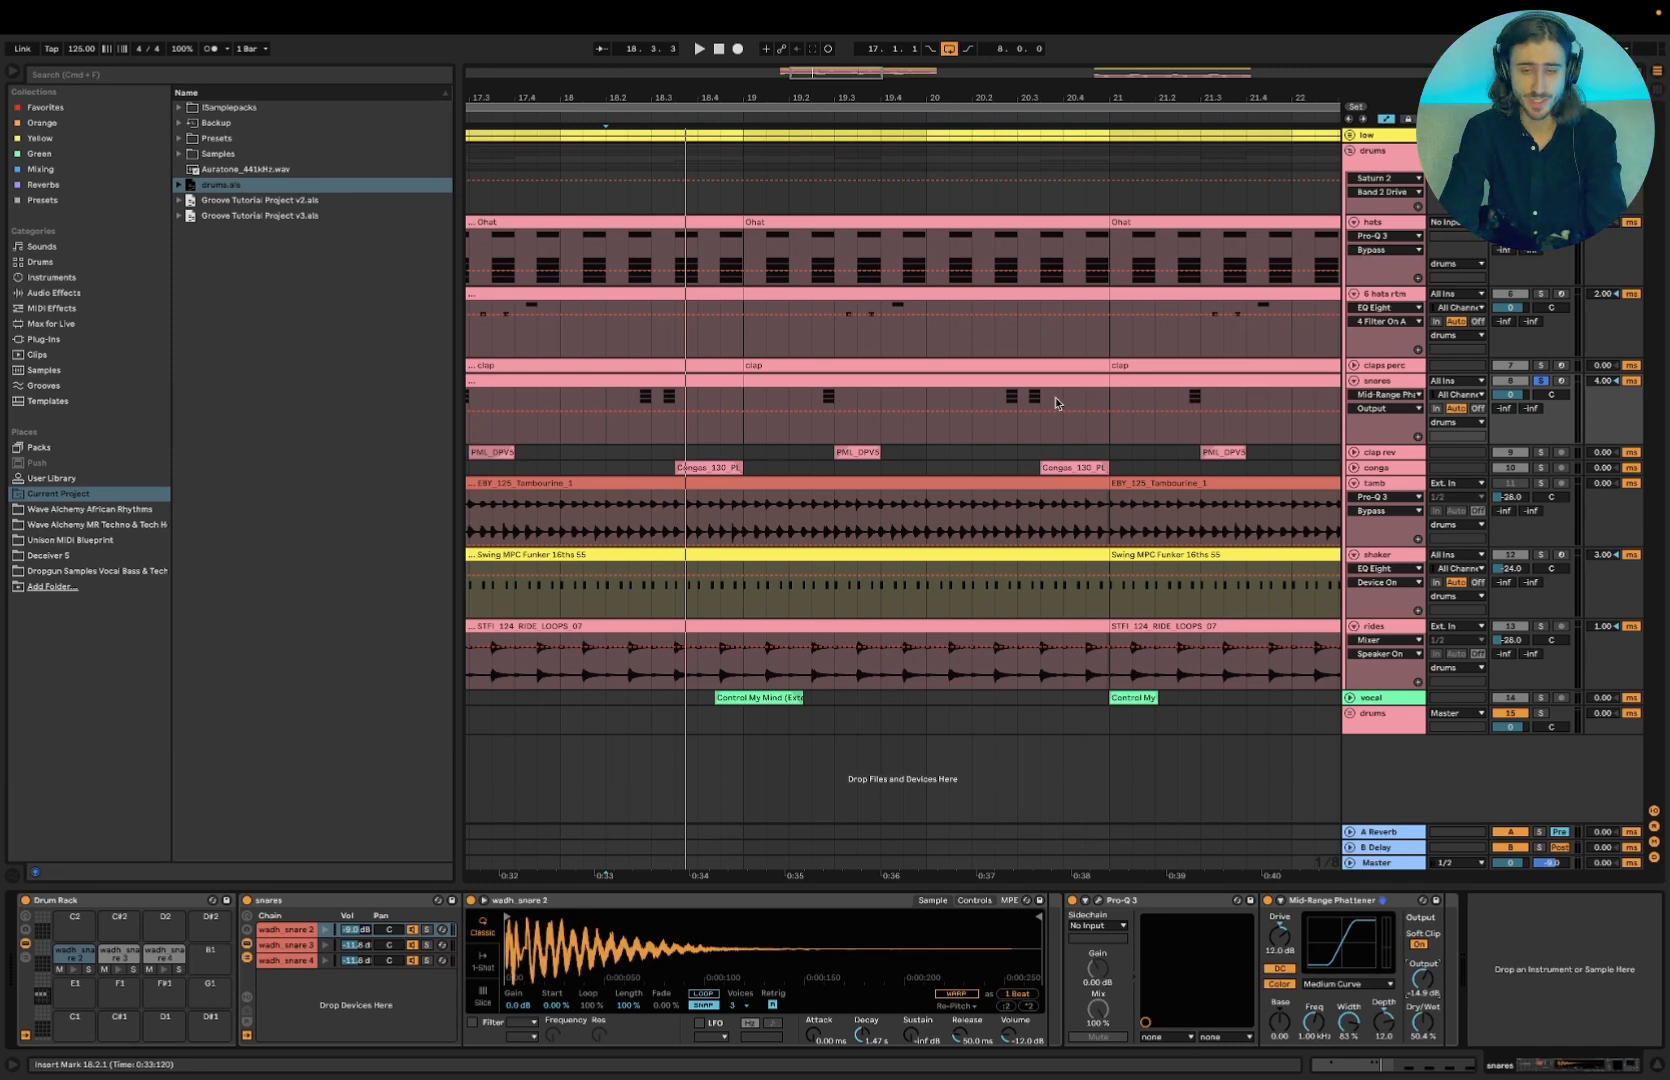
scroll(1055, 400, down, 5)
scroll(1057, 403, right, 1)
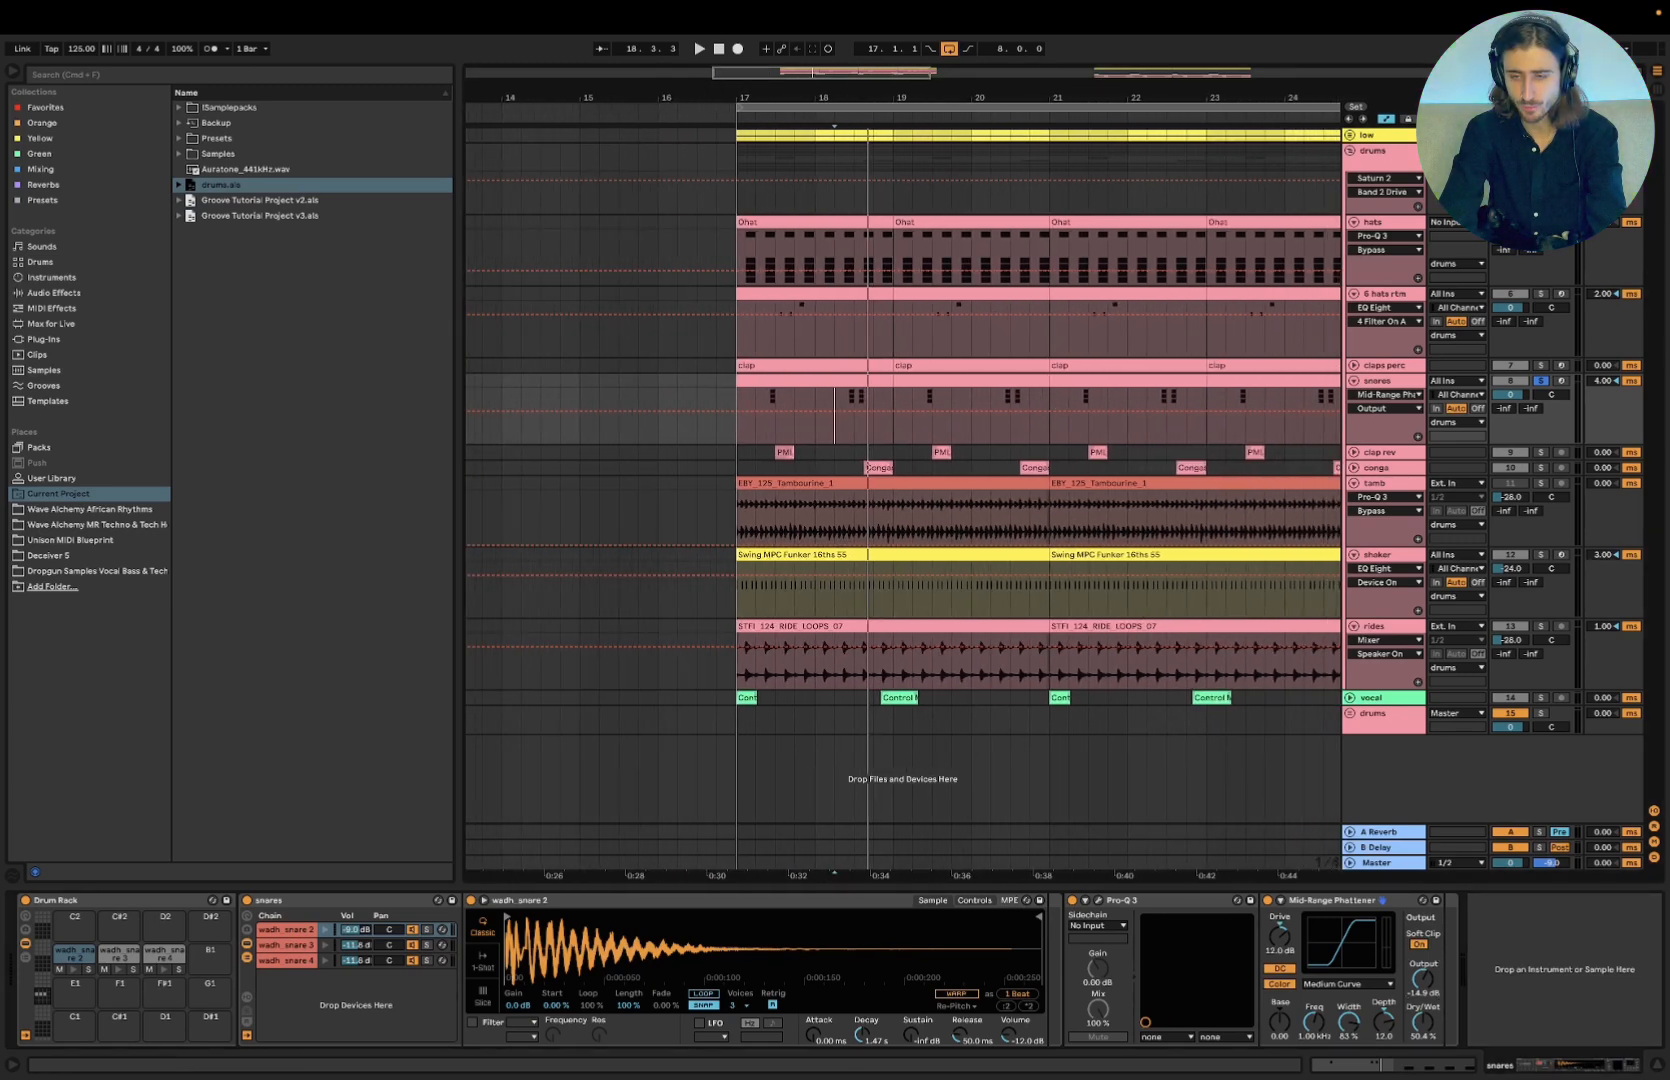
Play the snares with the 6 hats rtm track from bar 17 and add claps perc to the soloed tracks
click(752, 437)
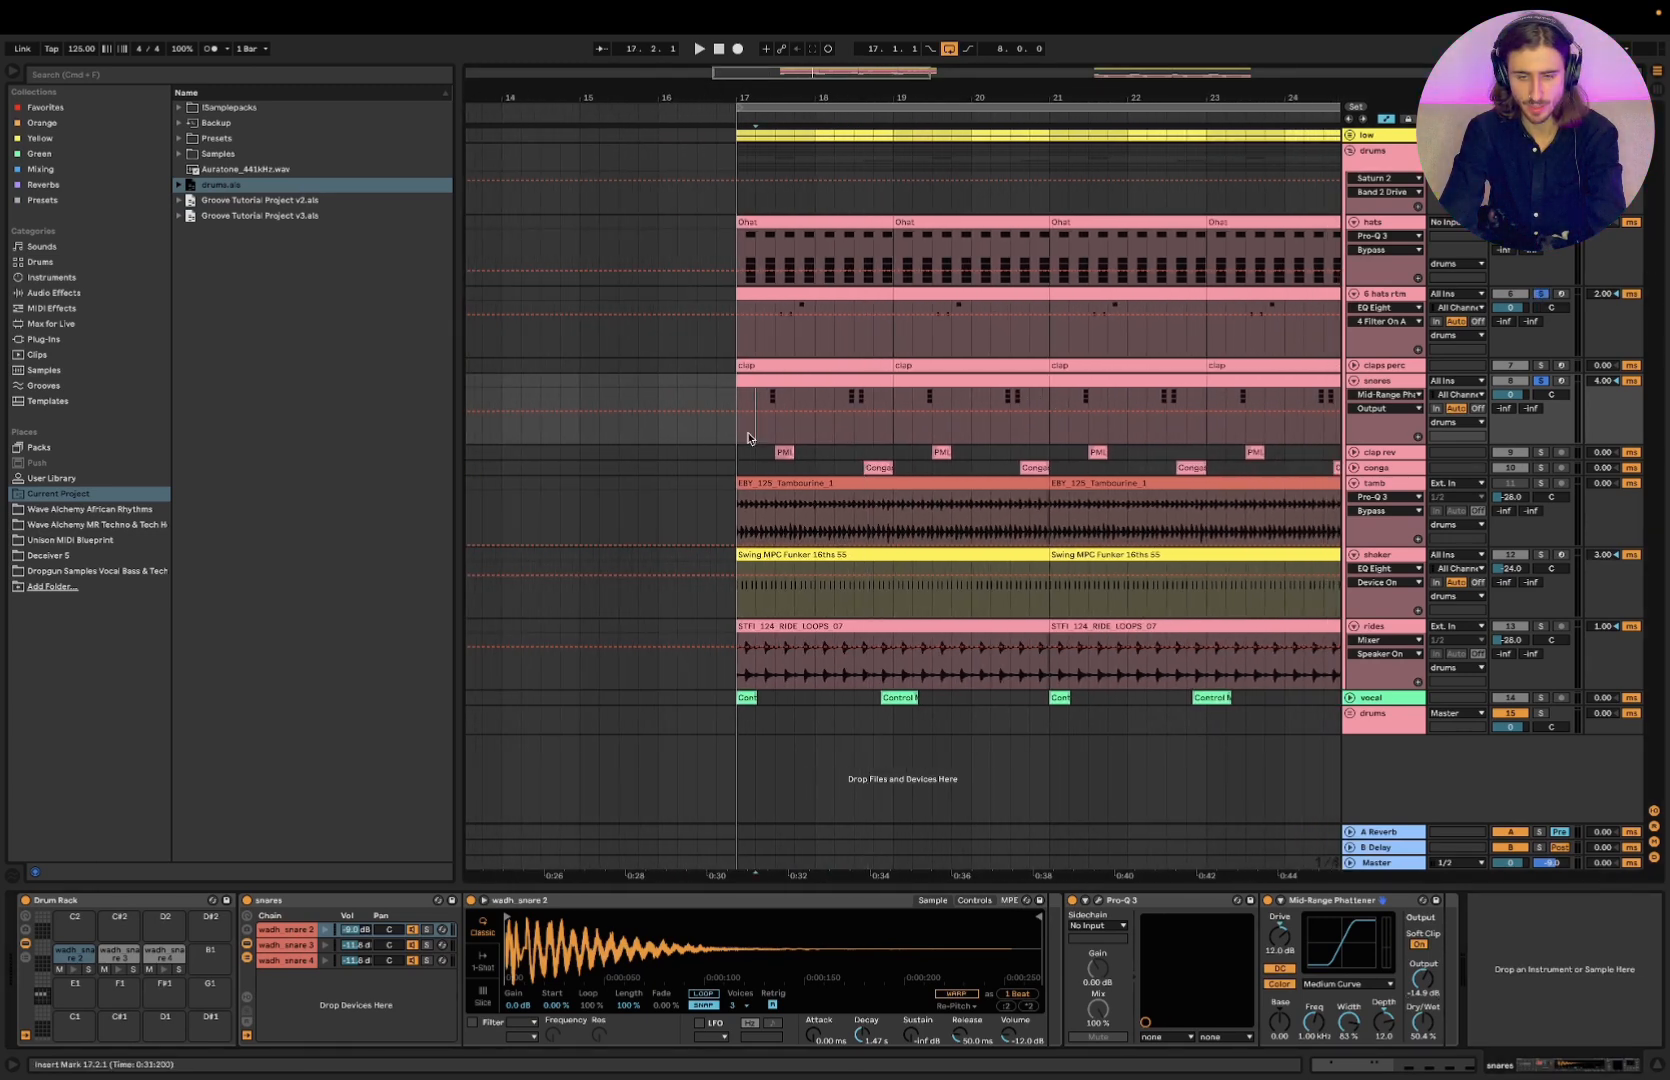
click(1384, 135)
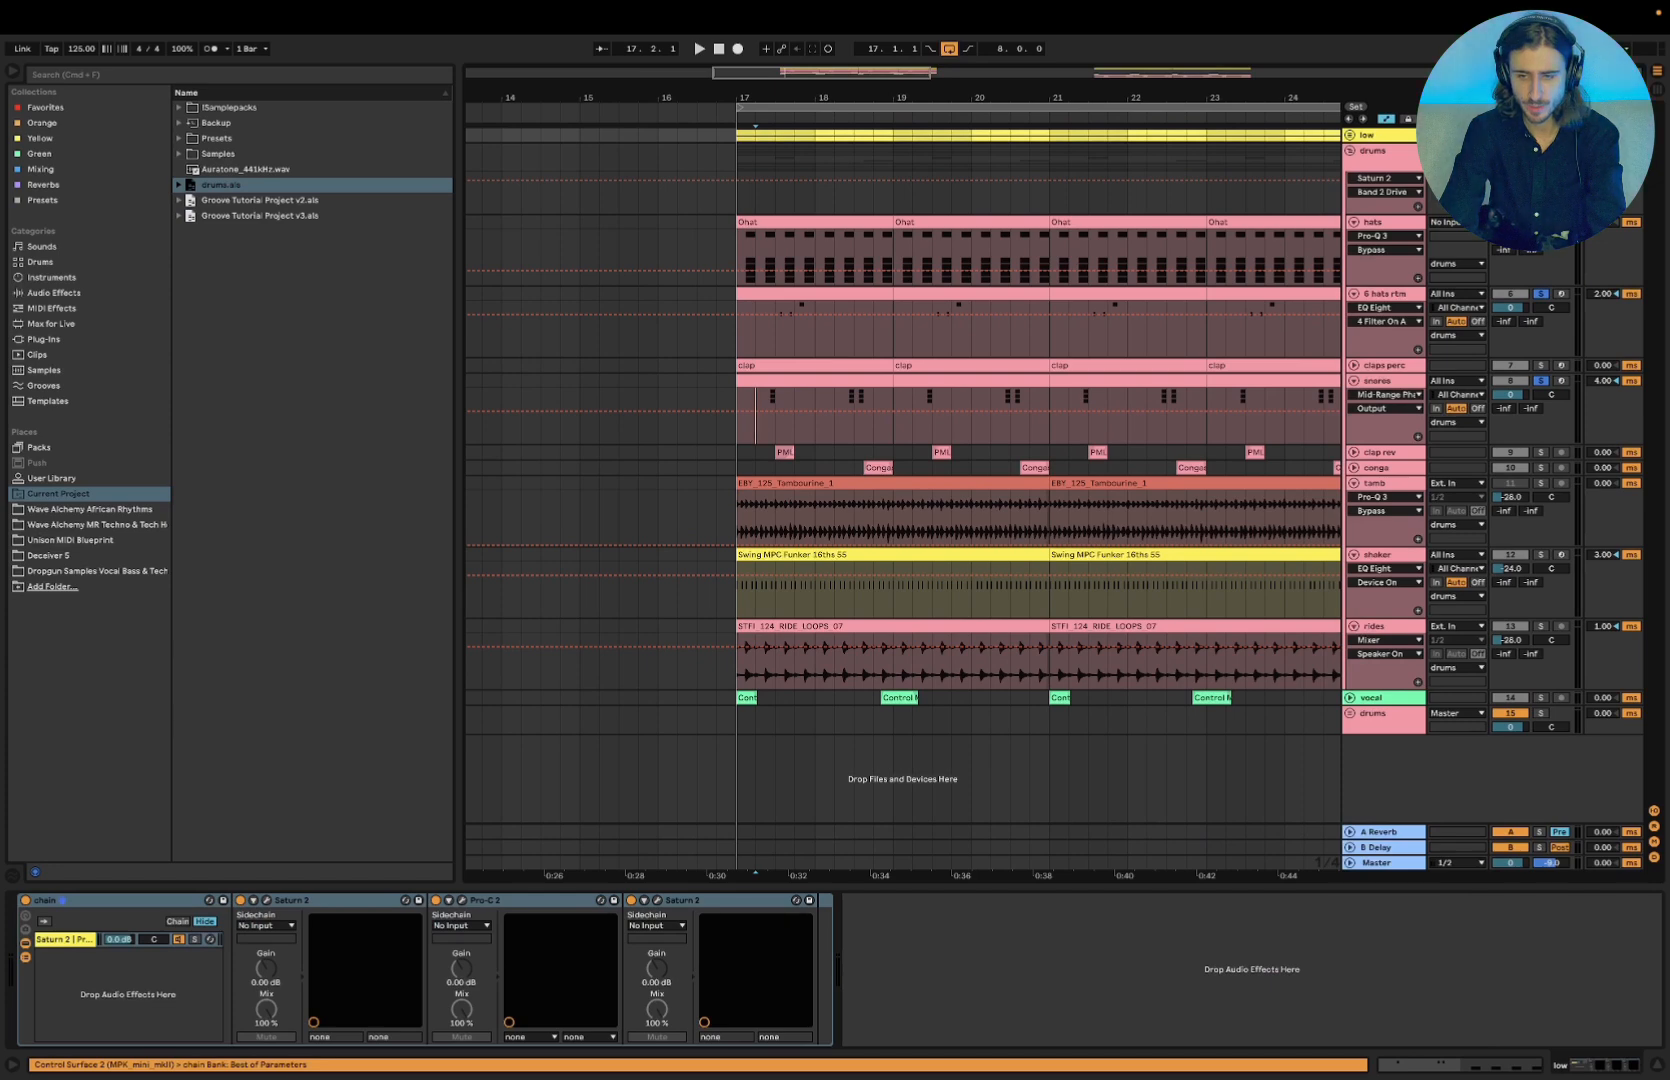
click(739, 432)
key(space)
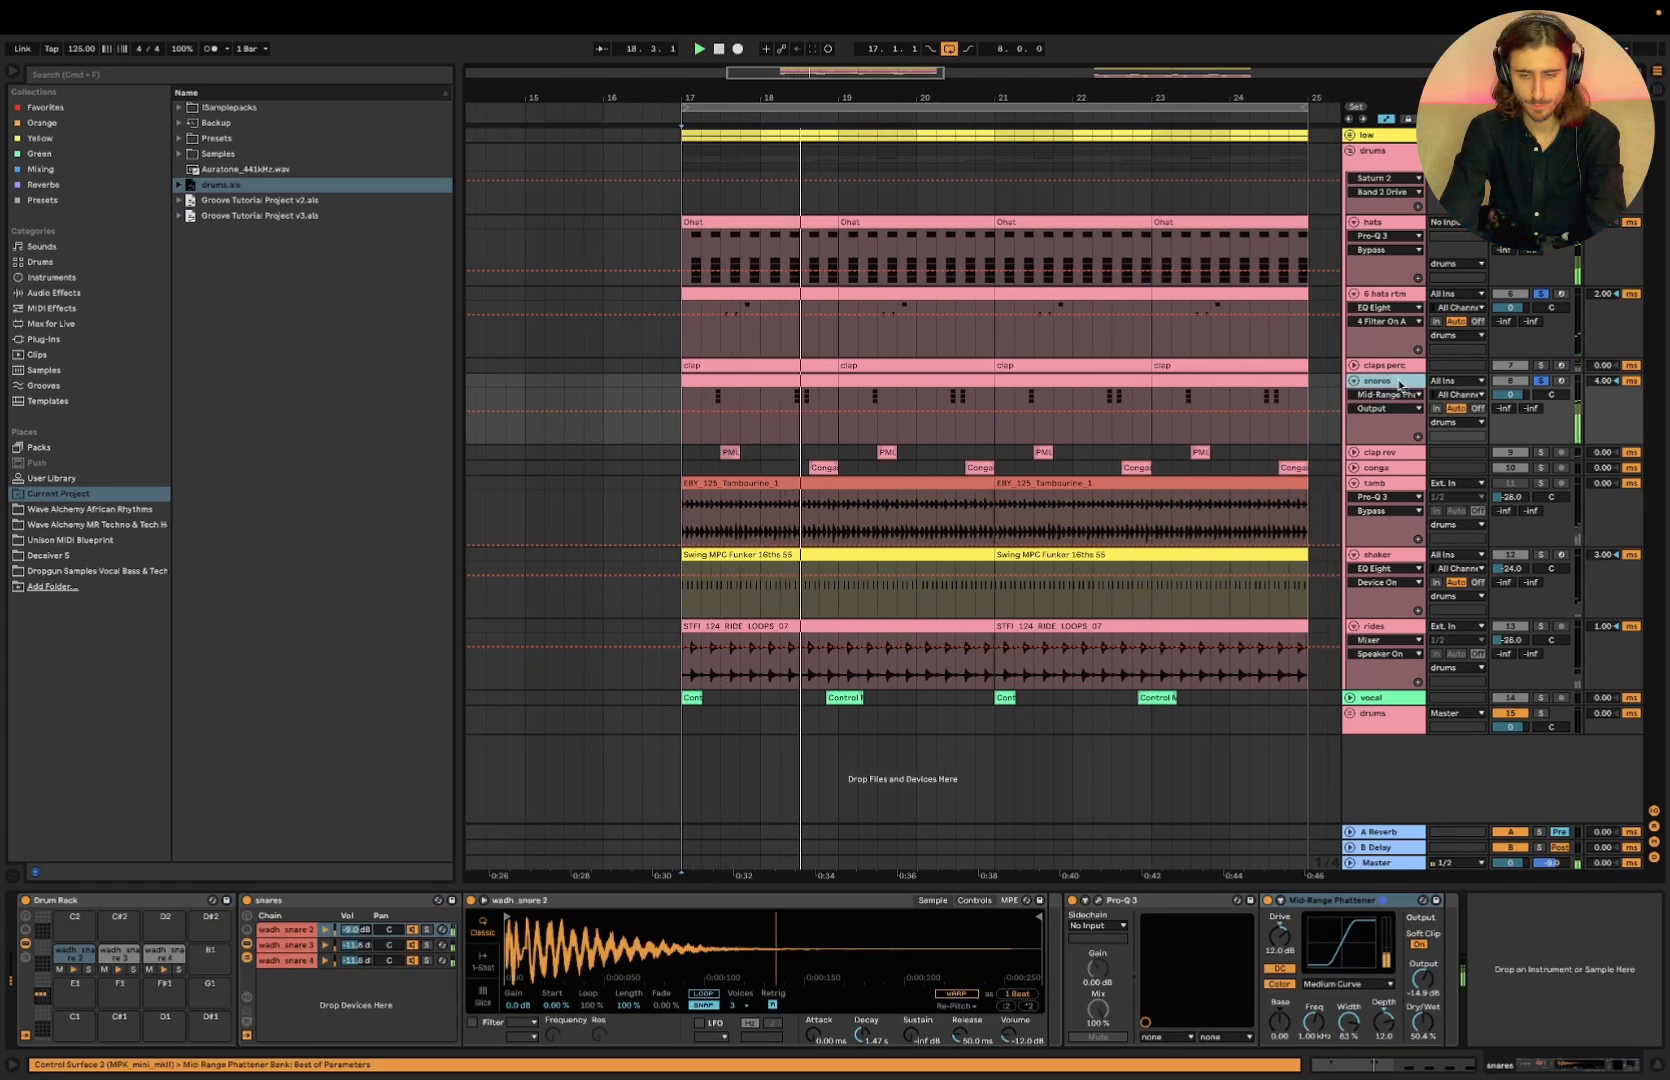
key(space)
key(space)
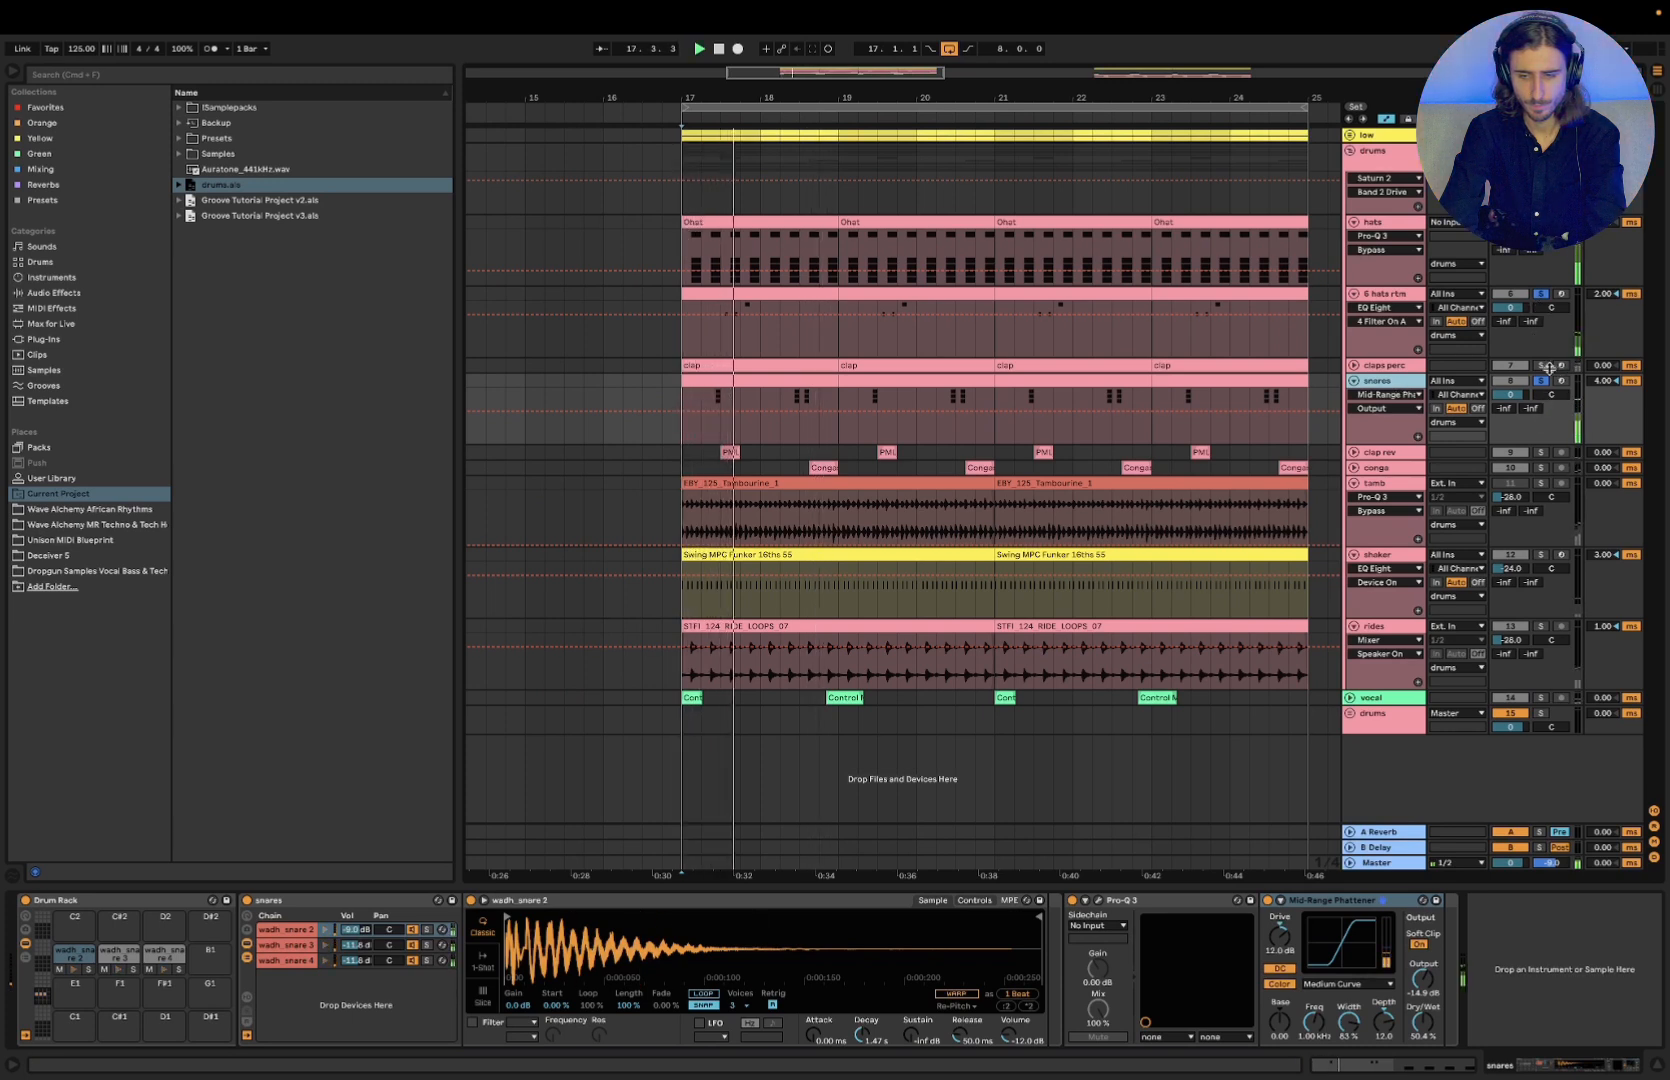
super+click(1541, 366)
click(1390, 383)
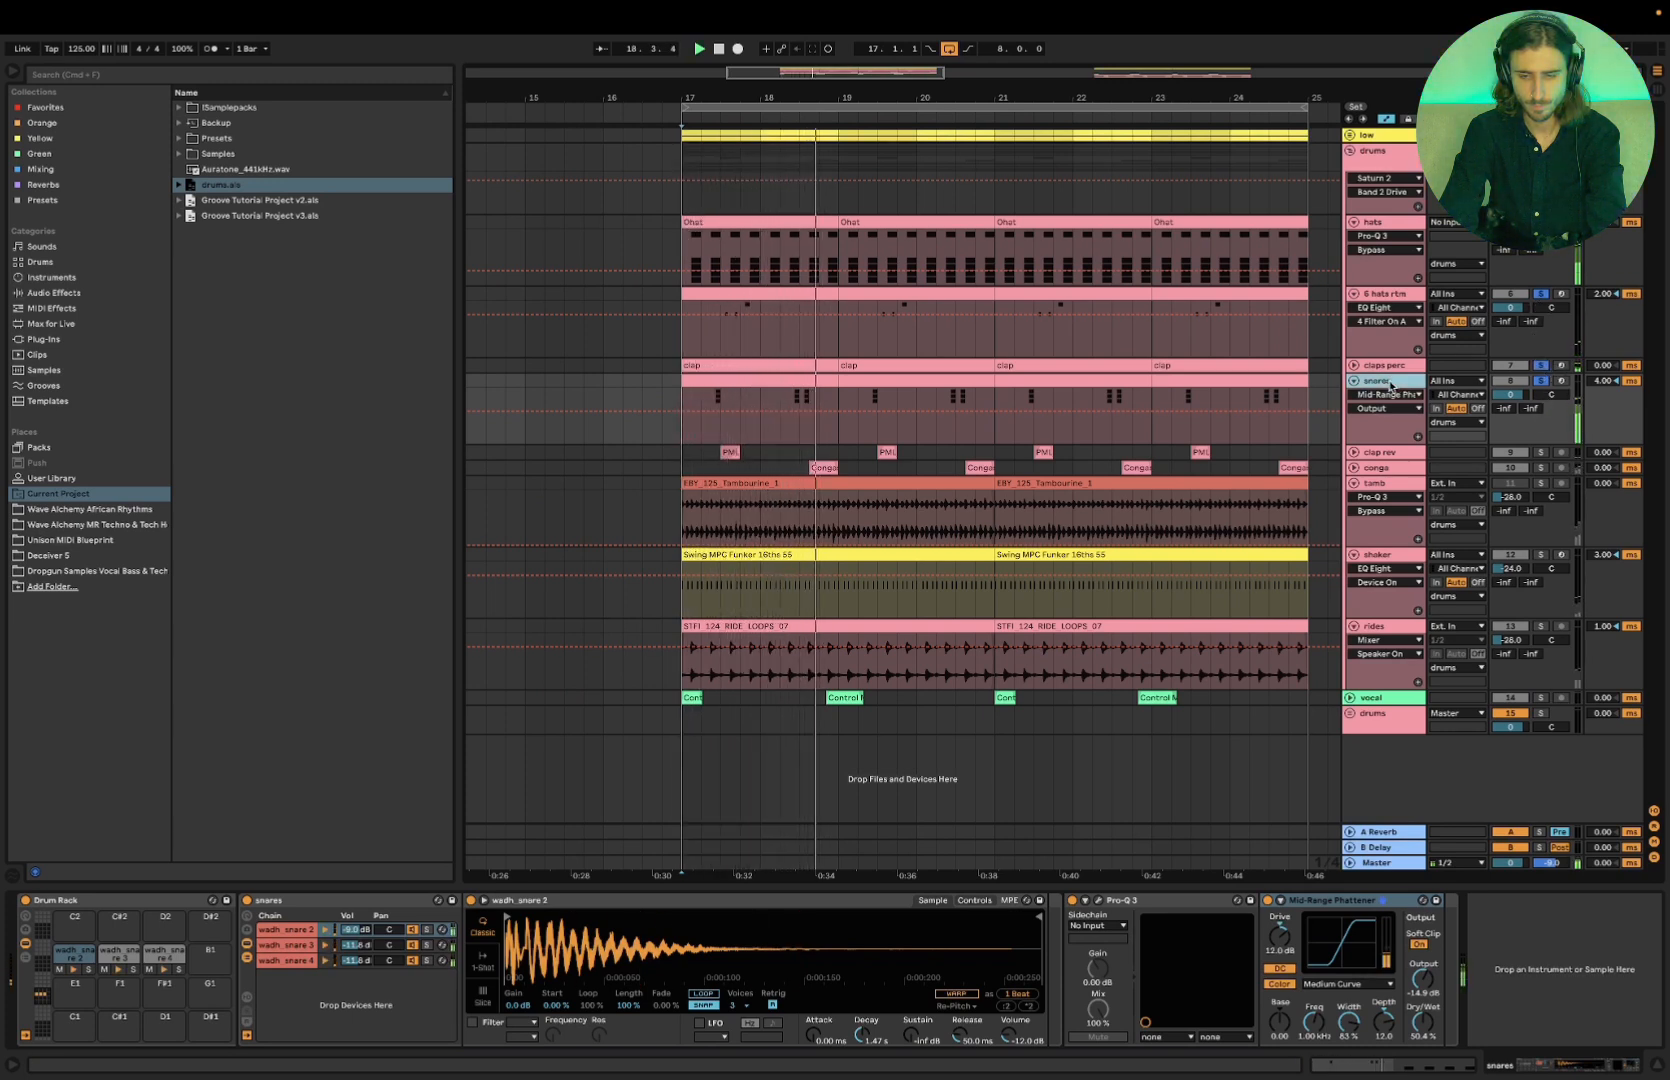
Raise the Mid-Range Phattener's Dry/Wet on the snares, switch its curve to Hard Curve and play from 17.1.1
drag(1435, 992, 1435, 962)
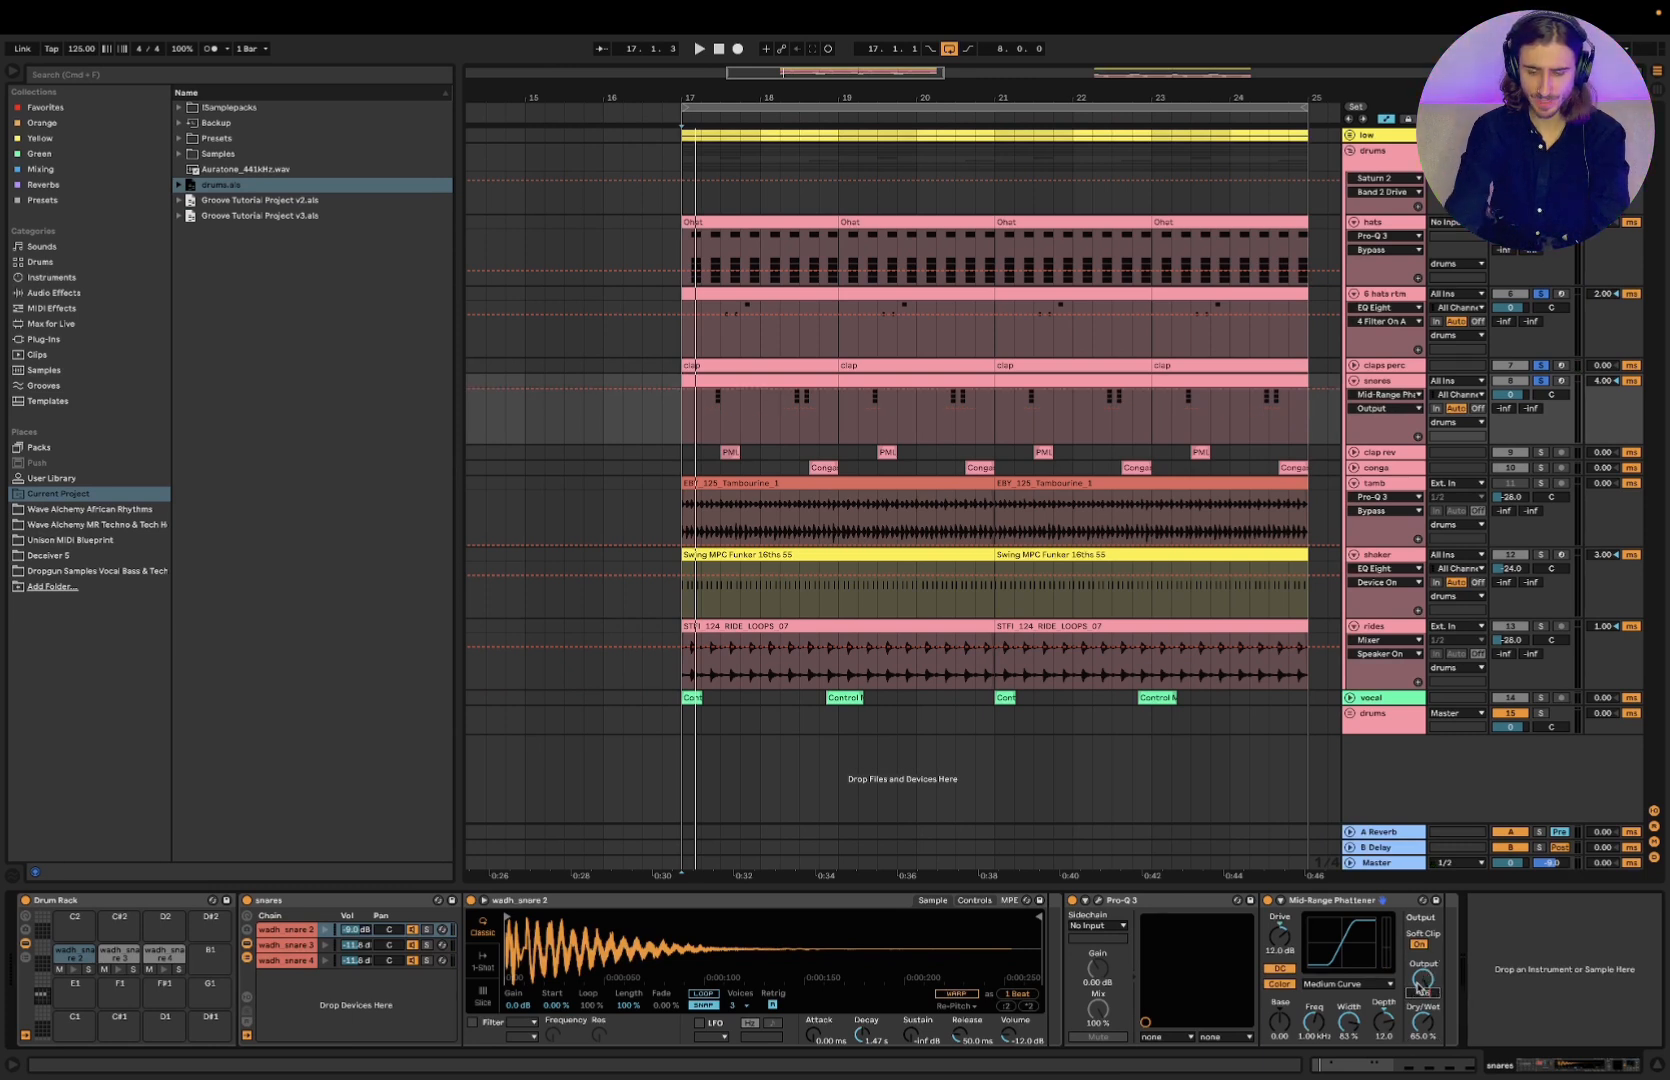
click(1329, 985)
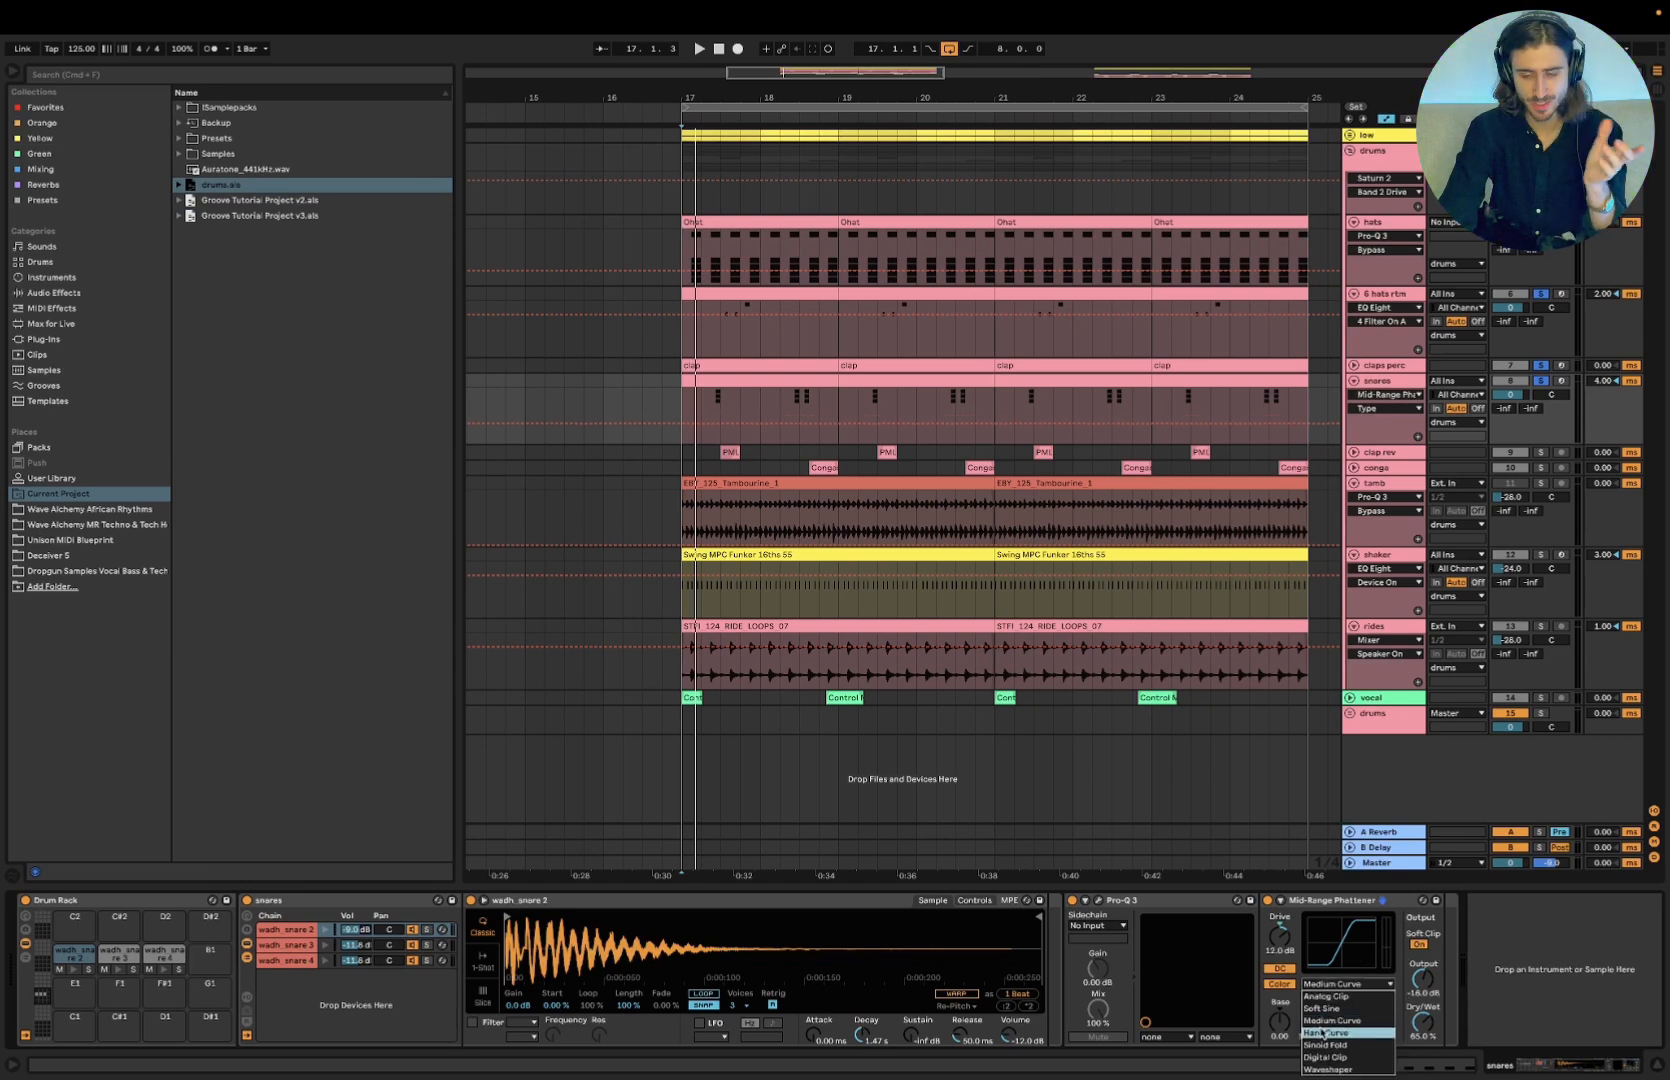
click(1323, 1032)
click(711, 441)
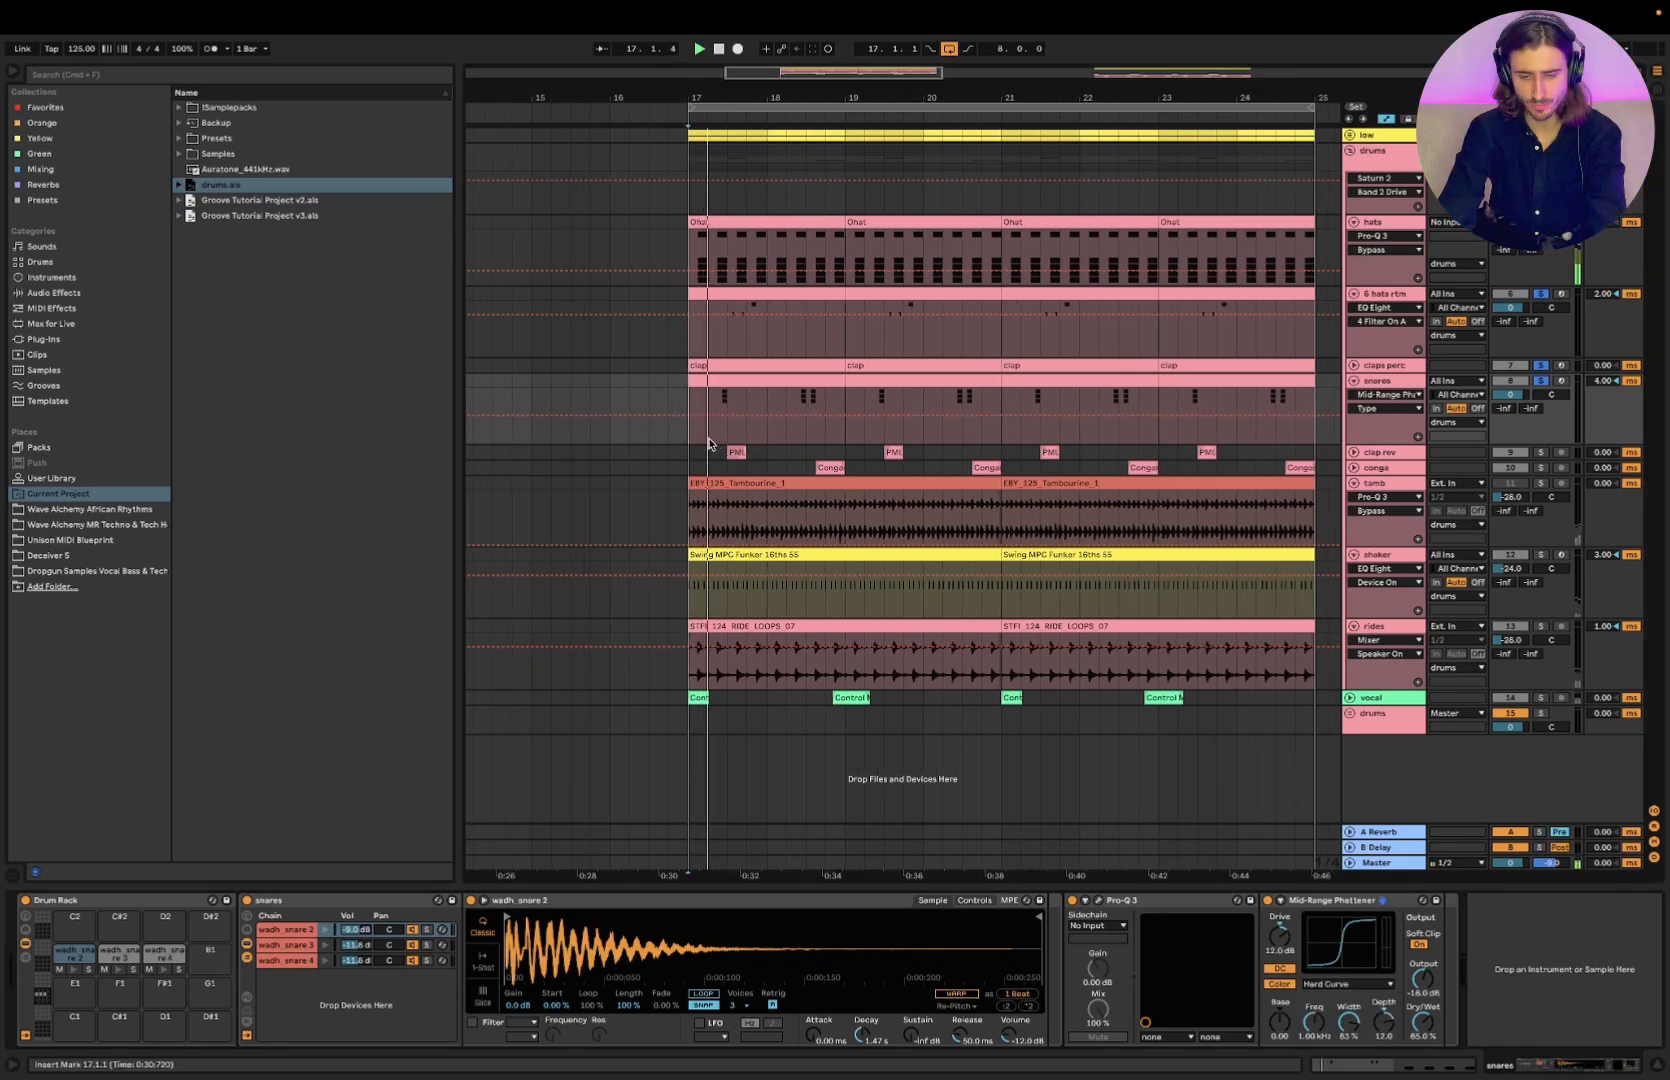
key(space)
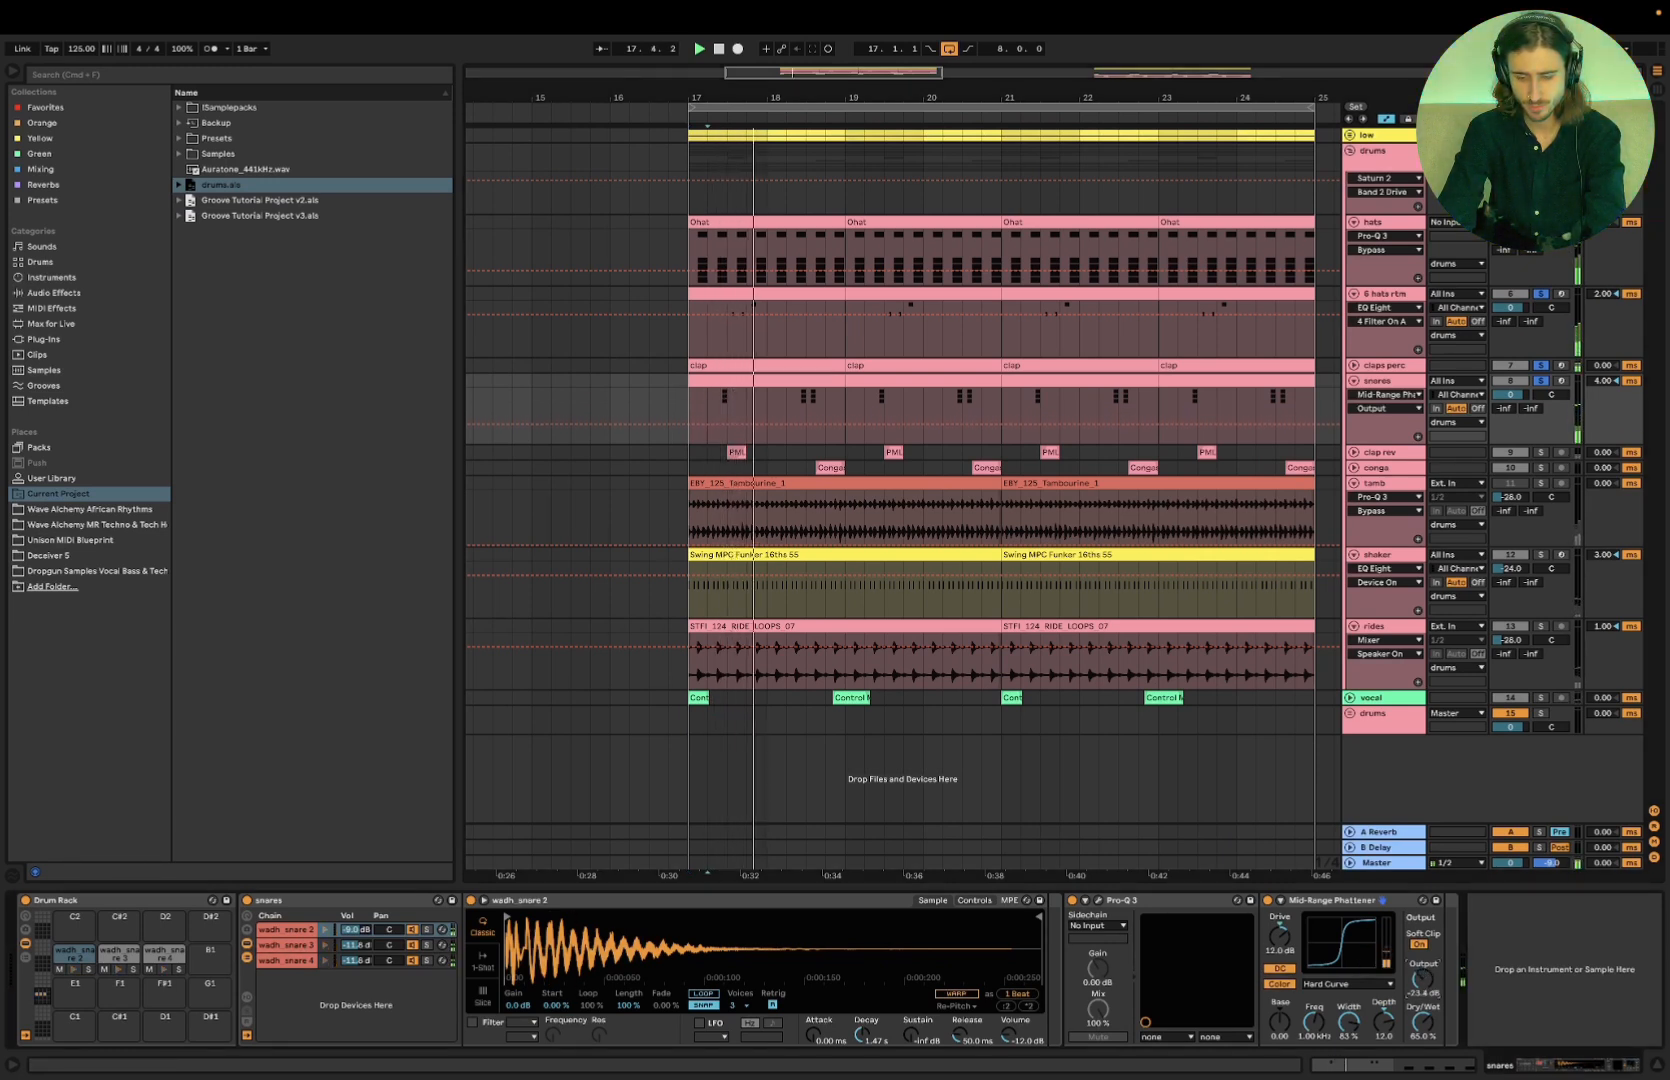
Set the Mid-Range Phattener's Output to -20.9 dB while auditioning and return its curve to Medium Curve
drag(1422, 979, 1422, 967)
key(space)
key(space)
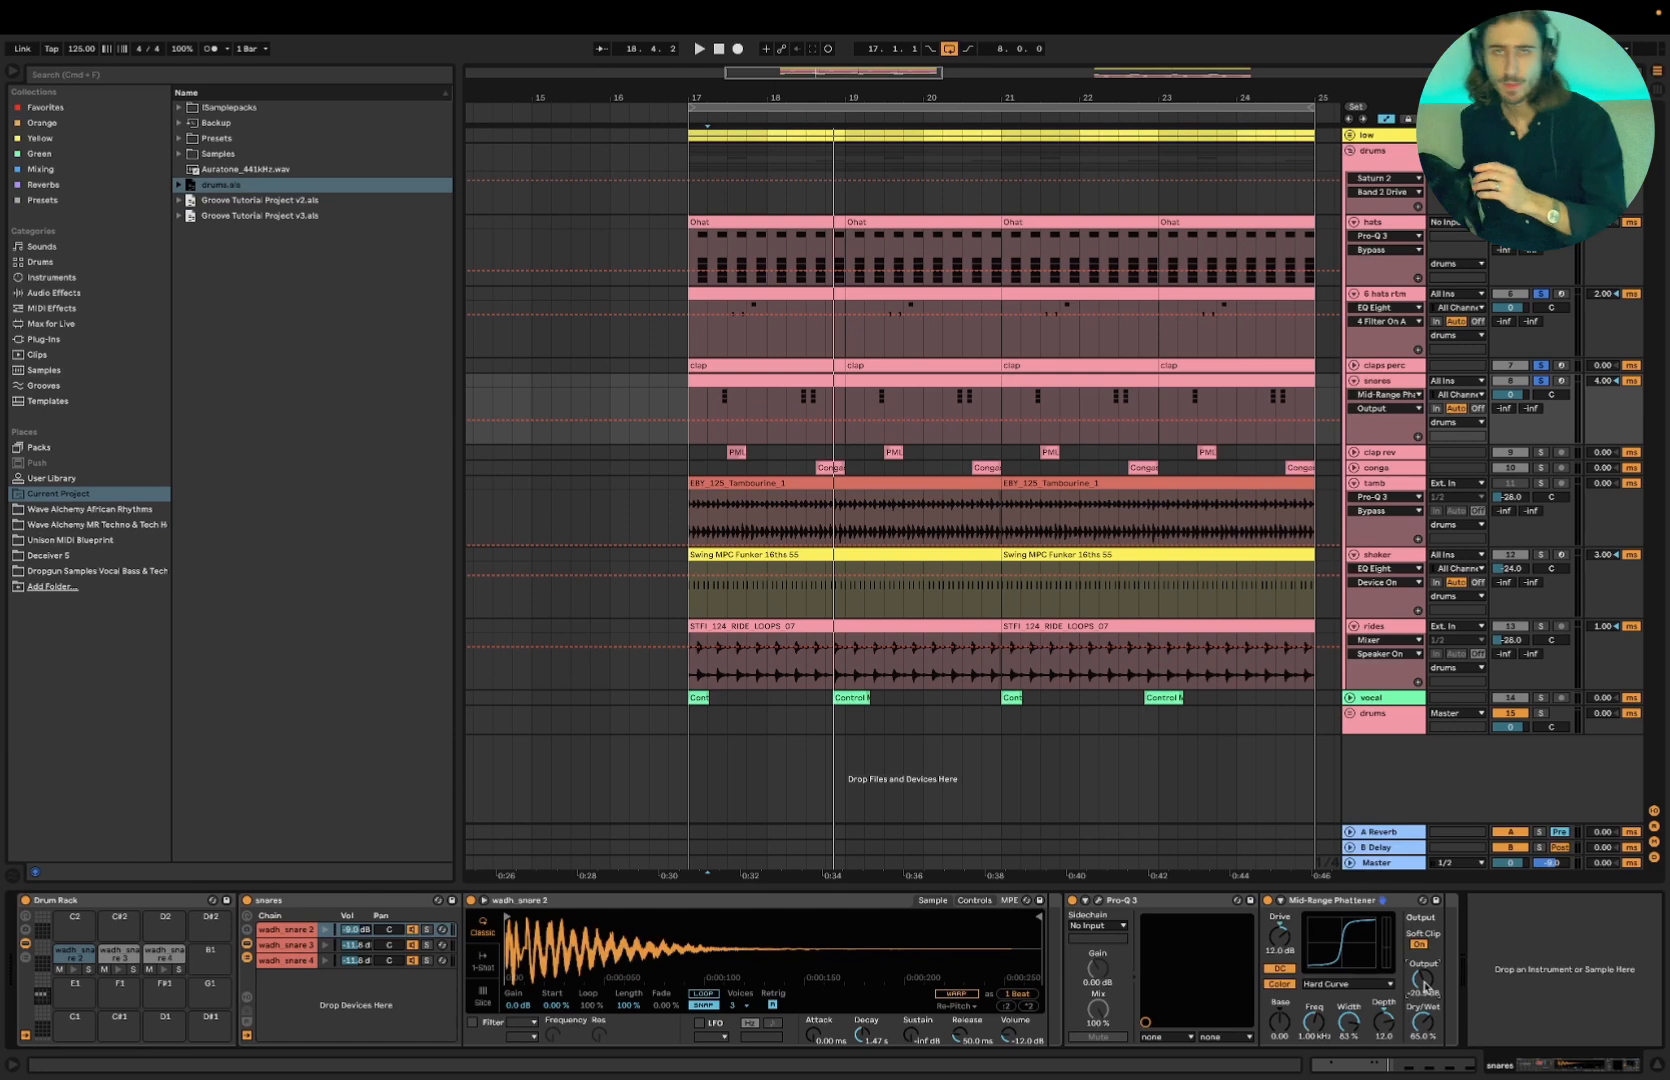
click(1330, 986)
click(1327, 1024)
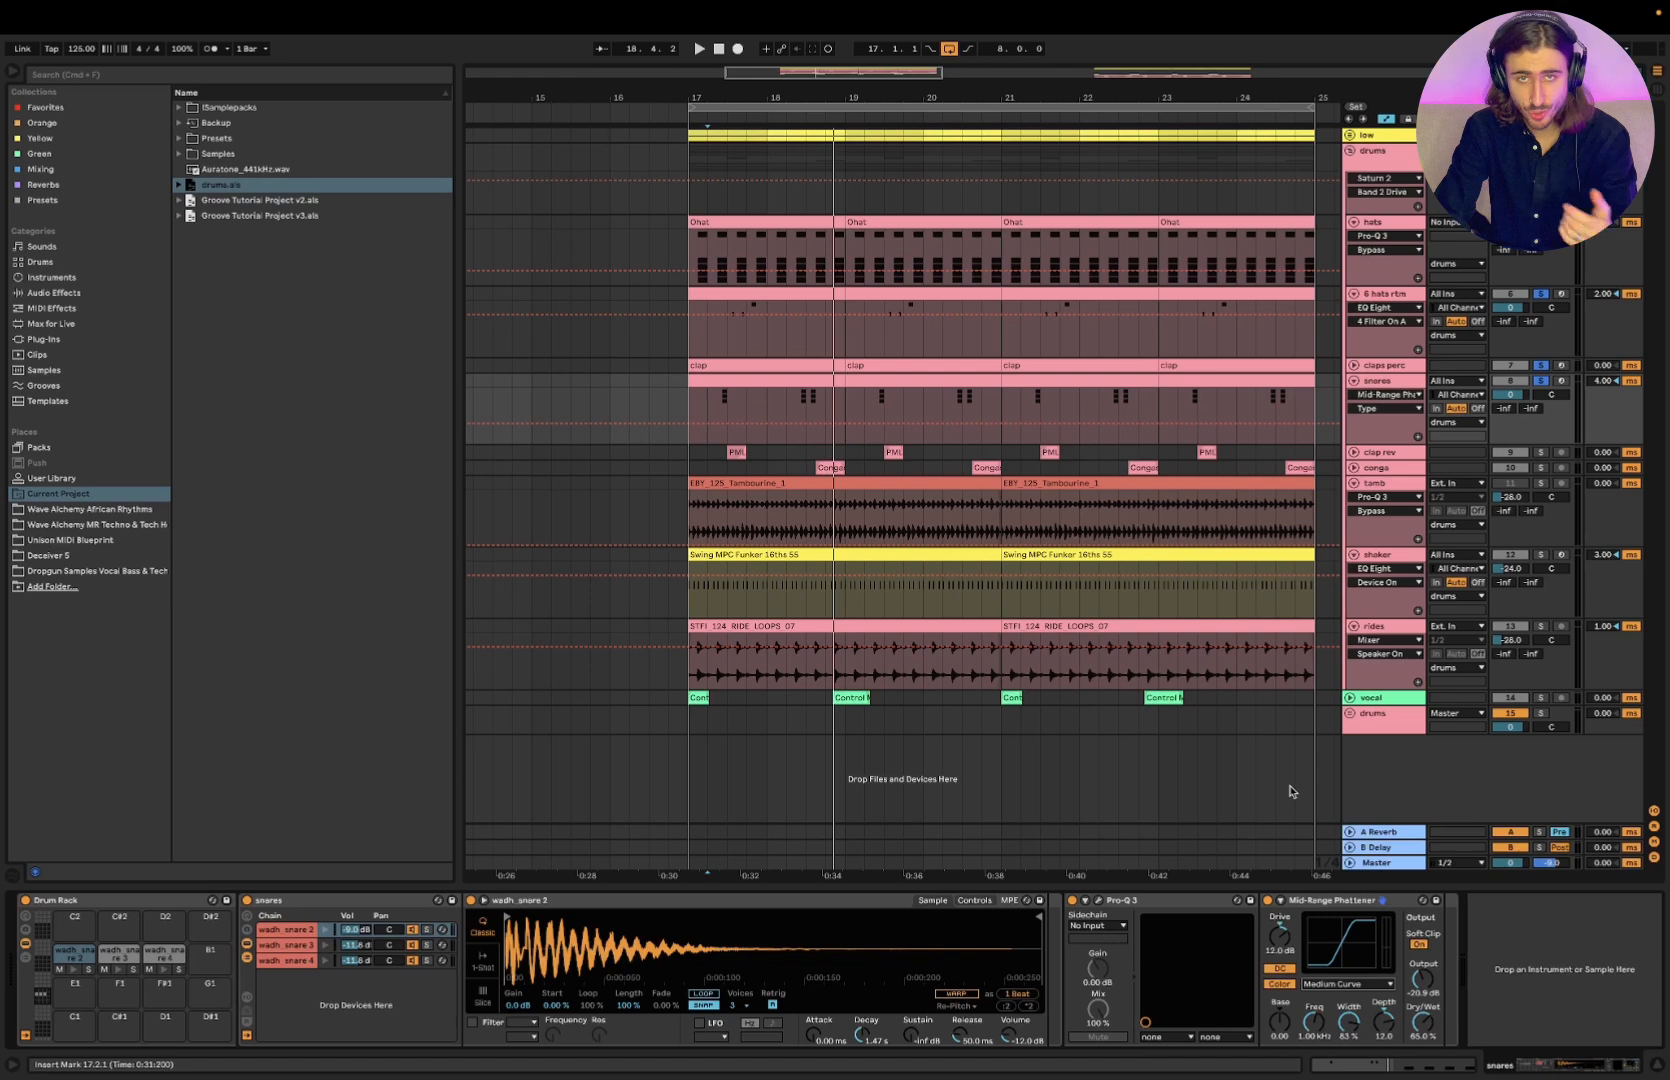
Select the drums group, switch to Keynote and play the presentation from the Pillar 2: Saturation Sculpting slide
key(super+Tab)
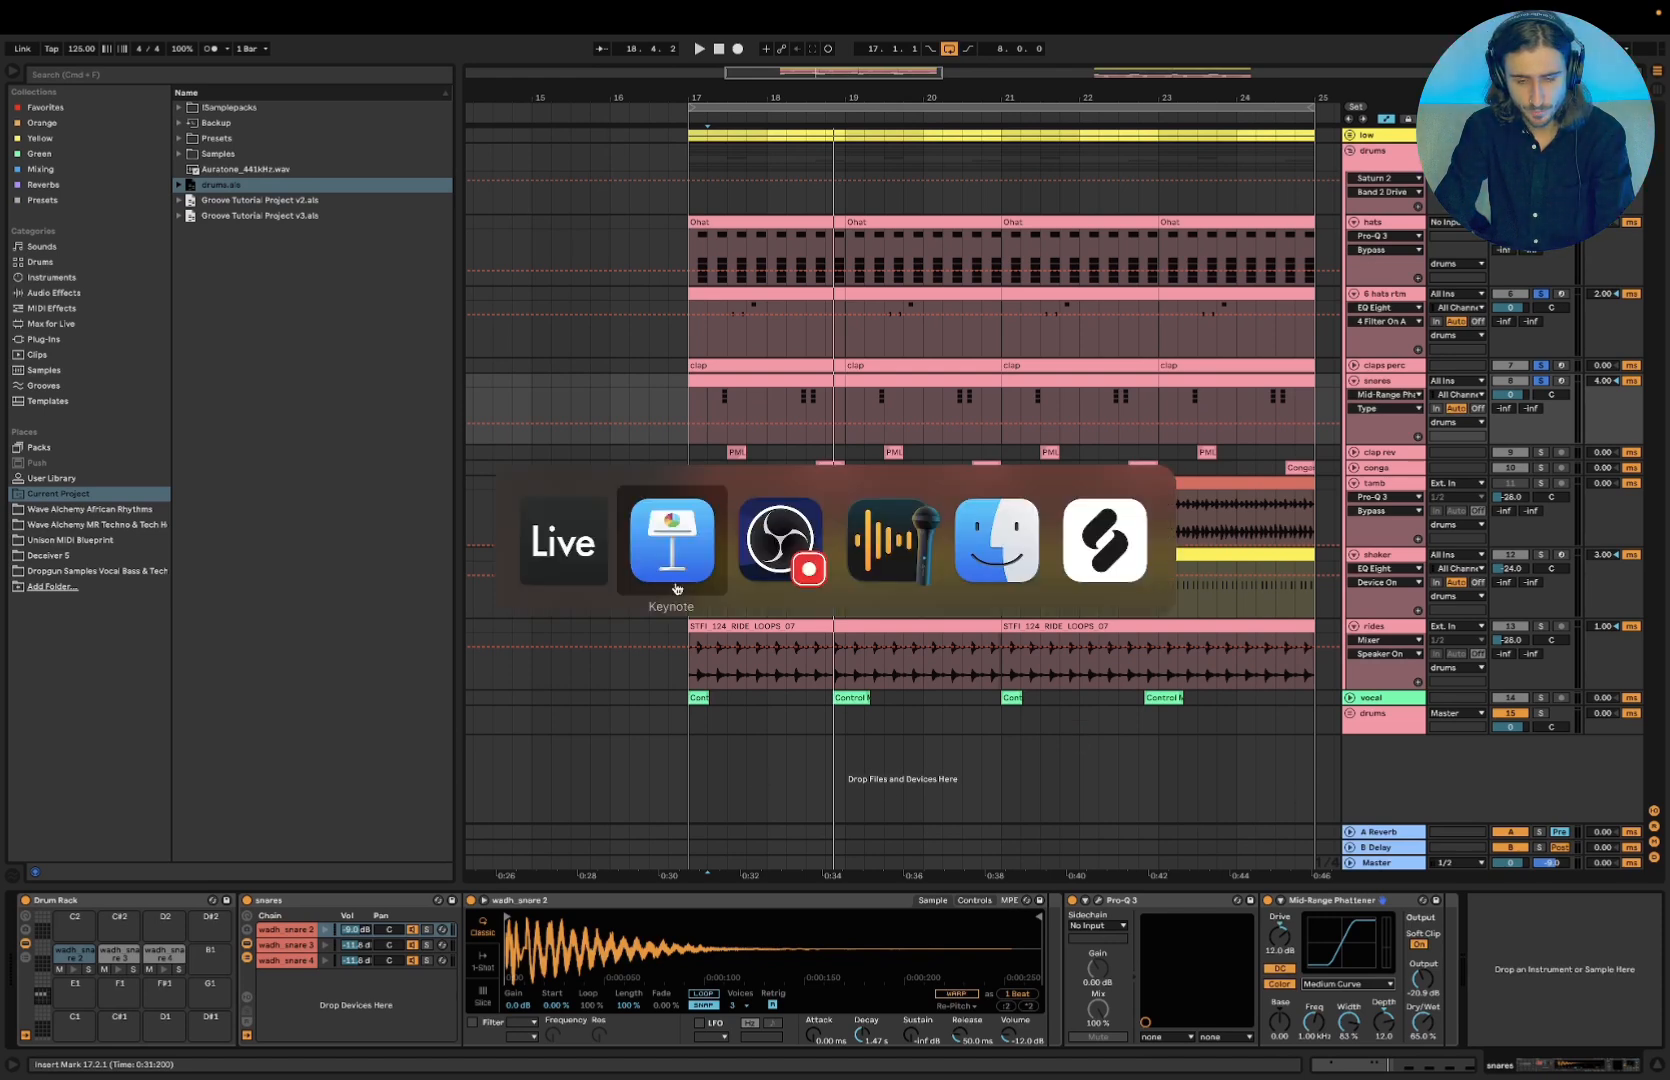
key(Escape)
click(1386, 156)
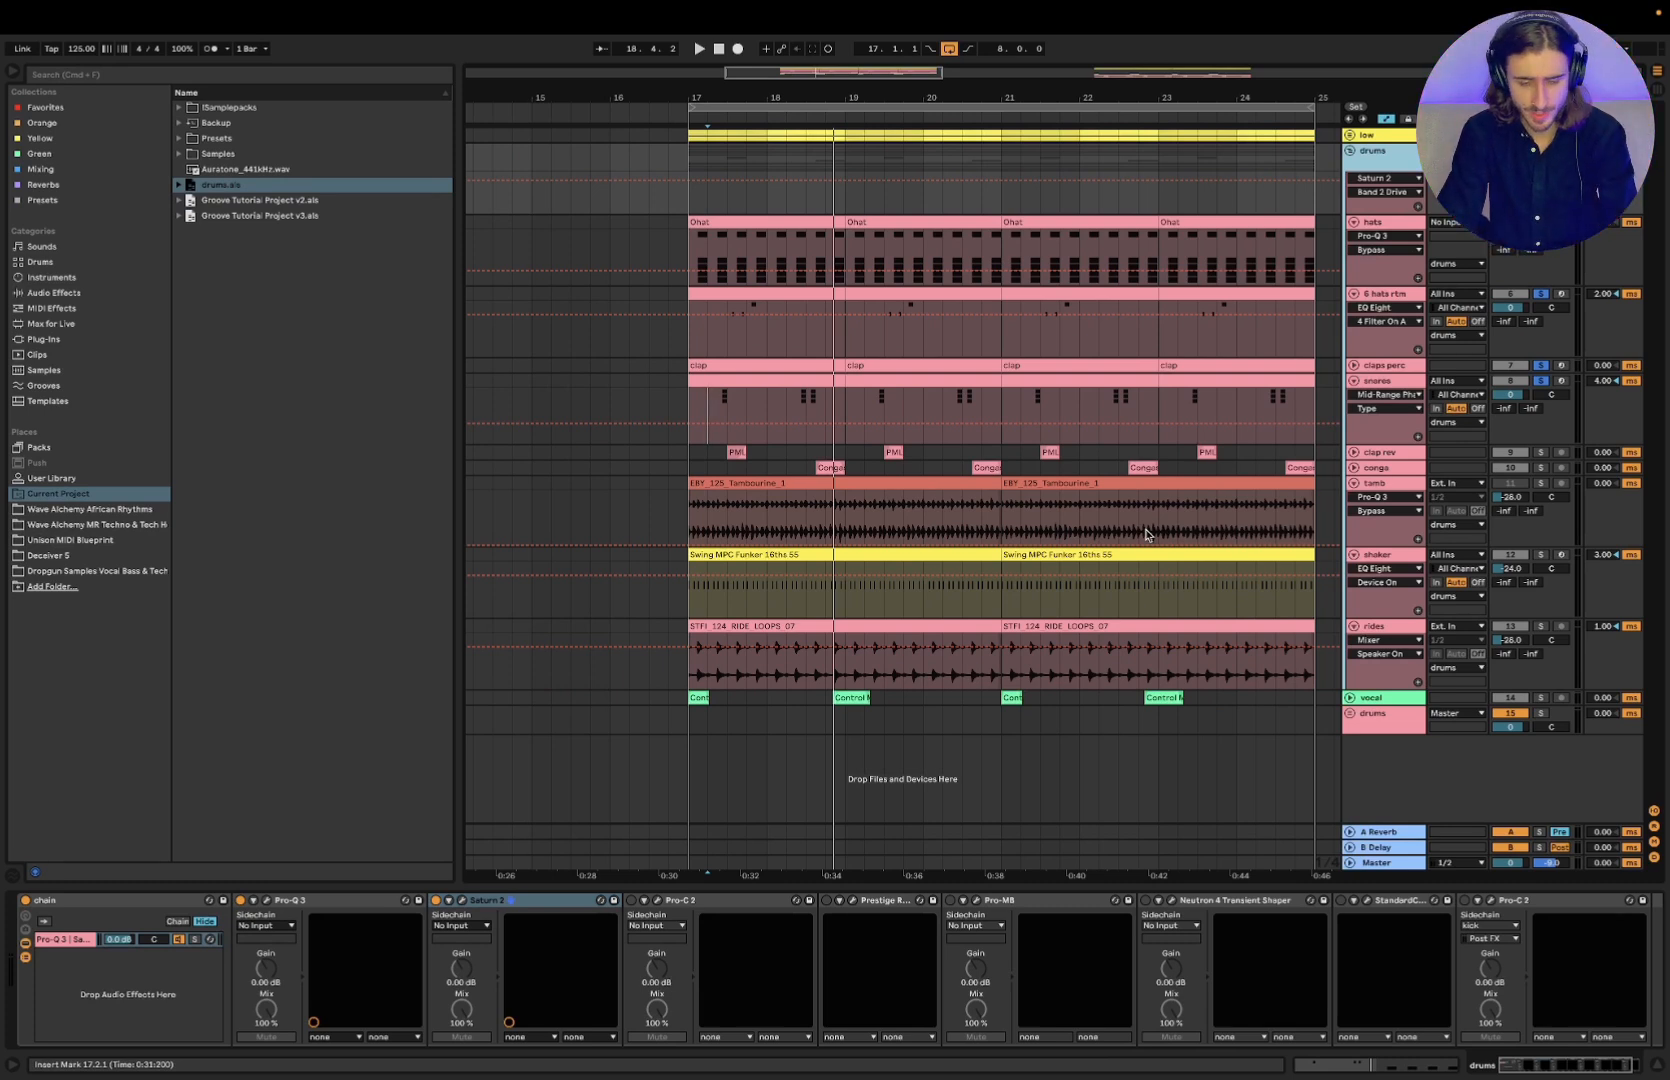
key(super+Tab)
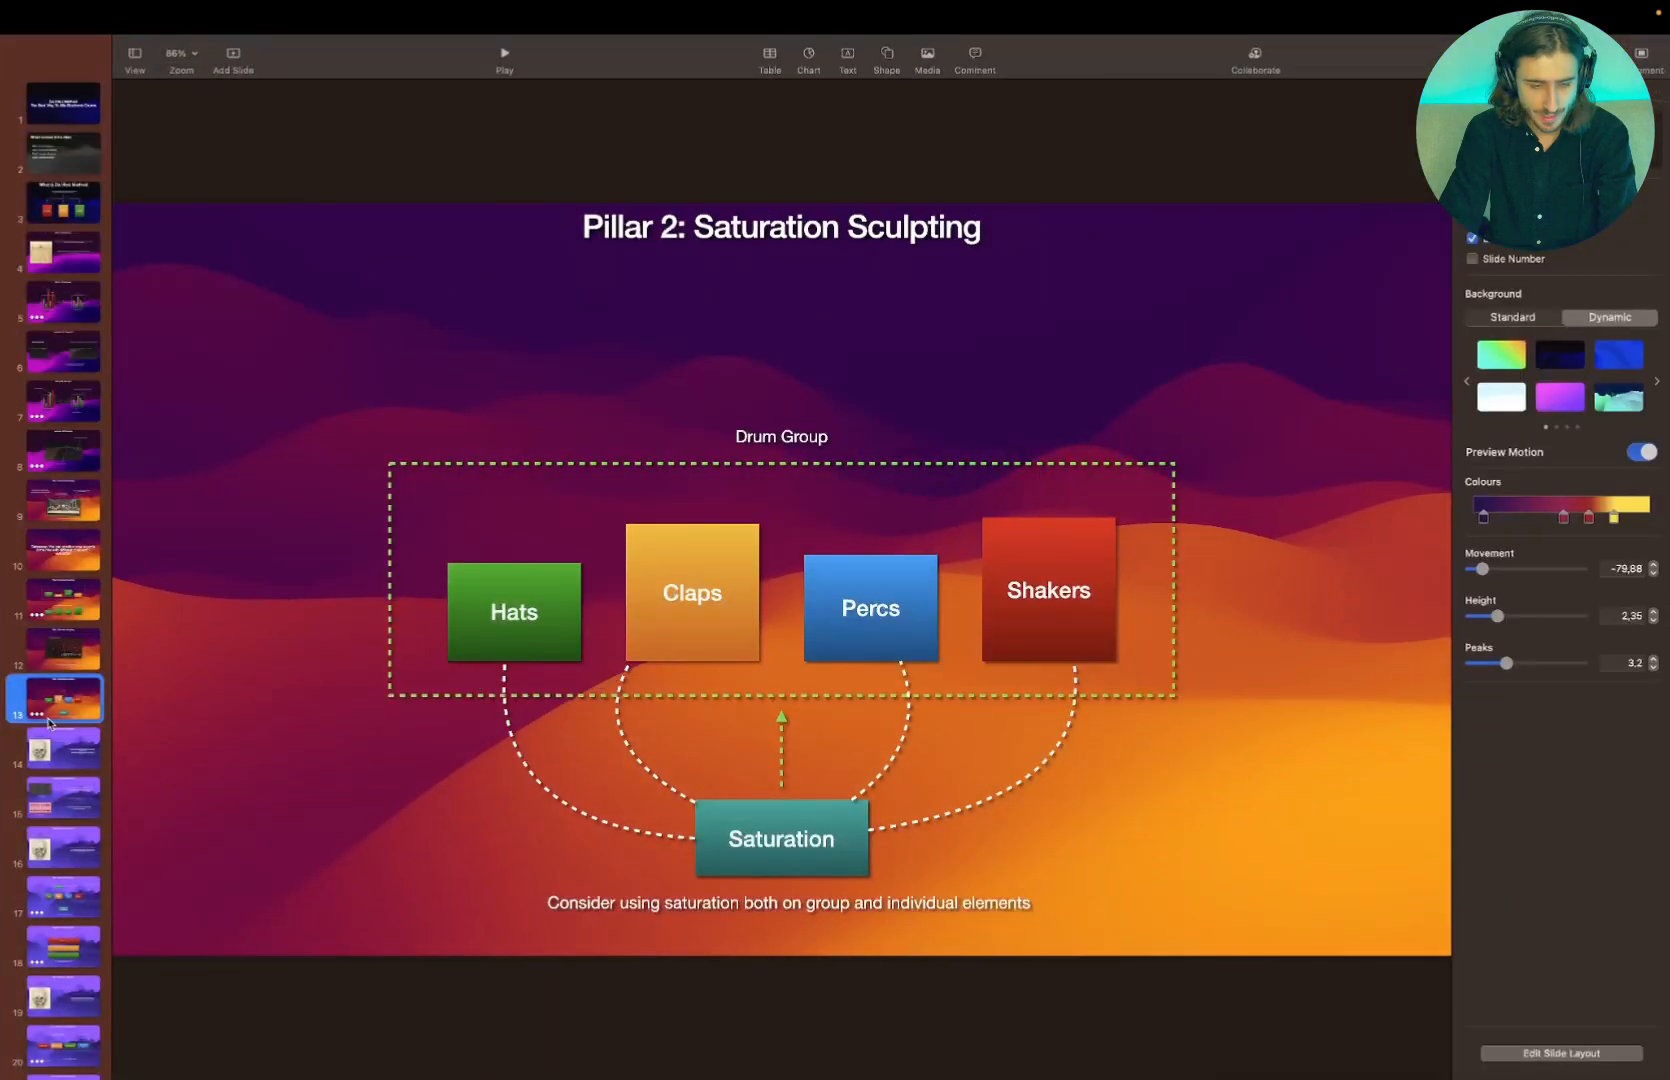
click(504, 66)
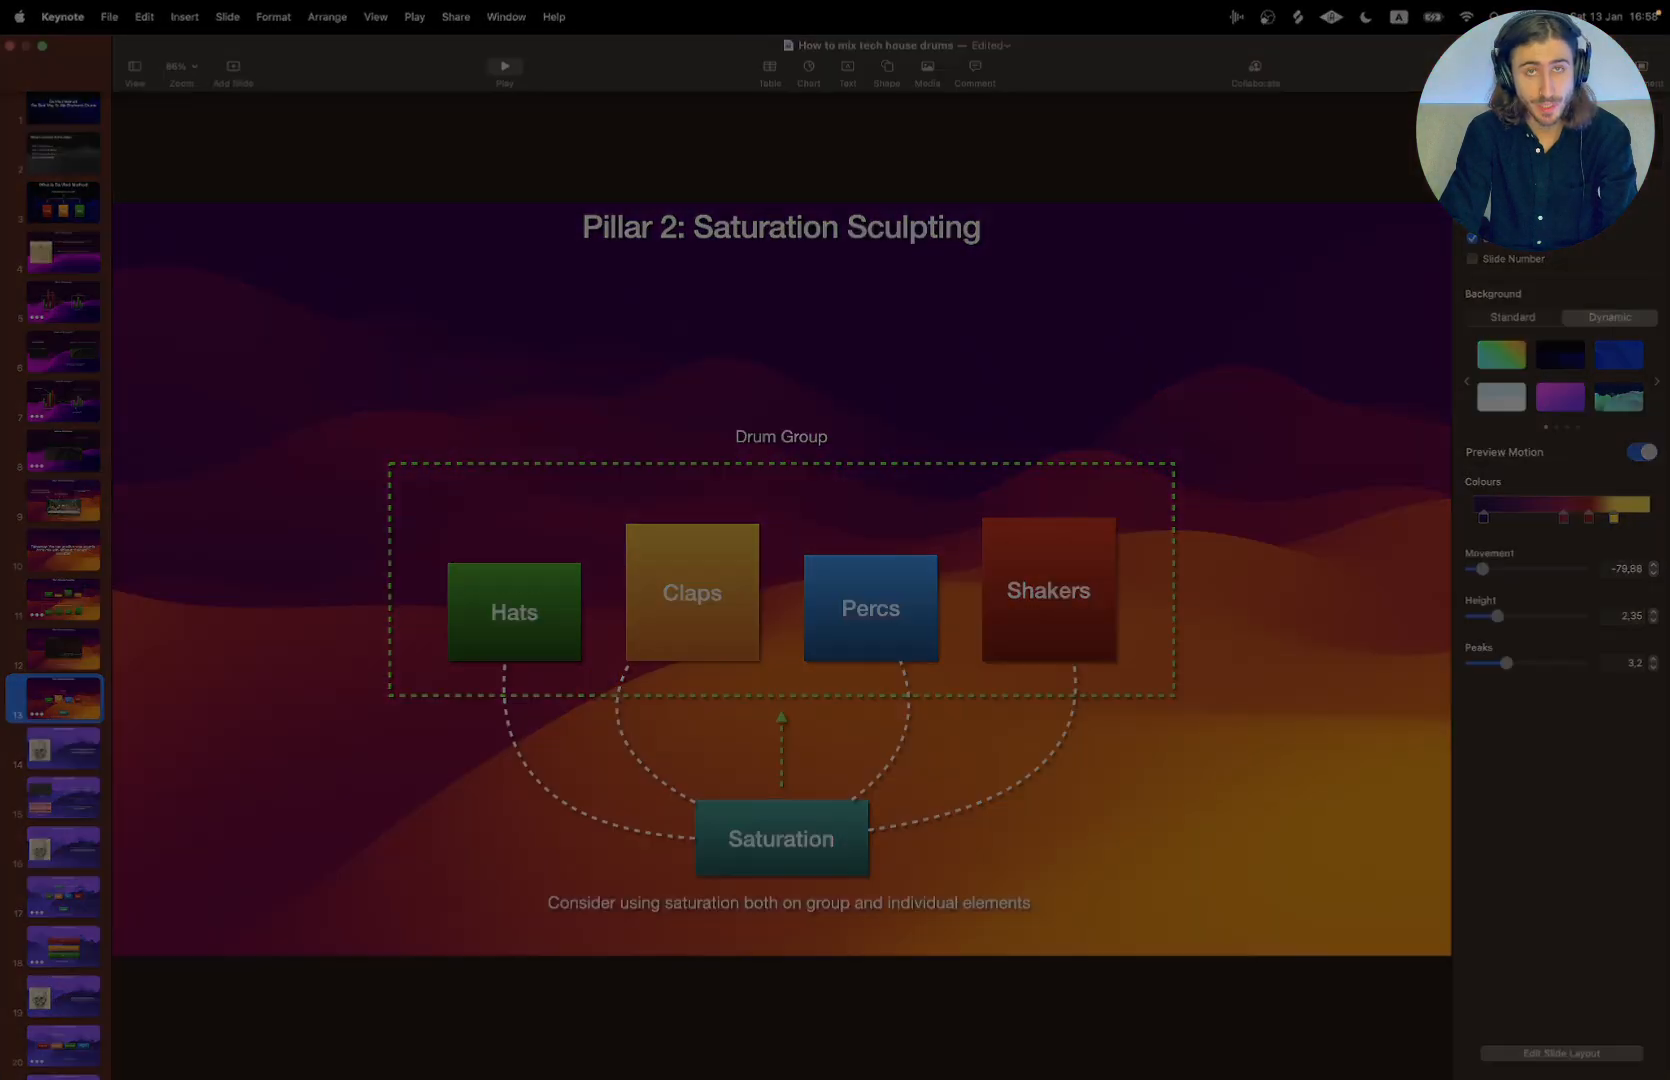
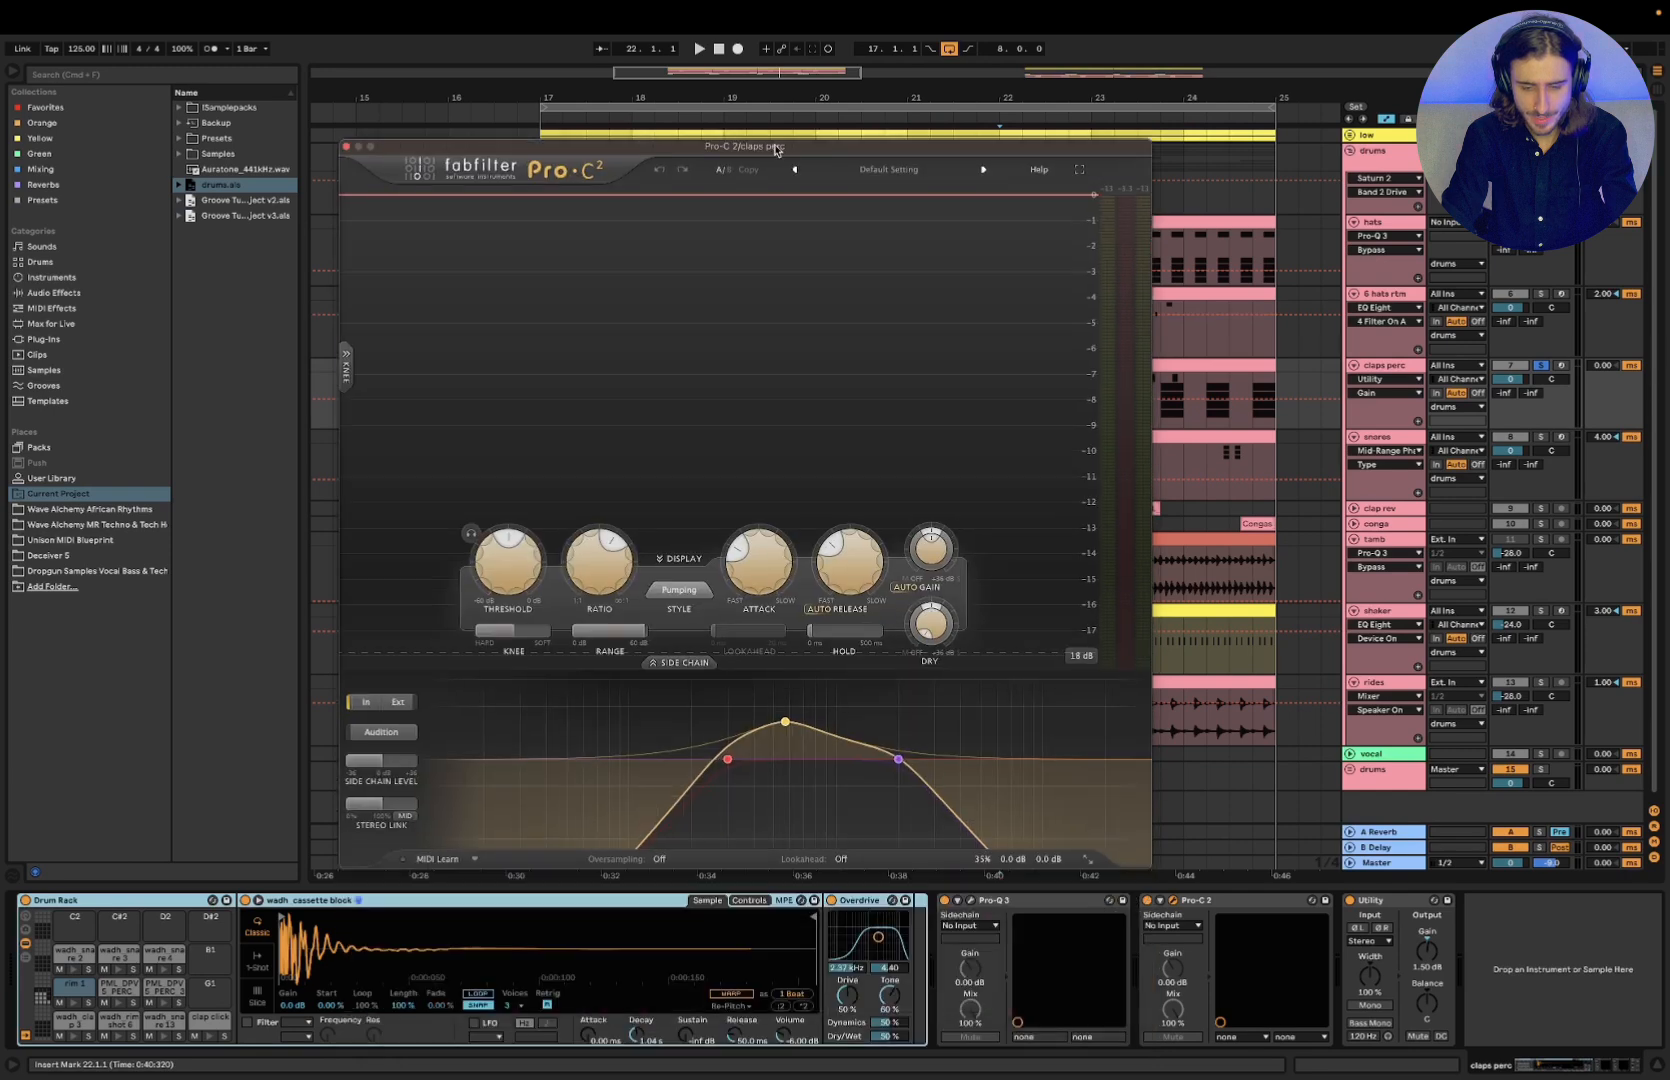
Bypass Pro-C 2 on the claps perc track while auditioning it in solo
key(s)
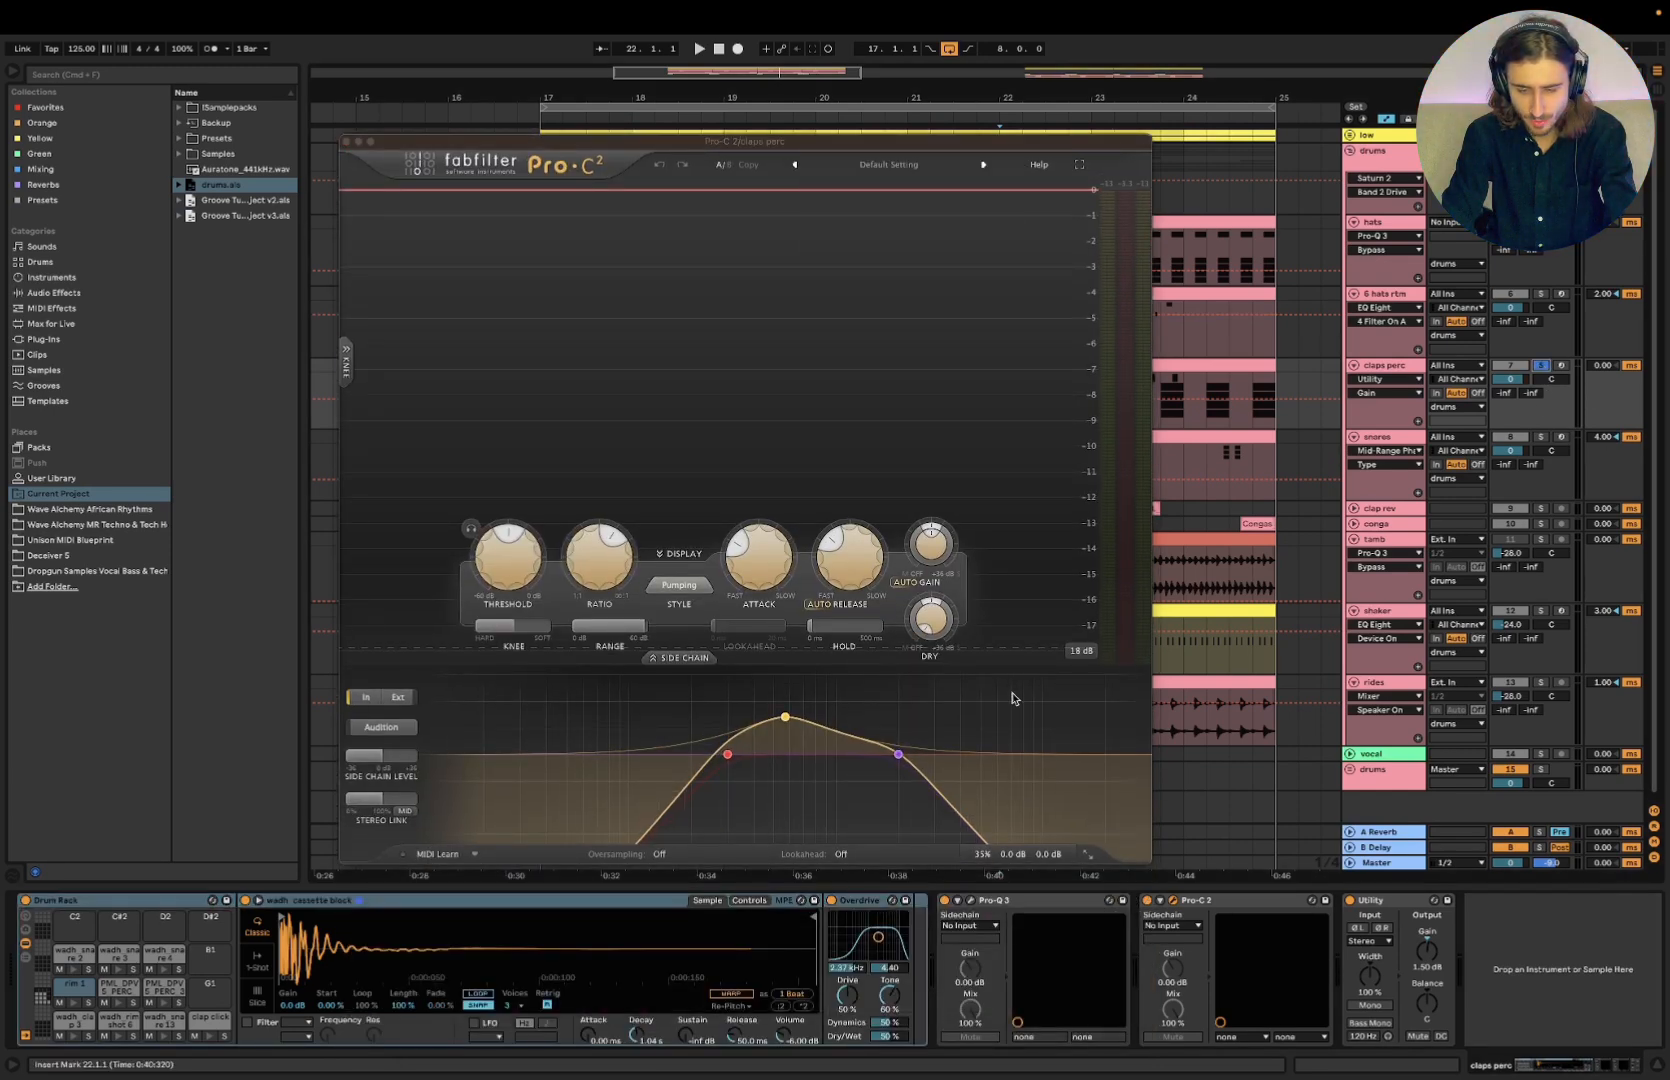
click(1005, 838)
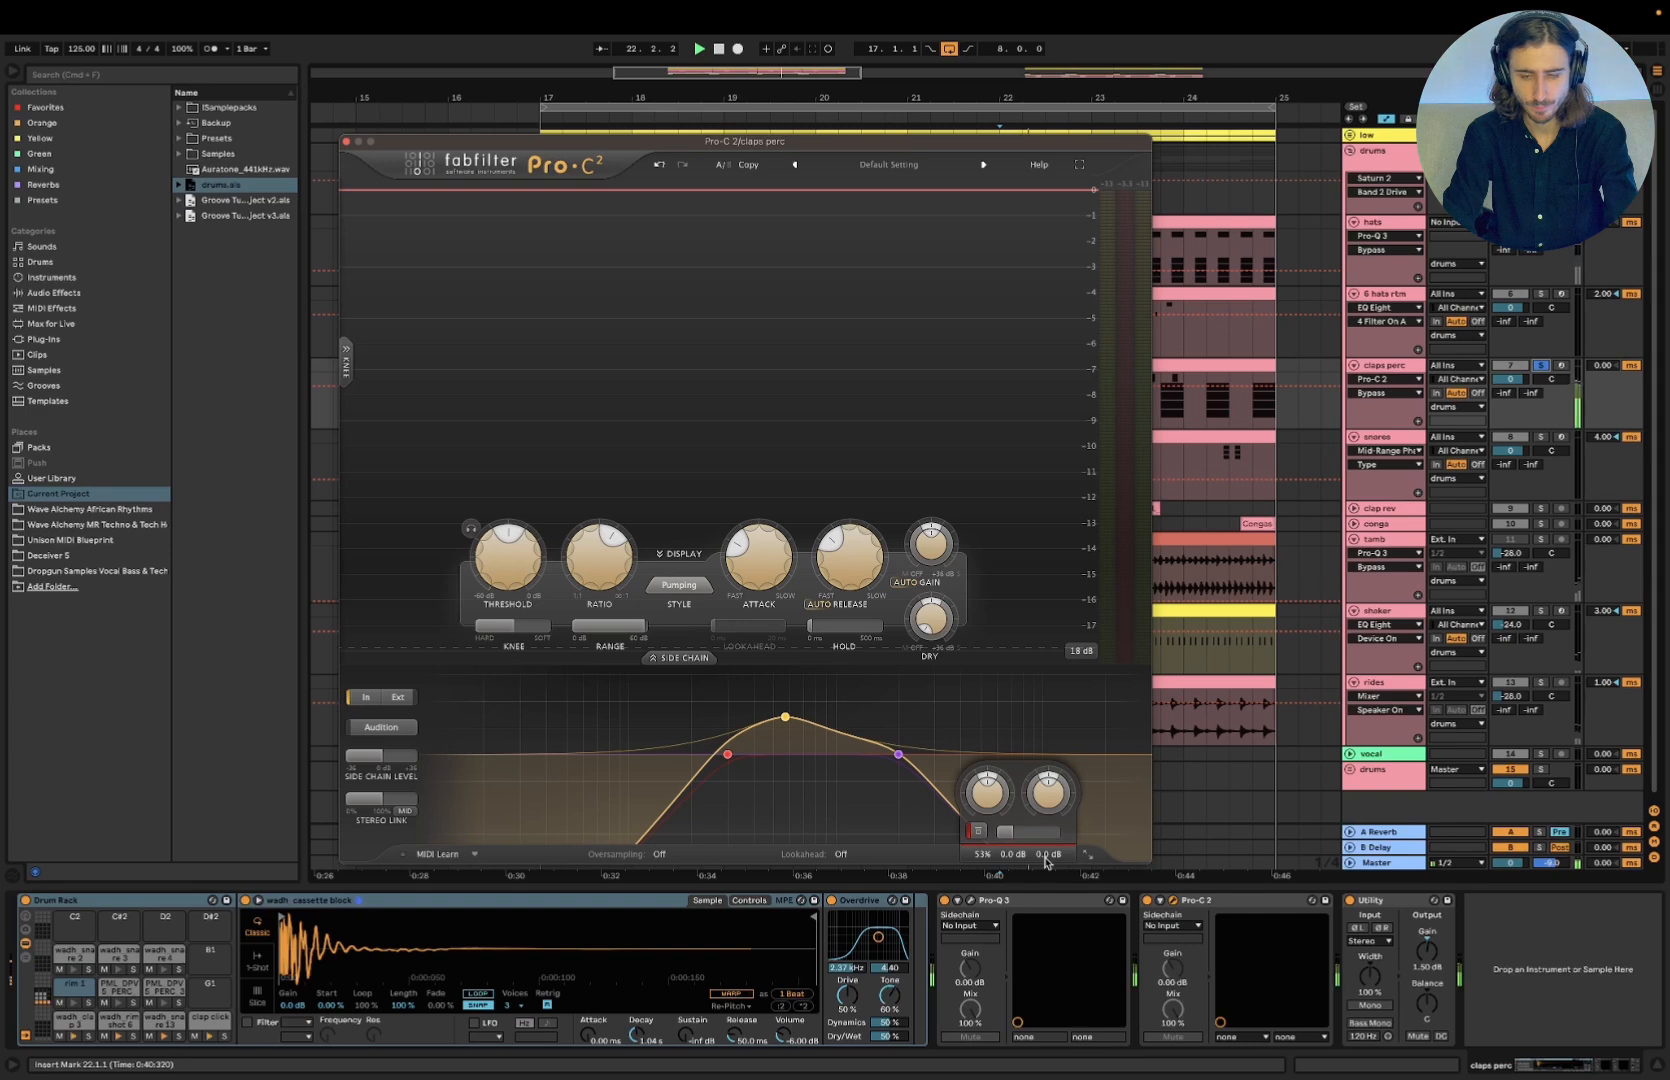
Set Realphones on the Master to the Cinelab Extra environment with Cubes speakers and move its window lower
click(1385, 866)
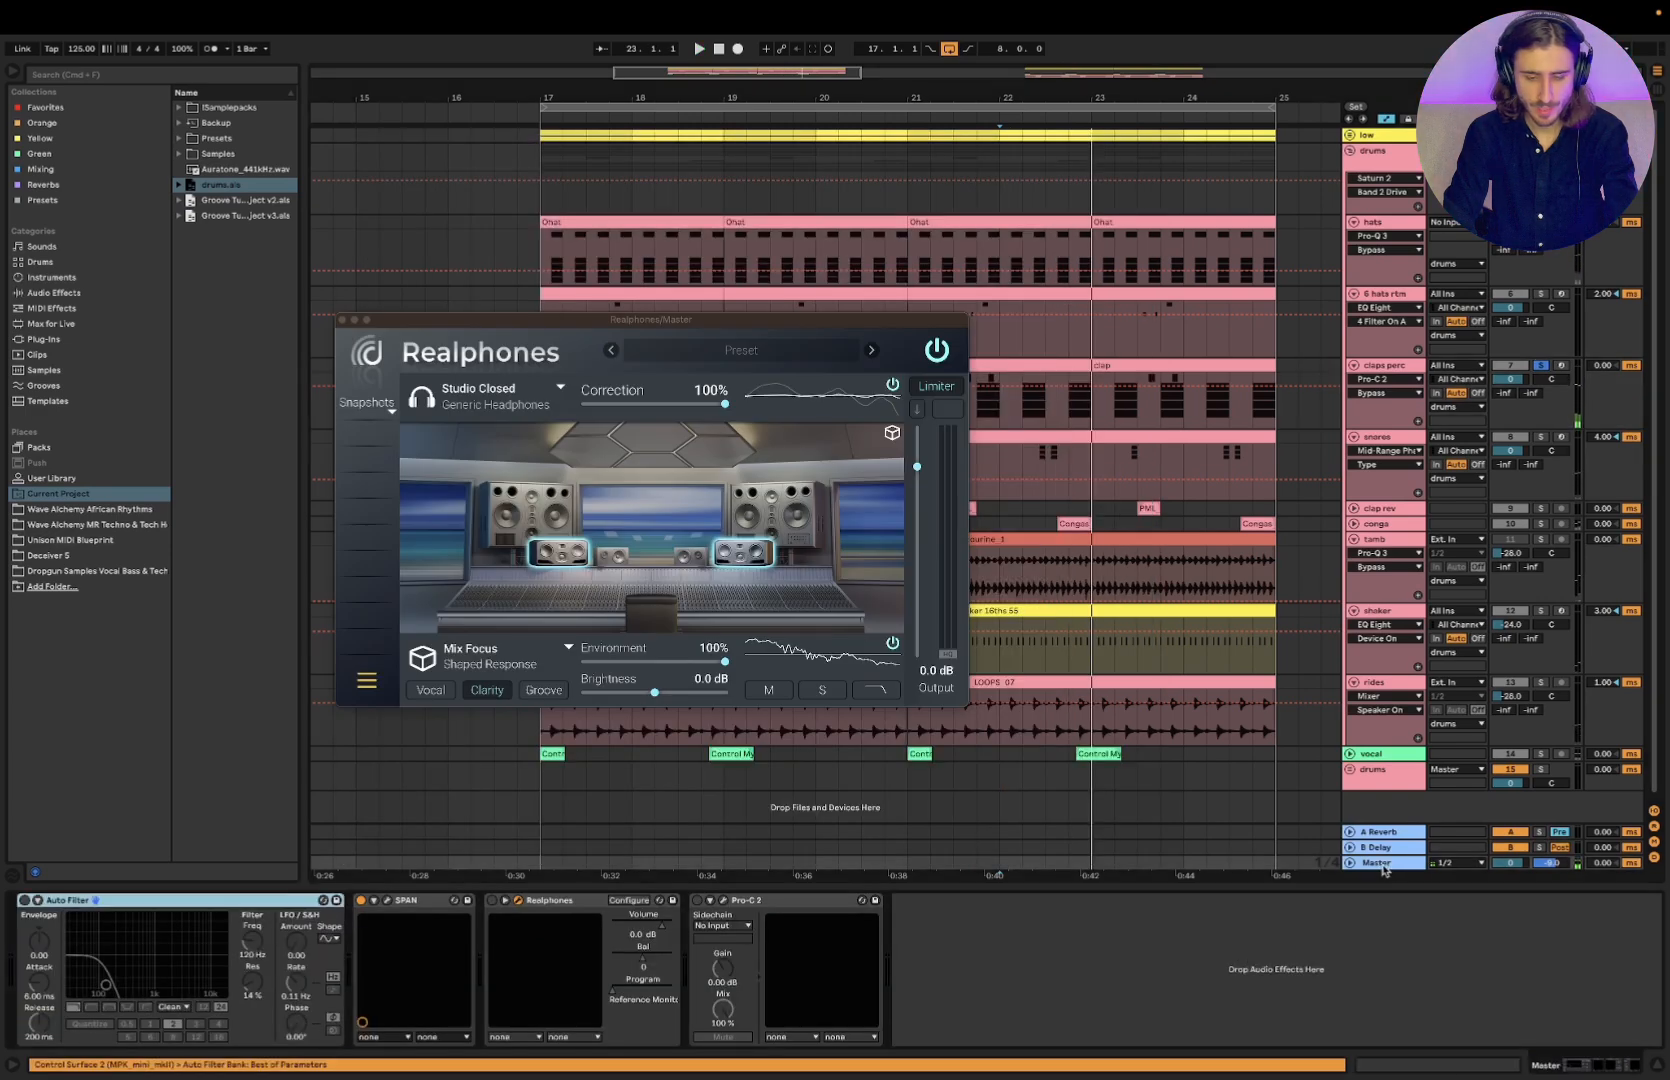
click(509, 659)
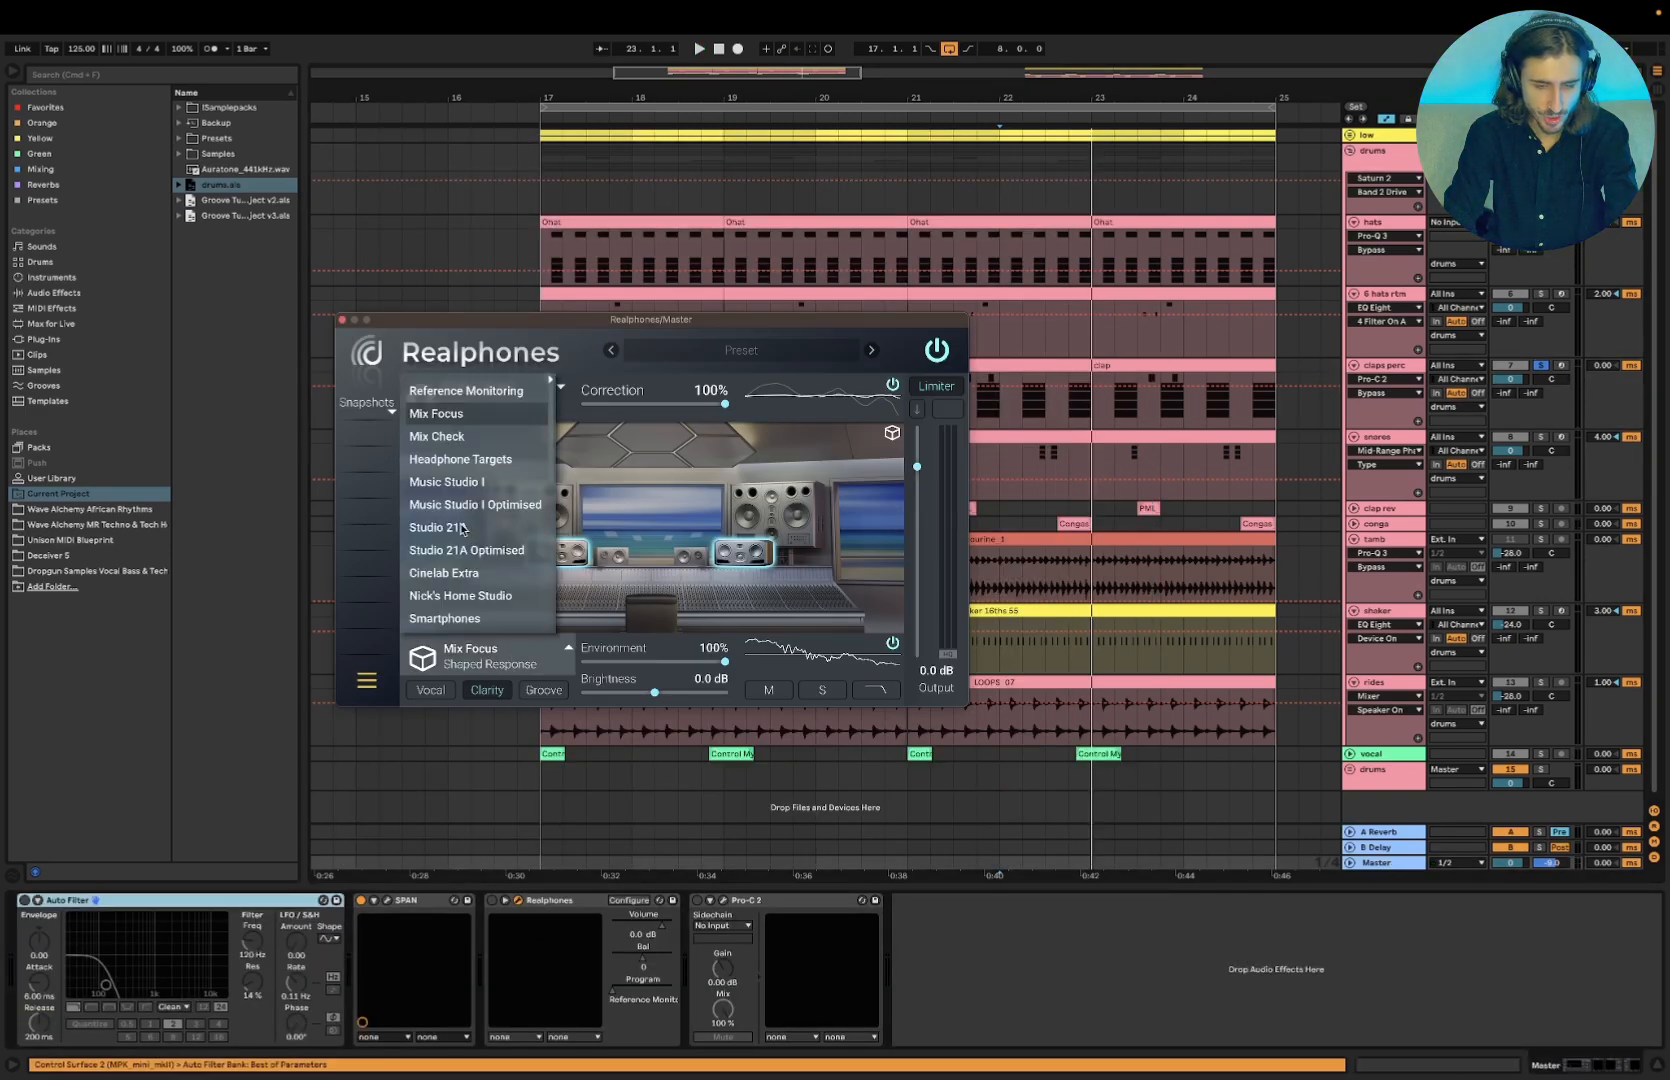
scroll(462, 530, down, 1)
click(448, 558)
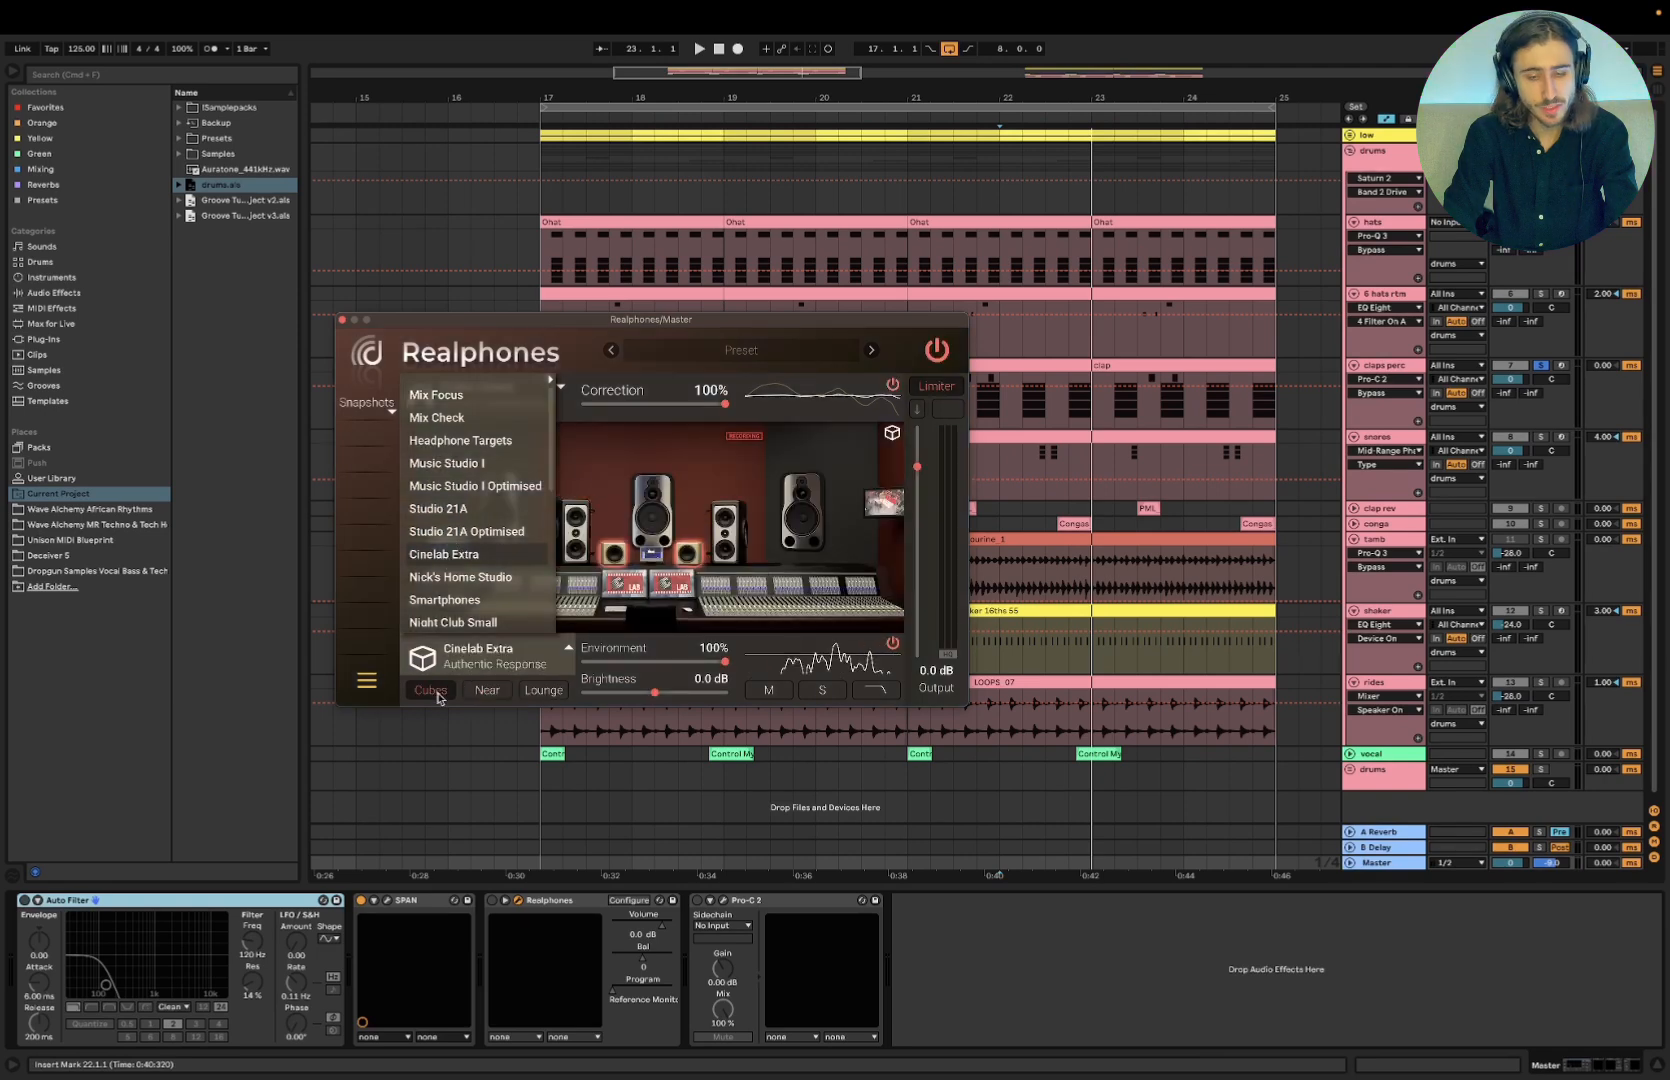
drag(651, 321, 725, 549)
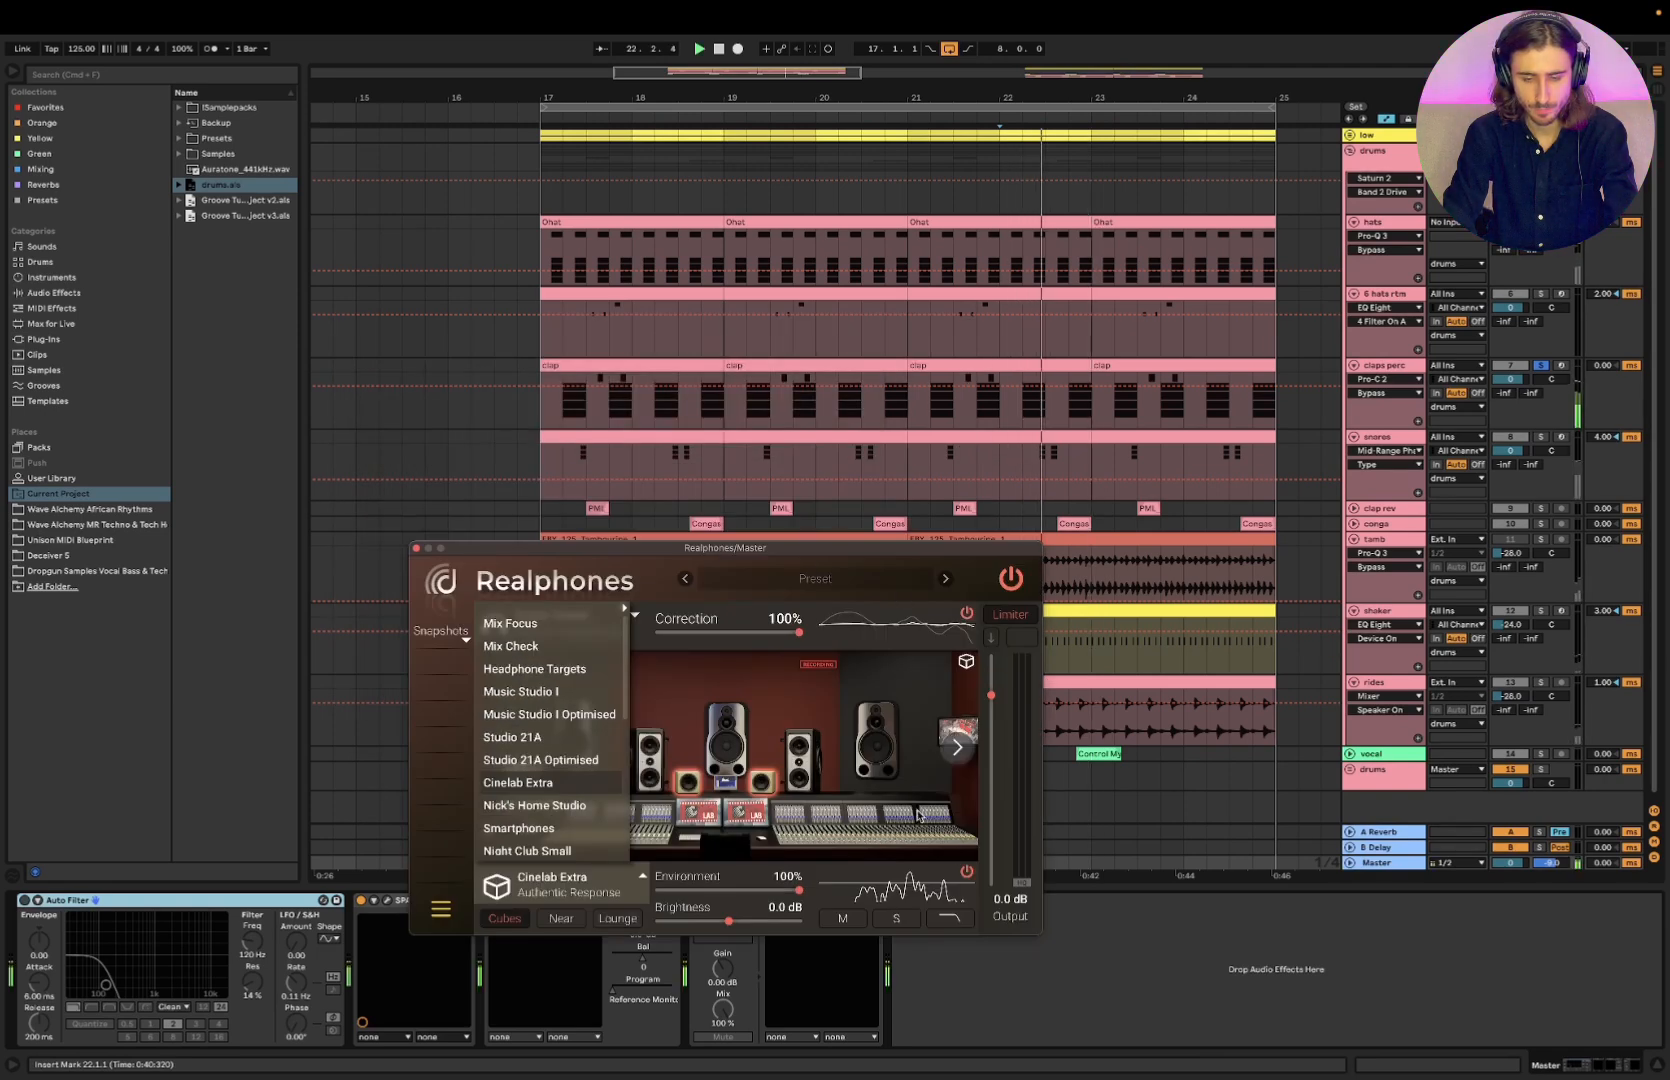
click(1061, 1043)
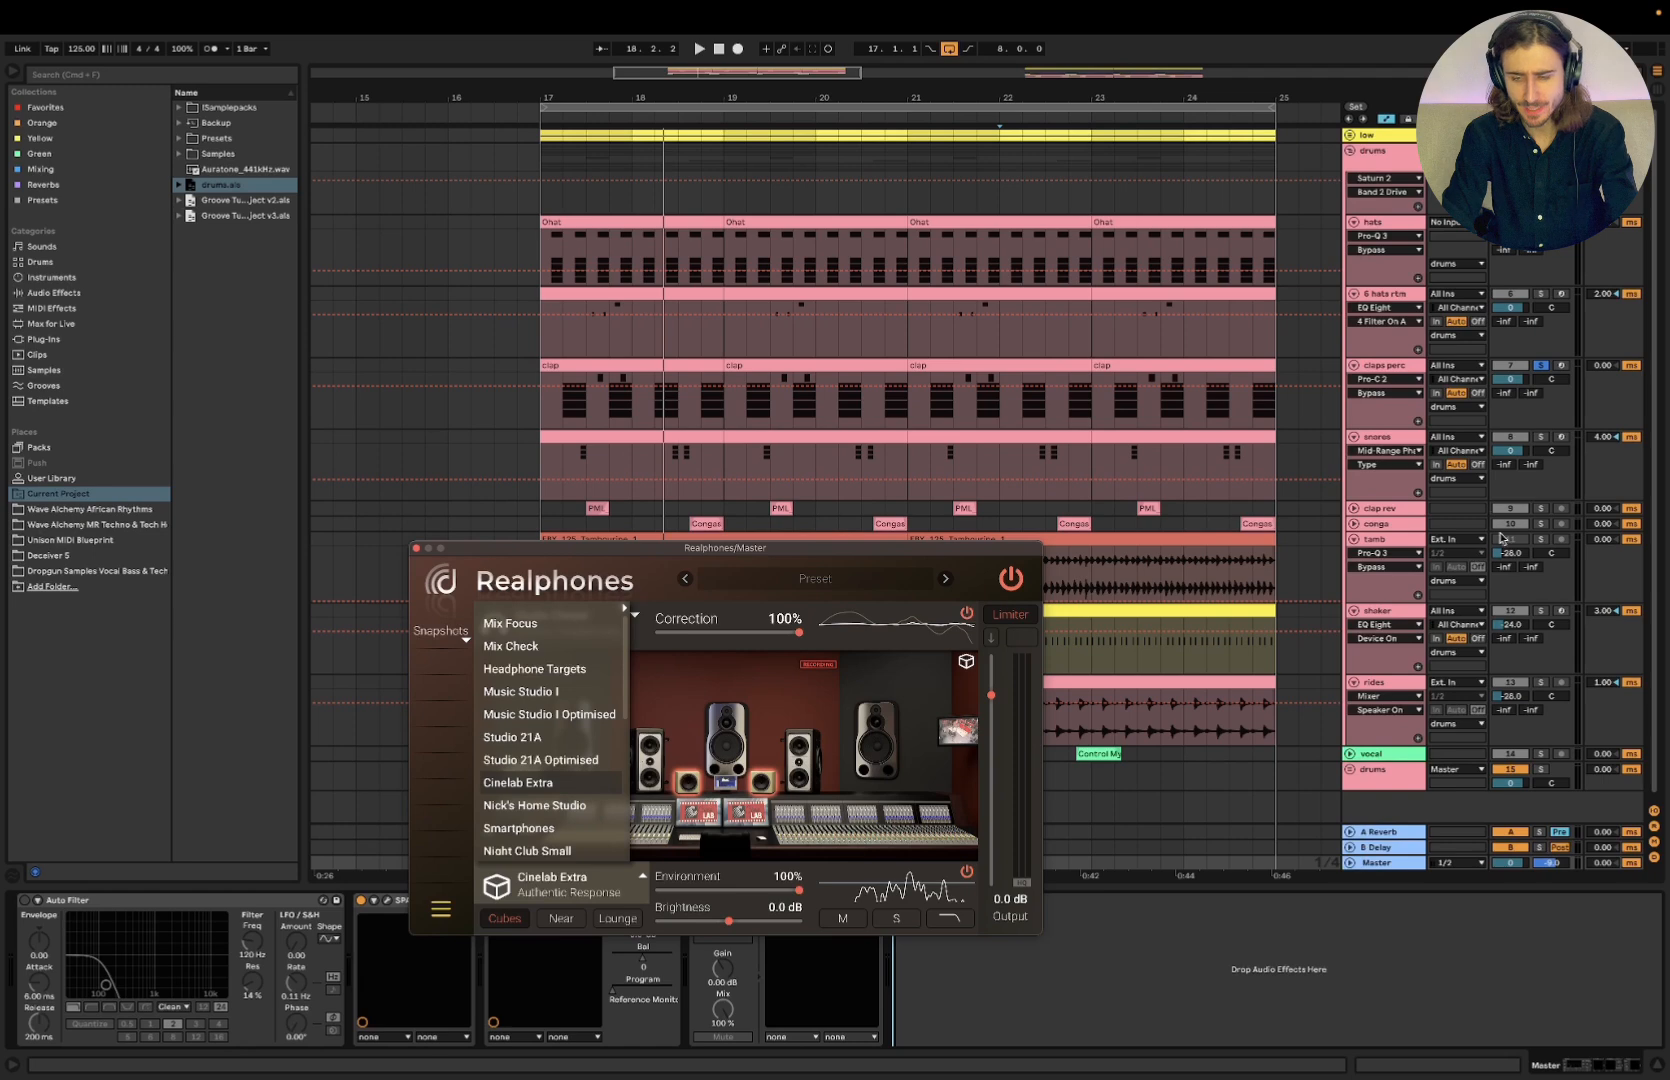
Raise Pro-C 2's Mix to 73% on claps perc and compare the compression bypassed and enabled
click(1388, 370)
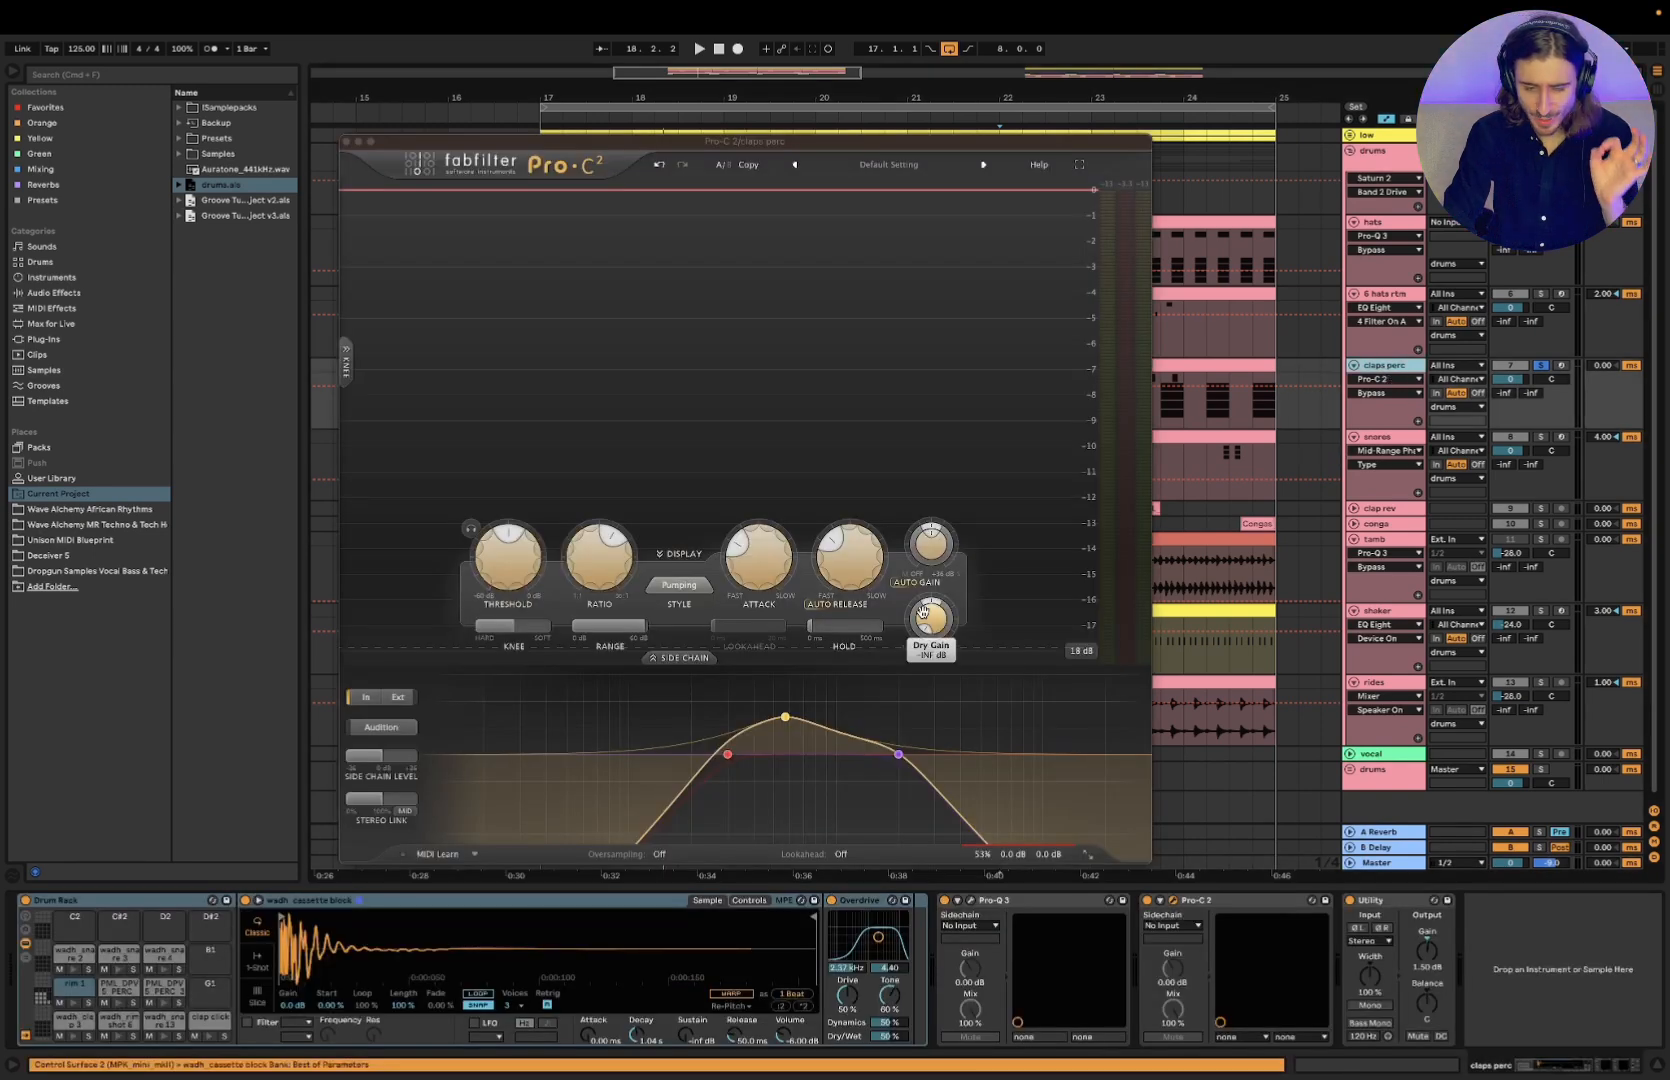
mouse_move(986, 836)
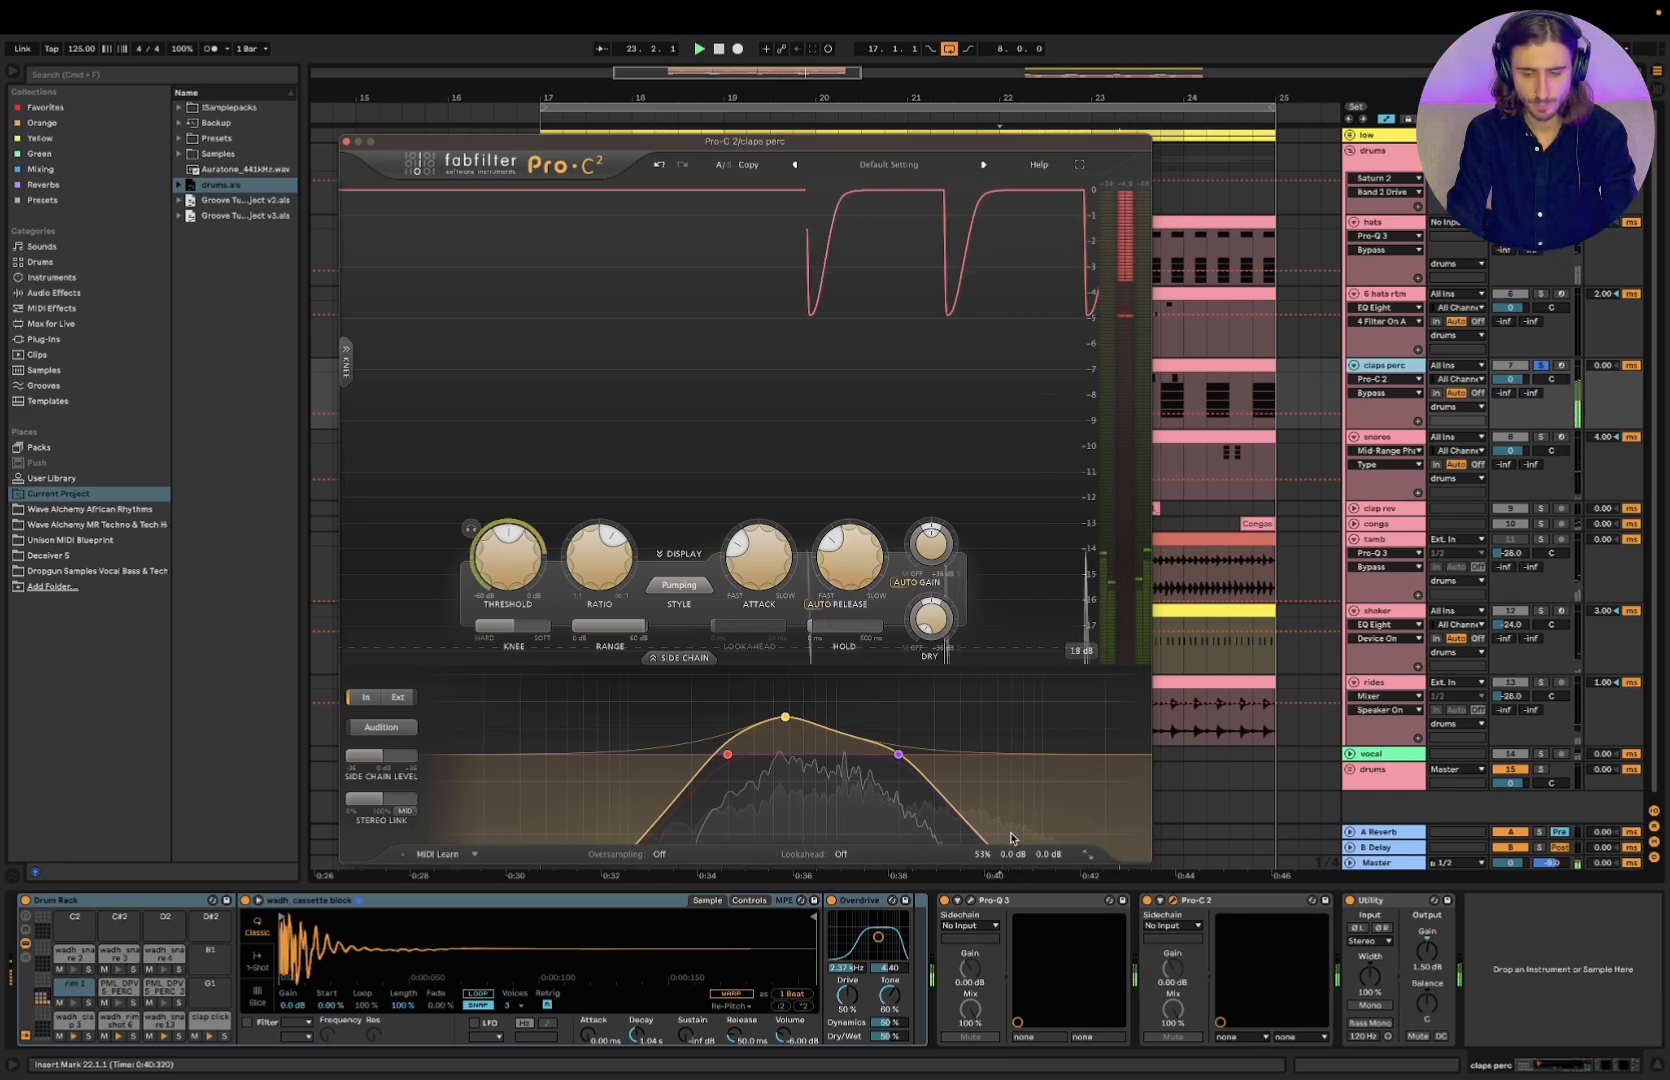
drag(1026, 834, 1044, 839)
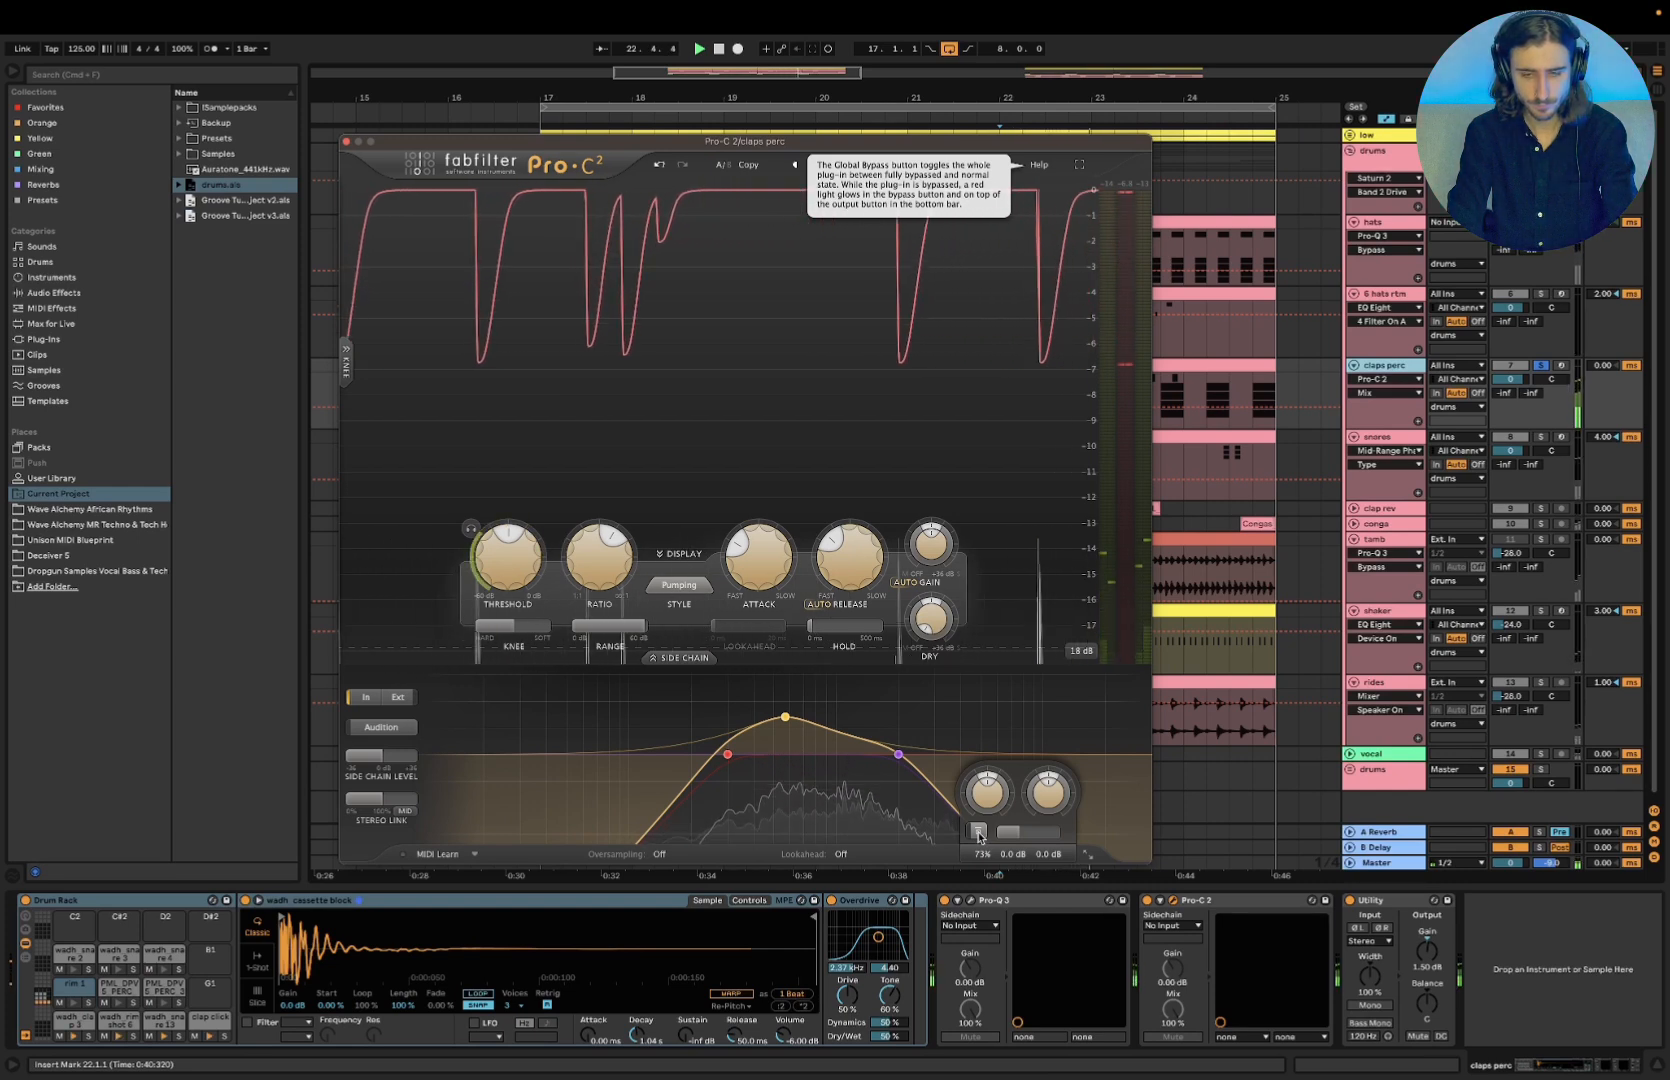
click(978, 833)
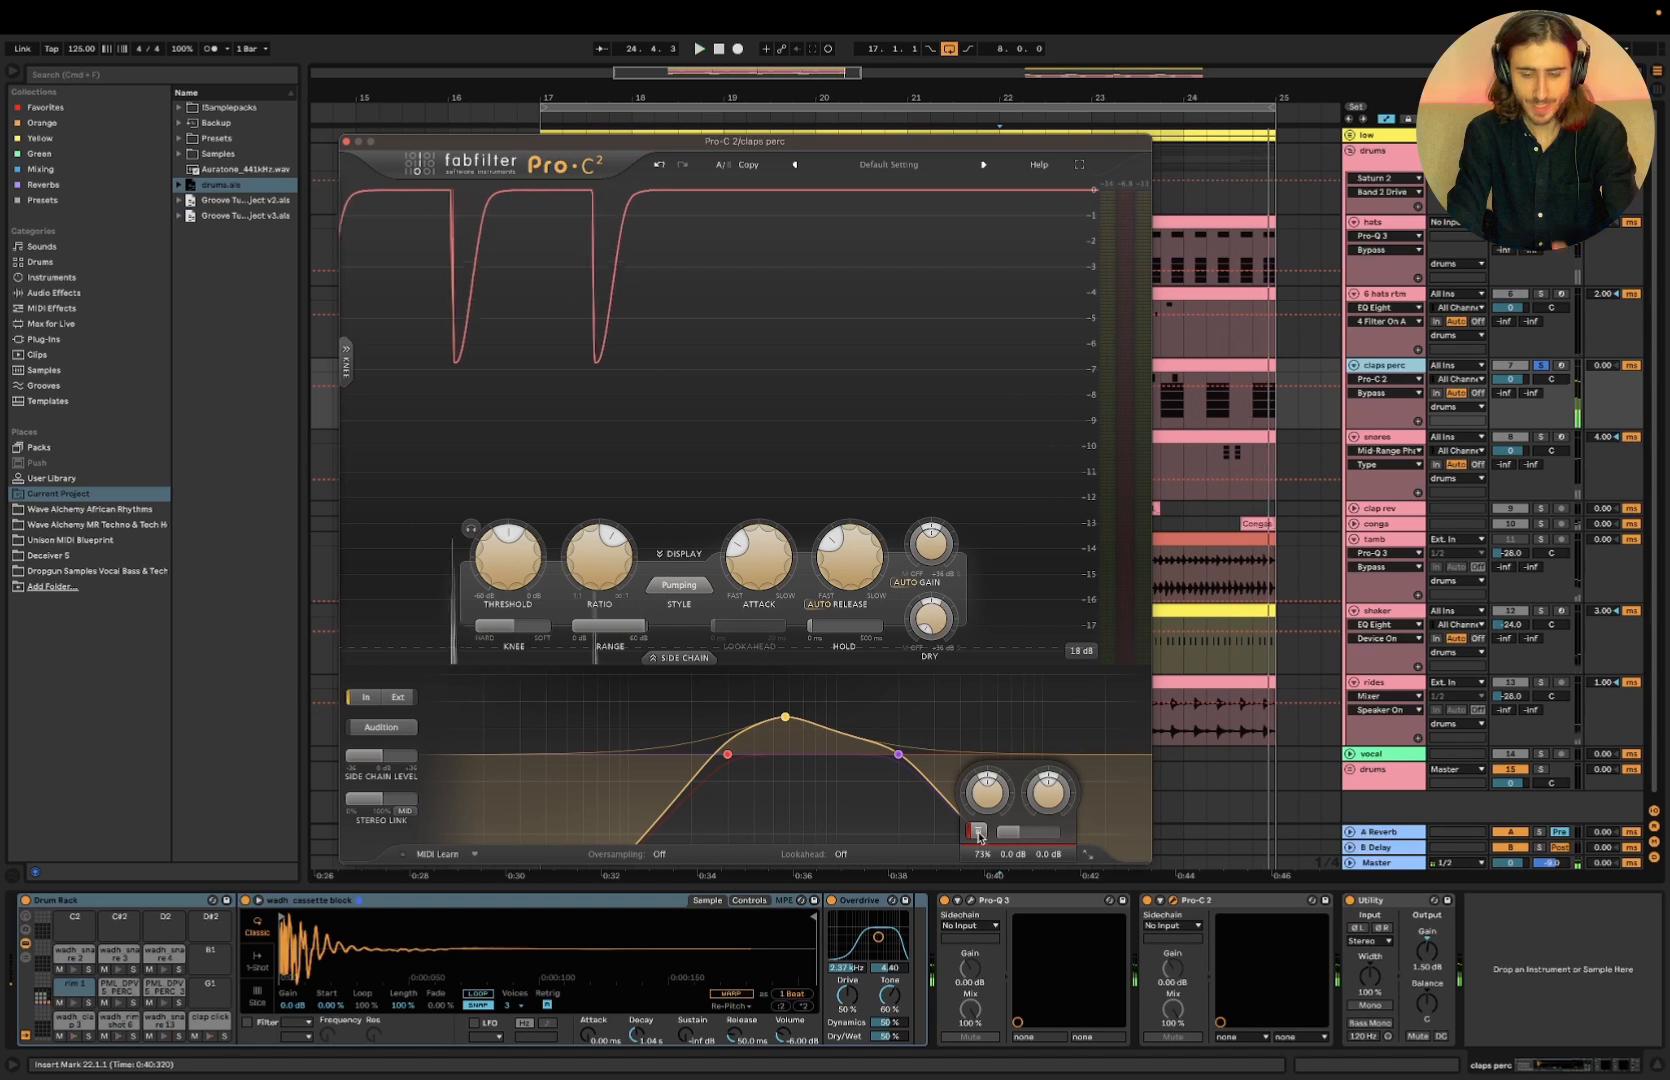
click(978, 833)
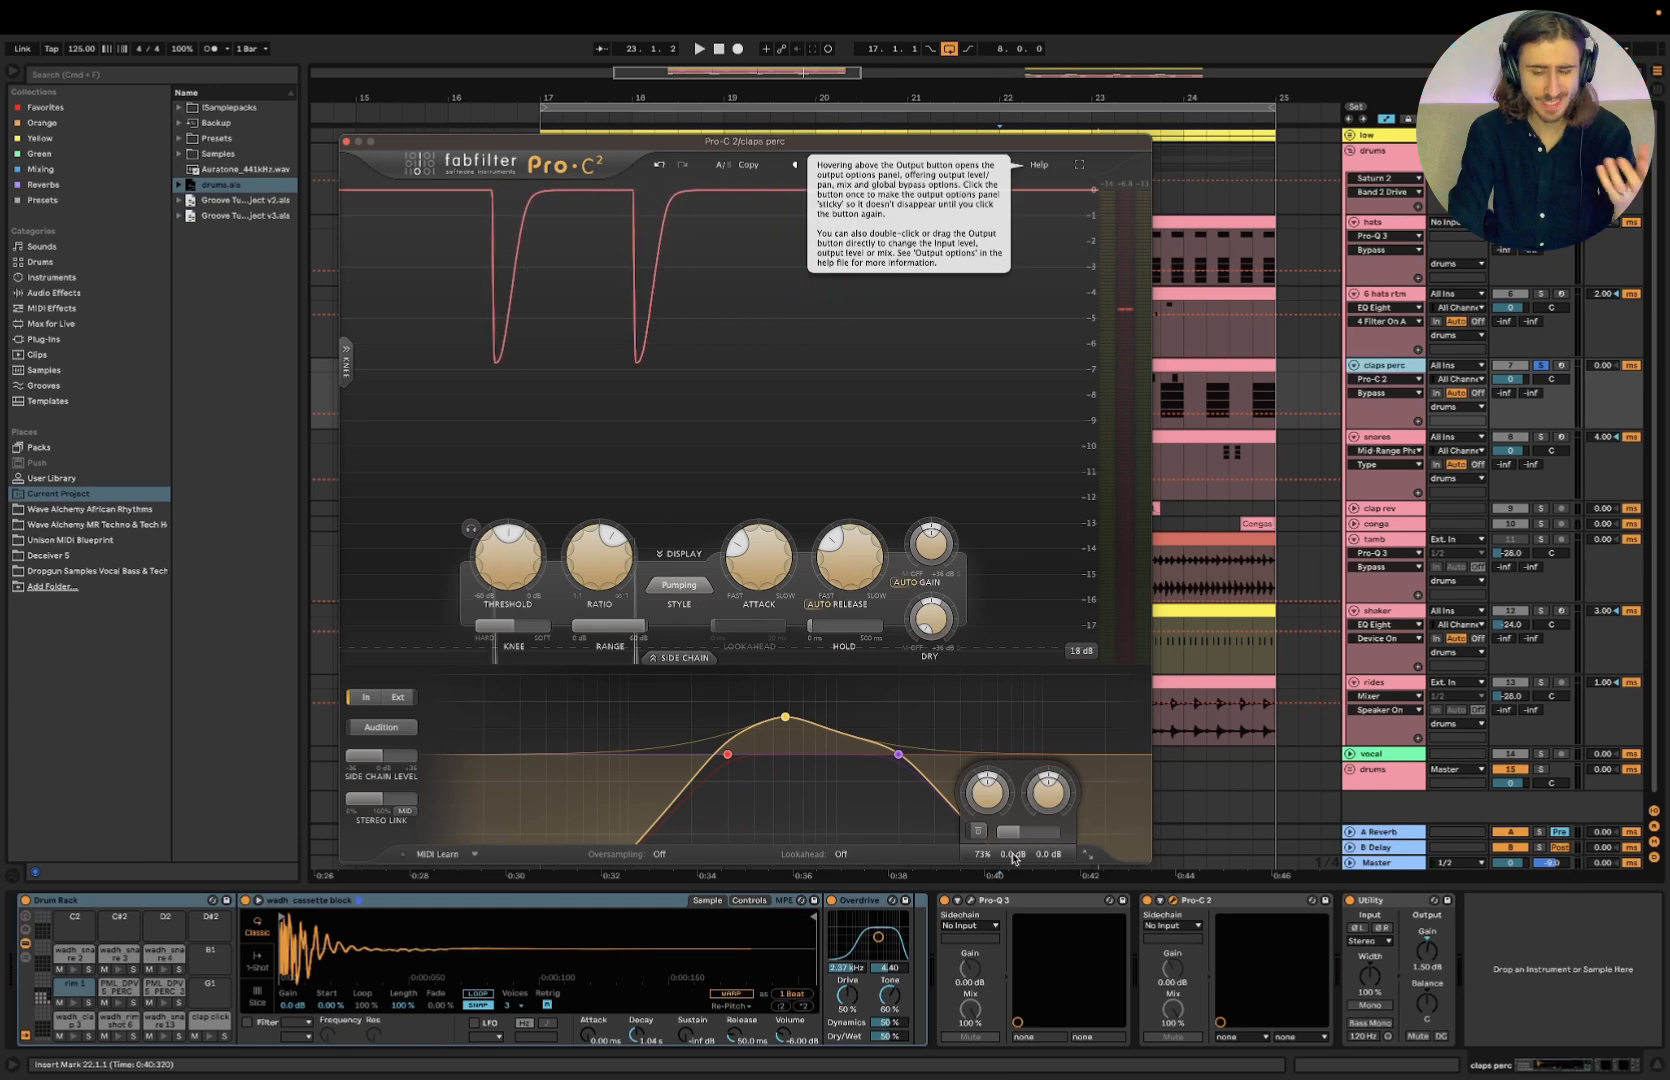
Compare the claps compression with Pro-C 2's side-chain EQ bell lowered to about 0 dB and raised again
mouse_move(783, 720)
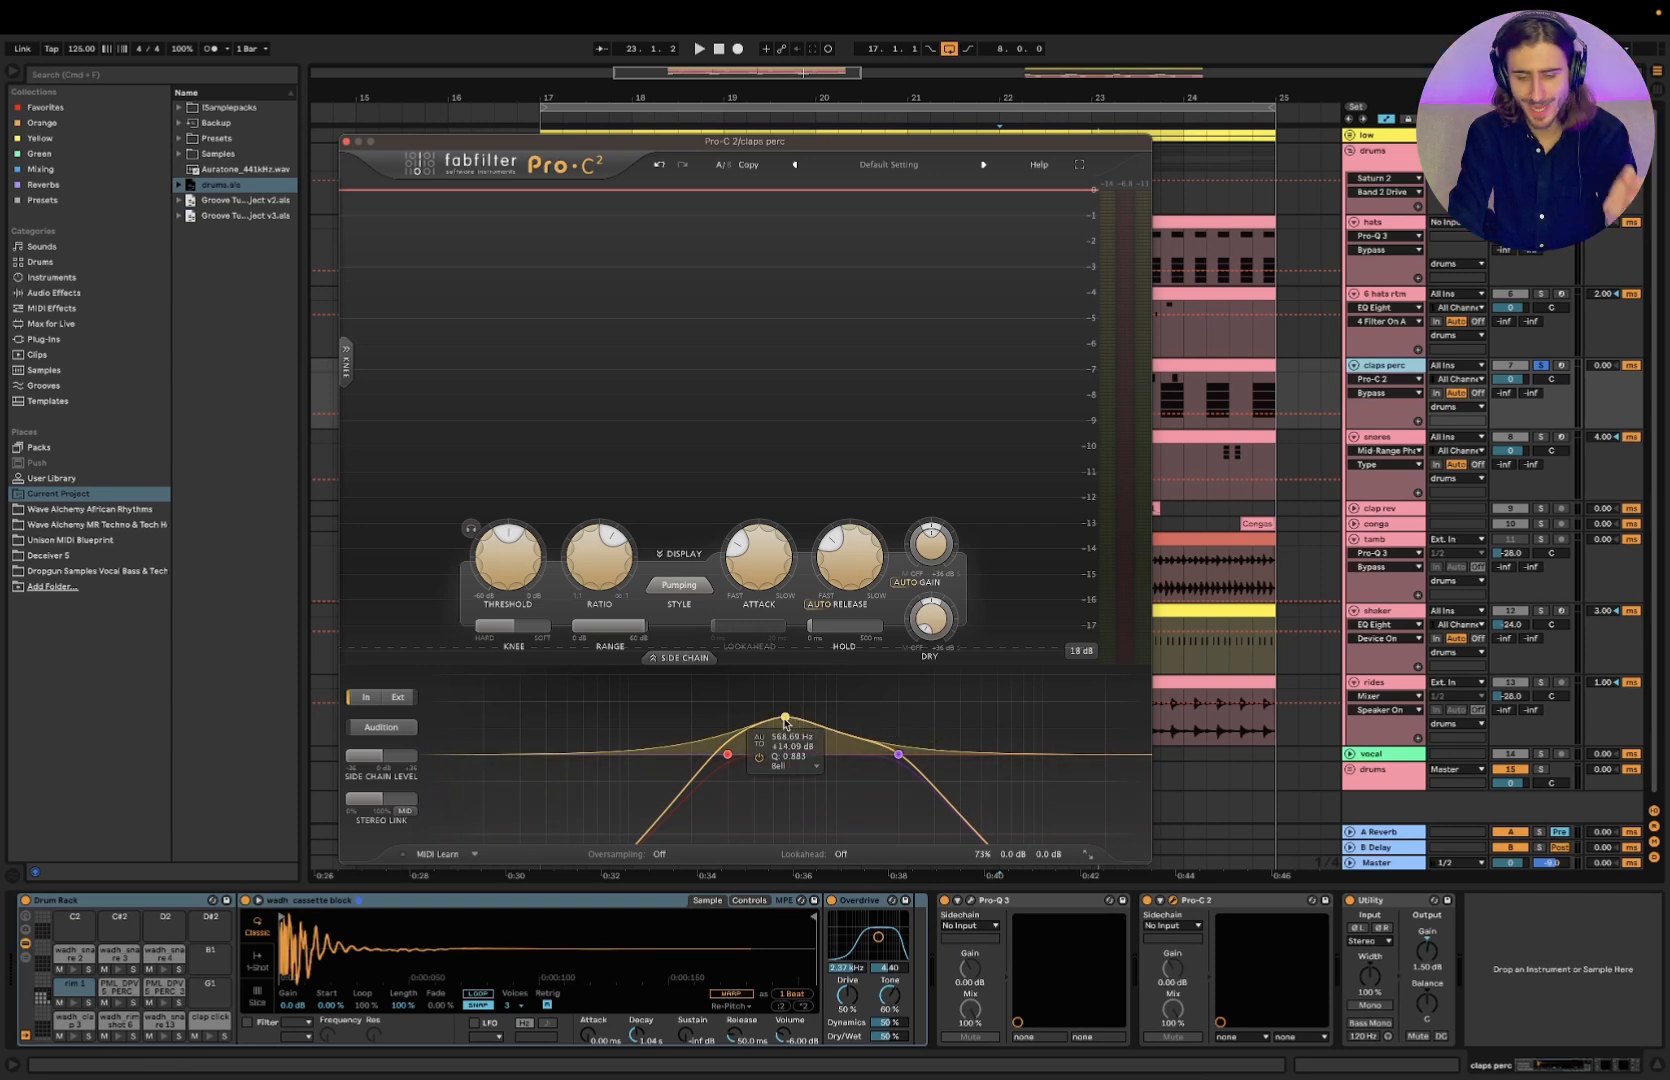
drag(786, 720, 787, 758)
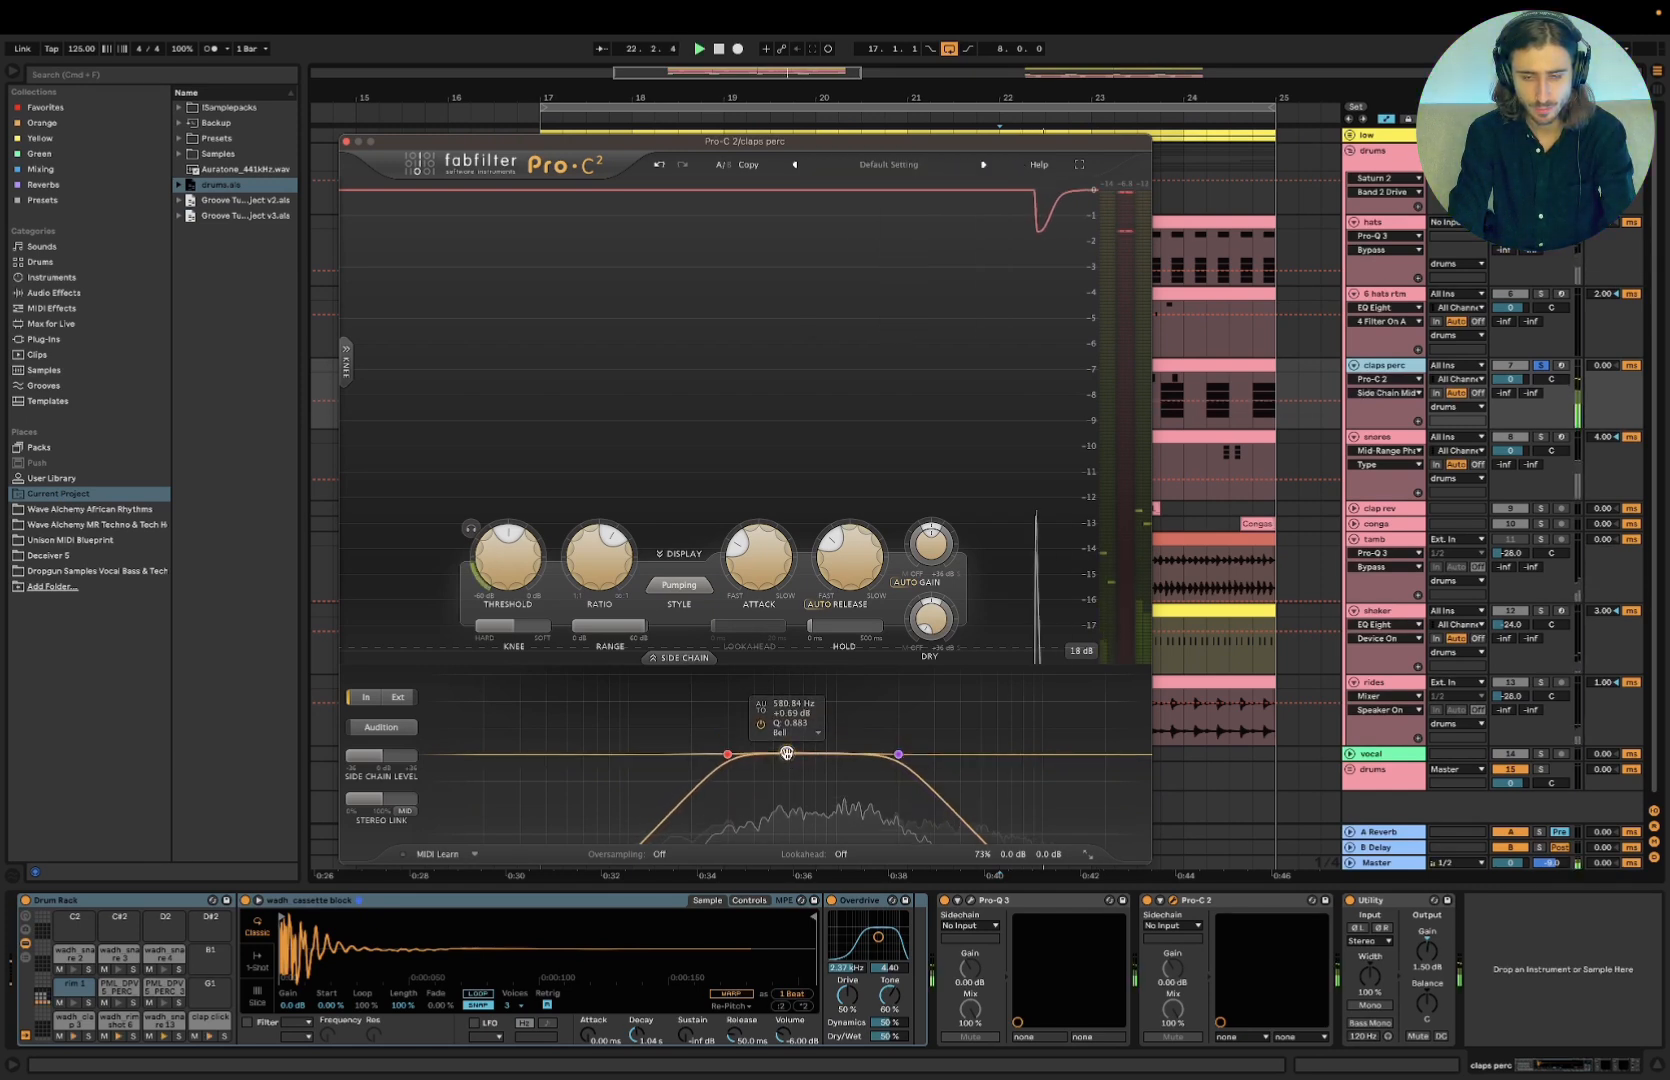
mouse_move(786, 753)
mouse_down()
mouse_move(792, 721)
mouse_move(775, 721)
mouse_move(790, 722)
mouse_up()
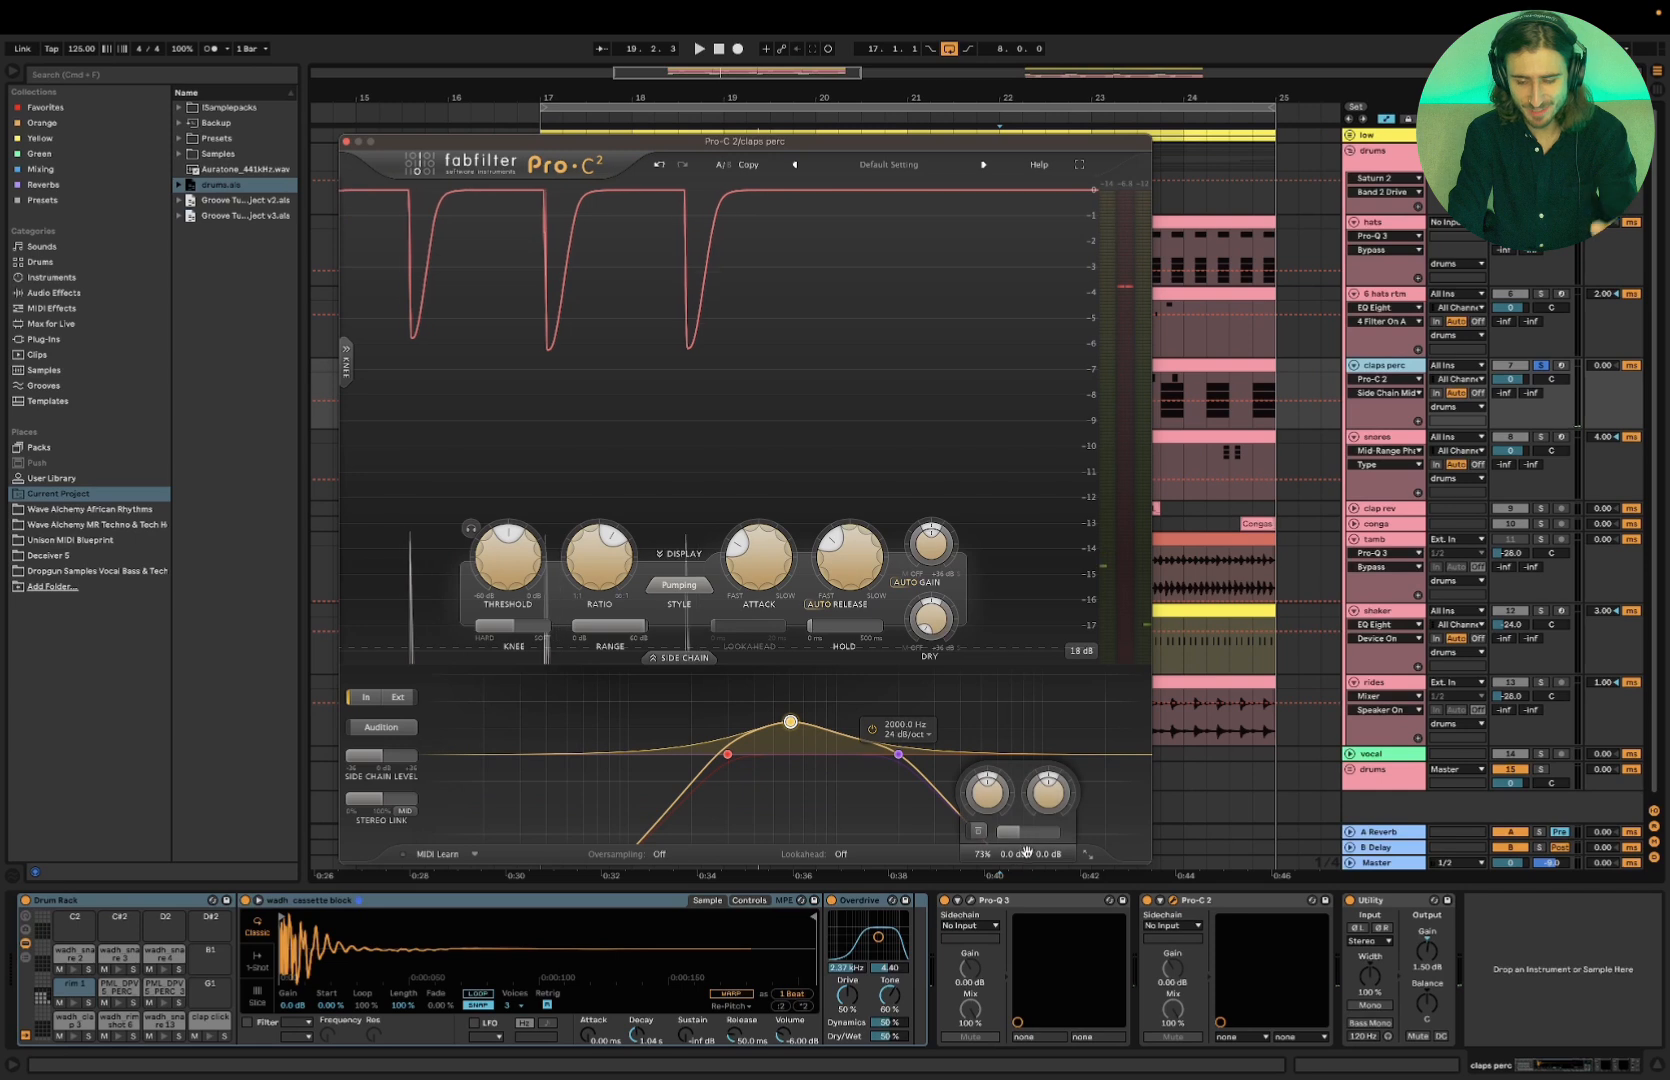
Lower Pro-C 2's Mix on the claps perc track to 50% while listening to the loop
double_click(1026, 833)
text(35)
key(Return)
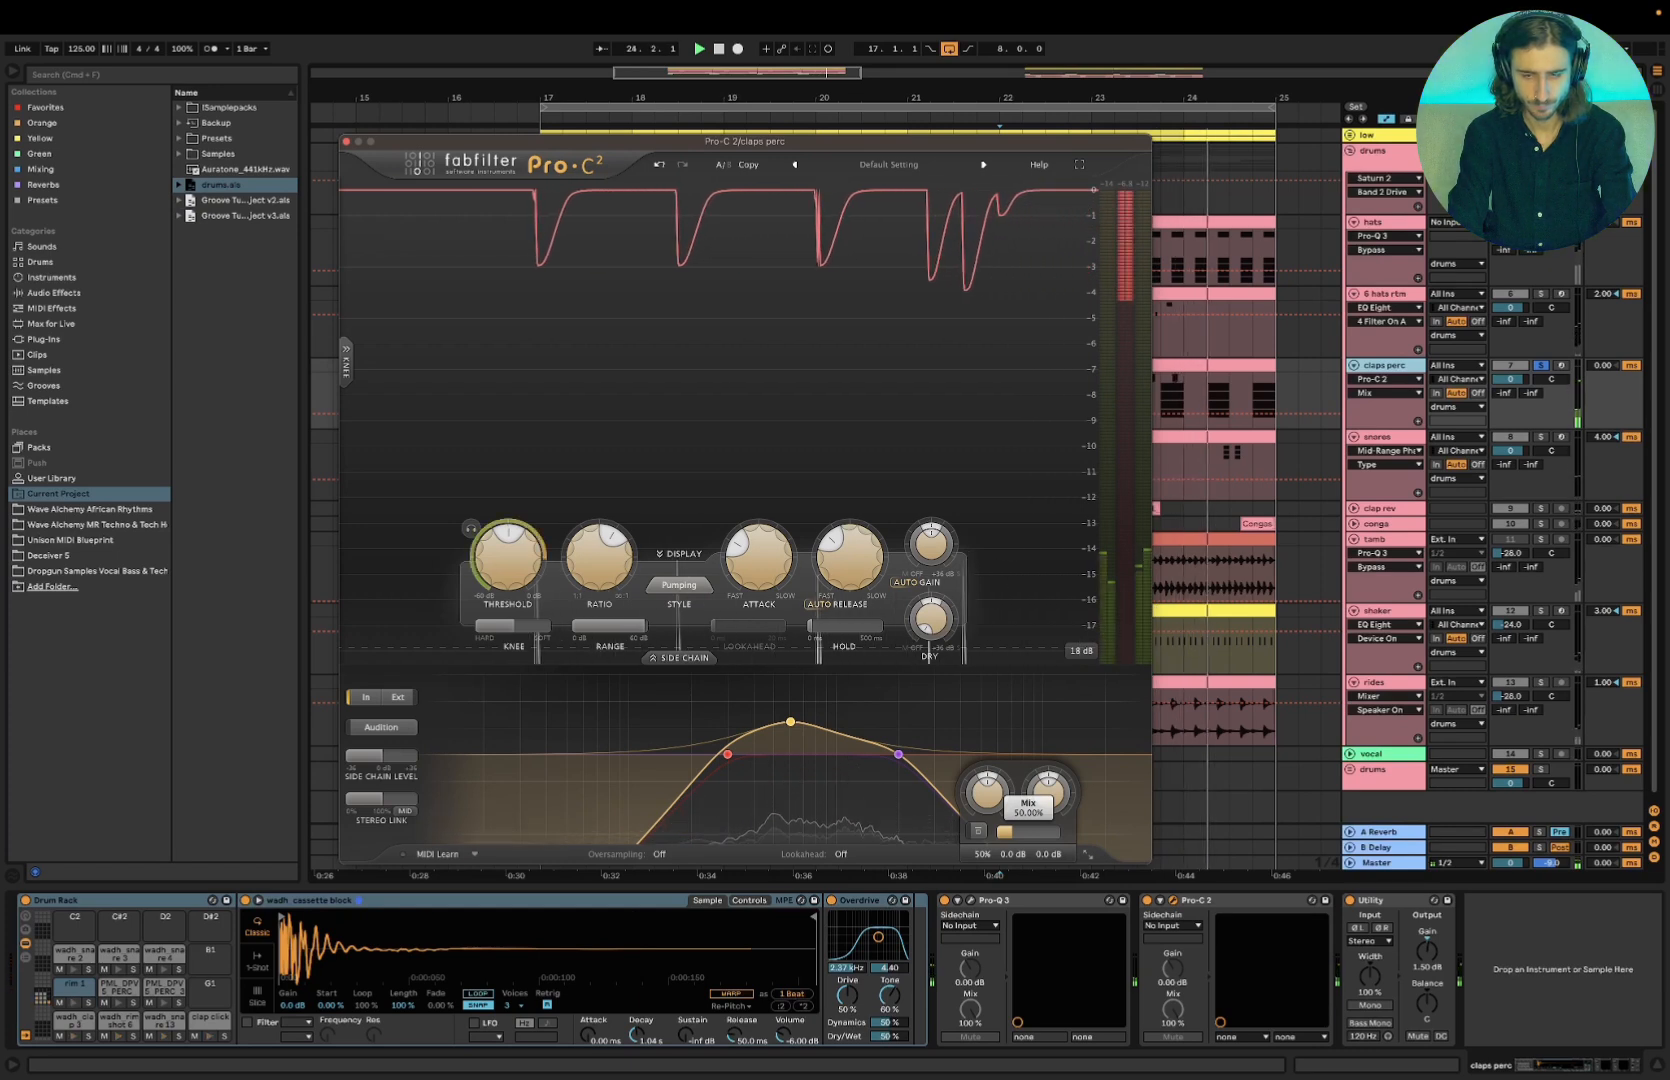
key(space)
Audition Pro-C 2's Mix at 65% on claps perc and bring it back to 50%
double_click(1026, 833)
text(65)
key(Return)
key(space)
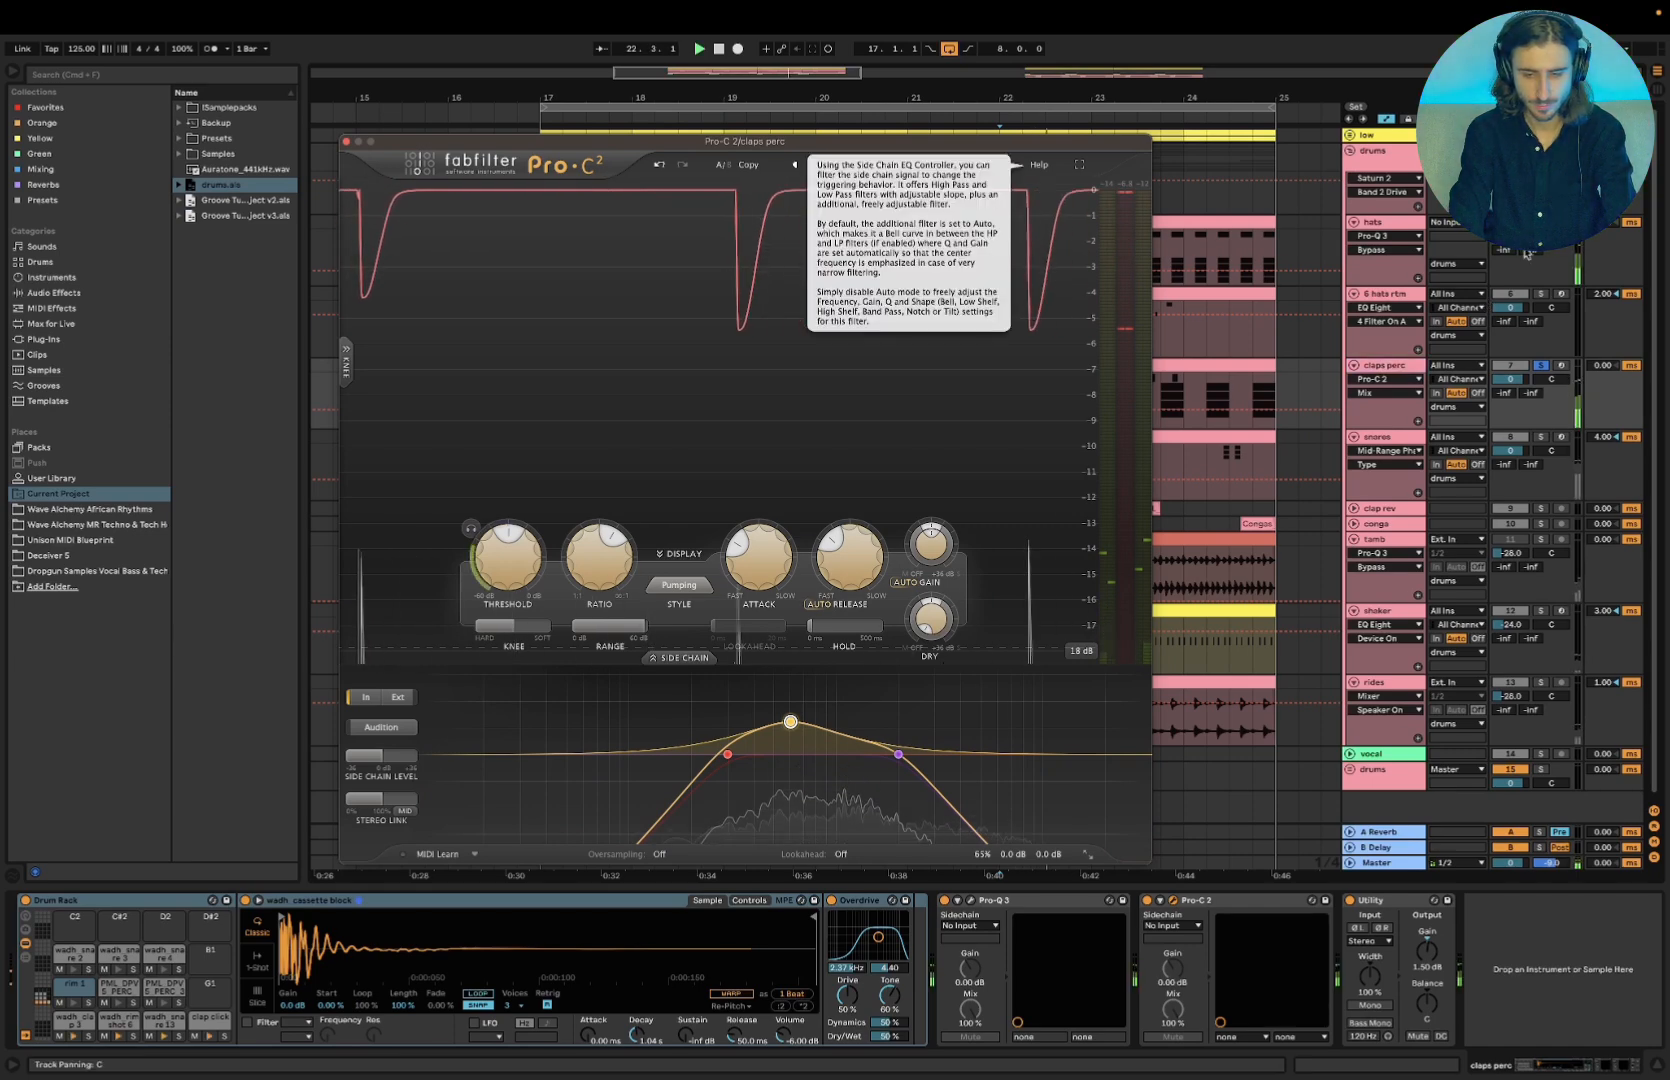
mouse_move(1030, 838)
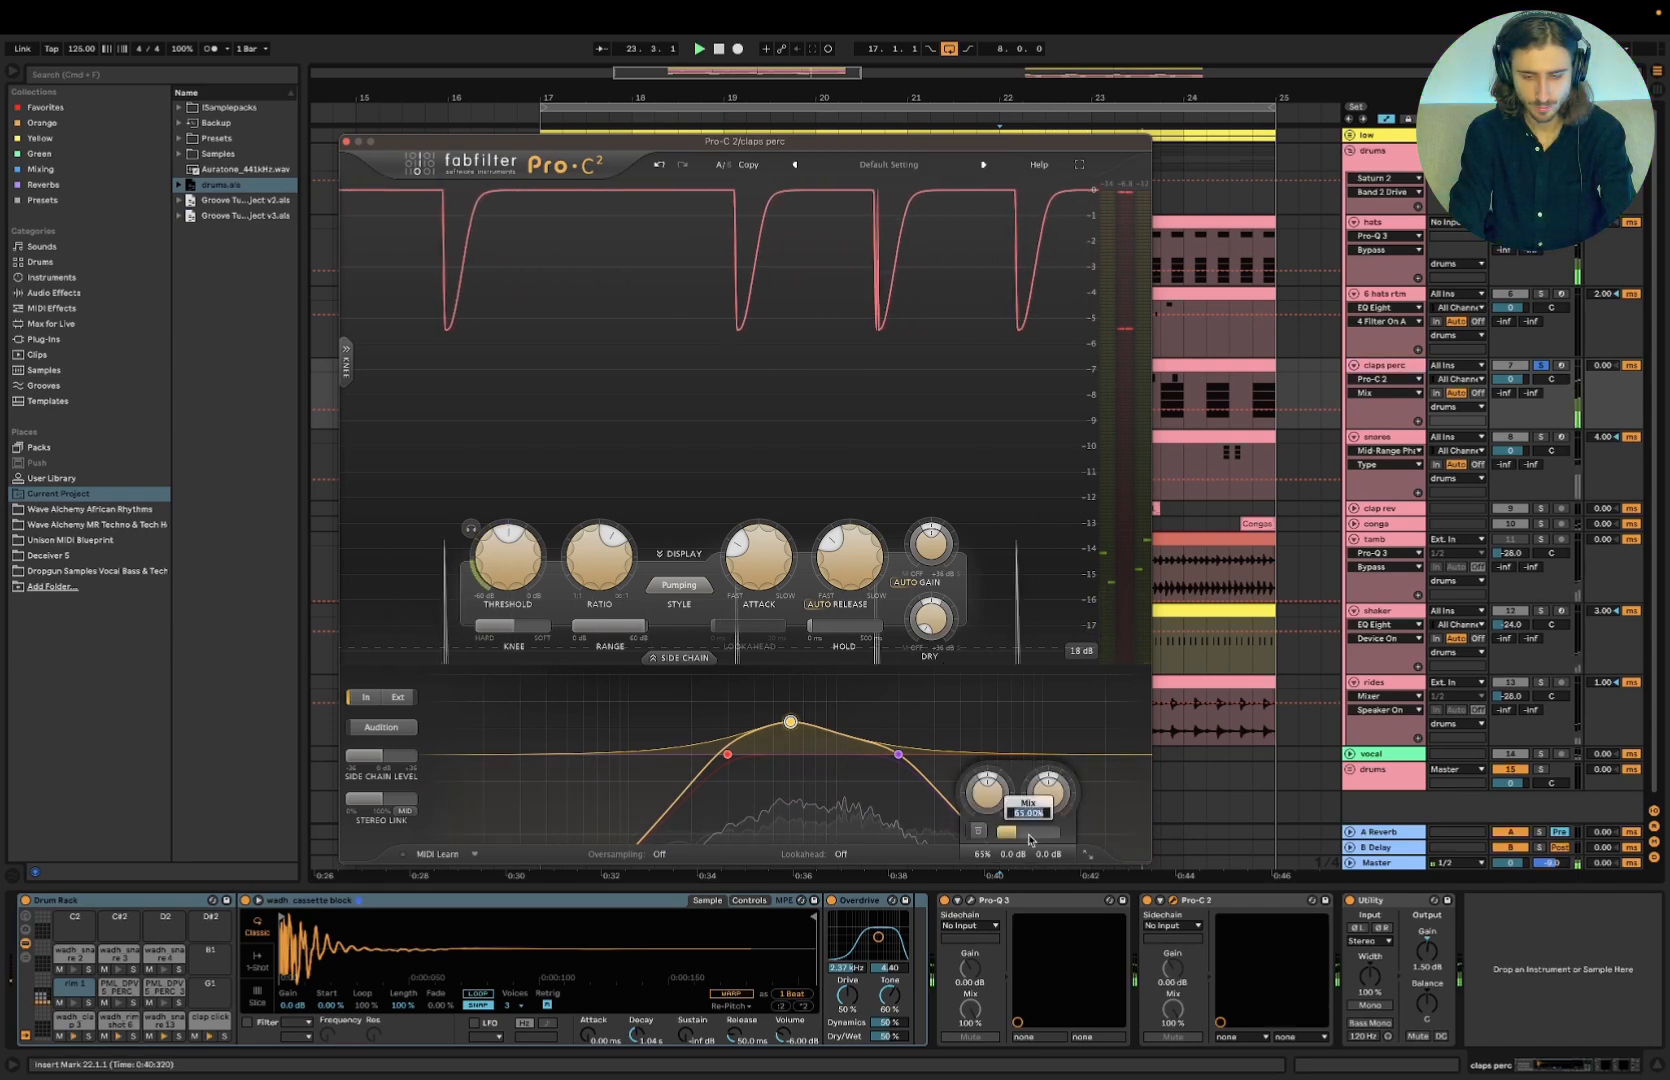
drag(1030, 836, 1025, 836)
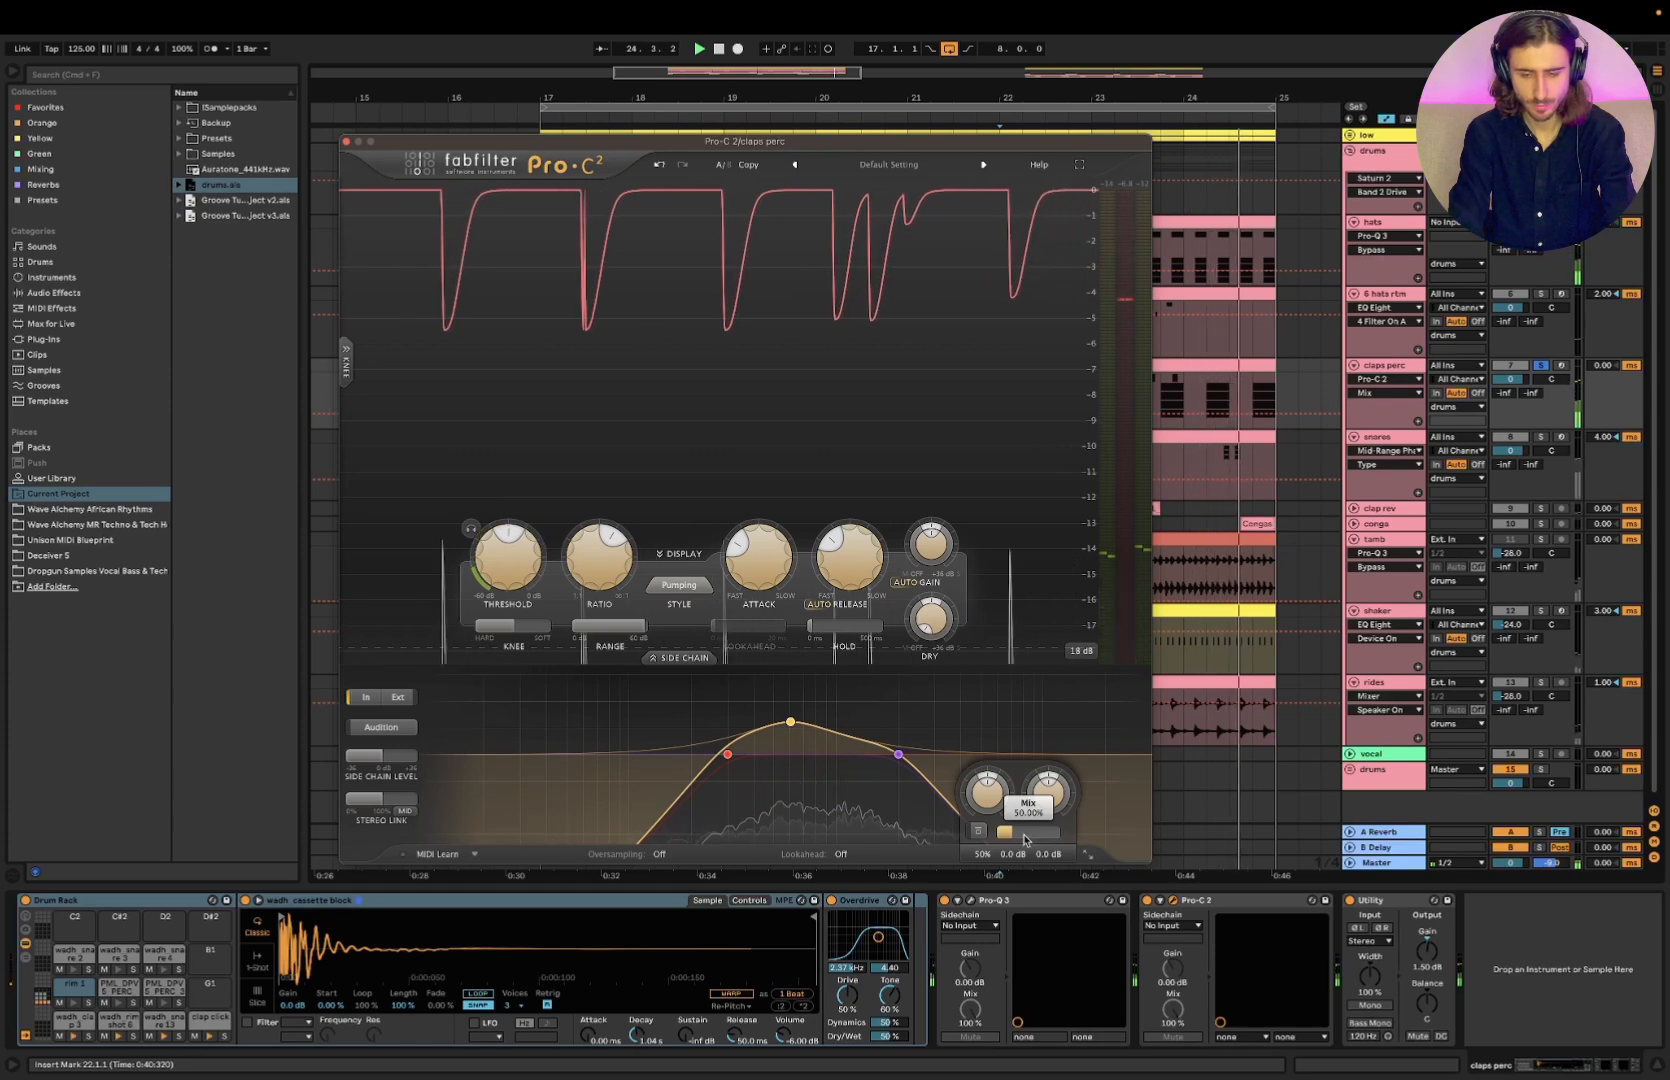
Set Pro-C 2's Mix on claps perc to 65% and compare the loop with the plug-in enabled and bypassed
text(65)
key(Return)
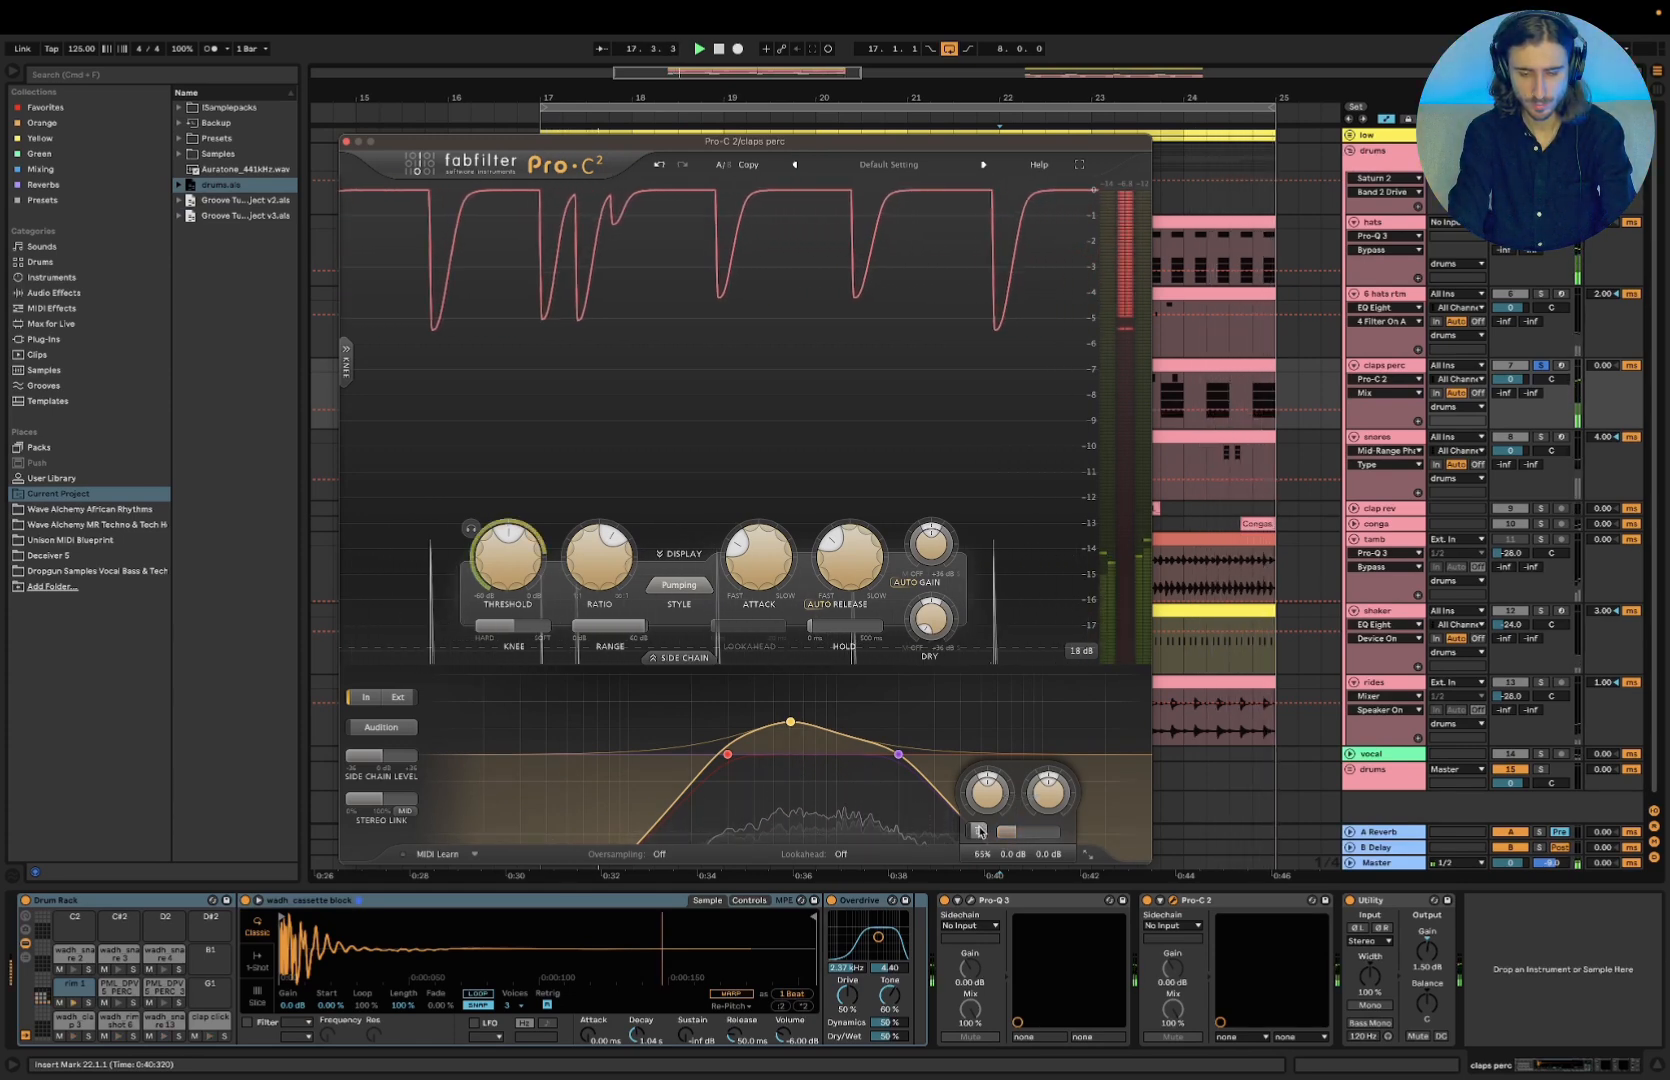
click(978, 832)
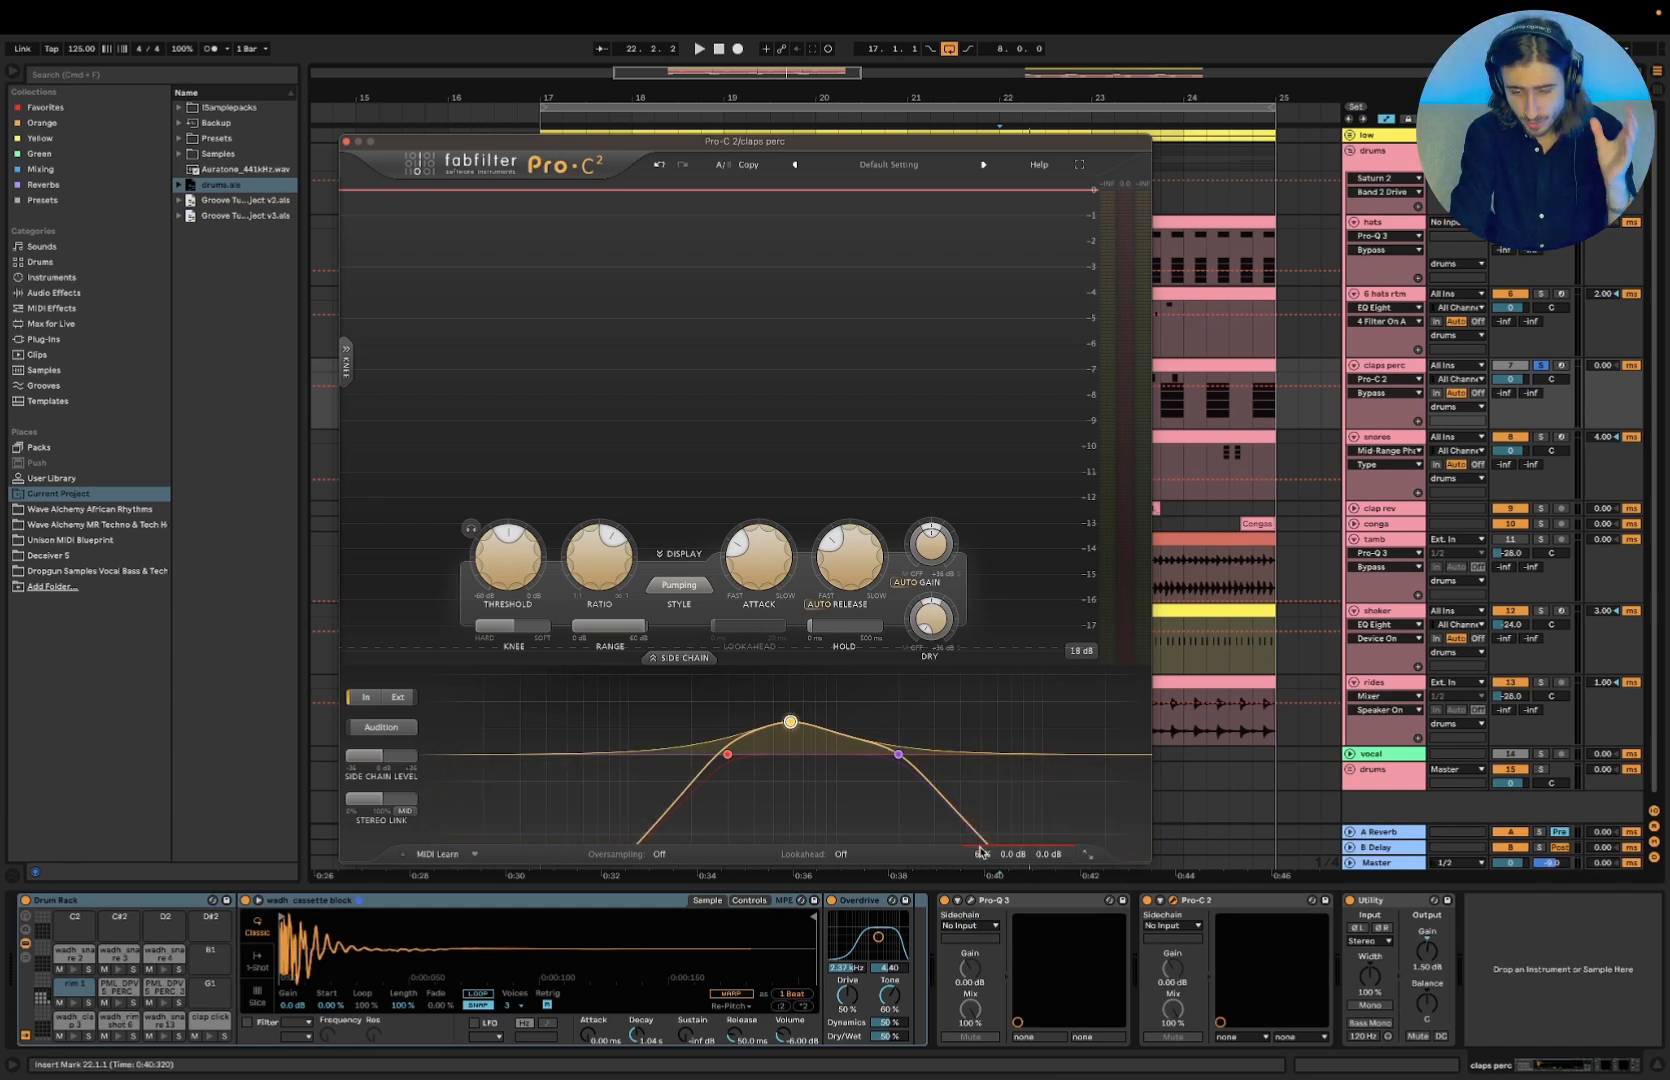
mouse_move(1068, 810)
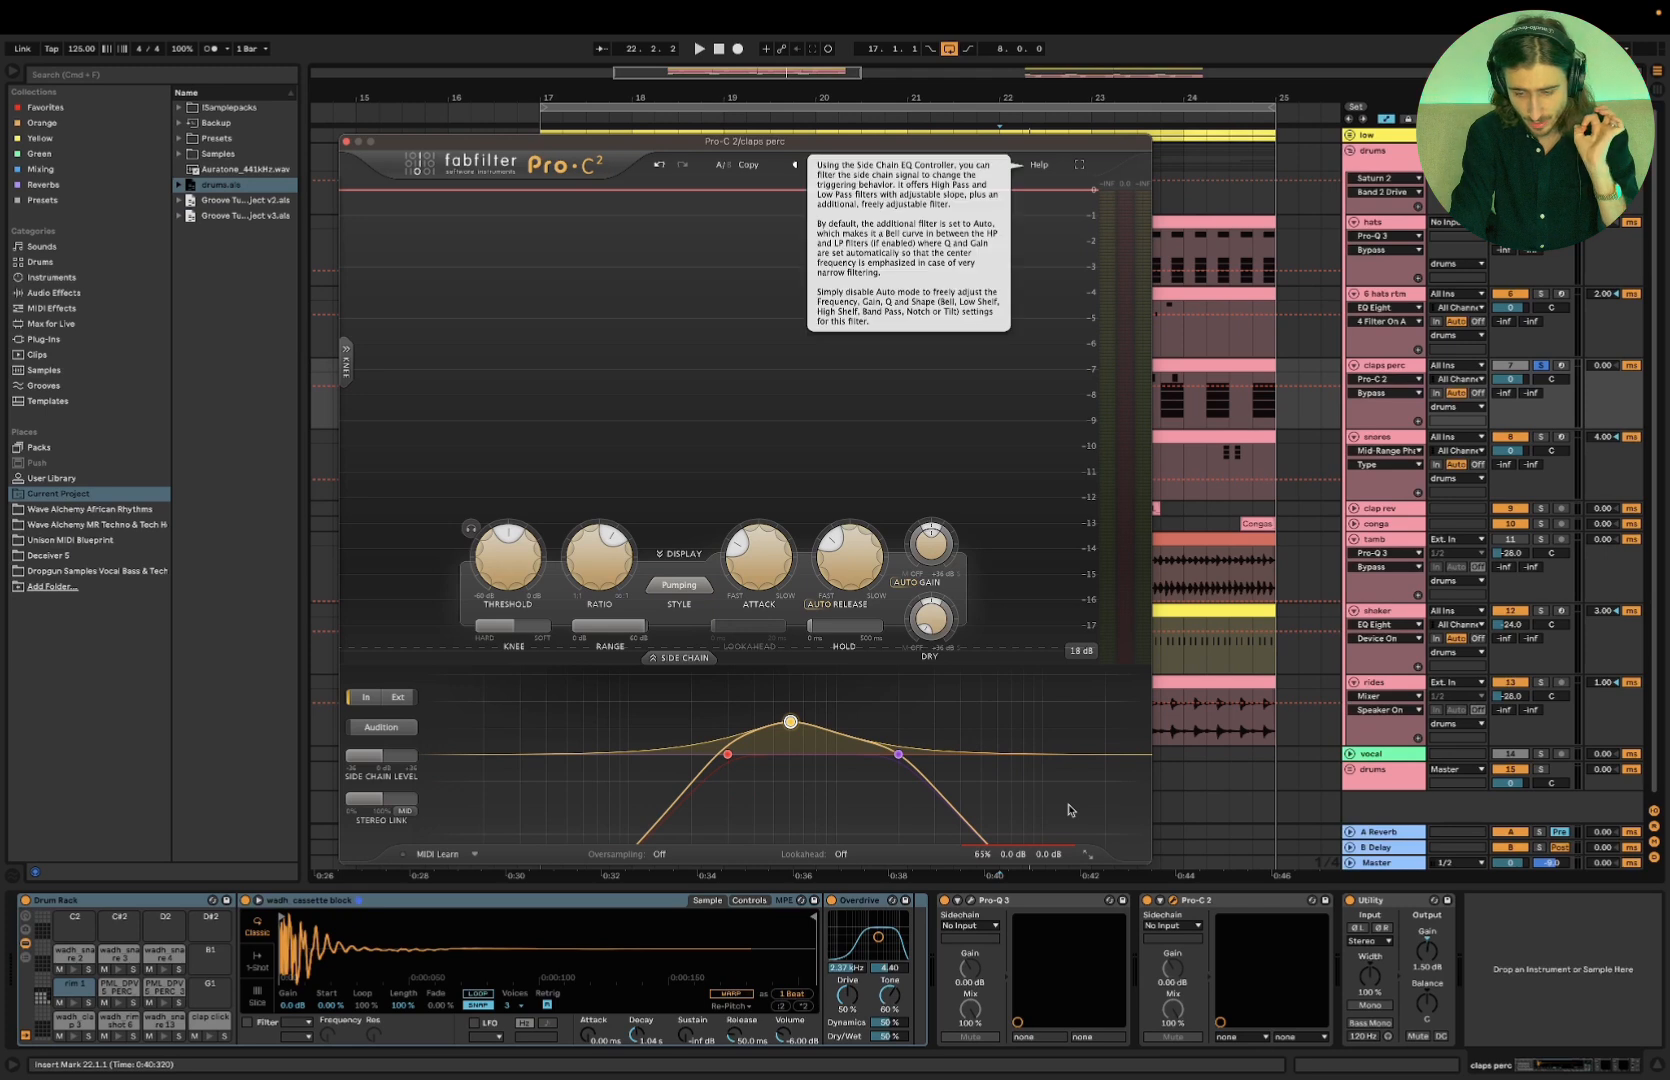
mouse_move(997, 857)
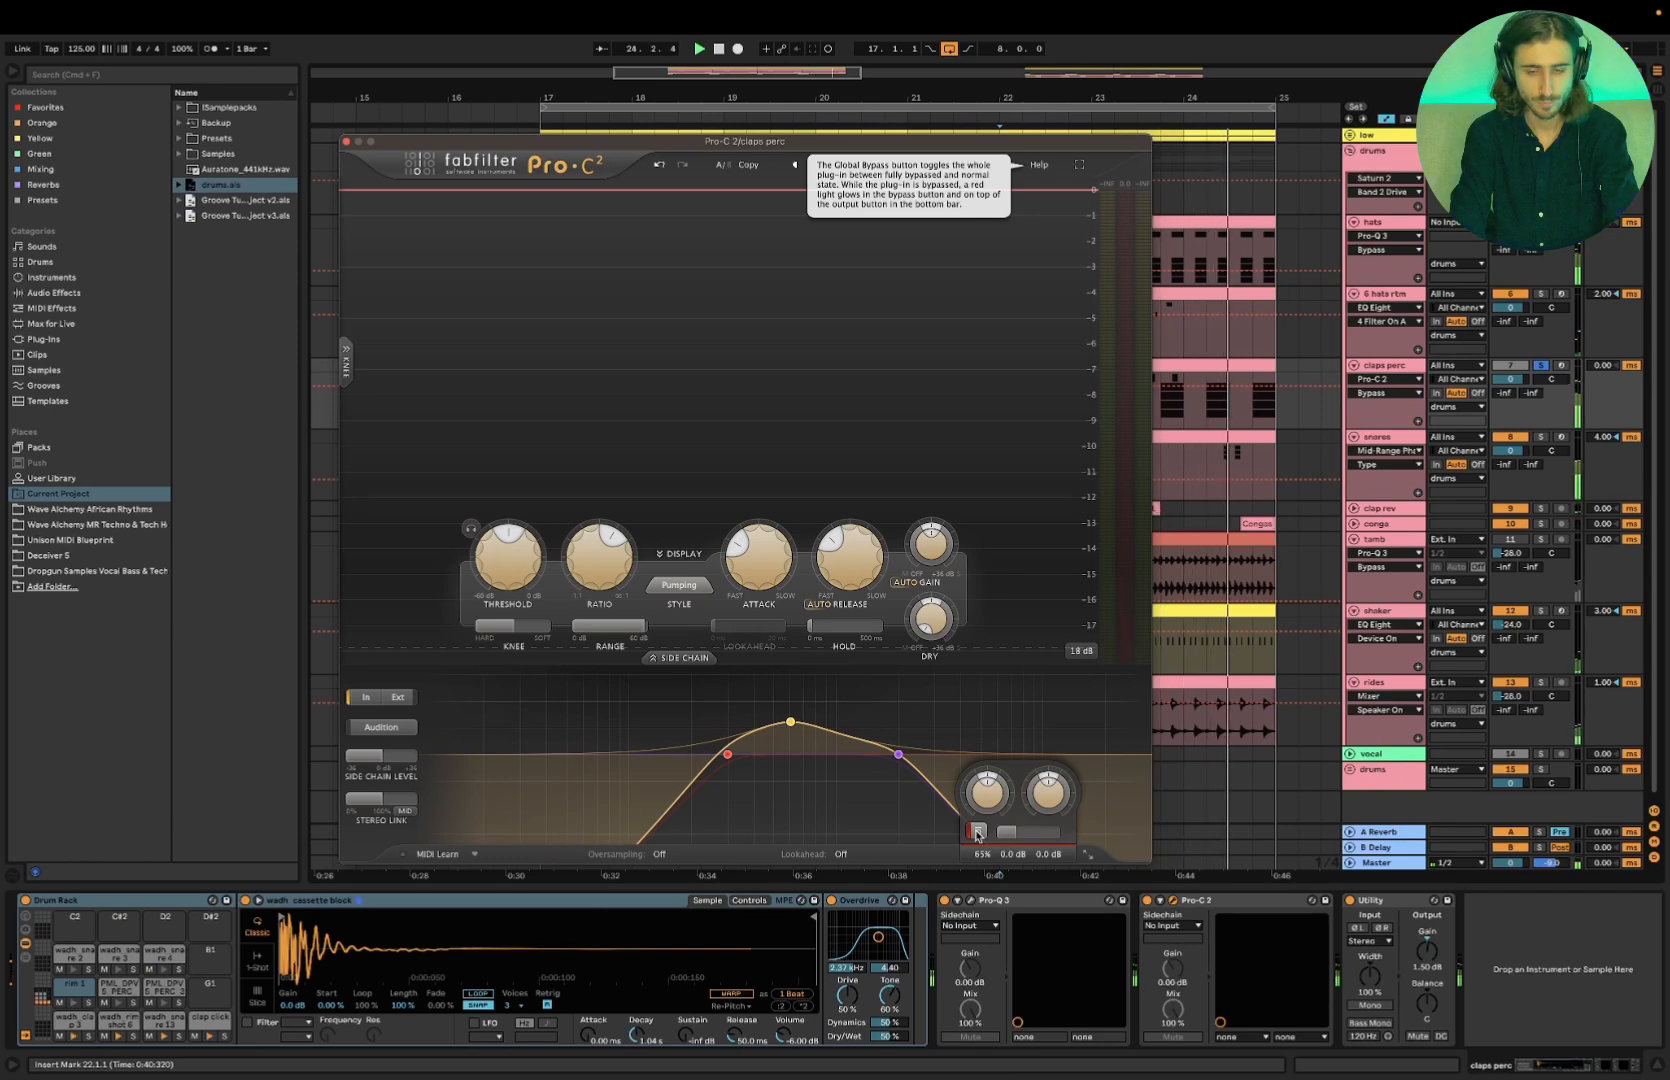
Resize the Pro-C 2 window to Medium and compare the claps with its global bypass on and off
click(1088, 854)
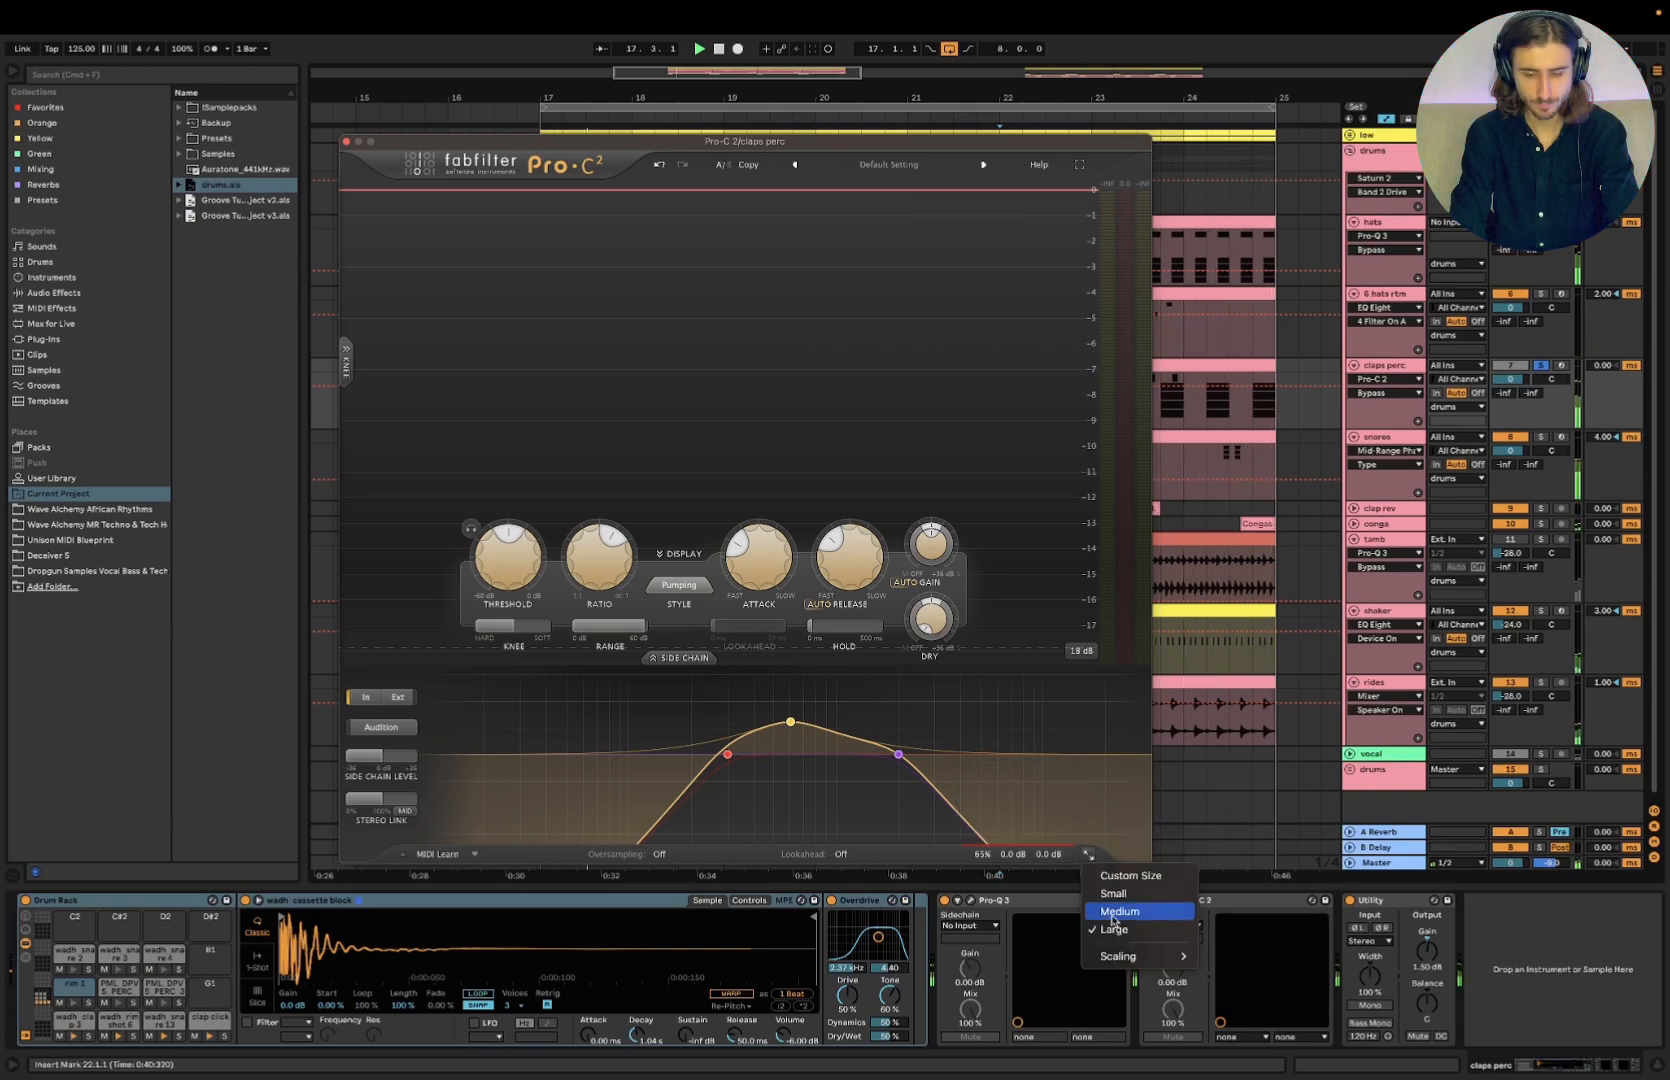
click(1116, 911)
mouse_move(905, 680)
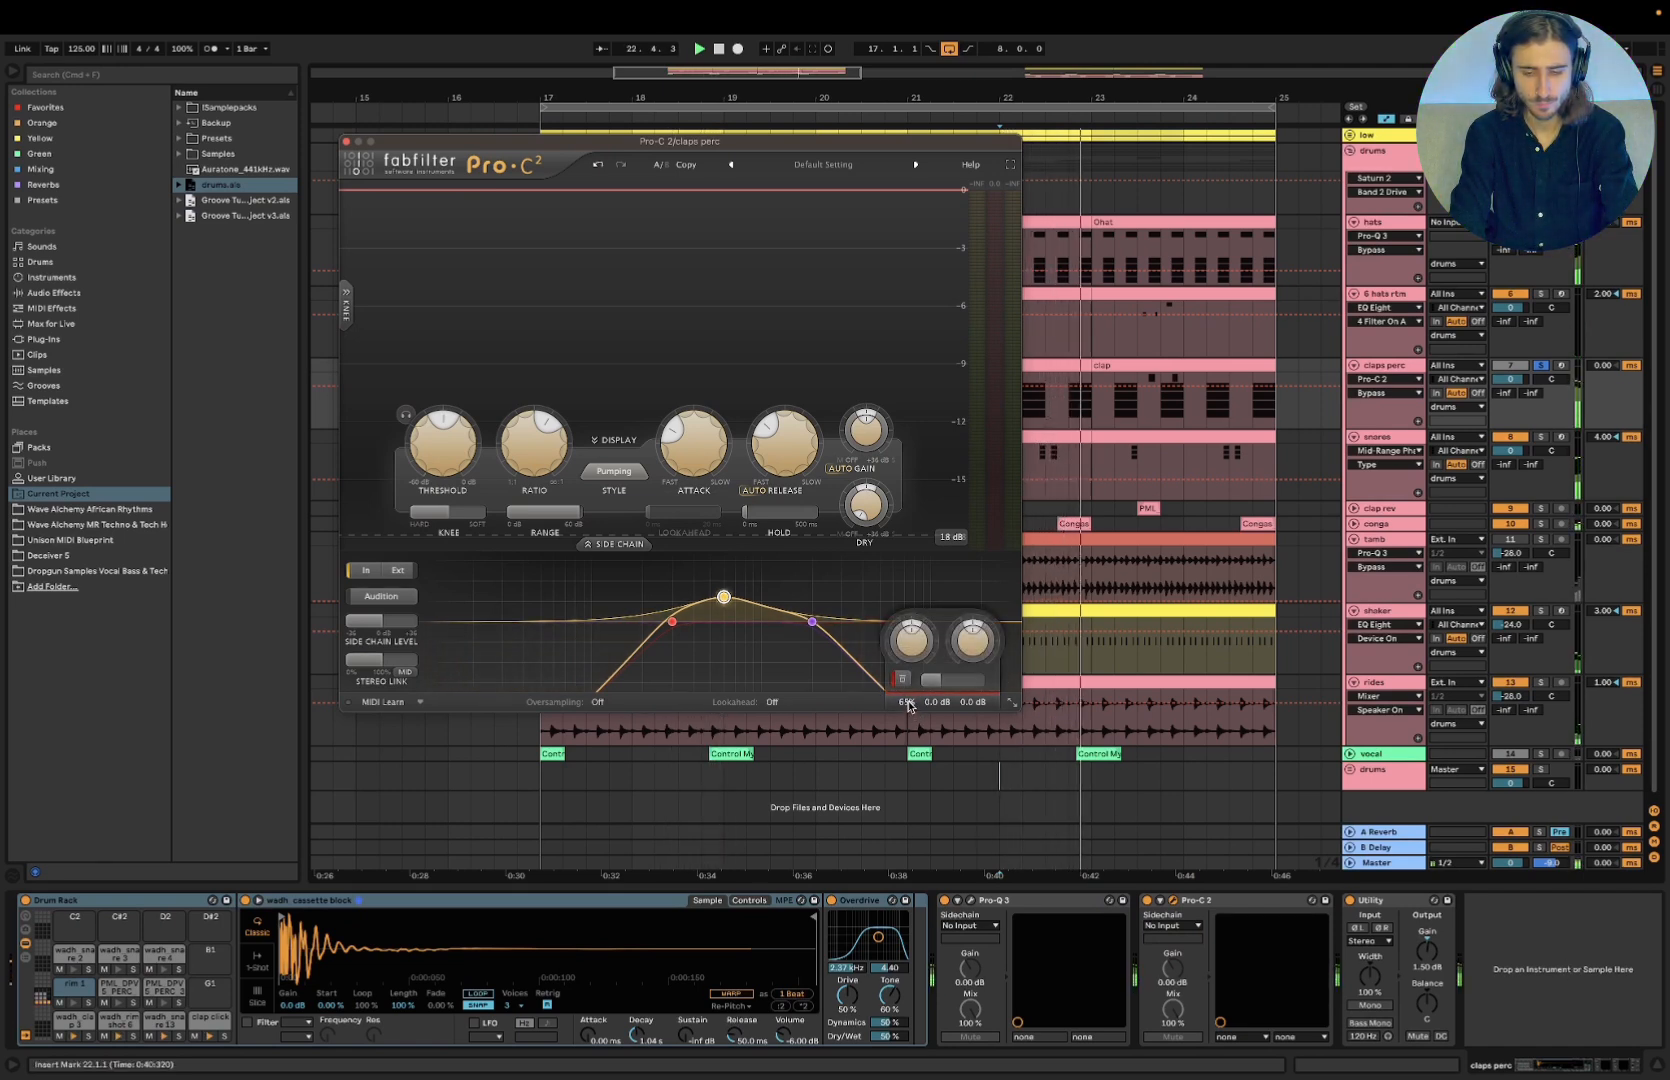
click(904, 680)
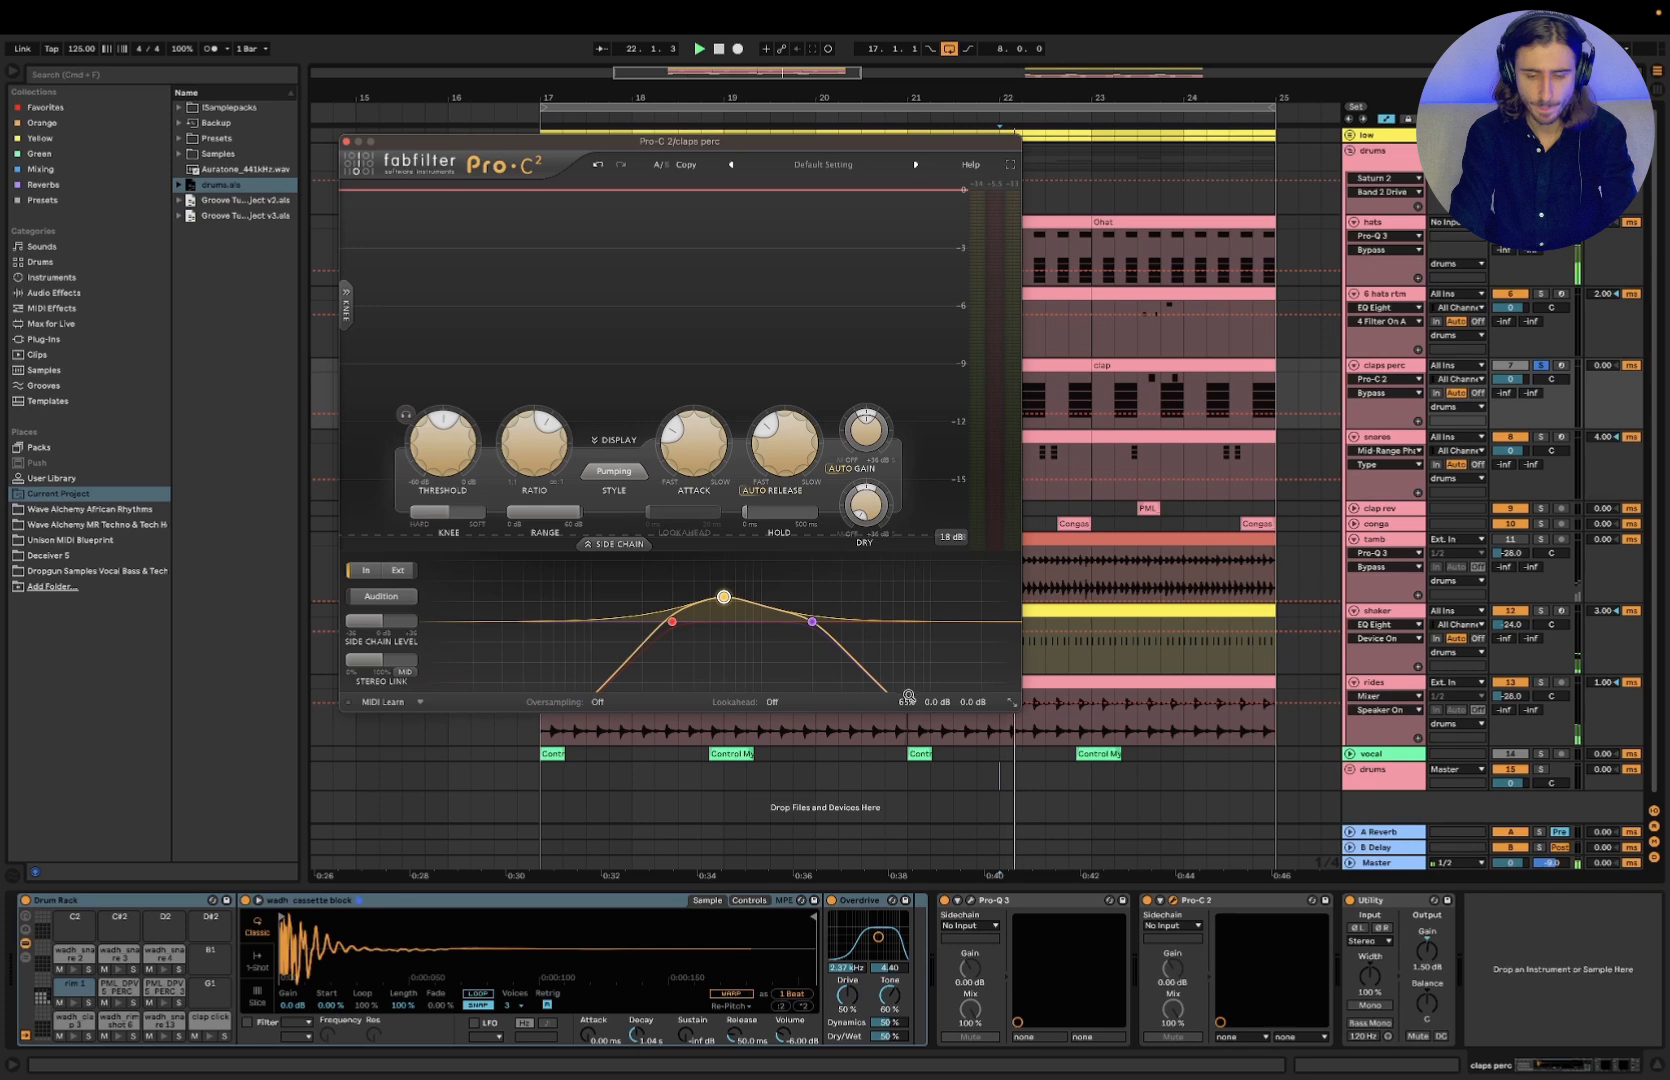
Switch Realphones on the Master track to the Near monitors and return to the claps perc devices
click(1396, 866)
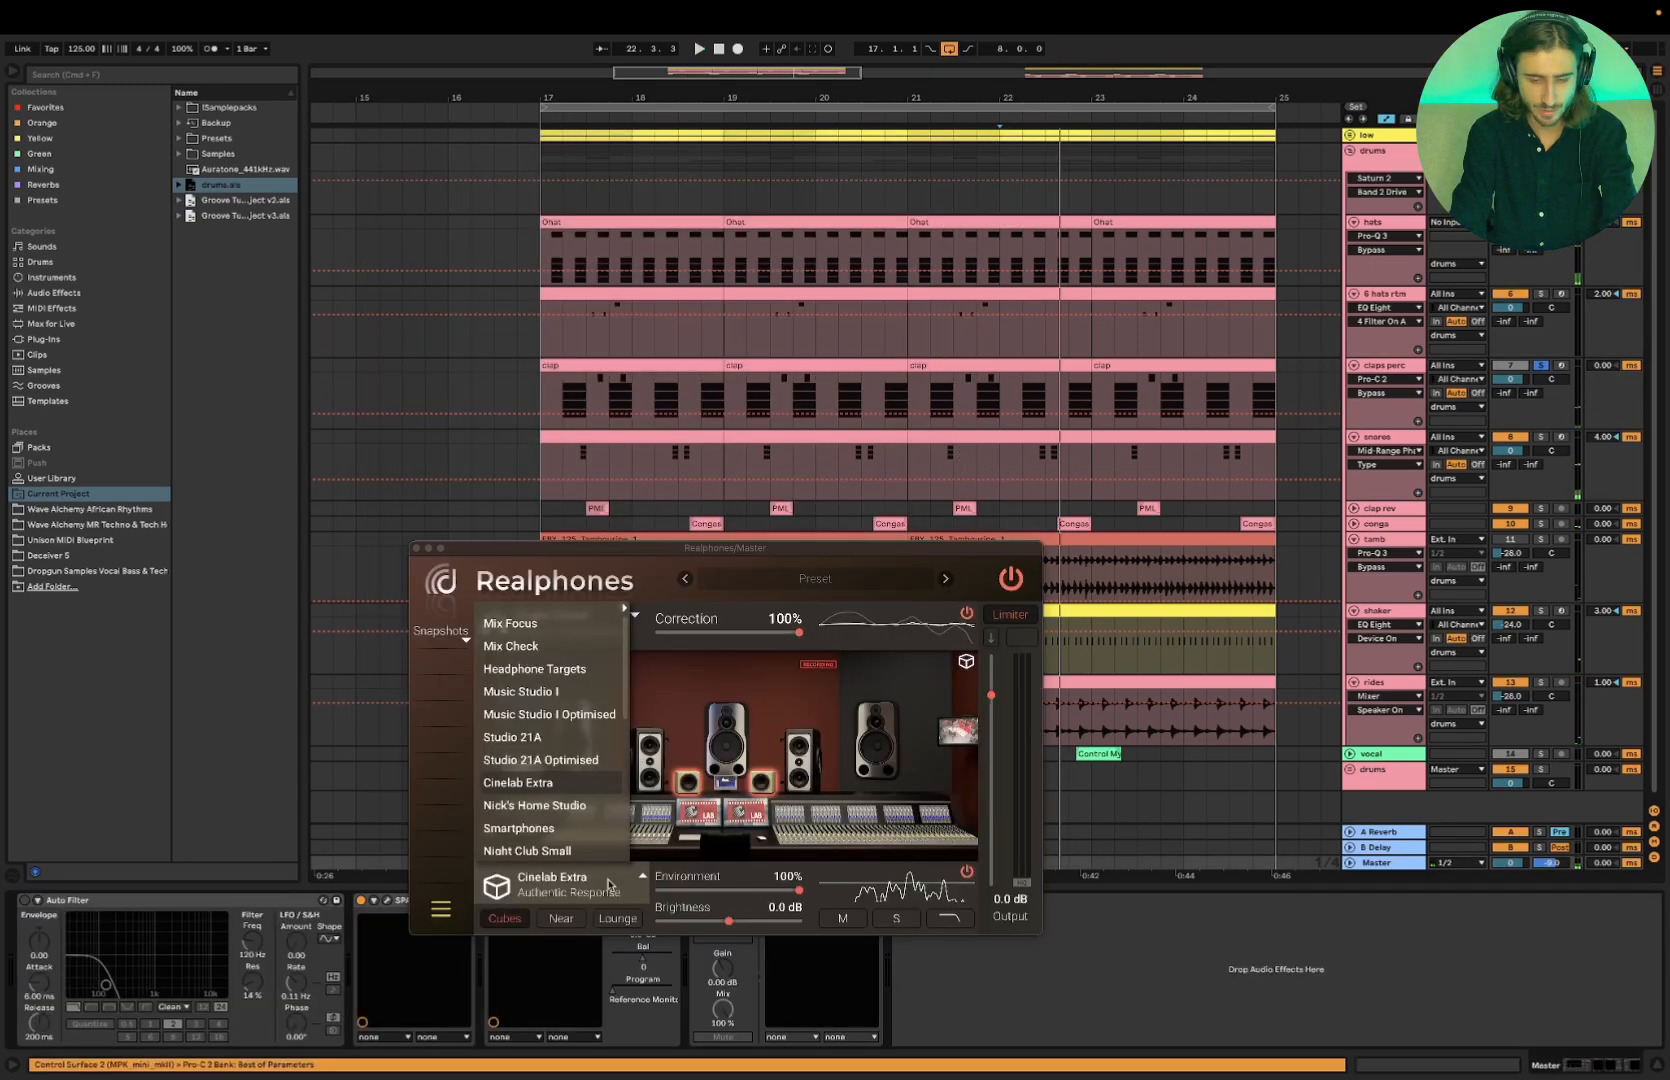
click(561, 918)
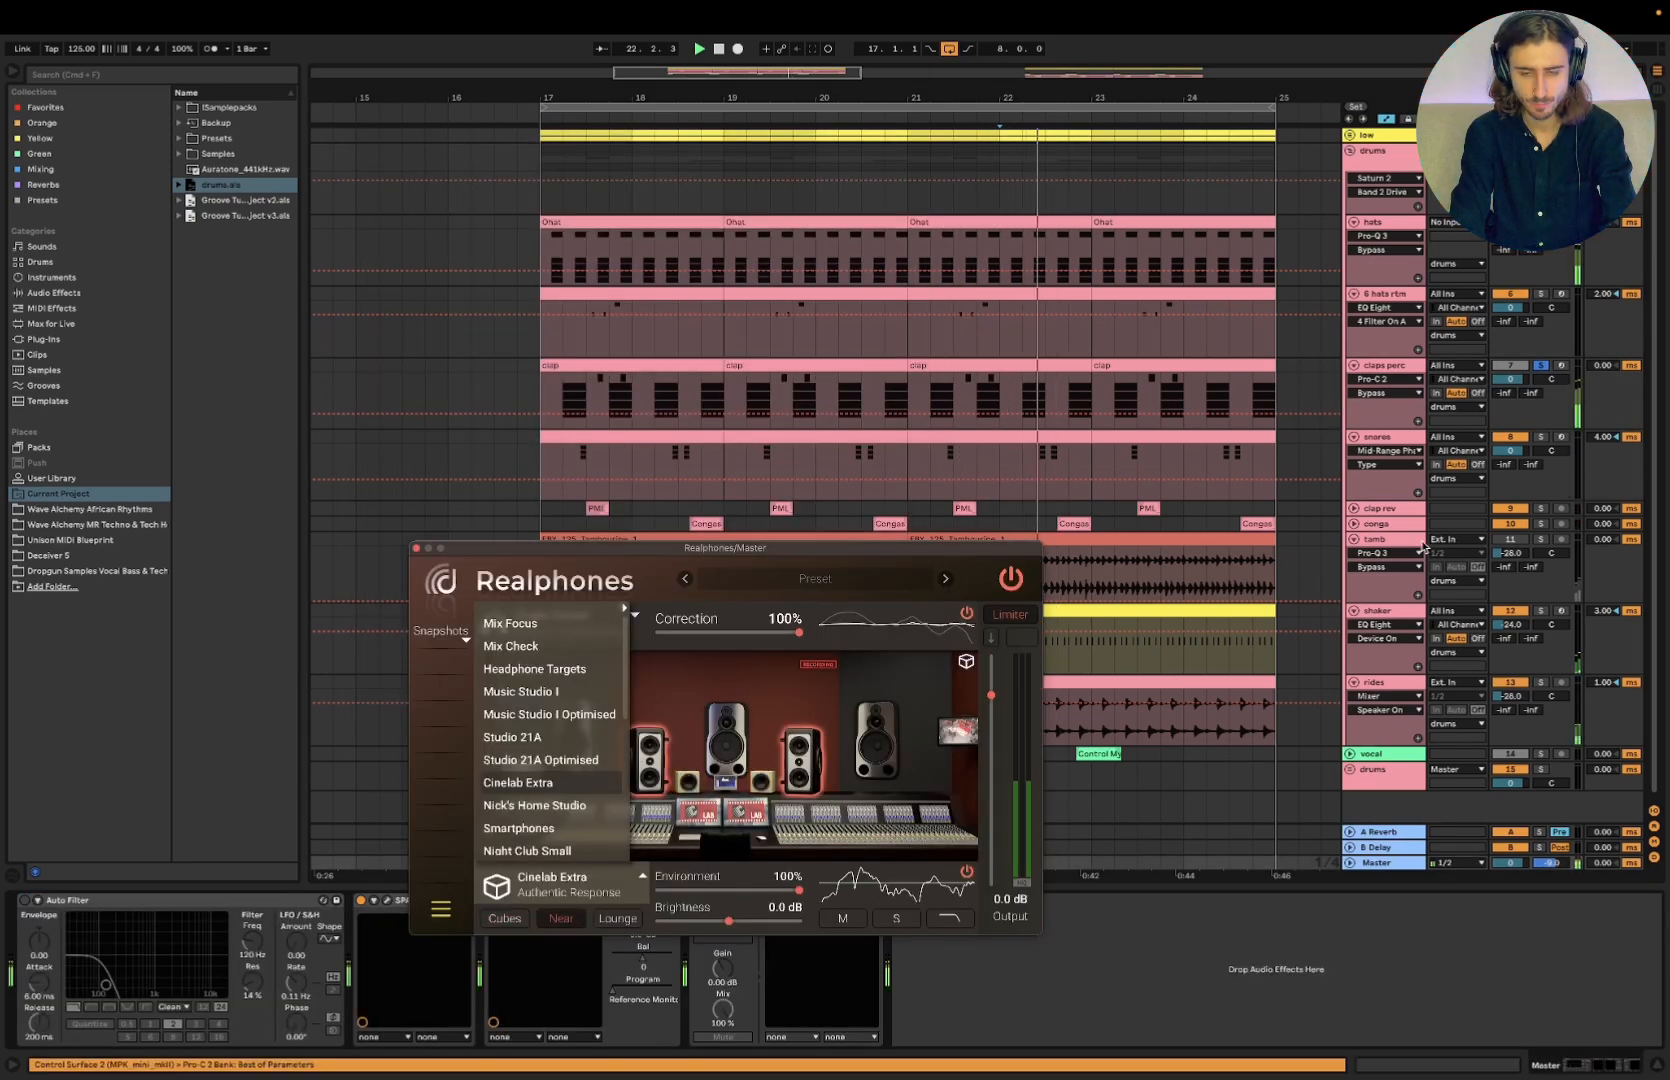
click(1384, 365)
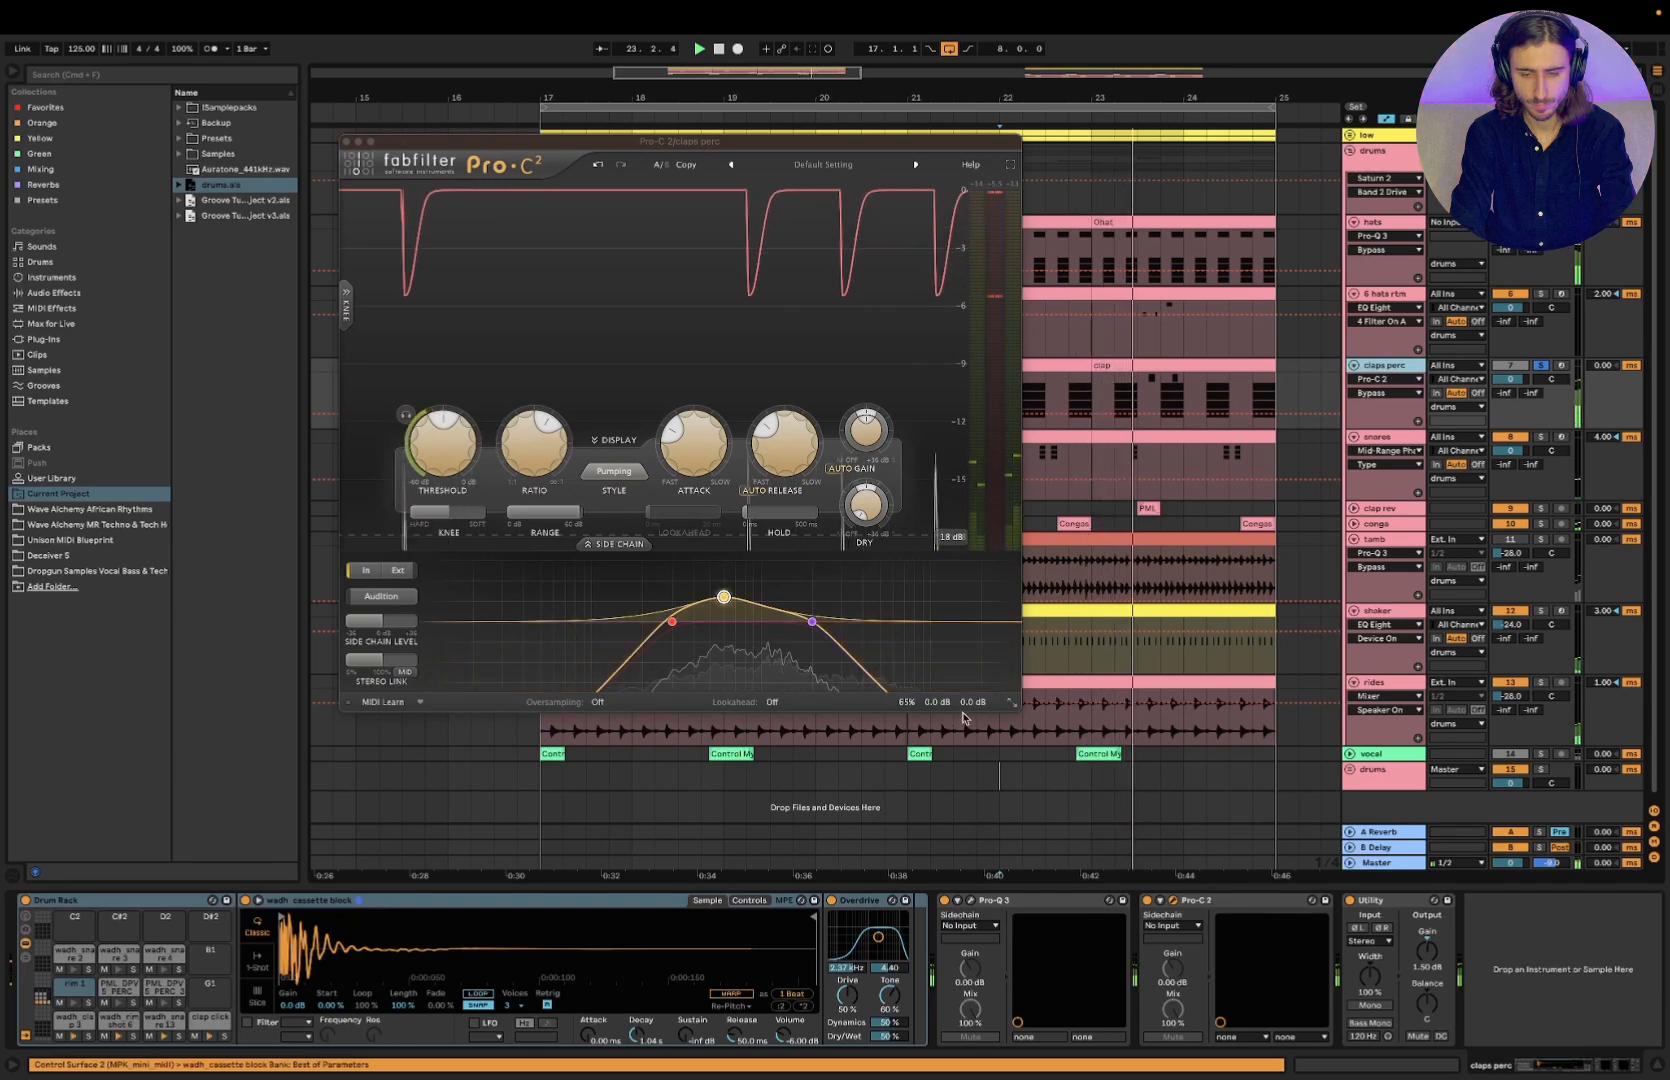
Bypass Pro-C 2 on the claps perc track and close its plug-in window
mouse_move(937, 702)
click(901, 679)
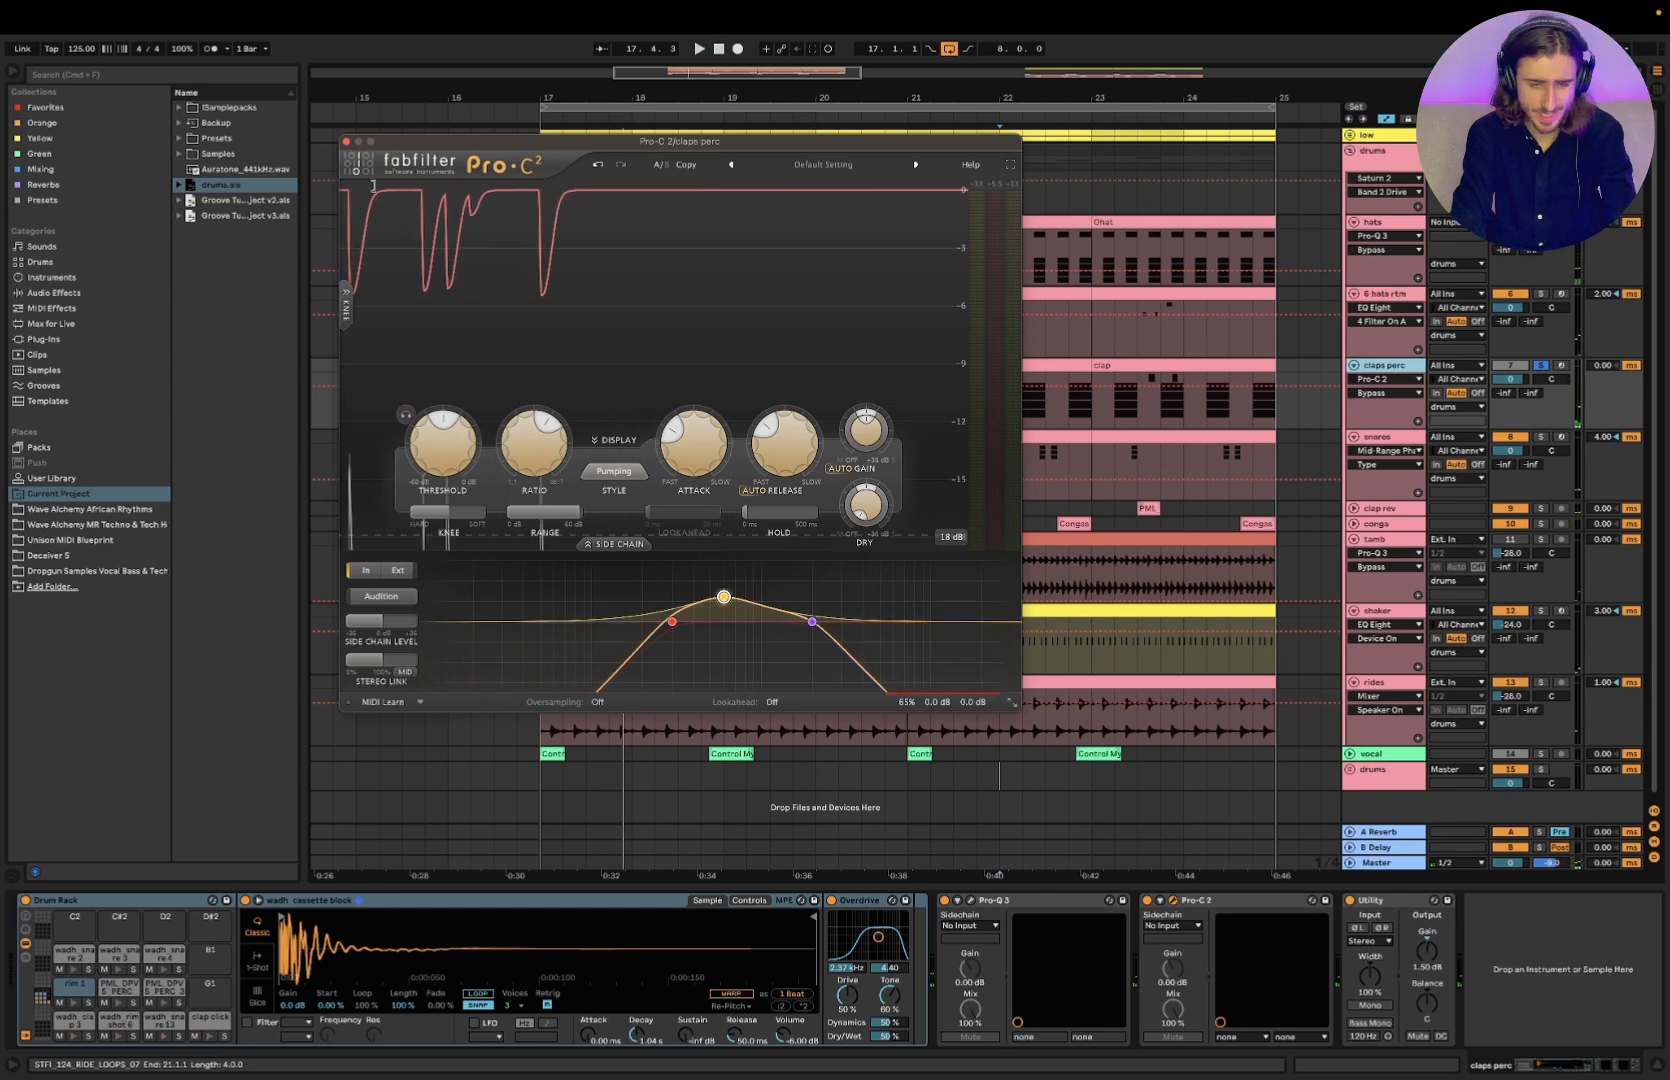
click(346, 142)
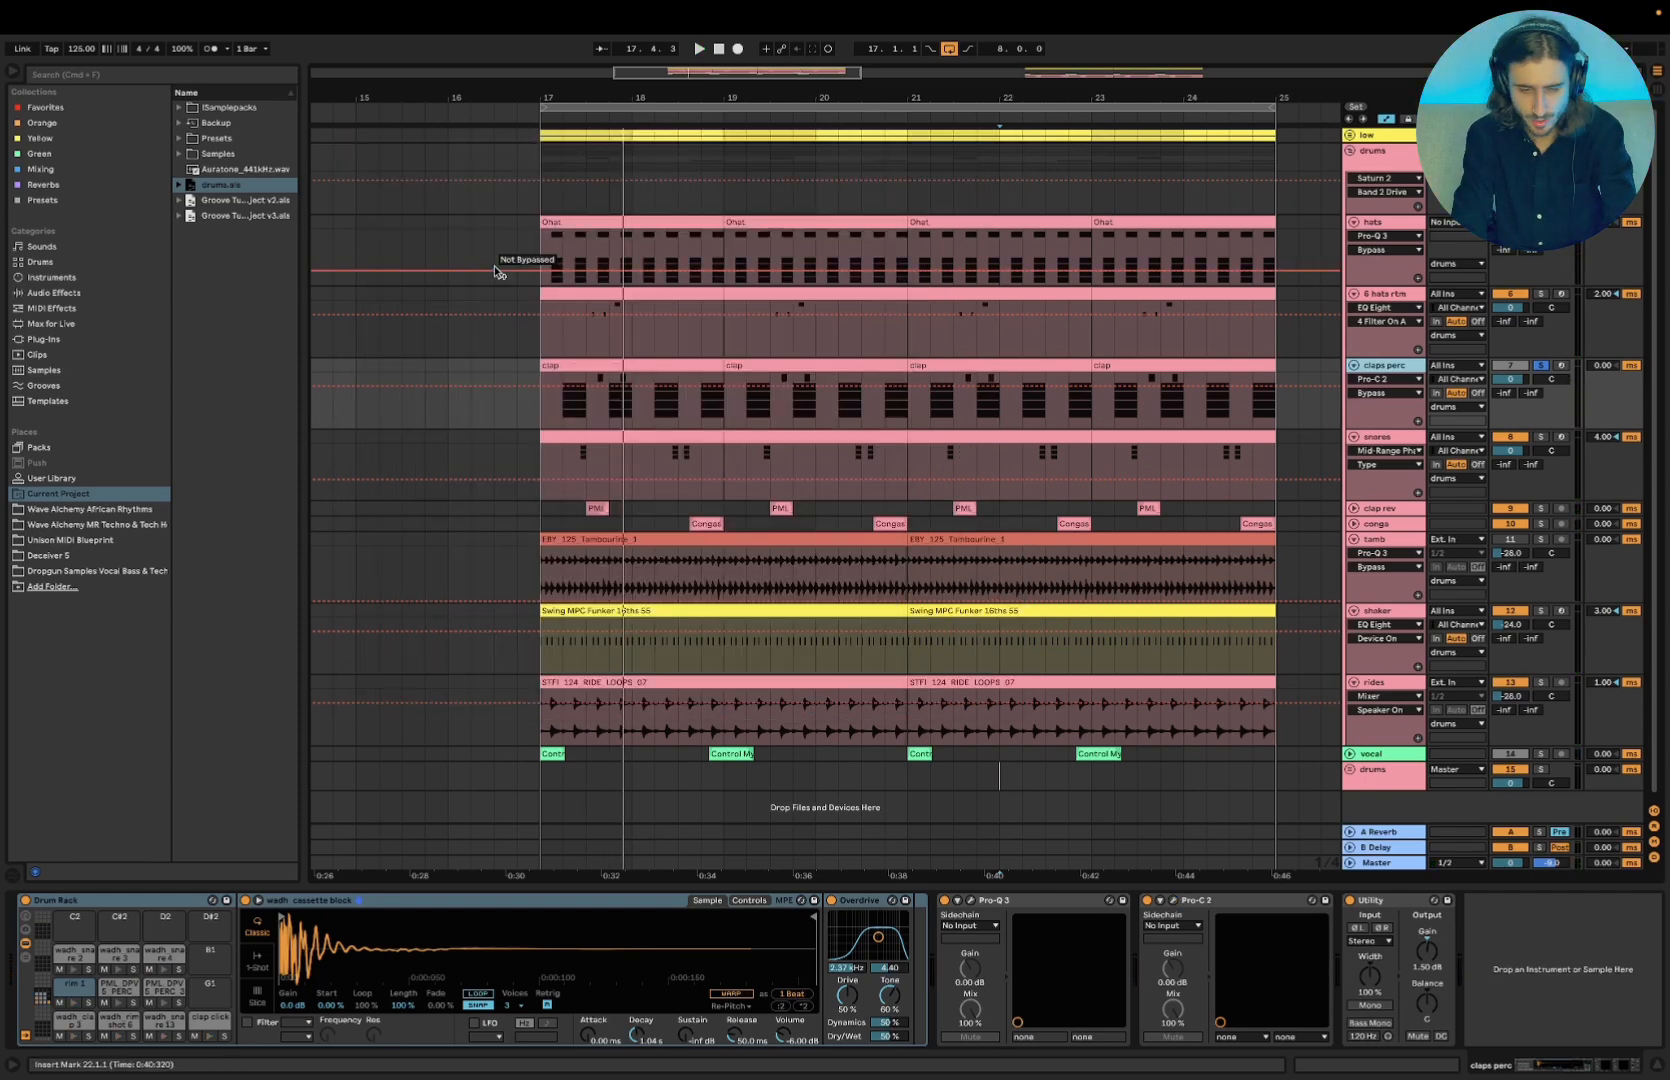
Compare the claps perc levels in the Session mixer with the Pro-C 2 device off and on, and reopen its plug-in window
key(Tab)
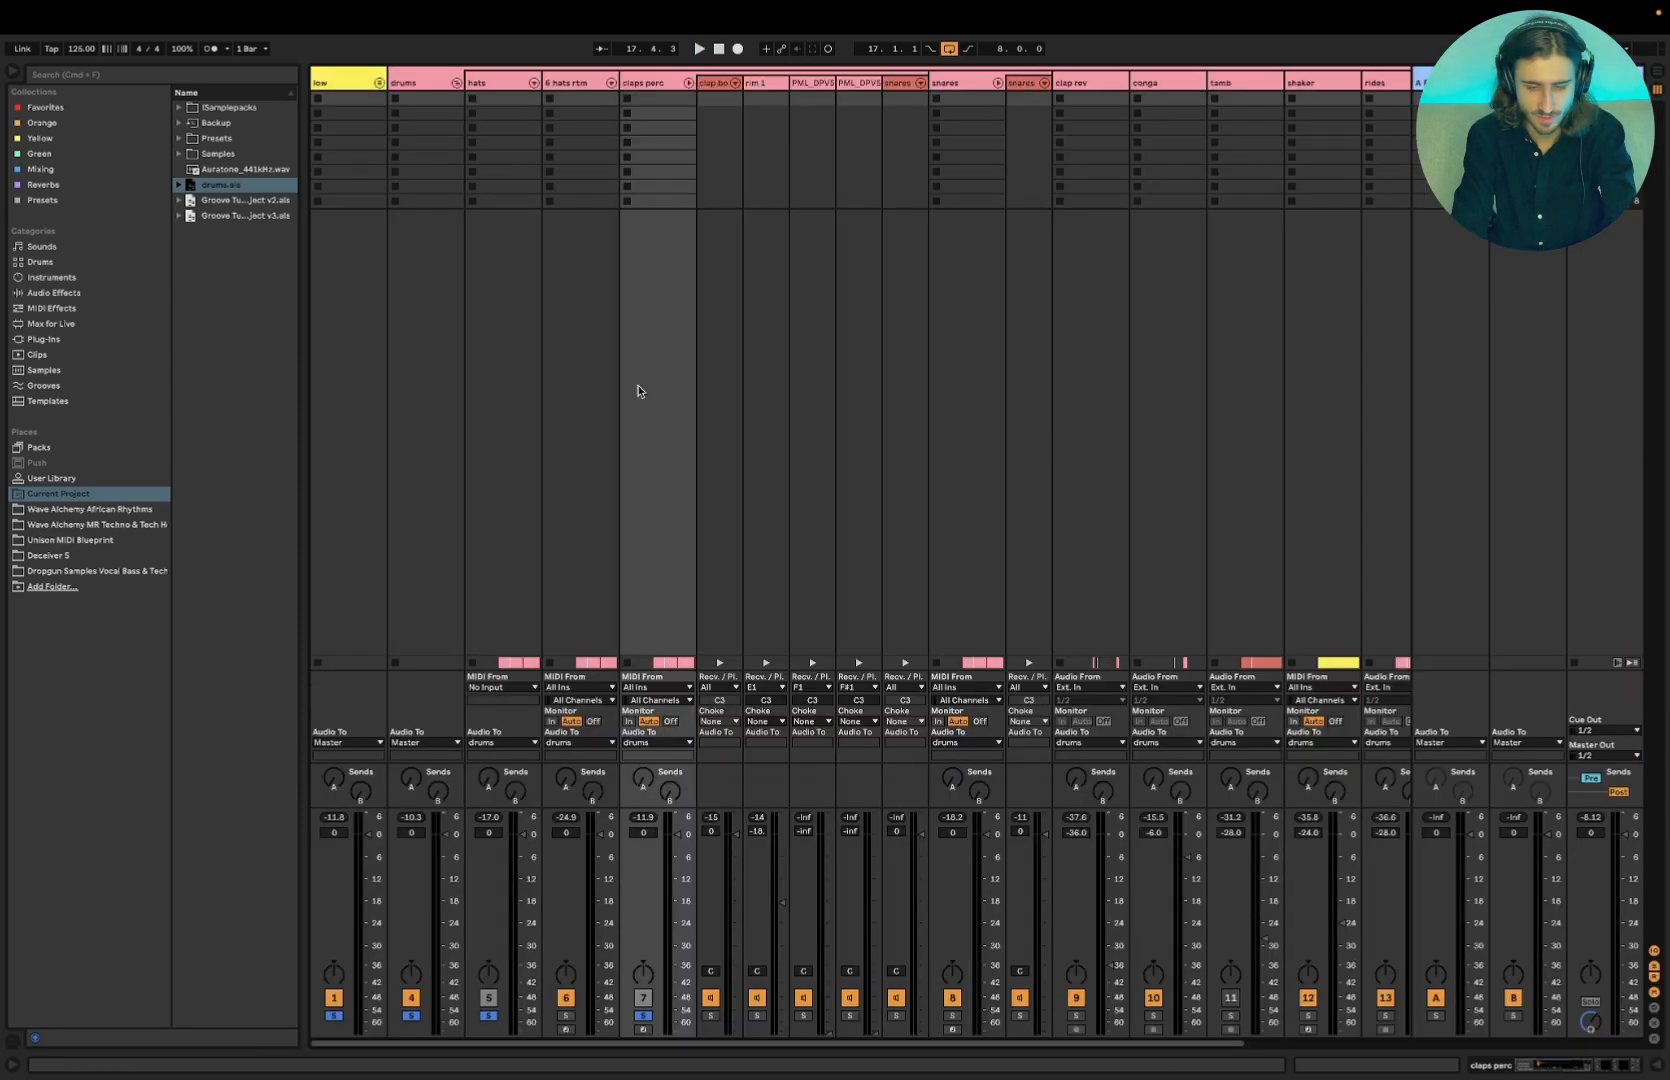
click(645, 92)
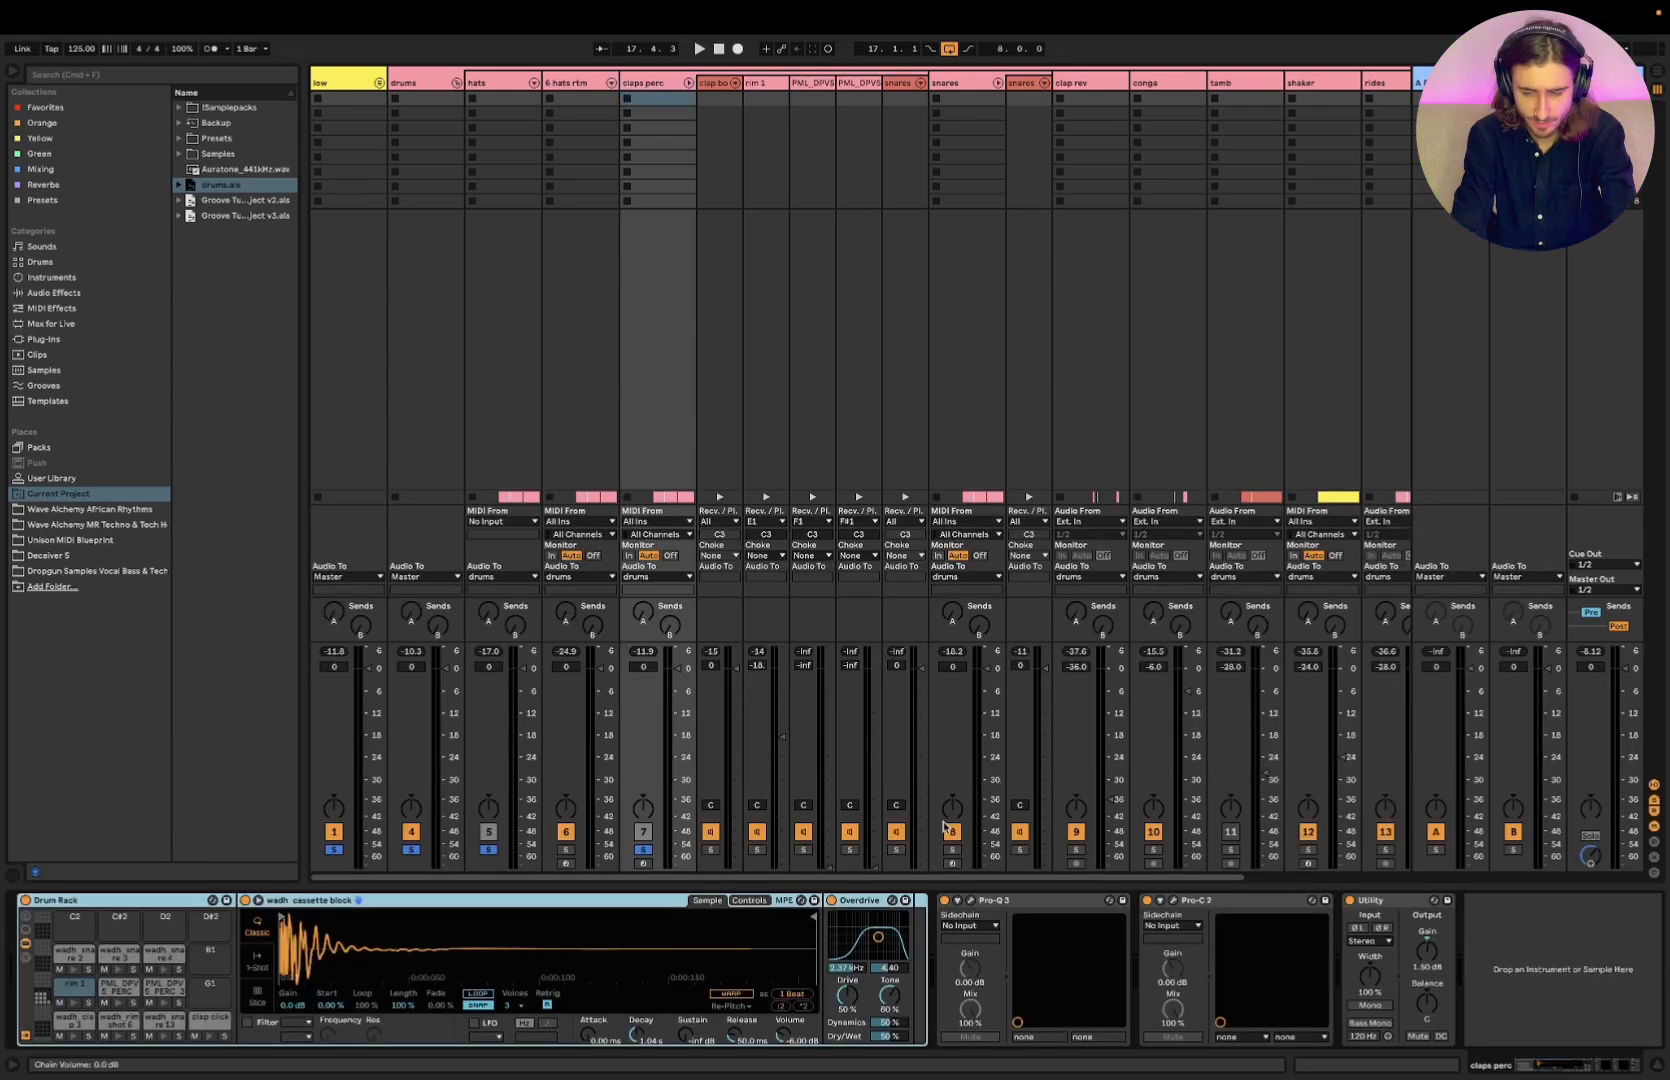
key(space)
click(1147, 900)
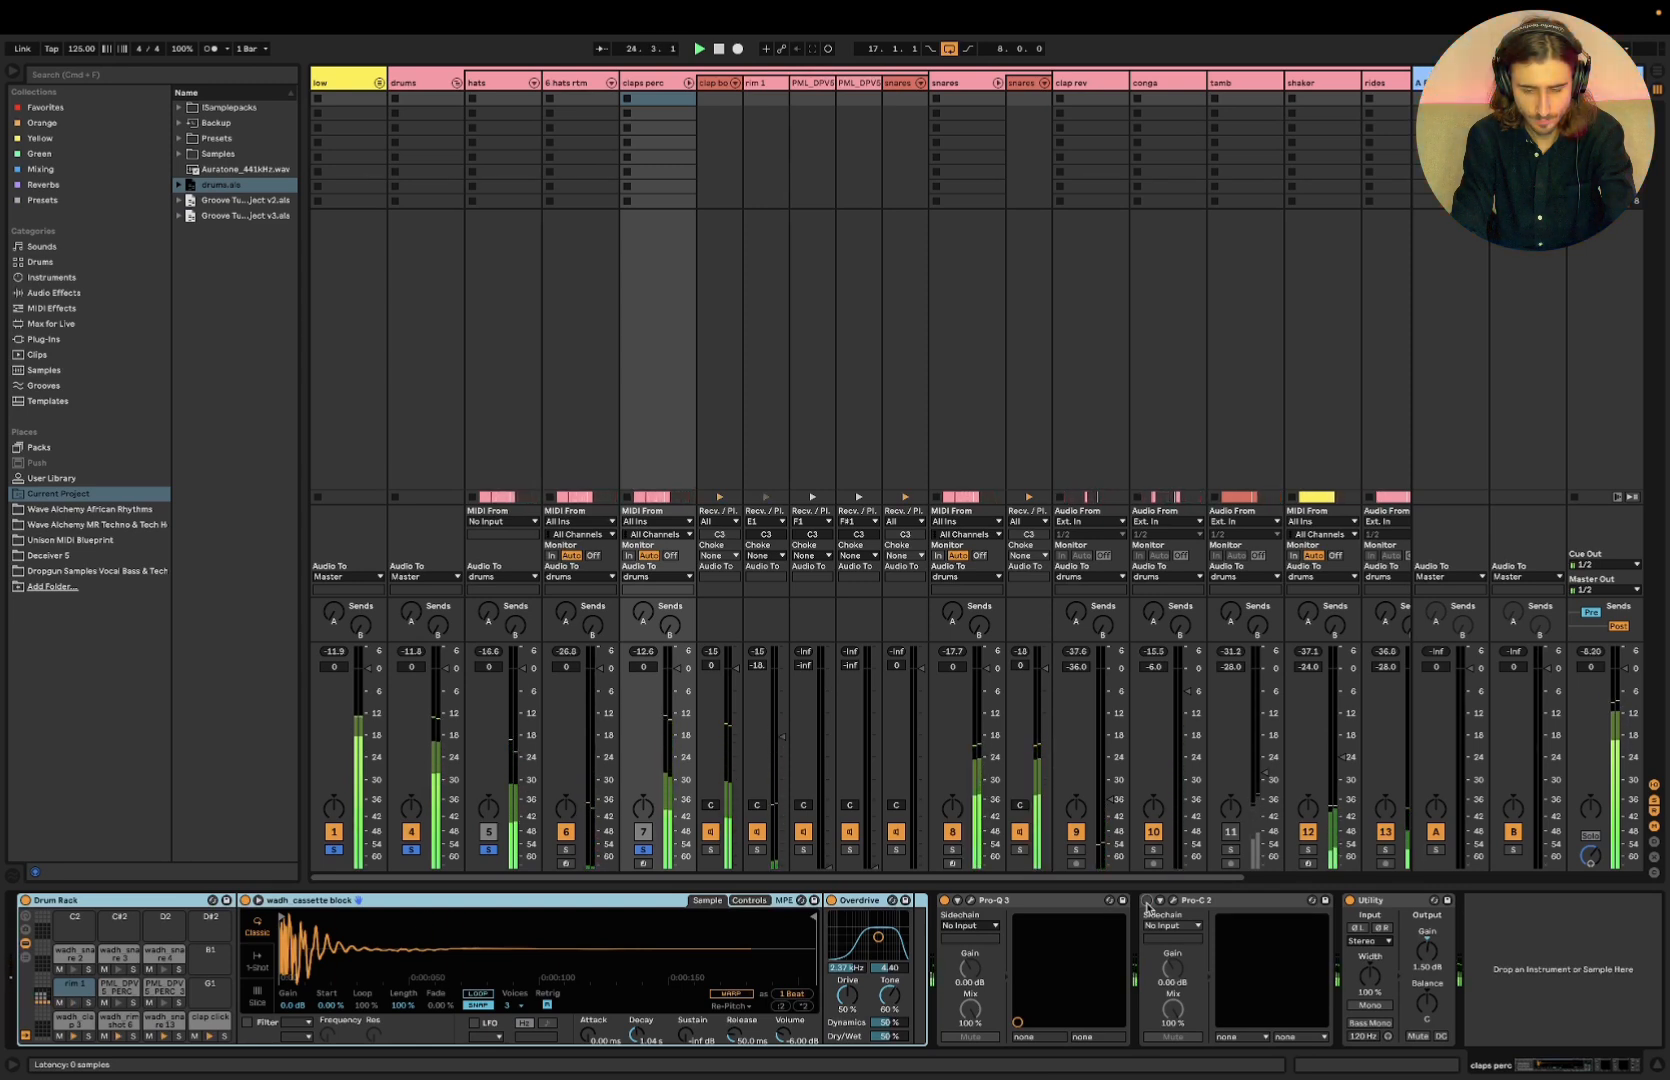
click(1147, 900)
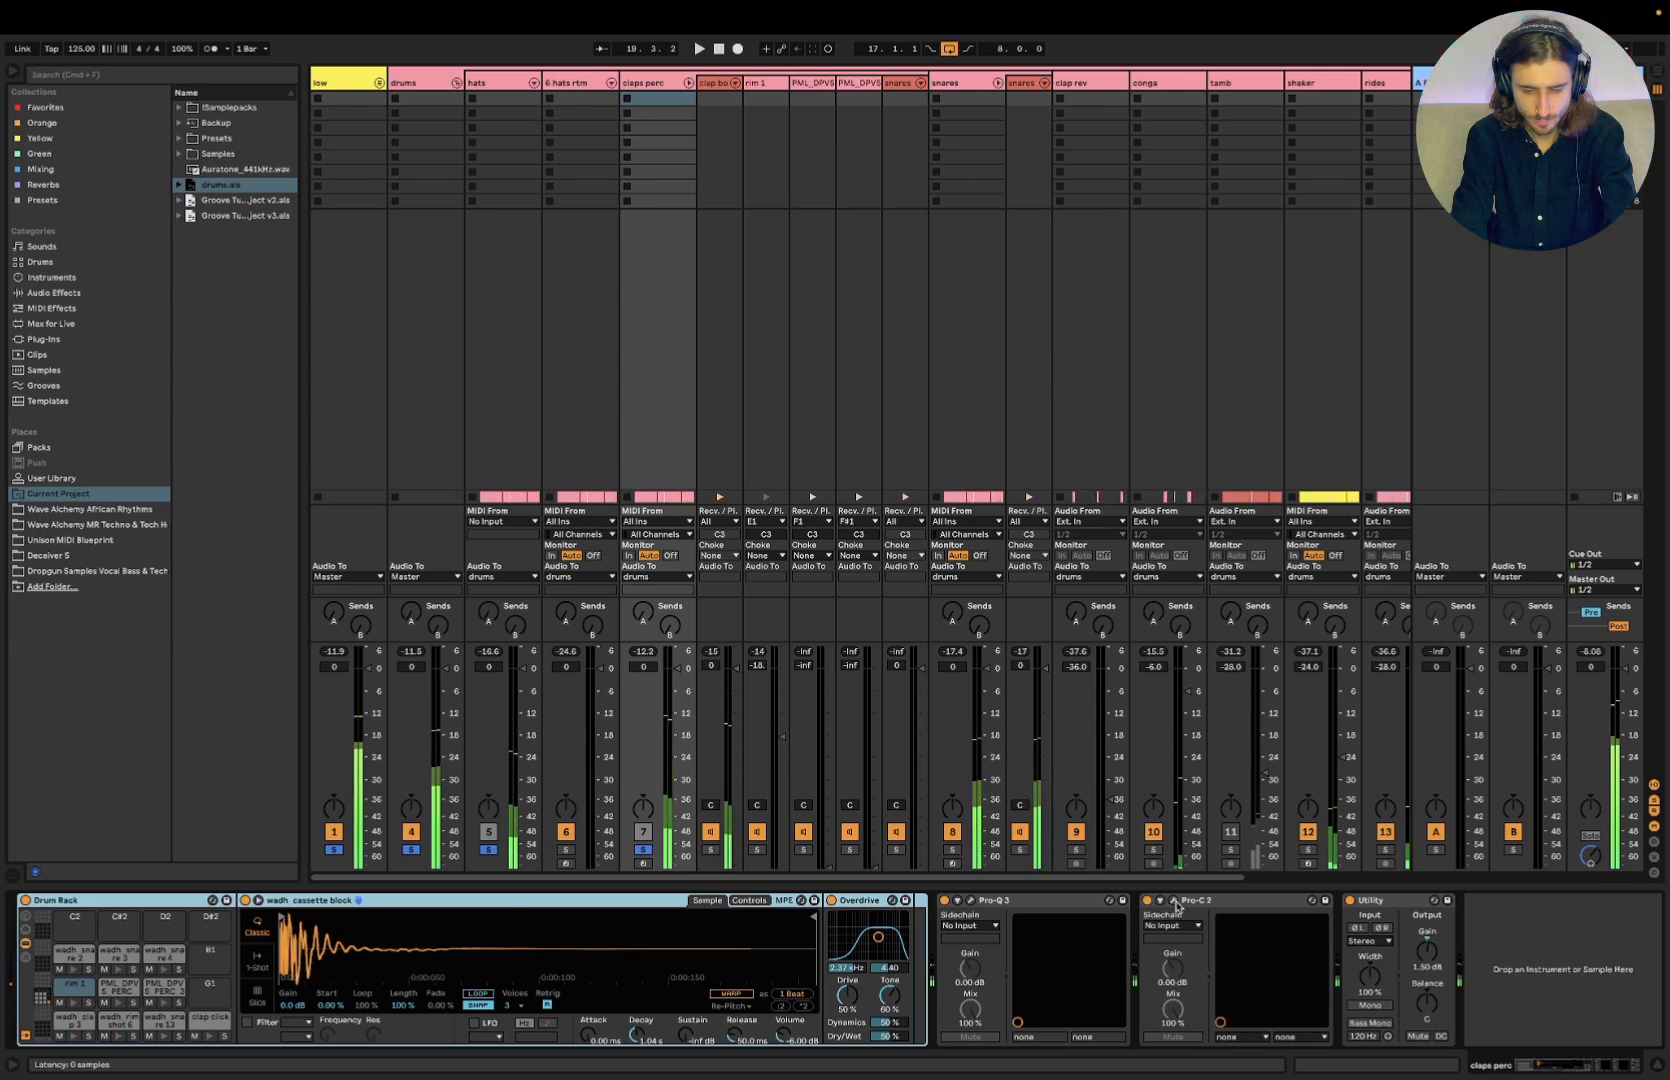
click(1173, 900)
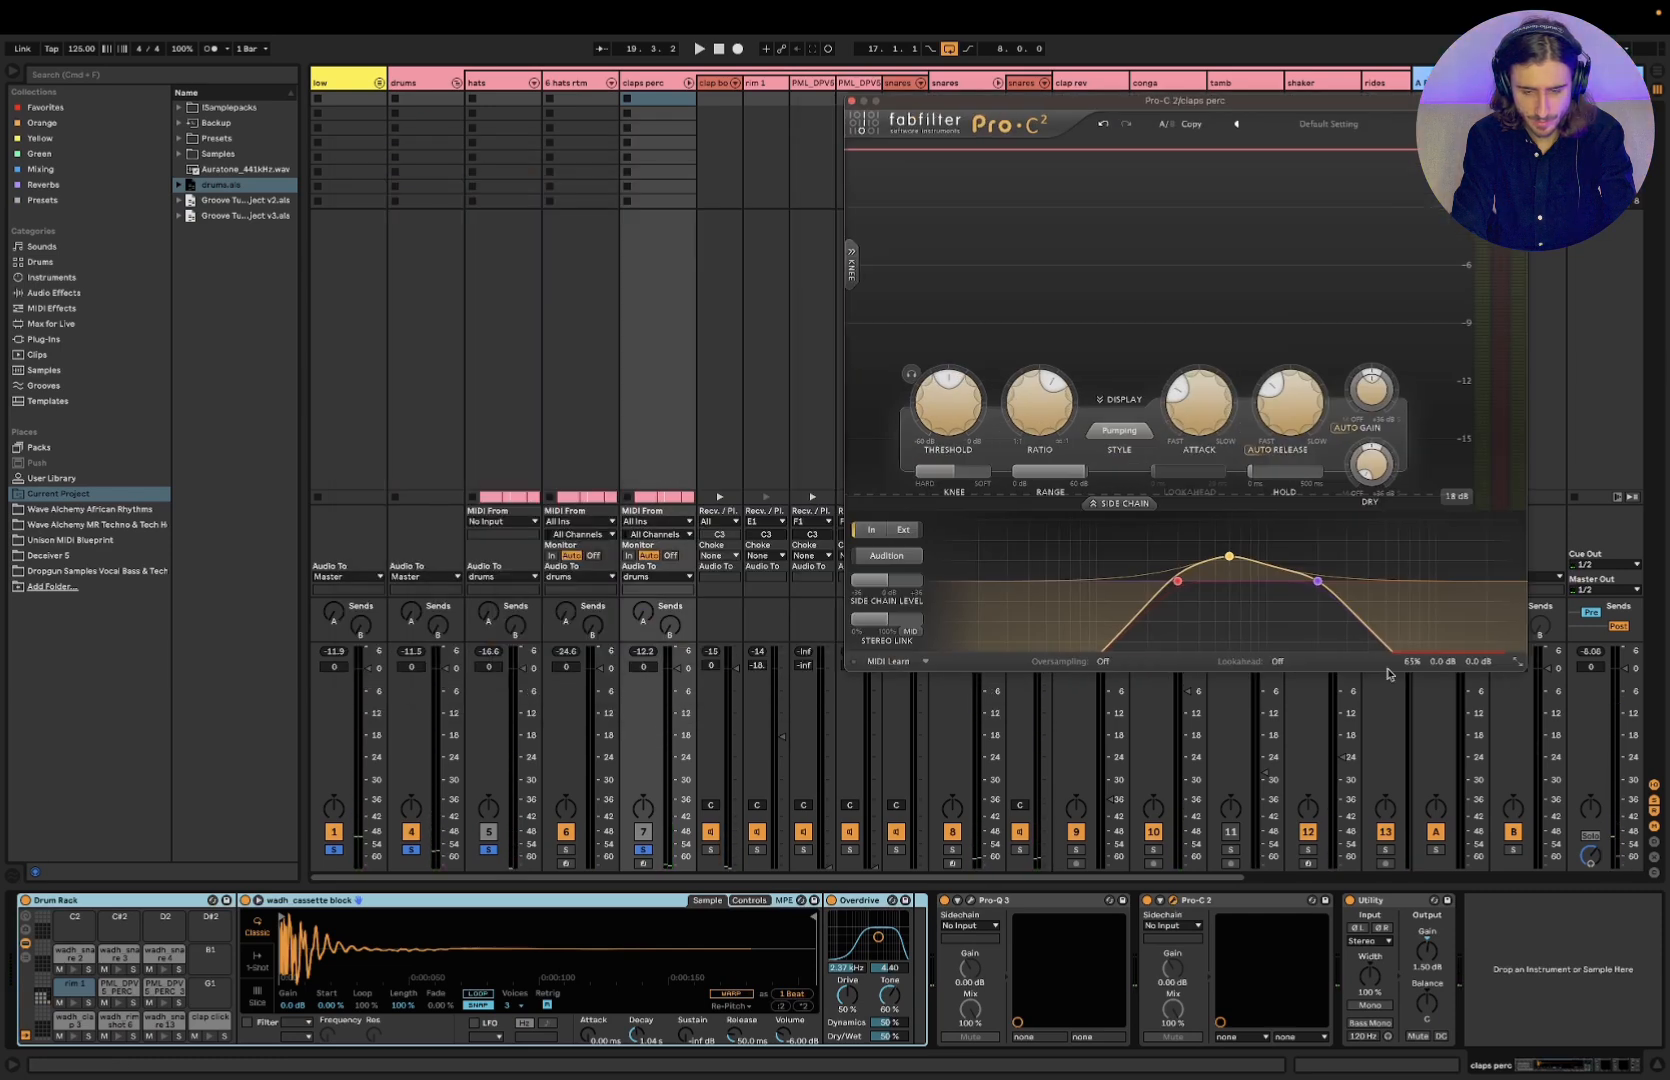
Play the claps perc loop through the Pro-C 2 compressor and review its attack and release settings
mouse_move(1408, 665)
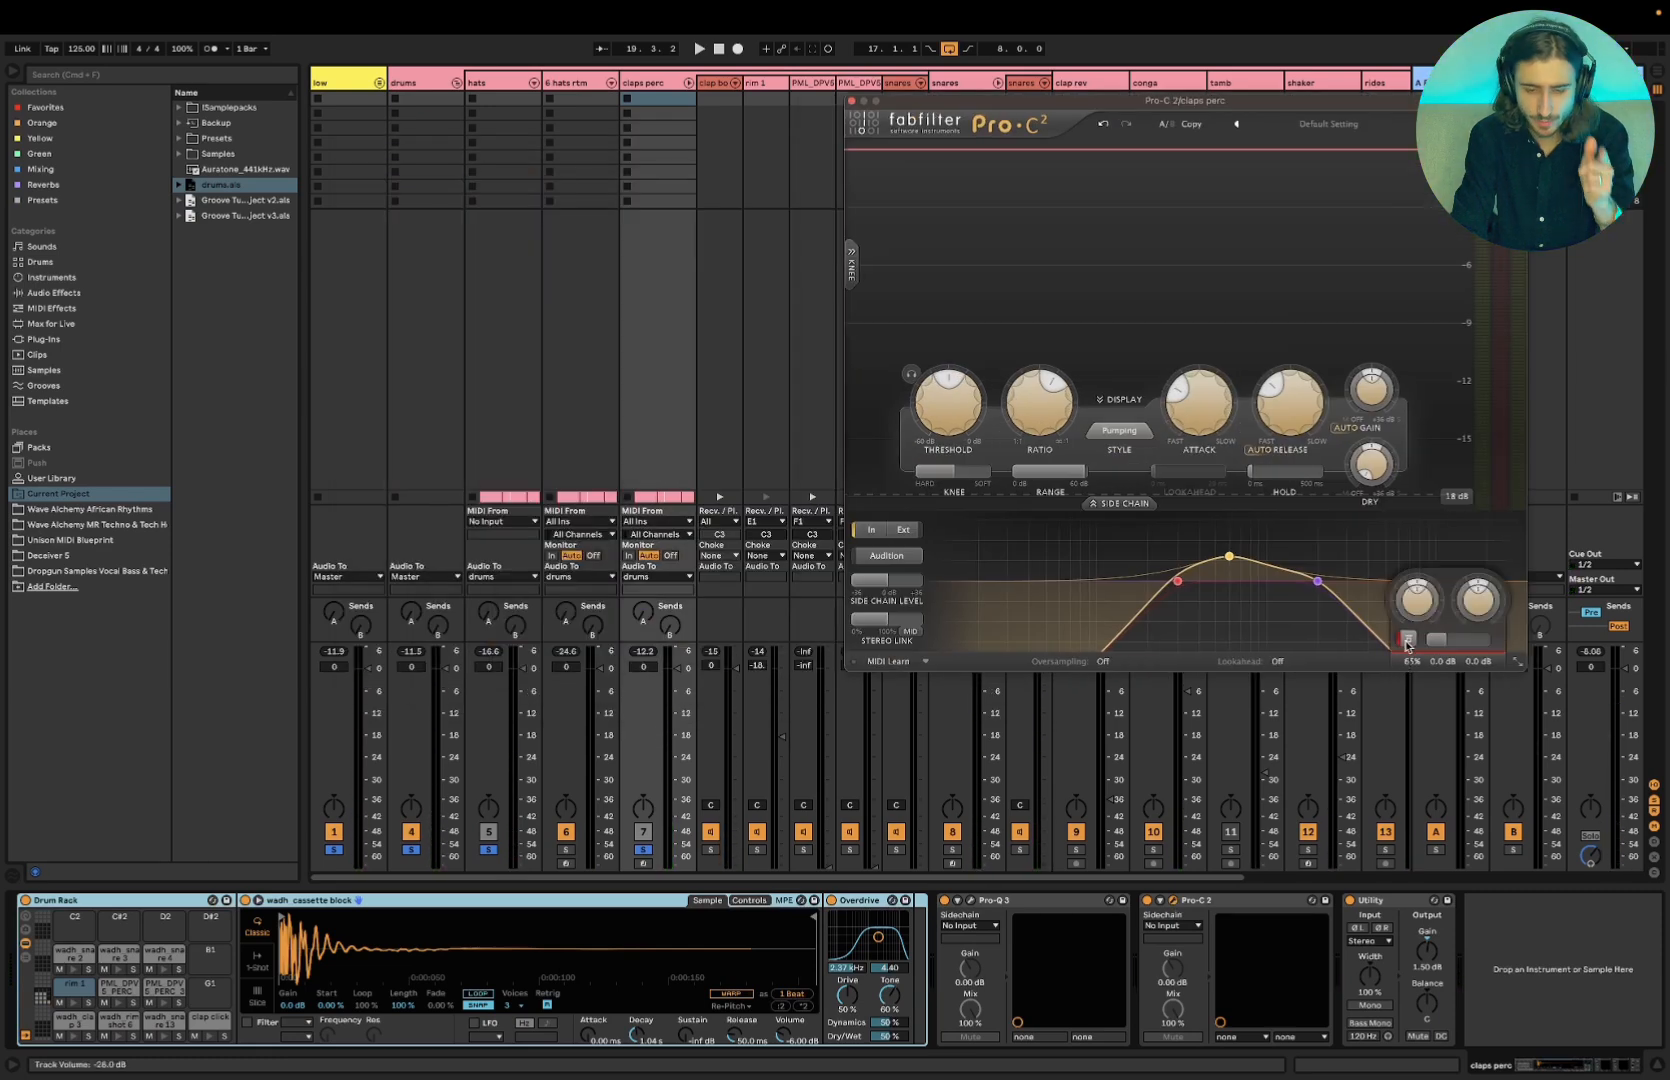
key(space)
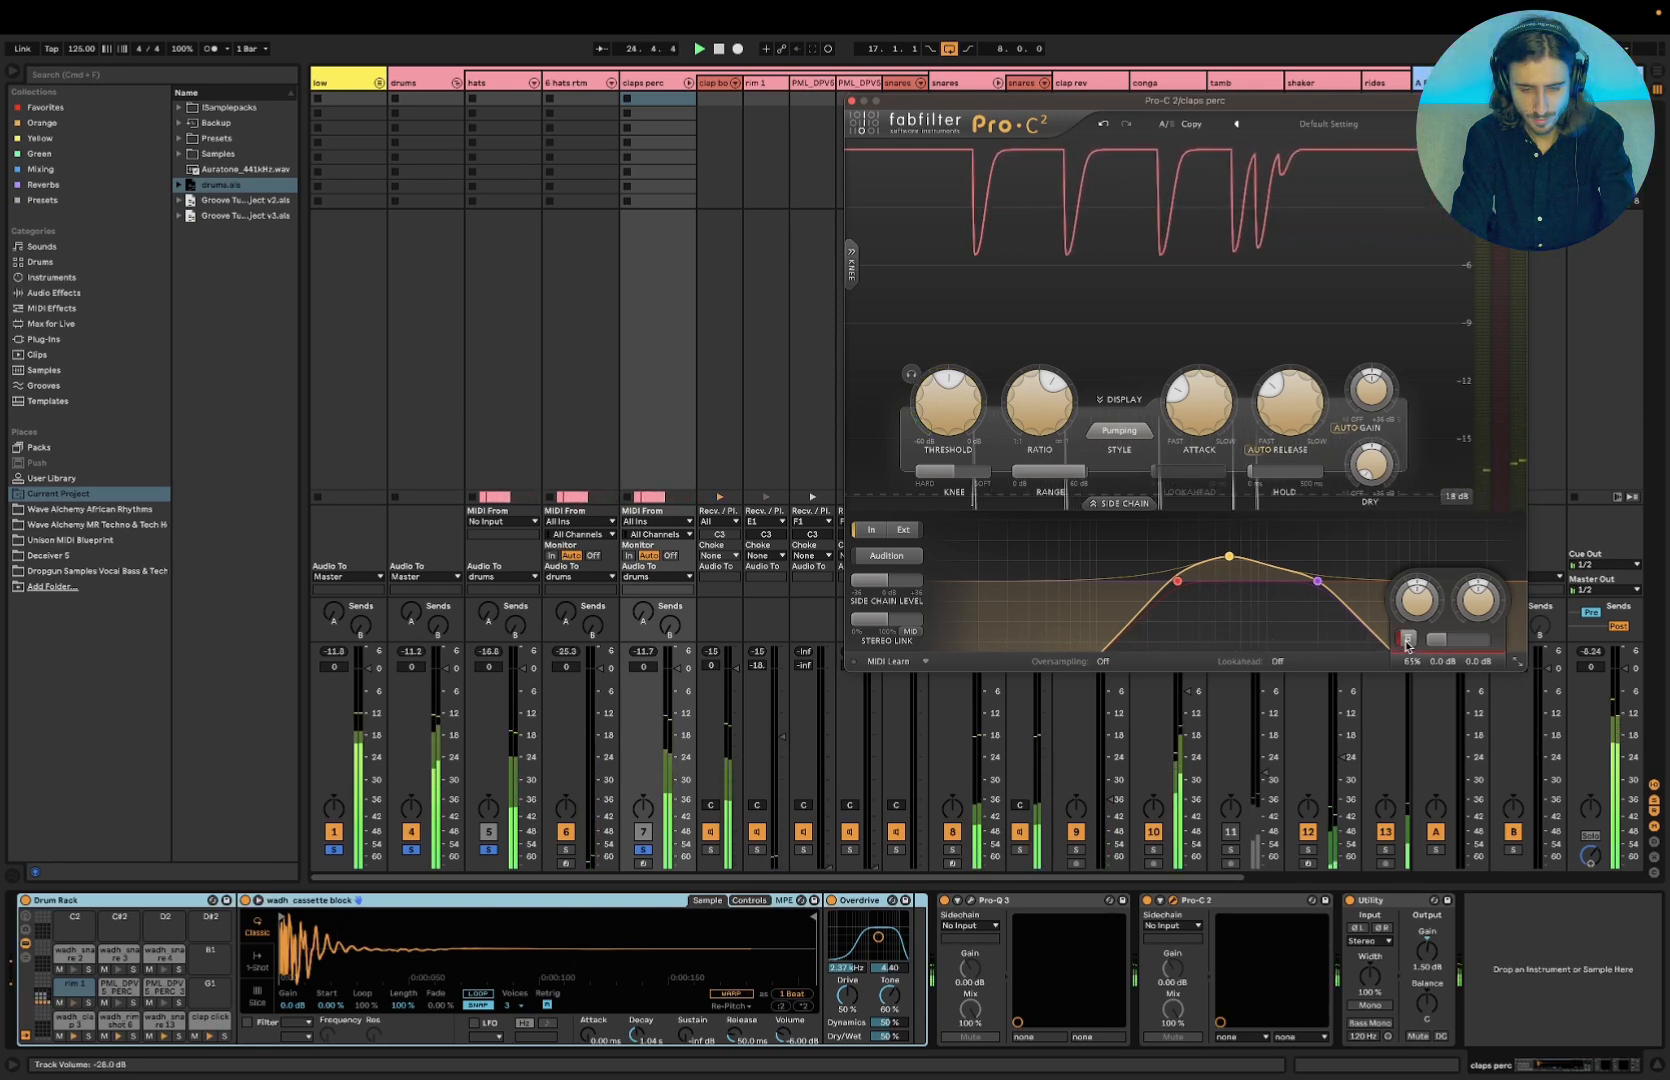
key(space)
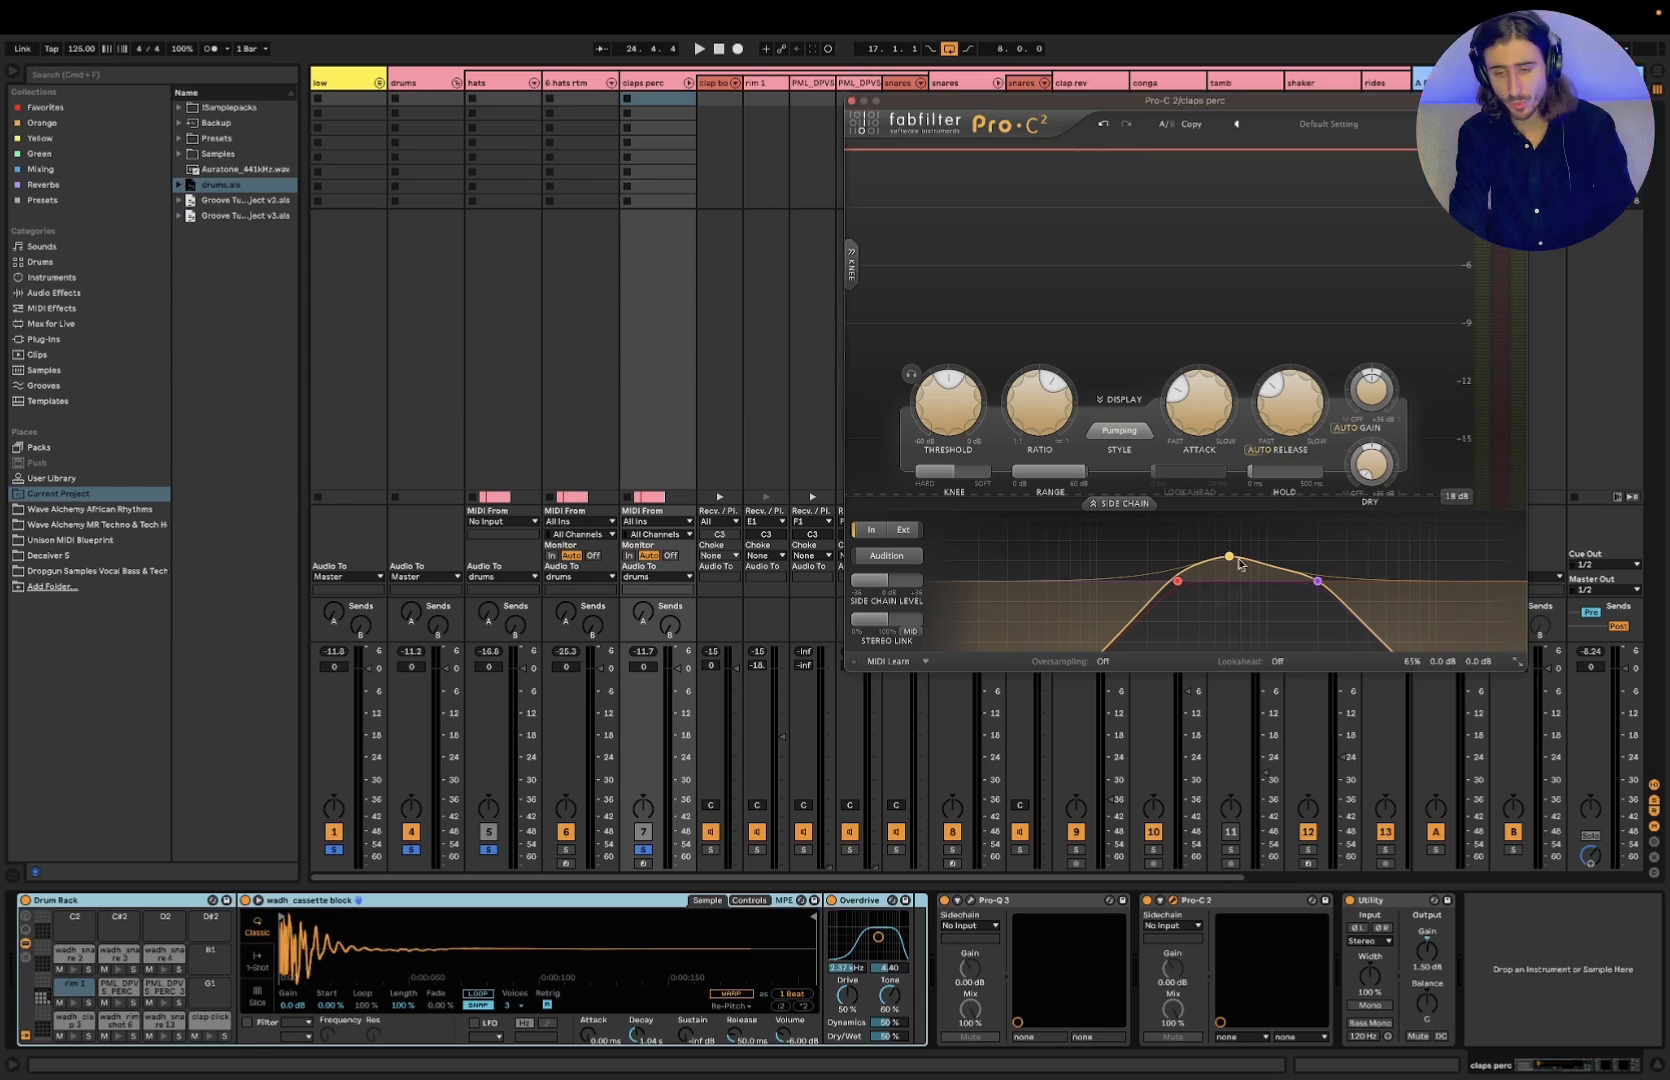
mouse_move(1184, 402)
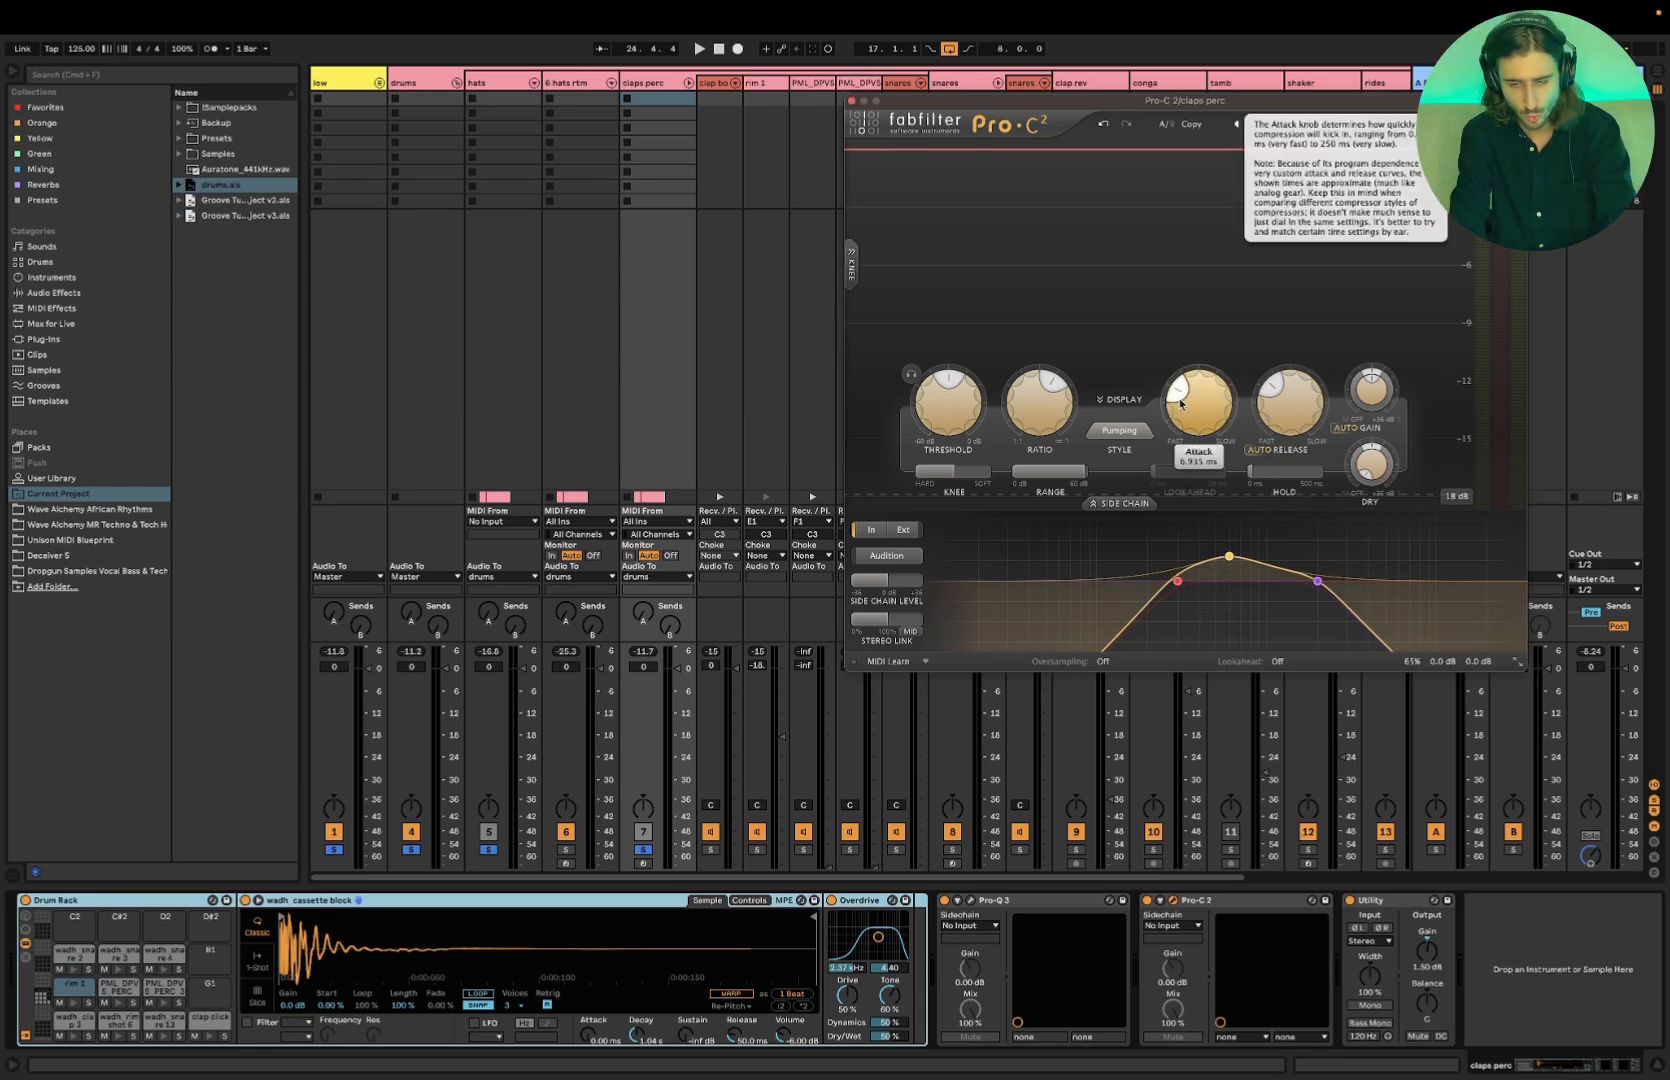
mouse_move(1286, 401)
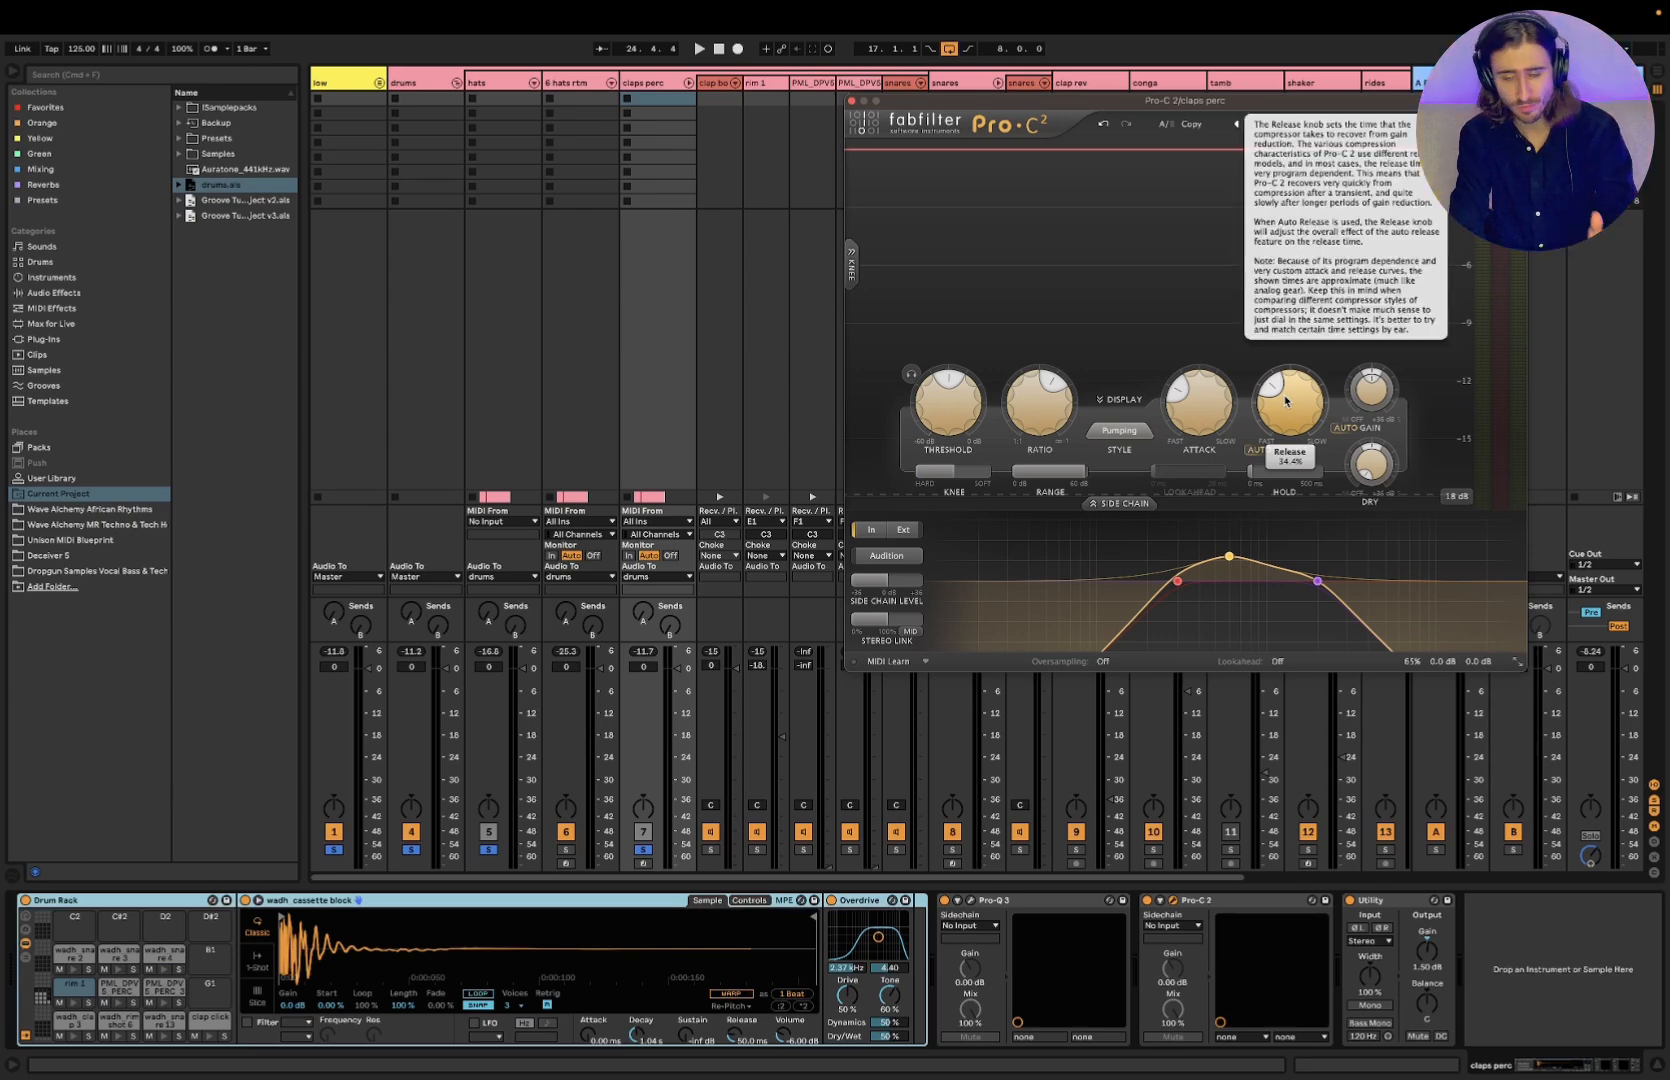
Close the Pro-C 2 window and fold the claps perc rack's chains in the mixer
click(851, 101)
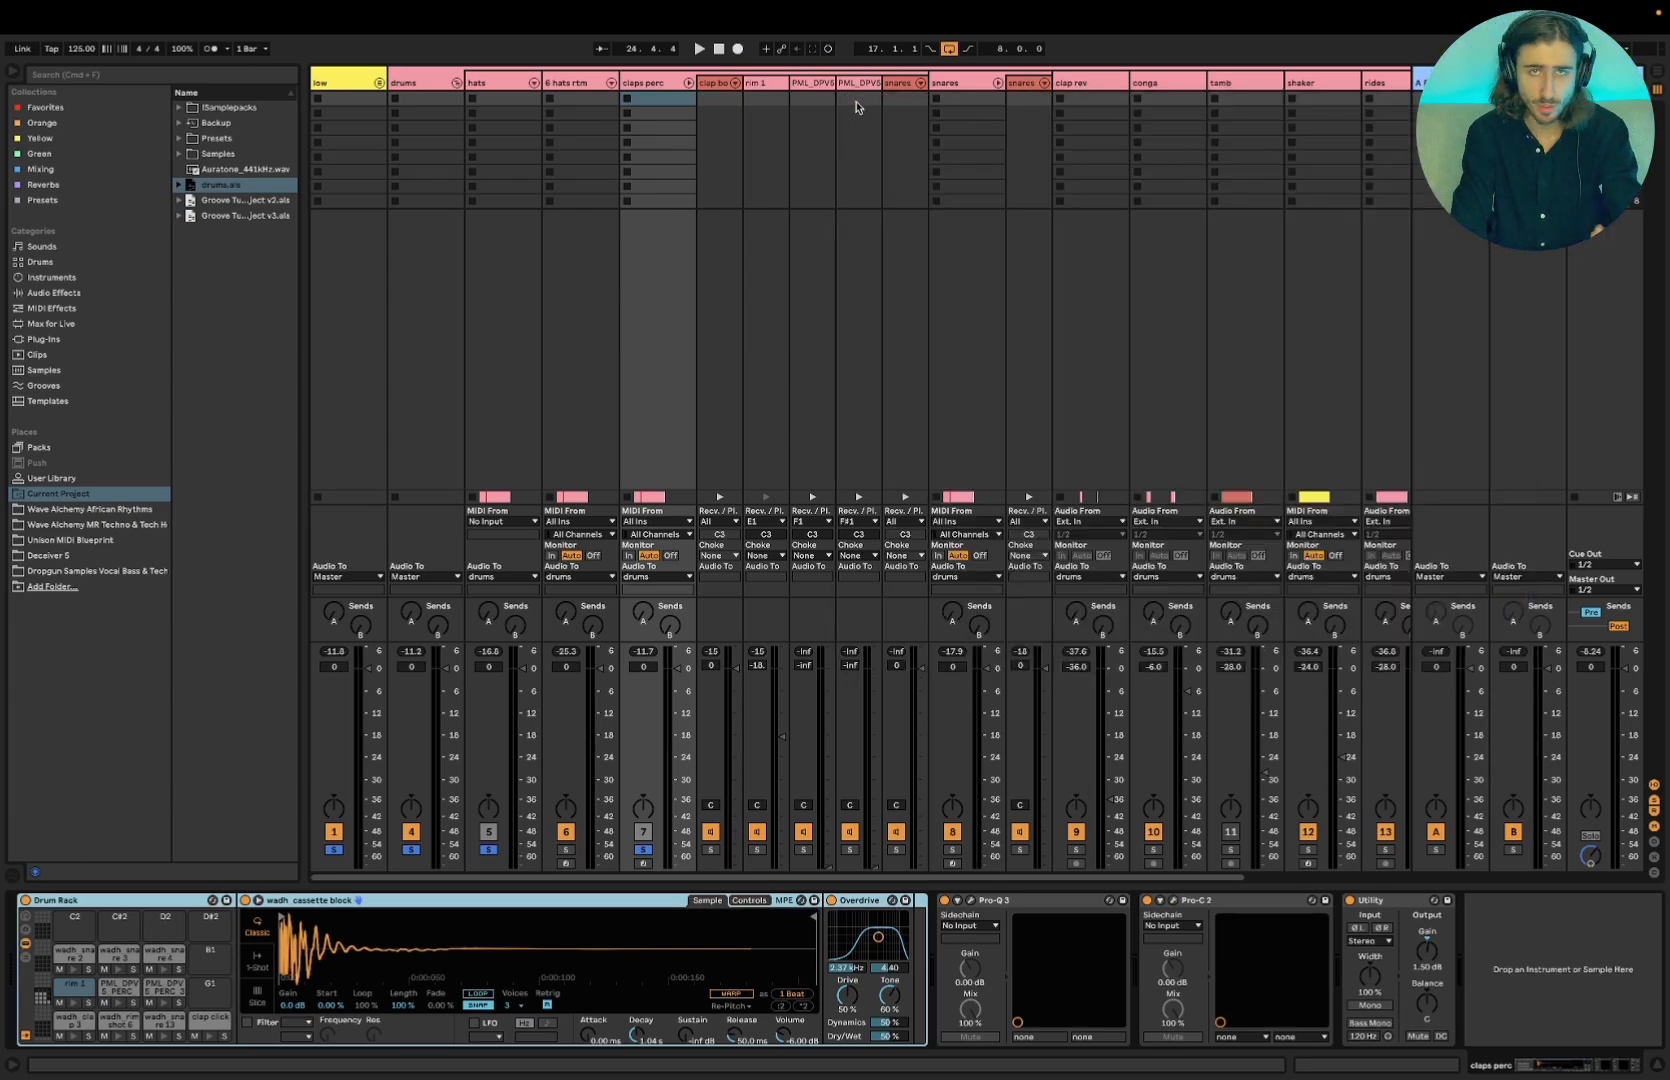
click(855, 100)
click(688, 84)
Switch to the Keynote presentation and show the "Ninja Trick For More Pump" slide
key(super+Tab)
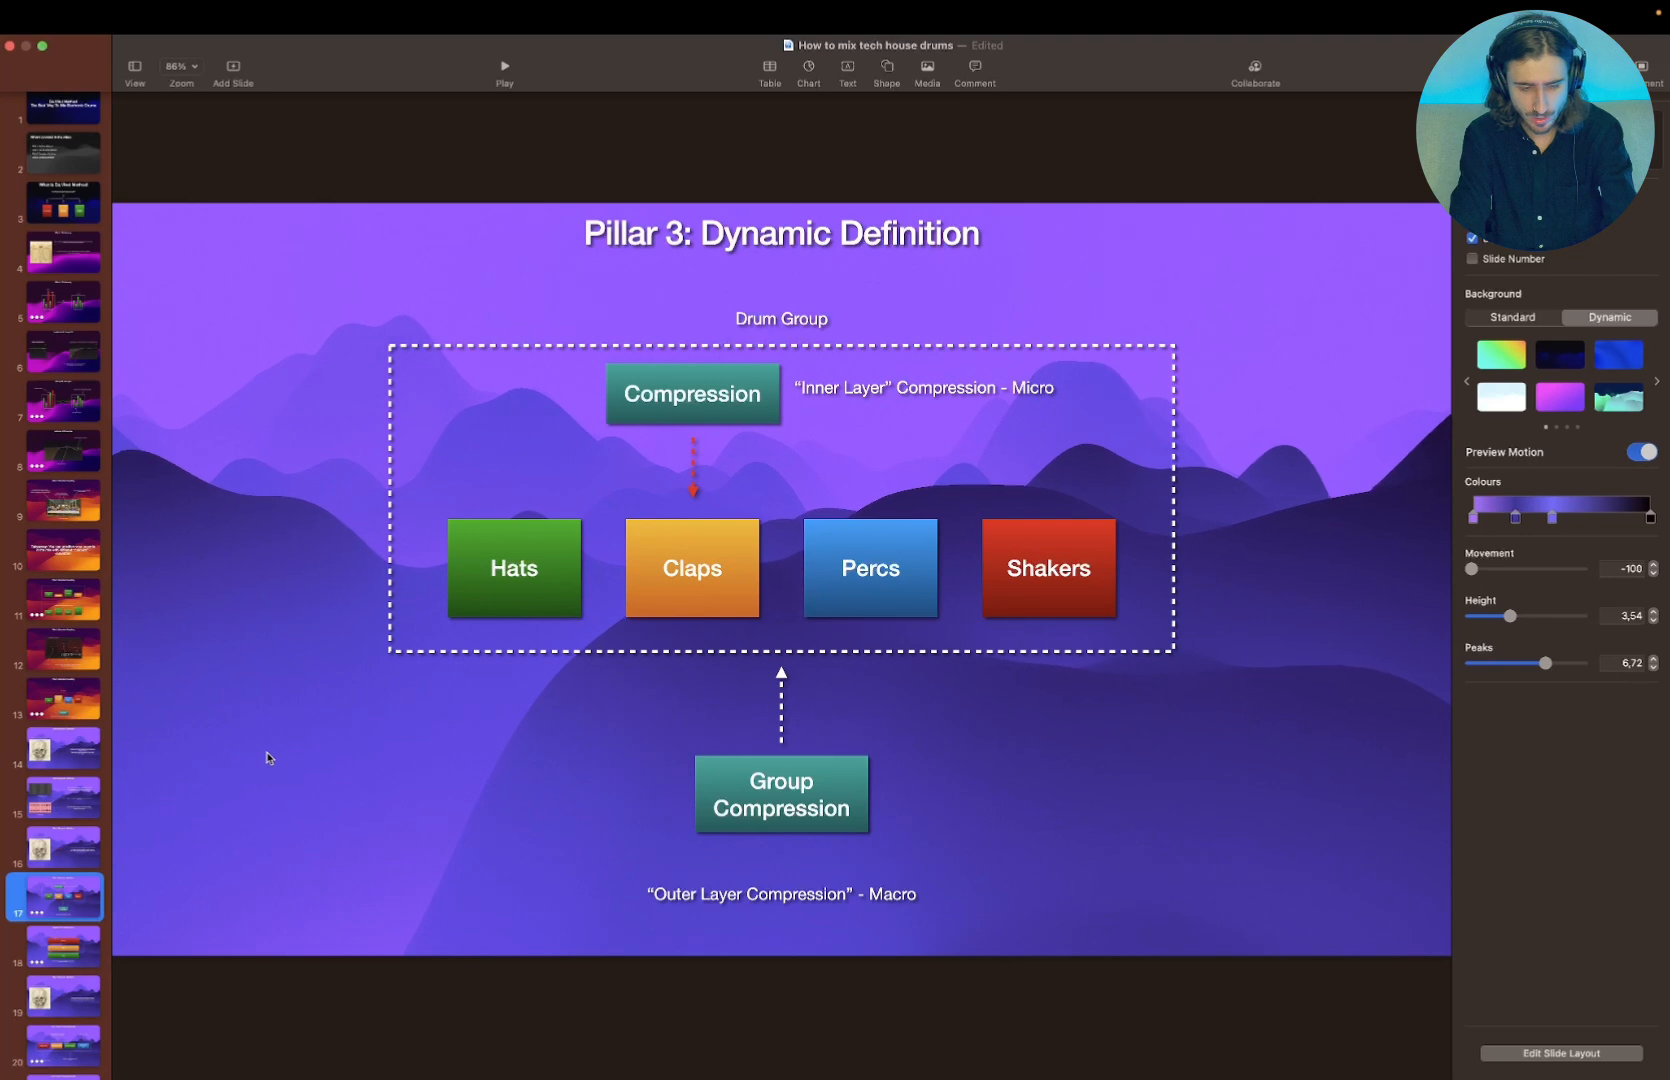
key(Down)
key(Up)
key(super+Tab)
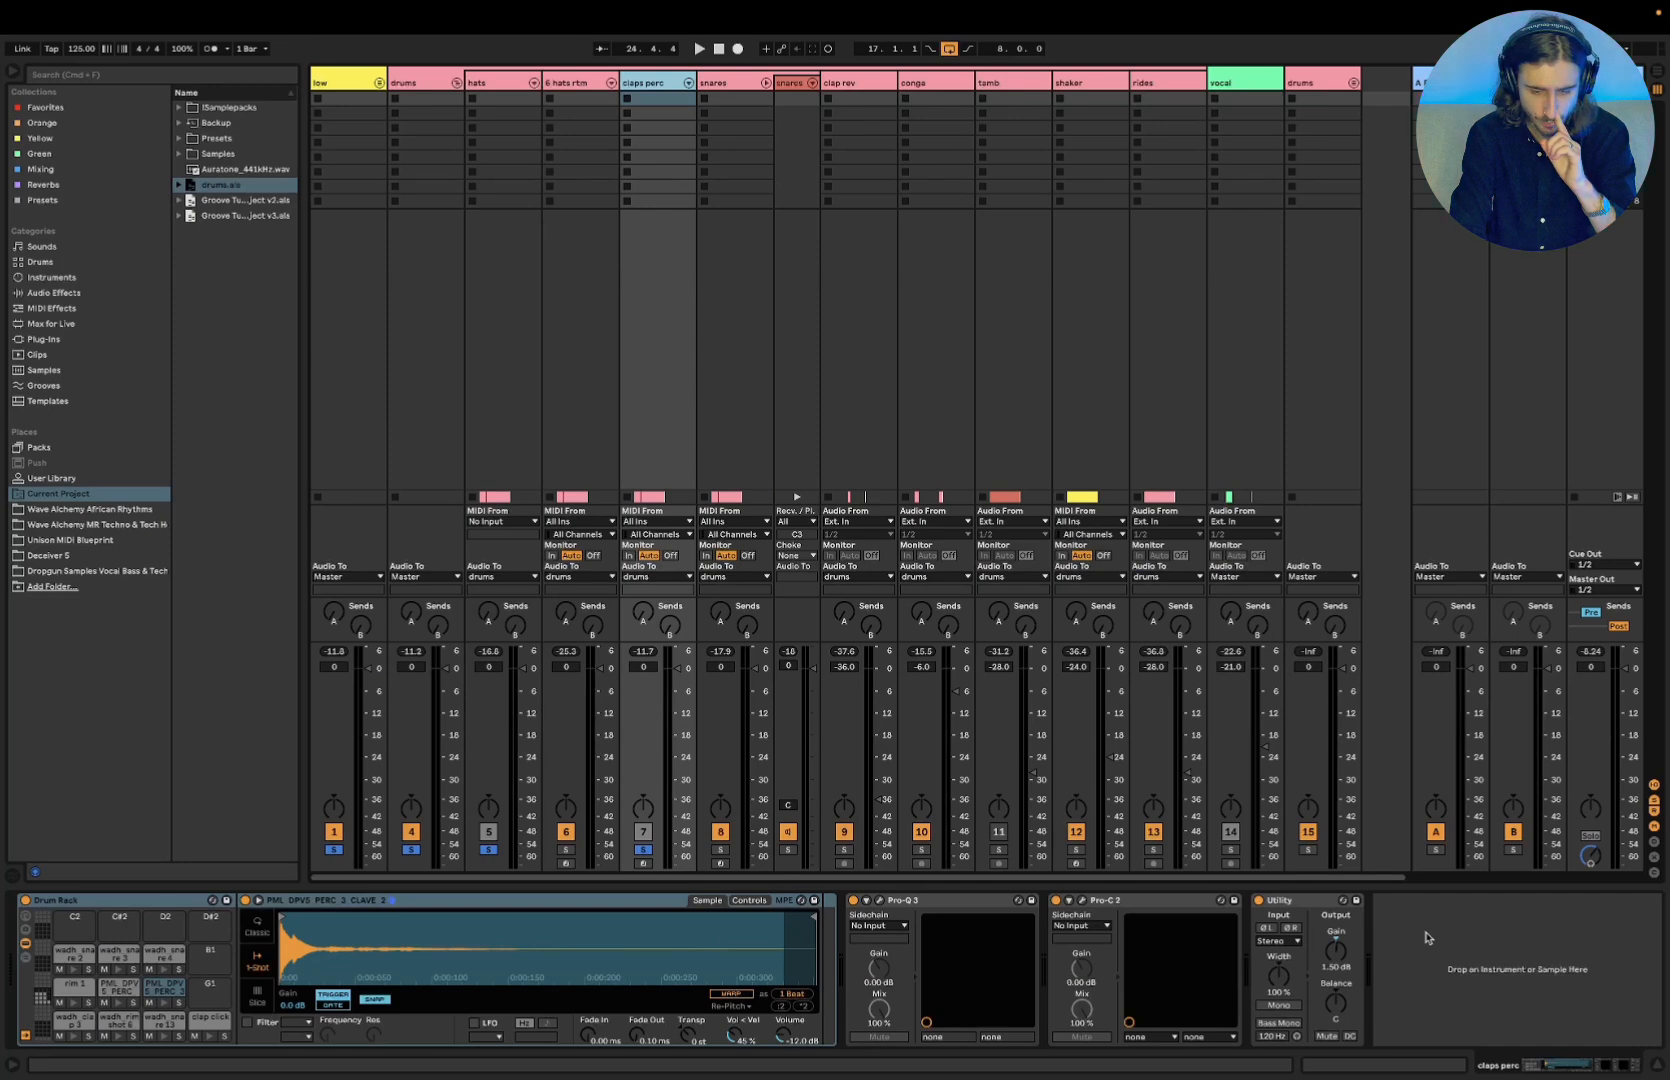
key(super+Tab)
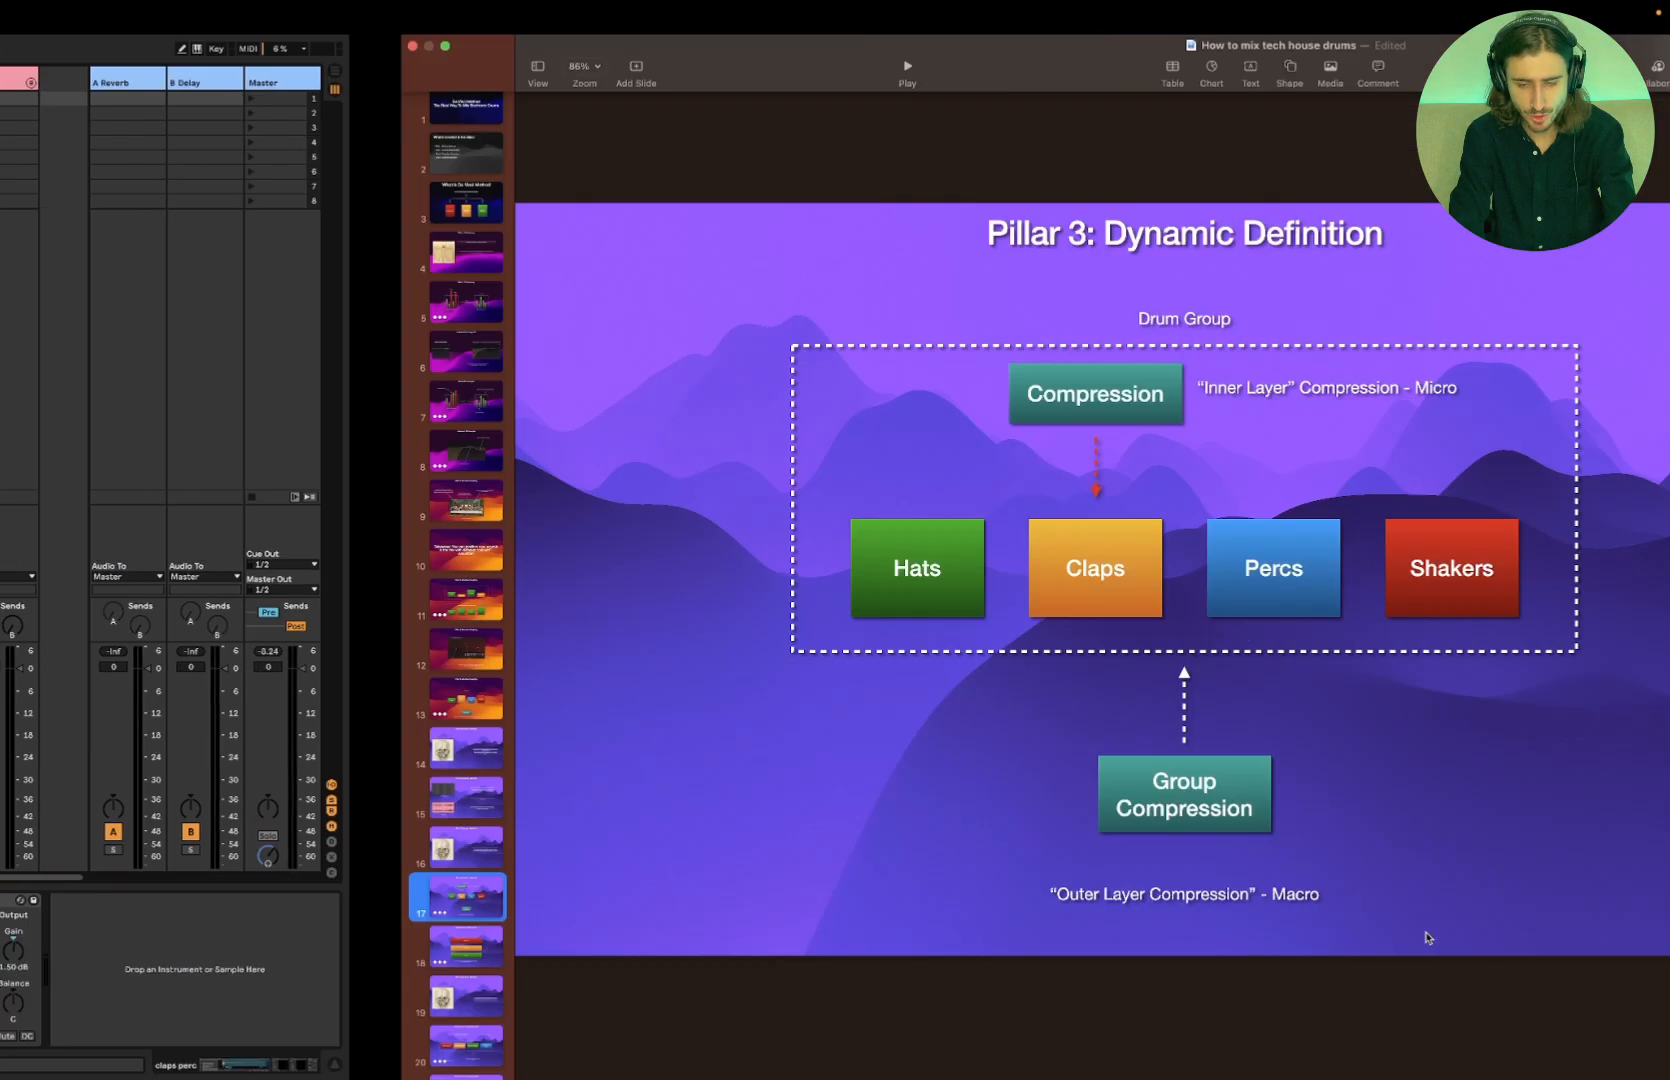
key(Down)
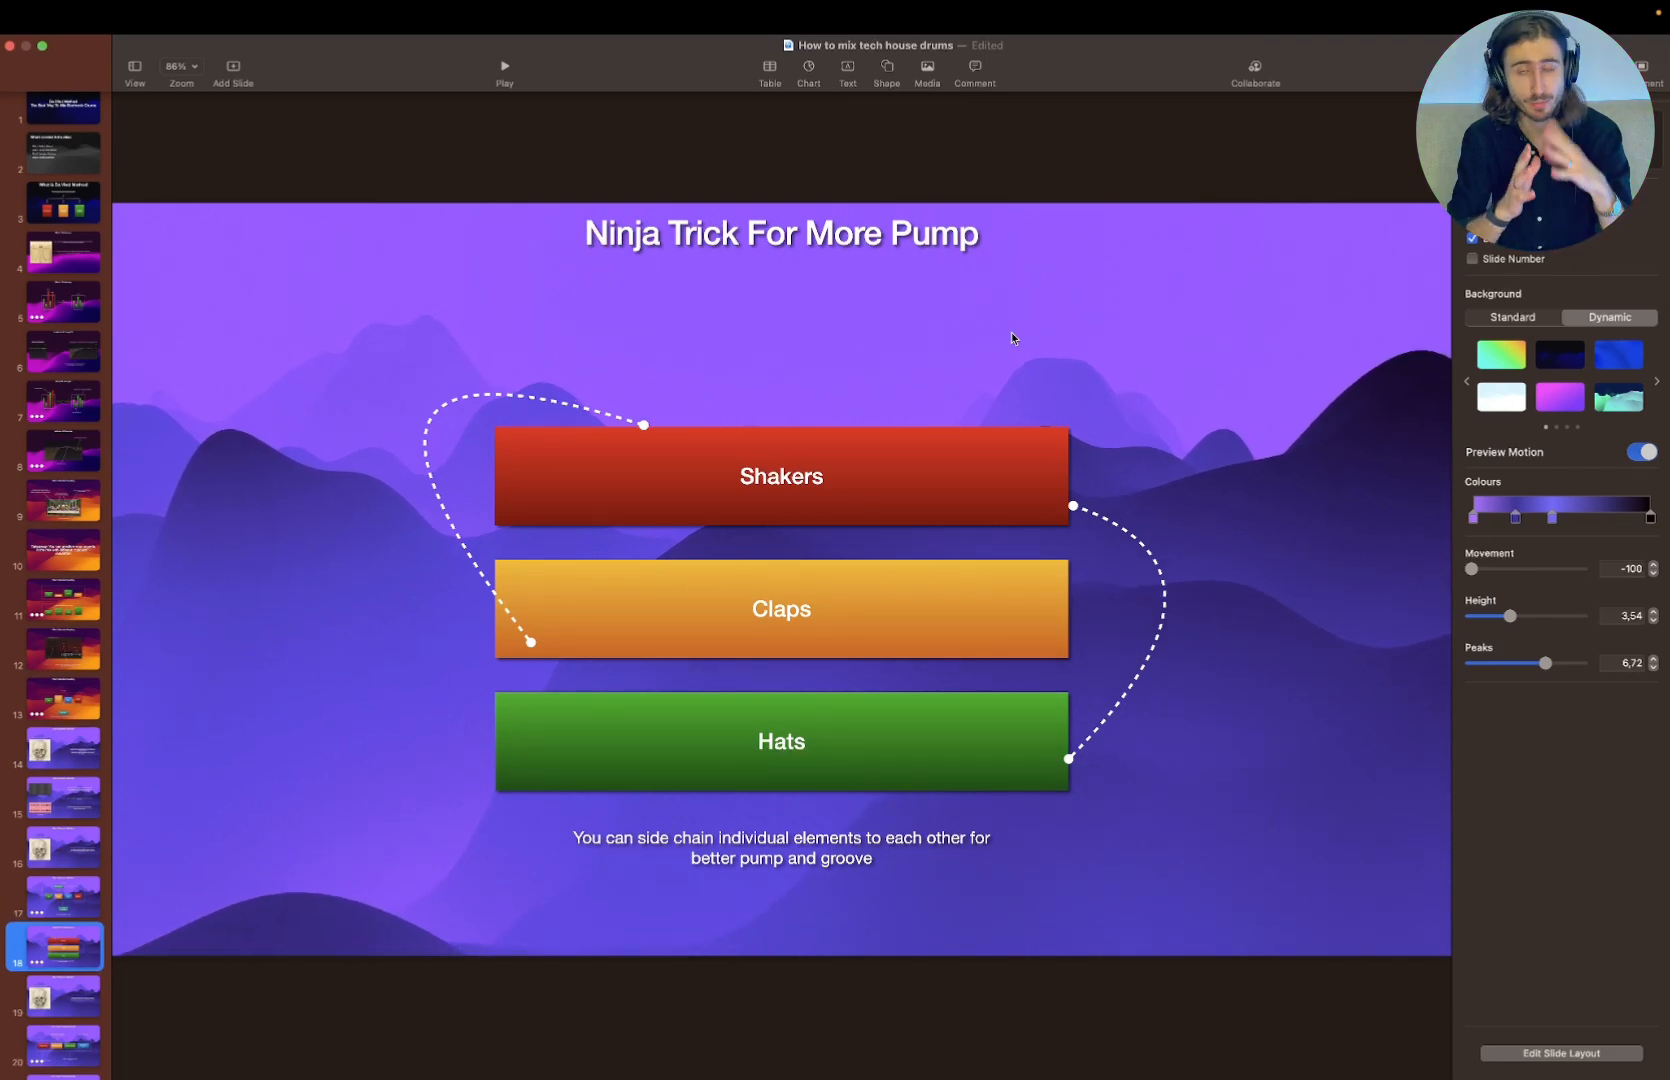
Switch back to Ableton Live, select the hats track, and play the hats on their own in the Arrangement view
key(super+Tab)
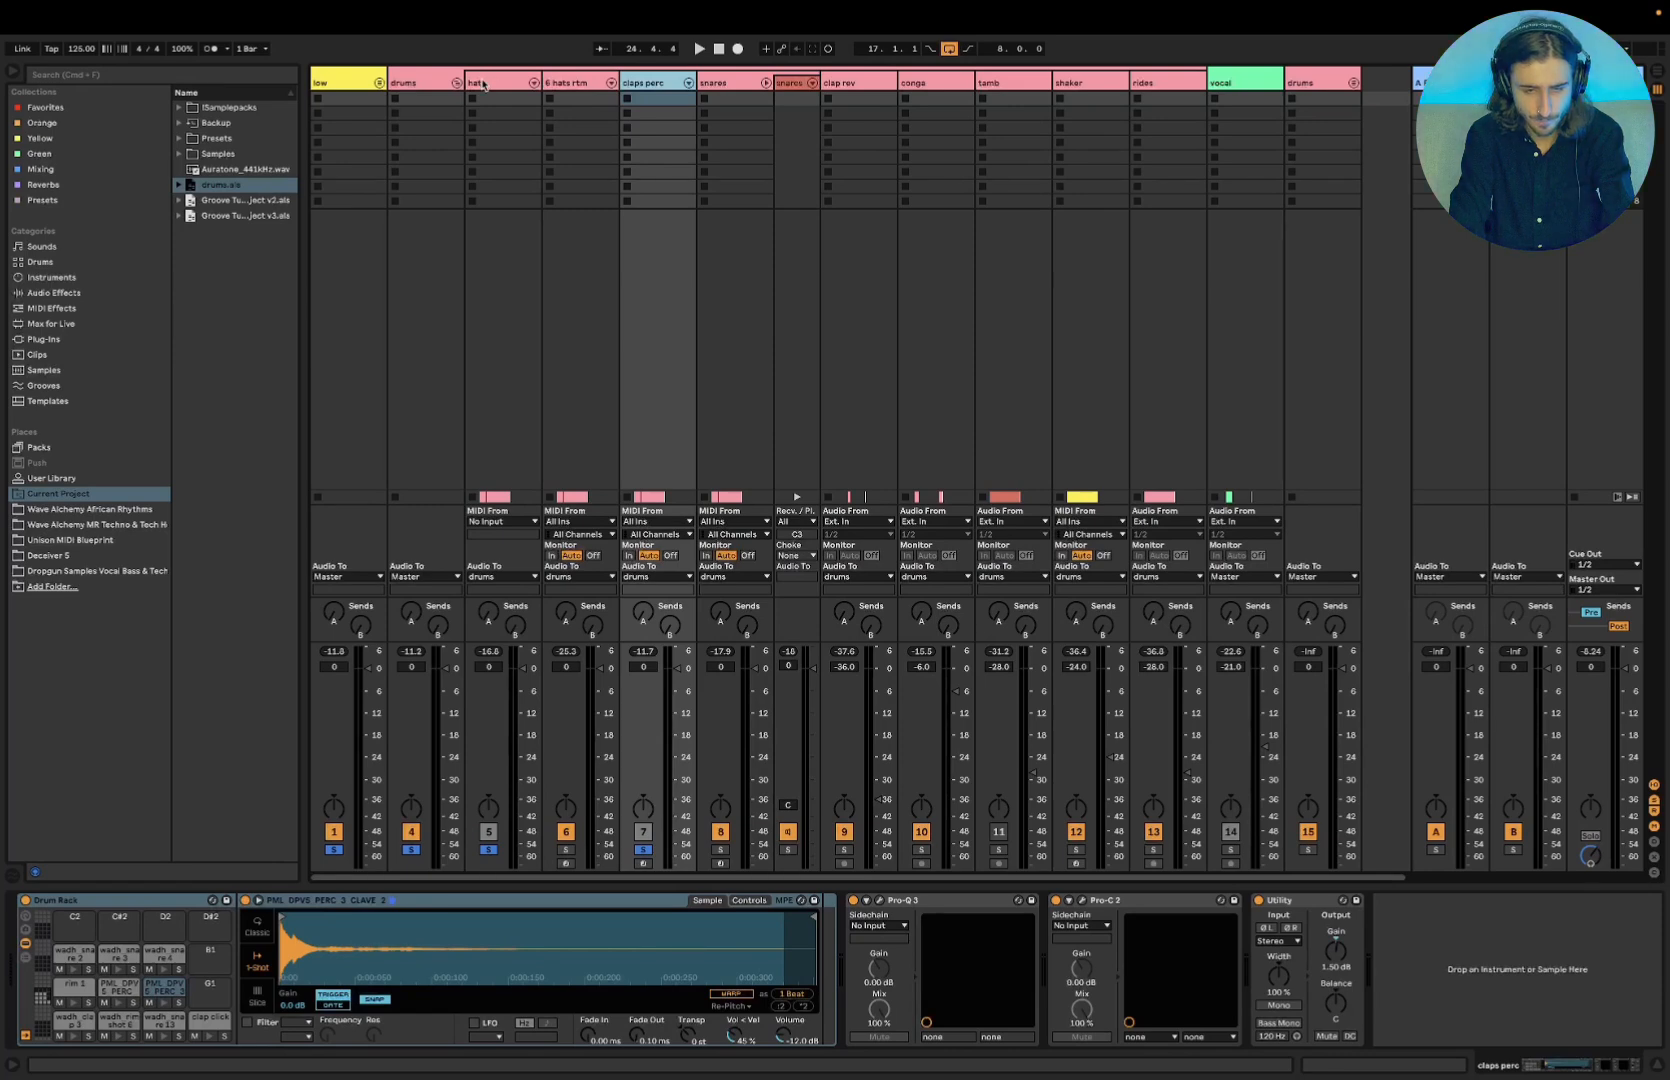
click(481, 83)
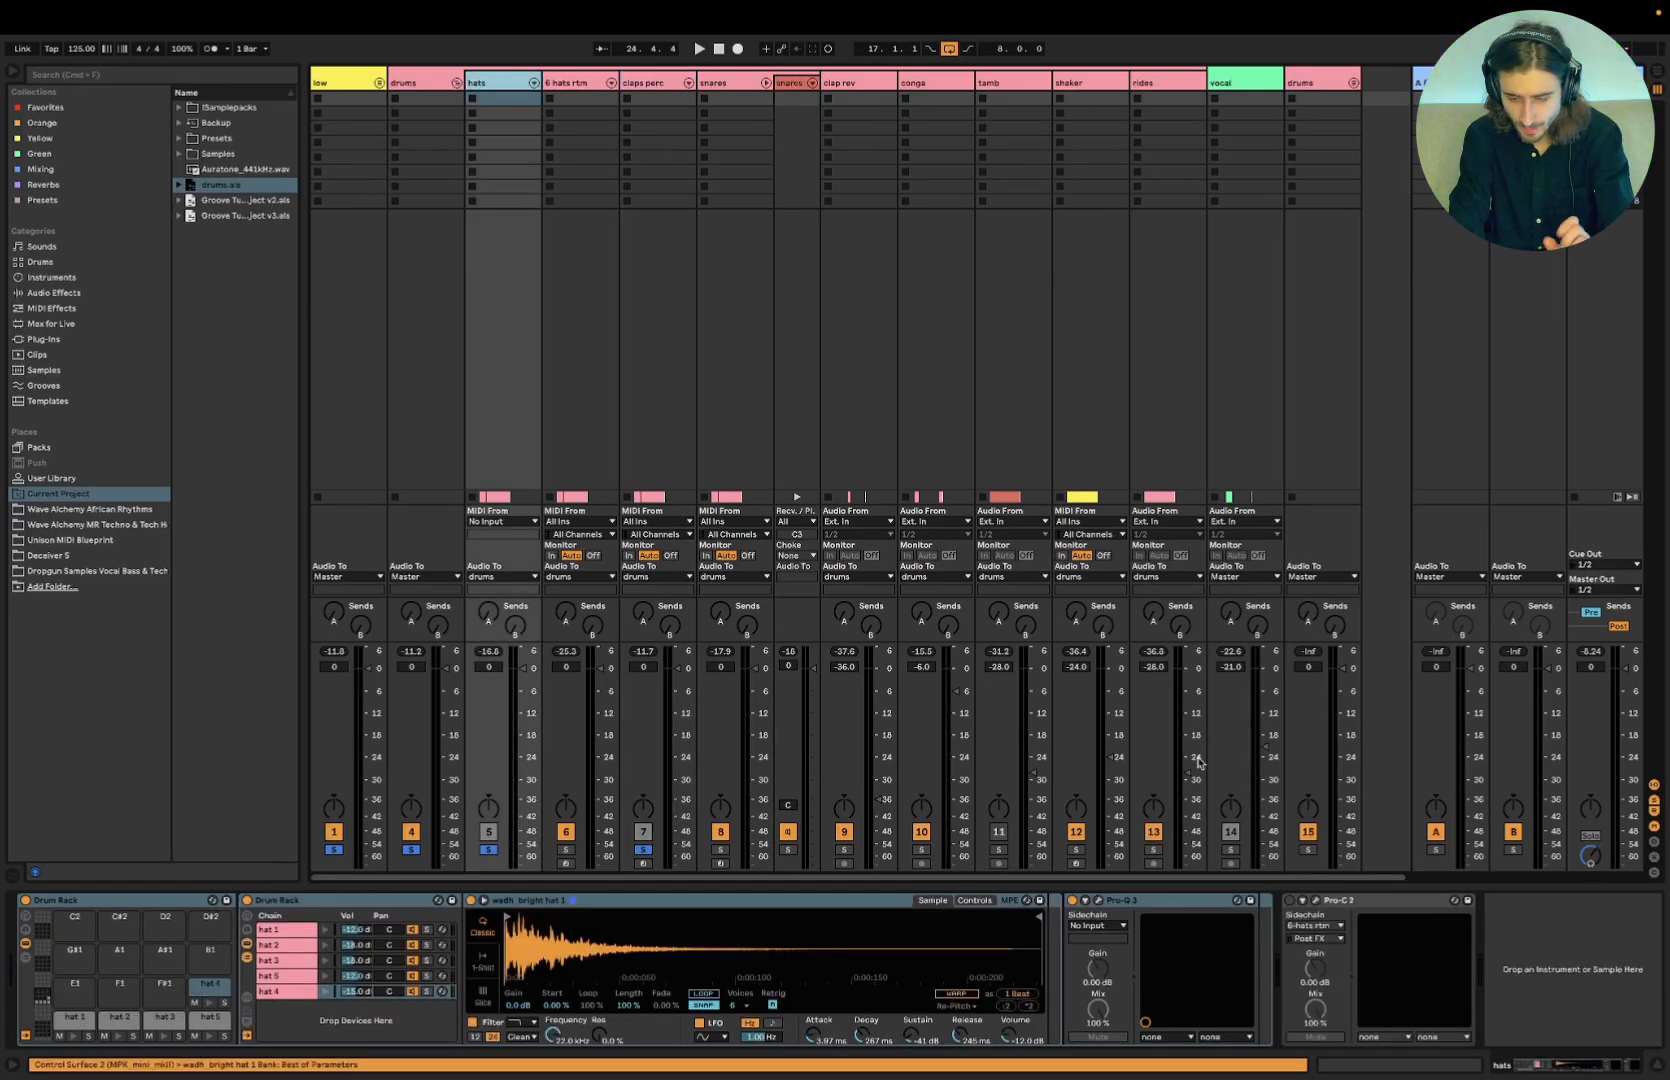
key(Tab)
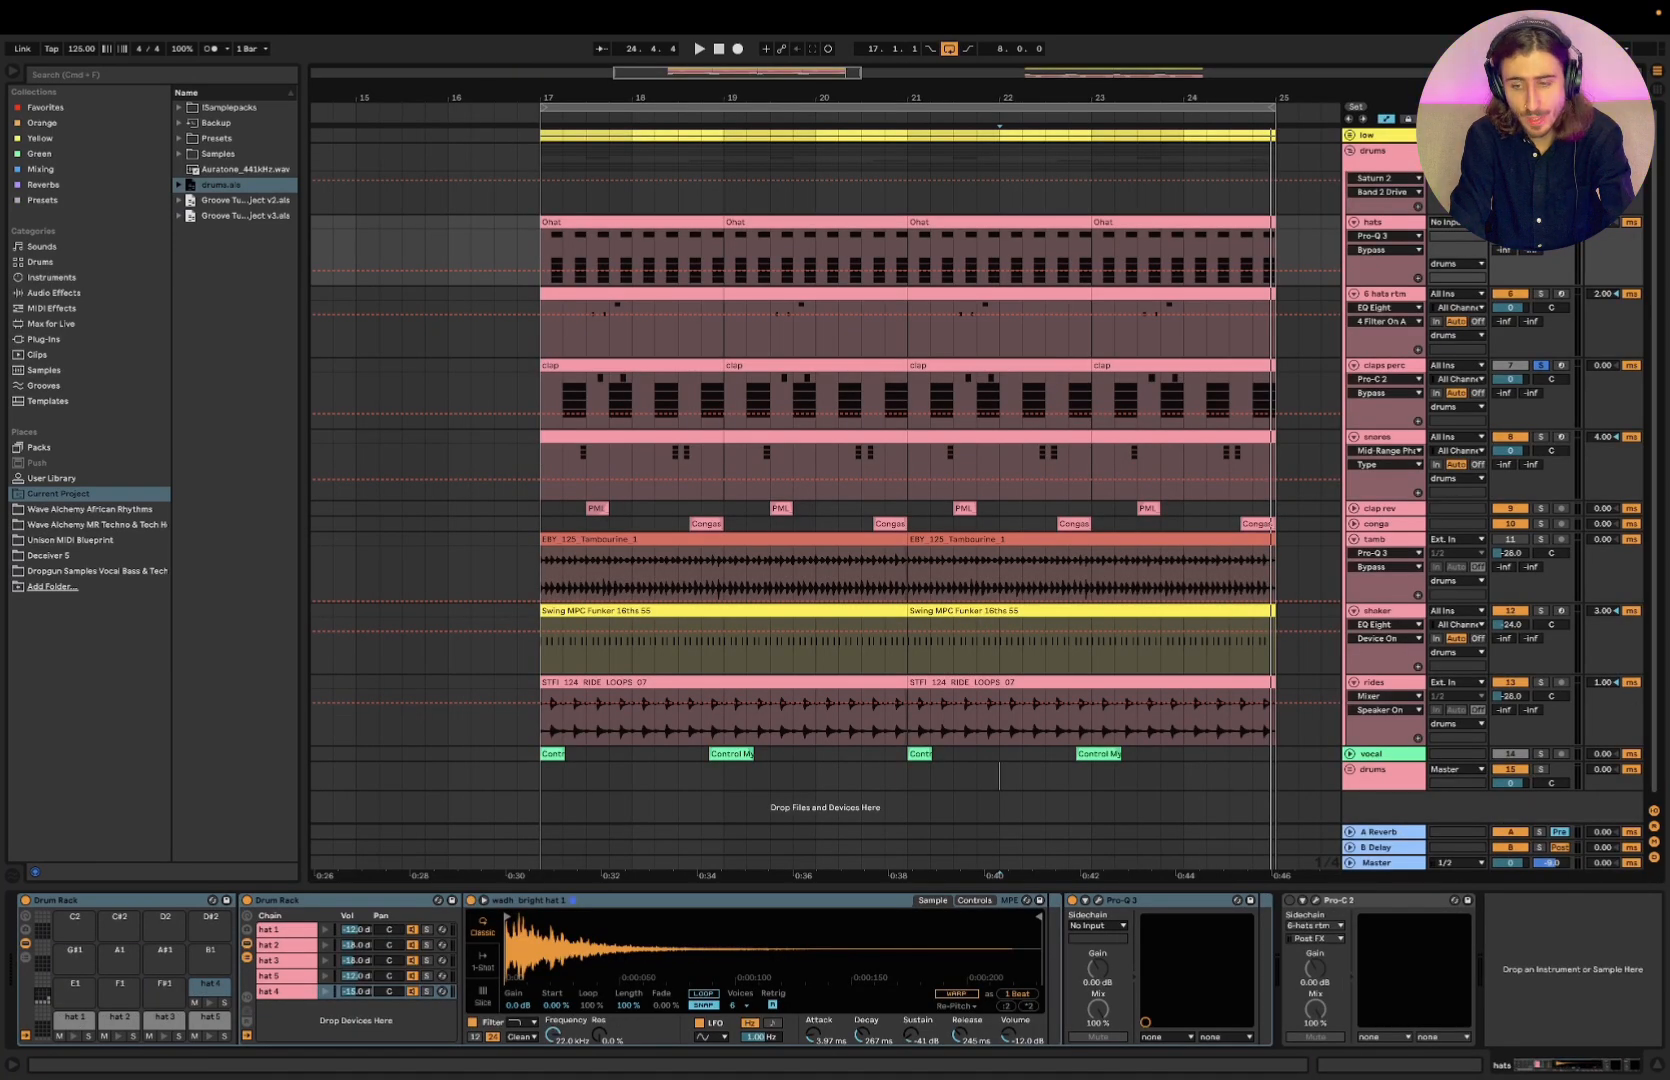
key(space)
key(space)
click(1560, 948)
key(space)
Solo the 6 hats rtm track together with the hats and play both from bar 17
click(541, 338)
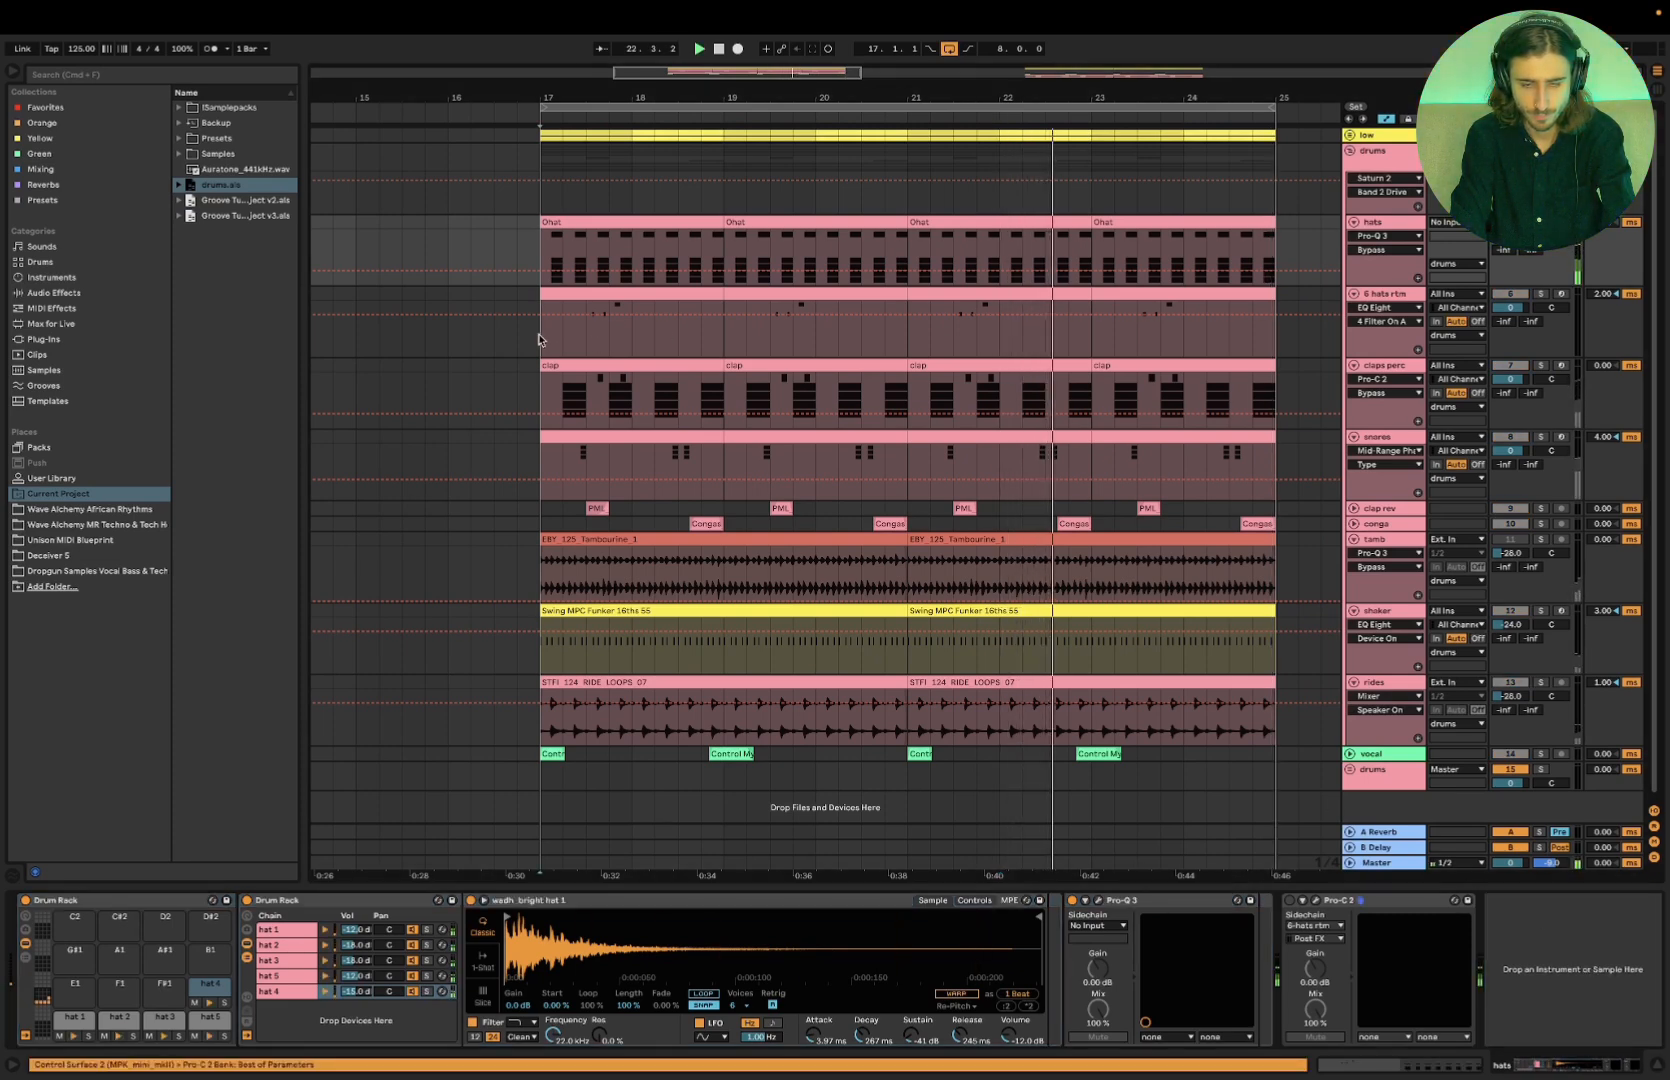
key(space)
scroll(1368, 249, down, 2)
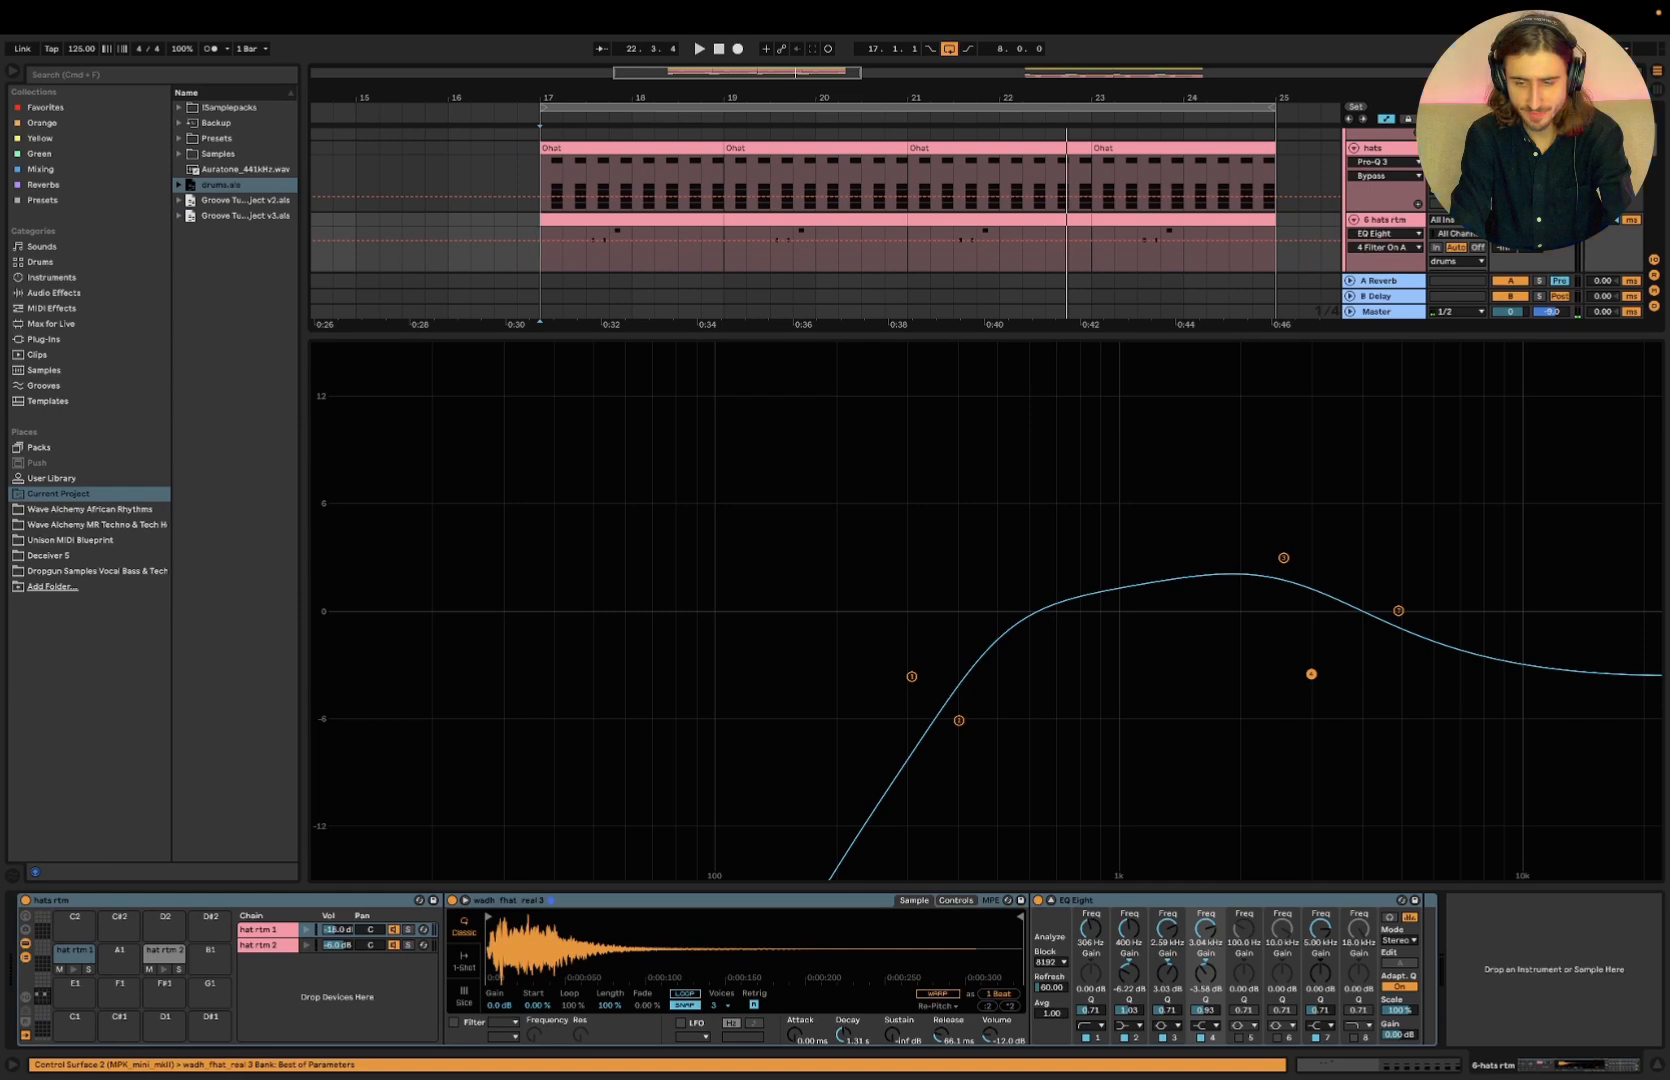
click(1658, 1067)
scroll(706, 331, left, 1)
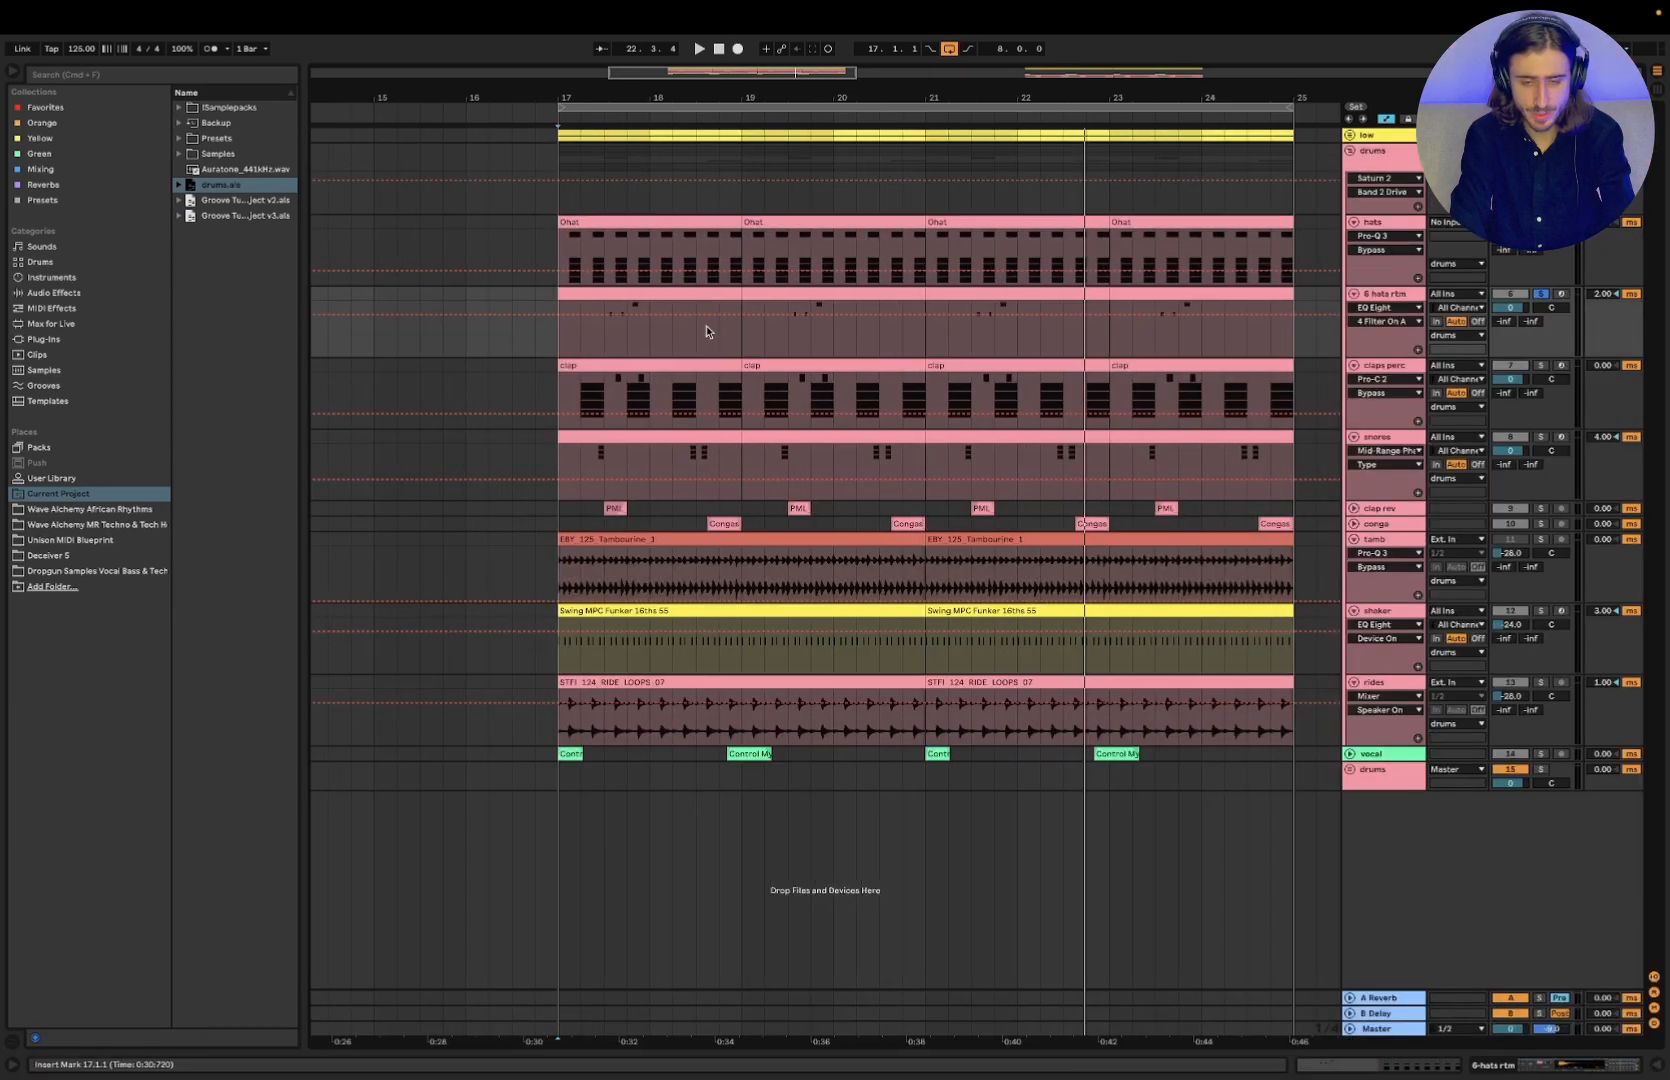
key(space)
scroll(706, 331, right, 2)
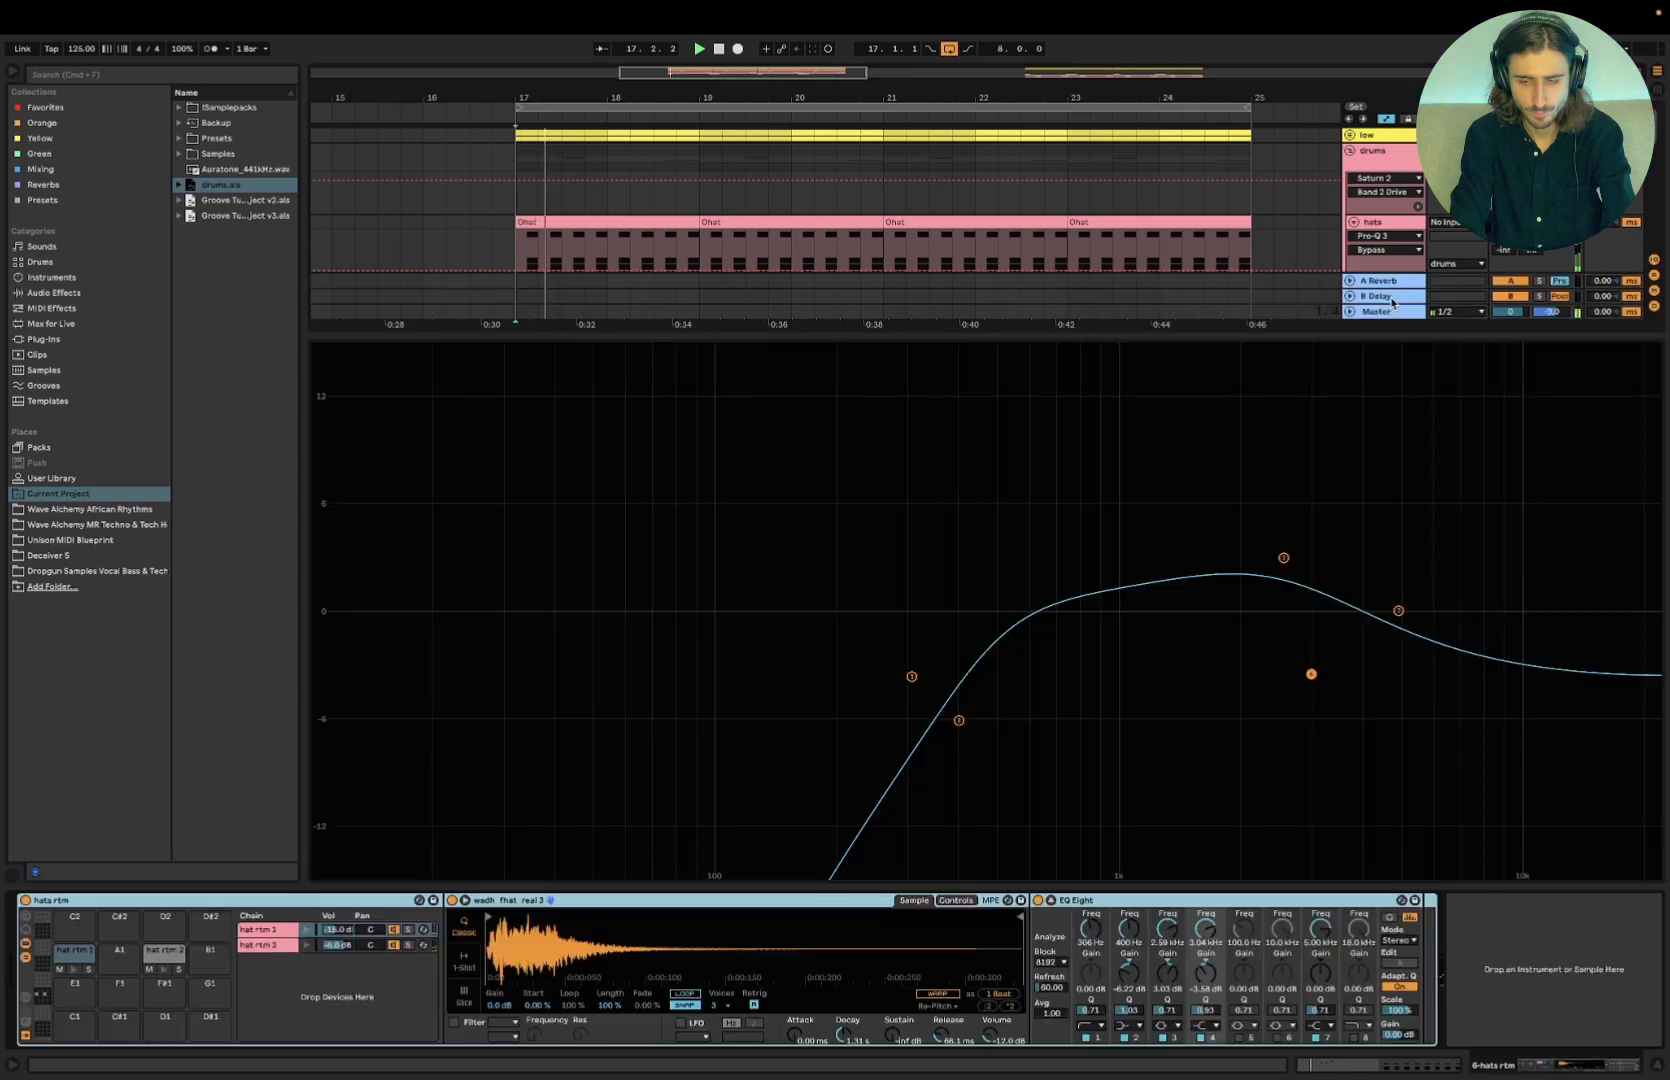
click(1658, 1067)
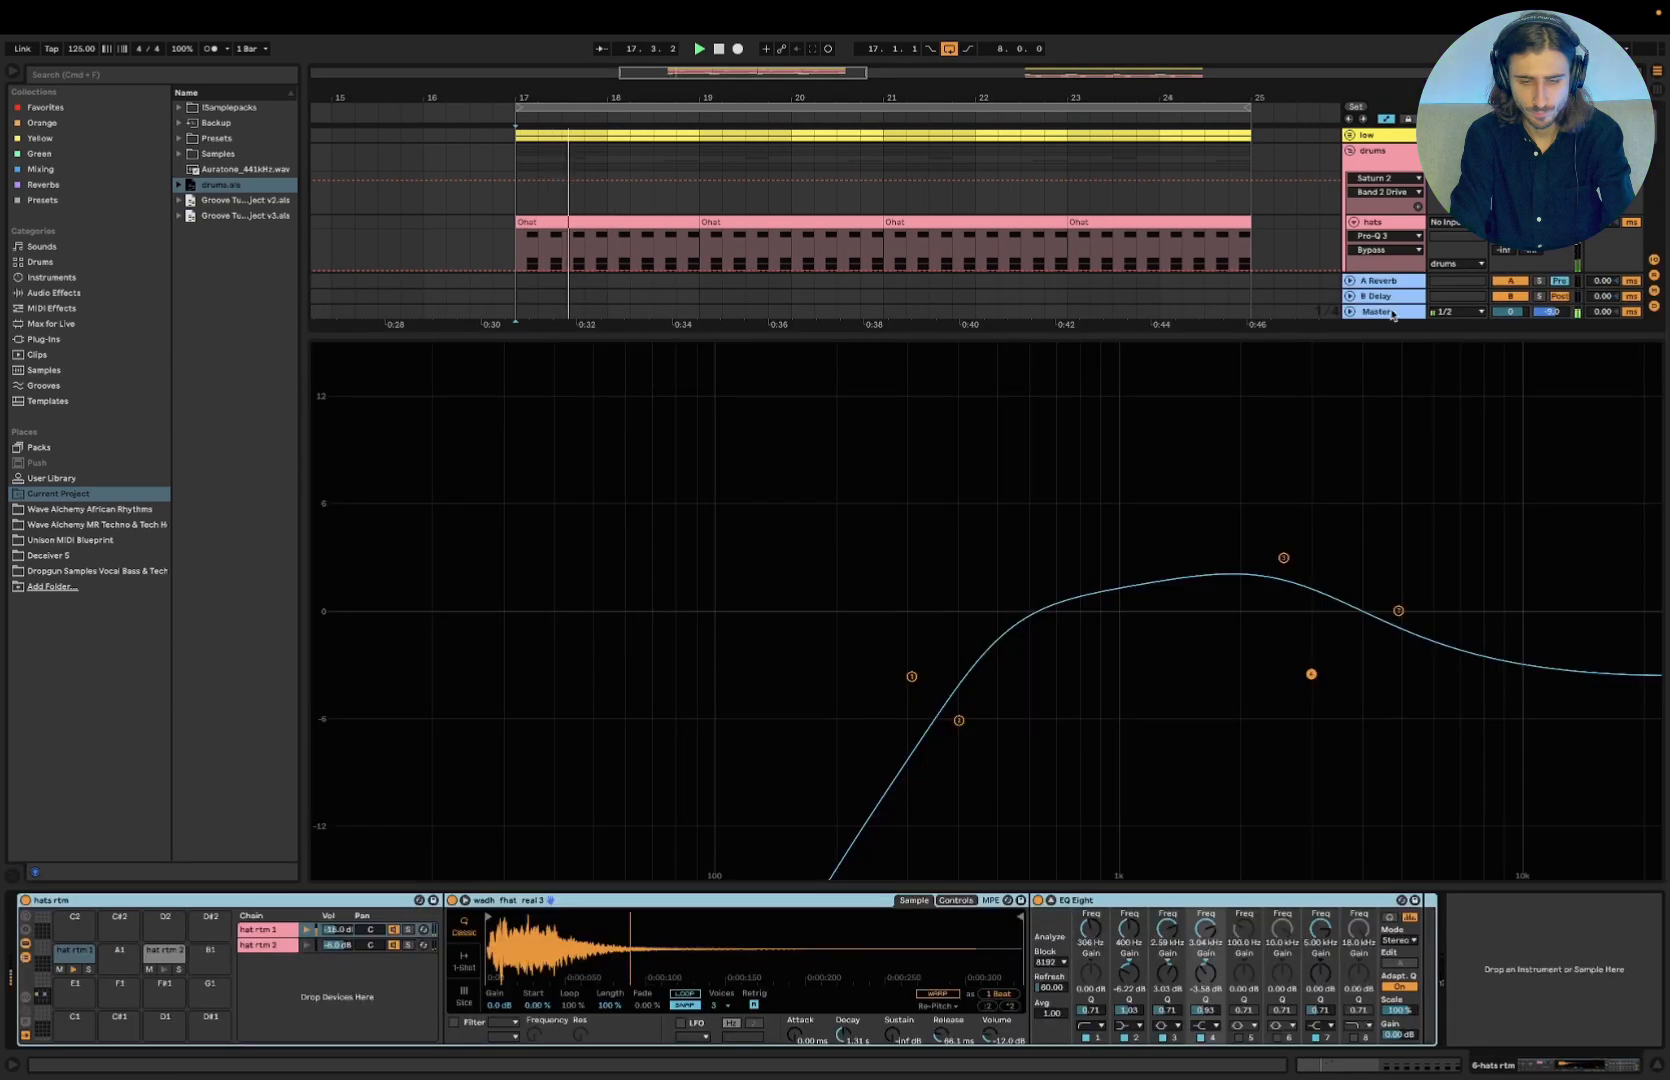
click(1658, 1067)
Enable and open the hats track's Pro-C 2 that is sidechained from 6 hats rtm, placing its window below the hats clips
double_click(1405, 227)
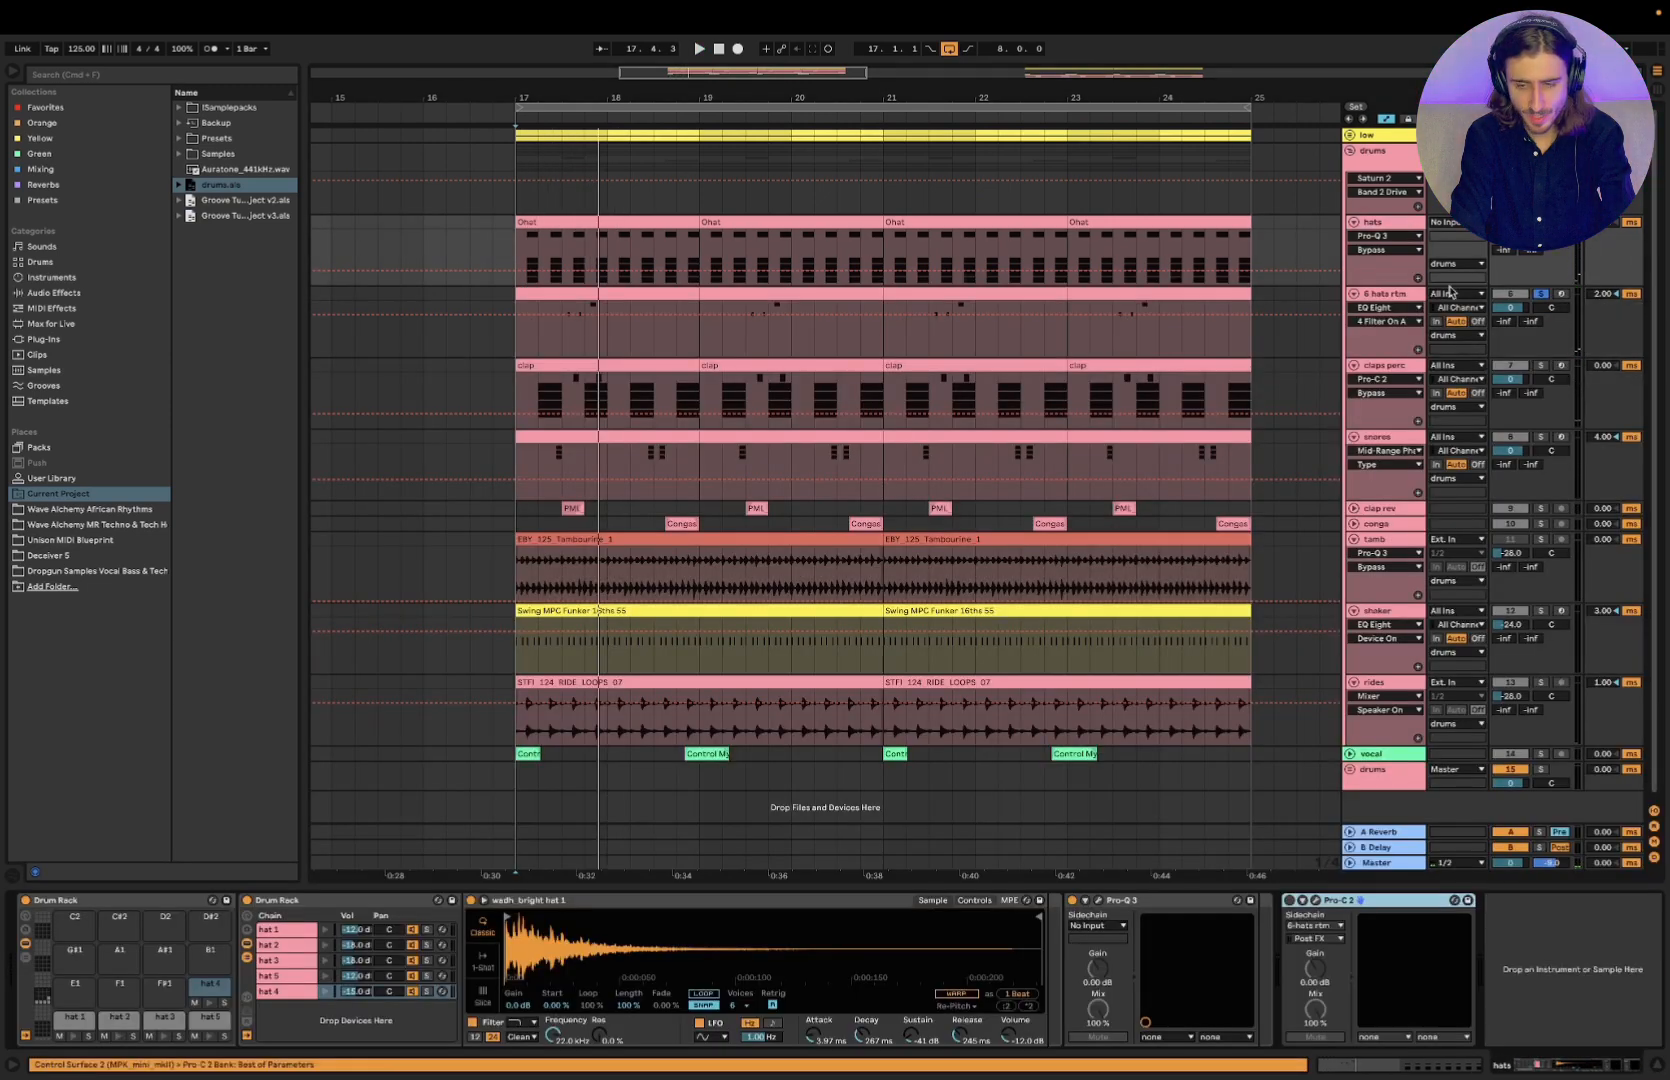
click(1412, 294)
click(1660, 1067)
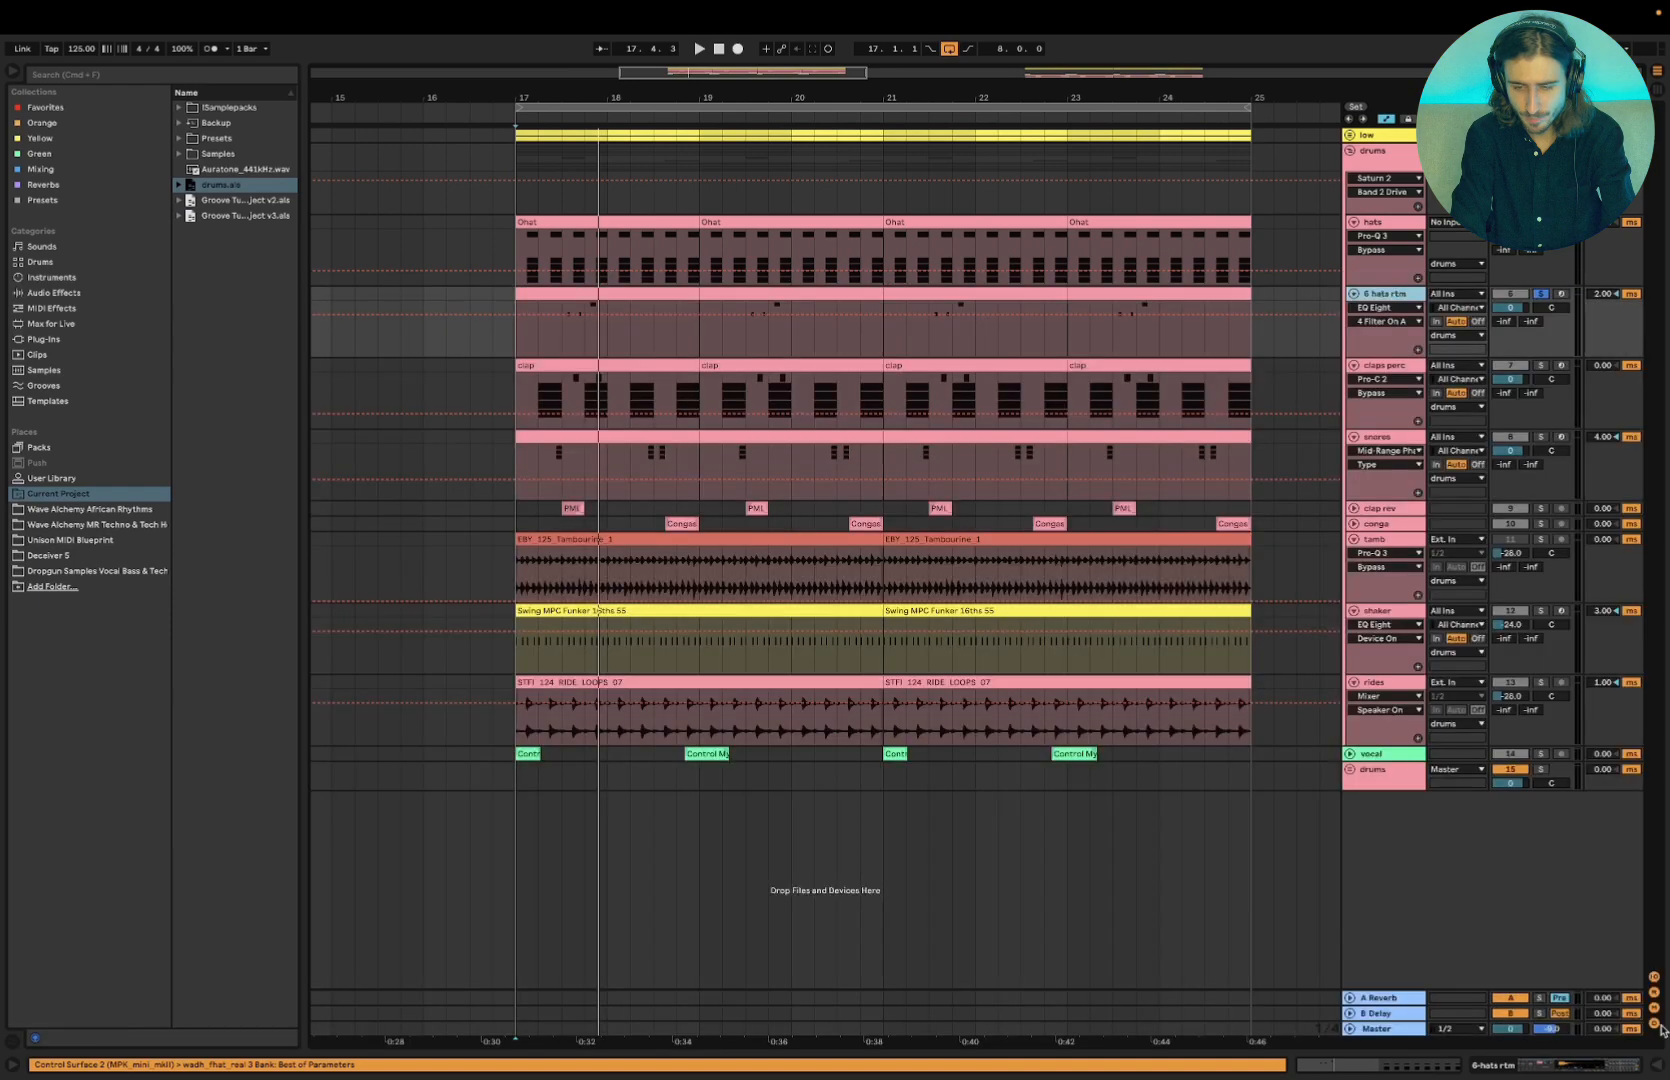
double_click(1388, 232)
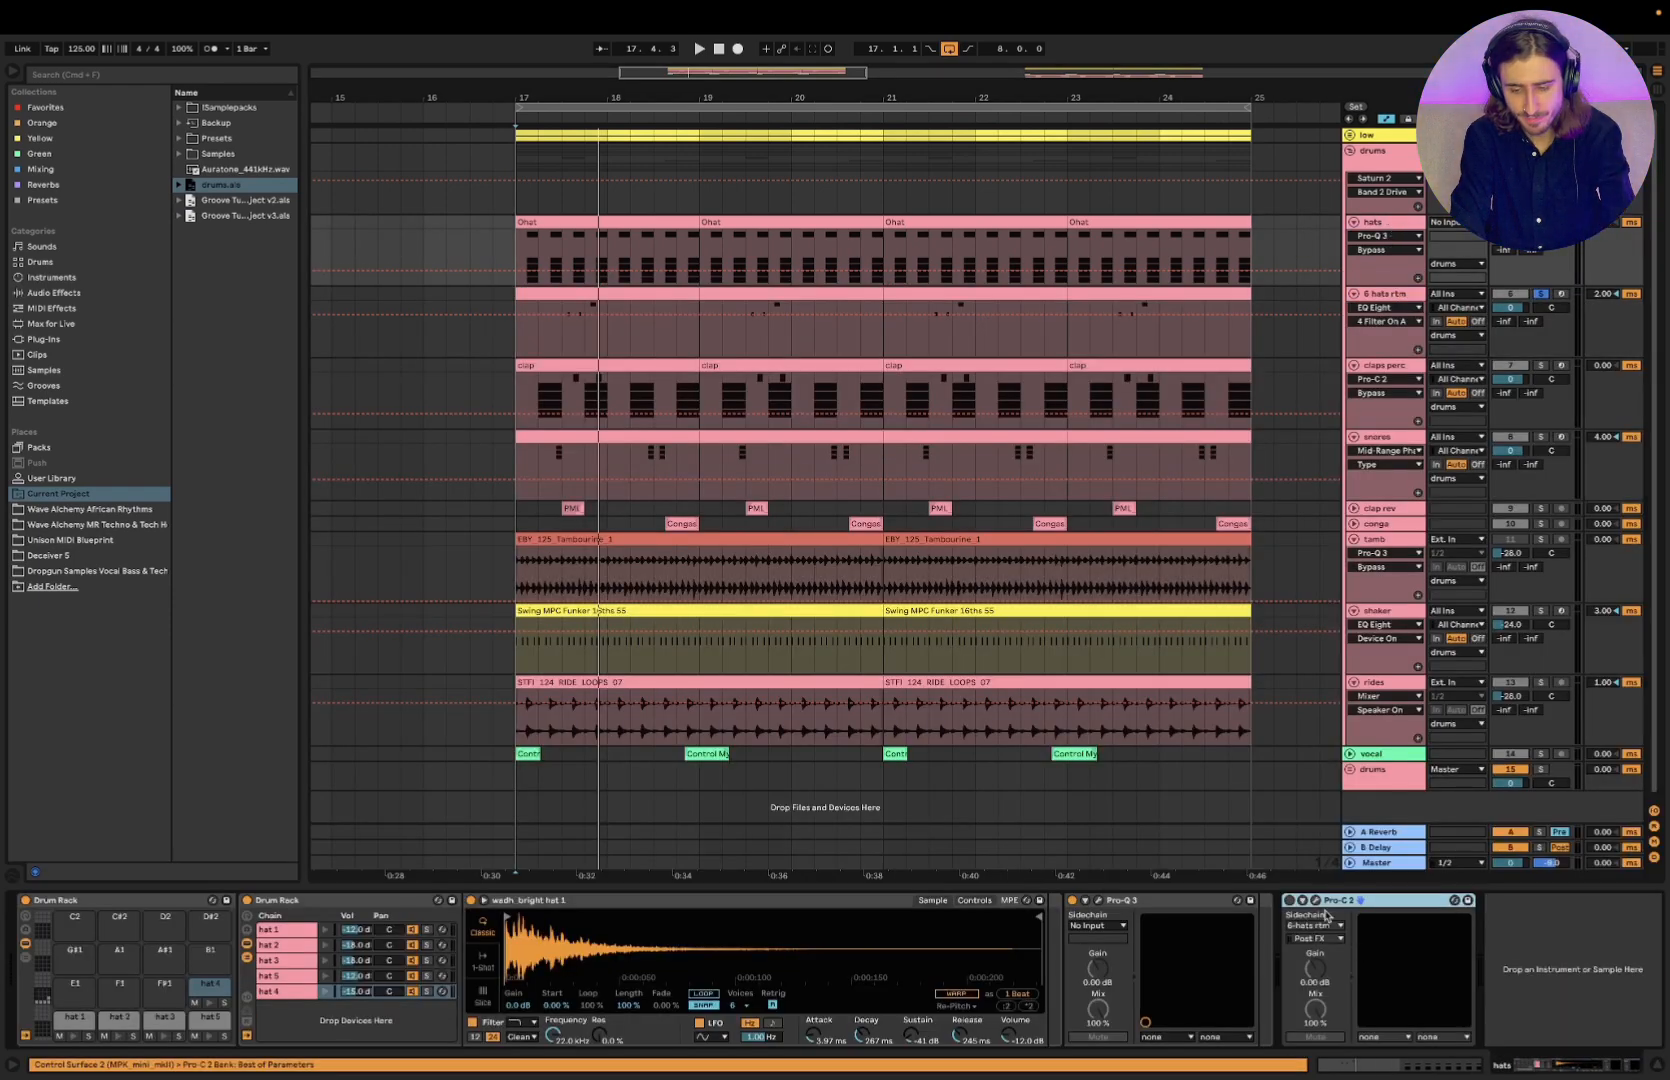
click(1318, 903)
drag(837, 226, 917, 458)
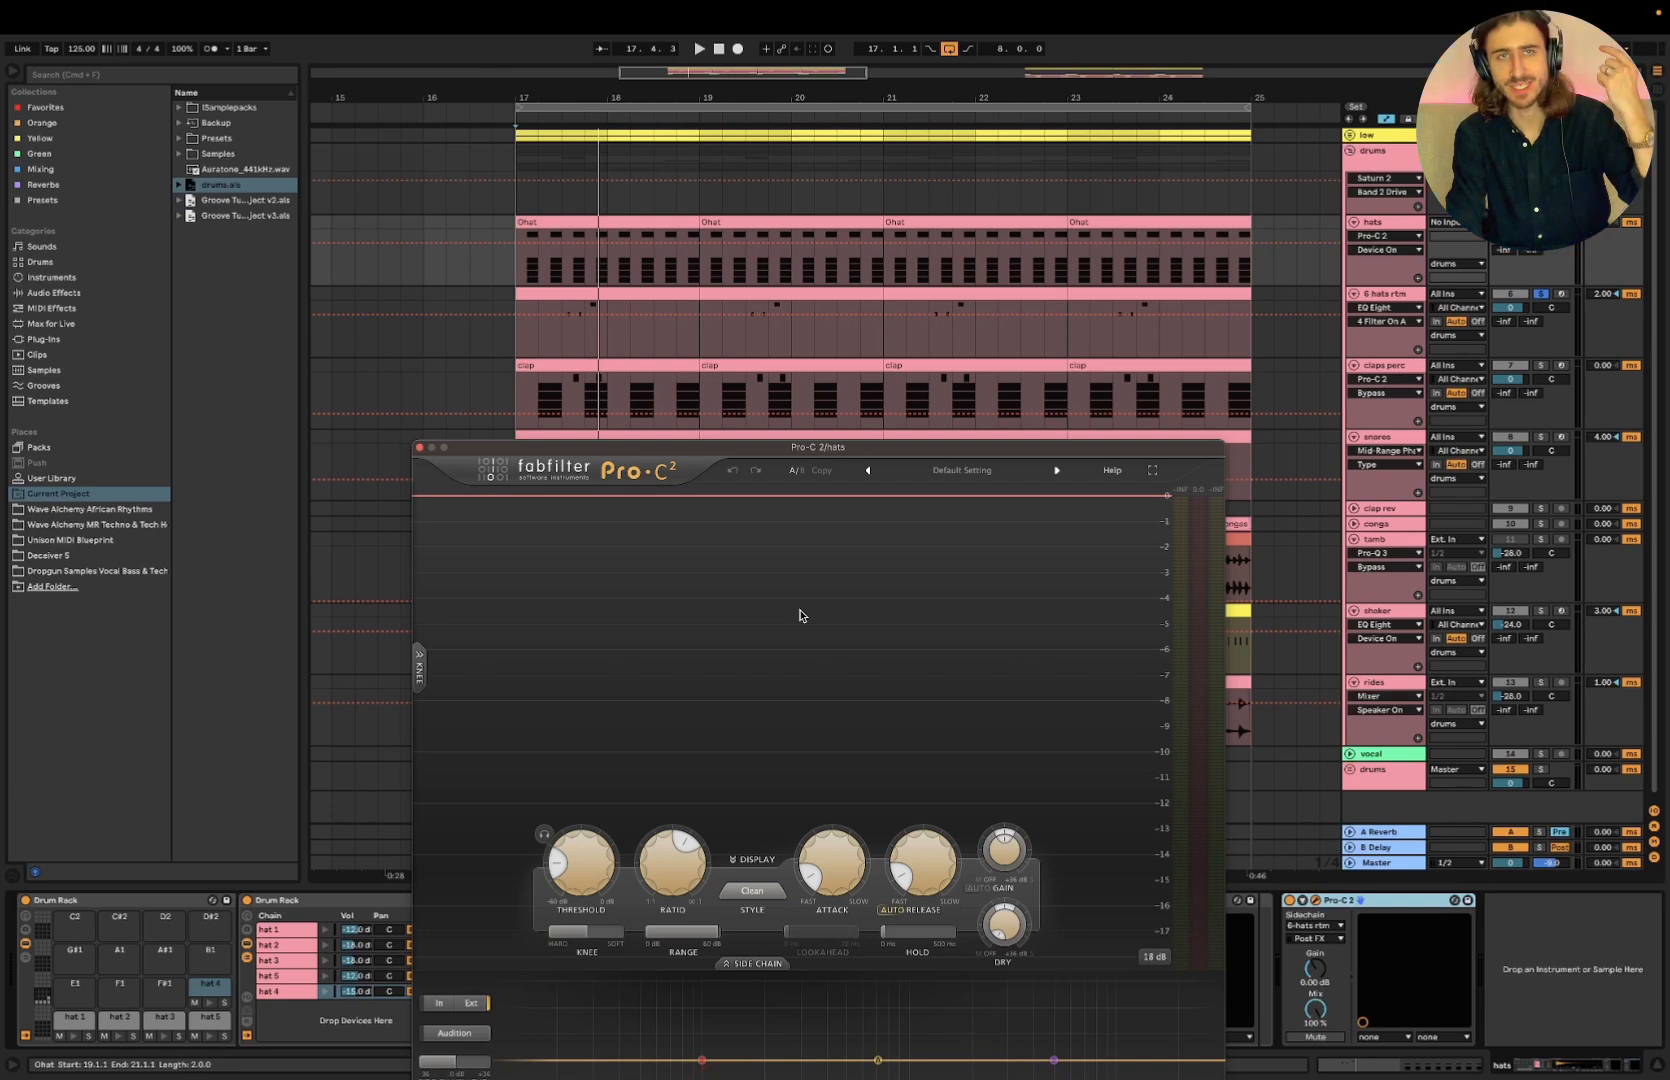
Play the loop from bar 17 and watch how the rhythm hats trigger gain reduction on the hats
key(space)
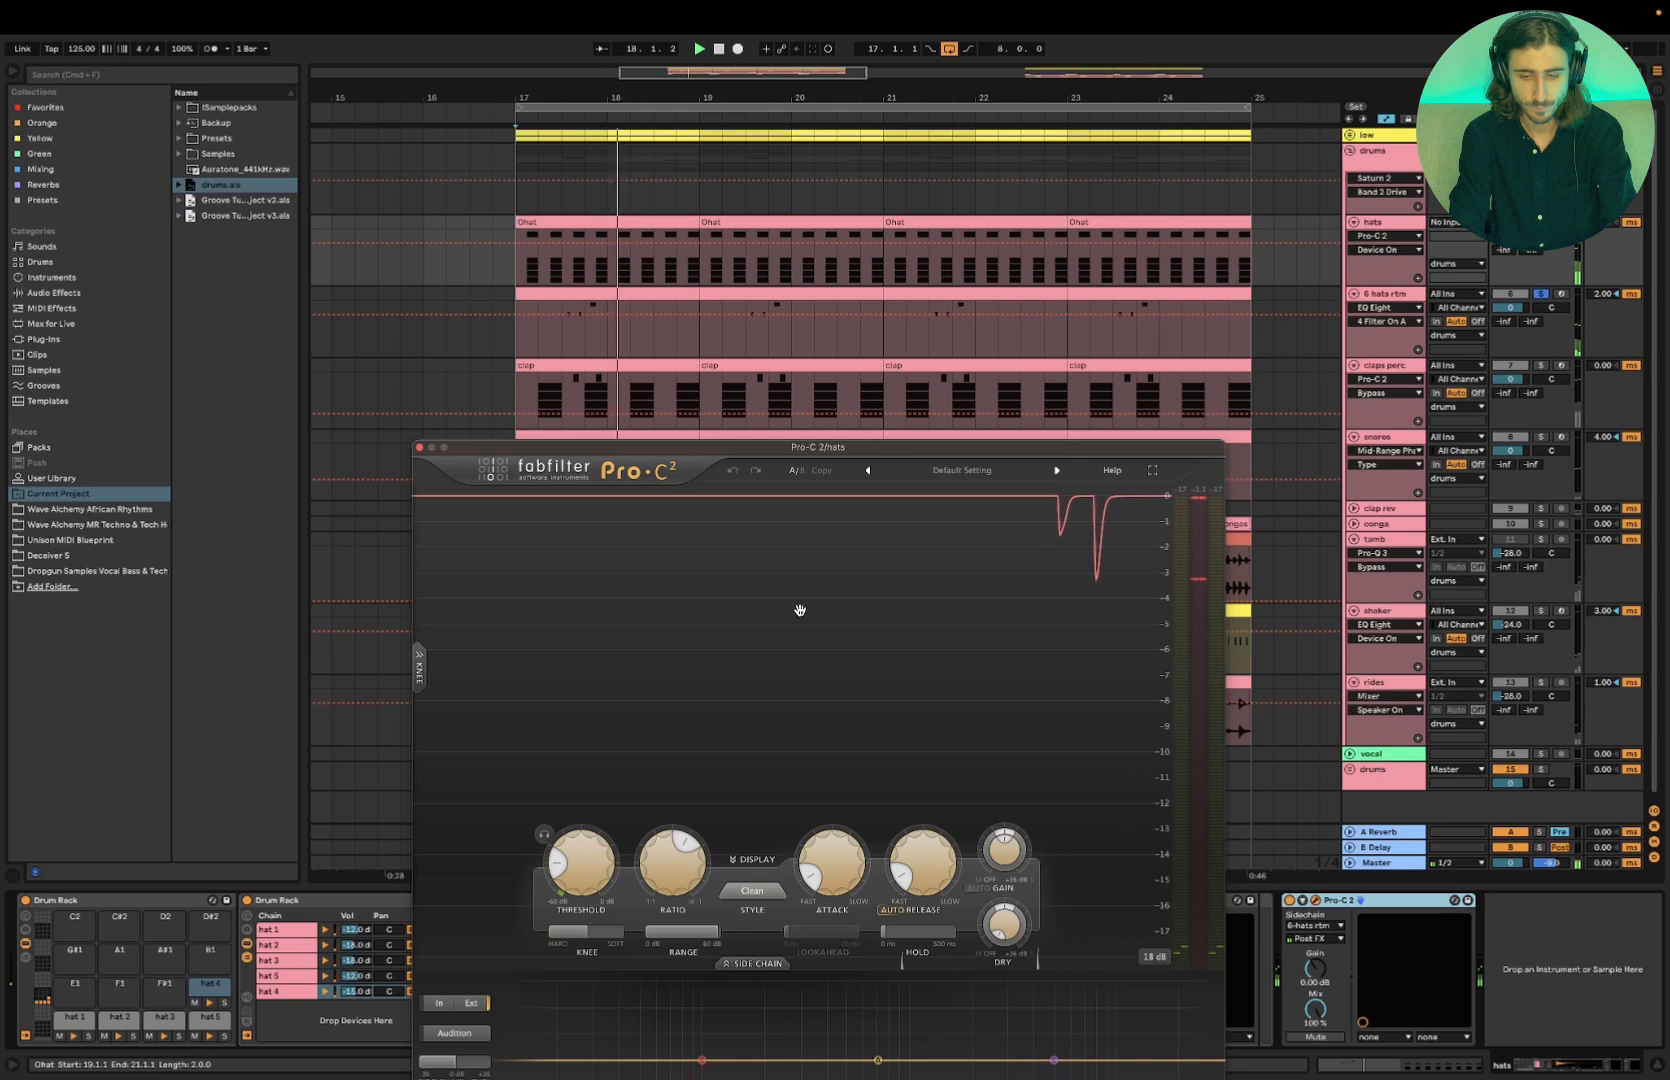
key(space)
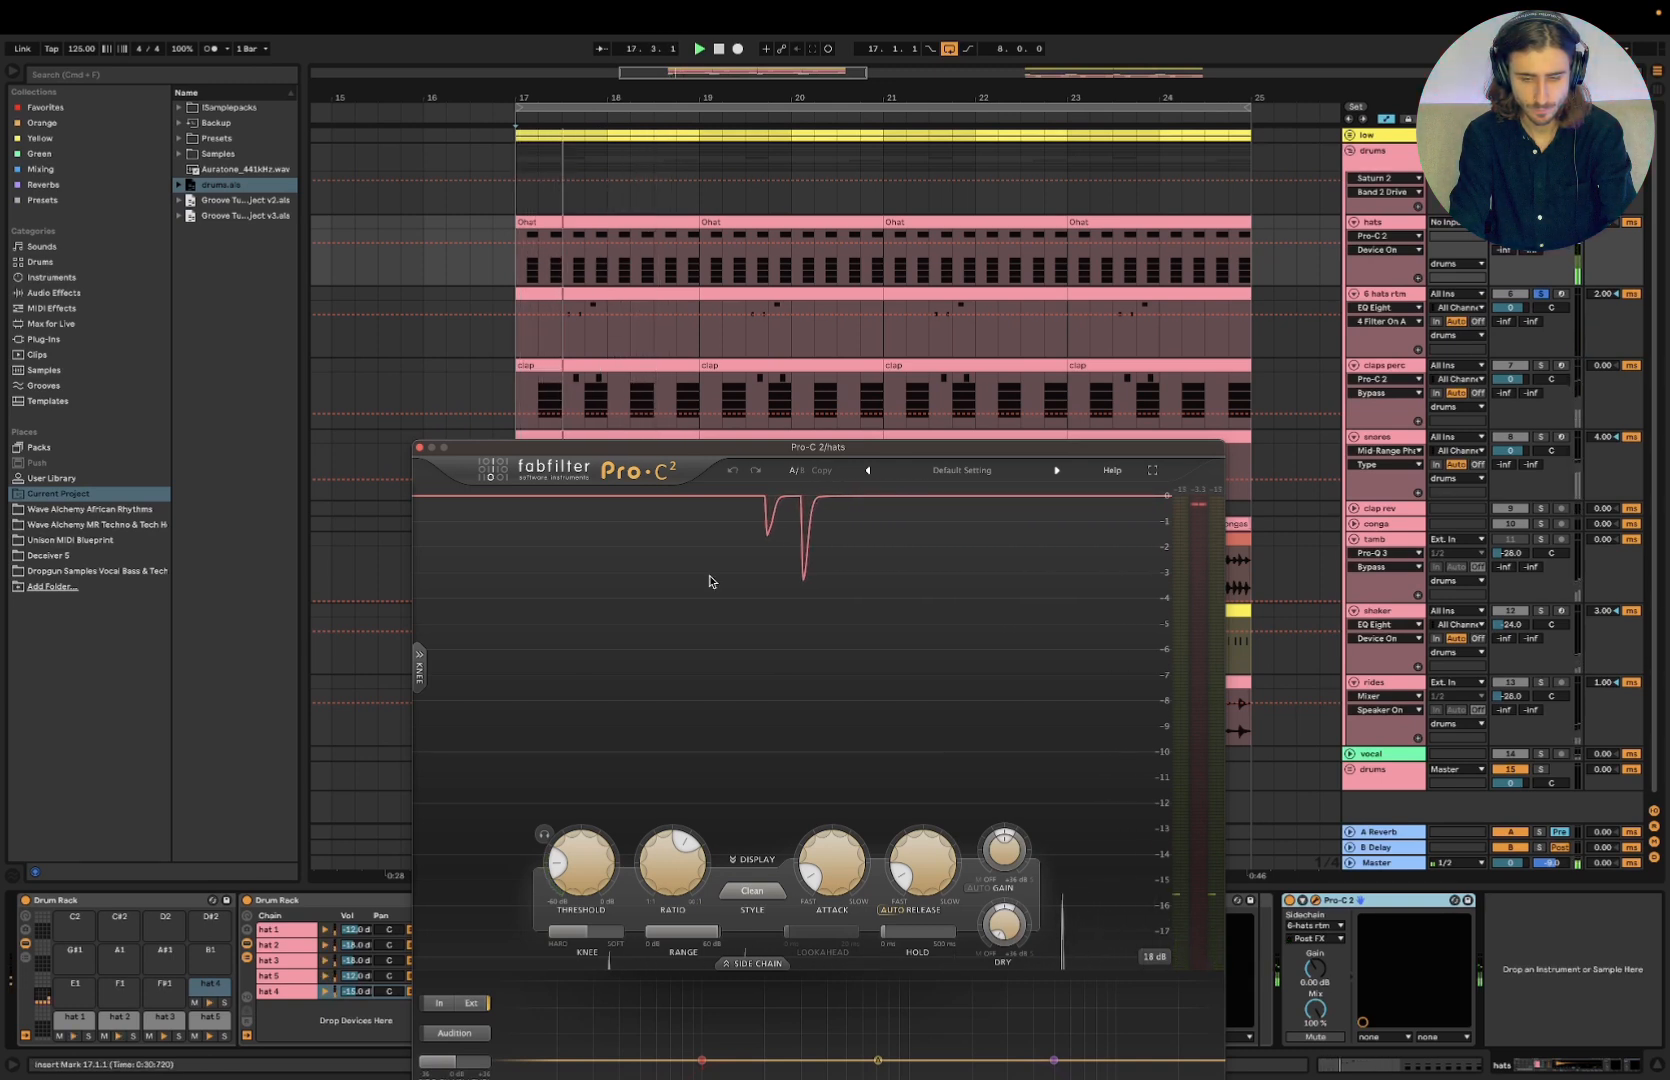
key(space)
key(space)
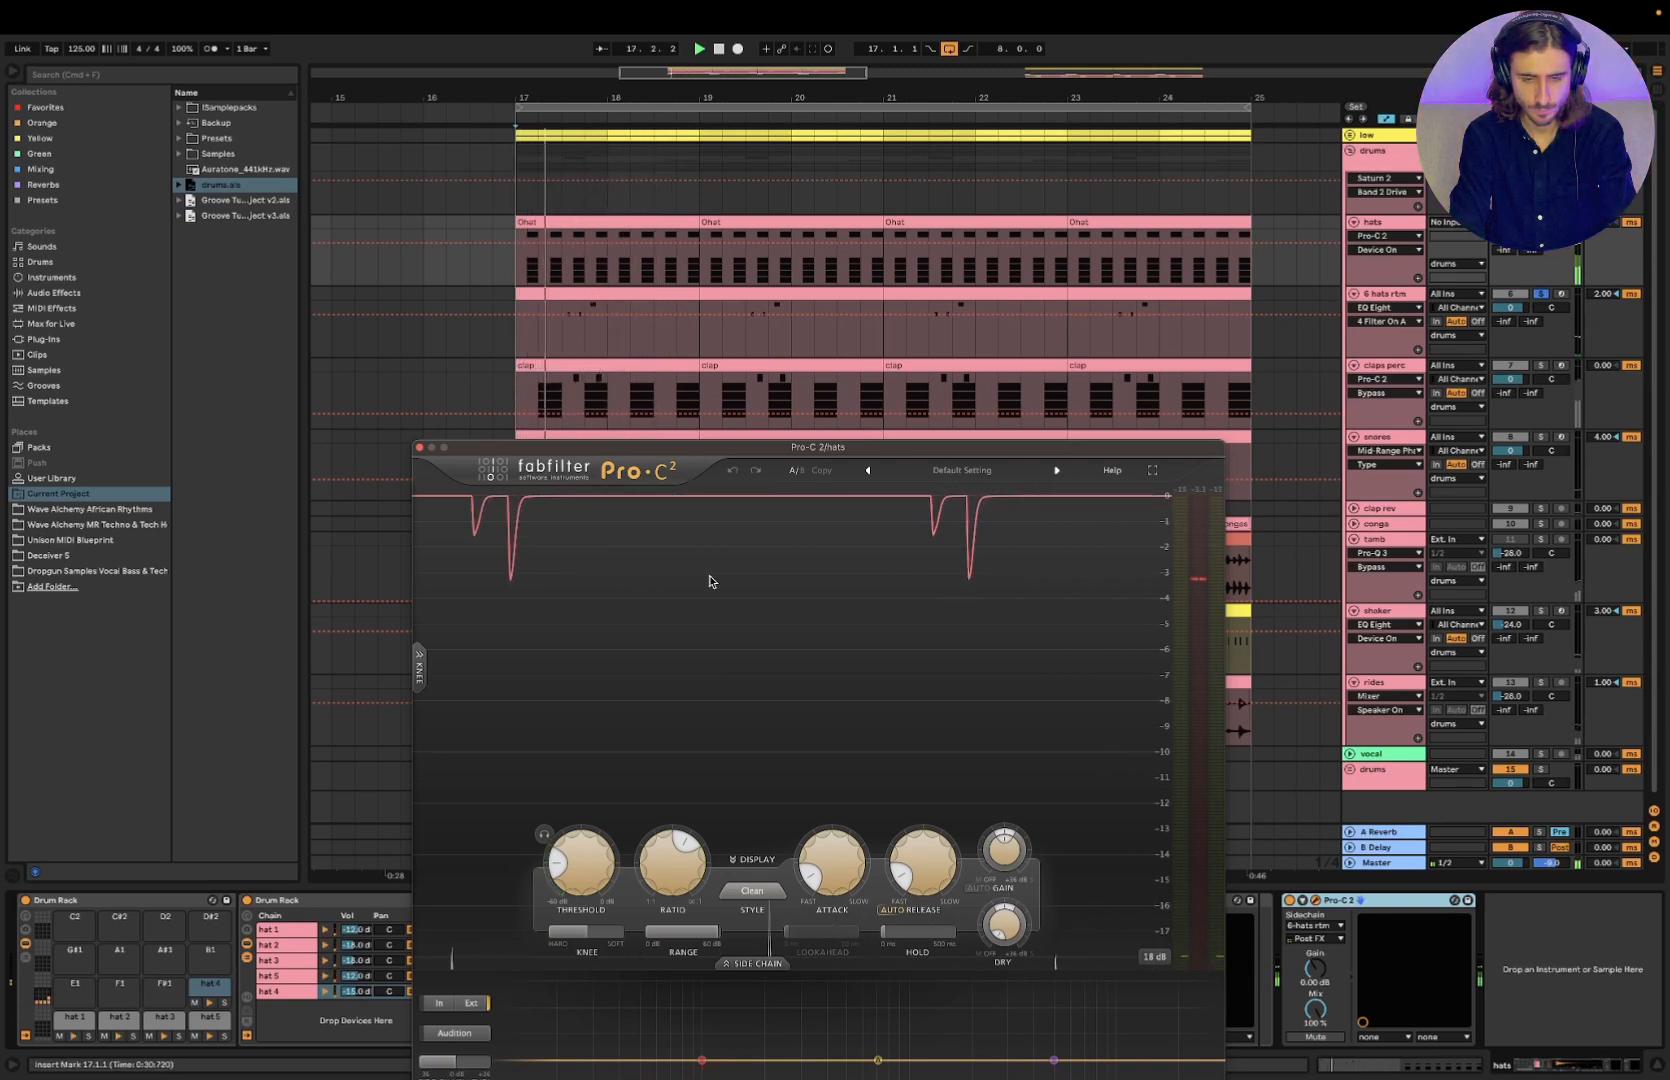
Lower the threshold of the hats' Pro-C 2 to about -41 dB while playing the loop
click(555, 877)
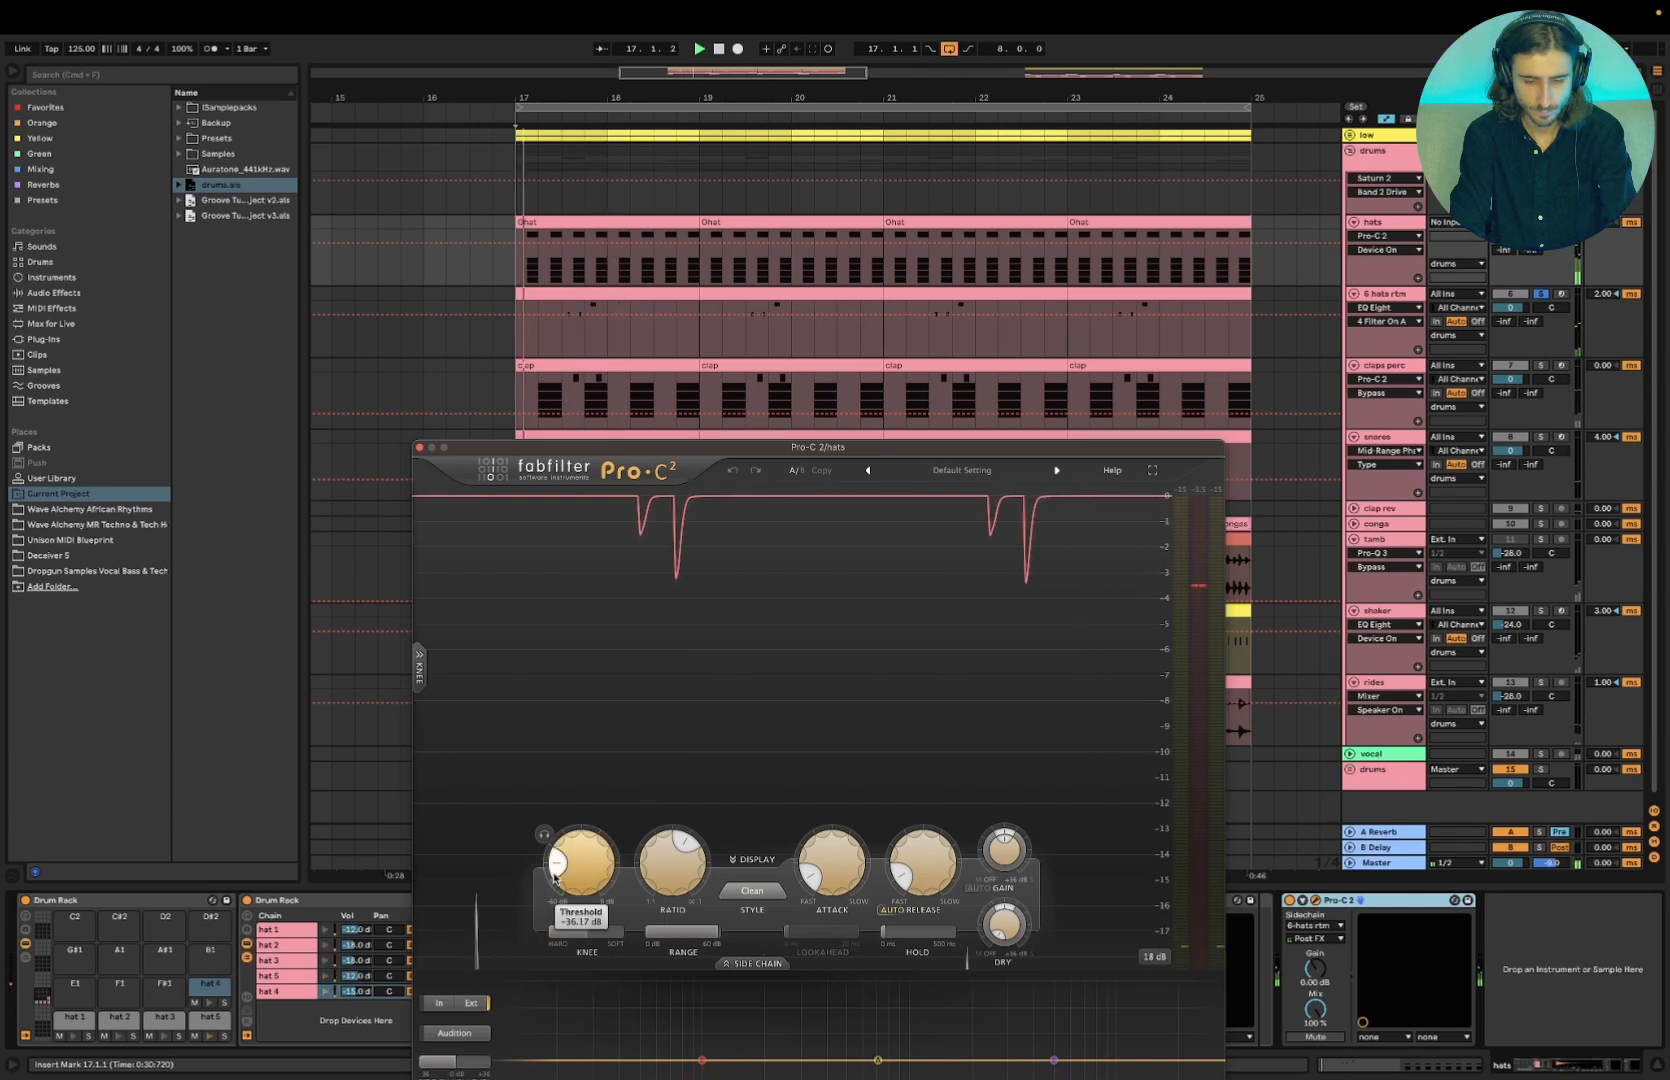
key(space)
drag(554, 875, 554, 882)
key(space)
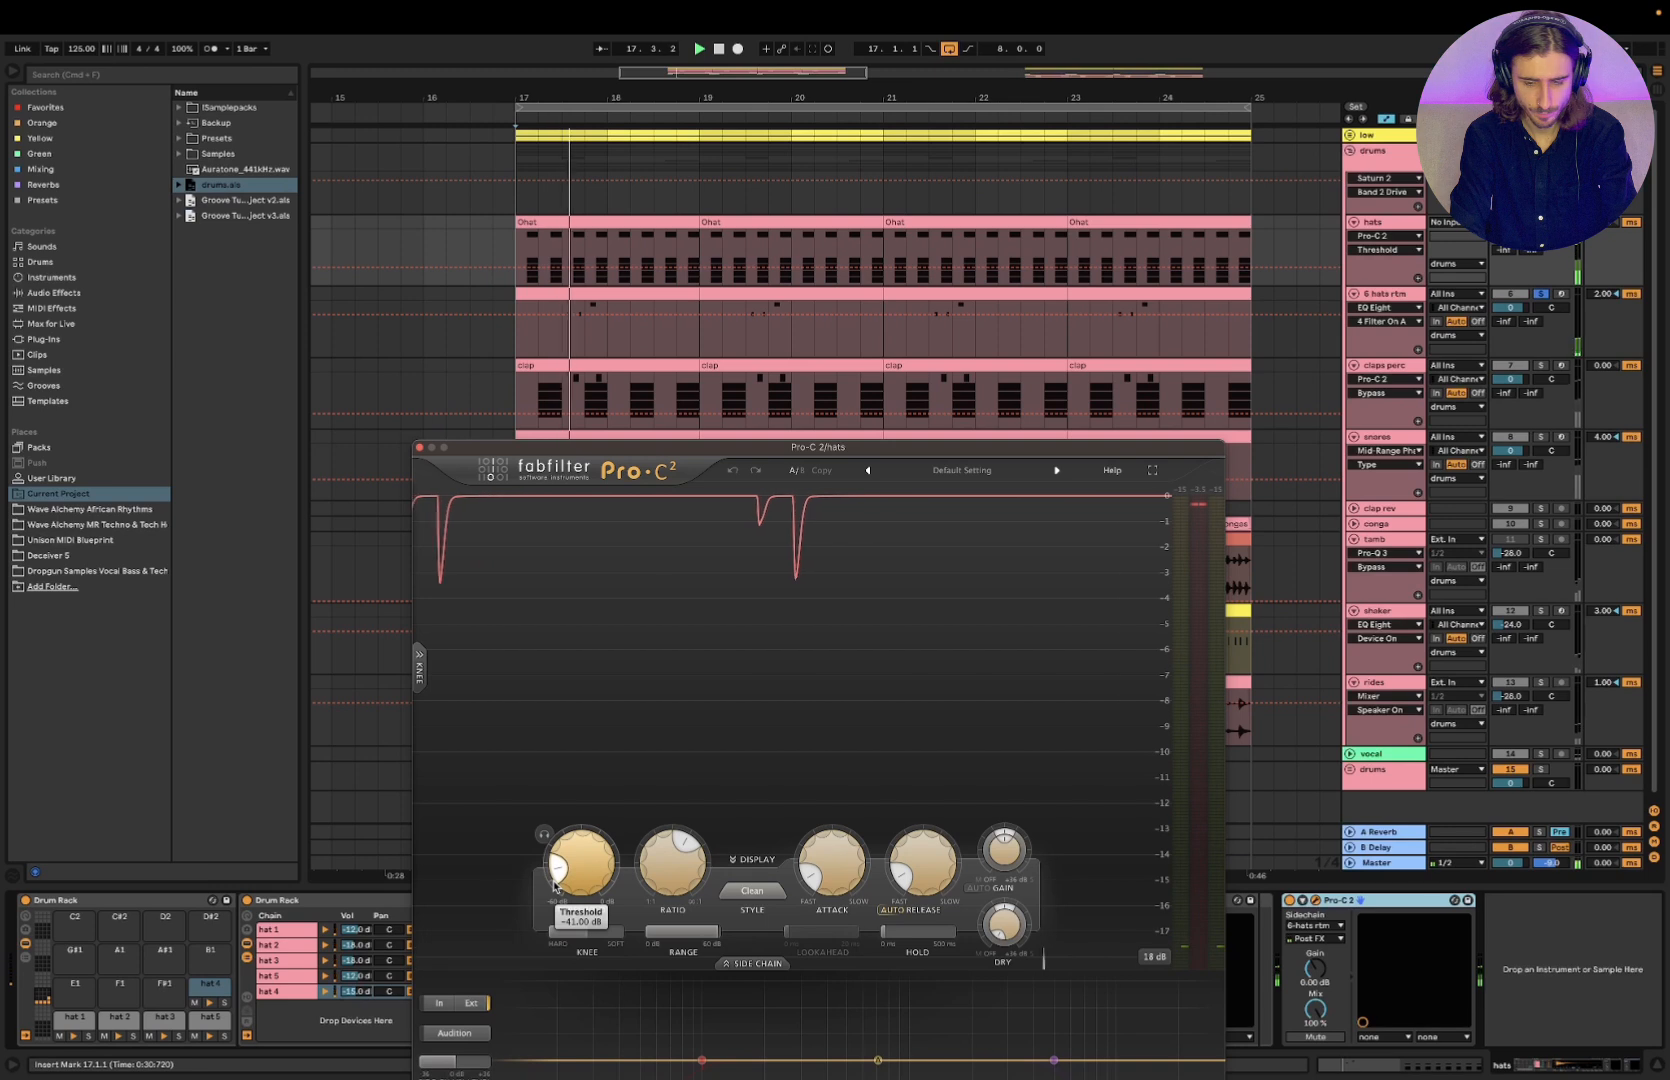
key(space)
key(space)
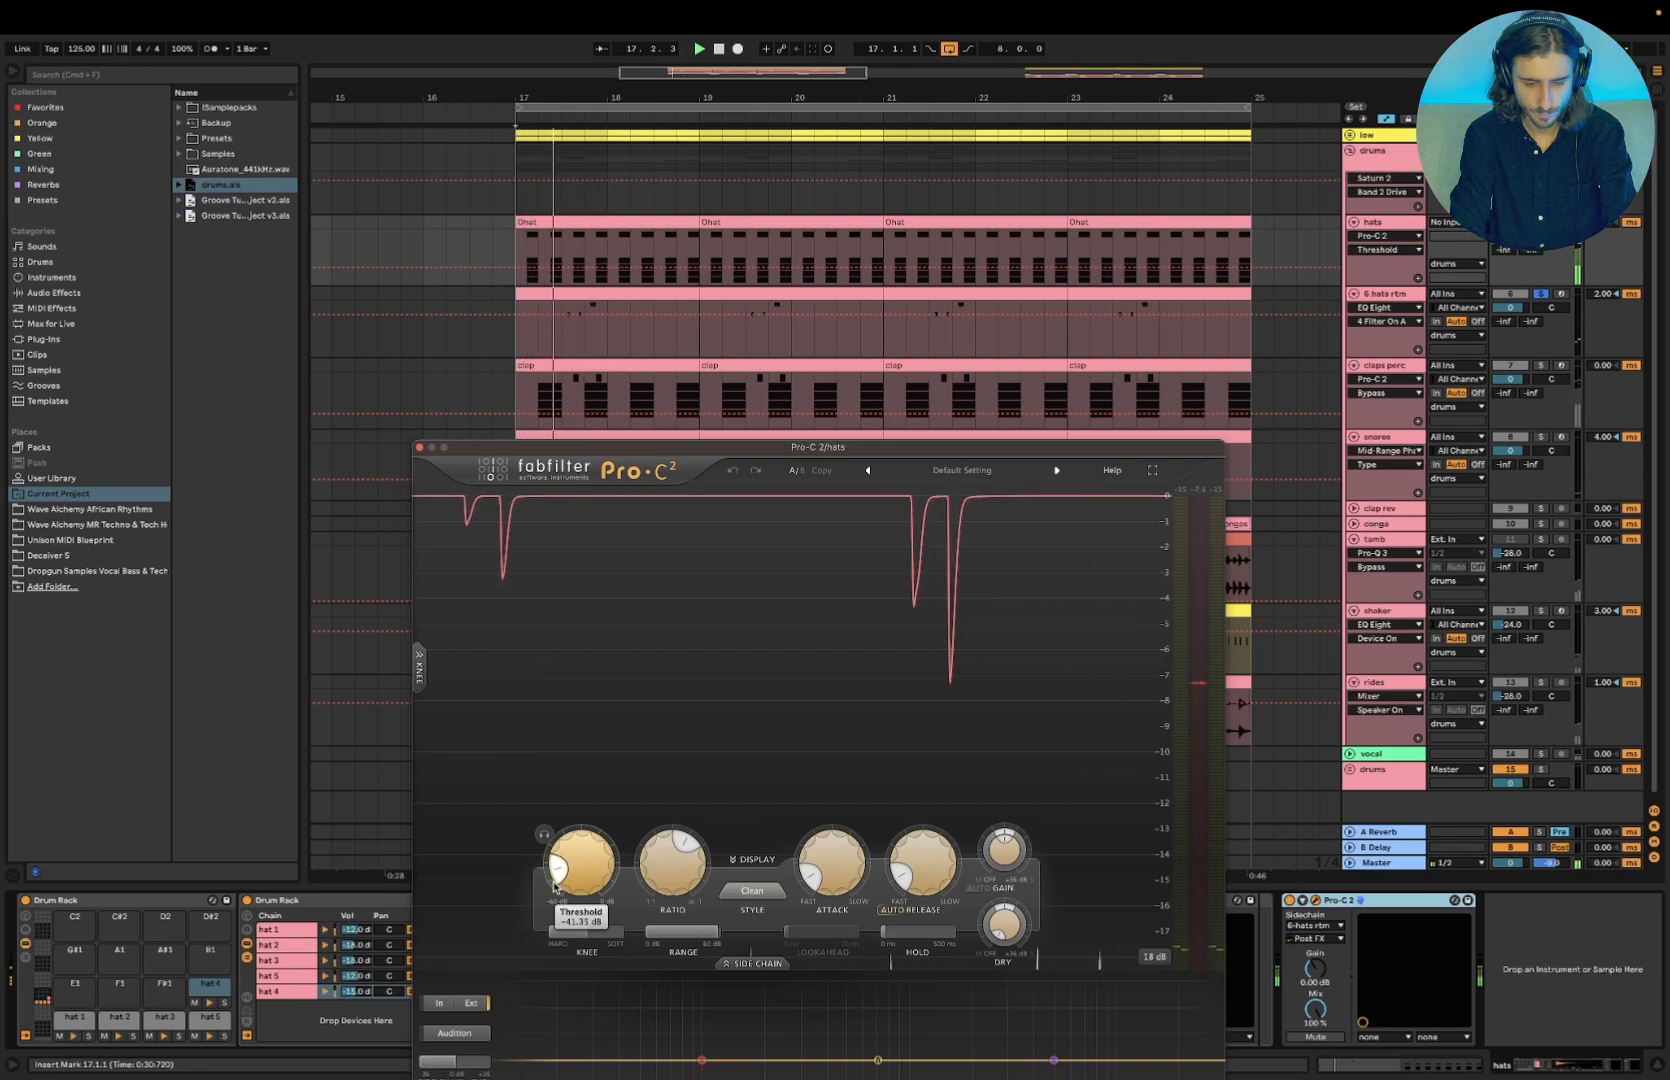
drag(555, 886, 555, 887)
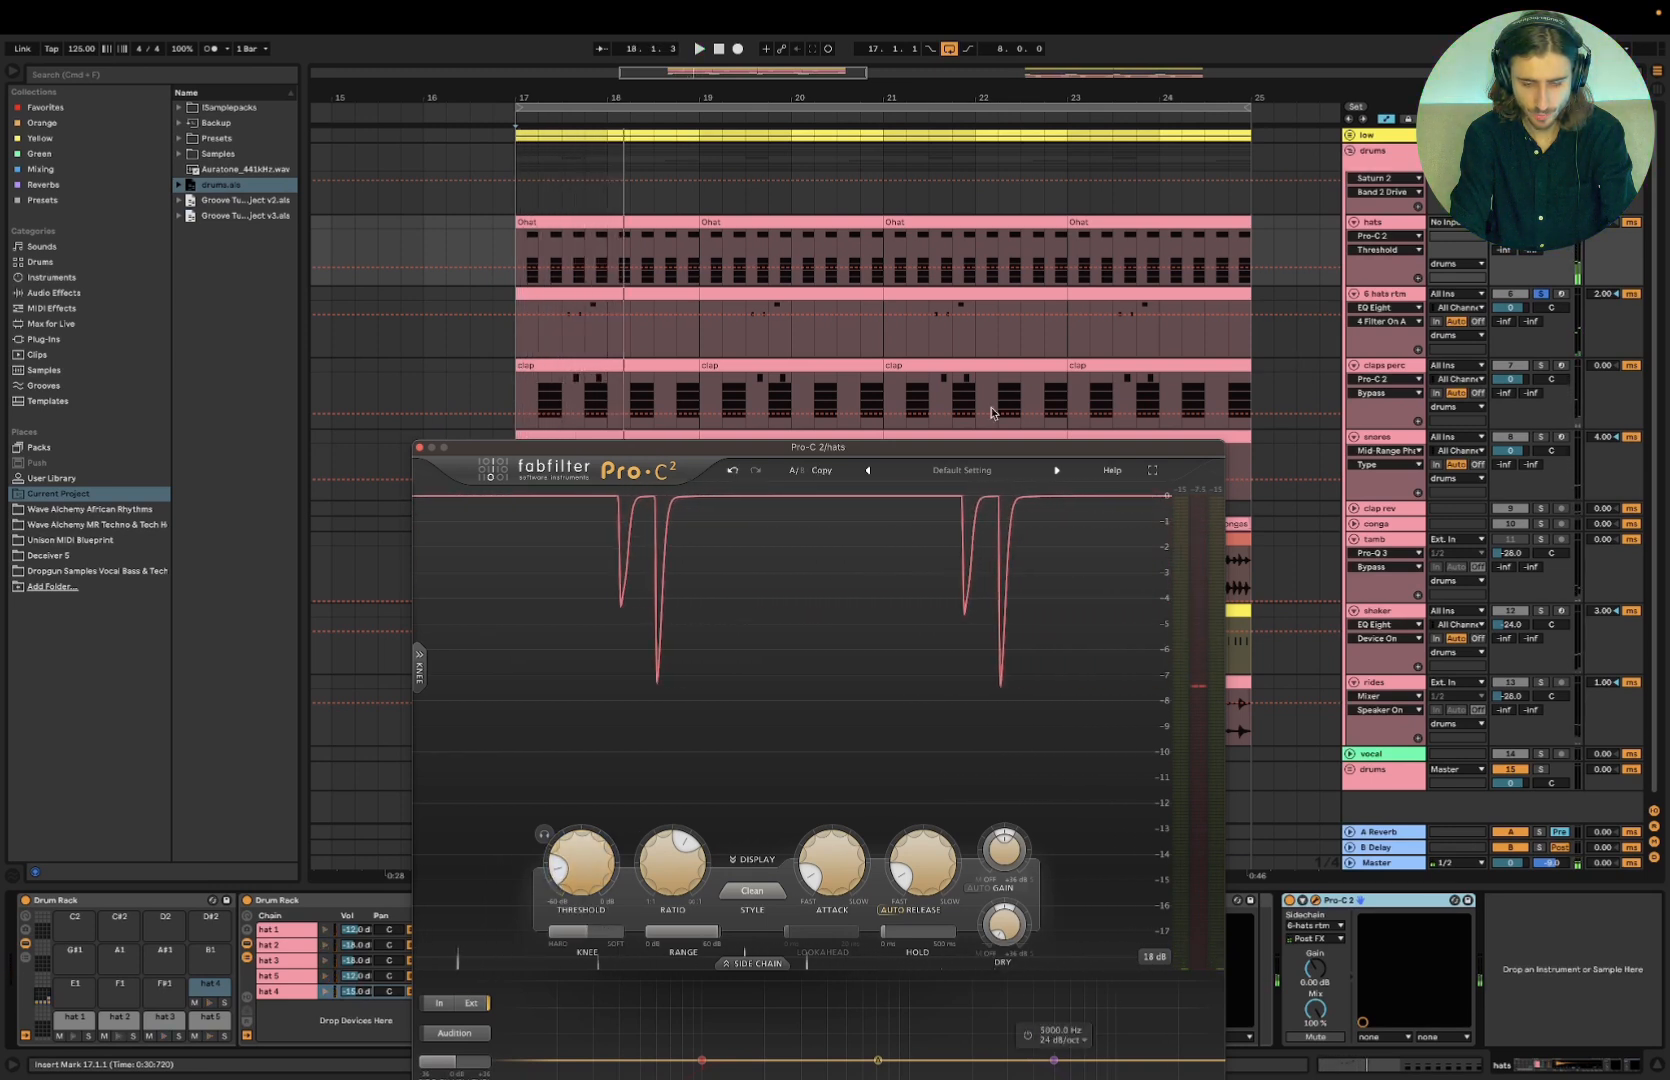
Compare the hats with the sidechain compressor bypassed and active, then leave it active and close its window
drag(1053, 447, 1053, 292)
mouse_move(1066, 1006)
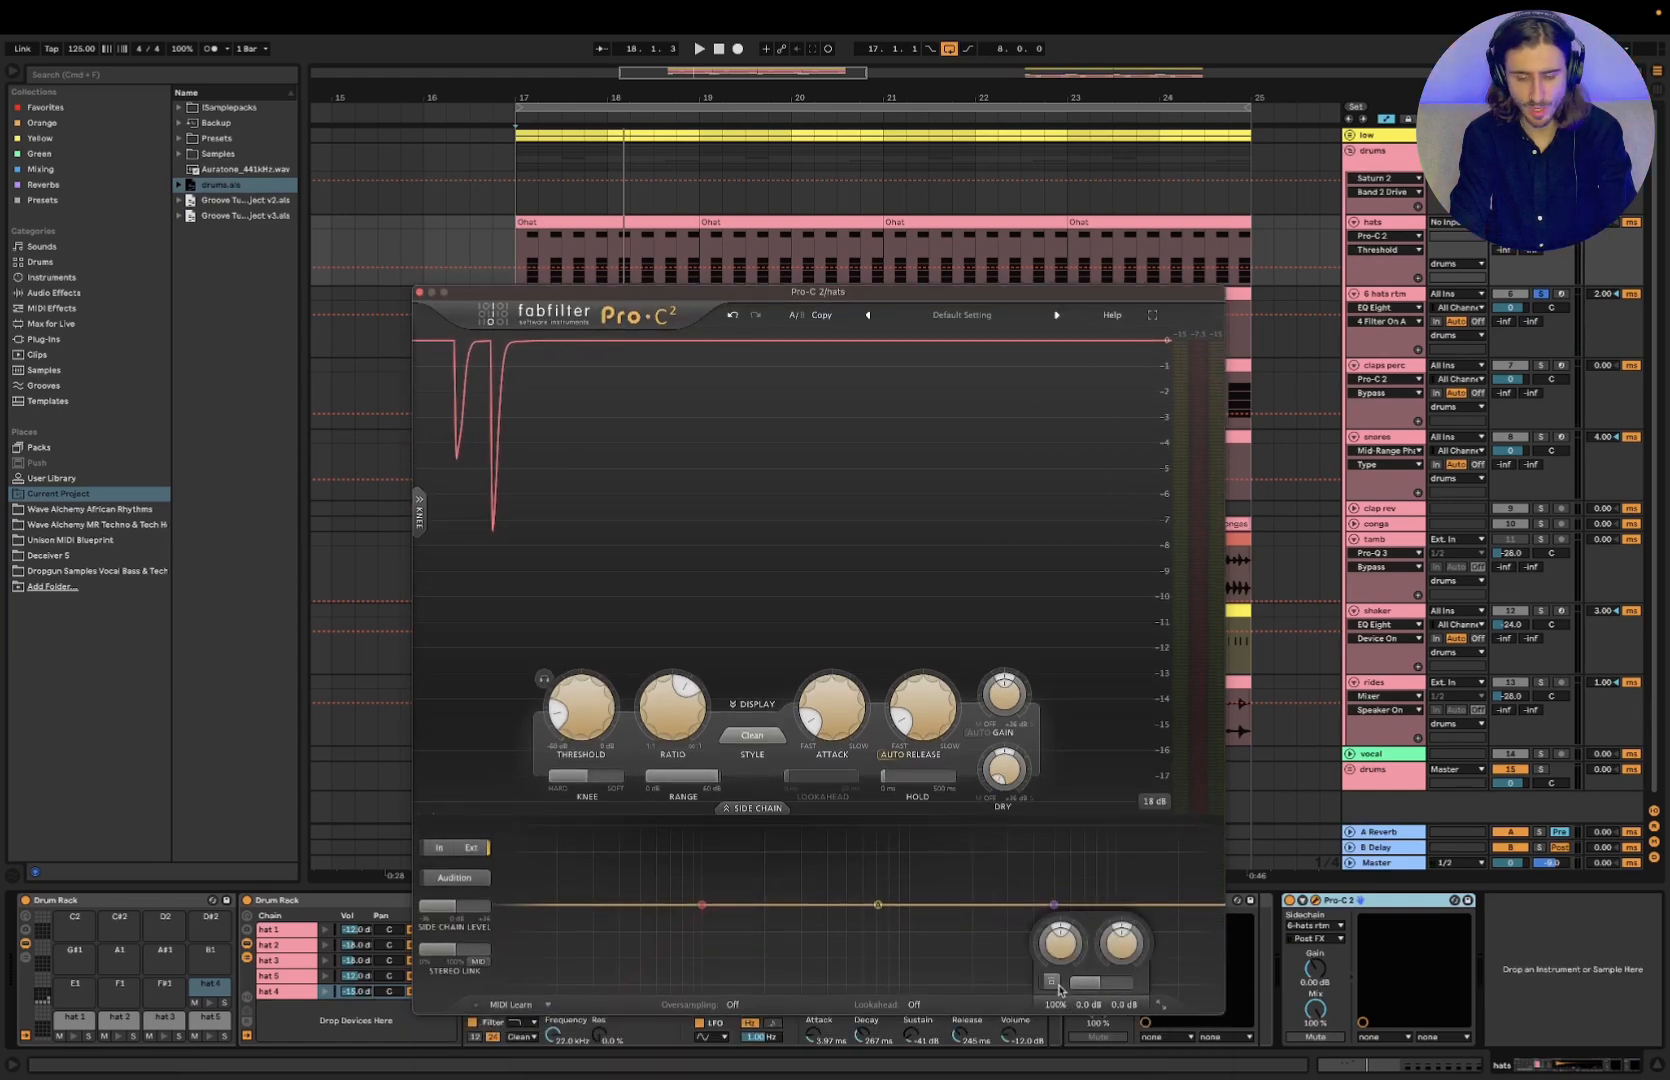
click(1052, 982)
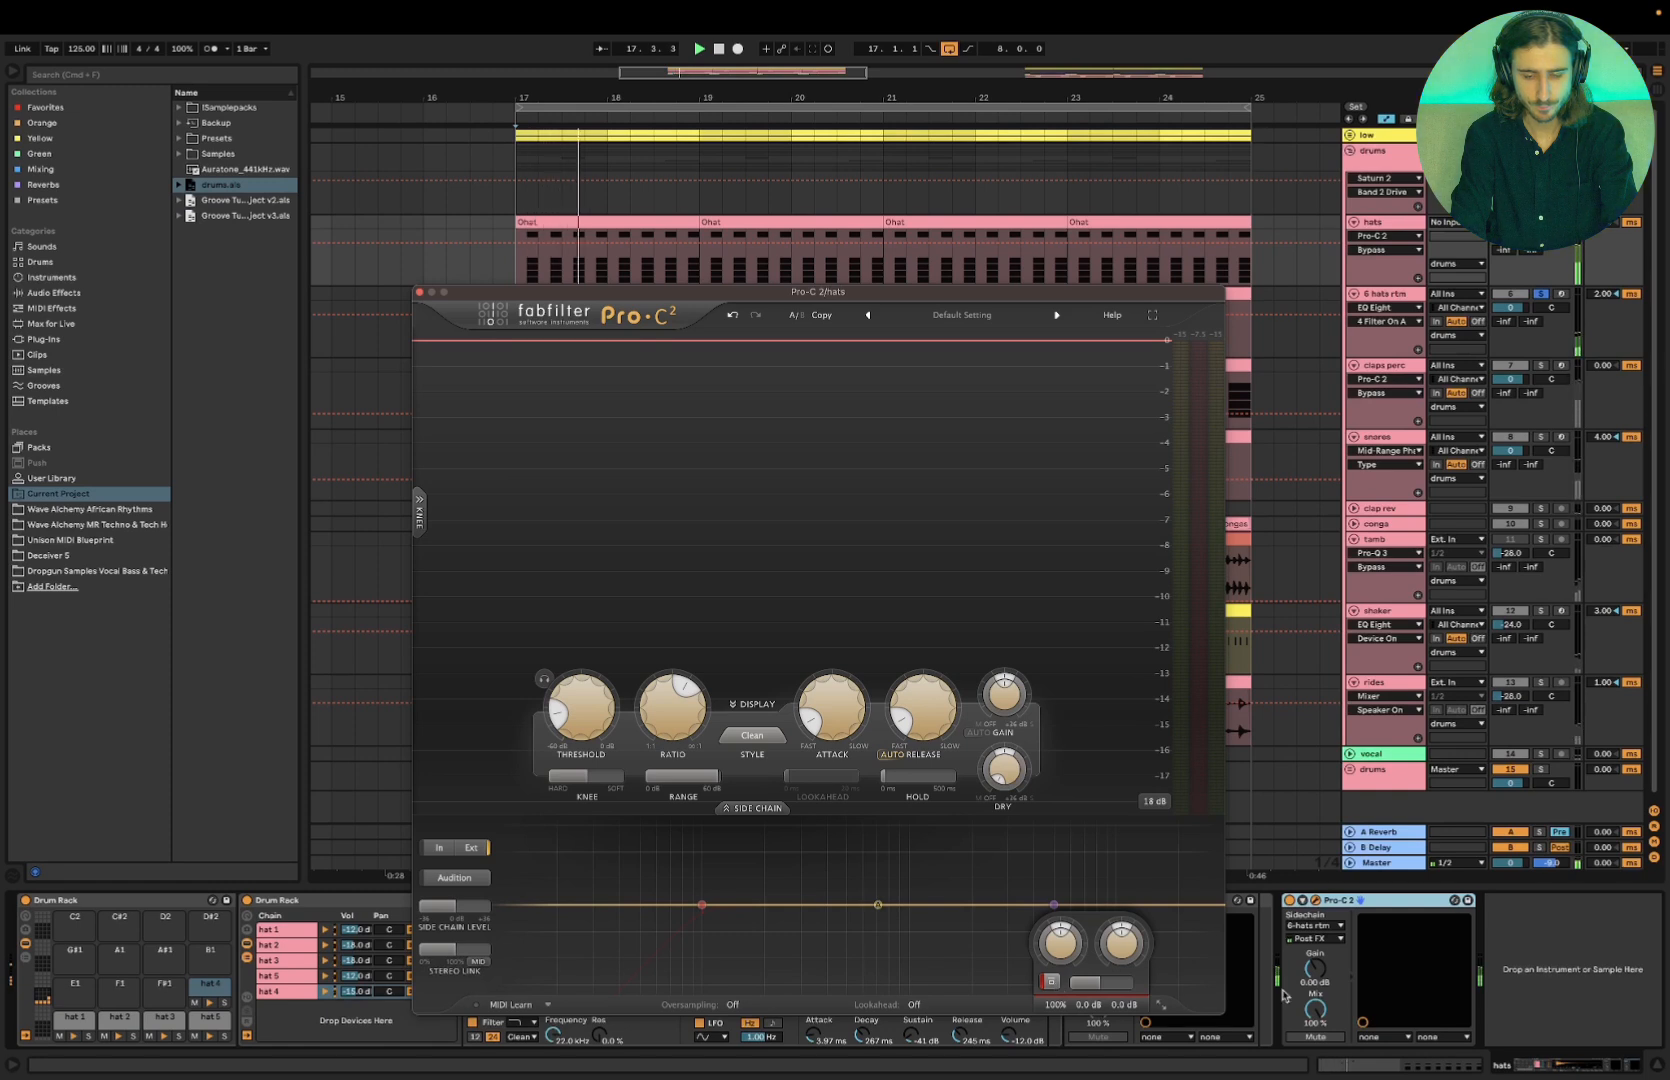
click(1607, 1016)
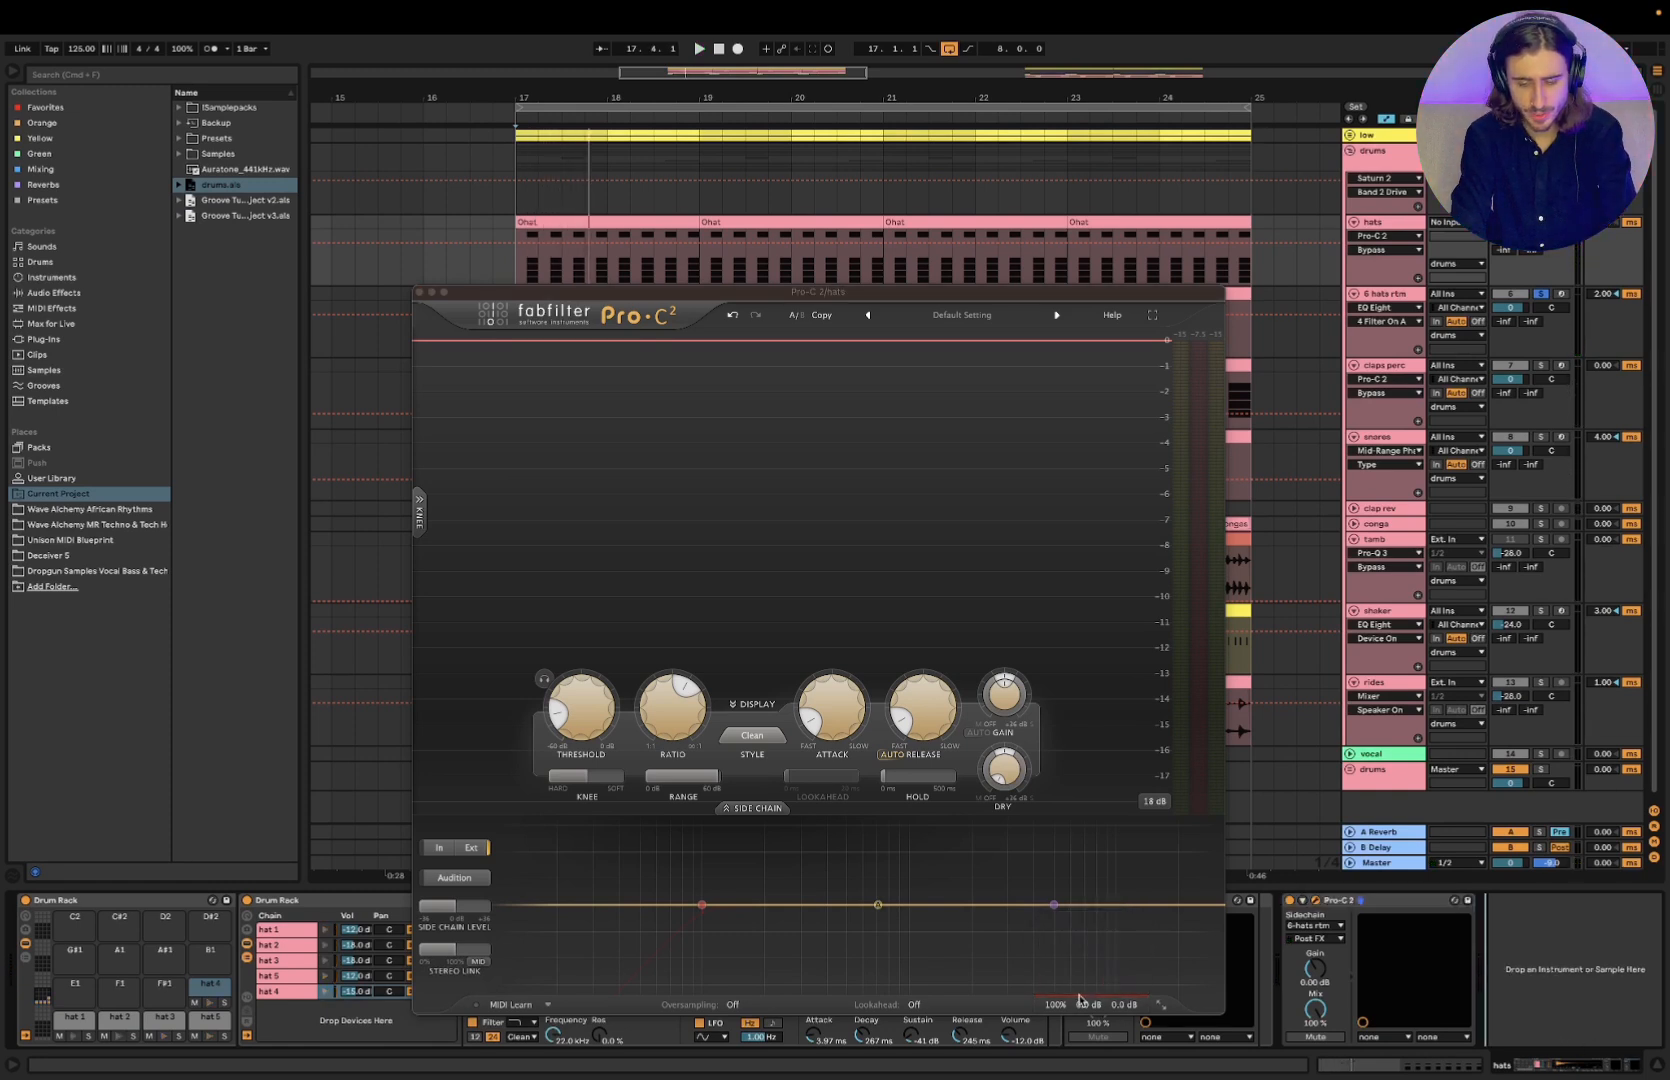
mouse_move(1079, 1000)
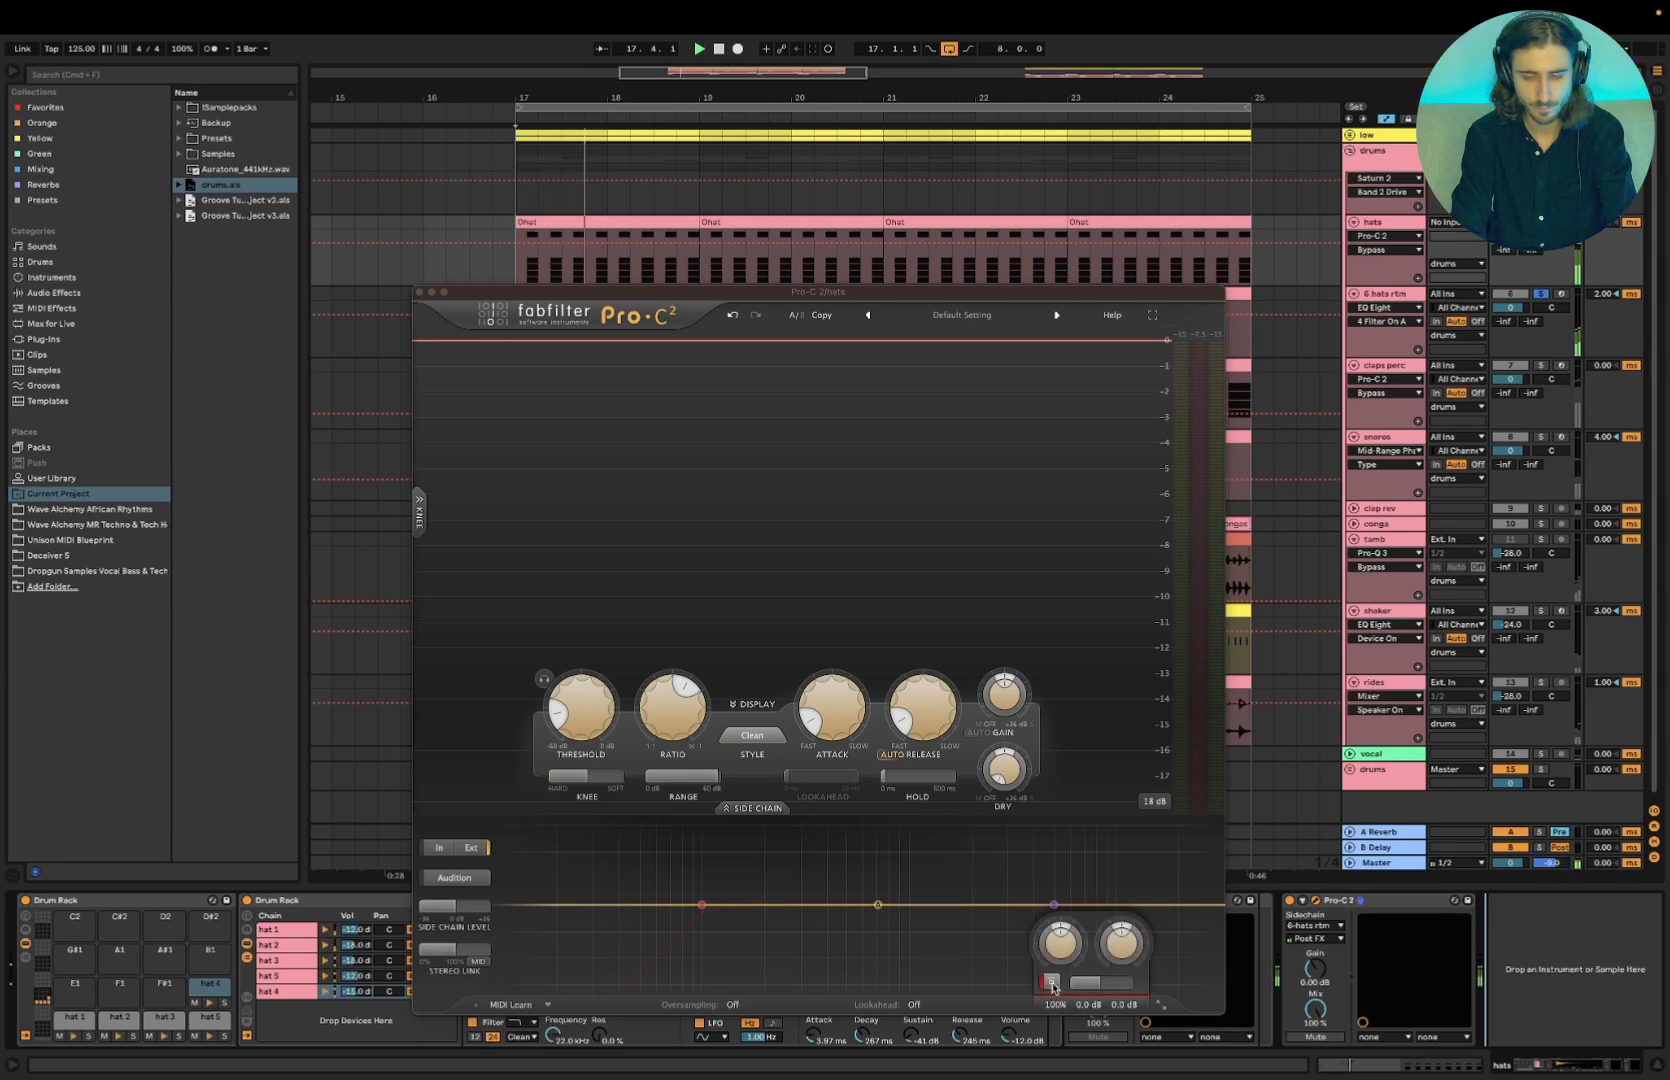
click(1051, 985)
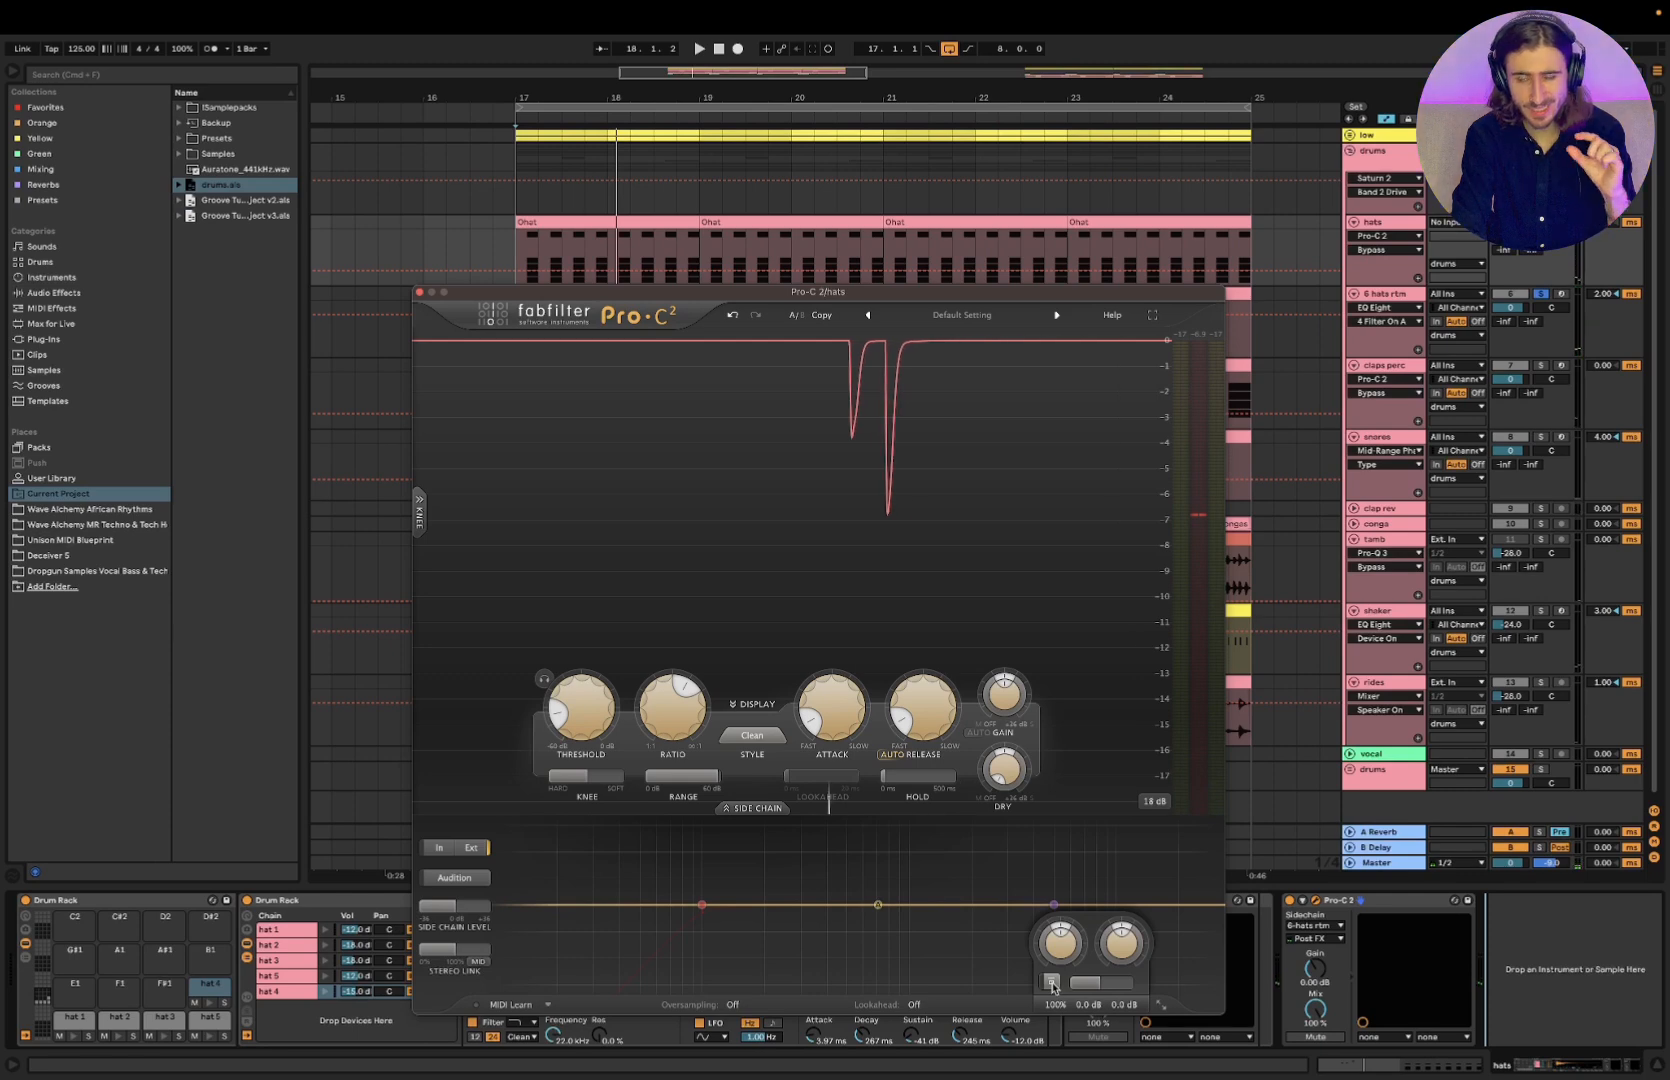
click(419, 292)
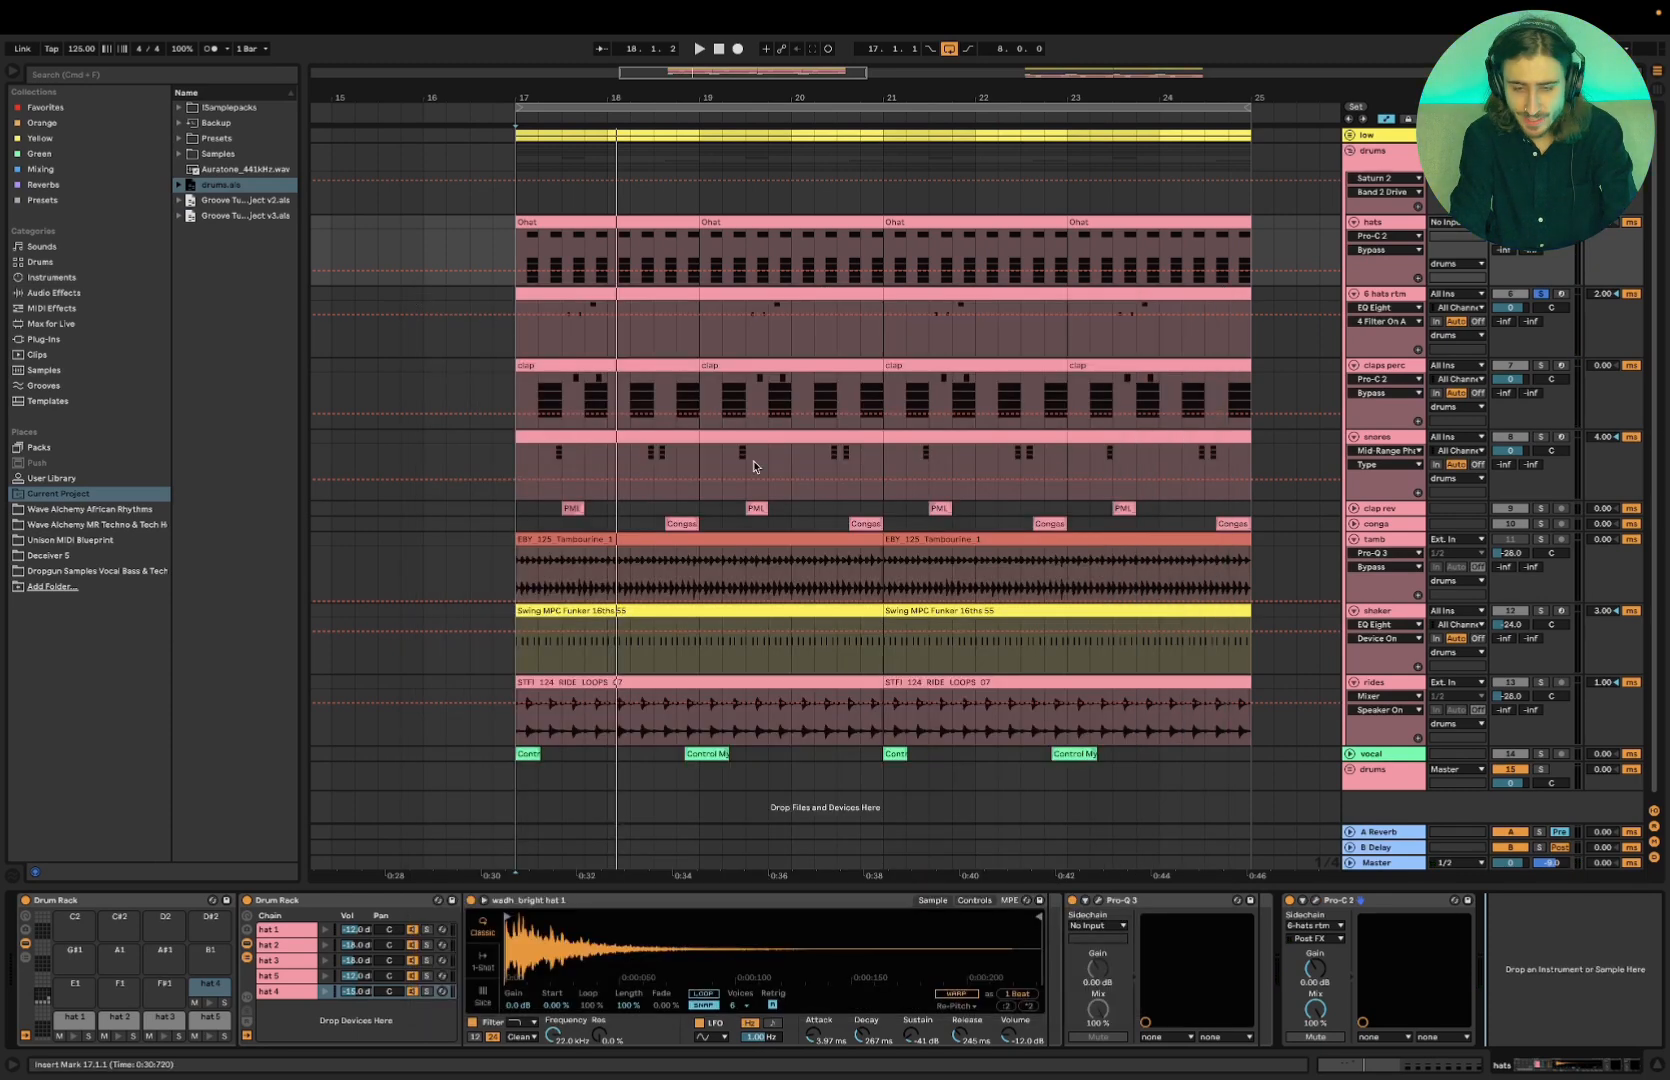
On the shaker track, bypass the Pro-C 2 sidechained from claps perc and open the Pro-C 2 sidechained from hats
click(1378, 613)
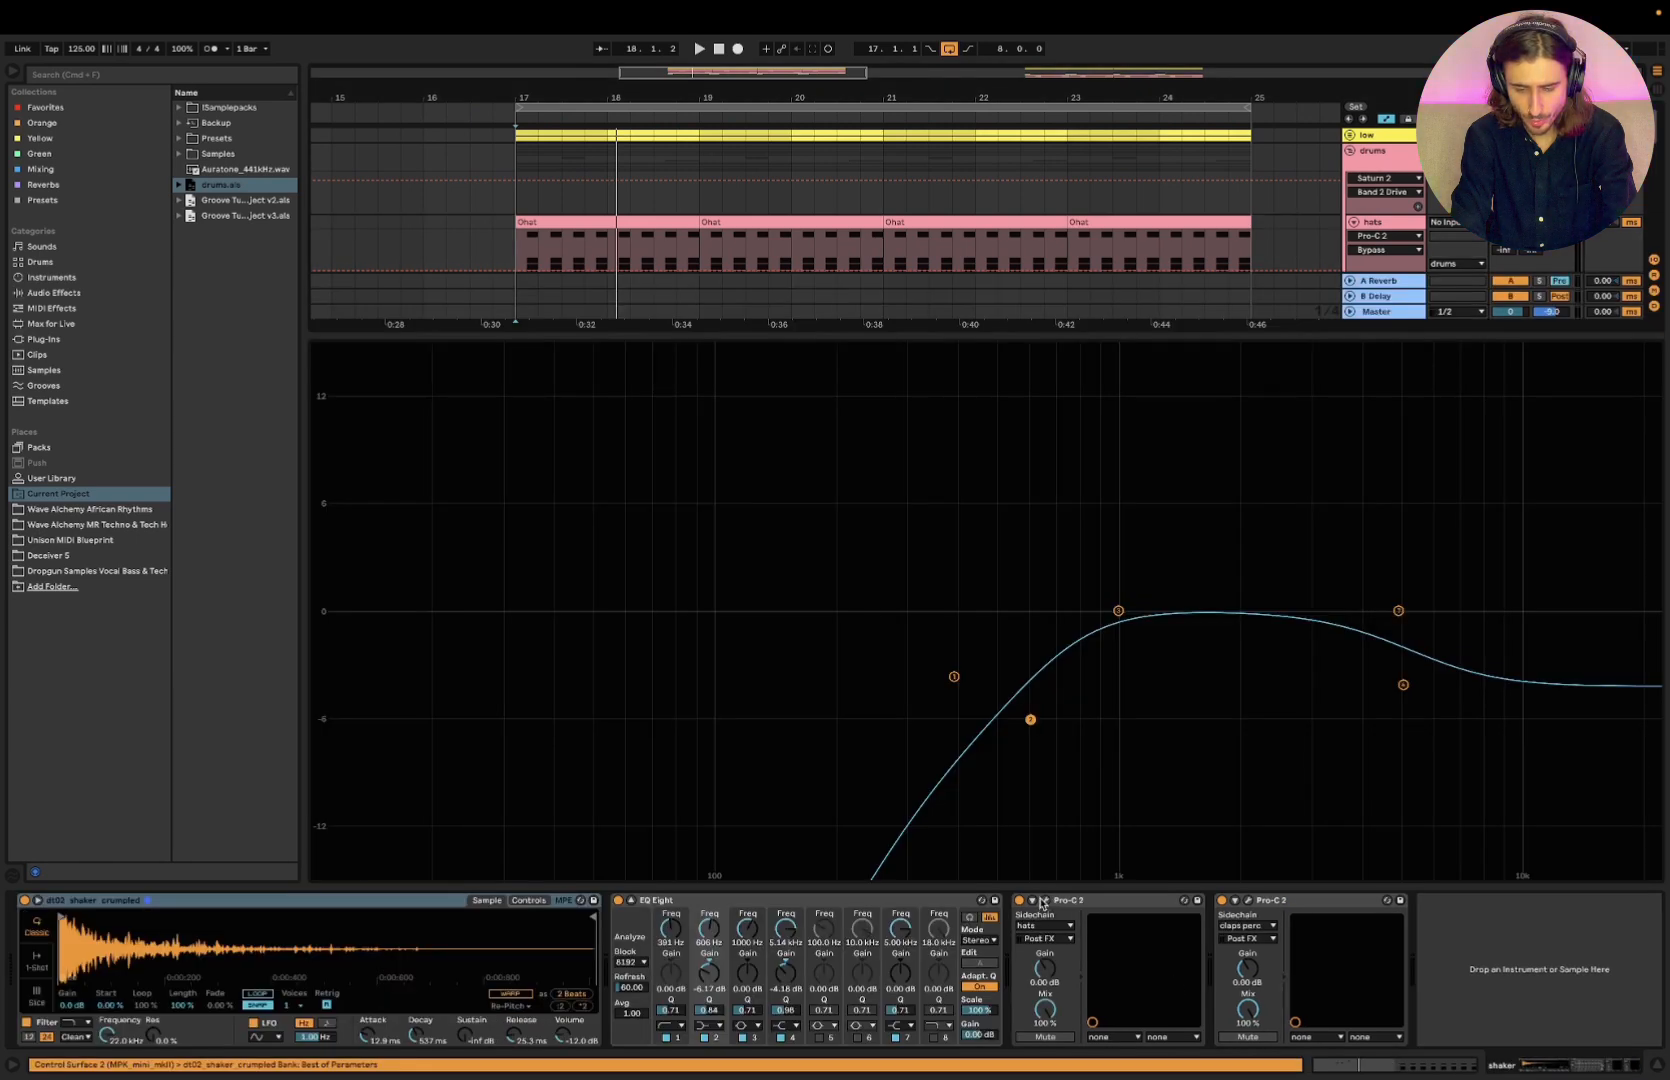
click(1221, 900)
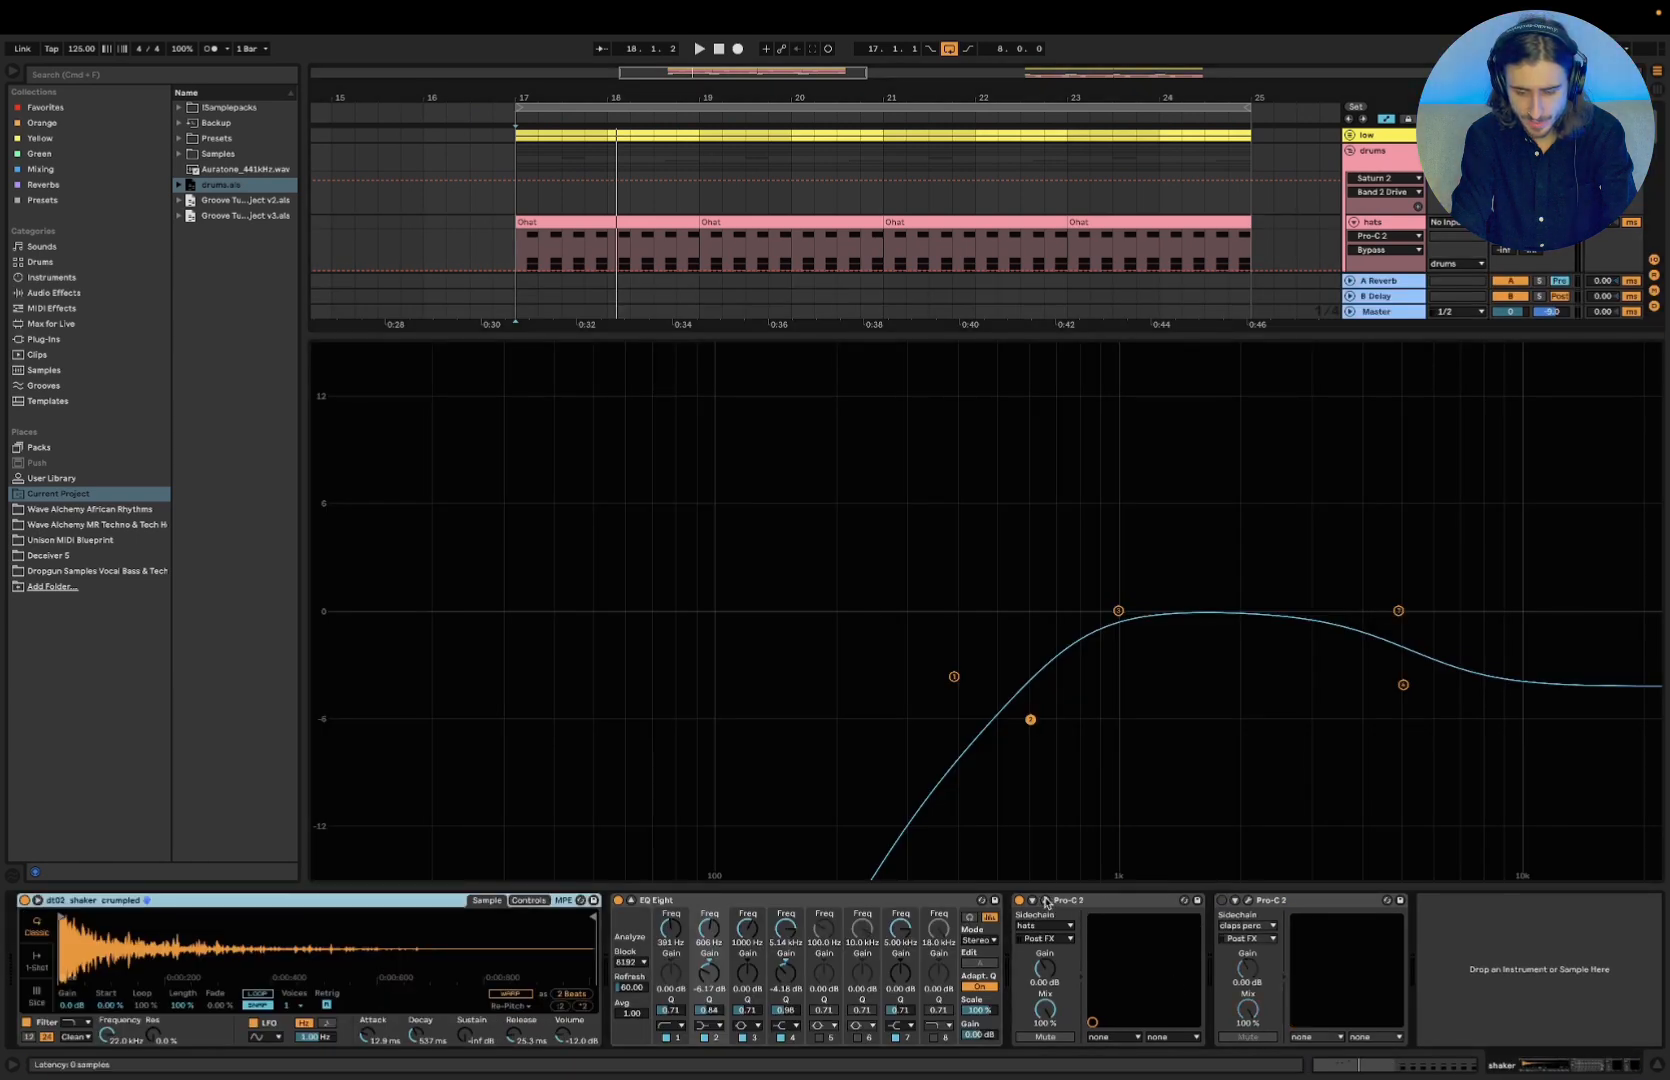
click(1046, 901)
key(super+alt+l)
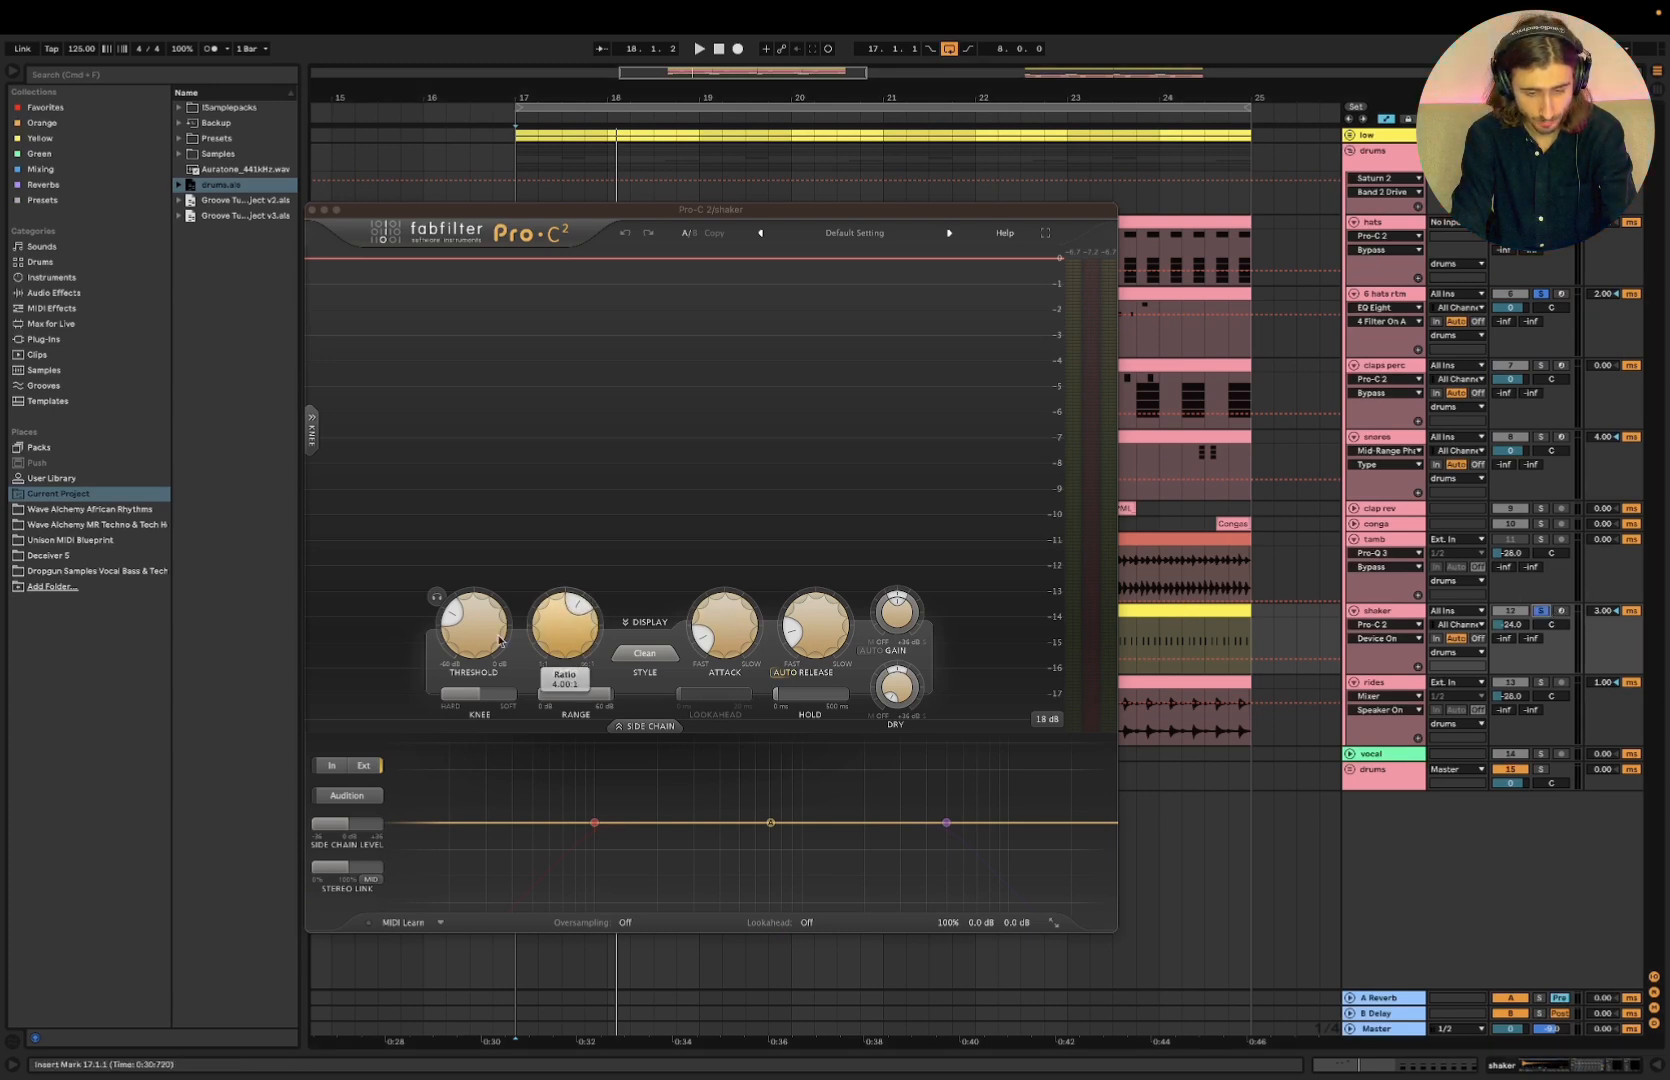
While playing the loop, set the shaker's Pro-C 2 threshold to about -30 dB and its release to about 25%
key(space)
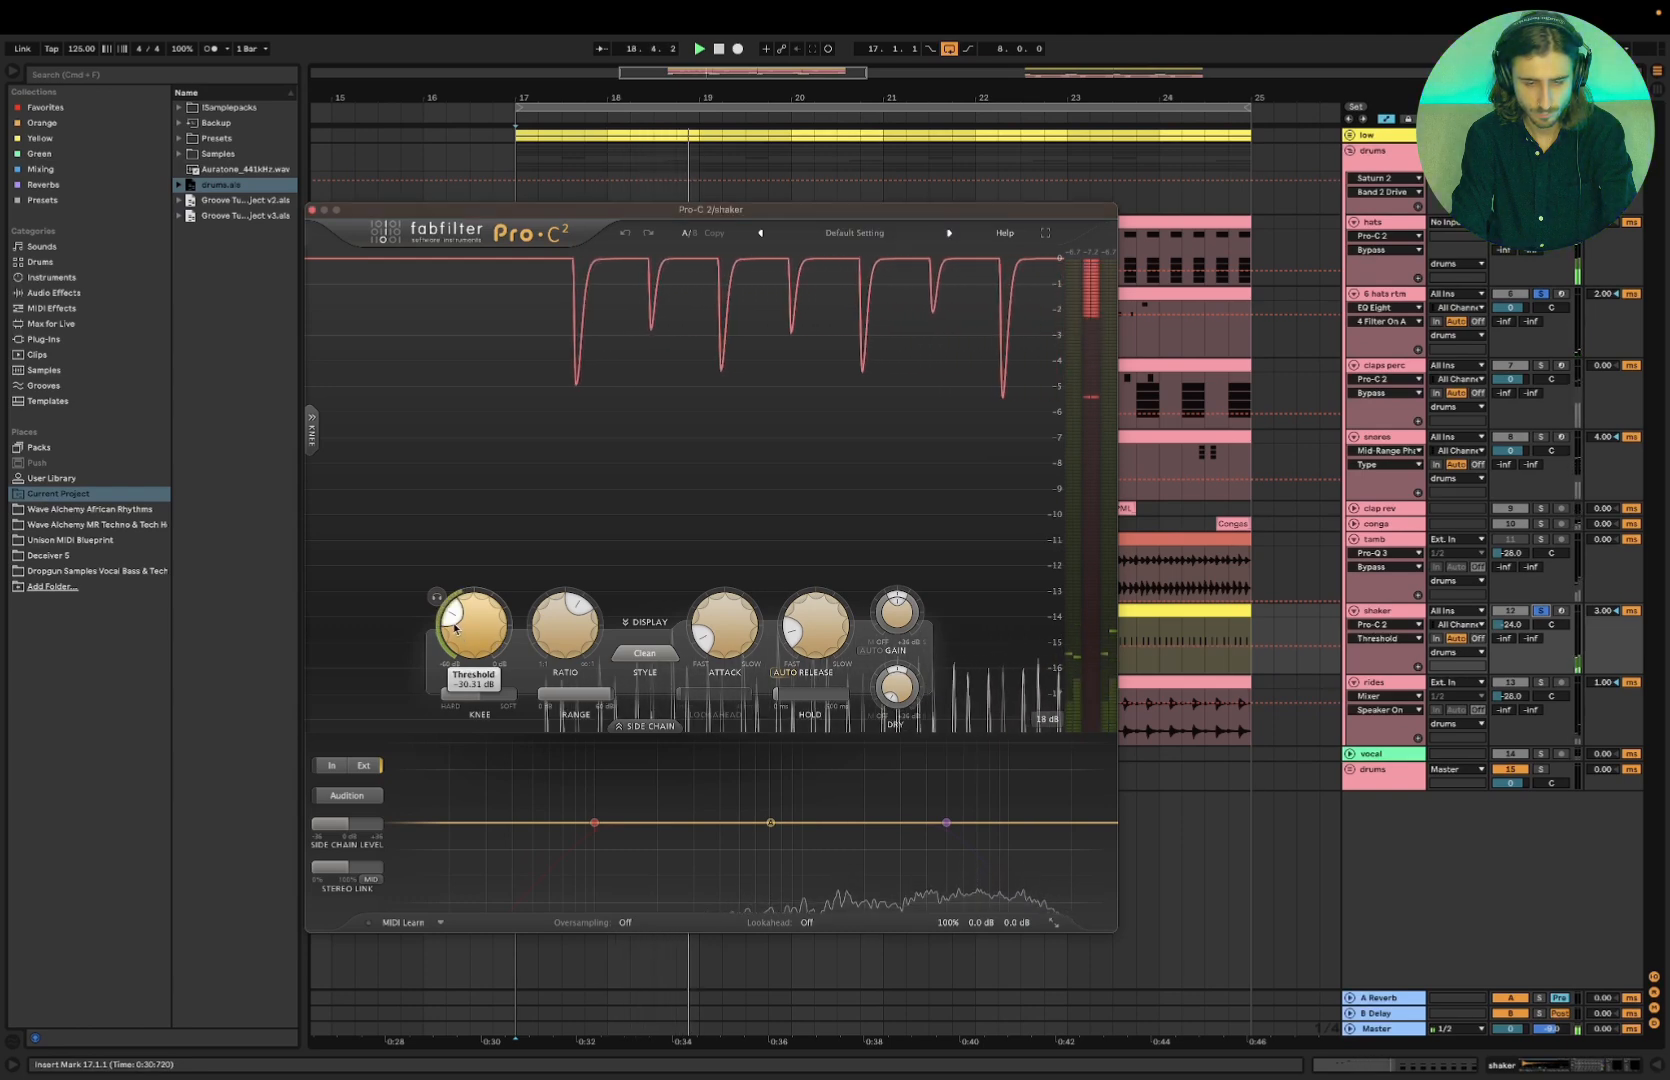
drag(463, 632, 455, 627)
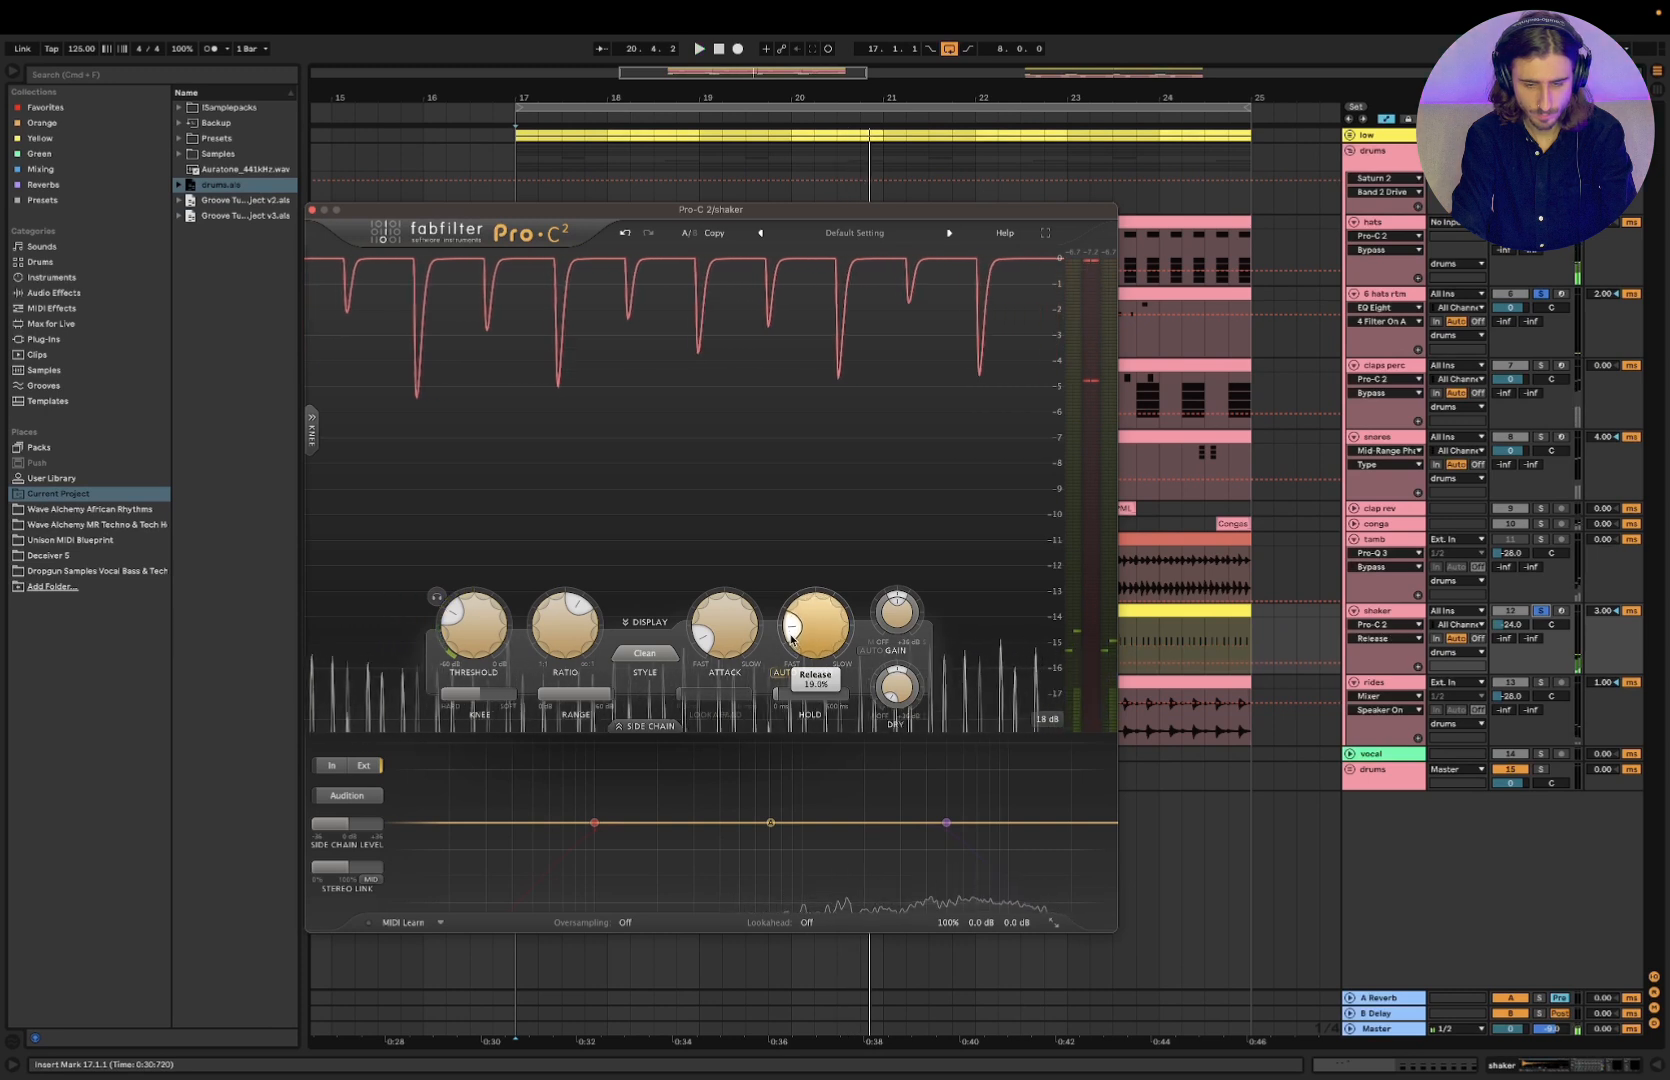
drag(790, 632, 785, 623)
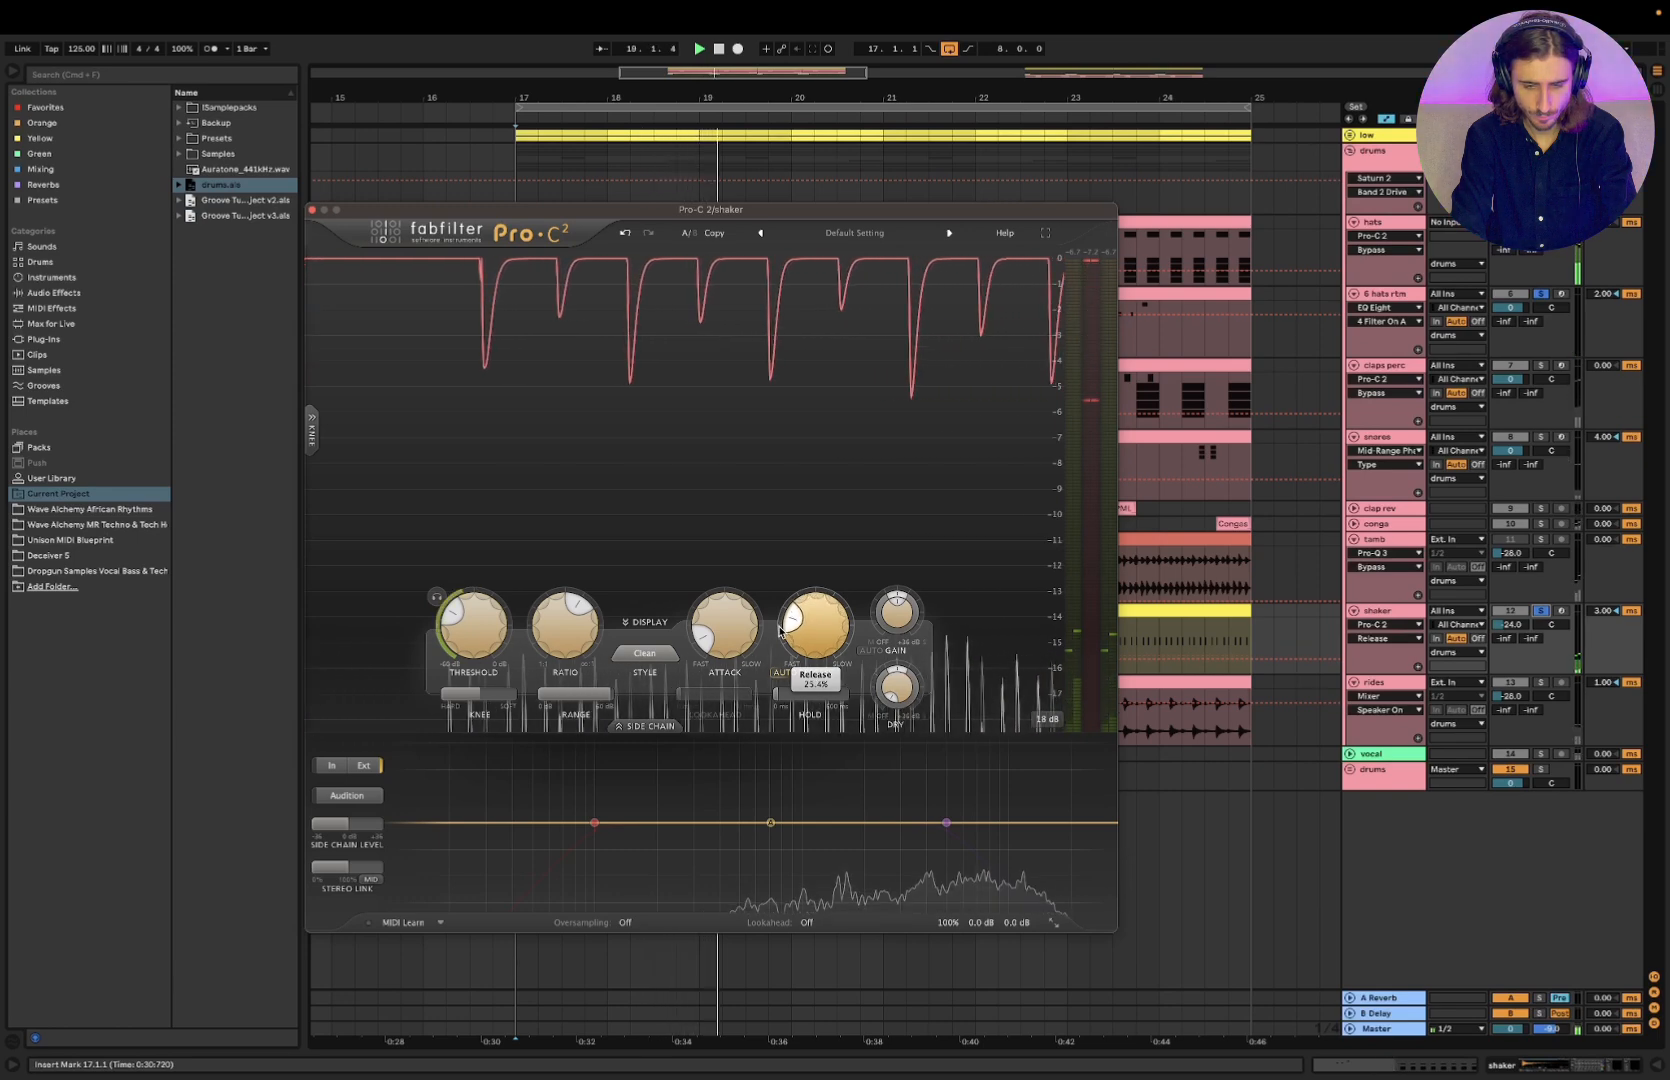
drag(779, 628, 779, 621)
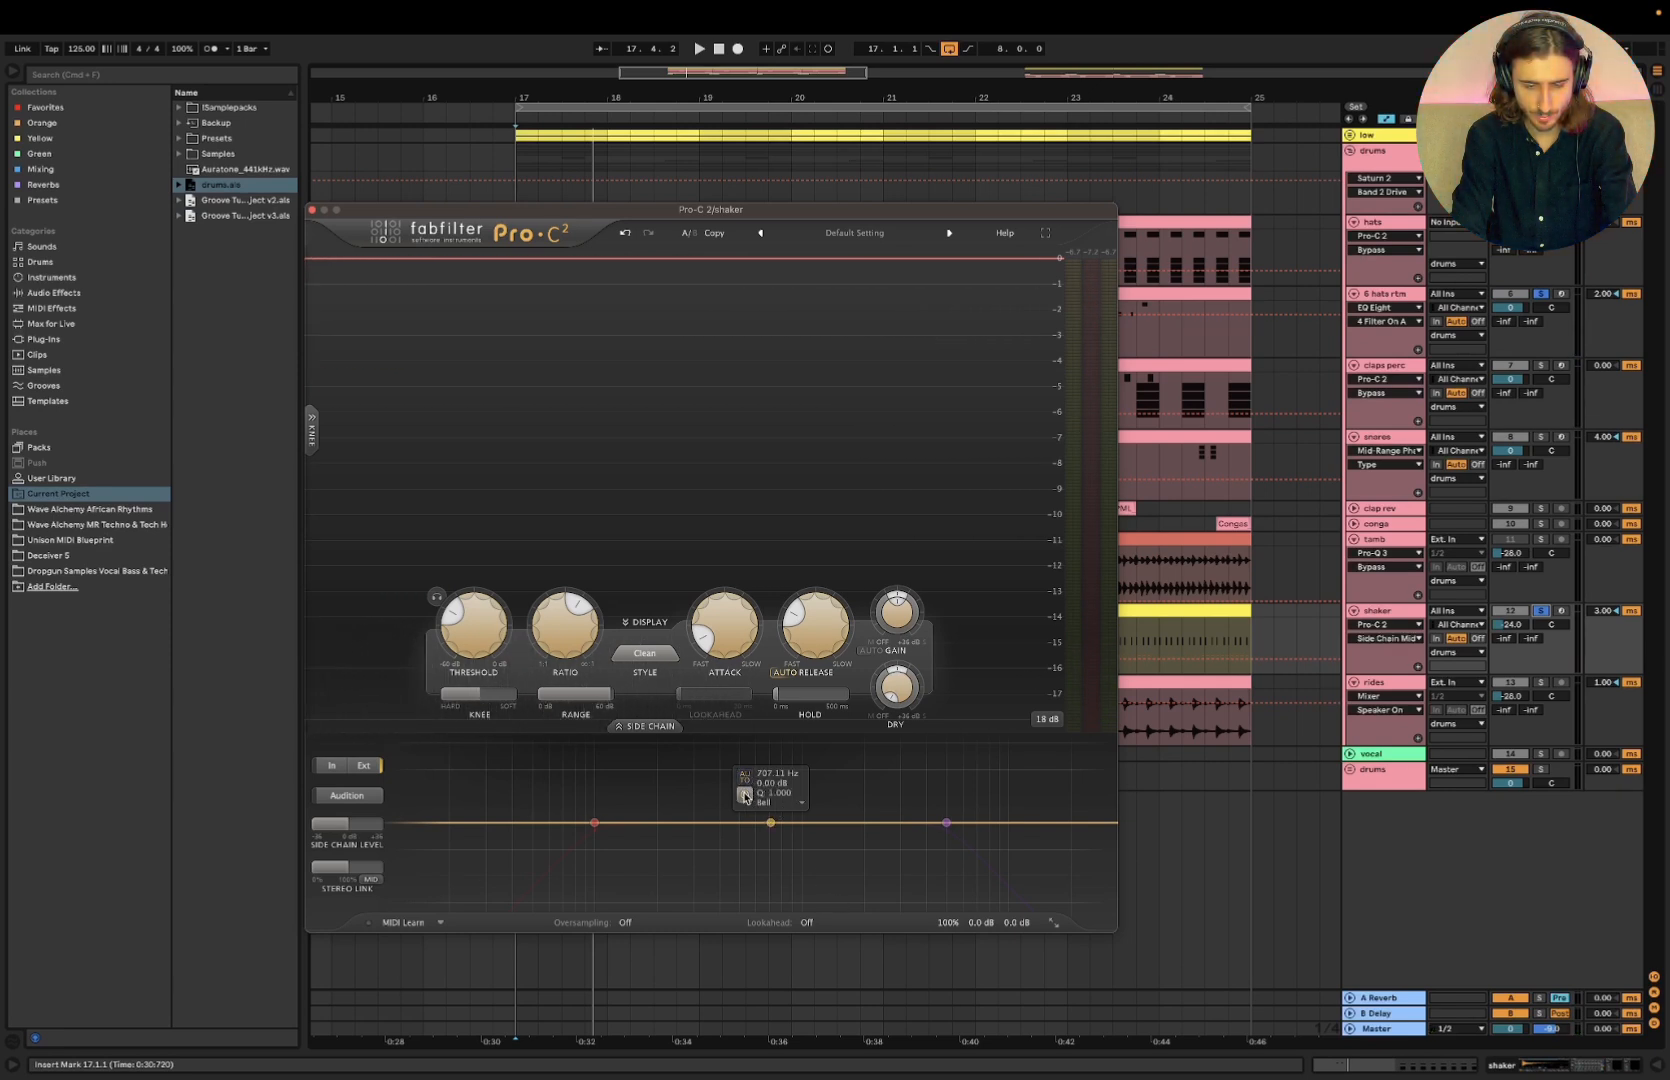
Boost the side-chain EQ's middle band around 5 kHz and set the shaker compressor's threshold to about -28 dB
key(space)
drag(770, 822, 947, 809)
drag(473, 622, 460, 593)
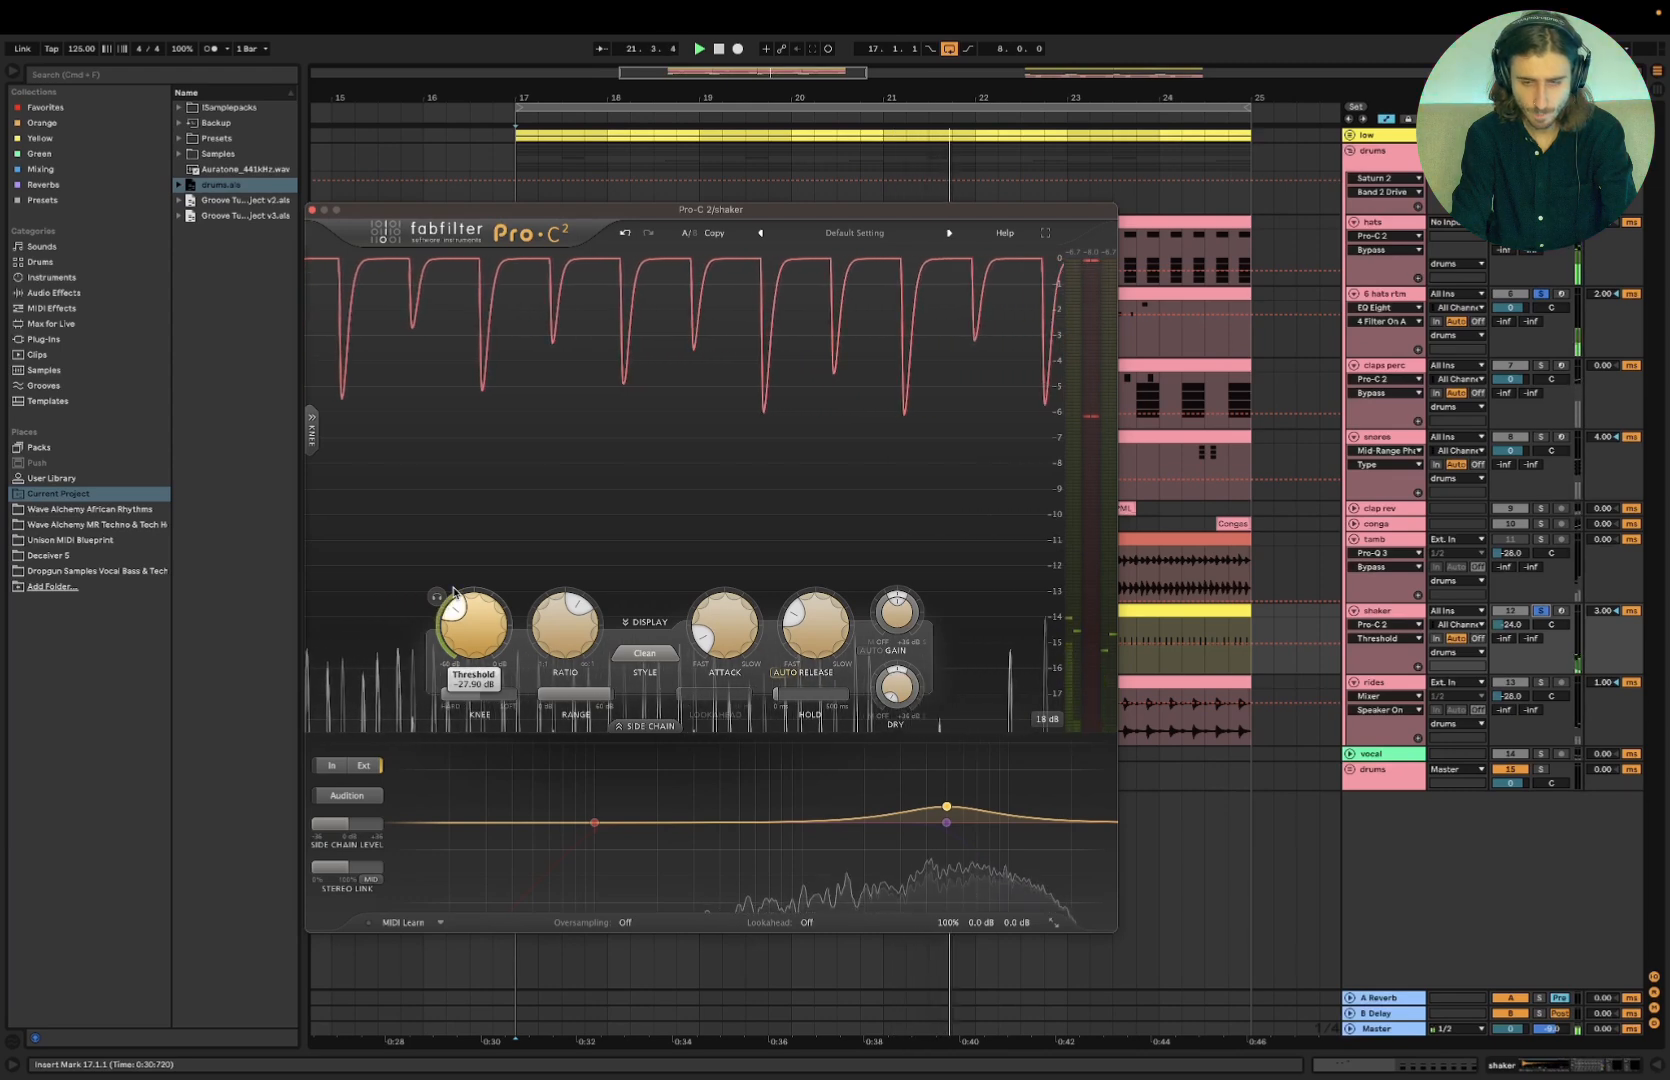
mouse_move(935, 900)
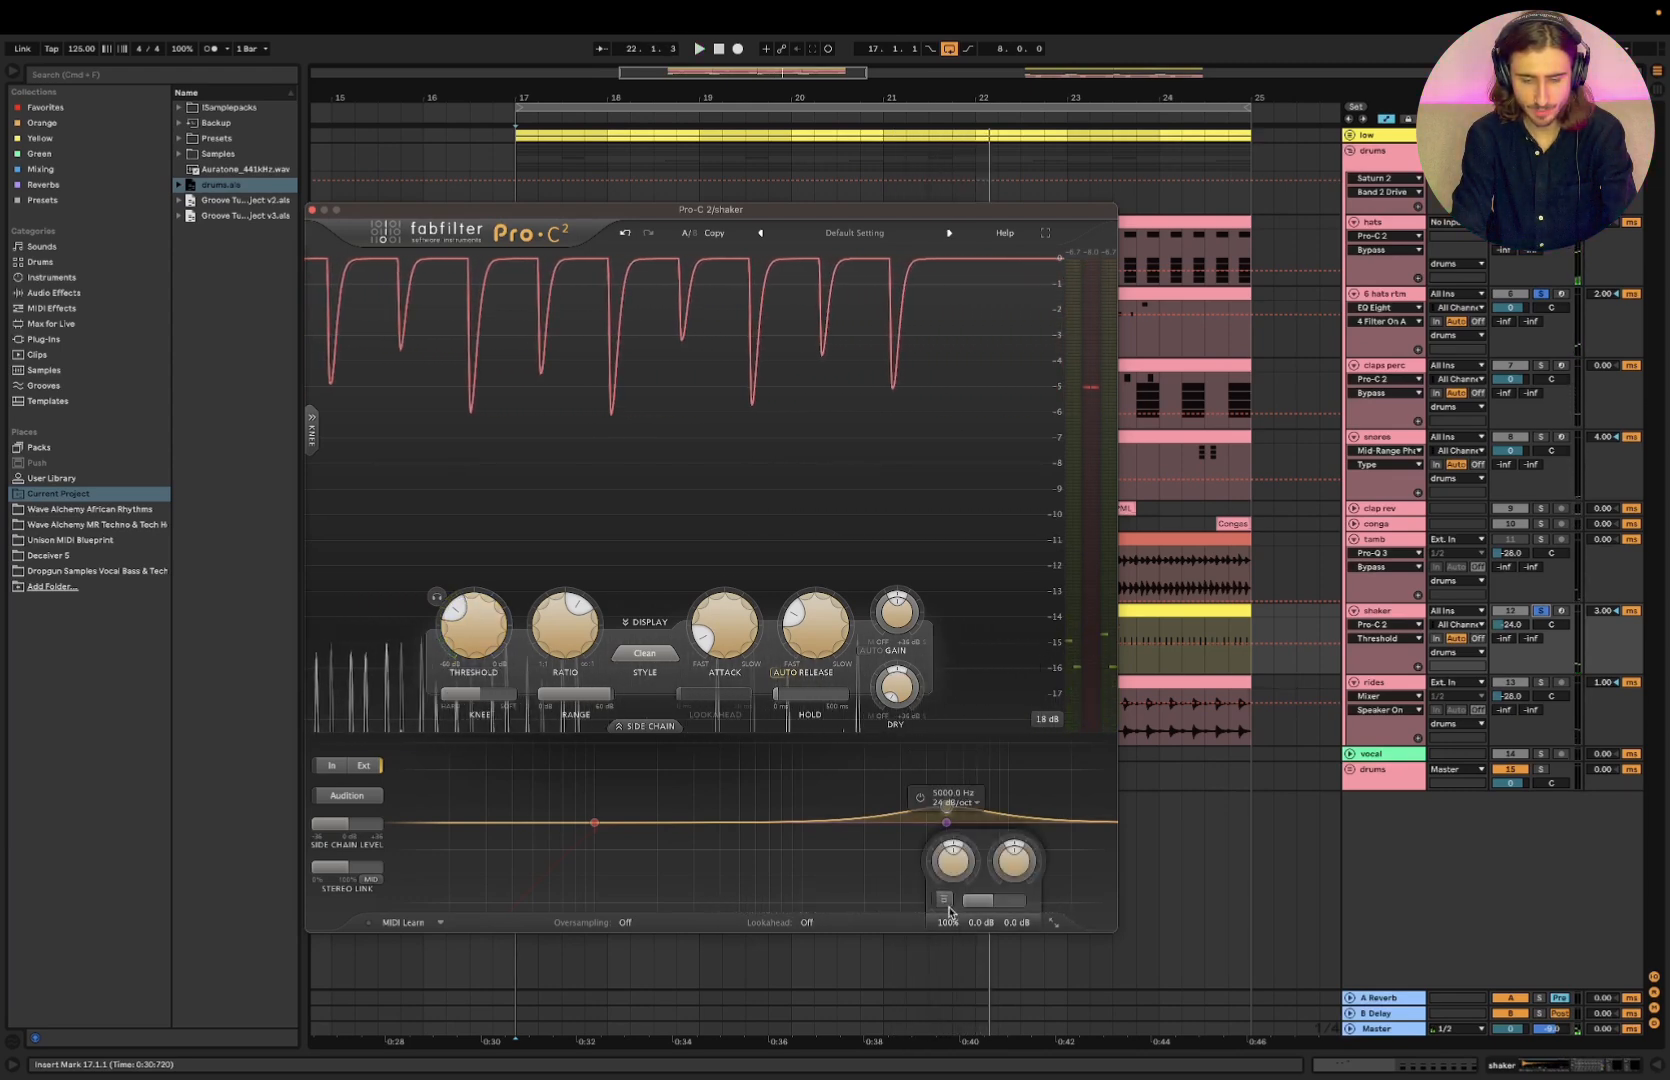
key(space)
key(space)
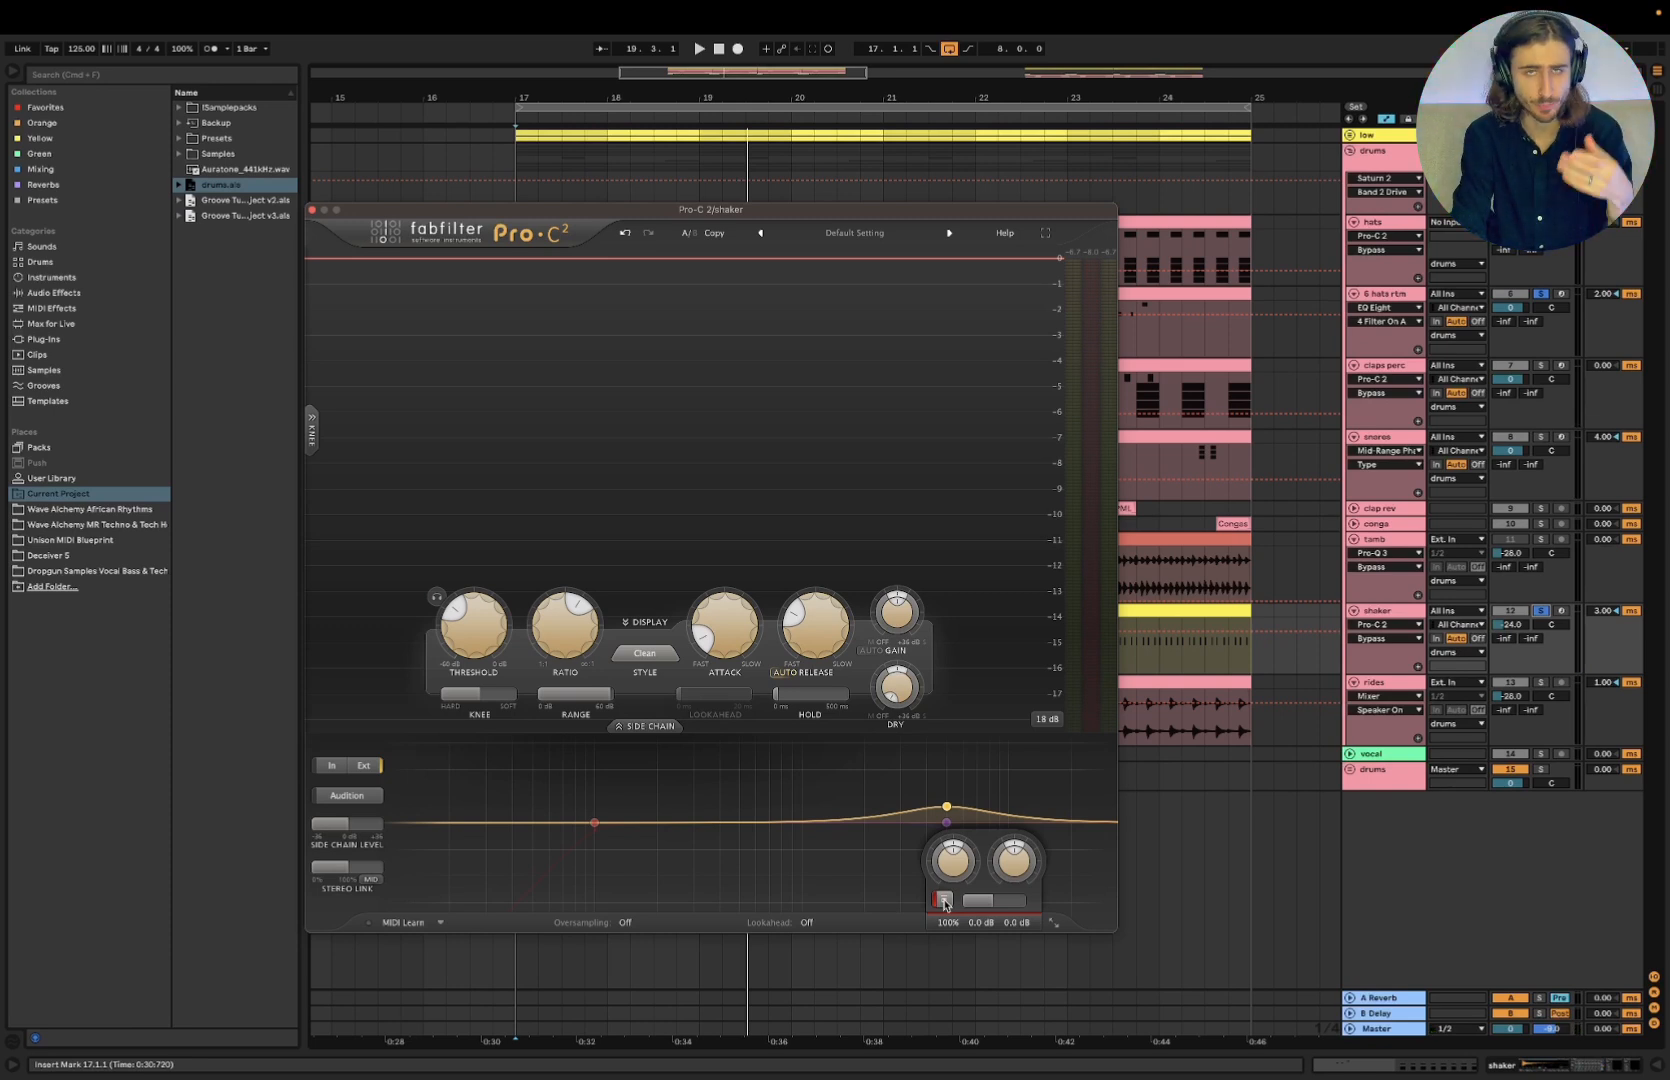
Fine-tune the shaker compressor's threshold to about -27 dB while playing the loop, then hide its window
key(space)
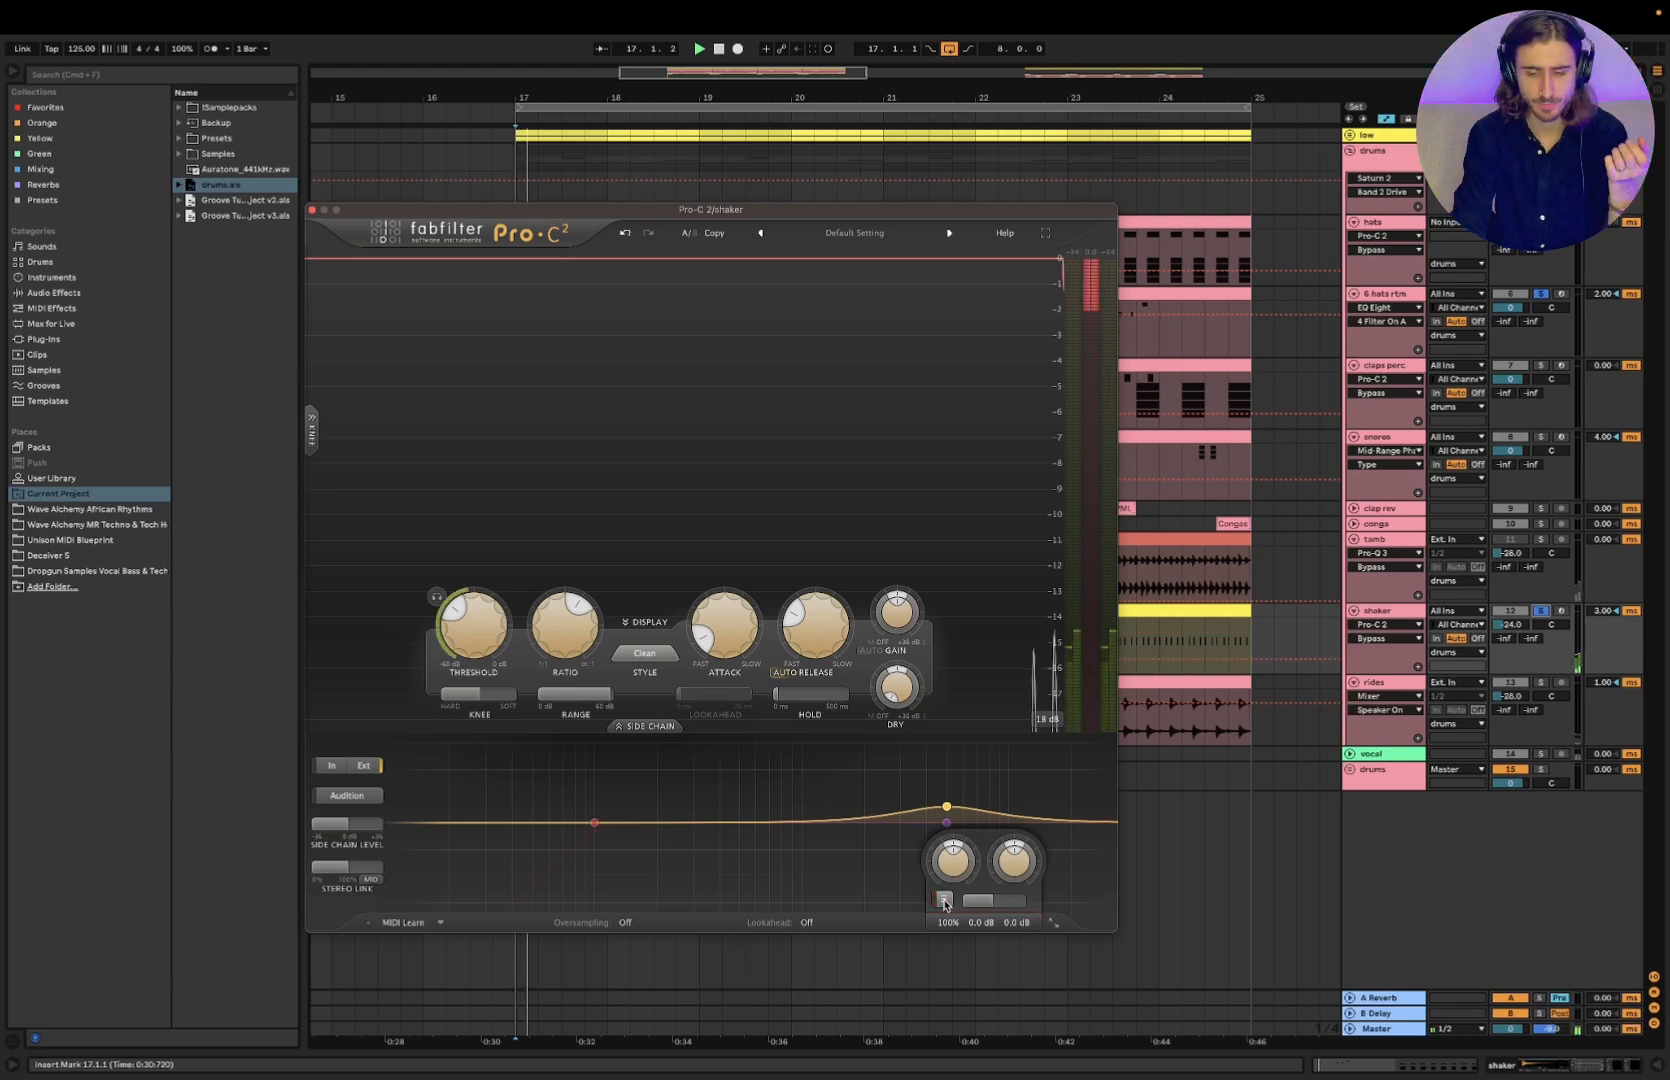
click(455, 615)
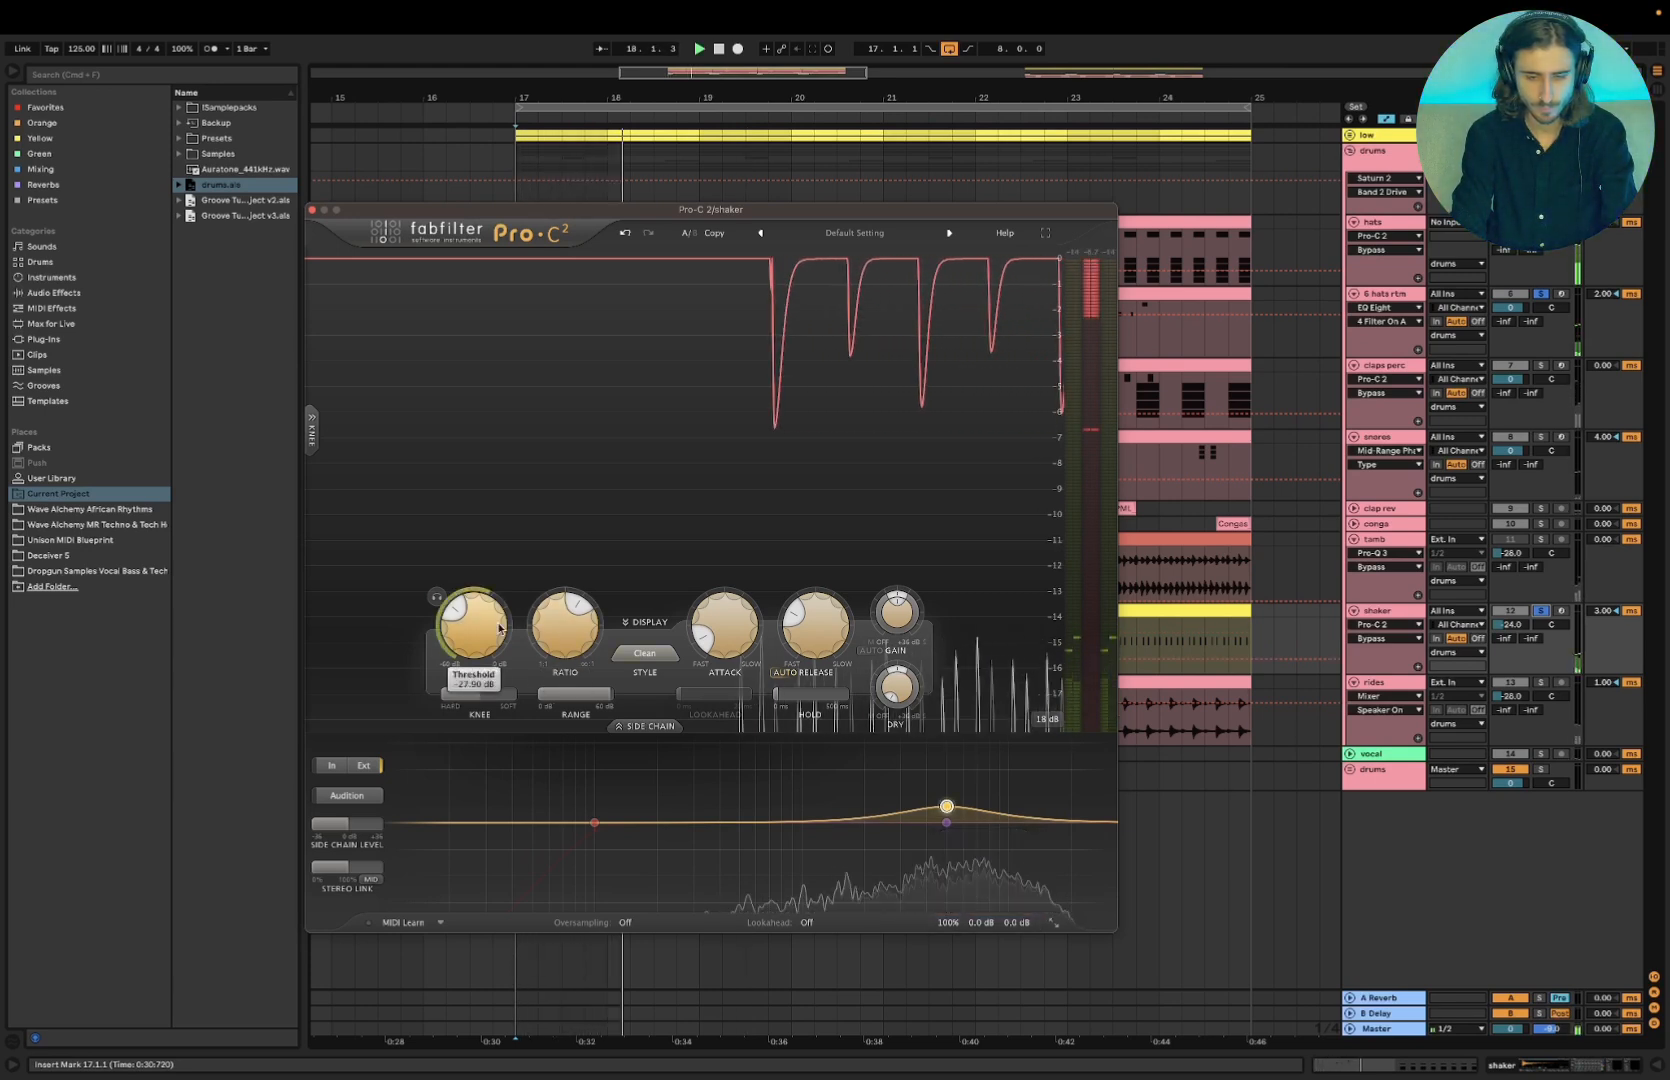
drag(455, 615, 453, 615)
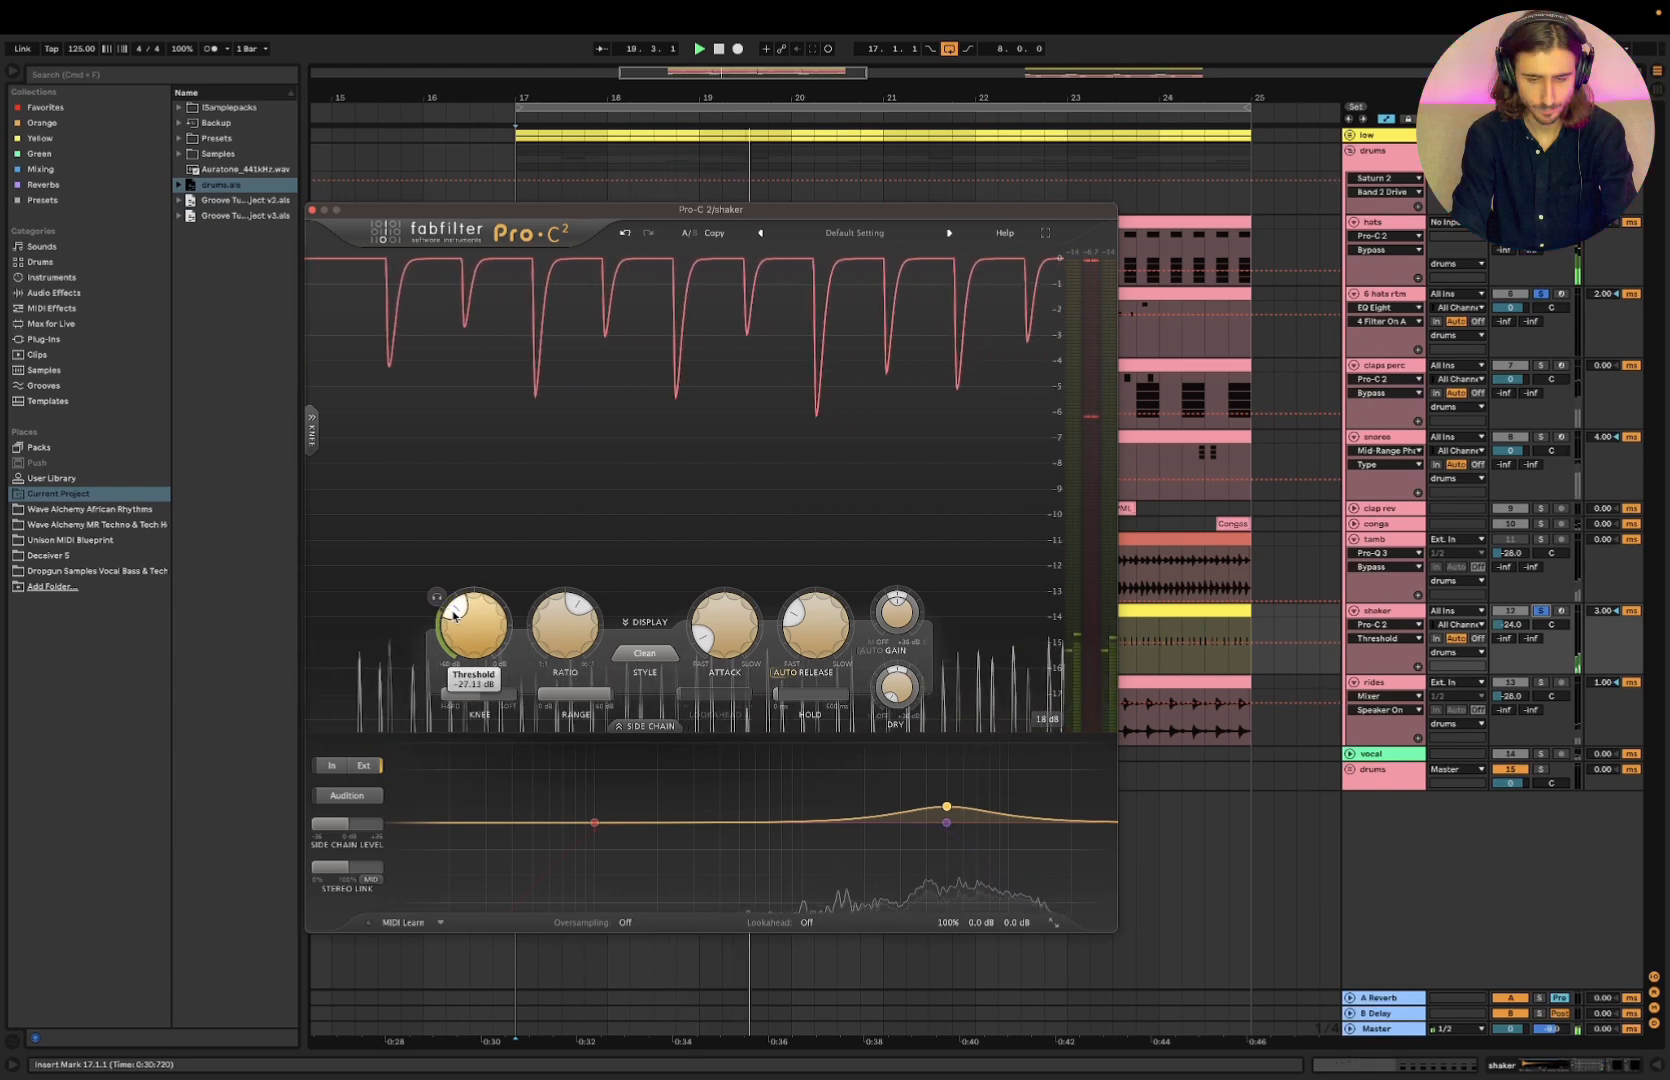
key(space)
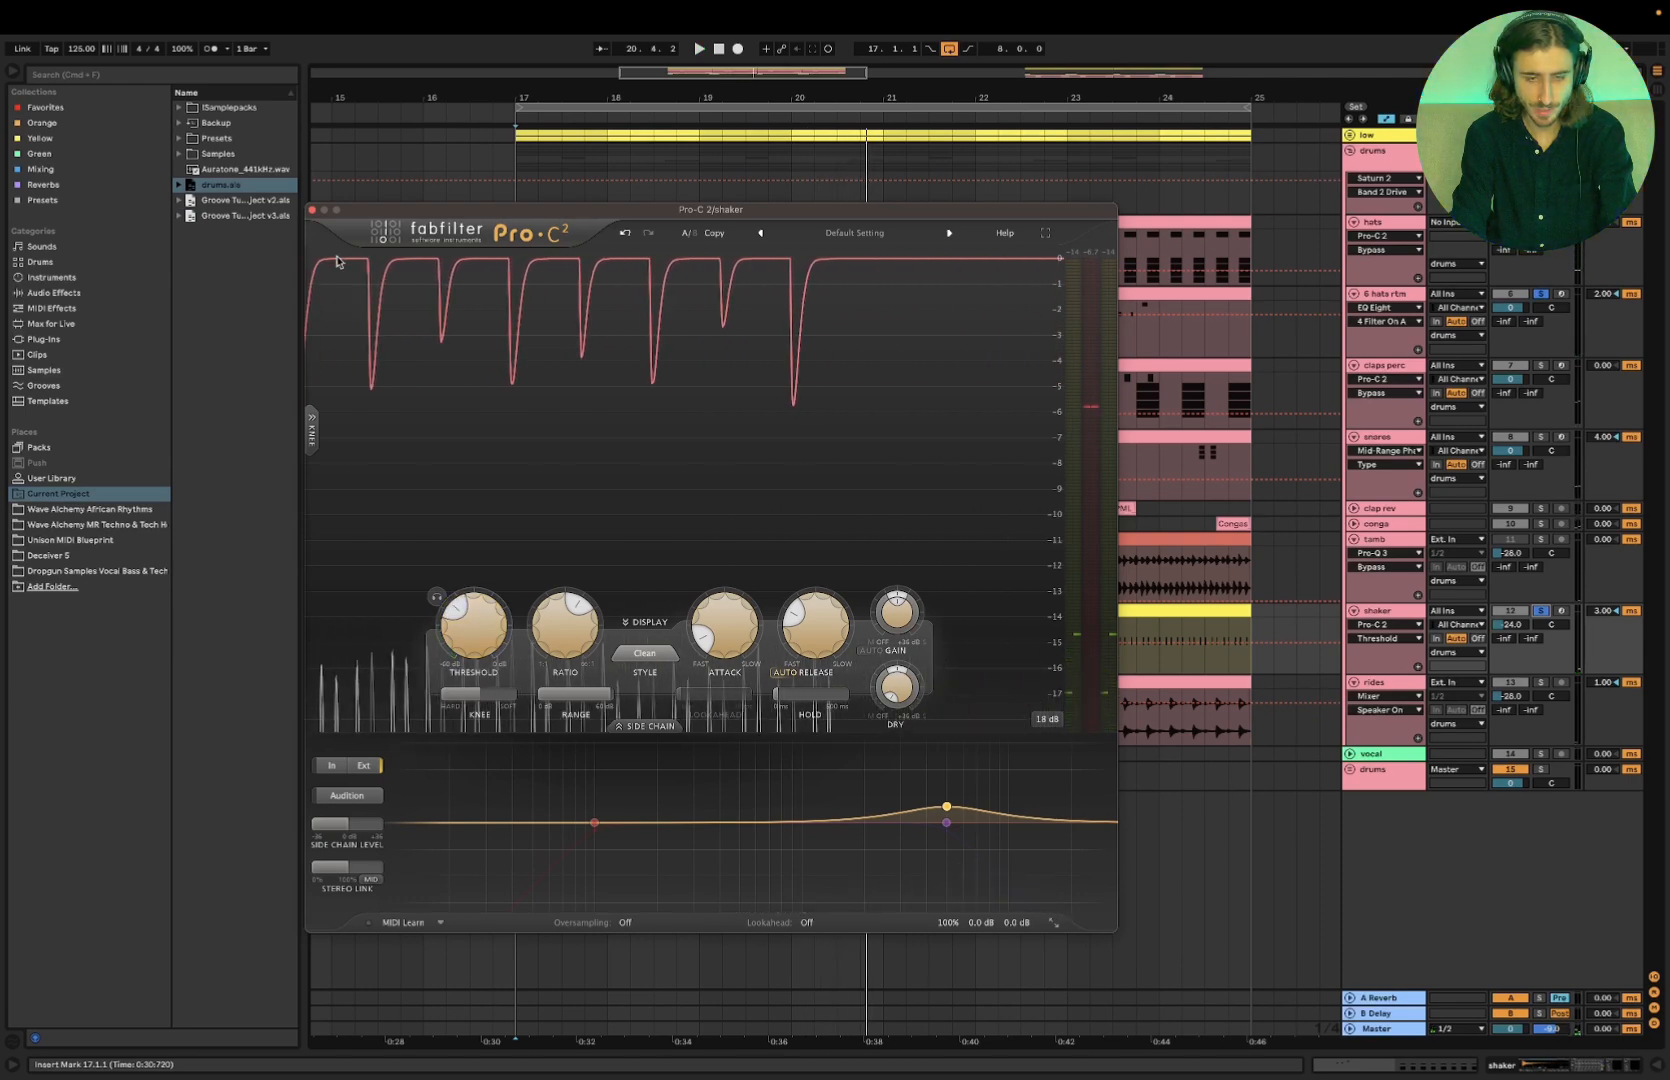
key(super+alt+p)
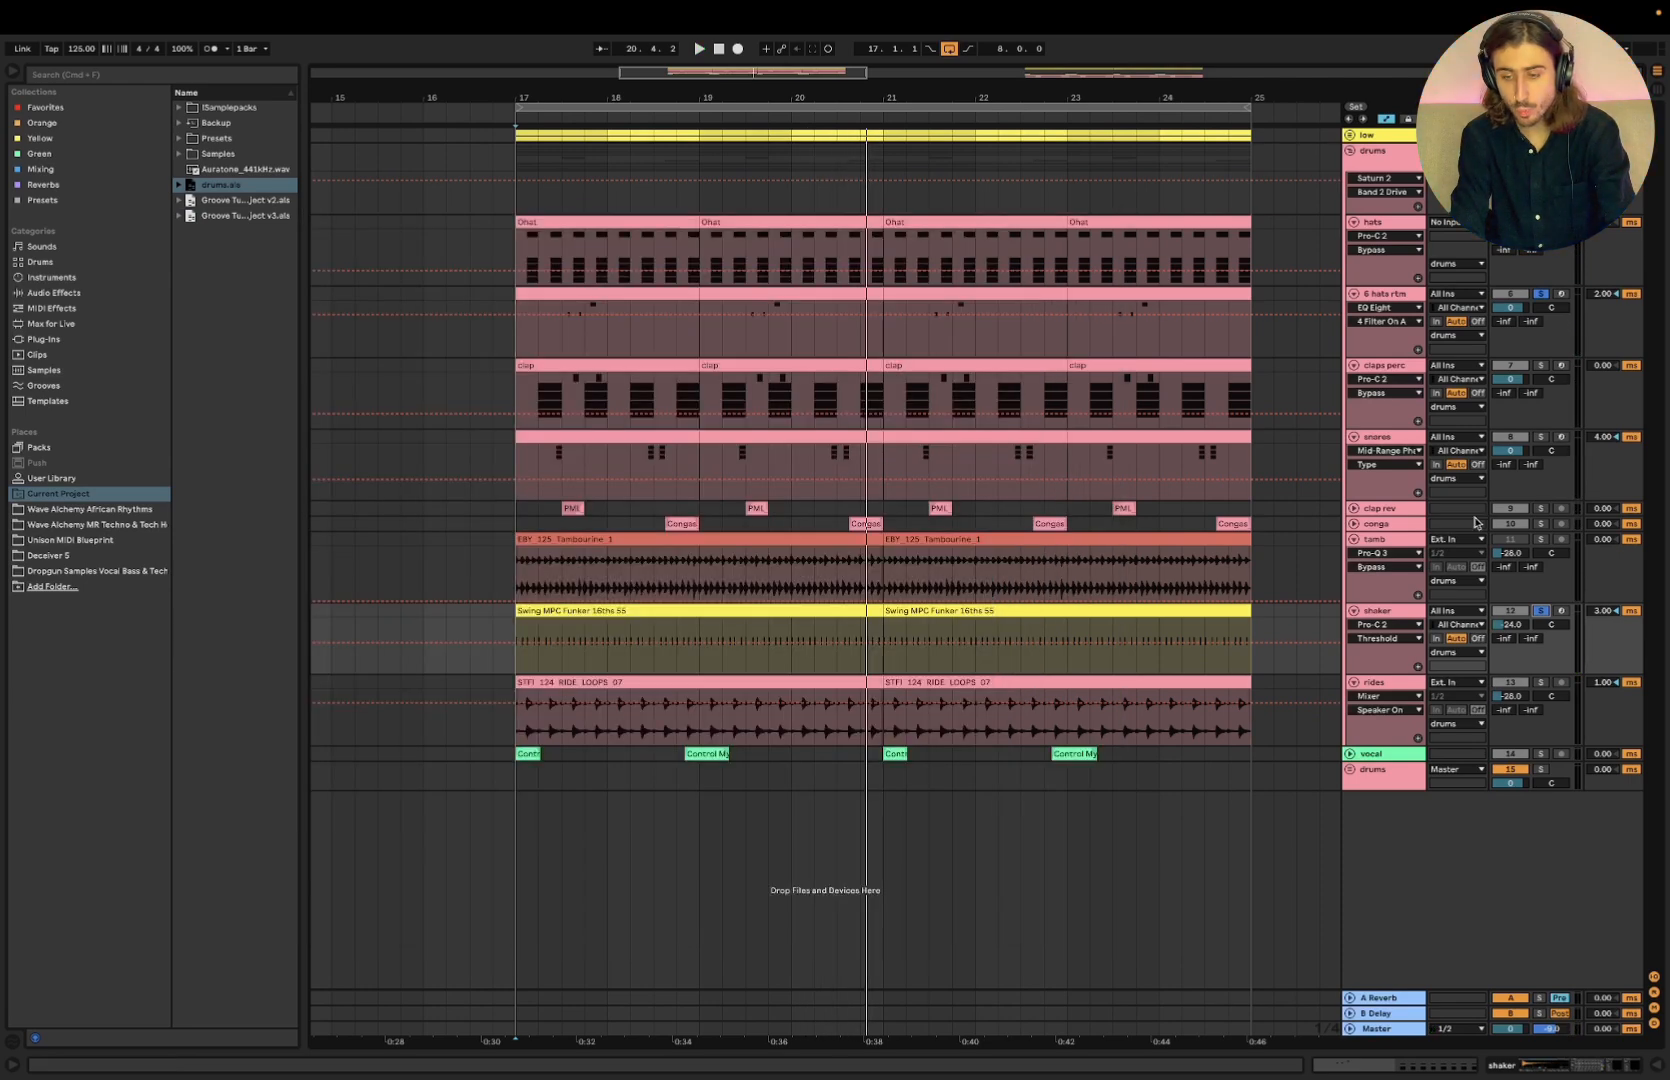
Solo the claps perc track and view its Pro-C 2 with the window placed over the clips, then leave it
double_click(1413, 358)
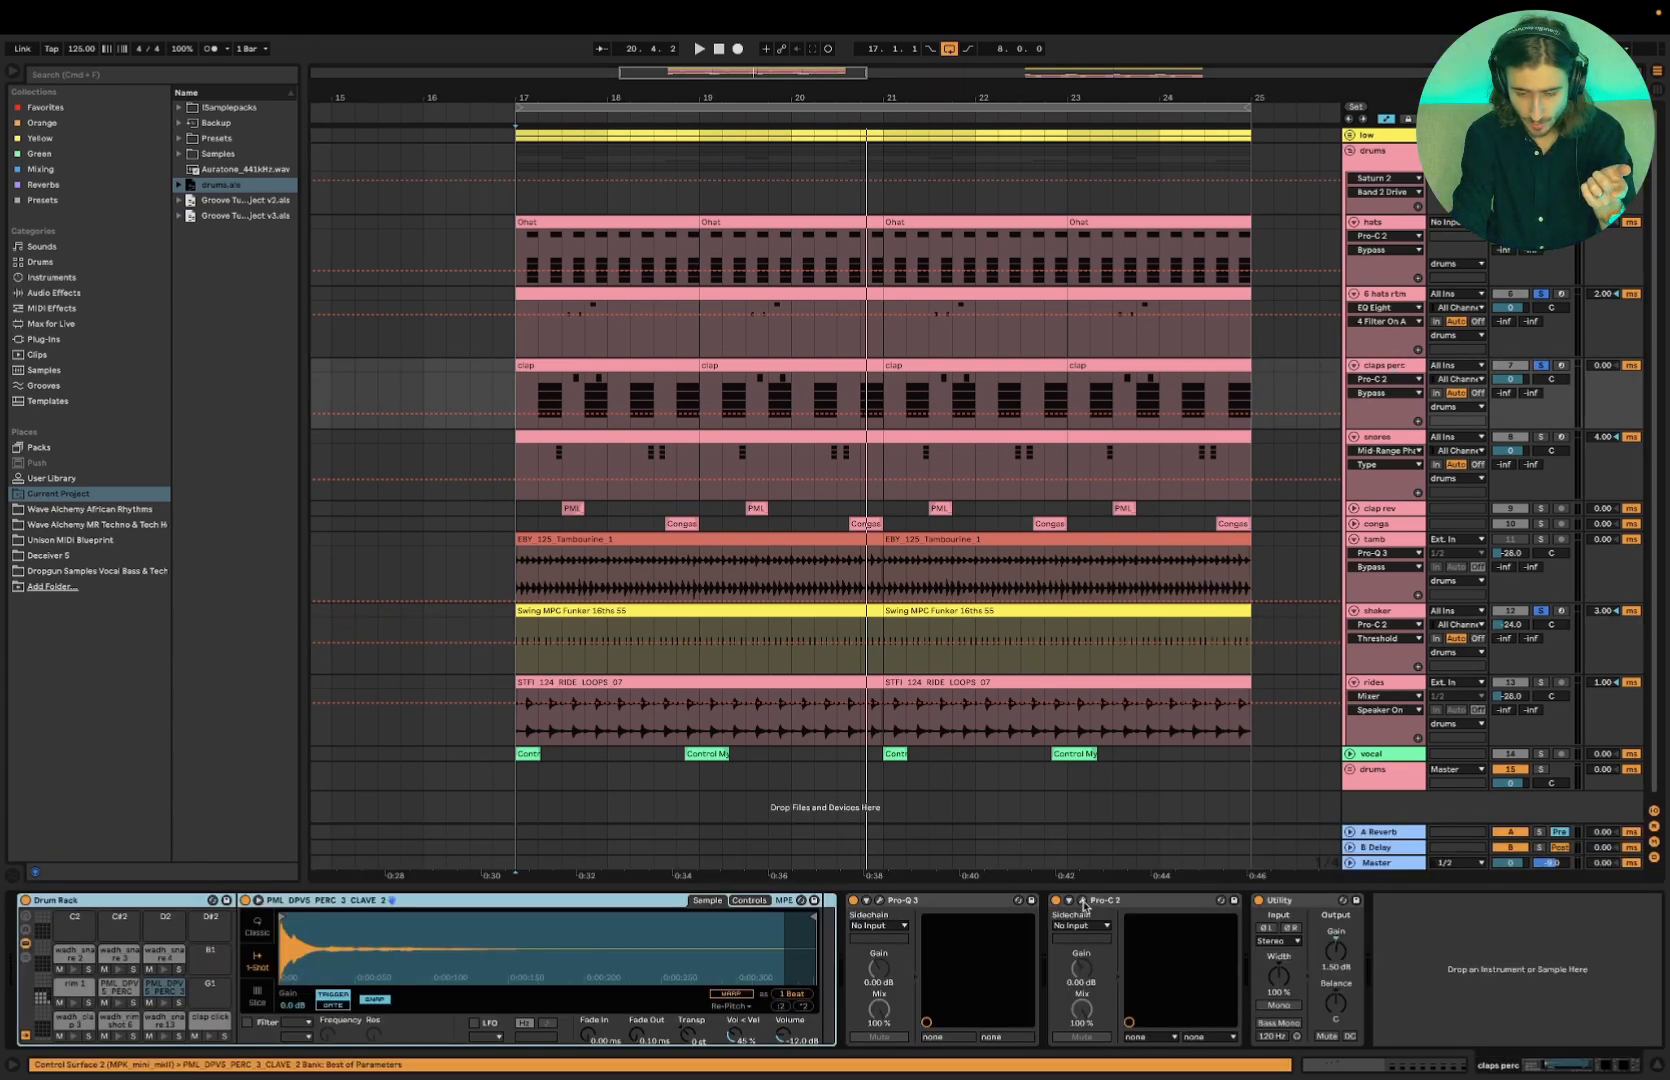
click(1083, 903)
click(1108, 104)
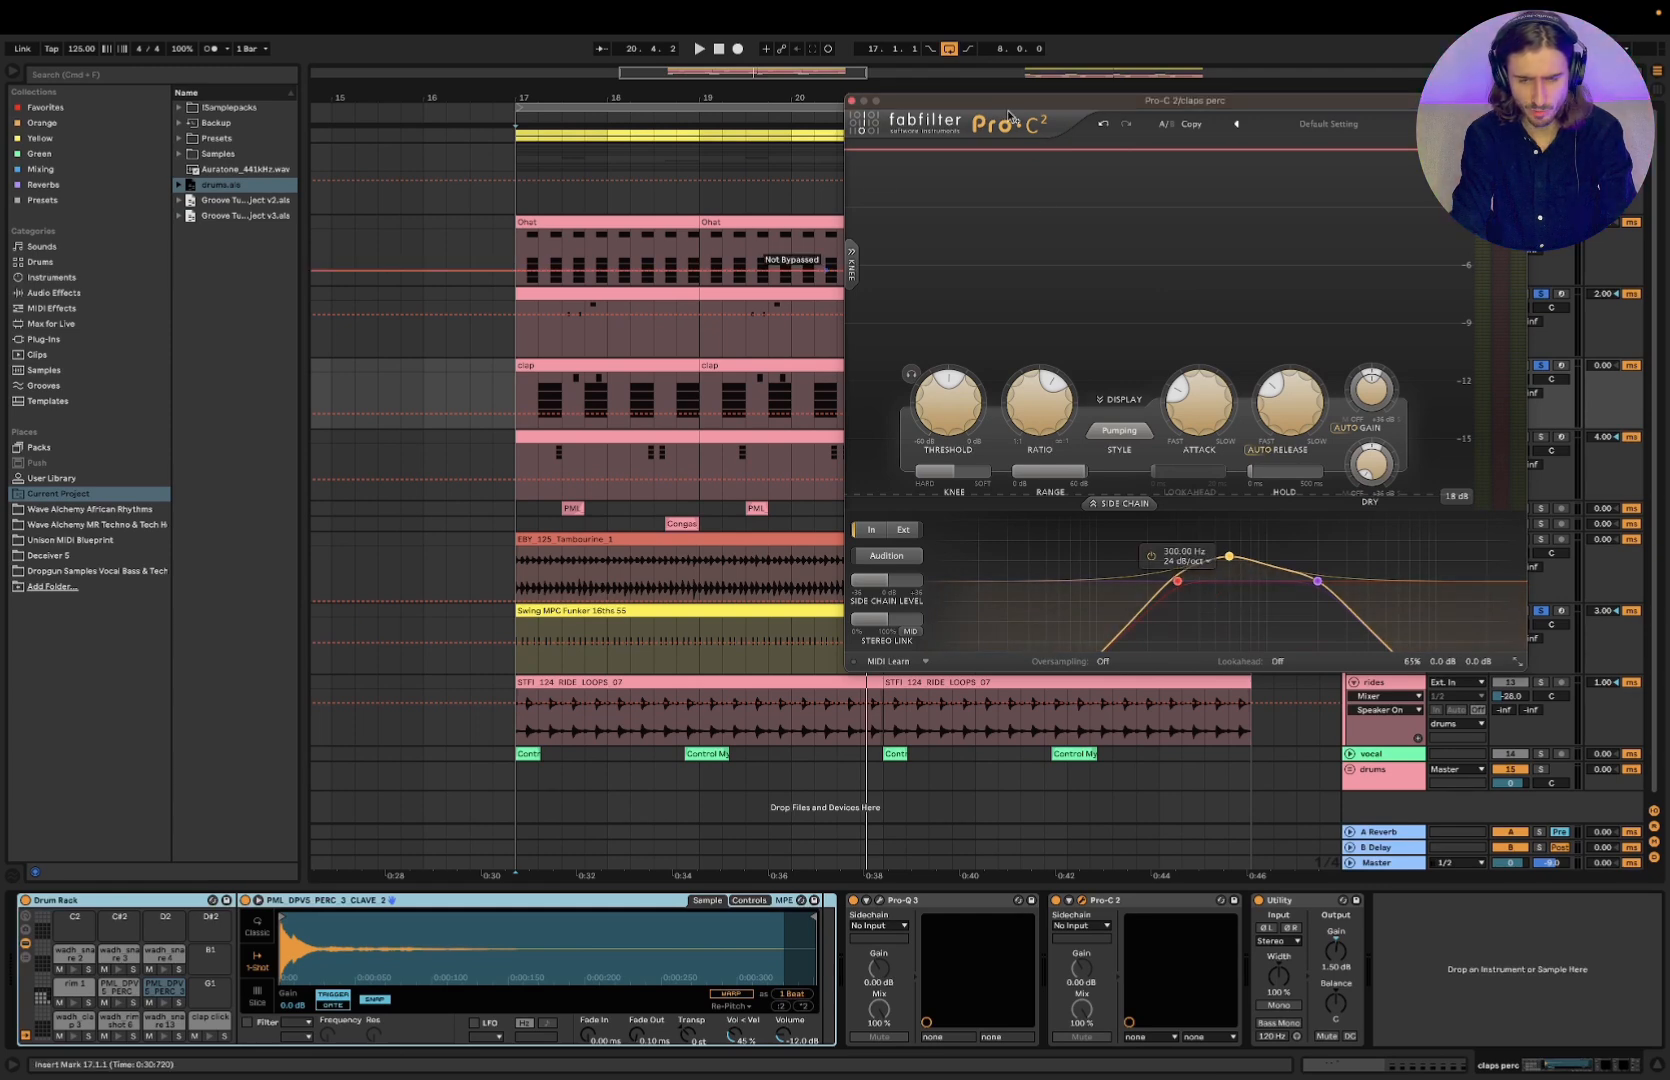
drag(1006, 104, 675, 192)
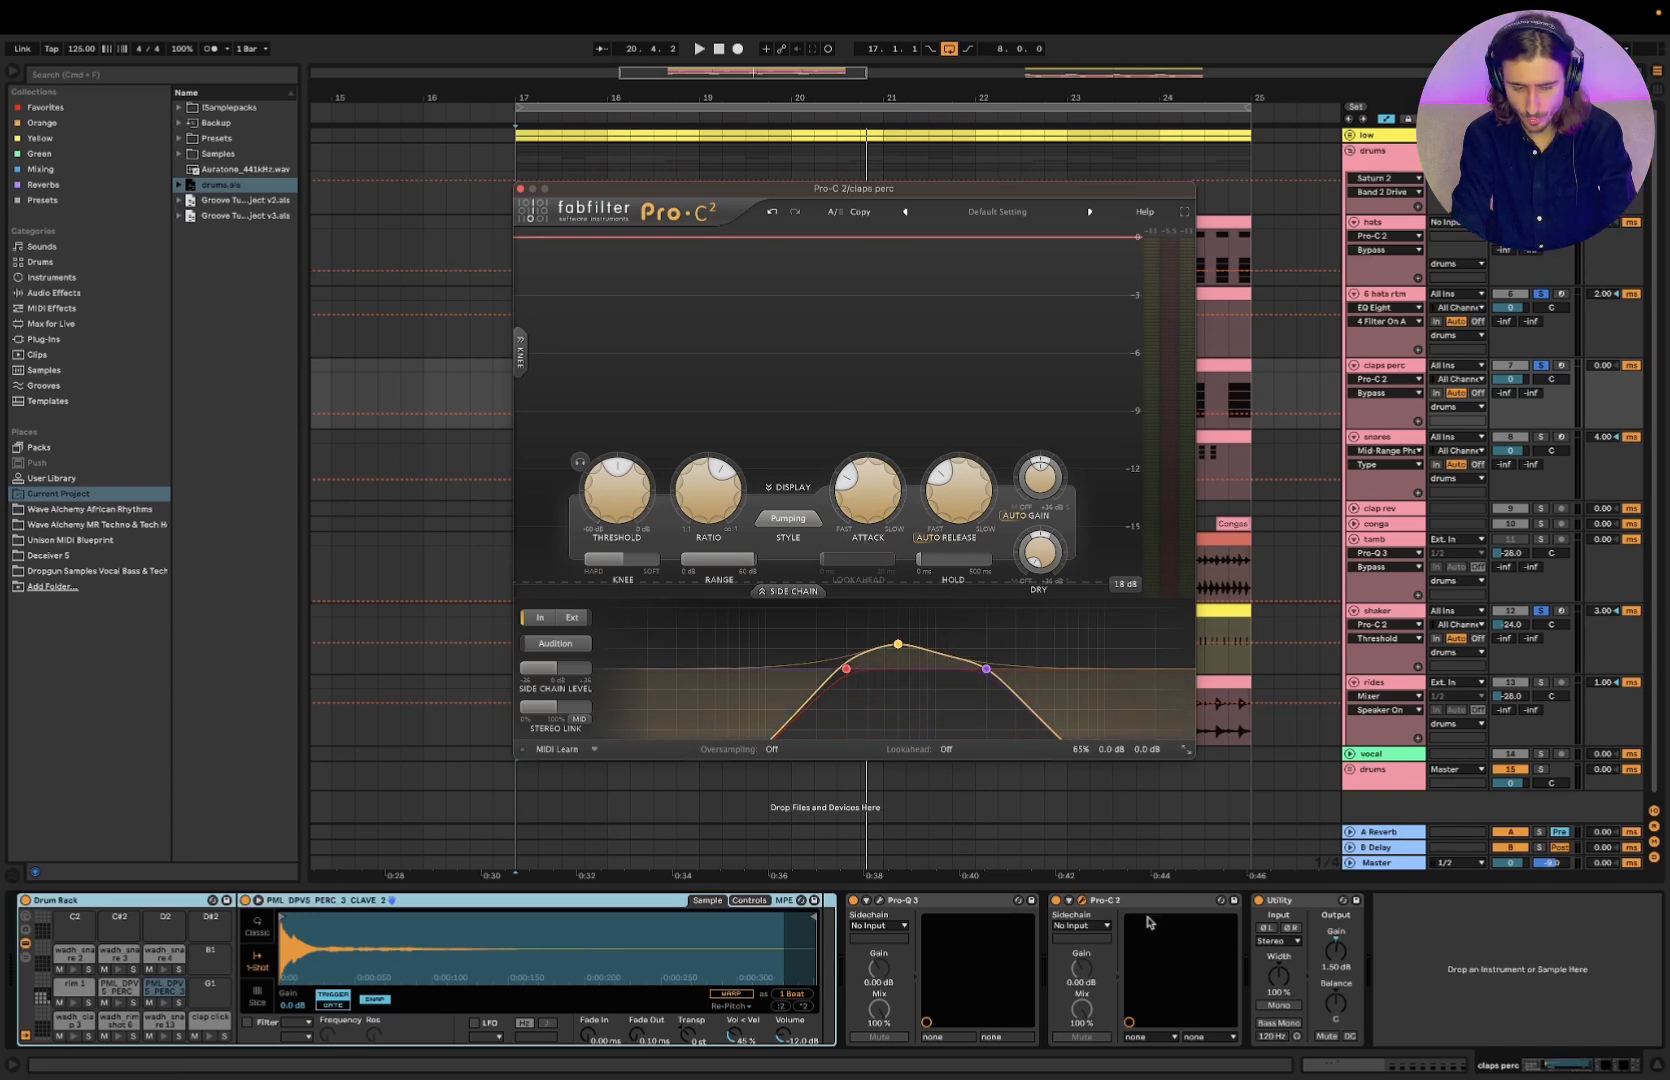
click(1401, 442)
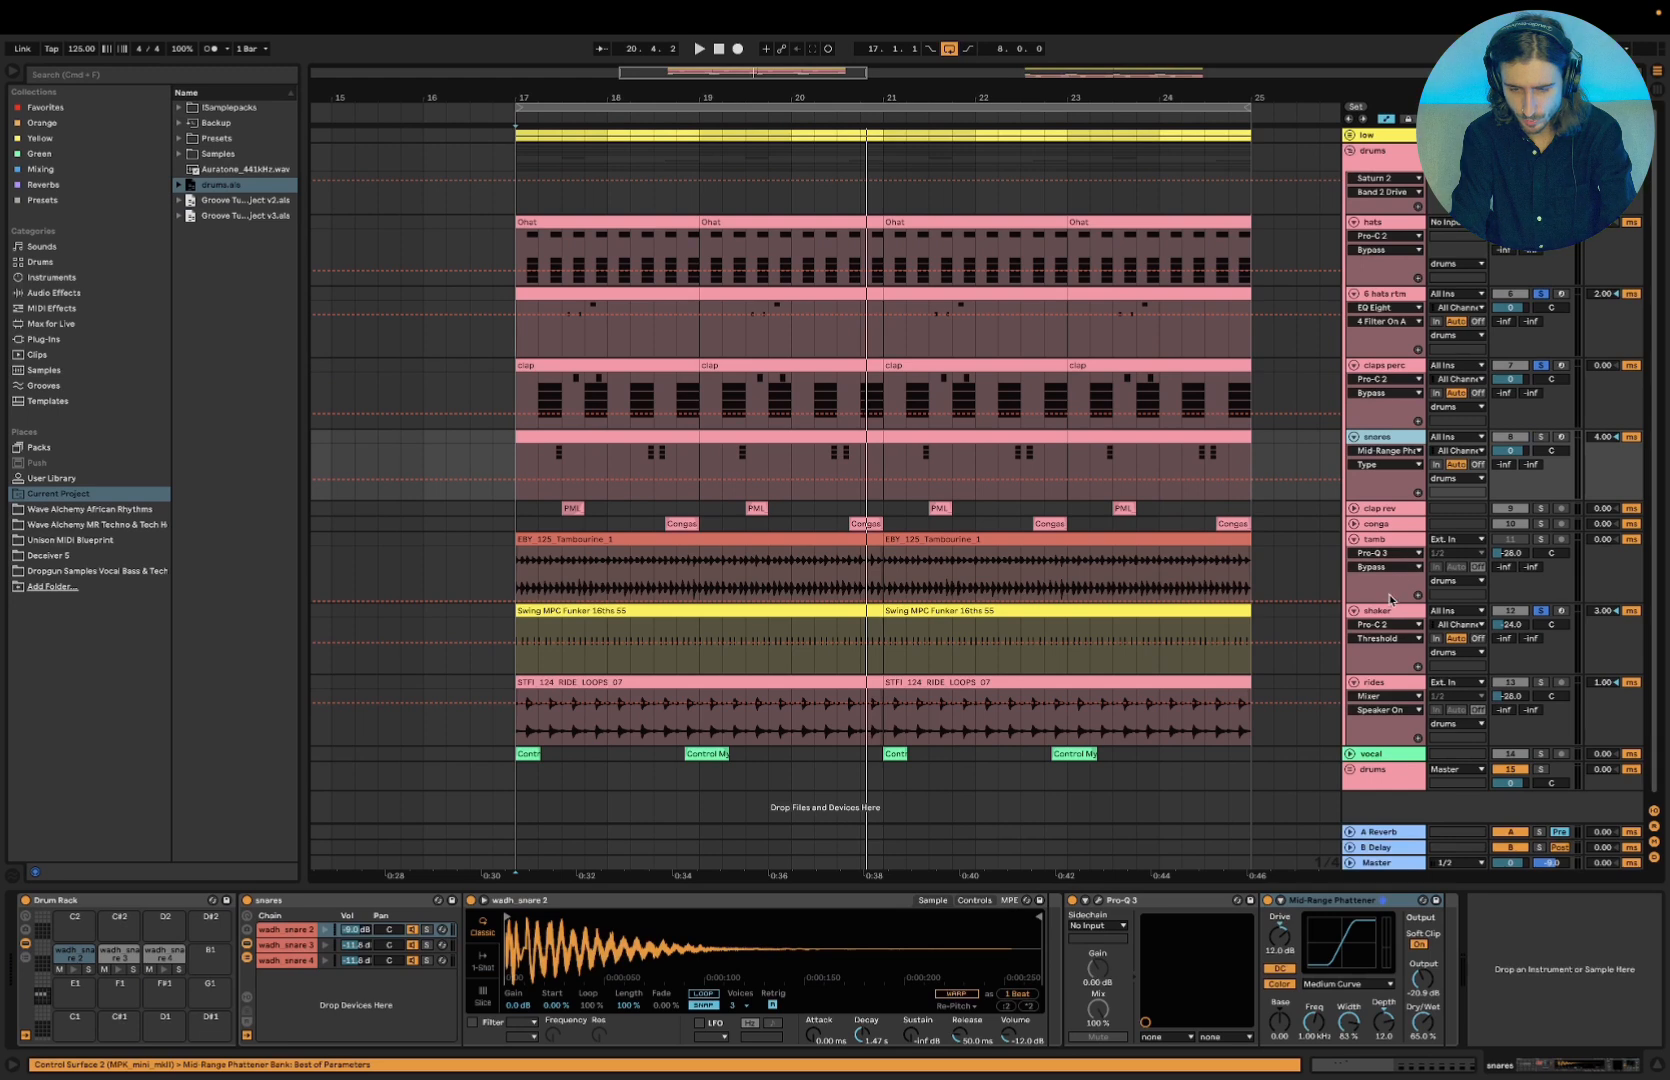
Activate and open the shaker's Pro-C 2 sidechained from claps perc, and watch its gain reduction during playback
click(1390, 611)
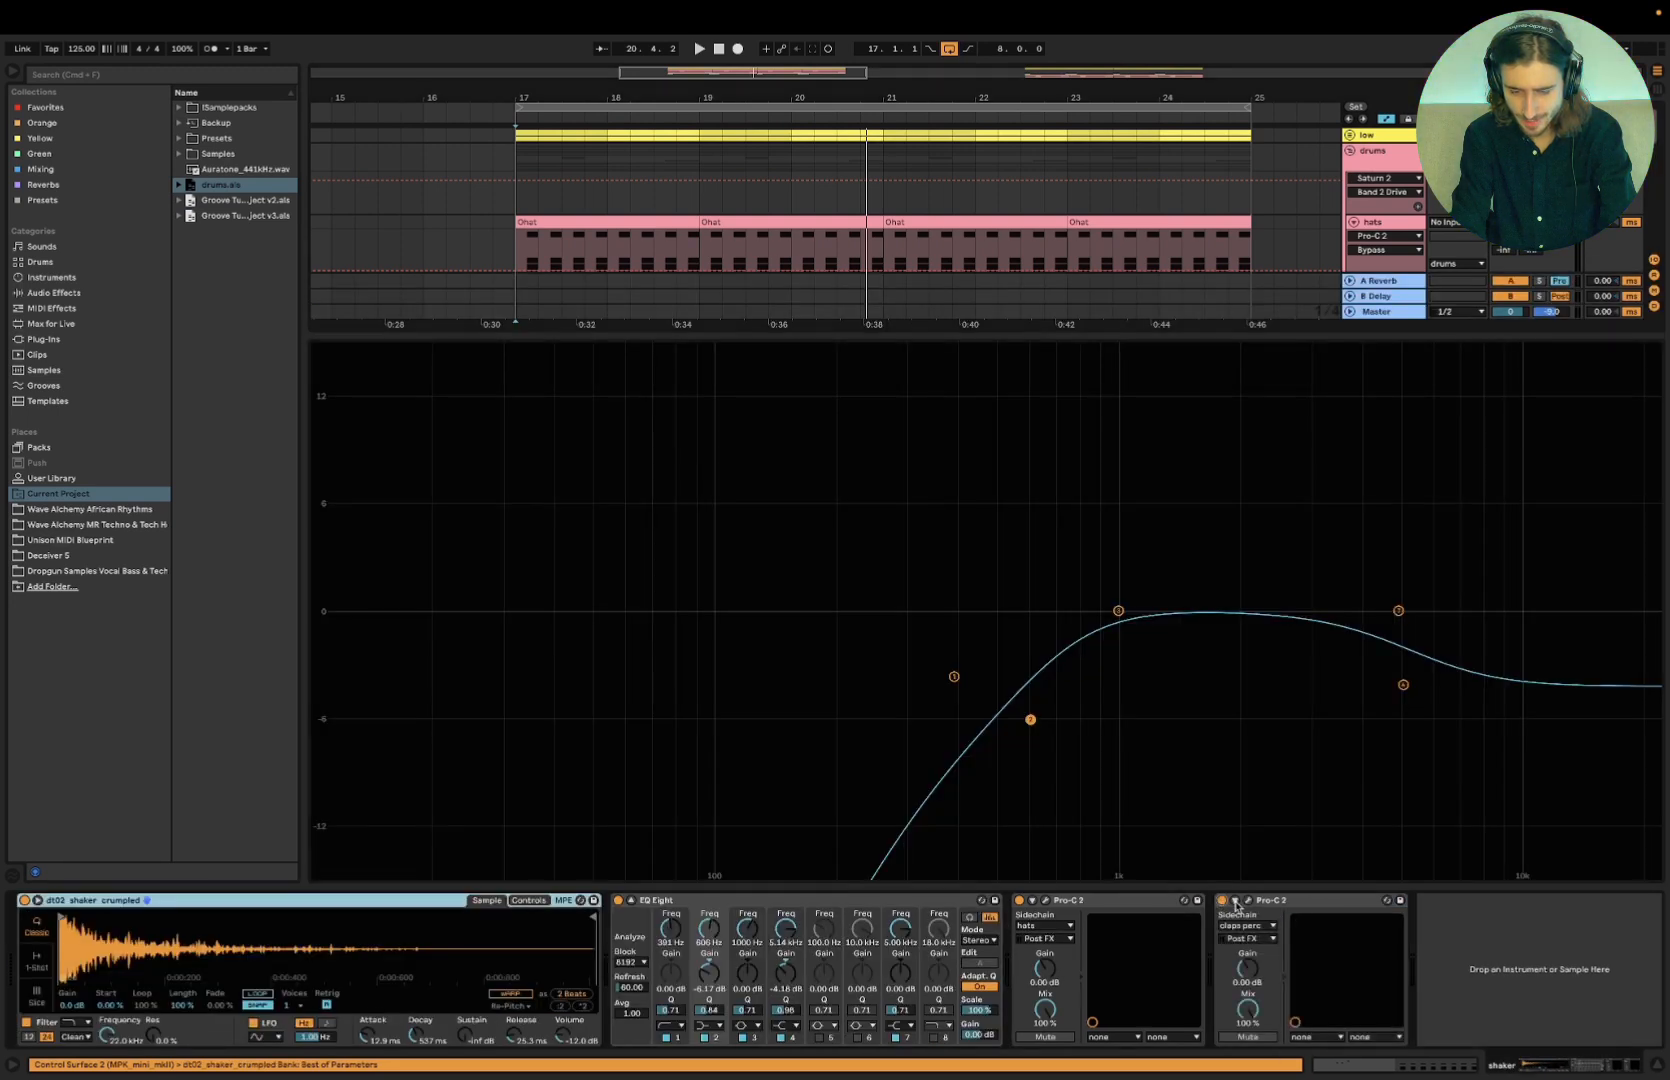
click(1248, 902)
key(space)
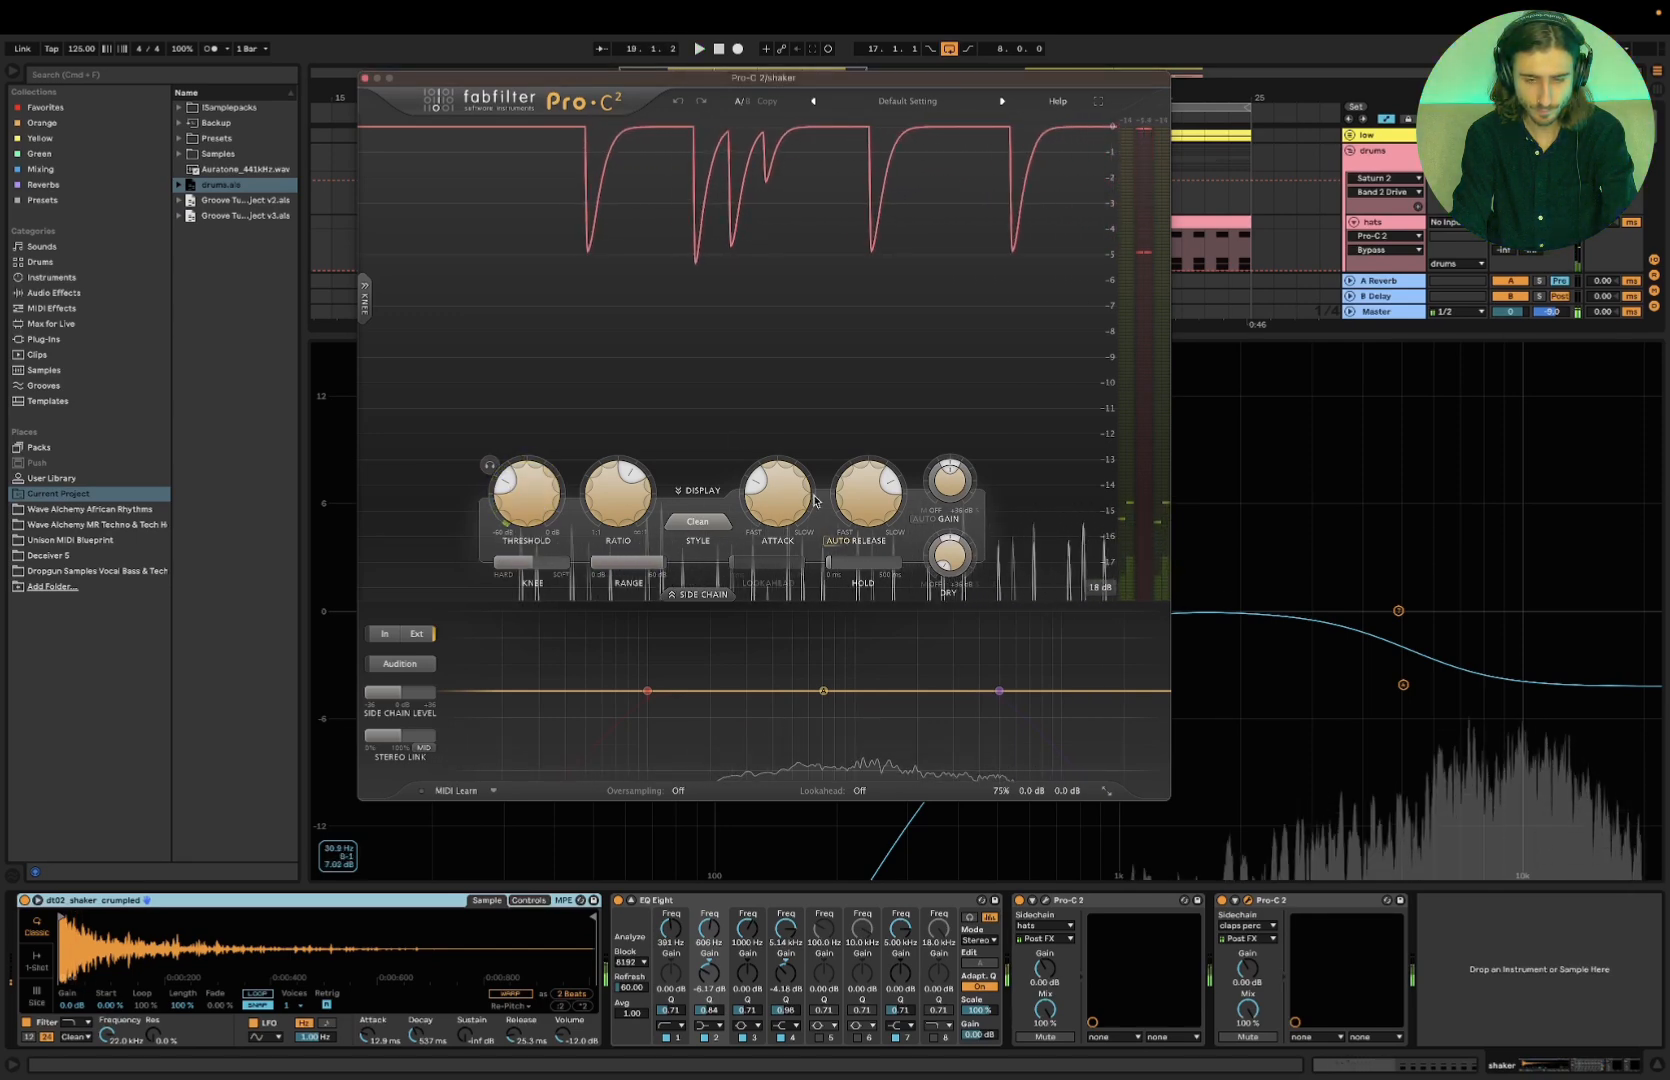
mouse_move(761, 487)
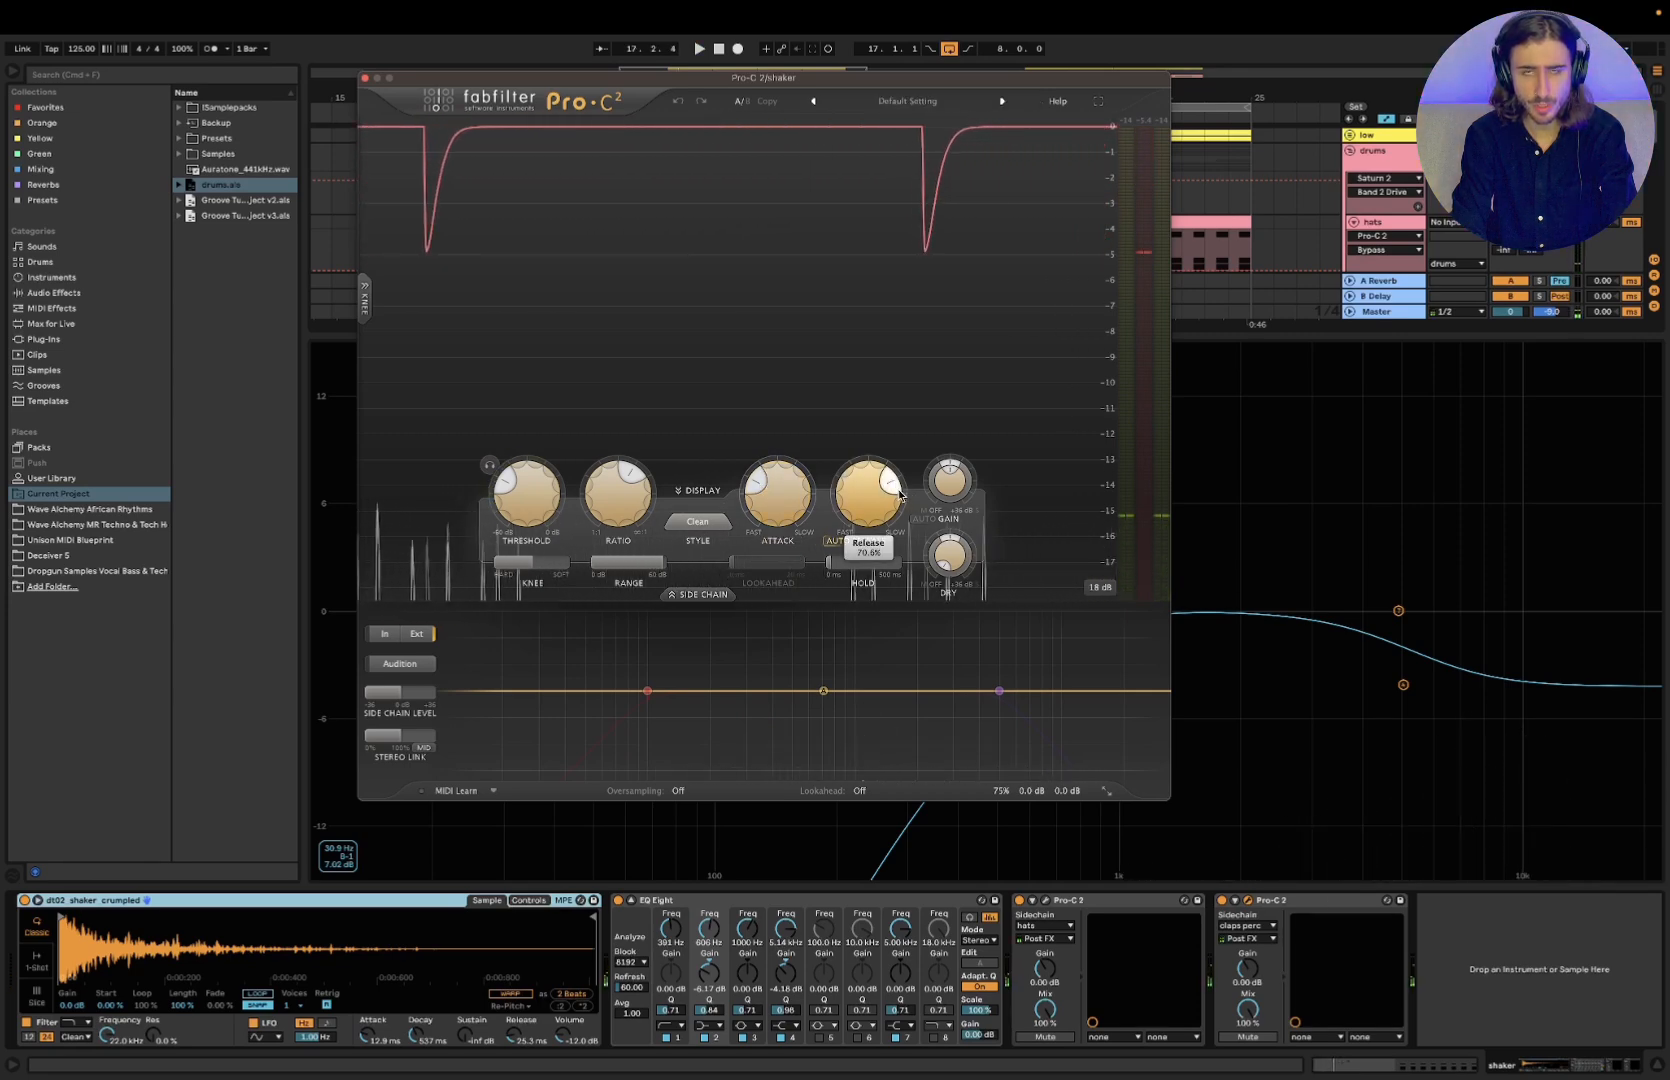
mouse_move(998, 772)
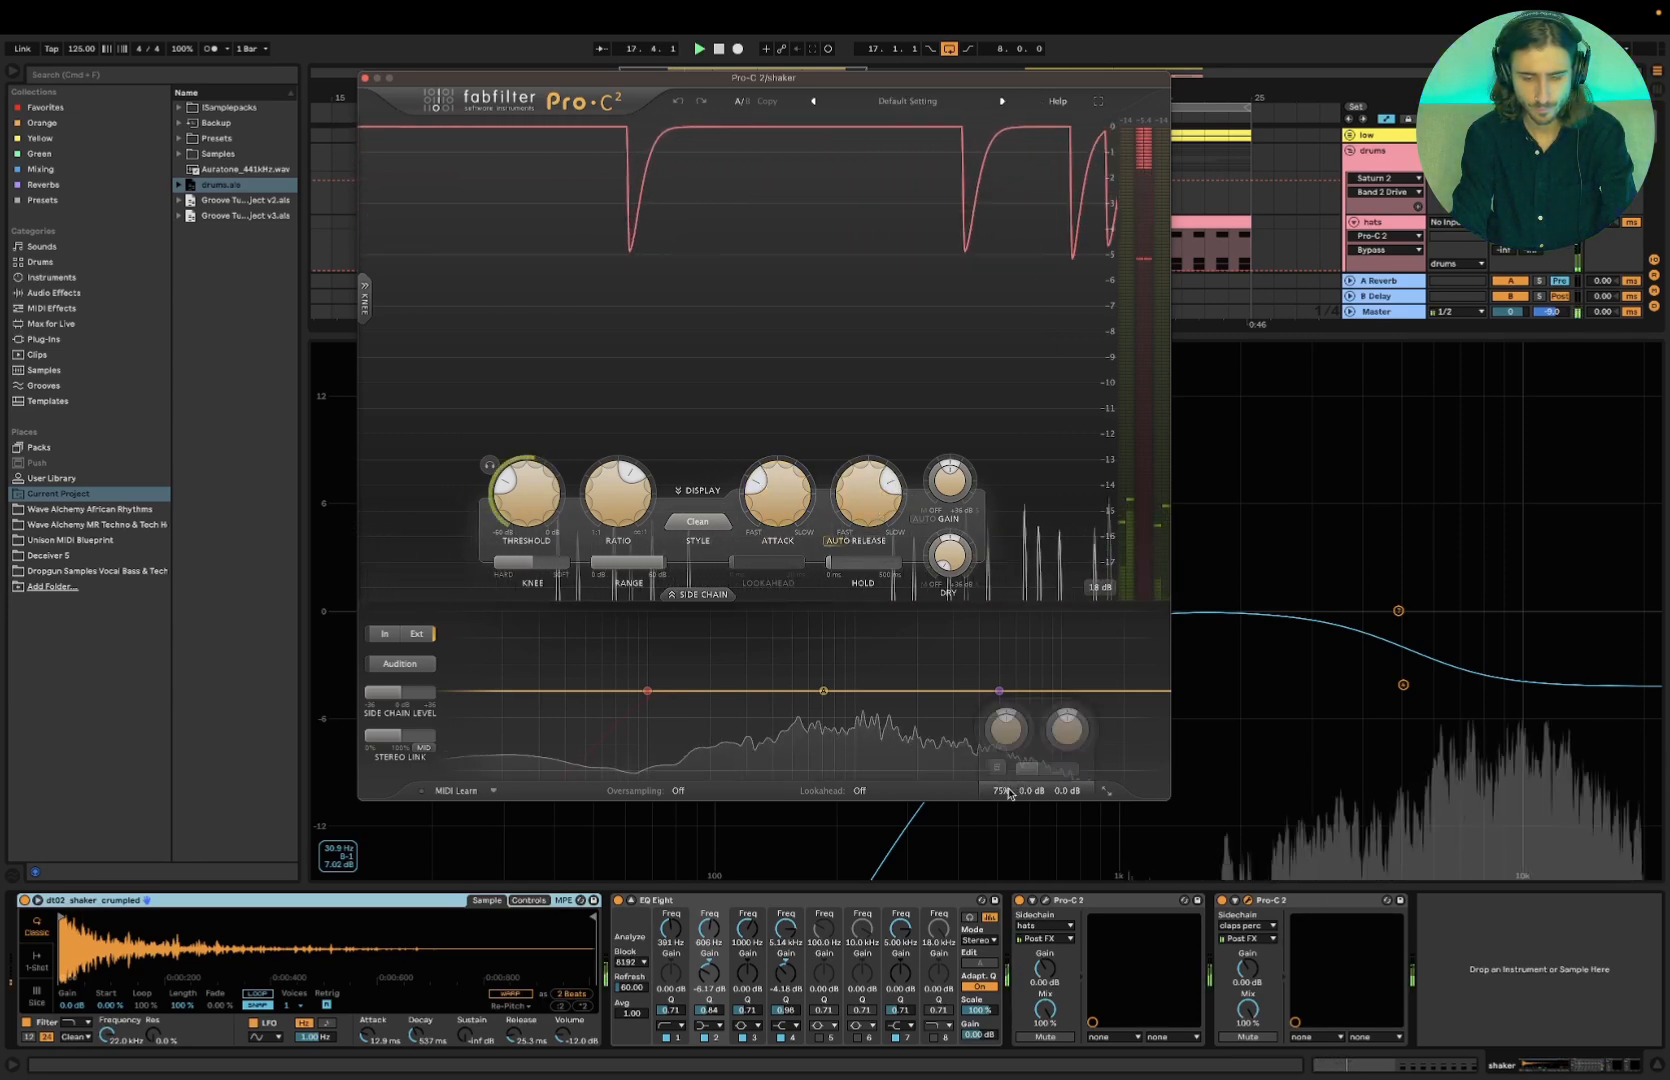
Compare the shaker with both sidechain compressors bypassed and active, leave both active, then close the plug-in window and device view
click(1128, 900)
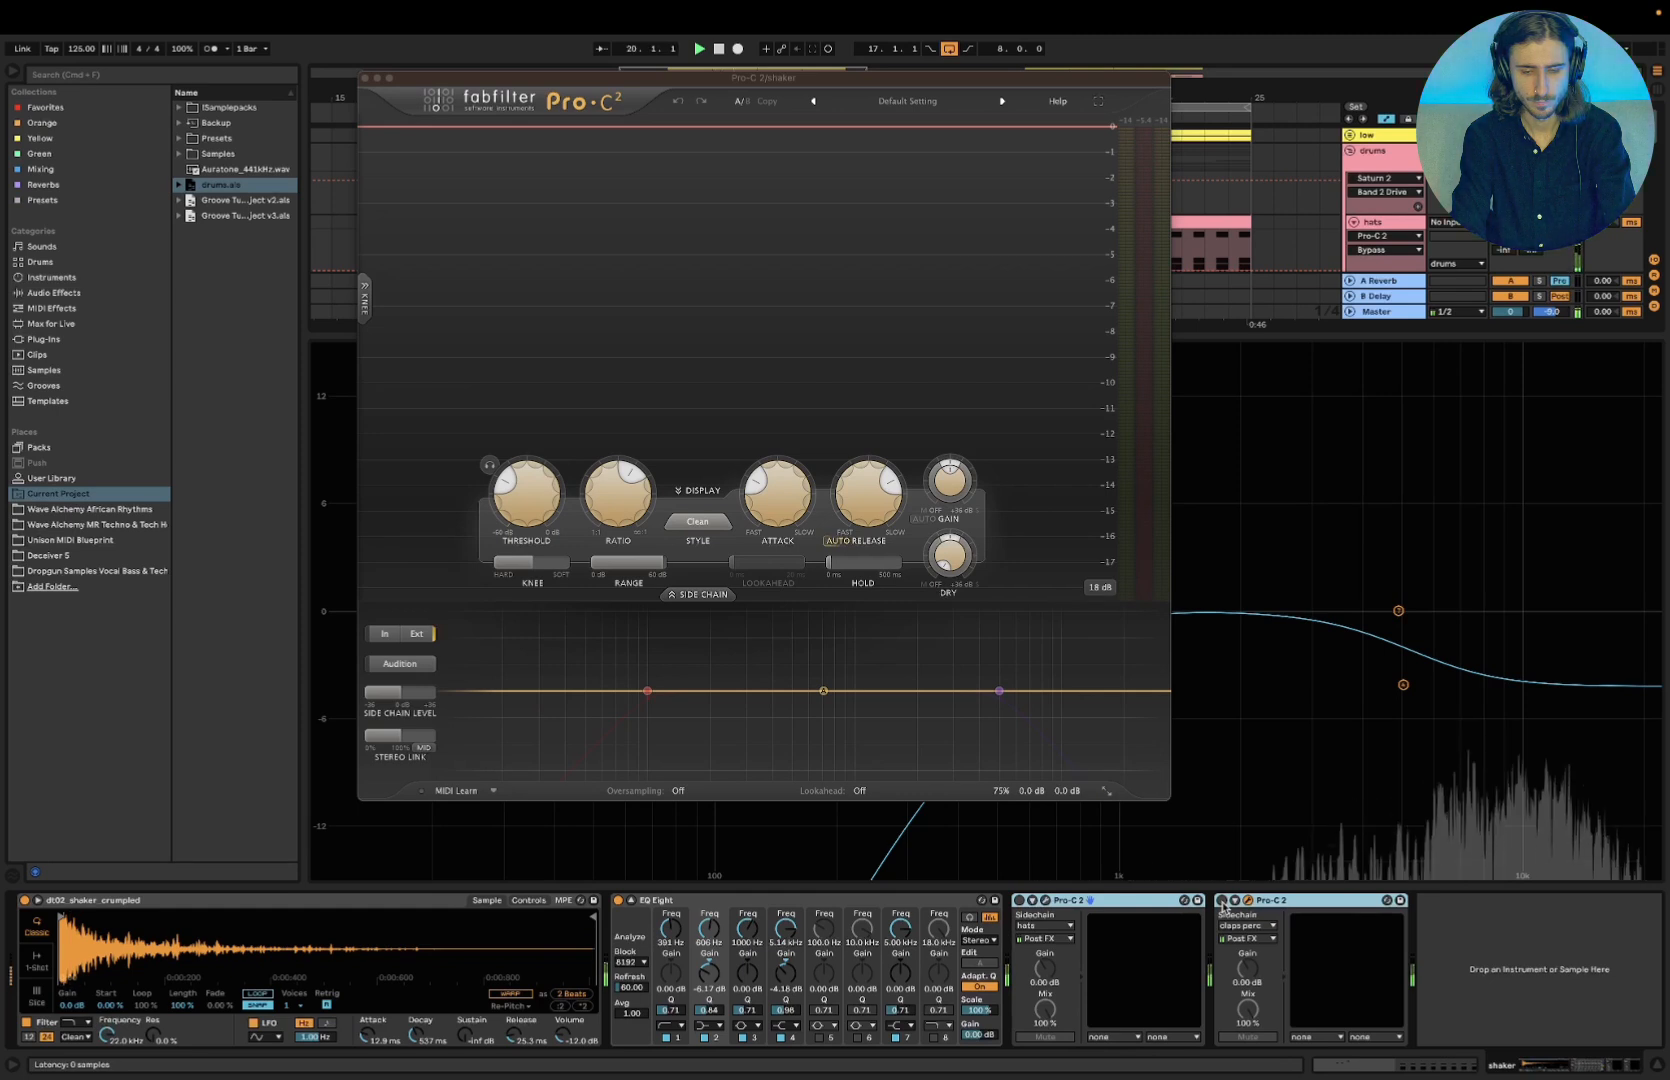
click(1358, 921)
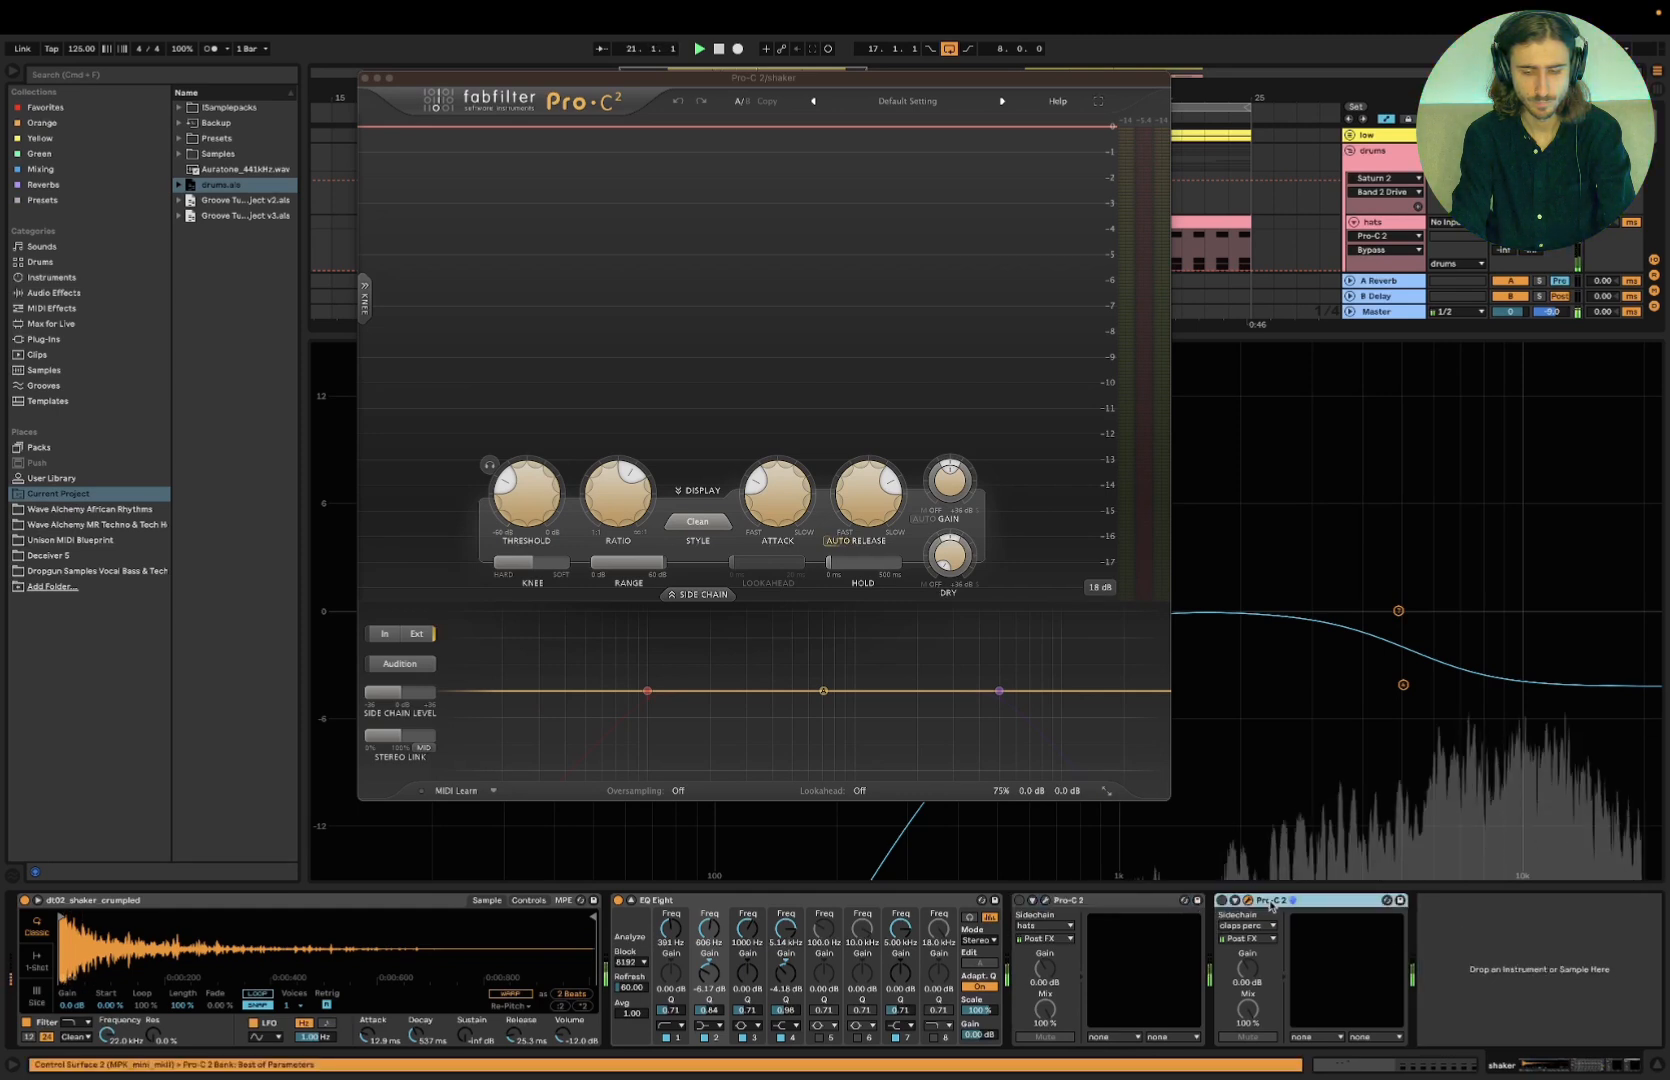
click(1221, 901)
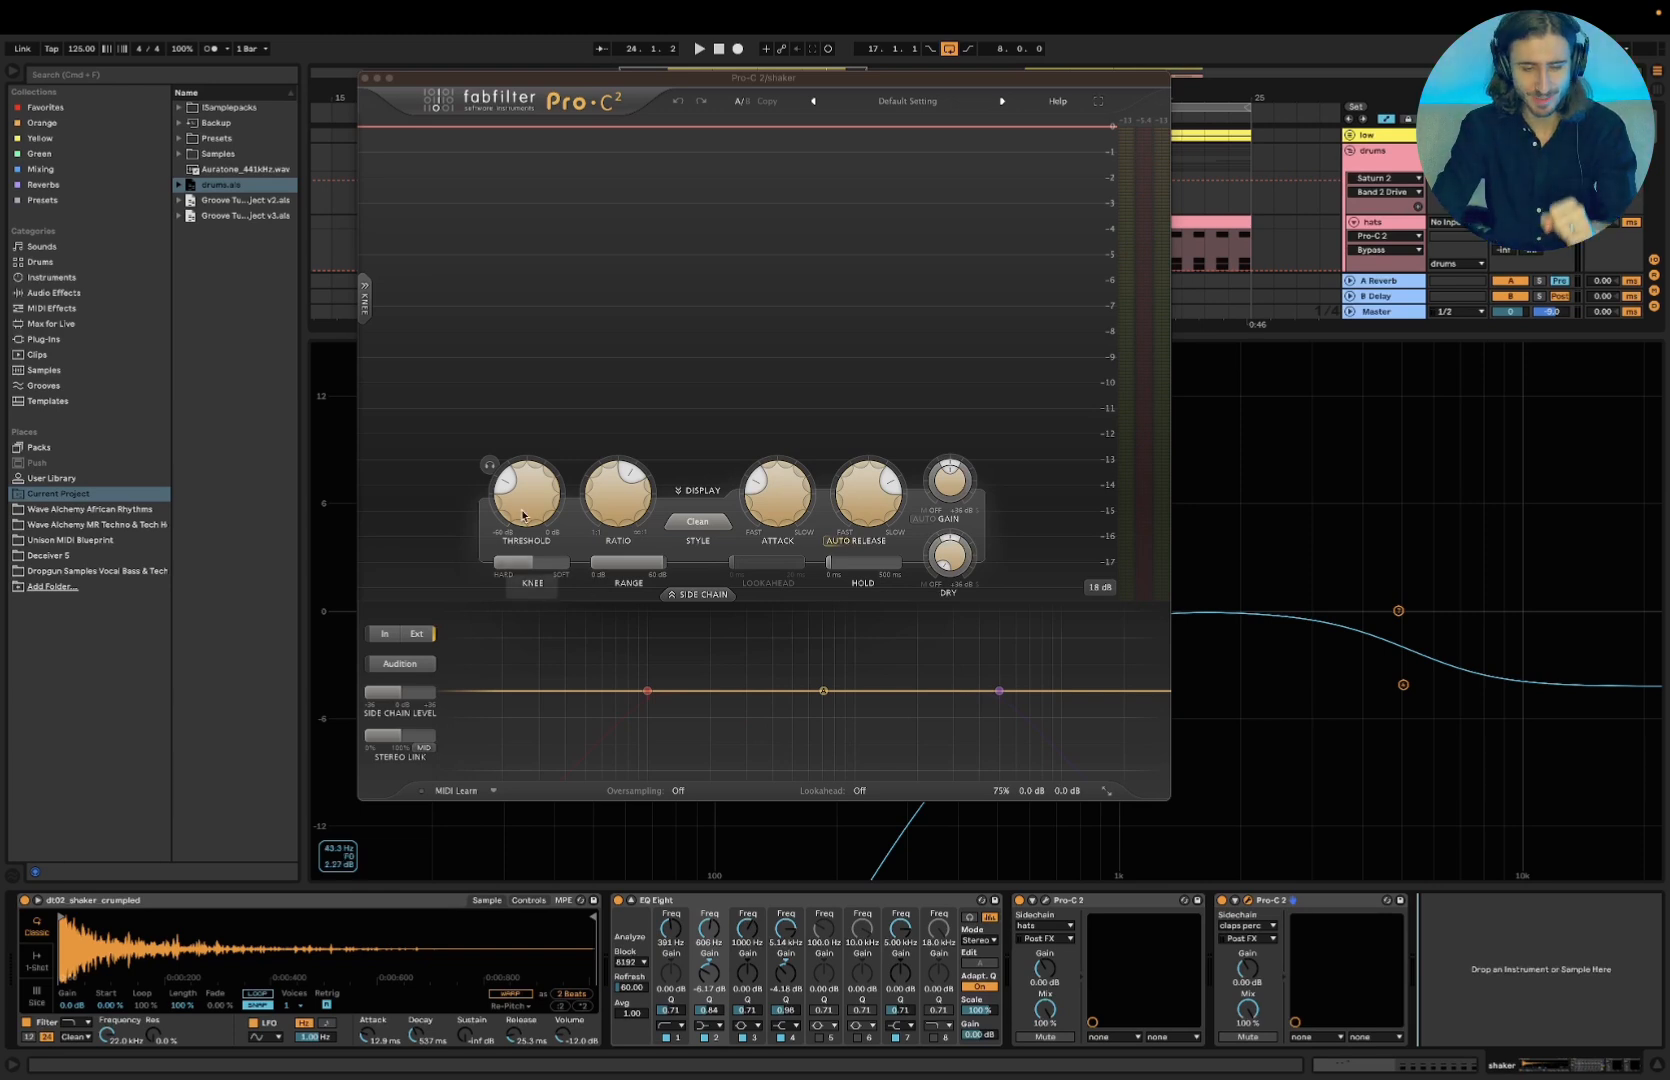
click(366, 77)
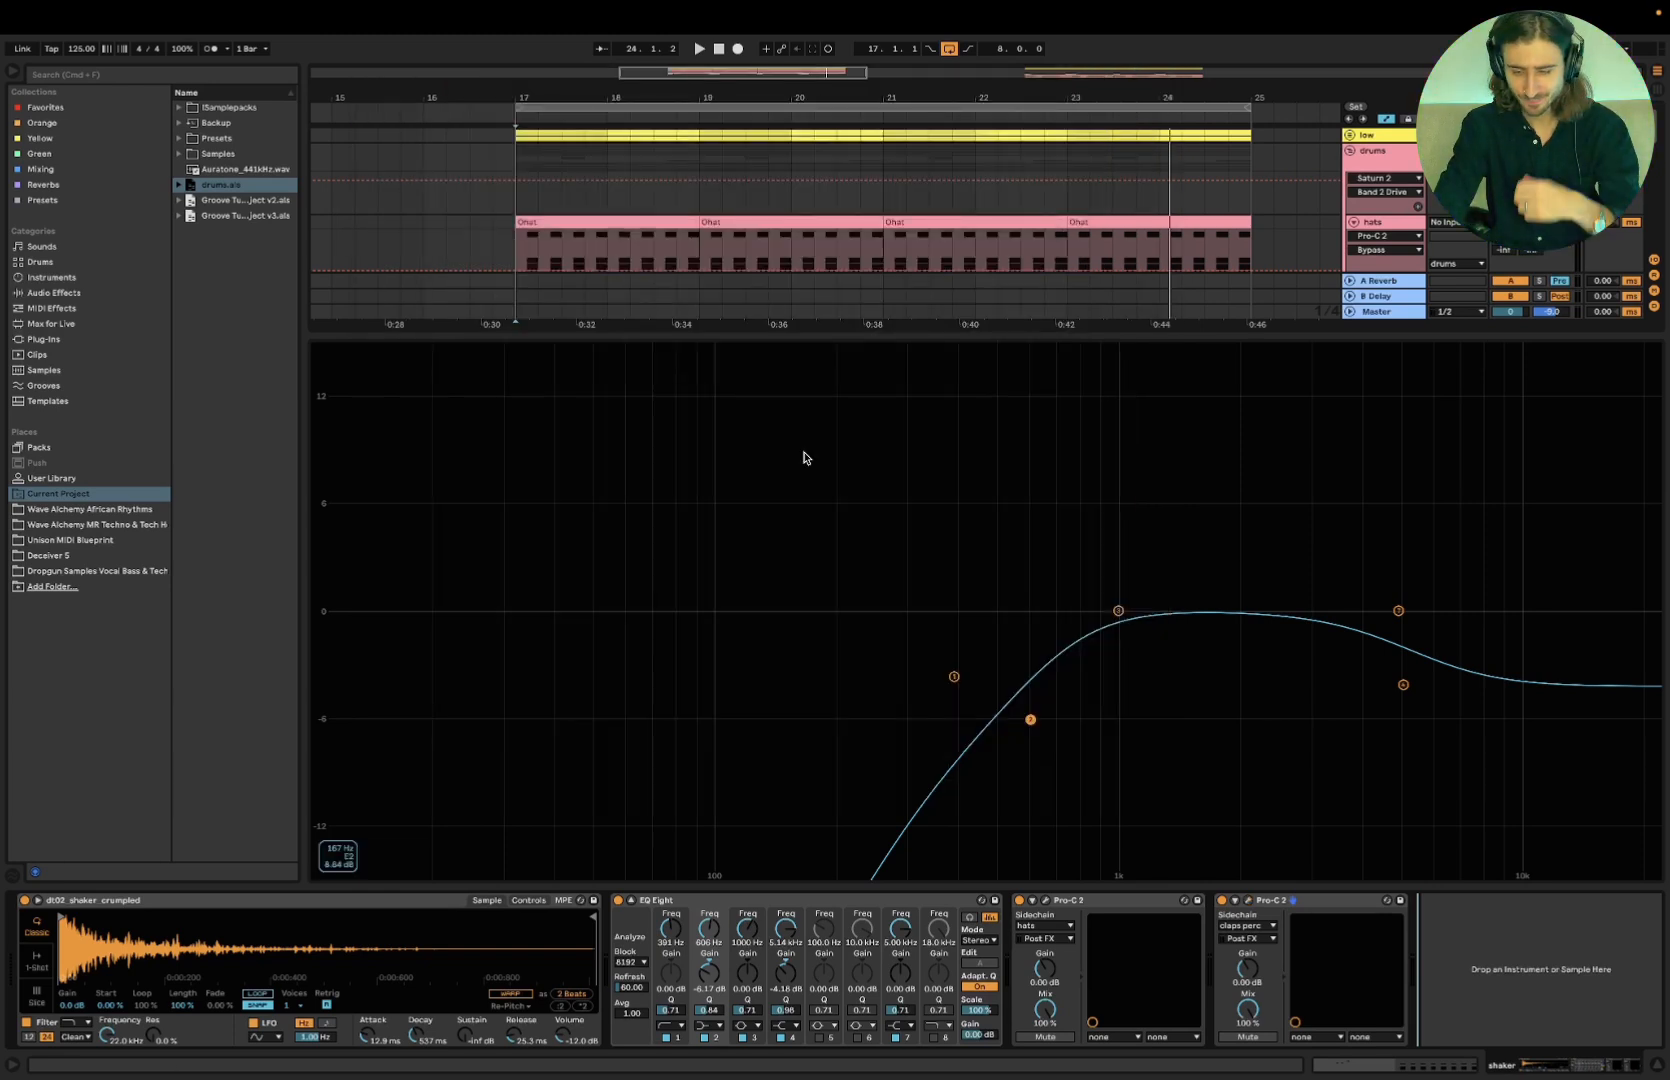
mouse_move(1392, 1078)
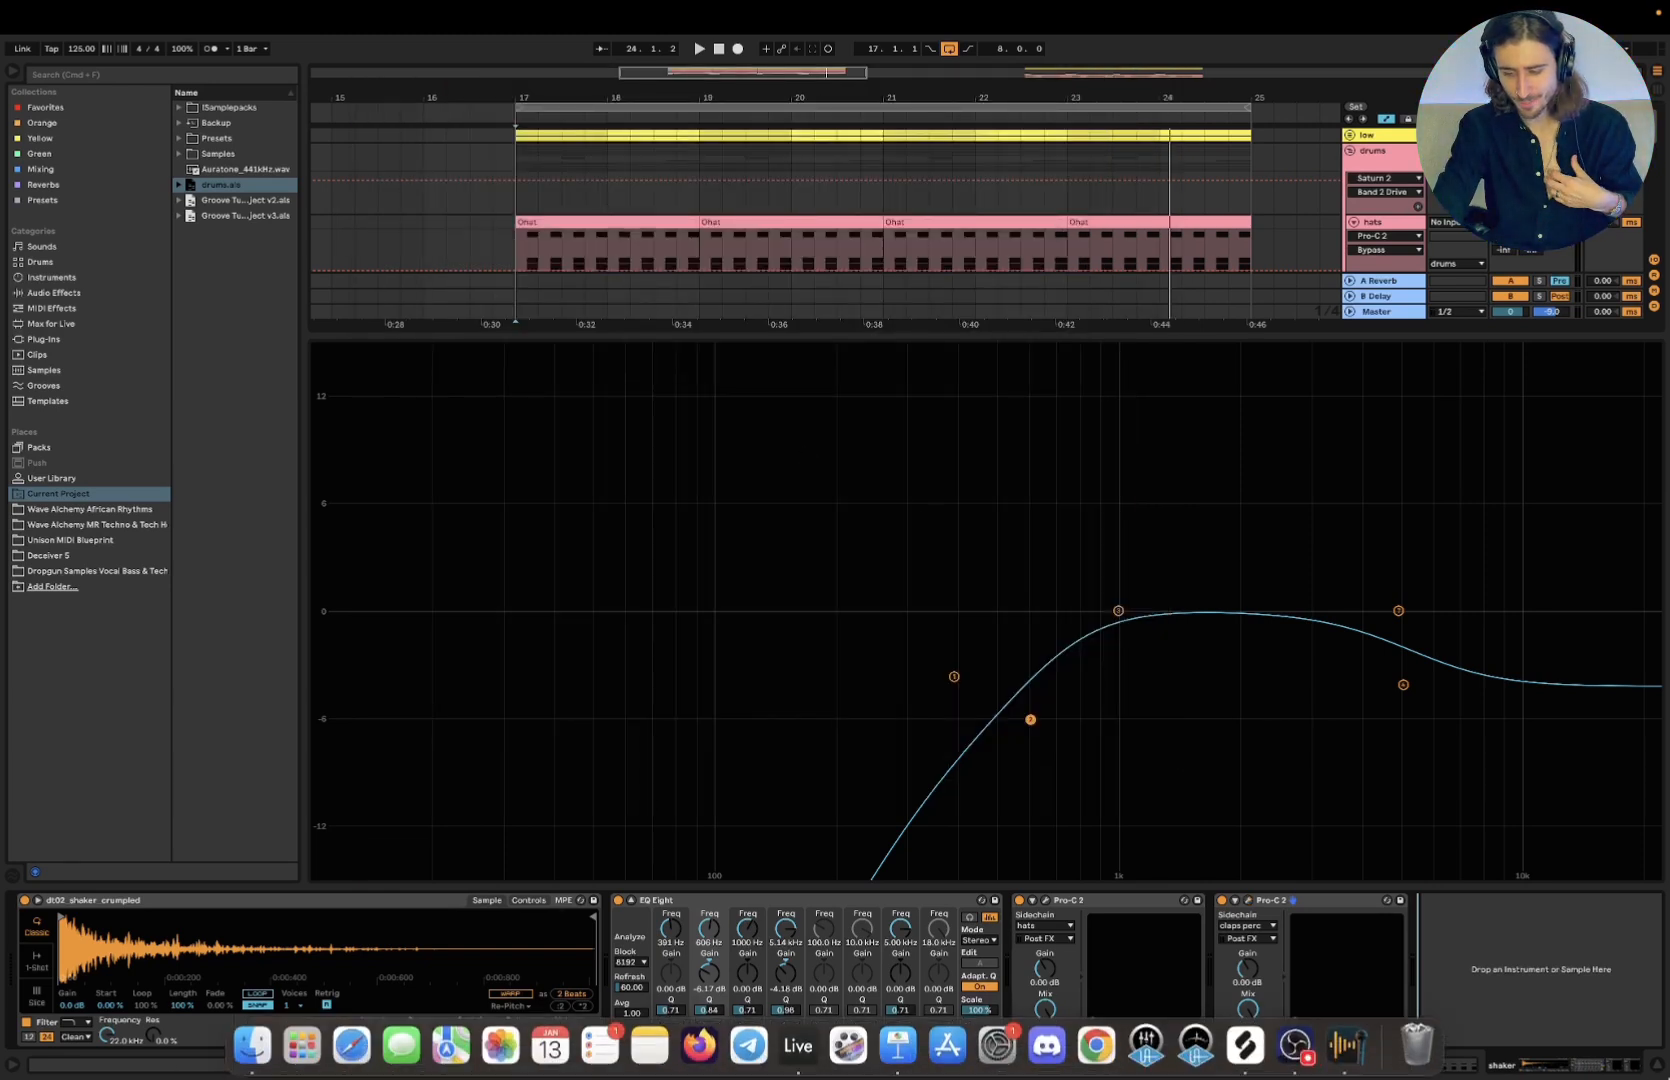
click(1661, 1069)
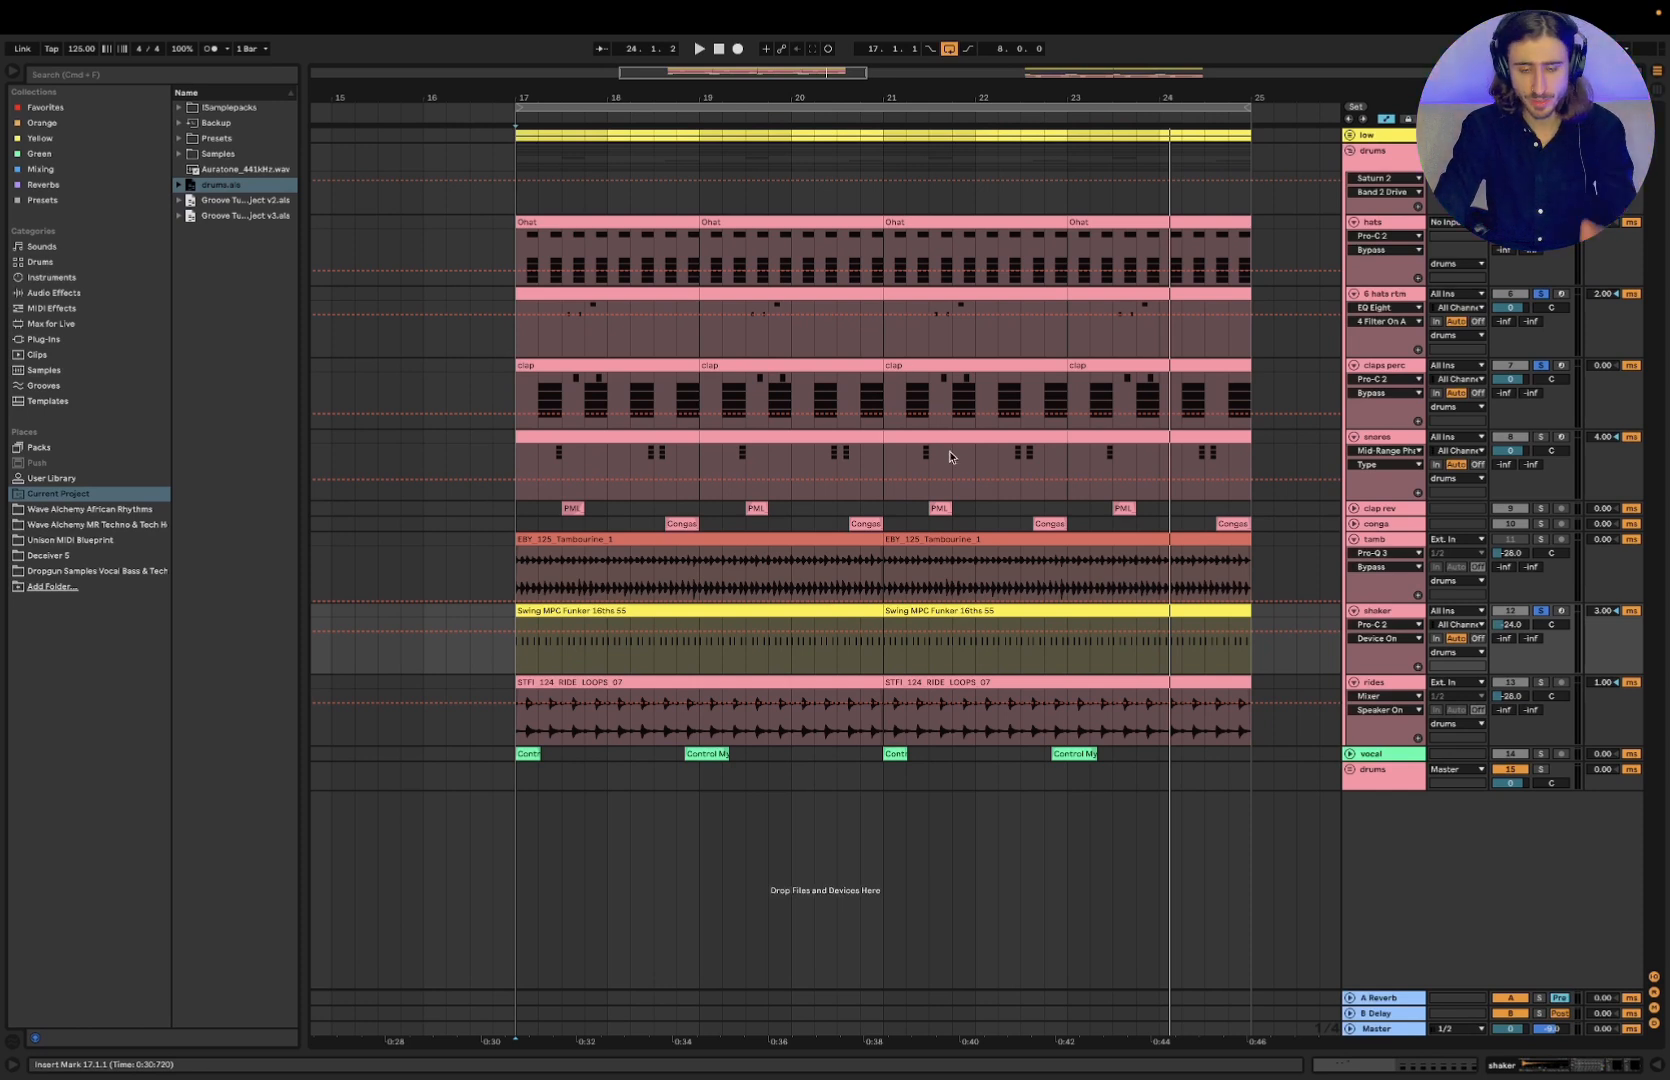
Switch to the Keynote presentation and review the Dynamic Definition slides through to the Drum Group Processing Example
key(super+Tab)
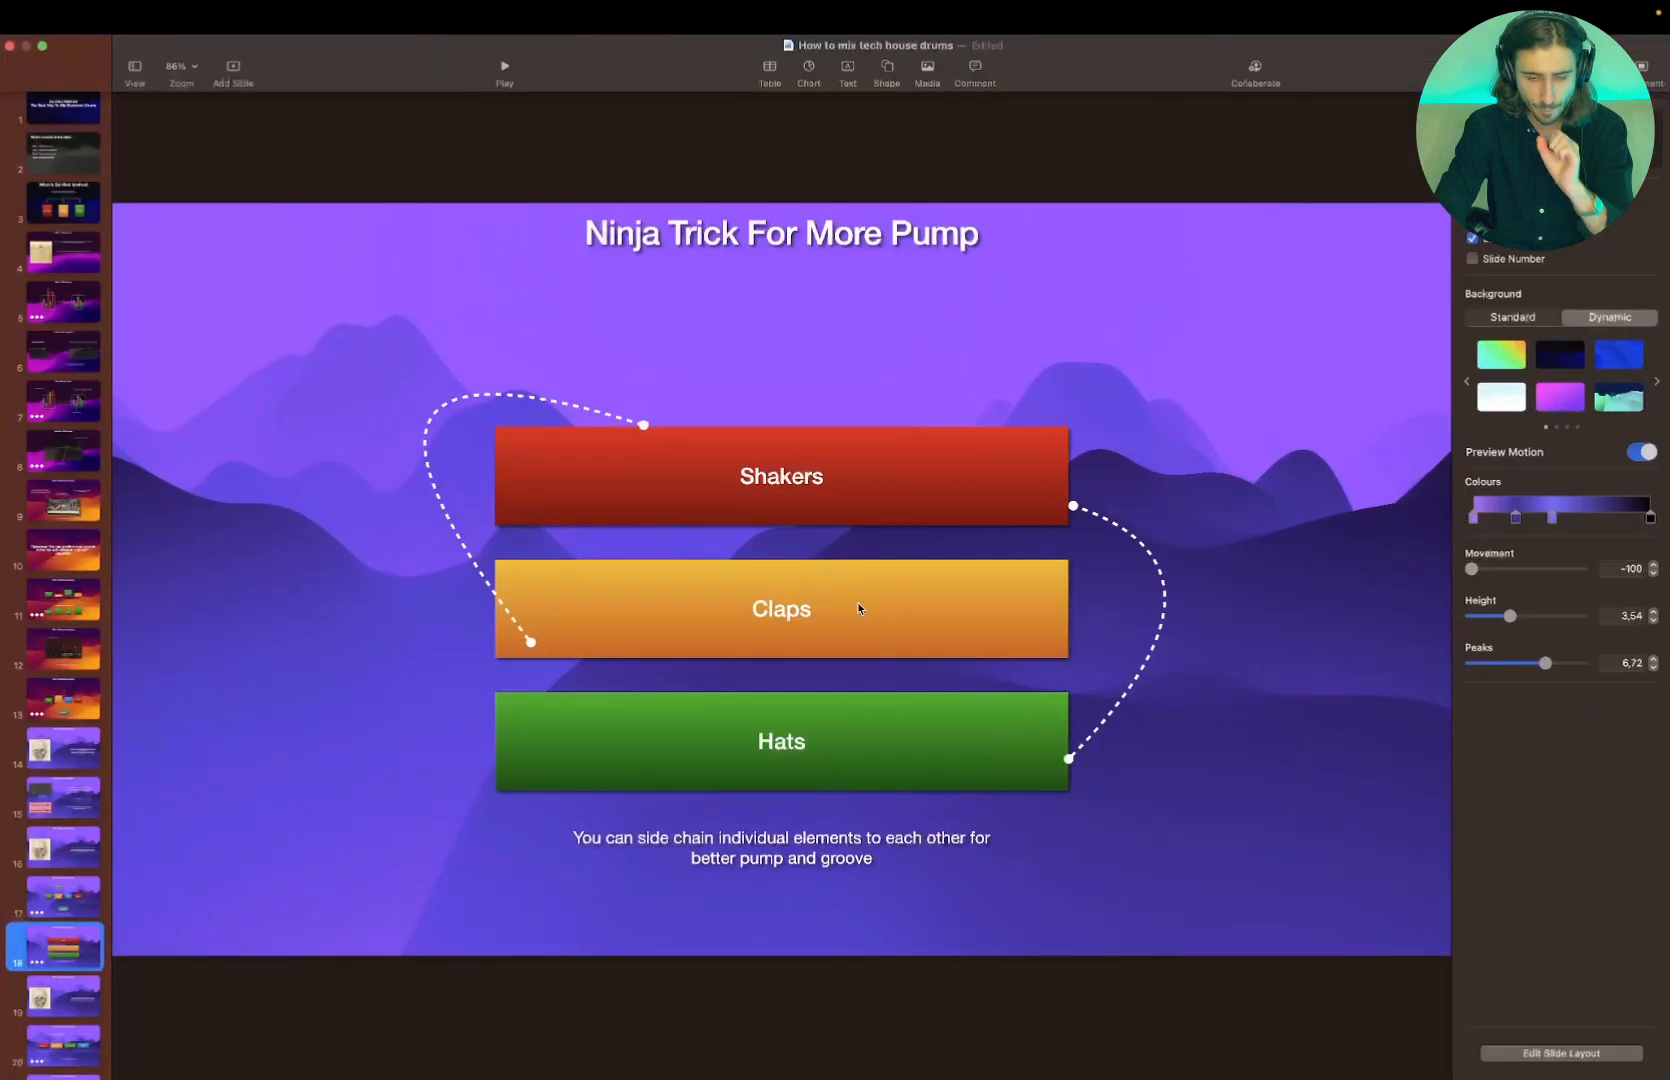
key(Up)
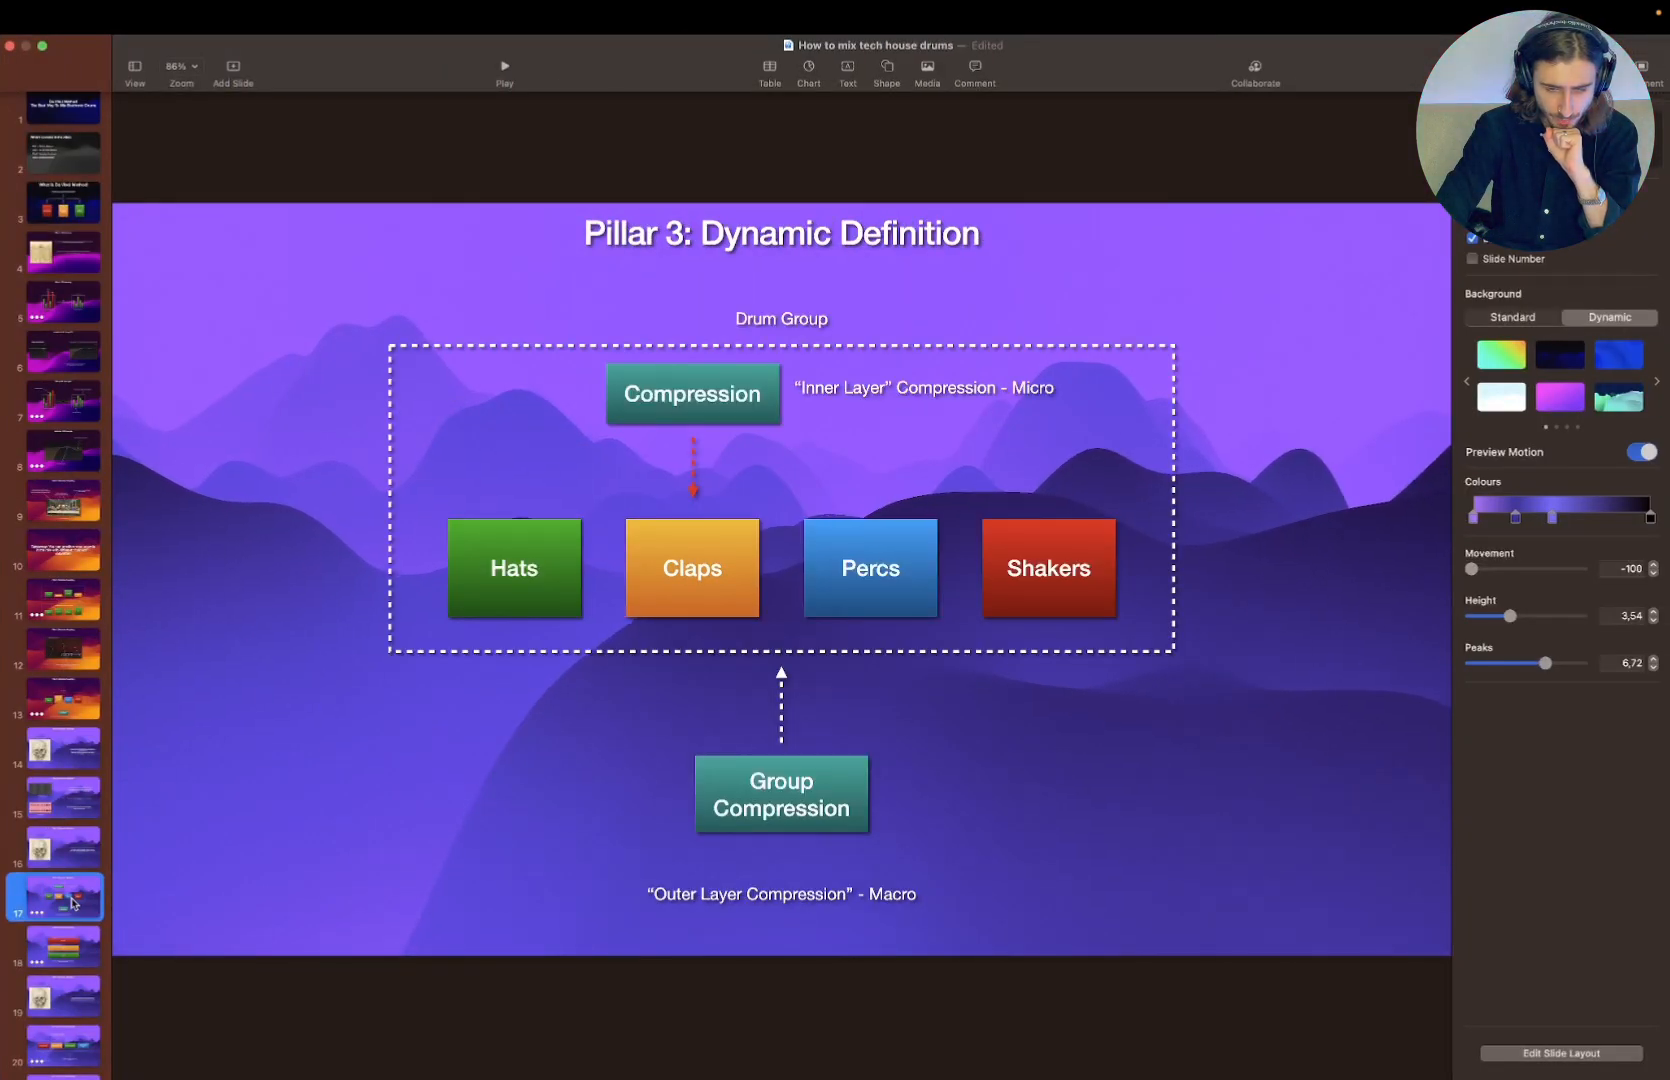
click(66, 985)
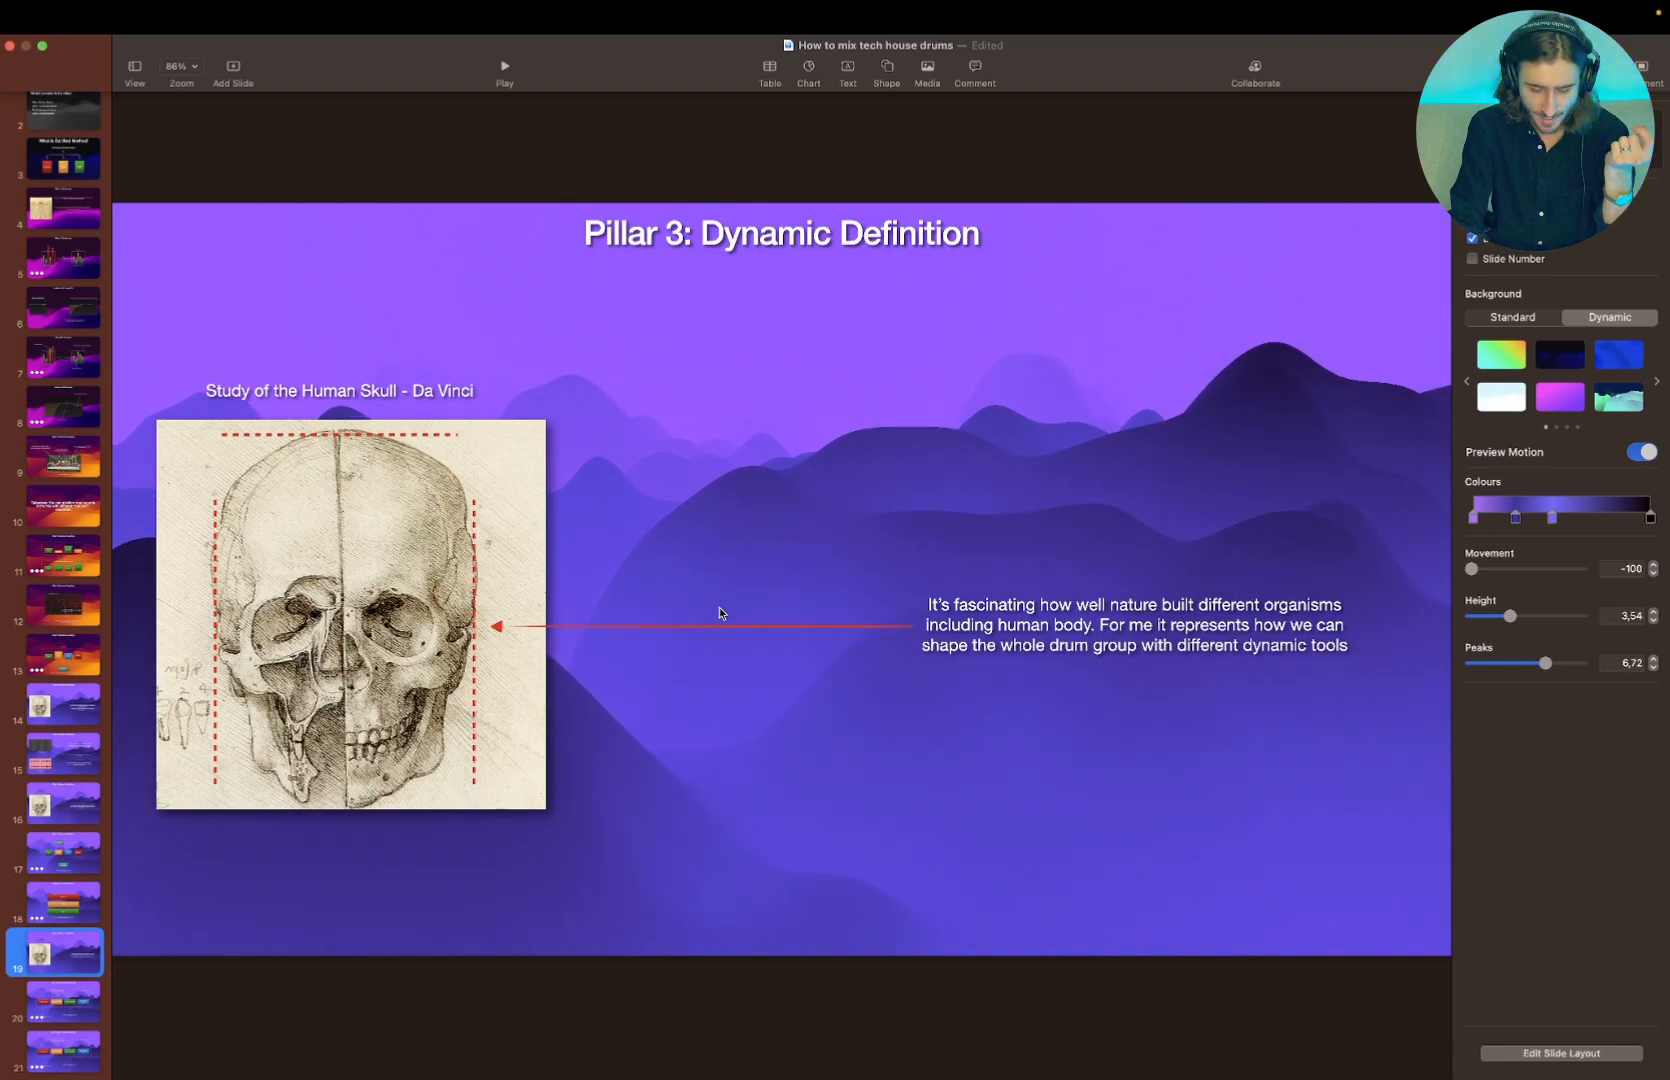
key(Down)
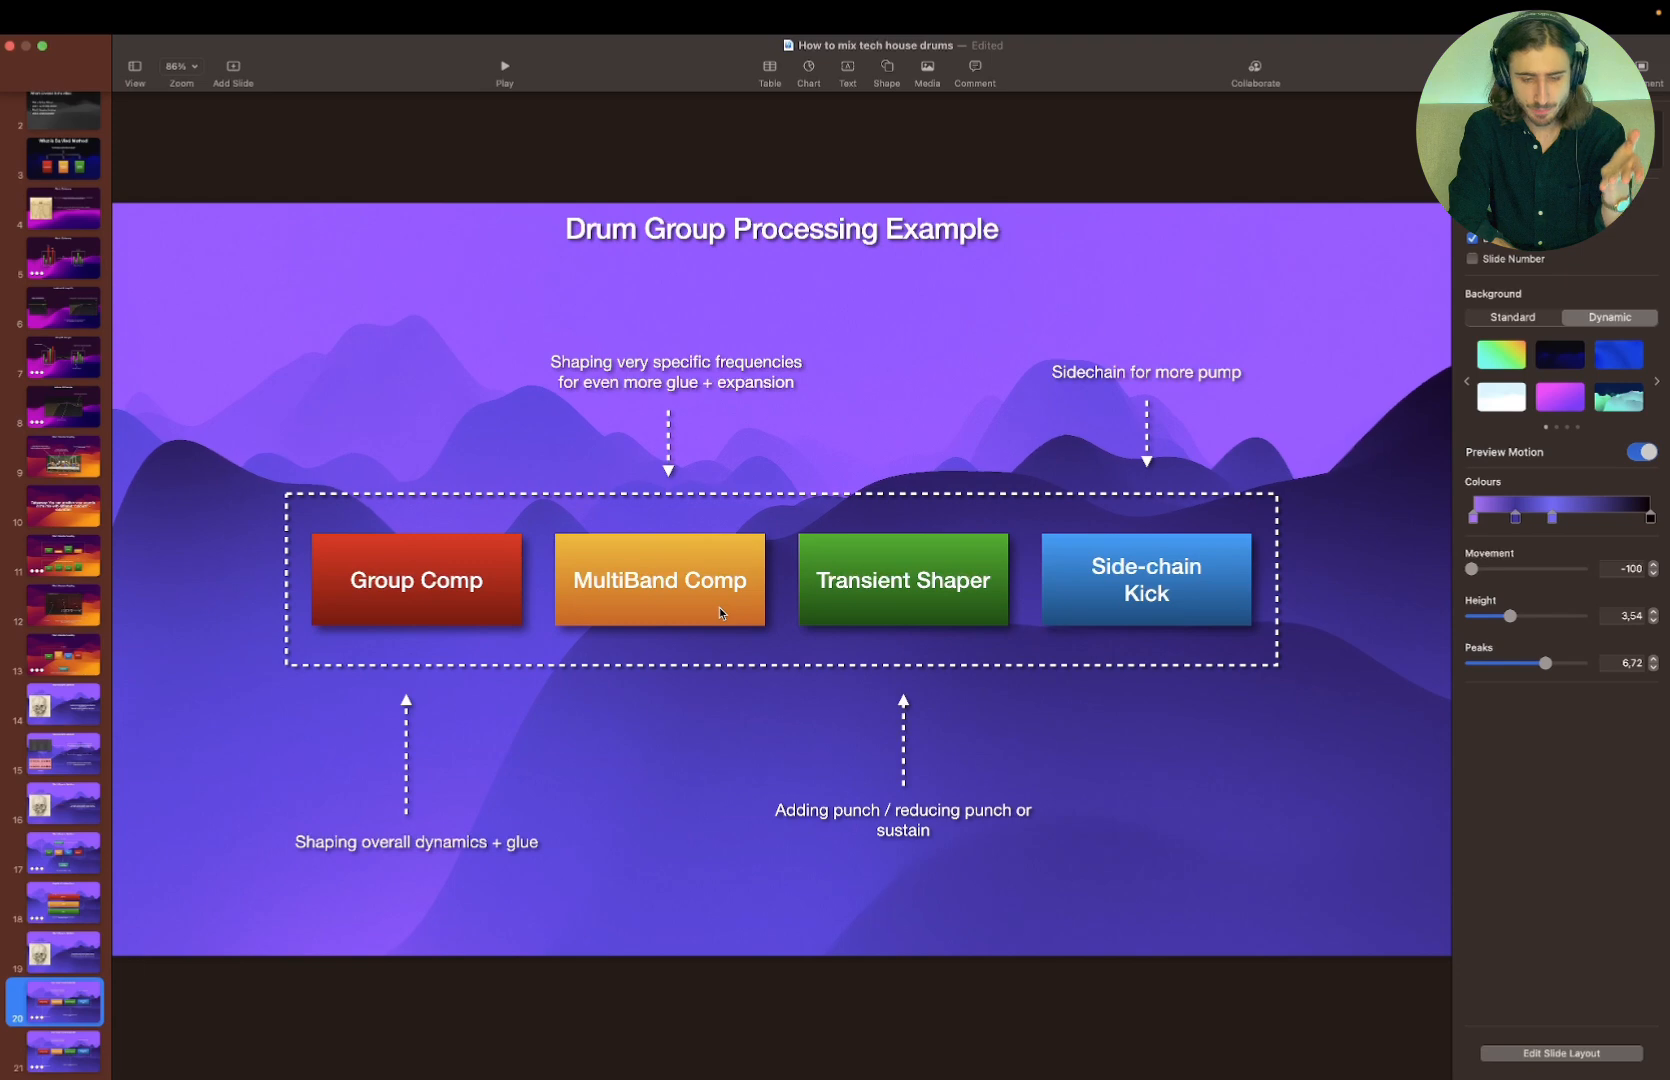
Return to Ableton Live and collapse the drums group in the arrangement
key(super+Tab)
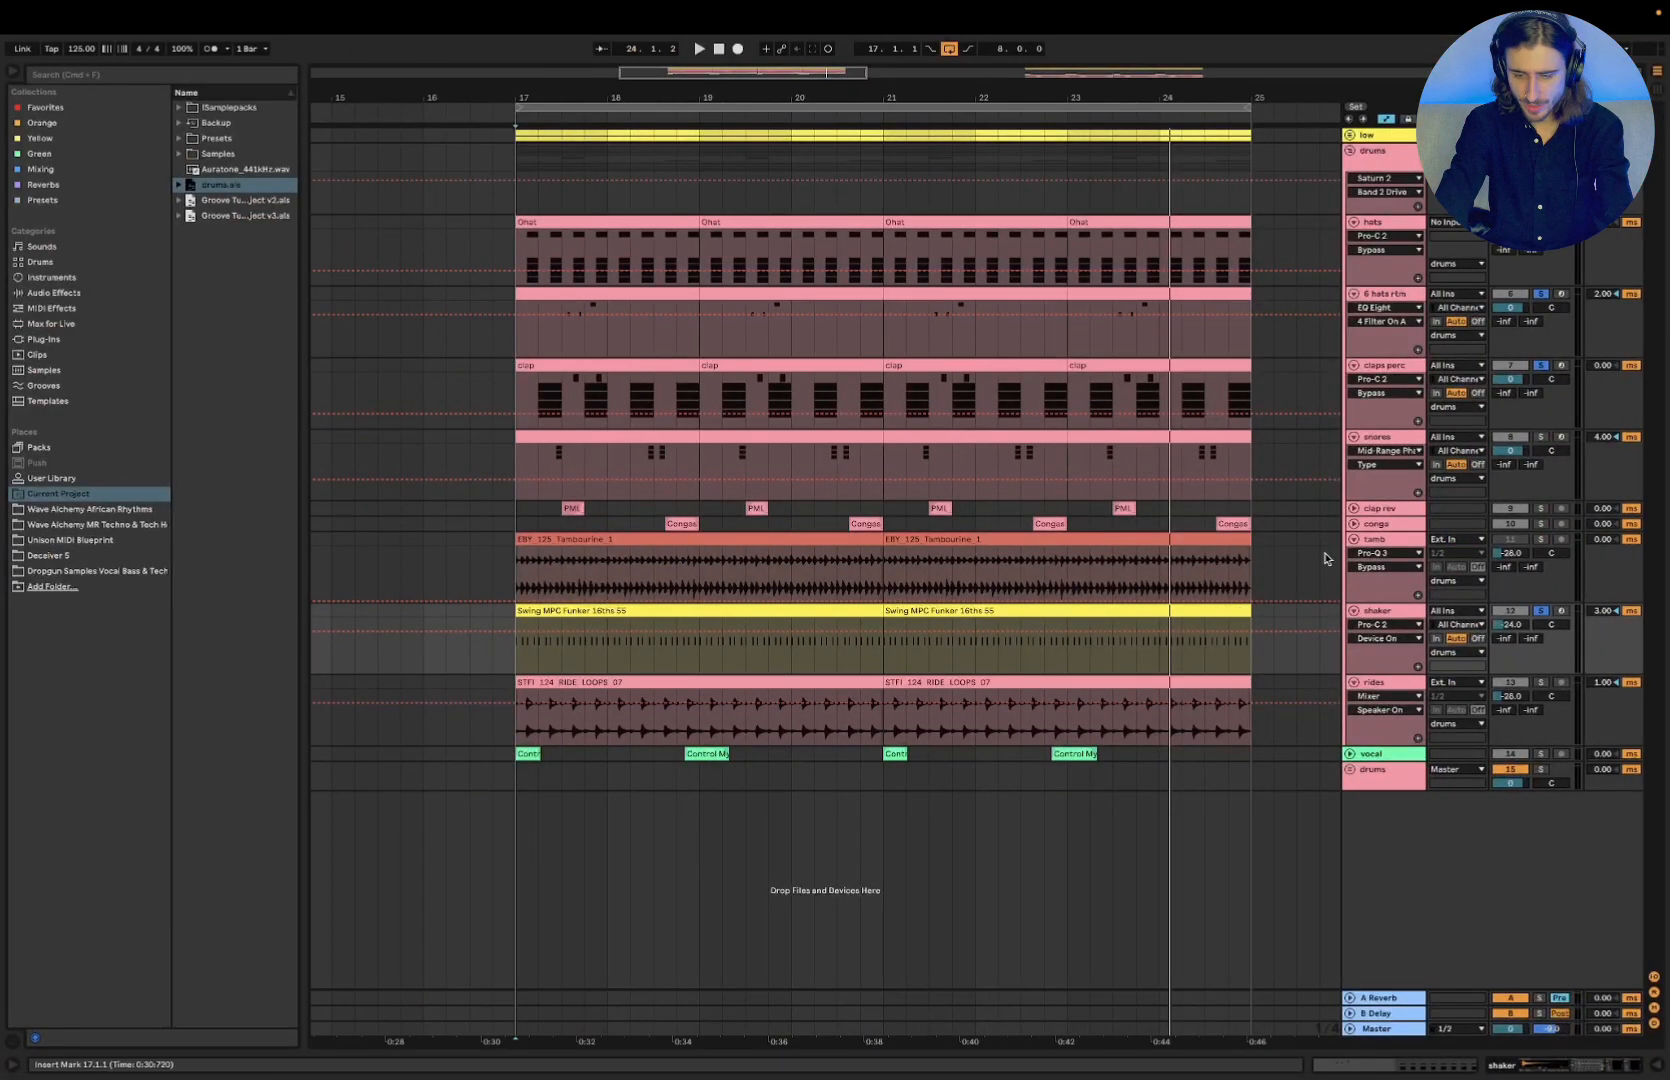
click(1350, 150)
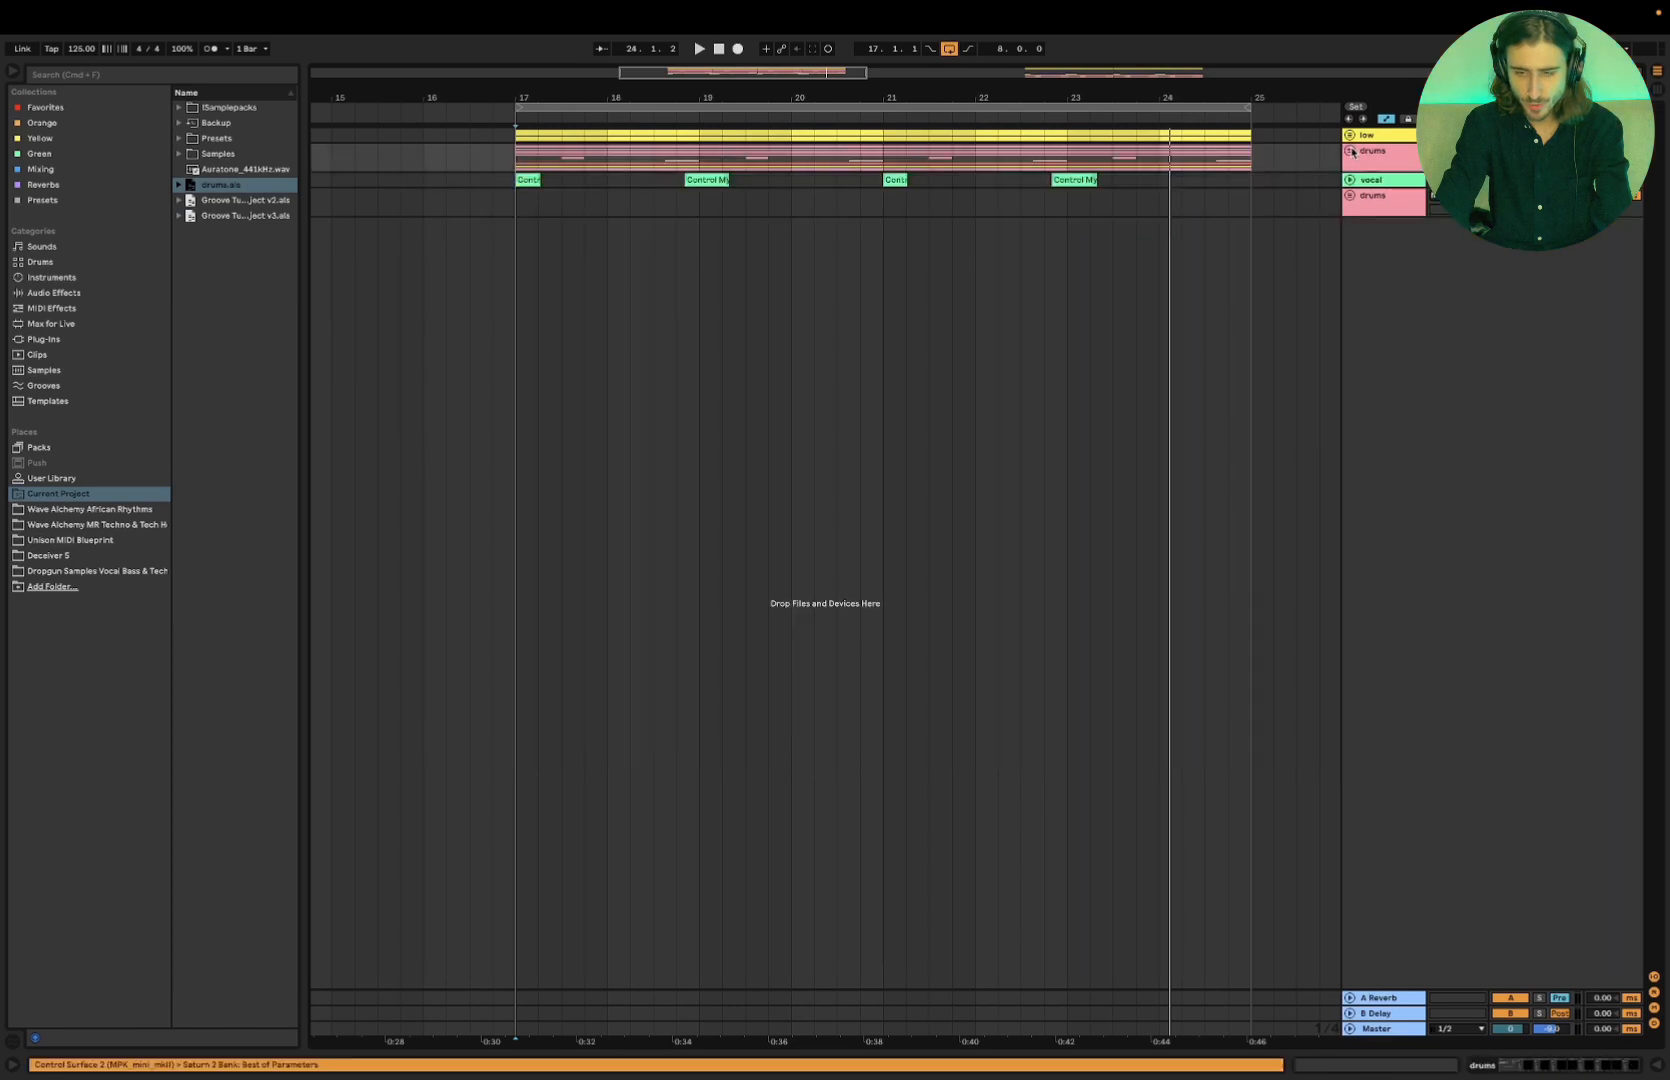
Open the drums group's first Pro-C 2, watch its gain reduction during playback, and unfold the group's tracks
double_click(1378, 156)
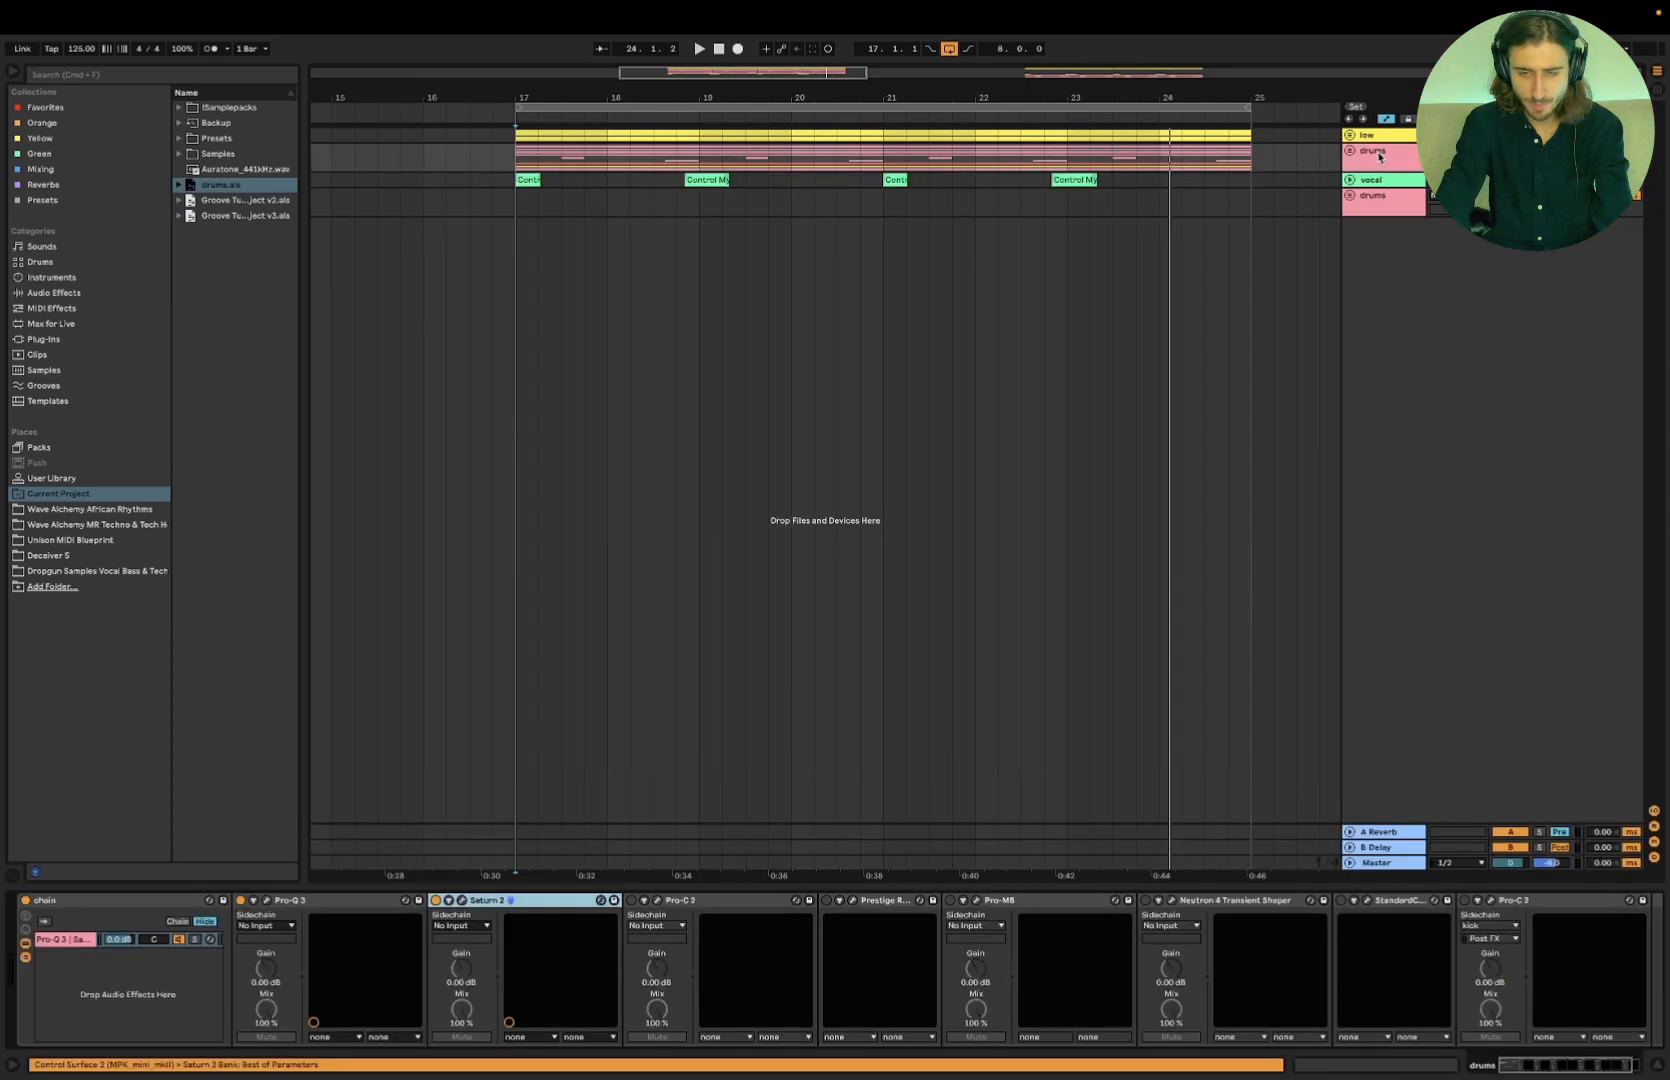
click(658, 901)
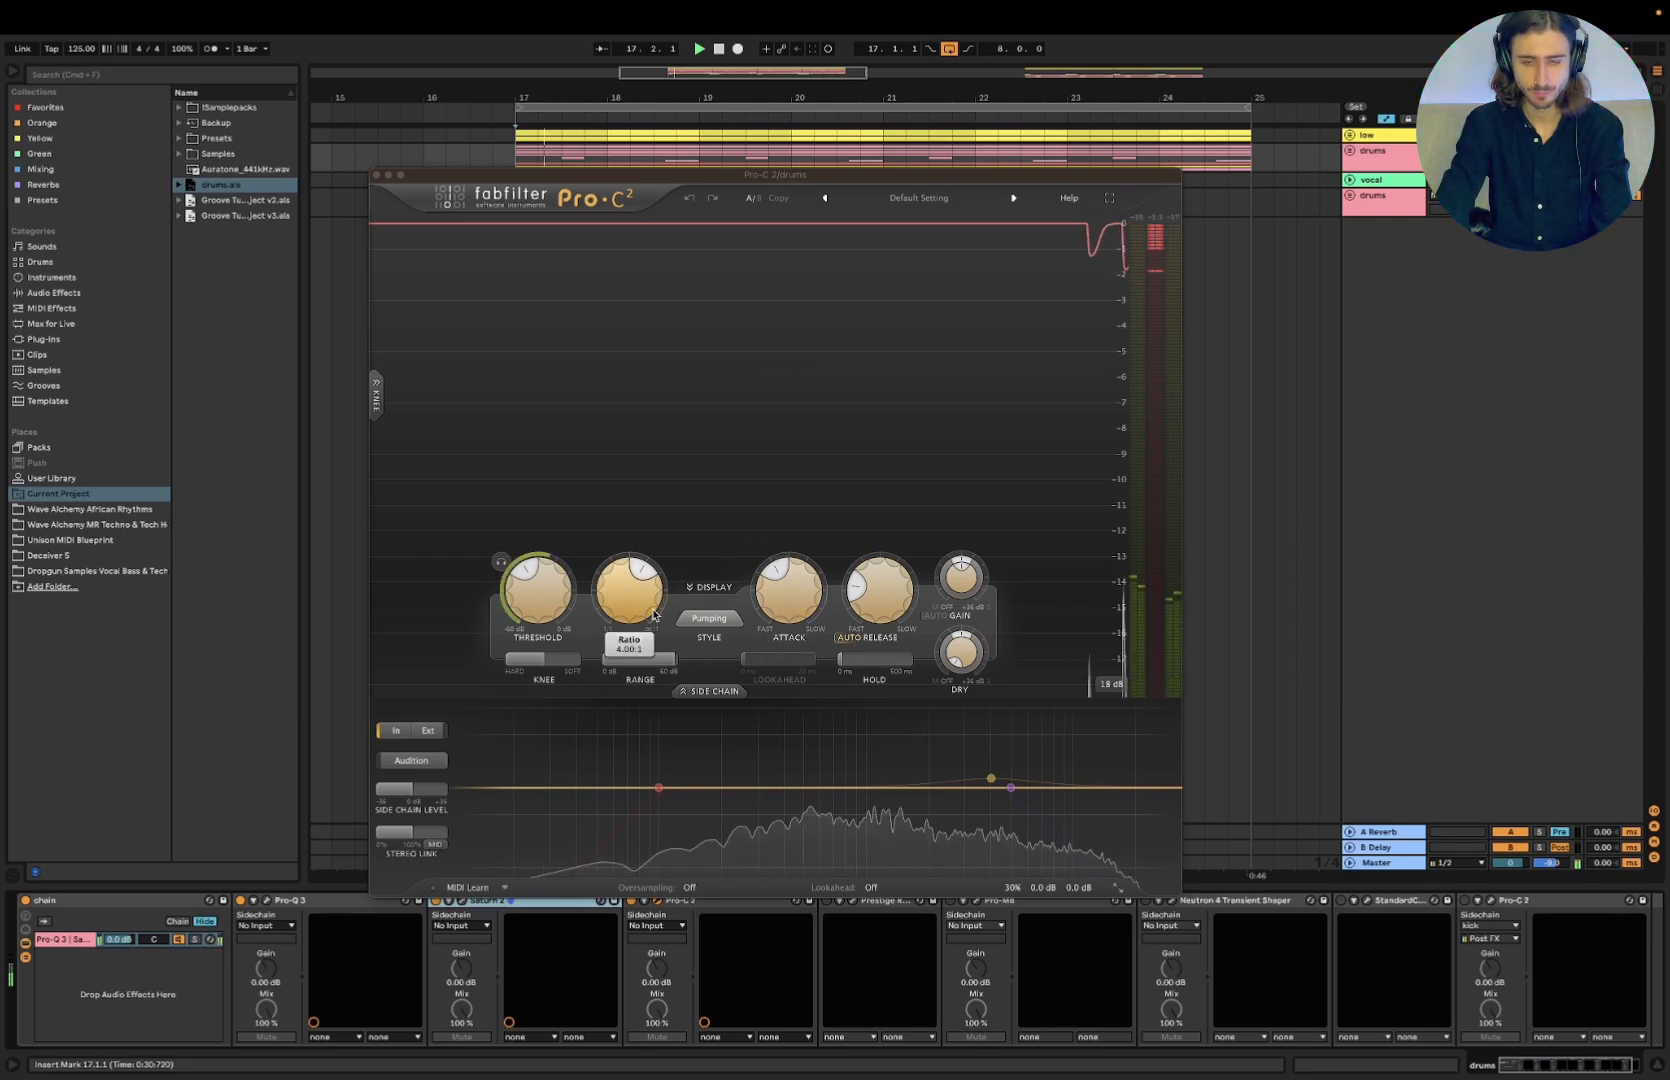
key(space)
click(1350, 151)
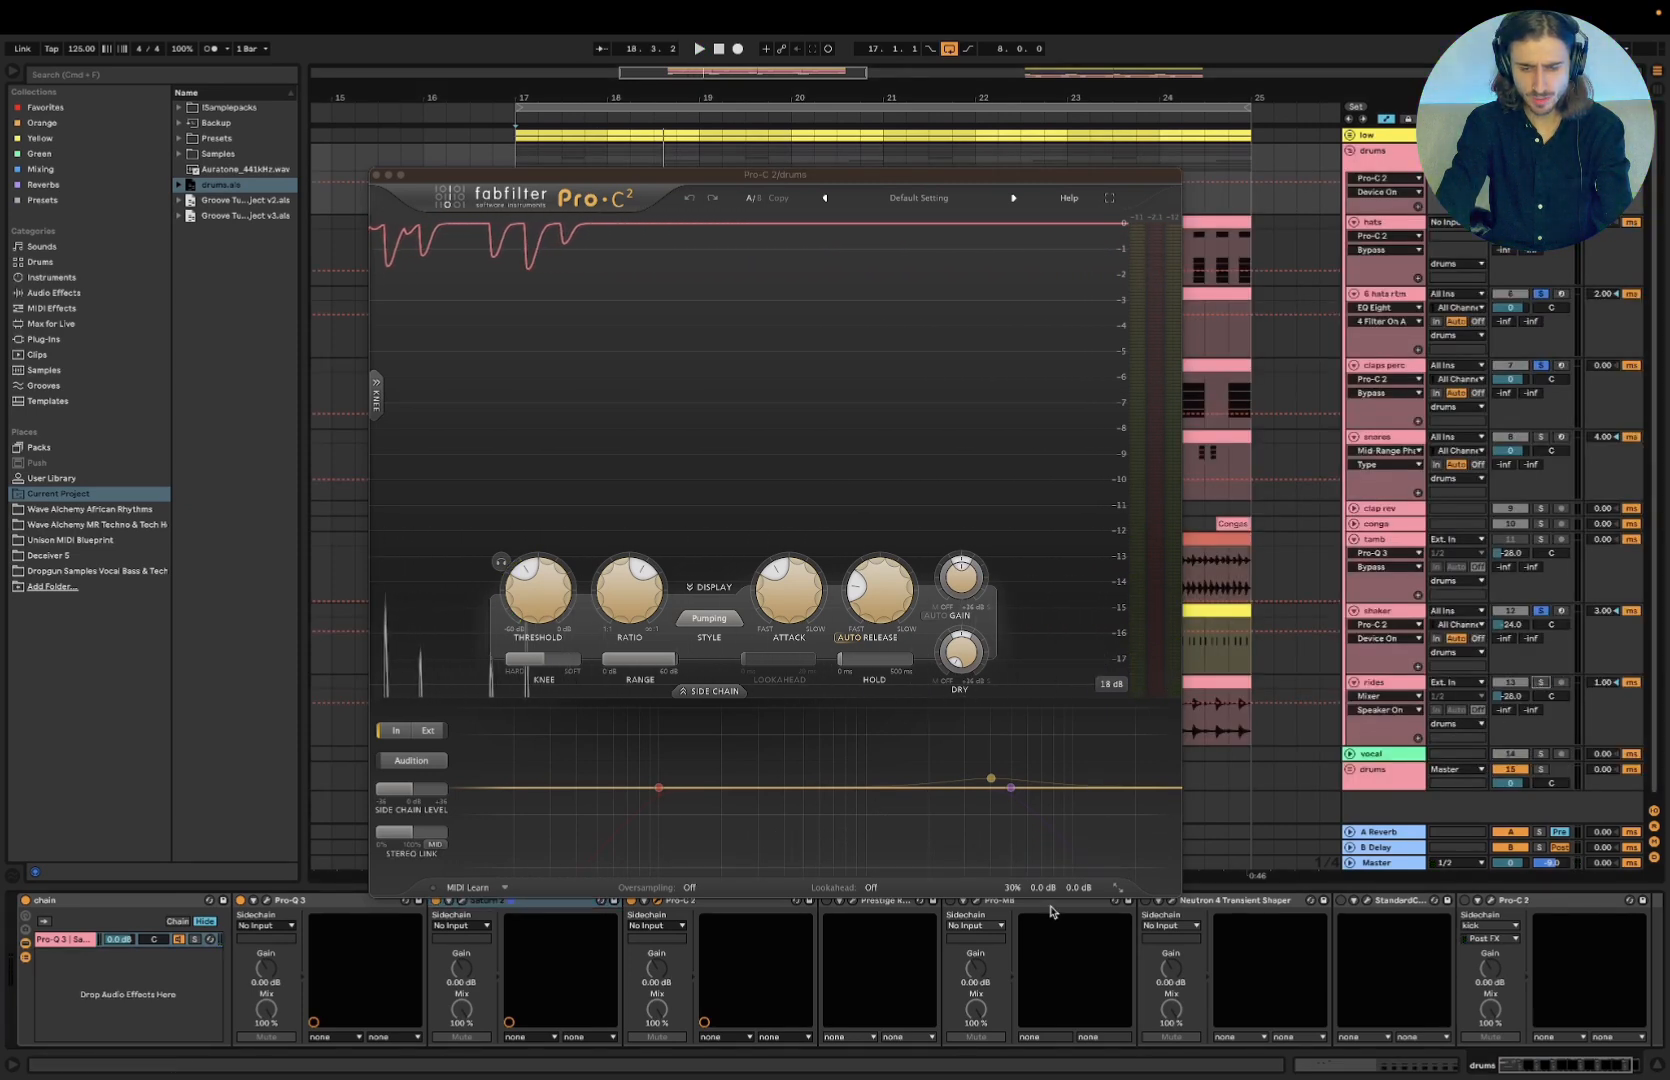
Raise the drum group Pro-C 2's mix to about 70% and compare it bypassed and active during playback
drag(1058, 866, 1072, 872)
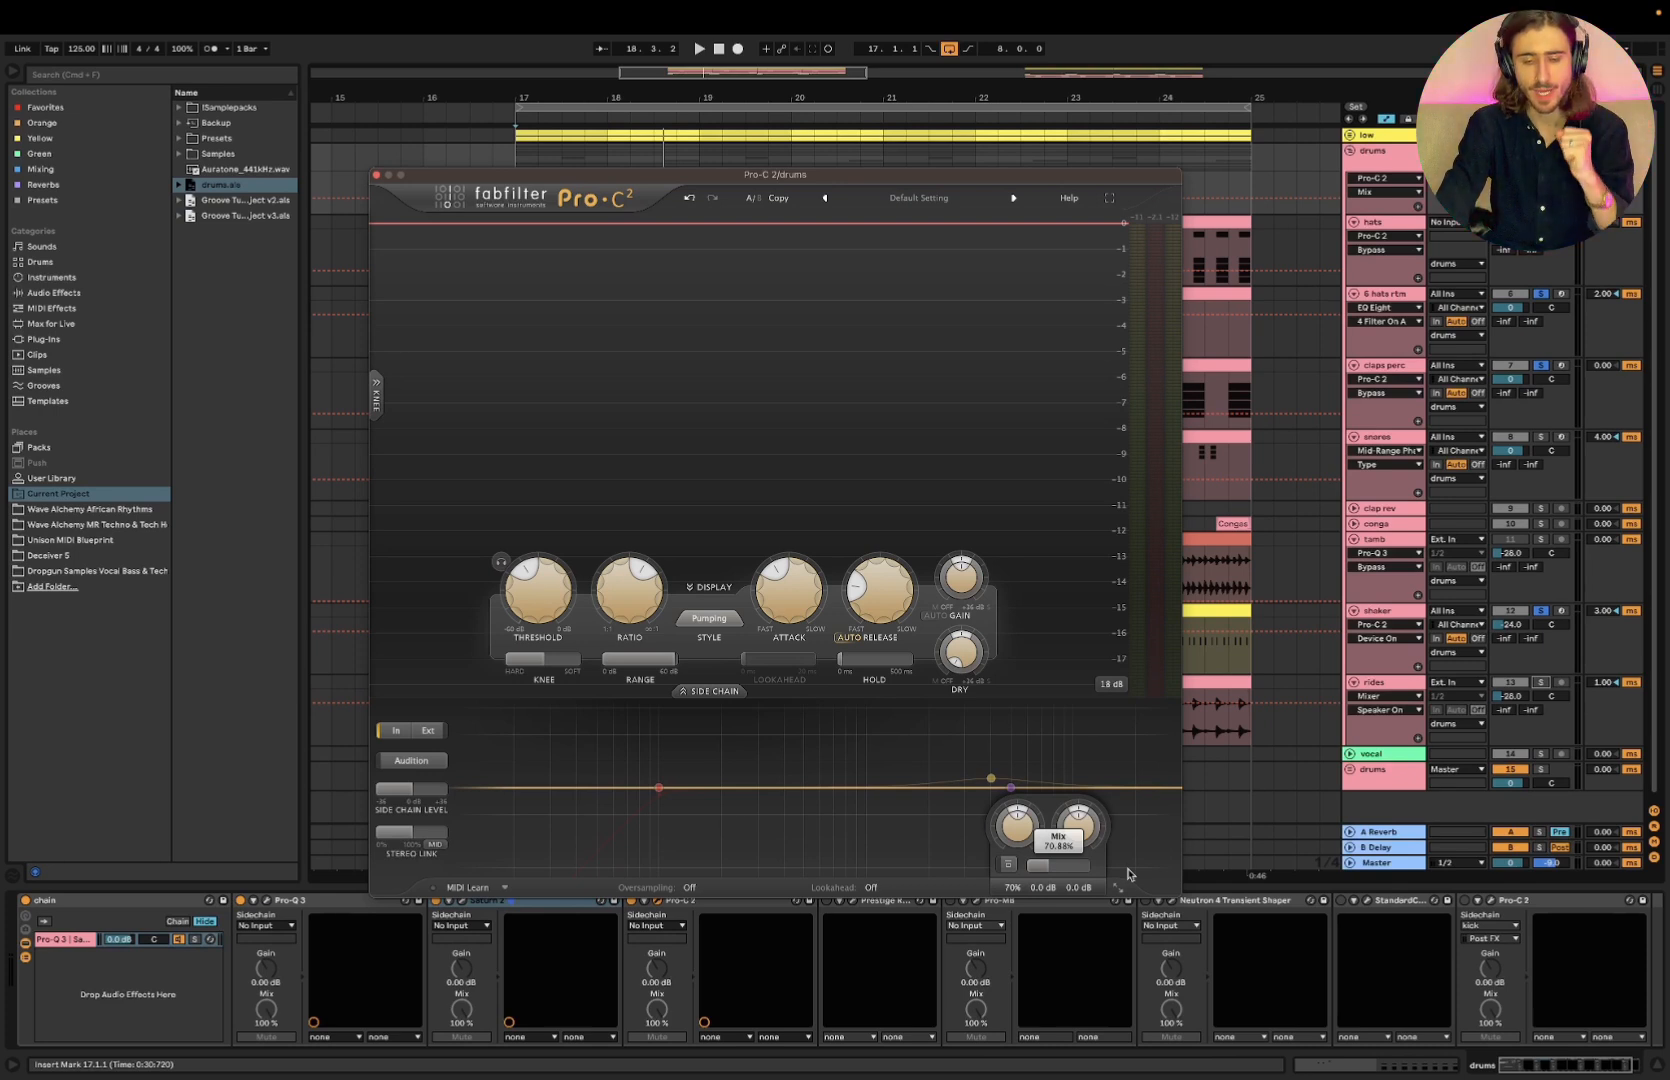
key(space)
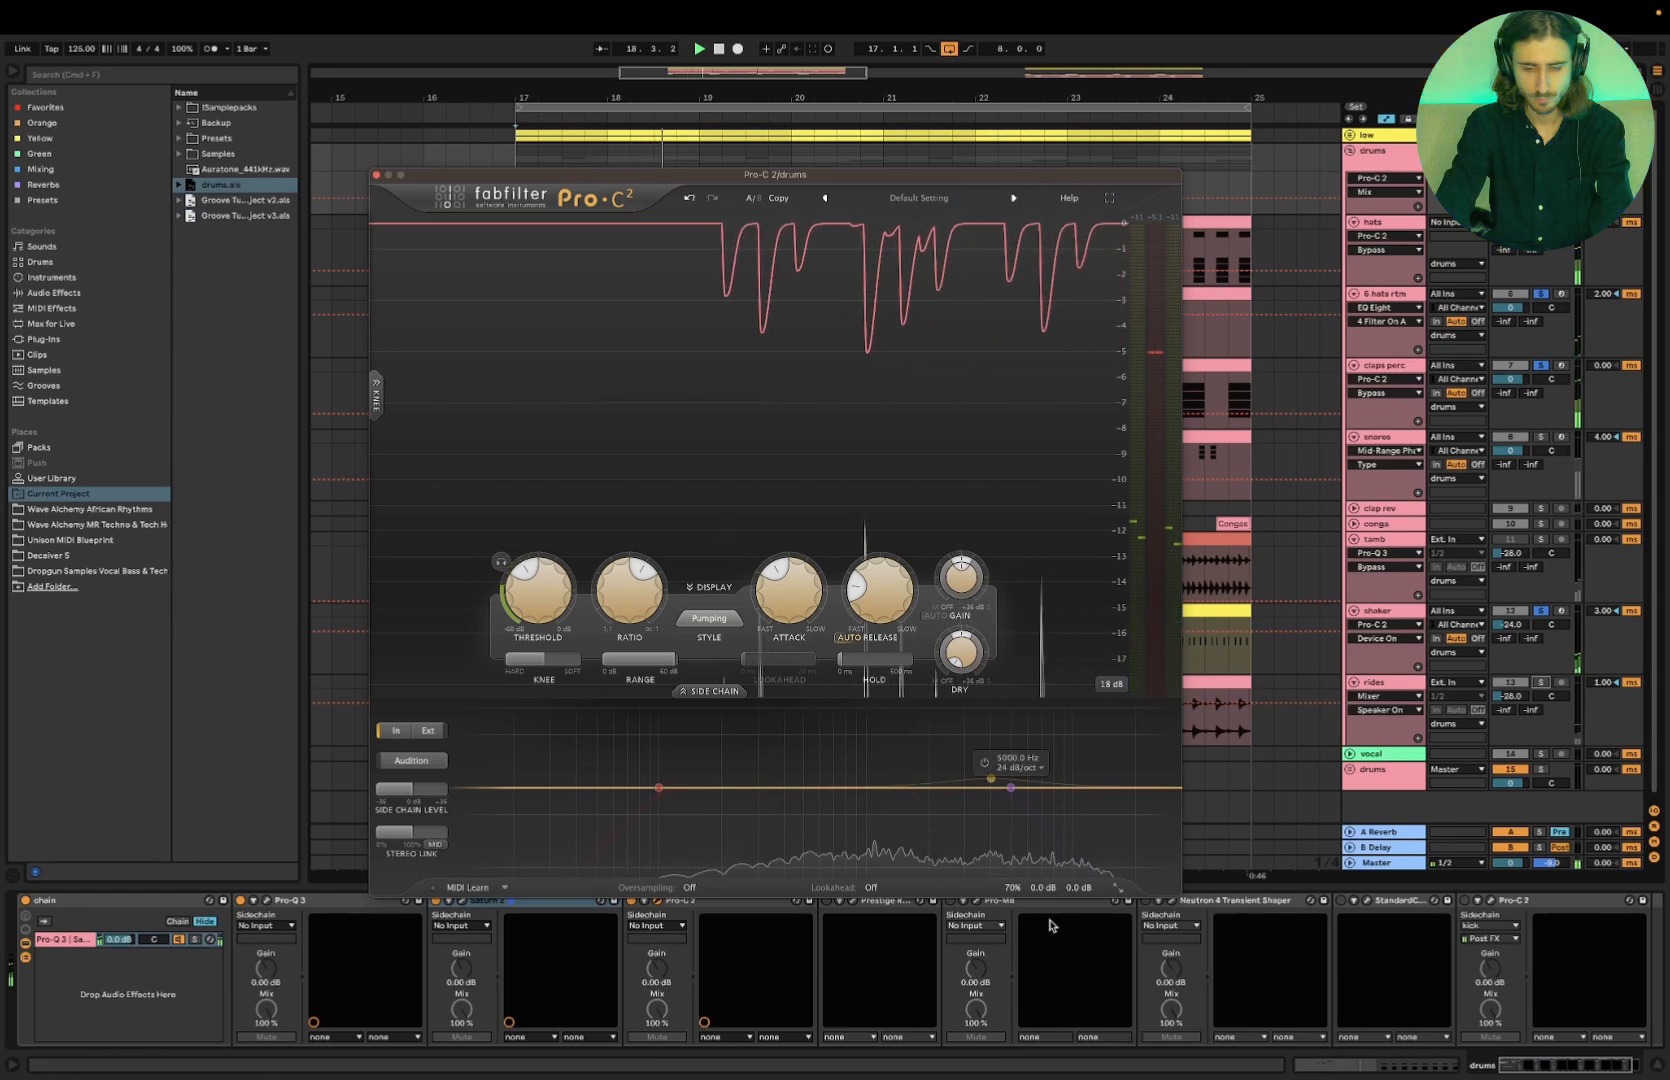
mouse_move(1010, 875)
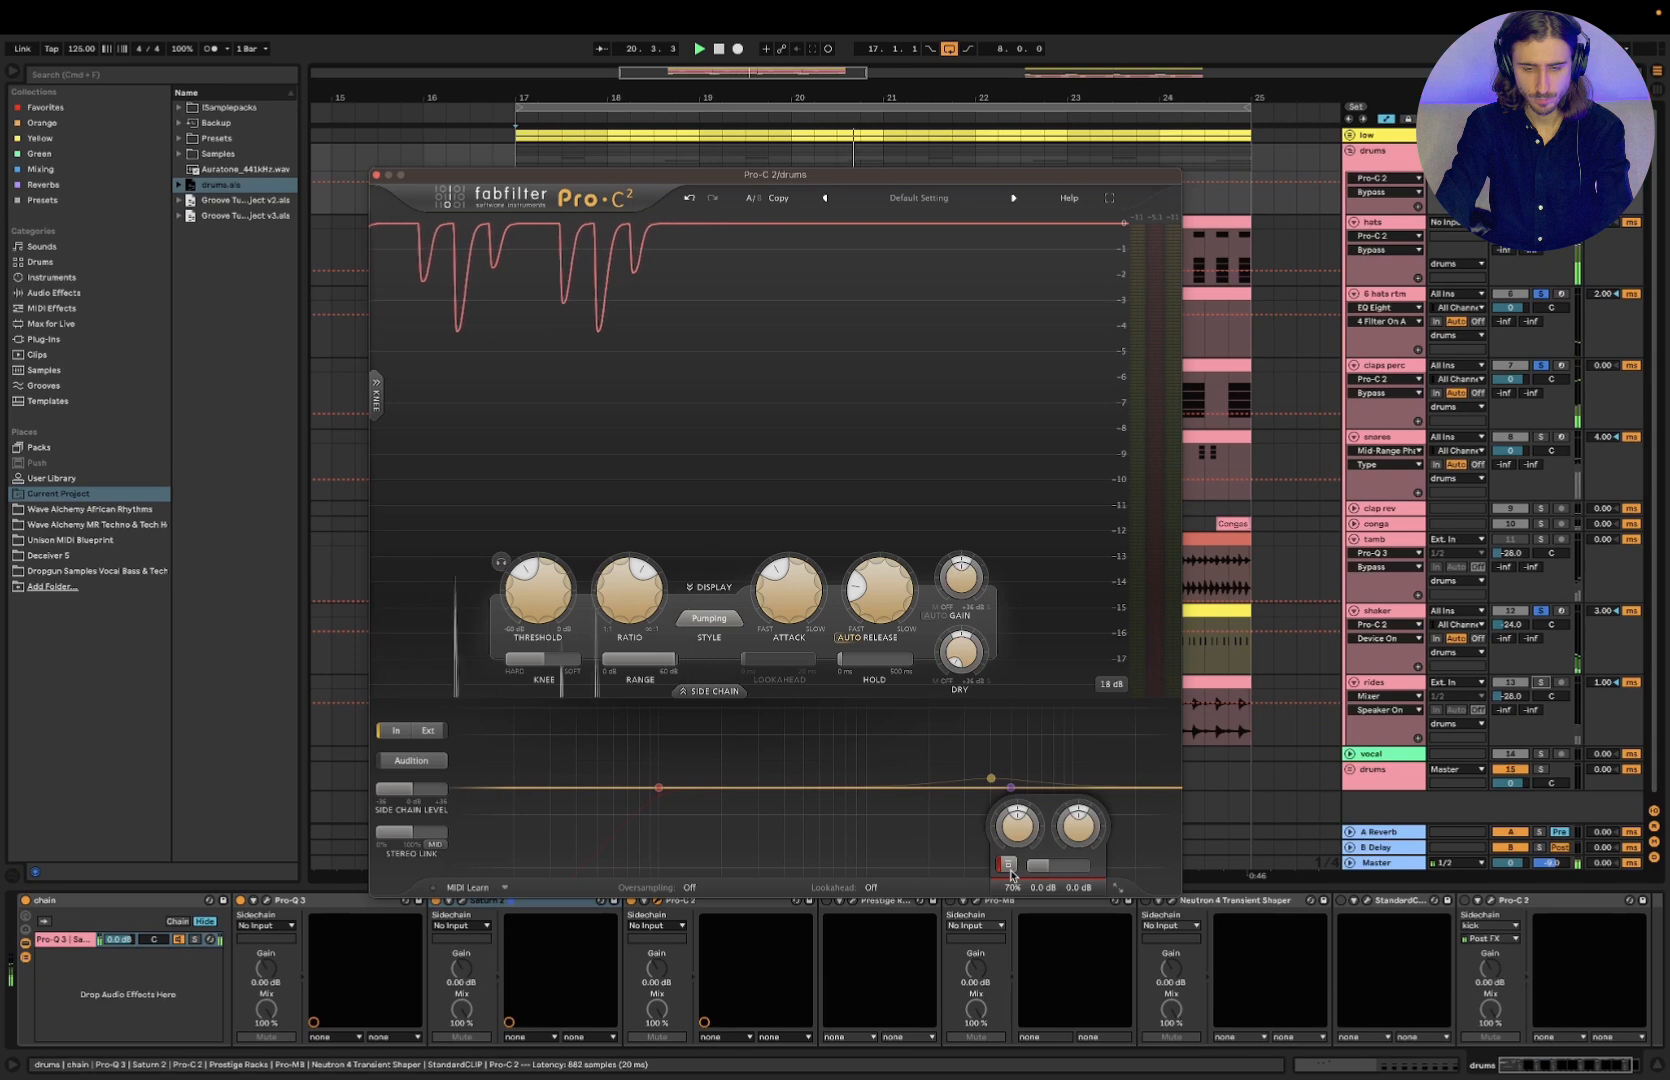
click(1010, 872)
Sweep the drum group compressor's attack during playback, returning it to about 15 ms, and keep the Pumping style
mouse_move(788, 596)
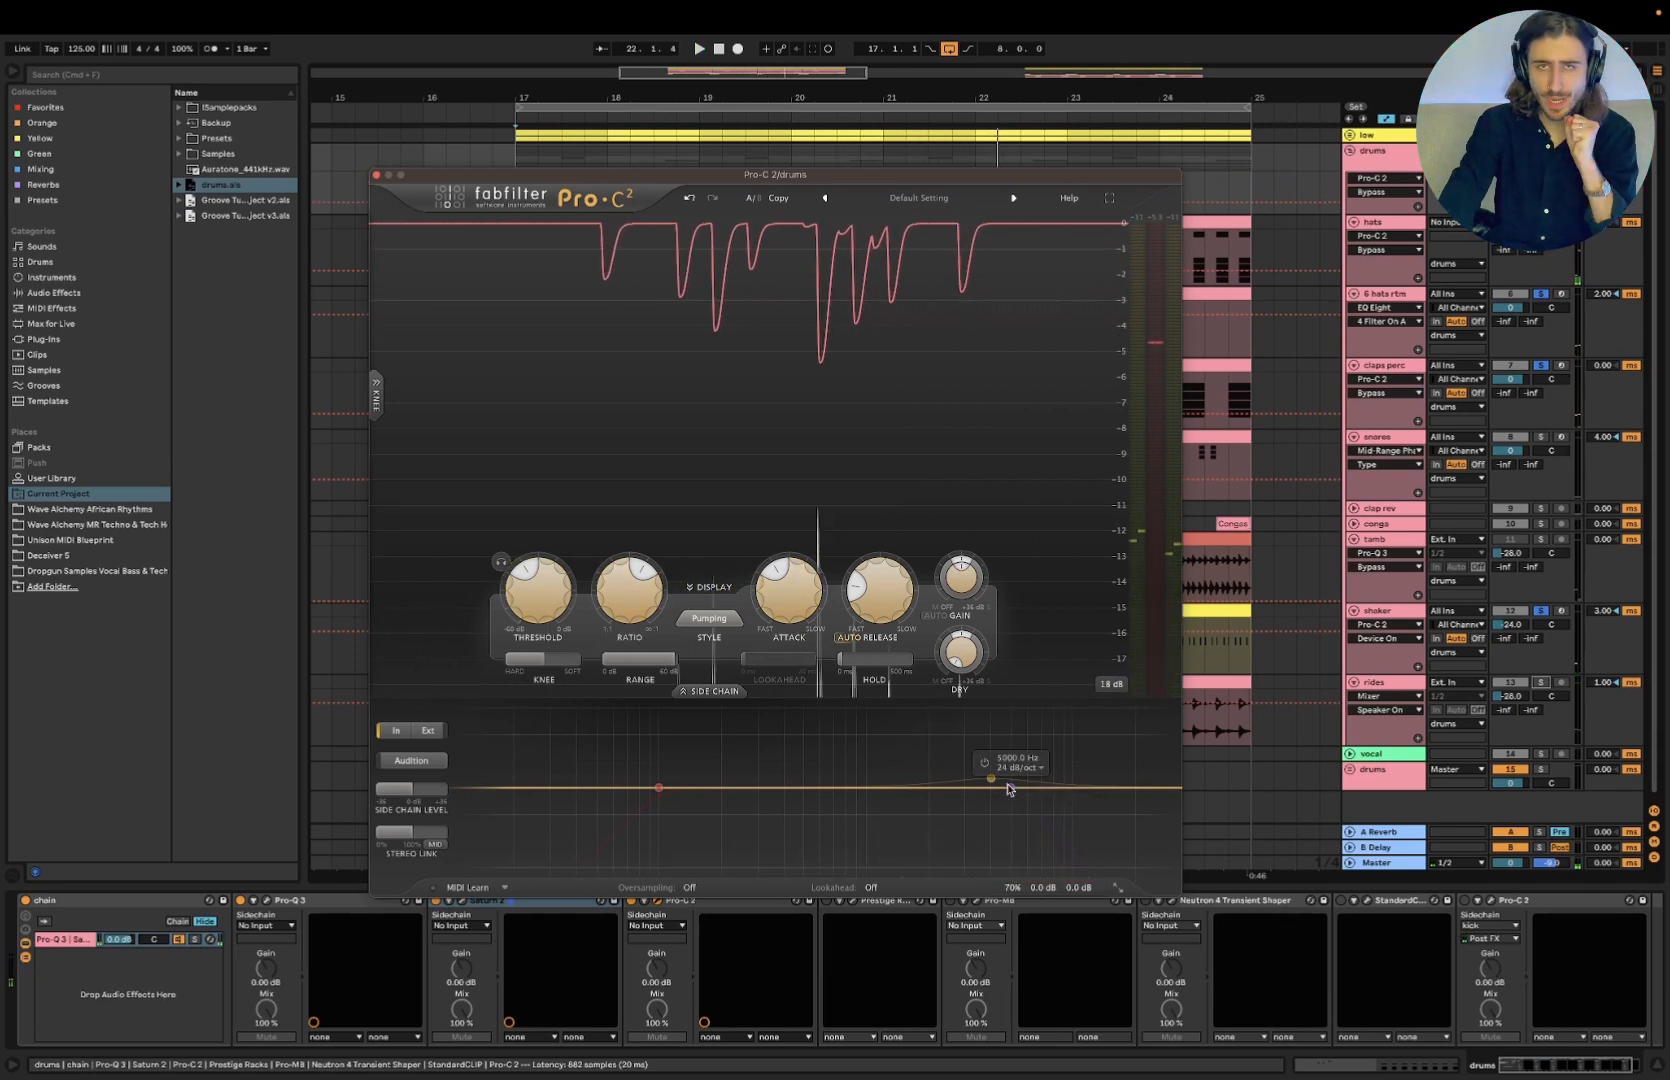
mouse_move(1008, 789)
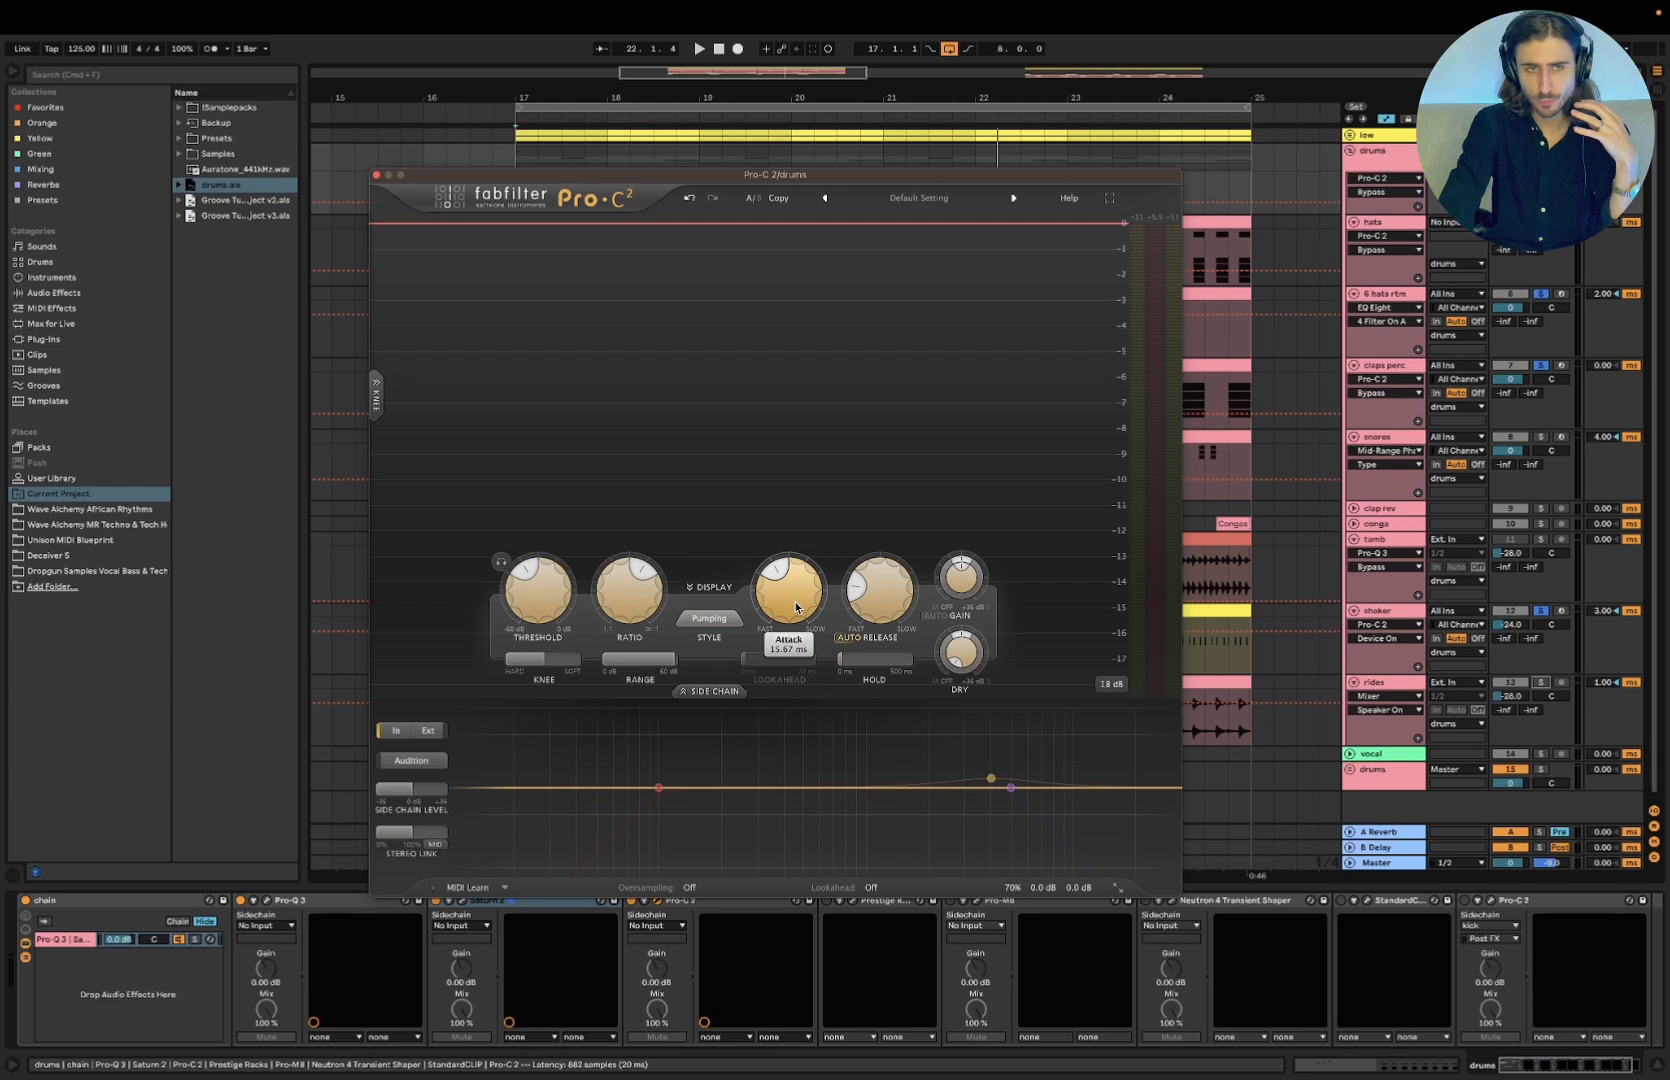
mouse_move(796, 606)
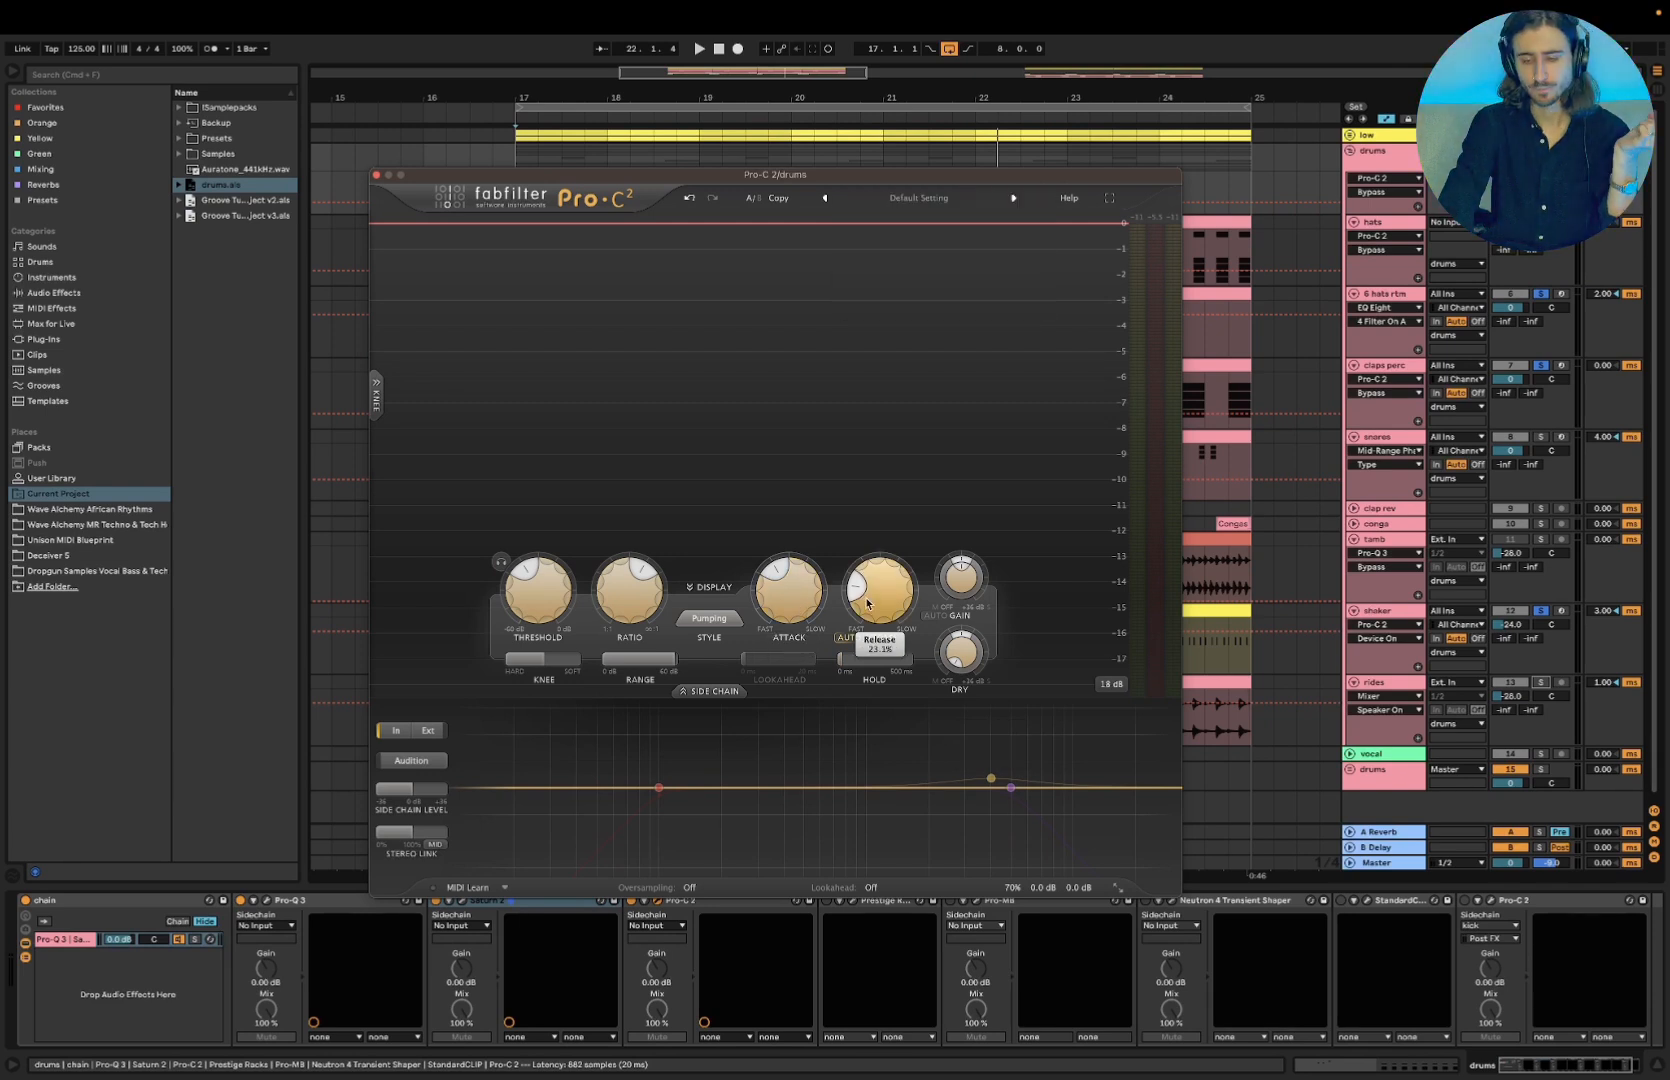
mouse_move(898, 619)
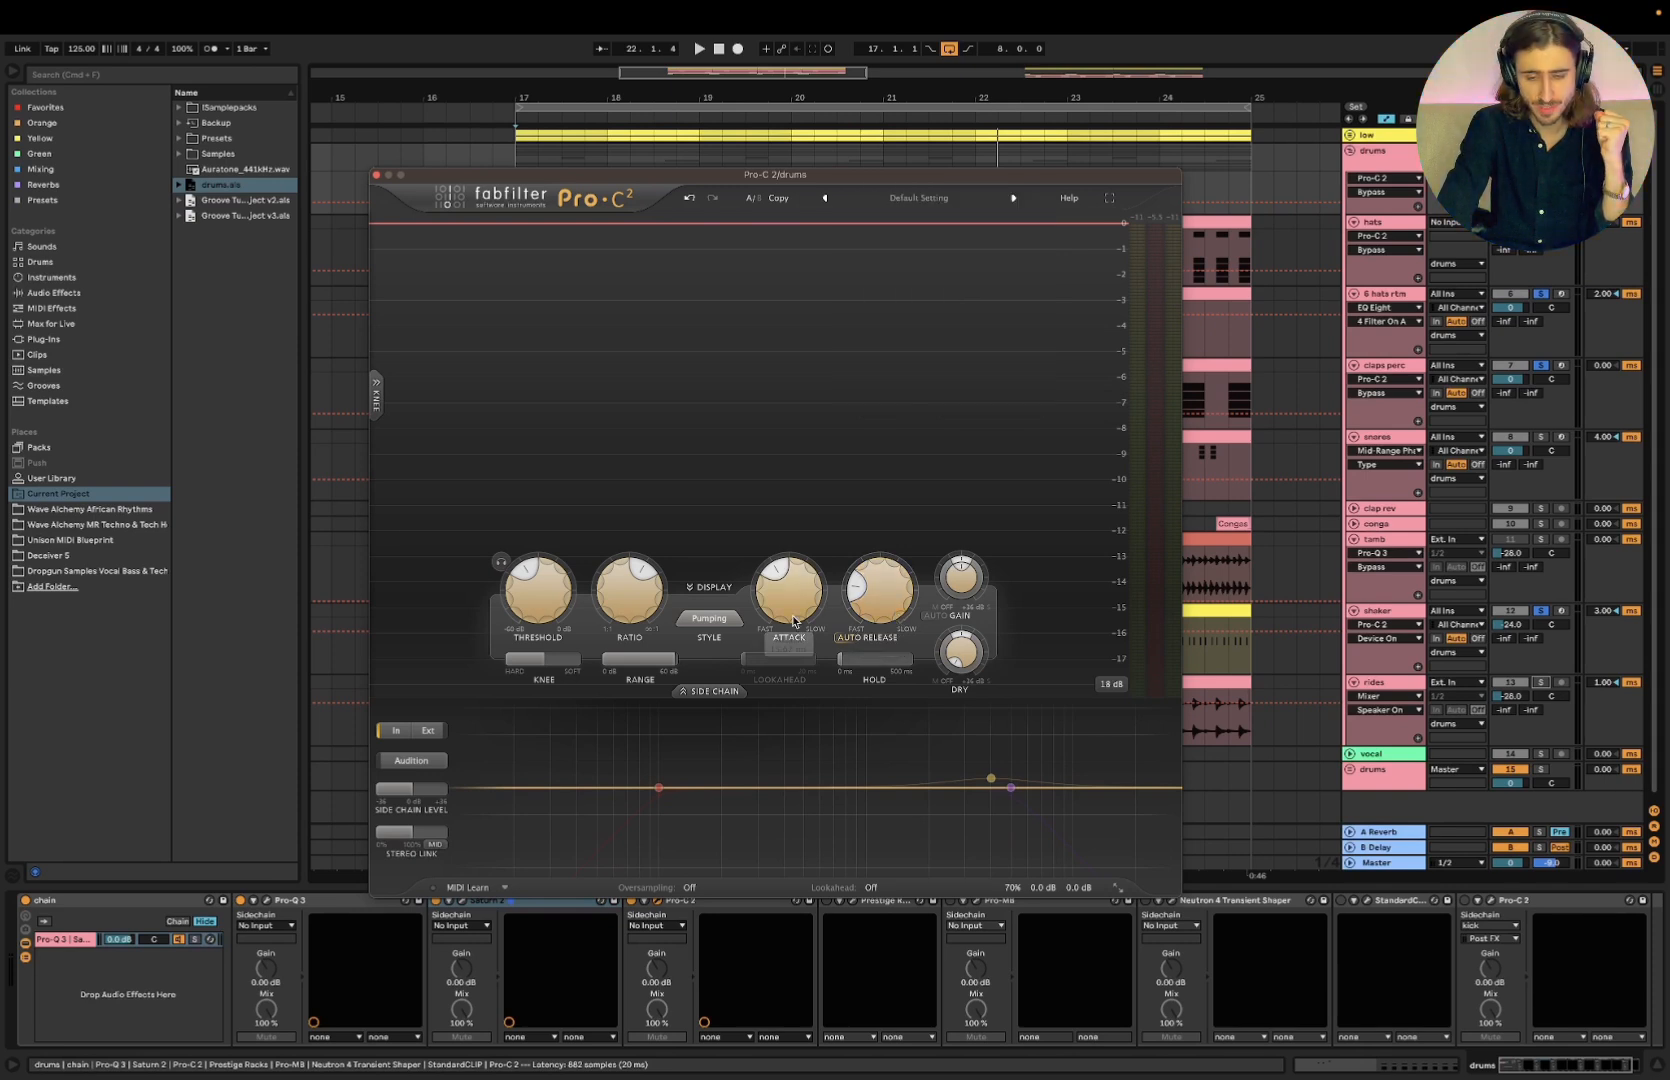
mouse_move(768, 573)
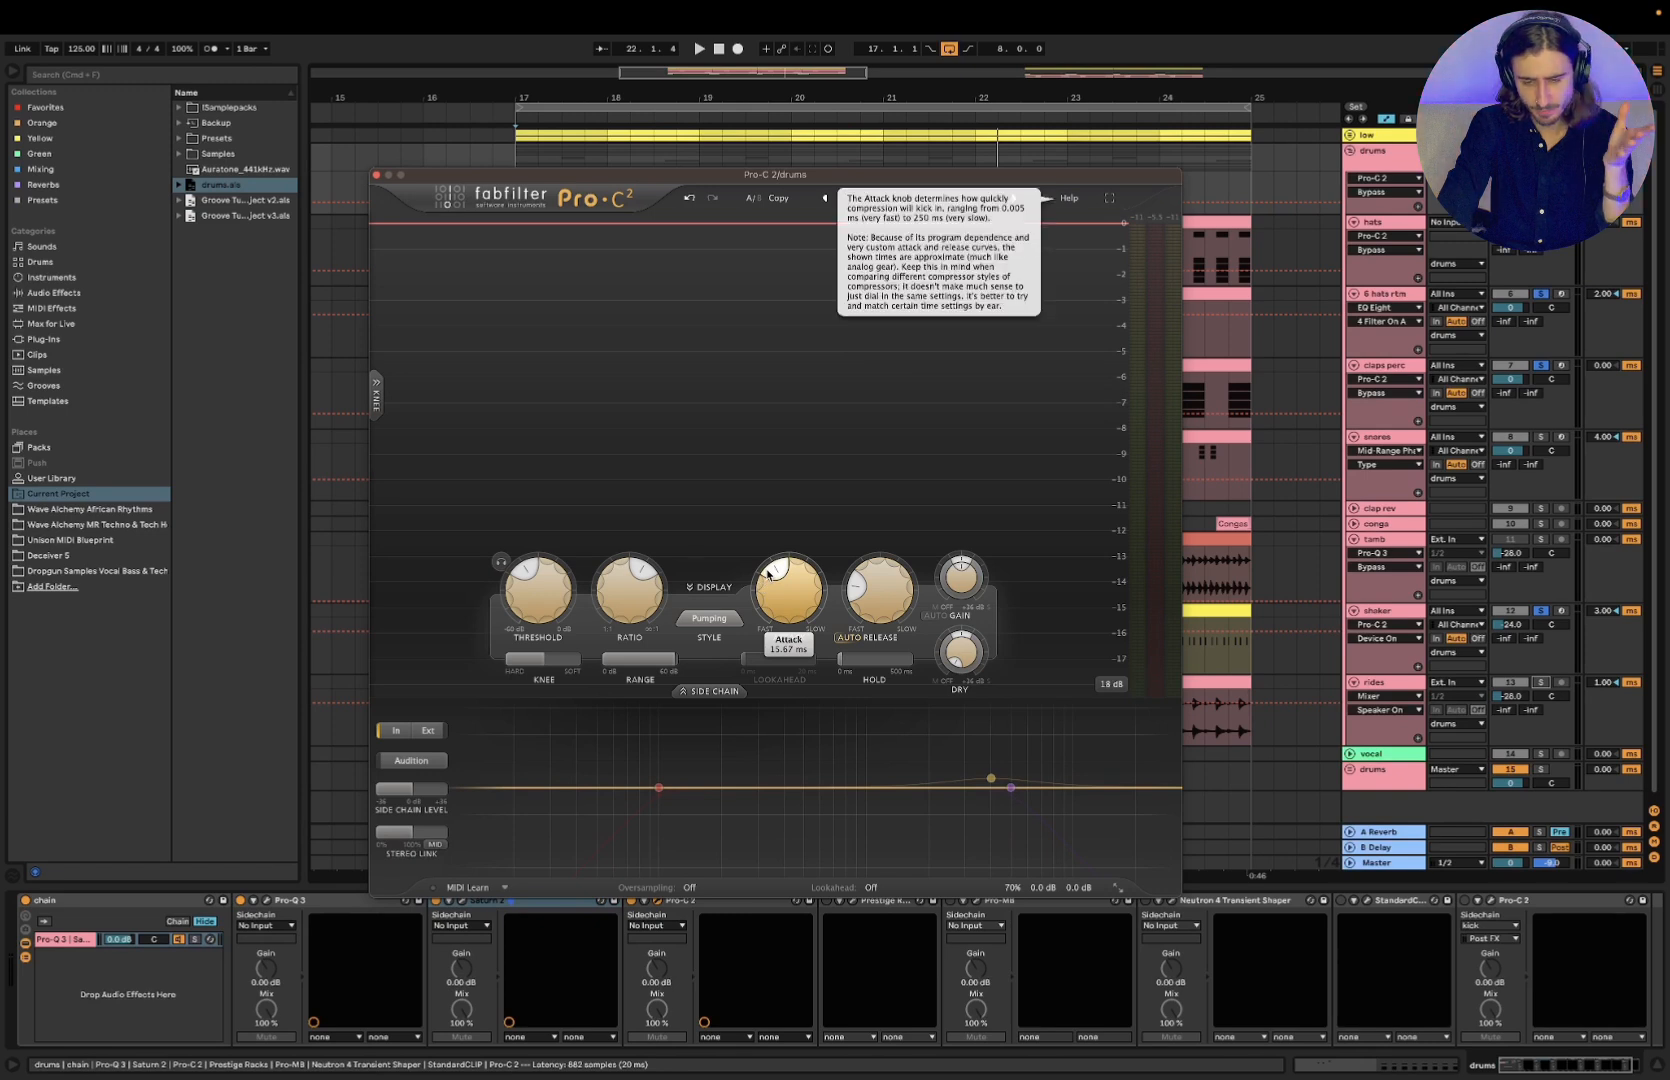
click(768, 573)
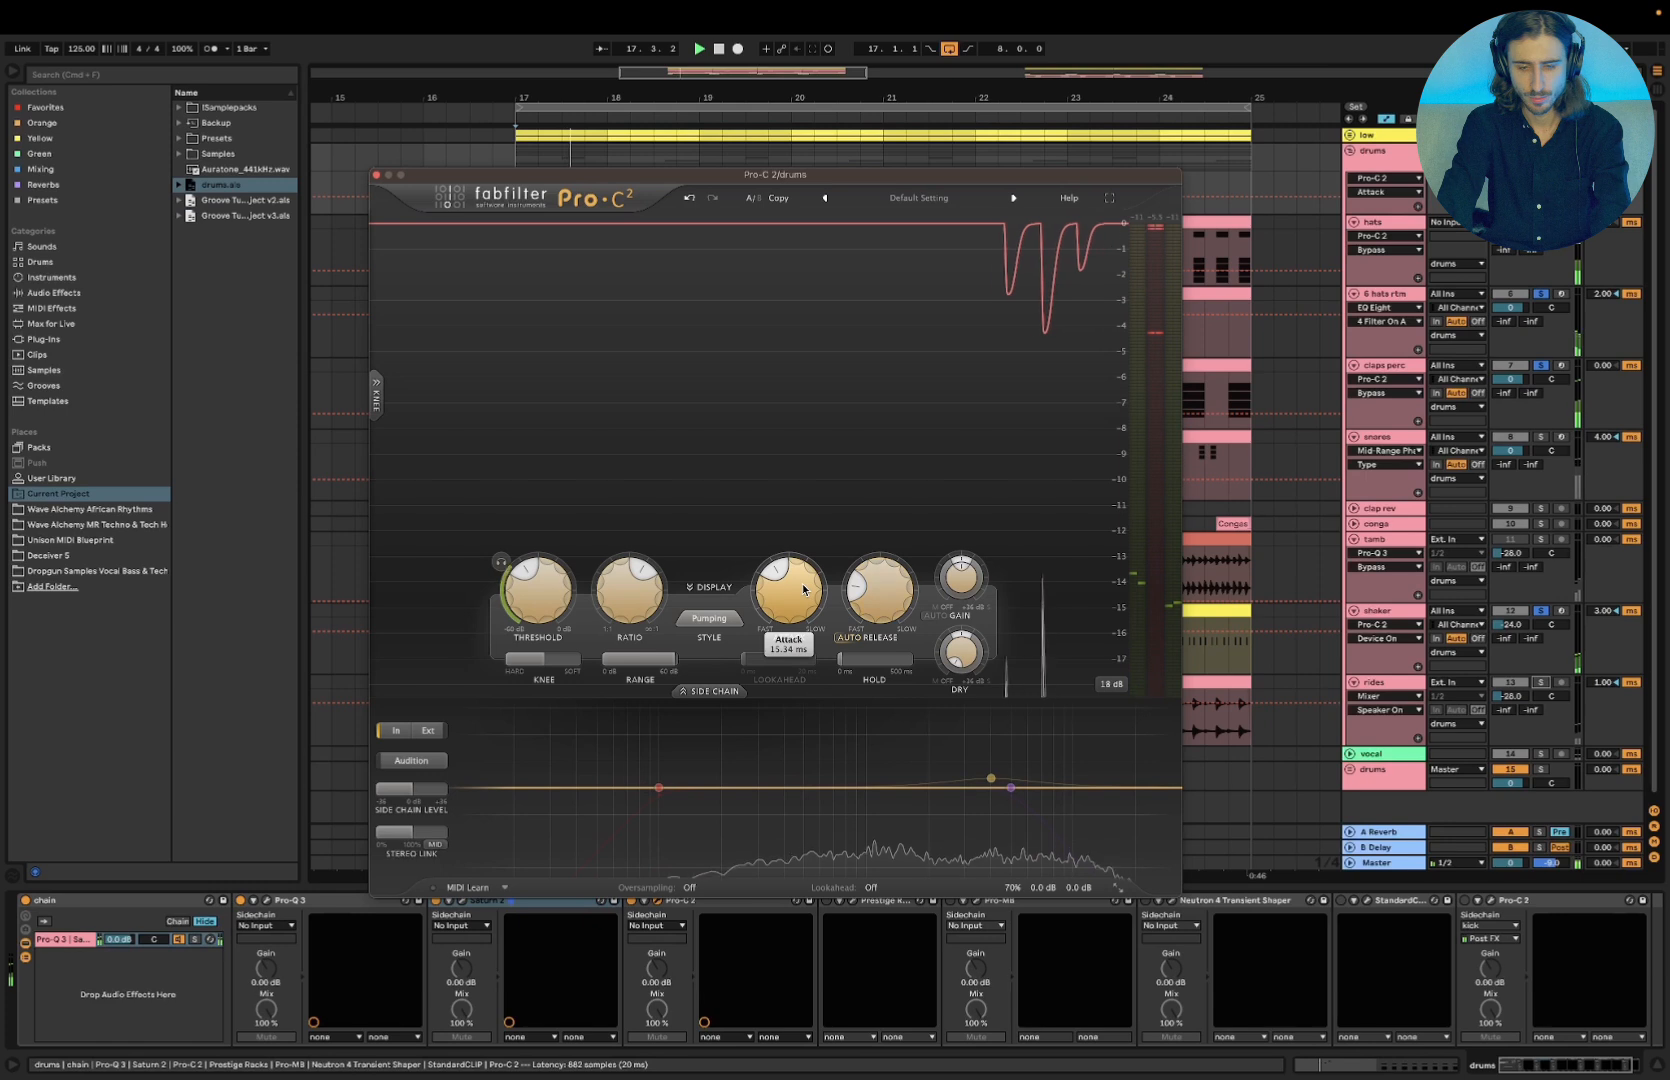
drag(775, 577, 712, 518)
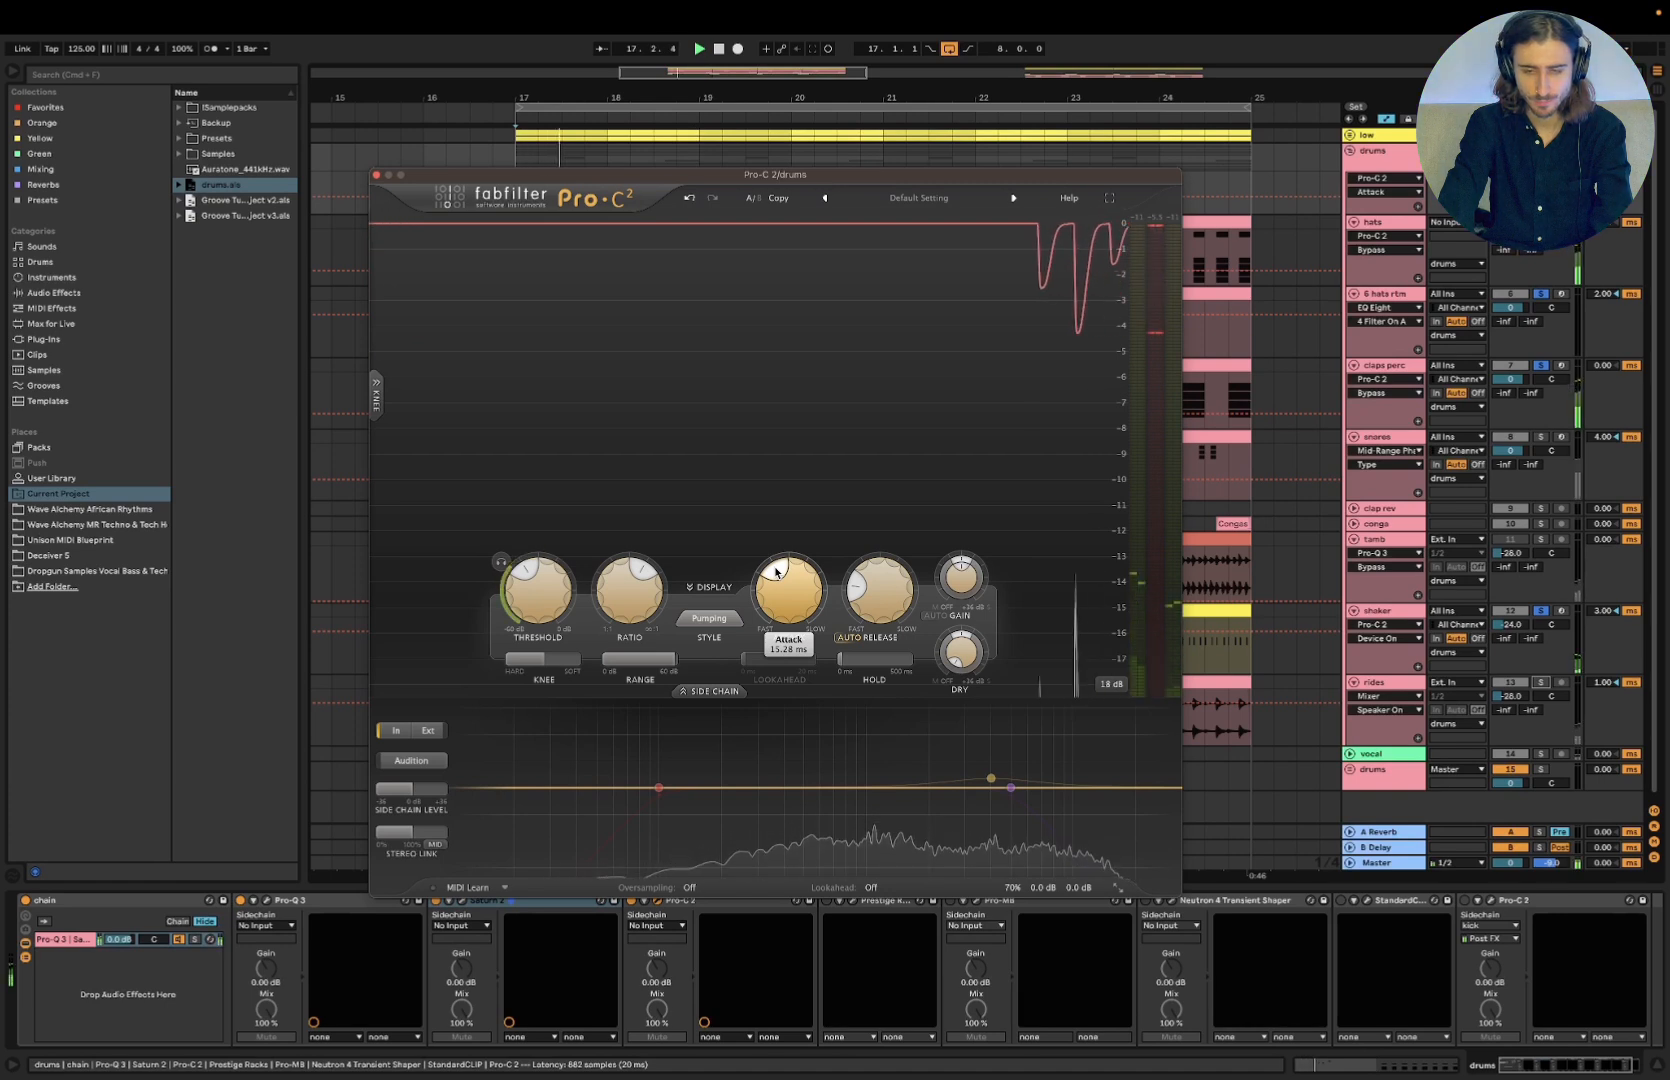
drag(776, 570, 746, 533)
click(709, 618)
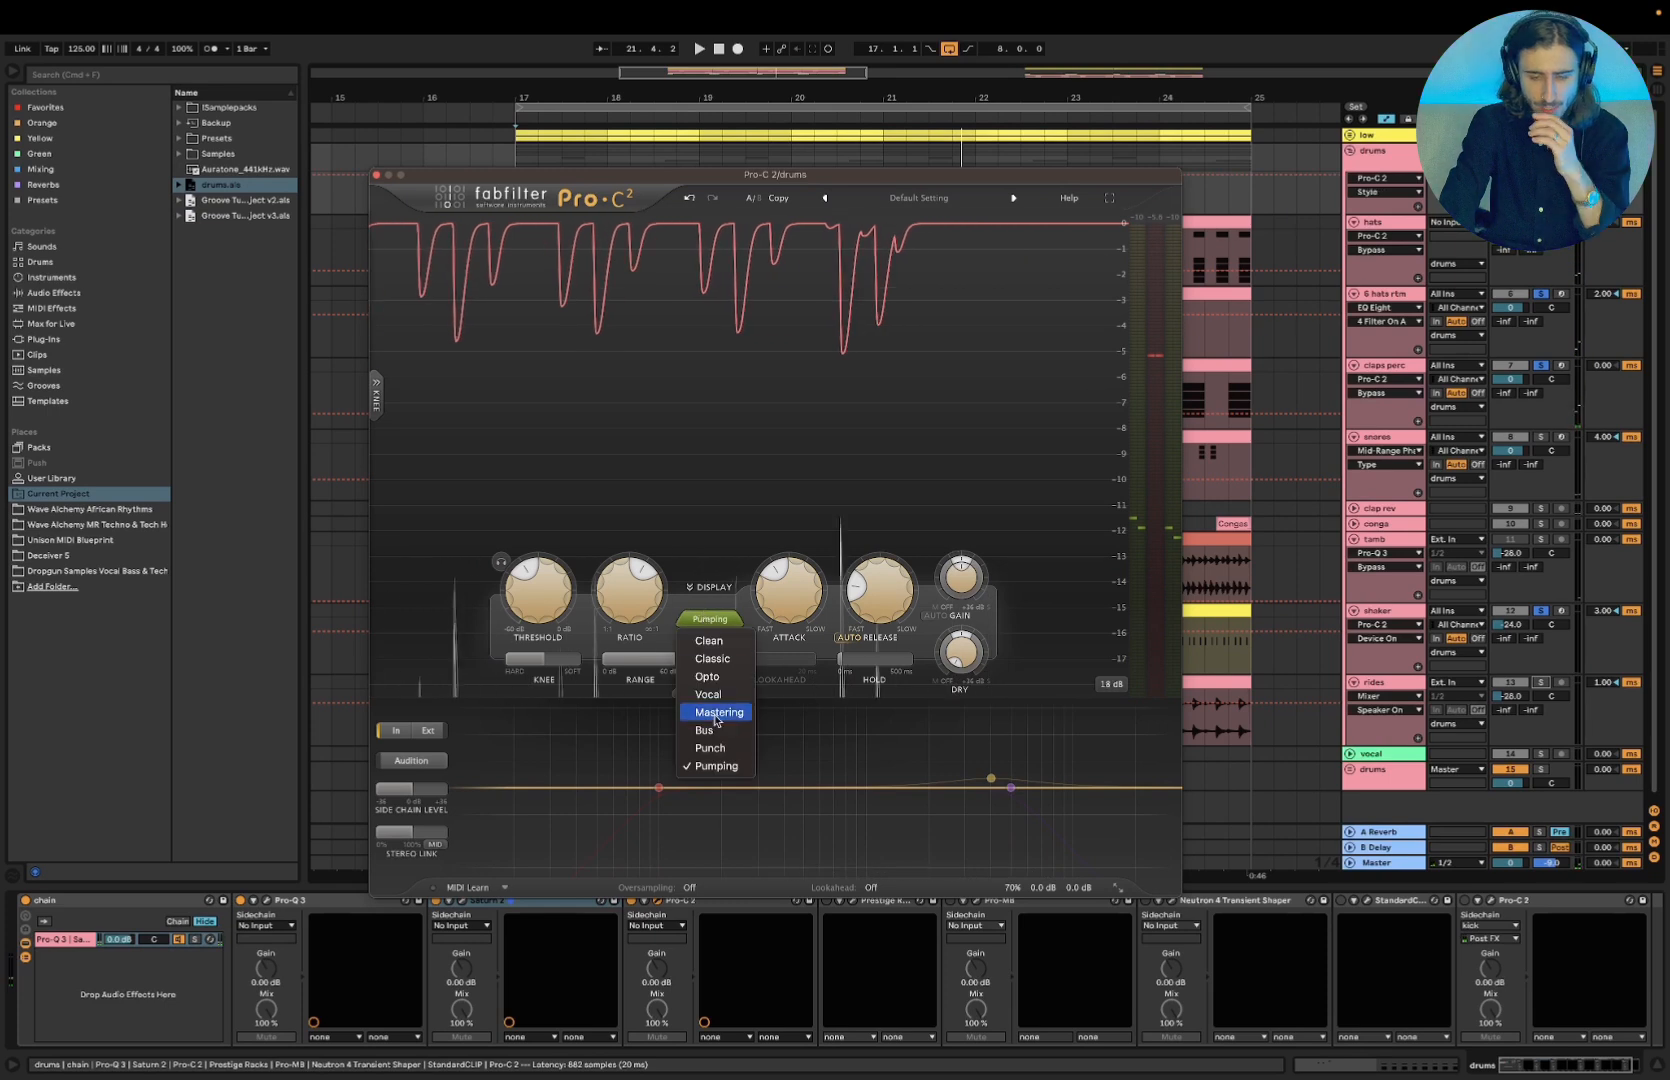
click(737, 766)
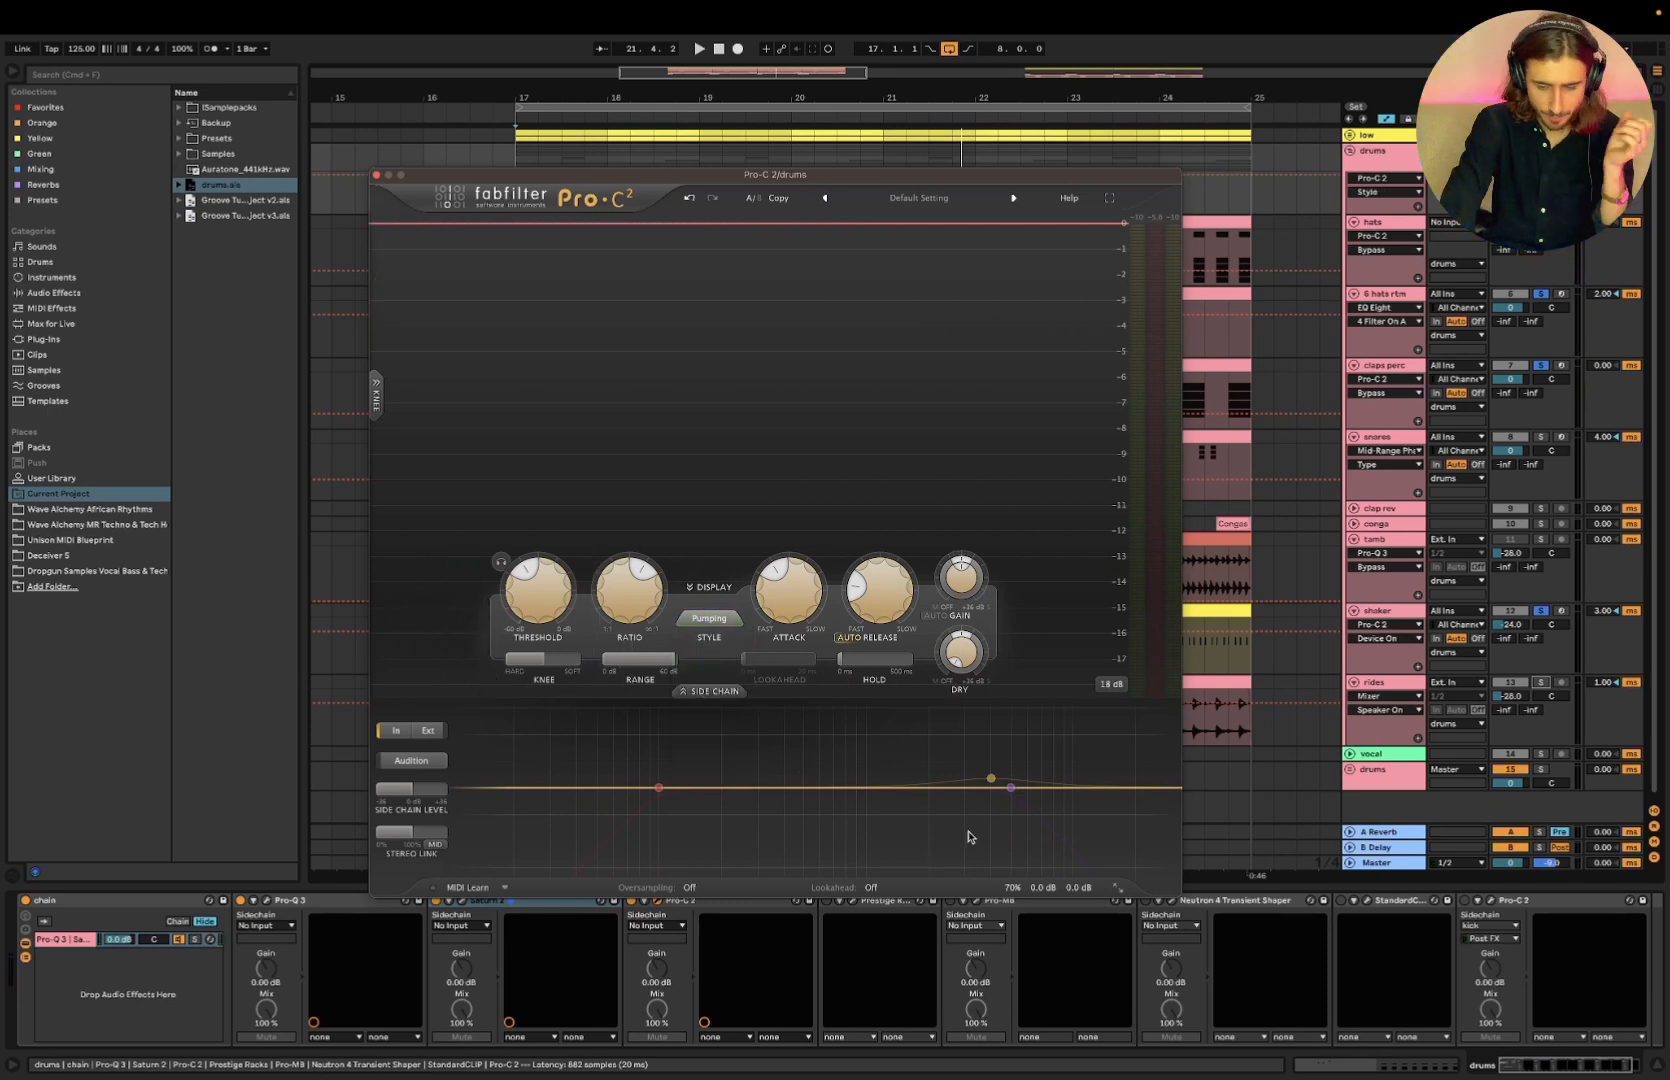
Try the drum group compressor at 50% mix, compare it bypassed and active, and bring the mix down to 30%
click(1011, 866)
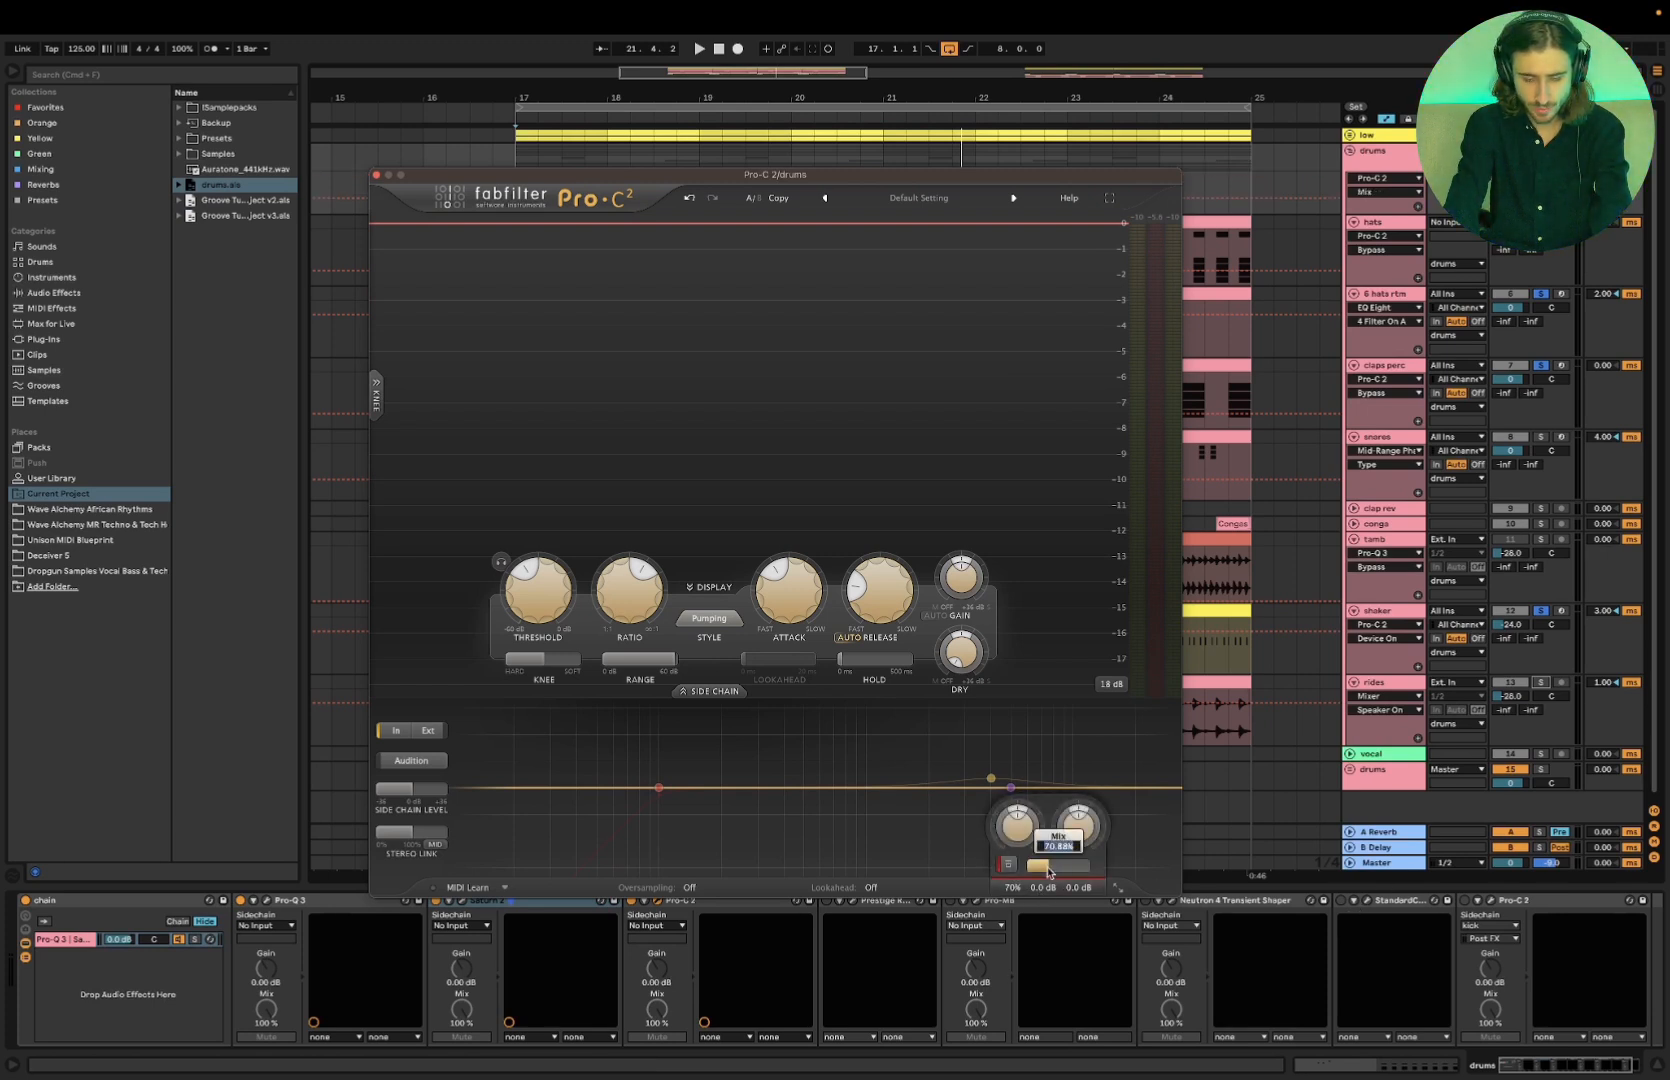
click(1418, 922)
mouse_move(1019, 893)
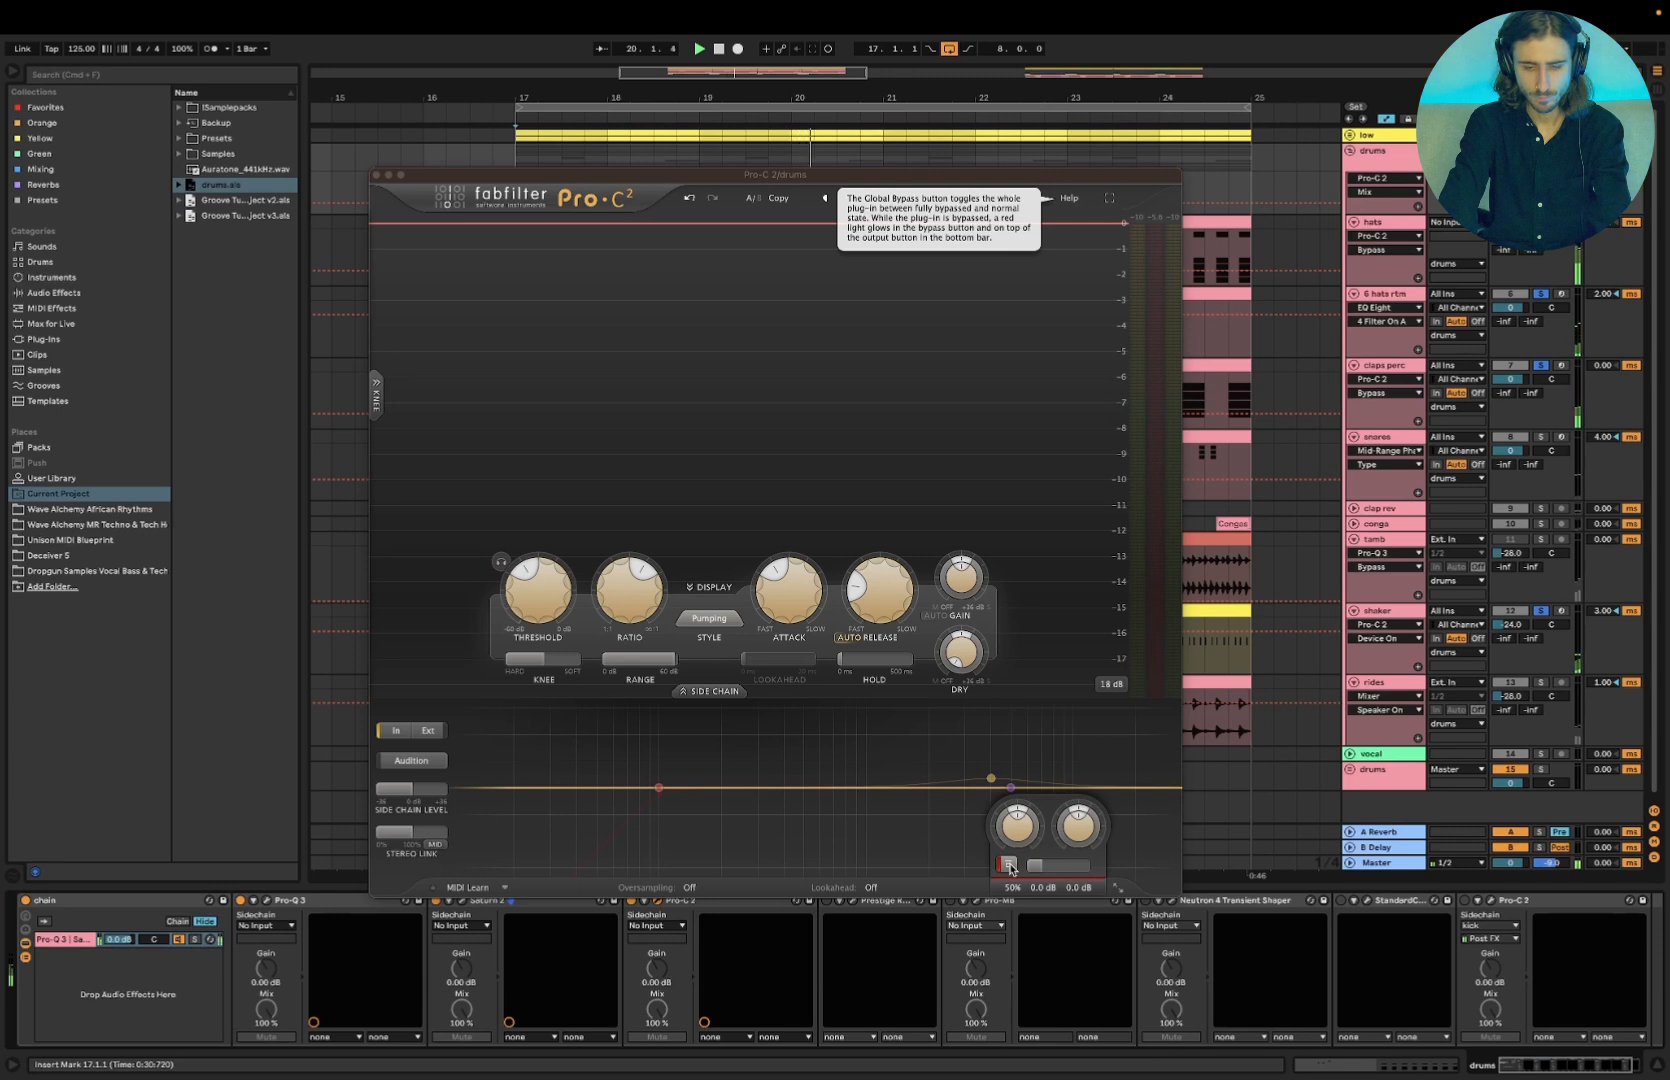
click(1009, 866)
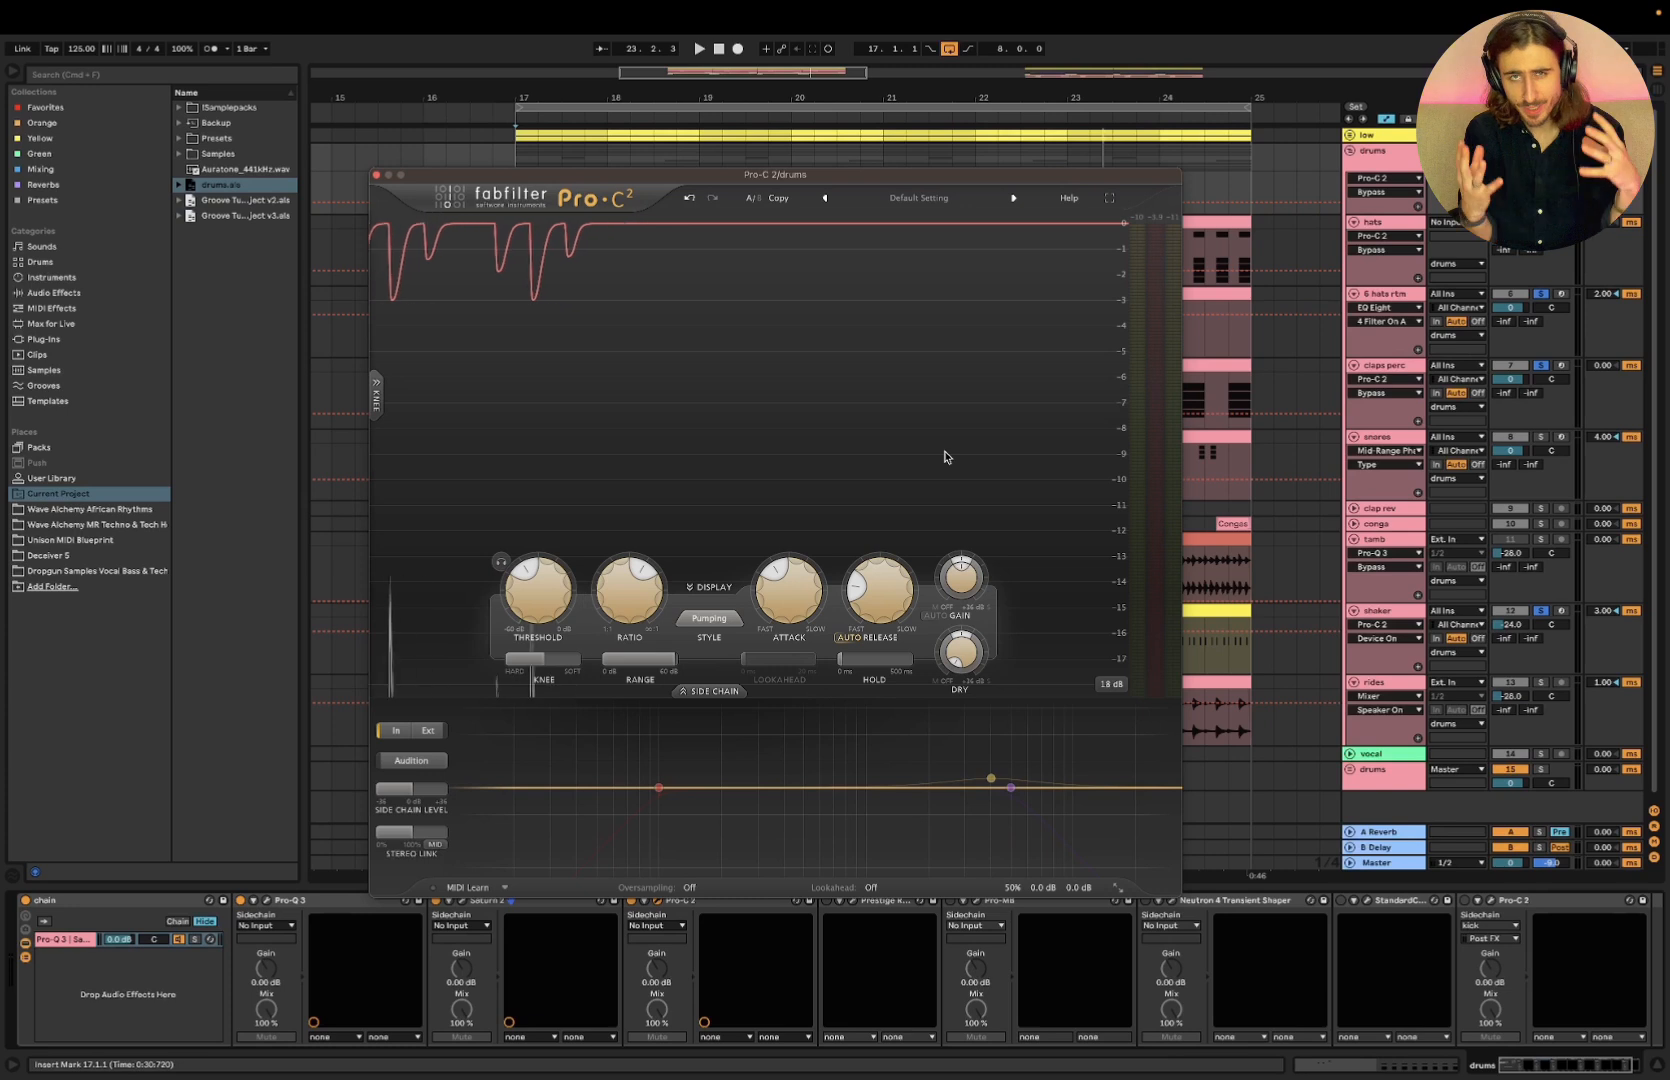
mouse_move(1055, 881)
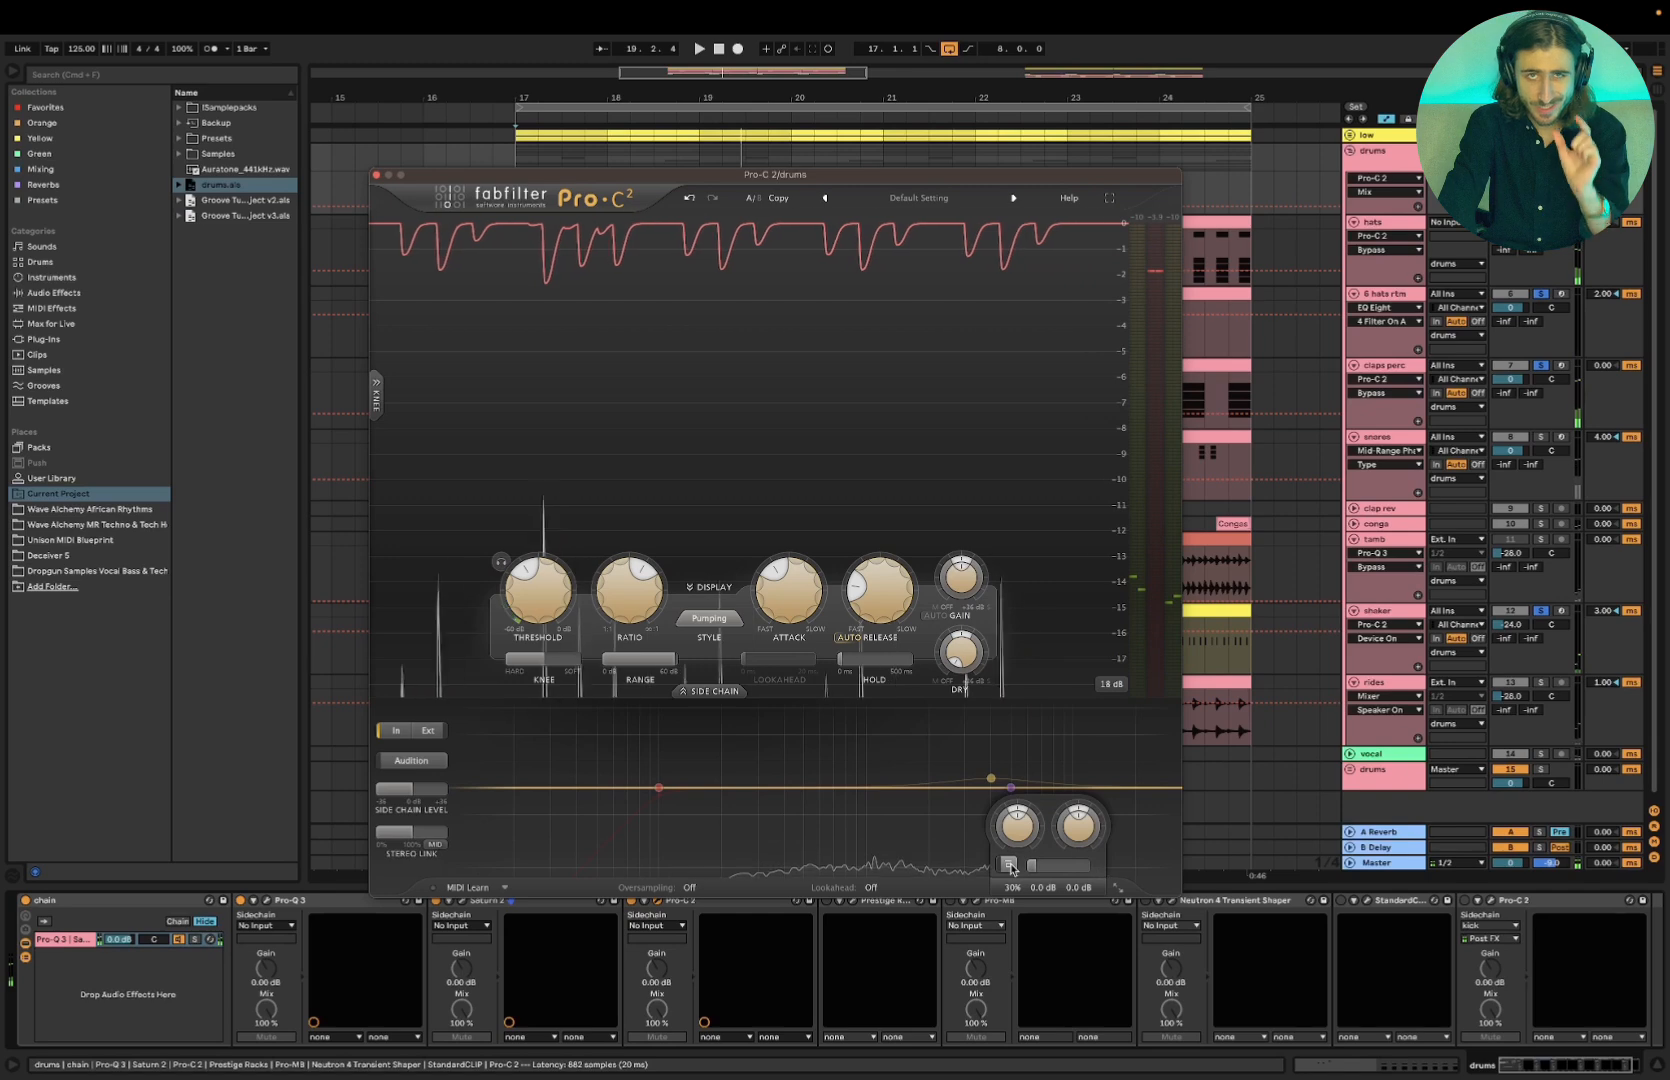
Close the Pro-C 2 window and activate Pro-MB in the drum group's device chain
click(376, 175)
click(745, 904)
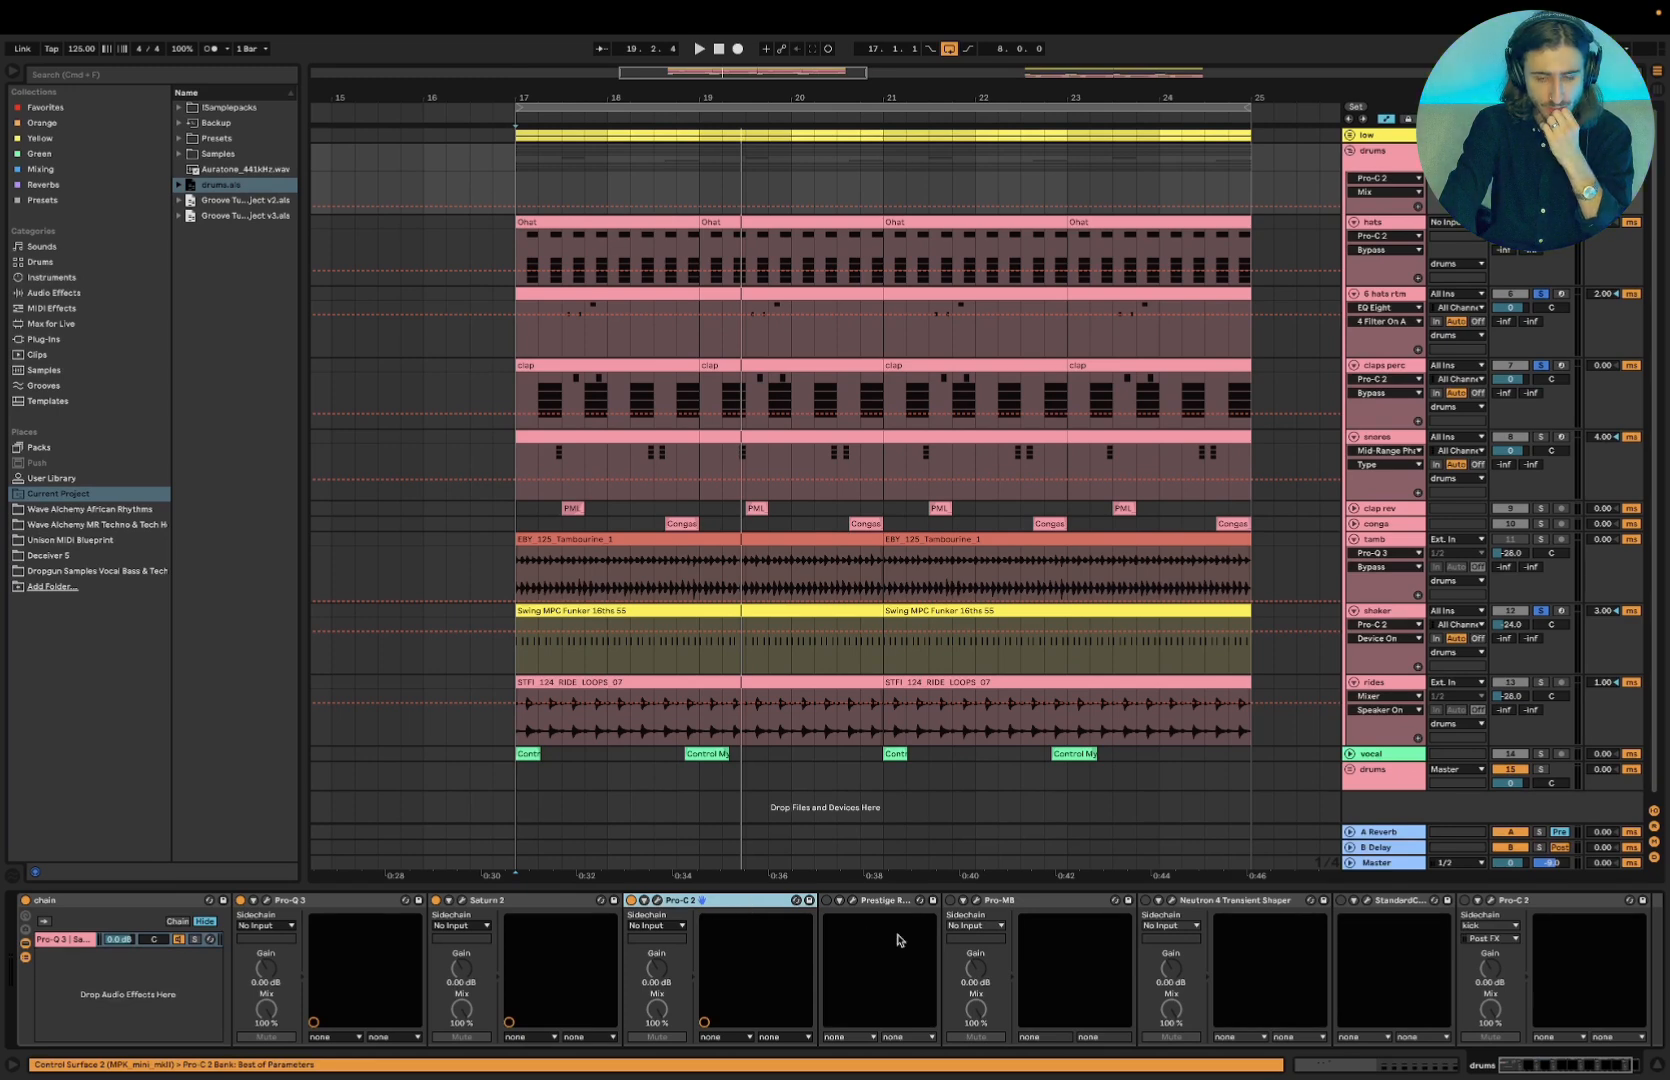
scroll(898, 940, right, 3)
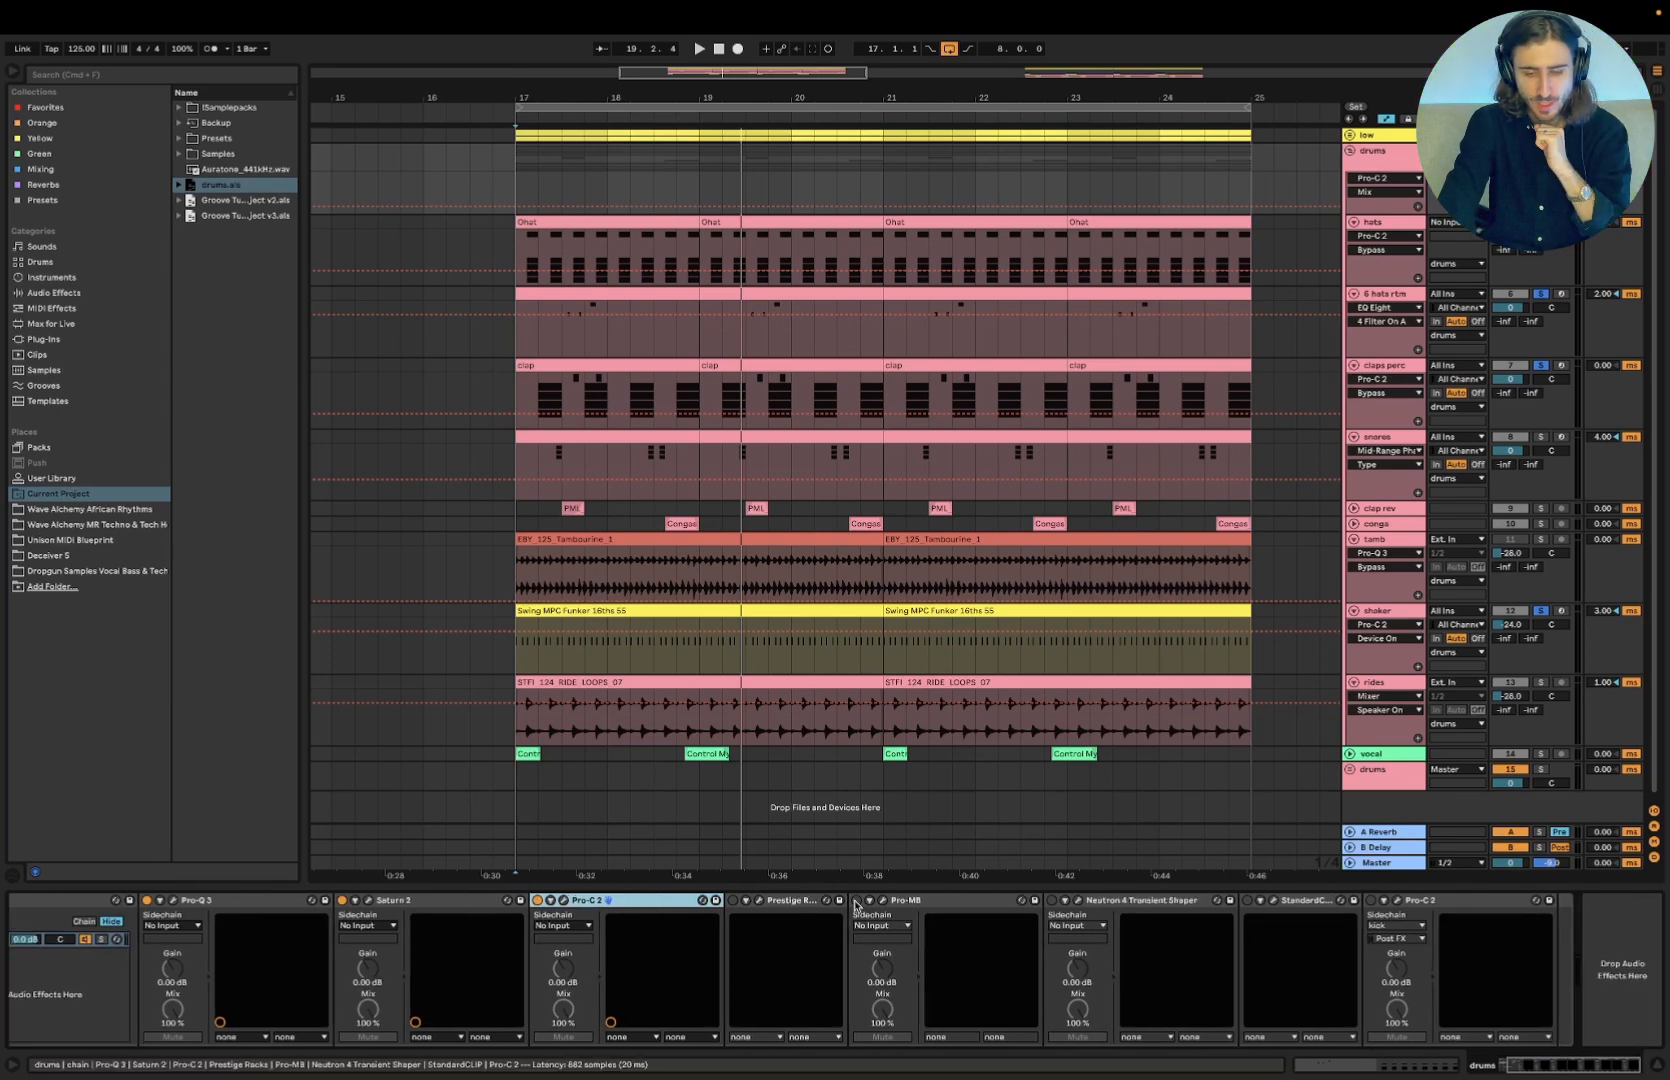
Switch to Keynote to review the MultiBand Comp stage on the Drum Group Processing Example slide, and return to Ableton Live
key(super+Tab)
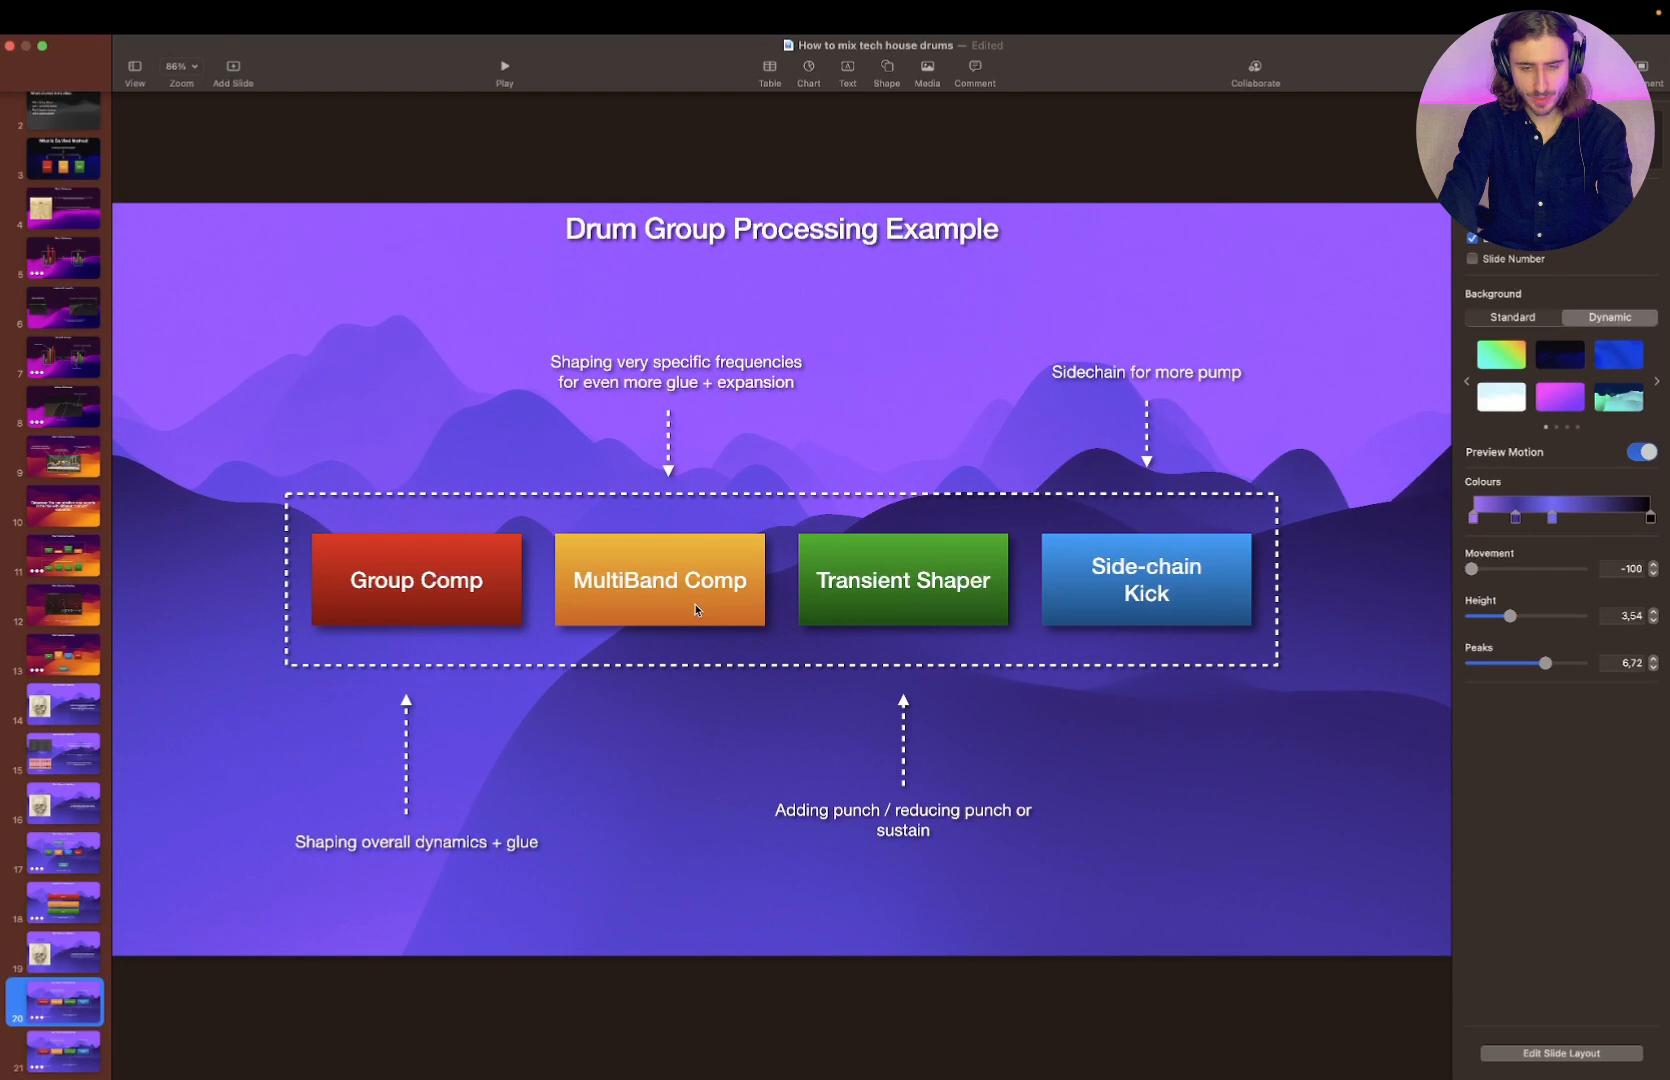
click(700, 548)
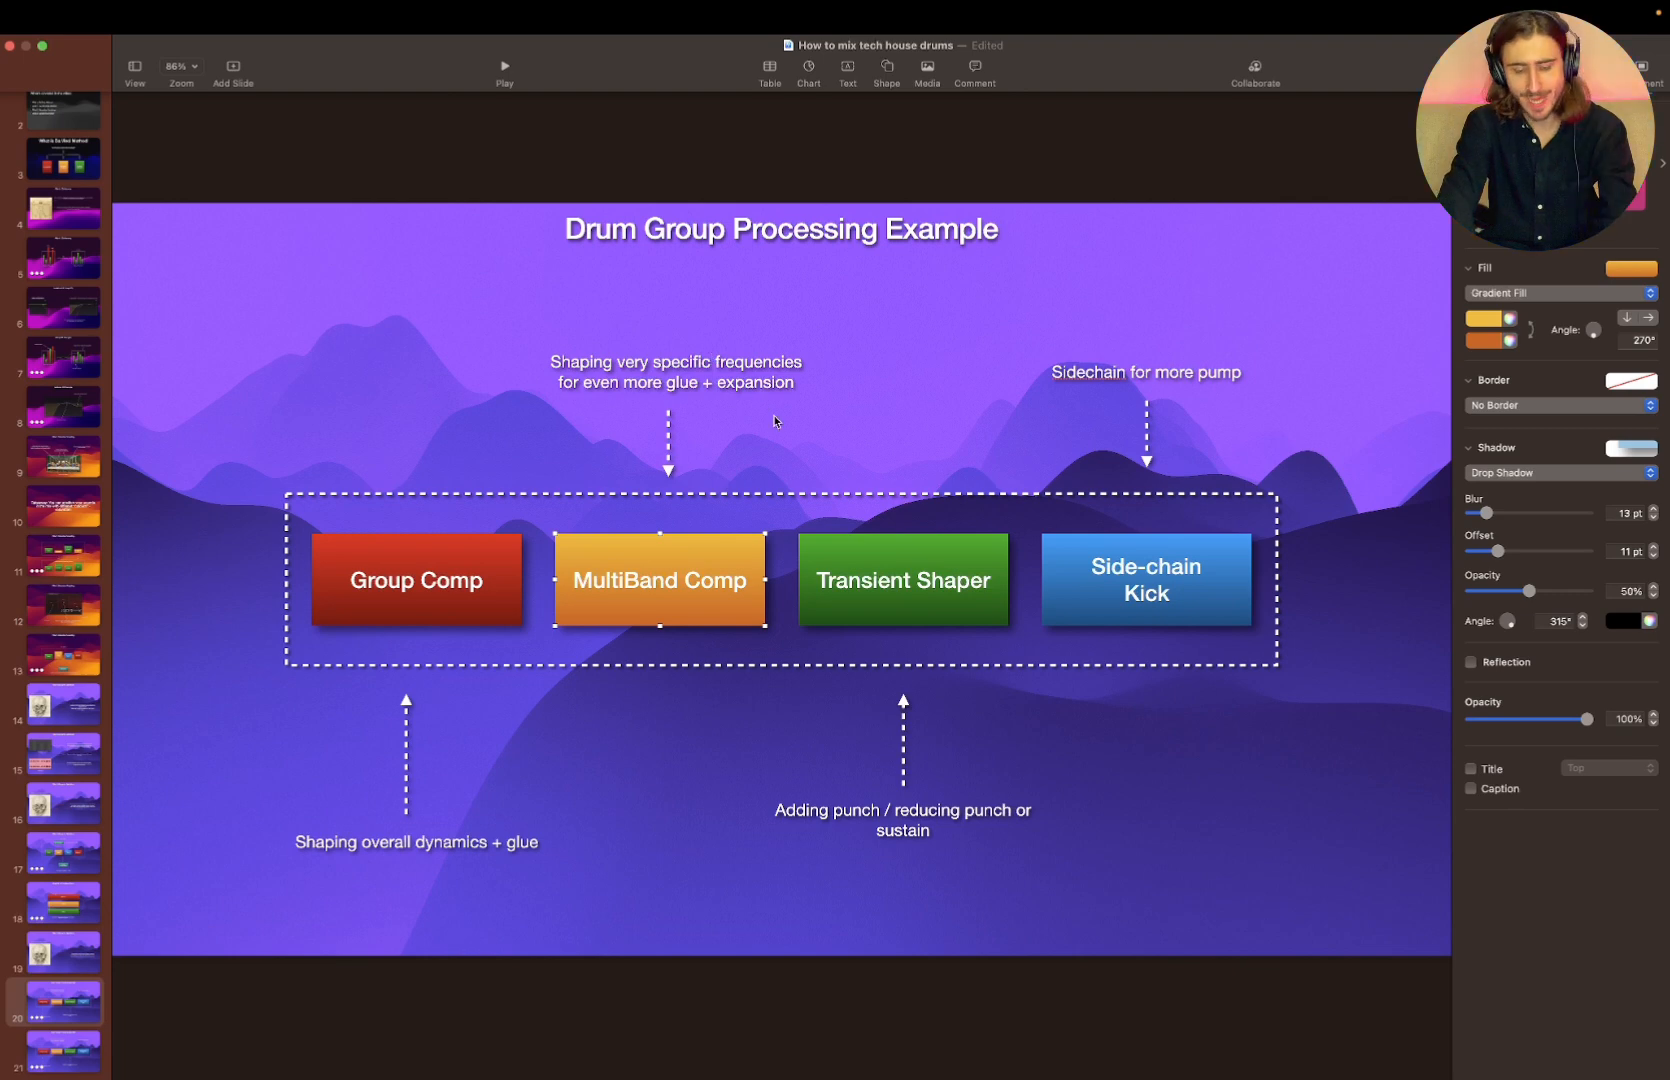
key(super+Tab)
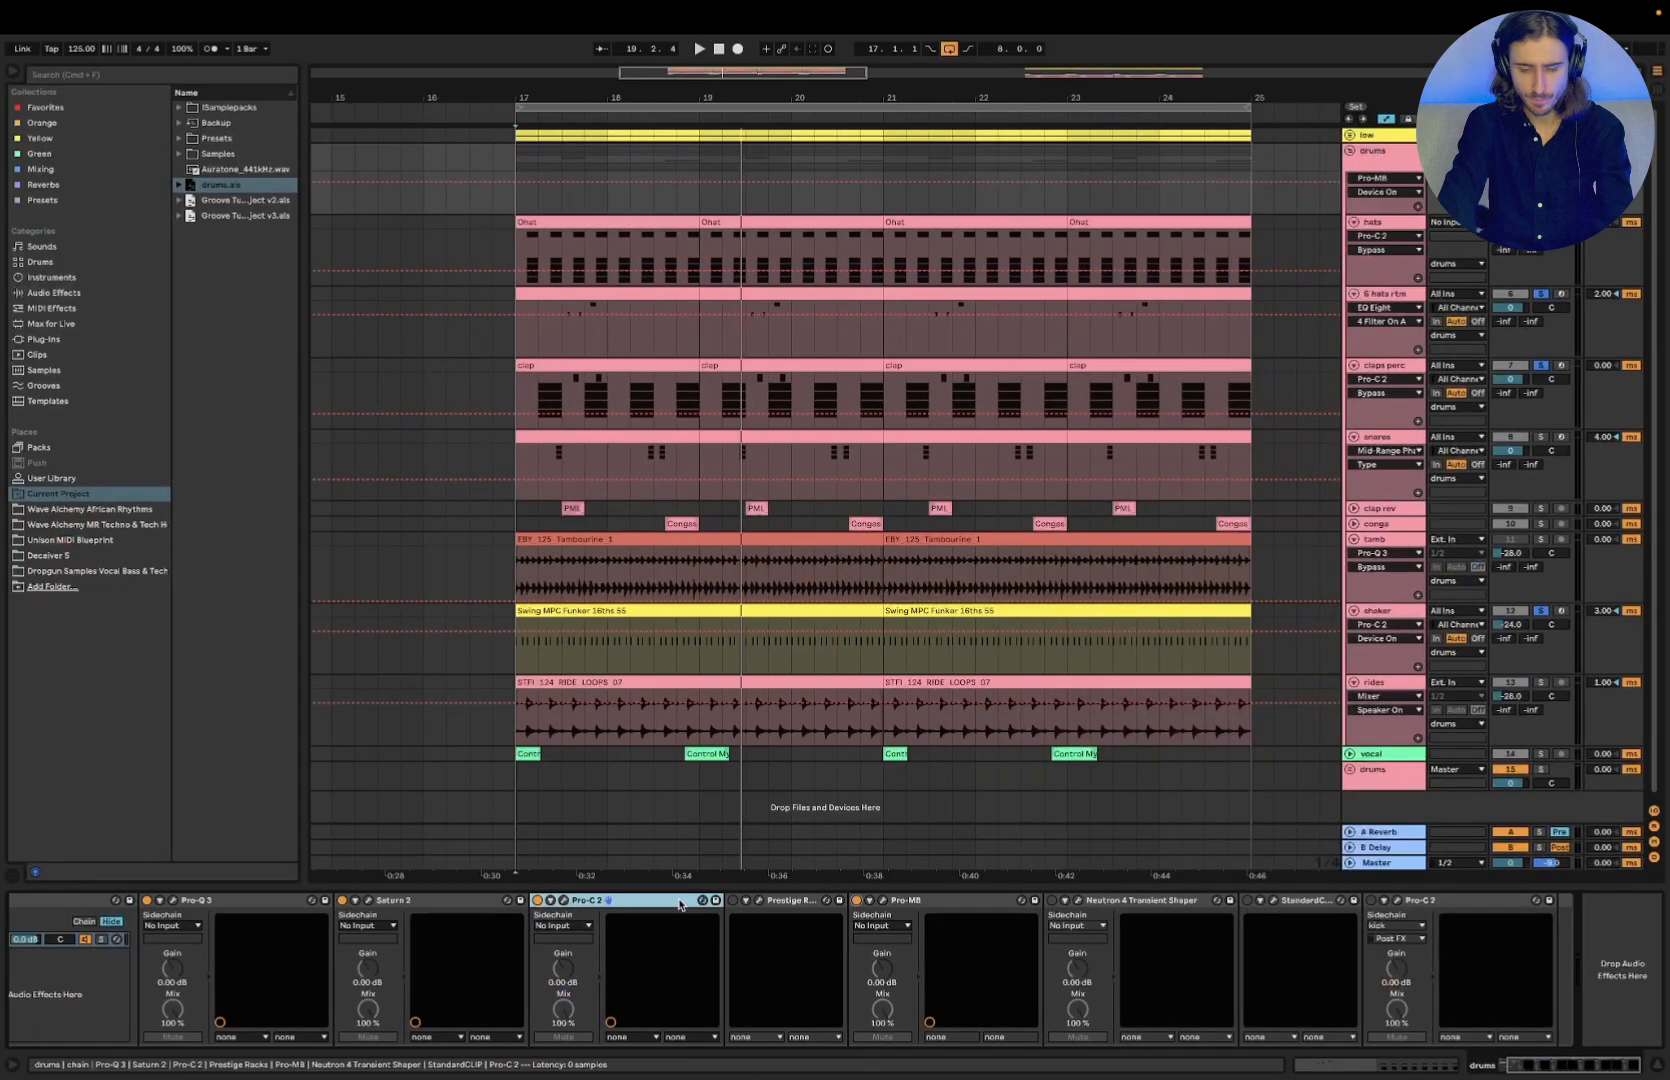
Open the drum group's Pro-MB, solo the green band spanning about 100 to 600 Hz, and play it back
click(882, 901)
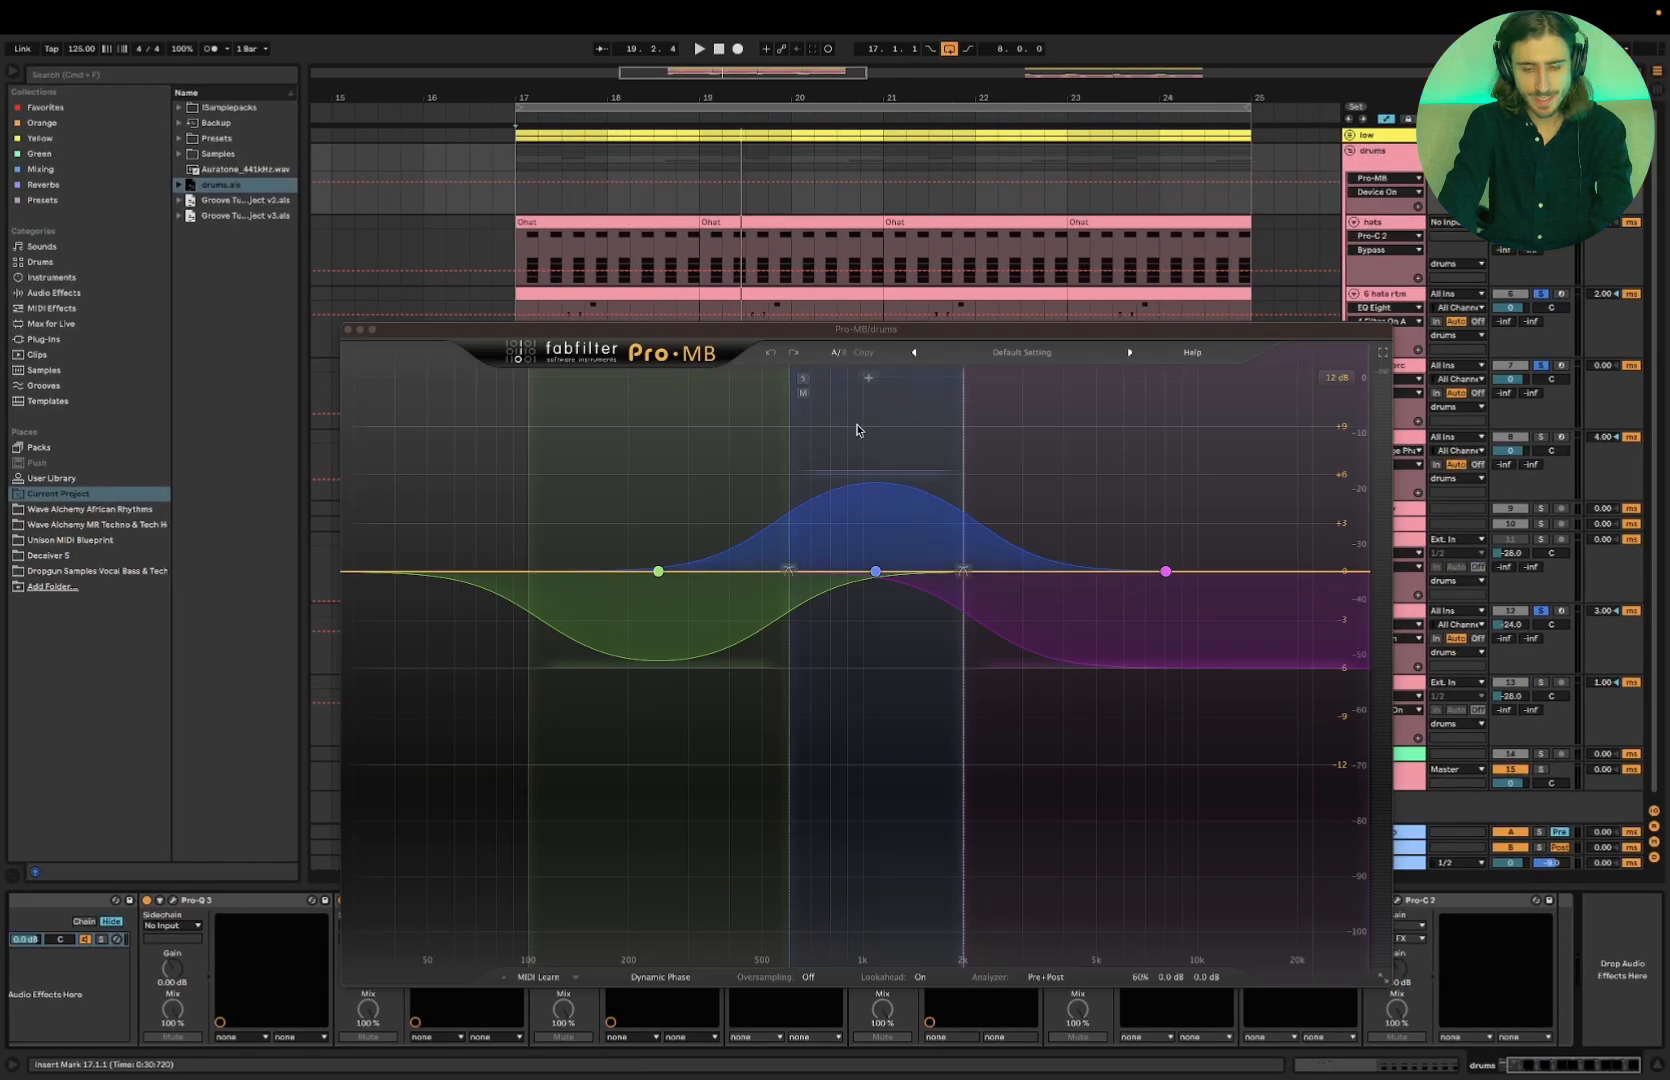
click(542, 379)
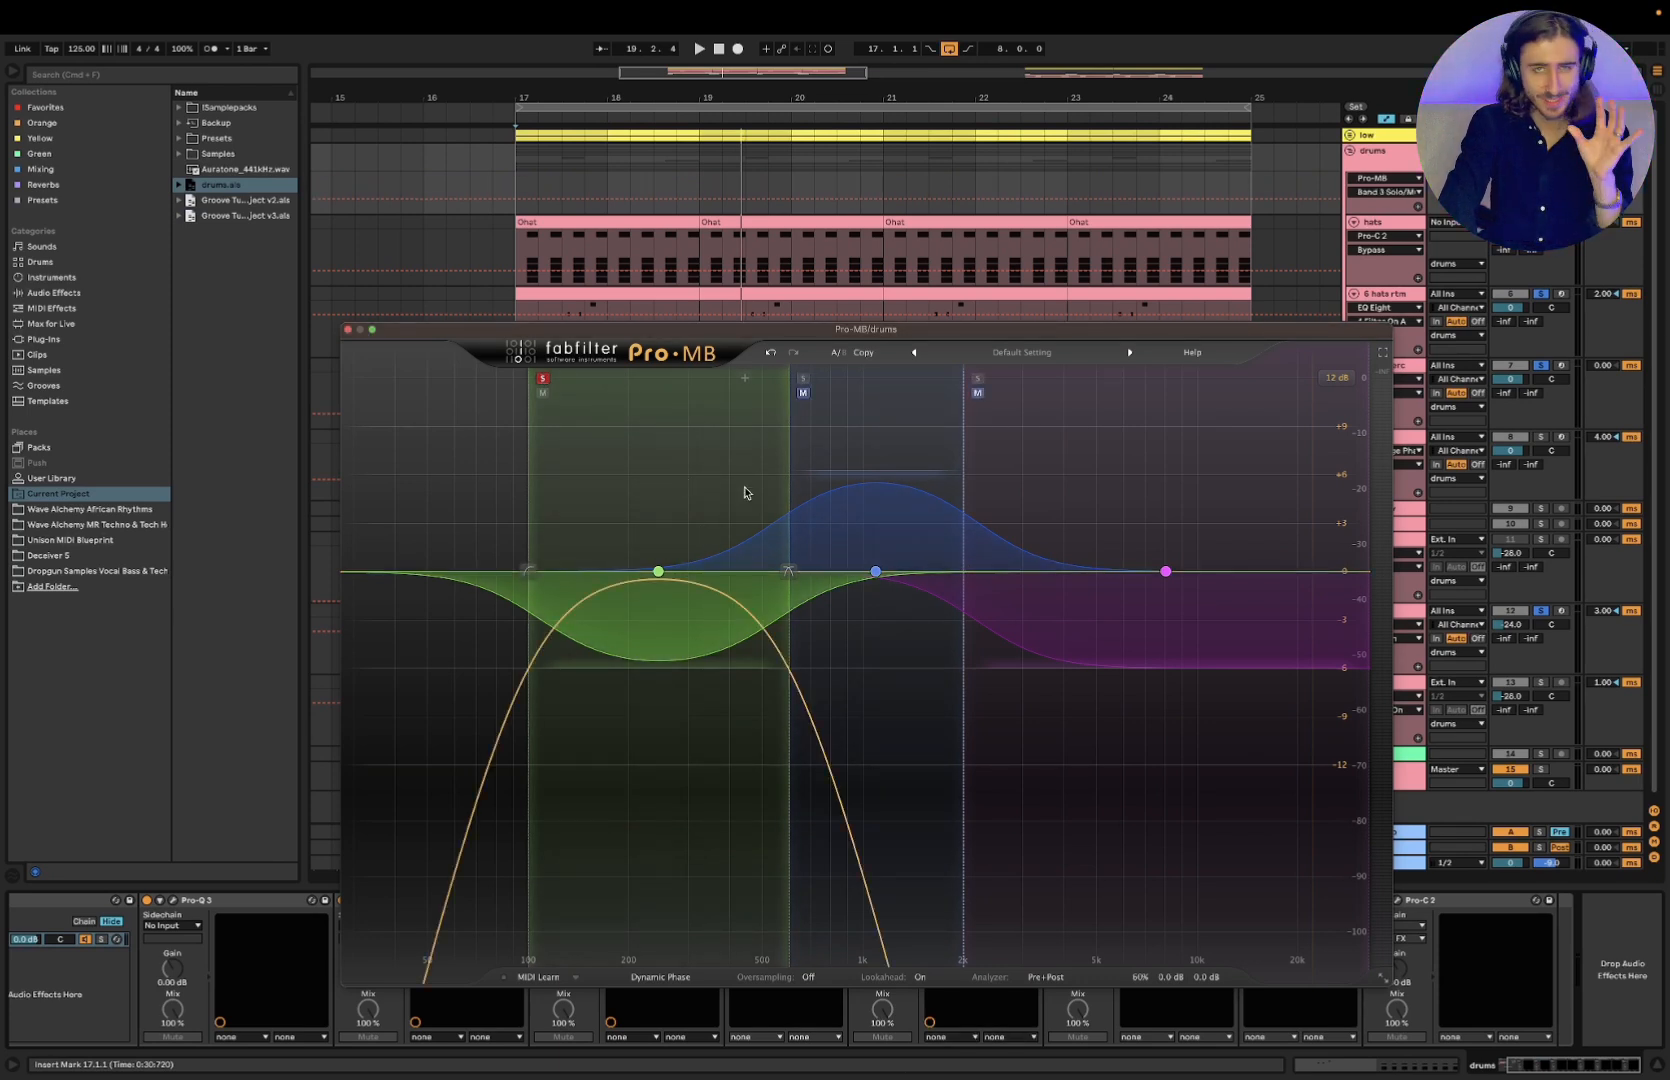
key(space)
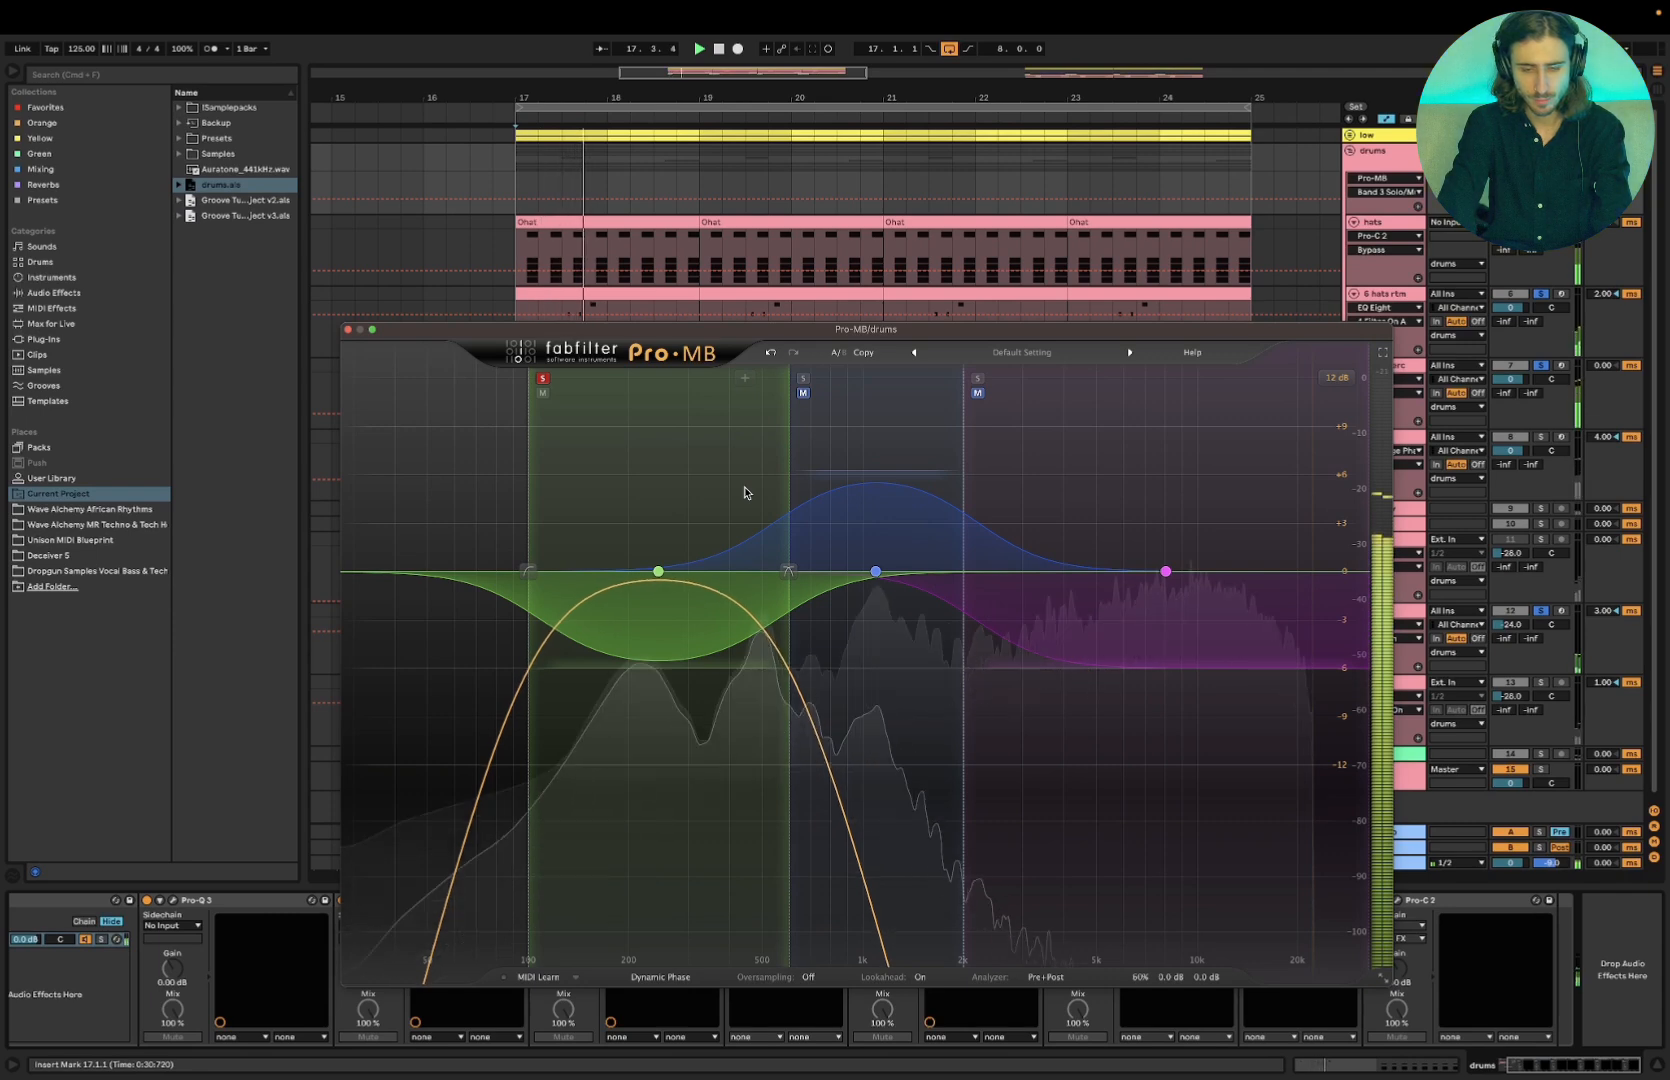
Adjust the soloed green band's threshold during playback and check its attack and release settings
click(658, 572)
drag(516, 857, 522, 871)
key(space)
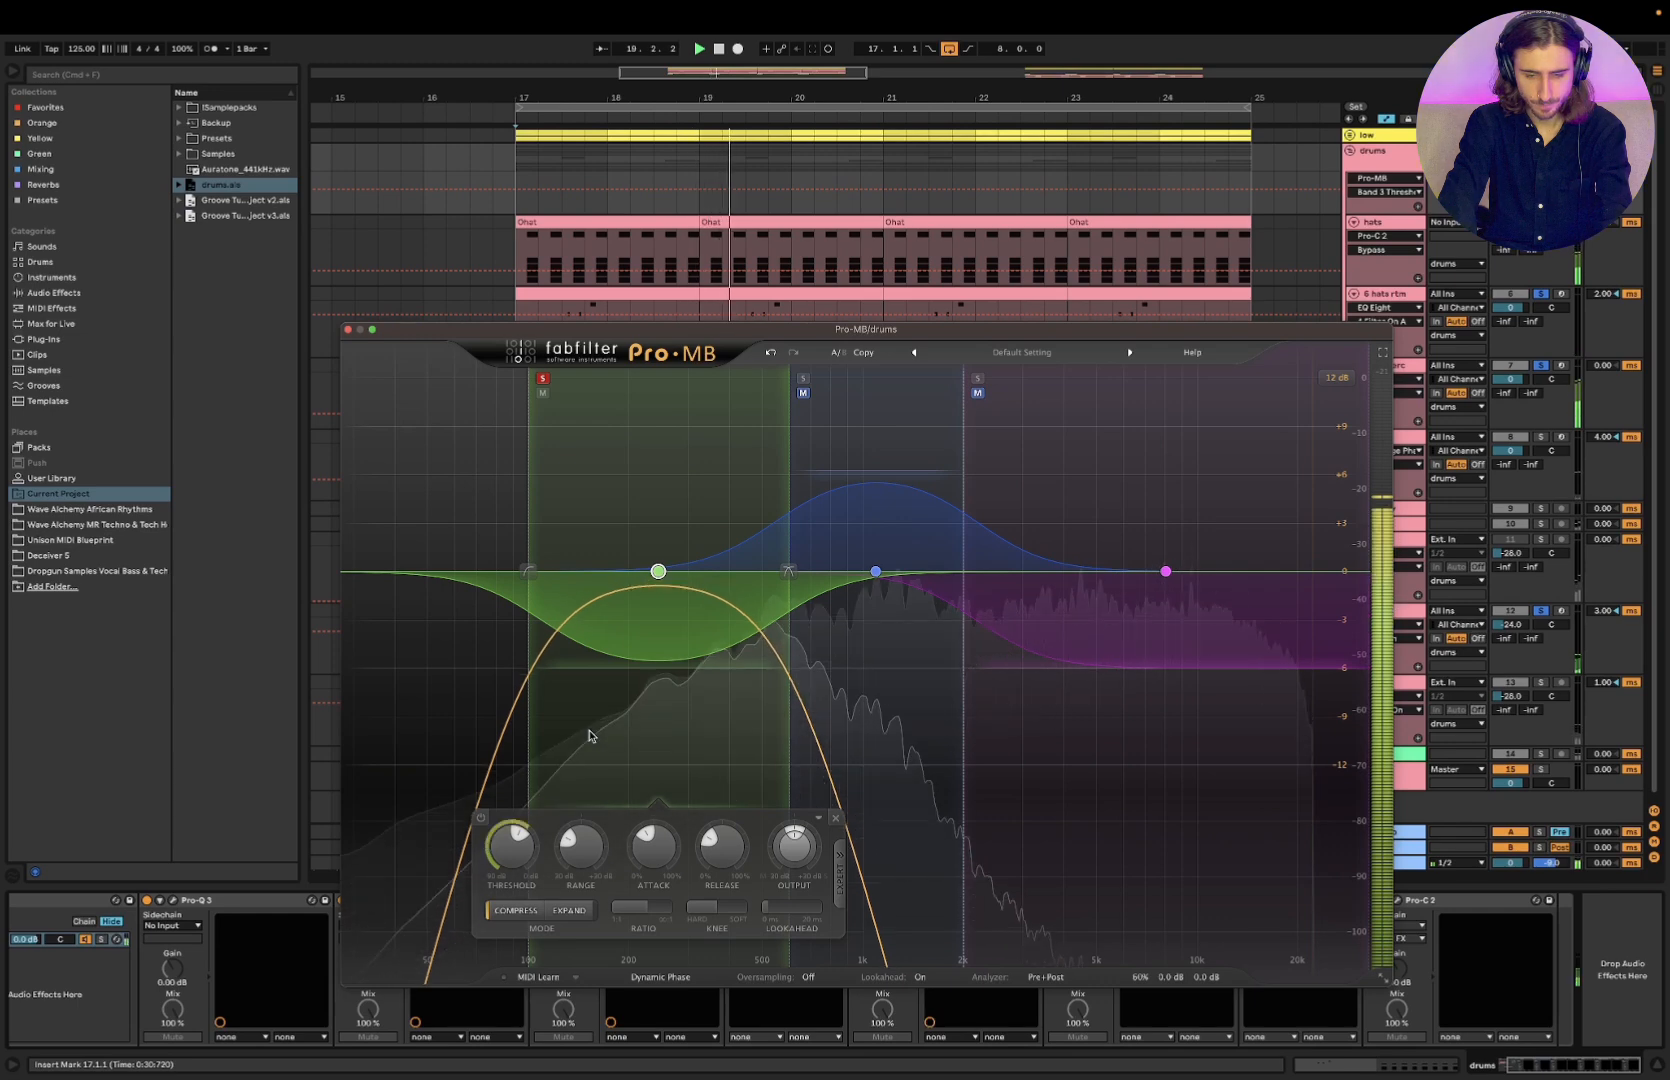
mouse_move(660, 866)
key(space)
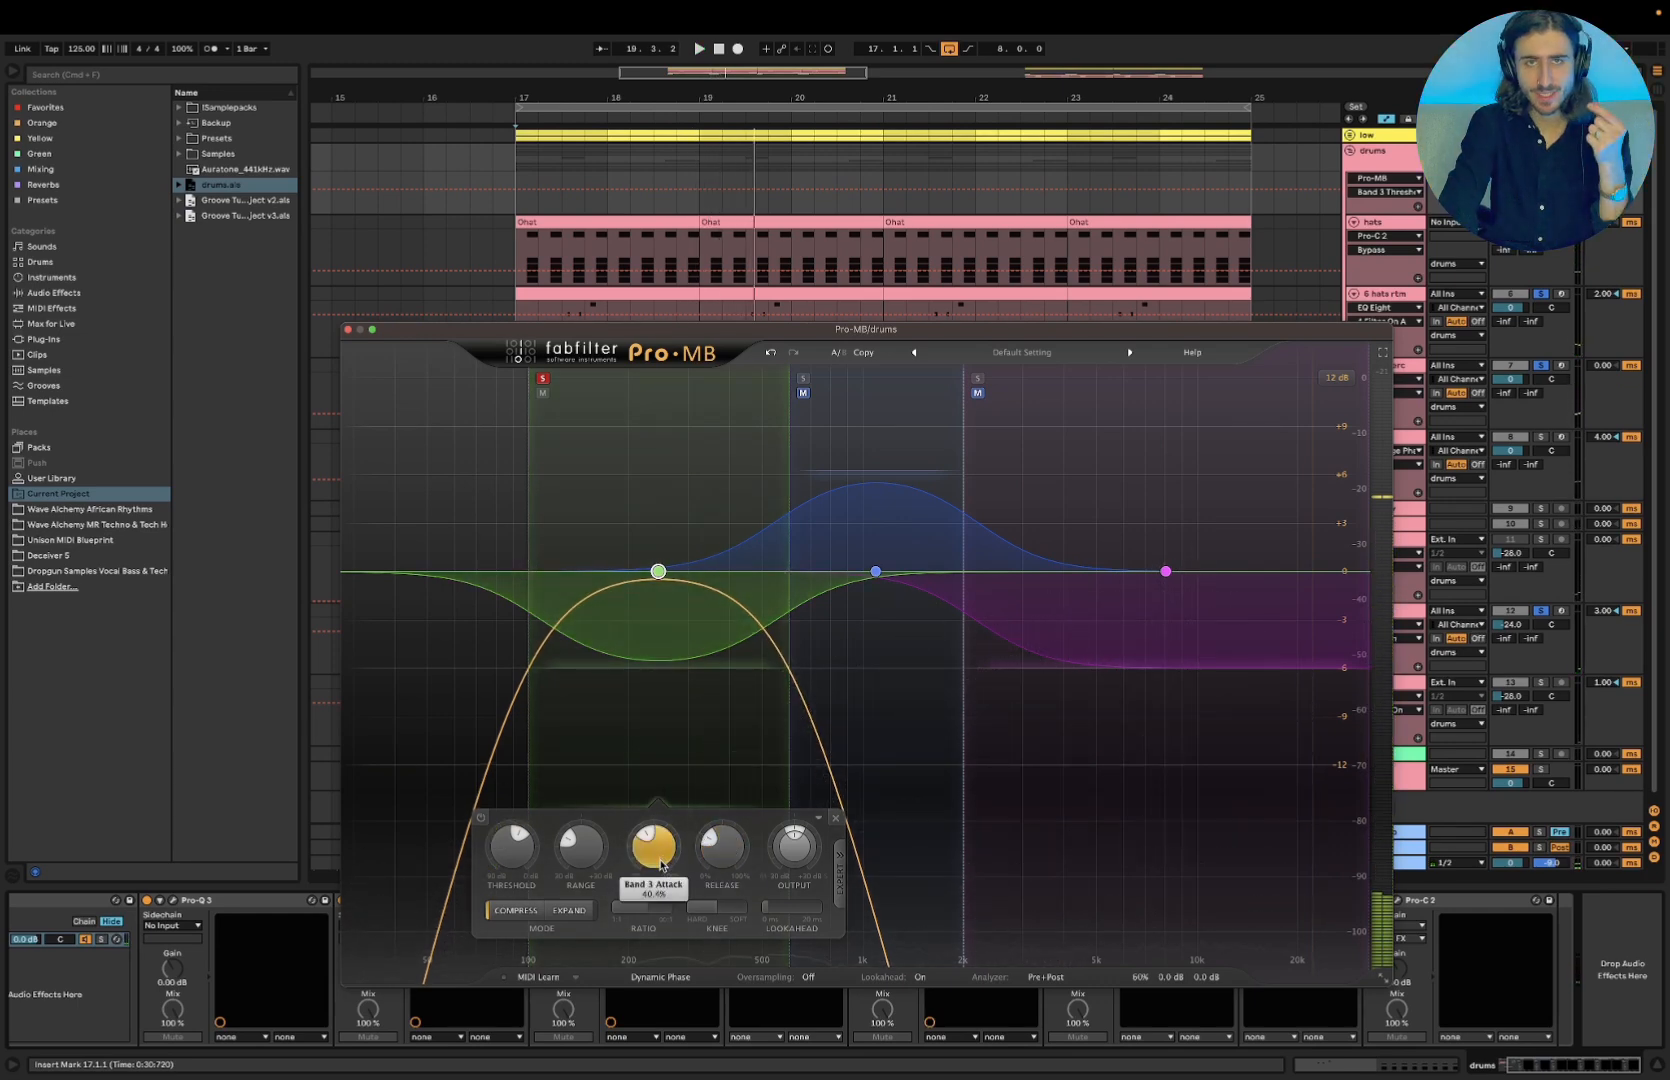
mouse_move(722, 858)
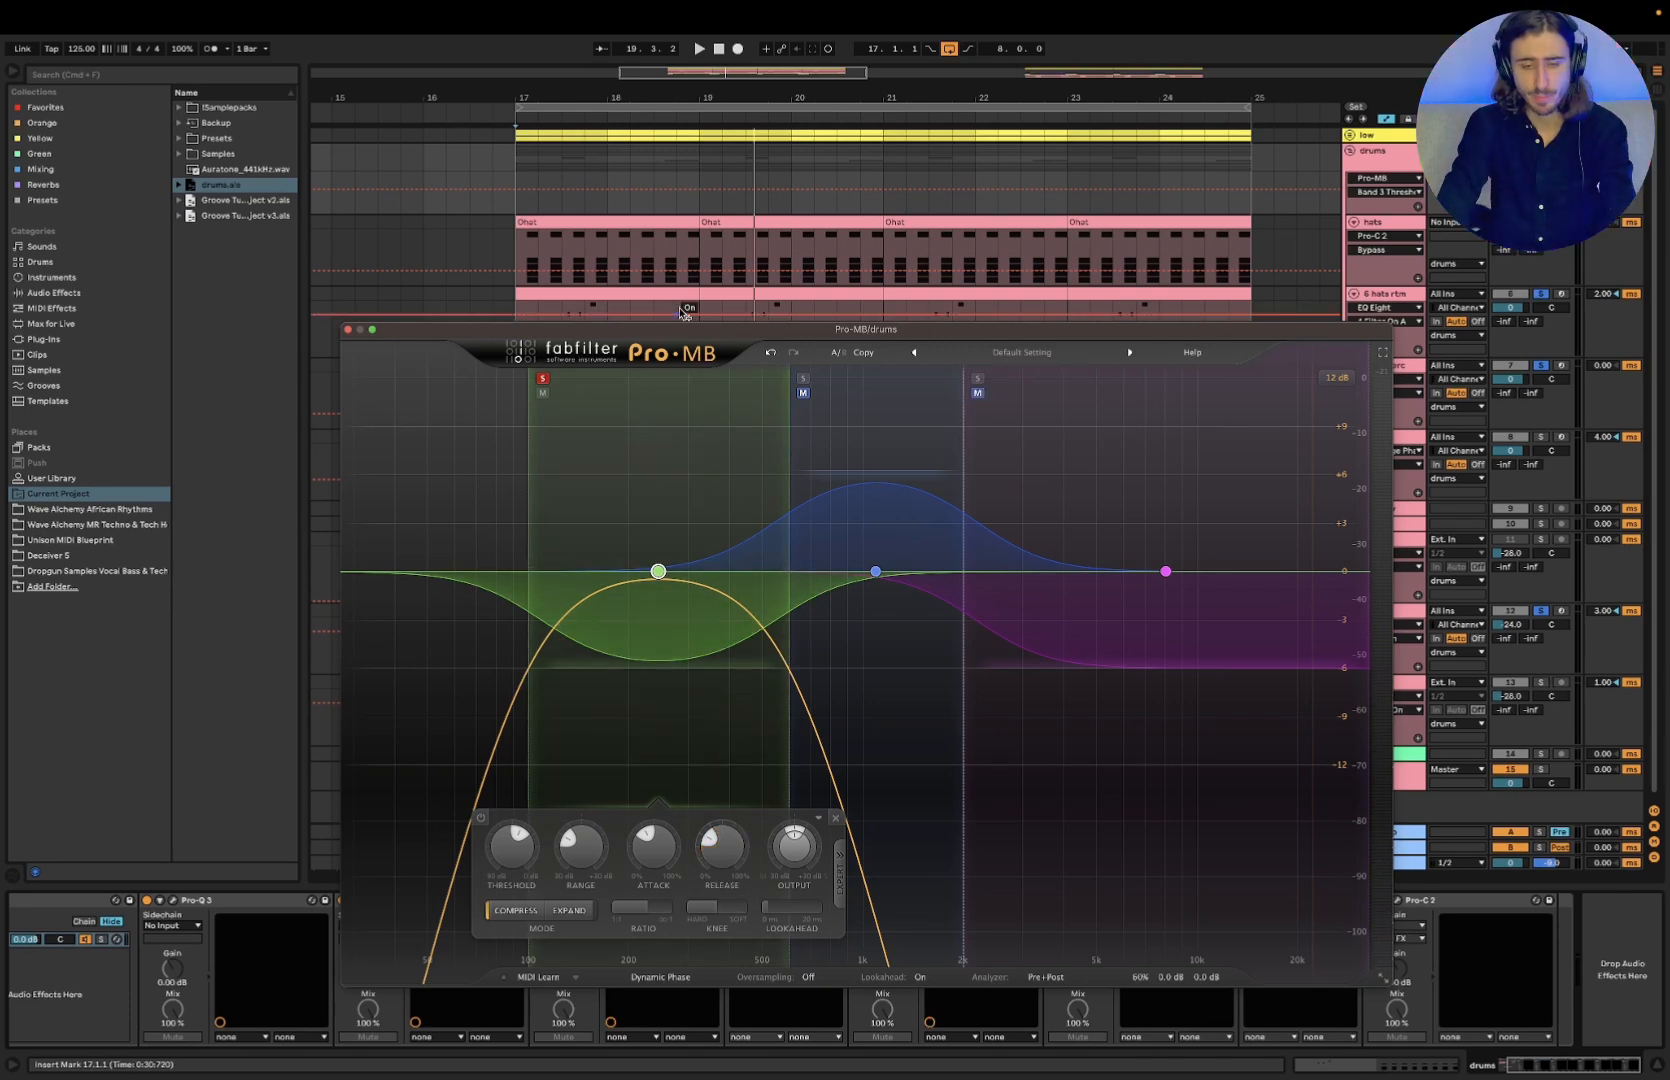
Unsolo the green band, disable the blue and purple bands in Pro-MB, and select the green band
click(543, 379)
click(872, 715)
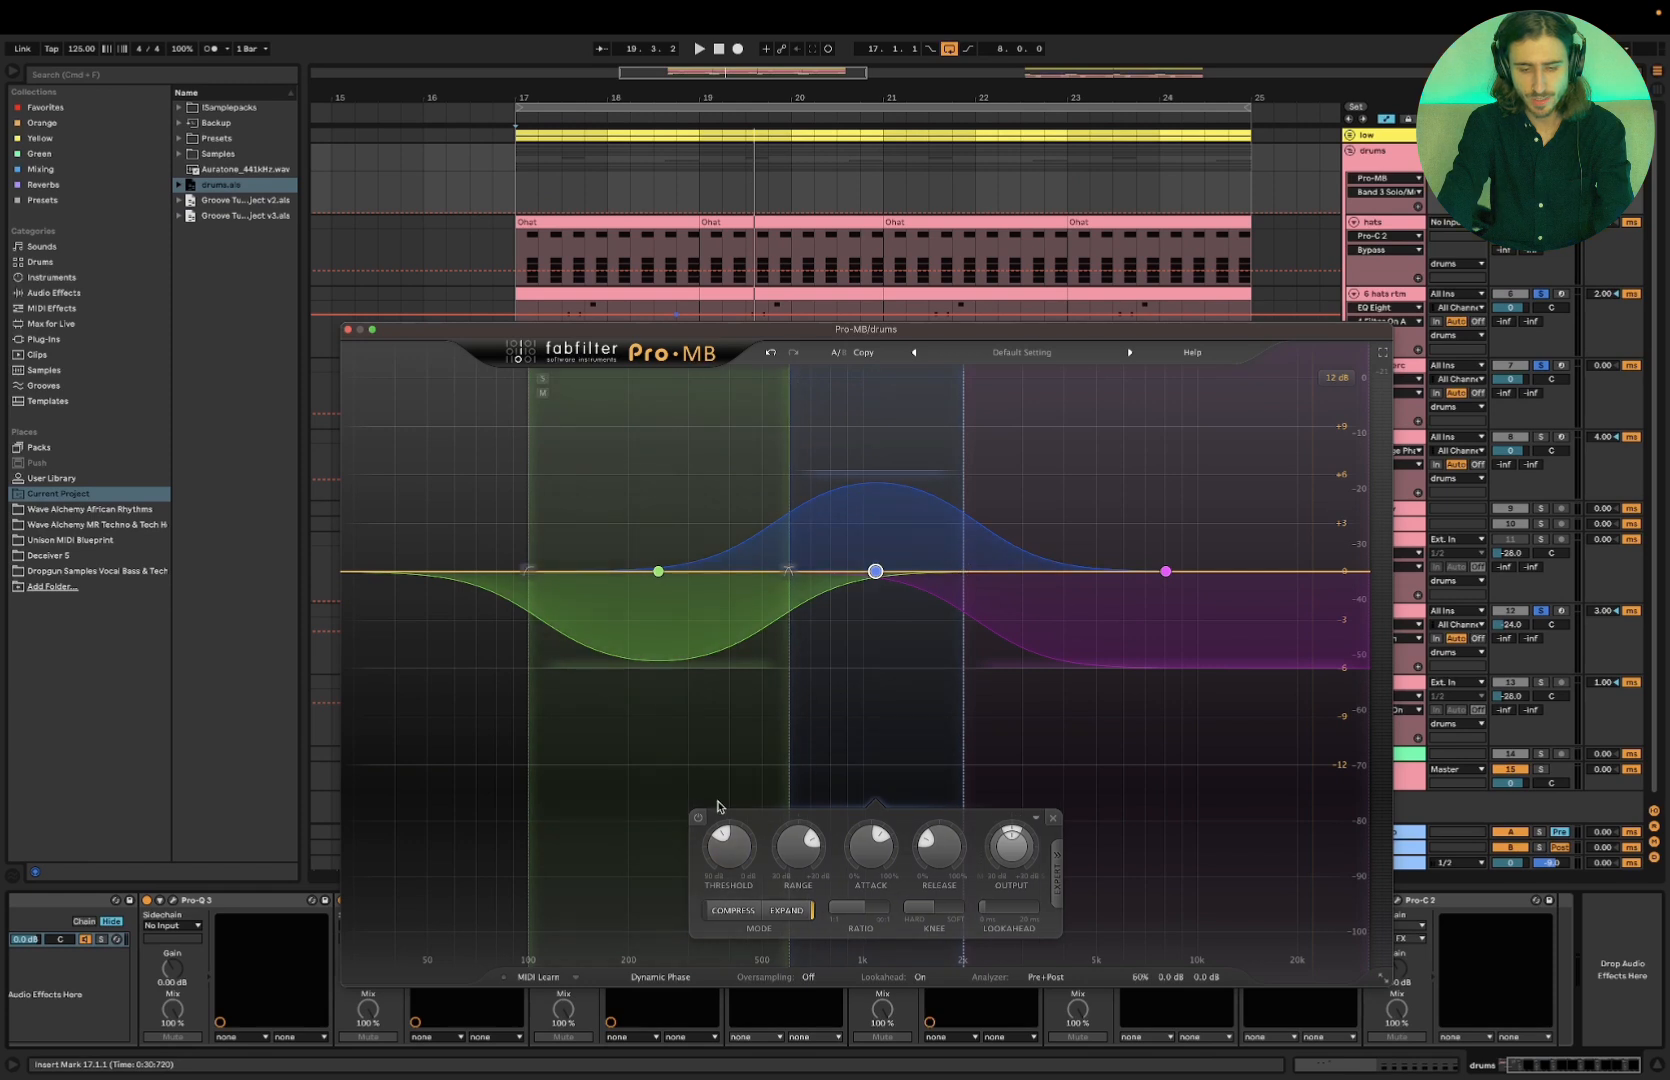
click(698, 818)
click(1098, 684)
click(990, 817)
click(682, 634)
Adjust the green band's threshold in Pro-MB by ear against the full drum group, and stop playback
key(space)
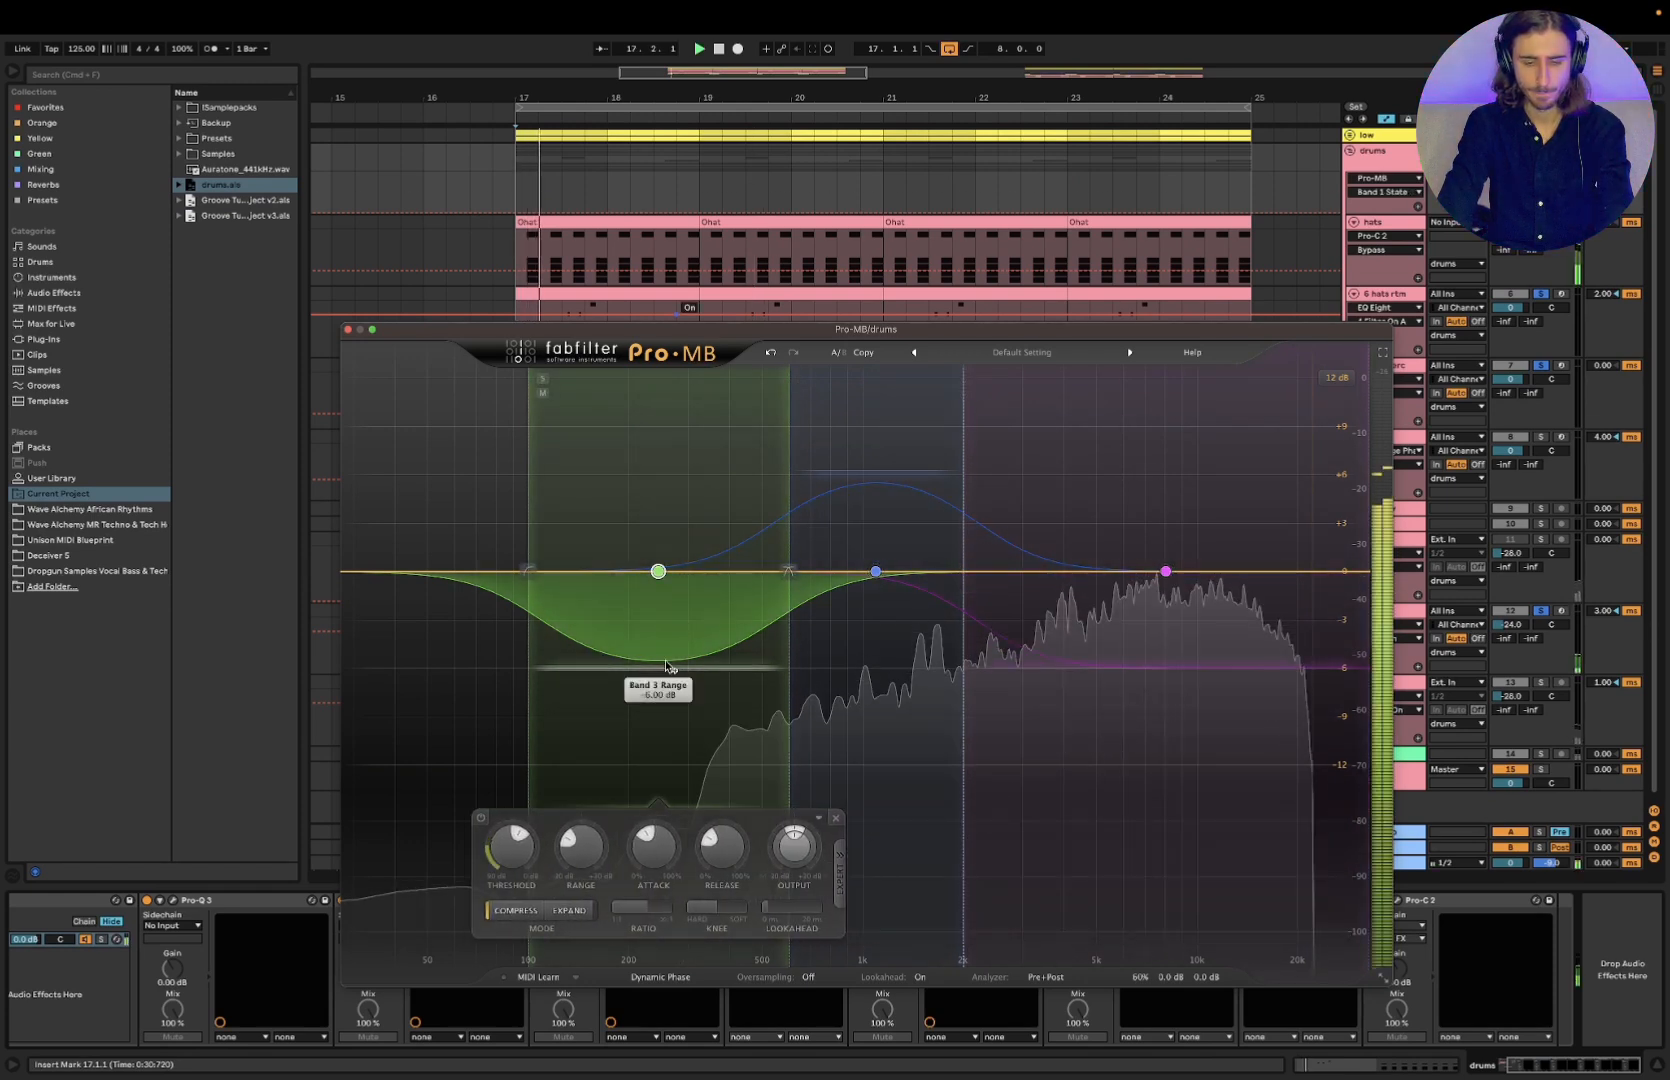
drag(510, 870, 518, 904)
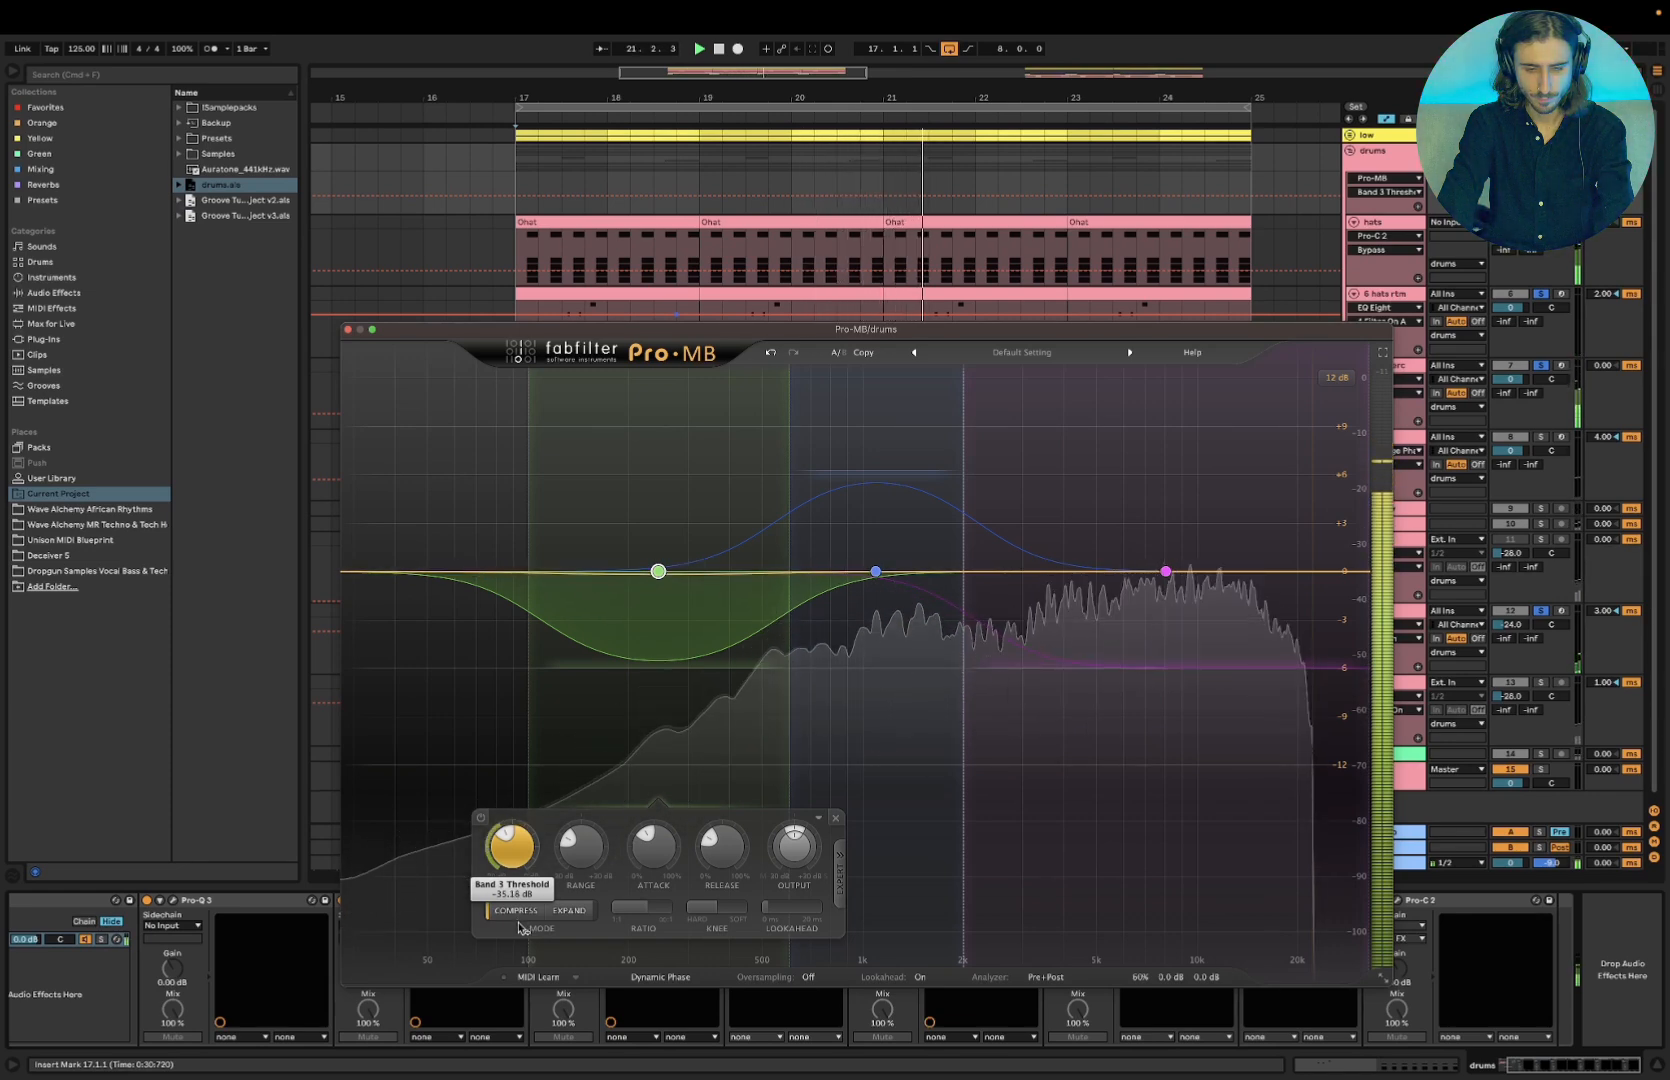
drag(507, 697, 521, 812)
key(space)
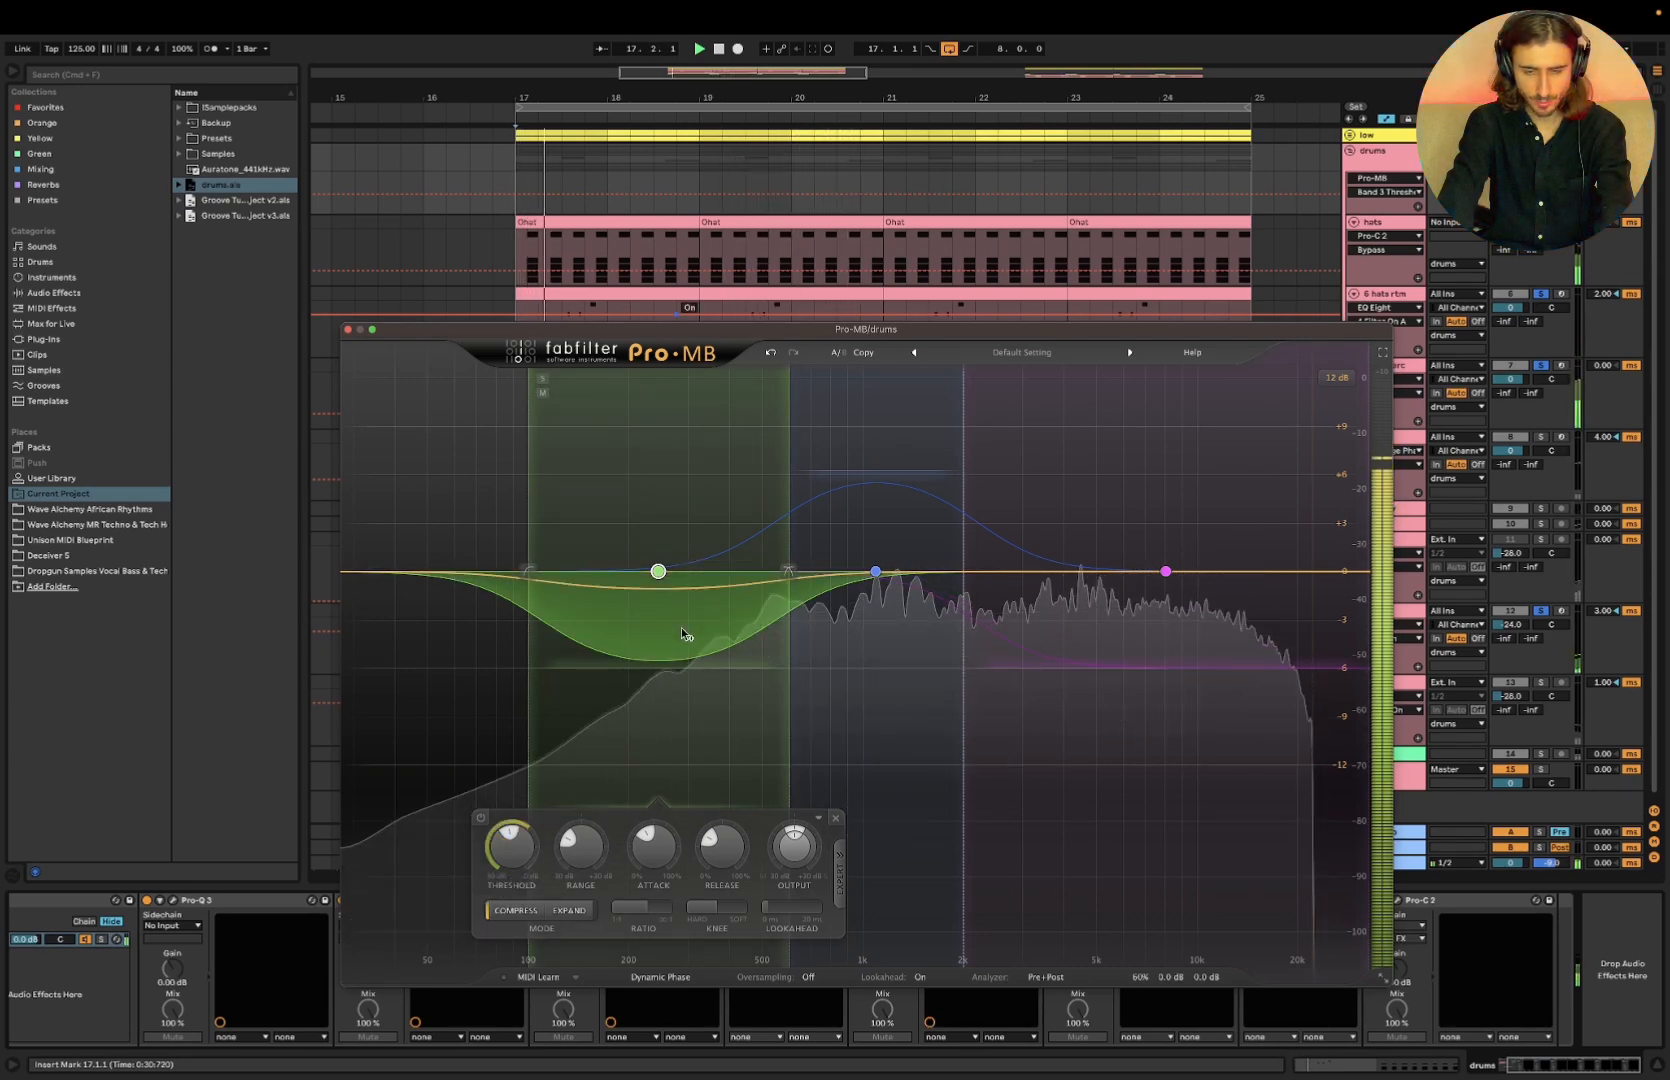
key(space)
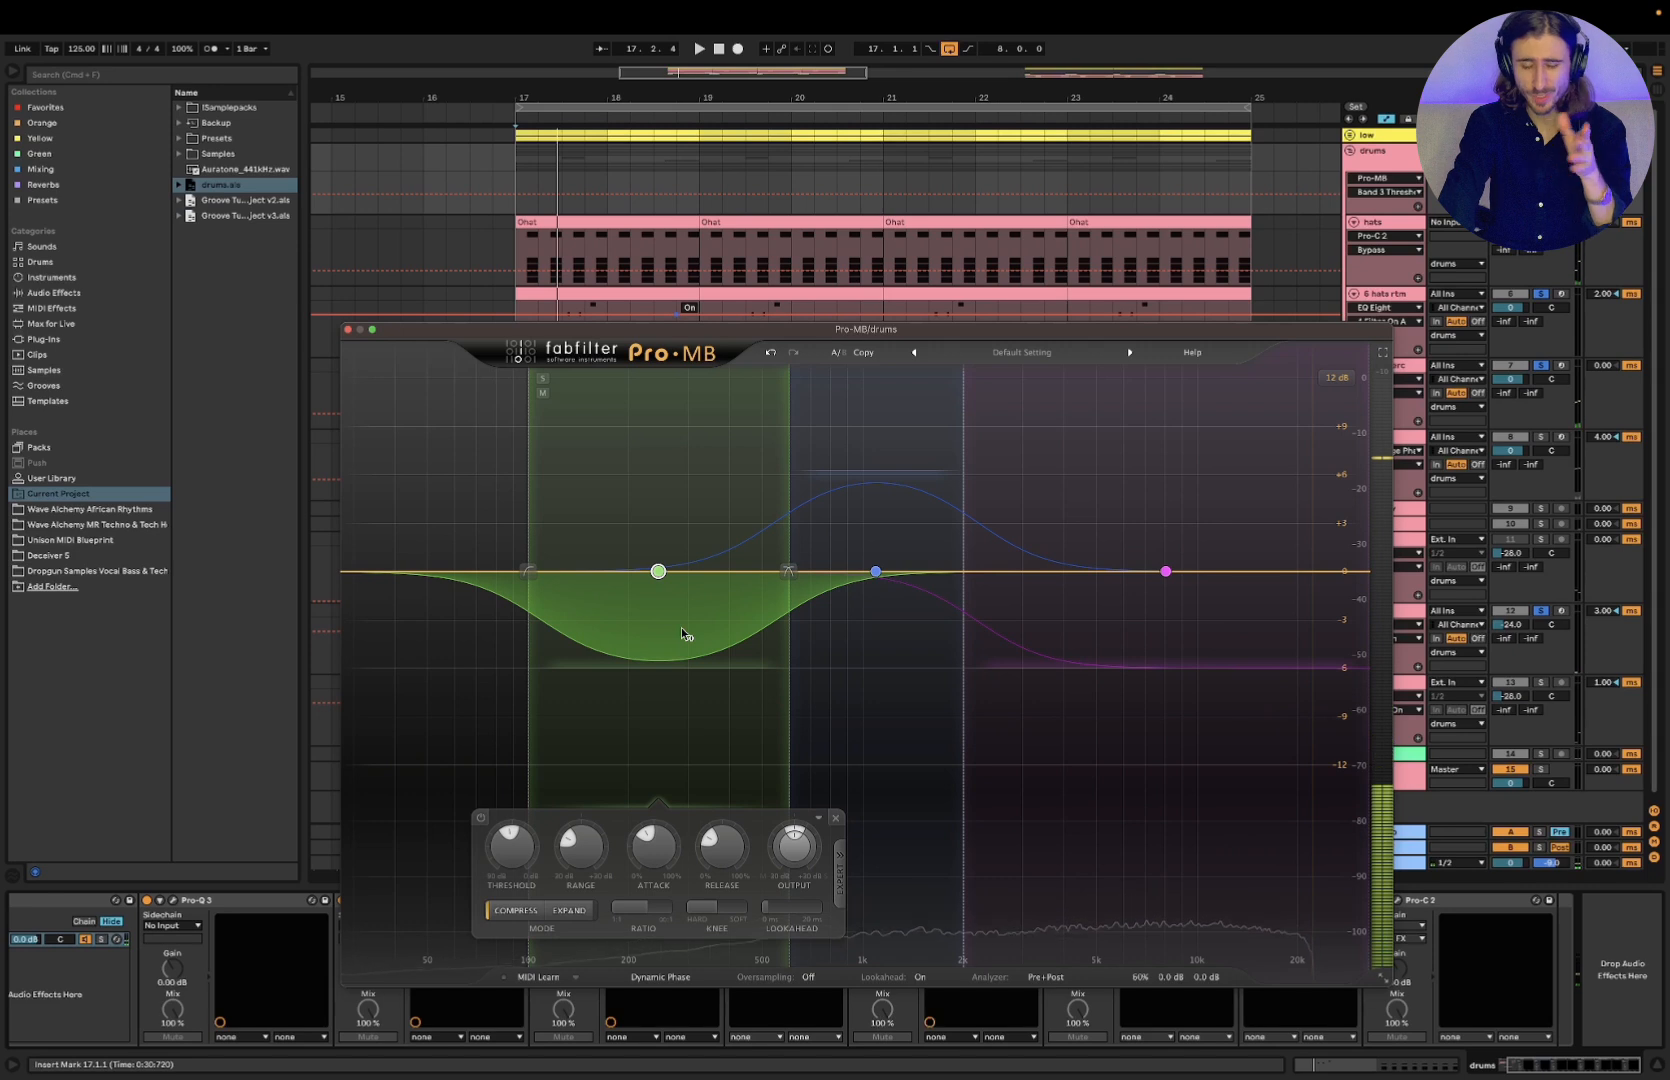
Enable the blue band spanning about 600 Hz to 2 kHz in Pro-MB, solo it, and play it back
click(821, 546)
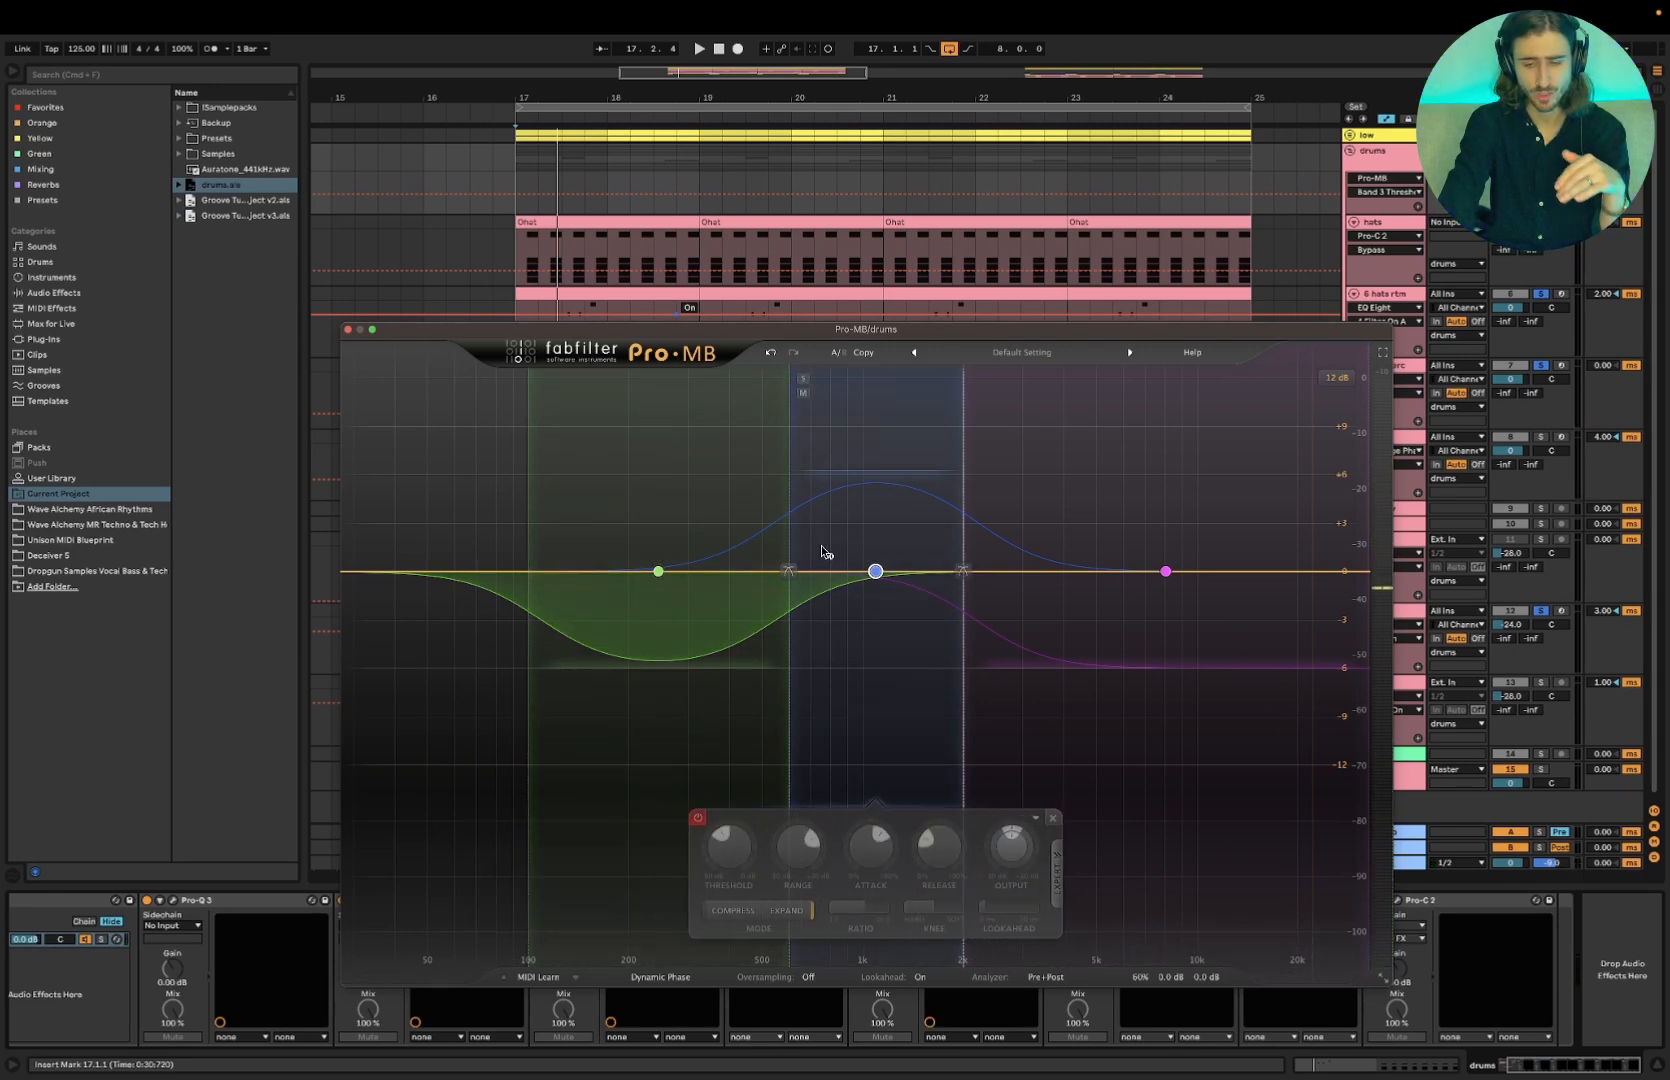
click(698, 818)
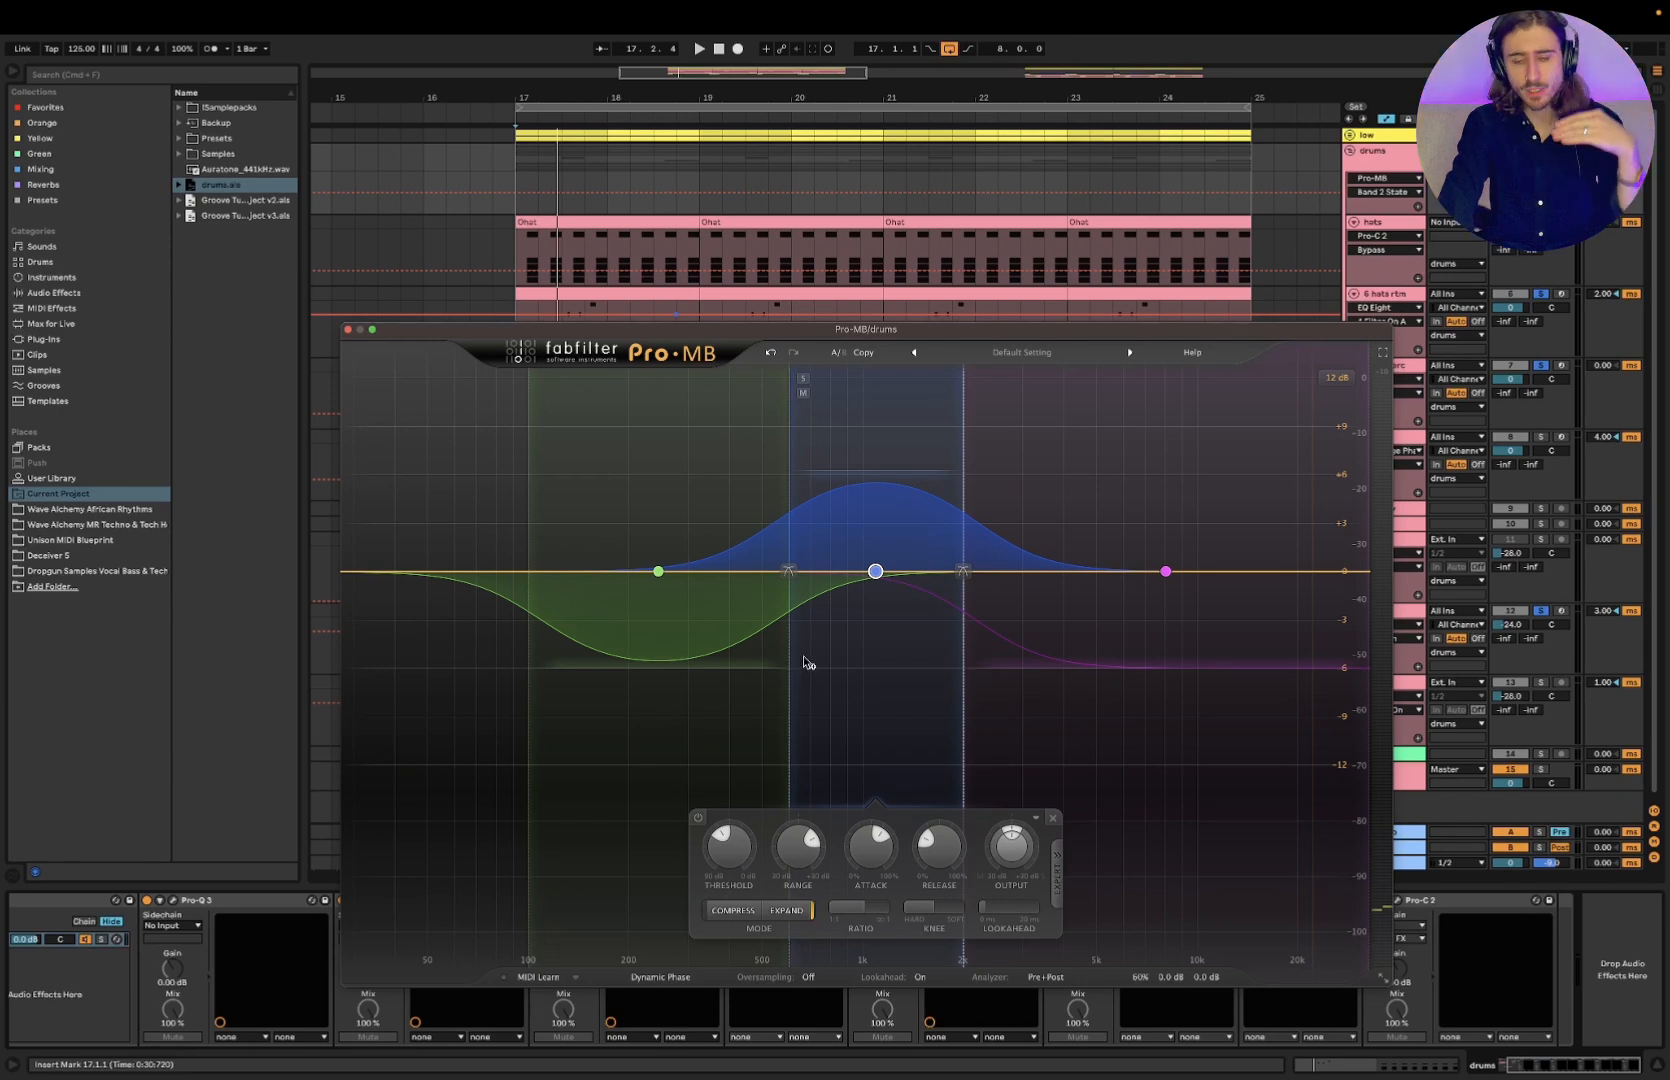
click(802, 378)
key(space)
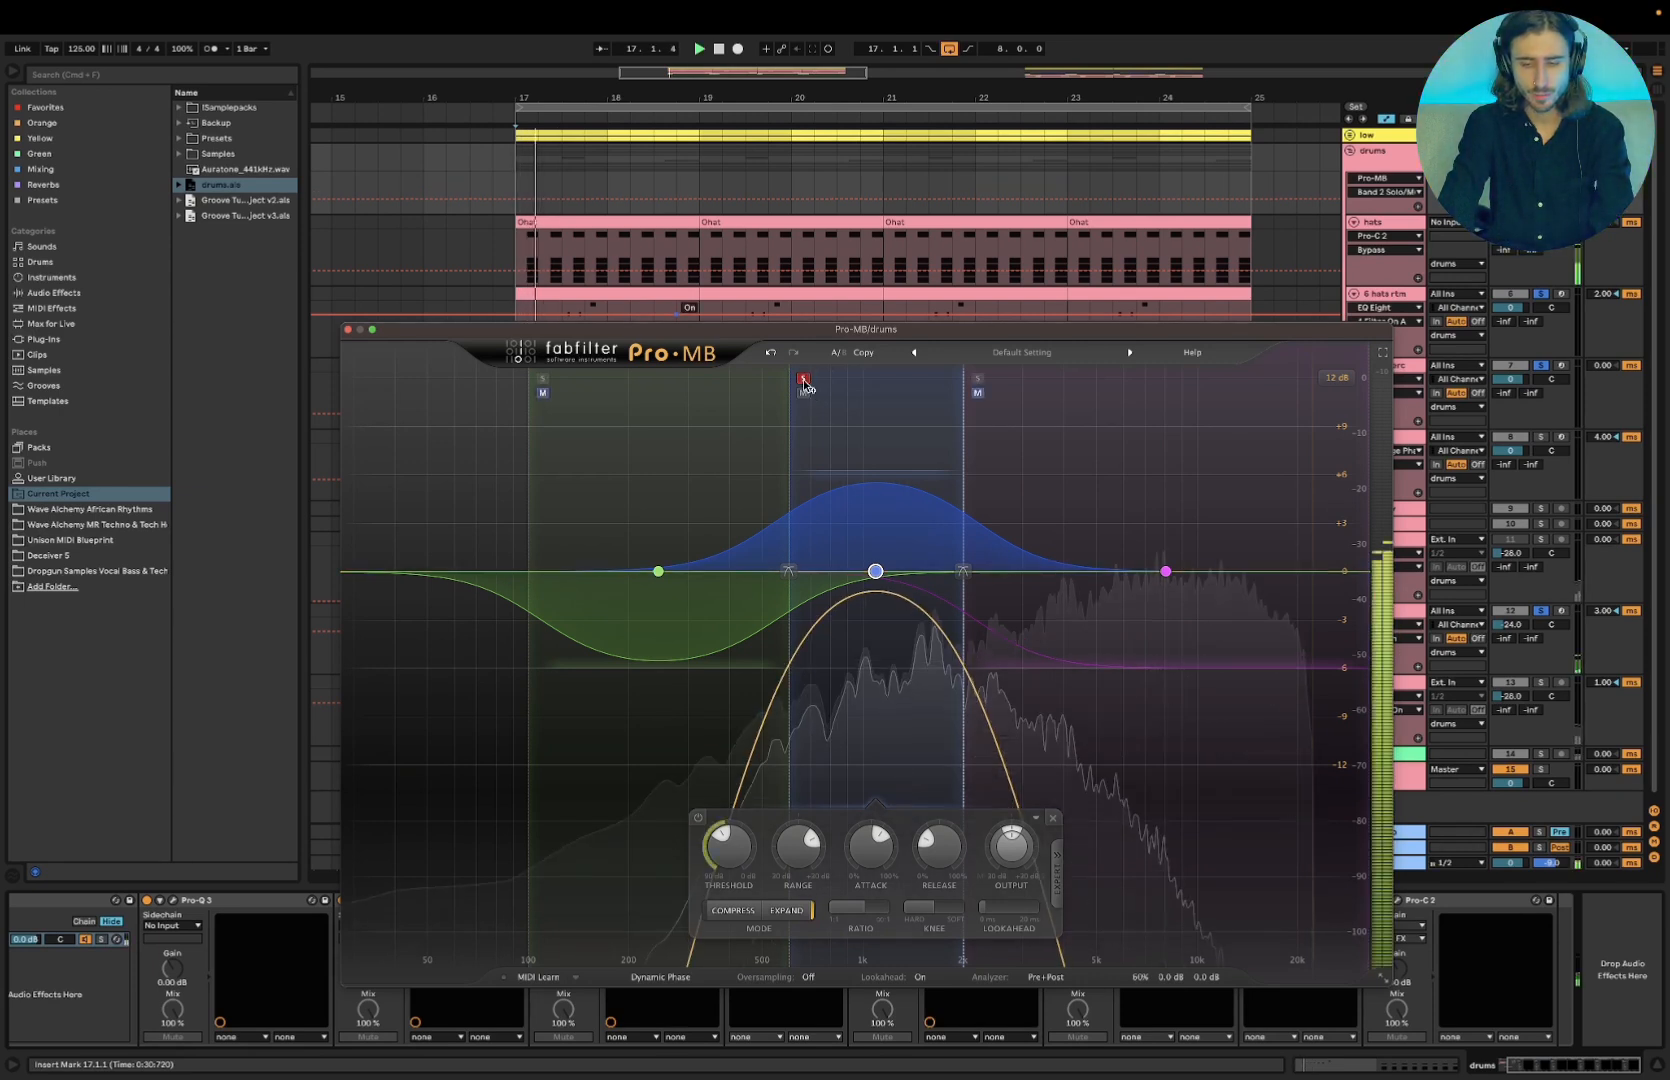
key(space)
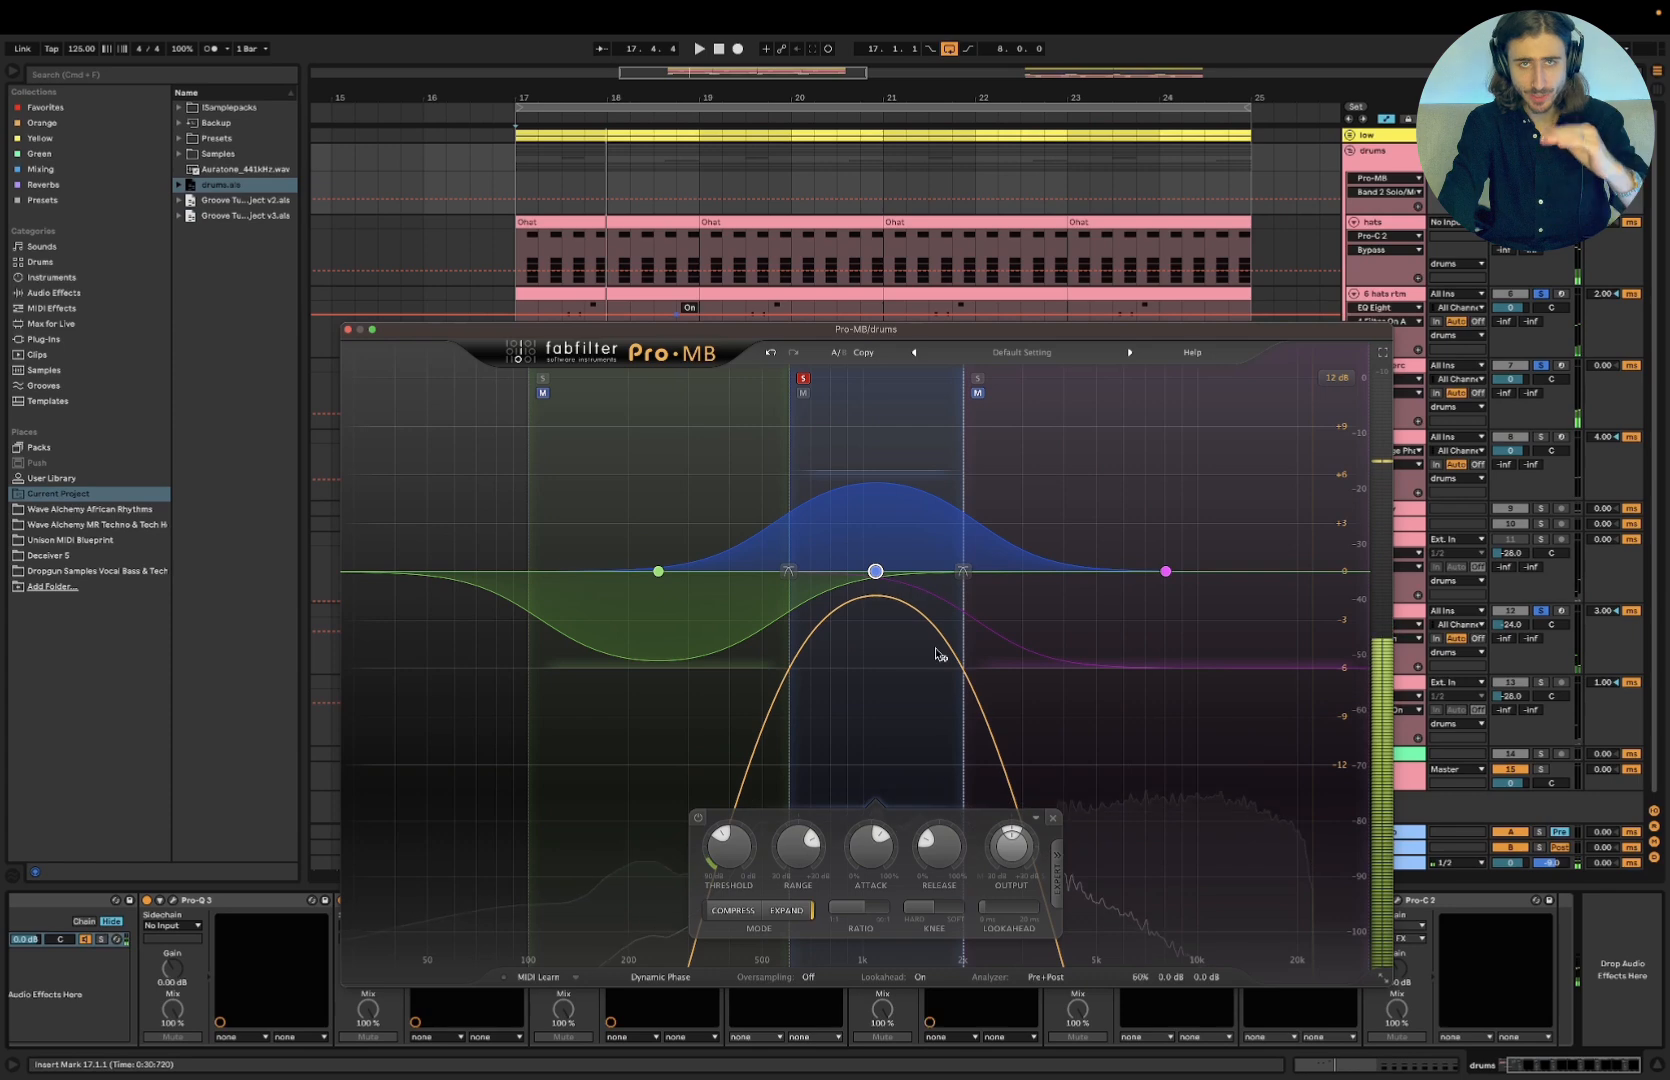
key(space)
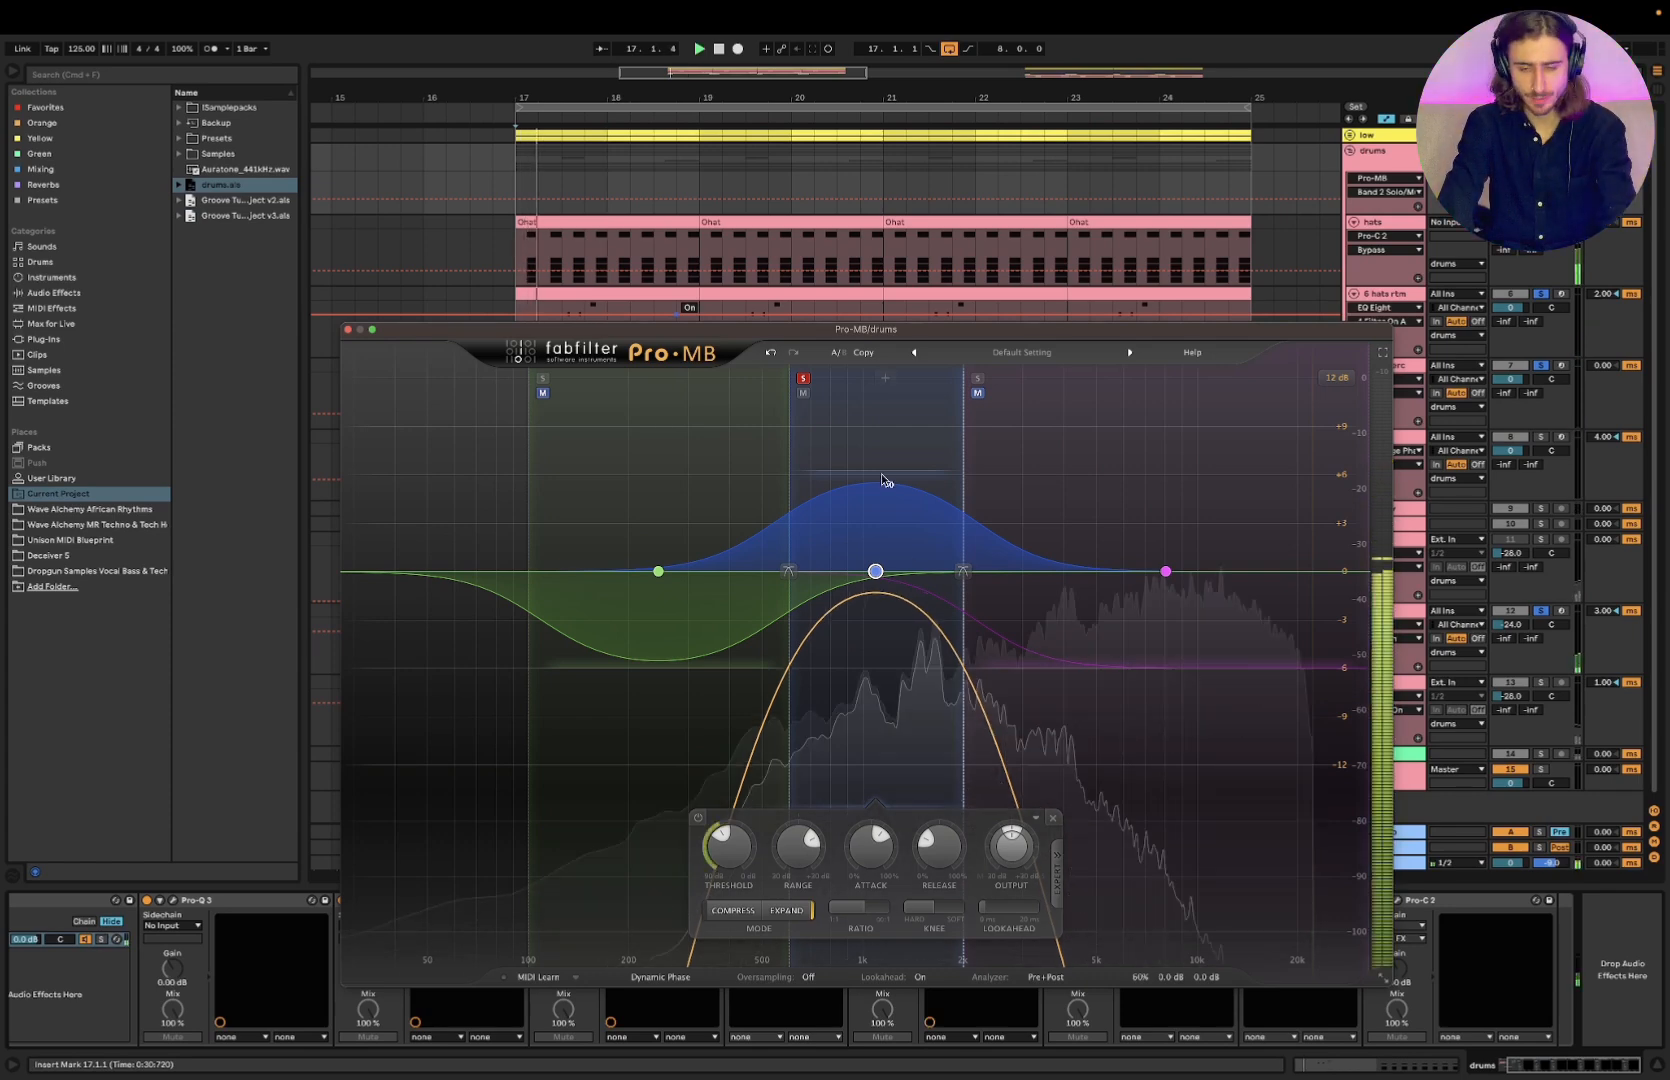
Unsolo the blue band and listen to its expansion within the full drum group
click(802, 378)
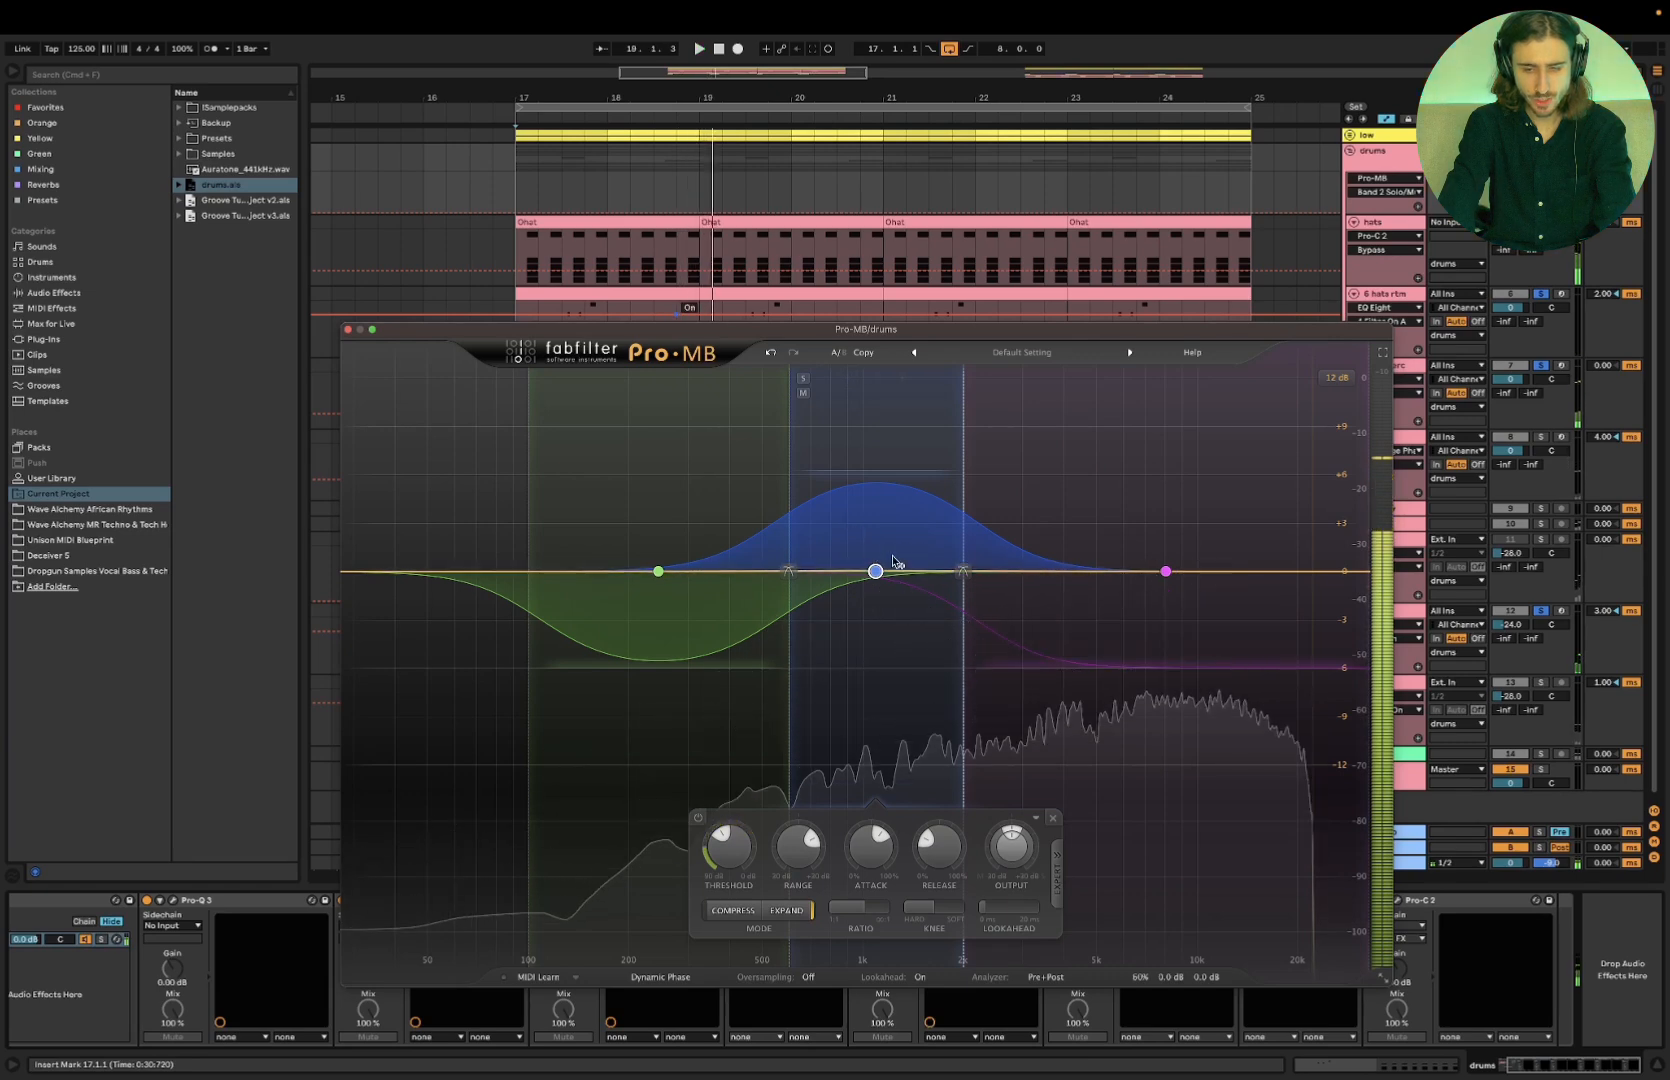
key(space)
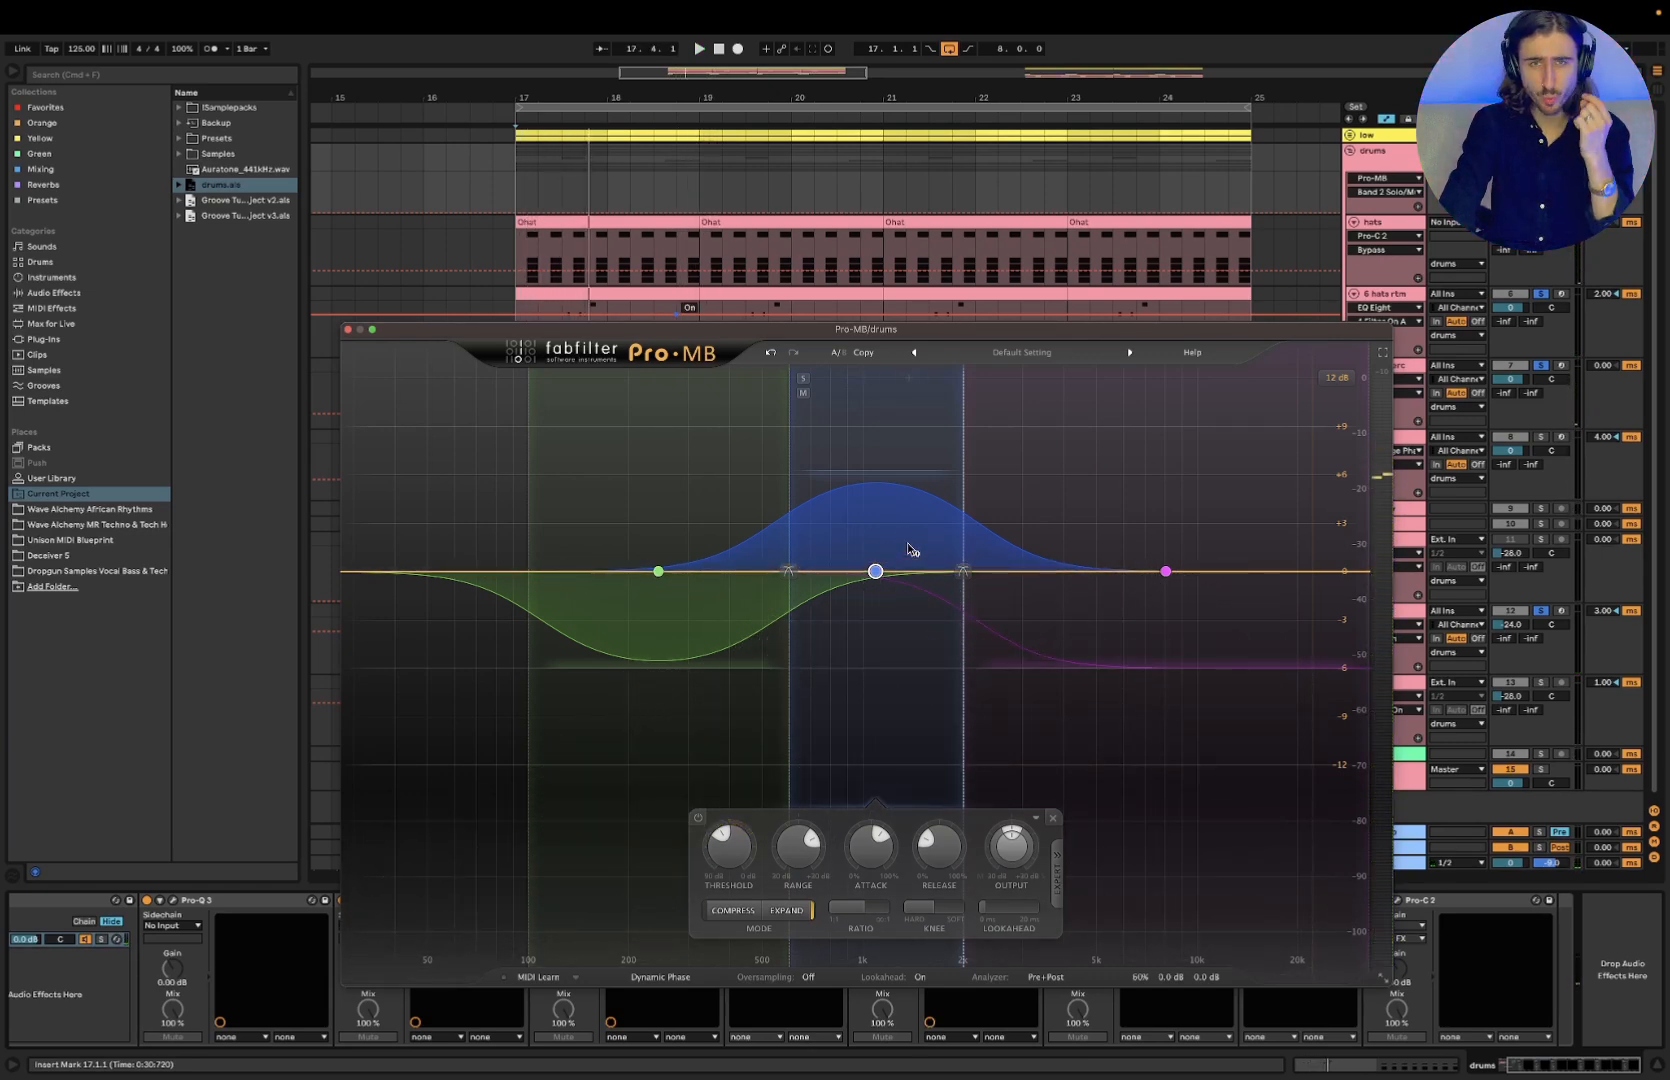
key(space)
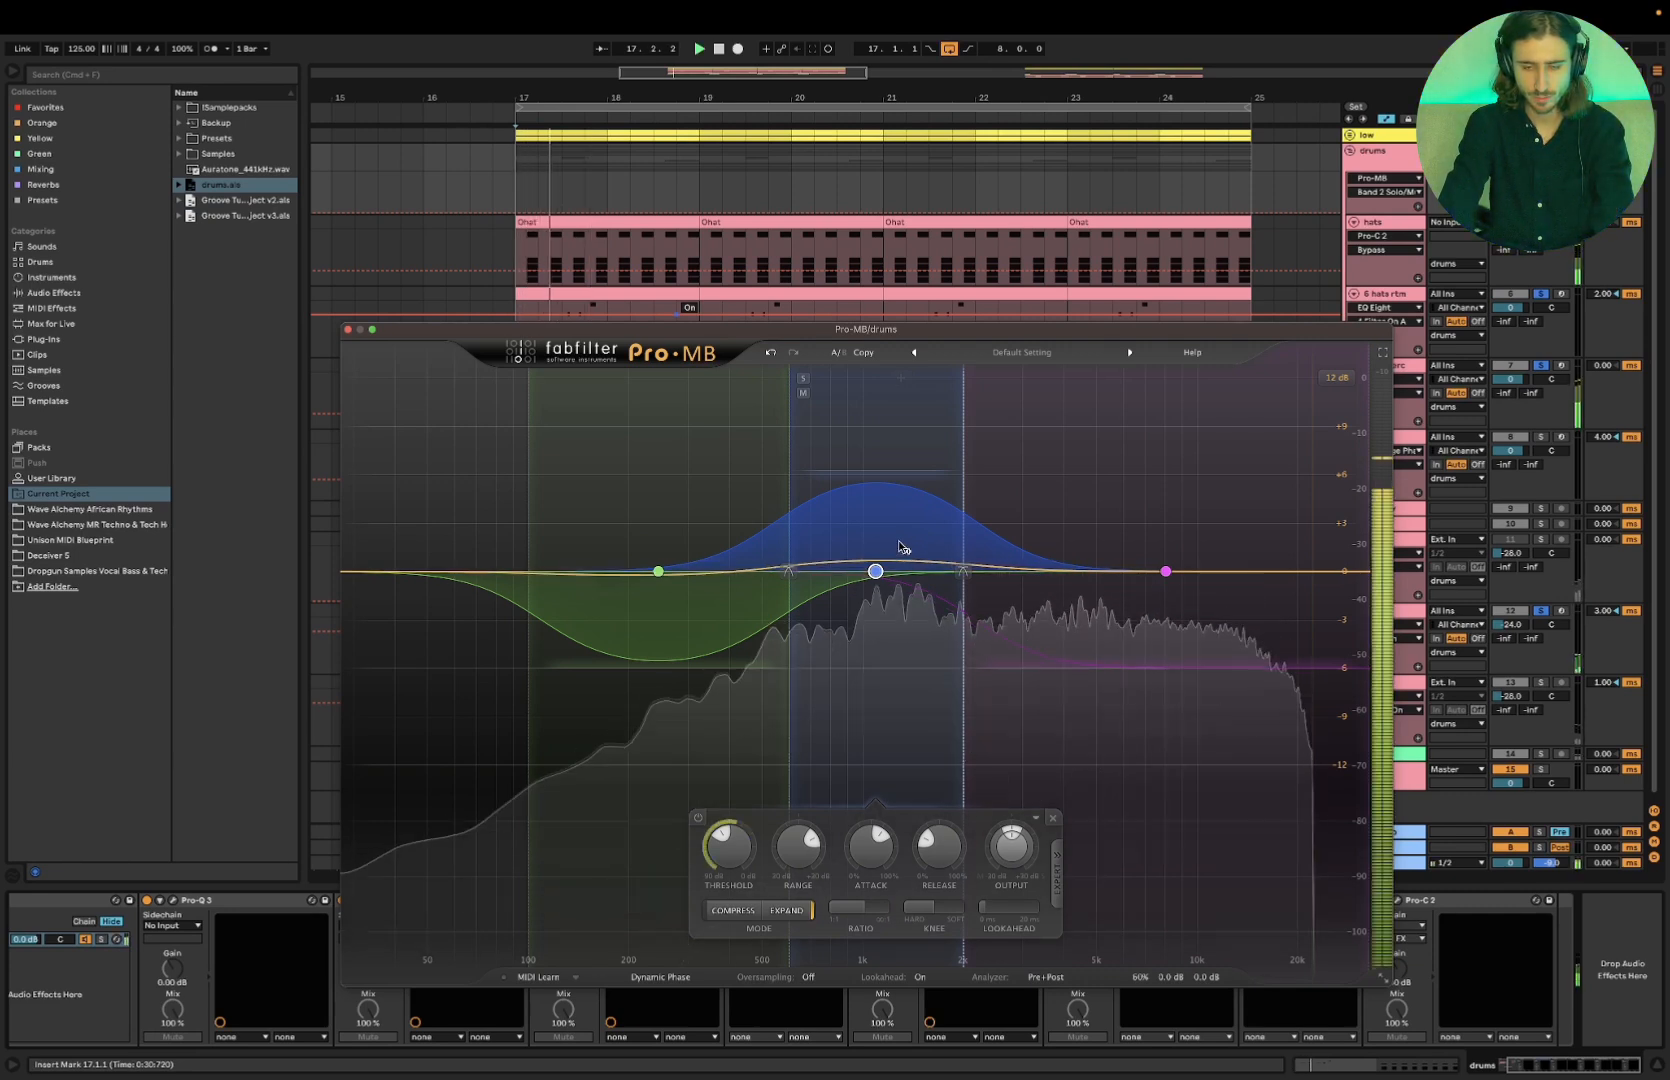
key(space)
Enable the purple high band in Pro-MB and adjust its threshold to about -30 dB by ear during playback
click(1166, 571)
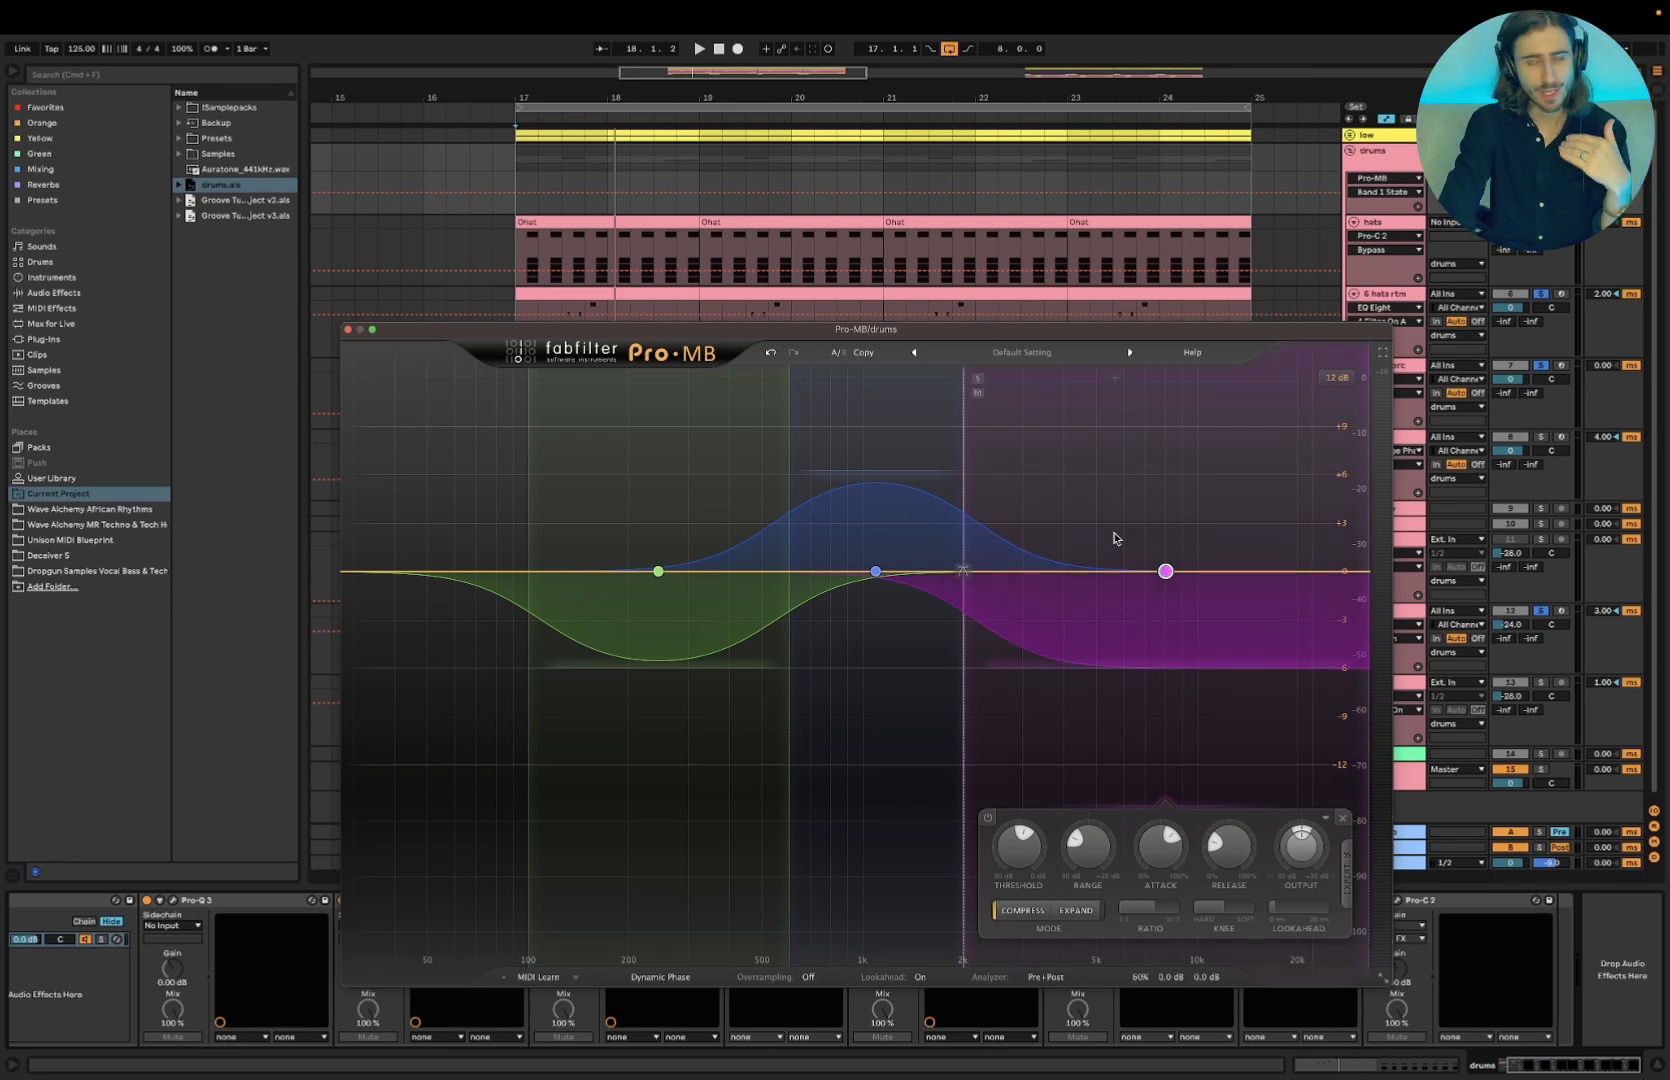
key(space)
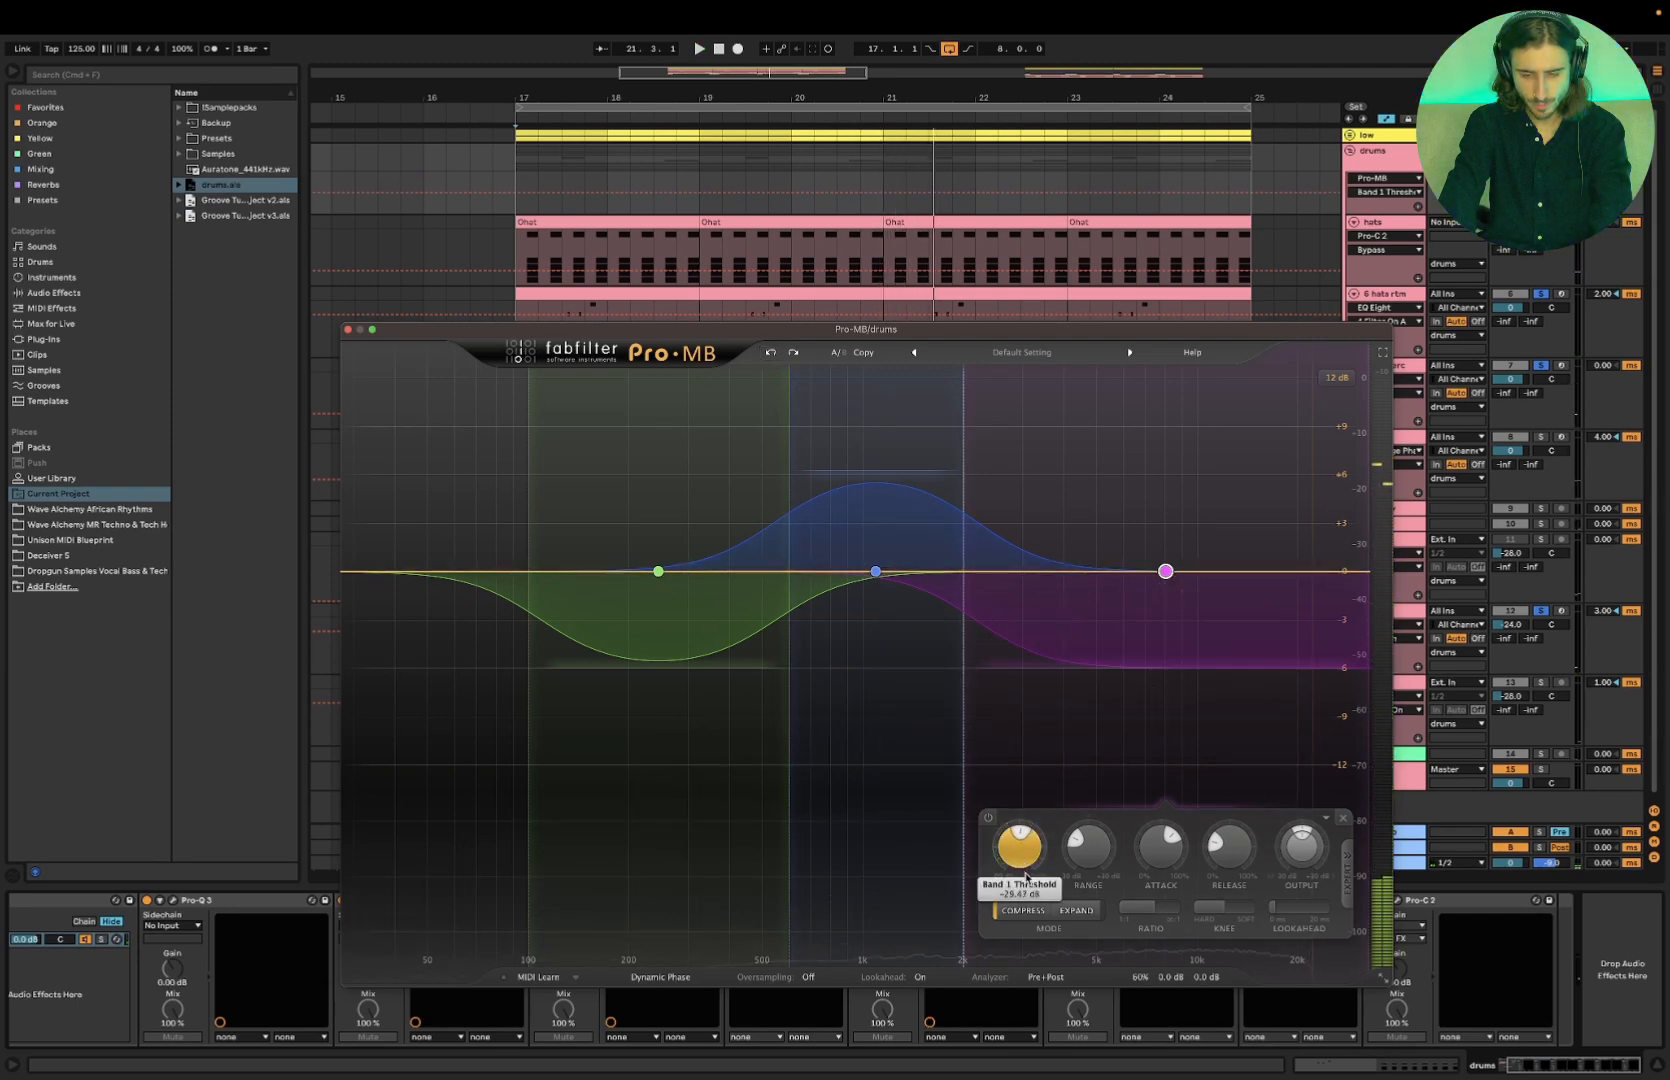
key(space)
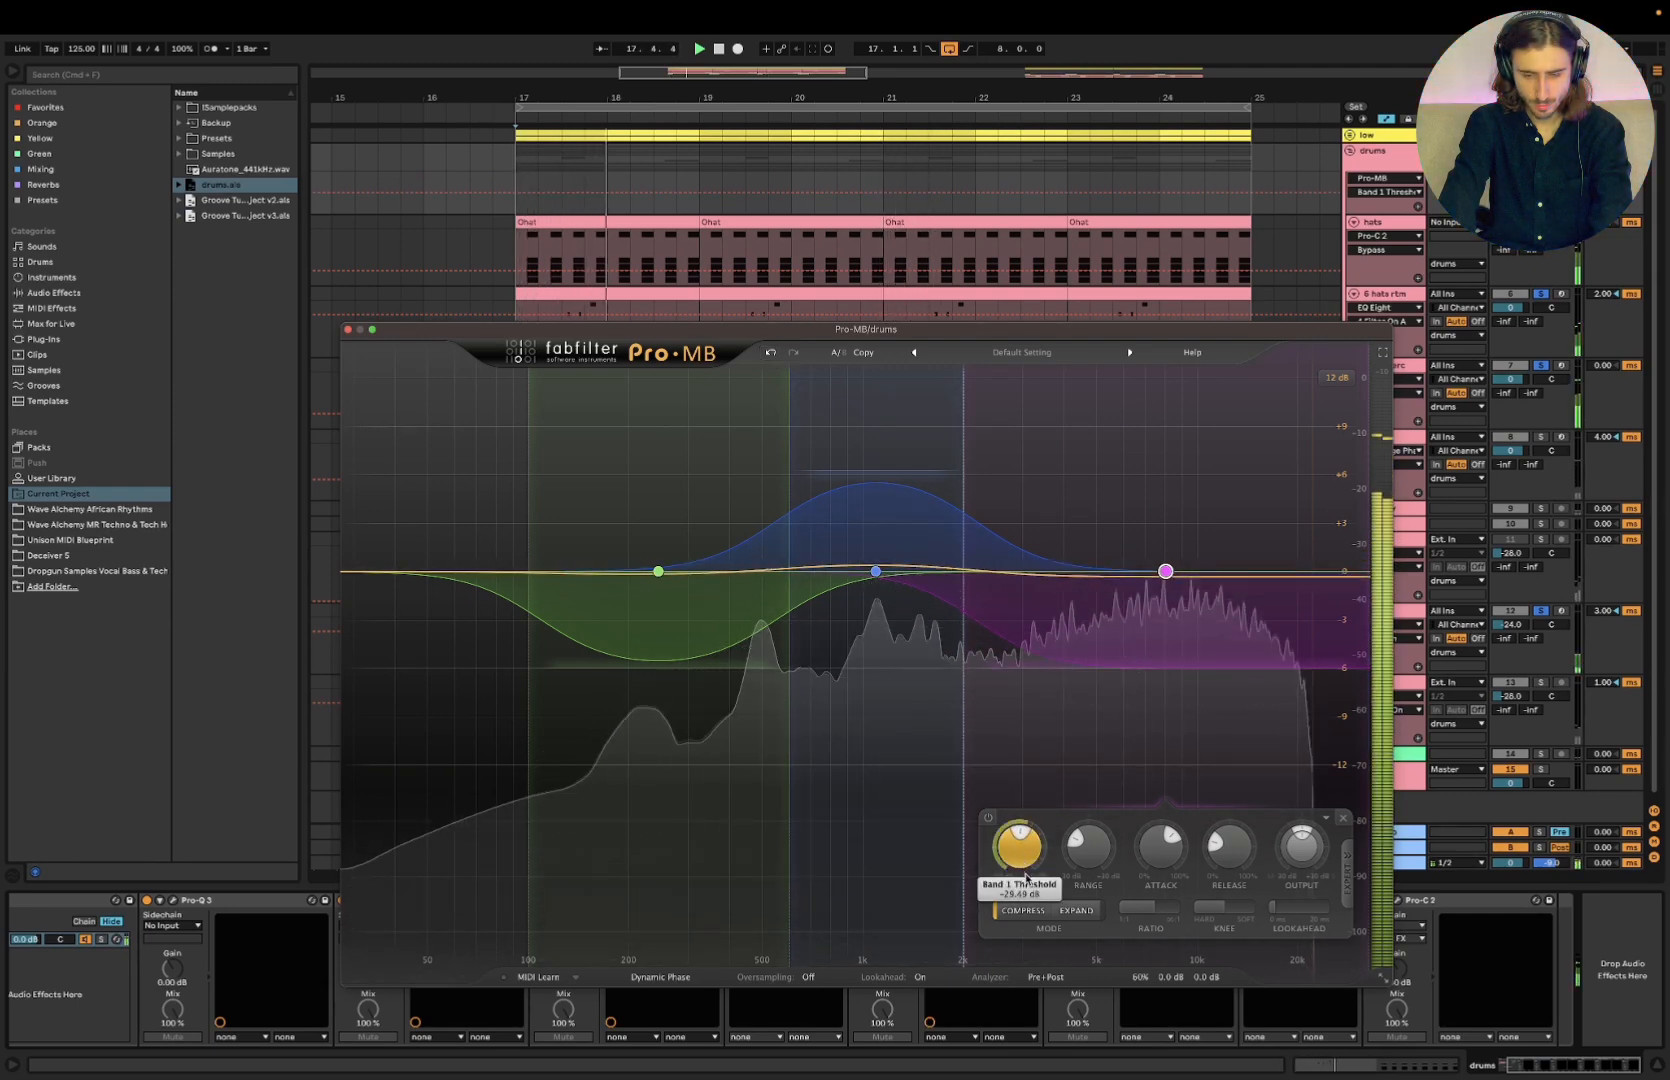
key(space)
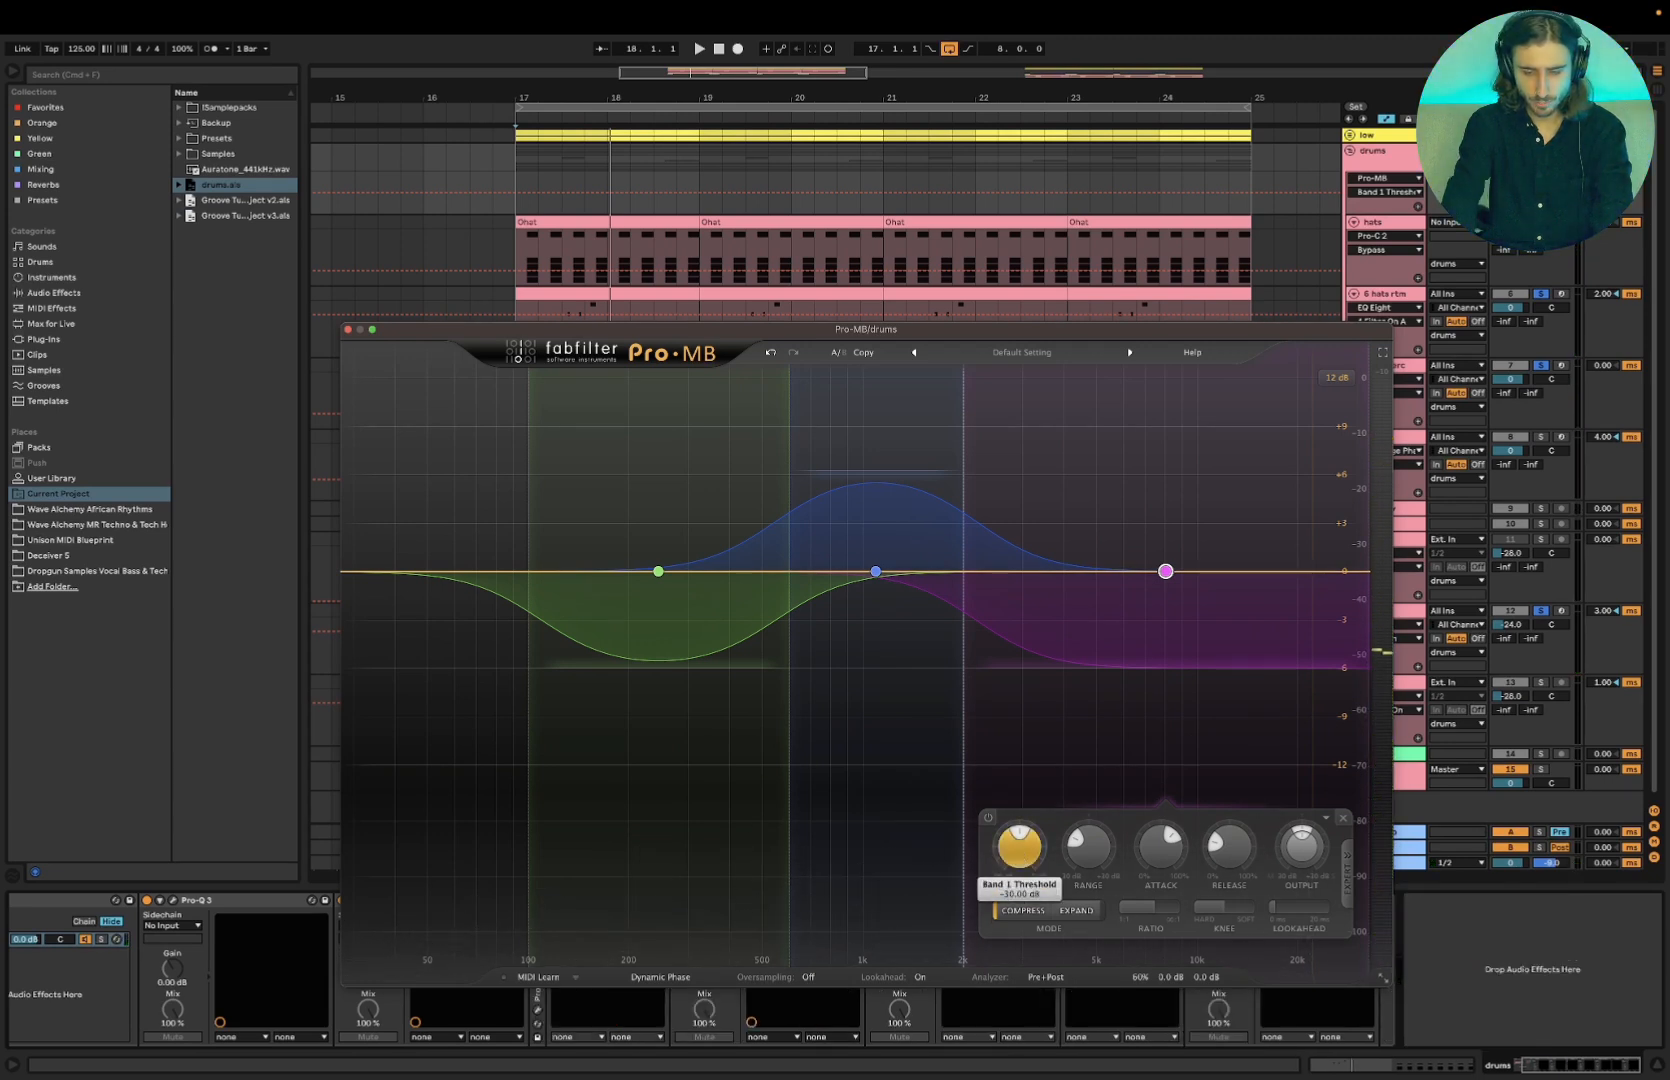
key(space)
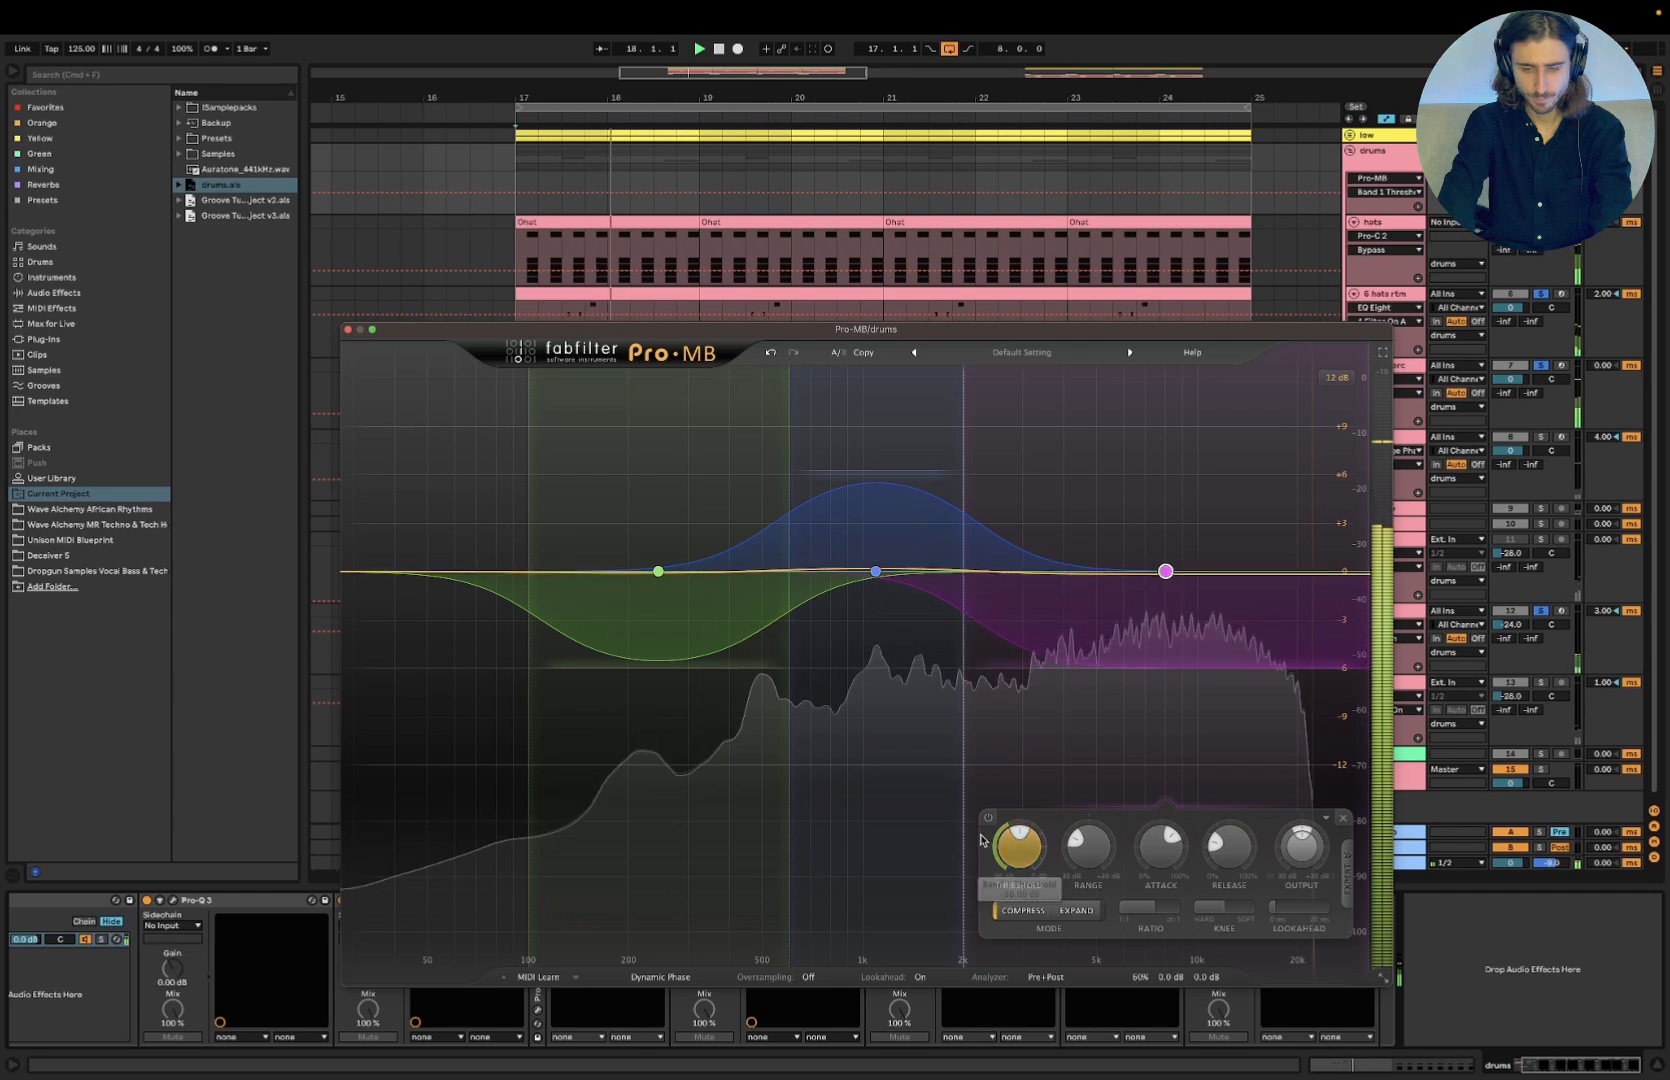
key(space)
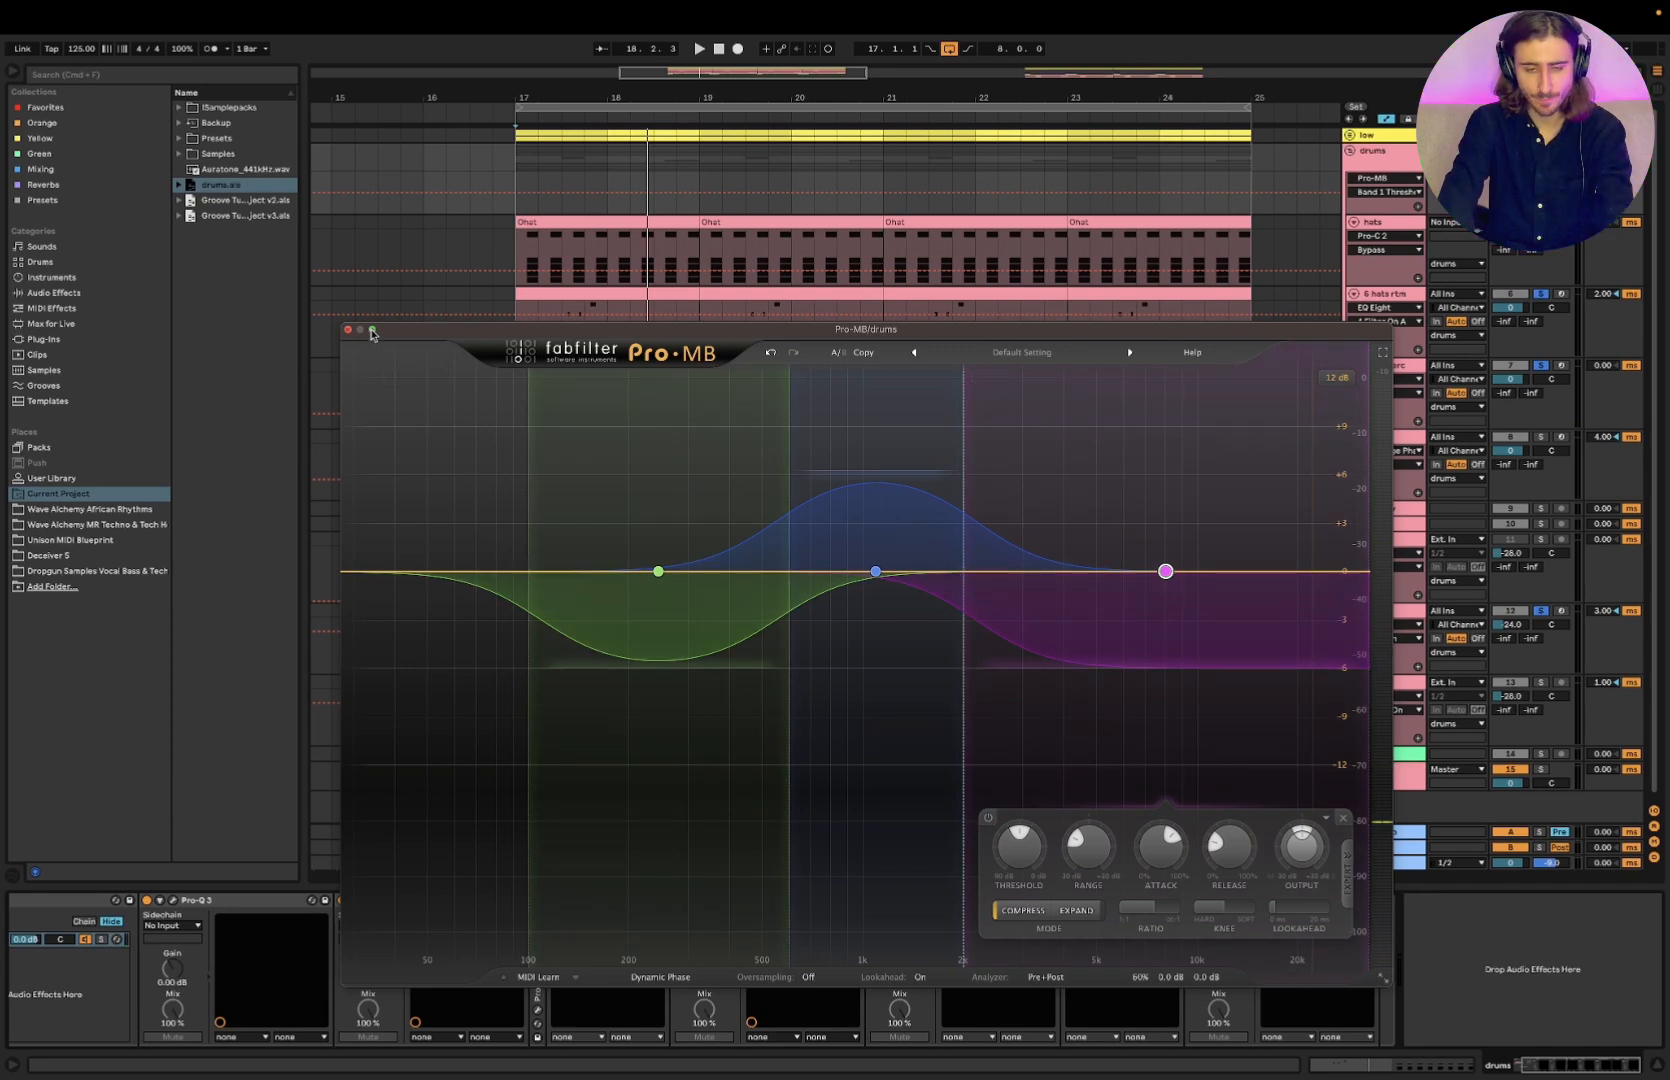
key(space)
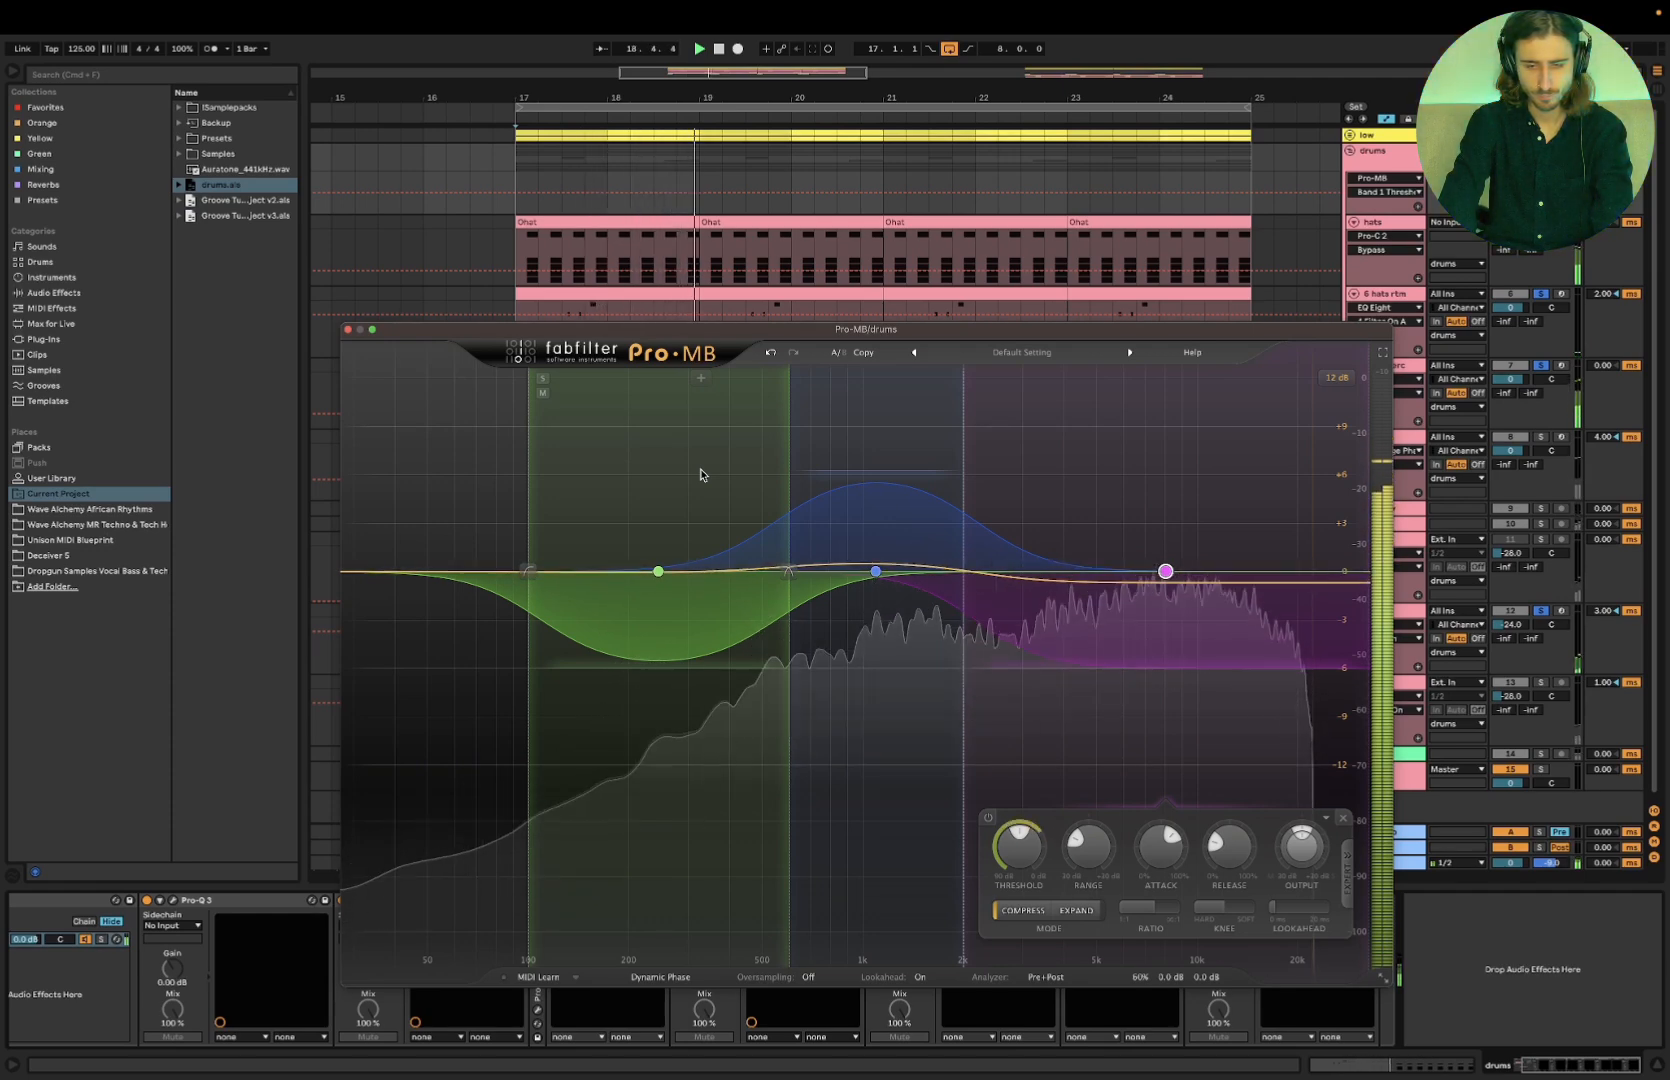
Set Pro-MB's mix to 100% and compare the drum group with the plug-in bypassed and active during playback
key(space)
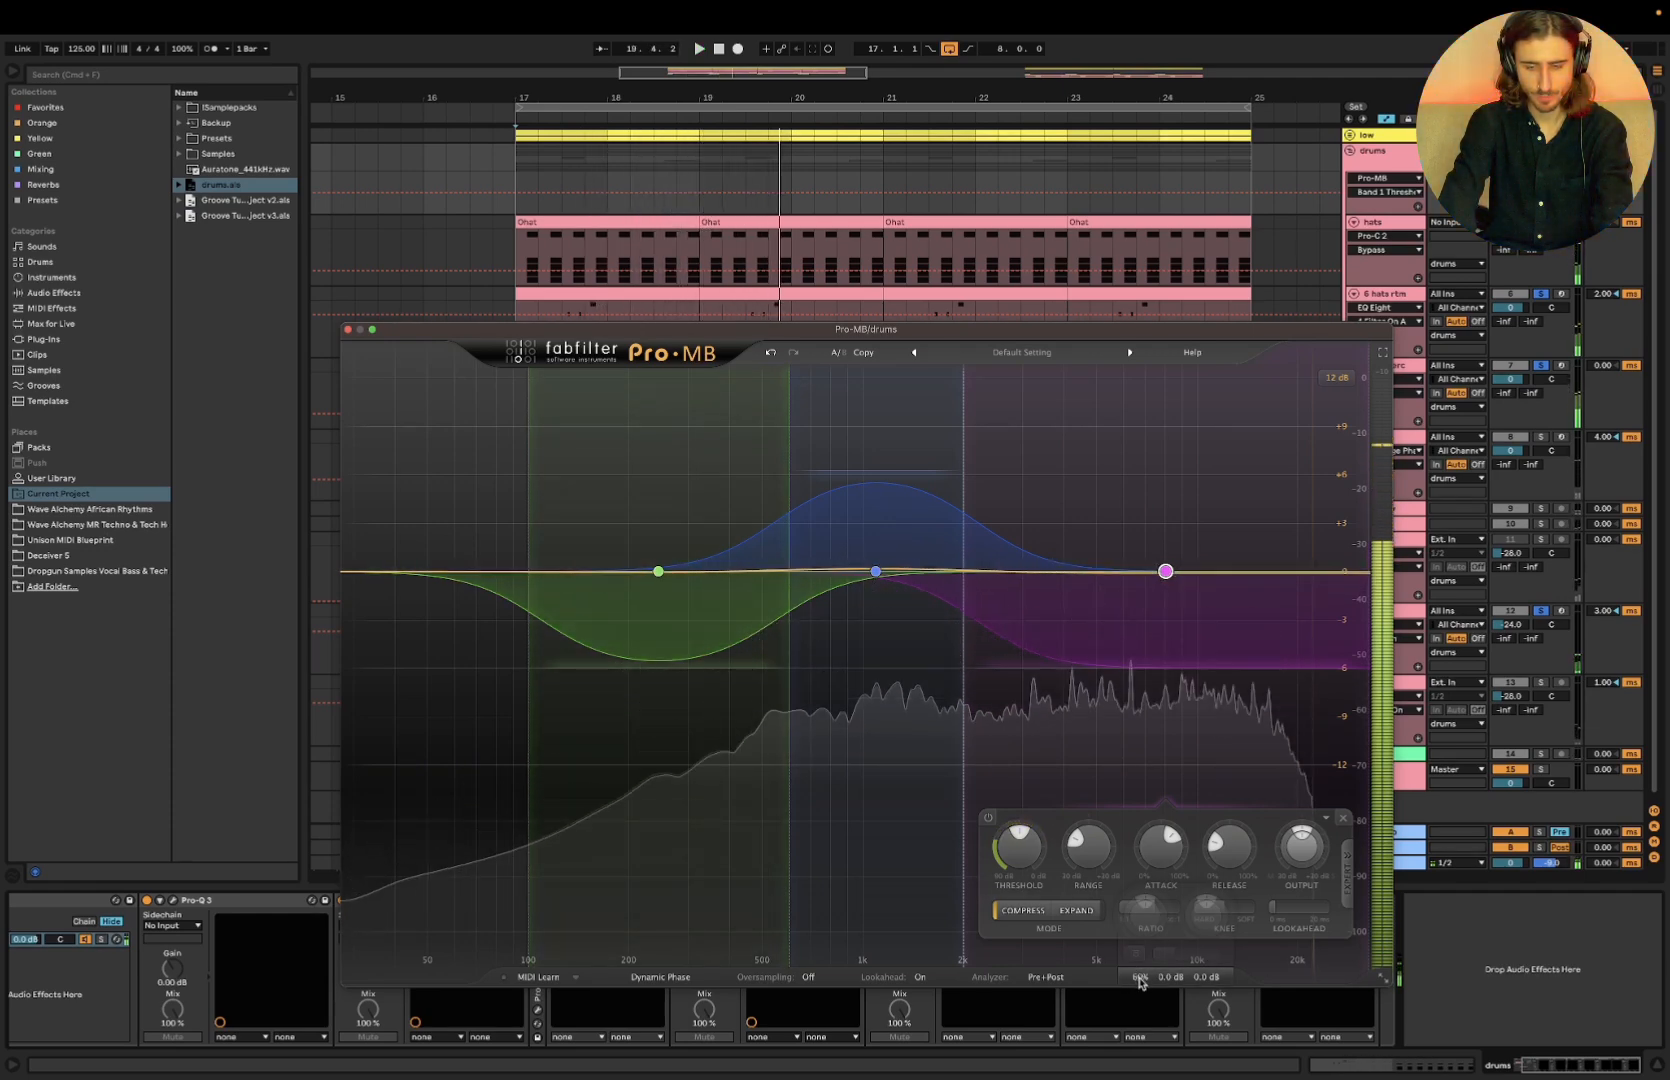
double_click(1165, 958)
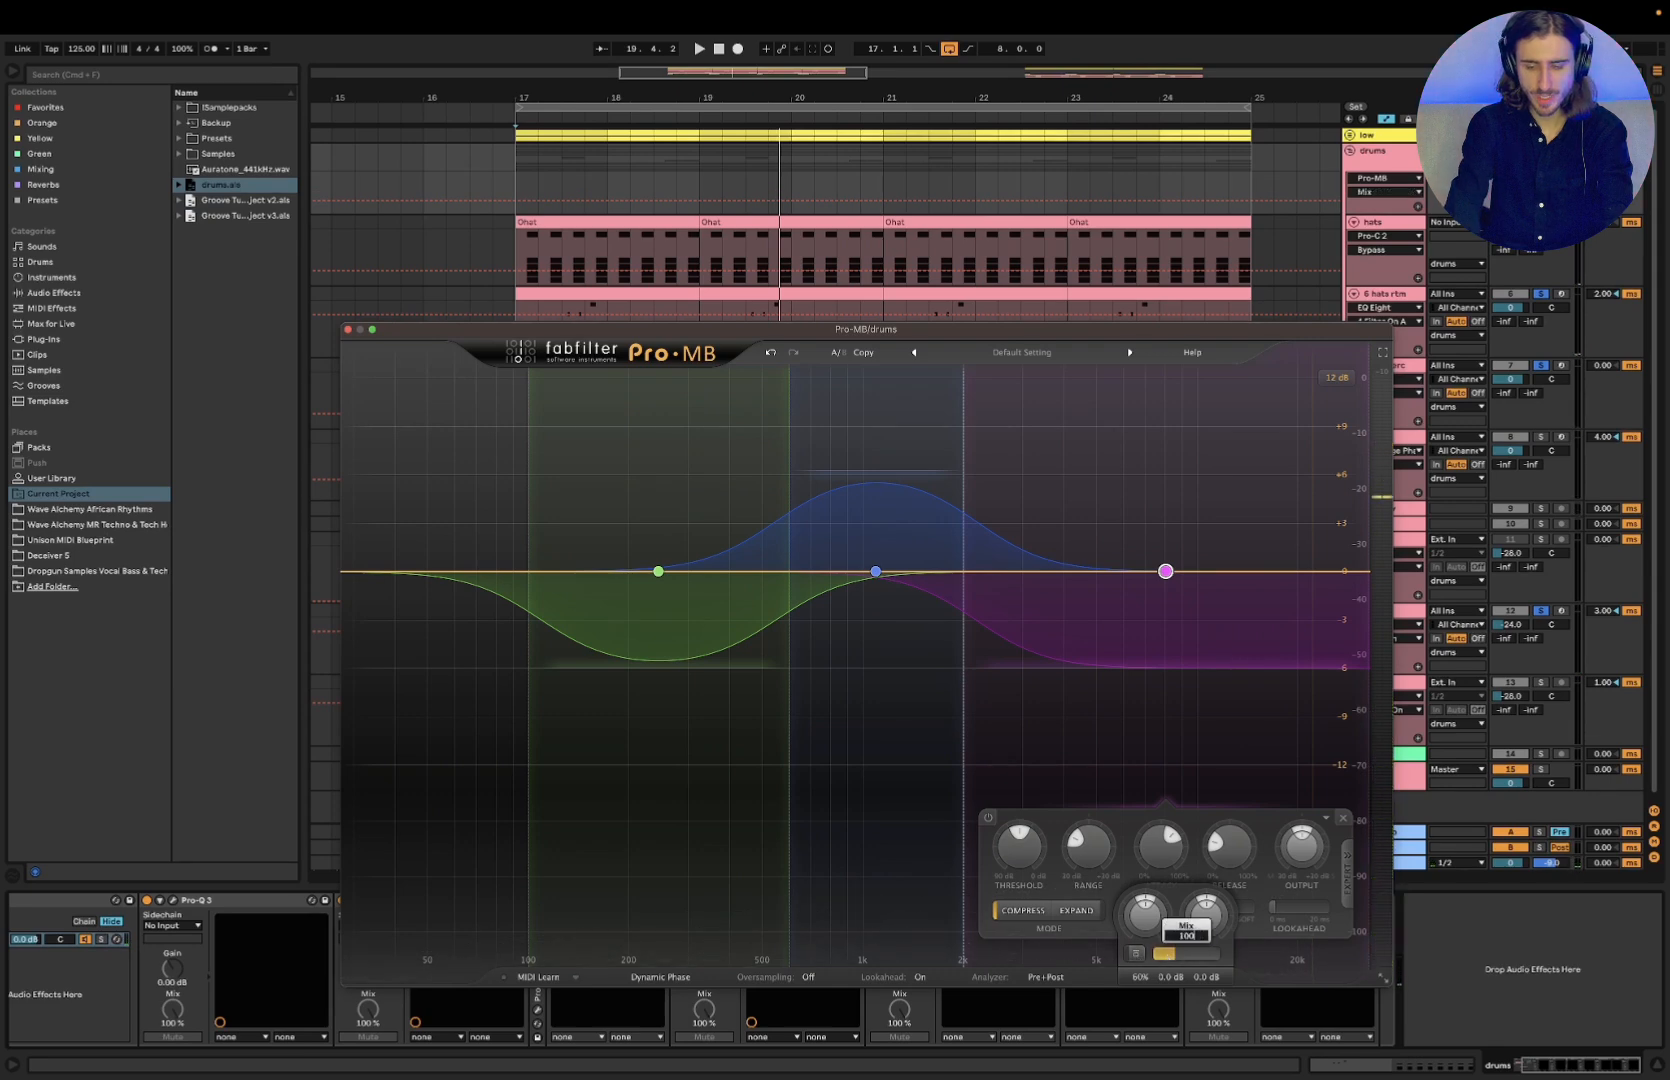
key(space)
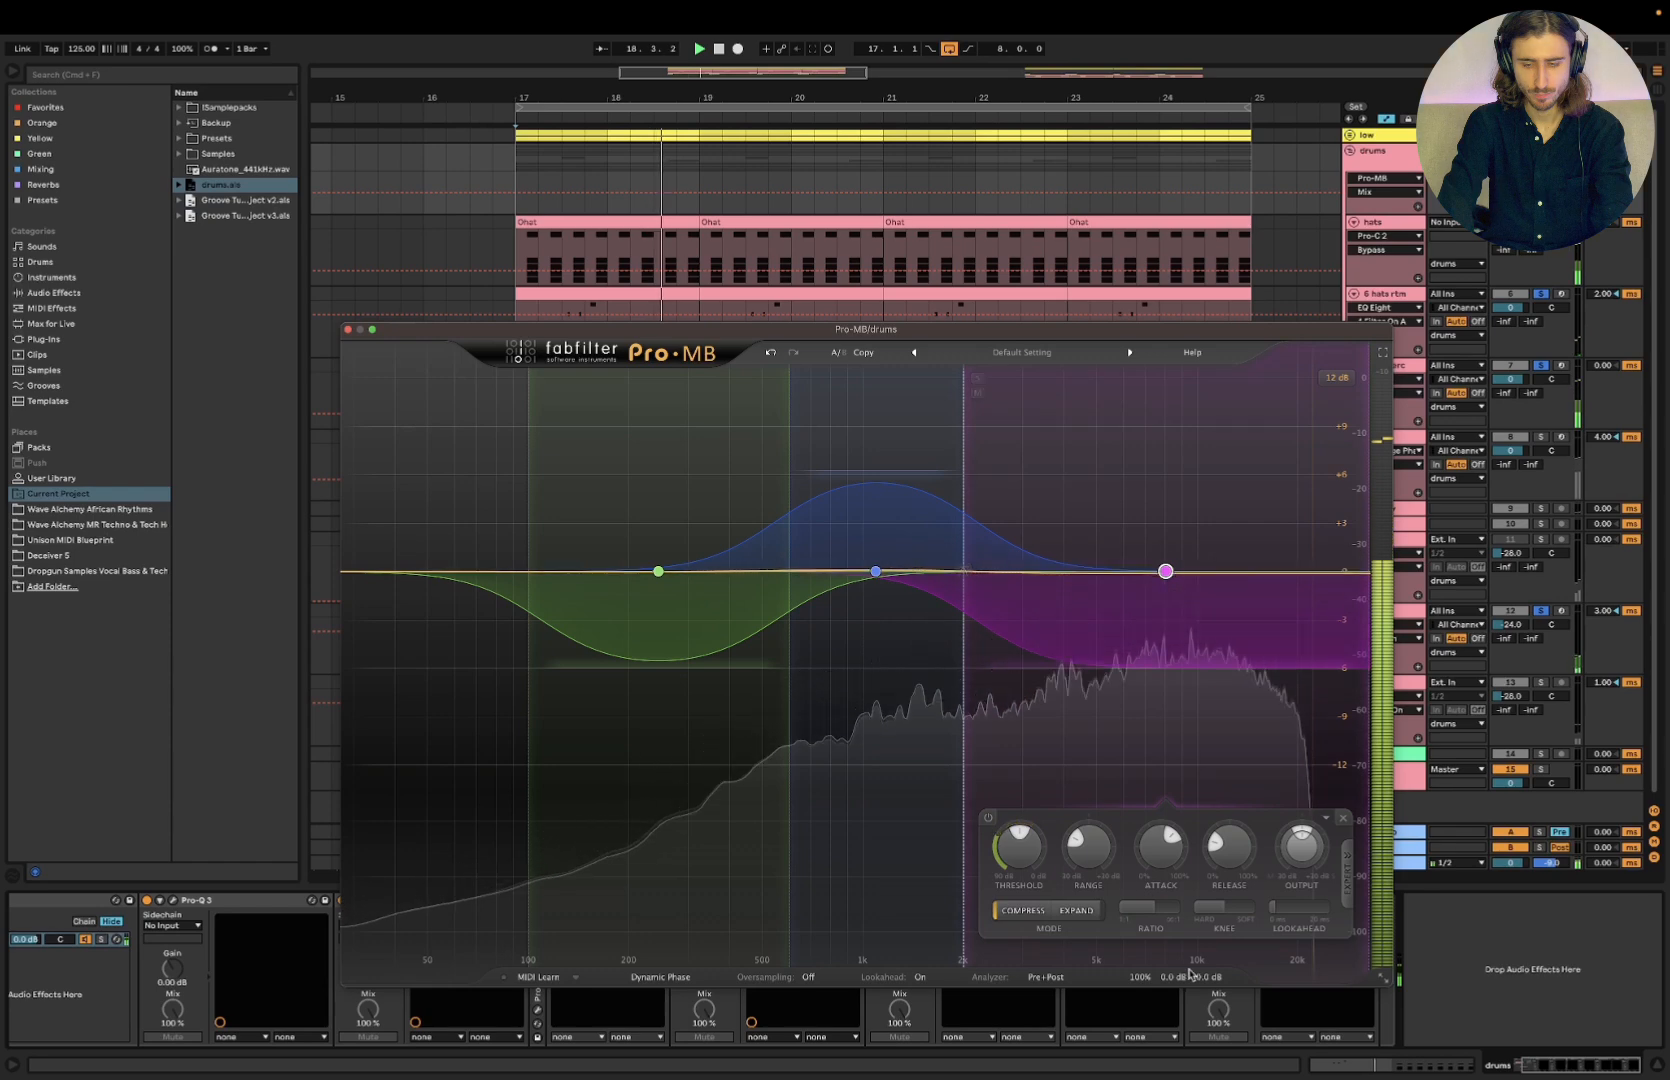
mouse_move(1152, 978)
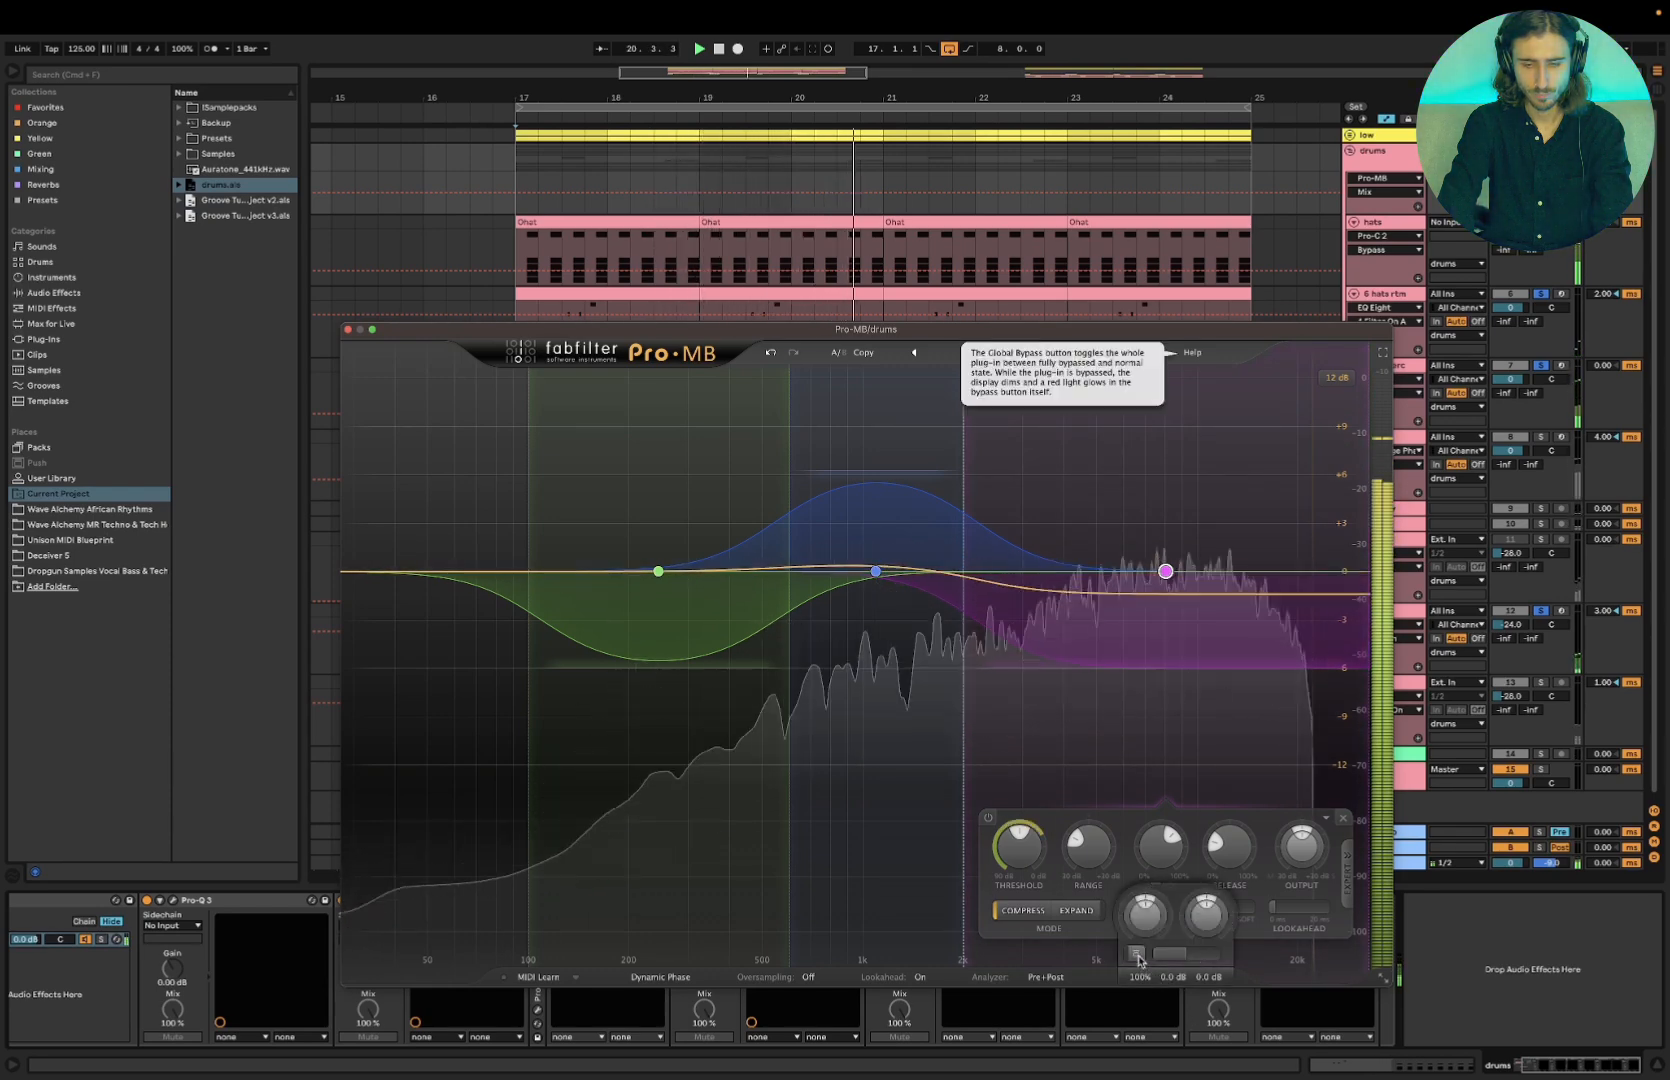
click(1137, 954)
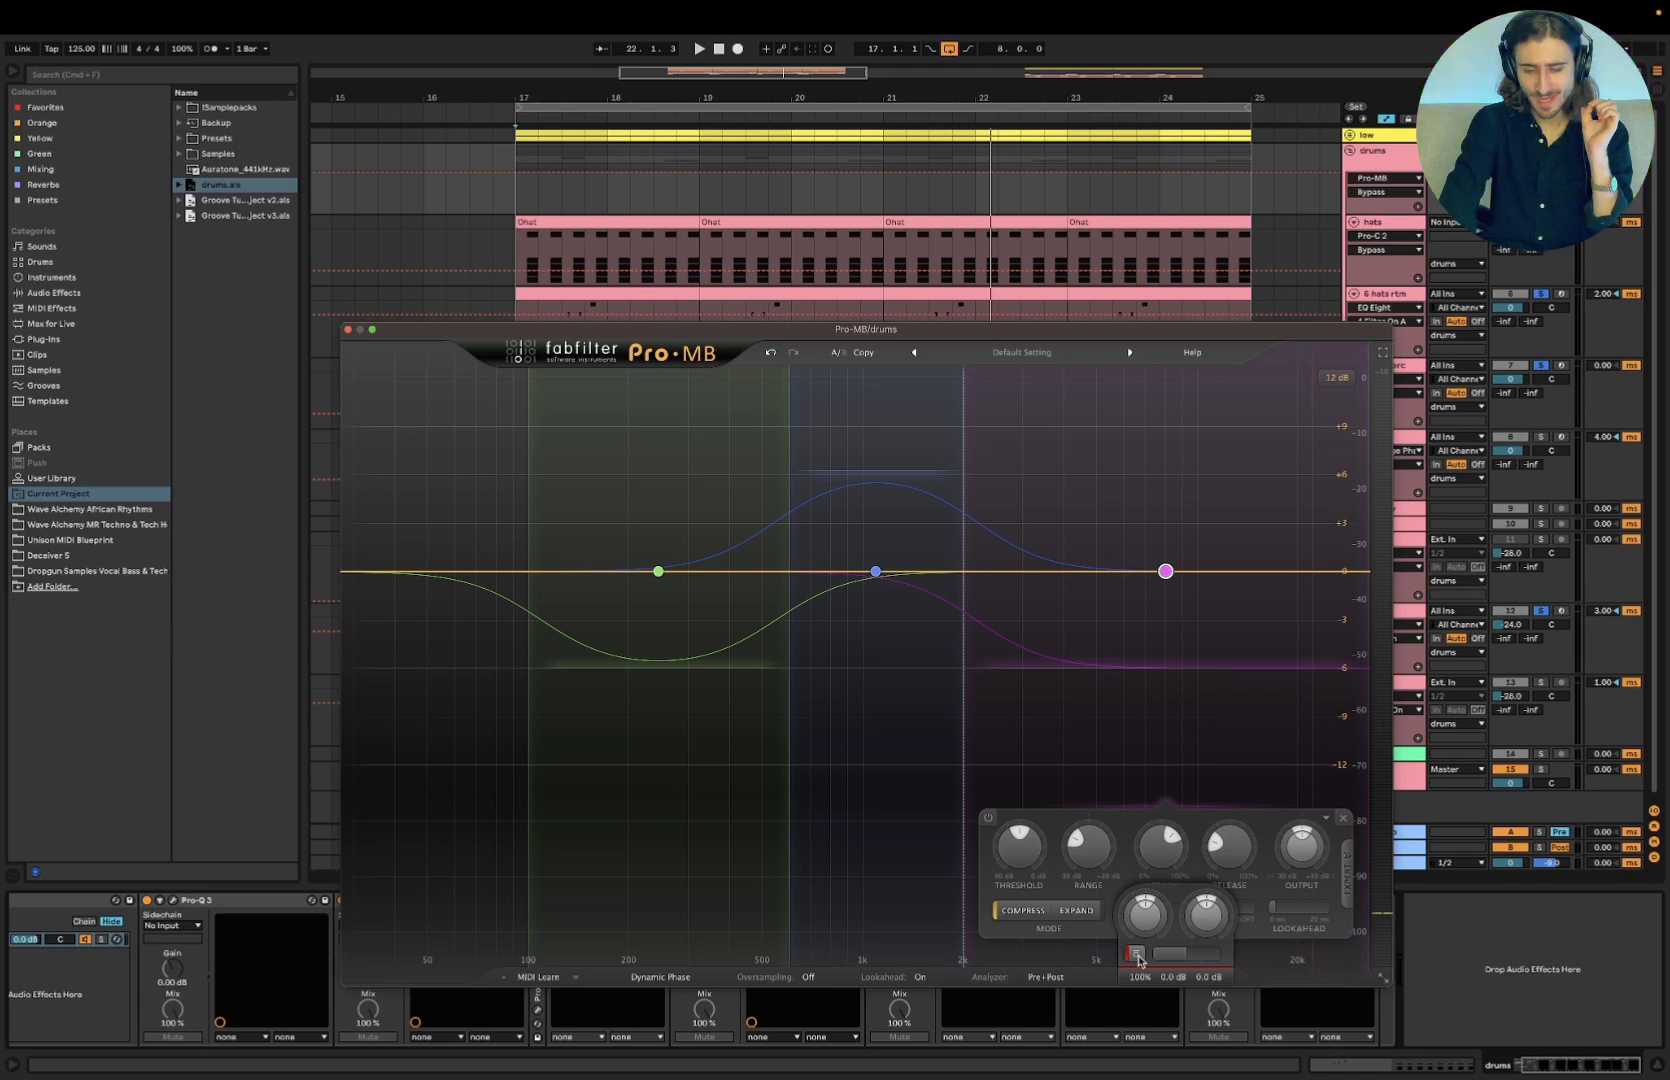
click(1137, 954)
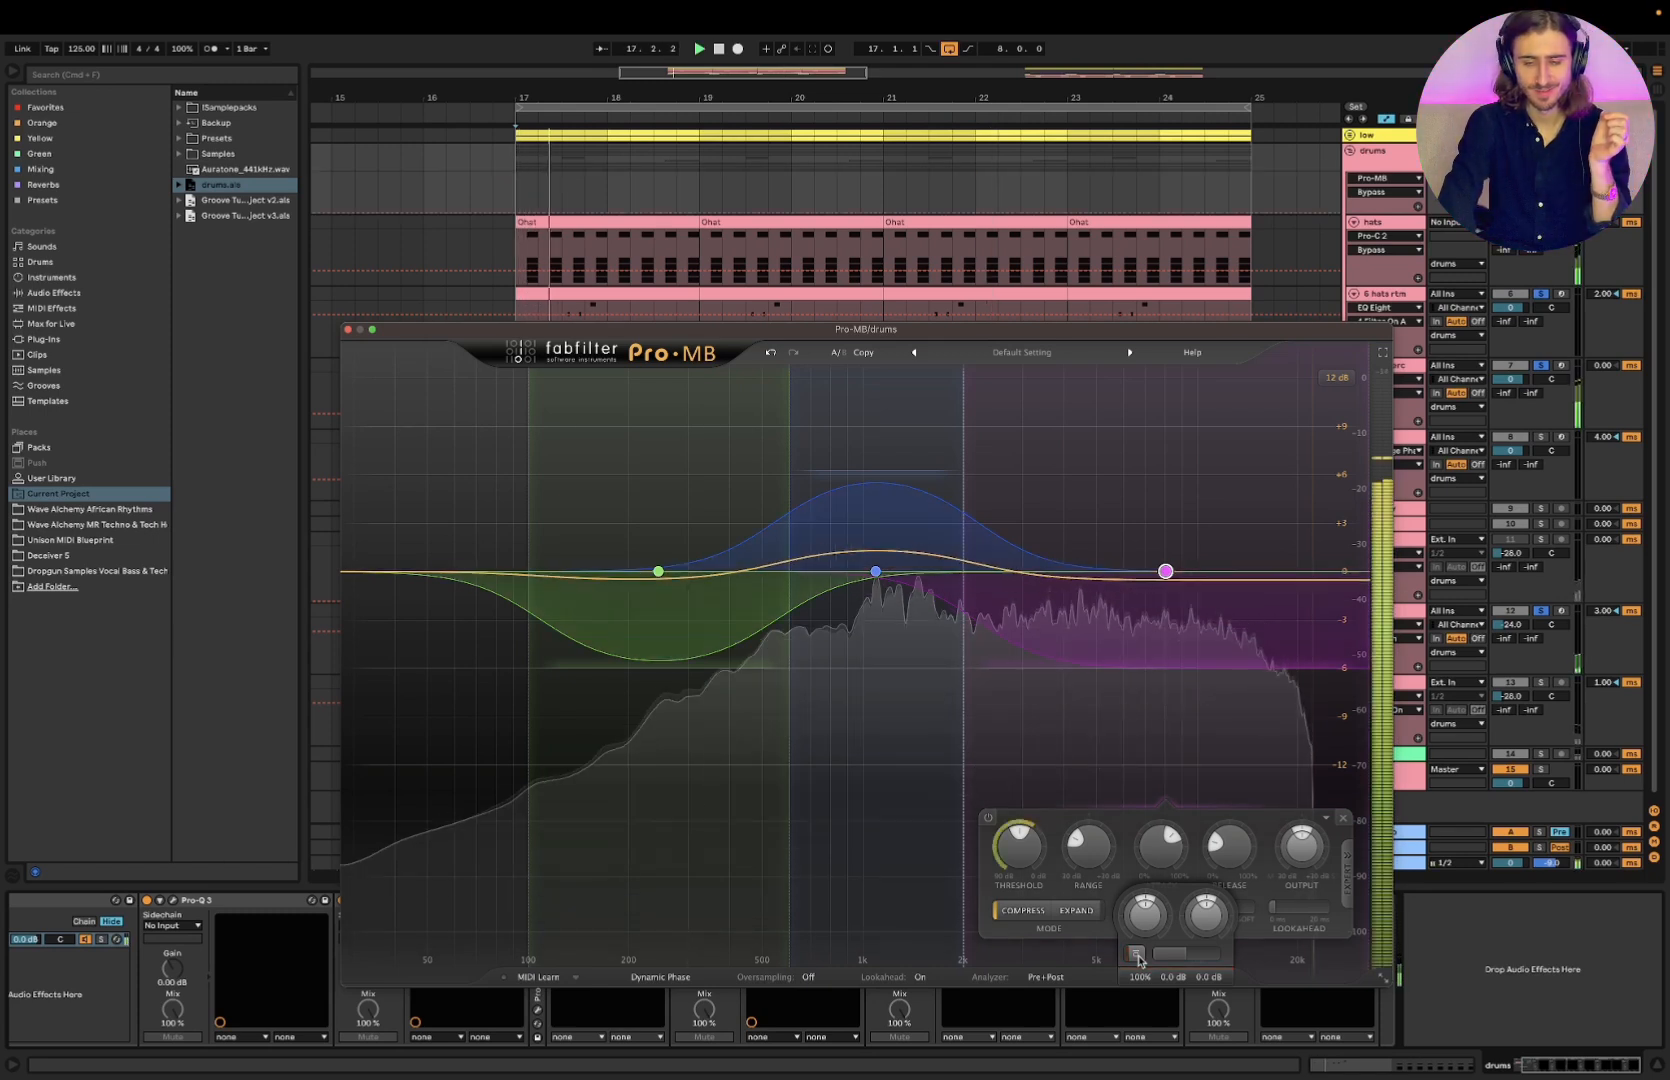
key(space)
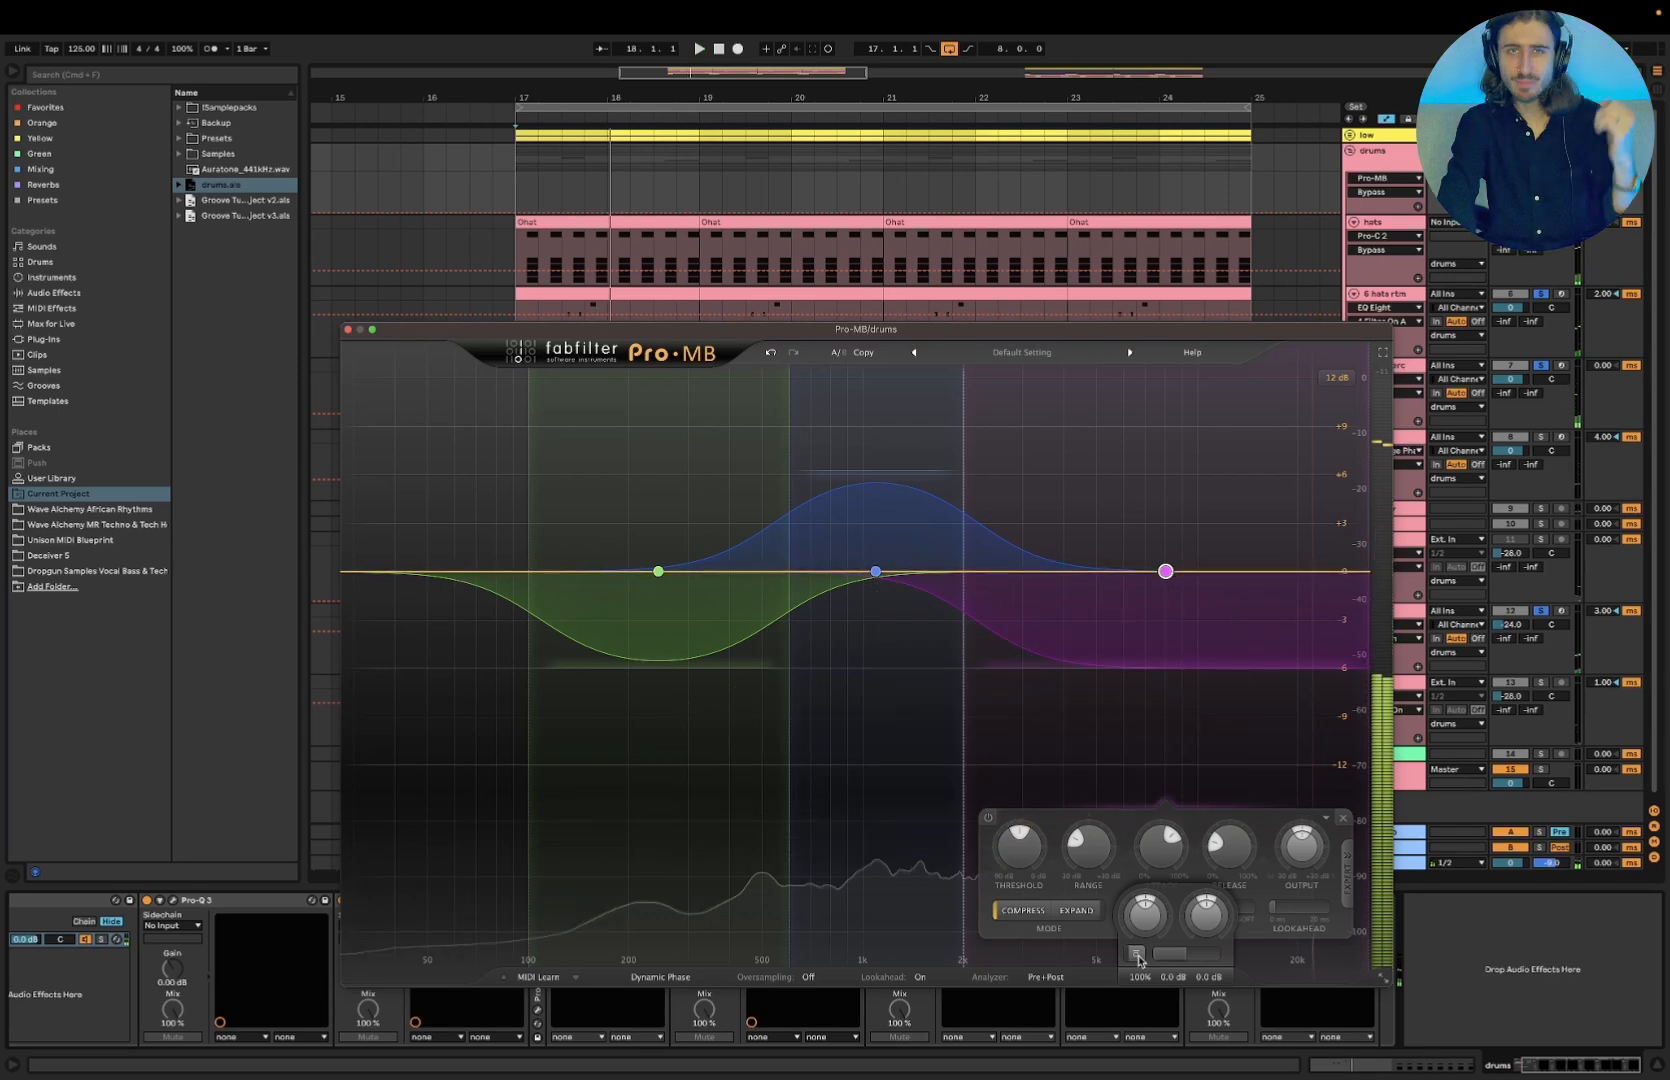
Set Pro-MB's overall mix to 50% and close the plug-in window
mouse_move(1188, 964)
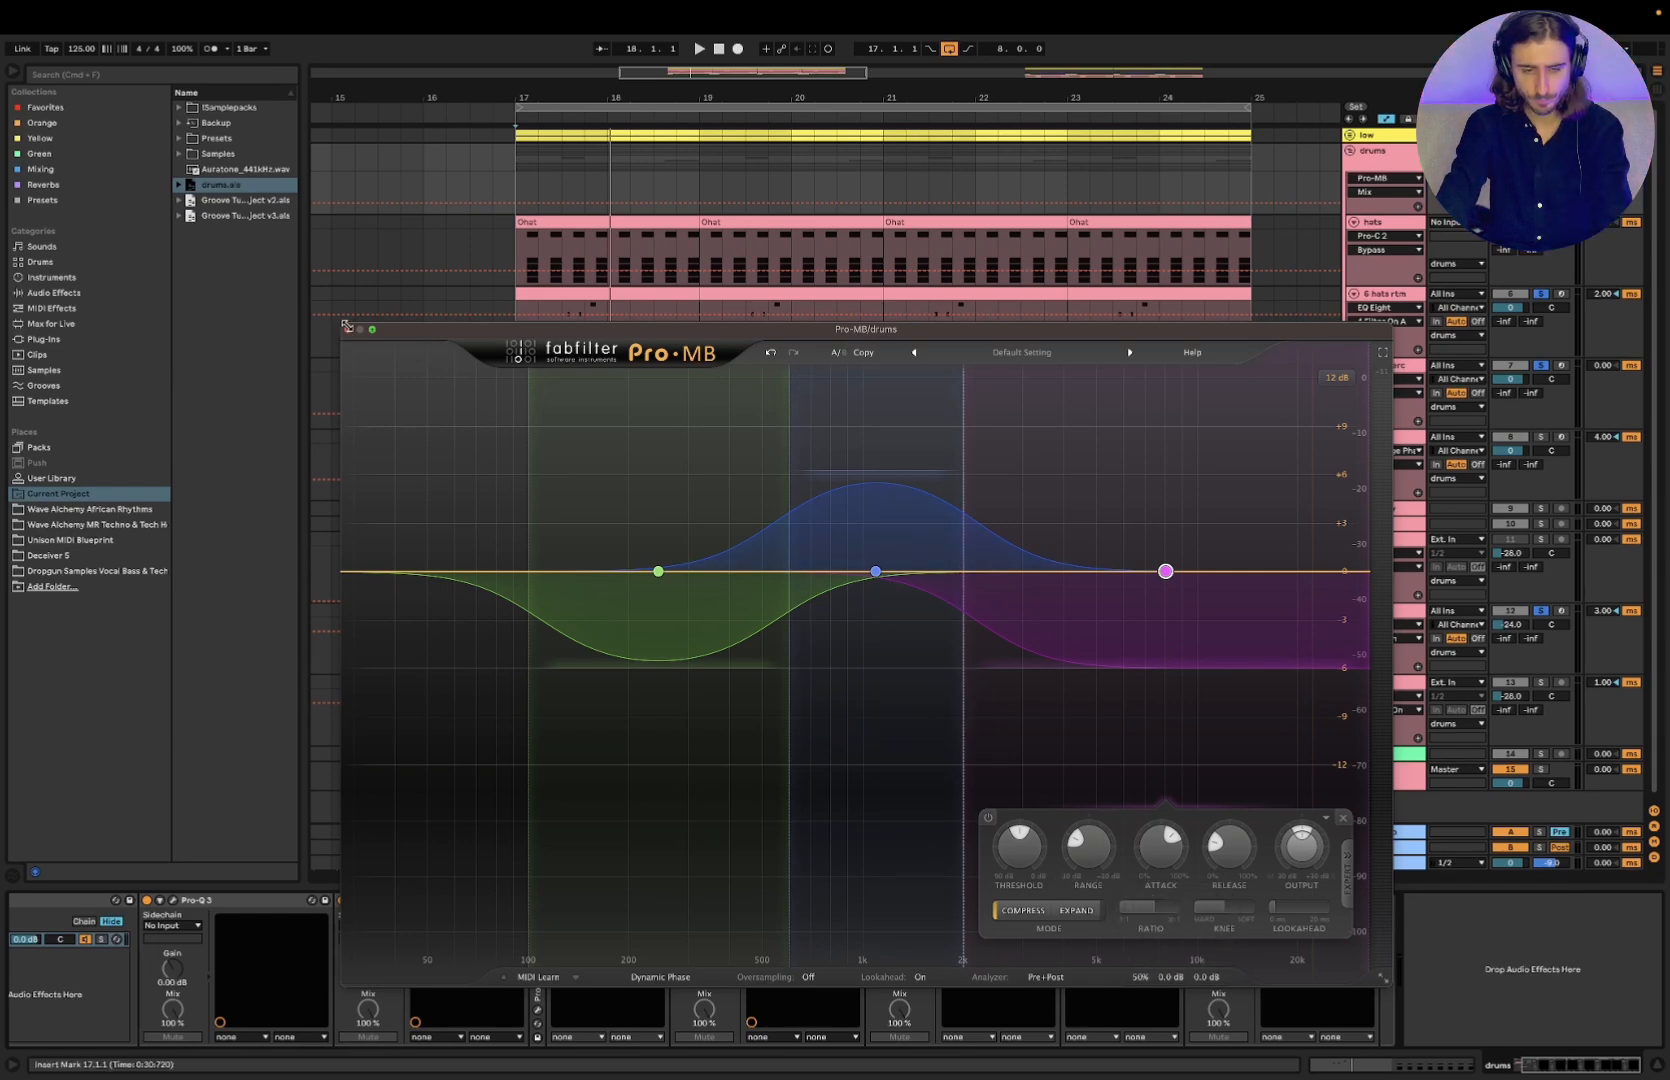
click(348, 330)
Select the Transient Shaper box on the presentation slide, then return to Ableton Live and enable and open the drum group's Neutron 4 Transient Shaper
key(ctrl+Right)
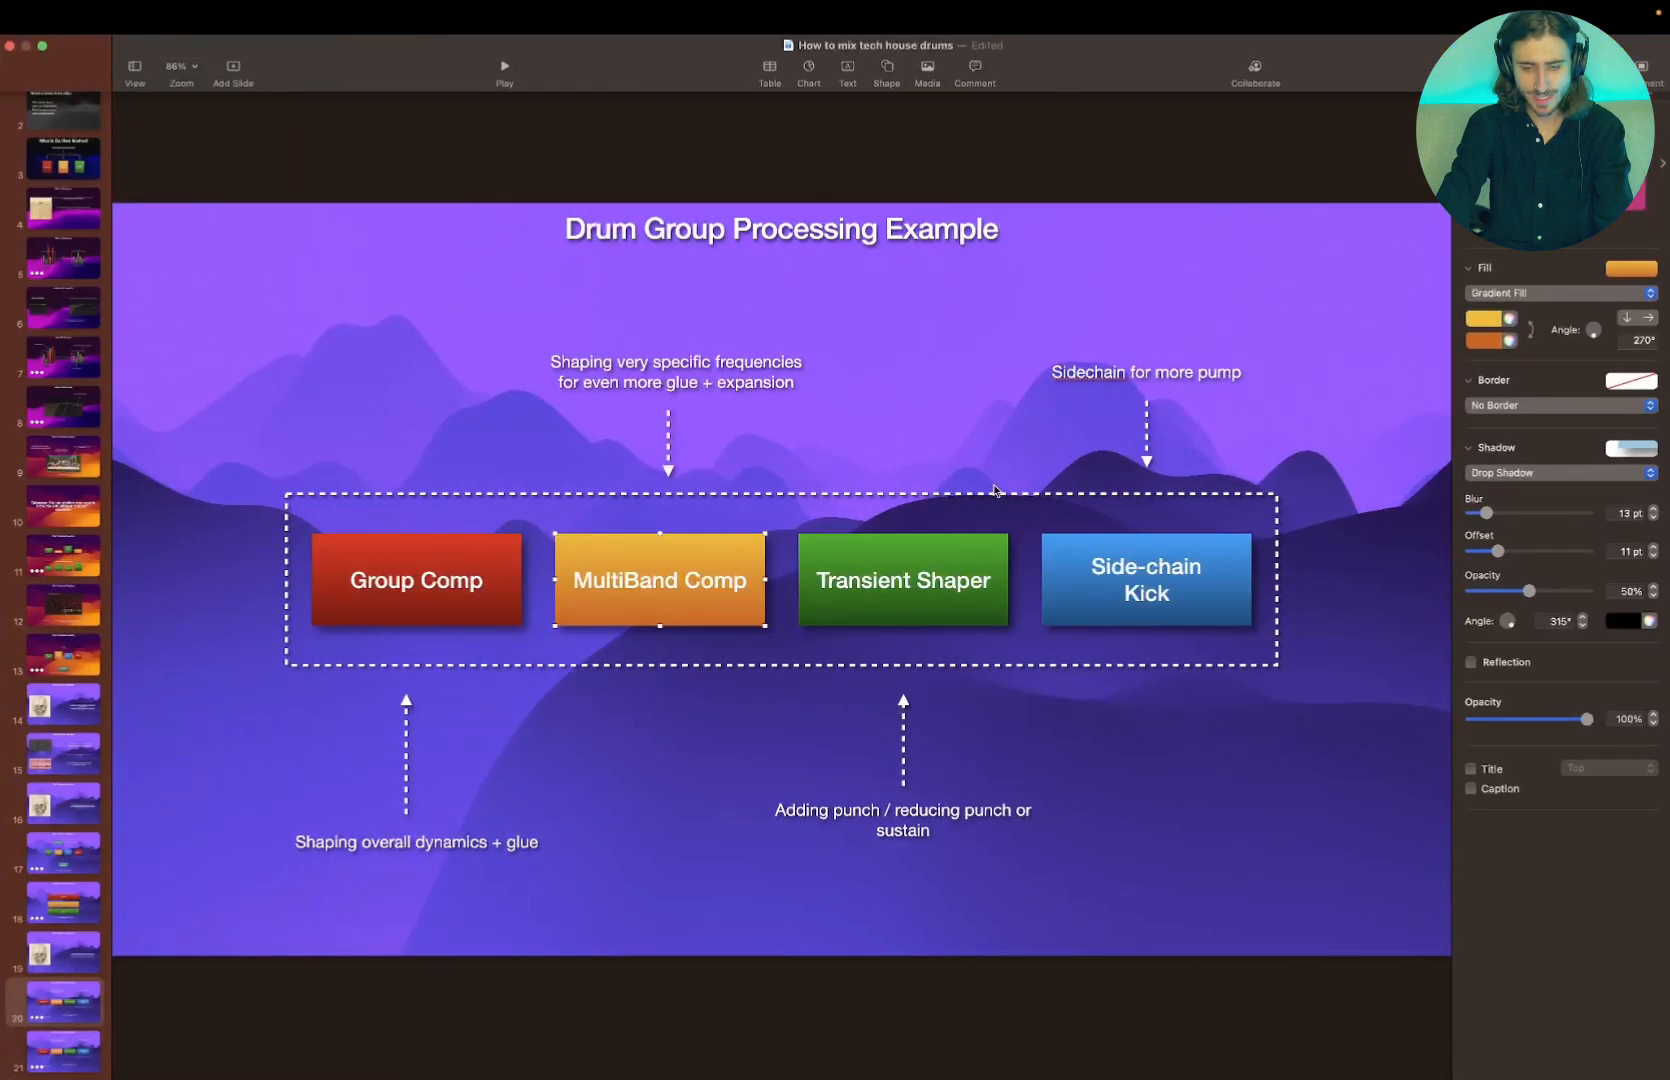
click(900, 564)
key(ctrl+Left)
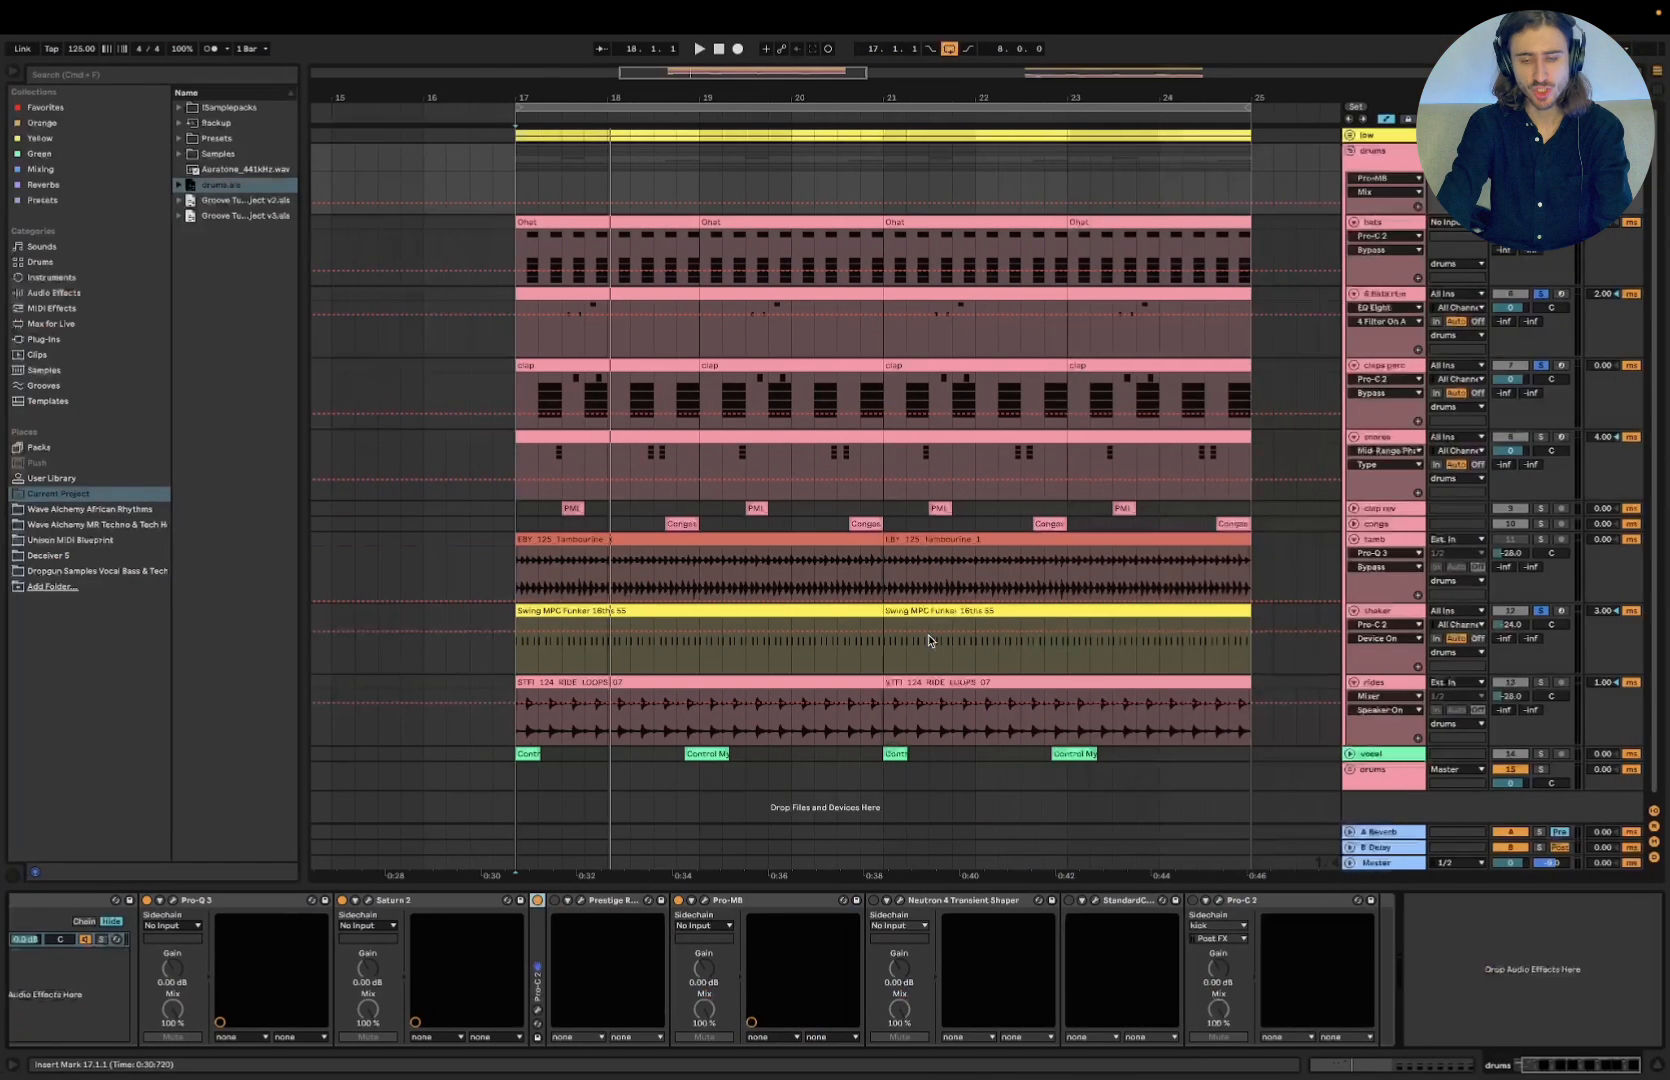
click(898, 905)
drag(772, 282, 799, 317)
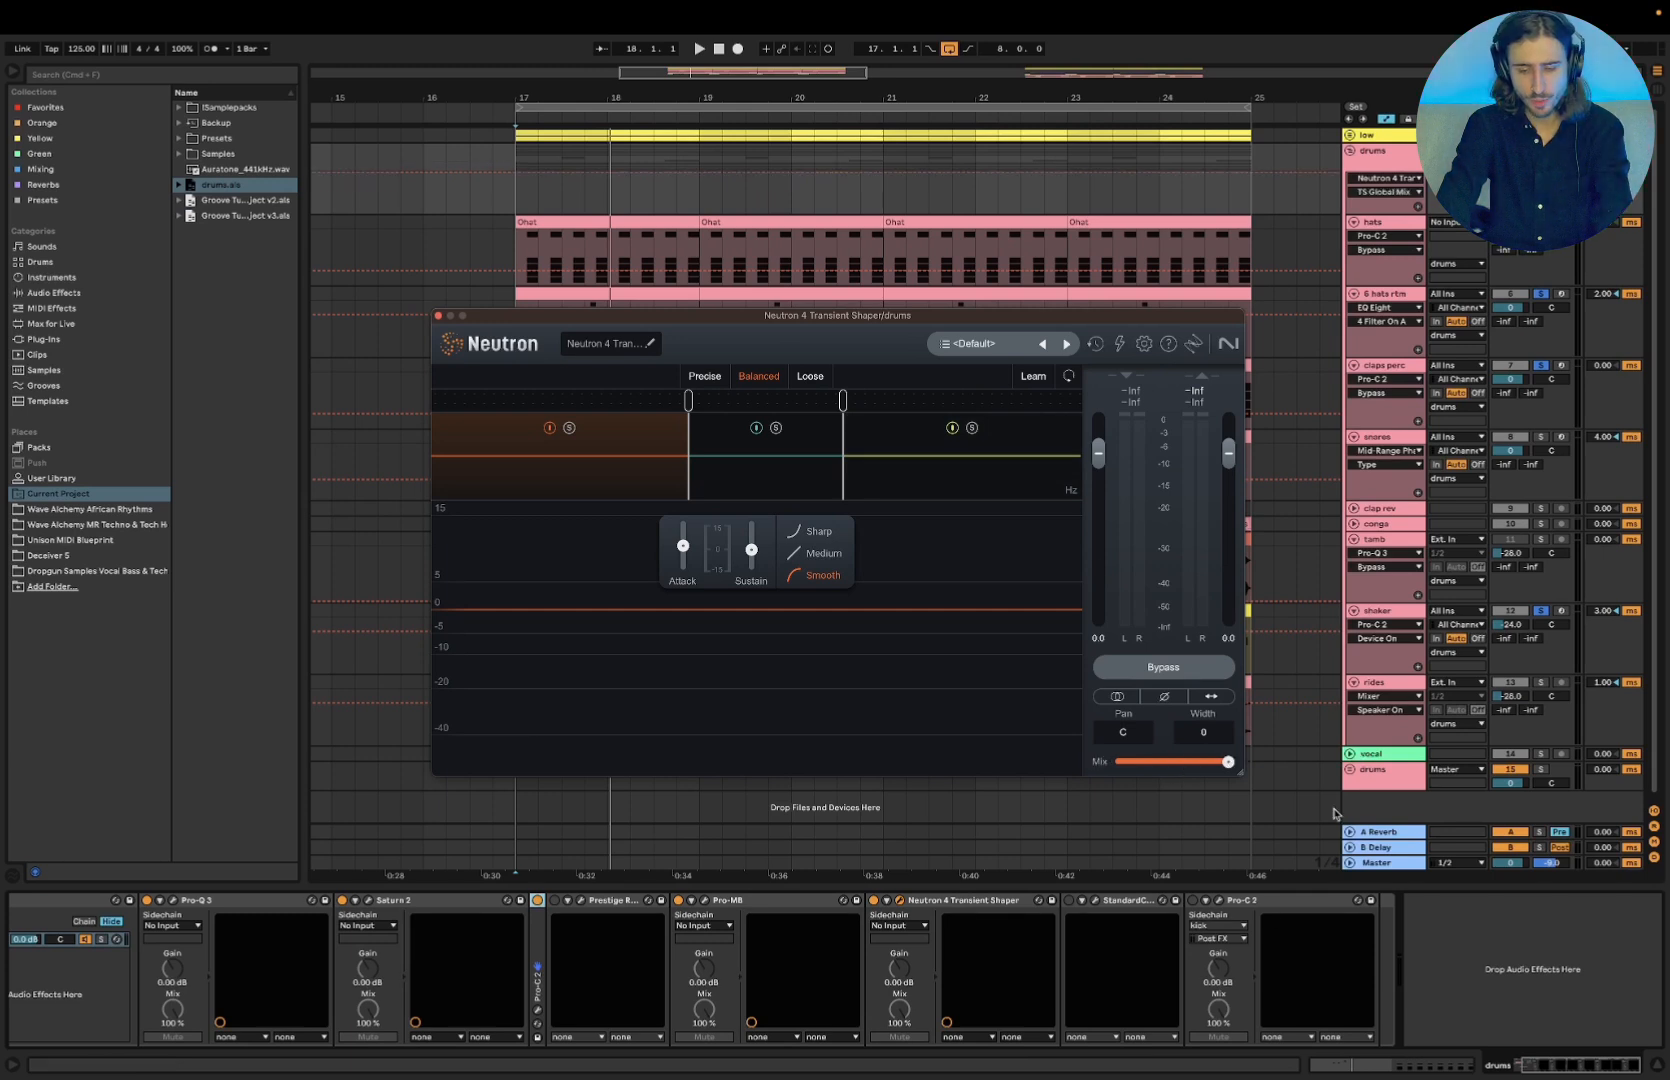
Play the drums through Neutron 4 Transient Shaper and check the low band's attack and sustain settings
key(space)
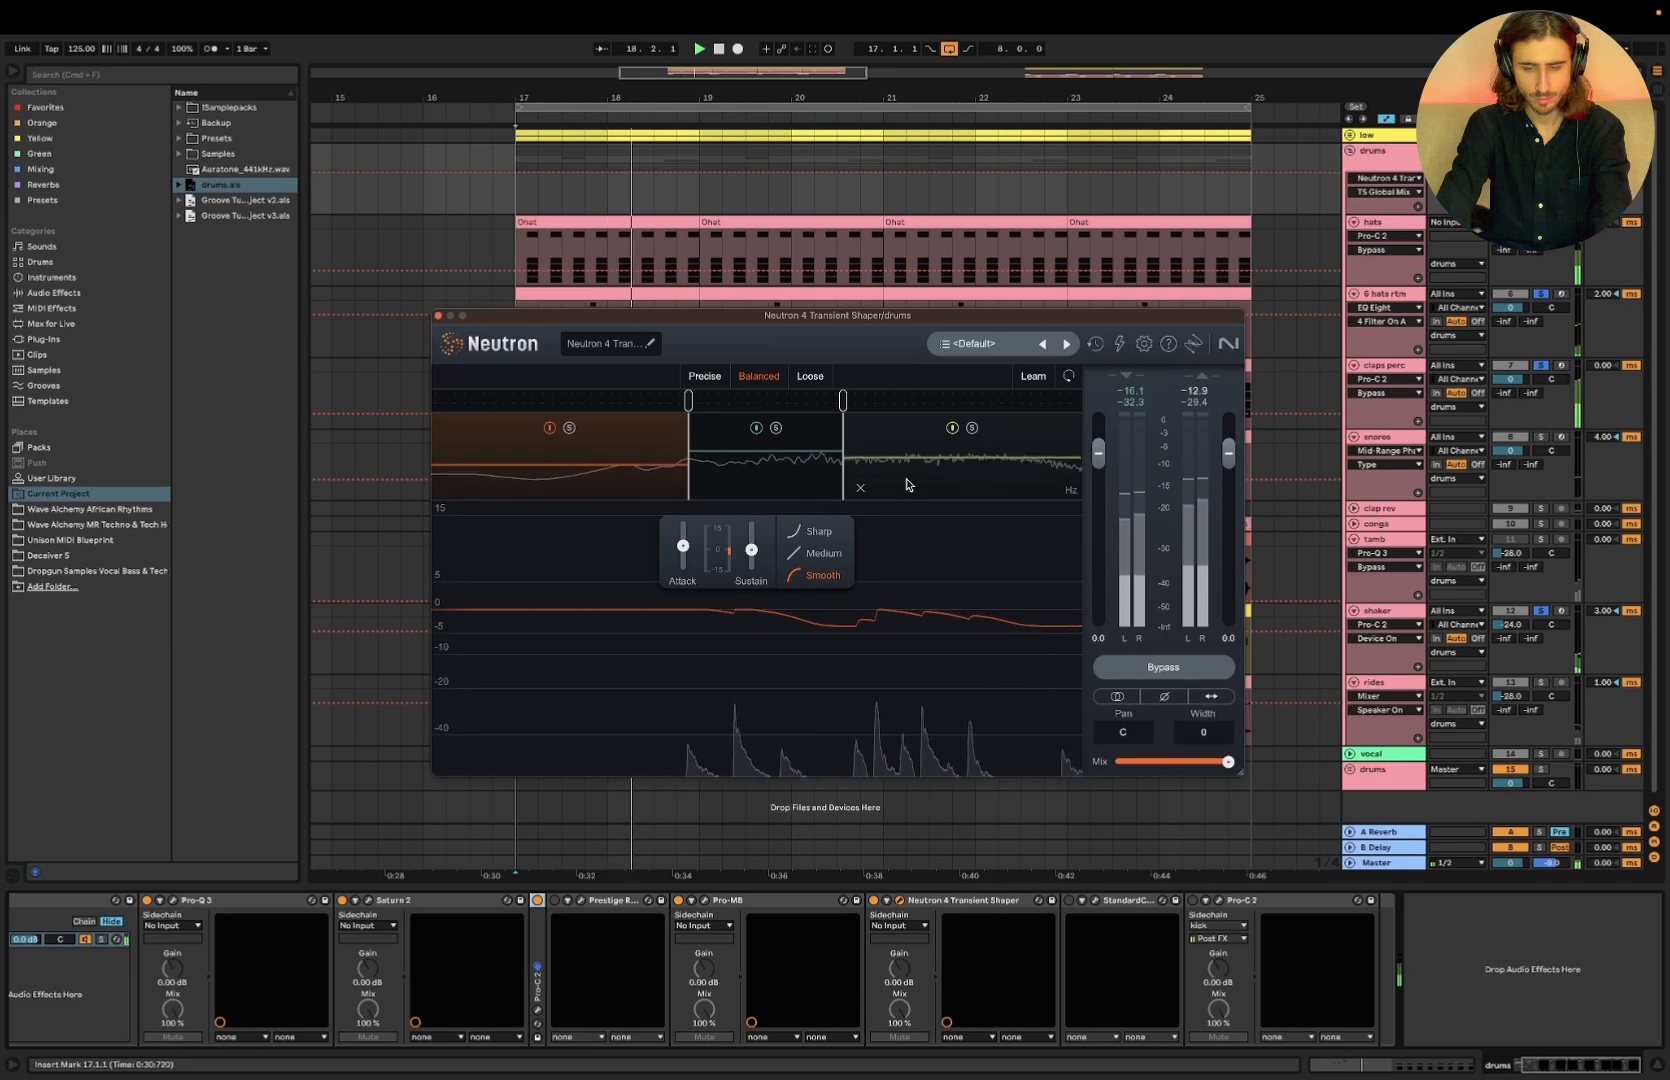
mouse_move(751, 562)
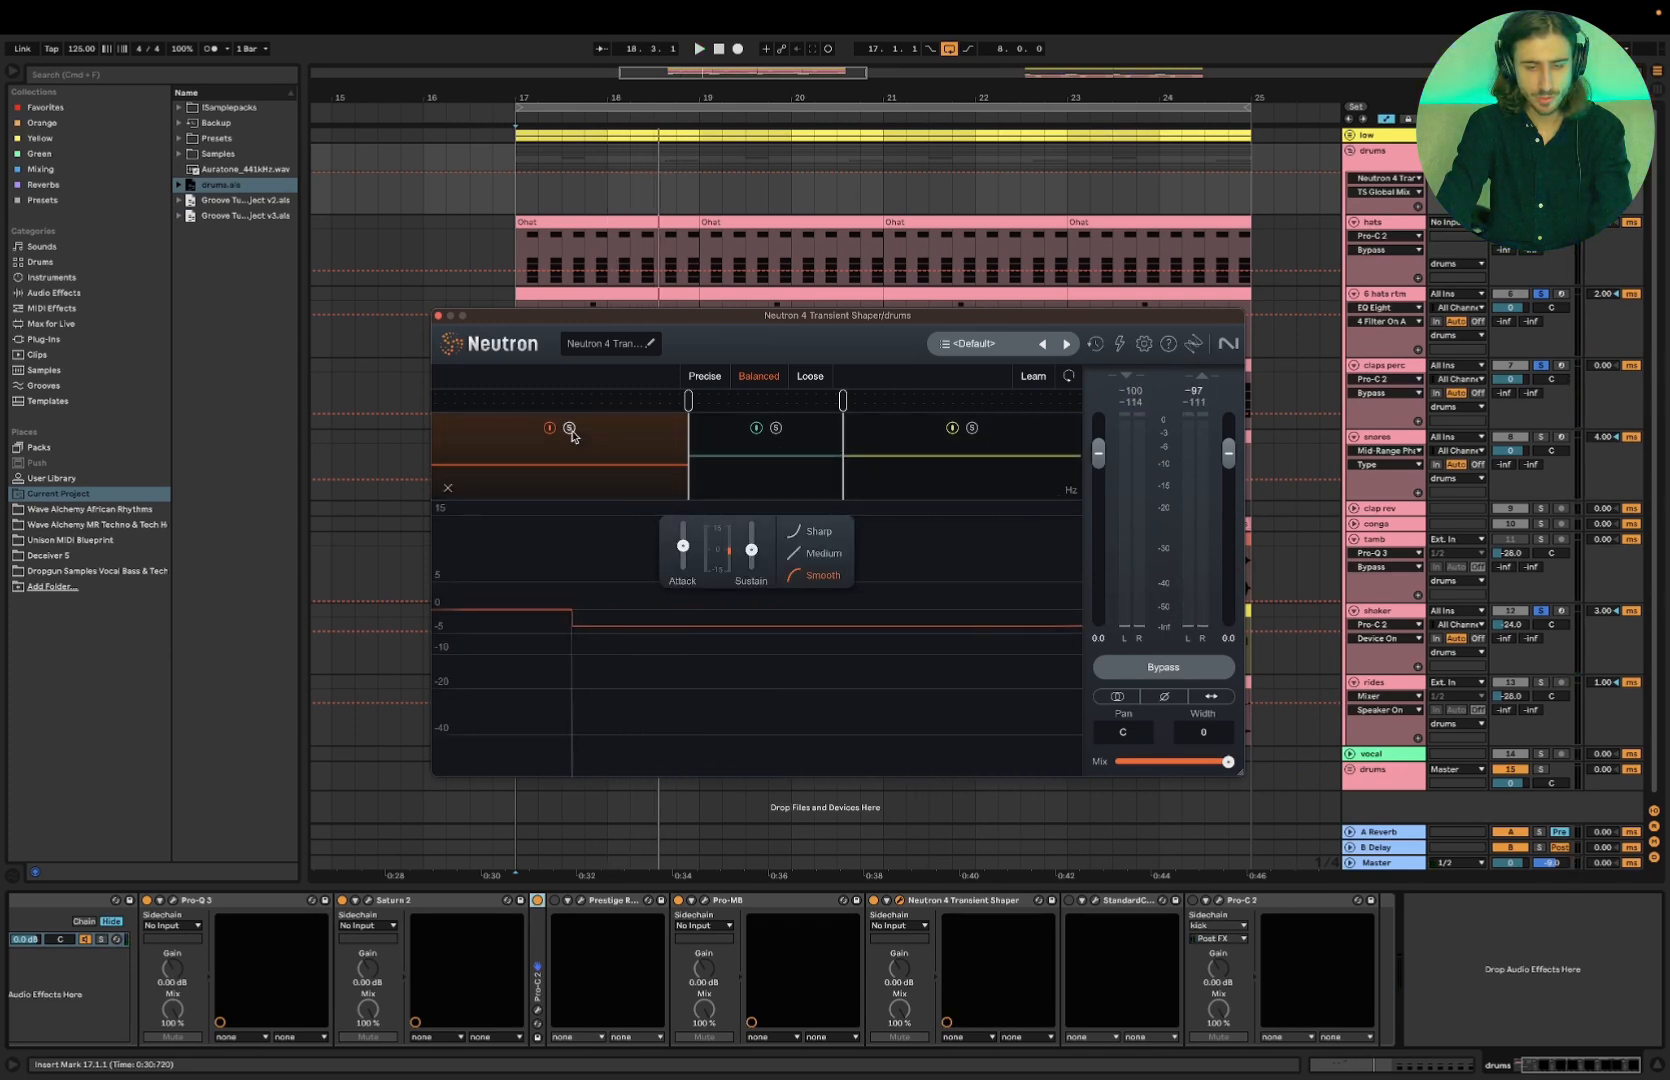
key(space)
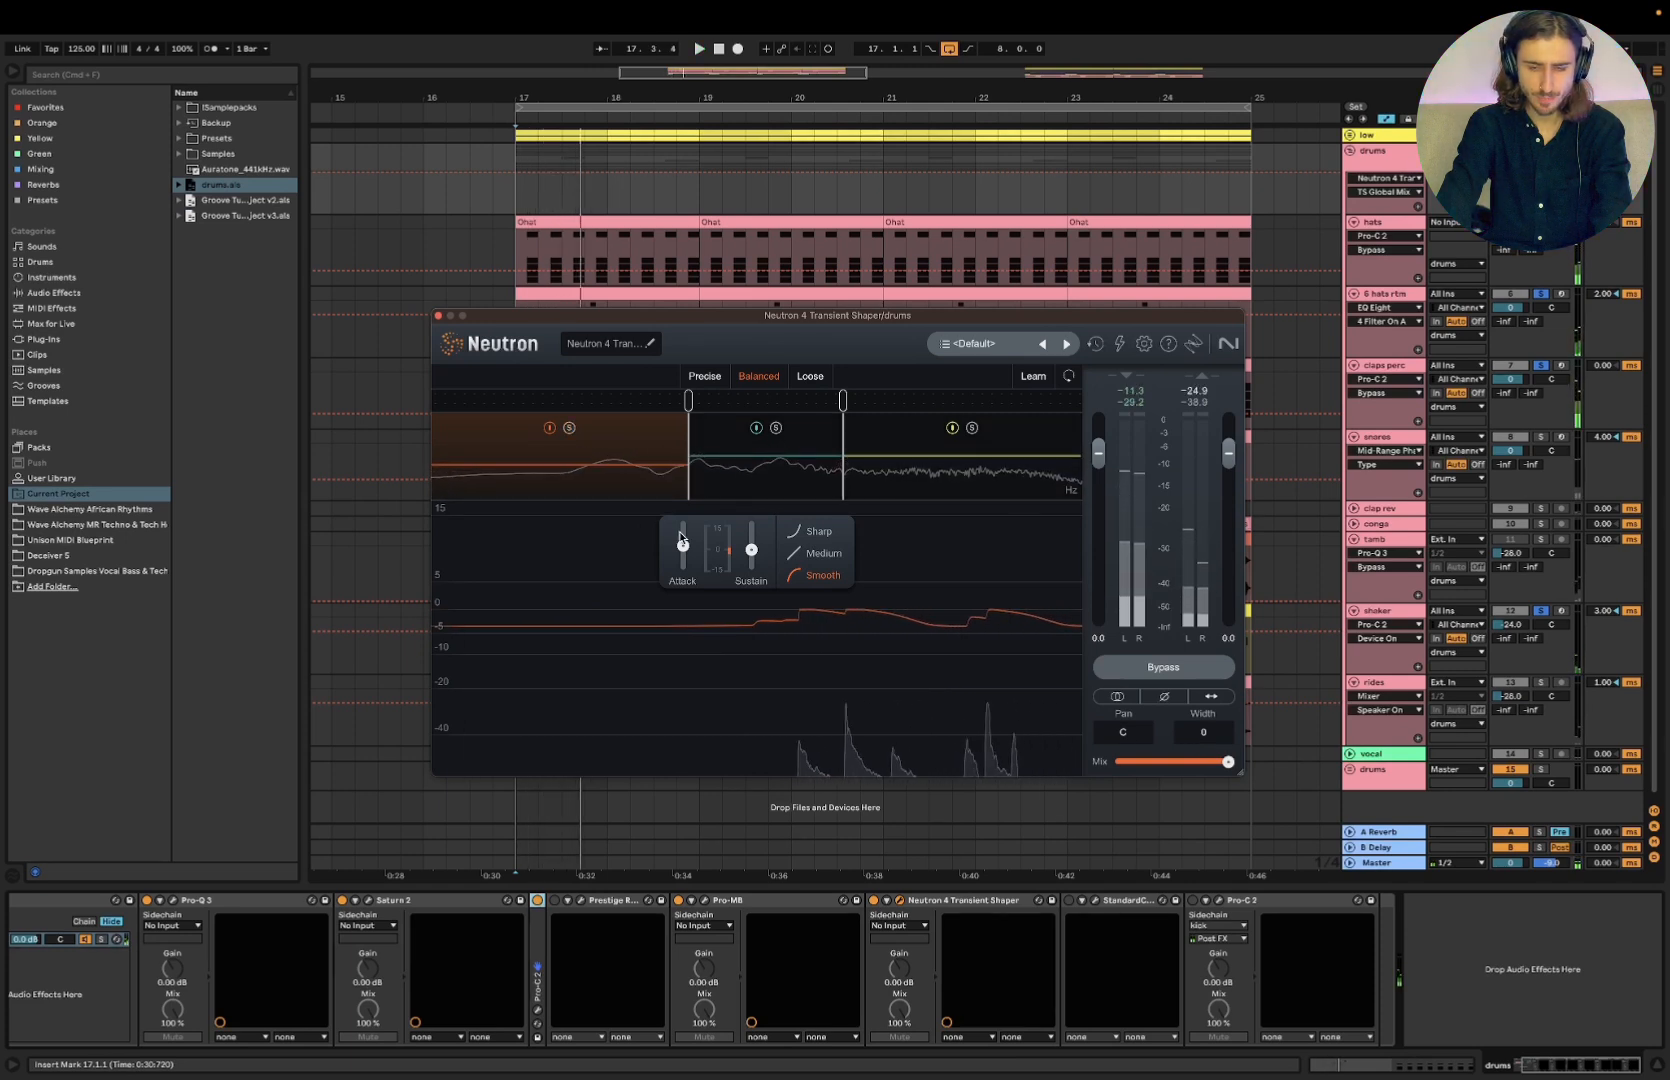
Select Neutron's middle band and check its attack and sustain settings while starting and stopping the drum loop
click(777, 491)
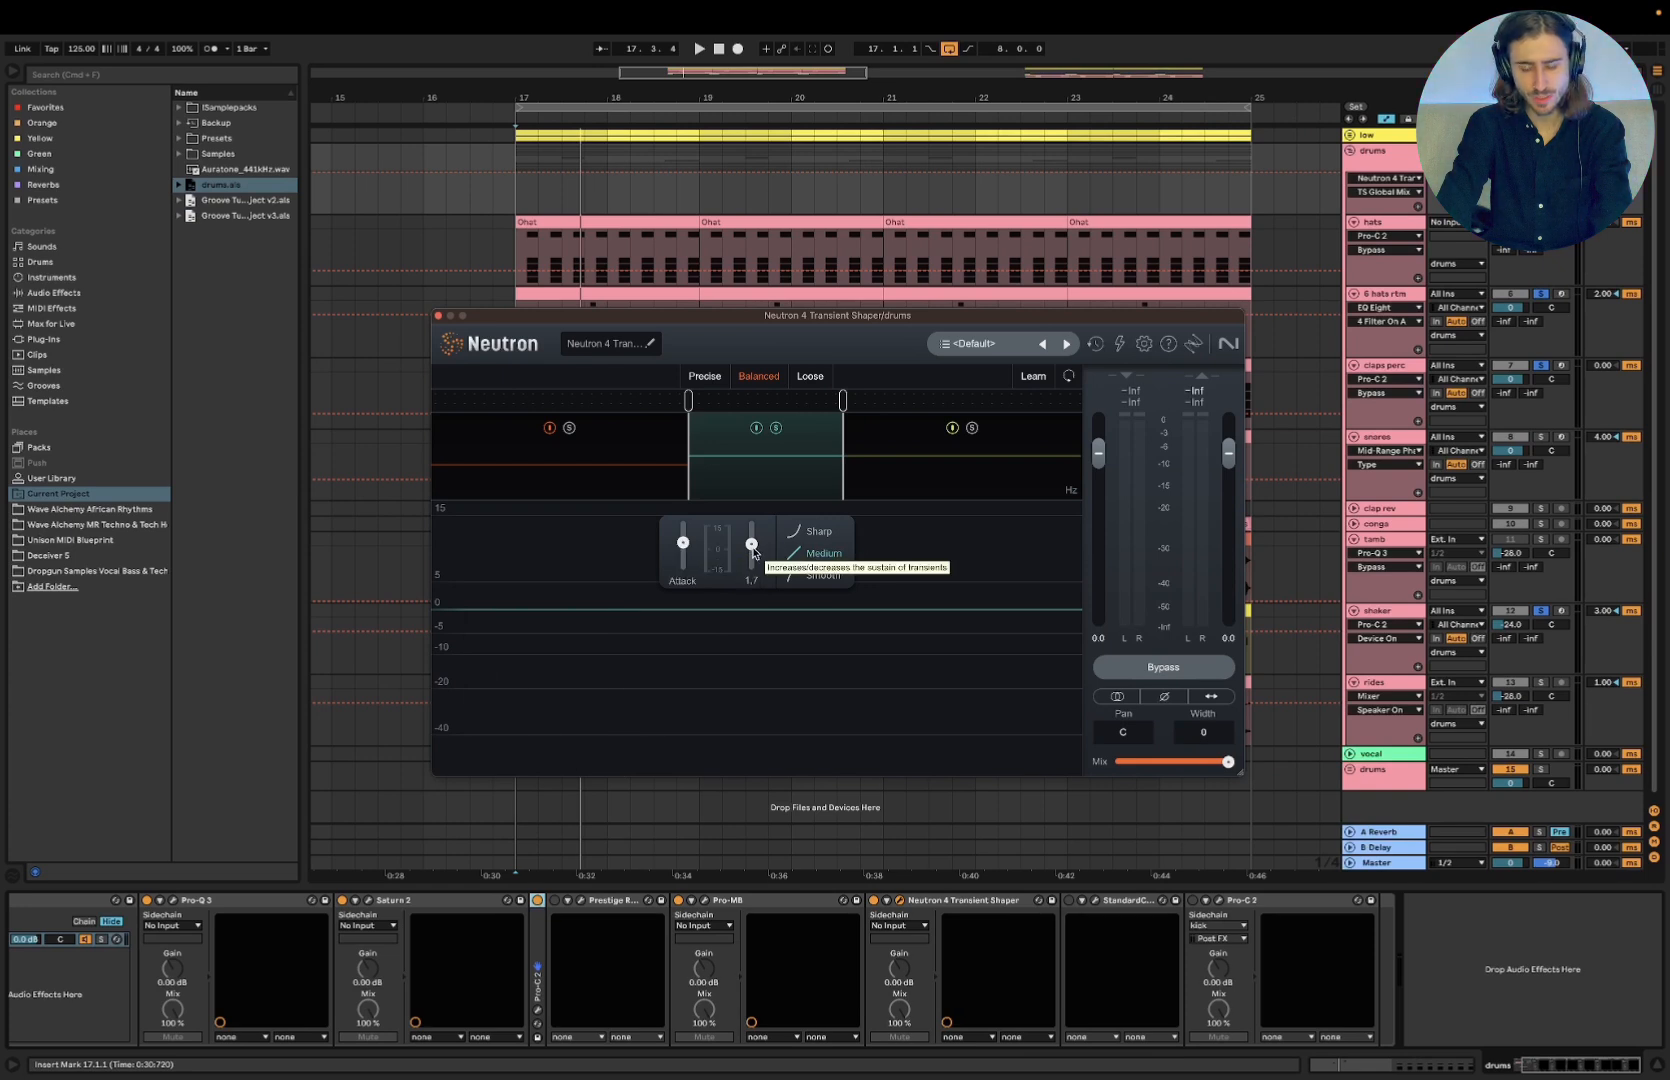
key(space)
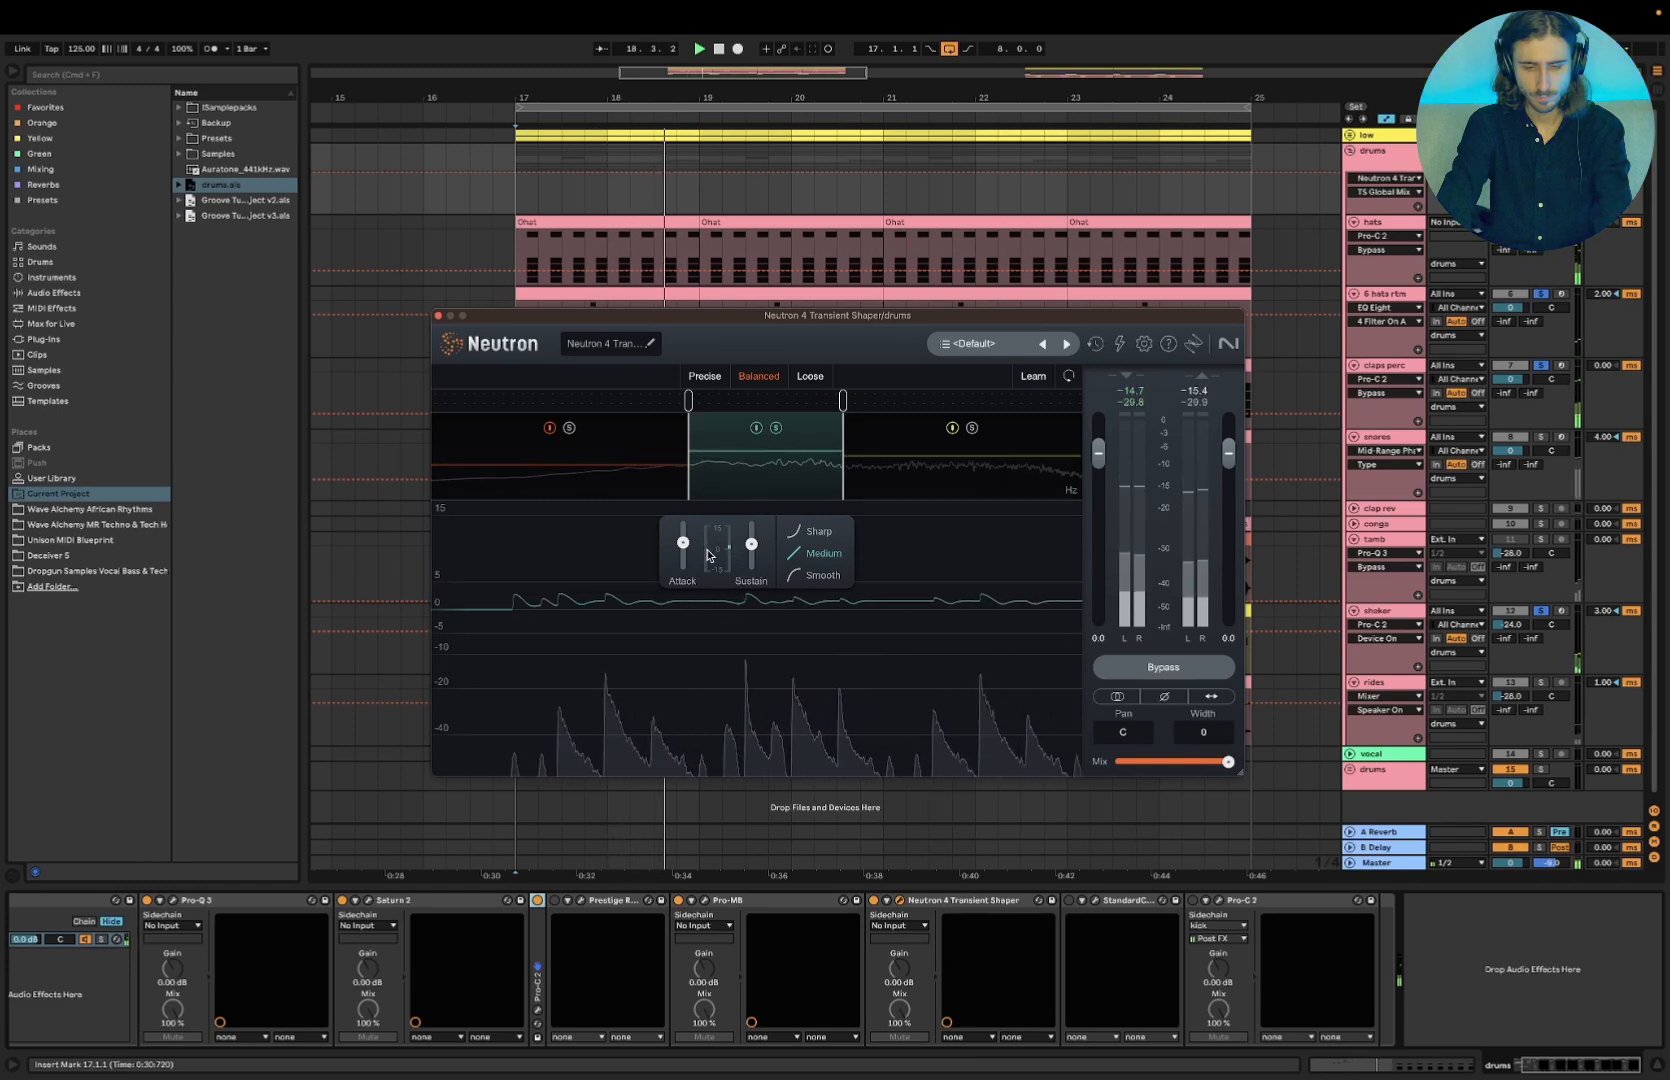
key(space)
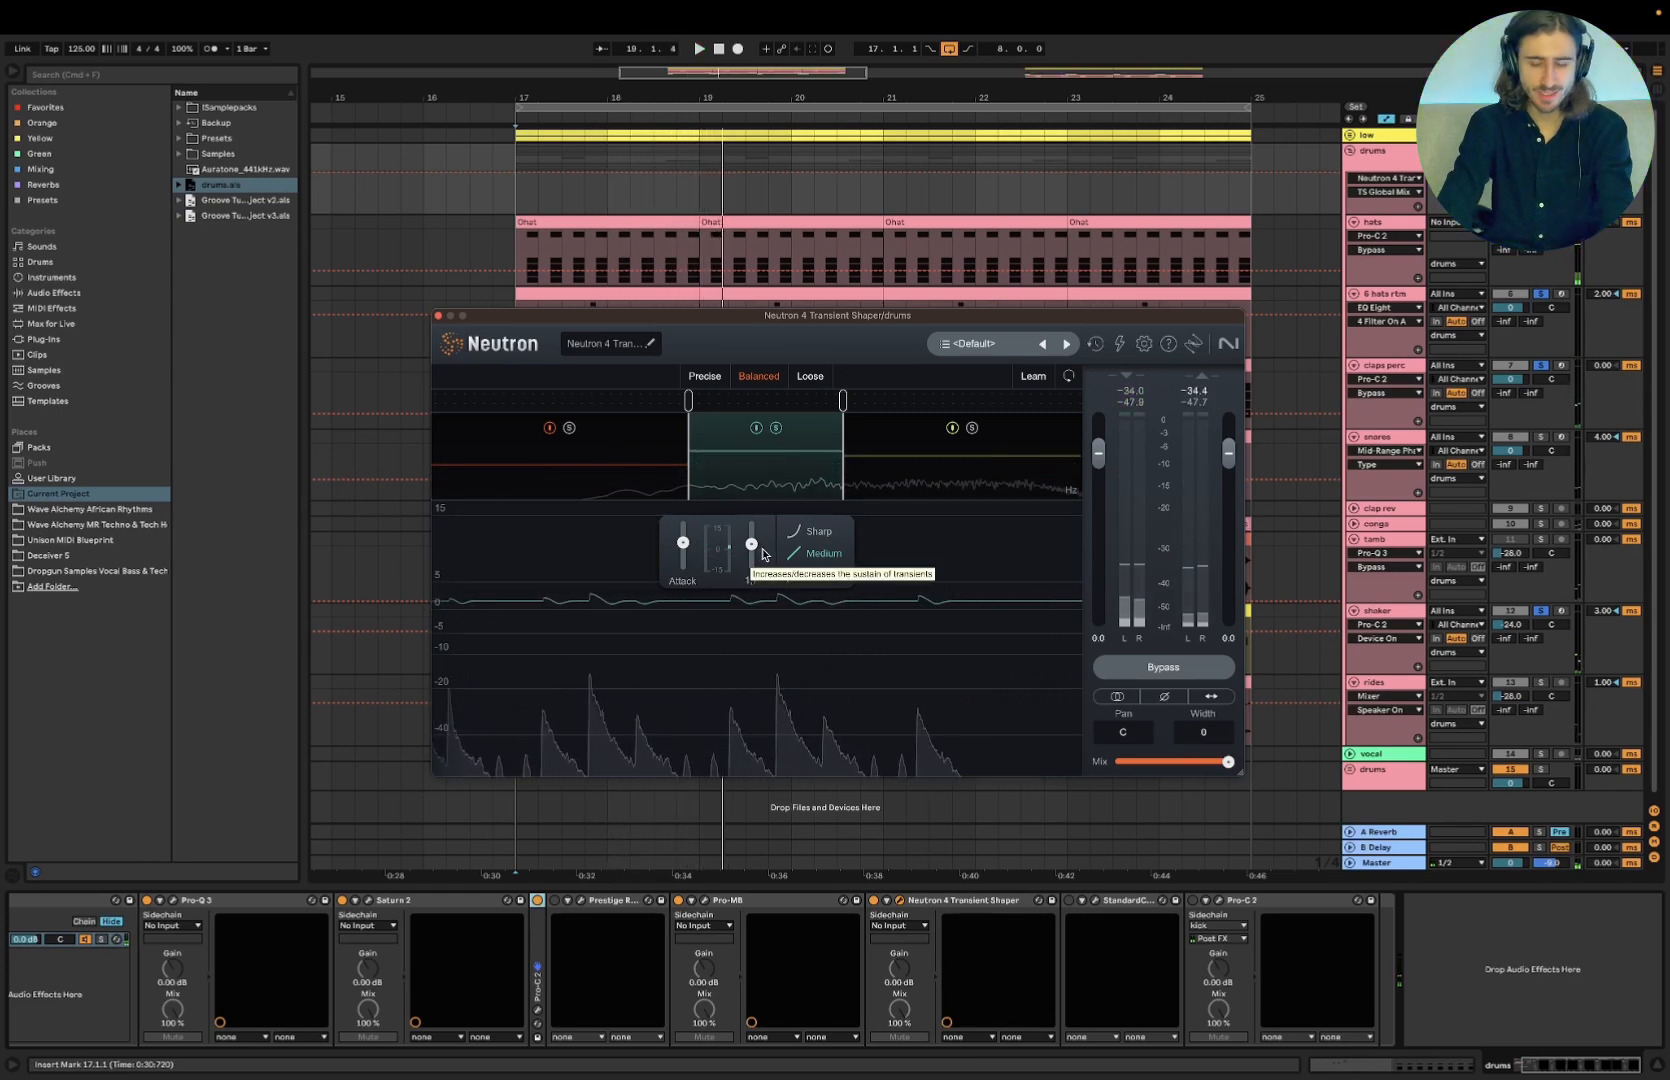
key(space)
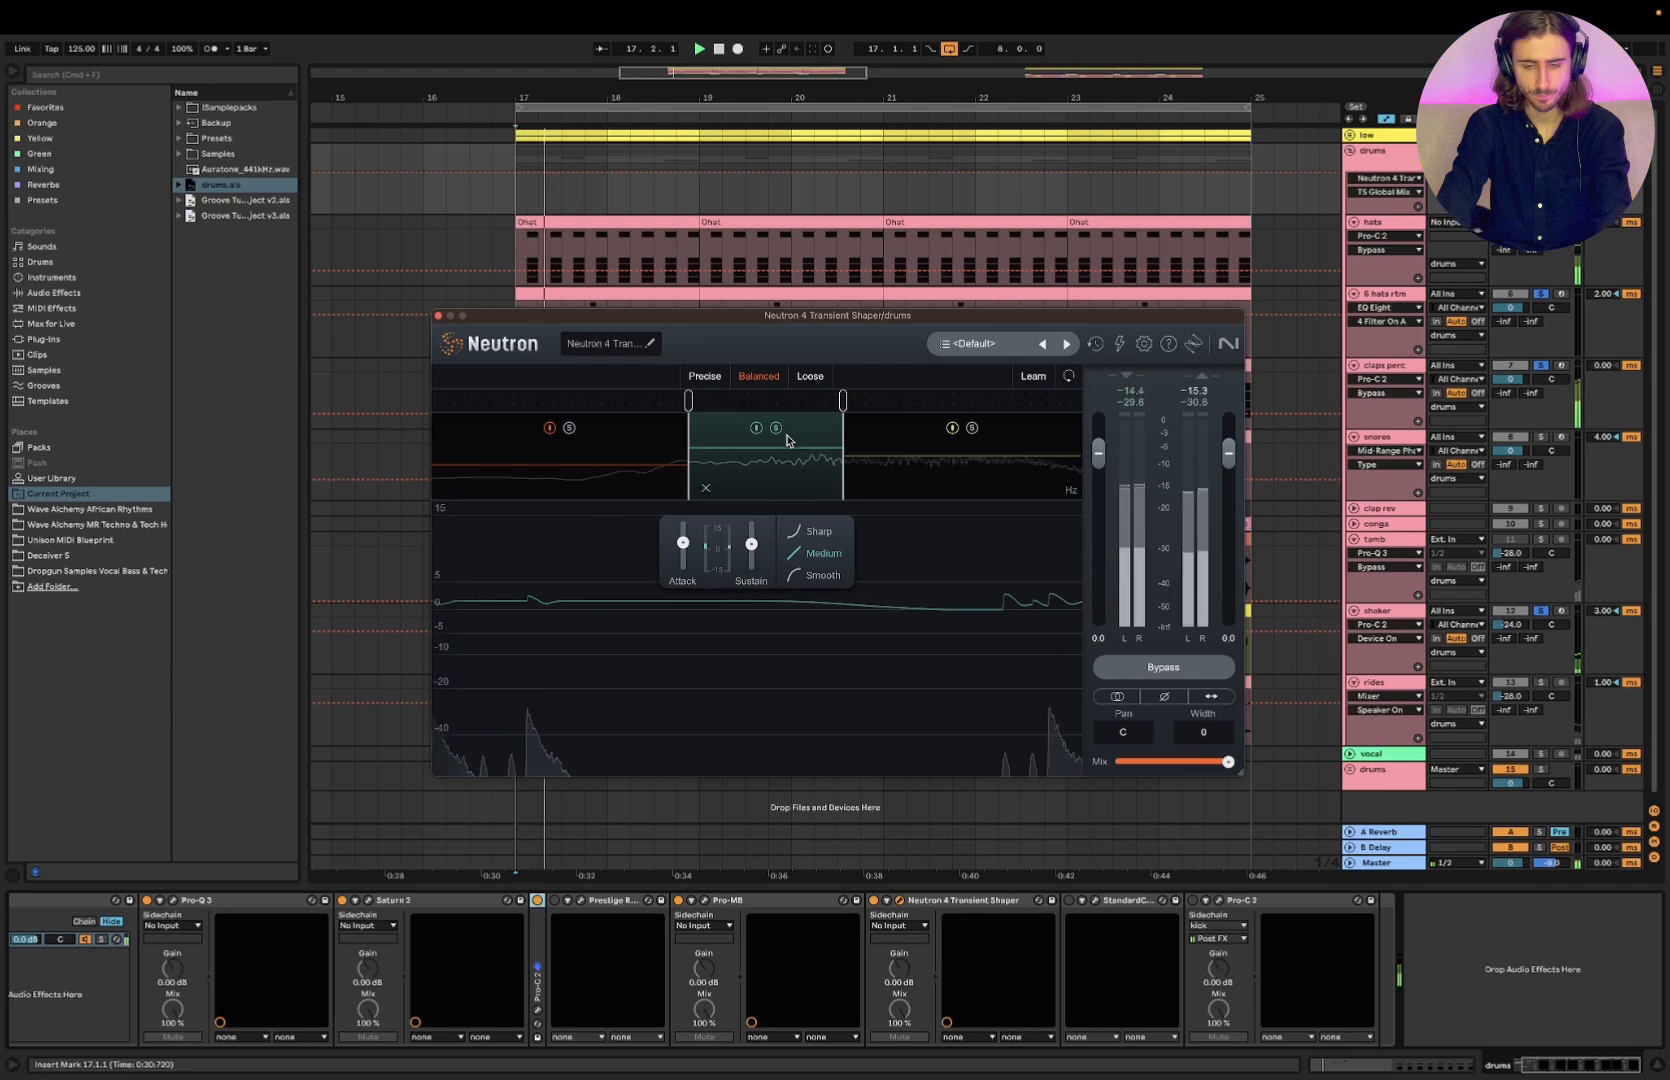
key(space)
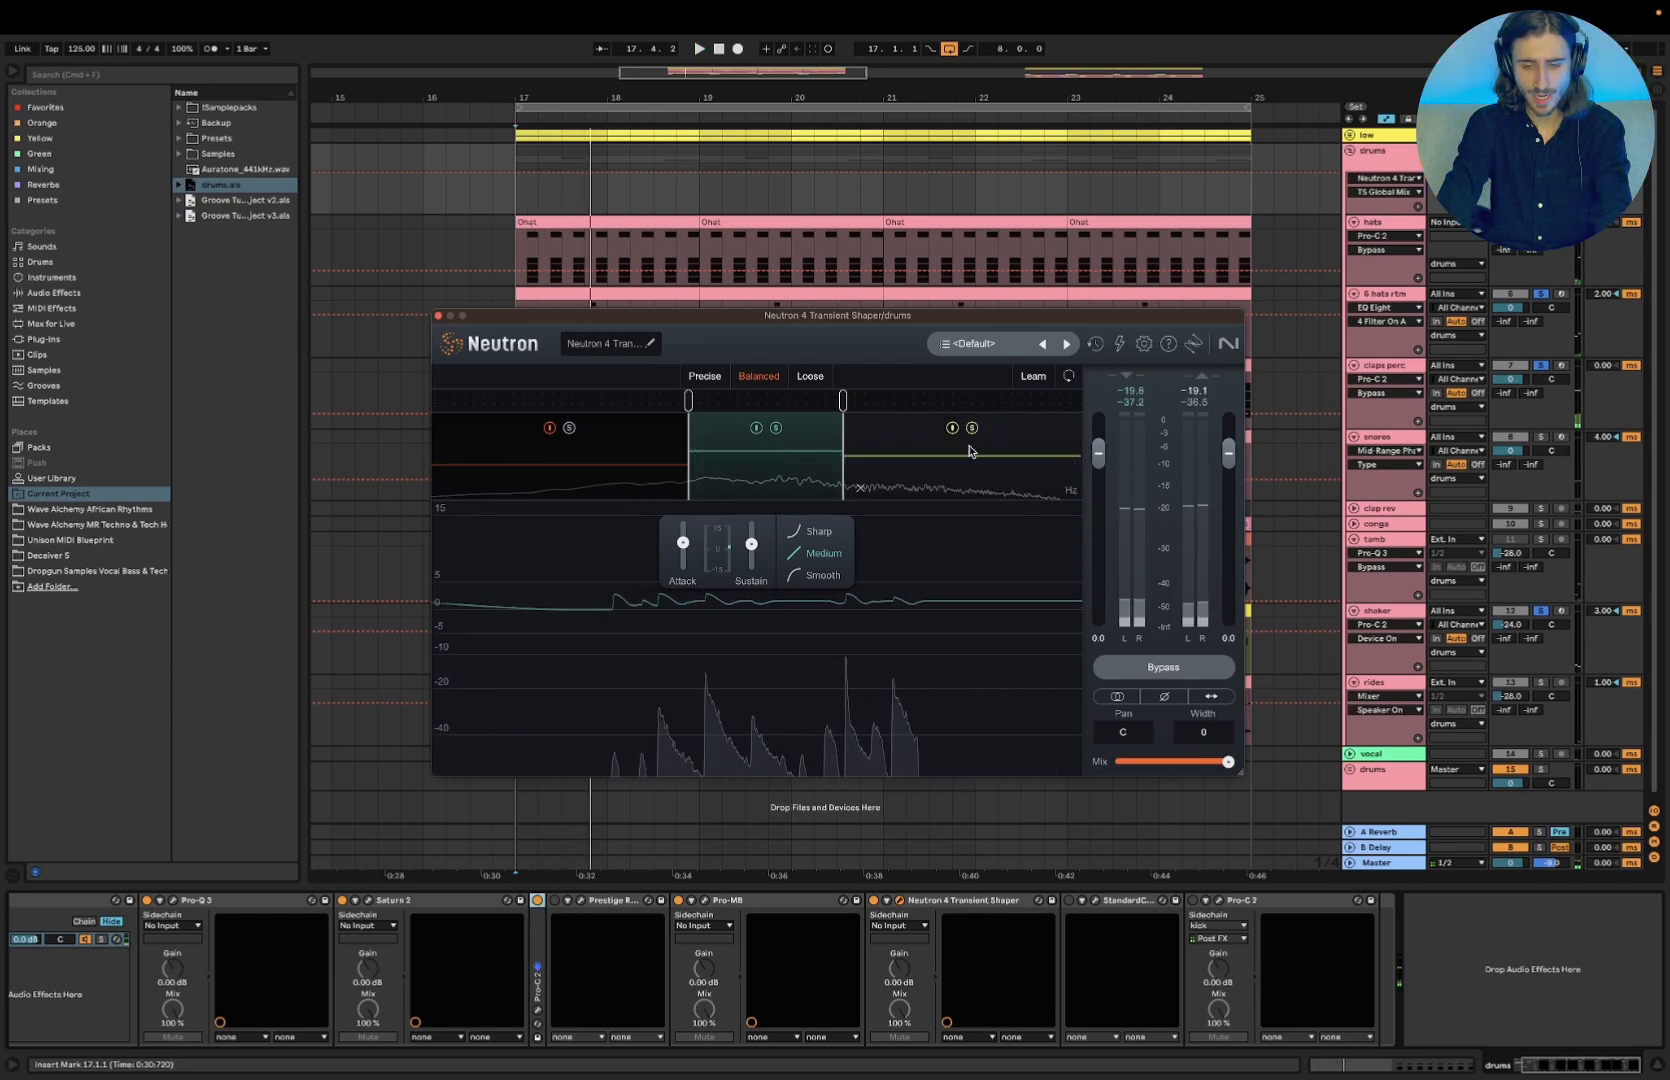
key(space)
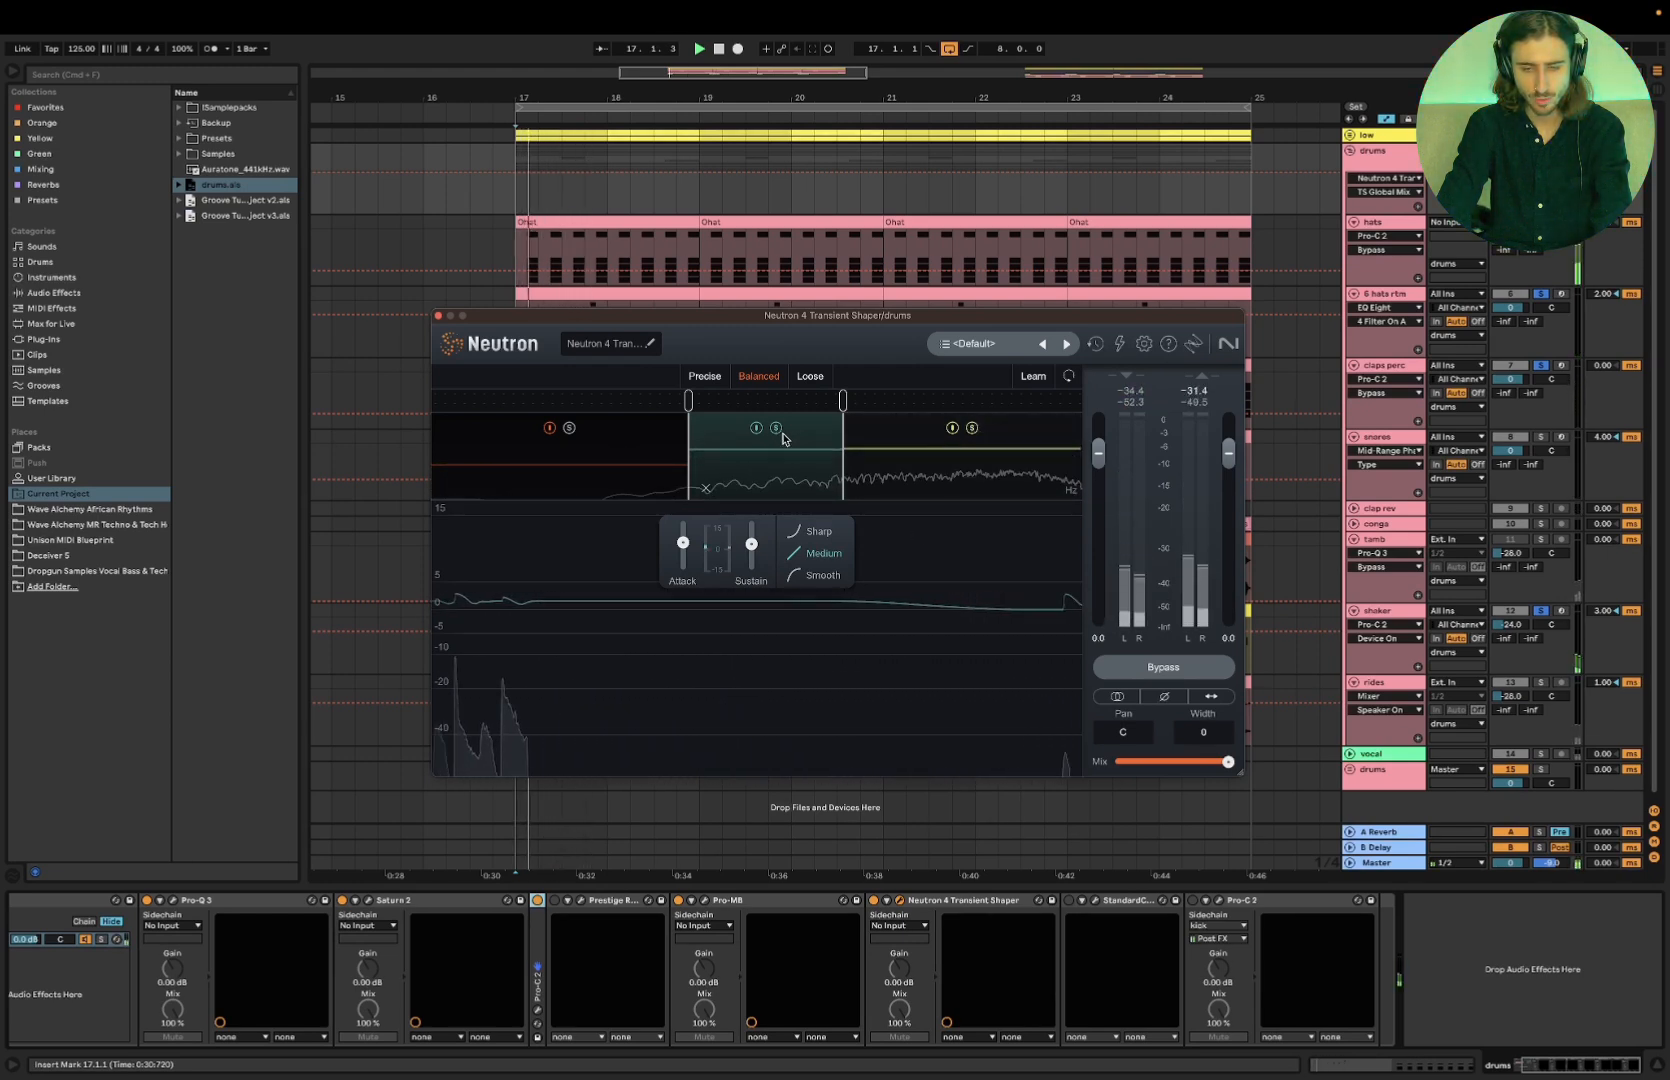
Select Neutron's high band and check its attack and sustain settings against the drum playback
click(898, 470)
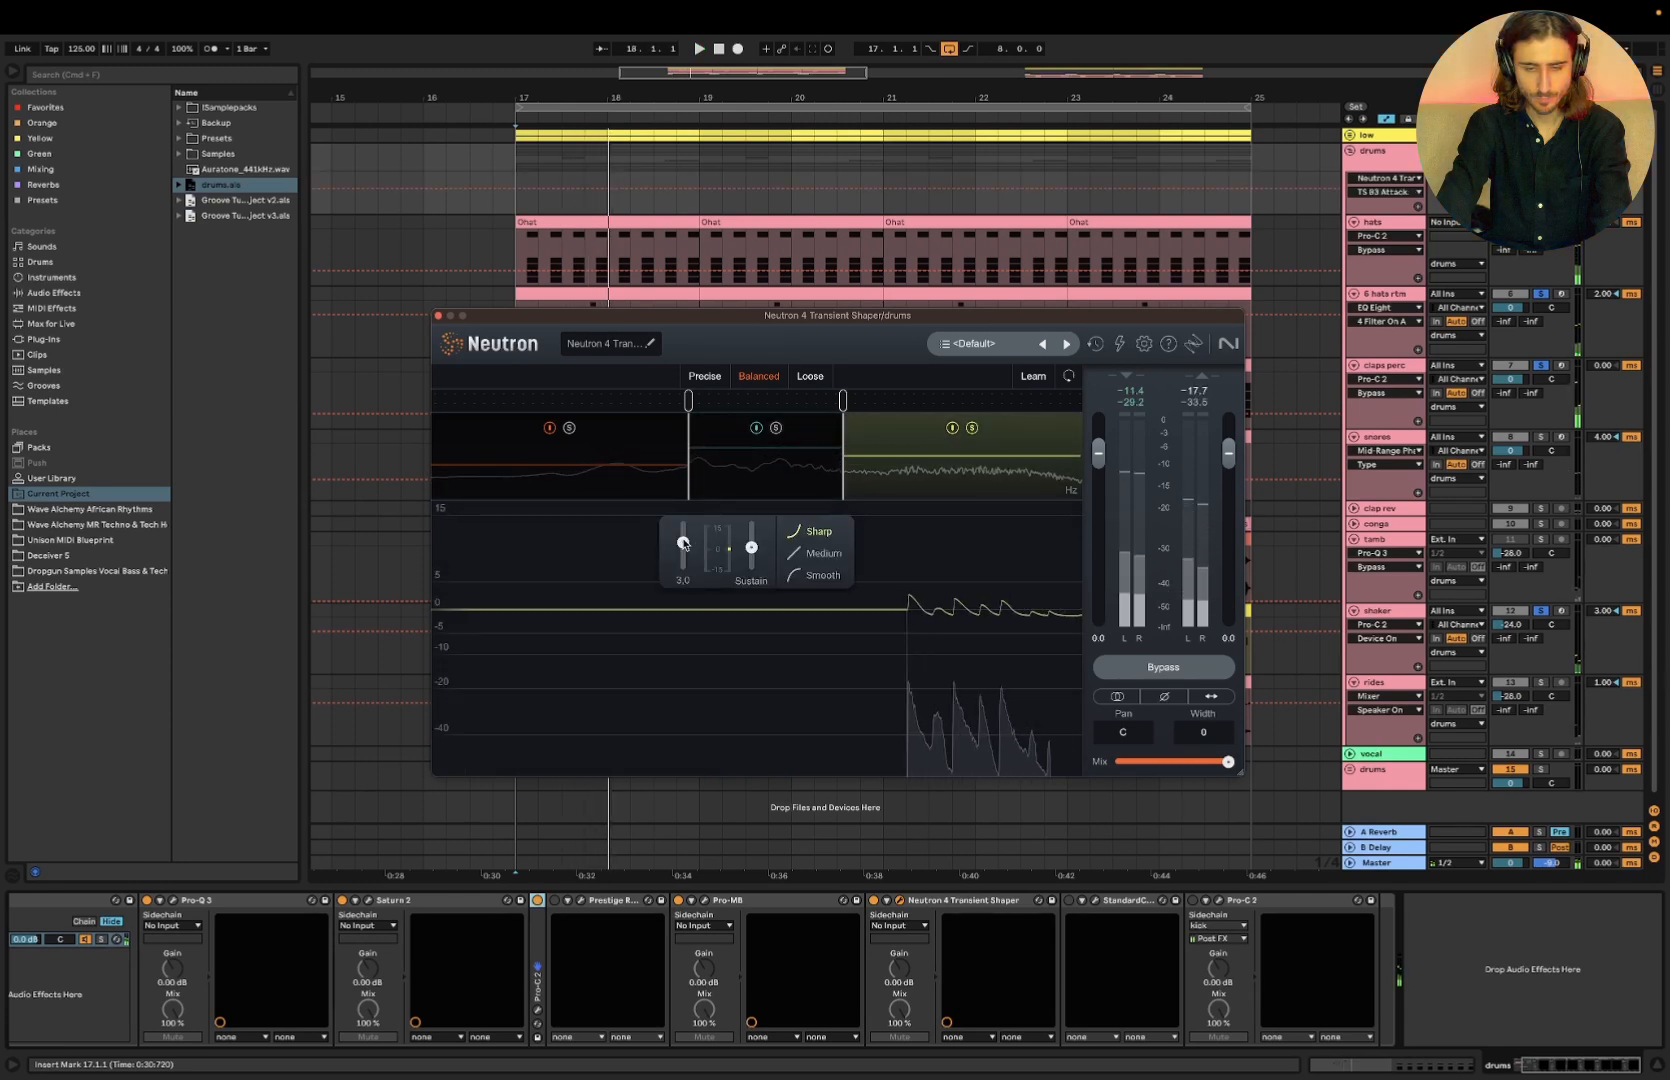
key(space)
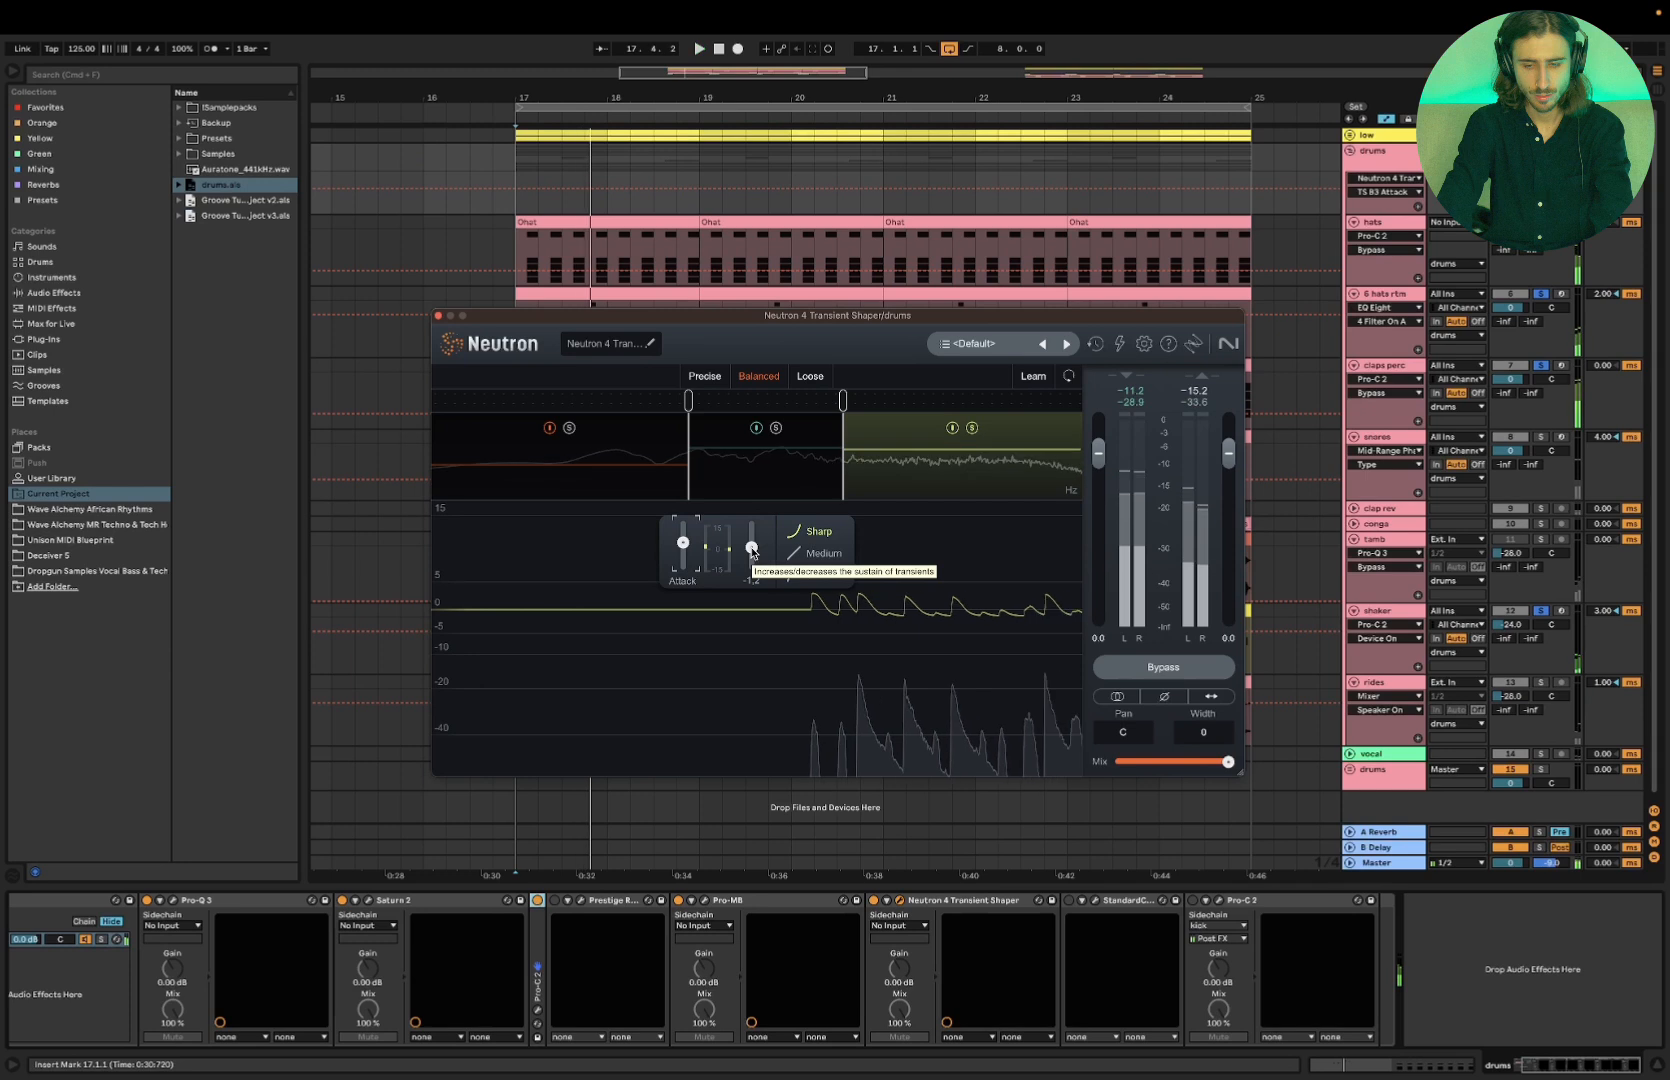
key(space)
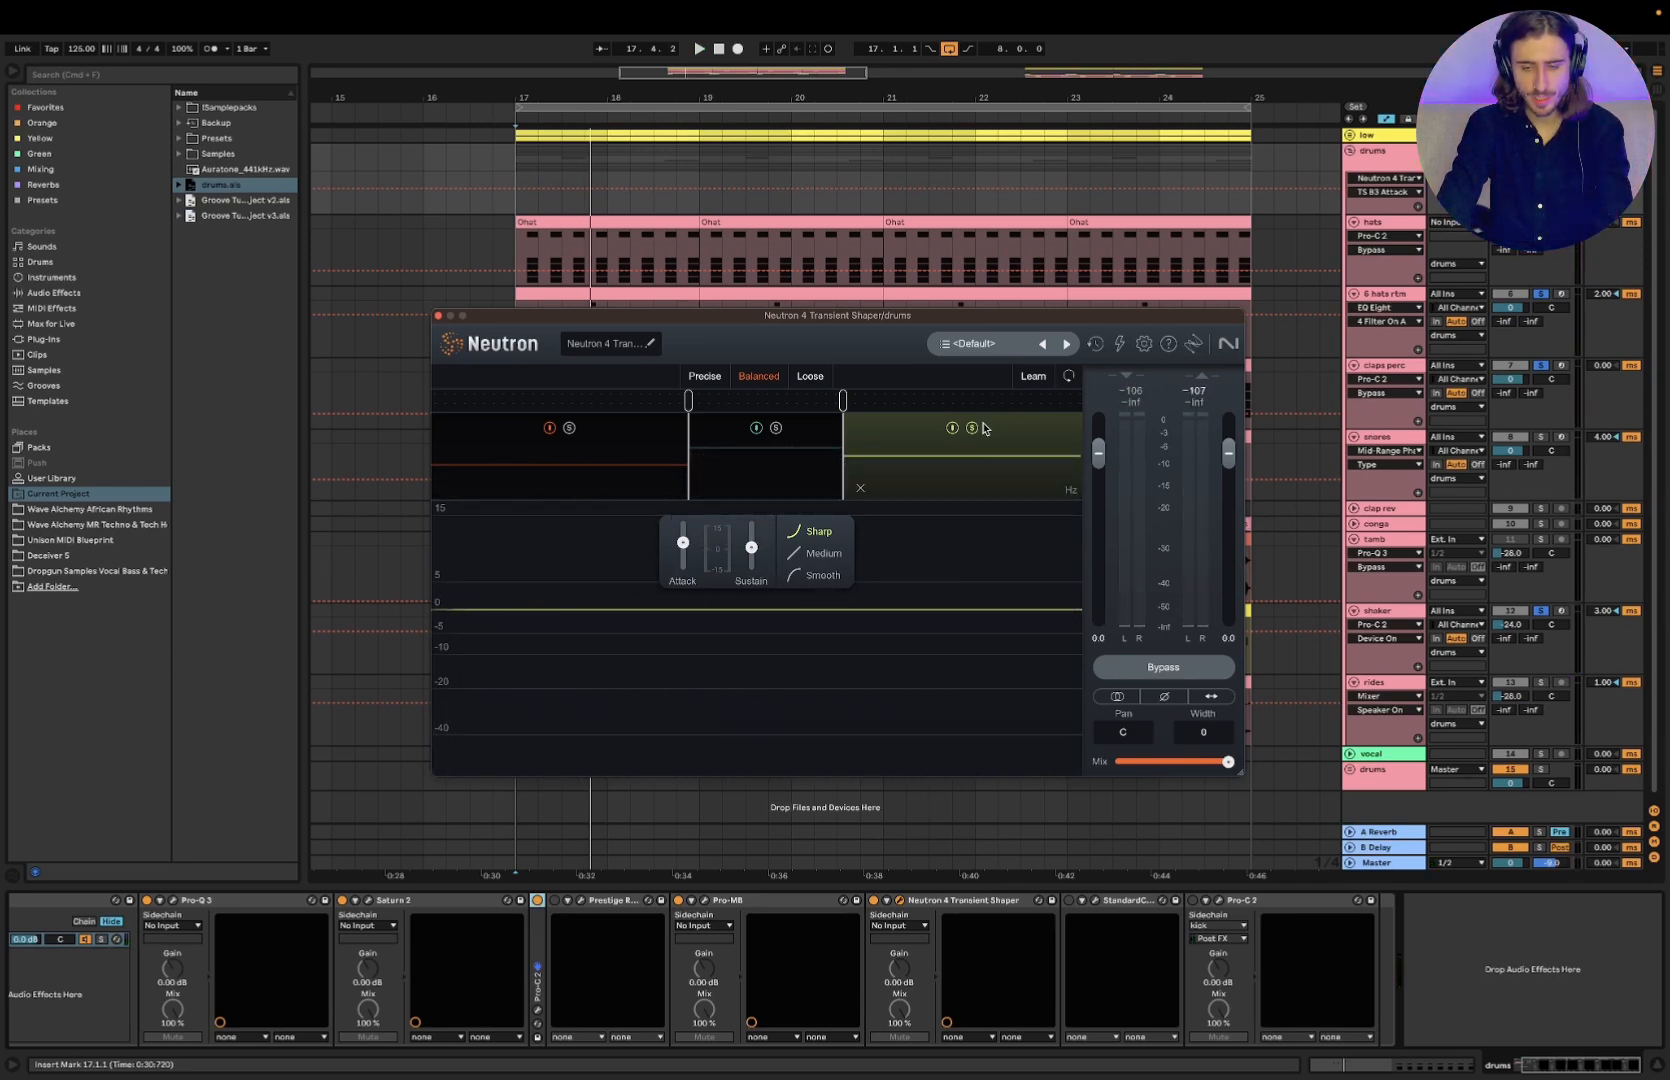
Play the drum group with Neutron 4 Transient Shaper active and bypassed to compare, leaving the plug-in active
key(space)
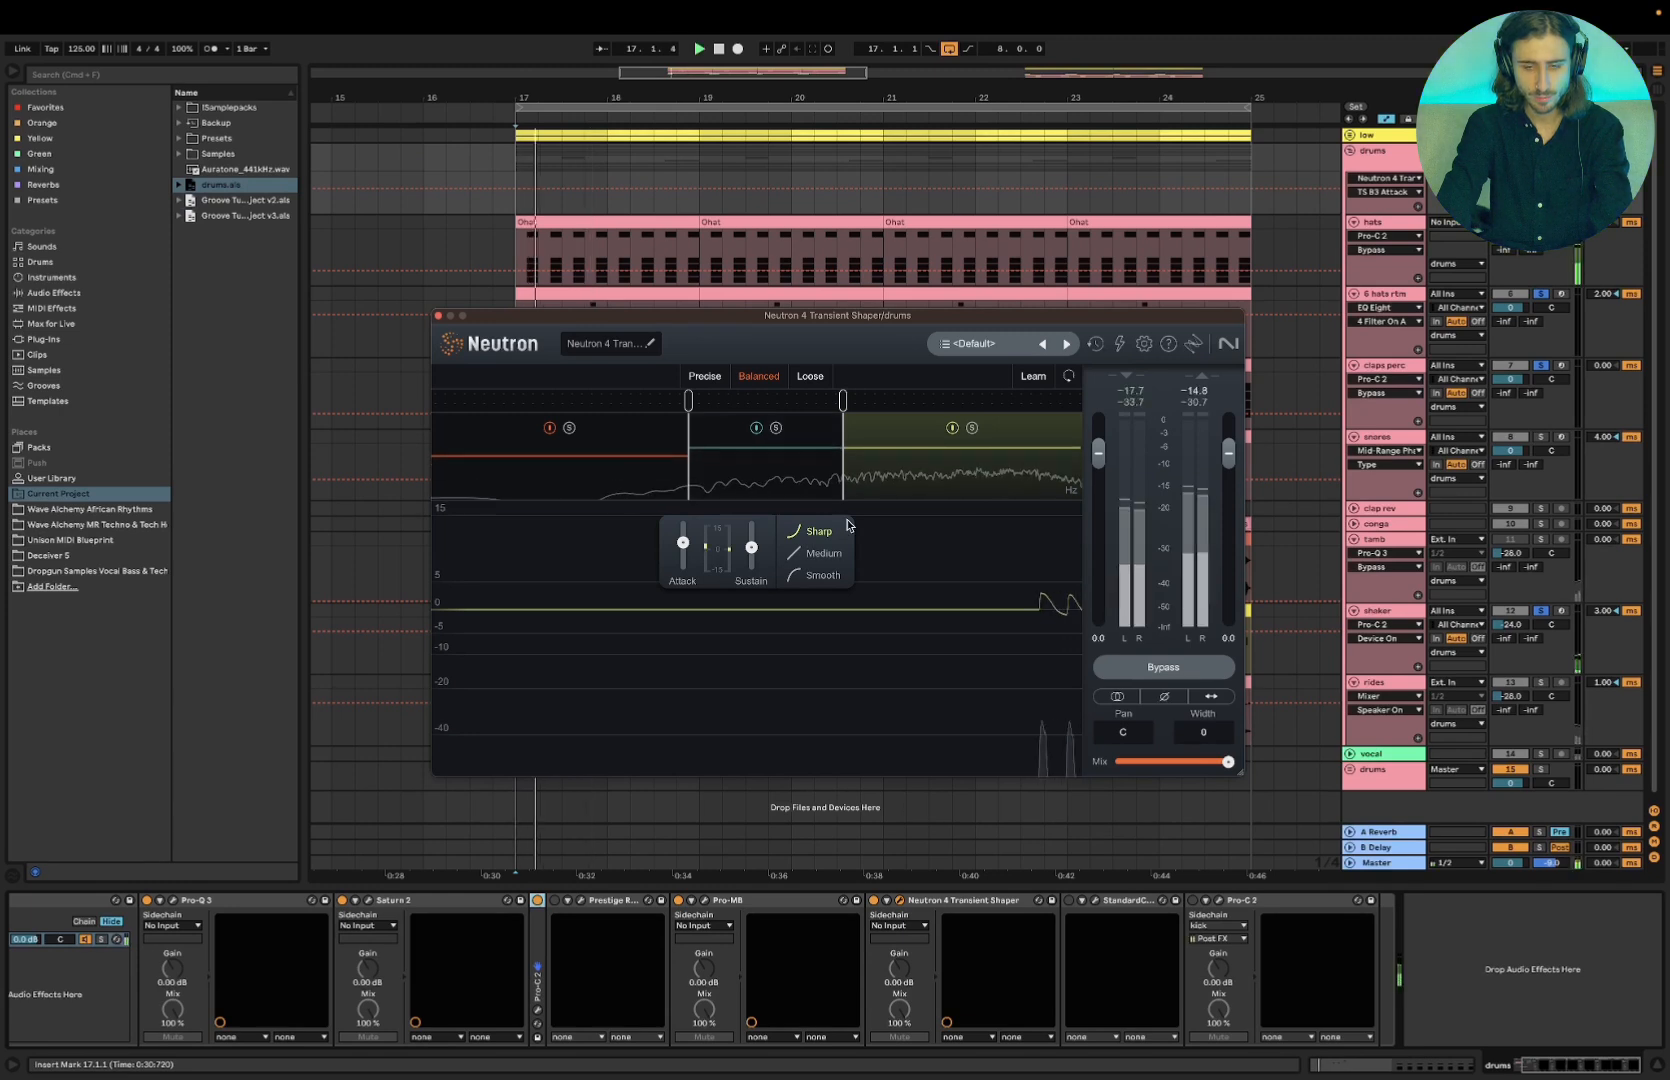
click(1127, 676)
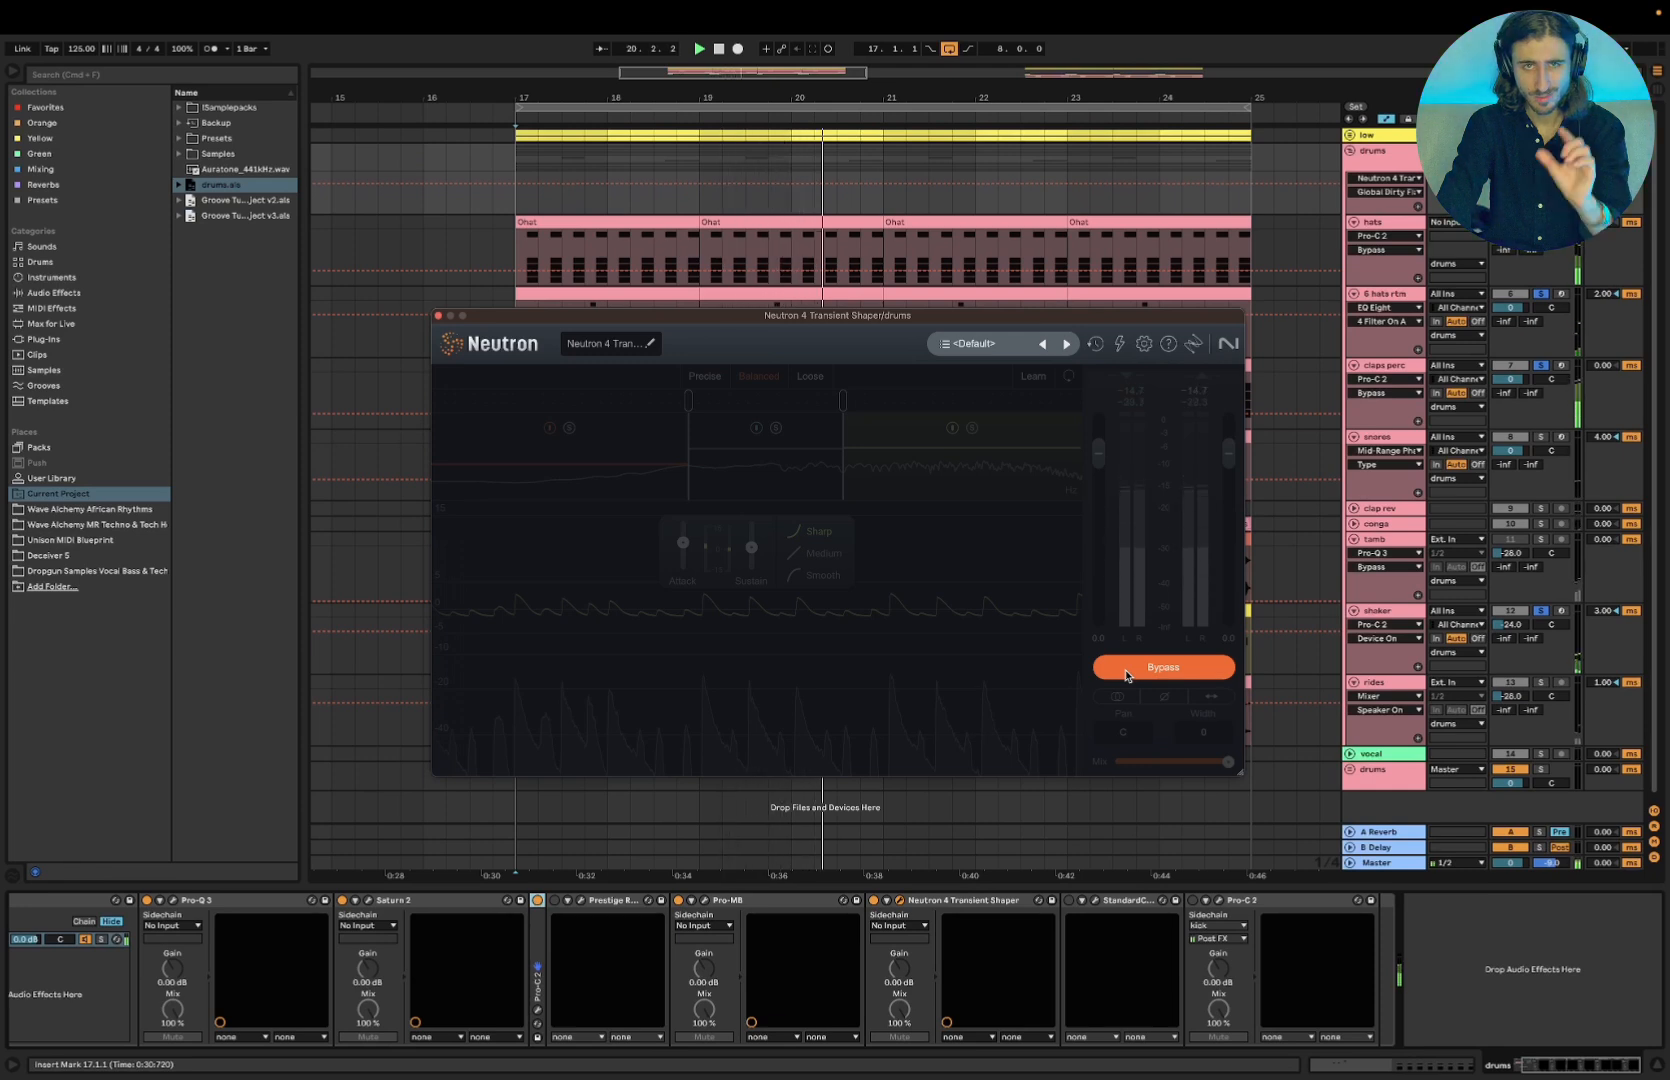
key(space)
click(1127, 670)
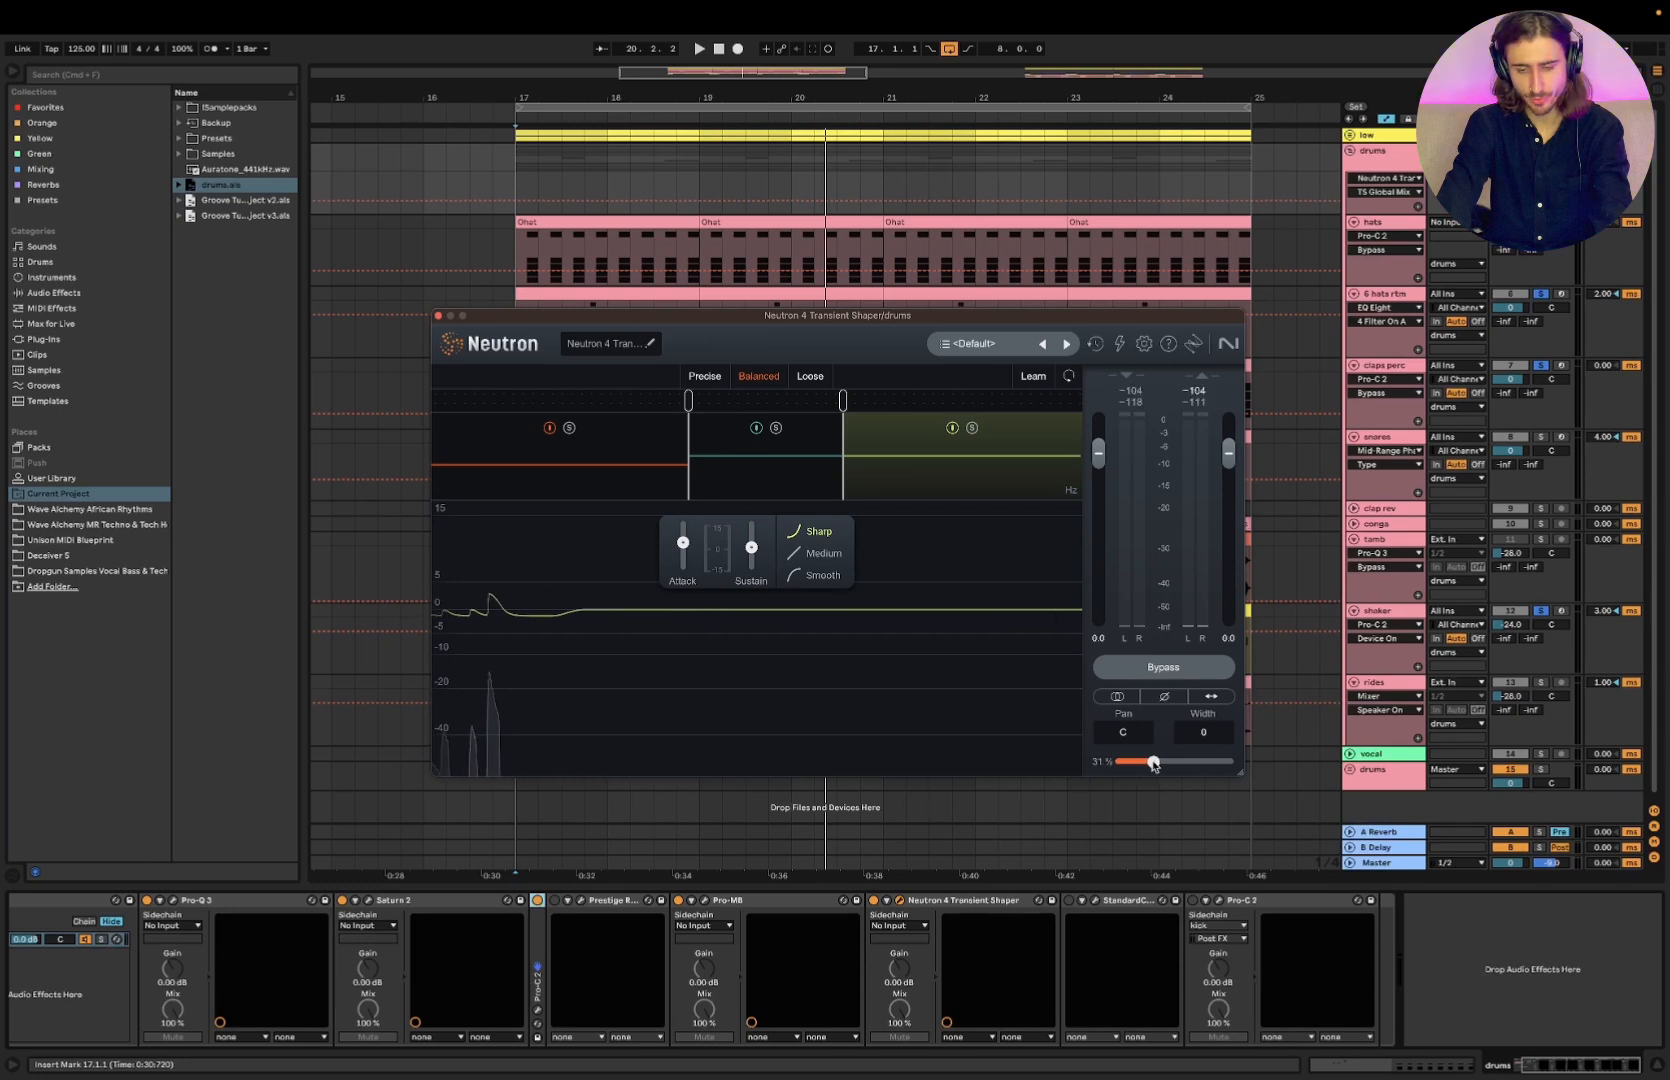
Set Neutron 4 Transient Shaper's overall mix to 30% during playback and close the plug-in window
key(space)
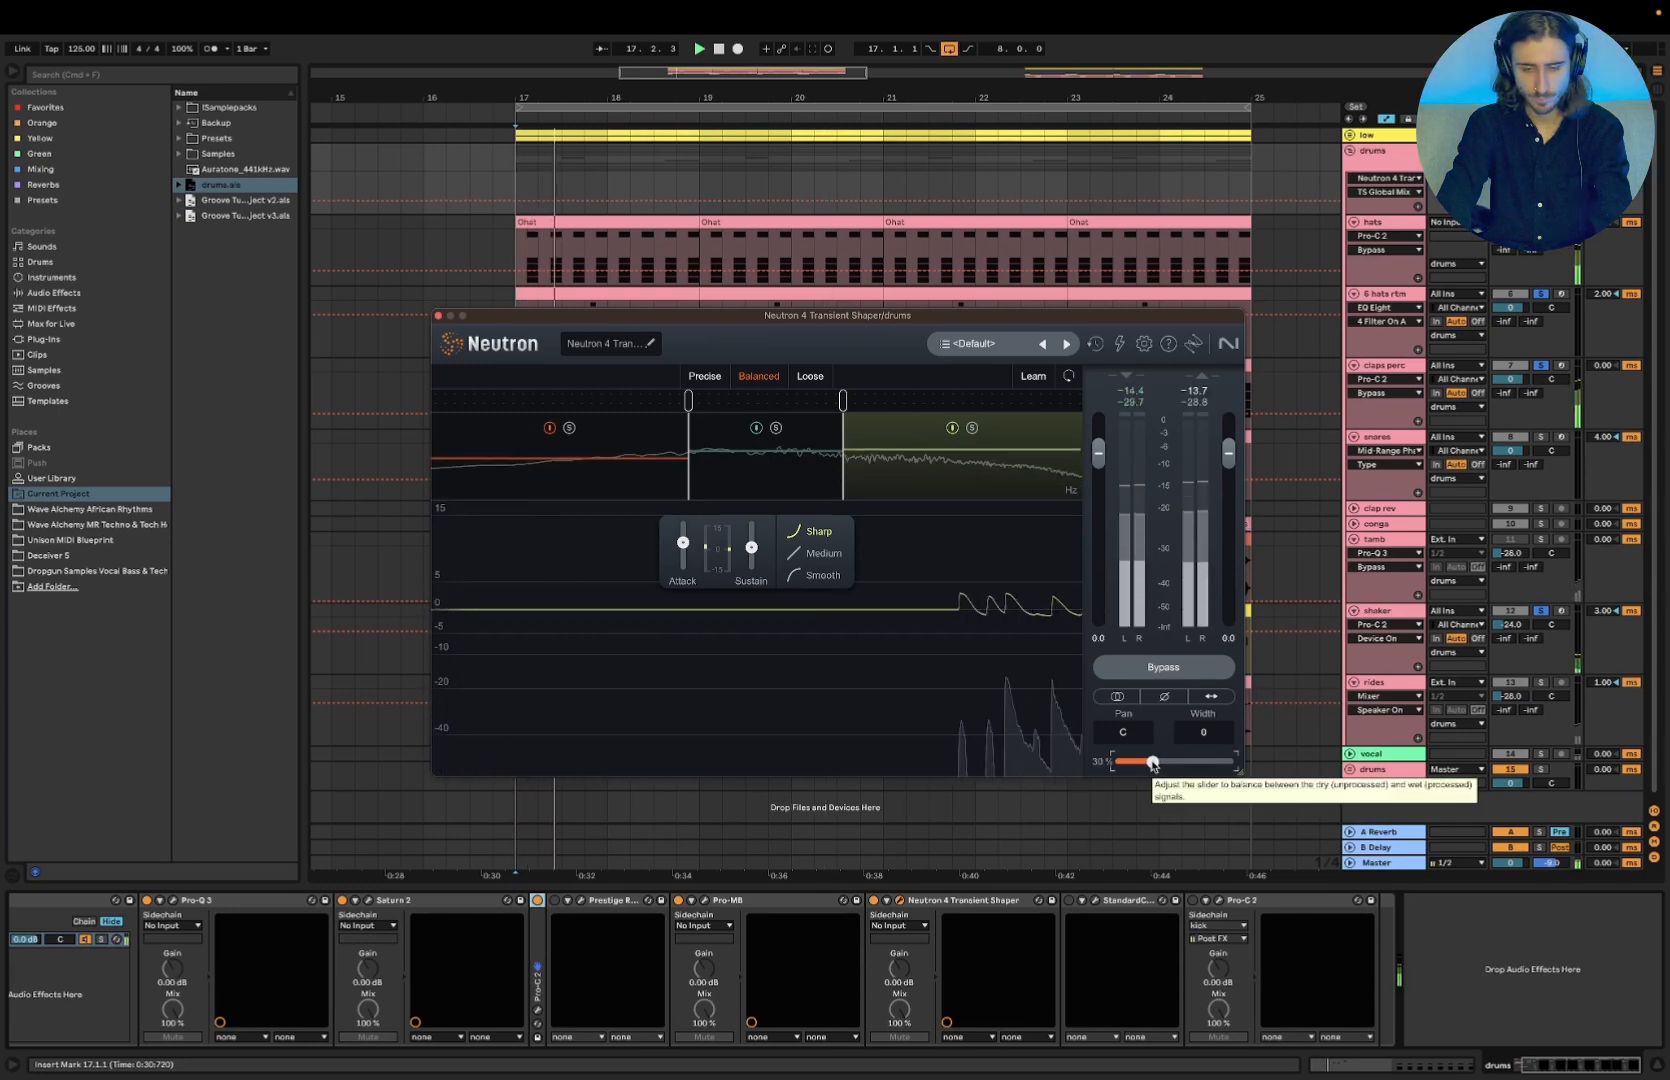
drag(1153, 765, 1152, 766)
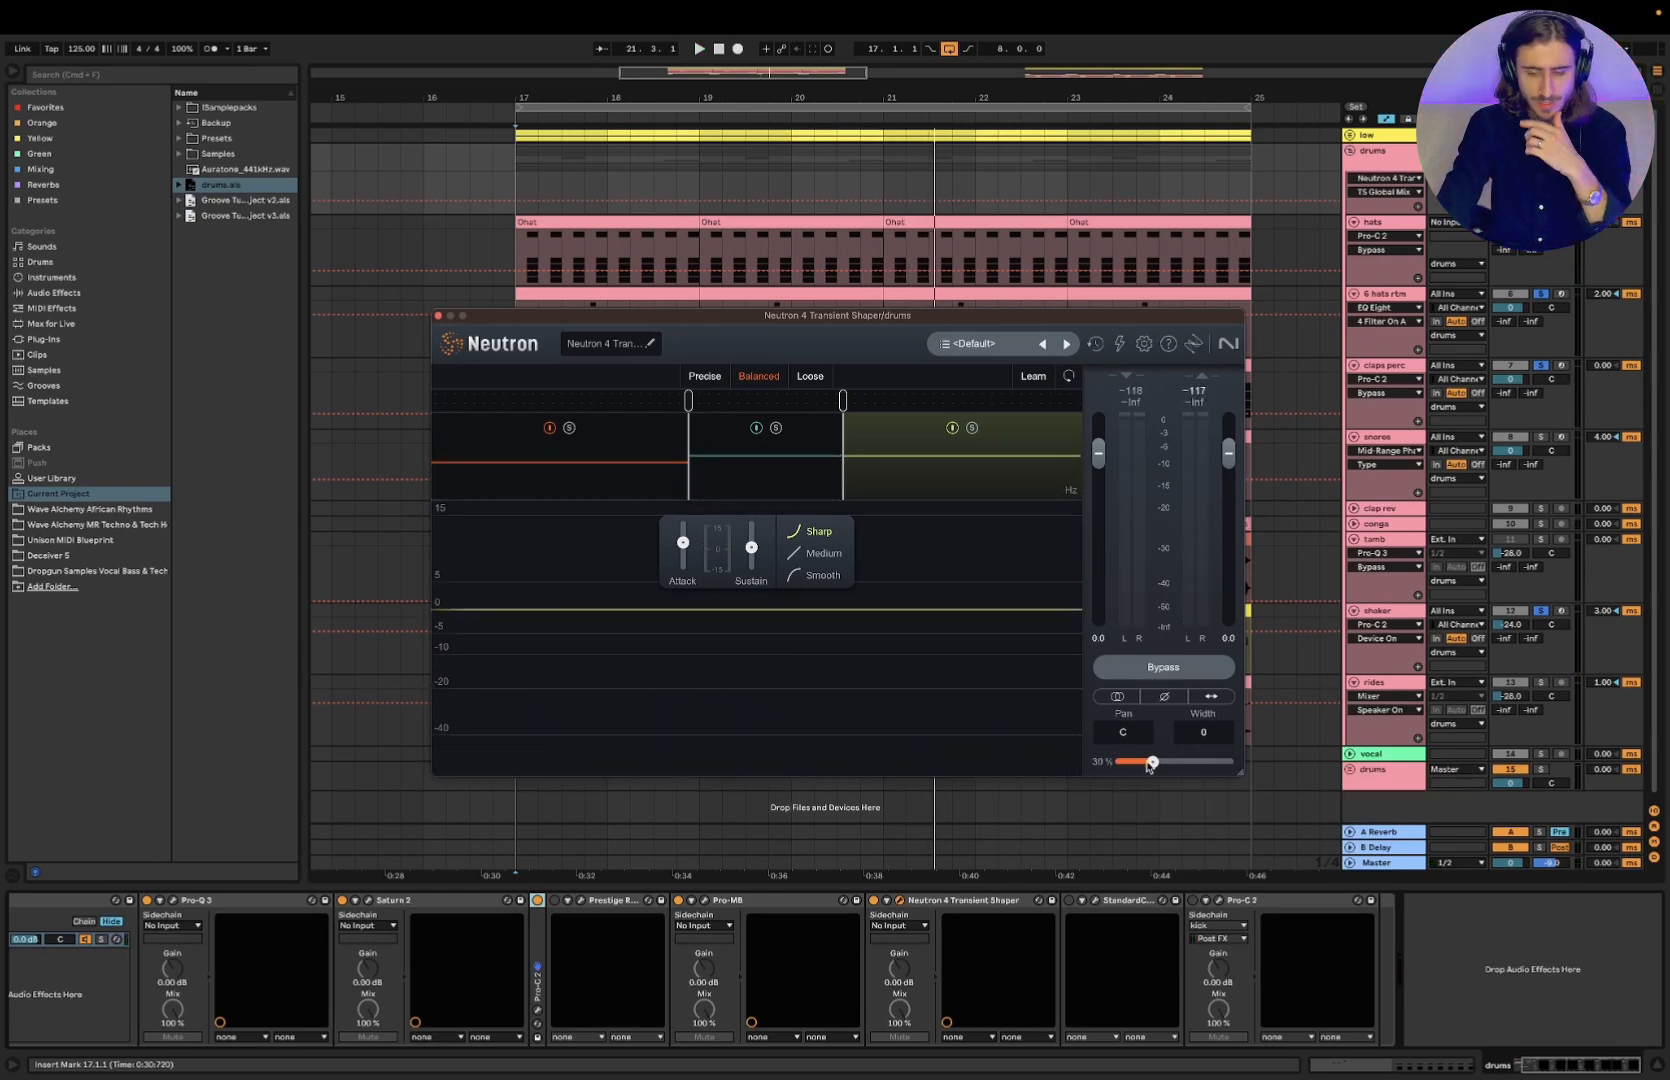
click(438, 316)
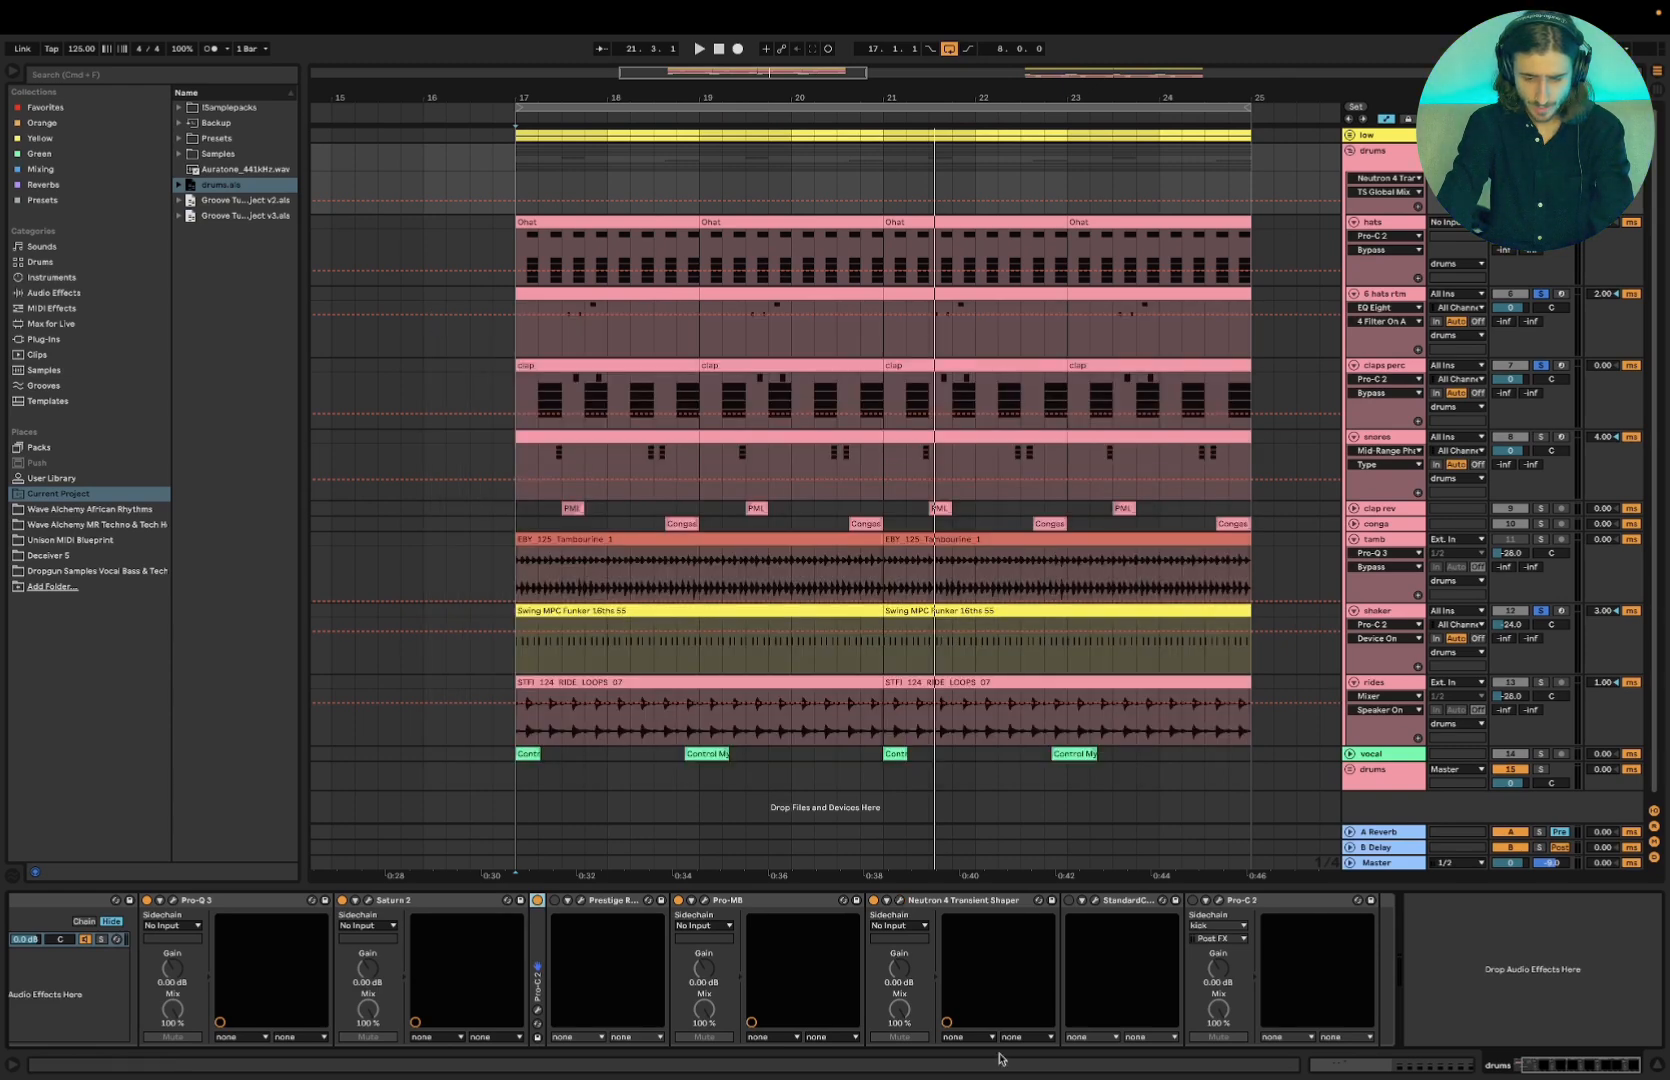
Select the Side-chain Kick box on the presentation slide, then return to Ableton Live and enable and open the drum group's Pro-C 2
click(983, 906)
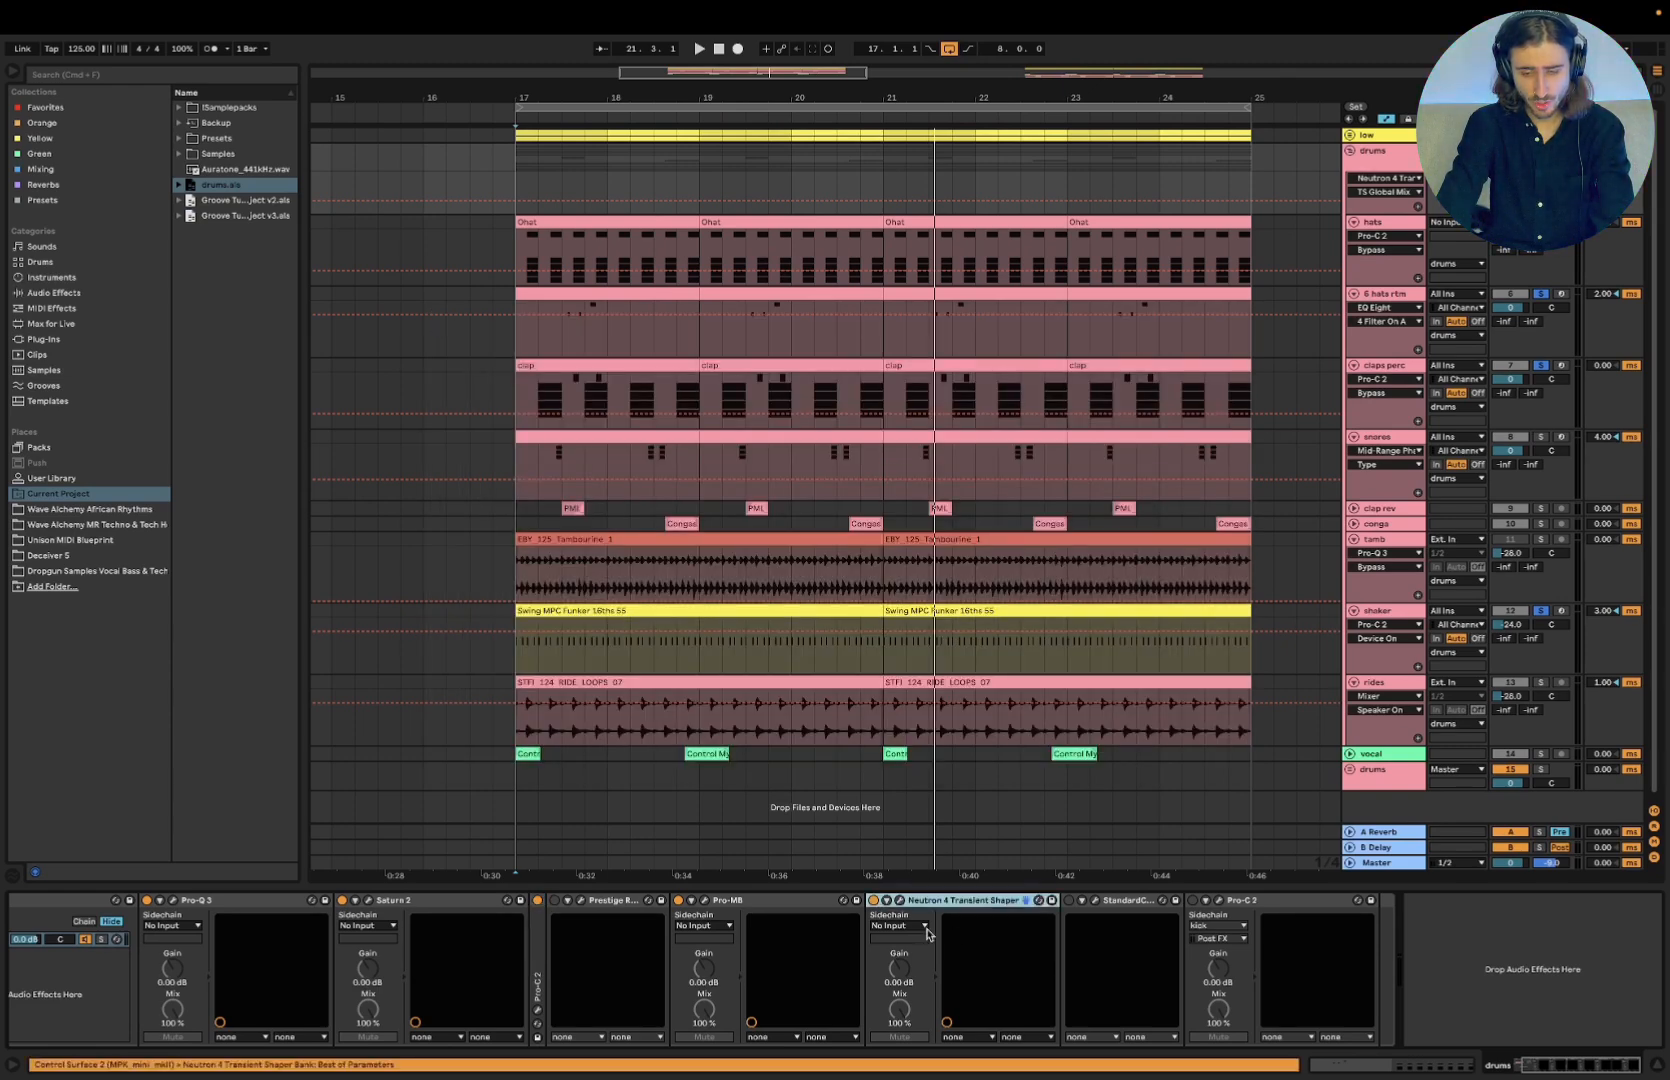
key(super+Tab)
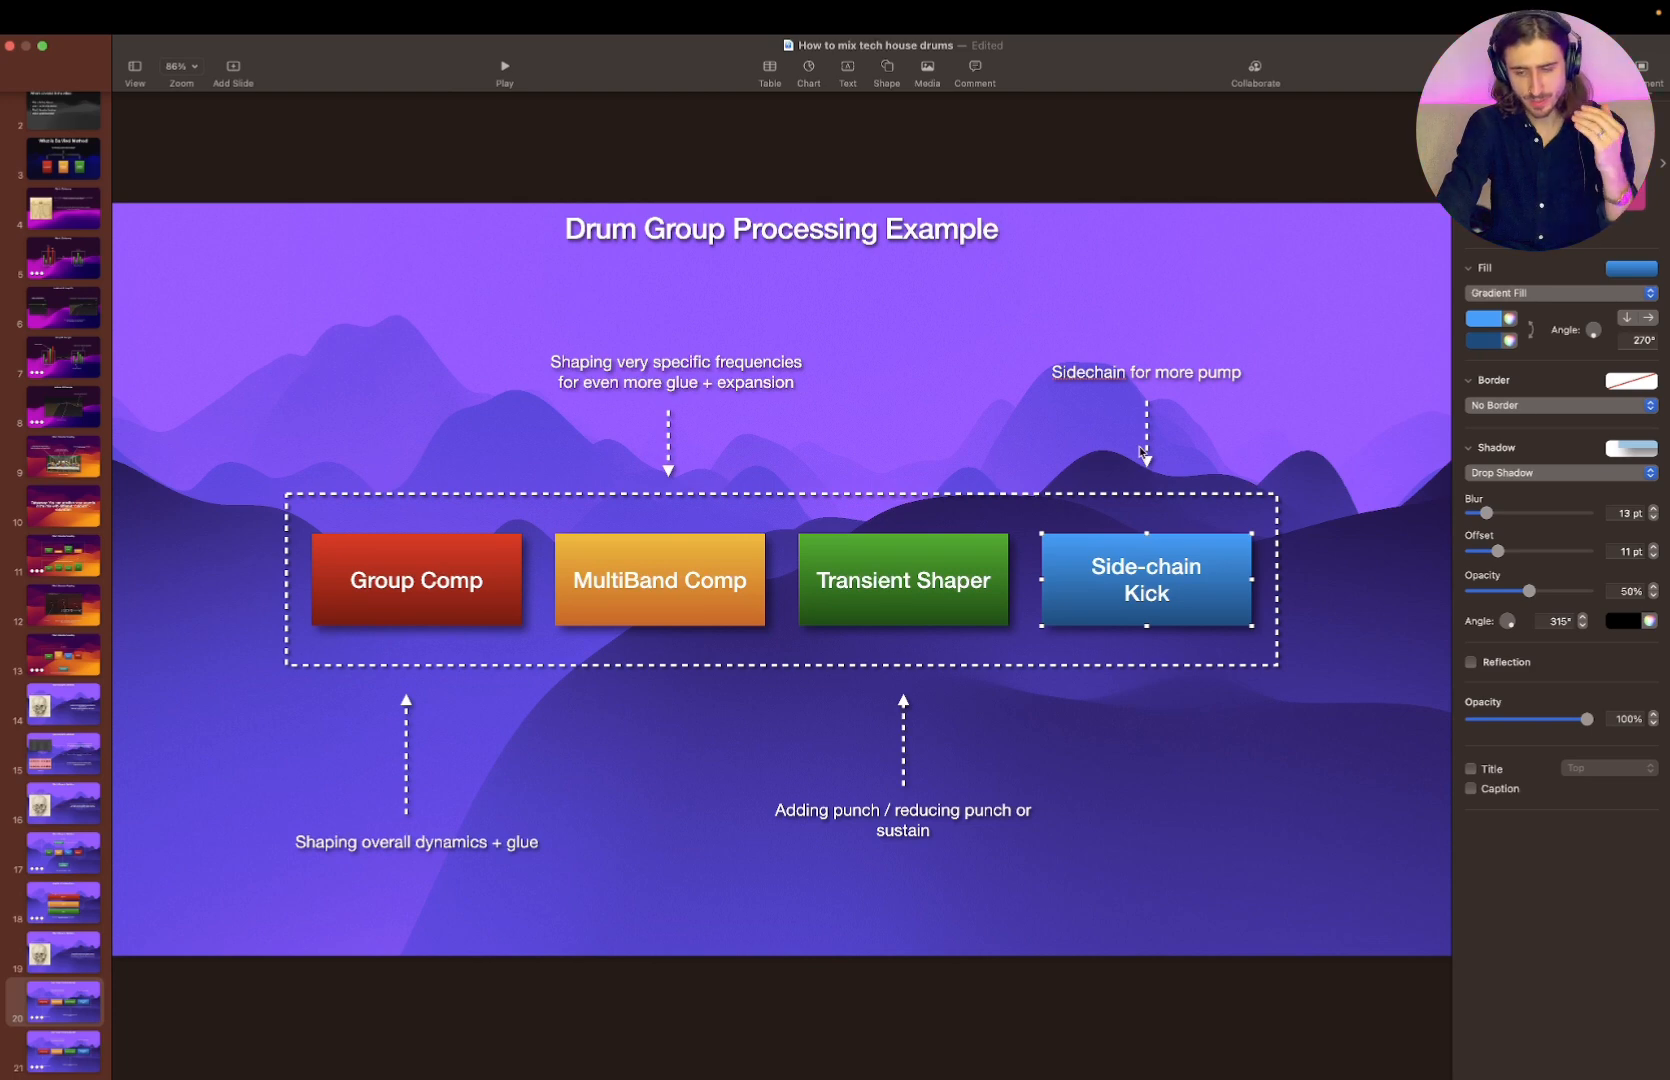
key(super+Tab)
click(1192, 900)
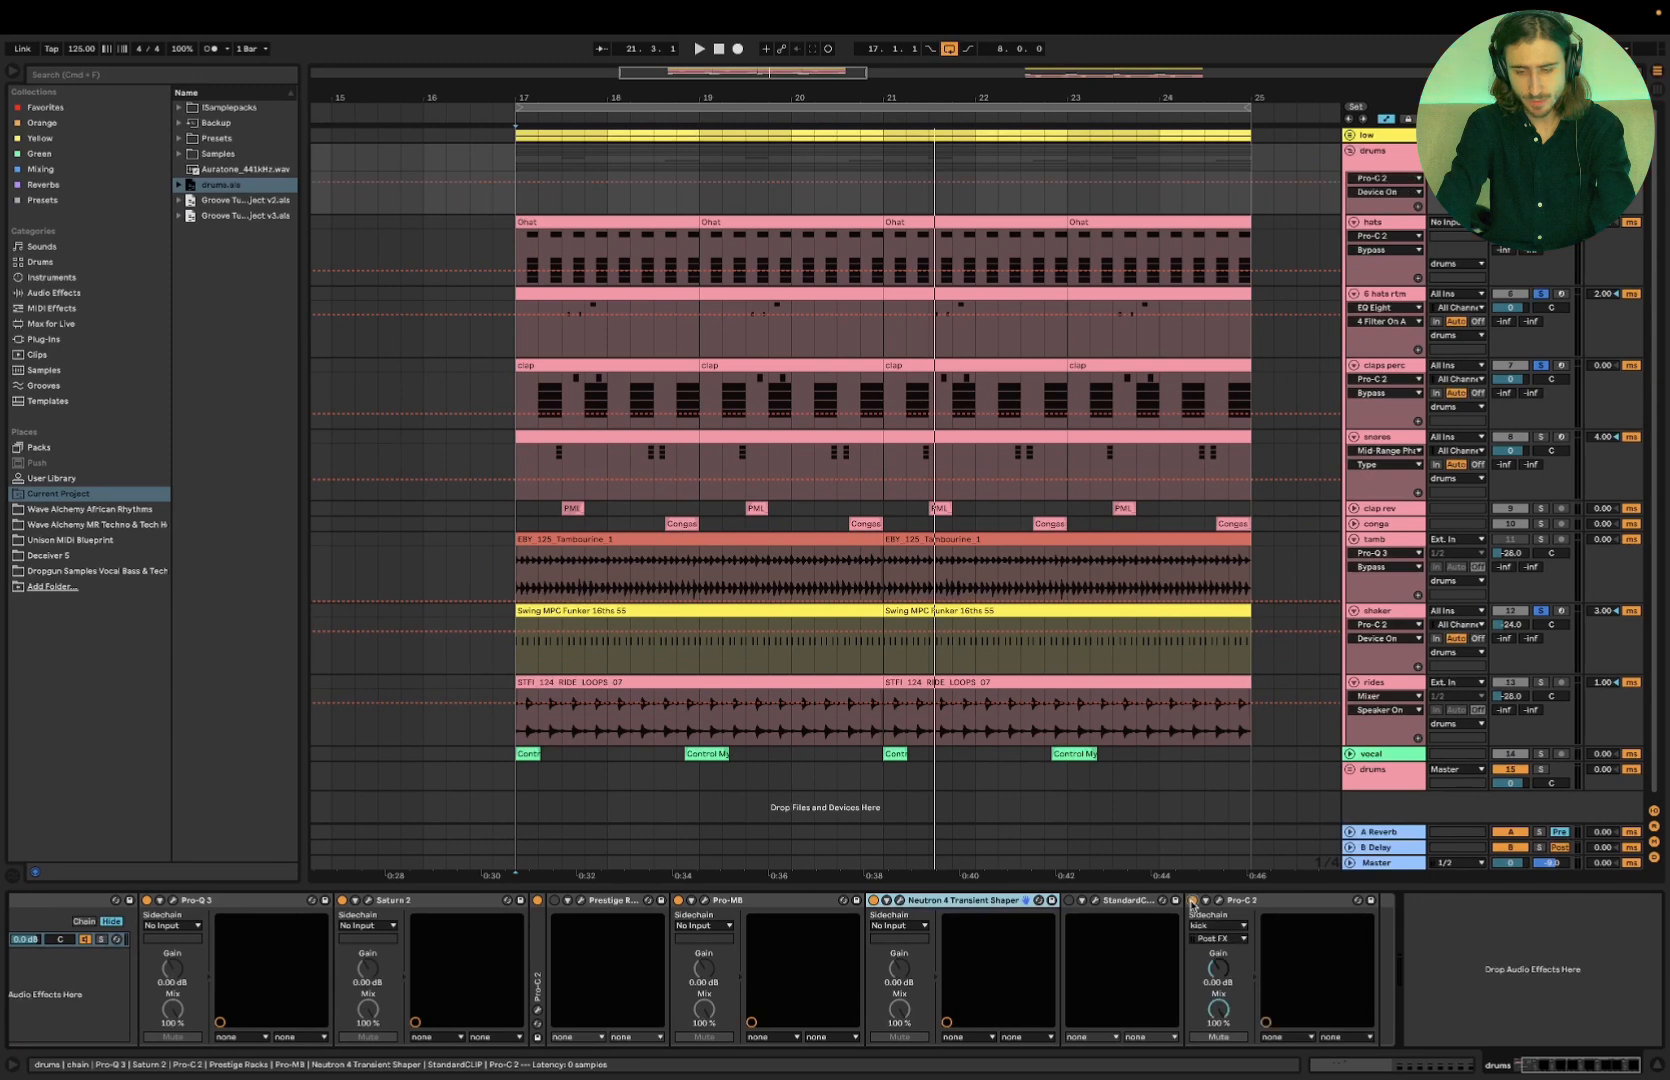
click(1219, 901)
drag(797, 362, 711, 222)
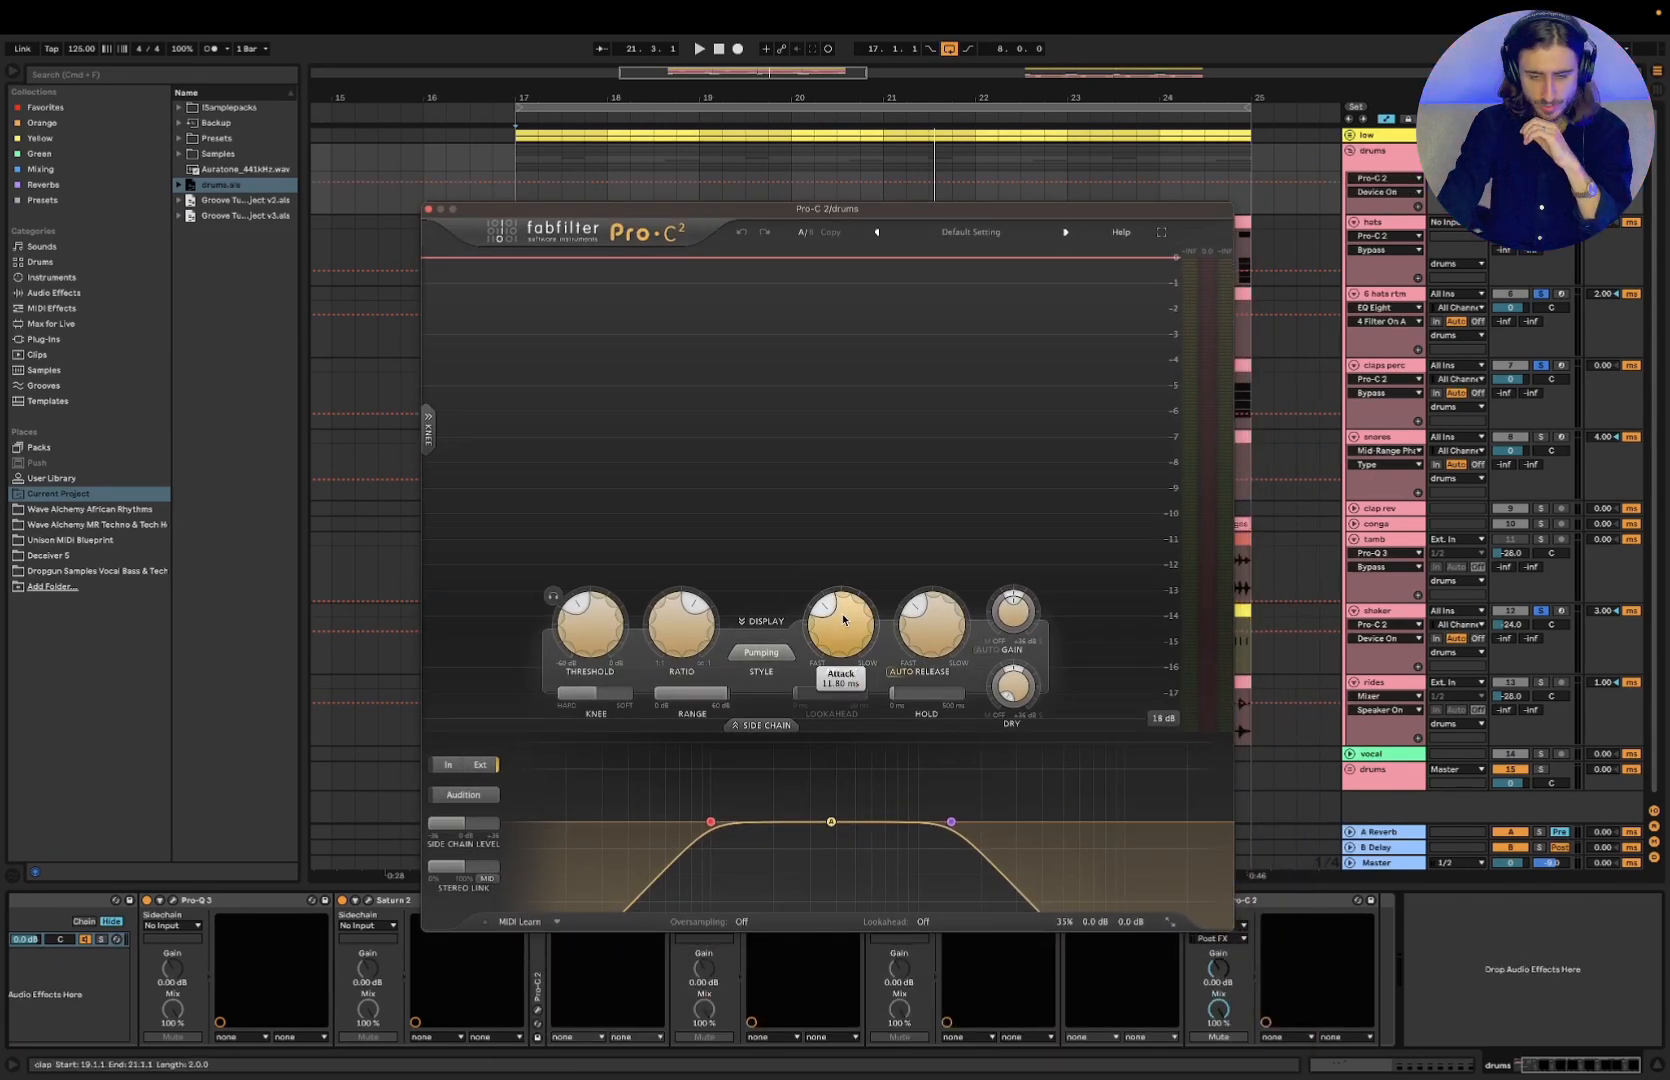
Check Pro-C 2's attack and its 100 Hz side-chain low-cut filter, comparing the filter off and on and playing the drums
mouse_move(842, 613)
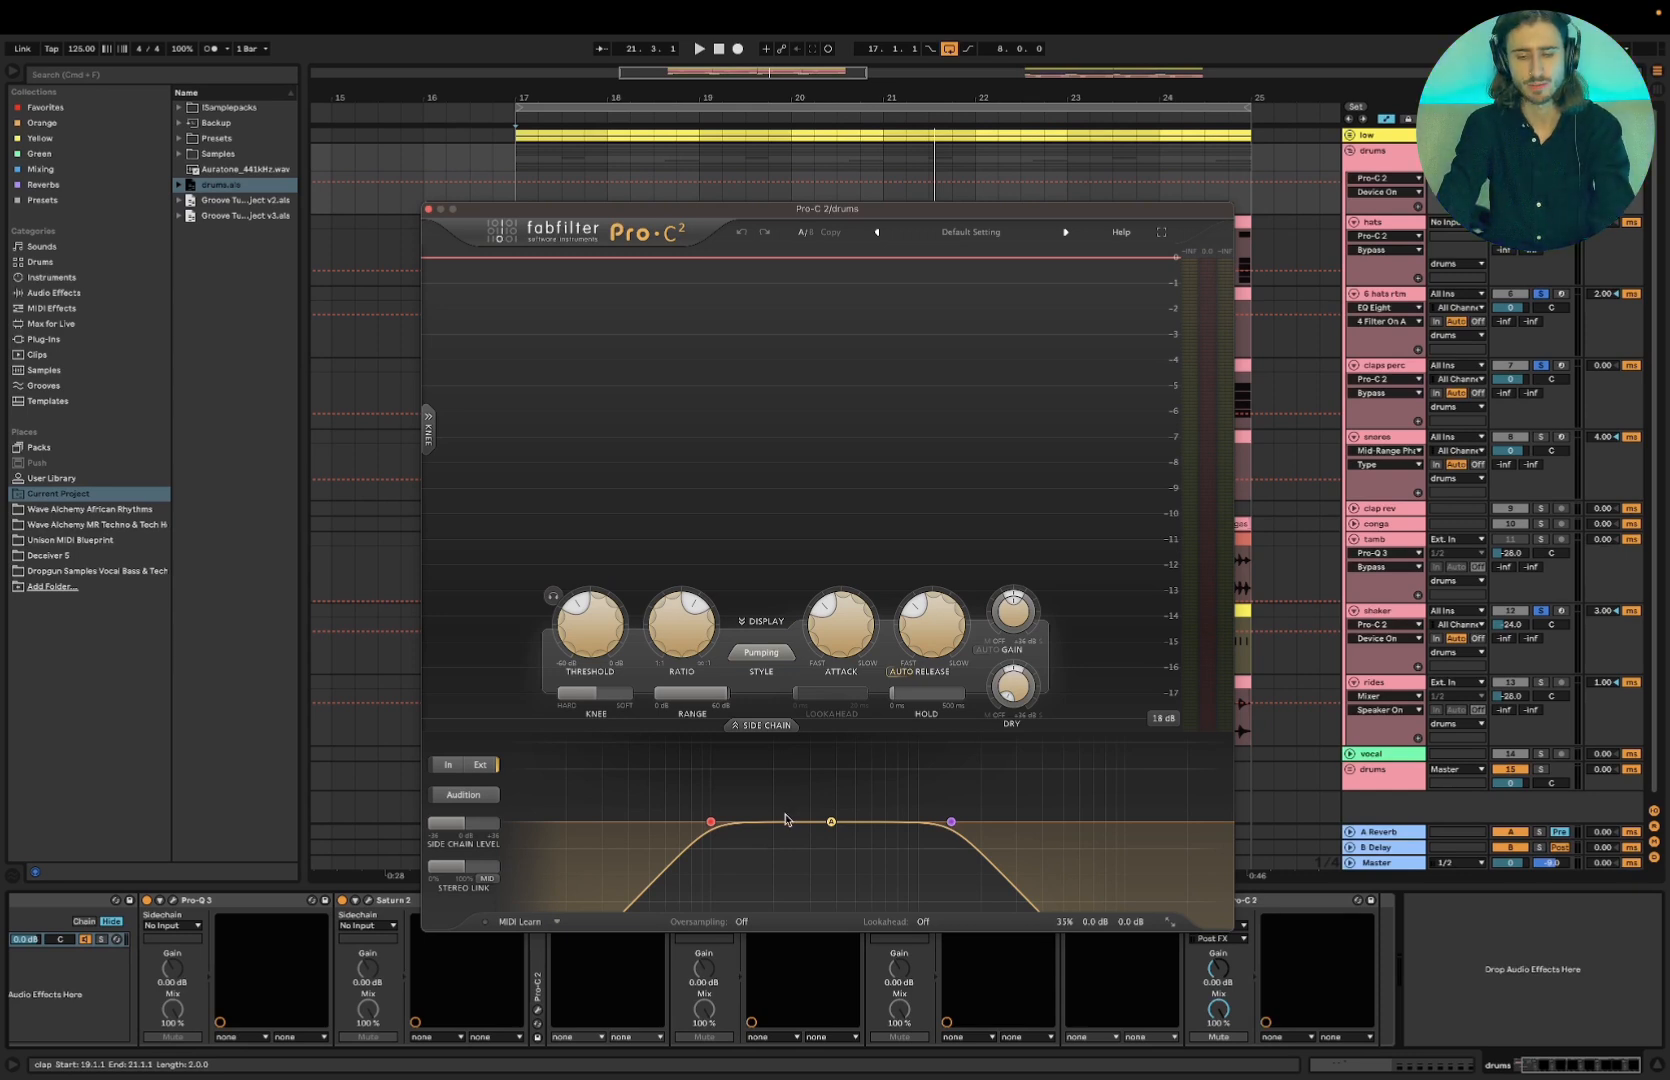
mouse_move(712, 824)
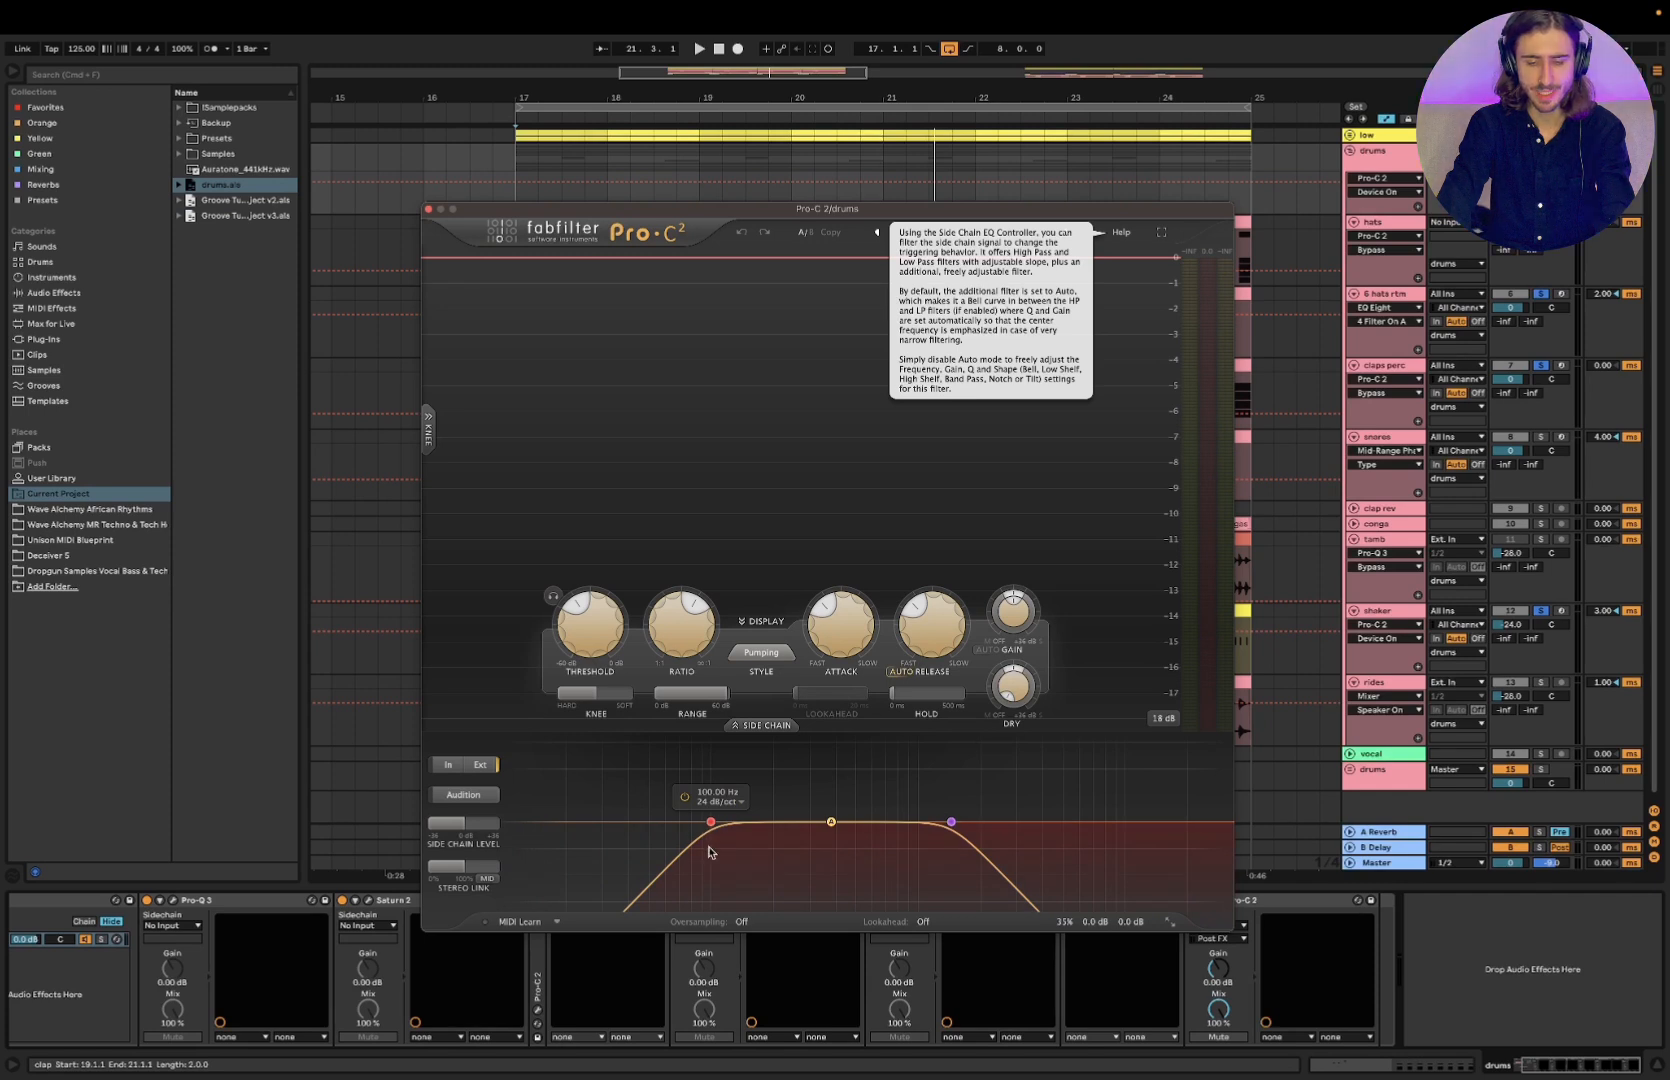
click(685, 798)
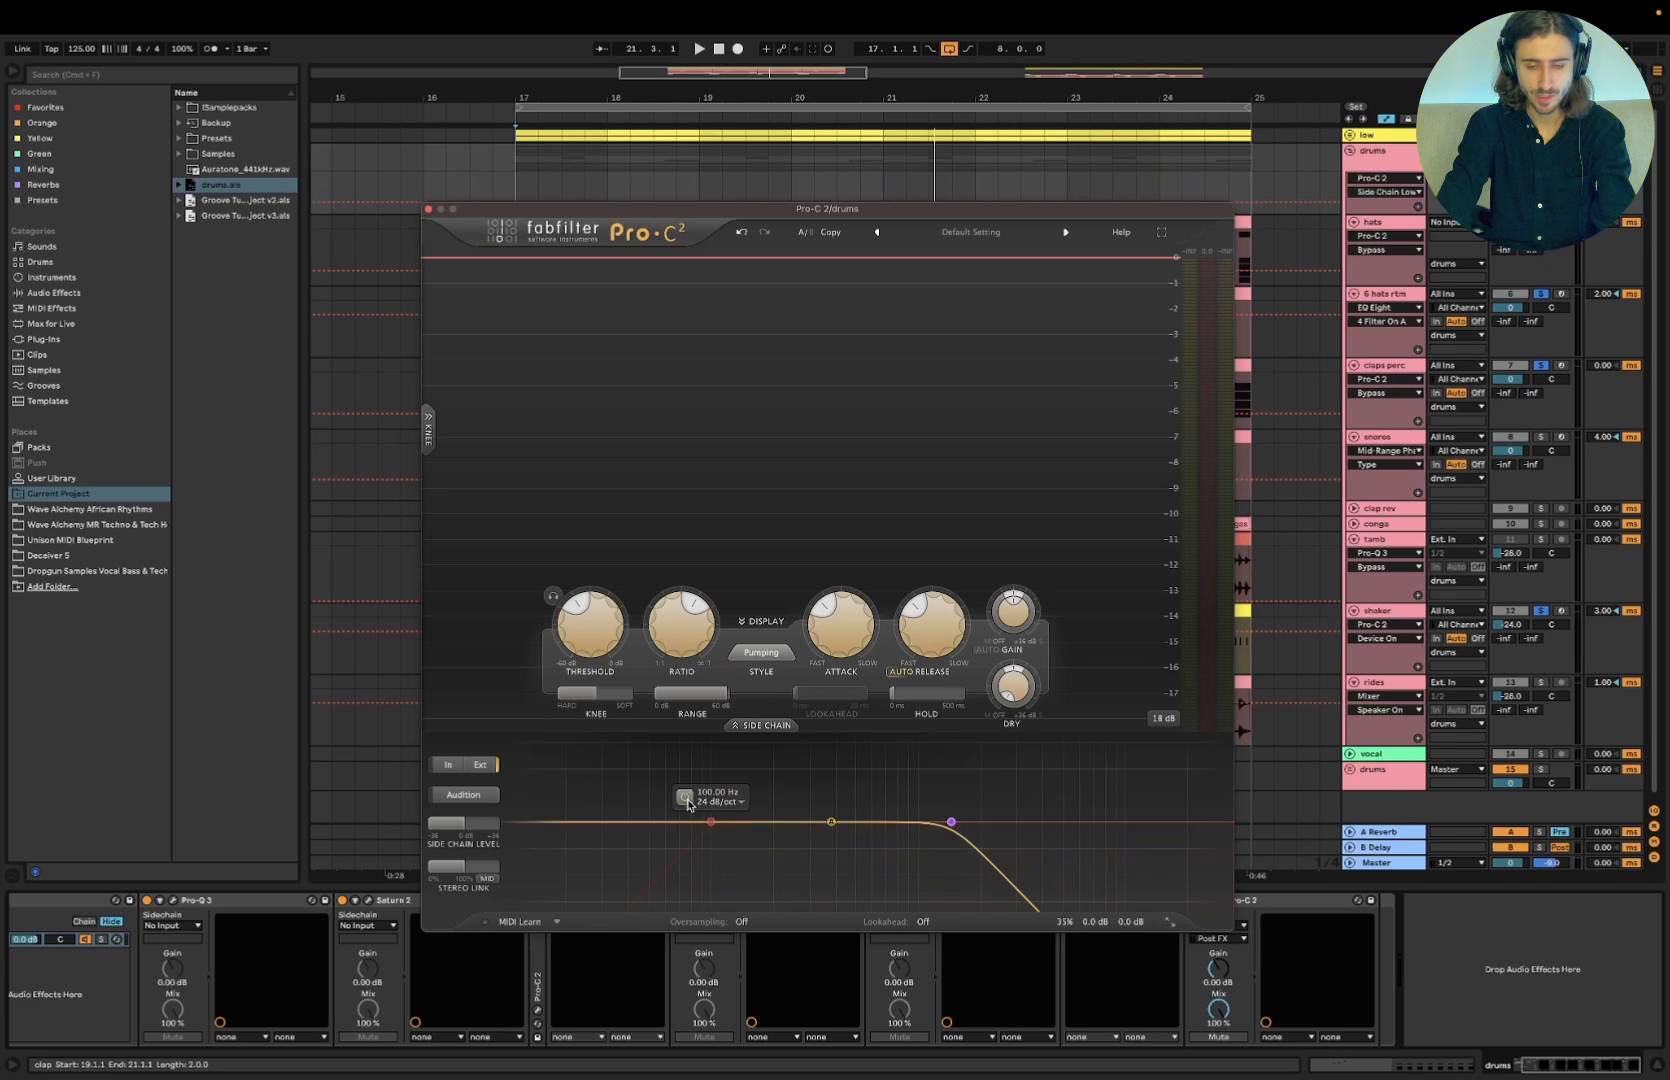
key(space)
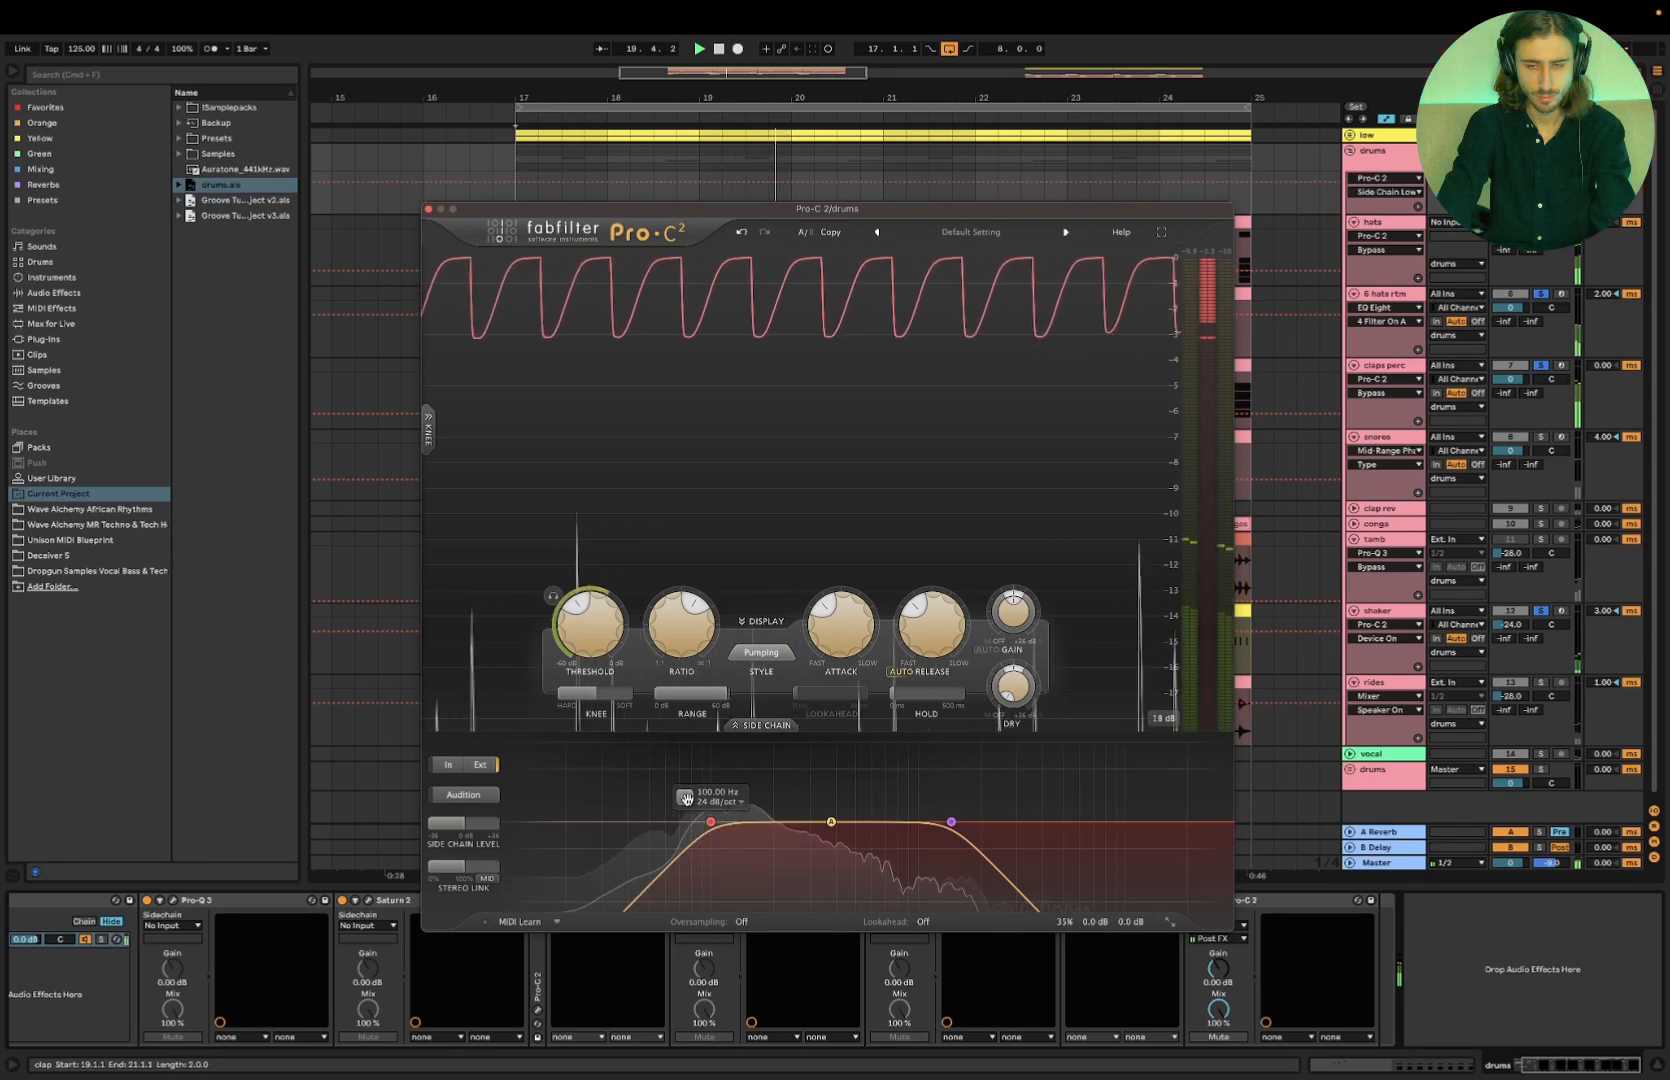
key(space)
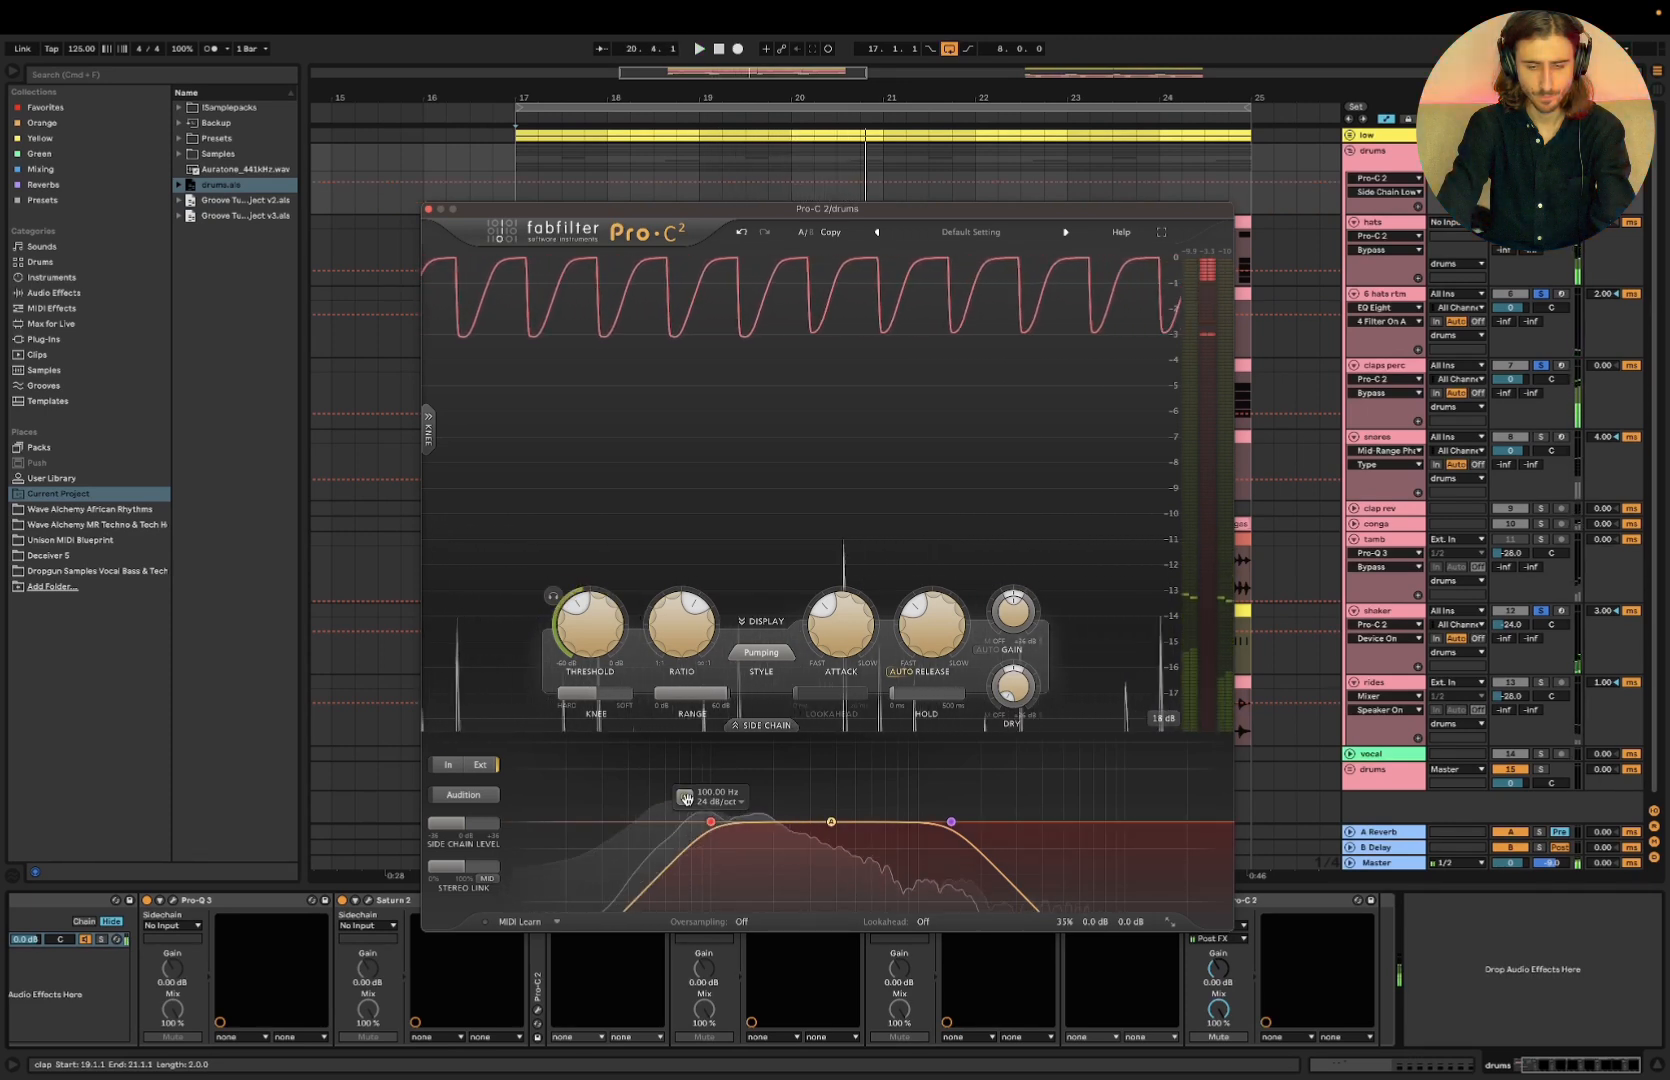
Set the side-chain low-cut filter in Pro-C 2 to 80 Hz and play the drums
drag(711, 822, 705, 821)
click(703, 801)
click(703, 800)
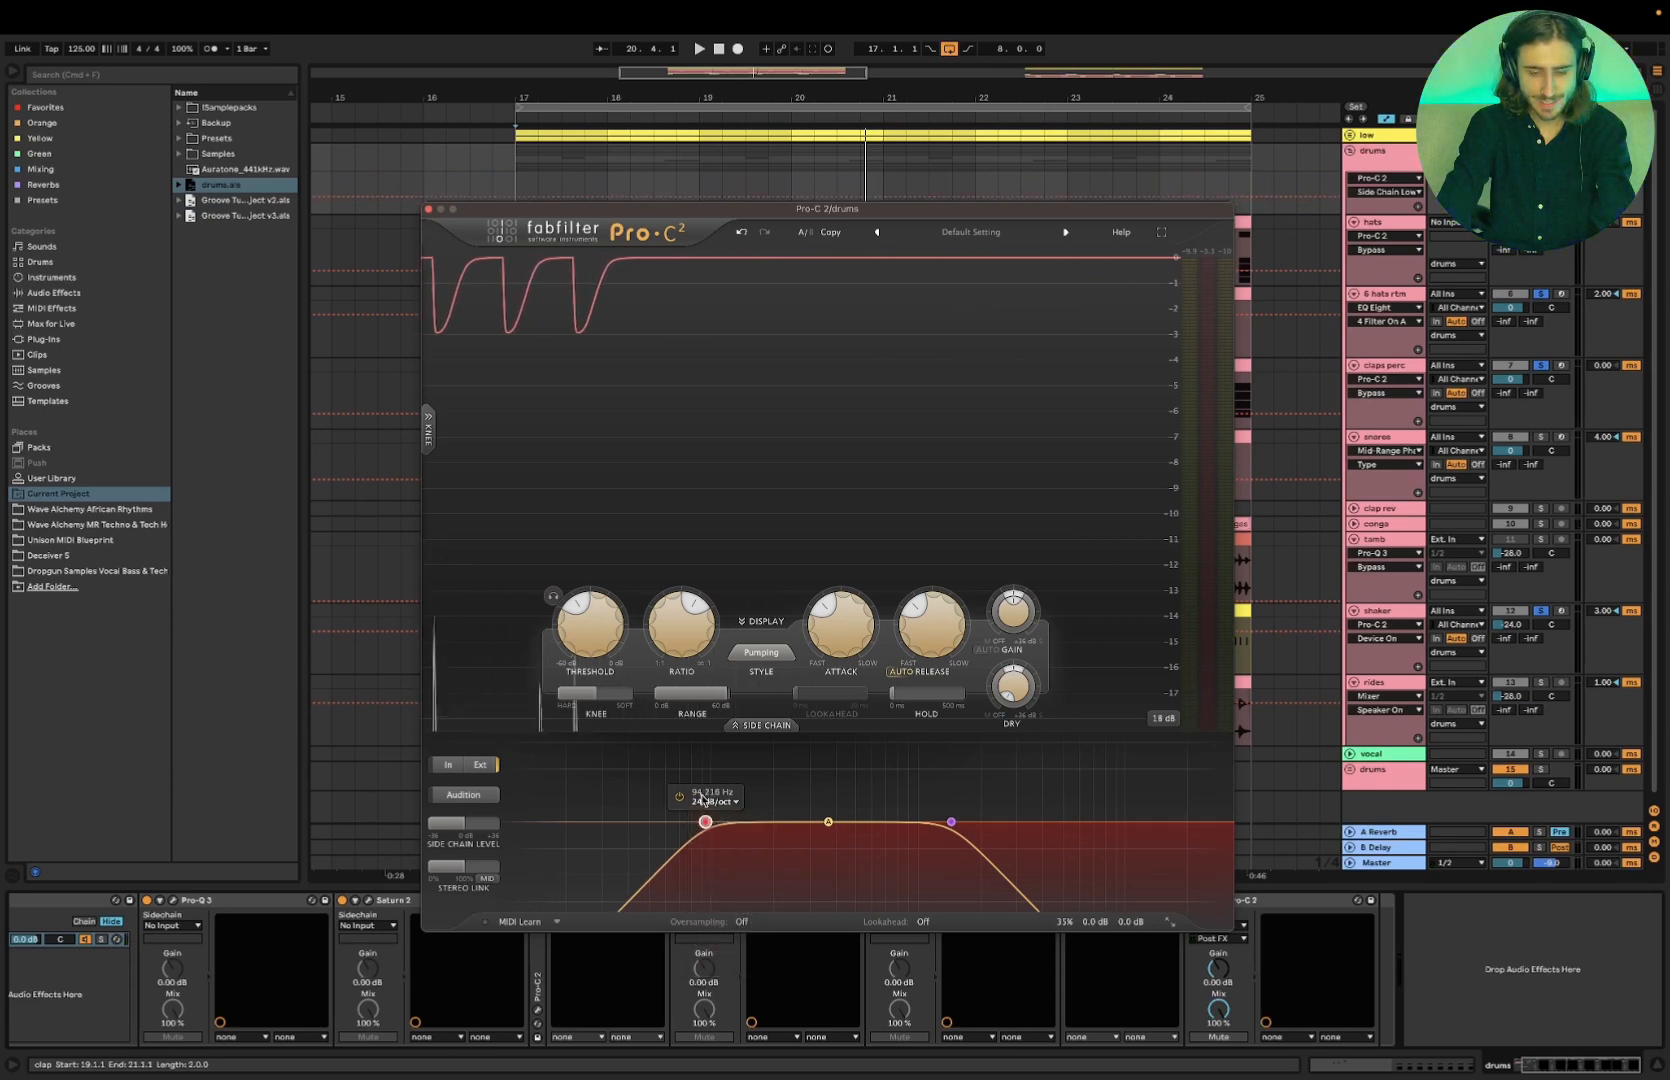
double_click(703, 792)
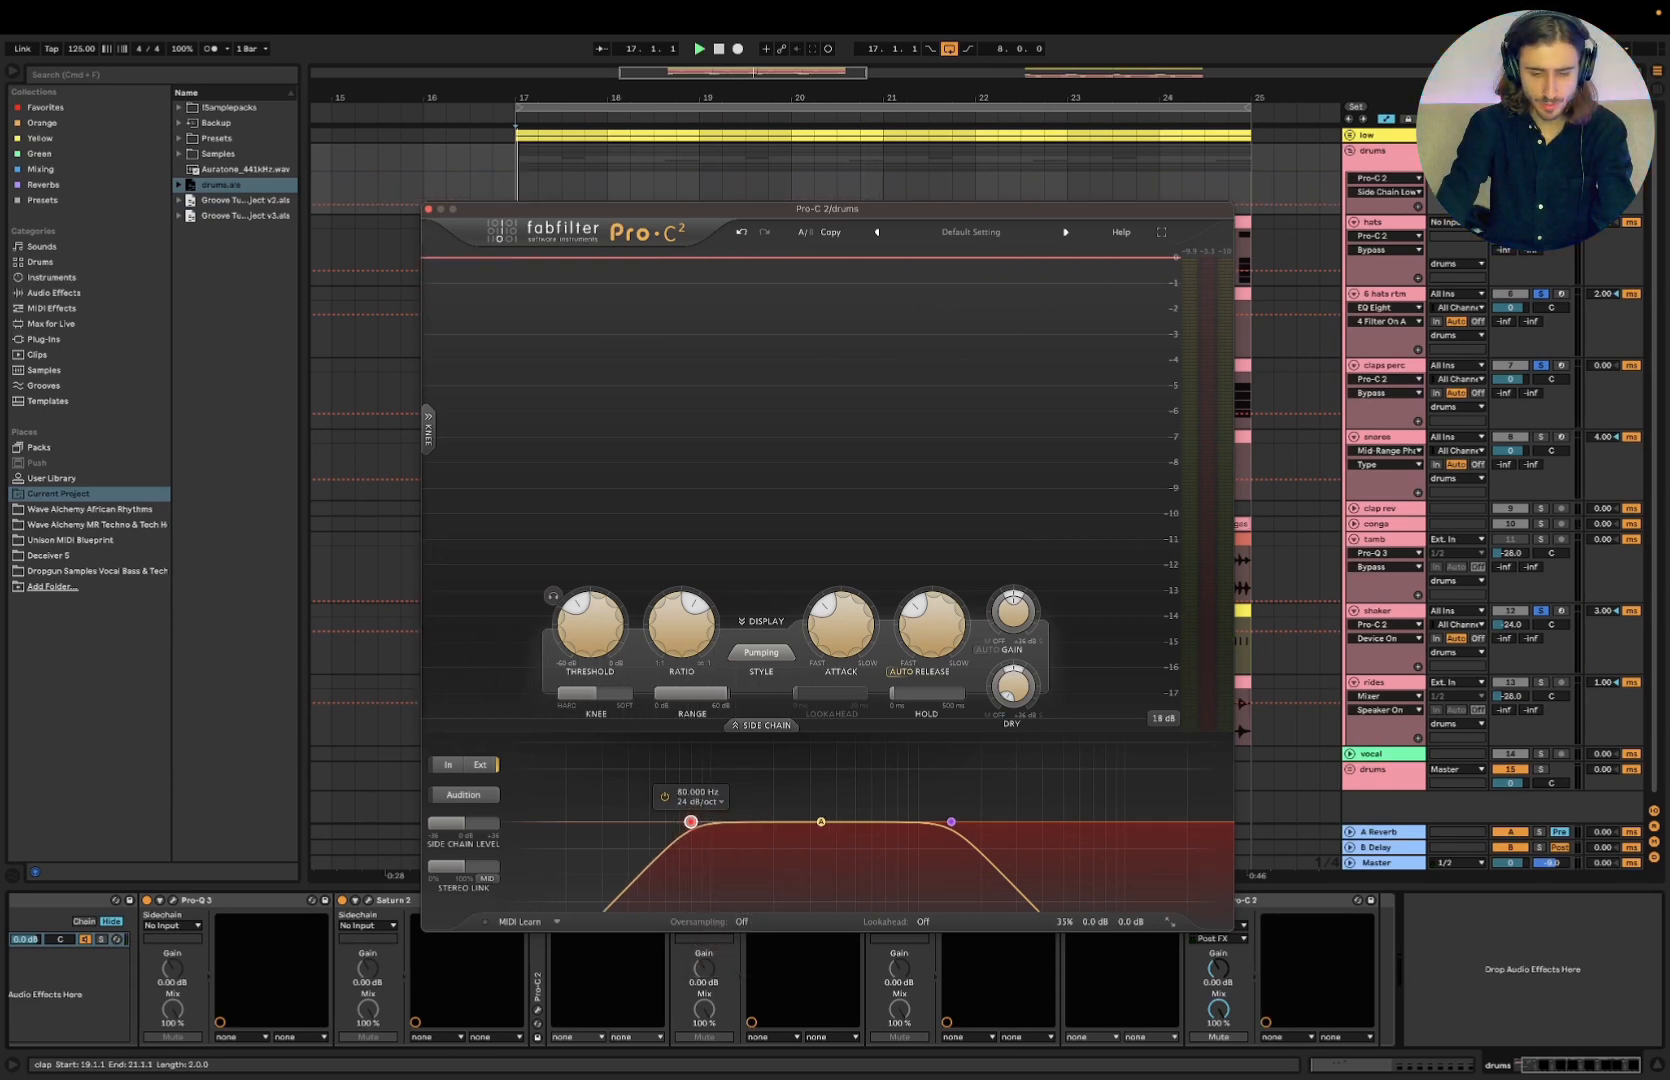
key(space)
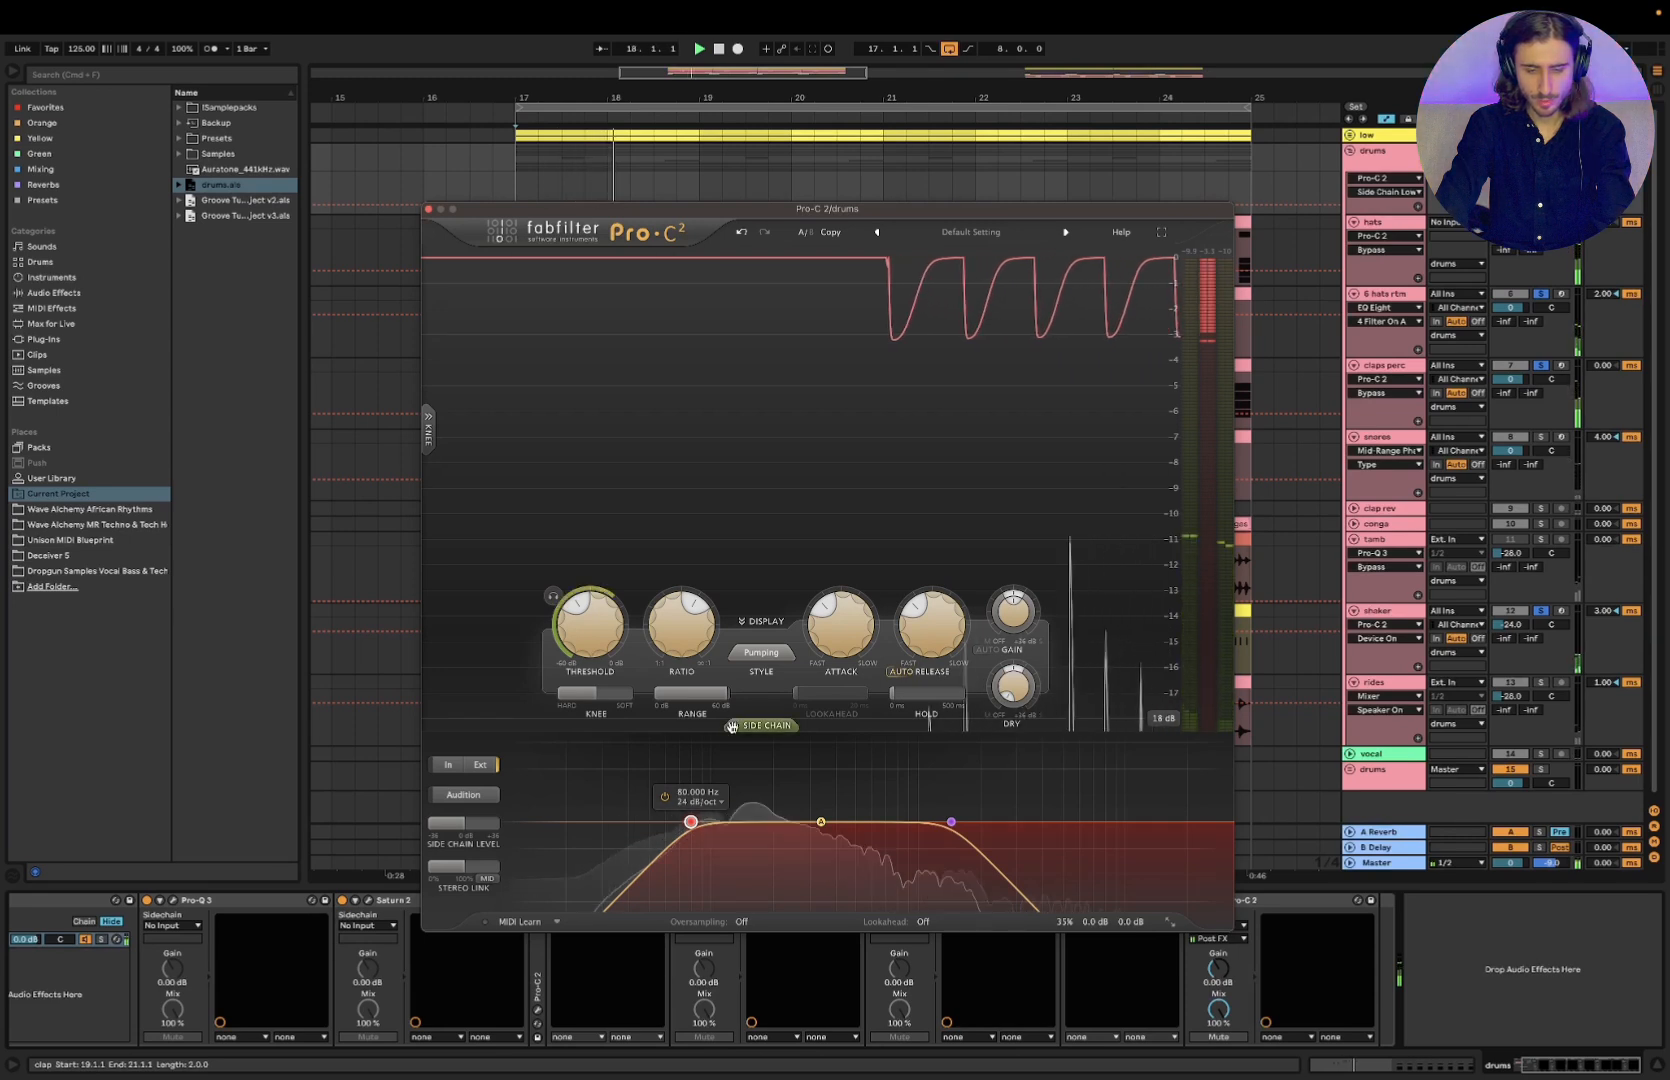
Raise Pro-C 2's mix to 200%, reset it to 100%, and listen to the kick side-chain pumping
drag(1130, 860, 1655, 916)
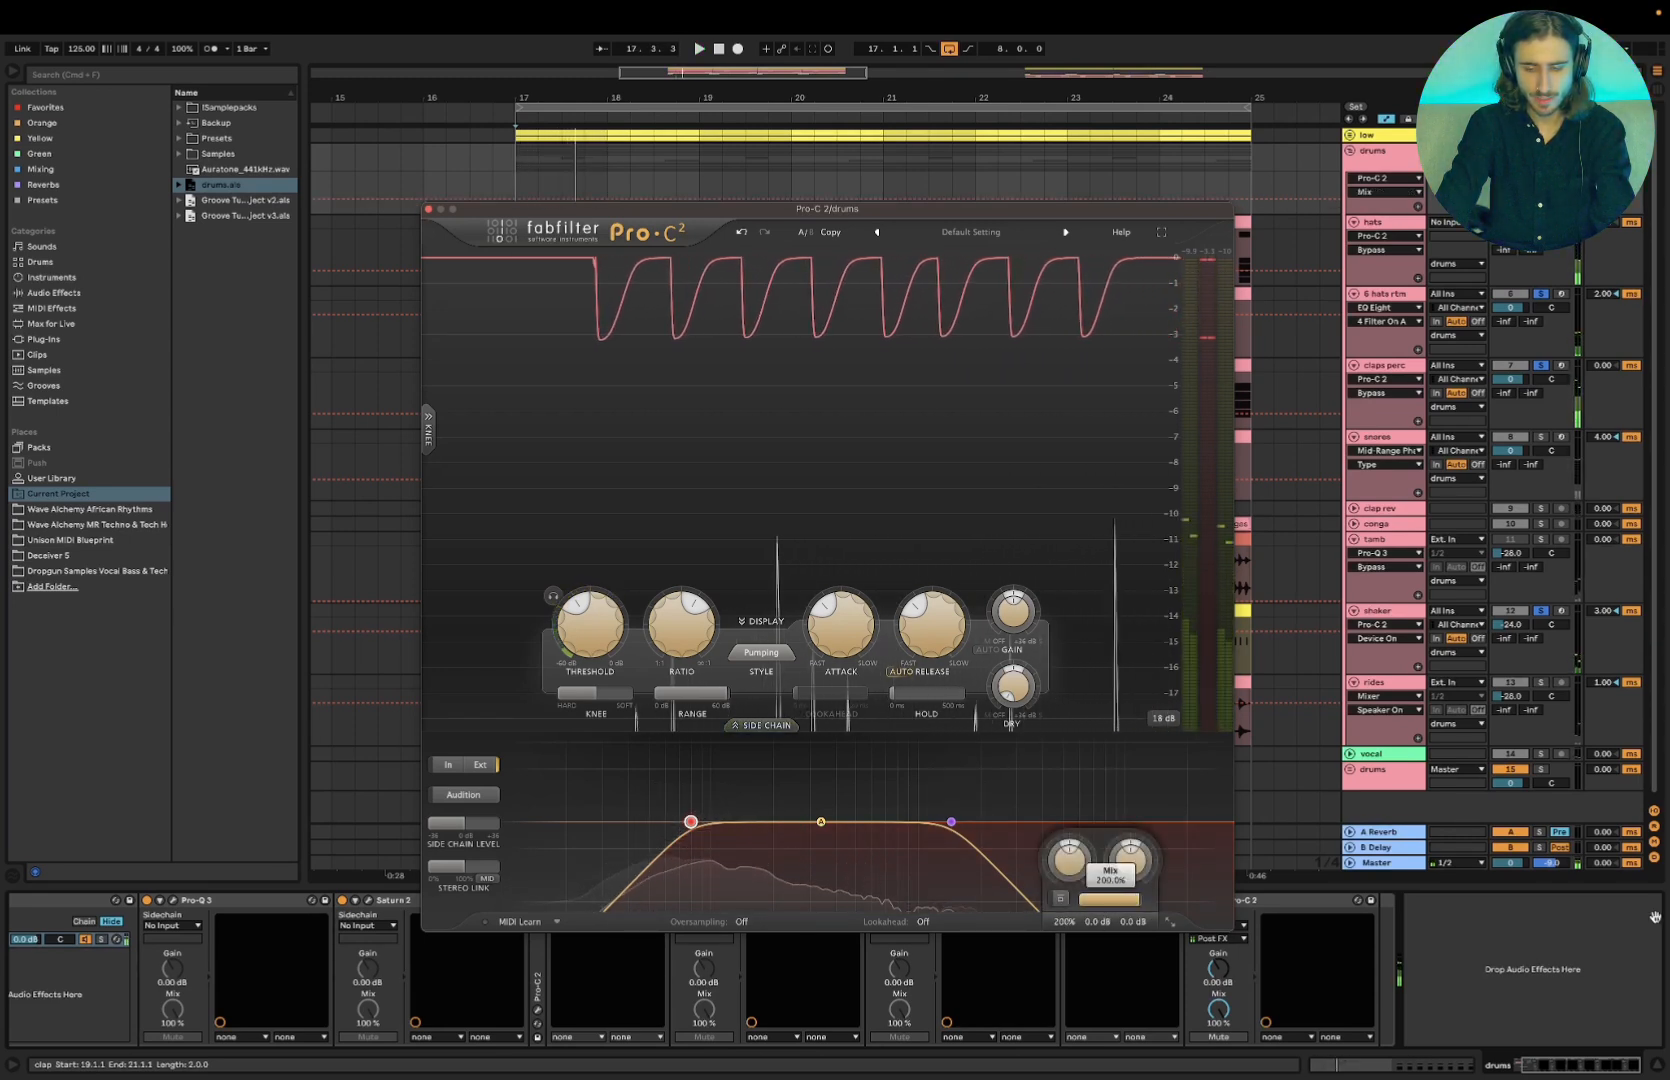
double_click(1110, 899)
text(100)
key(Return)
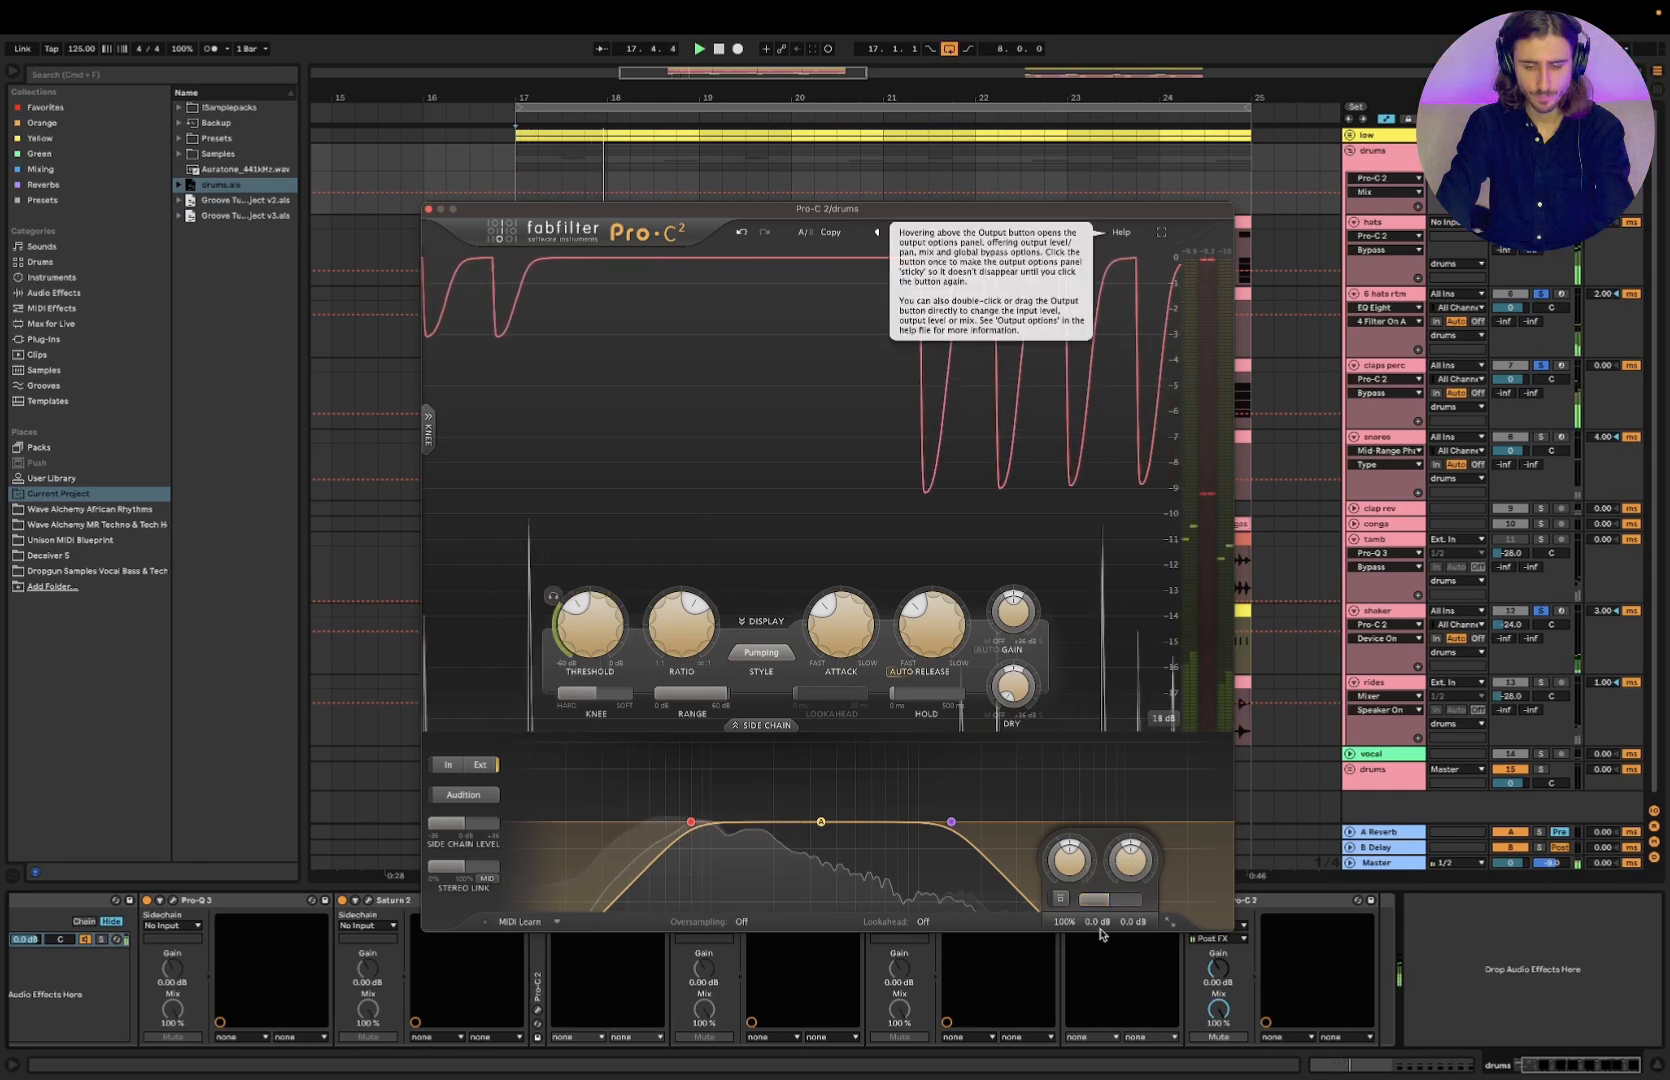
Lower Pro-C 2's mix during playback, trying 35% before settling on 45%
mouse_move(1104, 905)
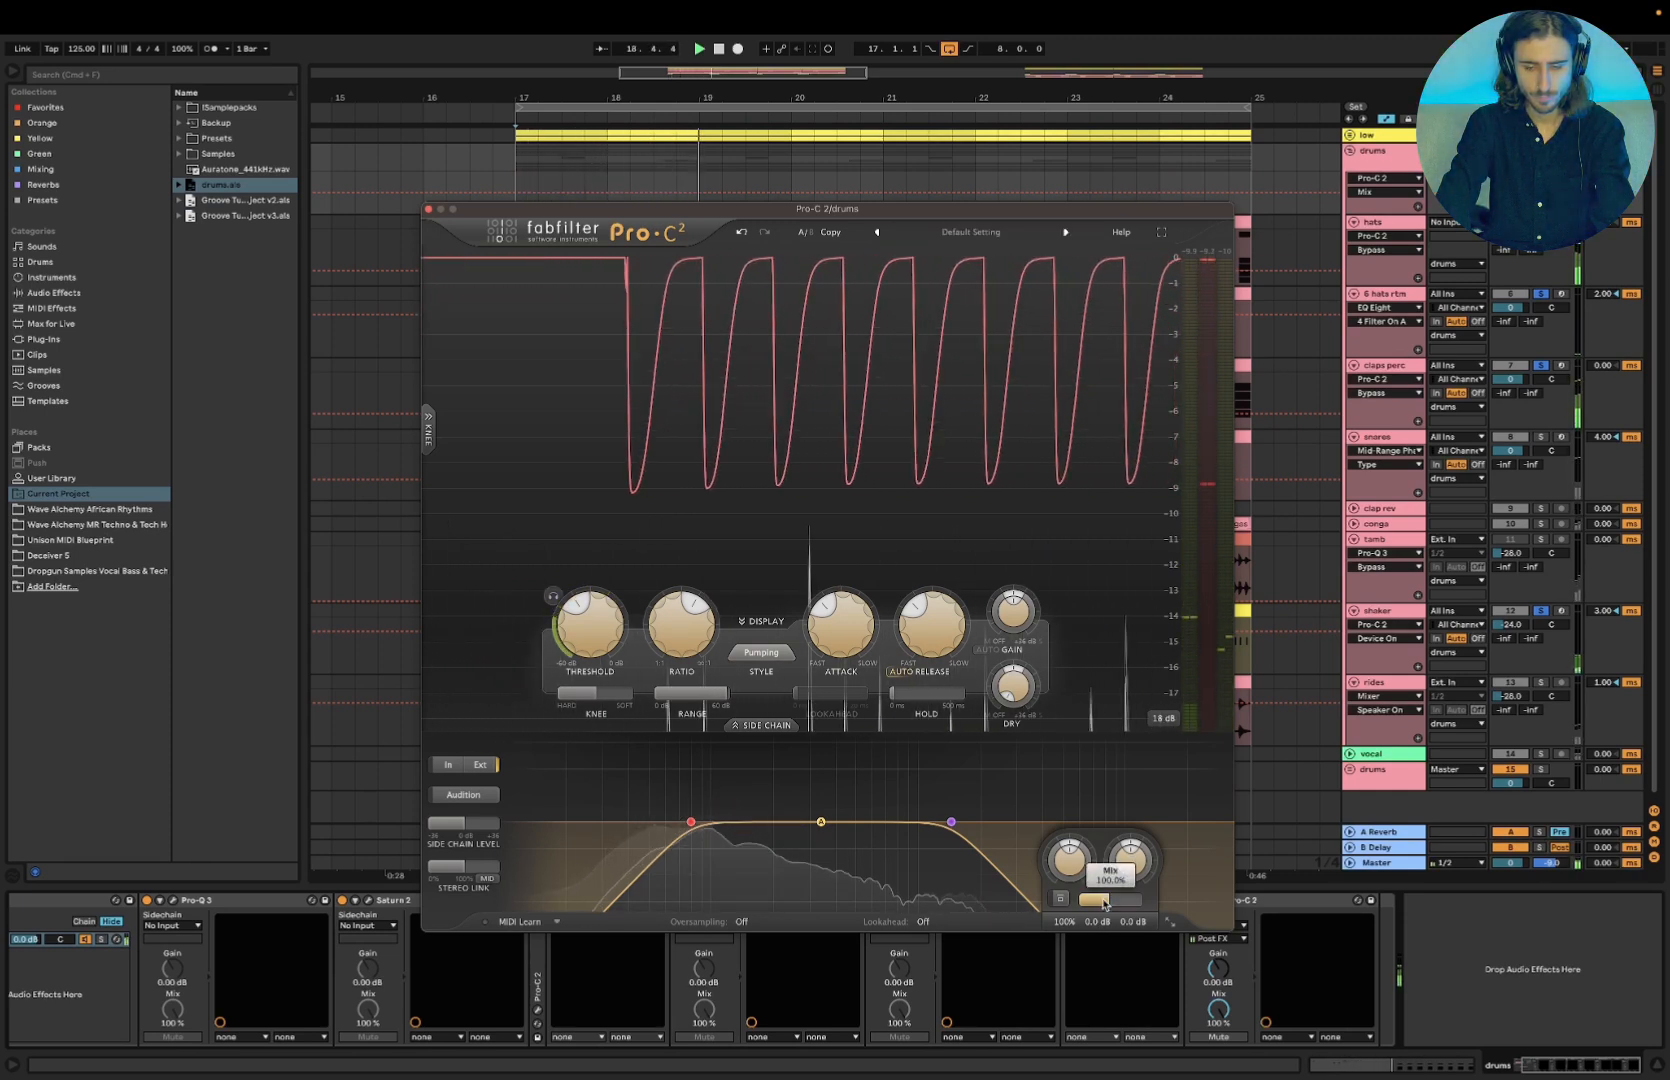
drag(1104, 905, 1056, 905)
double_click(1098, 901)
text(3)
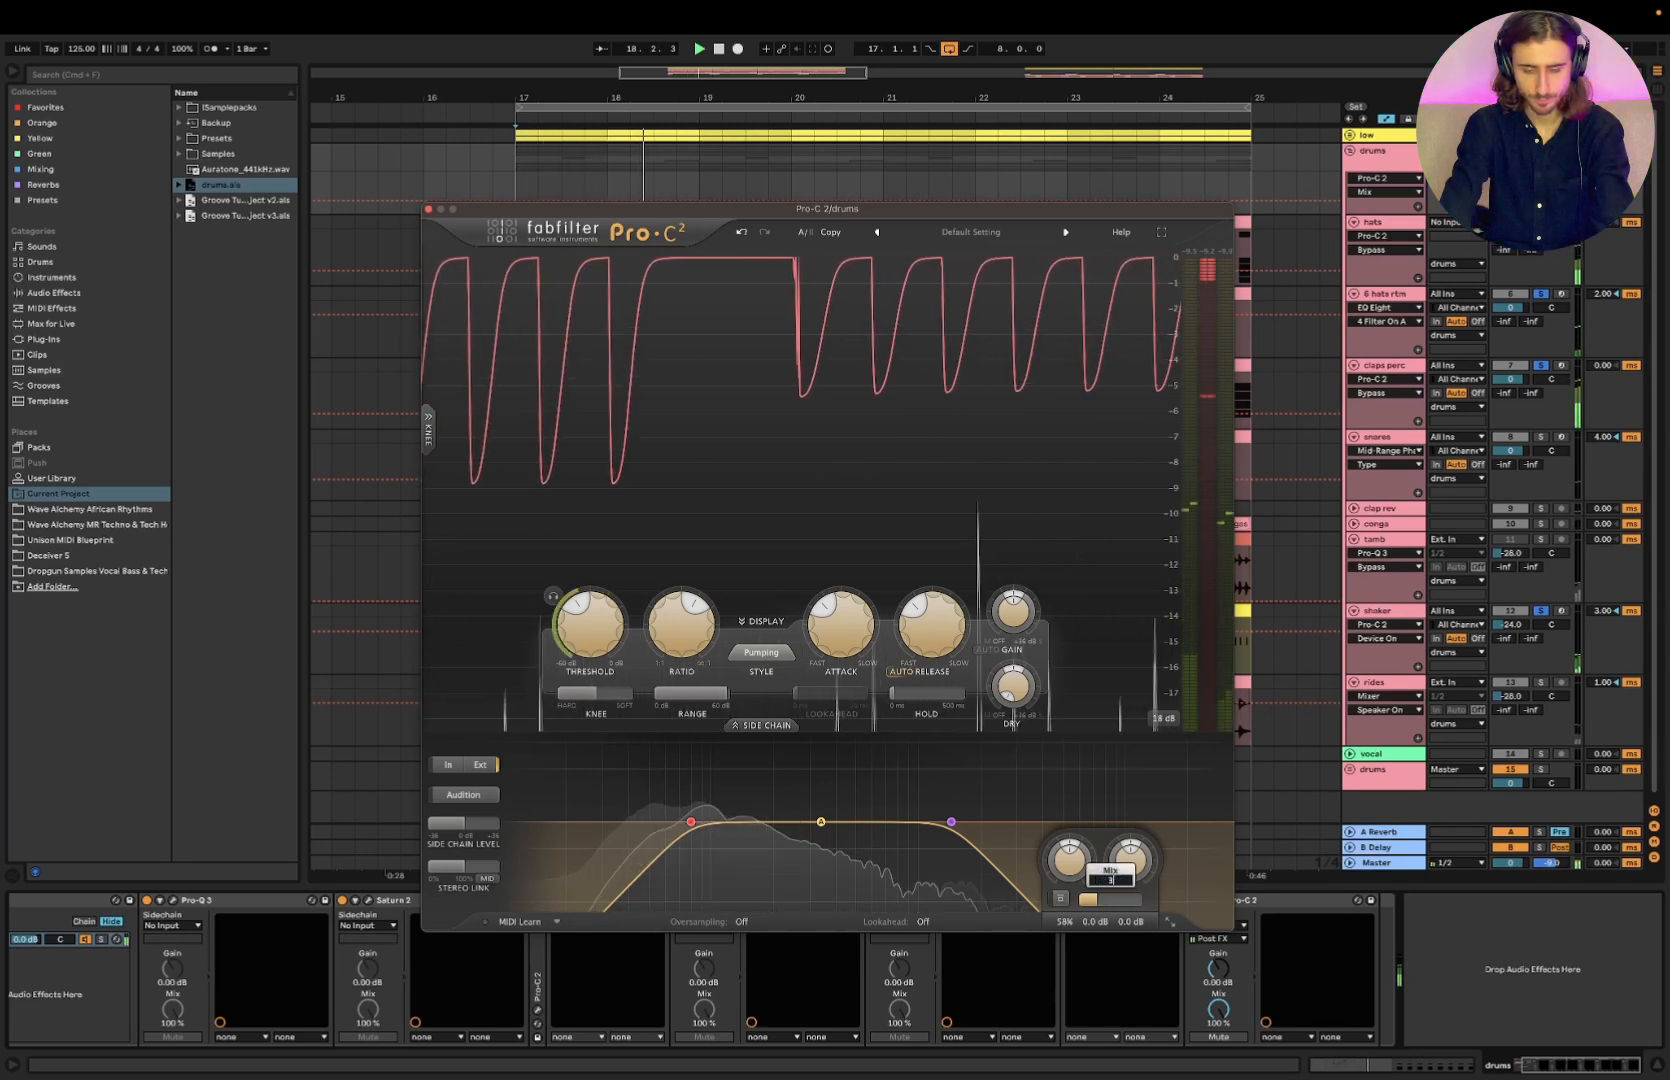
text(5)
key(Return)
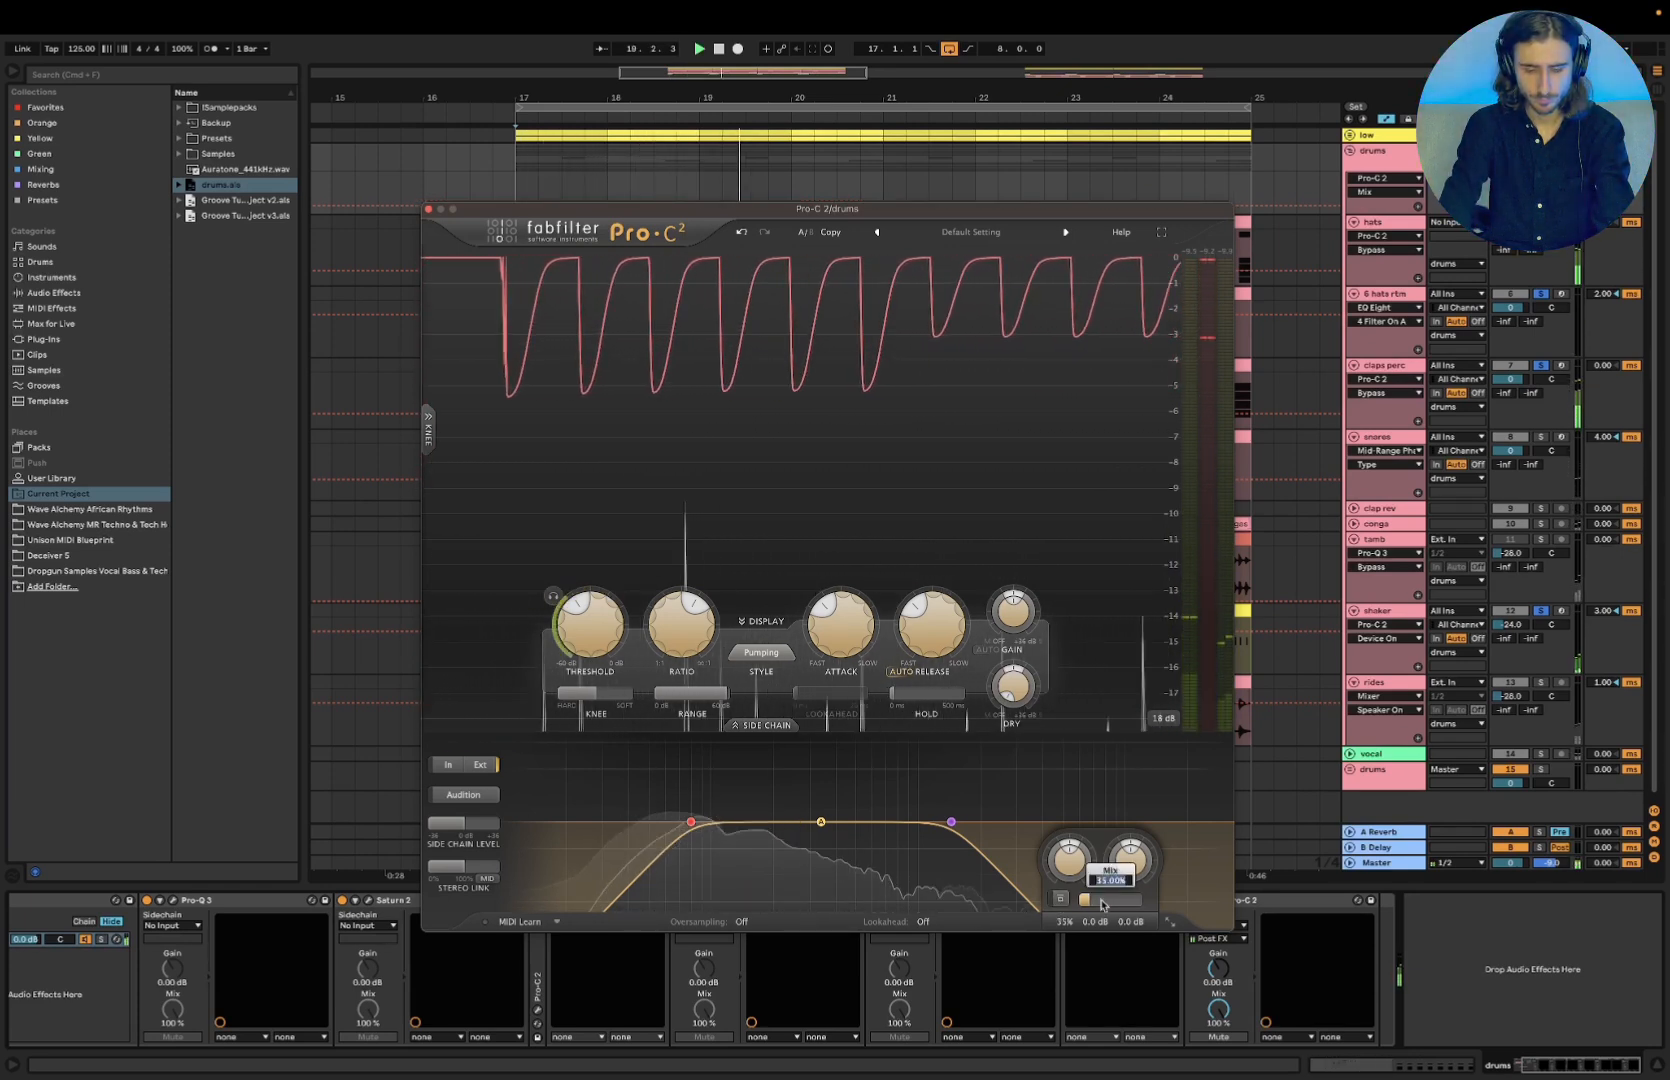
text(45)
key(Return)
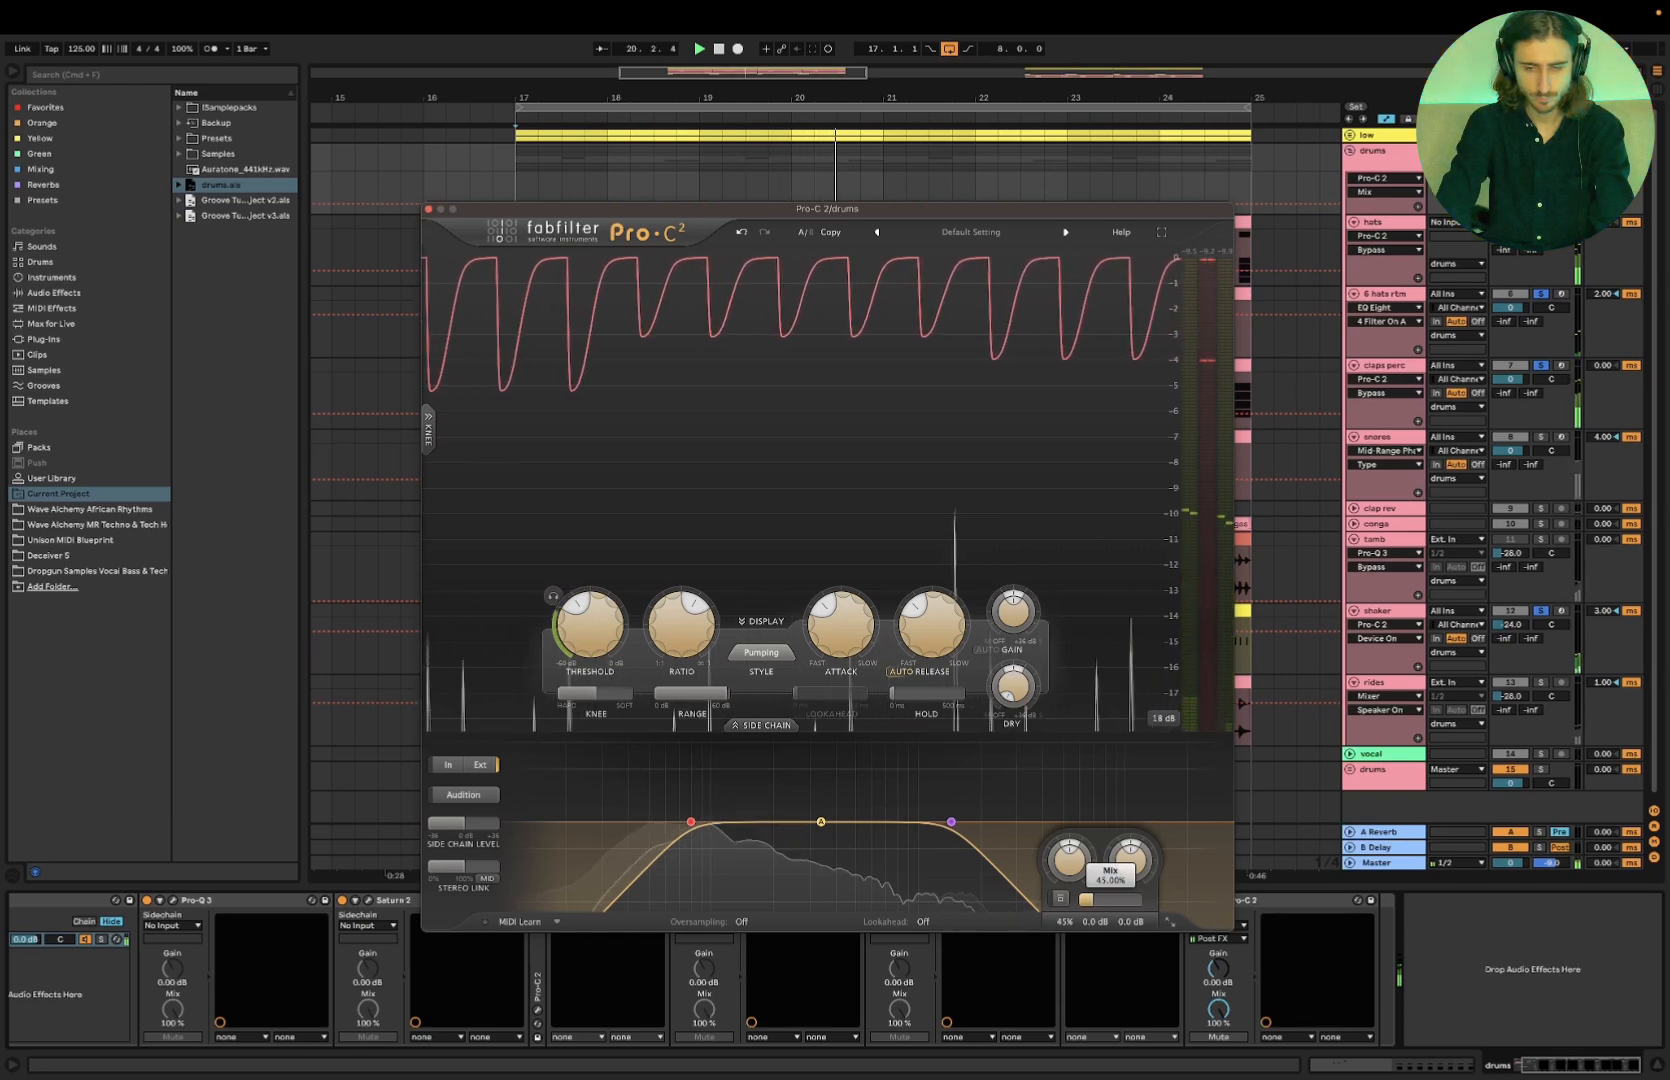
Set the mix of Pro-C 2 to 40%, play the drums, and close the plug-in window
click(1527, 983)
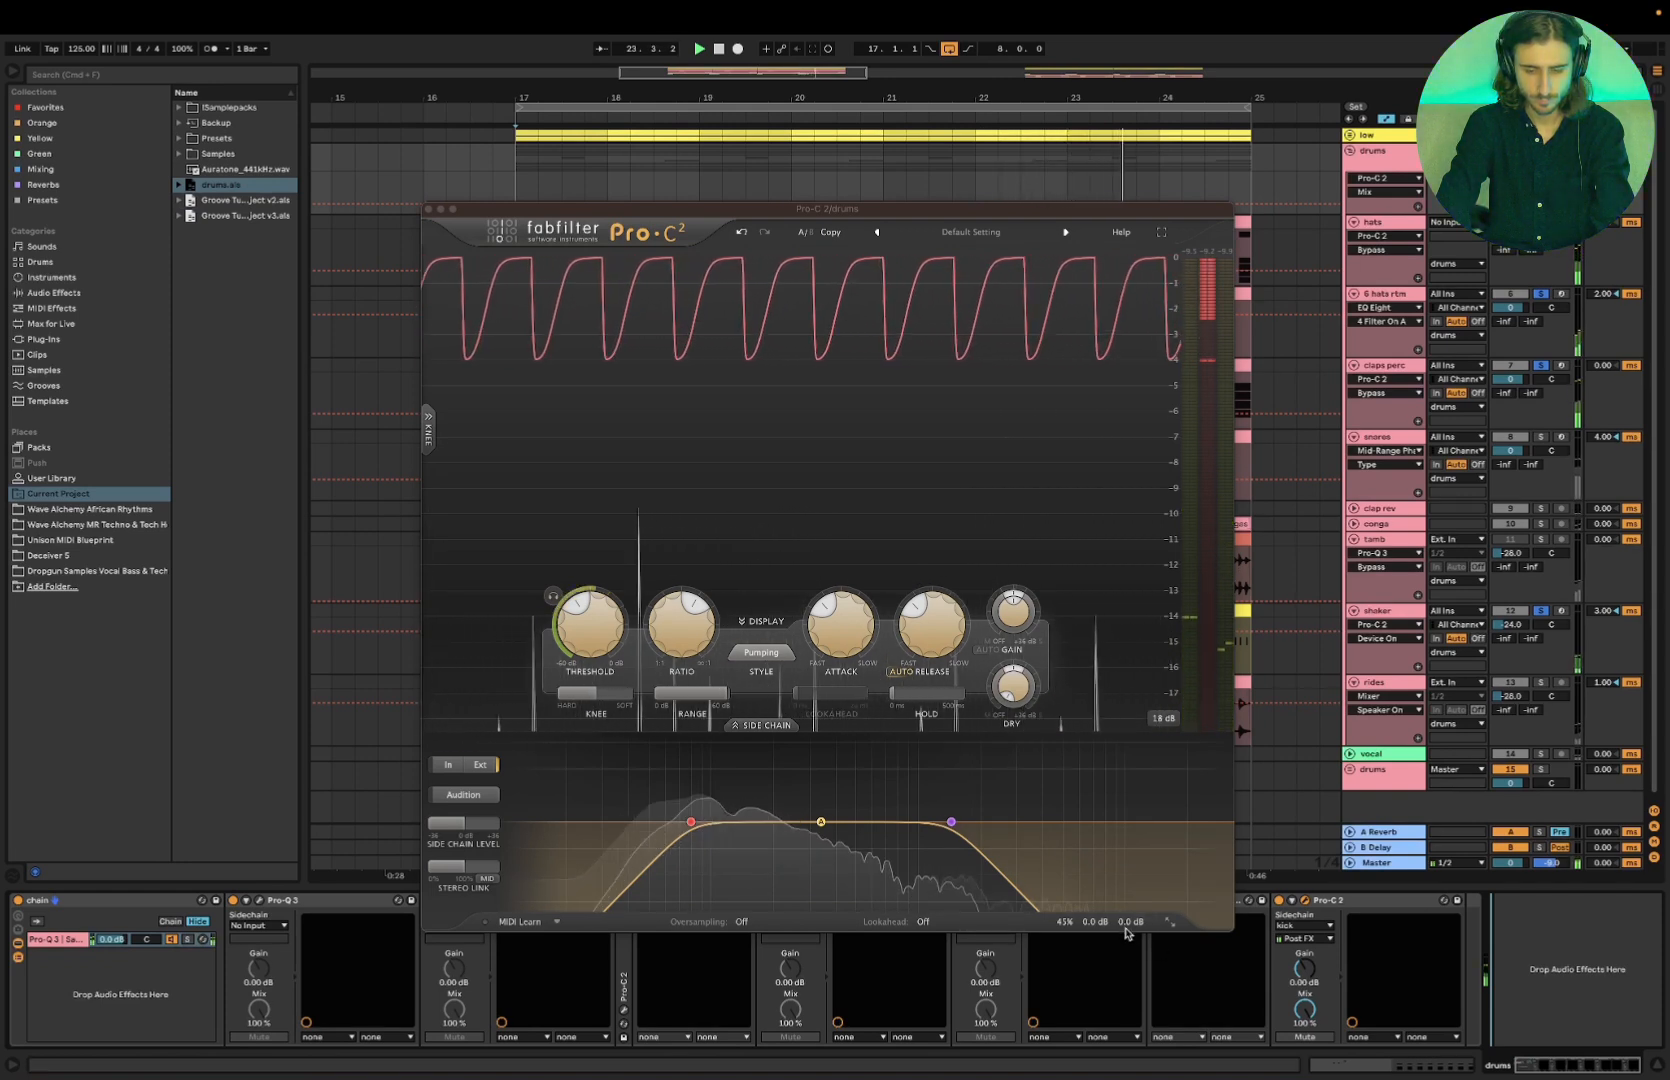
key(space)
double_click(1104, 902)
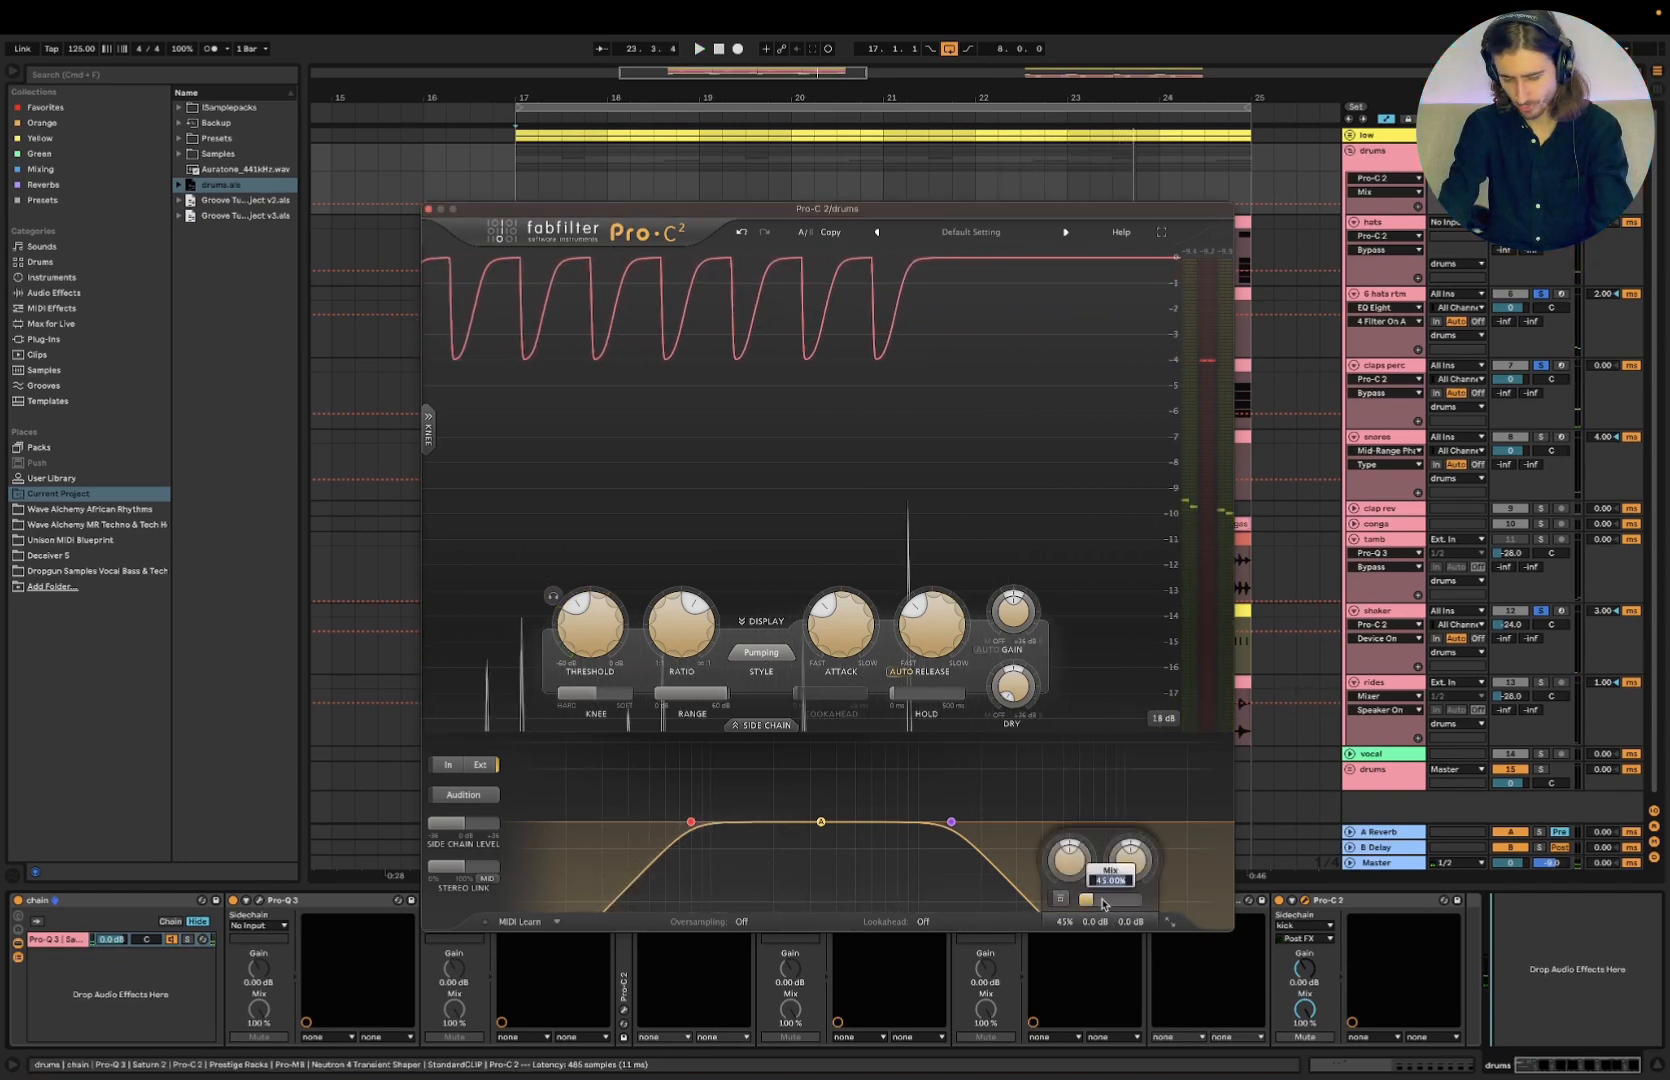
text(40)
key(Return)
key(space)
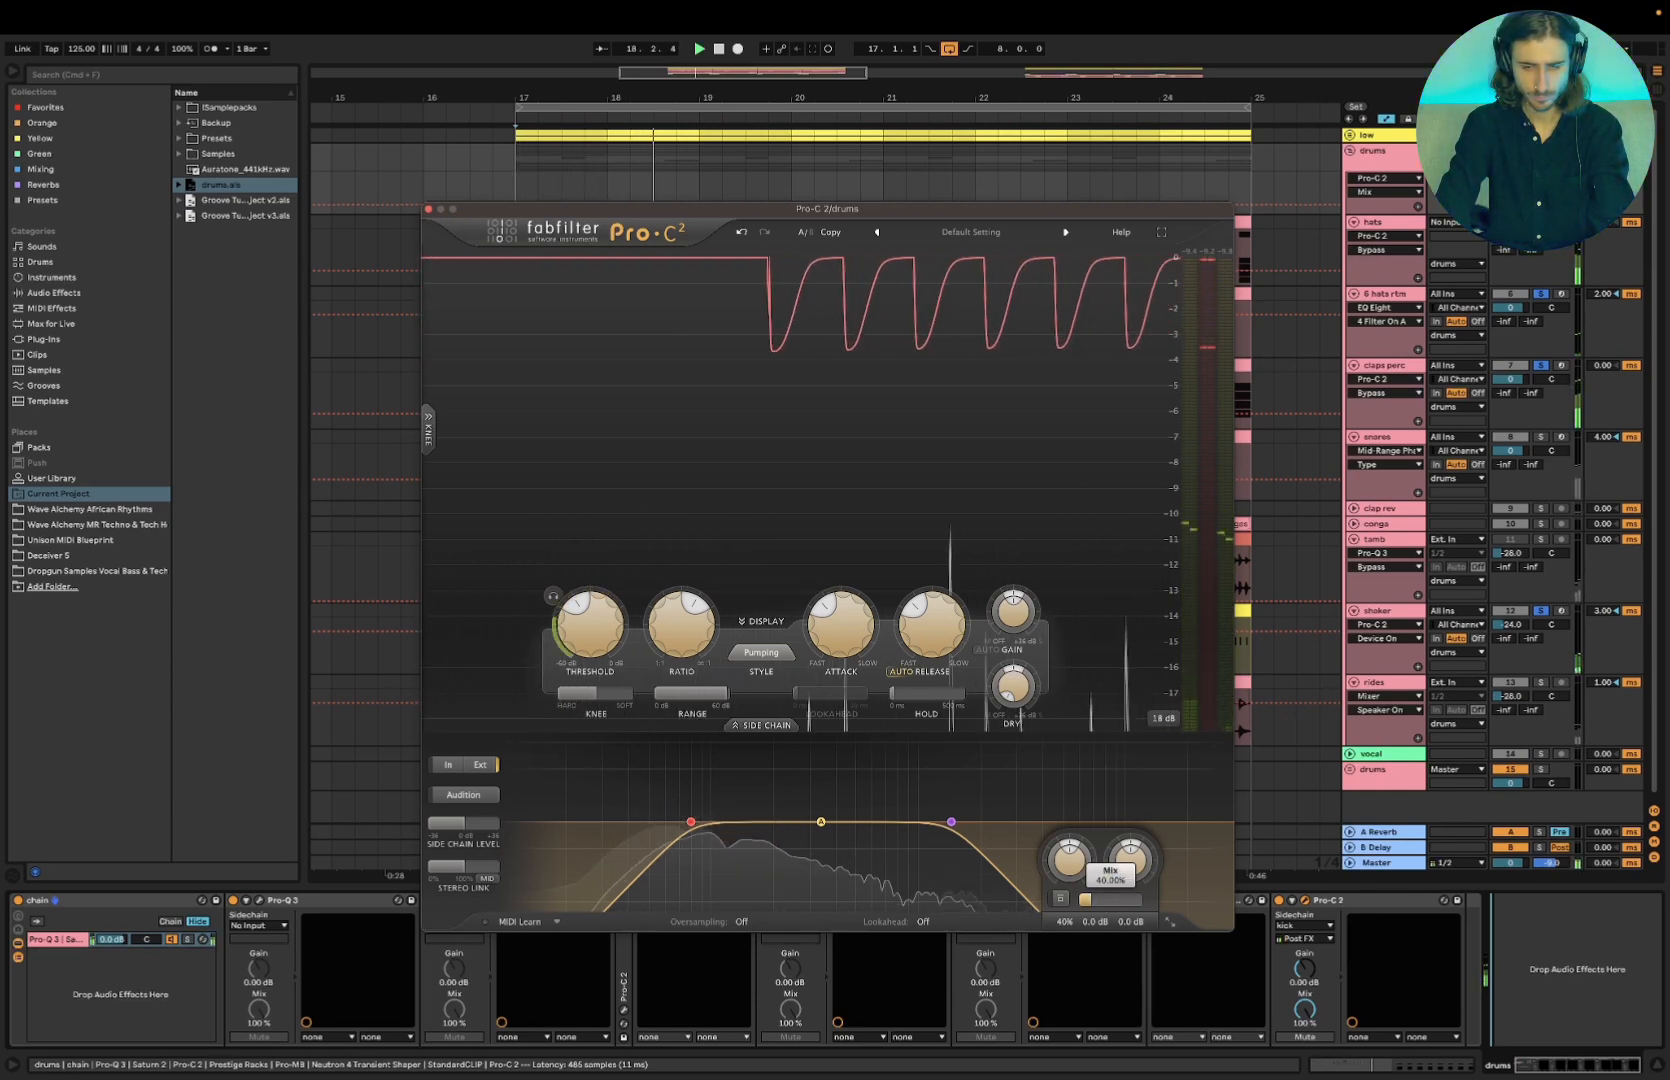
key(space)
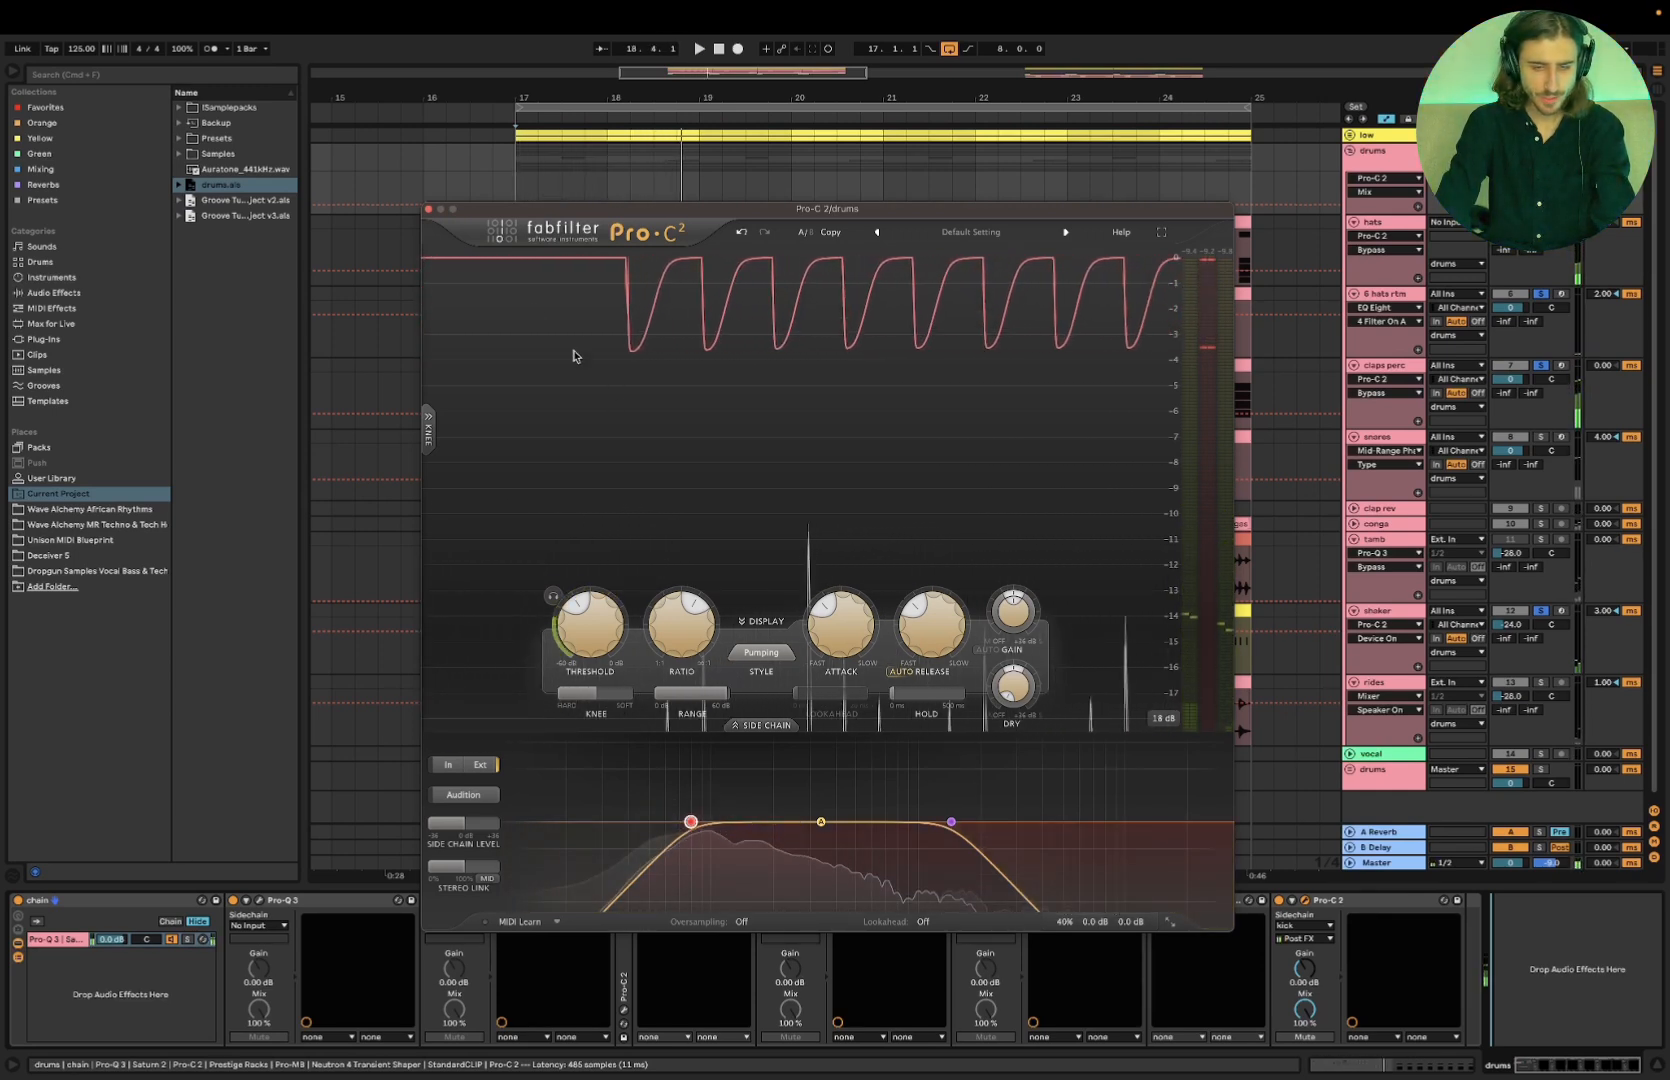
click(428, 210)
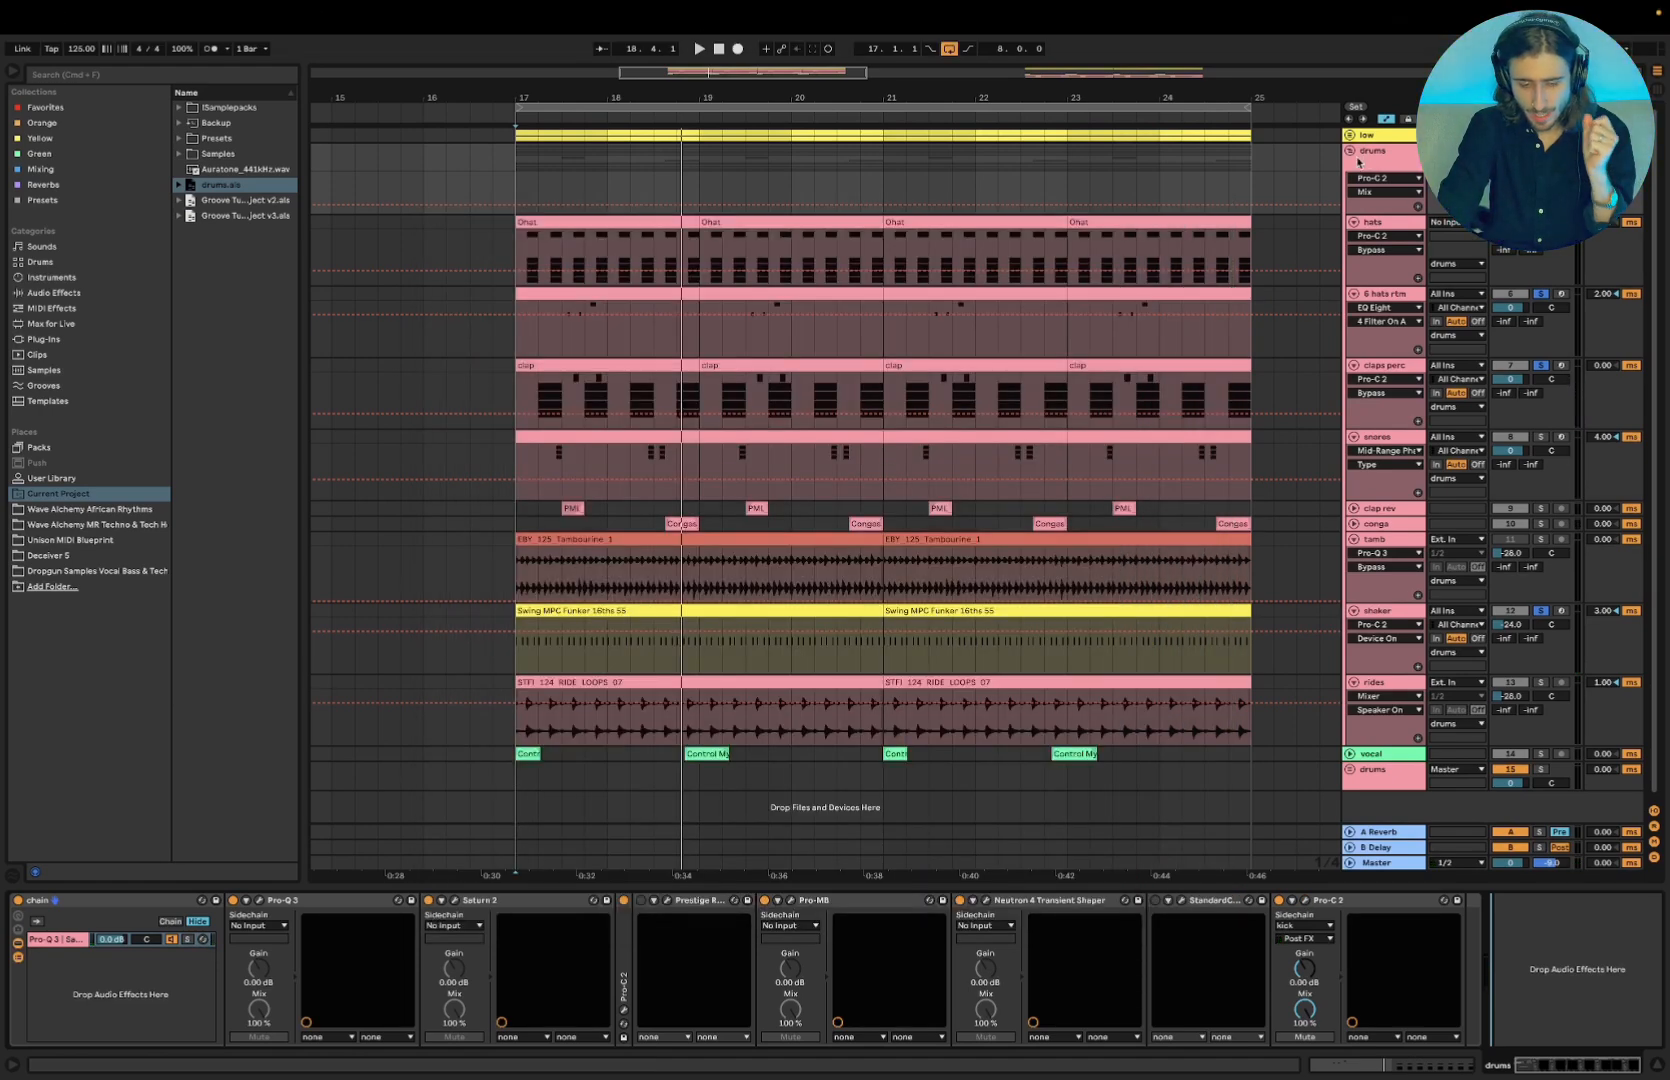
Open Prestige Racks from the drum chain and deactivate every device after it, from Pro-MB through the last Pro-C 2
scroll(963, 992, left, 1)
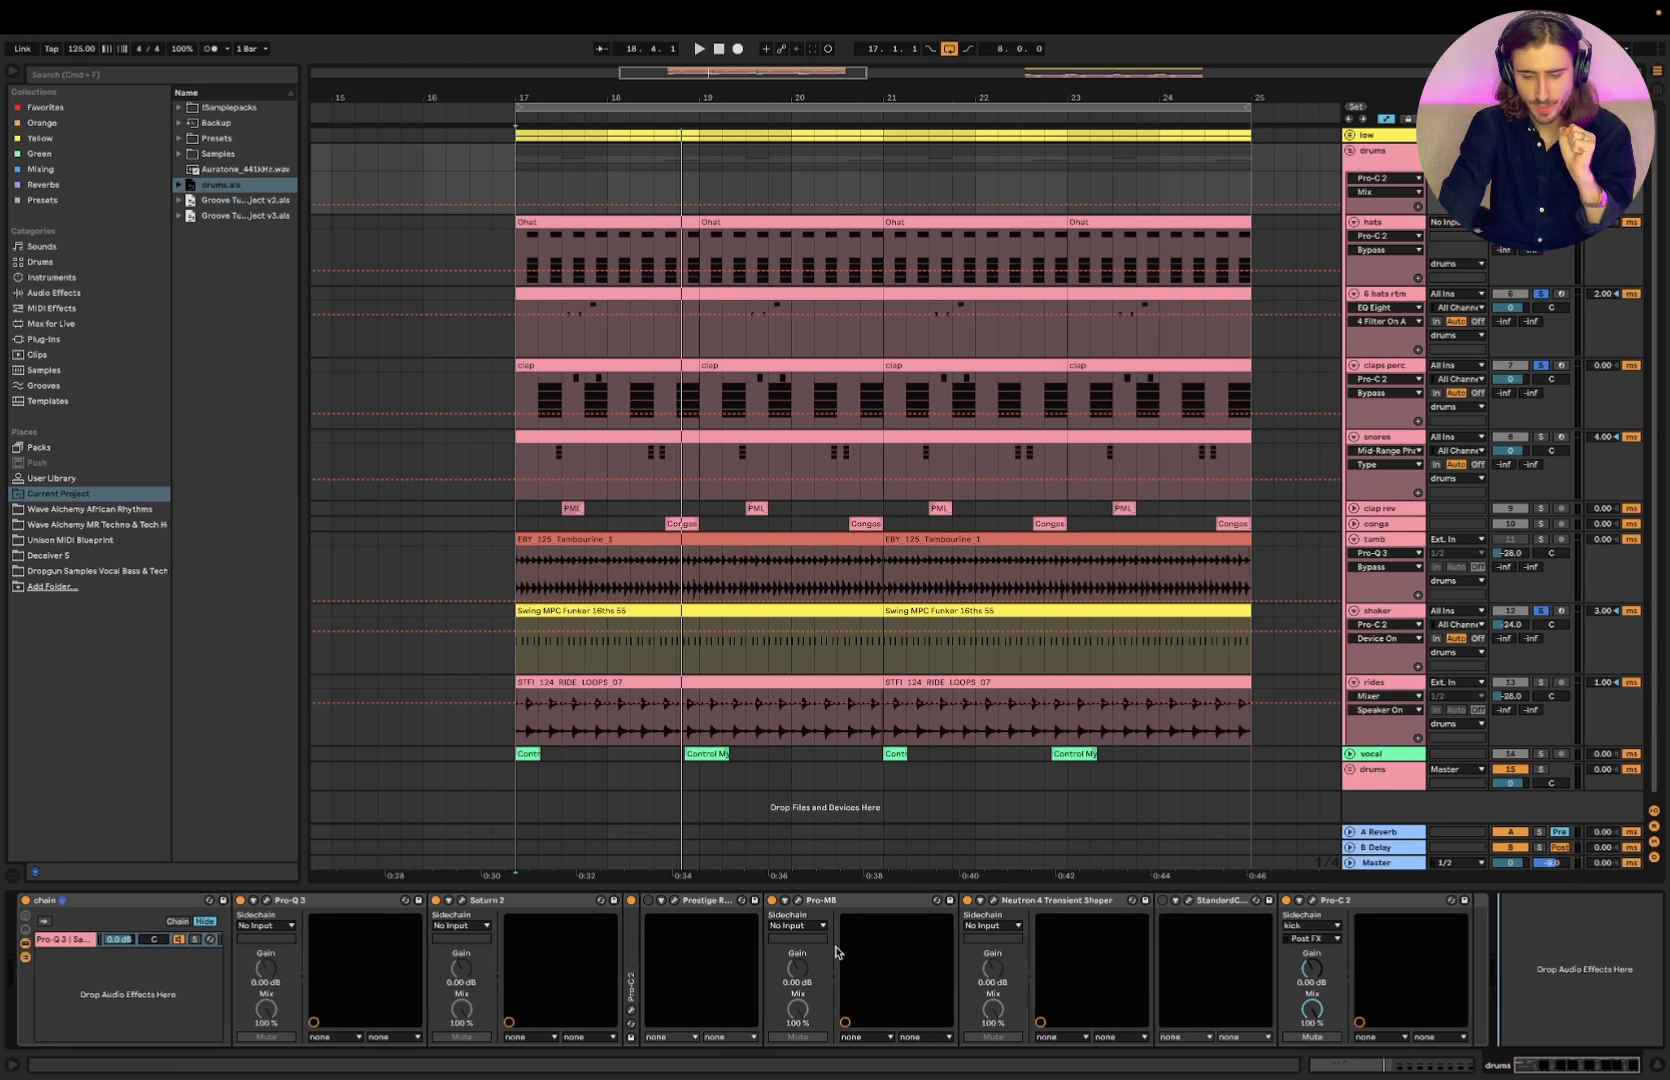
click(674, 900)
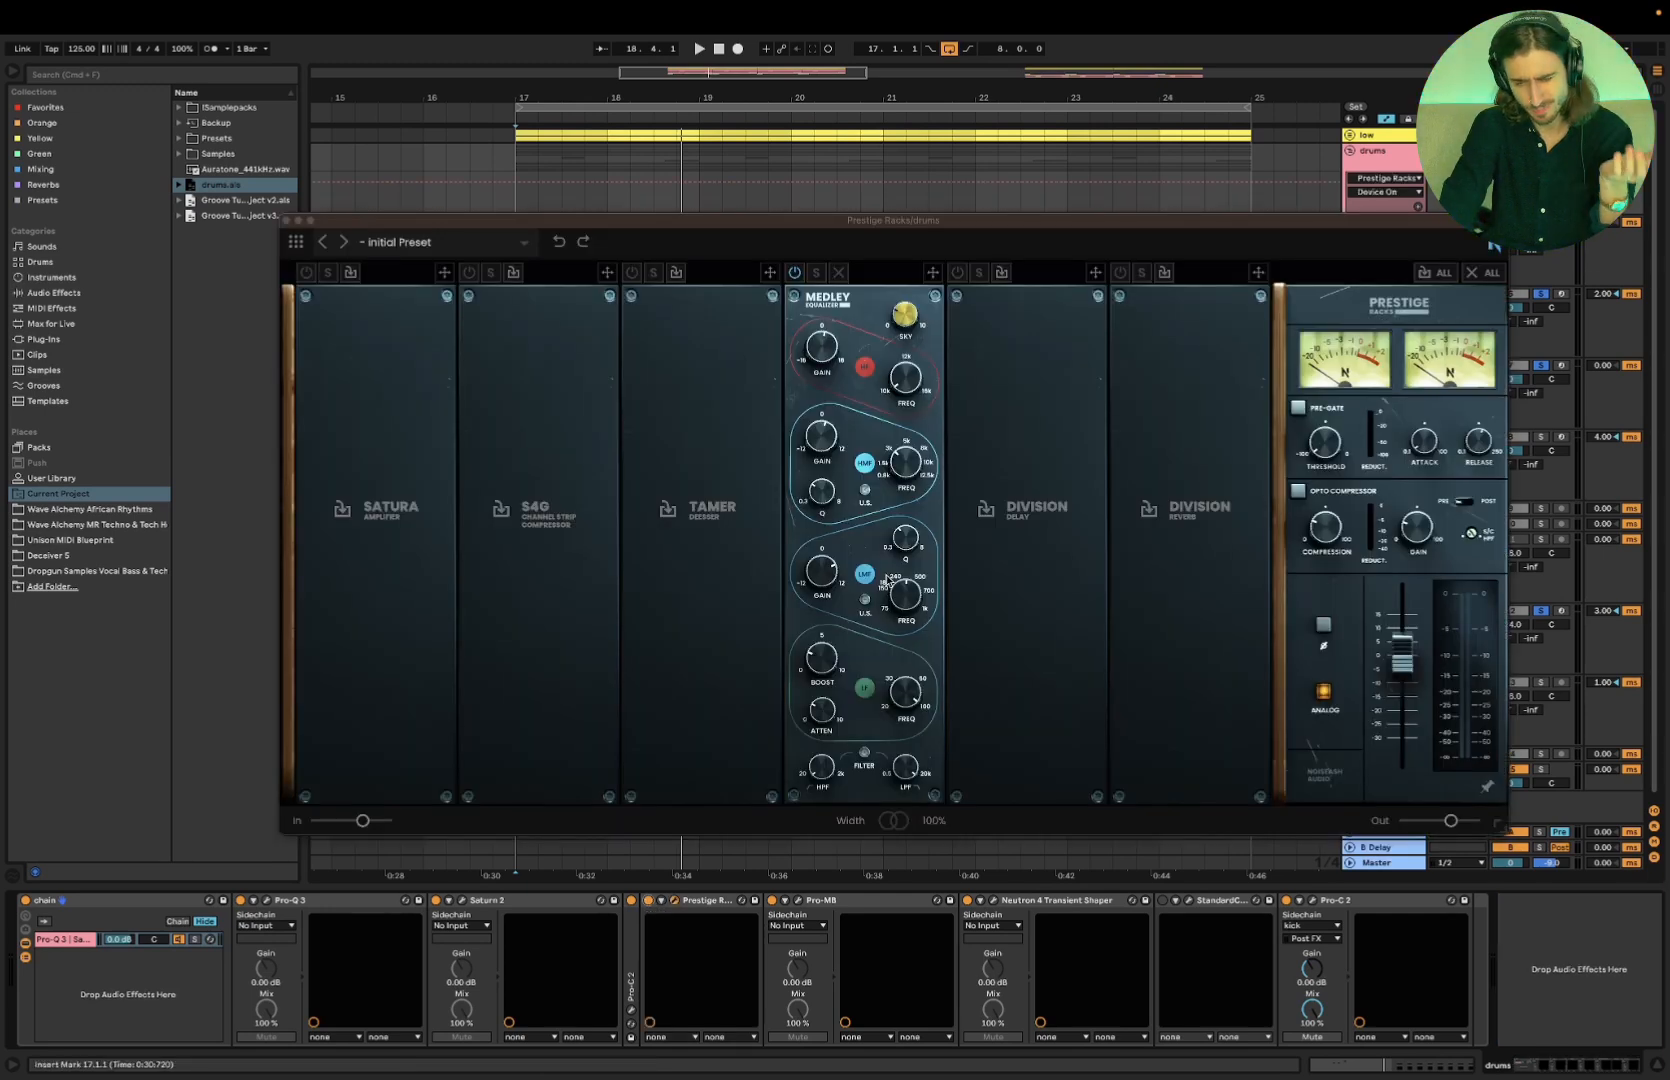
drag(781, 222, 783, 186)
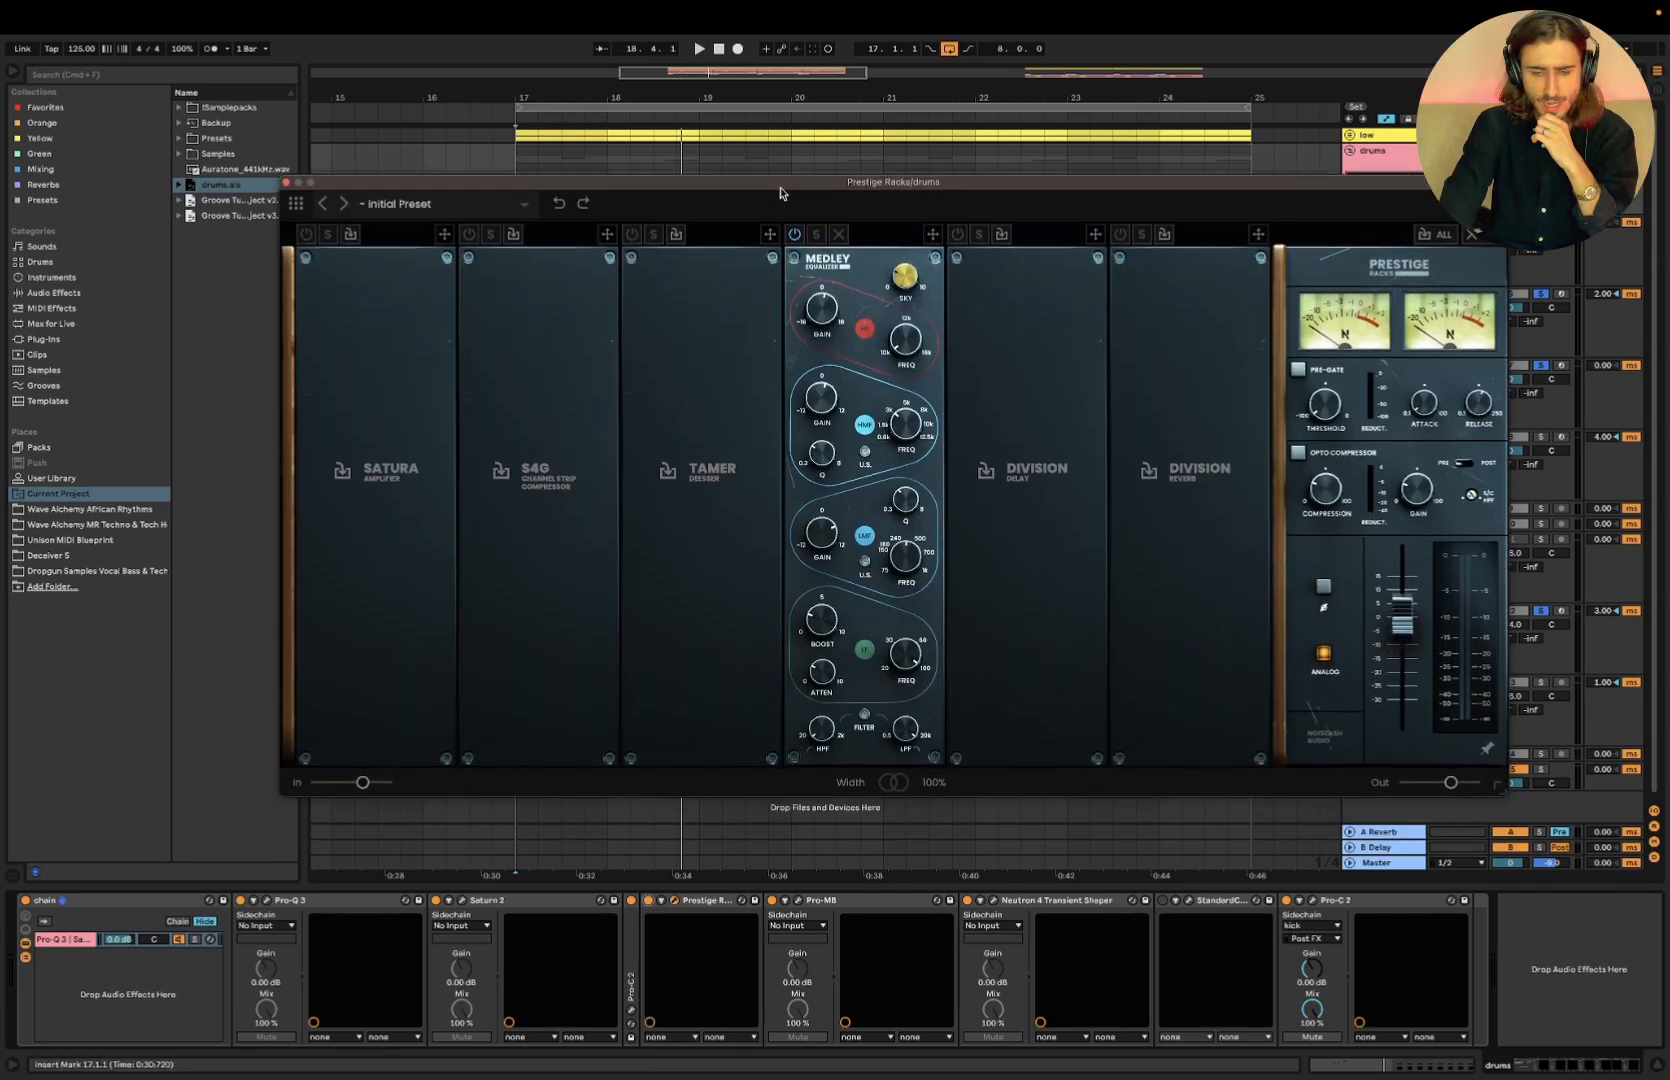
click(839, 903)
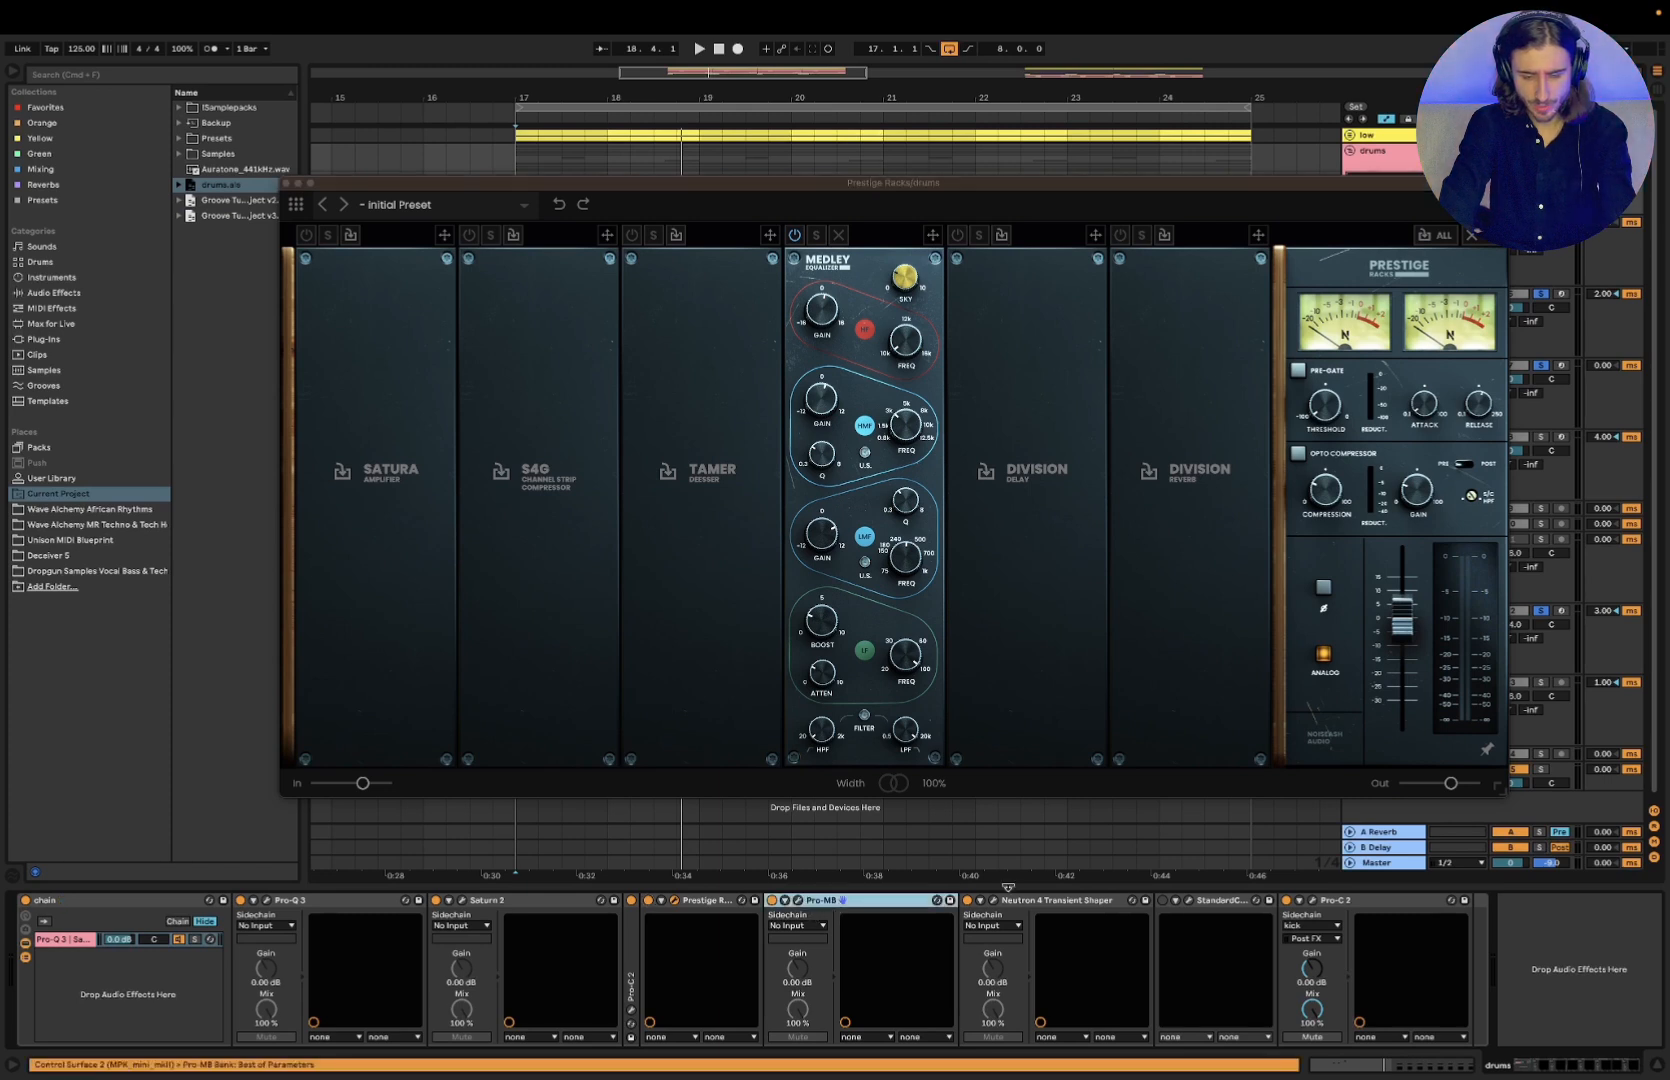
shift+click(1355, 900)
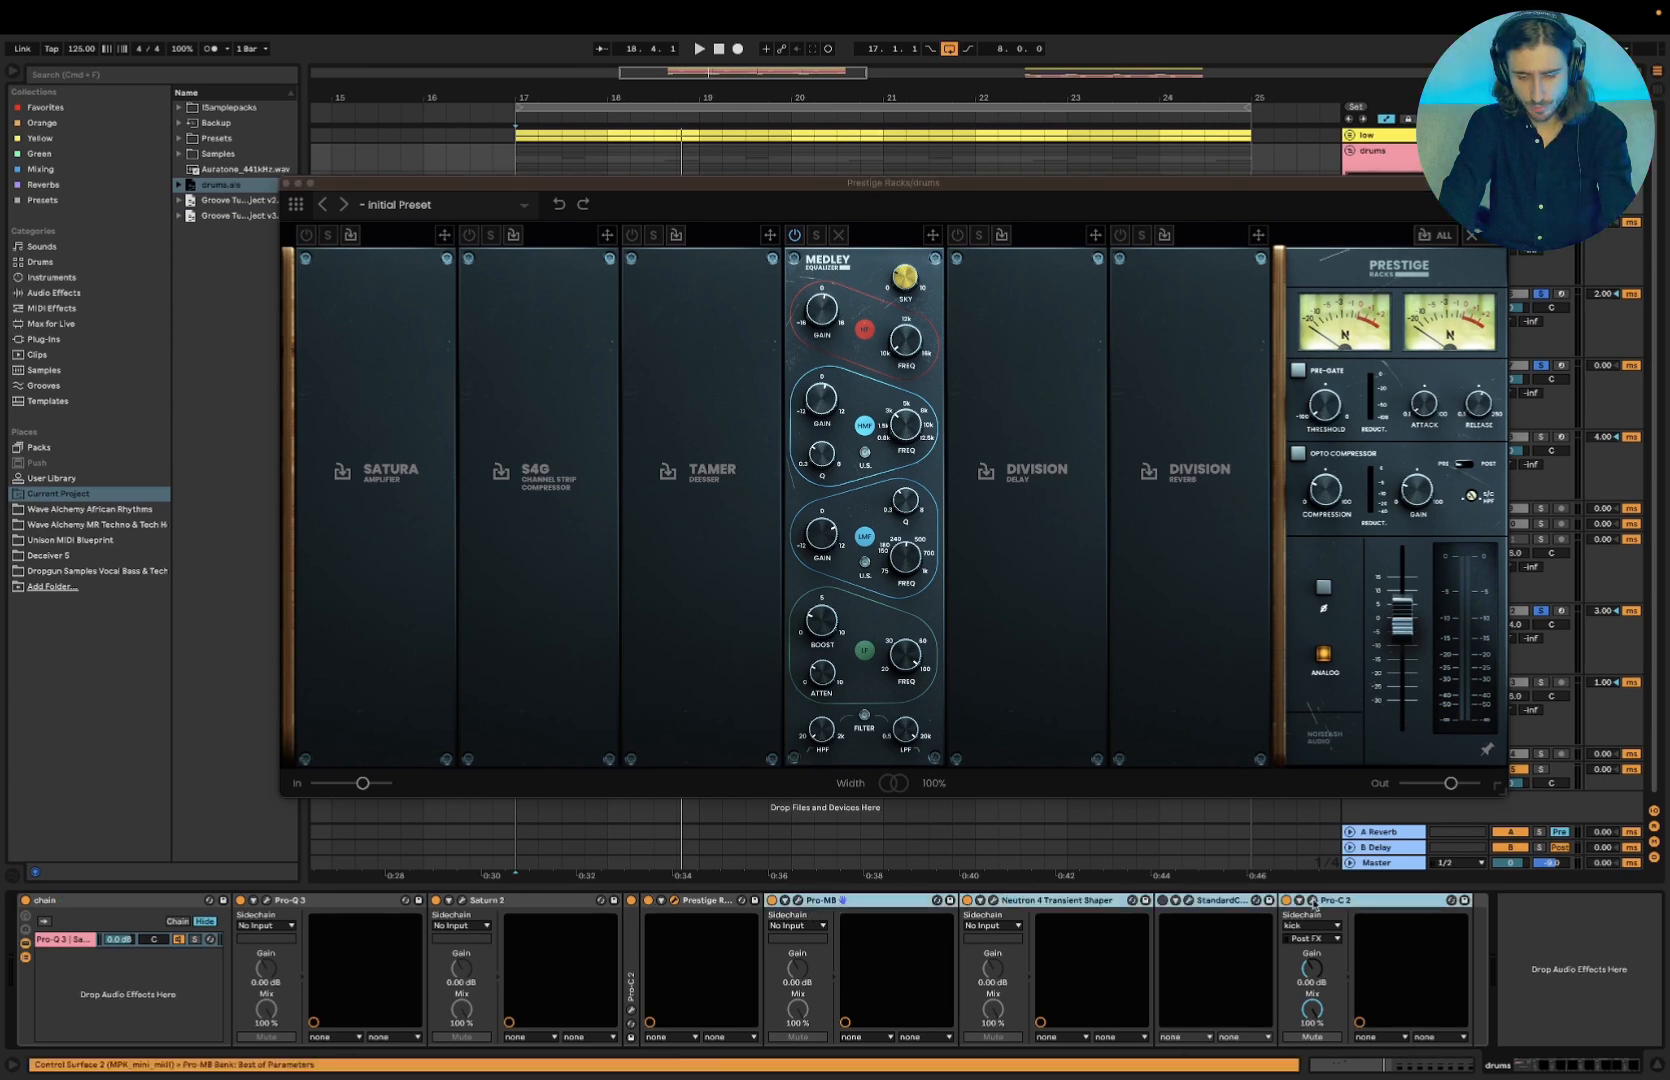
click(1607, 977)
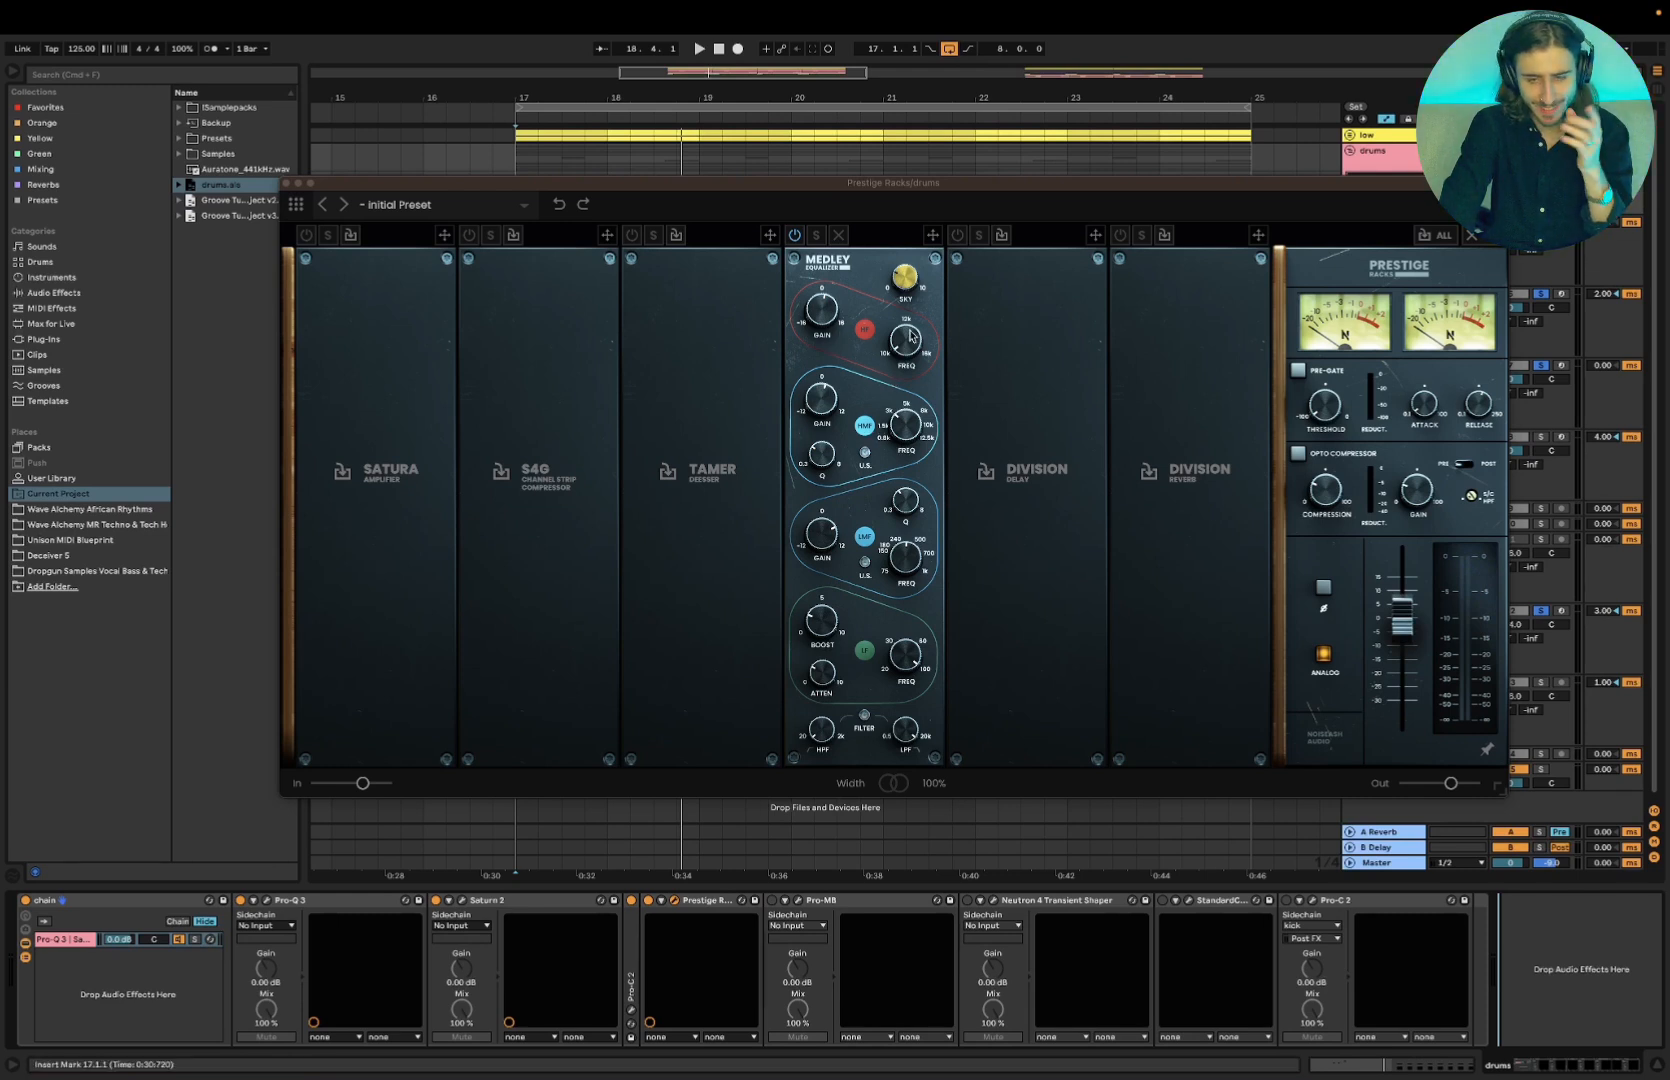
Play the drums with the Medley equalizer on and off, and set its Sky knob to 3.40
key(space)
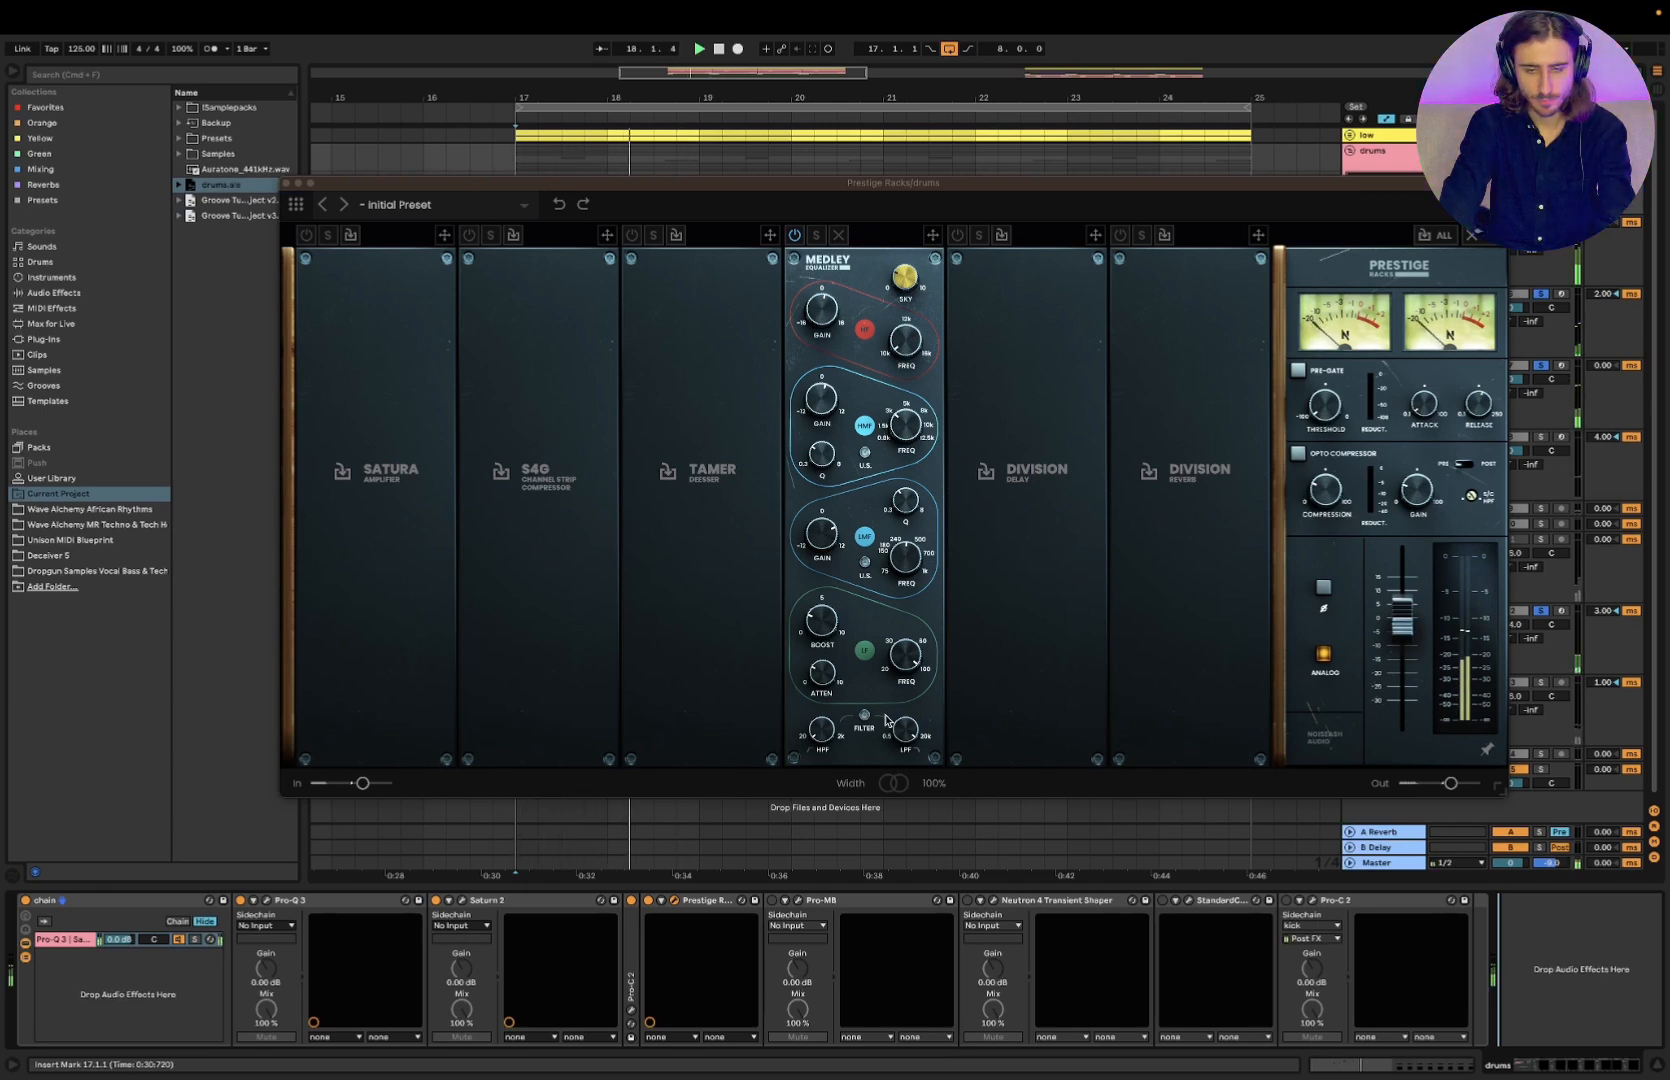
click(795, 237)
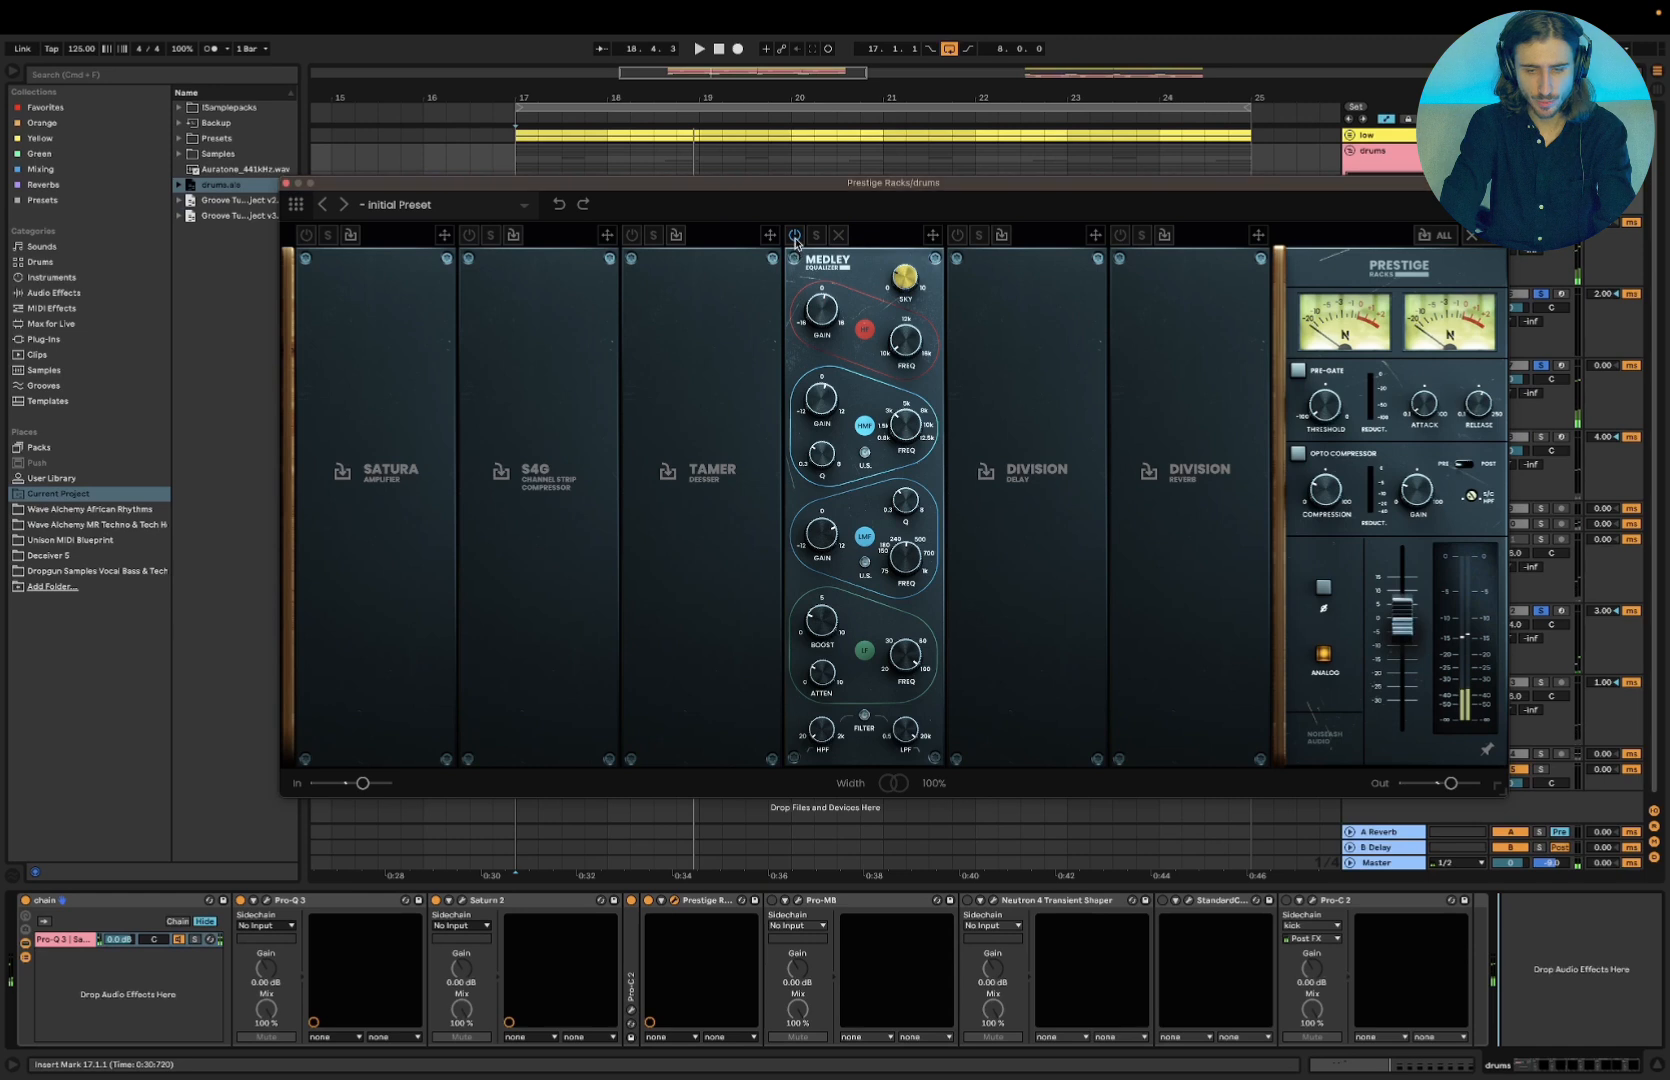
key(space)
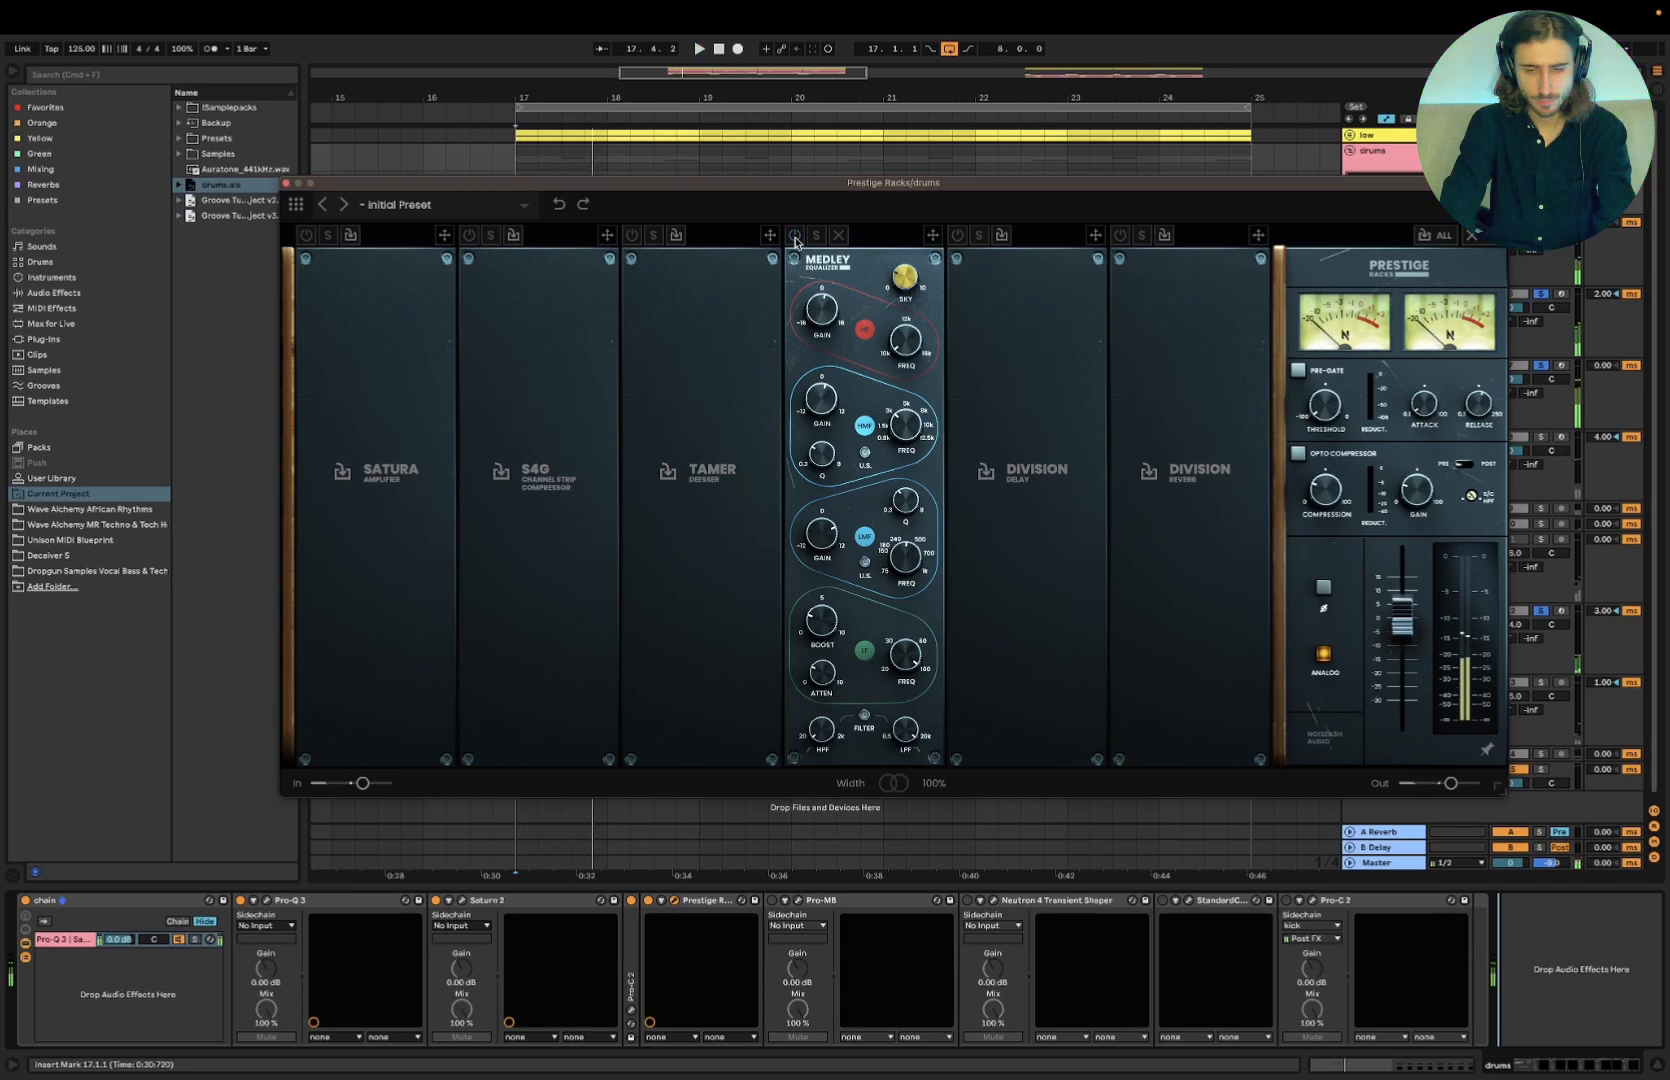
drag(906, 280, 943, 310)
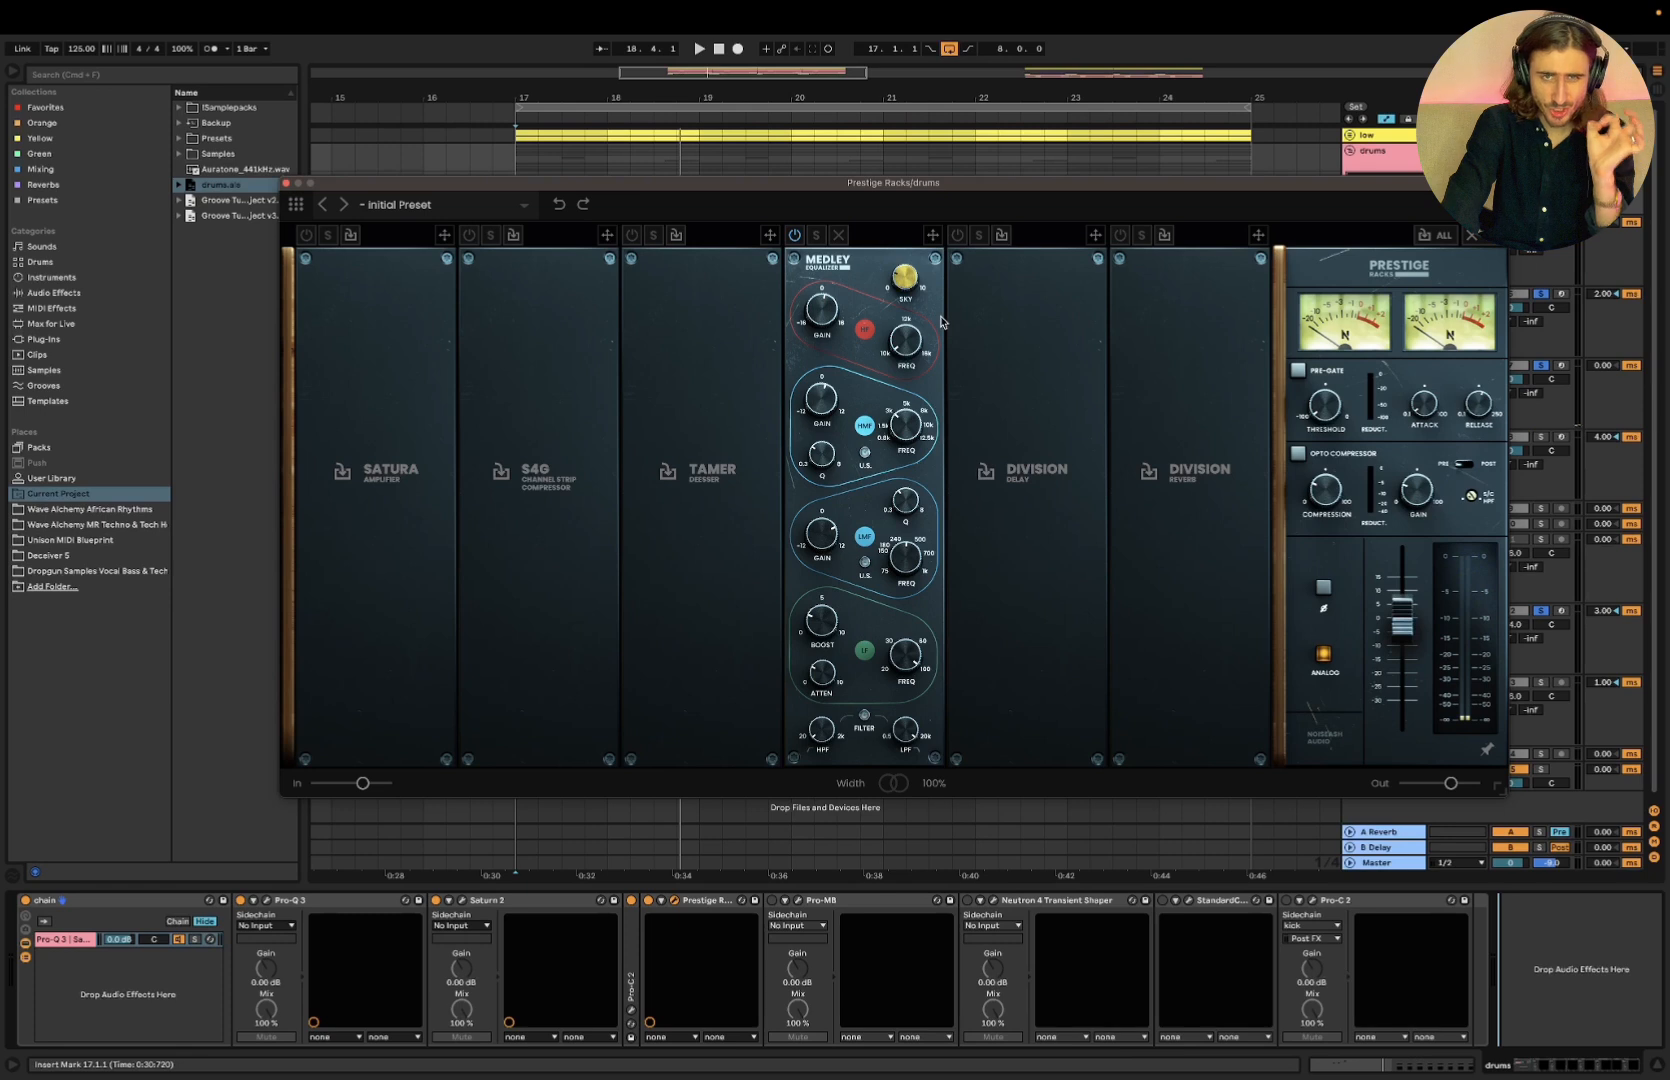
mouse_move(912, 291)
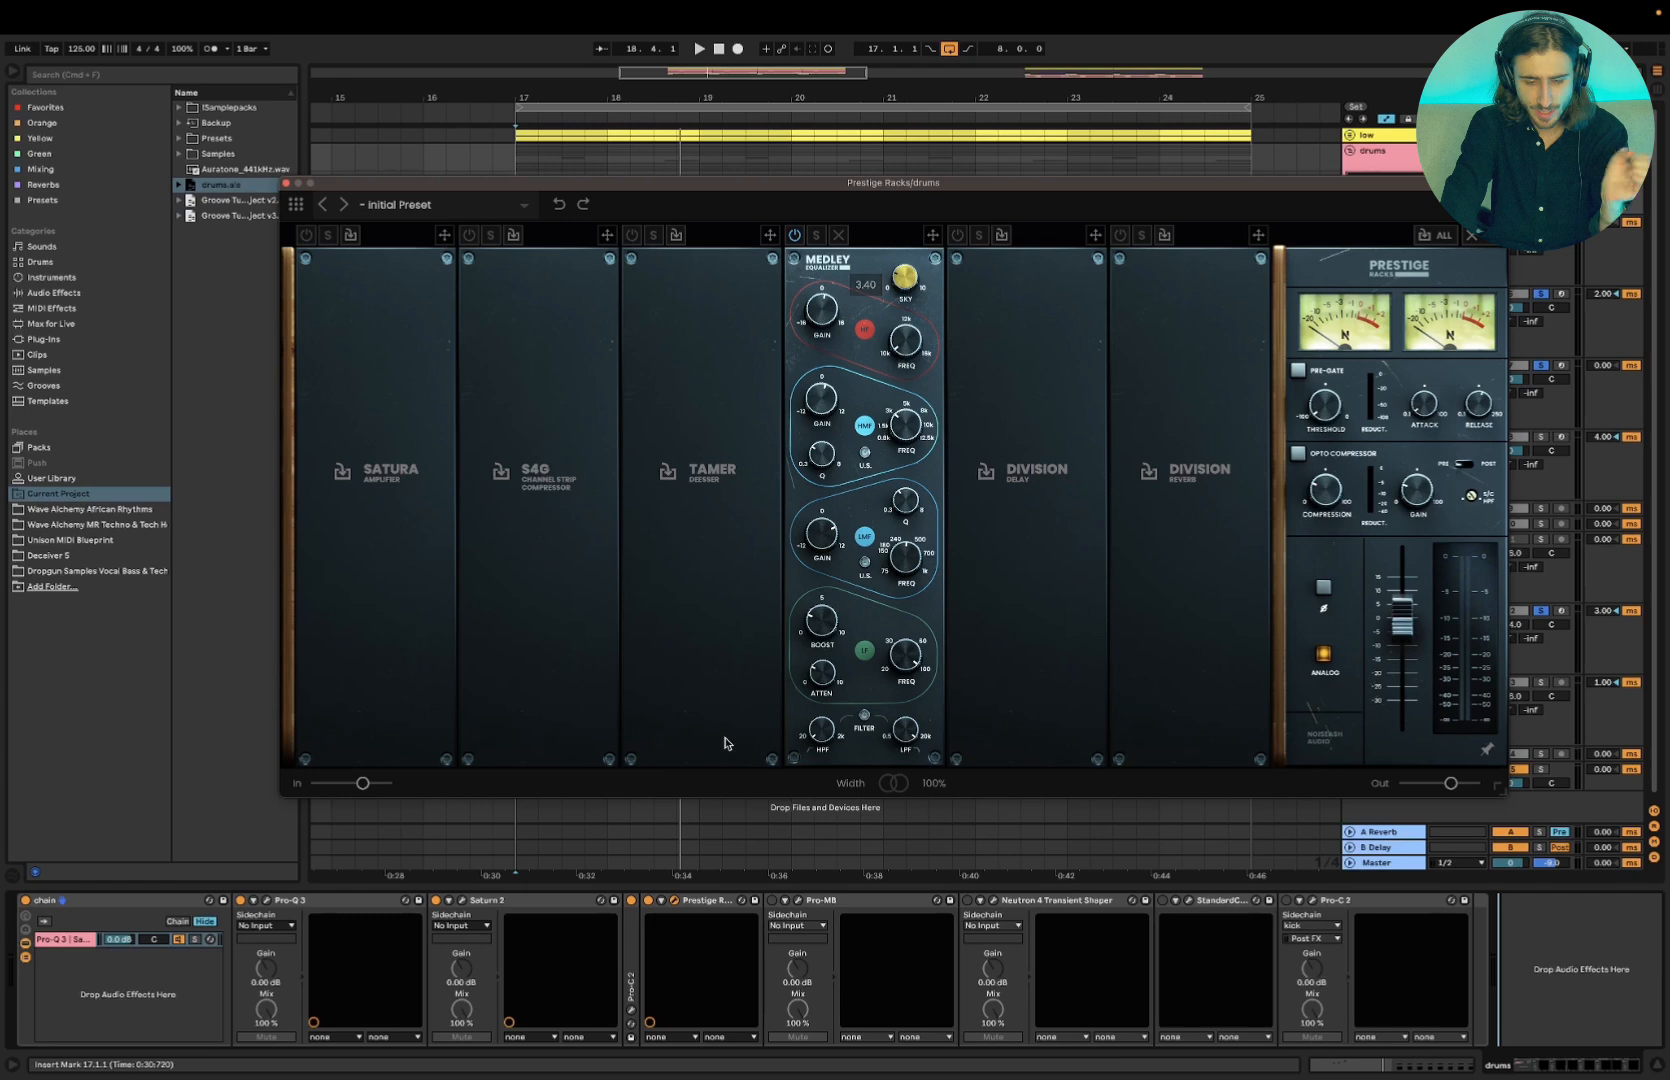
Unfold the collapsed Pro-C 2 and turn Pro-MB, Neutron 4 Transient Shaper, and the last Pro-C 2 back on
double_click(631, 993)
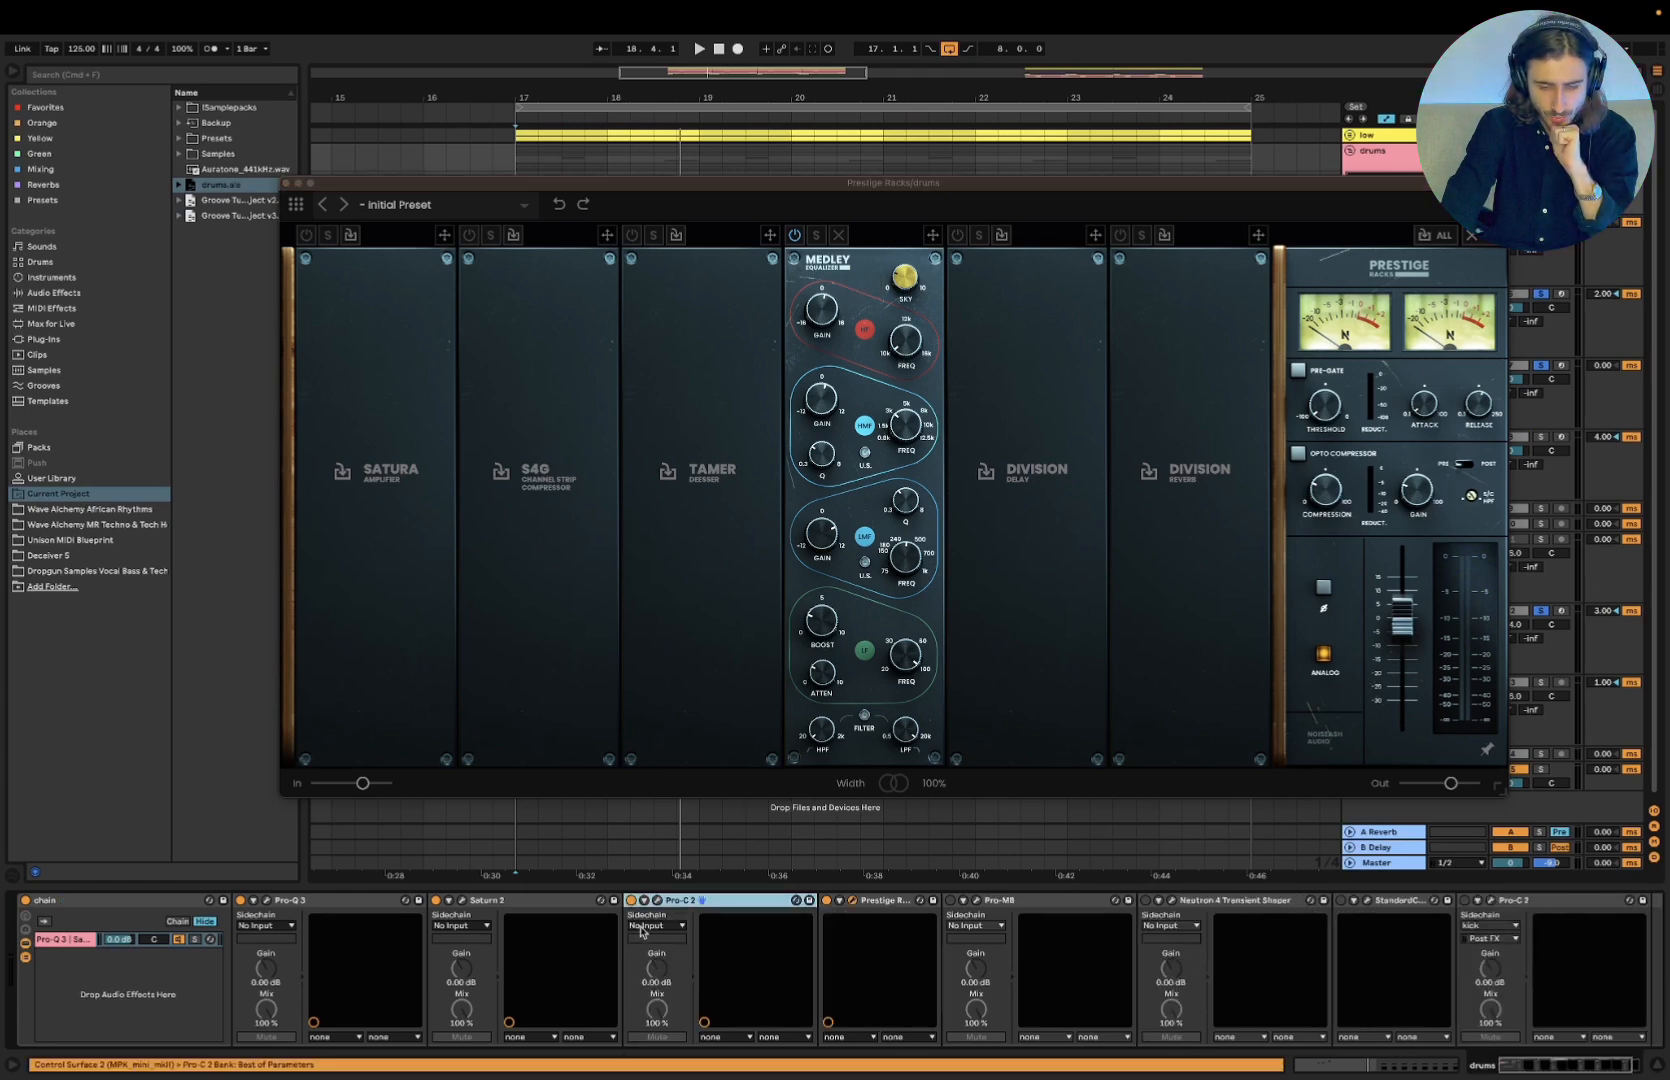
click(862, 904)
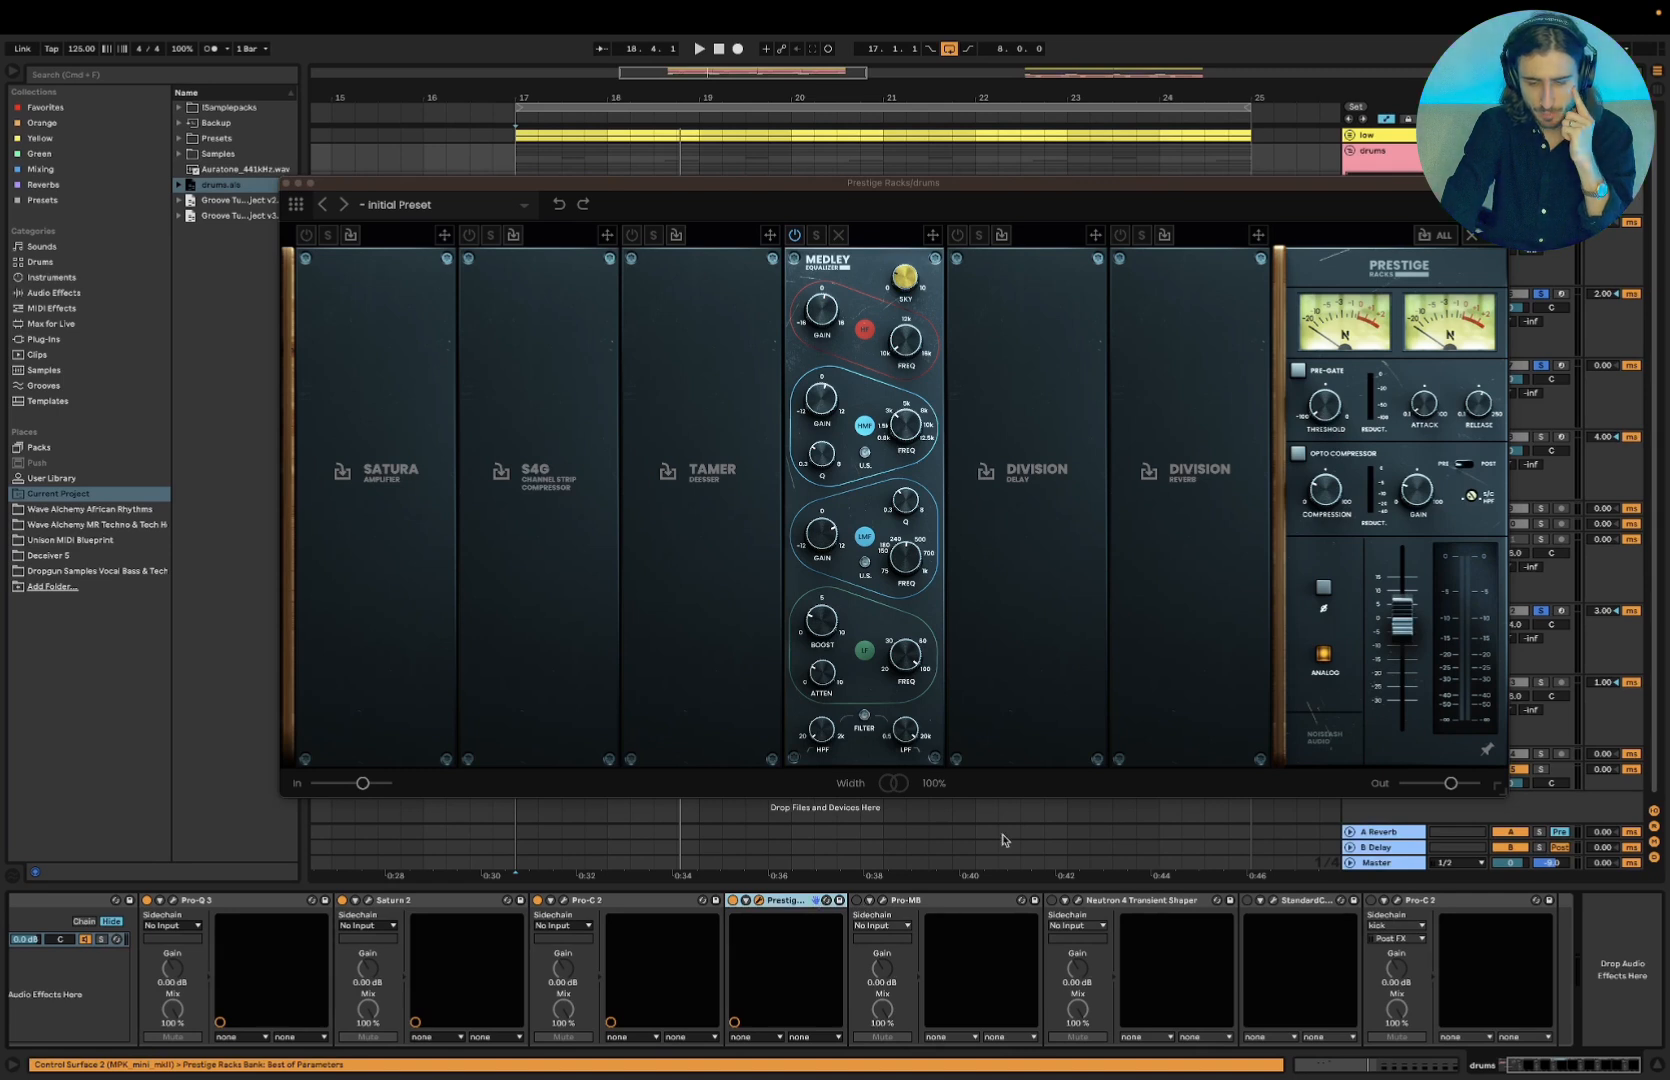
click(911, 907)
click(1131, 903)
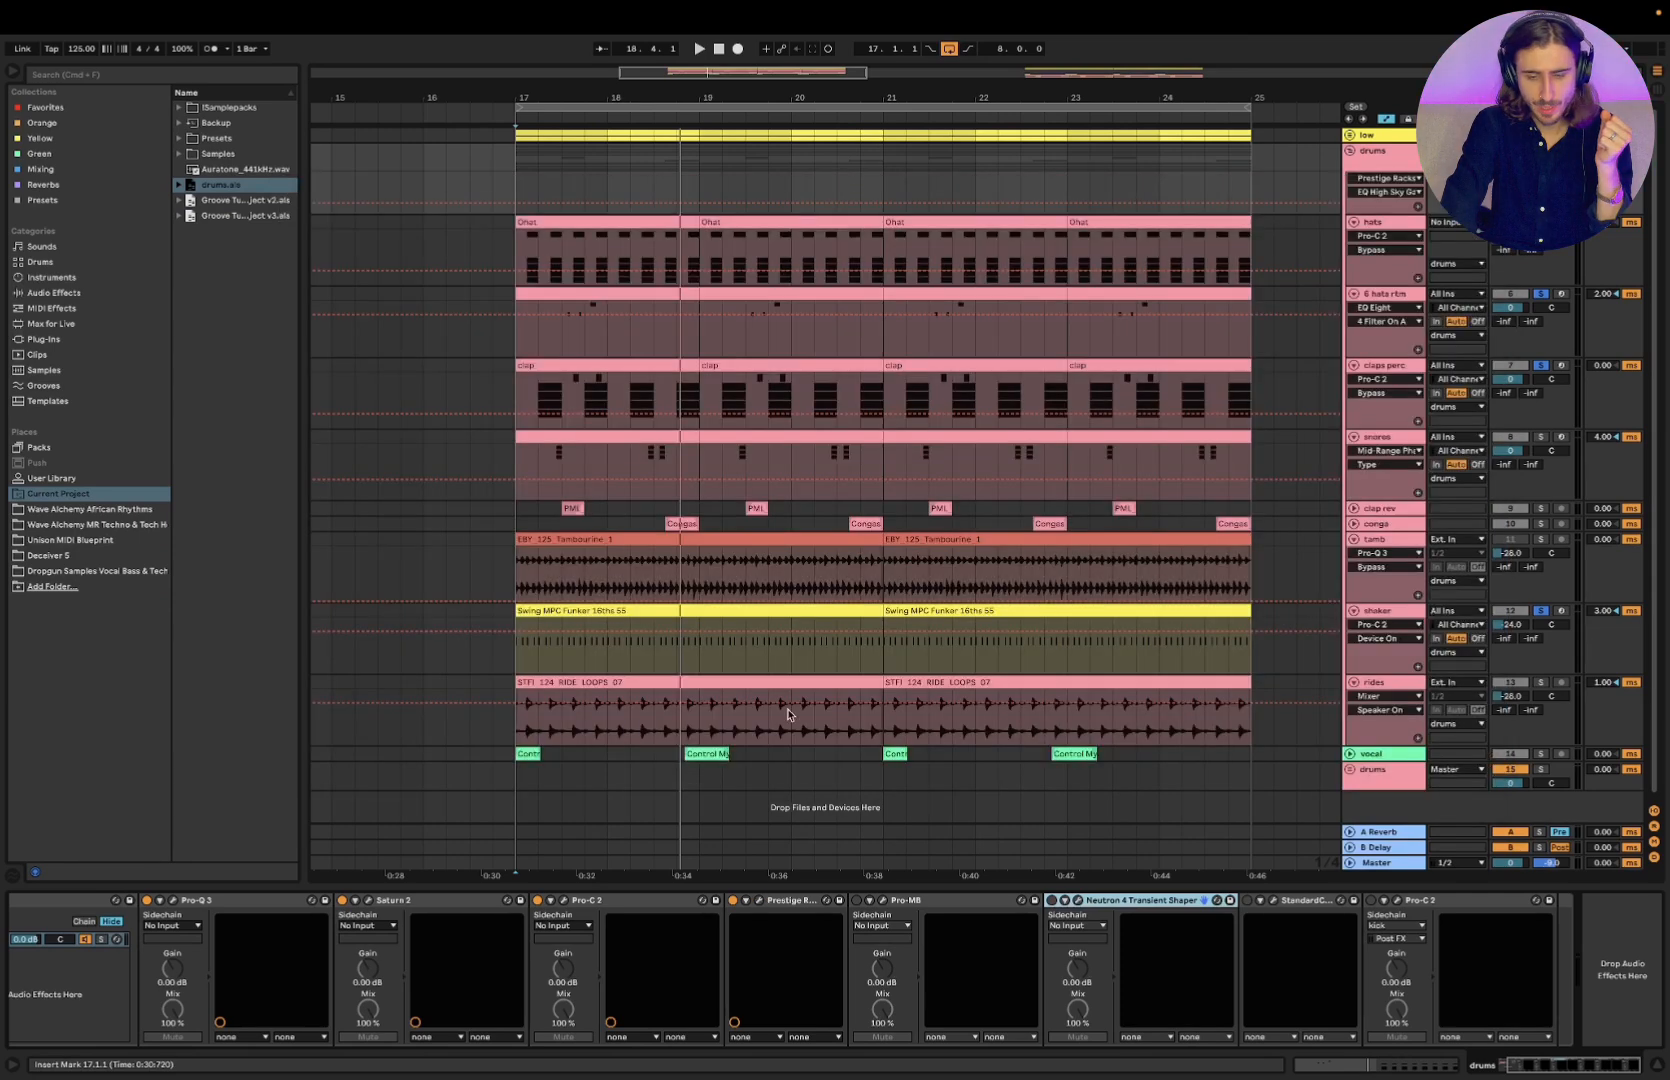
click(289, 186)
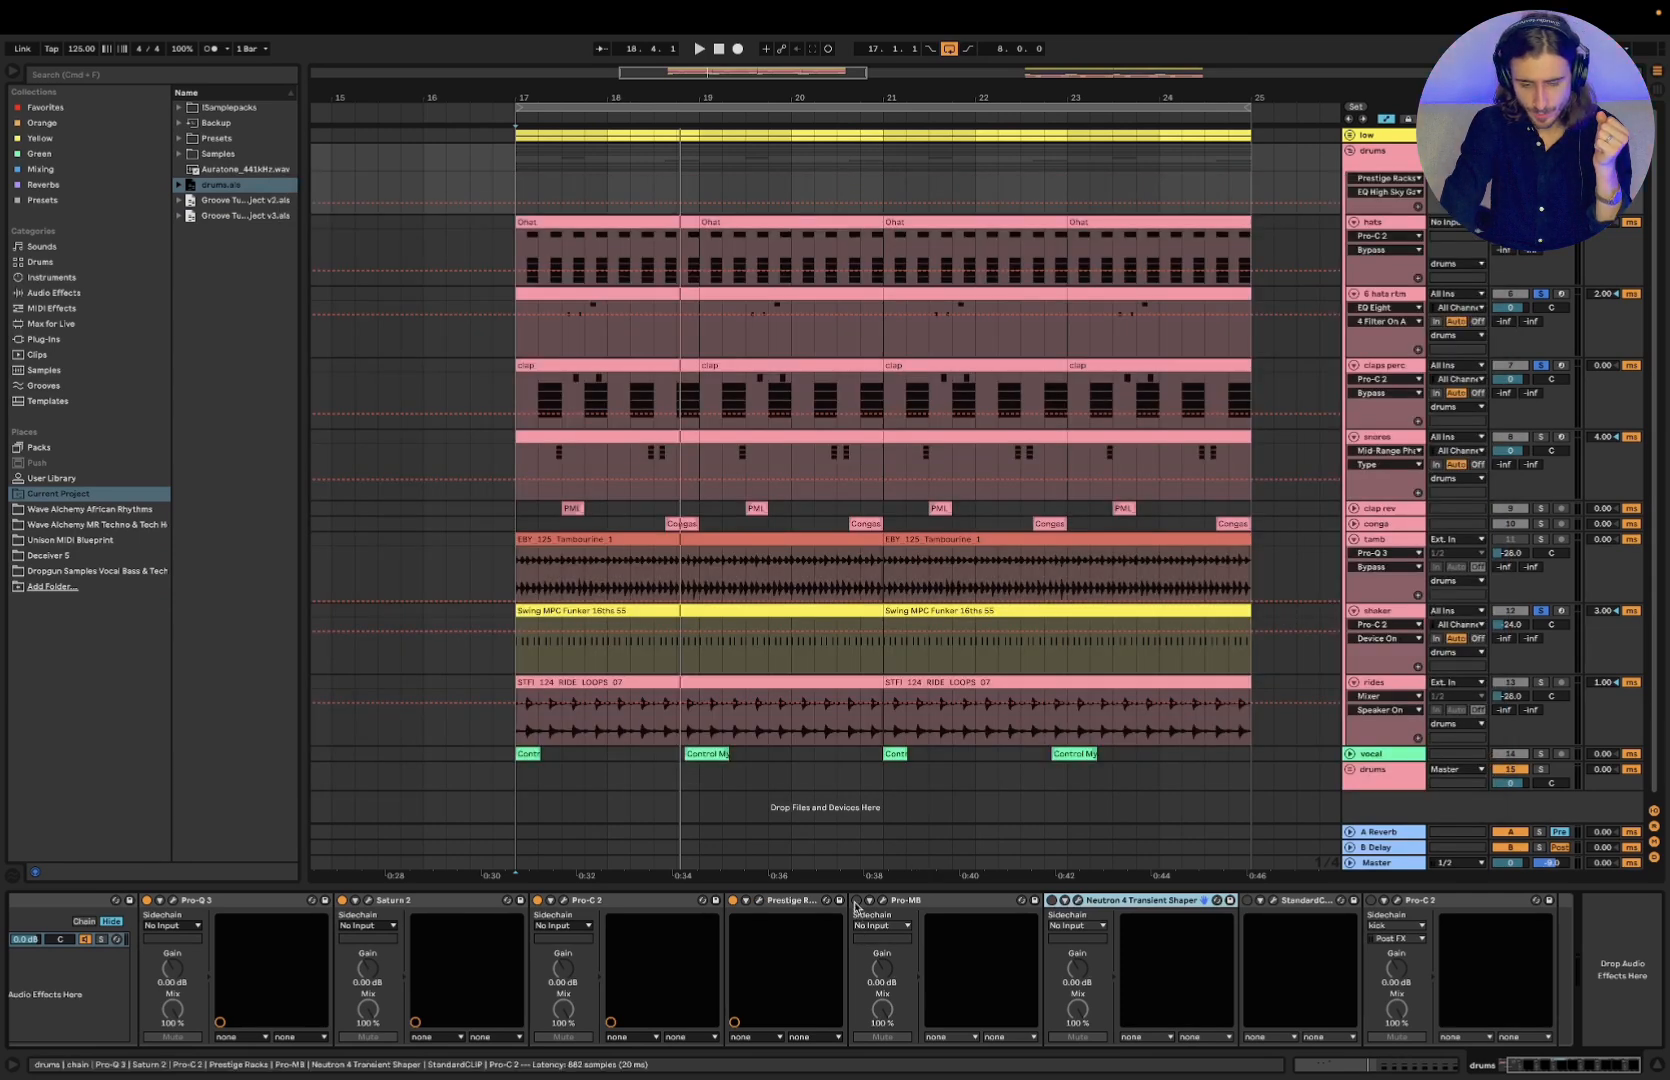
click(1371, 901)
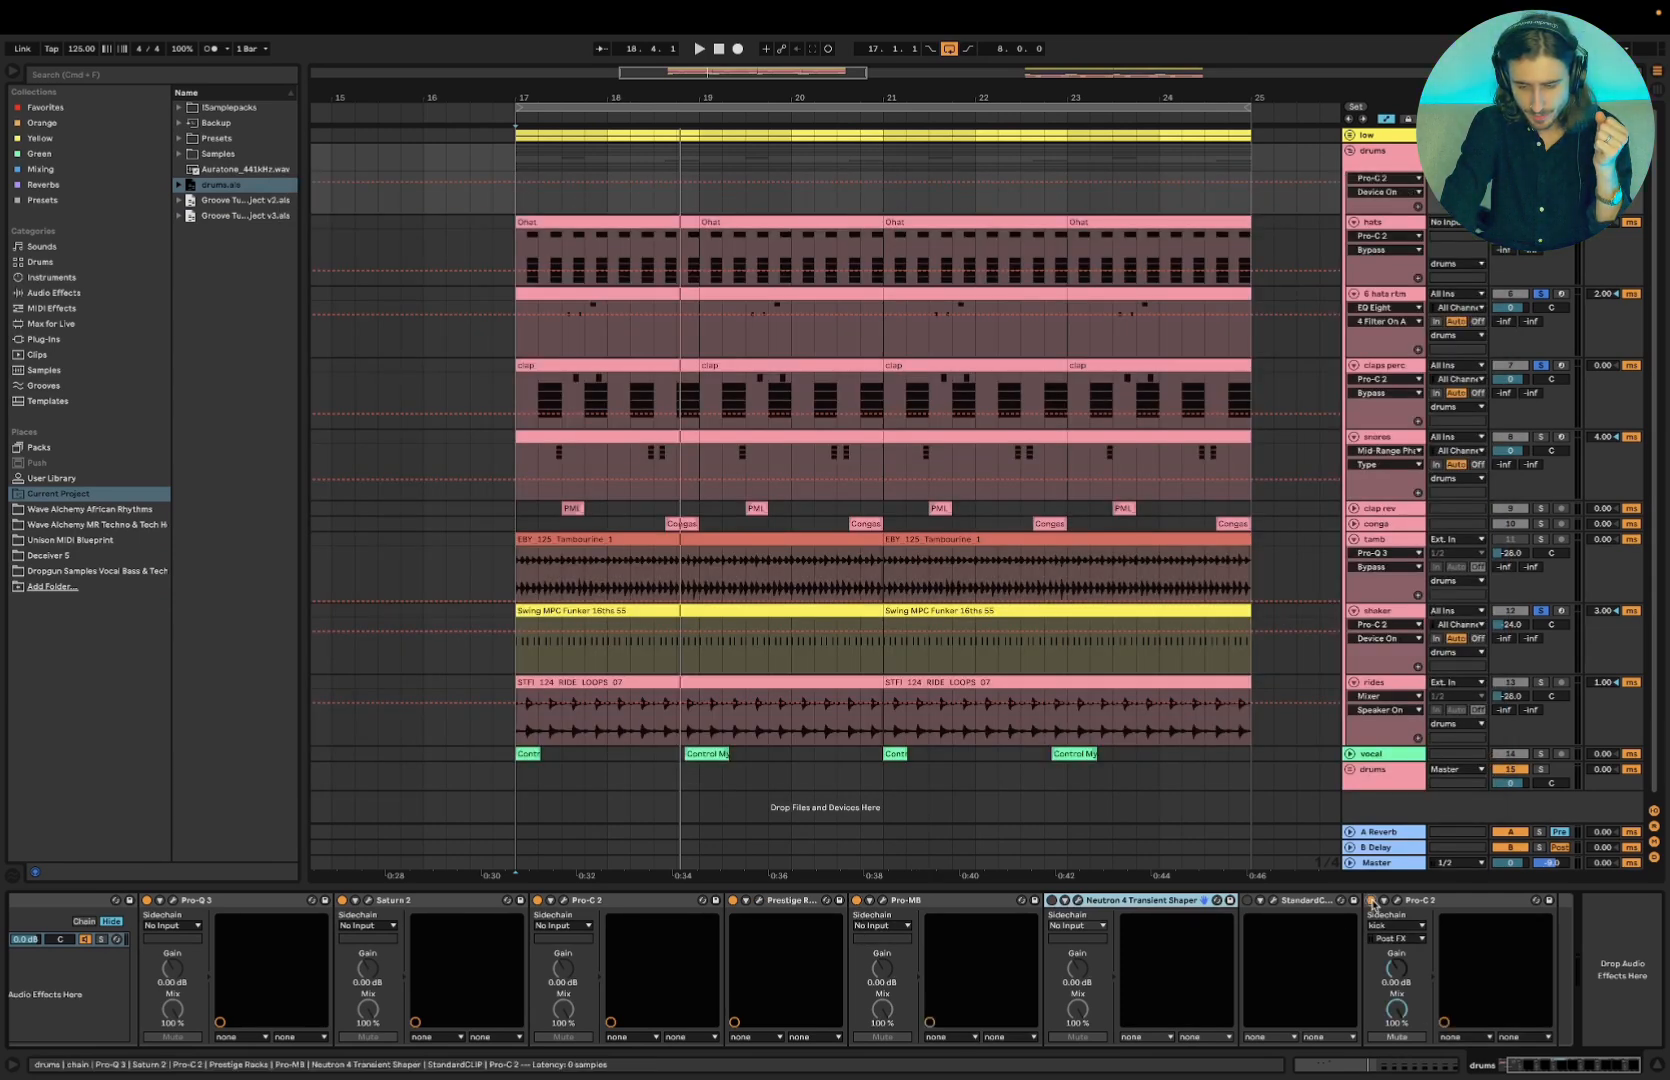
Check the StandardCLIP settings on the drum group, turn the clipper on, and close its window
click(1274, 901)
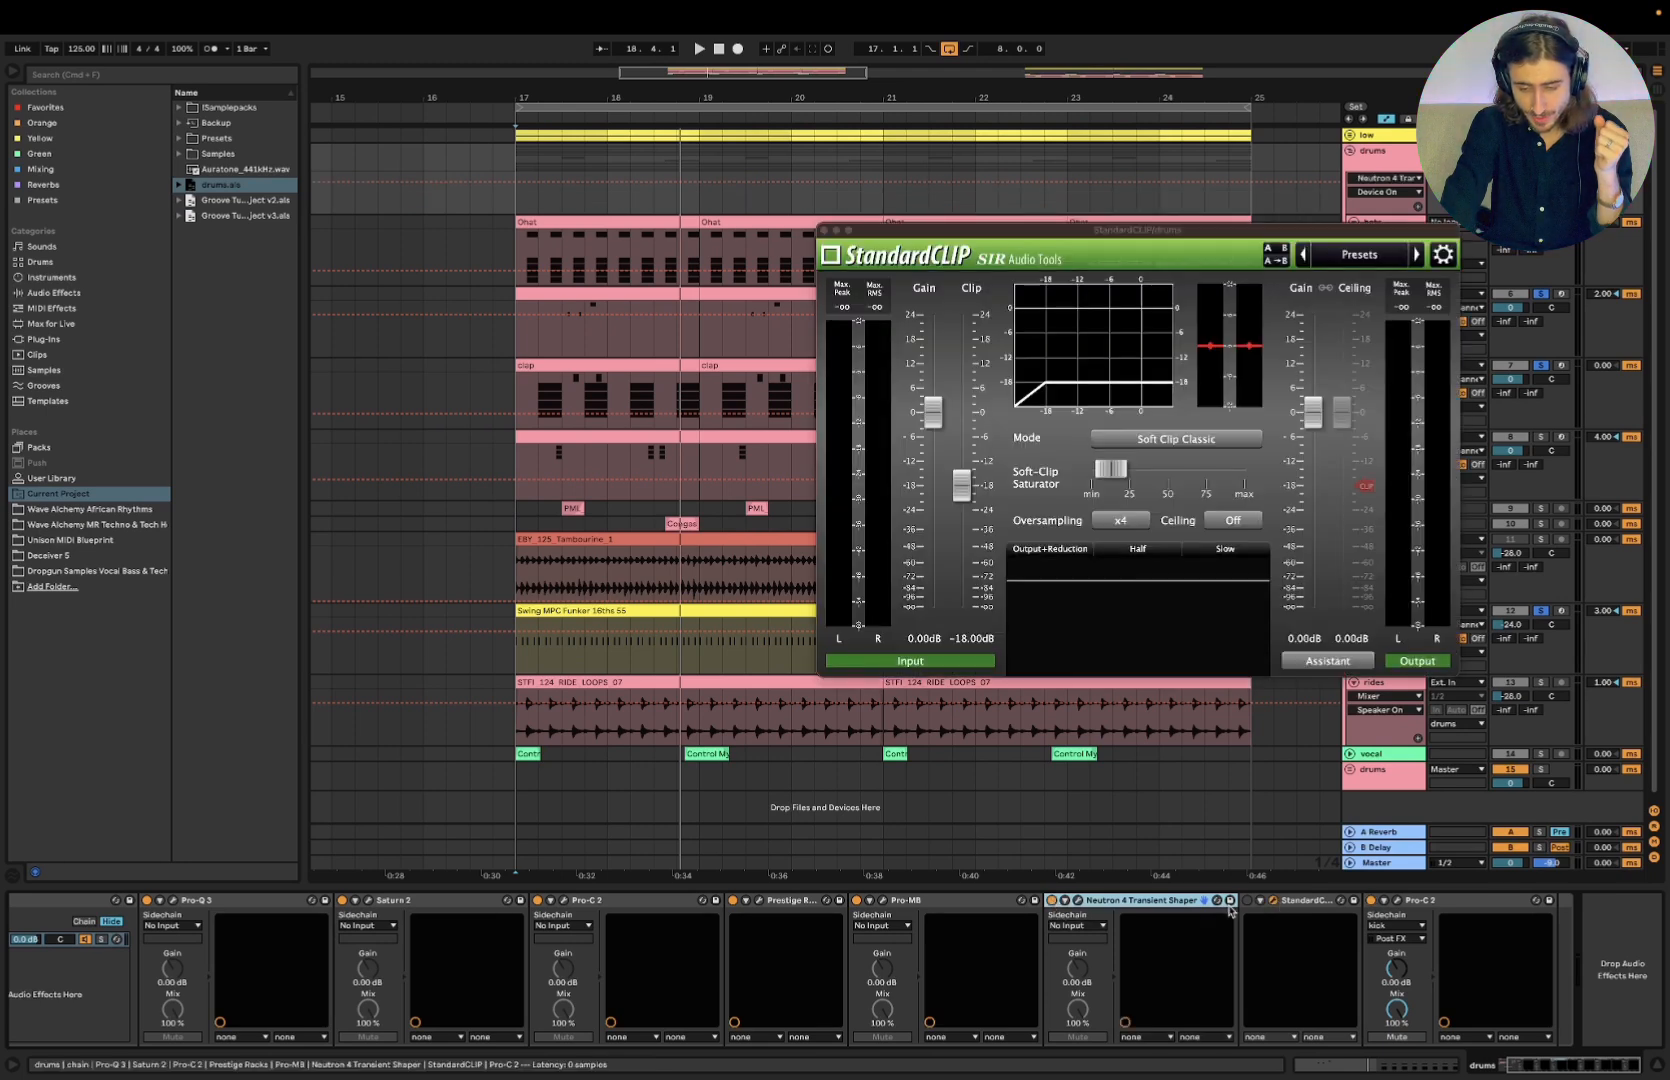
click(1296, 902)
click(1273, 902)
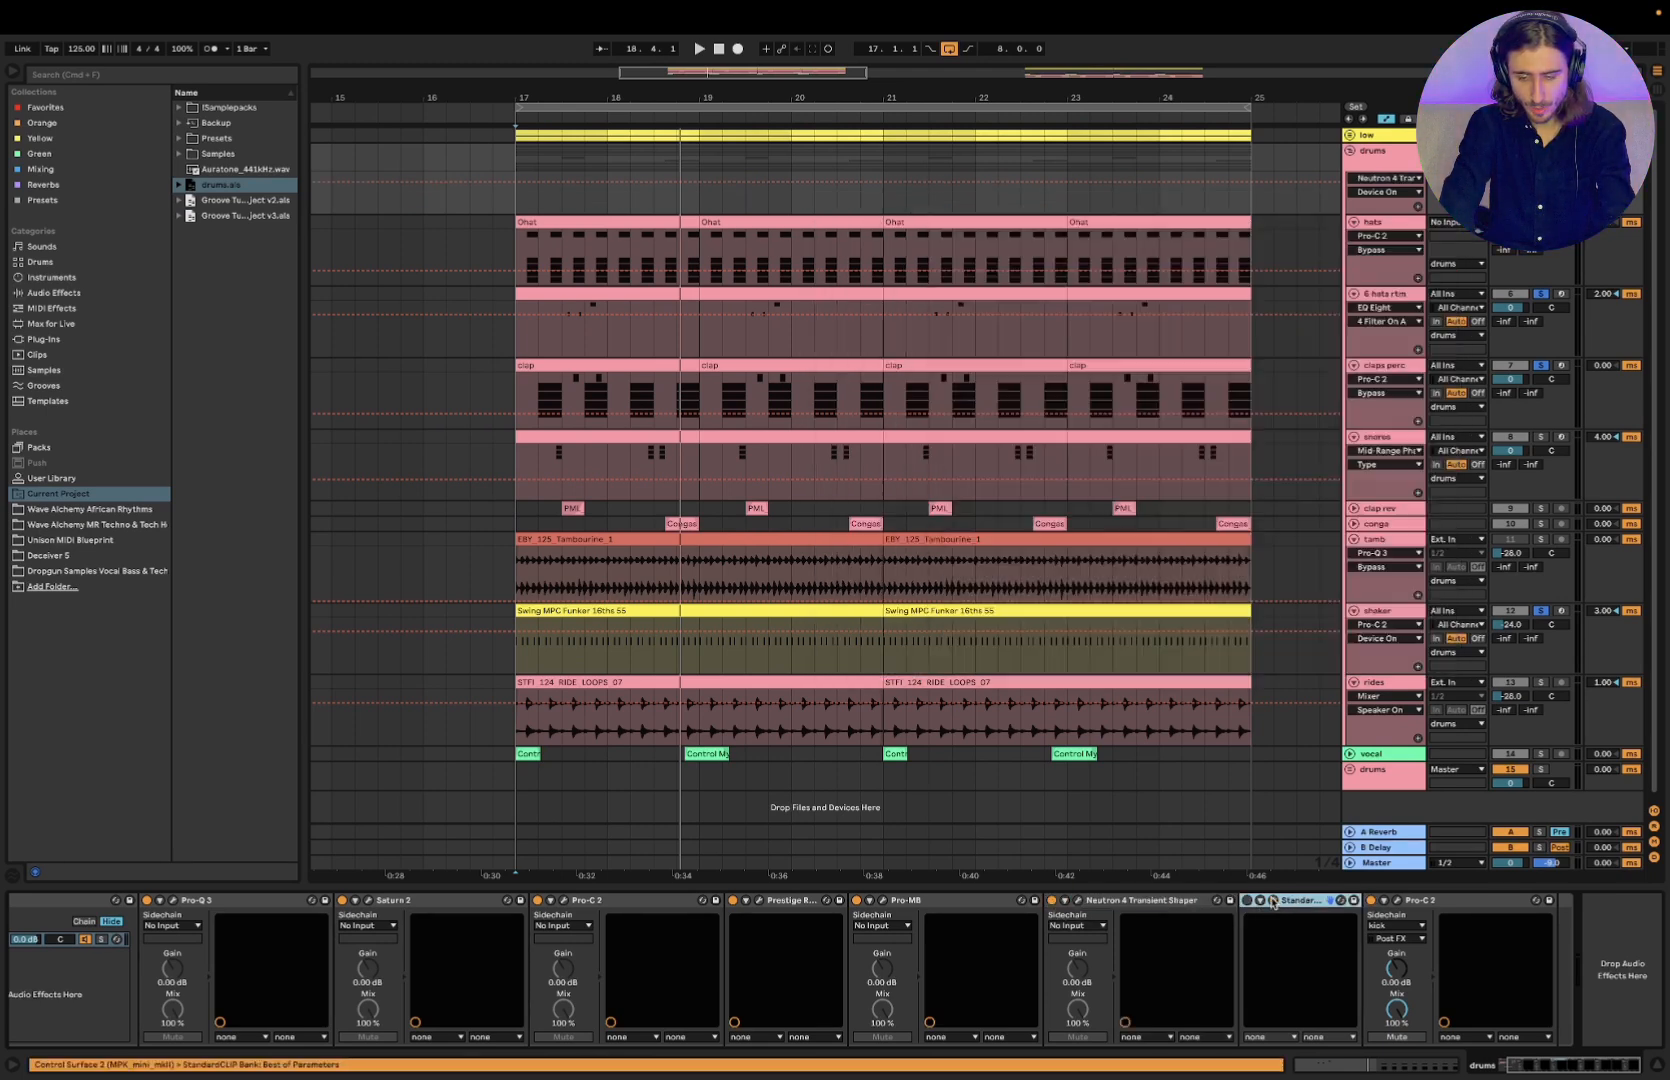
click(1273, 902)
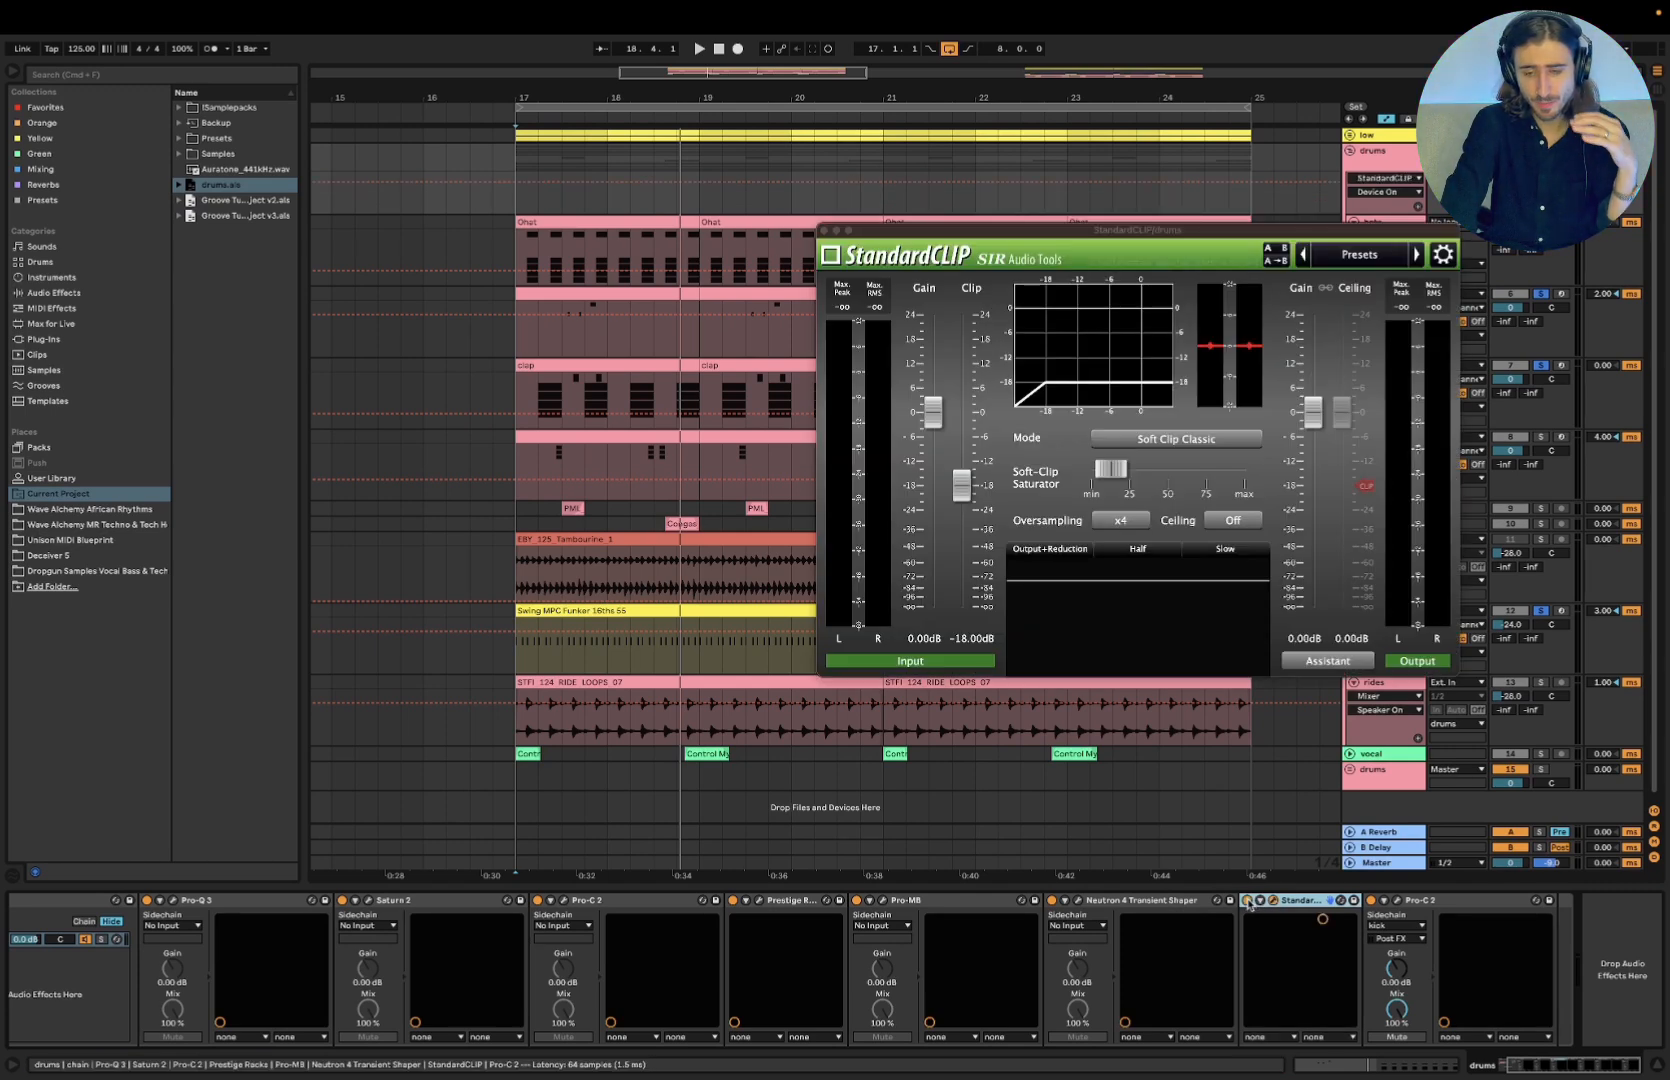
click(825, 234)
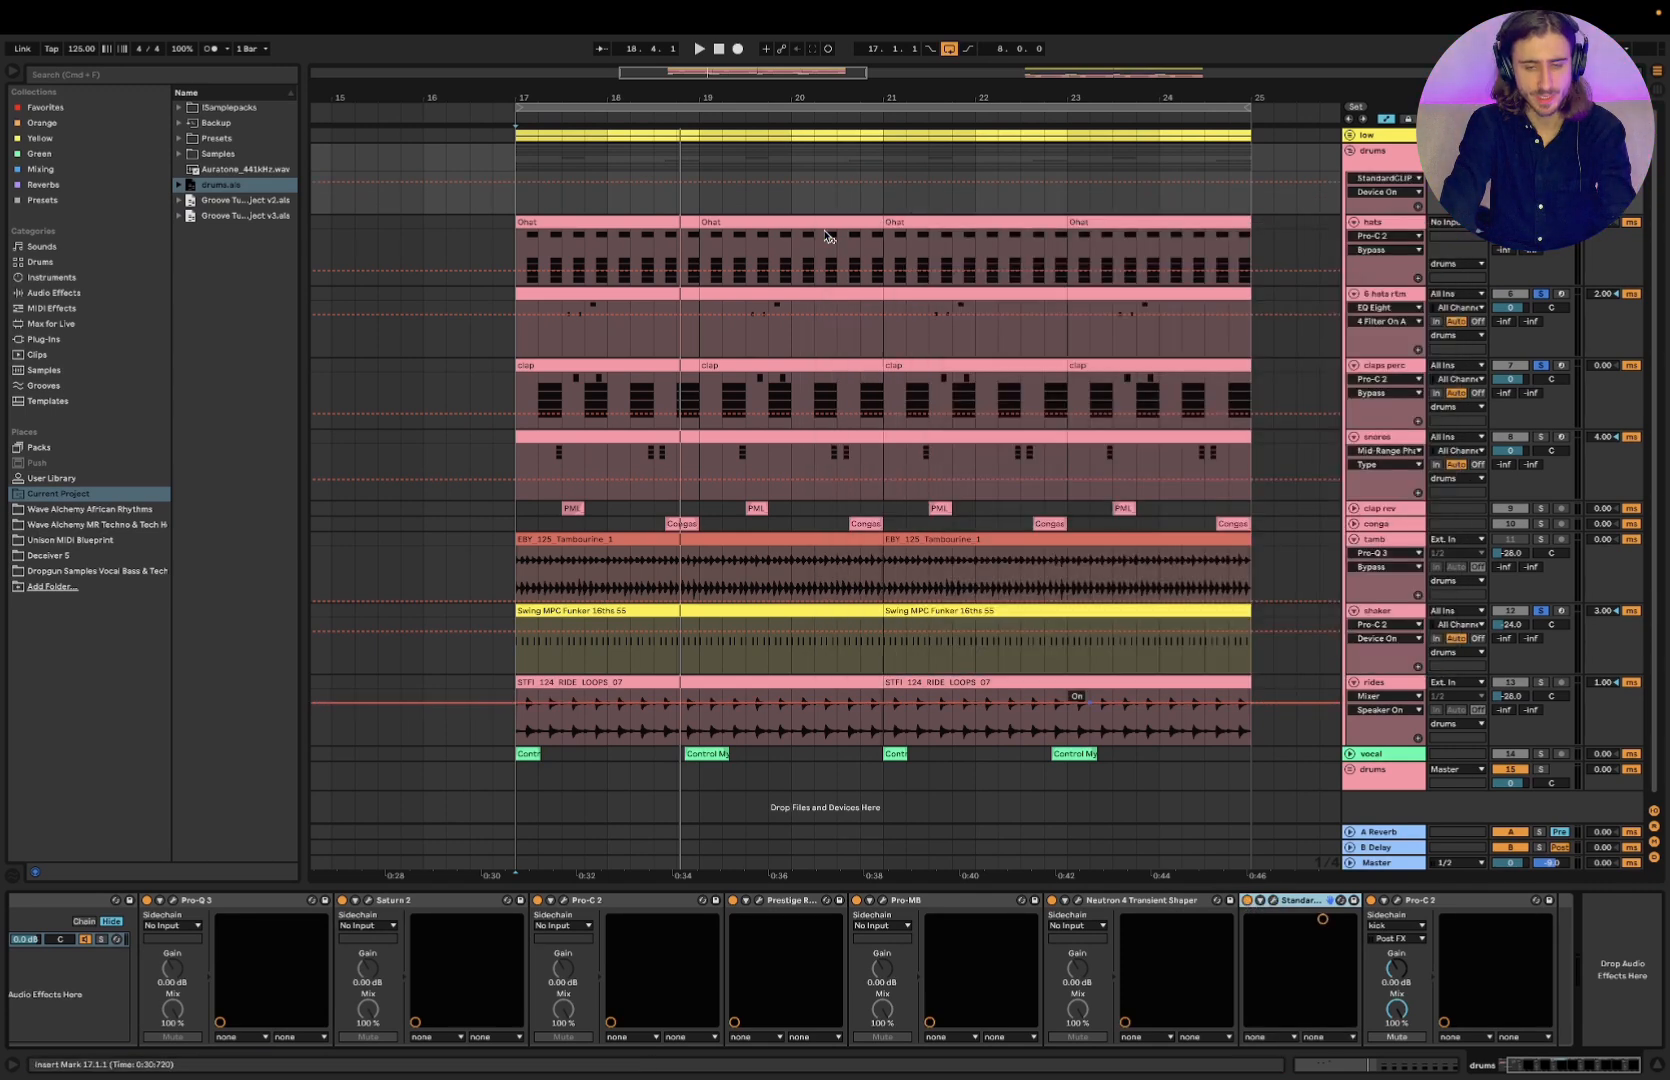
Switch to Session View and fold the drums group
key(Tab)
click(420, 80)
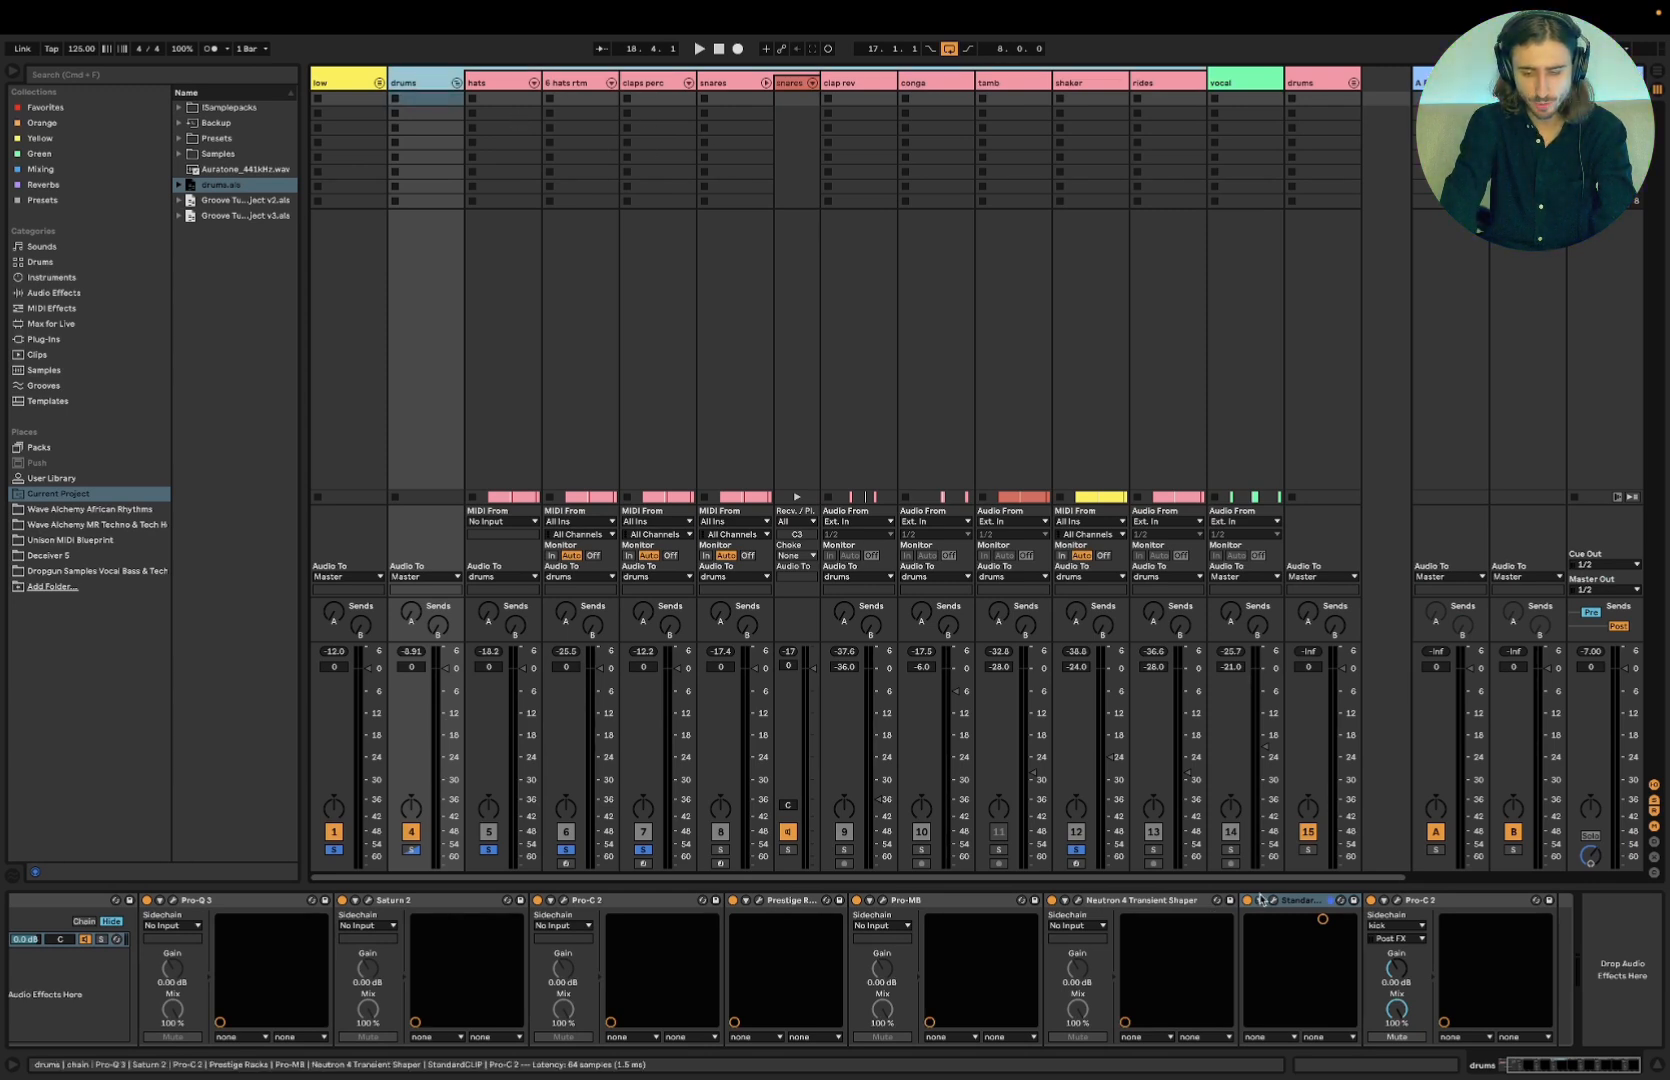
click(457, 83)
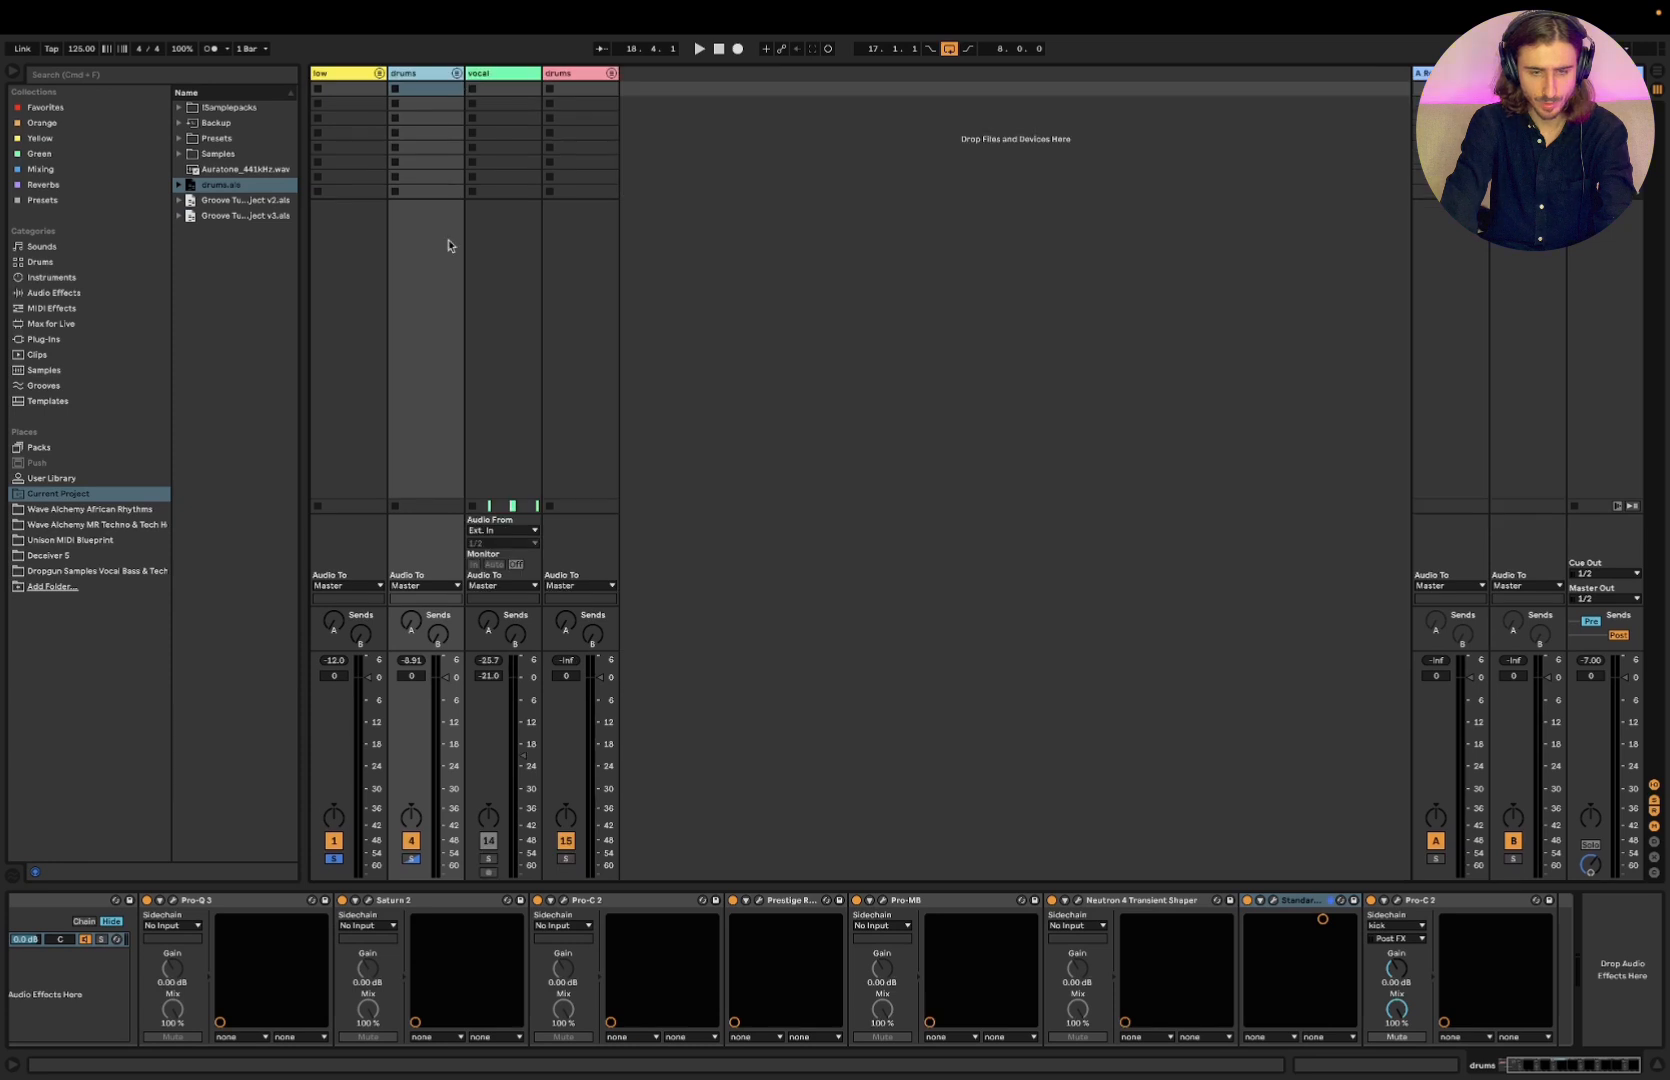
Play the drums with StandardCLIP on, off, and on again, comparing the peak levels of the drums group
key(space)
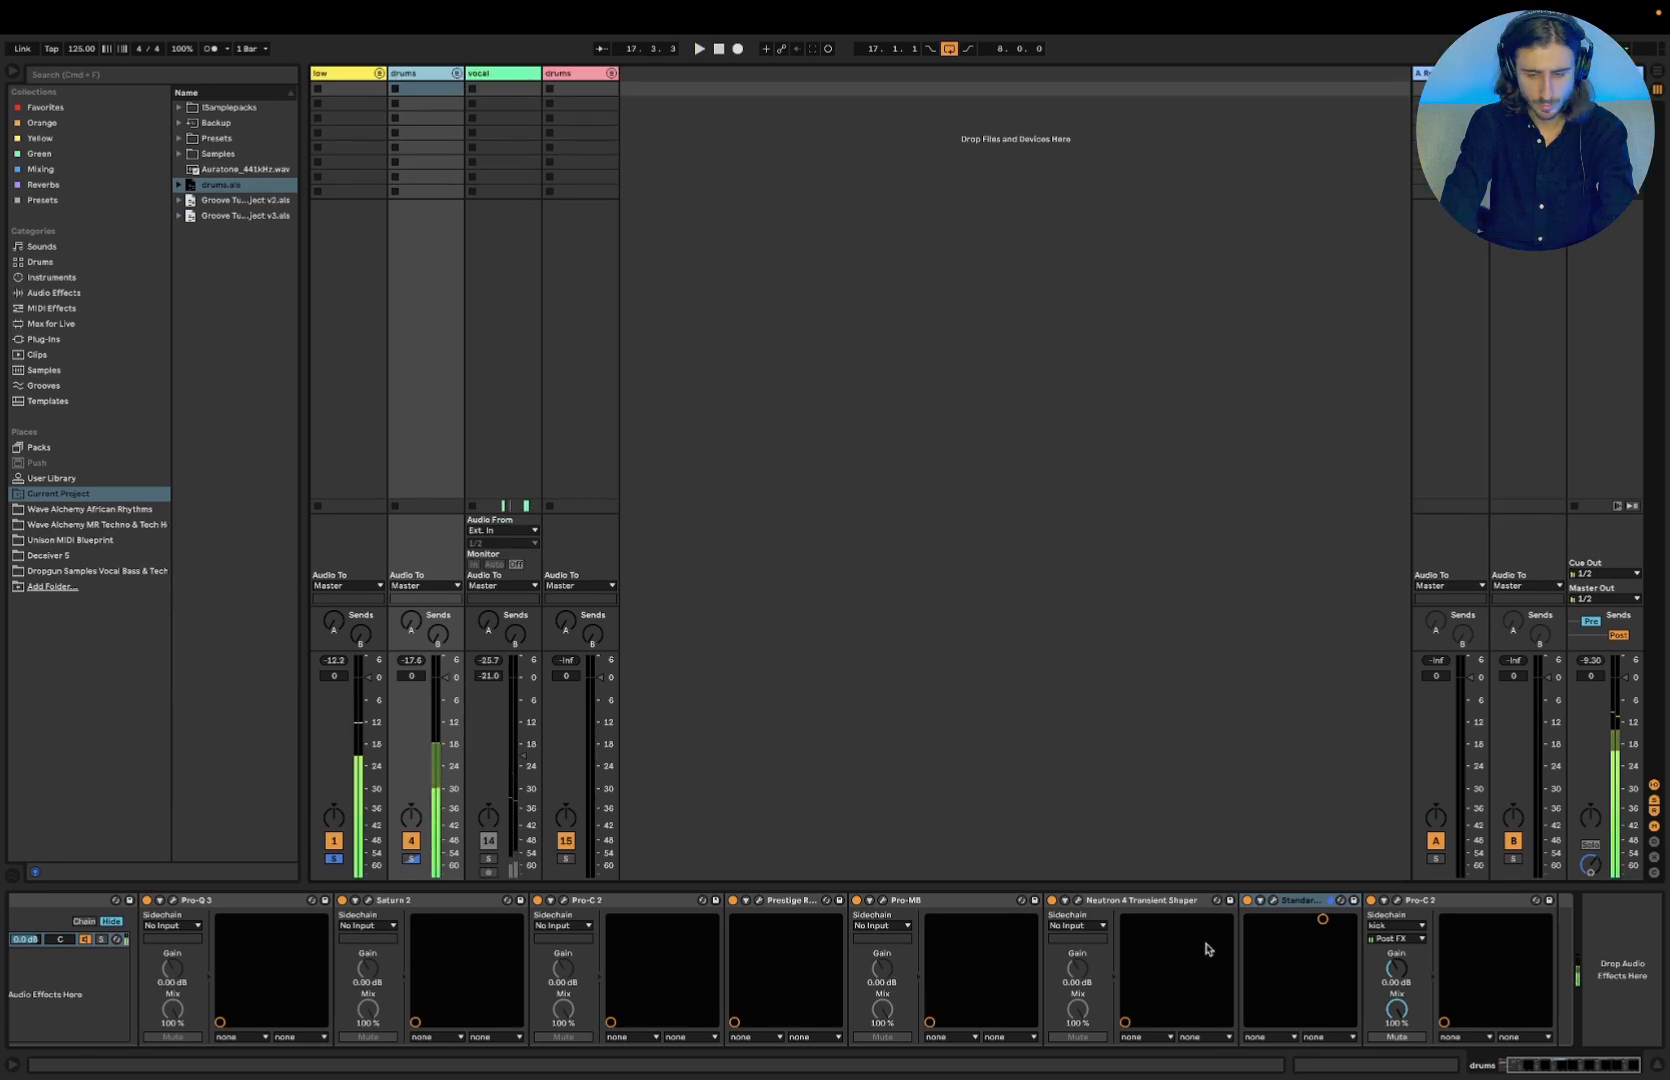
key(space)
click(1247, 901)
key(space)
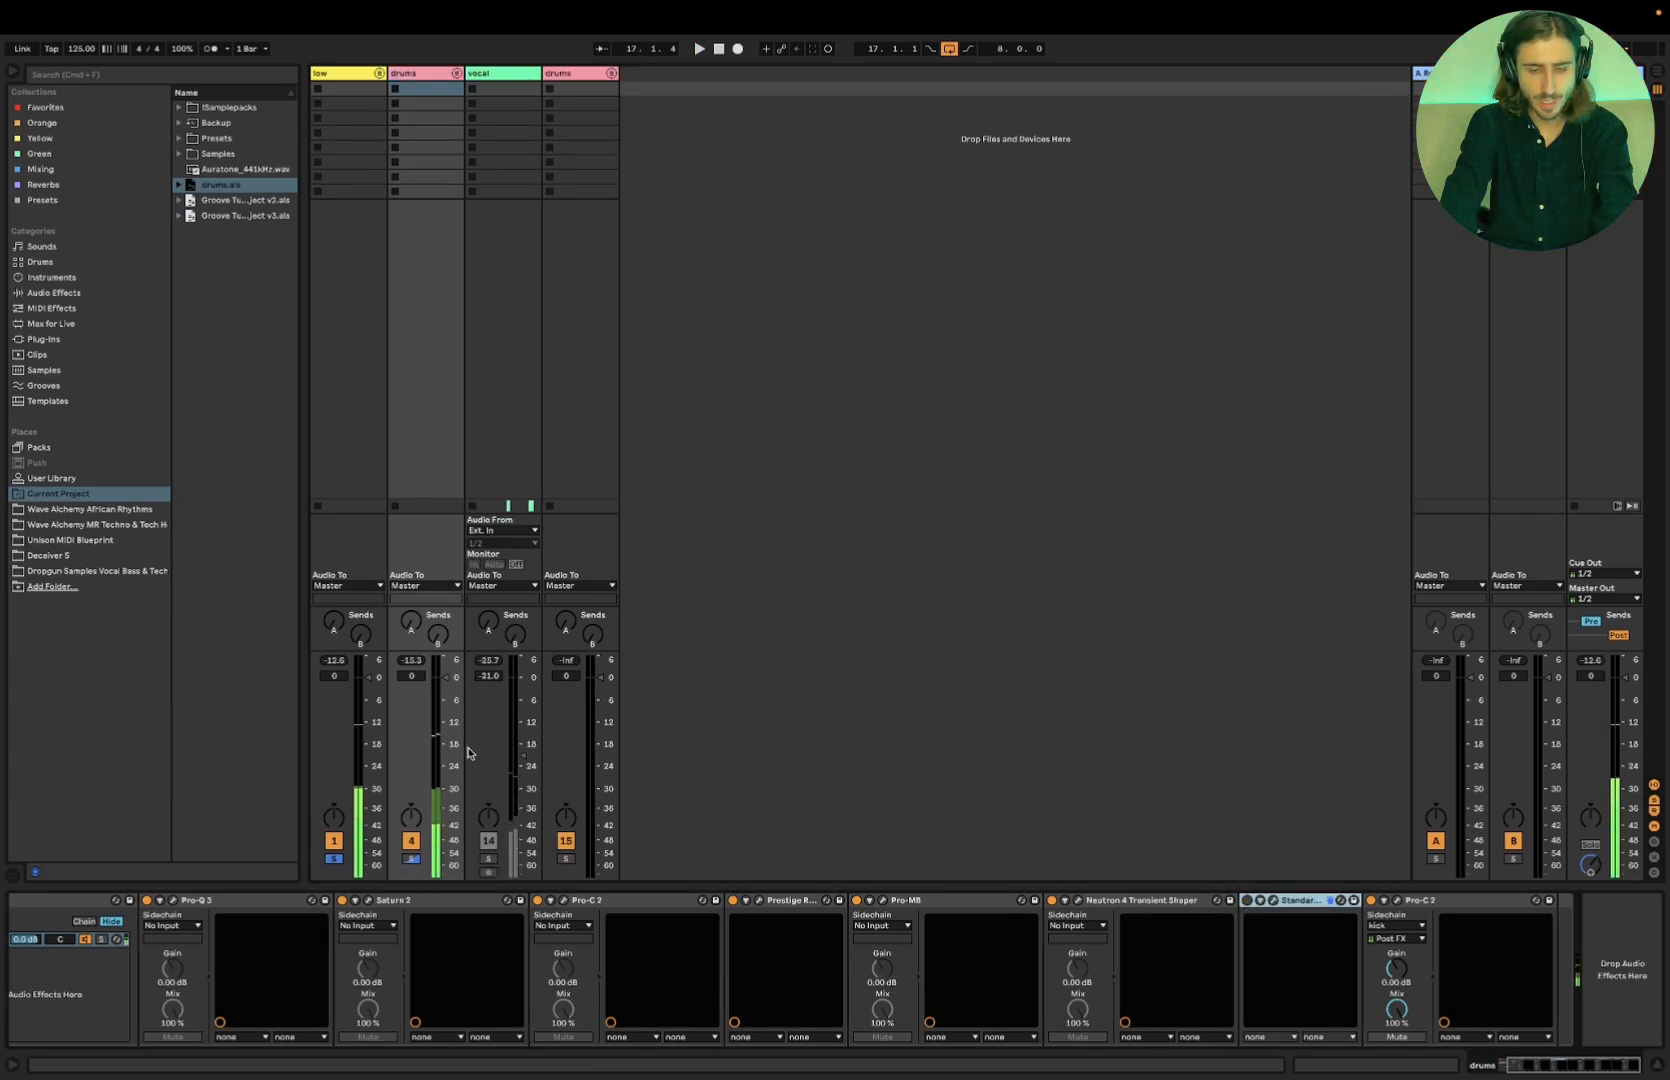
drag(437, 800, 449, 742)
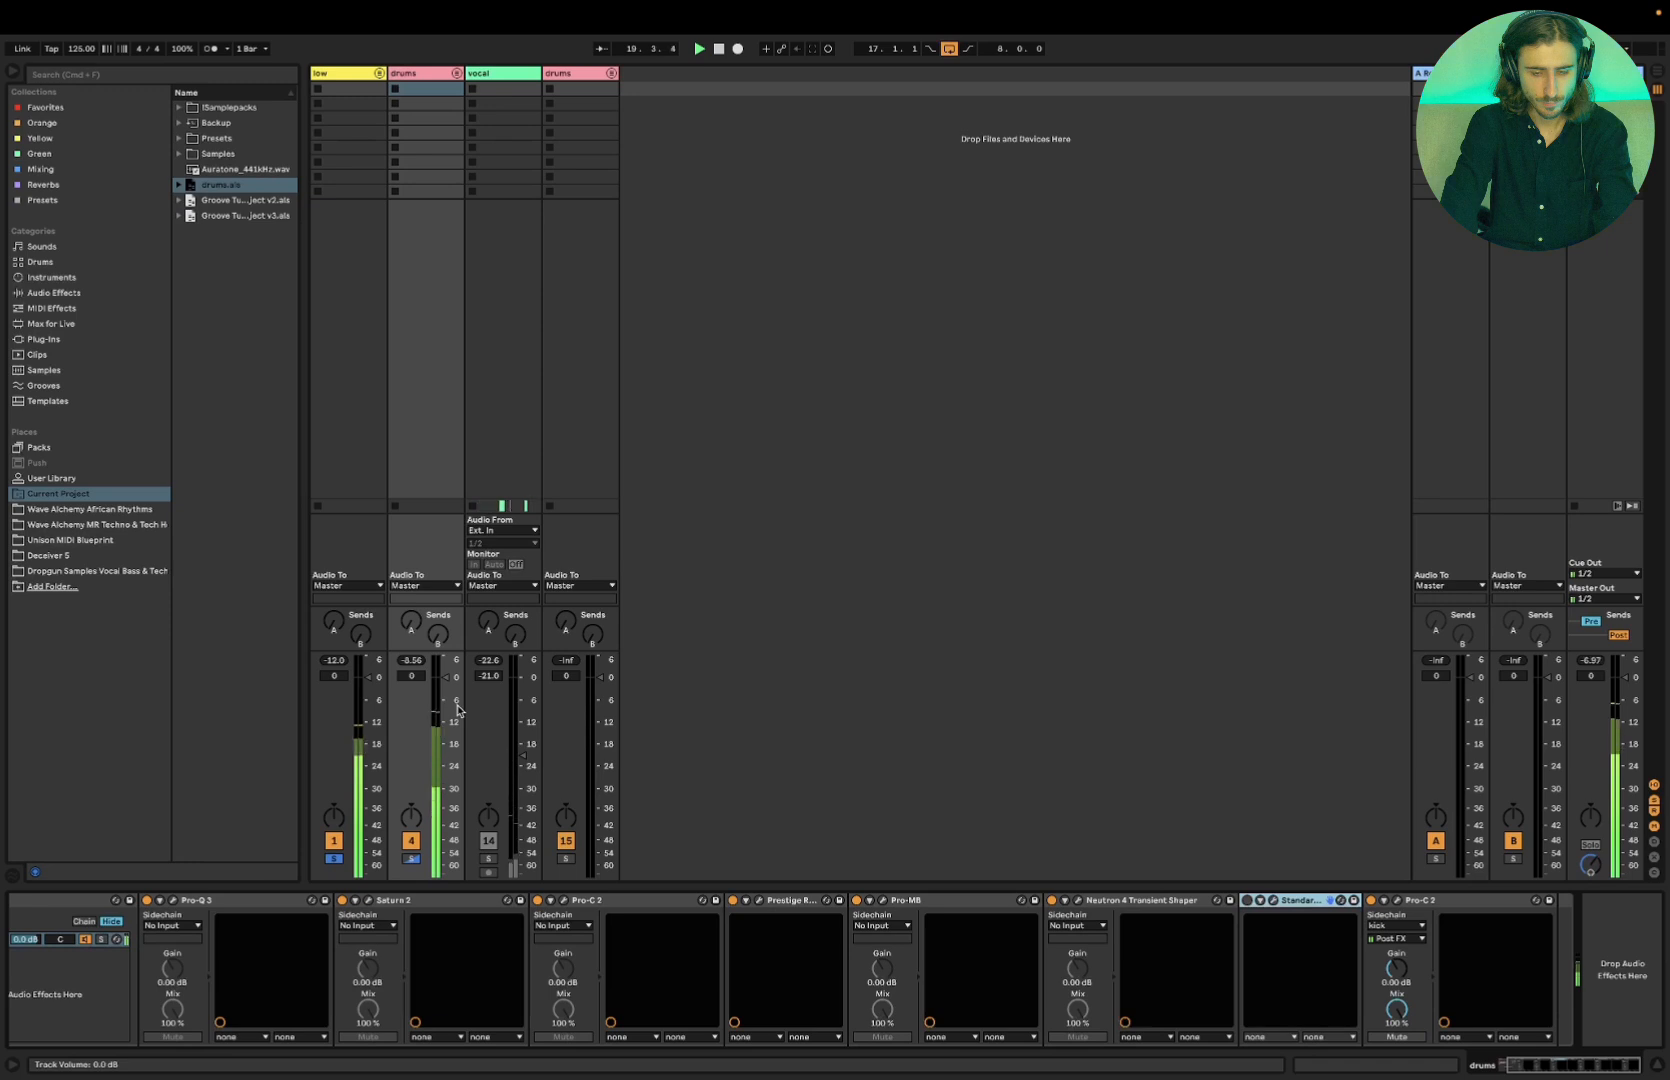
key(space)
click(1247, 901)
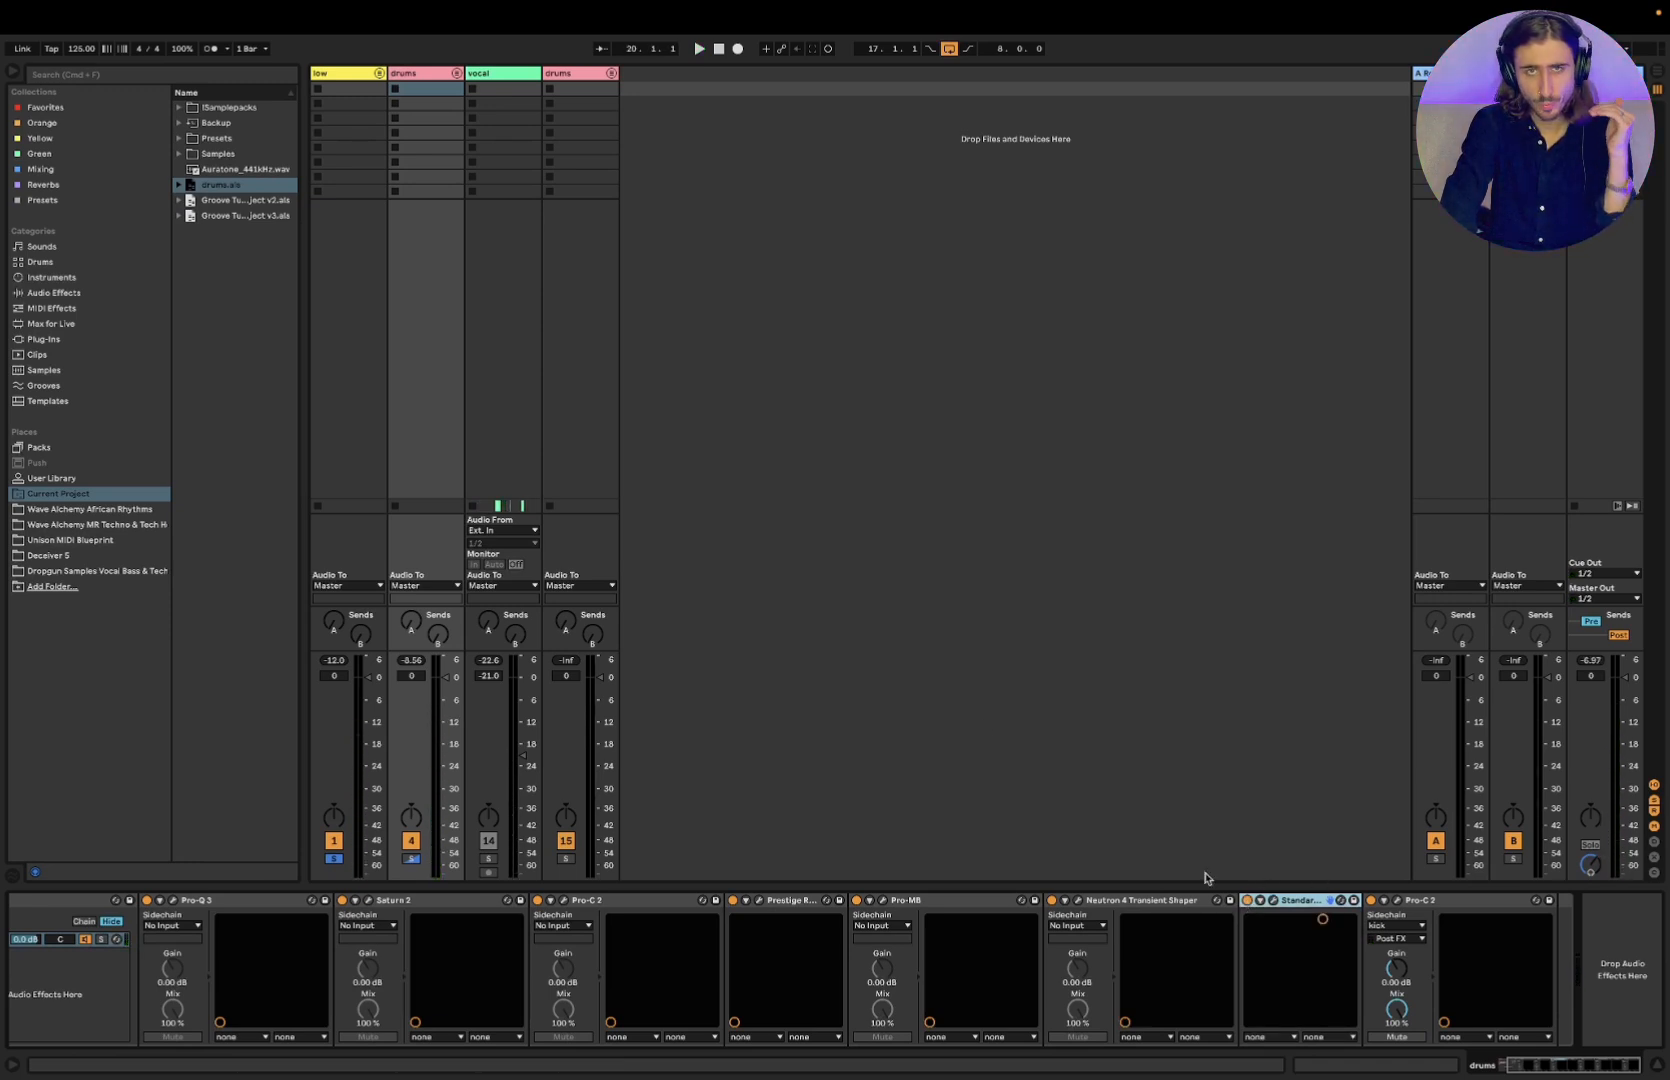
key(space)
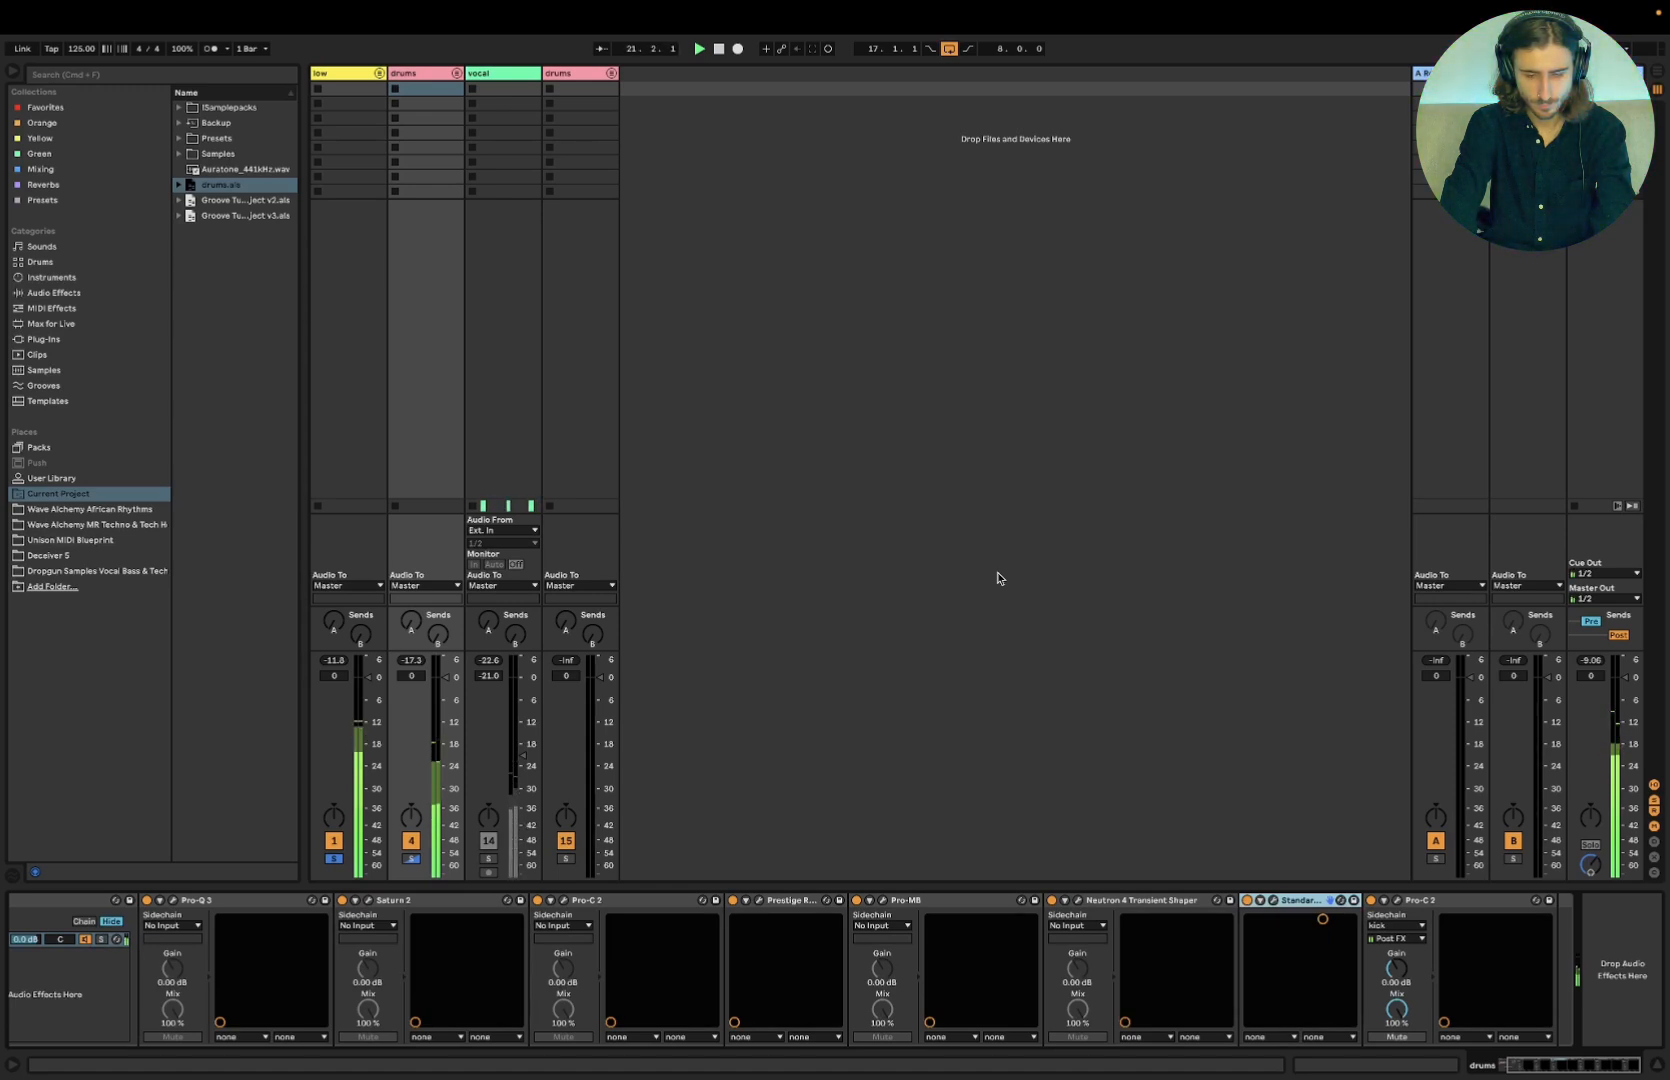
Show the Mixing collection in a widened browser and solo the vocal track
click(413, 77)
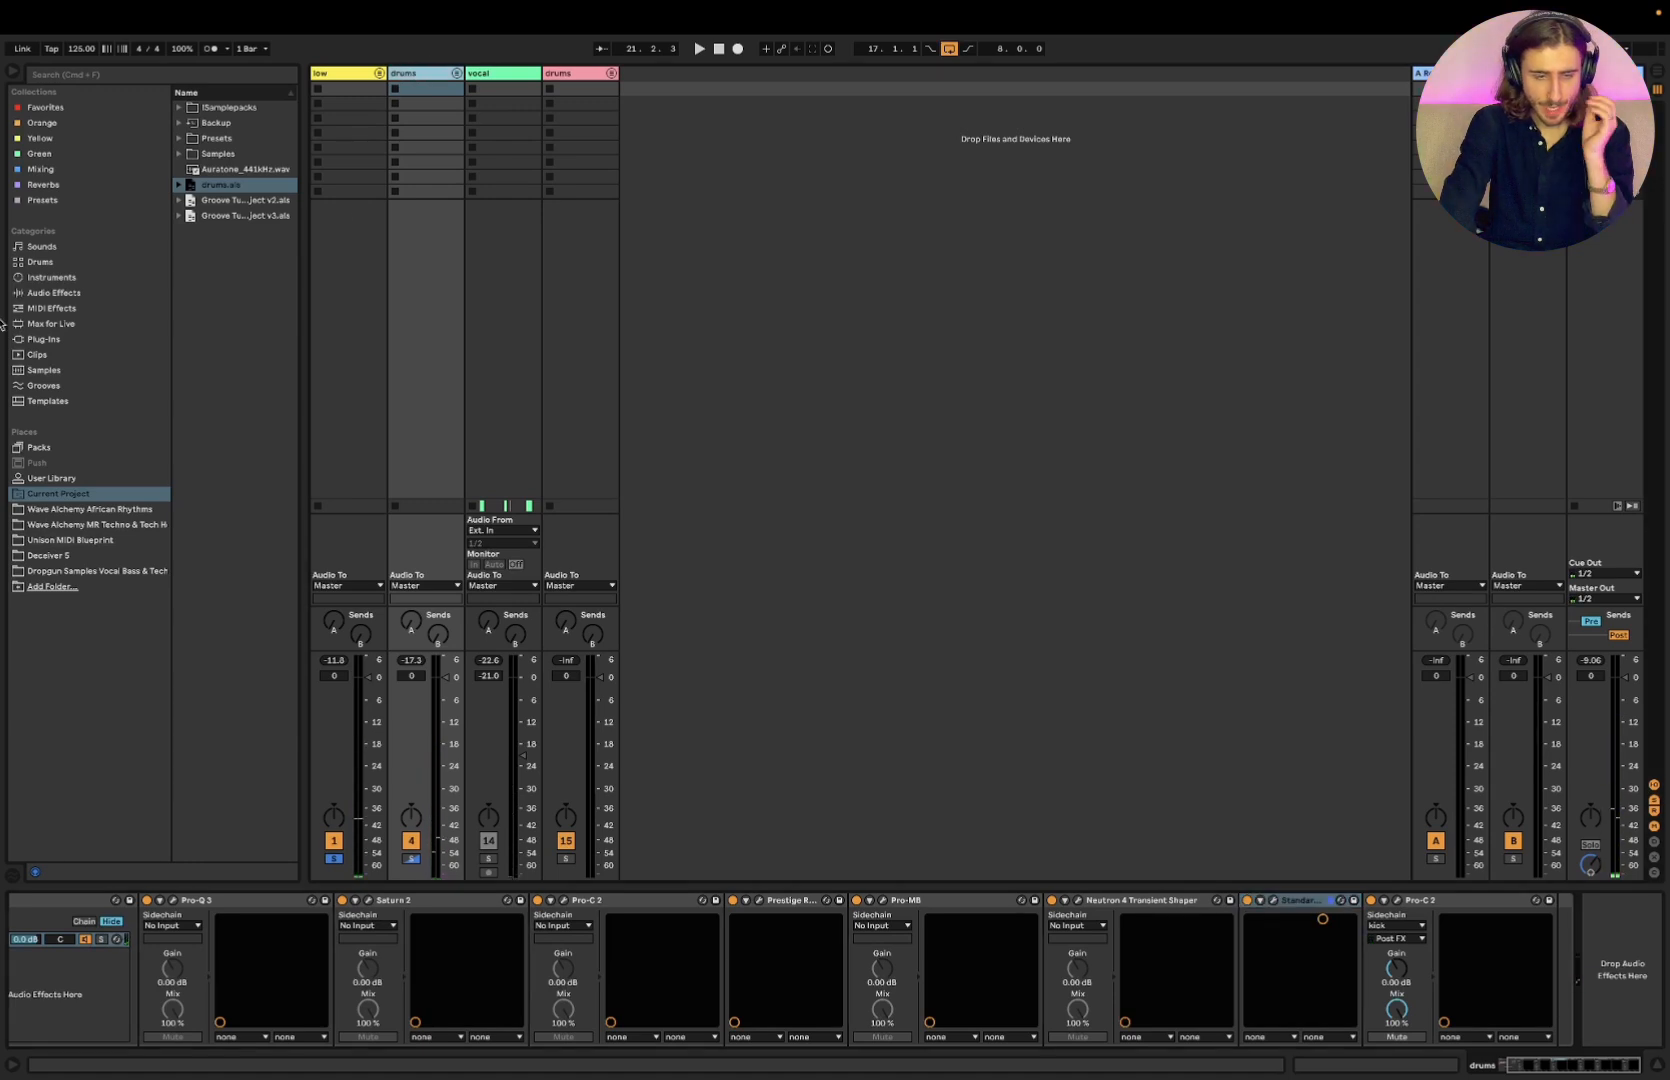
click(39, 170)
drag(299, 169, 352, 165)
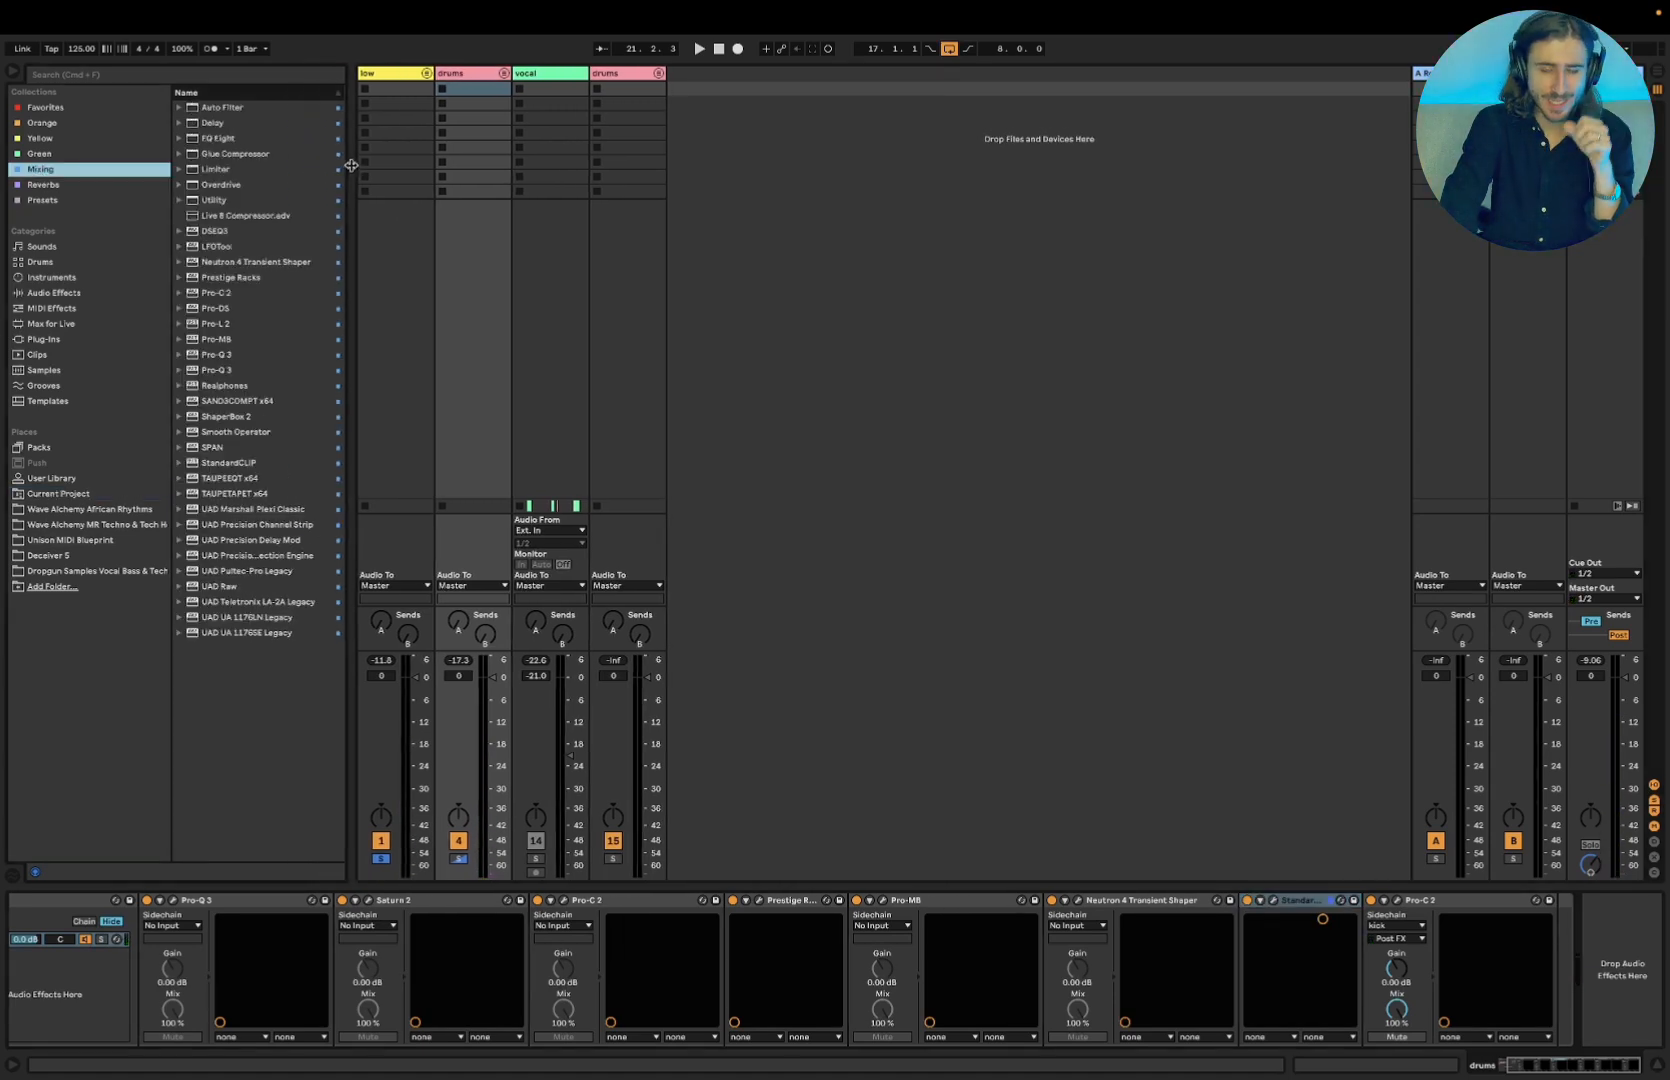
click(535, 858)
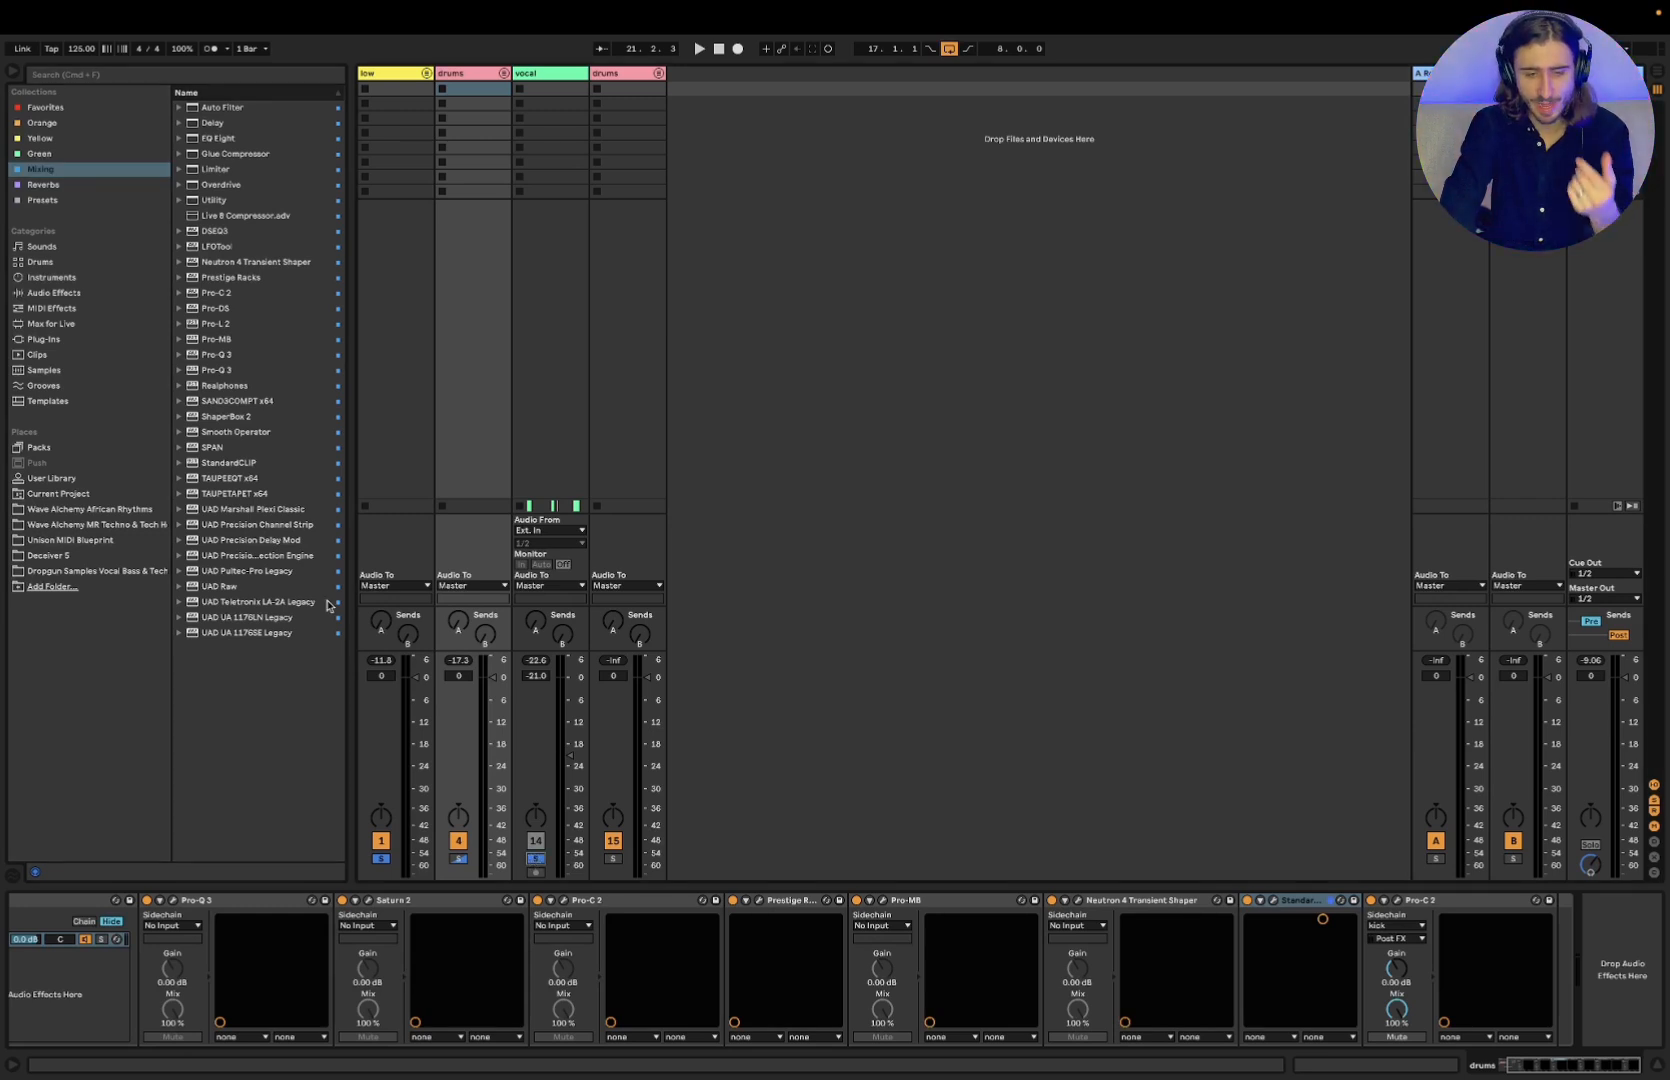
Add a Utility to the end of the drums group's device chain and set its gain to -1.75 dB
drag(214, 200, 1582, 934)
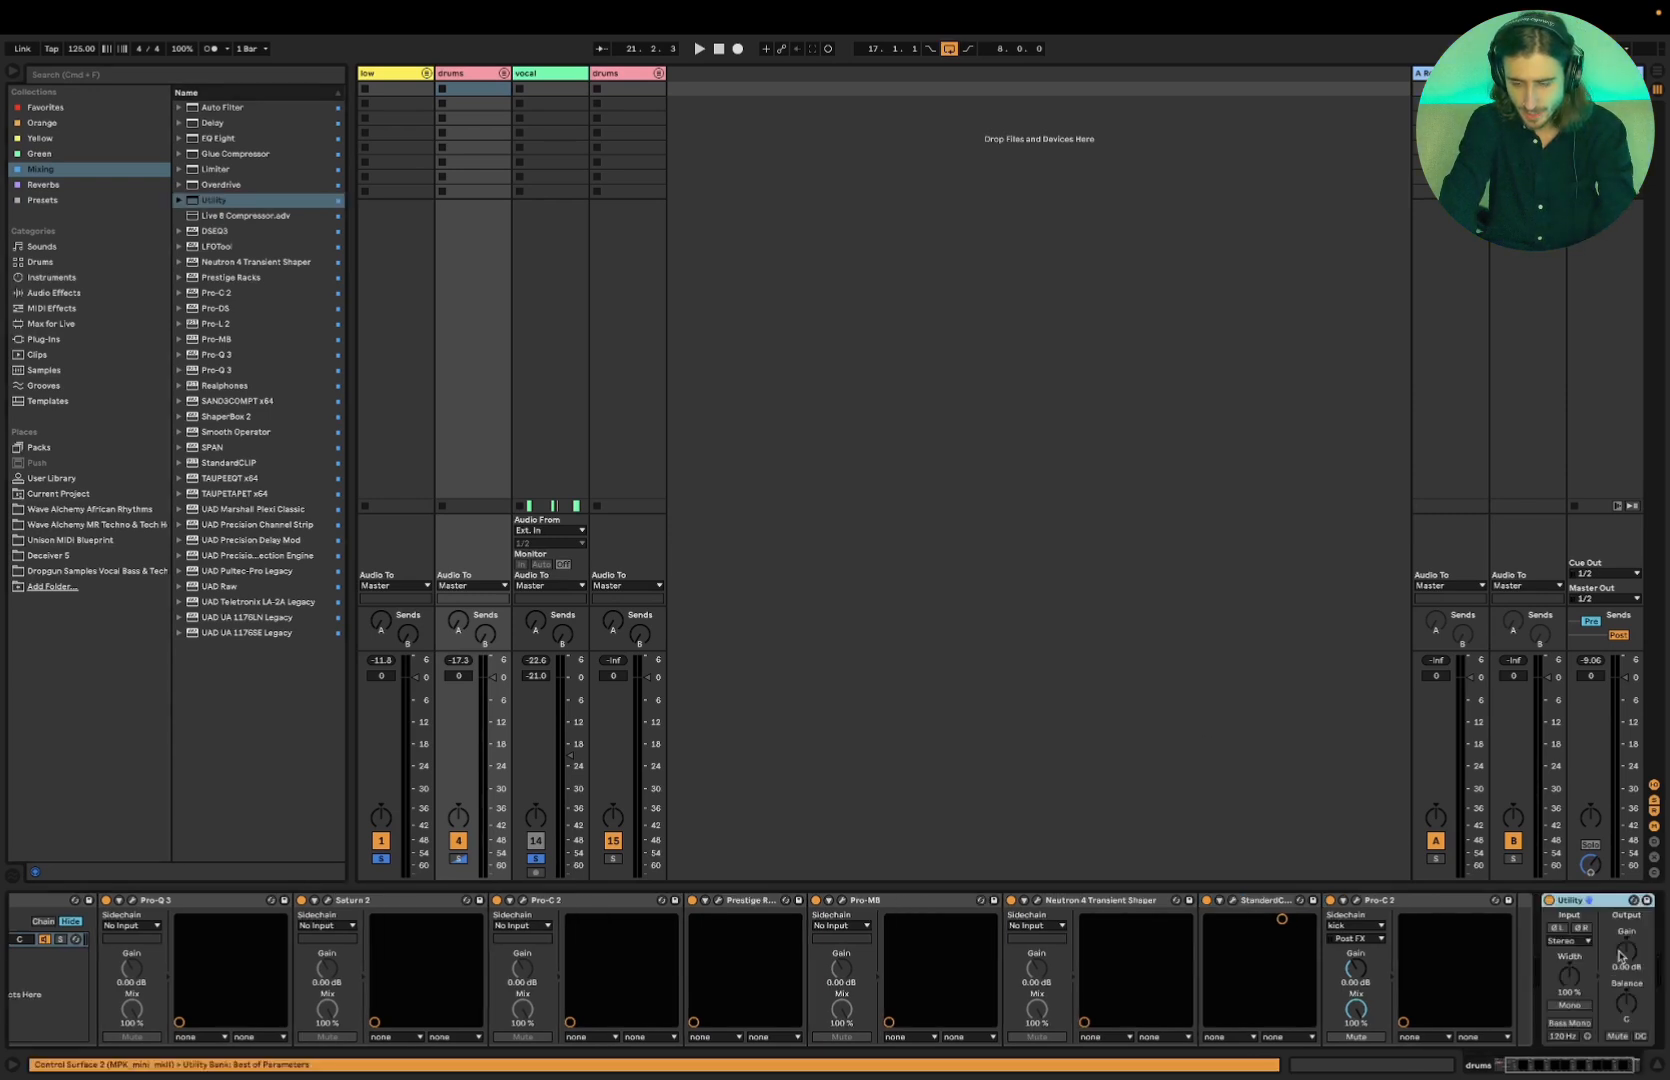
text(-1.)
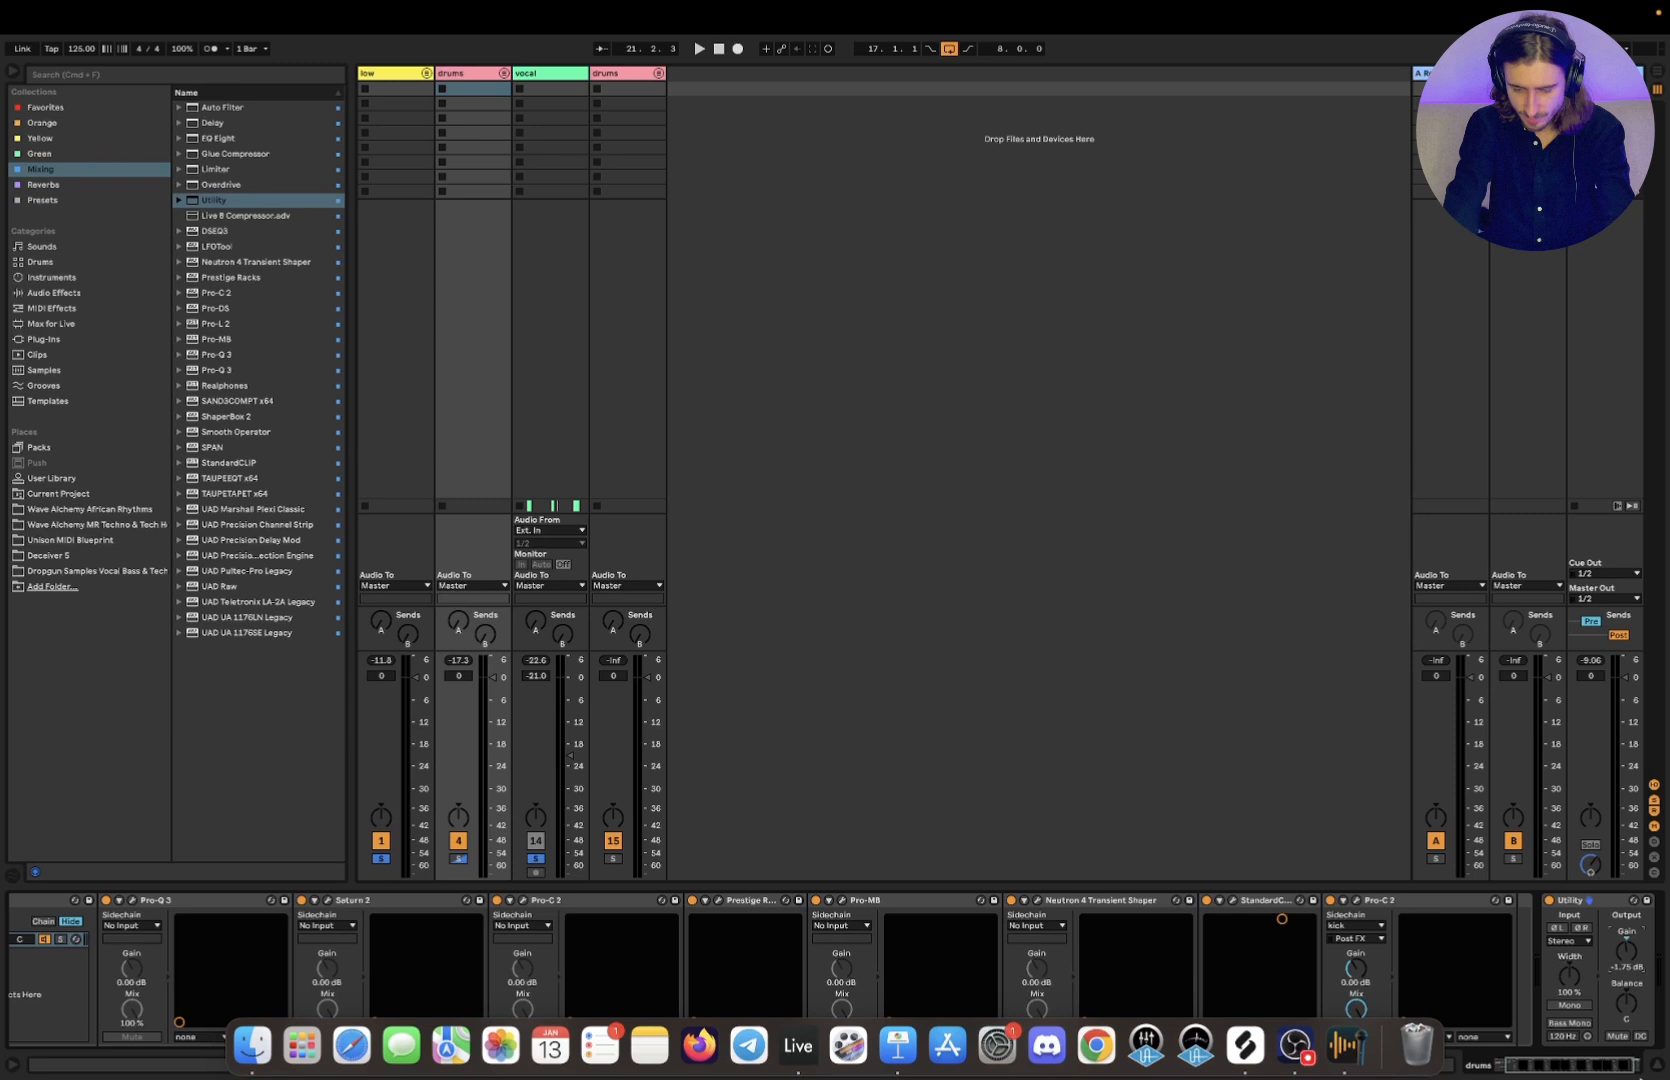
click(1598, 906)
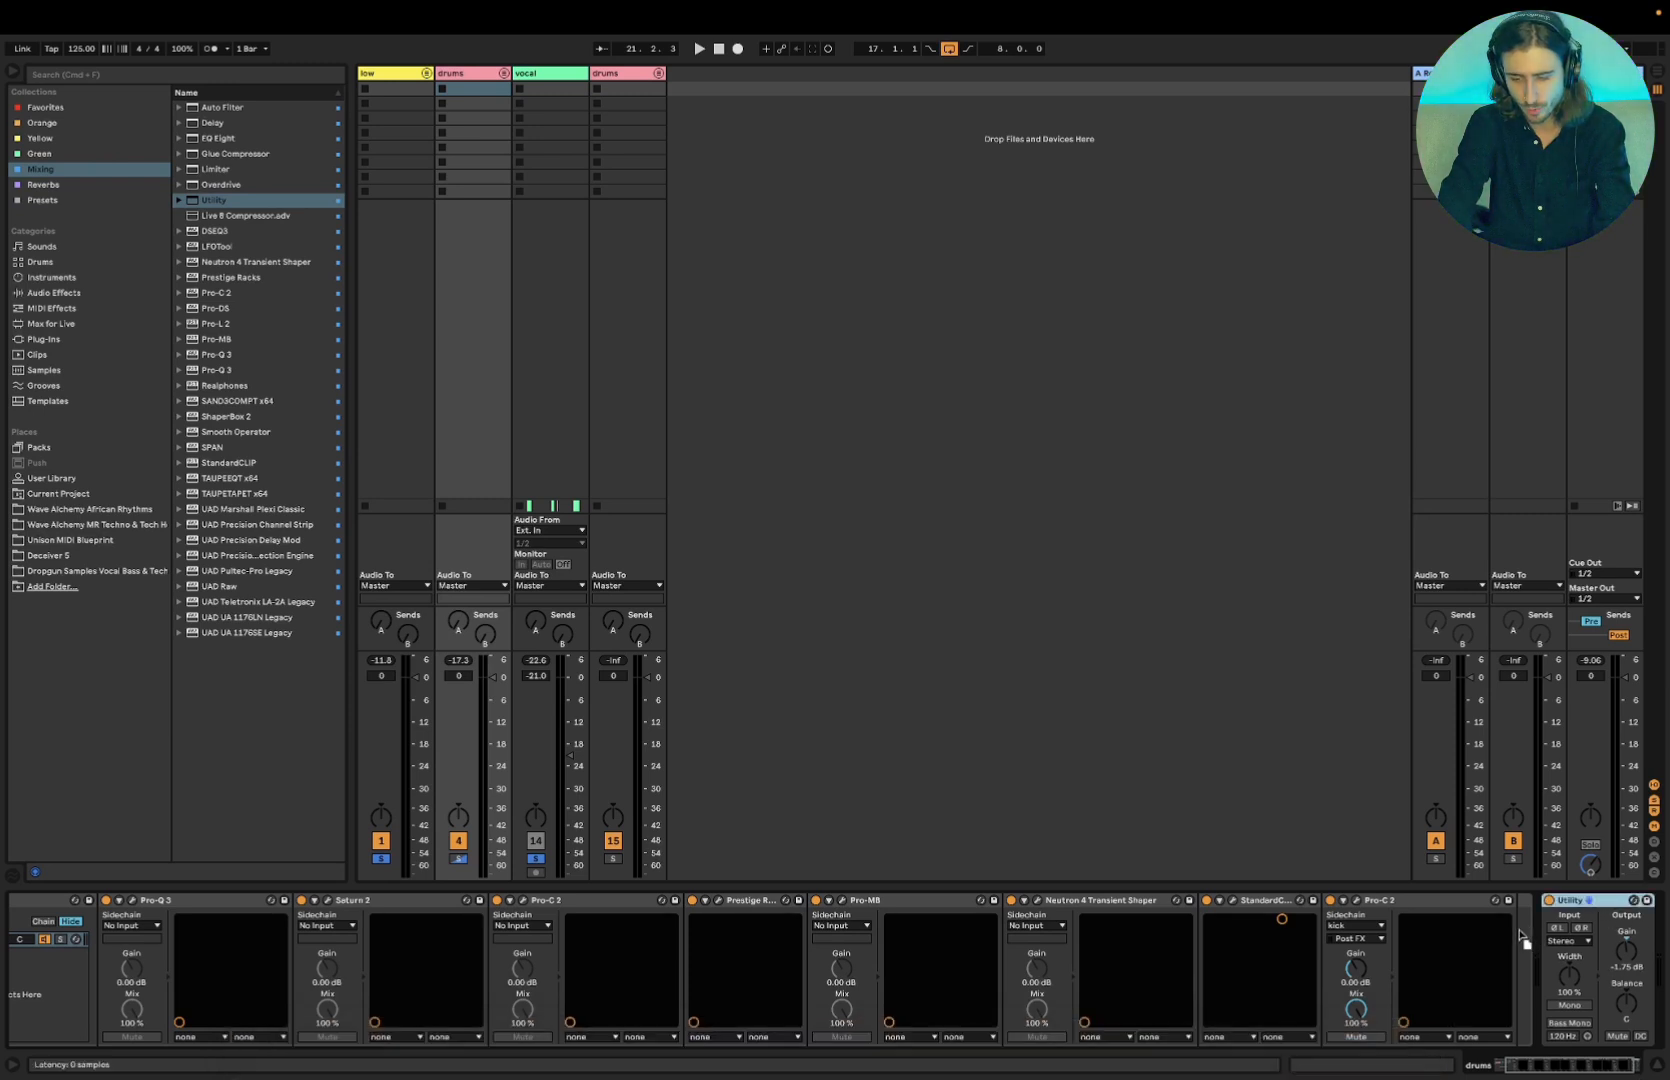
Play the mix and lower the vocal track's volume to -24 dB
key(space)
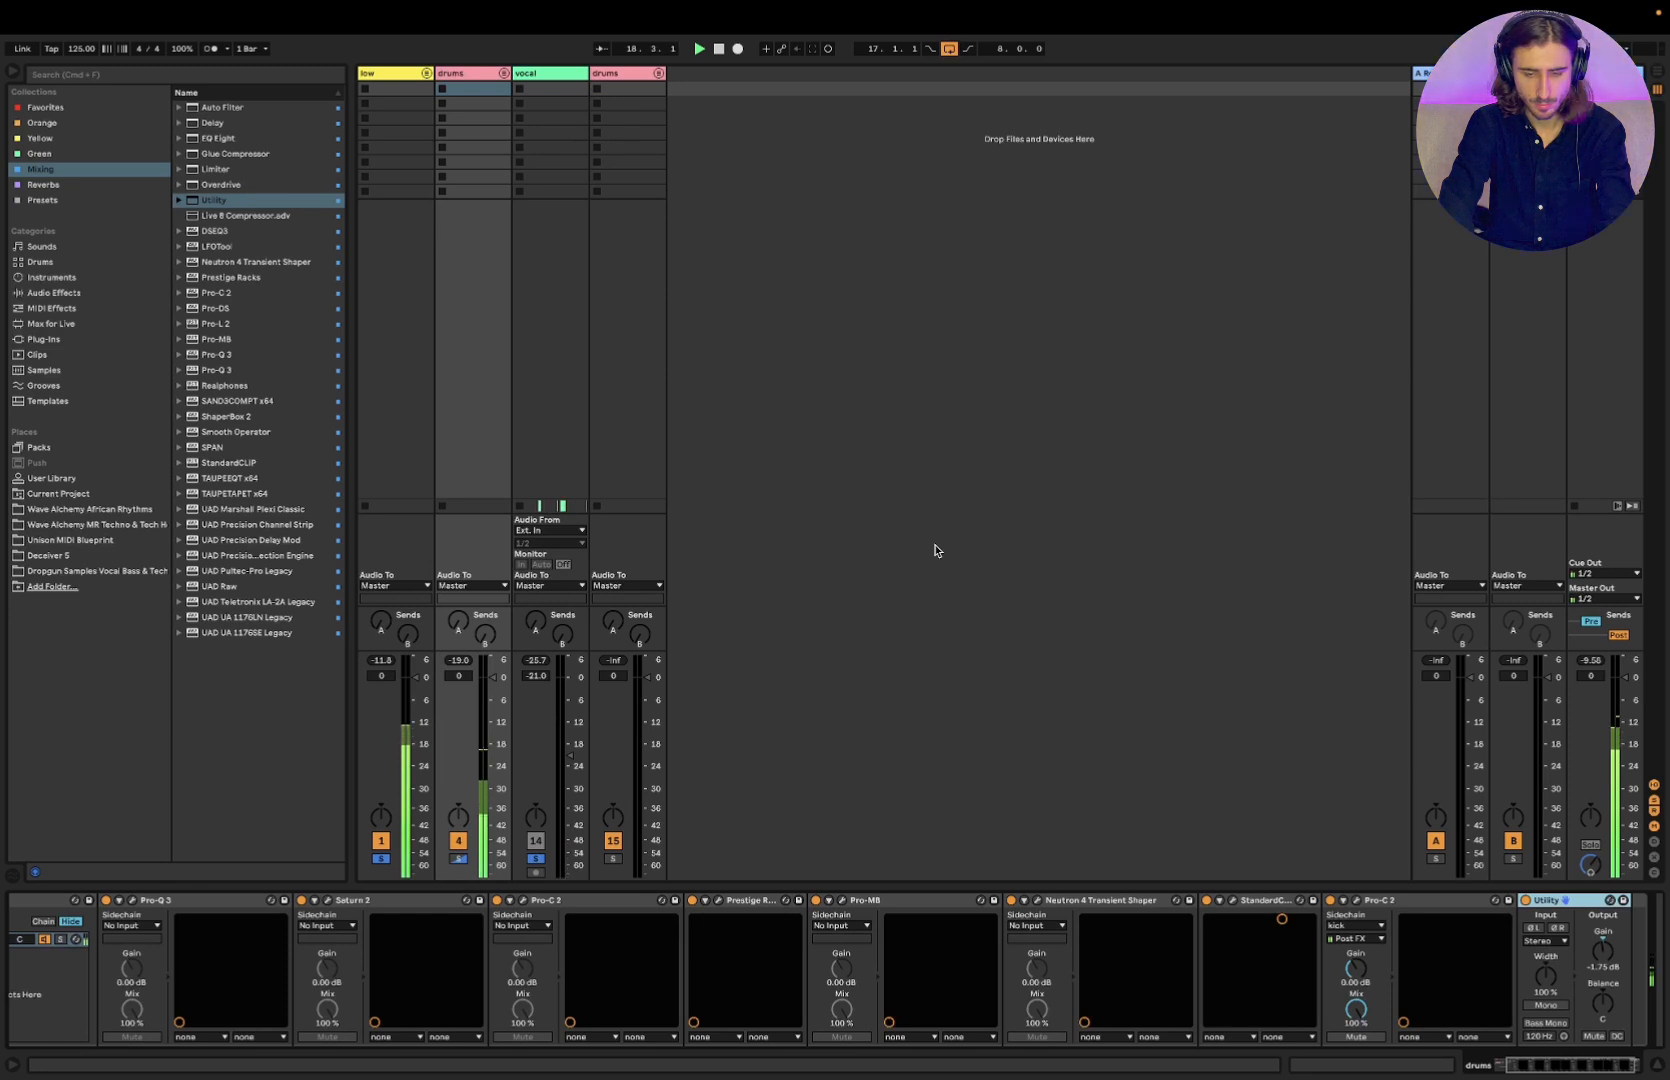
click(567, 763)
drag(567, 763, 567, 765)
key(space)
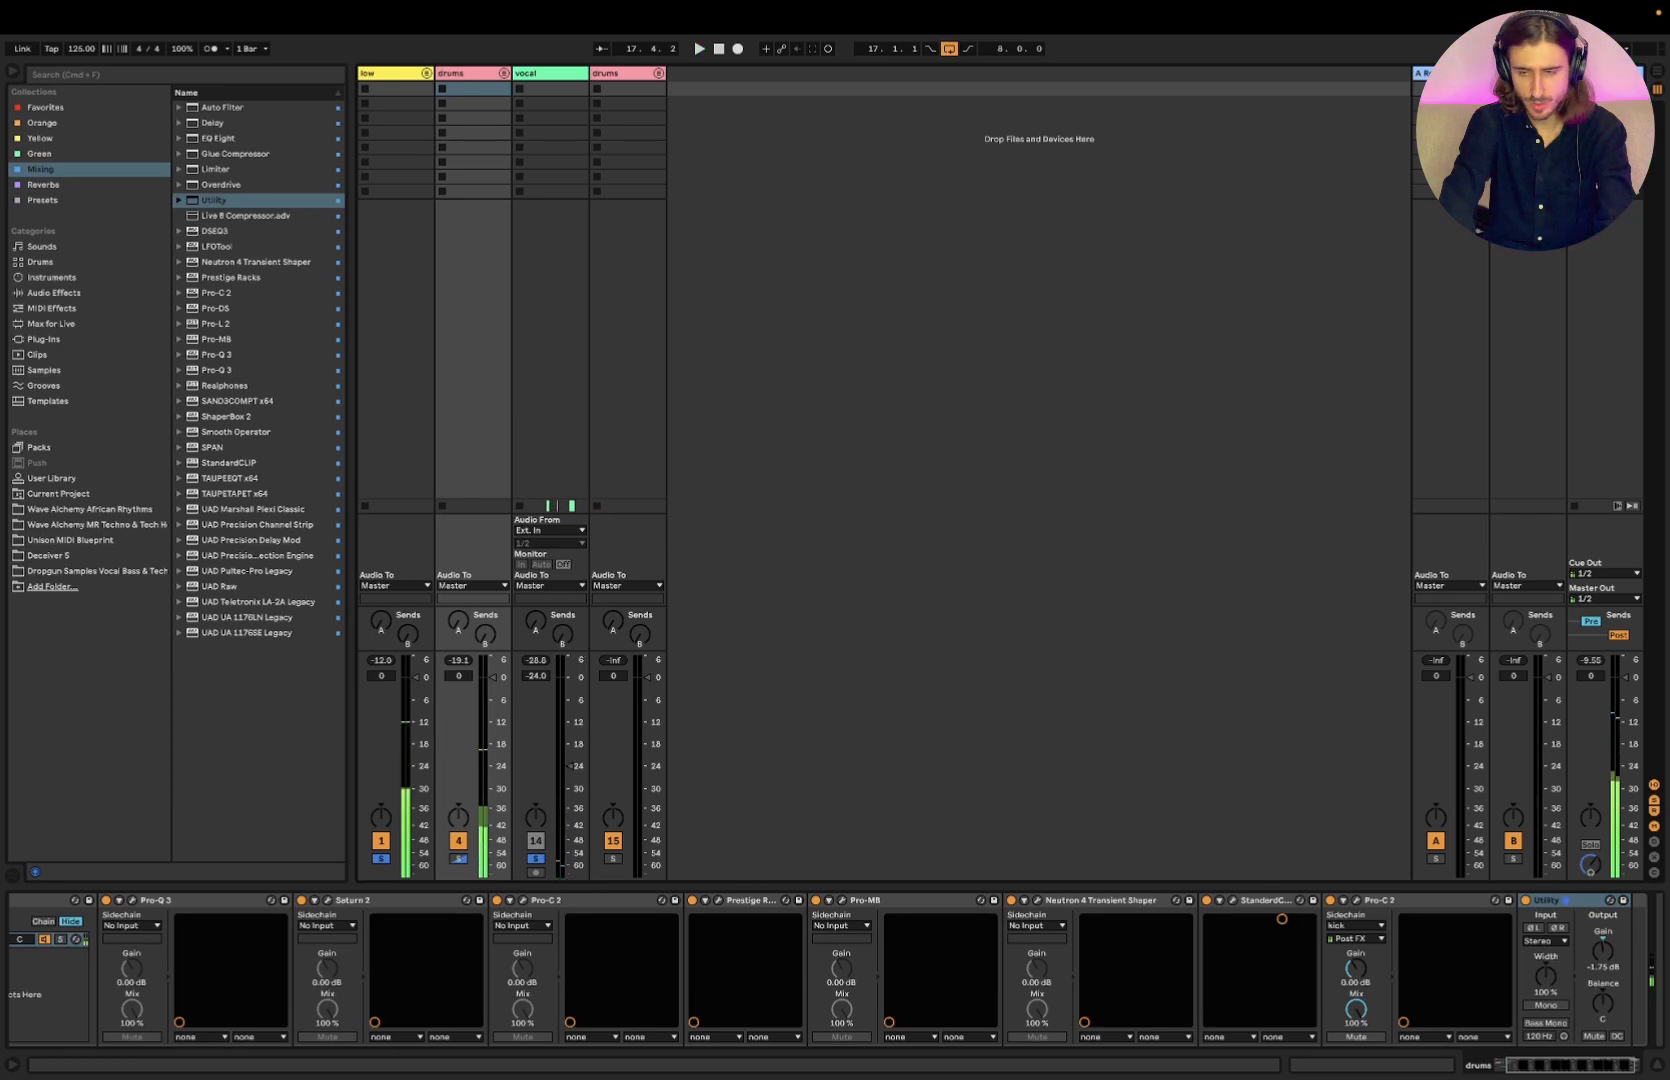
Play the loop and switch the Realphones monitoring on the Master track to the Lounge speakers
click(1605, 73)
key(space)
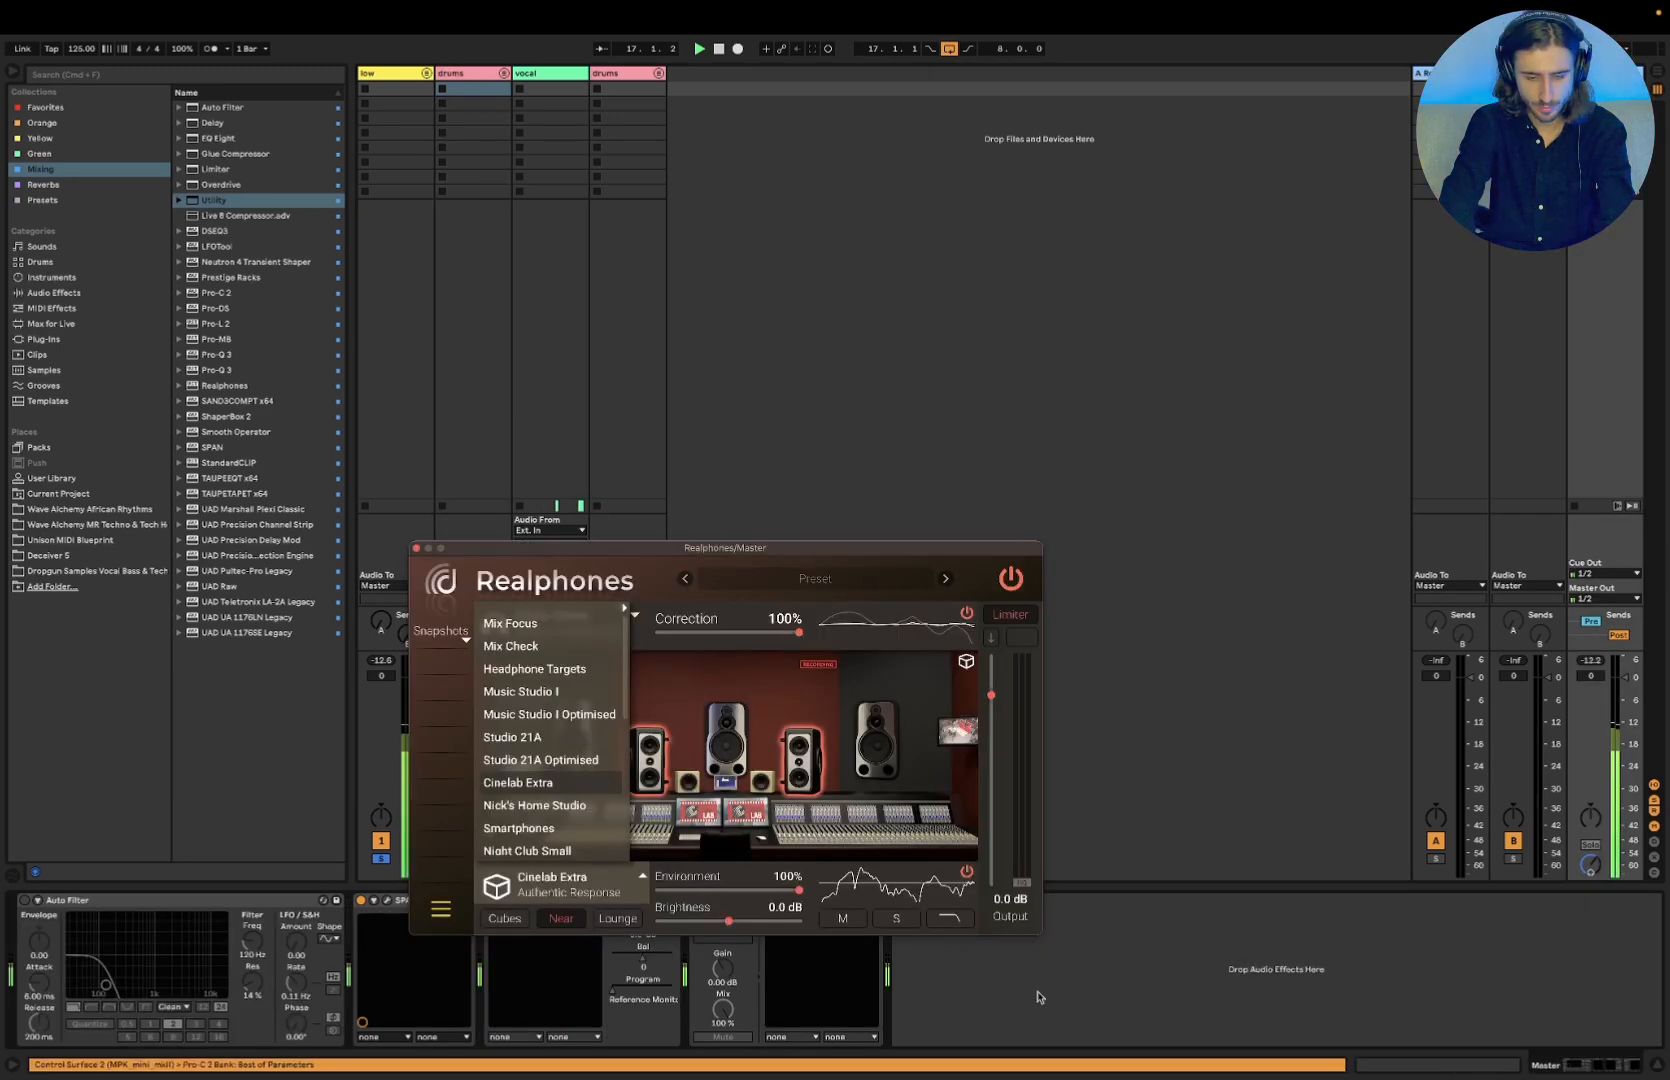
click(606, 918)
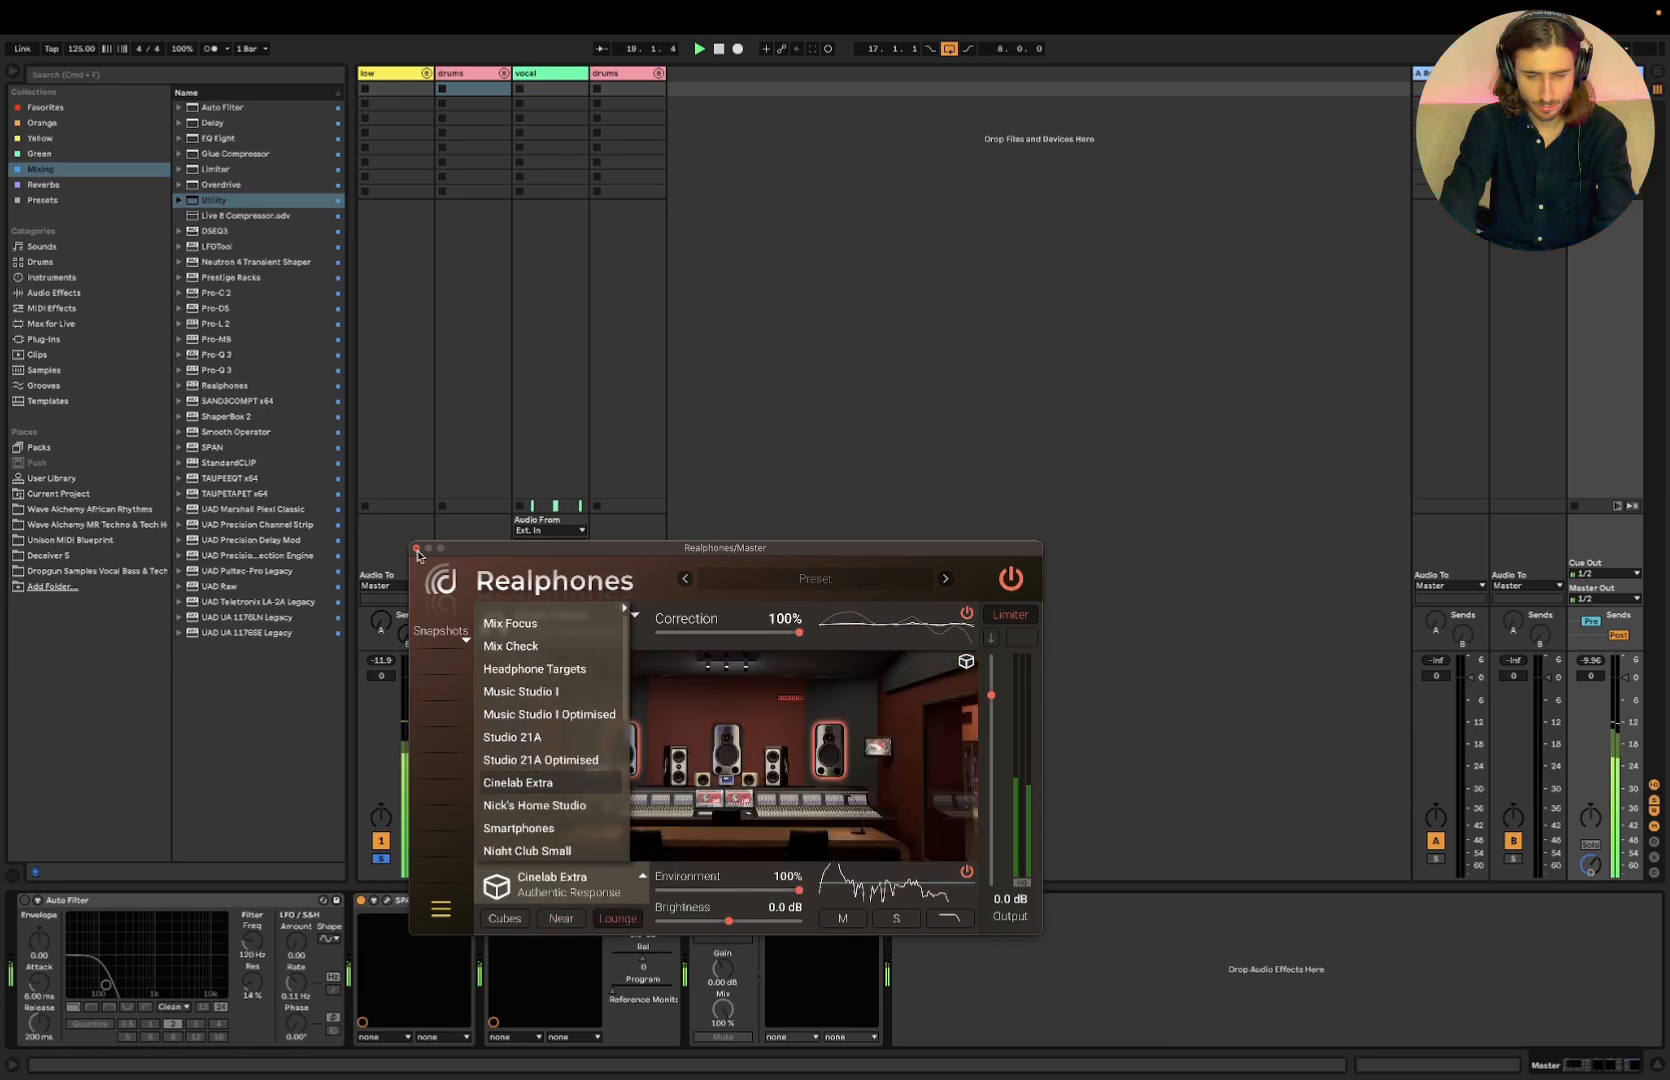
Bypass the Utility on the drums group during playback, and re-enable it to compare the levels
click(462, 77)
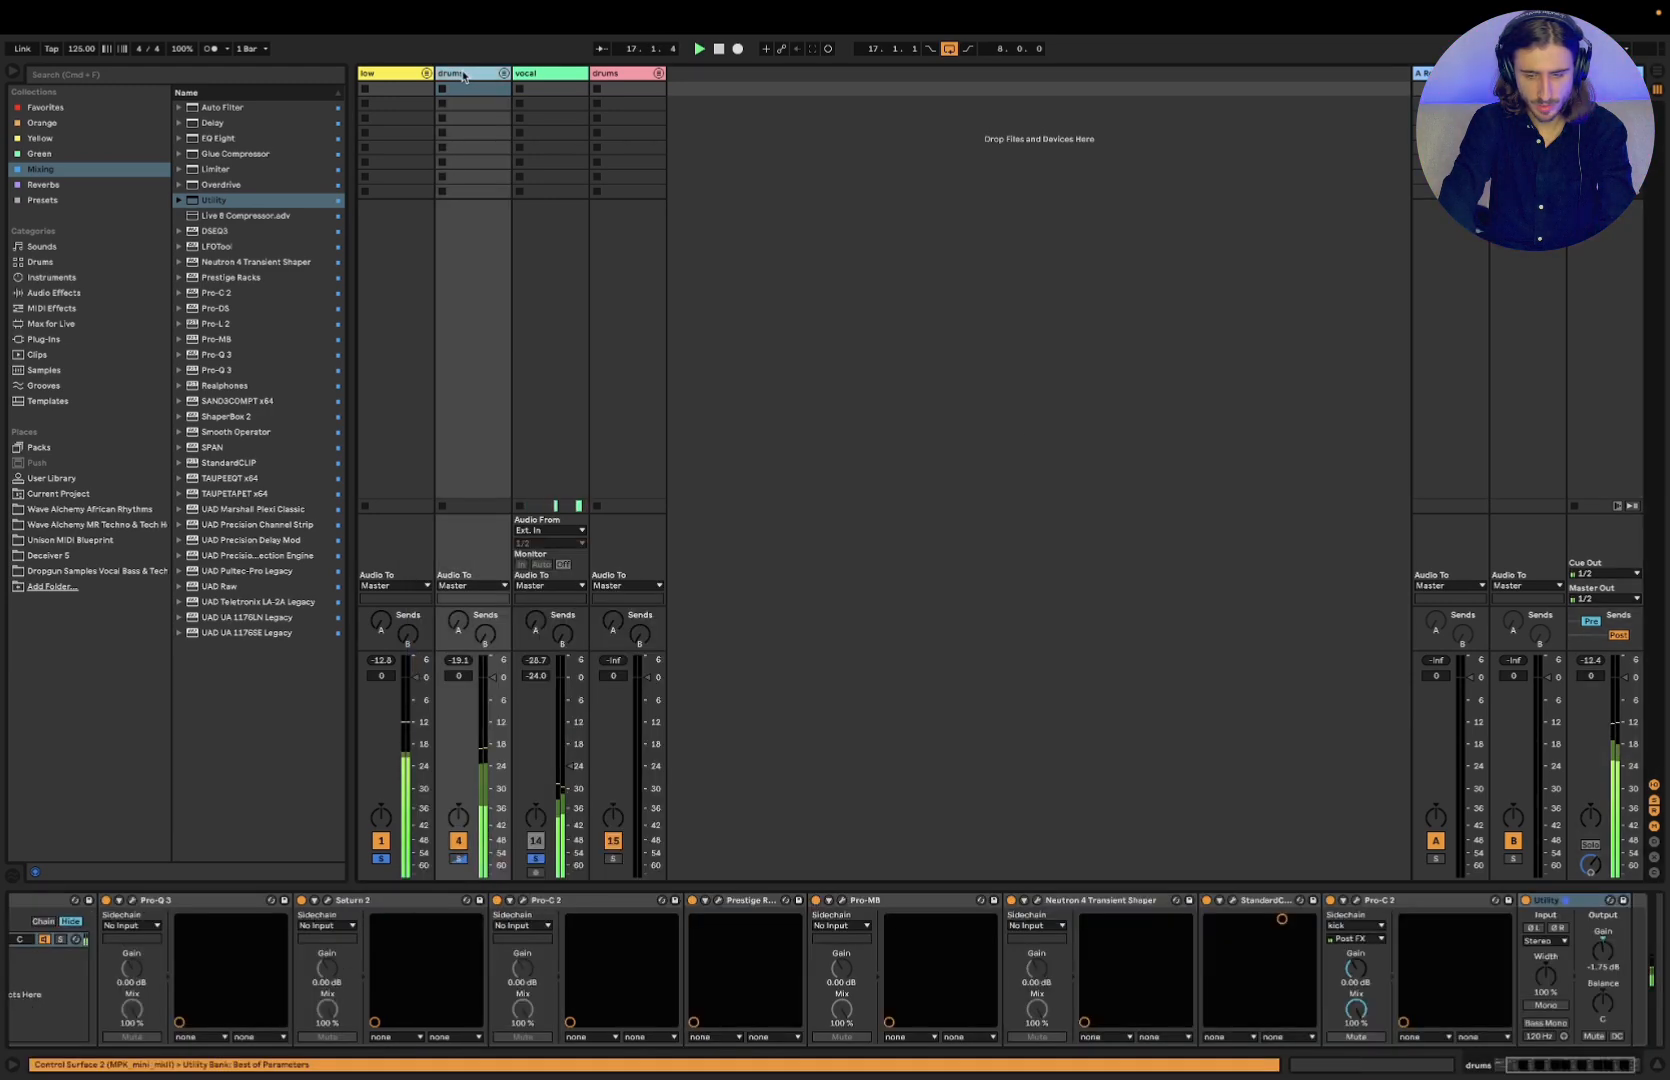
click(1525, 901)
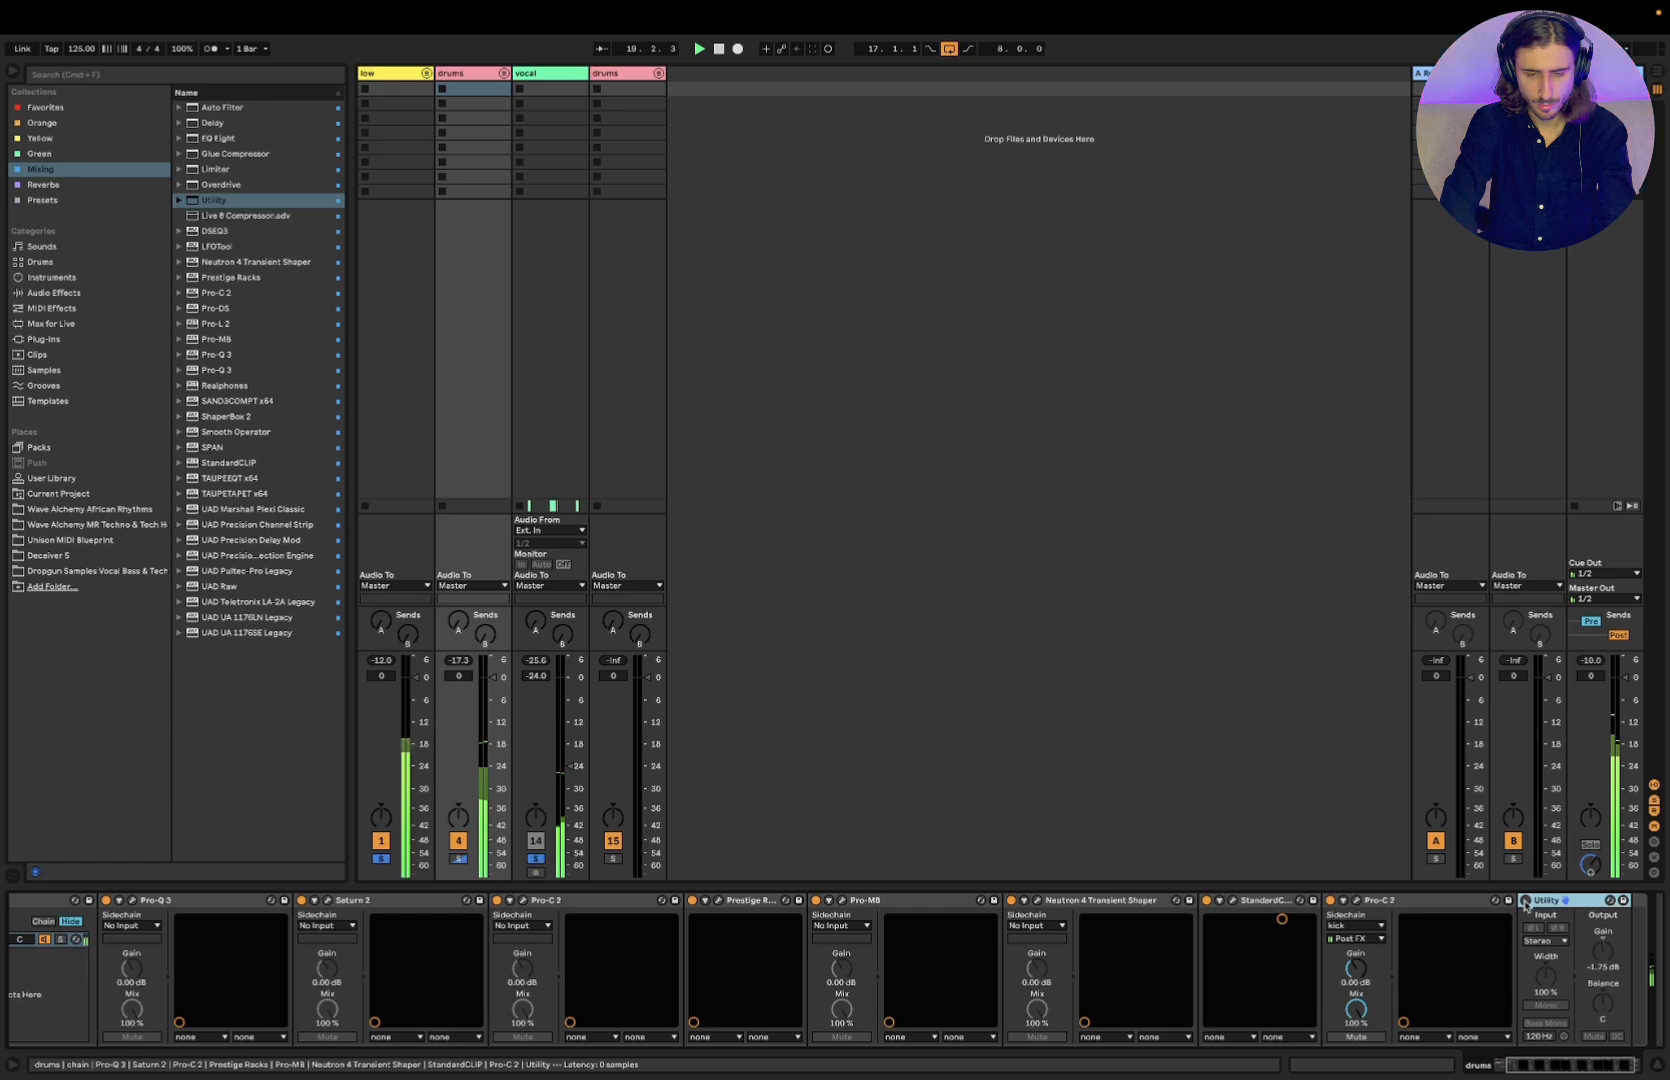
click(1525, 901)
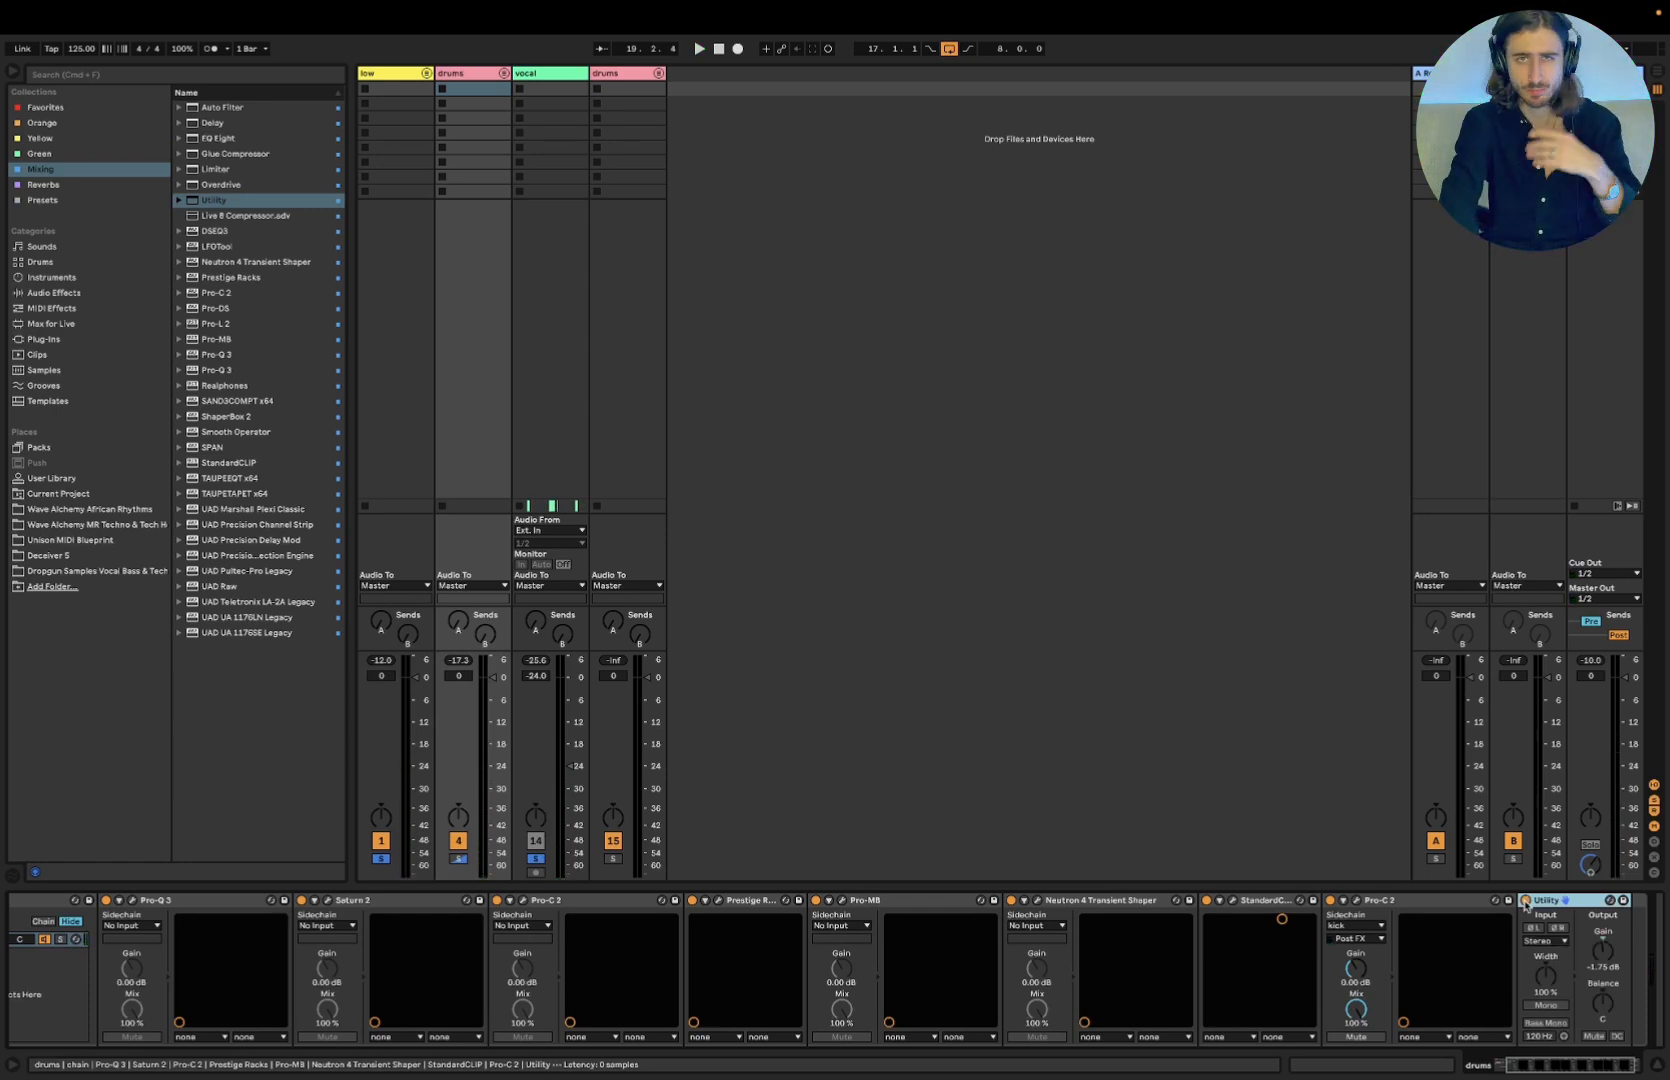
Switch to Arrangement View, close the Realphones window on the Master, and play the processed drums from bar 17
key(Tab)
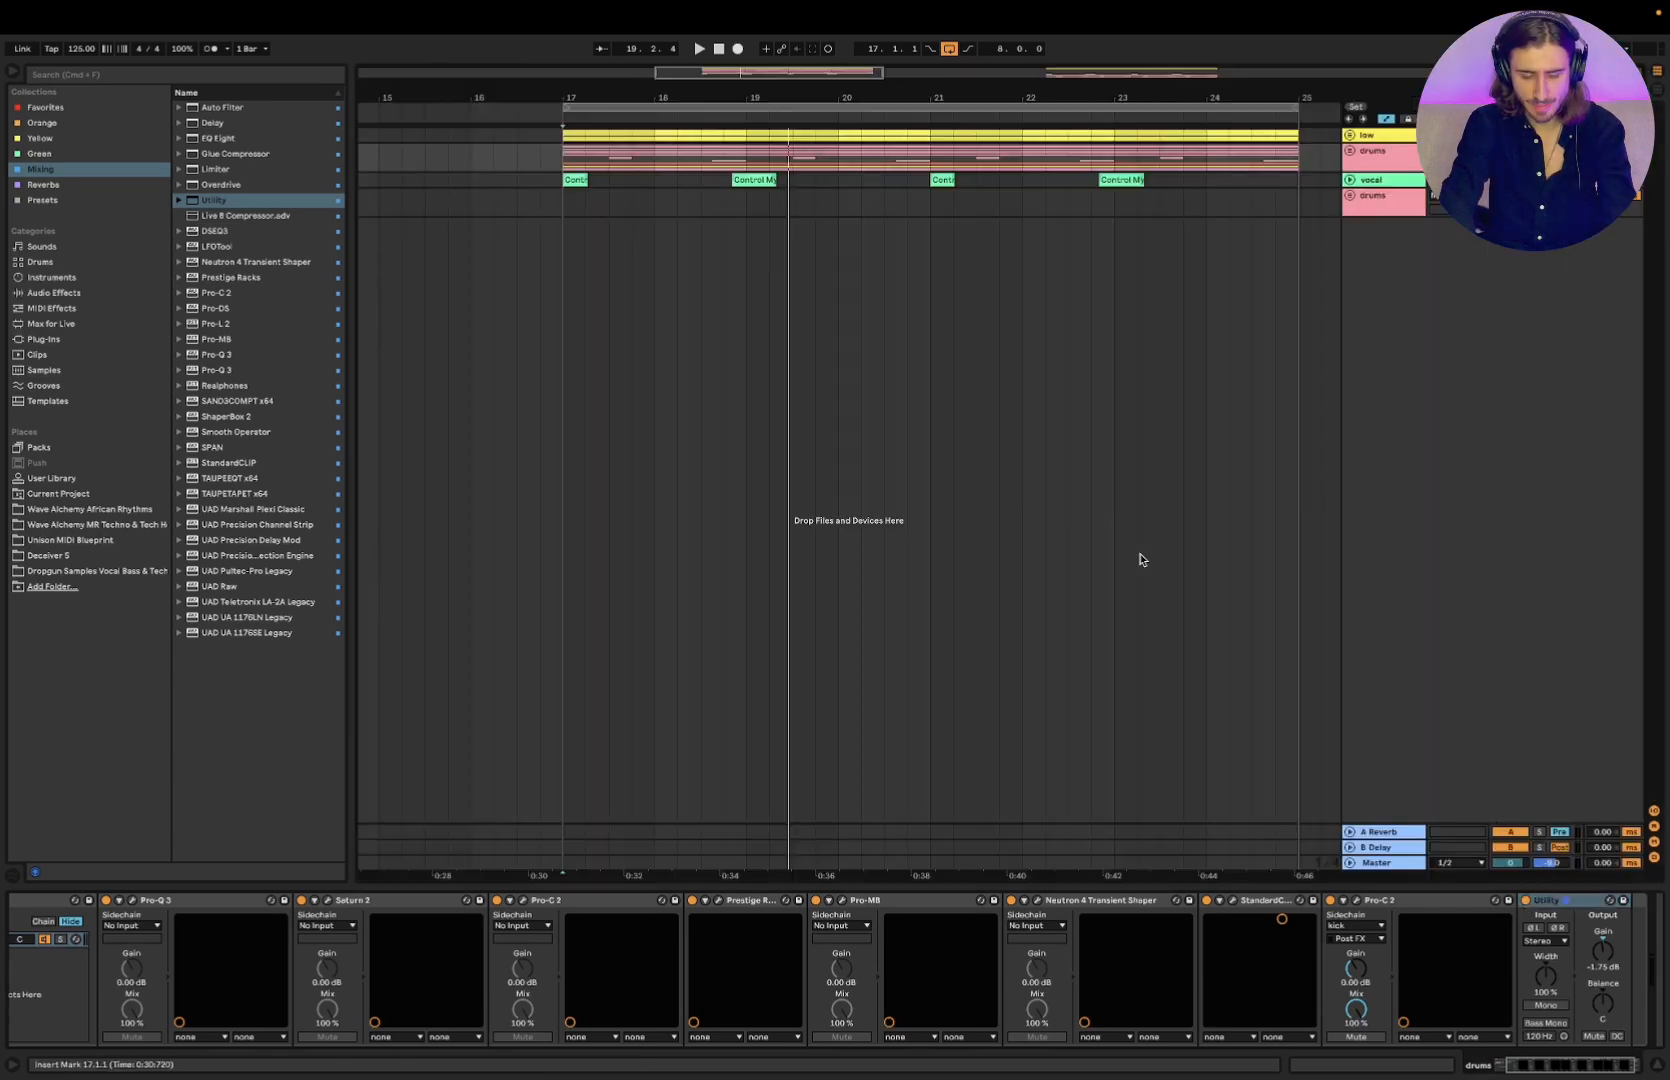
scroll(1057, 216, down, 3)
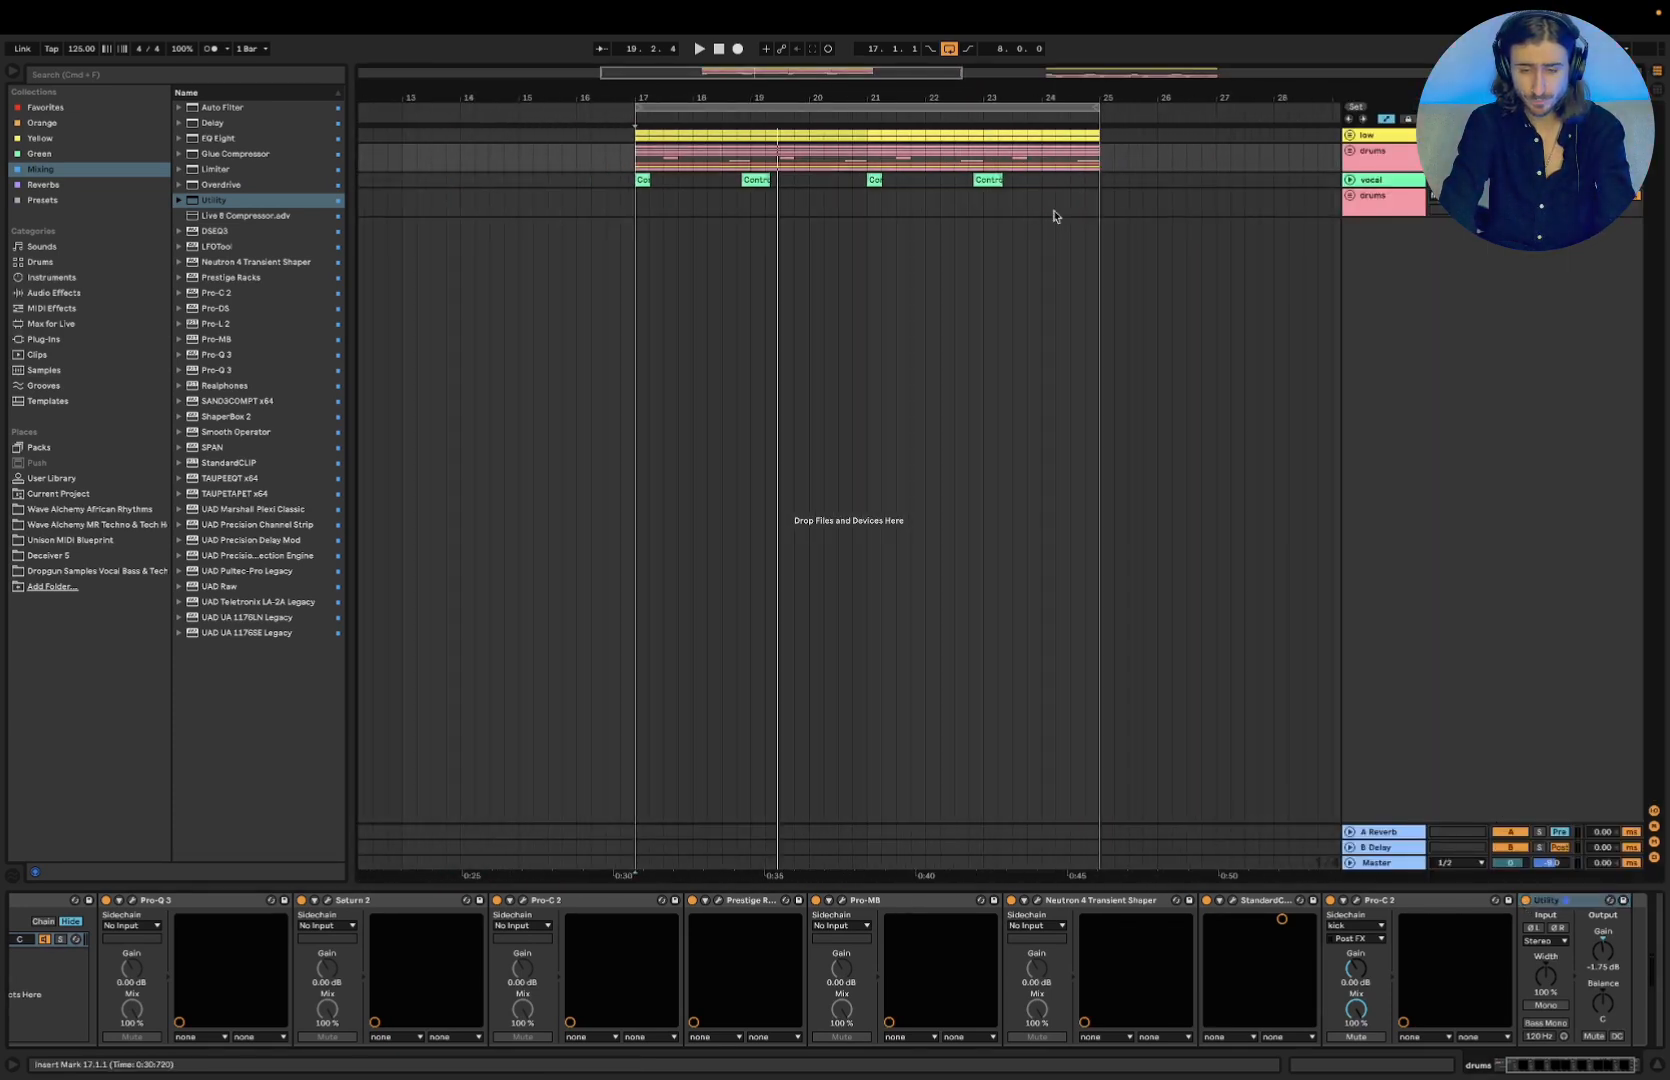
click(1379, 862)
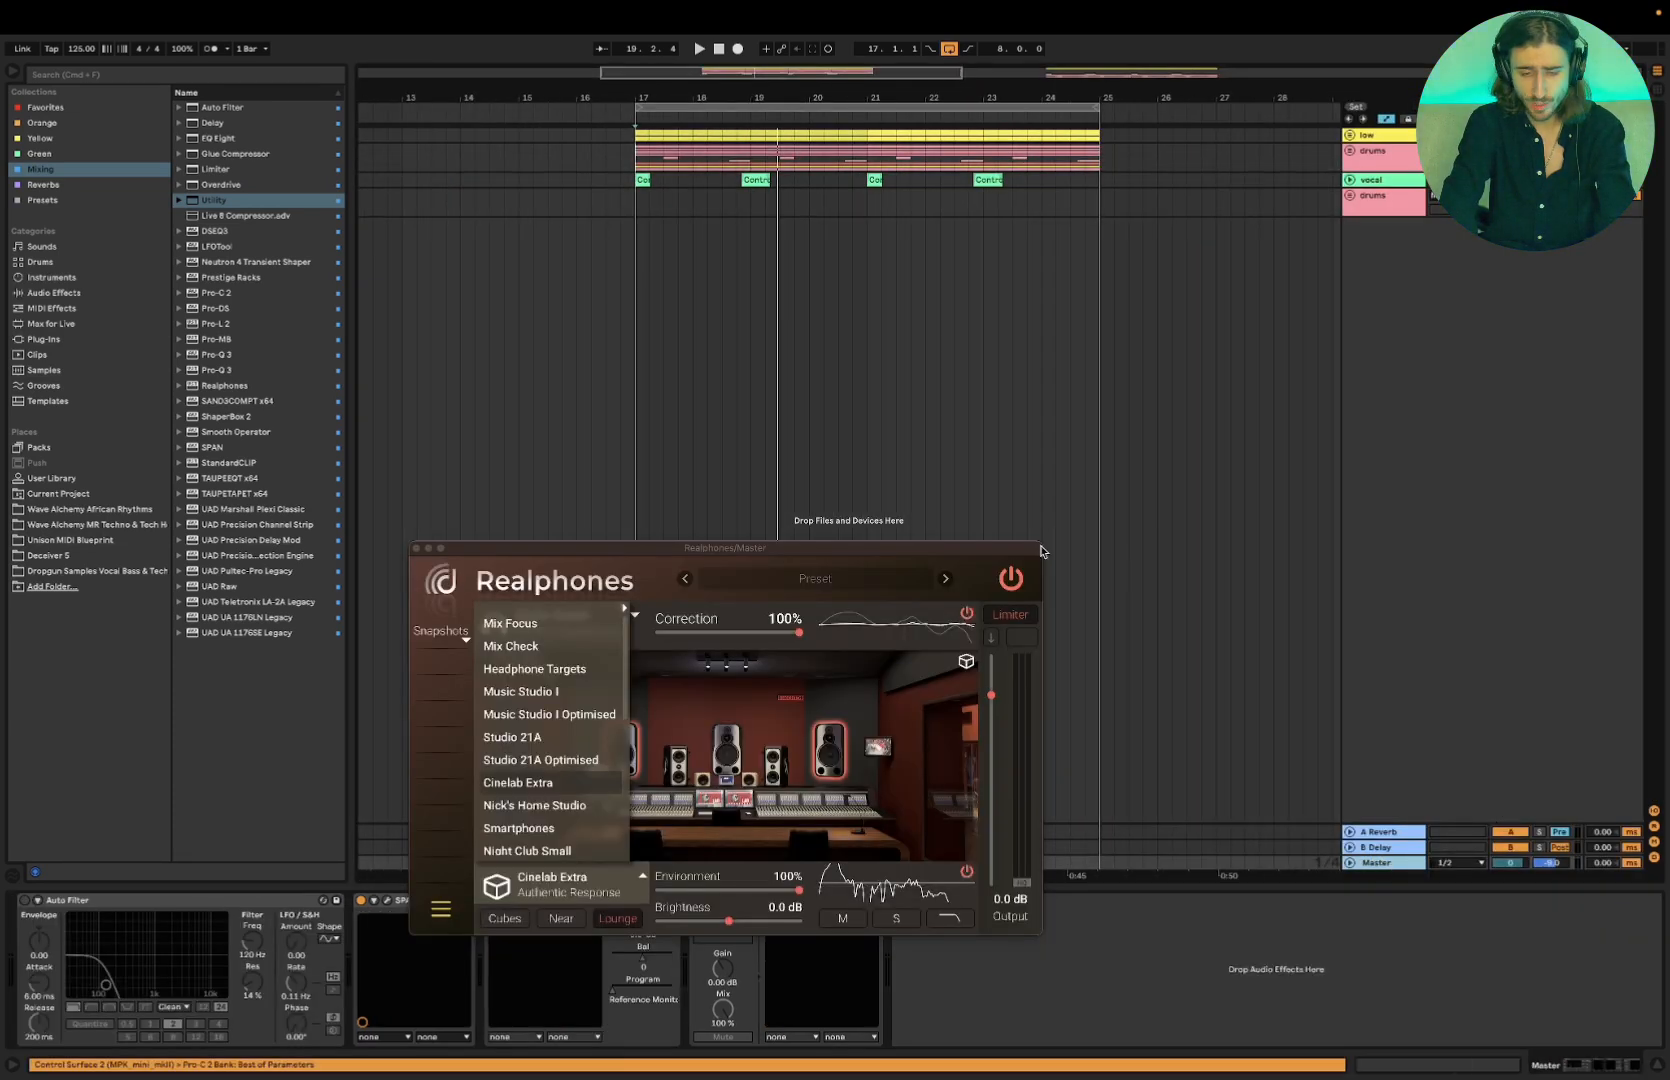
click(416, 548)
scroll(637, 434, down, 2)
scroll(553, 242, left, 2)
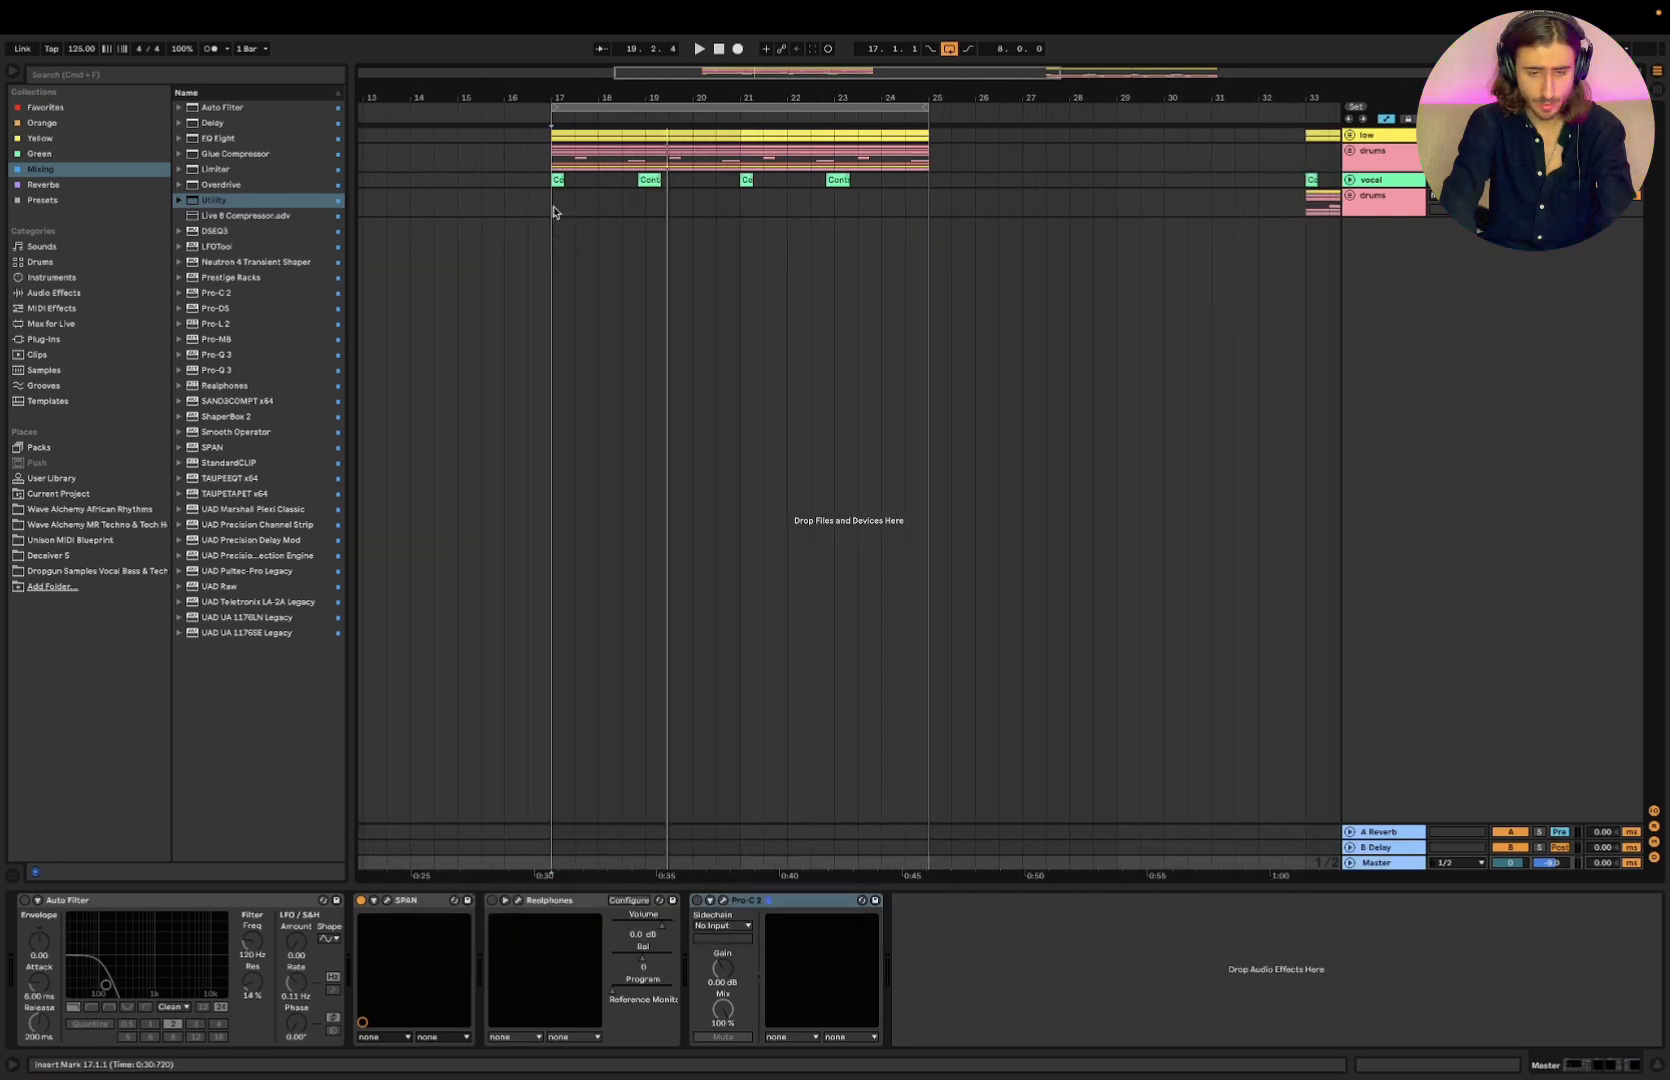
click(553, 206)
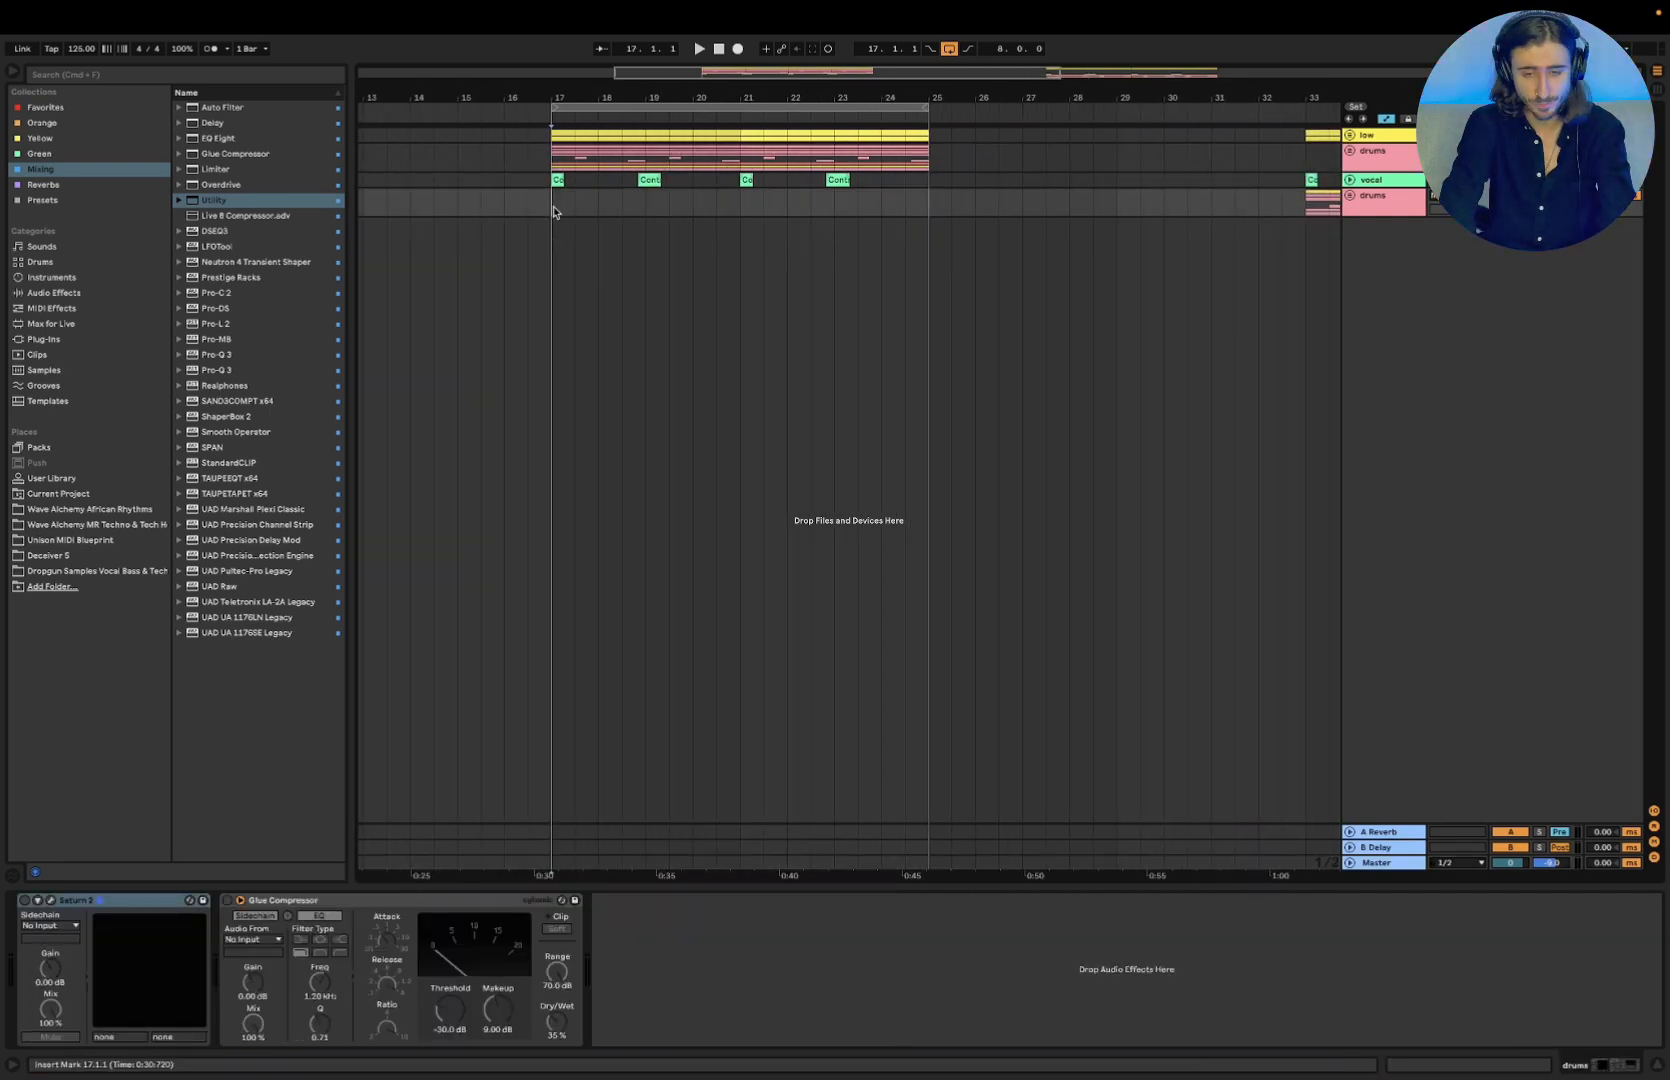
key(space)
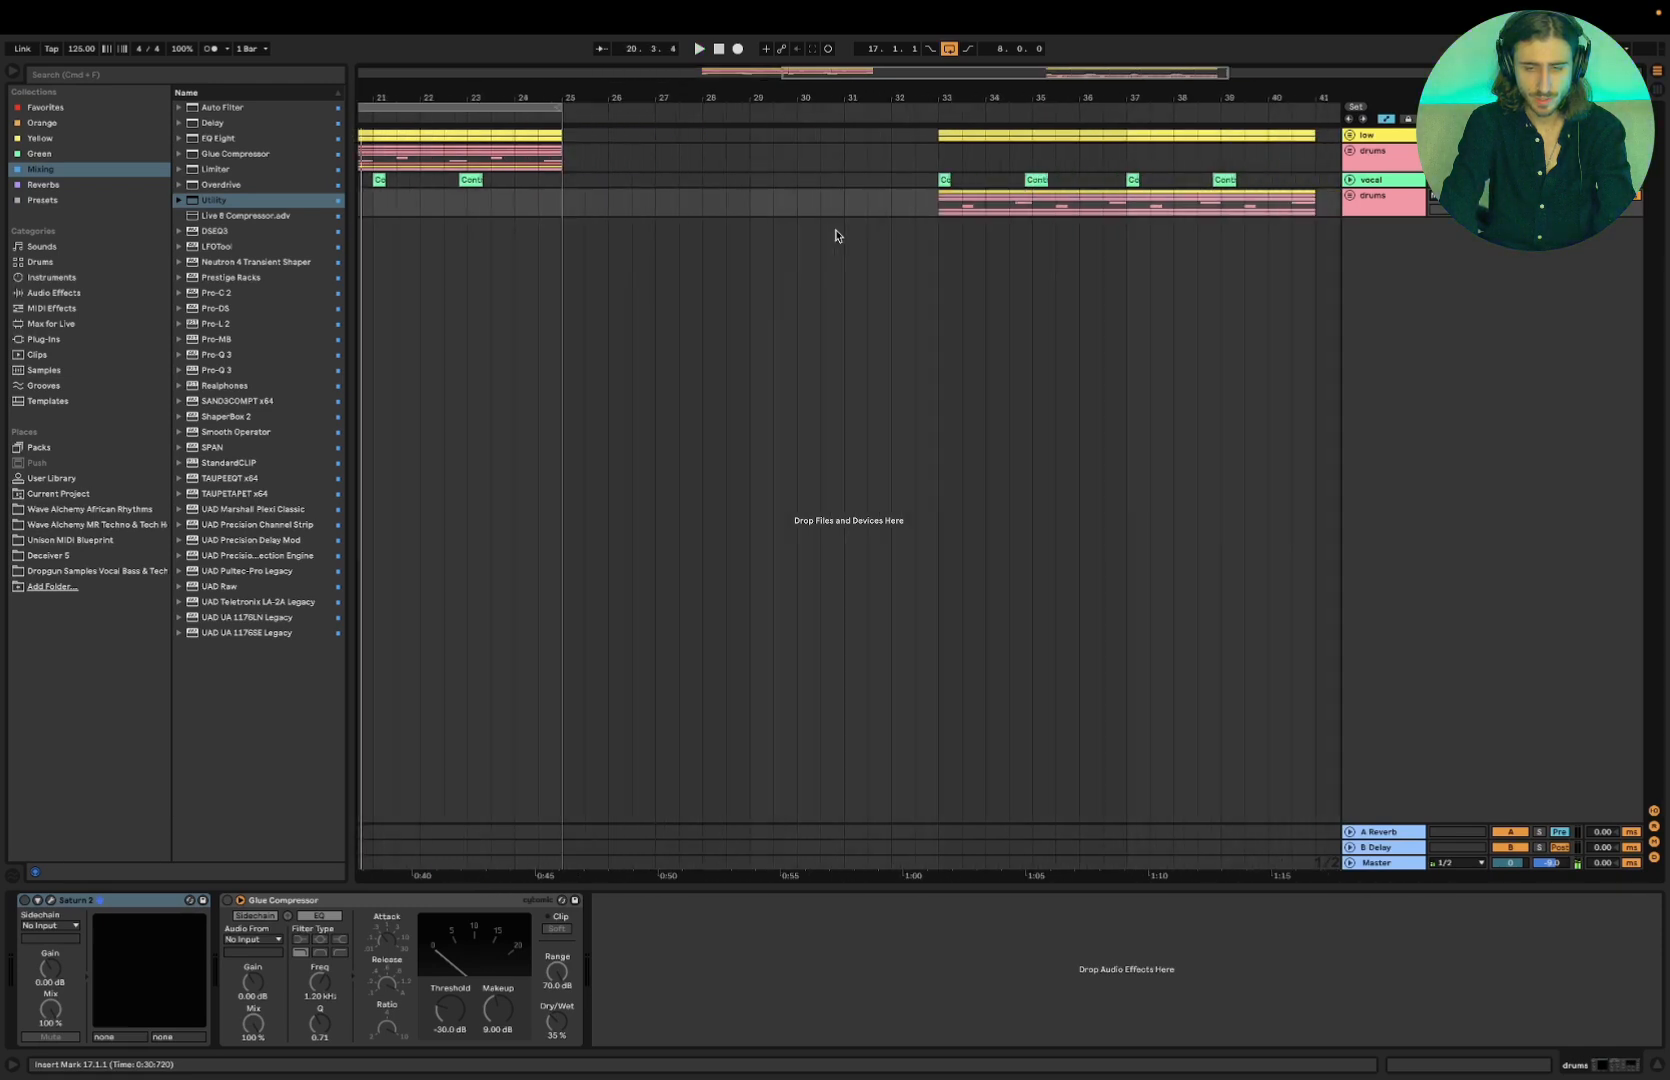
Play the second drums version from bar 33 for comparison, and return to the loop at bar 17
click(853, 158)
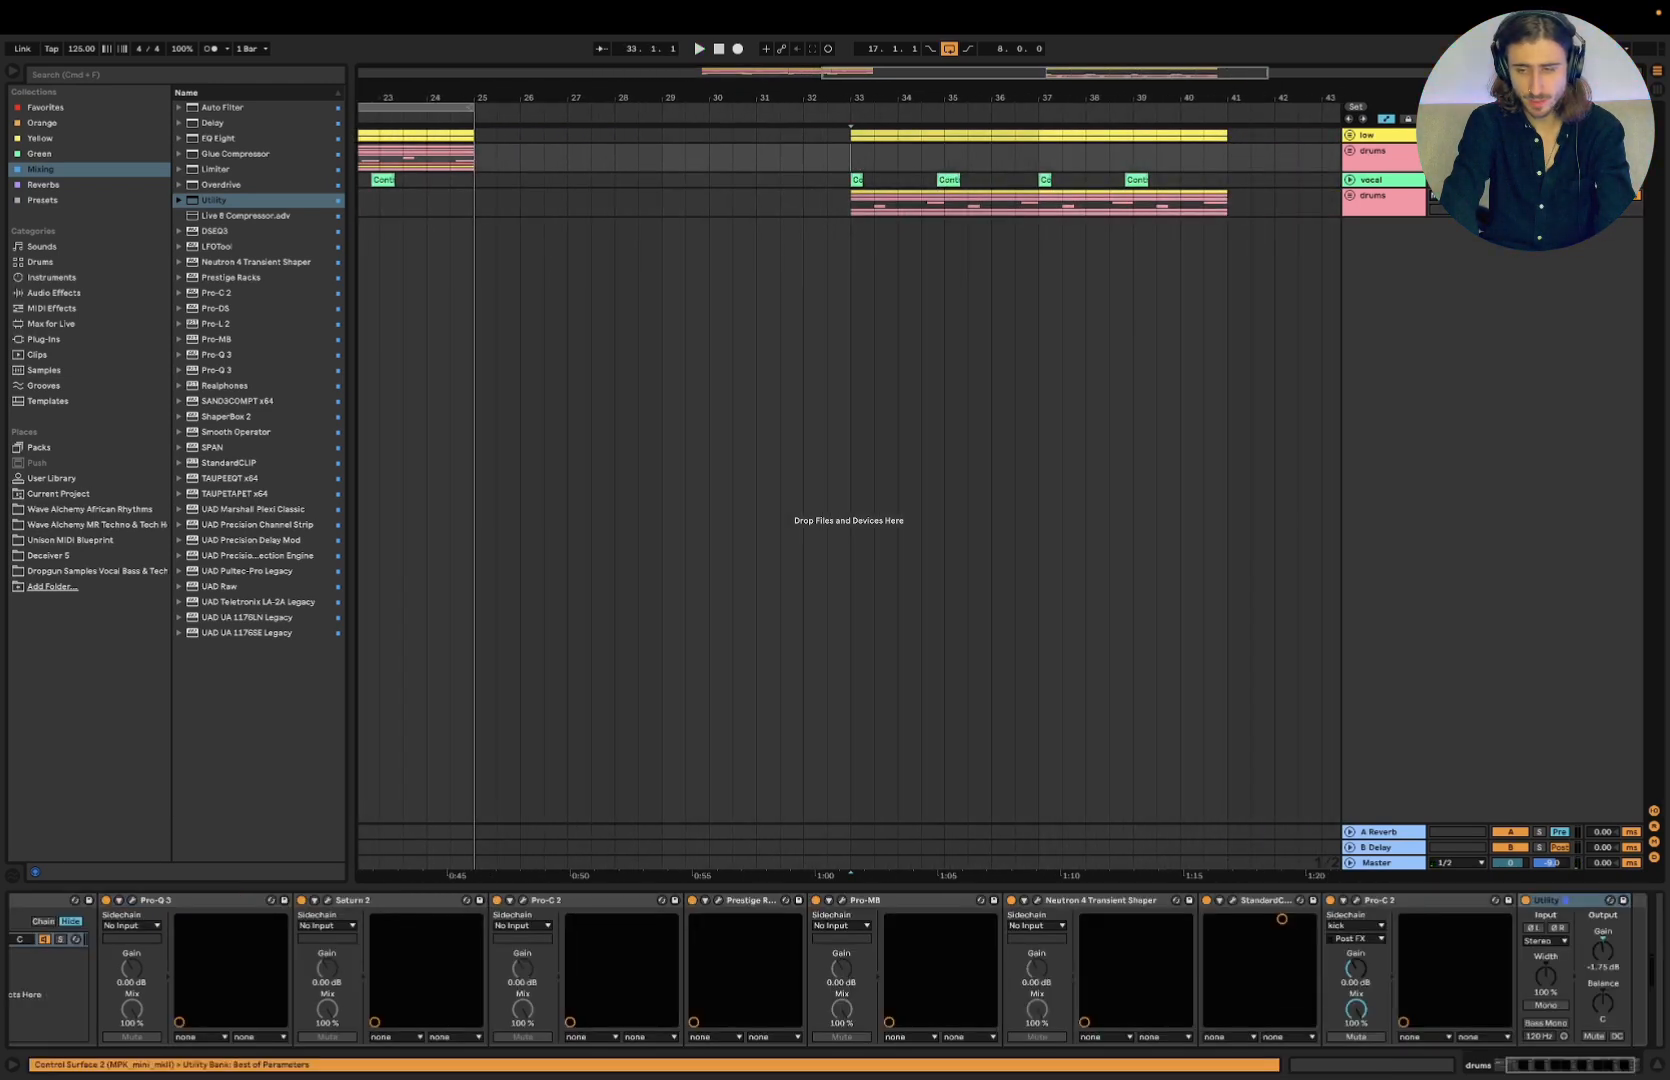
key(space)
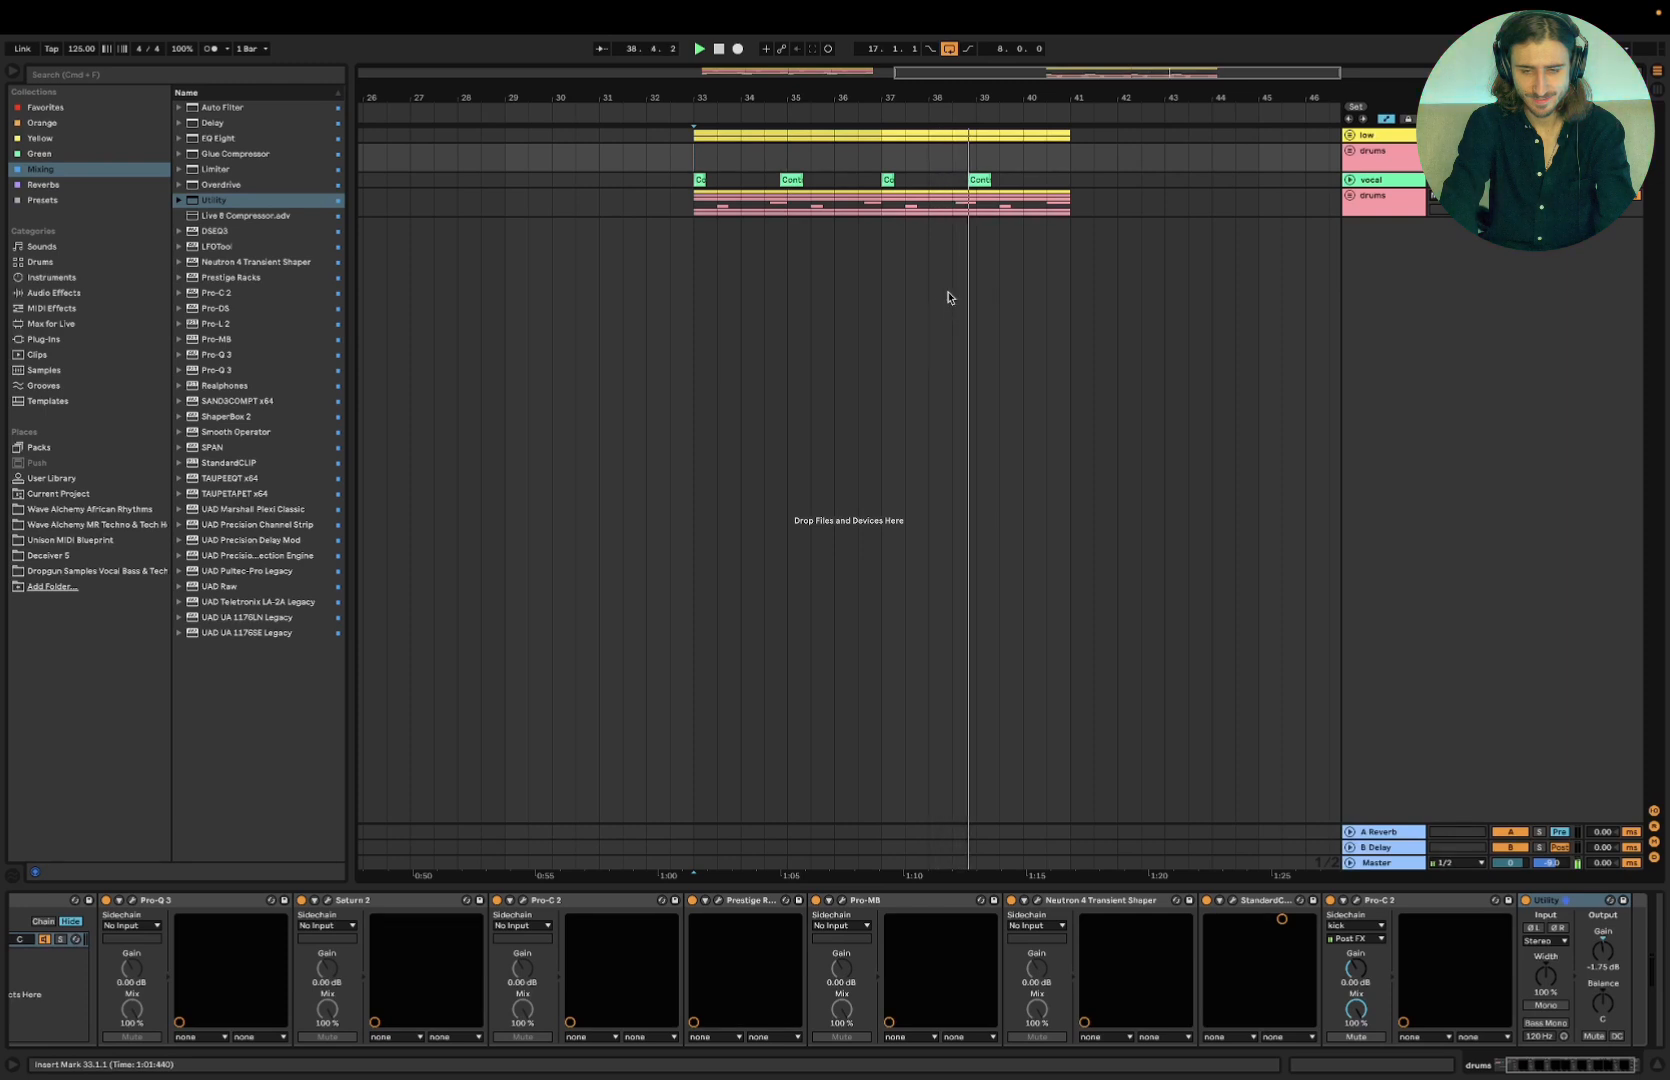
key(space)
scroll(950, 298, left, 5)
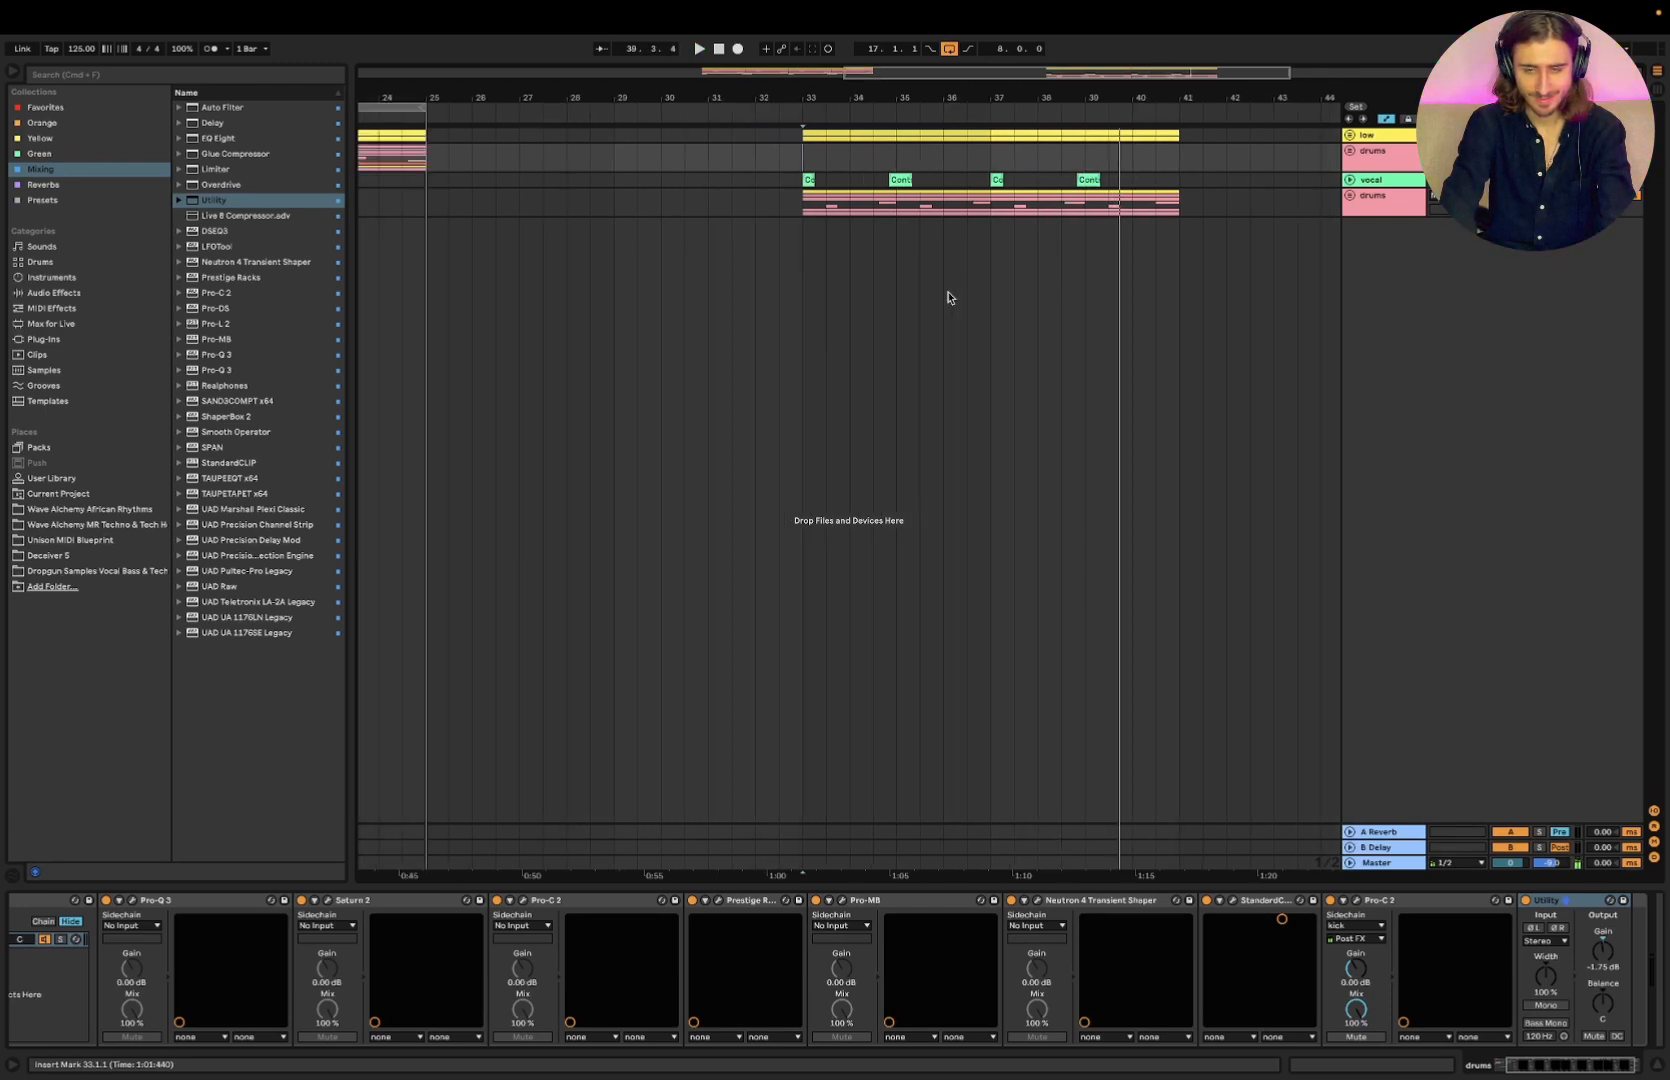
scroll(950, 298, left, 3)
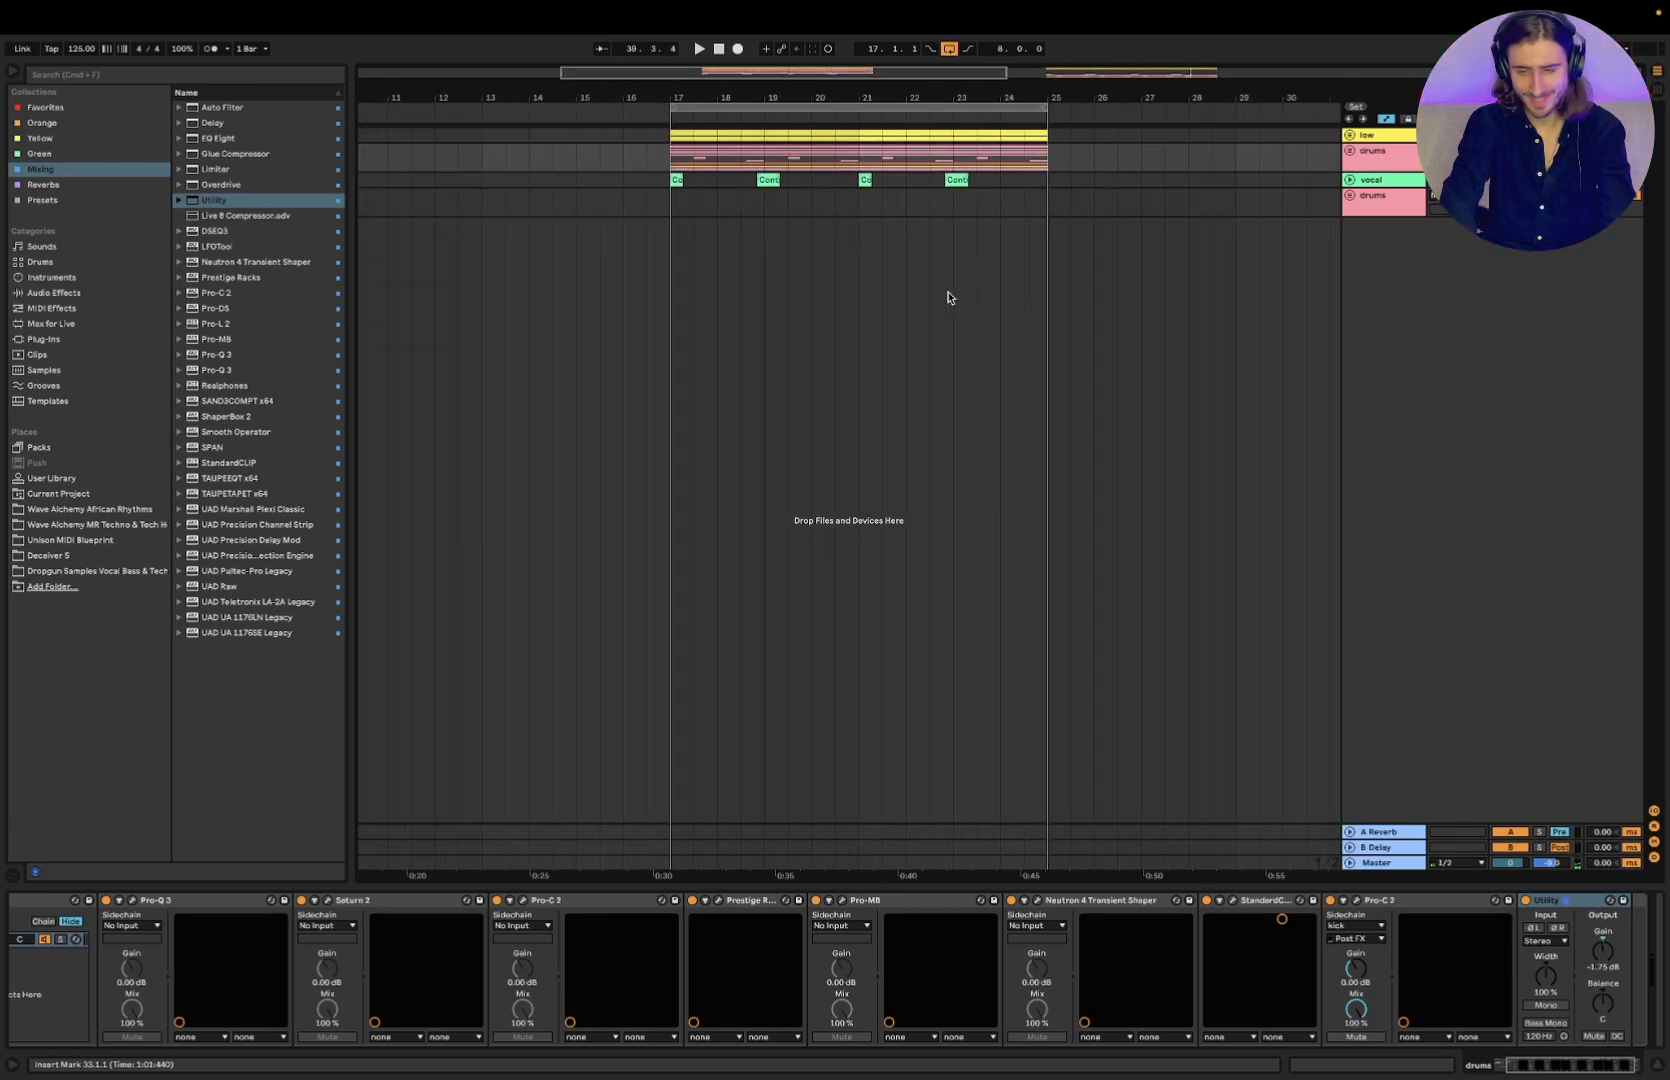
Unfold the first drums group, check the recording in OBS, and return to Ableton Live
click(1351, 152)
key(super+Tab)
key(super+Tab)
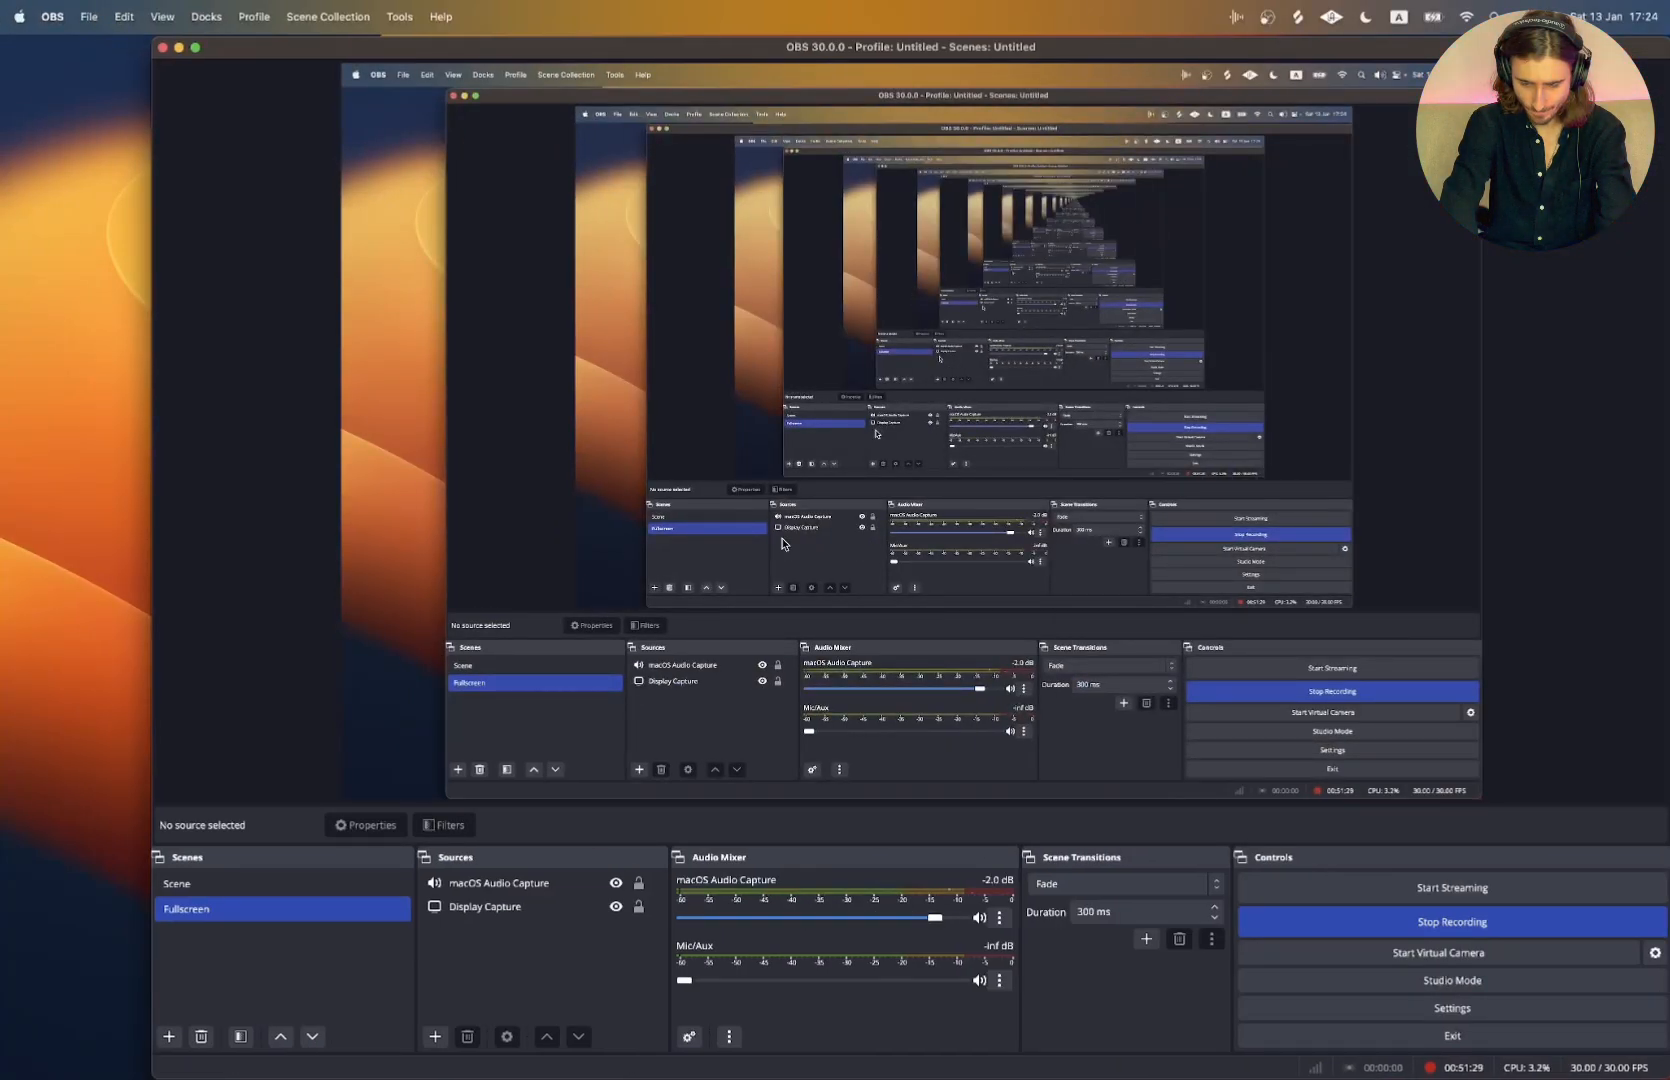
key(super+Tab)
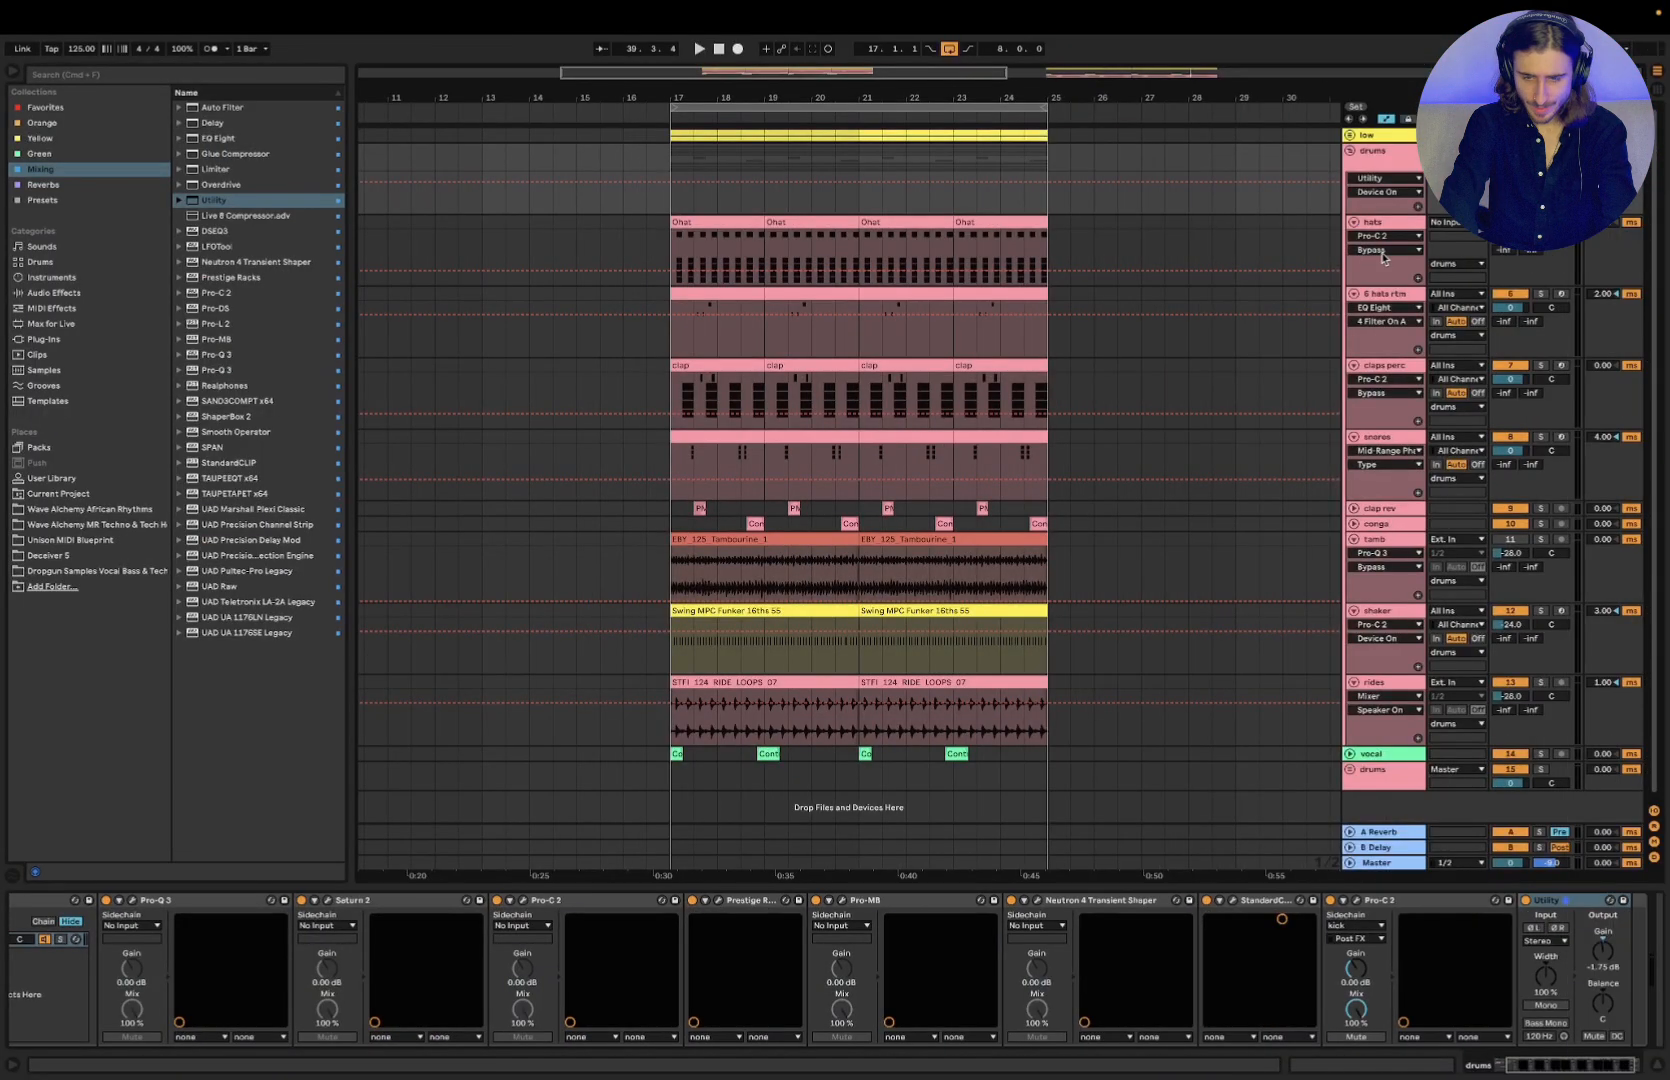
Collapse the hats, hats rtm, claps perc, snares, tamb, shaker and rides tracks inside the first drums group
click(1352, 222)
click(1353, 238)
click(1353, 253)
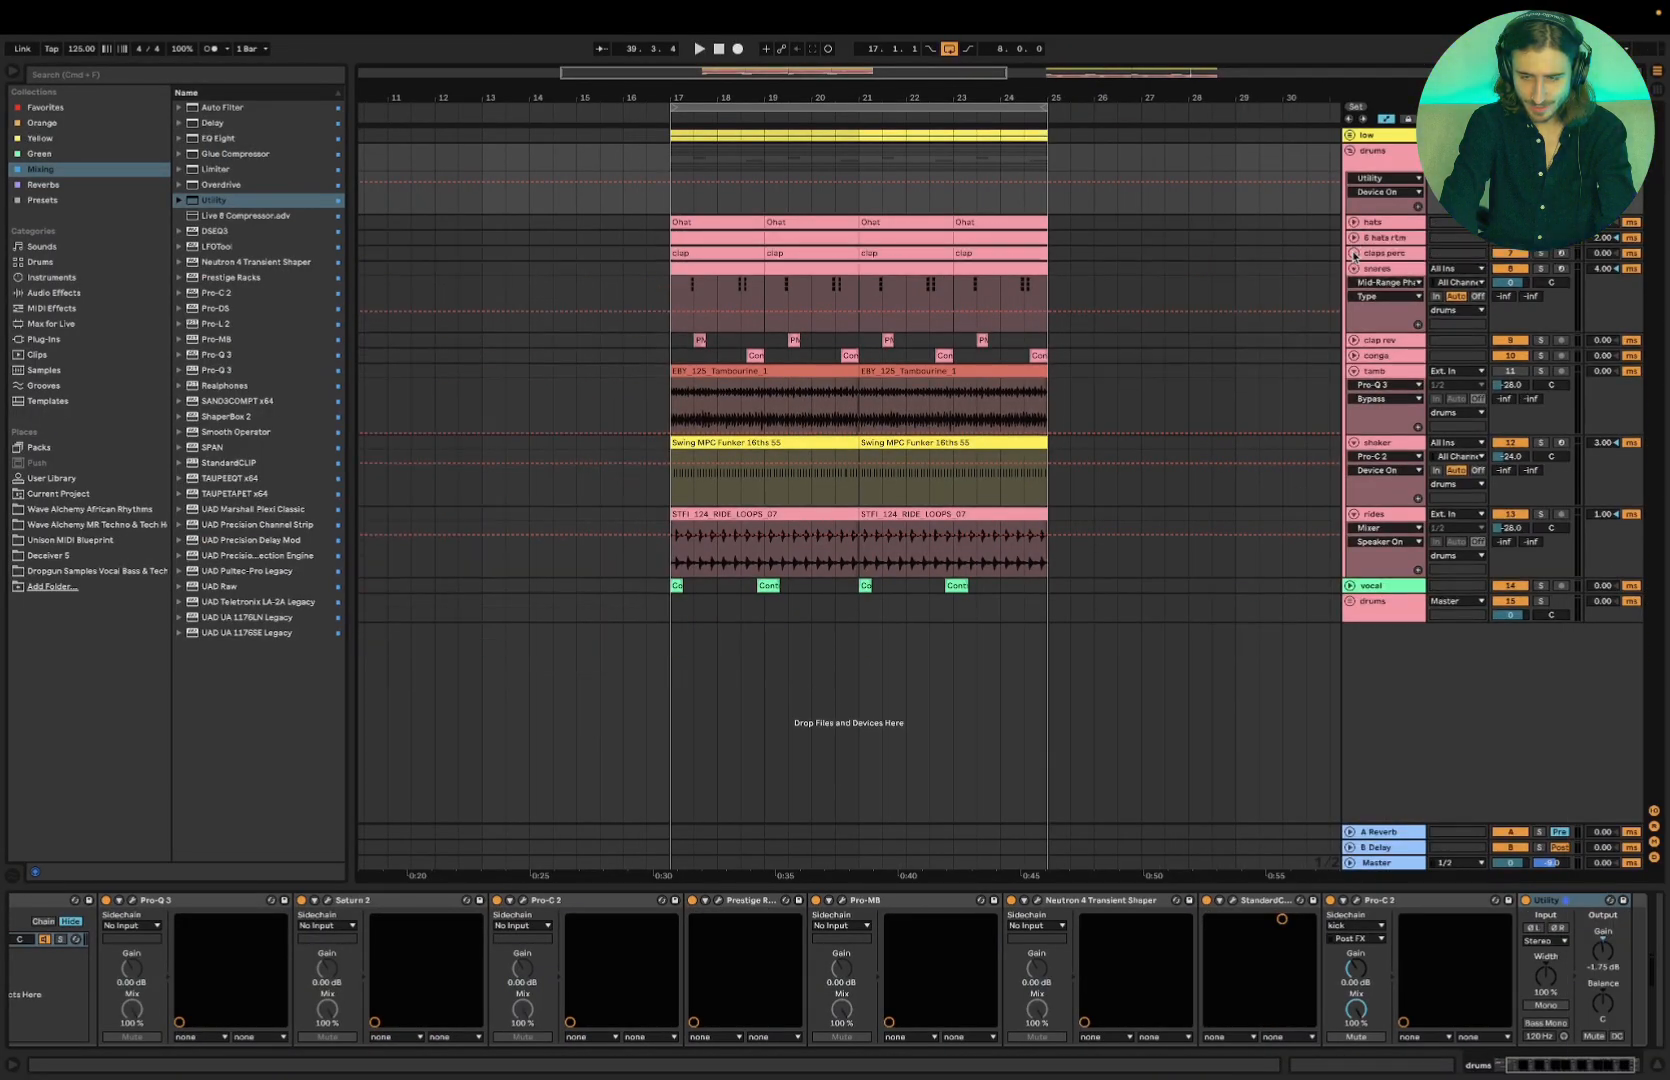
click(1354, 269)
click(1353, 315)
click(1353, 330)
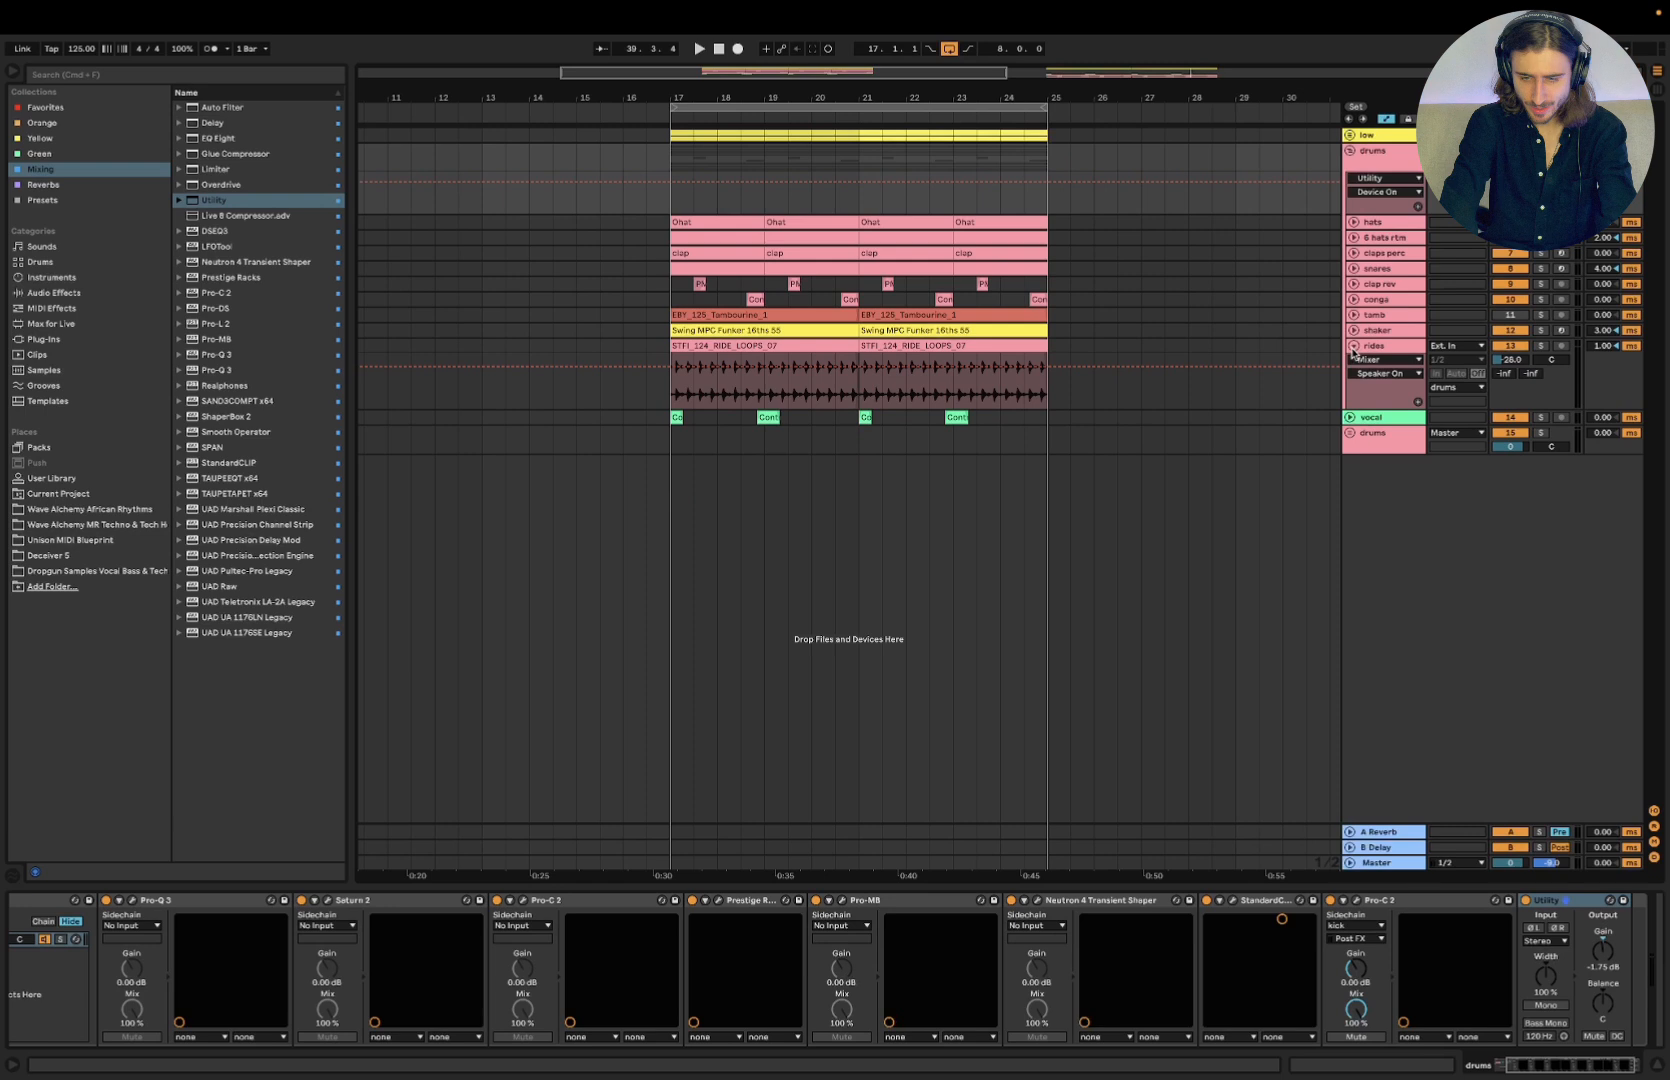
click(1353, 345)
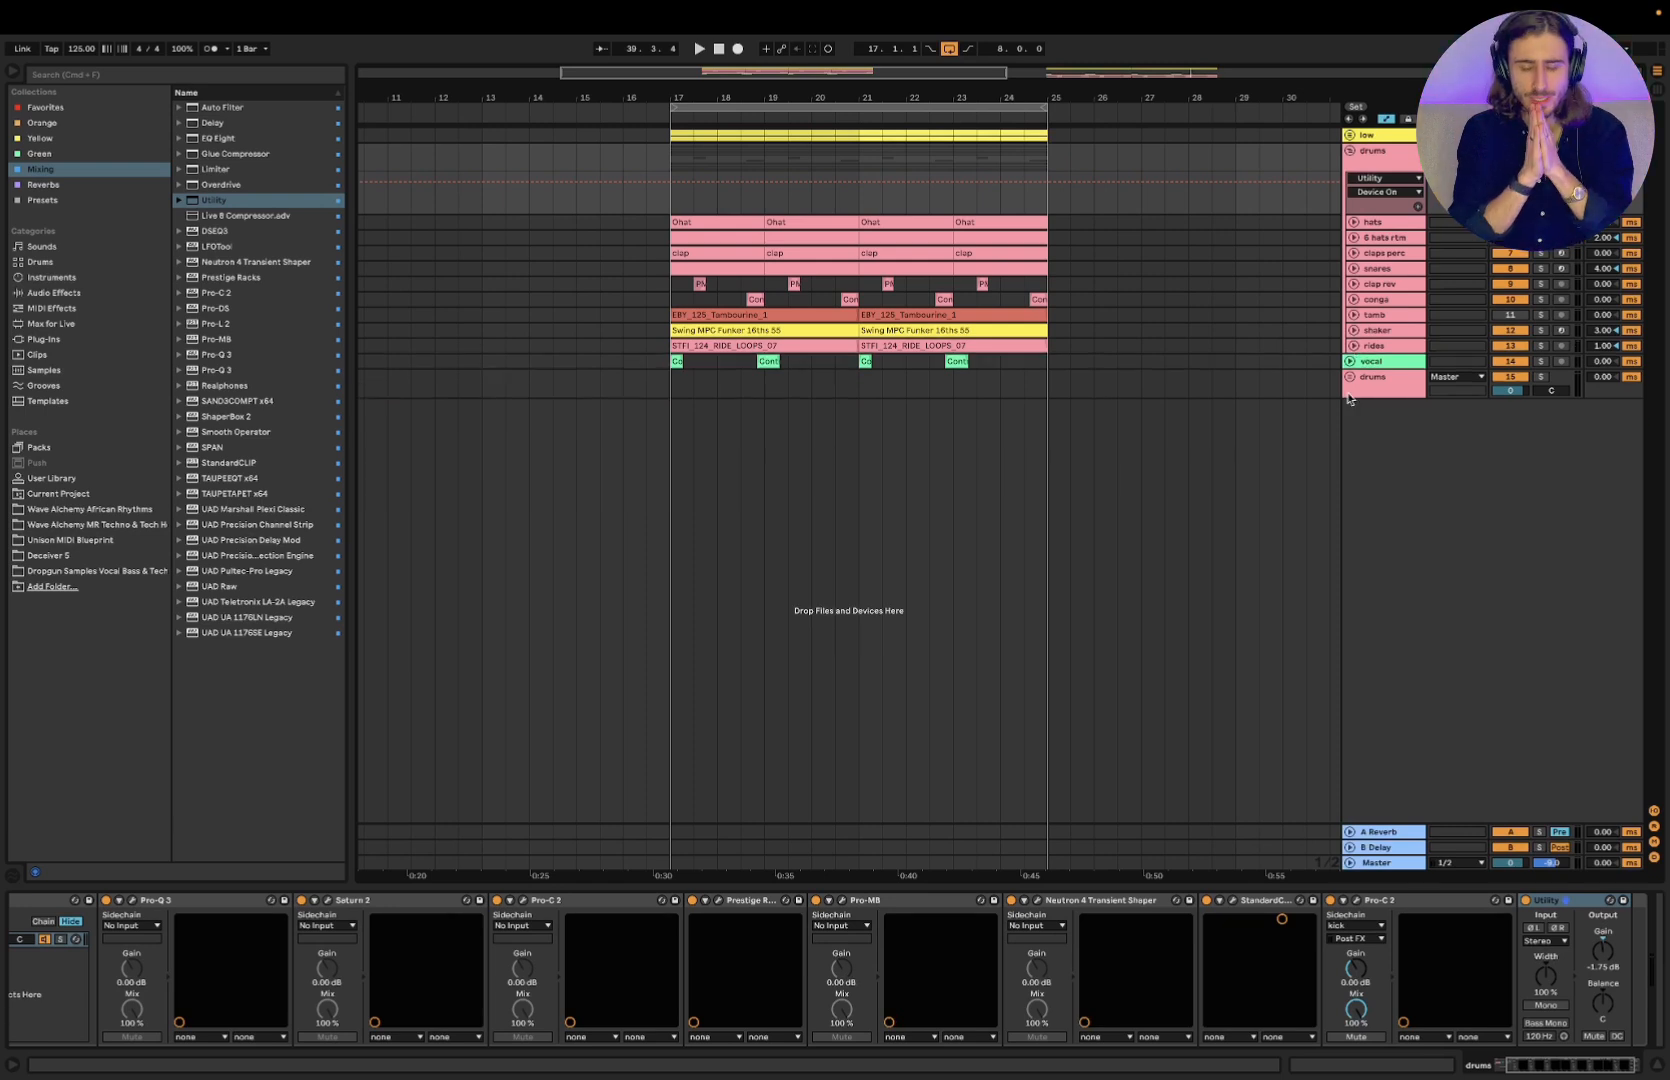